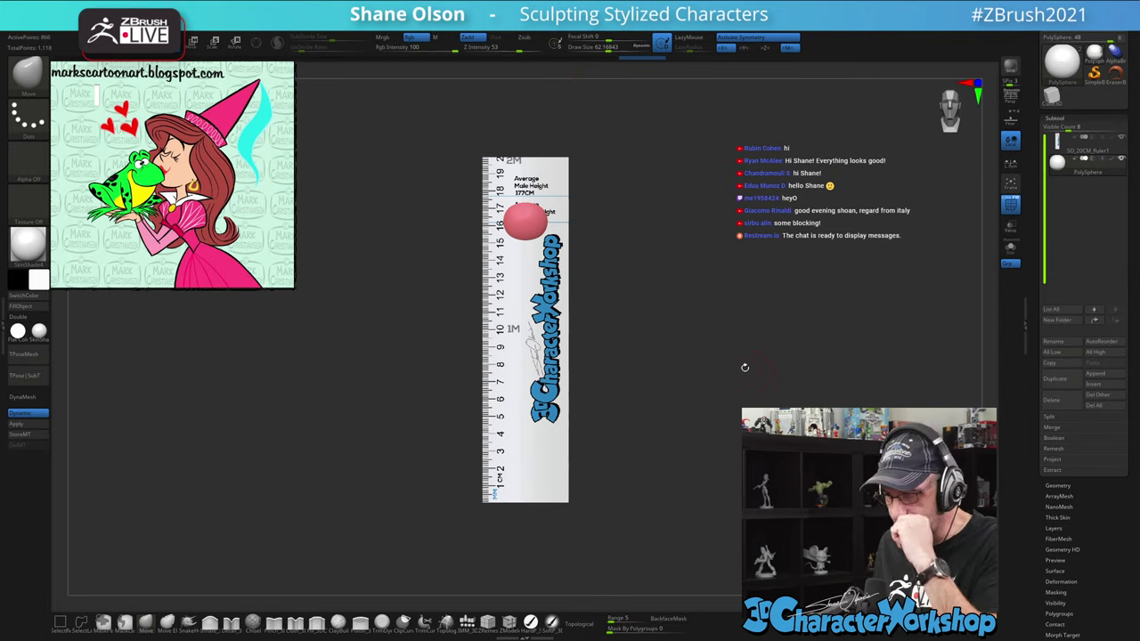
Increase the brush draw size to about 83 and enlarge the view of the ruler and sphere
key("s")
left_click_drag(708, 322, 710, 321)
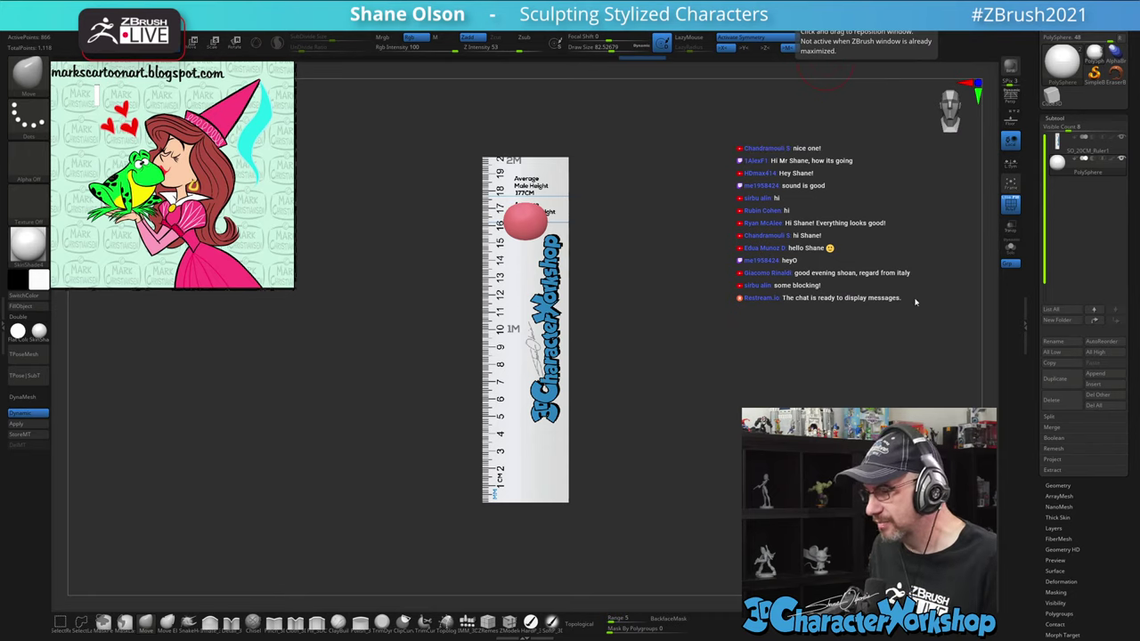
mouse_move(687, 260)
left_mouse_down("alt")
mouse_move(708, 258)
mouse_move(695, 279)
left_mouse_up("alt")
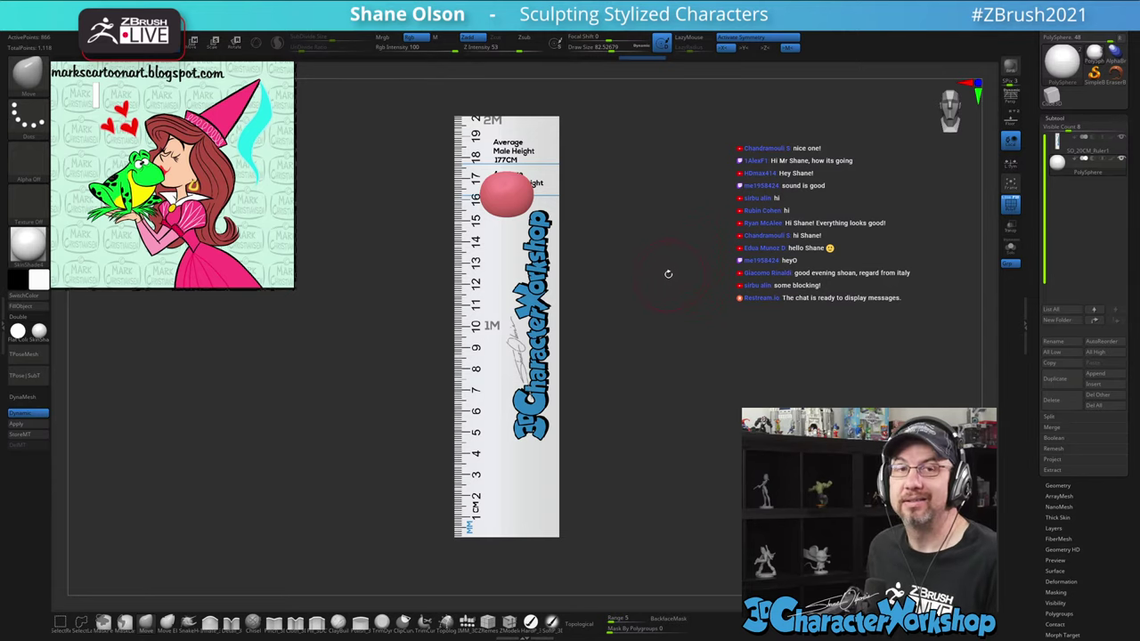
left_click_drag(689, 247, 716, 288, "alt")
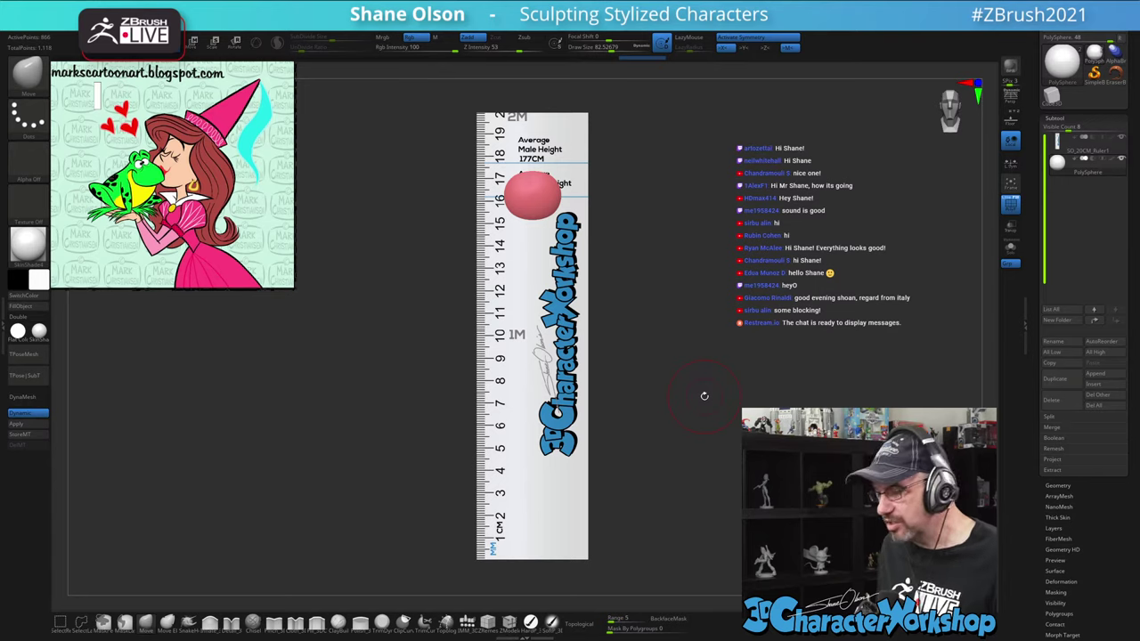
Open the tool's Export settings to check the scale and offsets of the ruler scene
scroll(1036, 542, "down", 5)
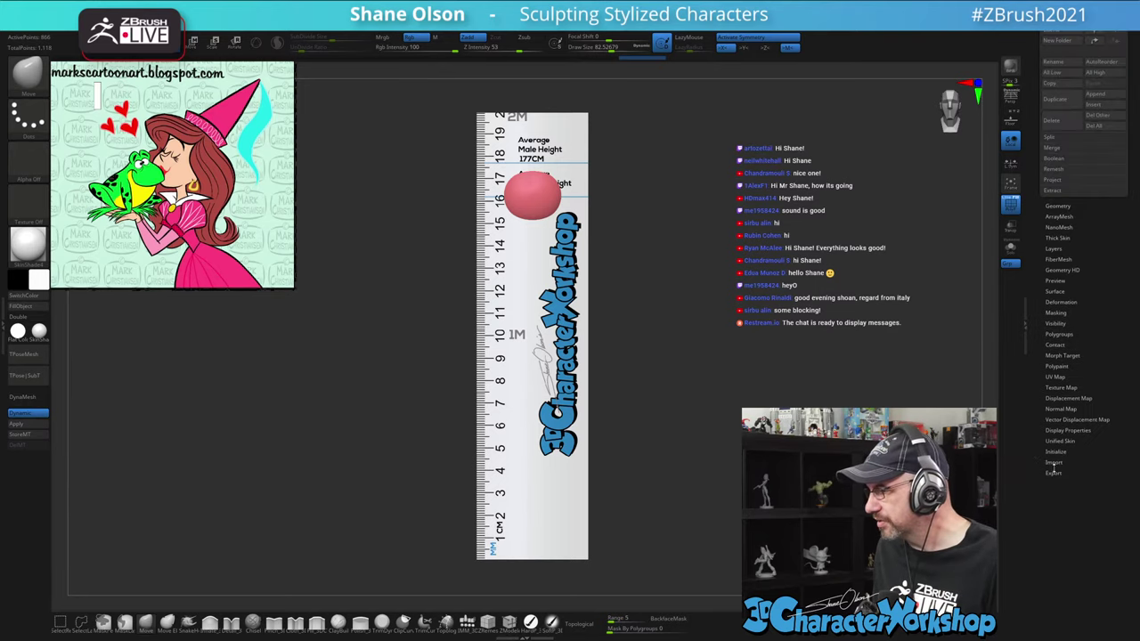
left_click(1054, 473)
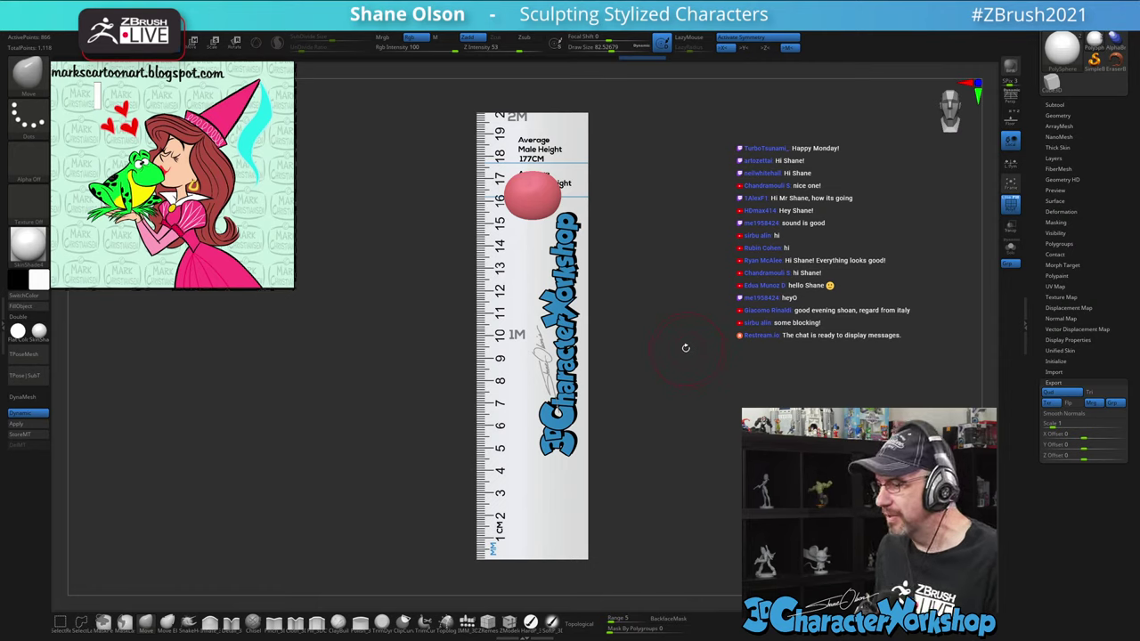
left_click_drag(687, 351, 683, 347, "alt")
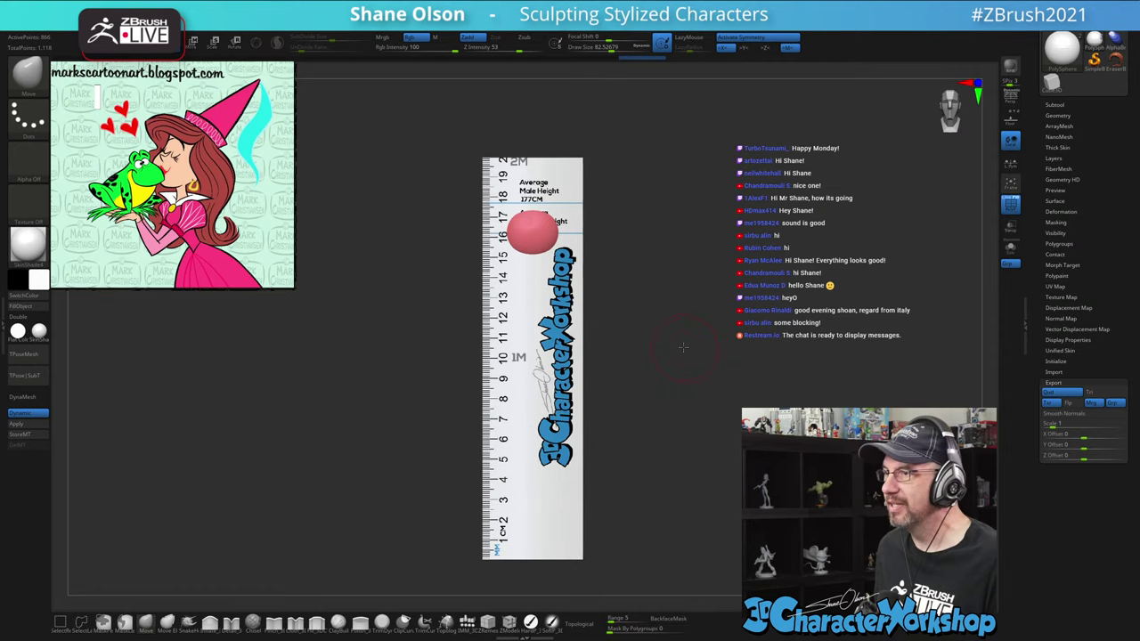
scroll(709, 329, "up", 1)
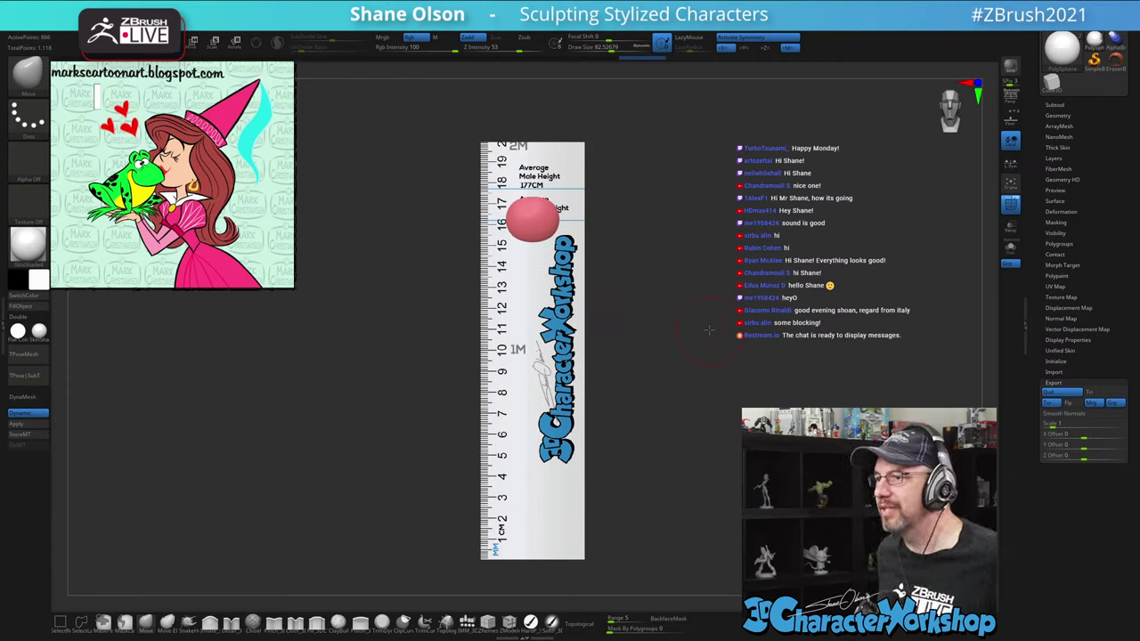
left_click_drag(400, 302, 409, 280, "alt")
Switch to Move mode and examine the transpose line's unit ticks alongside the ruler's markings
key("w")
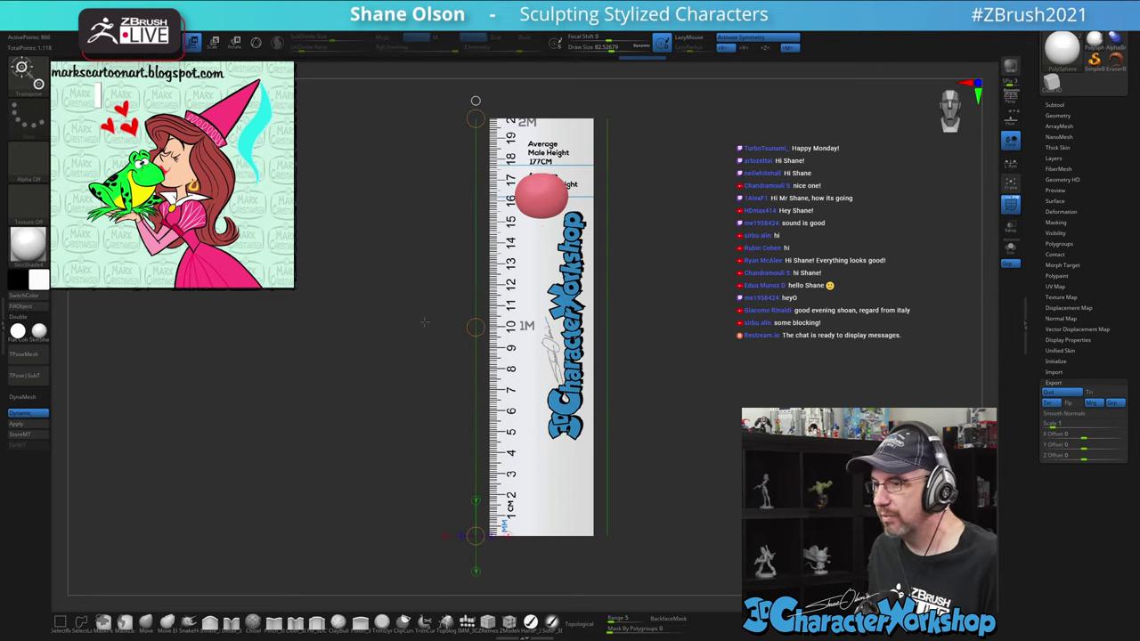
left_click_drag(672, 411, 638, 410, "alt")
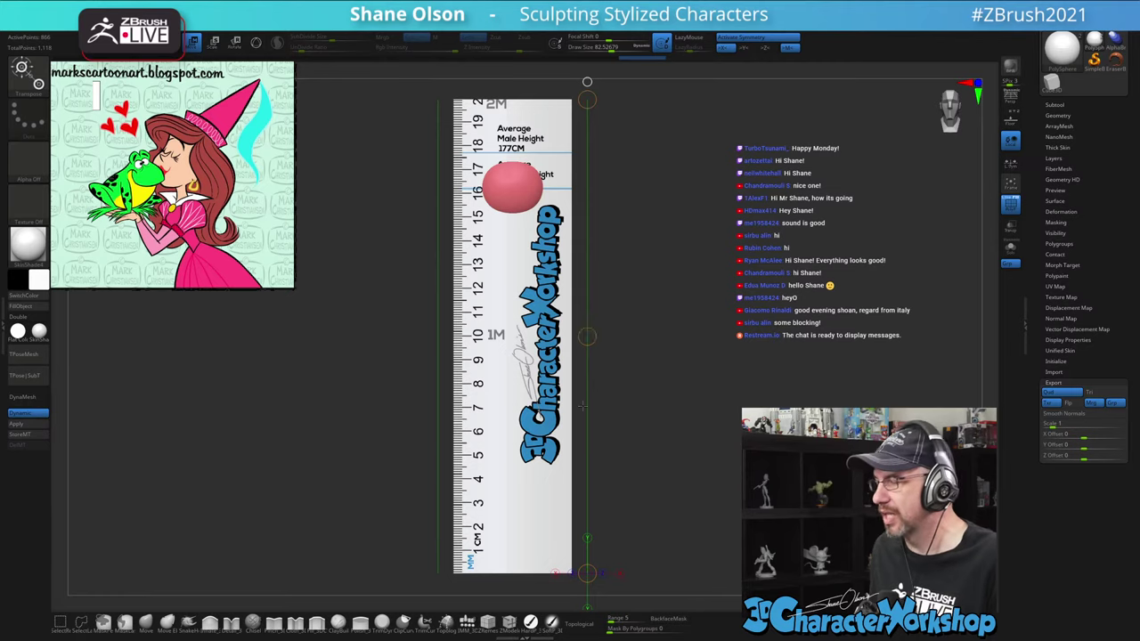
scroll(652, 375, "down", 2)
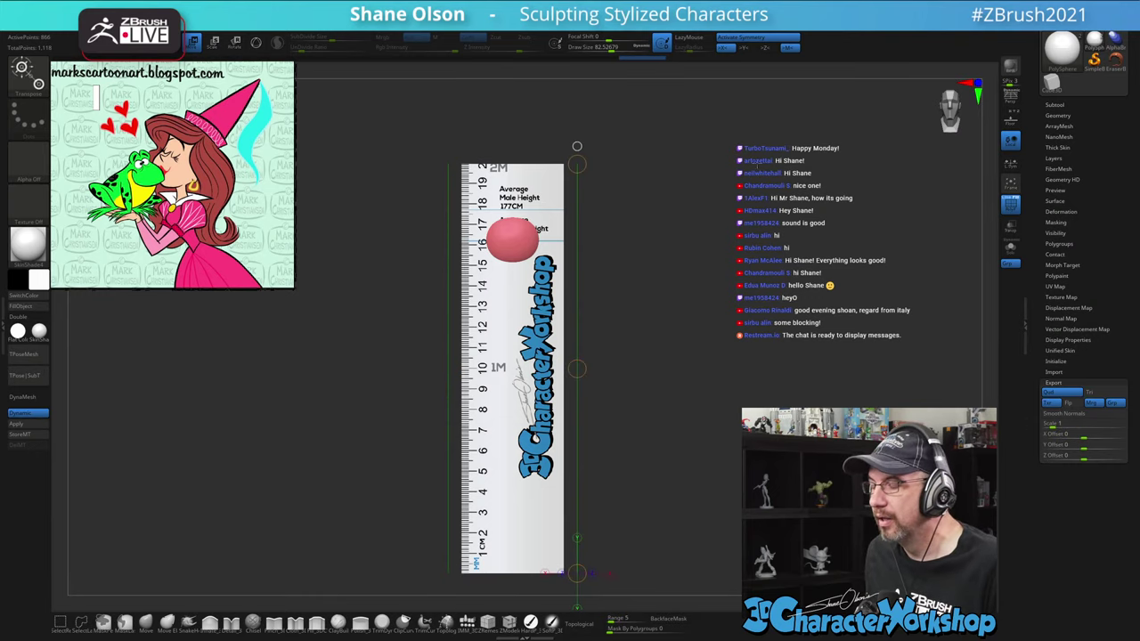
left_click_drag(795, 129, 817, 374, "alt")
left_click_drag(824, 425, 688, 408, "alt")
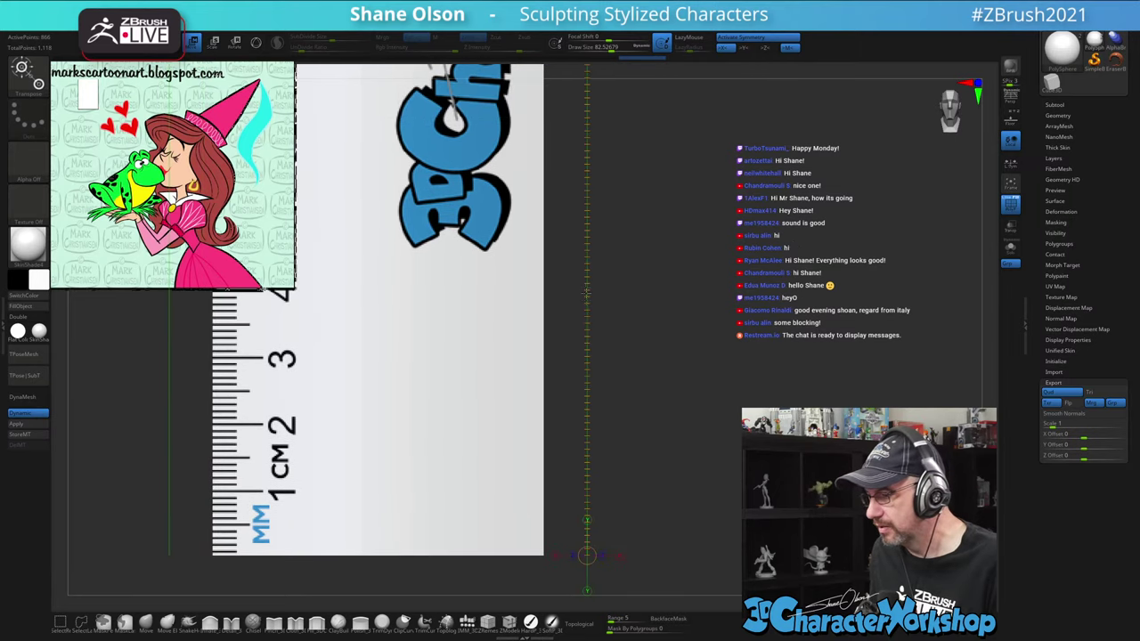
left_click_drag(651, 312, 841, 349, "alt")
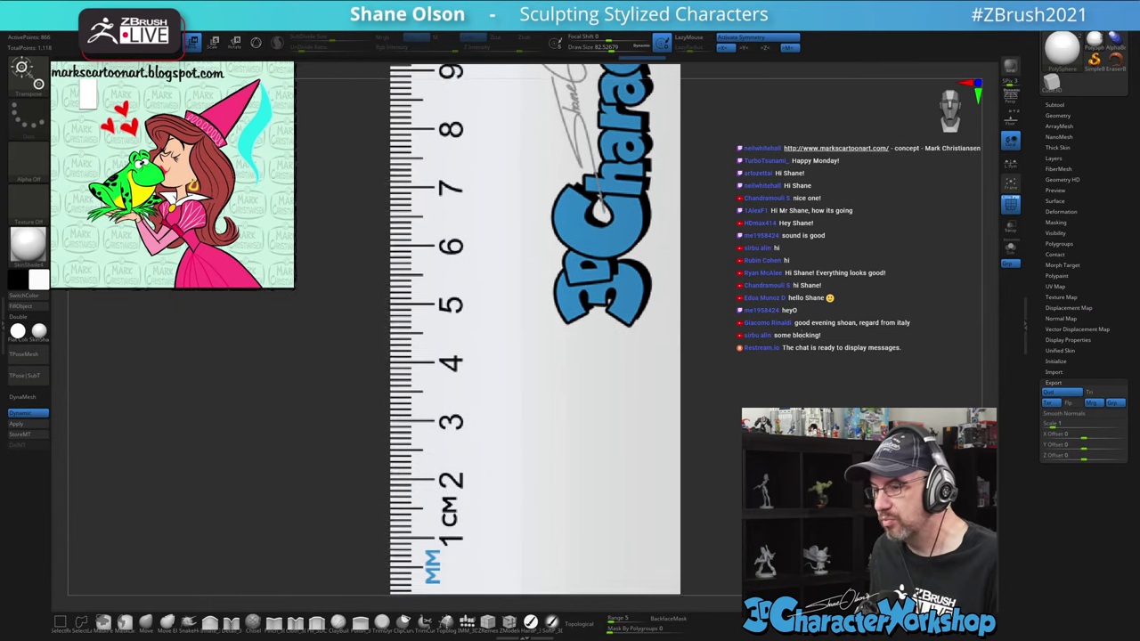
Review the Scale Master plugin settings and the Transpose Units preferences
left_click(4, 326)
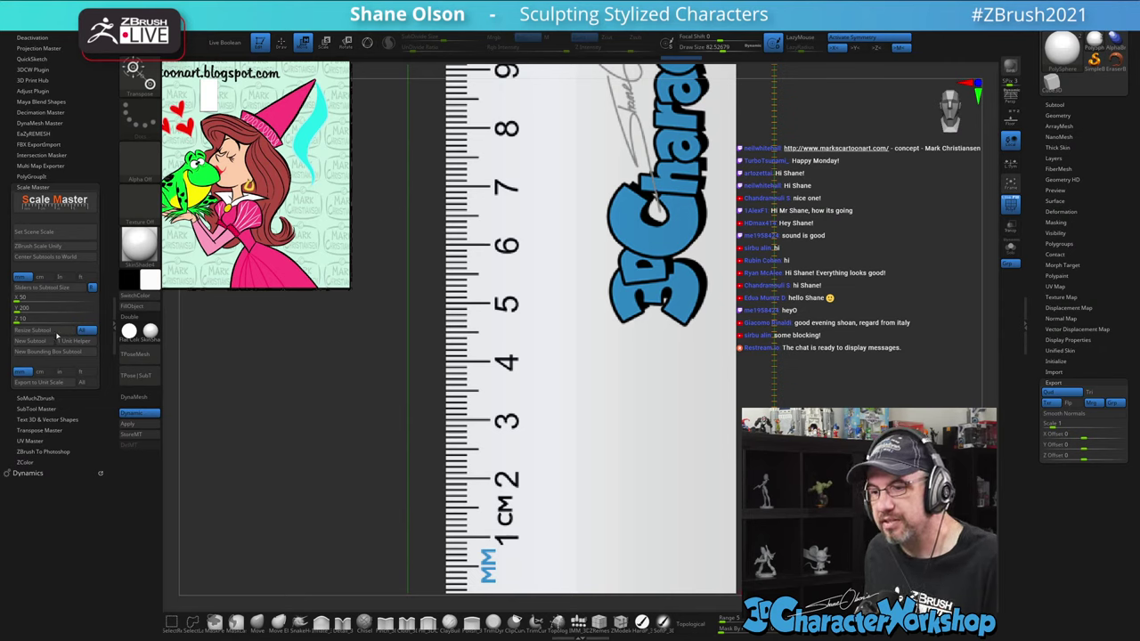
left_click_drag(305, 388, 293, 373, "alt")
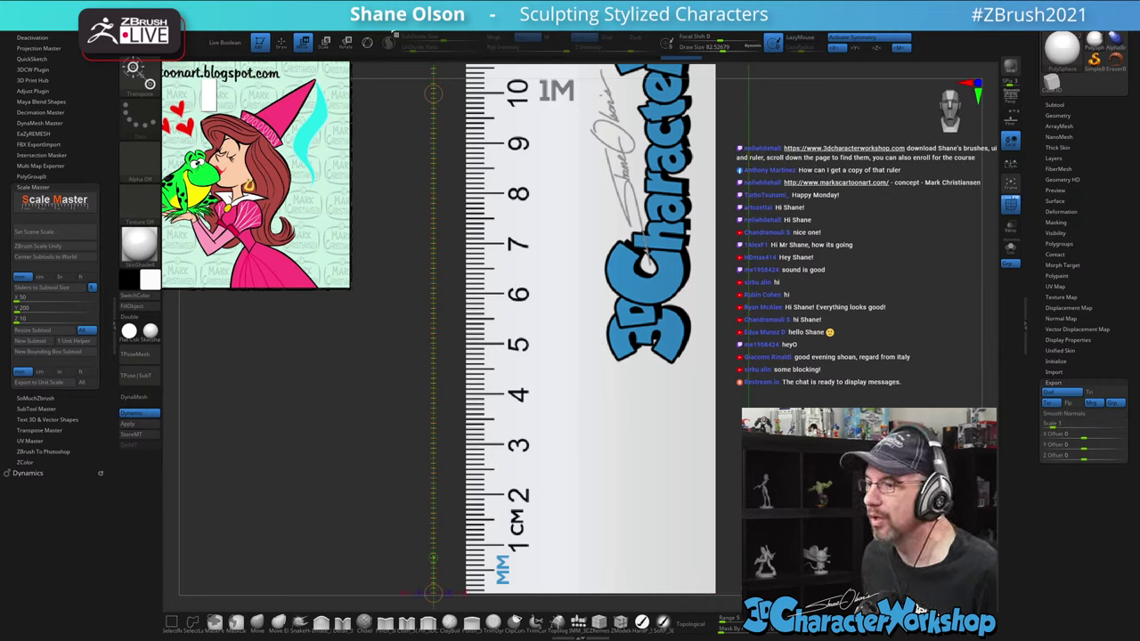
left_click(504, 18)
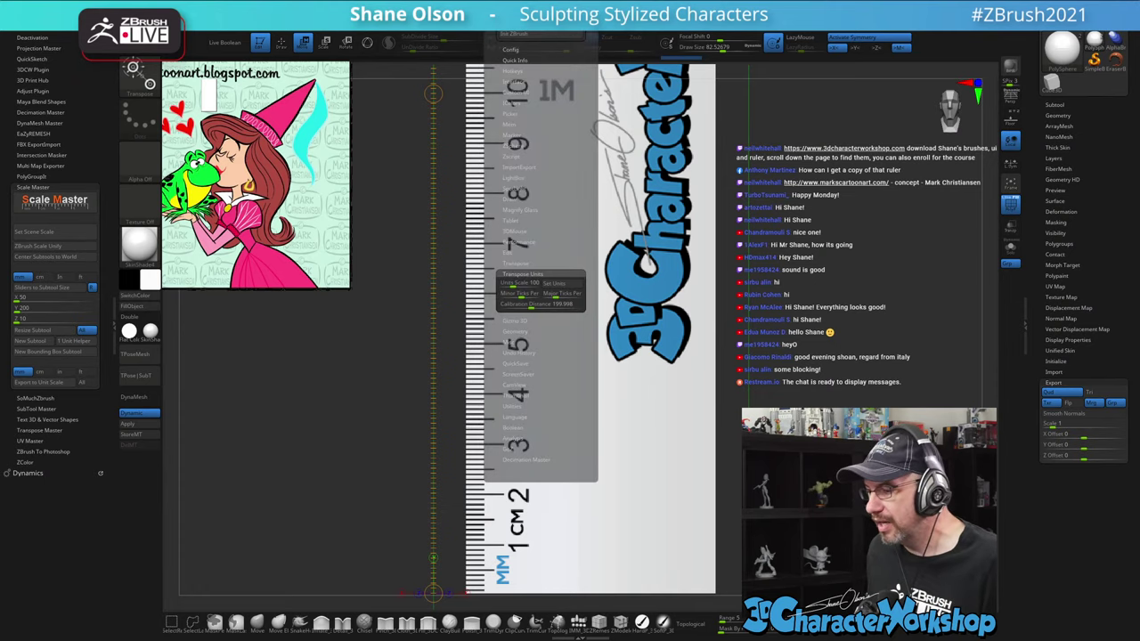
left_click_drag(442, 231, 749, 244, "alt")
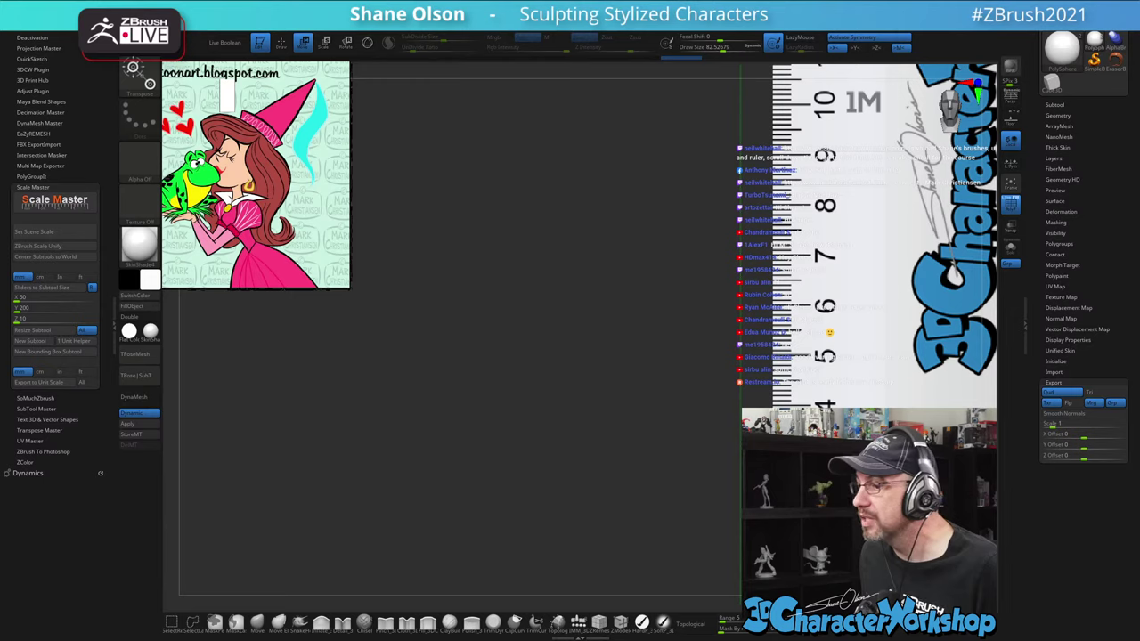
left_click(540, 21)
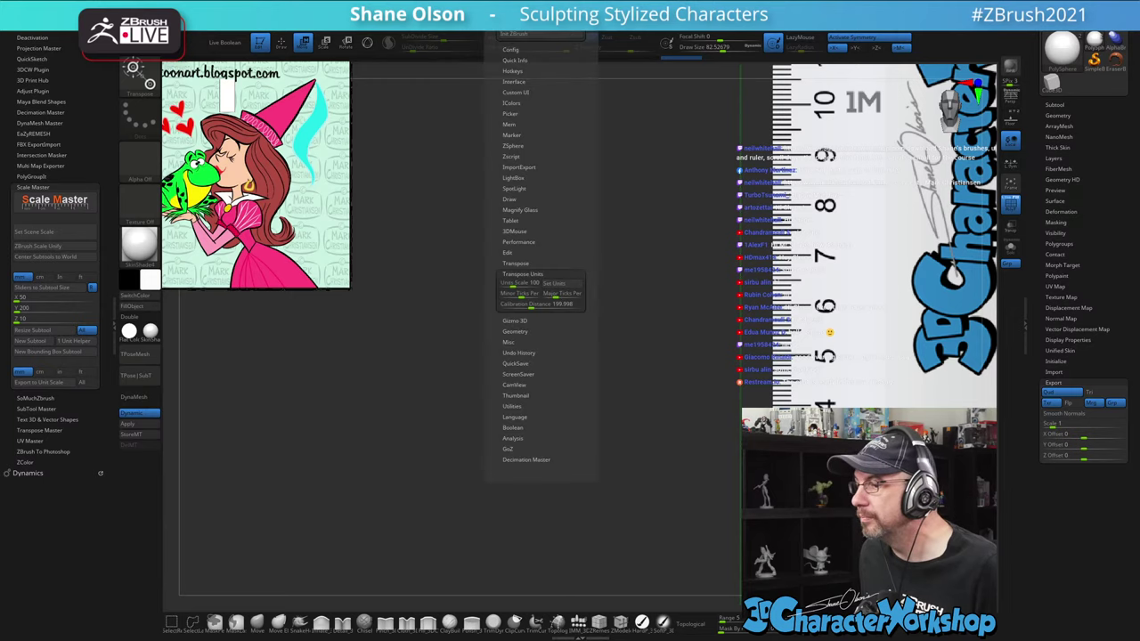
left_click(519, 274)
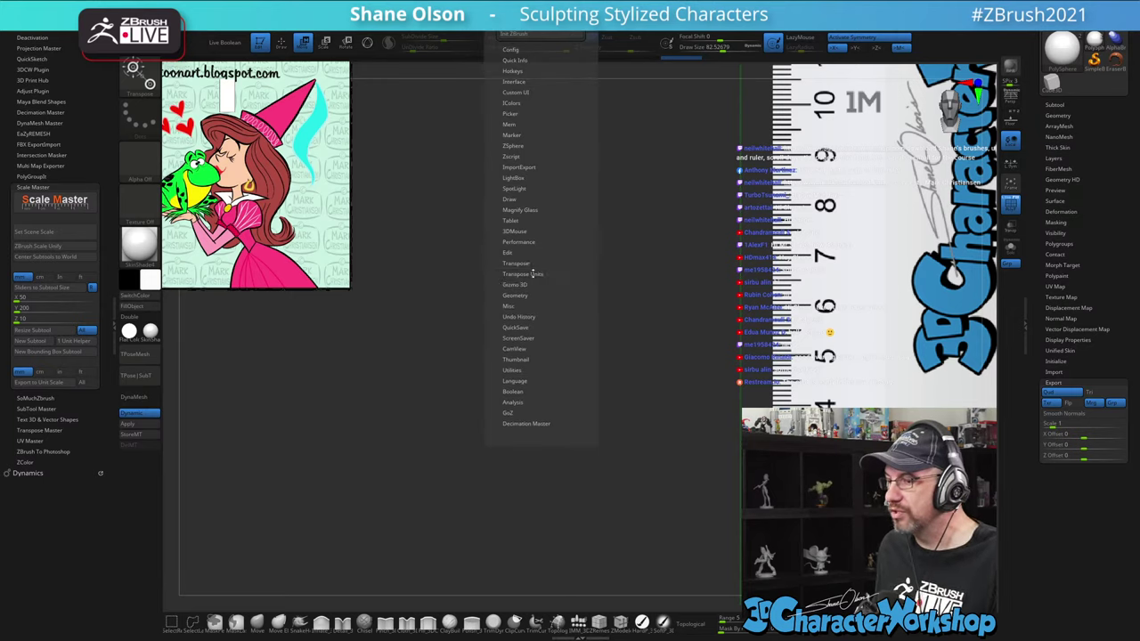
left_click(526, 274)
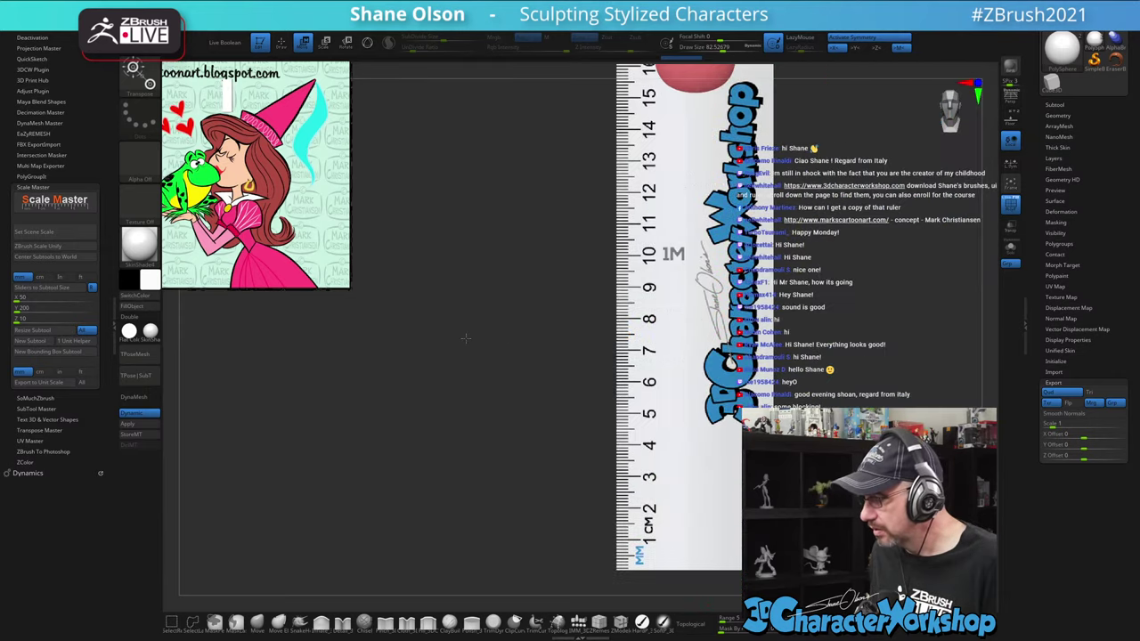
Hide the plugin tray and draw a transpose line about 42 mm long outward from the ruler's bottom-left corner
left_click_drag(865, 360, 860, 360, "alt")
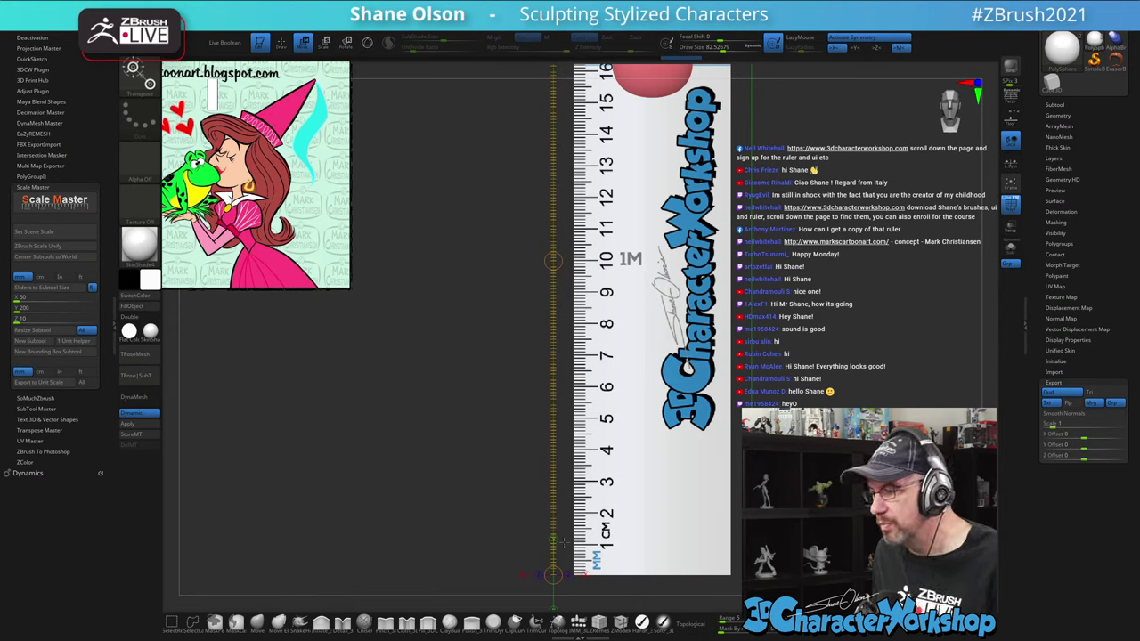
right_click_drag(459, 413, 468, 408, "ctrl")
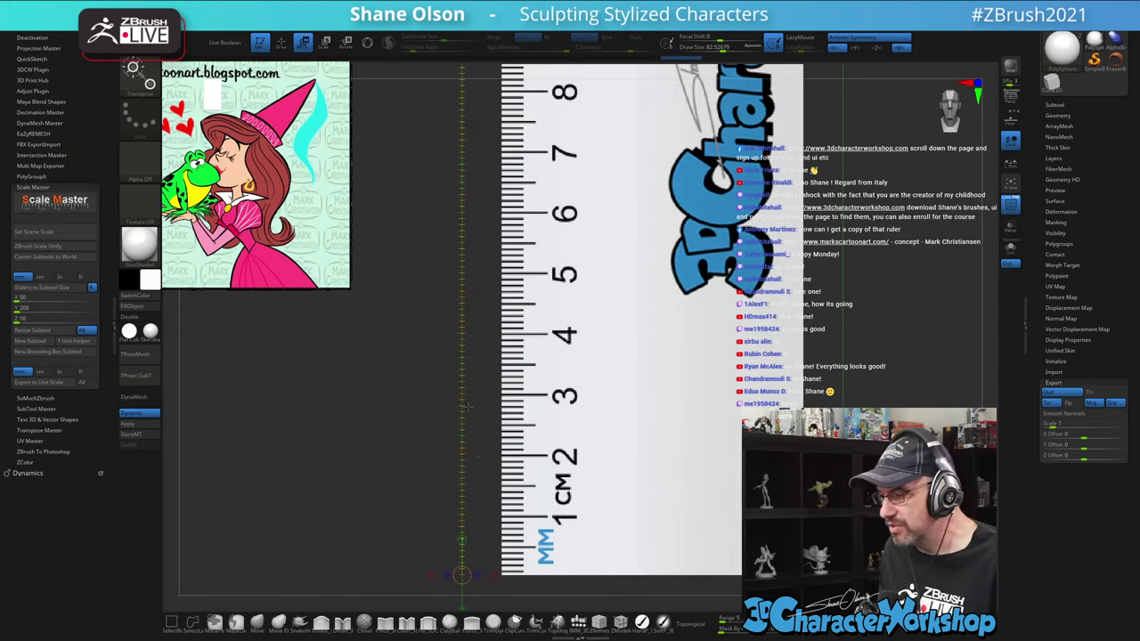
left_click(112, 329)
right_click_drag(328, 389, 318, 344, "ctrl")
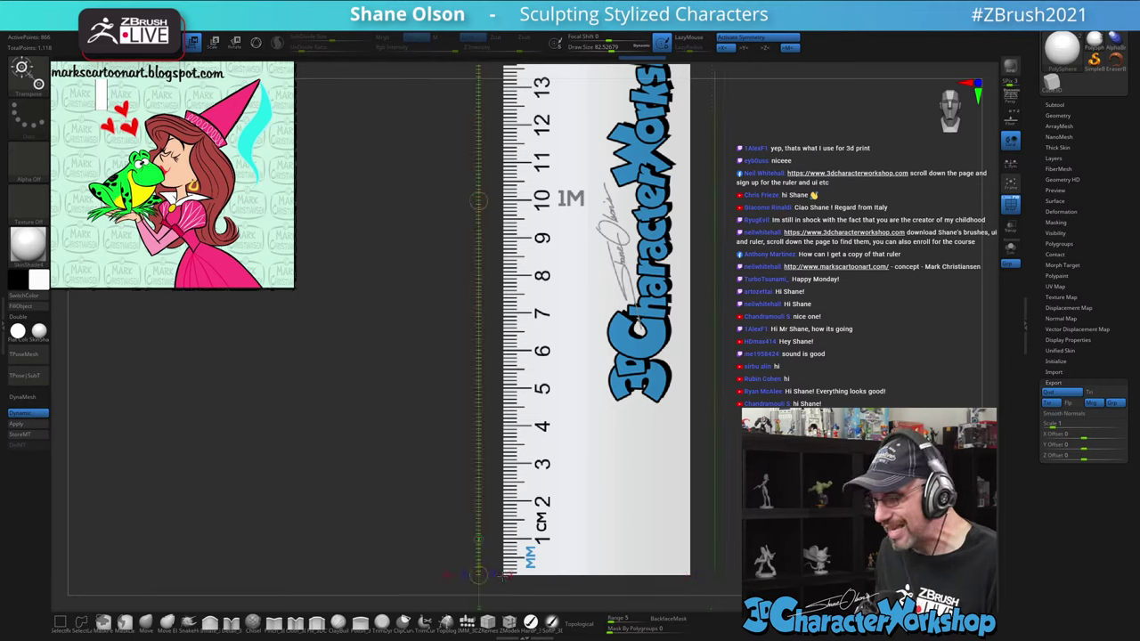
mouse_move(503, 577)
left_mouse_down()
mouse_move(544, 534)
mouse_move(313, 448)
mouse_move(347, 409)
mouse_move(318, 458)
mouse_move(359, 483)
mouse_move(349, 488)
left_mouse_up()
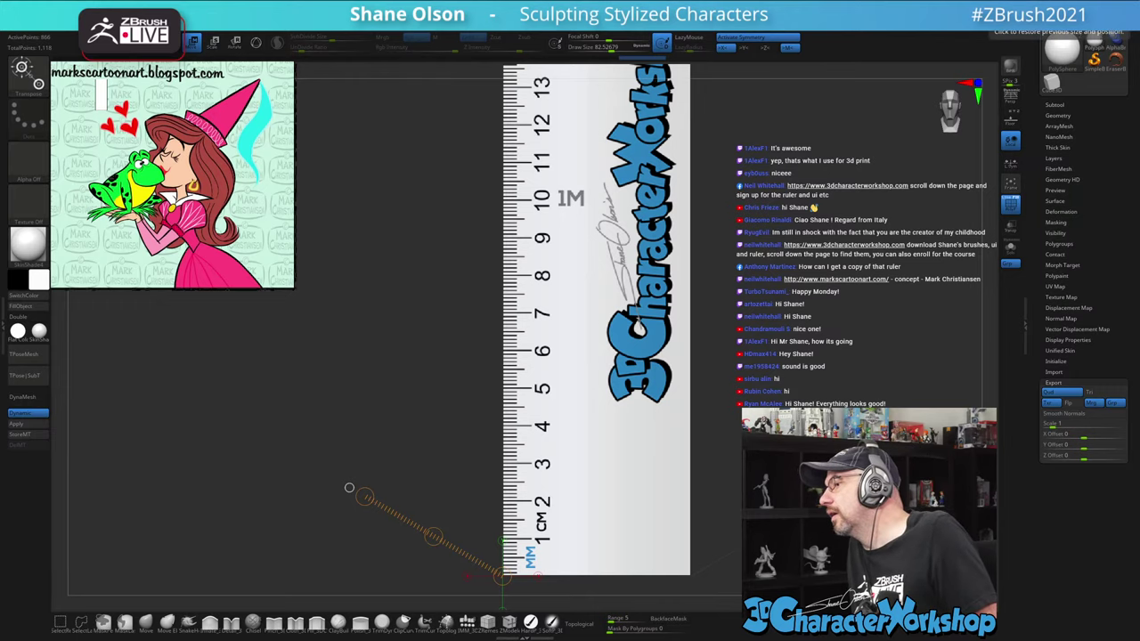
Restore the program window from full screen, then reposition and resize it to fill most of the desktop
left_click(1121, 5)
left_click(641, 65)
left_click_drag(640, 65, 546, 72)
left_click(769, 60)
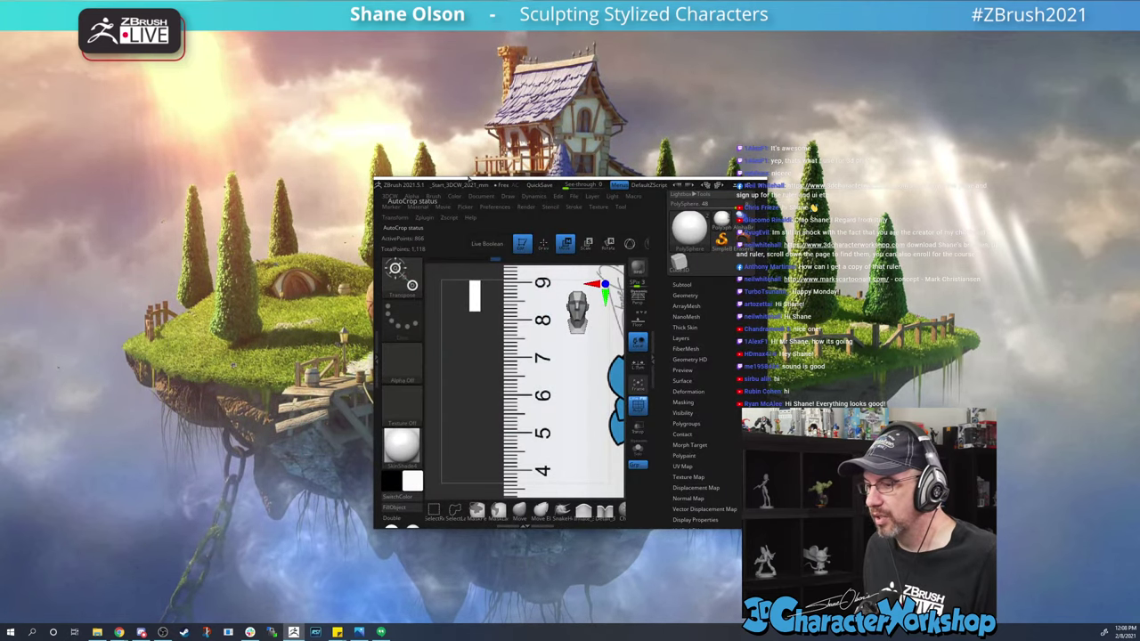
left_click_drag(447, 185, 99, 52)
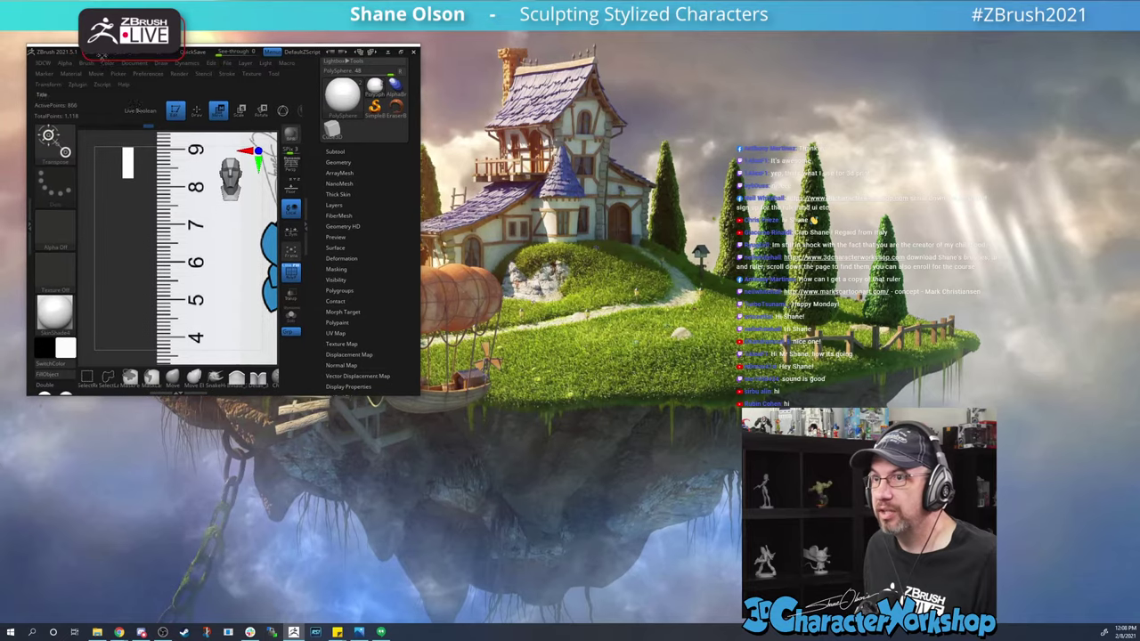
left_click_drag(425, 400, 1013, 604)
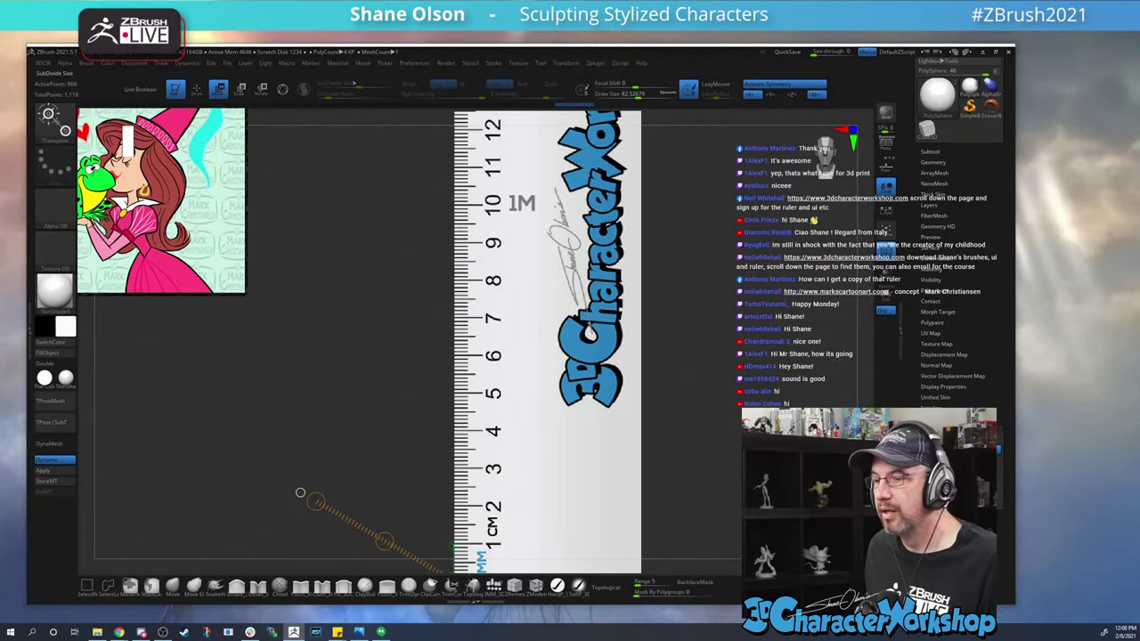
left_click_drag(411, 52, 407, 47)
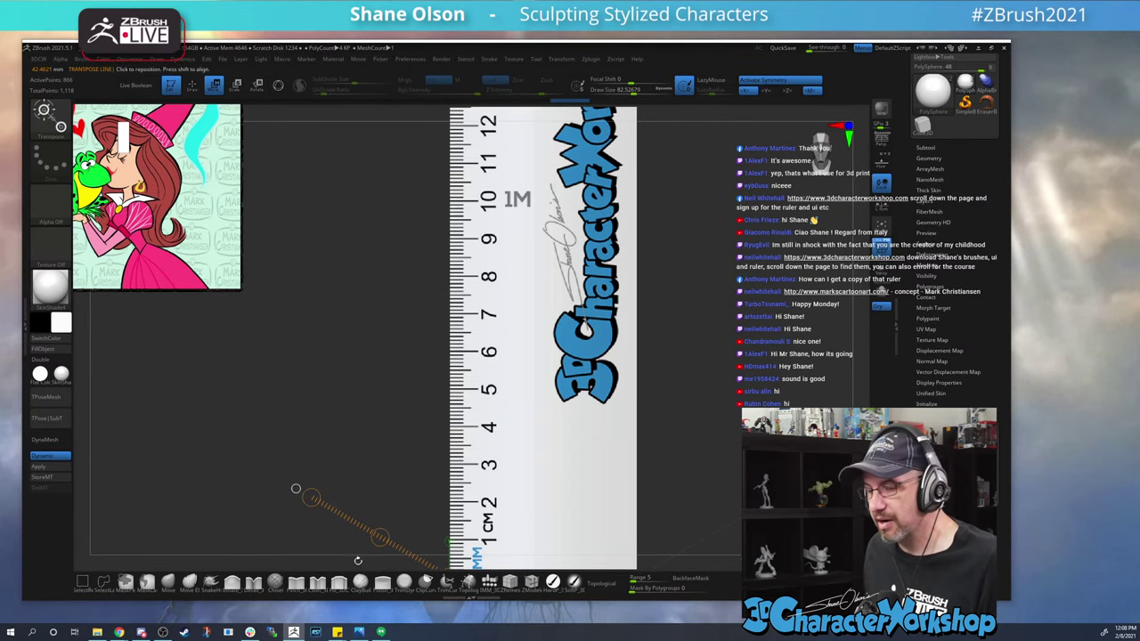
Measure the ruler's width with a horizontal transpose line along its bottom edge
left_click_drag(379, 537, 352, 444)
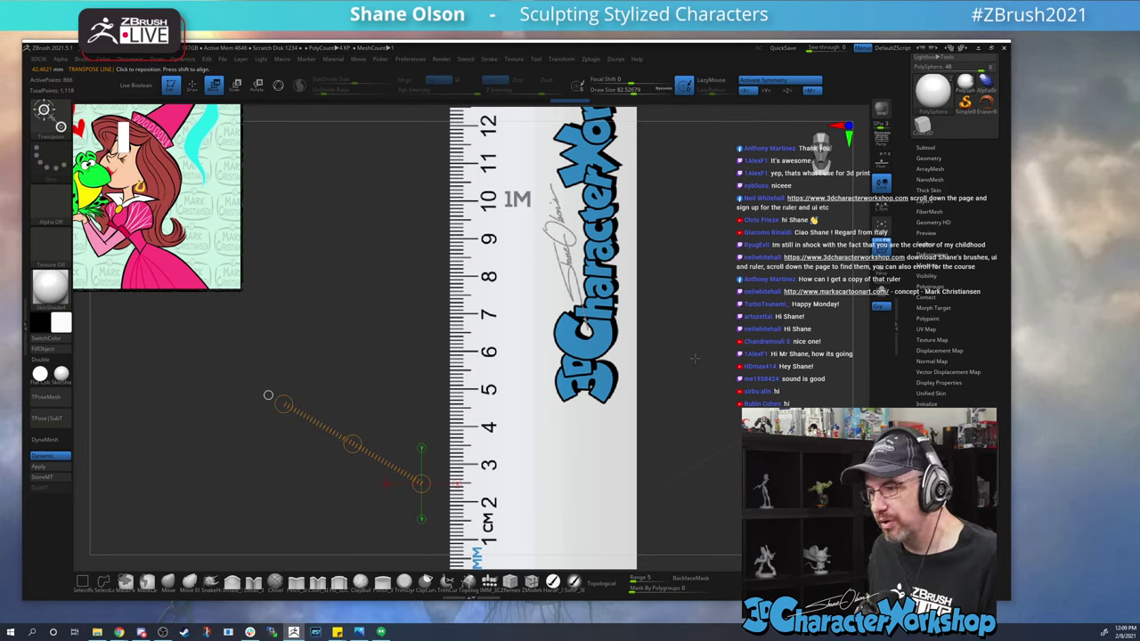
left_click_drag(695, 358, 651, 281, "alt")
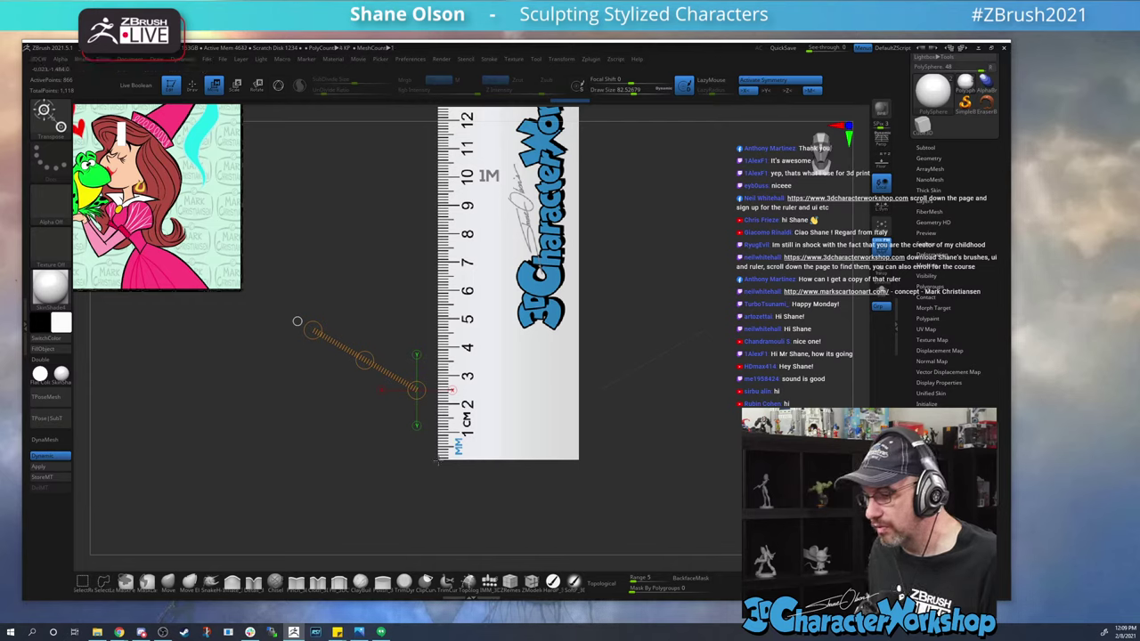
left_click_drag(436, 460, 596, 460)
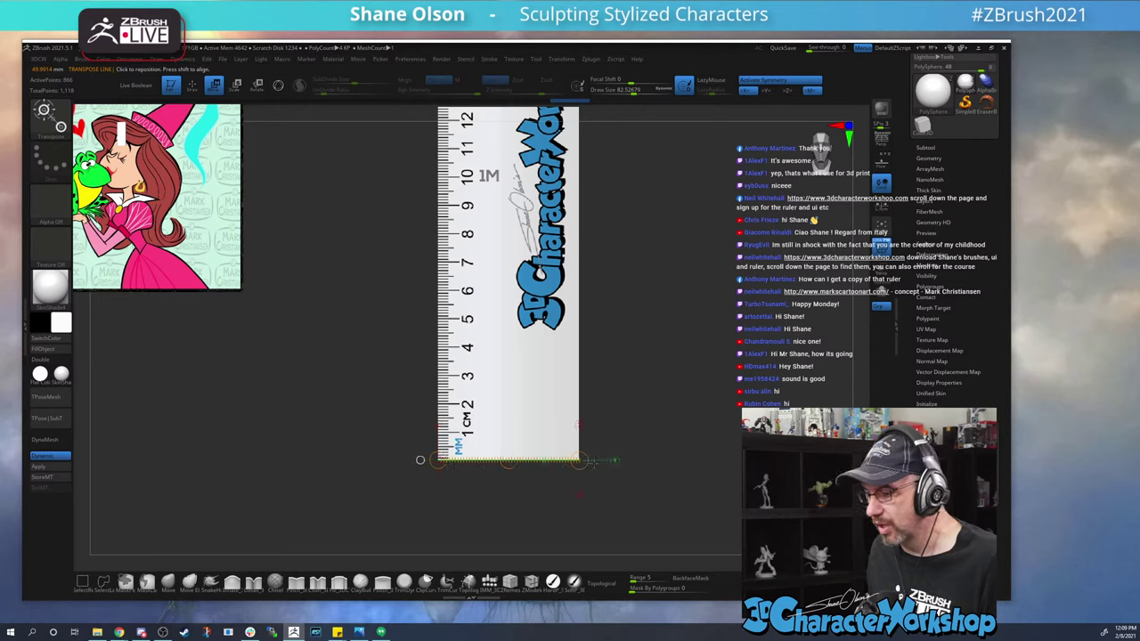
left_click_drag(667, 381, 743, 428, "alt")
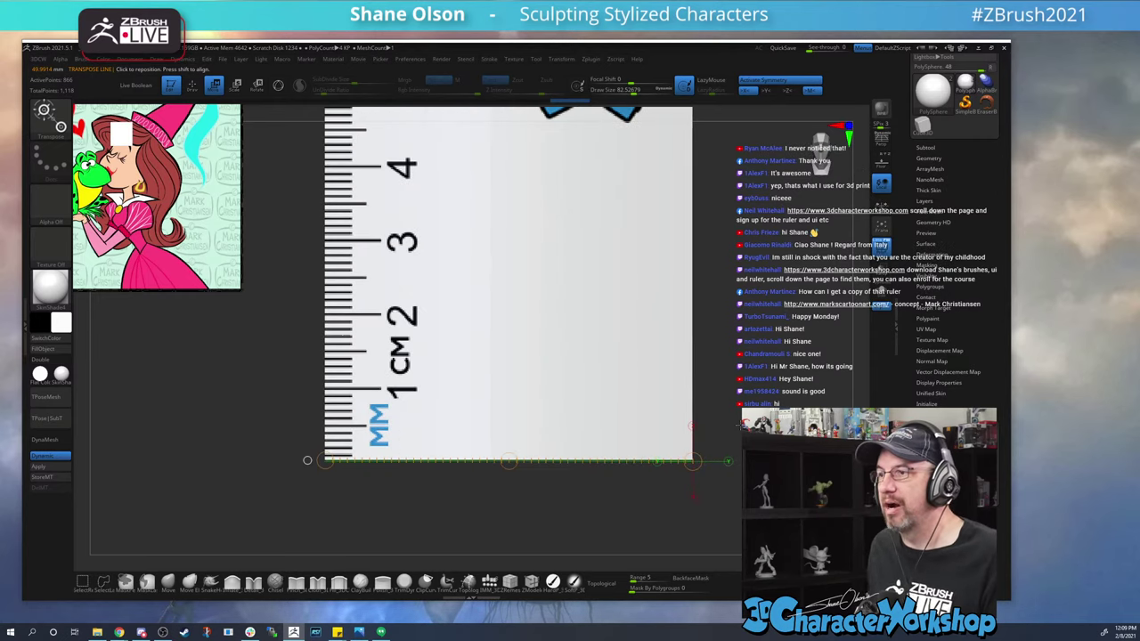
left_click_drag(760, 384, 710, 380, "alt")
left_click_drag(710, 380, 683, 396, "alt")
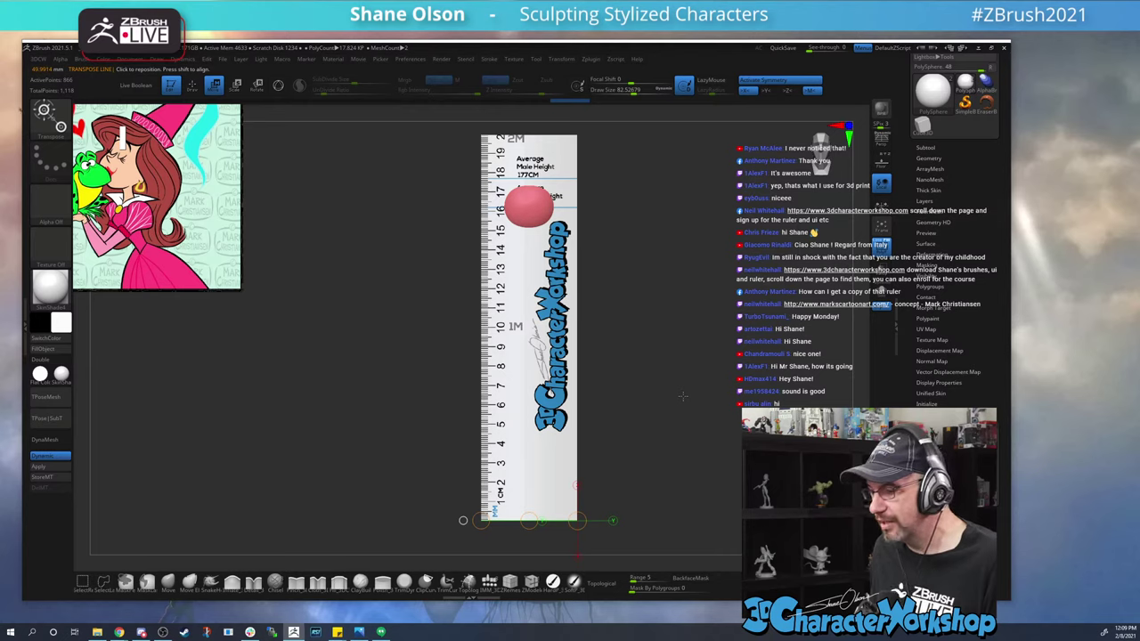
right_click_drag(682, 397, 666, 402, "alt")
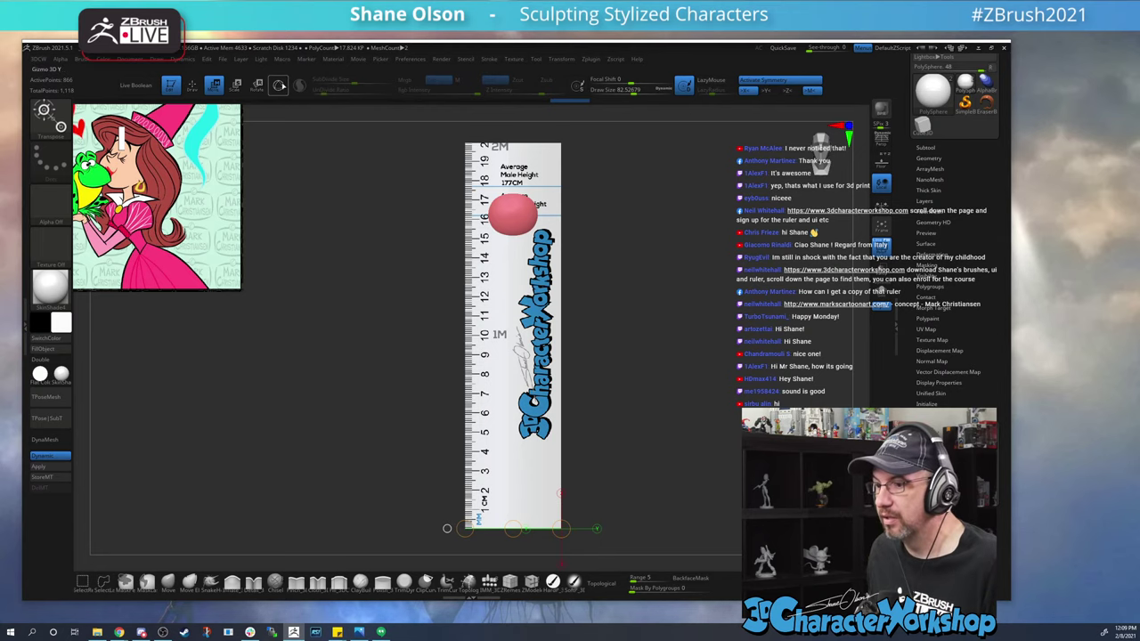
Enable the Gizmo 3D in place of the transpose line, then return to Draw mode and frame the model
left_click(278, 85)
mouse_move(653, 367)
right_mouse_down("ctrl")
mouse_move(652, 336)
mouse_move(653, 349)
right_mouse_up("ctrl")
right_click_drag(653, 348, 637, 338, "alt")
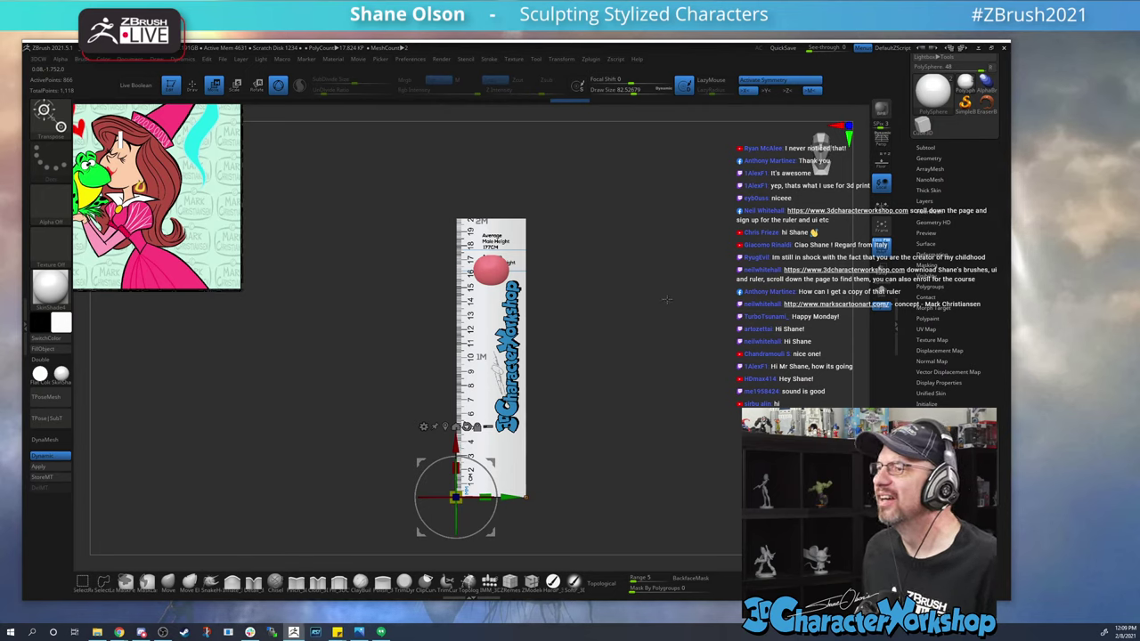
left_click_drag(667, 298, 649, 300, "alt")
key("q")
key("f")
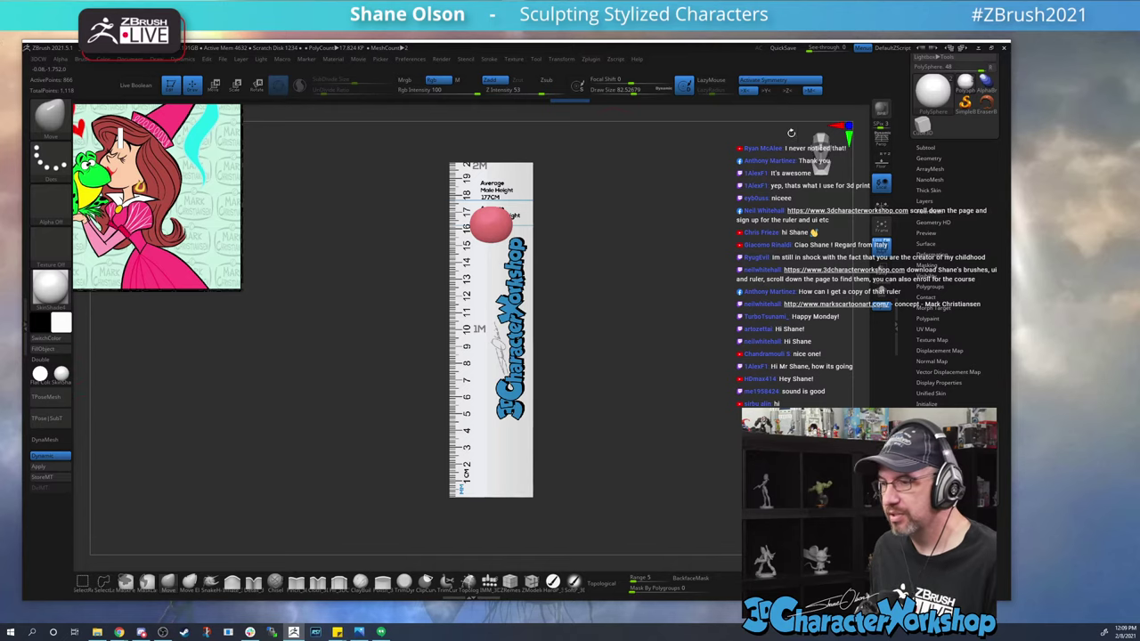
Maximize the program window and show the Scale Master plugin's settings in the side tray
left_click(991, 48)
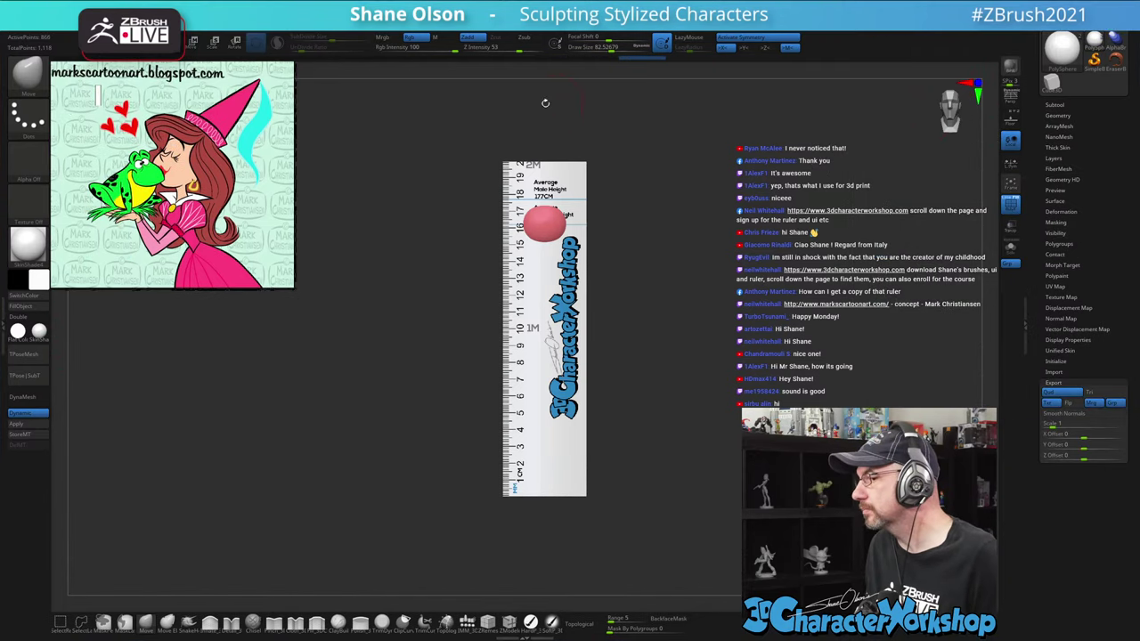
left_click(4, 325)
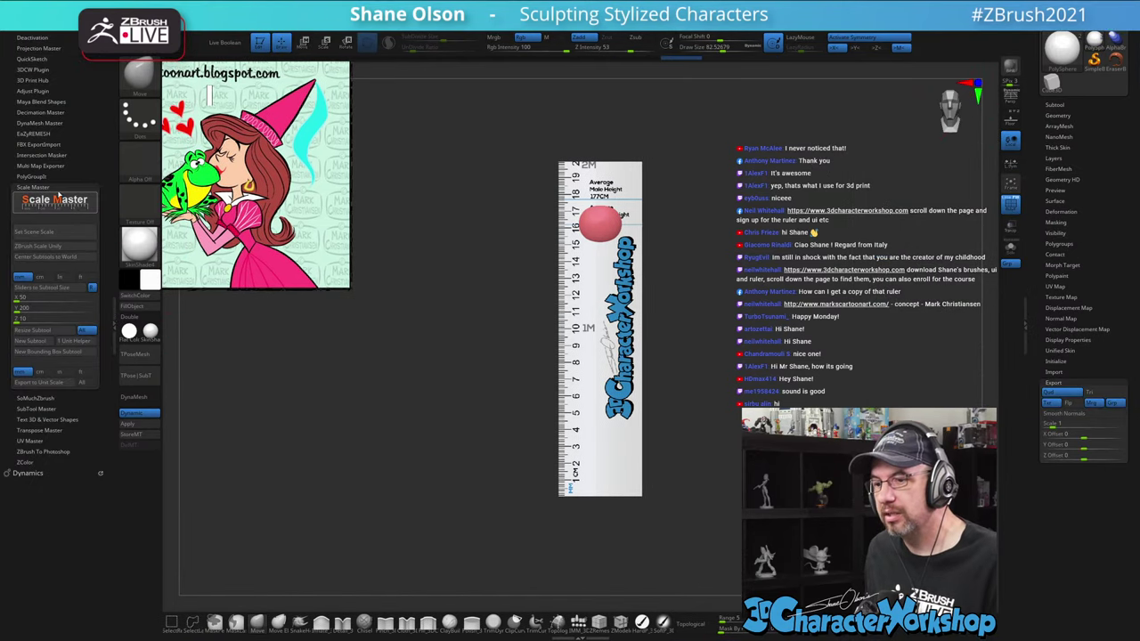
left_click(33, 186)
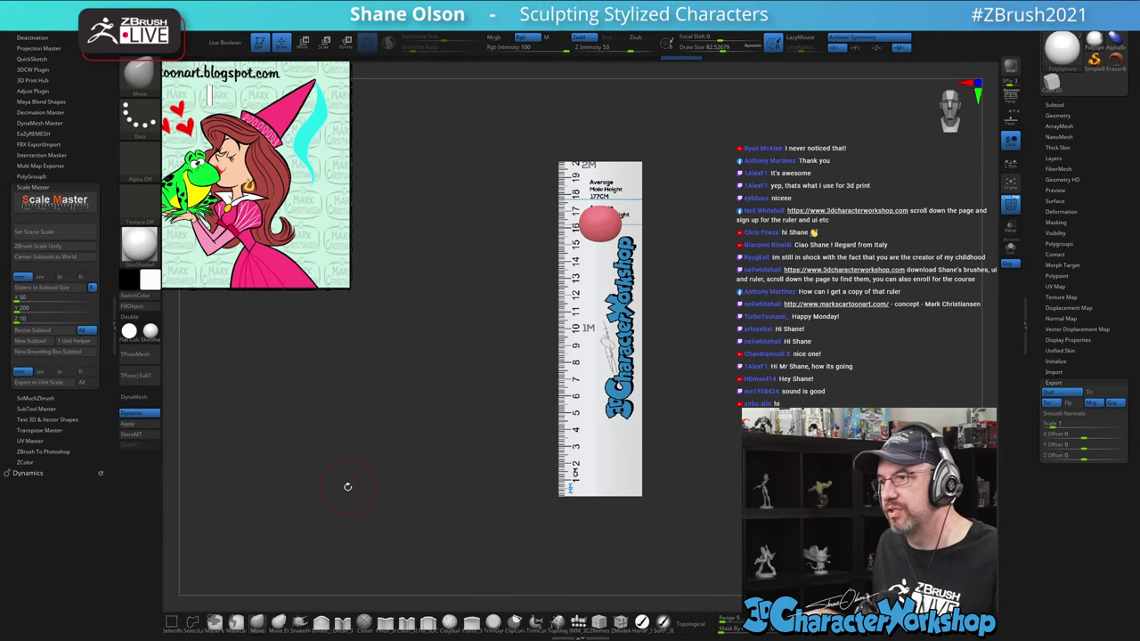
Look through the 3DCW Plugin options and the 3D Print Hub size settings
left_click(32, 187)
left_click(42, 70)
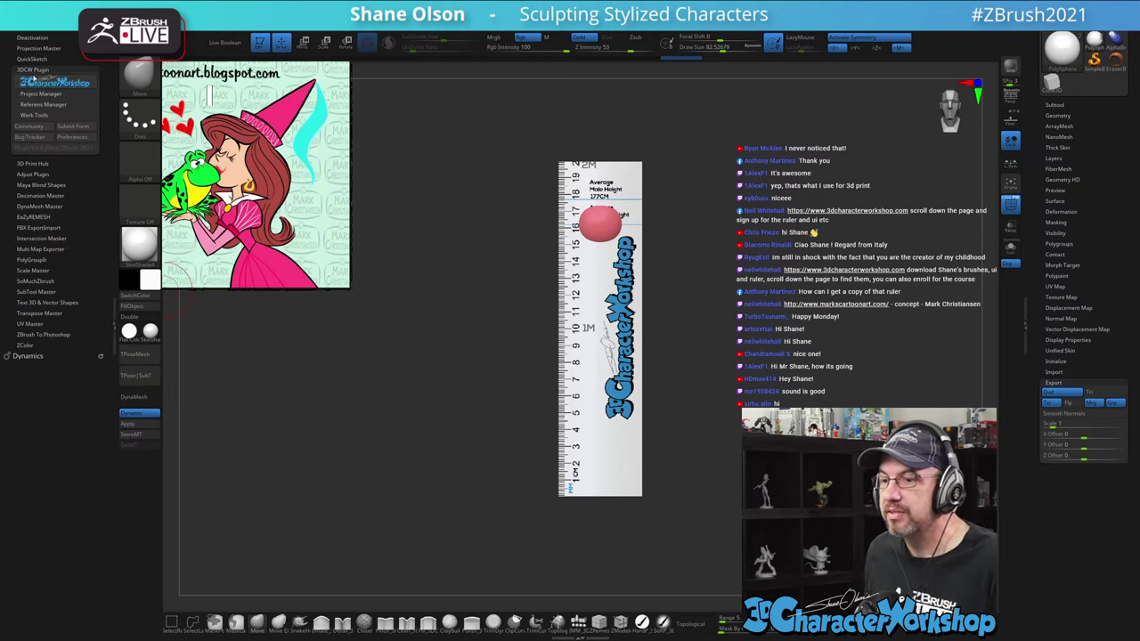
left_click(35, 70)
left_click(35, 80)
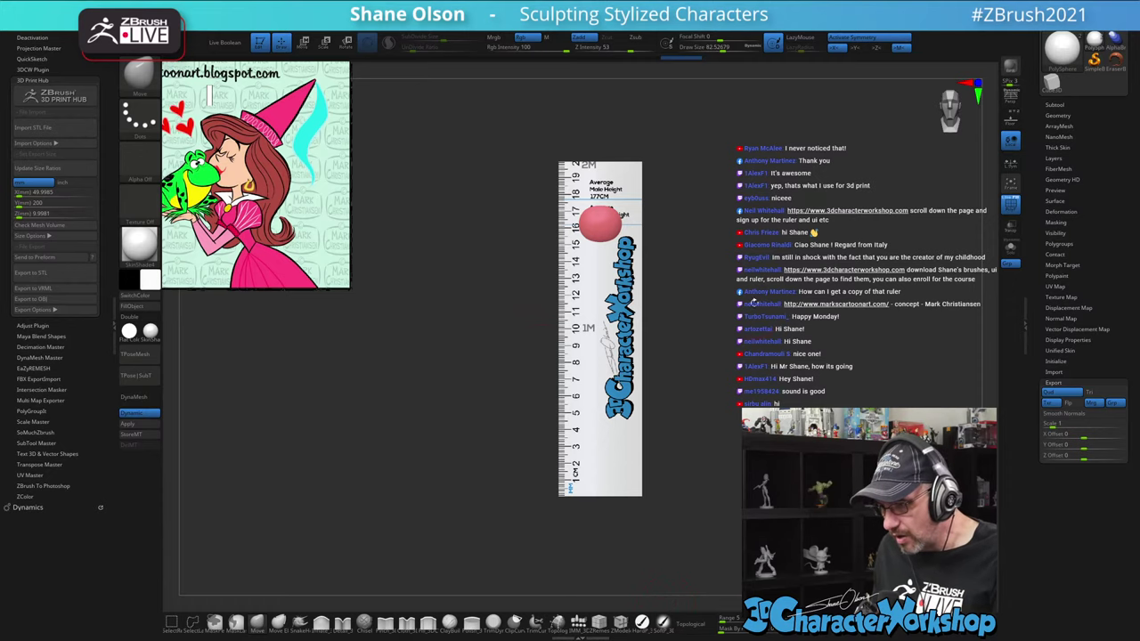
left_click_drag(728, 292, 591, 320, "alt")
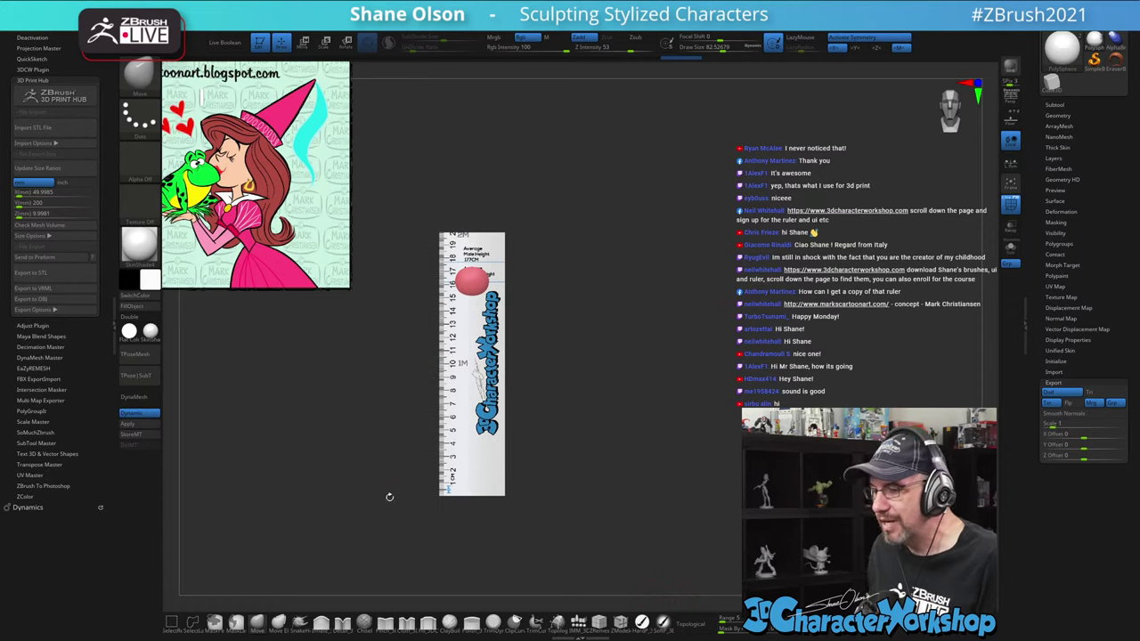
left_click_drag(641, 399, 696, 414, "alt")
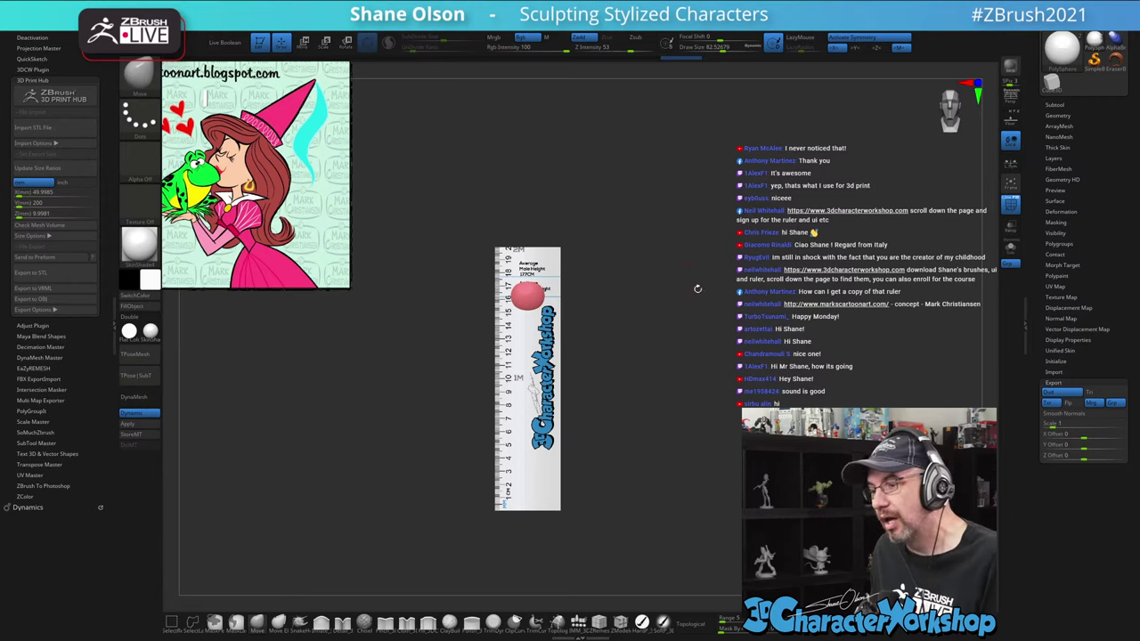
mouse_move(698, 288)
left_mouse_down("alt")
mouse_move(649, 270)
mouse_move(704, 302)
left_mouse_up("alt")
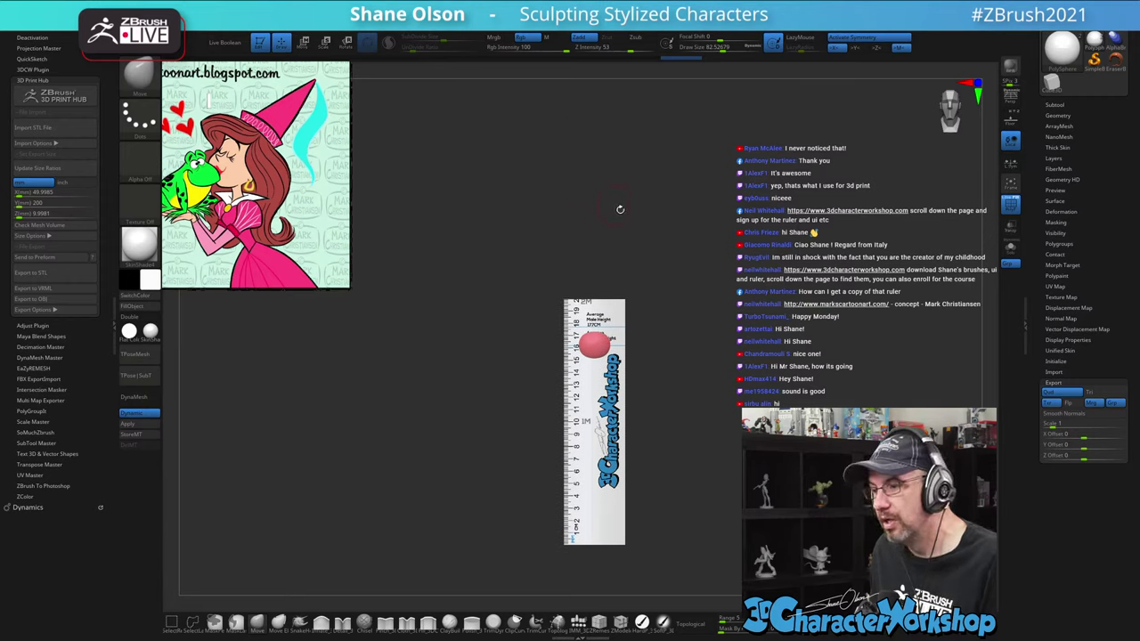
left_click_drag(712, 229, 687, 299, "alt")
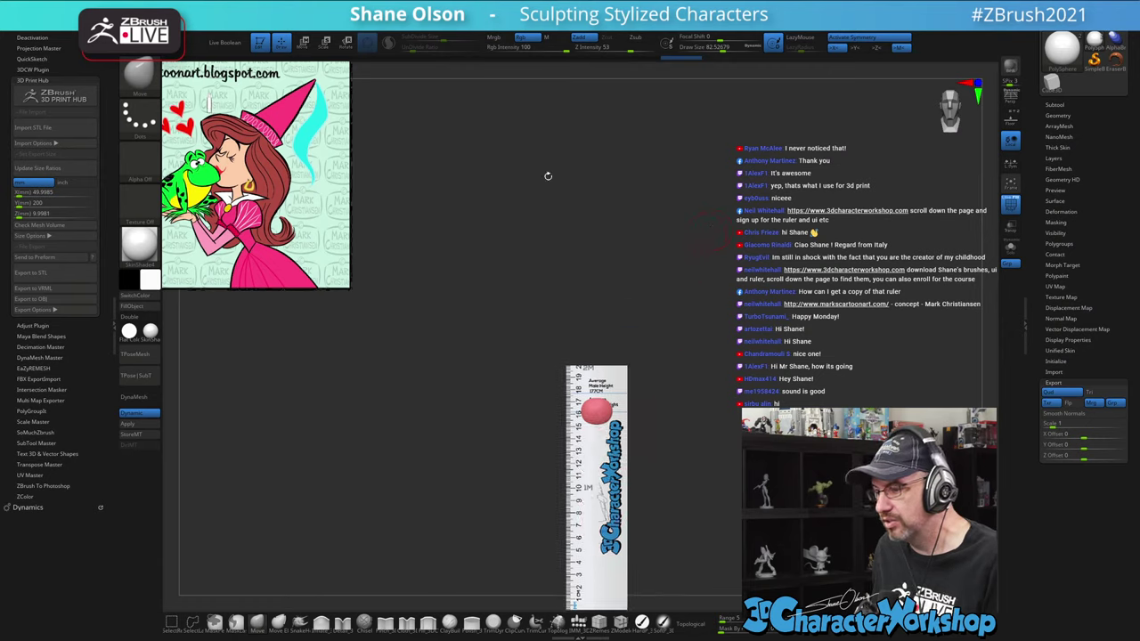
left_click_drag(789, 284, 781, 254, "alt")
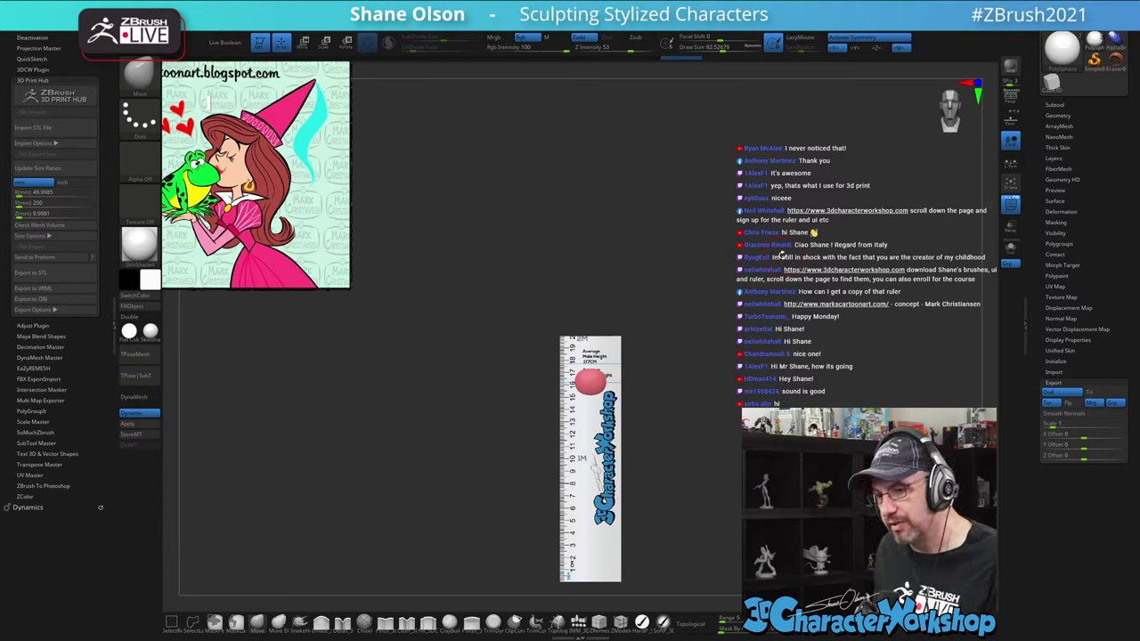
left_click_drag(782, 255, 706, 294, "alt")
key("f")
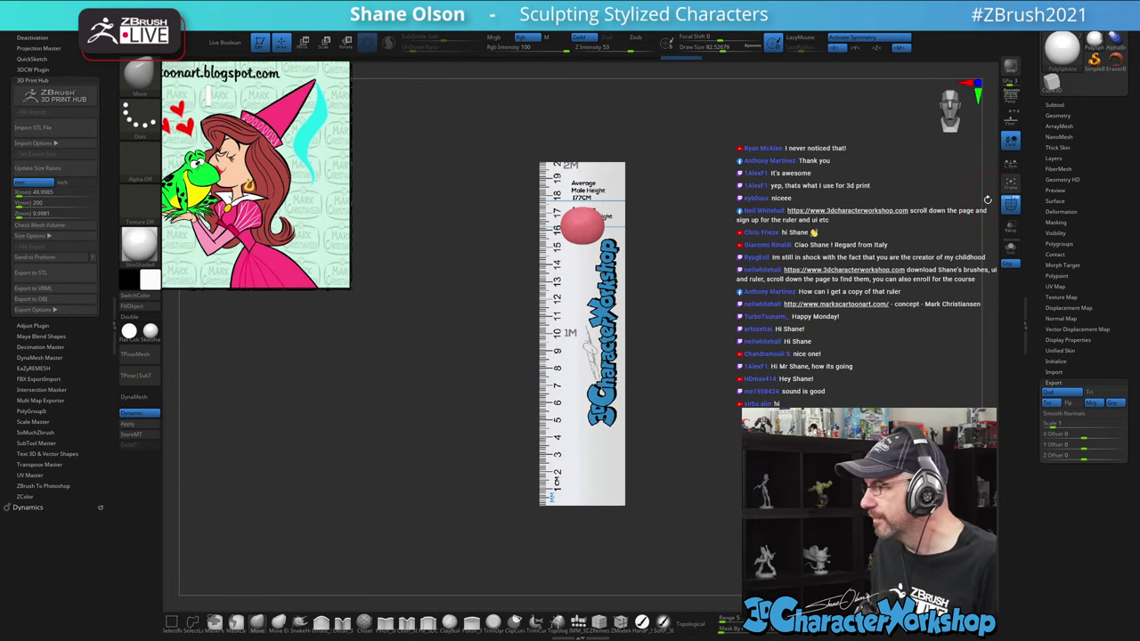
Show the Subtool list, collapse the plugin tray and hide the 20 cm ruler subtool
left_click(1056, 105)
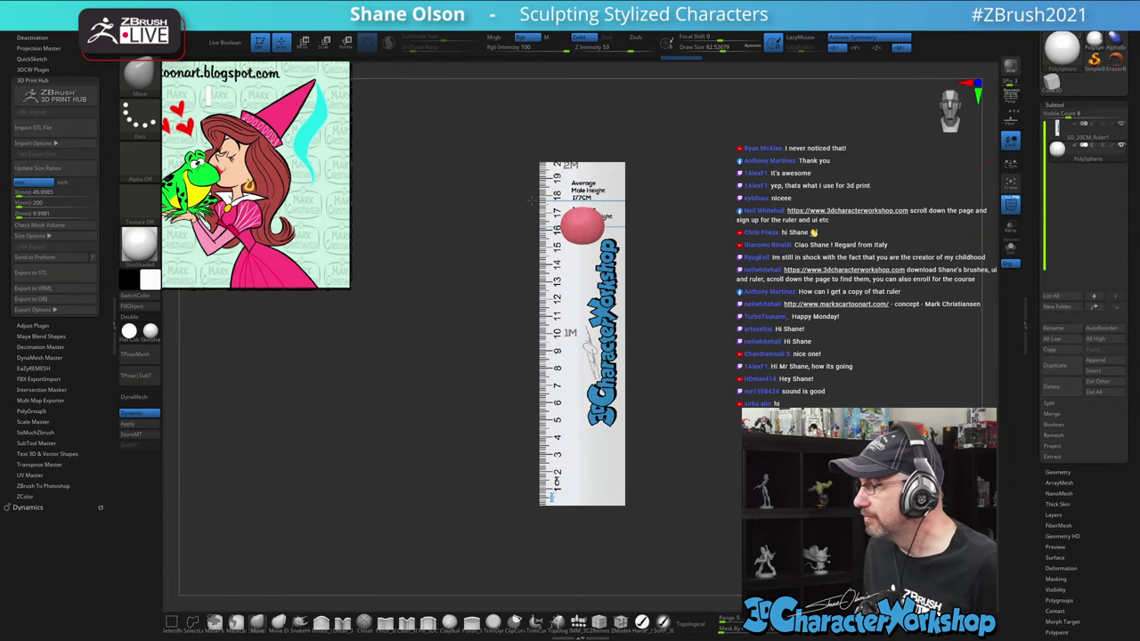
left_click(114, 323)
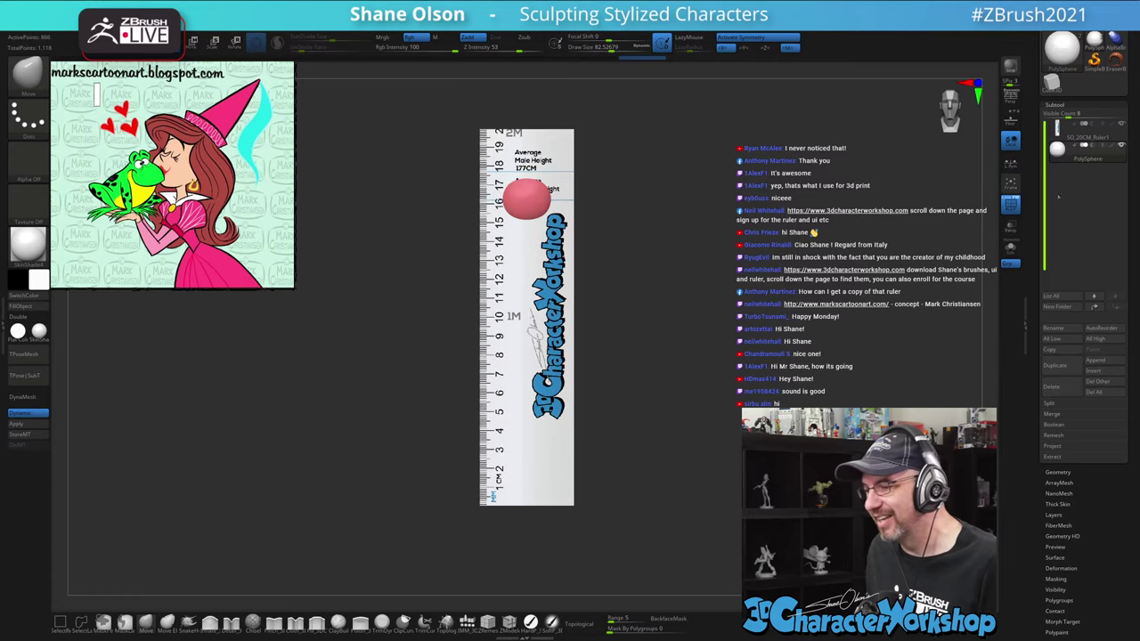
left_click(1122, 124)
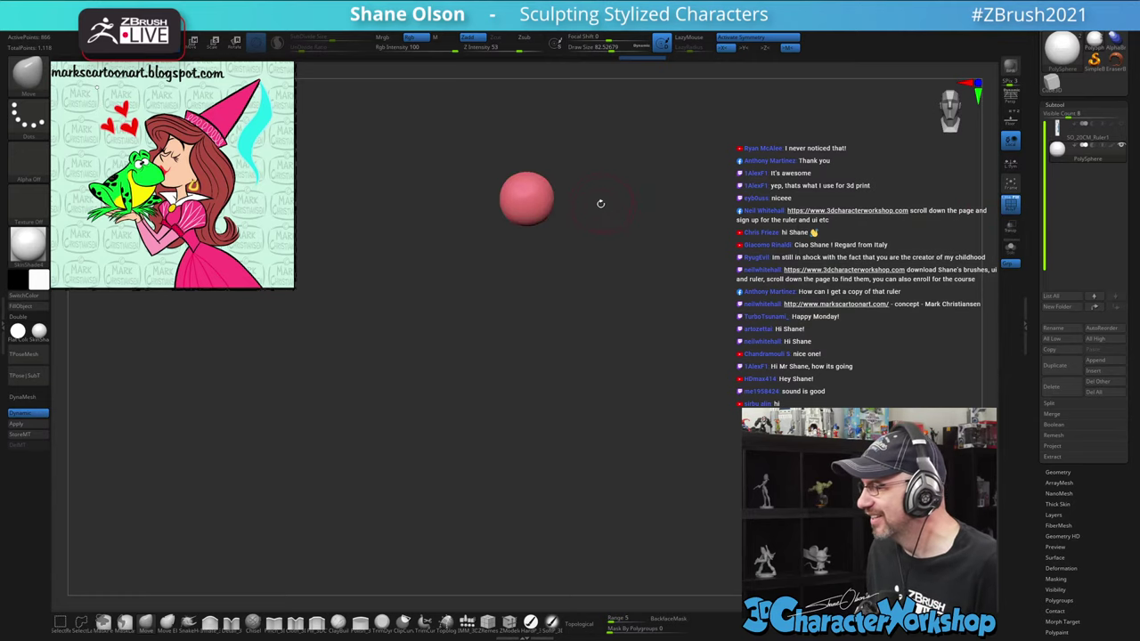
Frame the PolySphere in the view and turn off its polyframe display
left_click_drag(601, 204, 603, 212, "alt")
key("f")
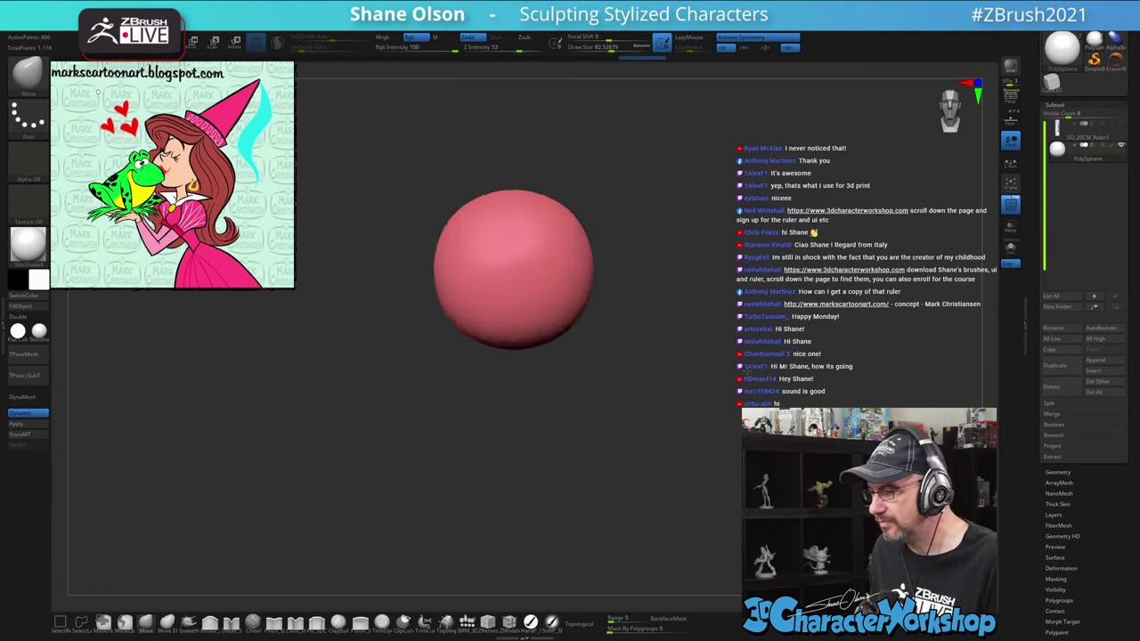
mouse_move(695, 348)
left_mouse_down("alt")
mouse_move(705, 347)
mouse_move(693, 310)
left_mouse_up("alt")
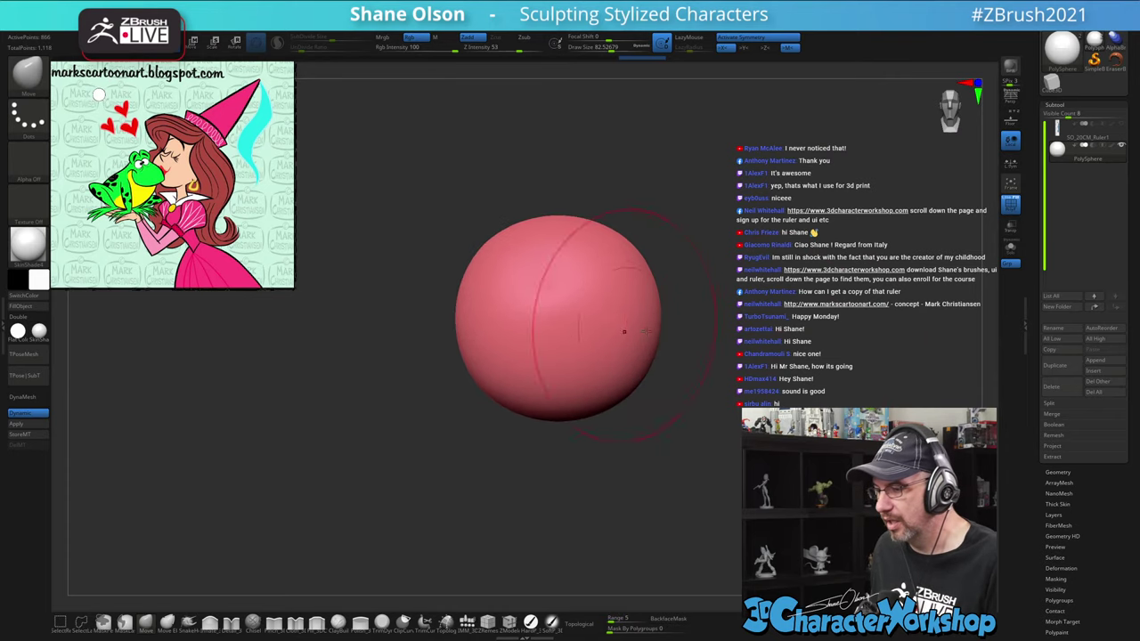
key("shift")
key("shift+f")
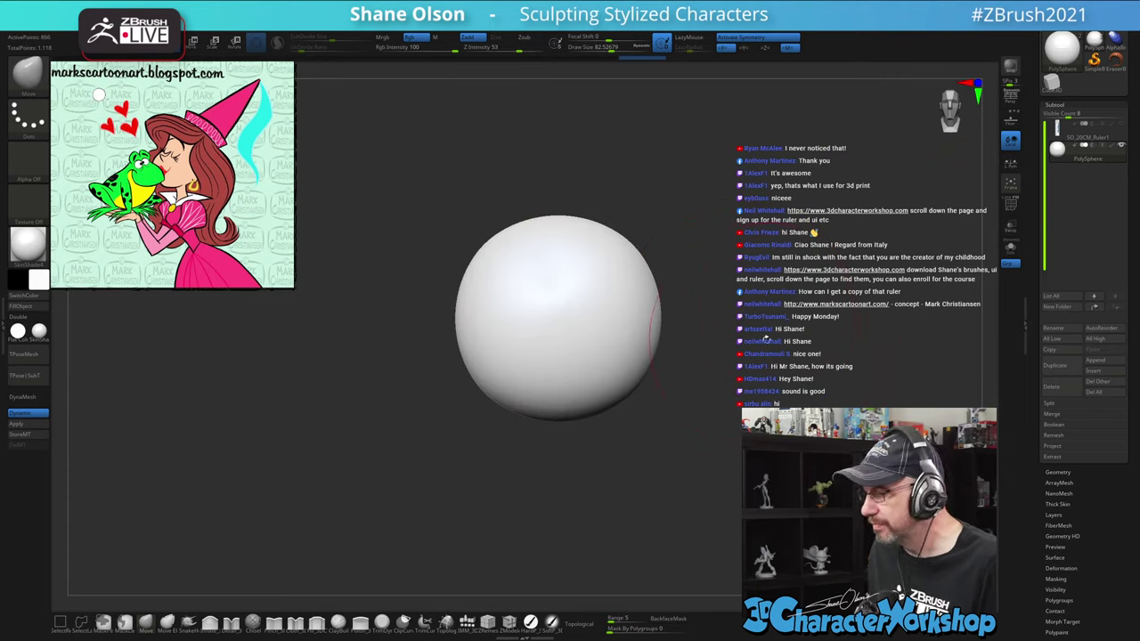
key("s")
mouse_move(766, 340)
left_mouse_down()
mouse_move(761, 357)
mouse_move(757, 331)
left_mouse_up()
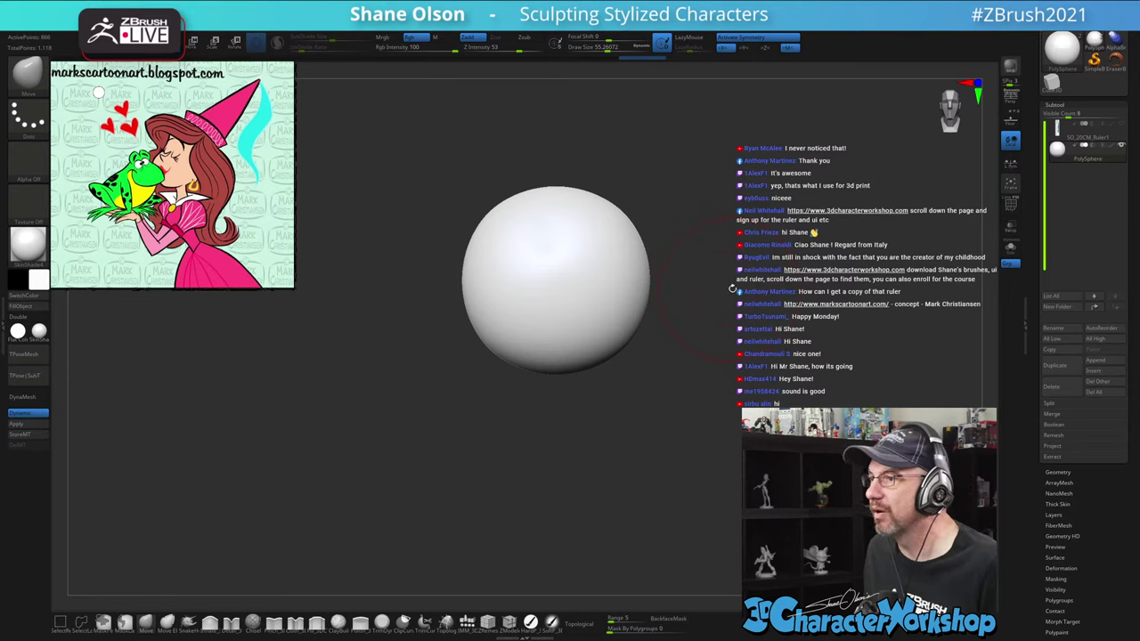
left_click_drag(733, 289, 734, 294, "alt")
left_click_drag(747, 238, 747, 240, "alt")
left_click_drag(749, 297, 703, 224)
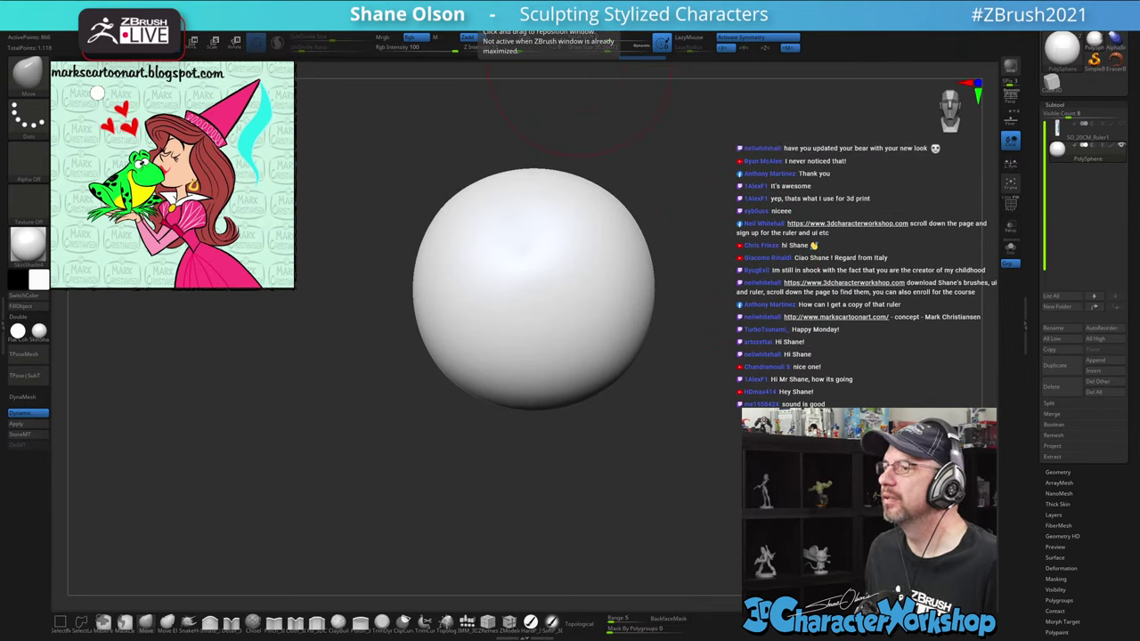
left_click_drag(737, 266, 709, 270, "alt")
key("s")
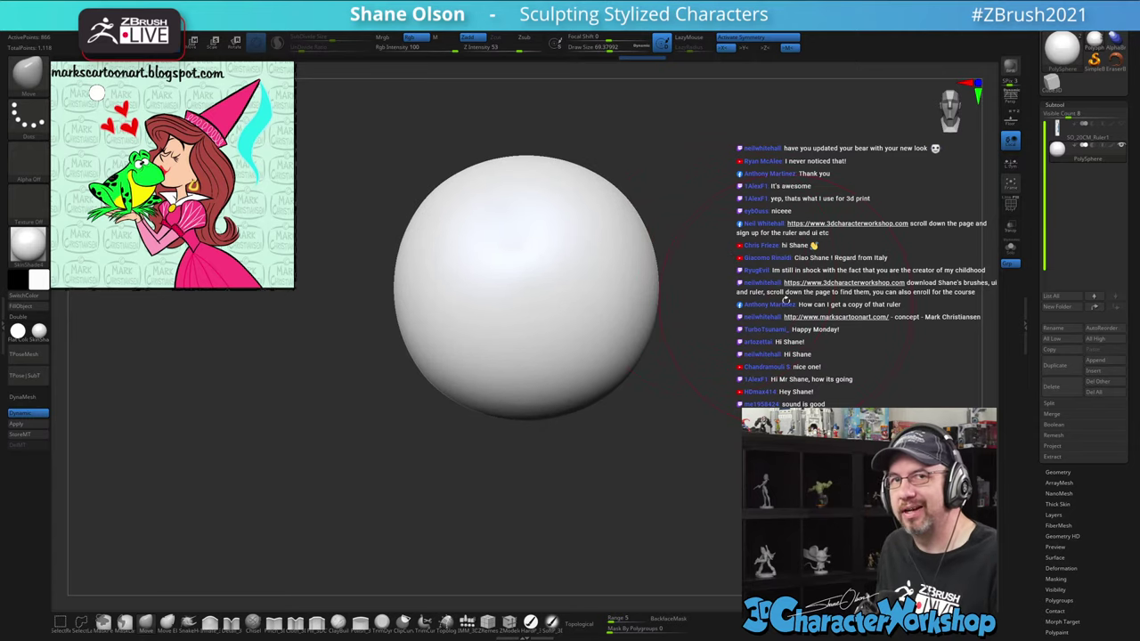
left_click_drag(780, 301, 806, 345, "alt")
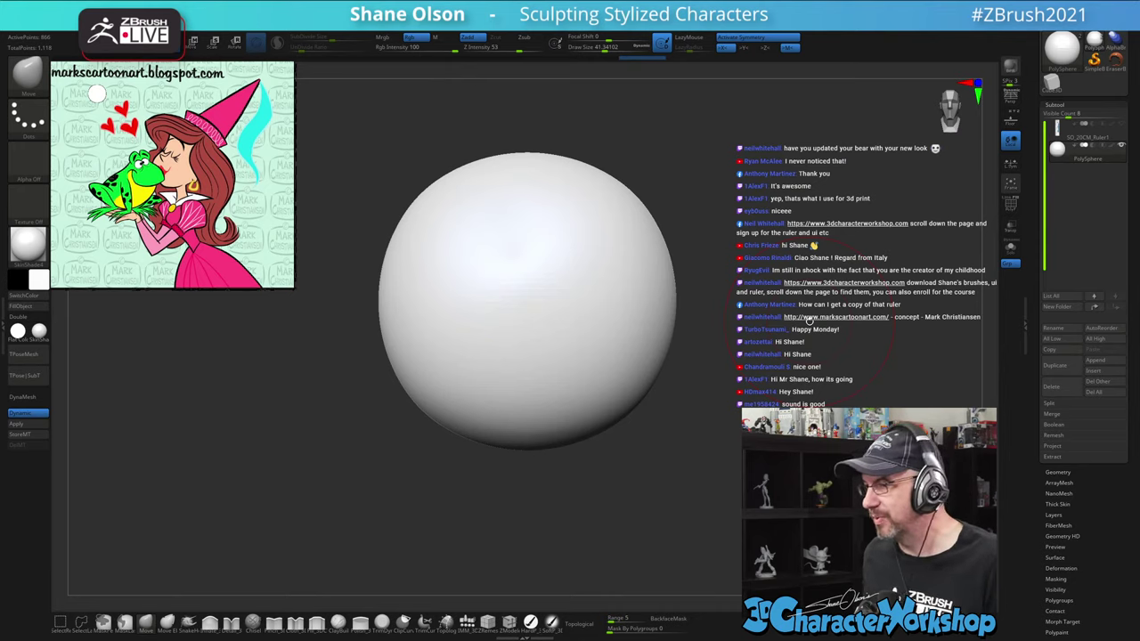
key("s")
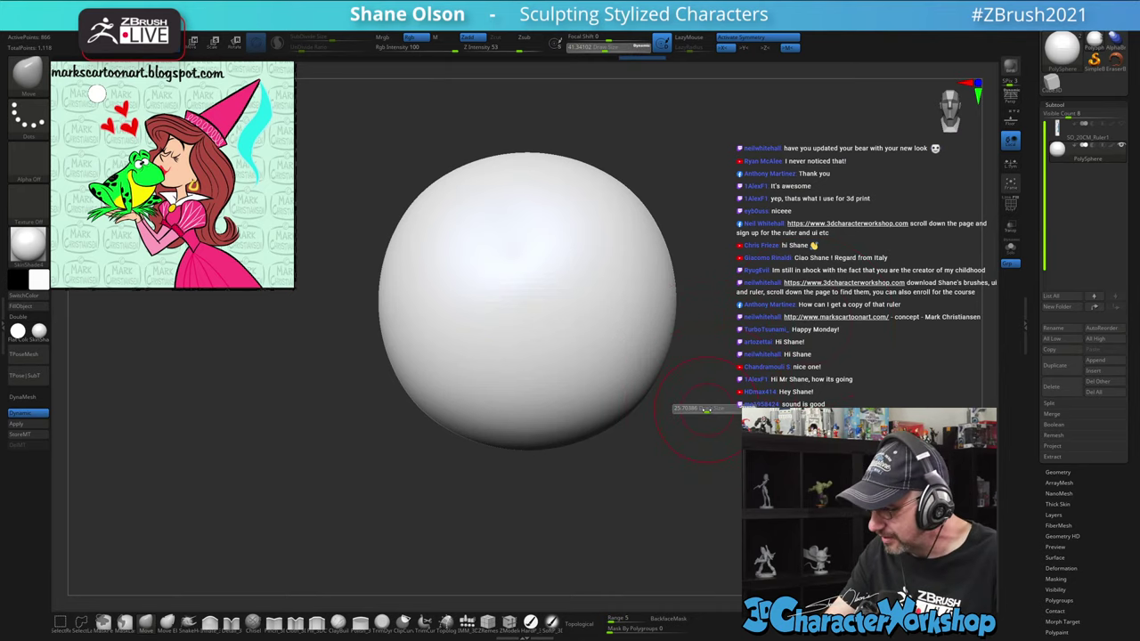
mouse_move(706, 410)
left_mouse_down()
mouse_move(698, 425)
mouse_move(695, 401)
left_mouse_up()
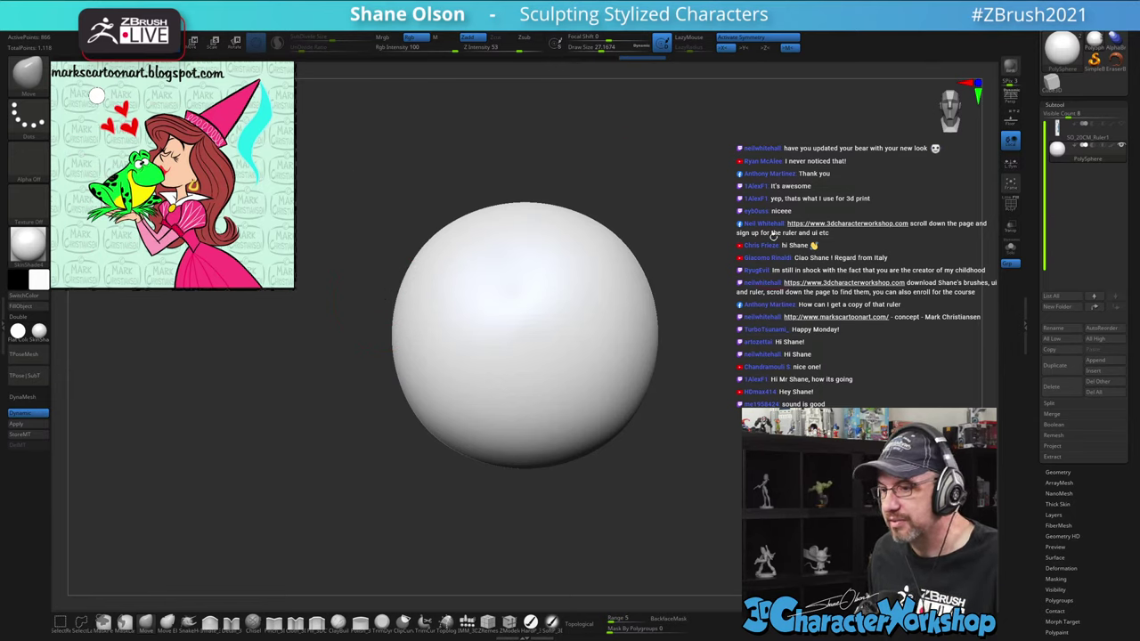
From the side view, set the draw size to about 102 and pull the sphere's upper-left side outward with the Move brush
right_click_drag(579, 241, 704, 255, "alt")
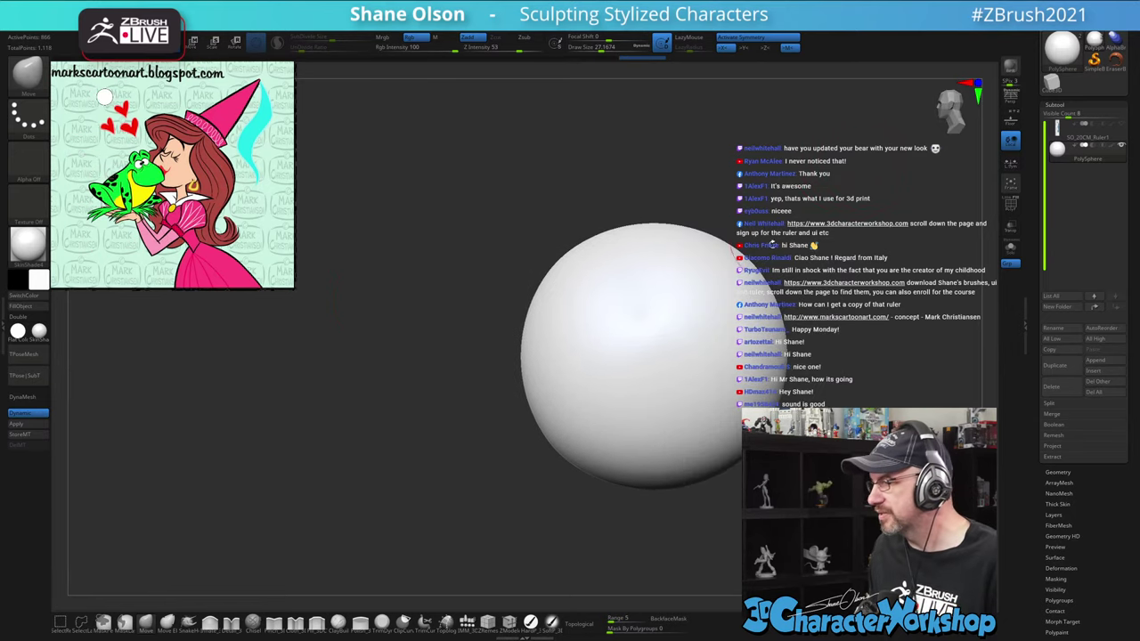
right_click_drag(563, 401, 534, 422, "ctrl")
key("s")
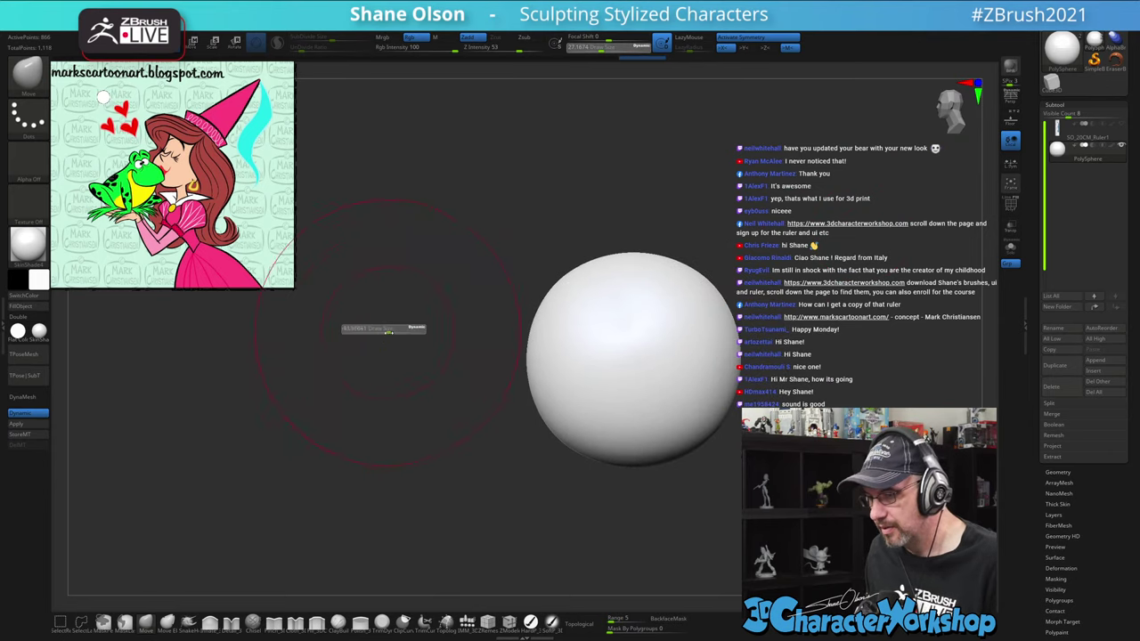
left_click_drag(565, 313, 462, 249)
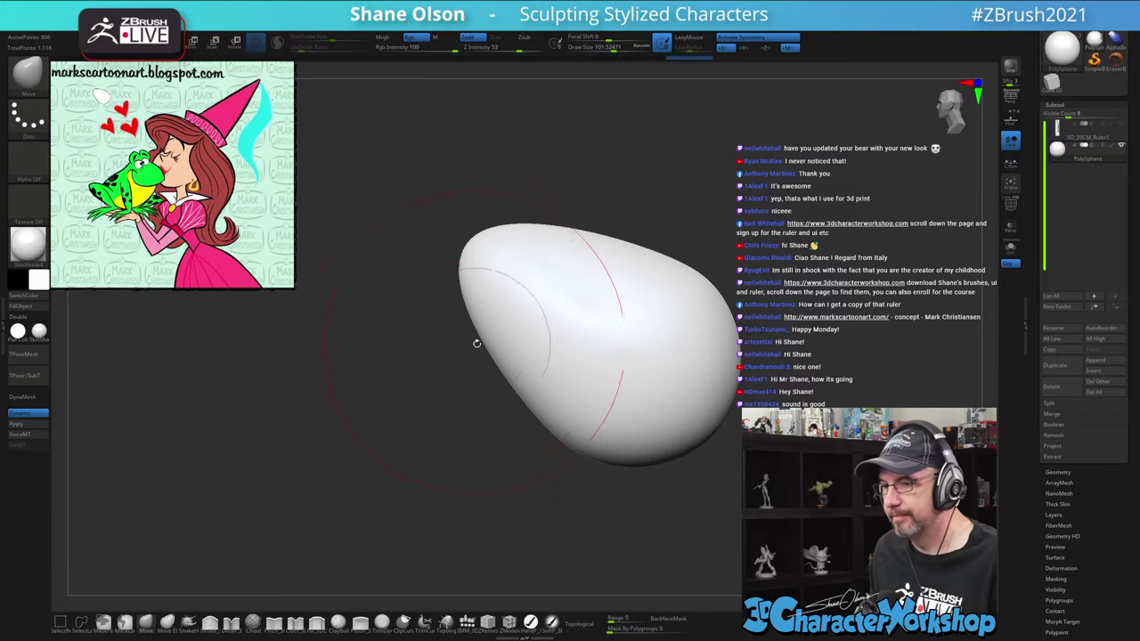
Bulge out the form's lower-left edge and raise its upper-left tip using the Move brush
left_click_drag(537, 384, 505, 407)
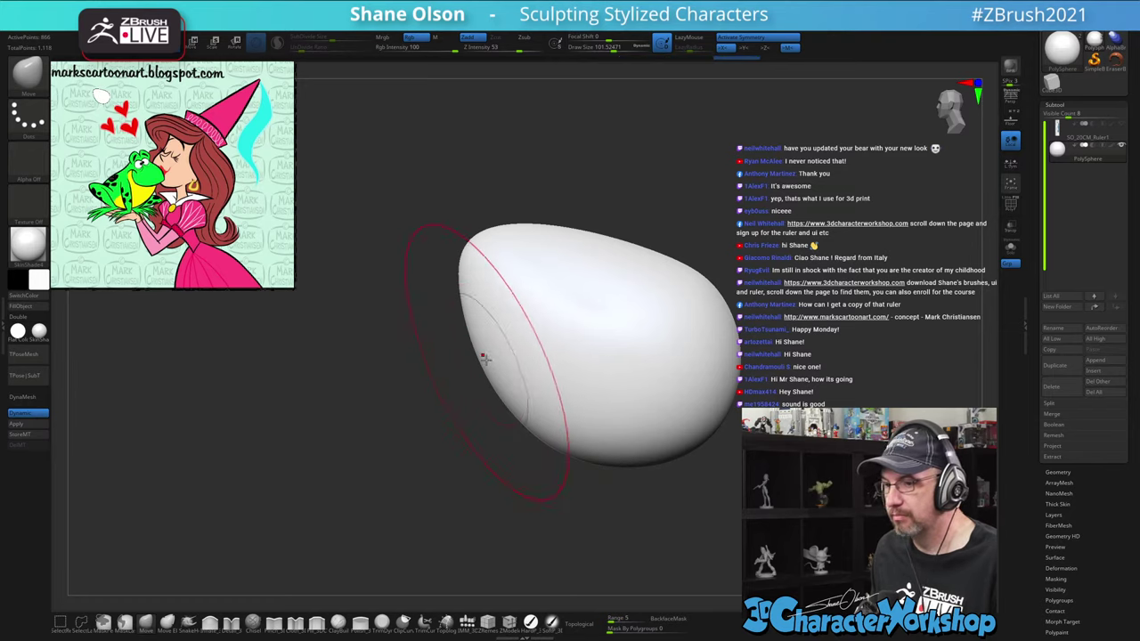
left_click_drag(487, 357, 471, 343)
left_click_drag(461, 275, 497, 225)
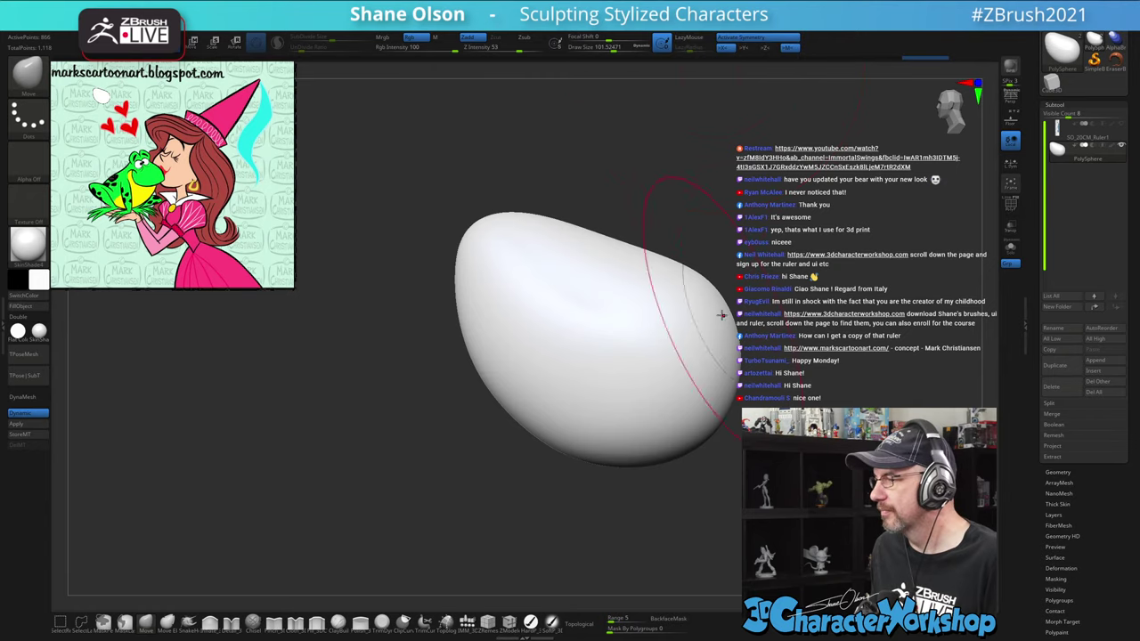
Pull the upper-left tip further out and shape a shallow dip along the form's upper edge at a draw size of about 102
key("s")
left_click_drag(750, 224, 721, 220)
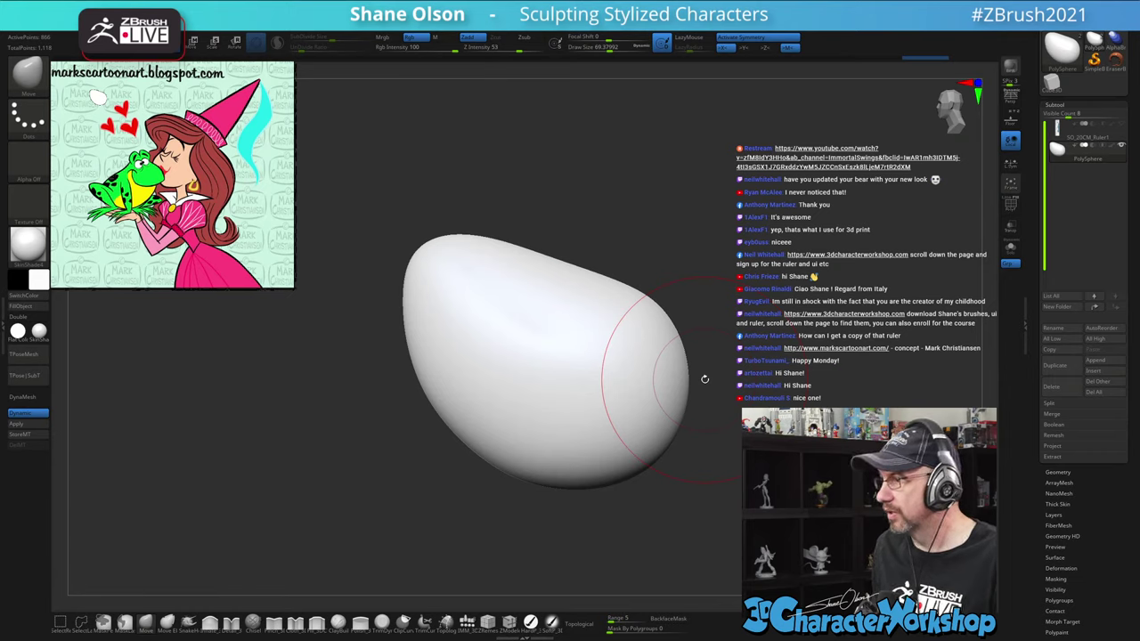
left_click_drag(718, 262, 688, 236)
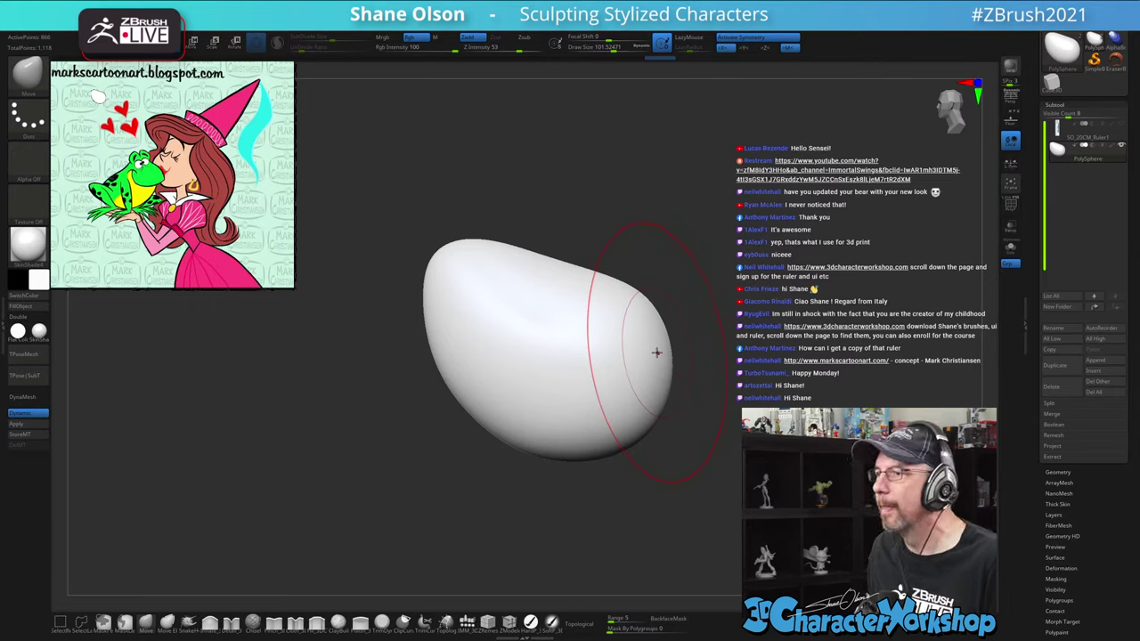
left_click_drag(698, 303, 696, 316, "alt")
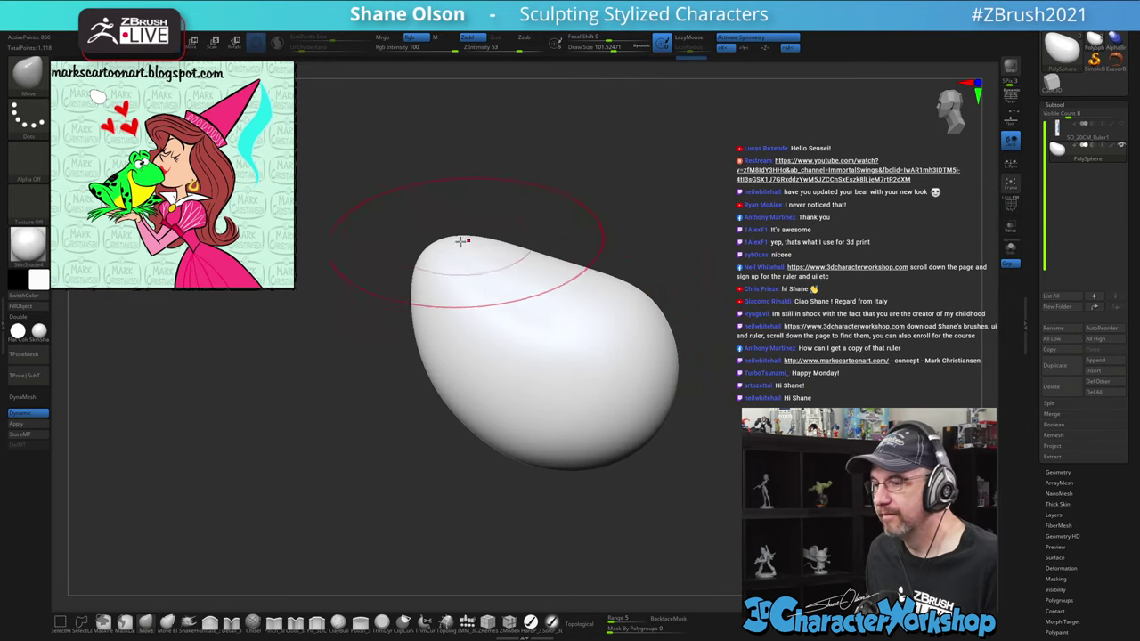
mouse_move(463, 243)
left_mouse_down()
mouse_move(453, 224)
mouse_move(424, 247)
mouse_move(416, 280)
left_mouse_up()
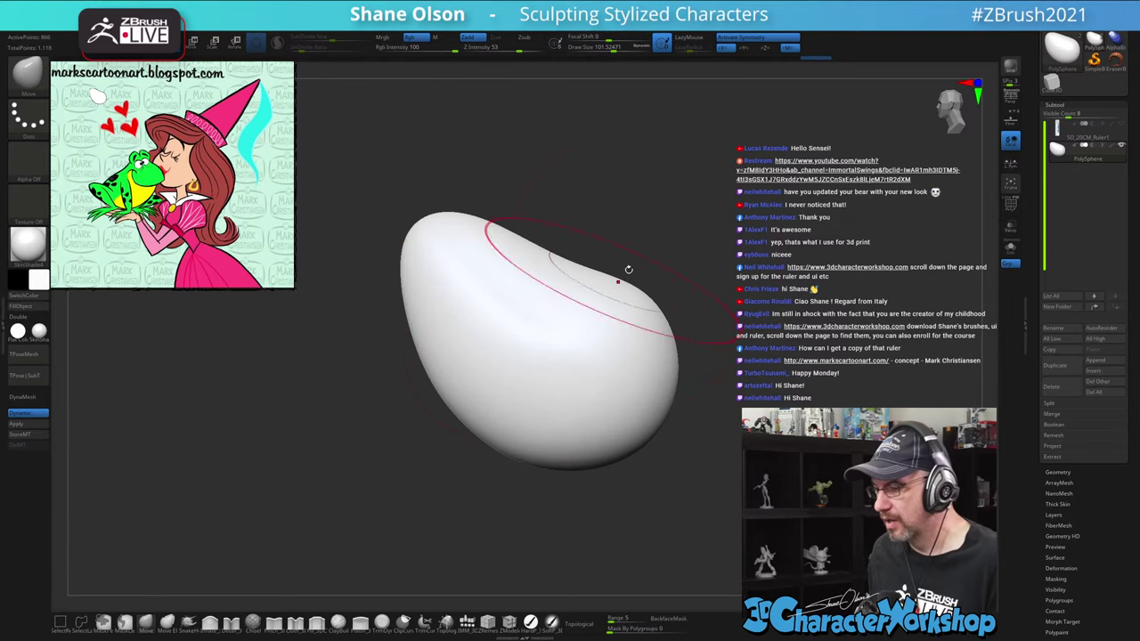
Reduce the draw size to about 46 and round out the form's right side with the Move brush
mouse_move(727, 268)
left_mouse_down("alt")
mouse_move(753, 264)
mouse_move(695, 273)
left_mouse_up("alt")
key("s")
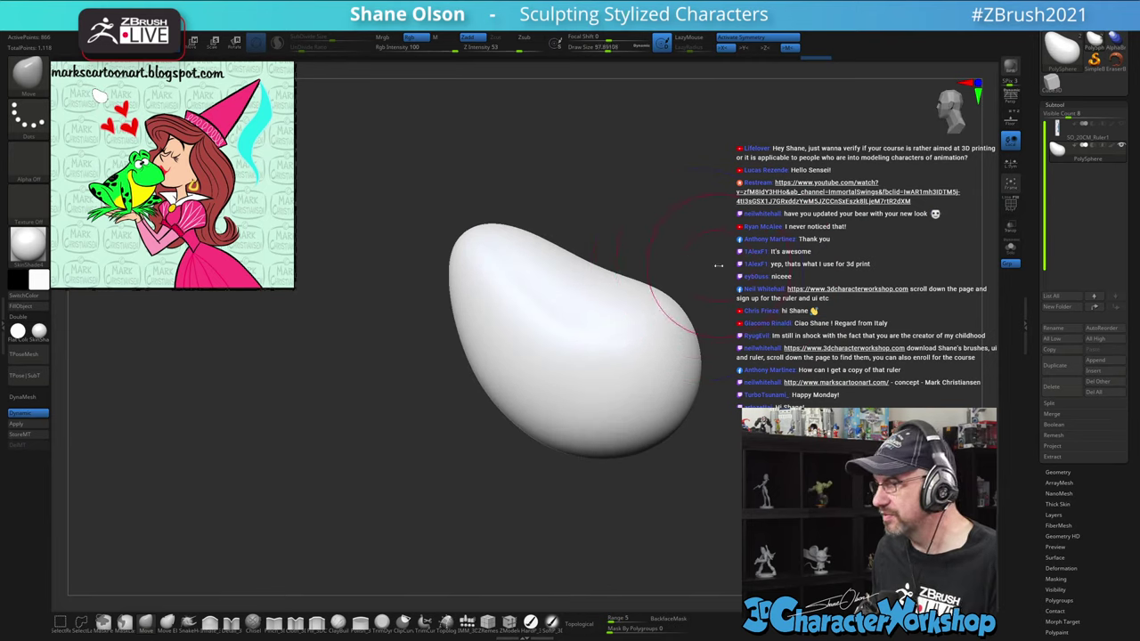
left_click_drag(723, 357, 723, 375, "alt")
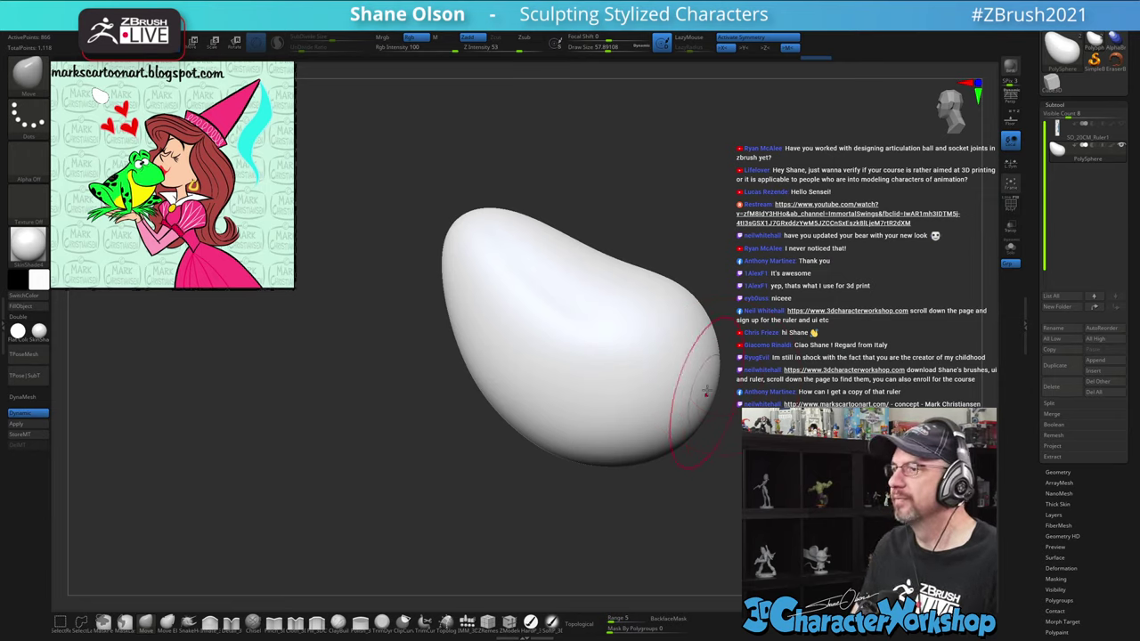
left_click_drag(729, 389, 697, 371, "alt")
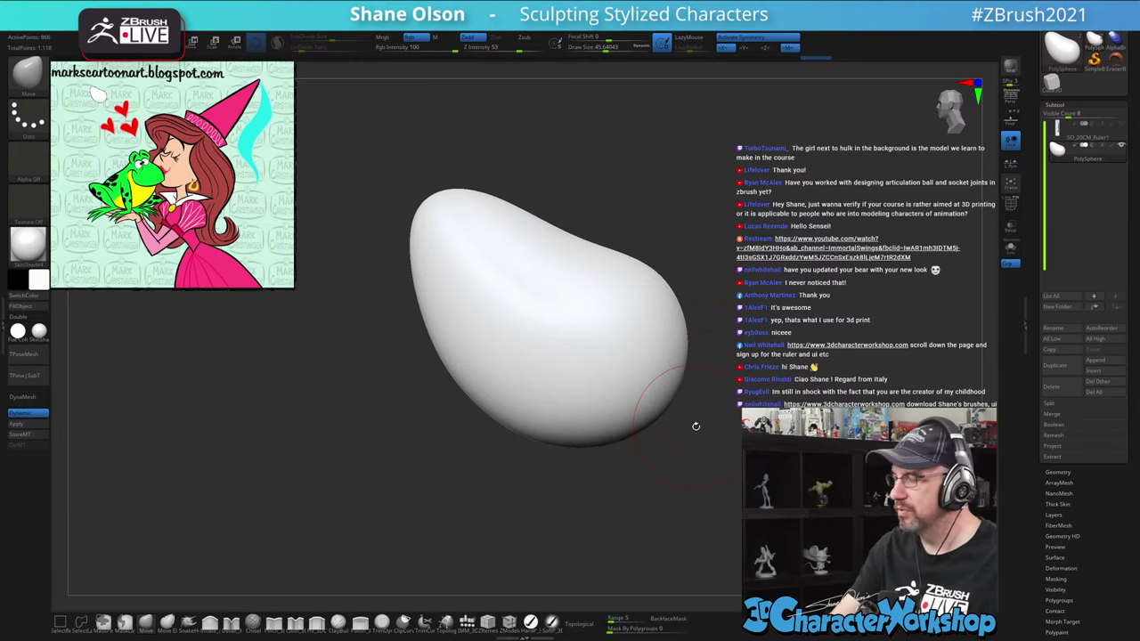
Choose the Appendage mesh of the insert-mesh primitives brush for adding a new part to the form
left_click_drag(696, 427, 683, 437, "alt")
left_click(468, 623)
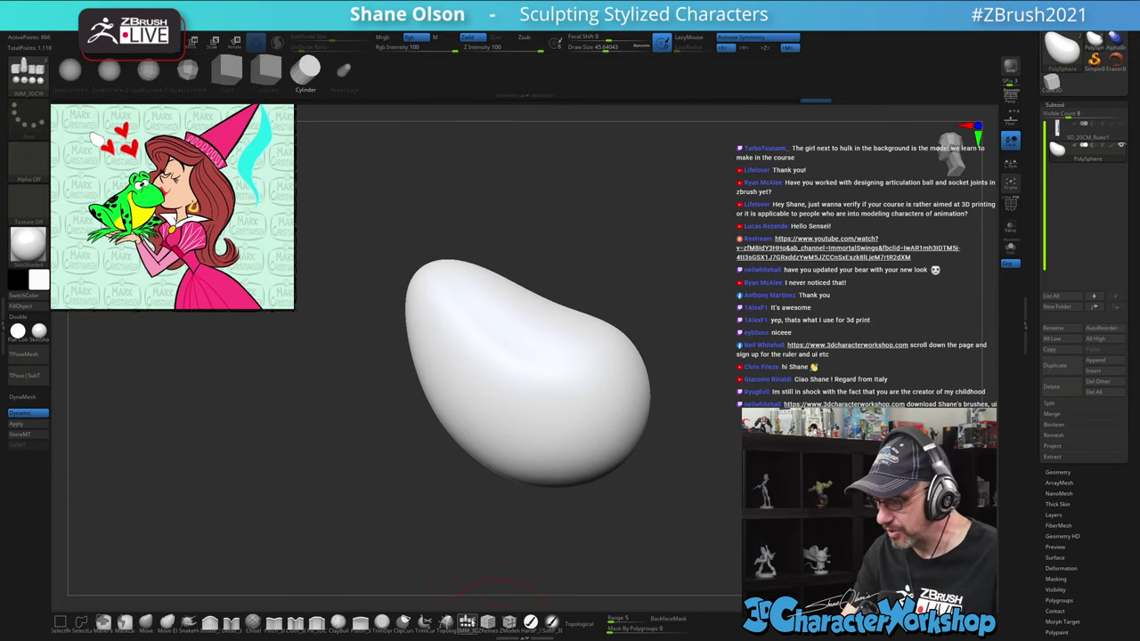
left_click(343, 75)
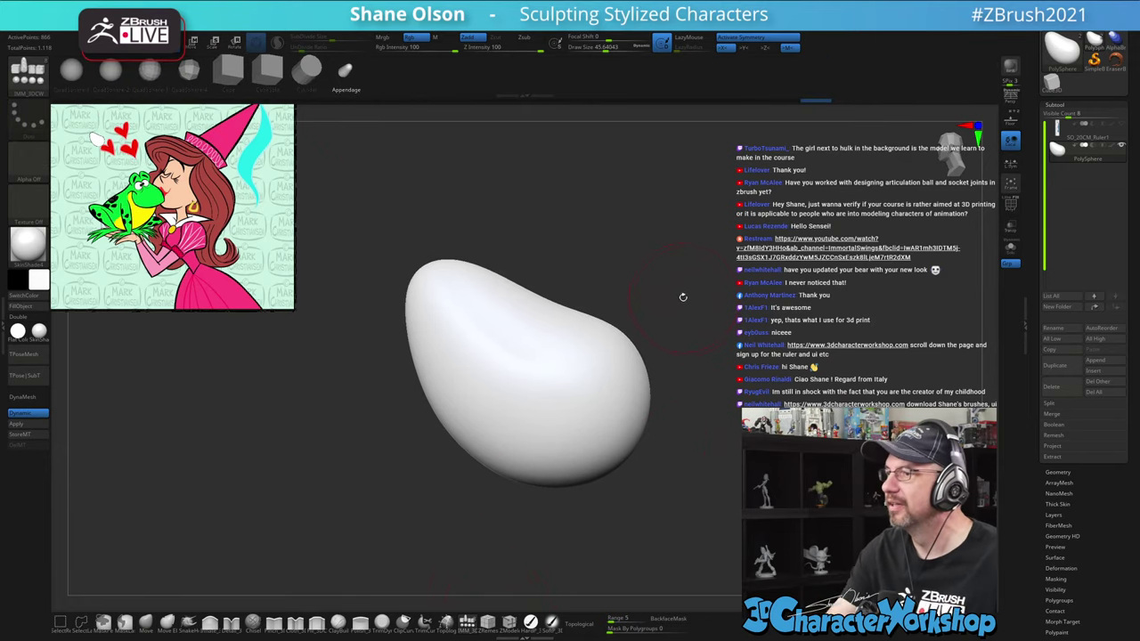
left_click_drag(698, 328, 713, 277)
left_click_drag(682, 244, 680, 247, "alt")
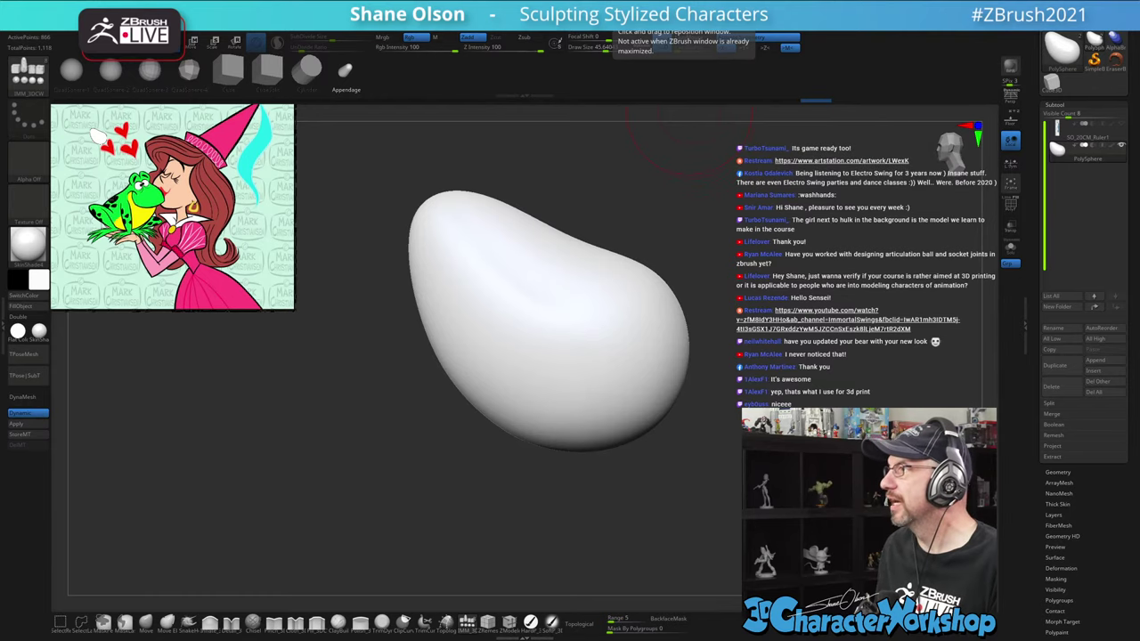
Bring up the browser with the Disney Infinity style Cate Archer ArtStation page, maximize it and load the real-time 3D viewer
left_click_drag(962, 93, 781, 167)
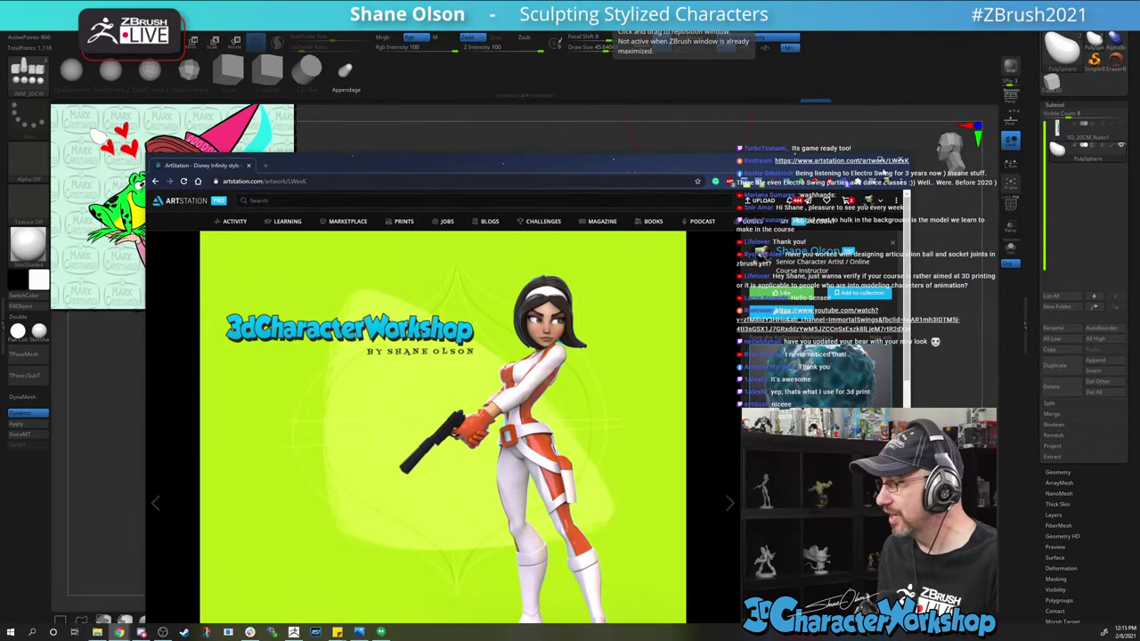
left_click(881, 161)
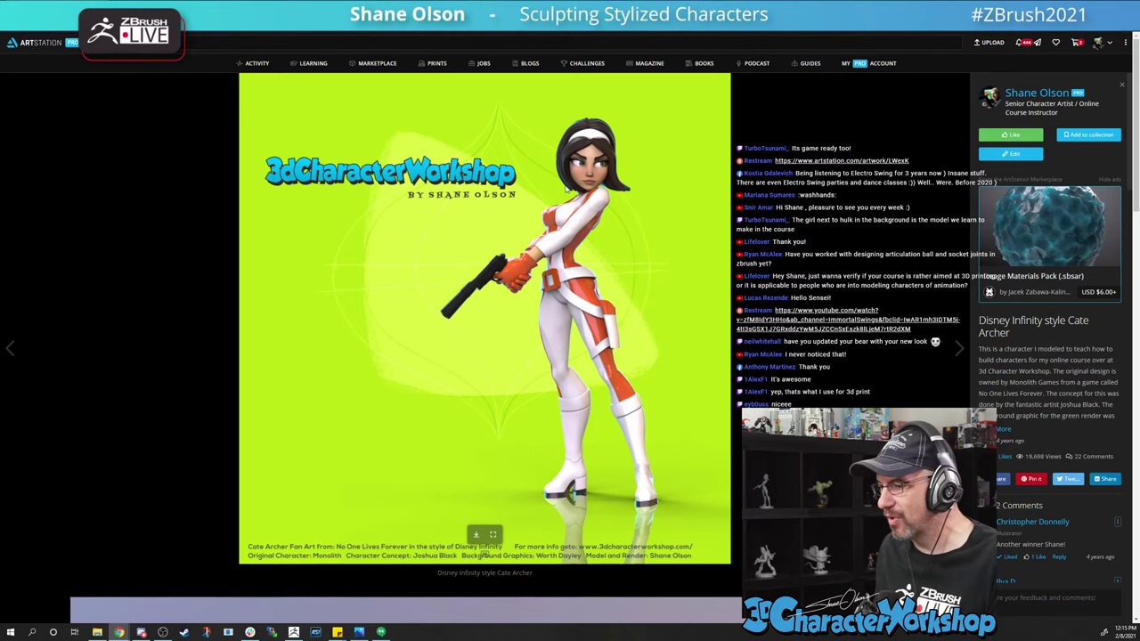
scroll(567, 187, "down", 4)
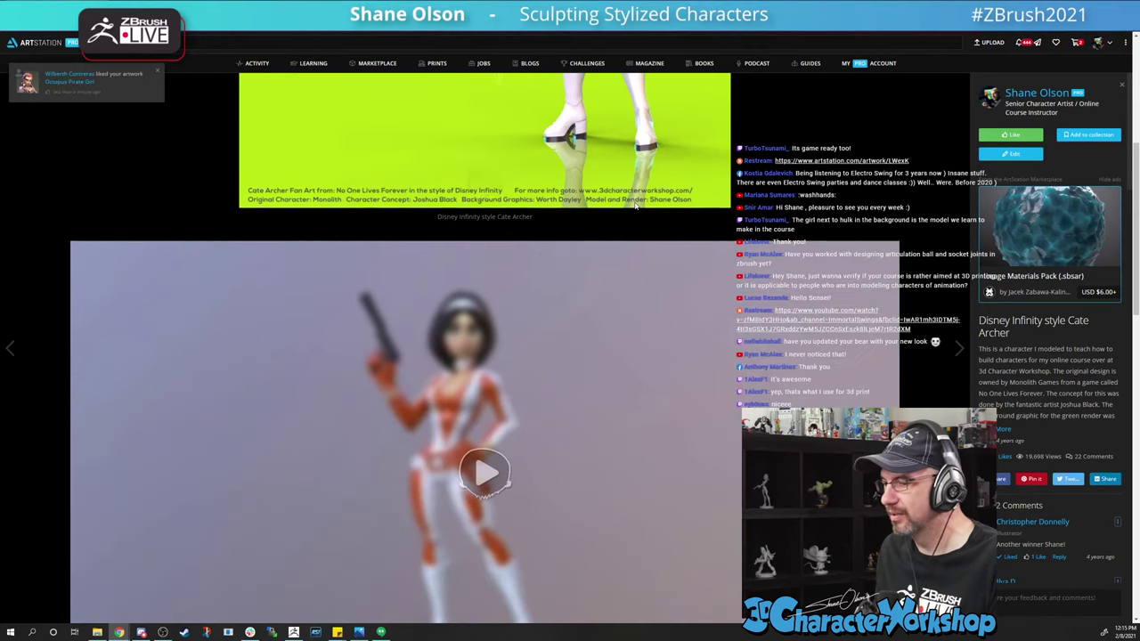
scroll(636, 204, "down", 2)
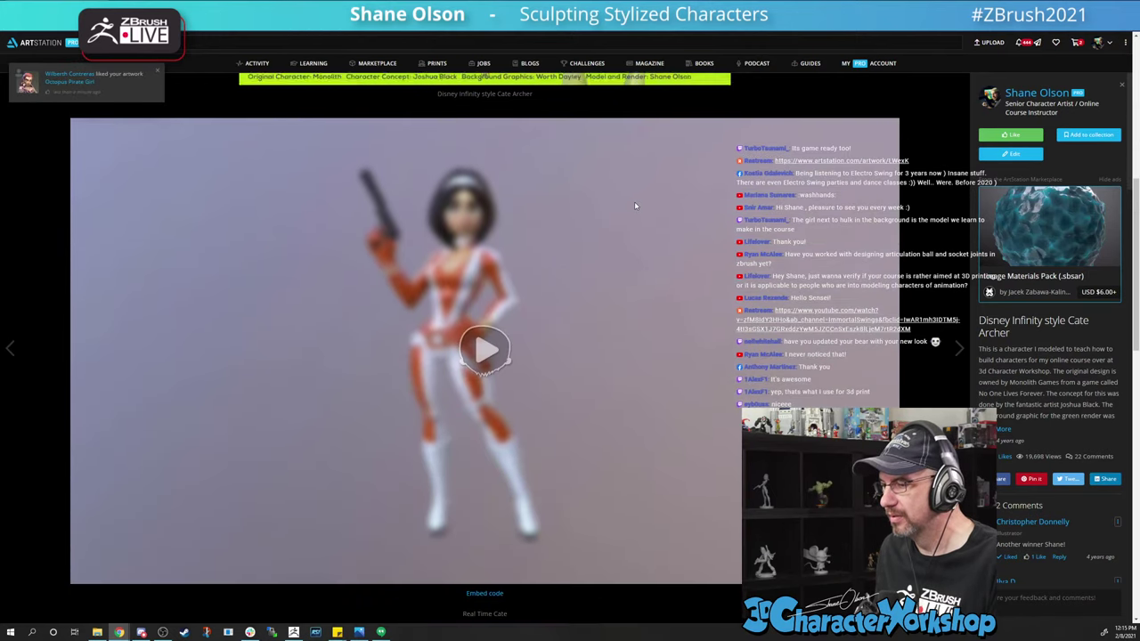
left_click(484, 341)
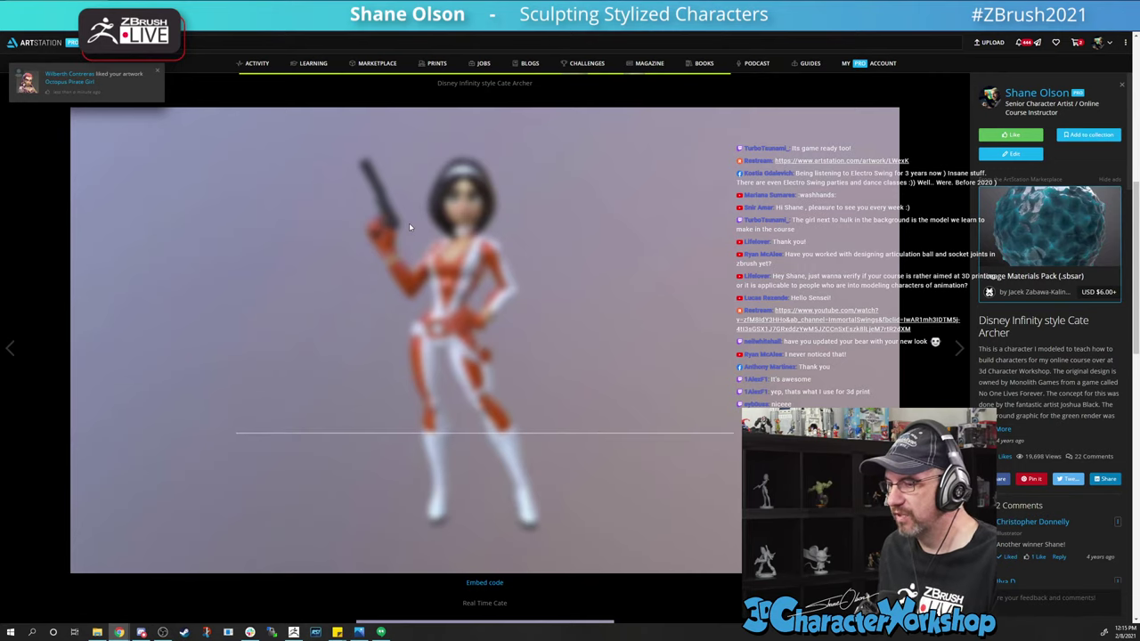
Examine the shaded Cate Archer model in the real-time viewer and compare it with the rendered image above
scroll(622, 262, "up", 4)
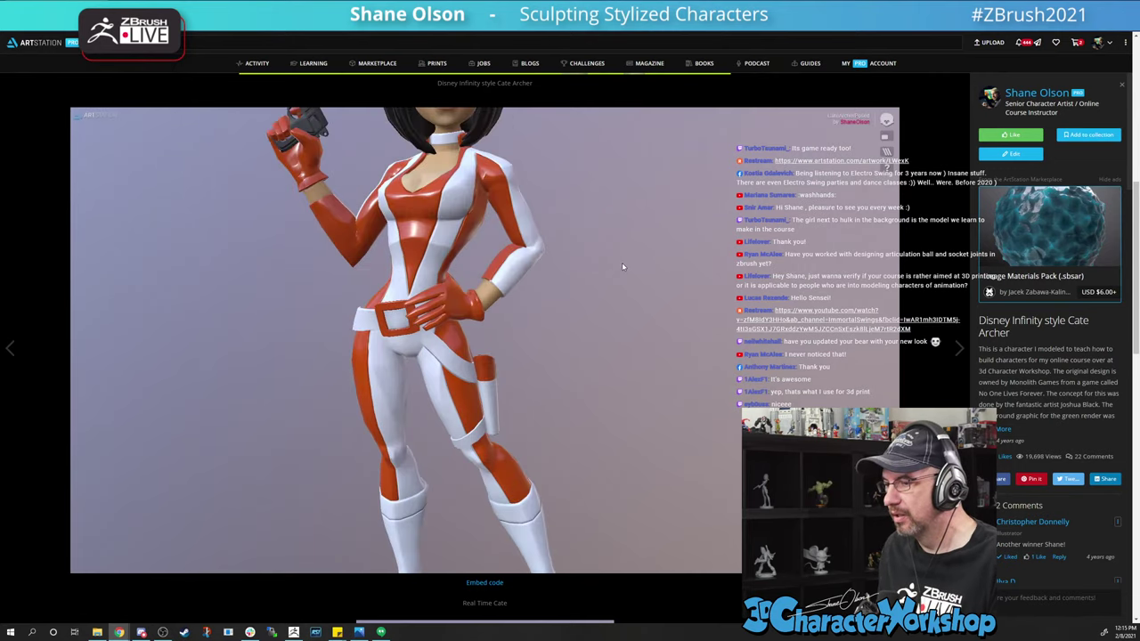
scroll(624, 266, "down", 2)
scroll(946, 236, "up", 4)
scroll(946, 236, "up", 3)
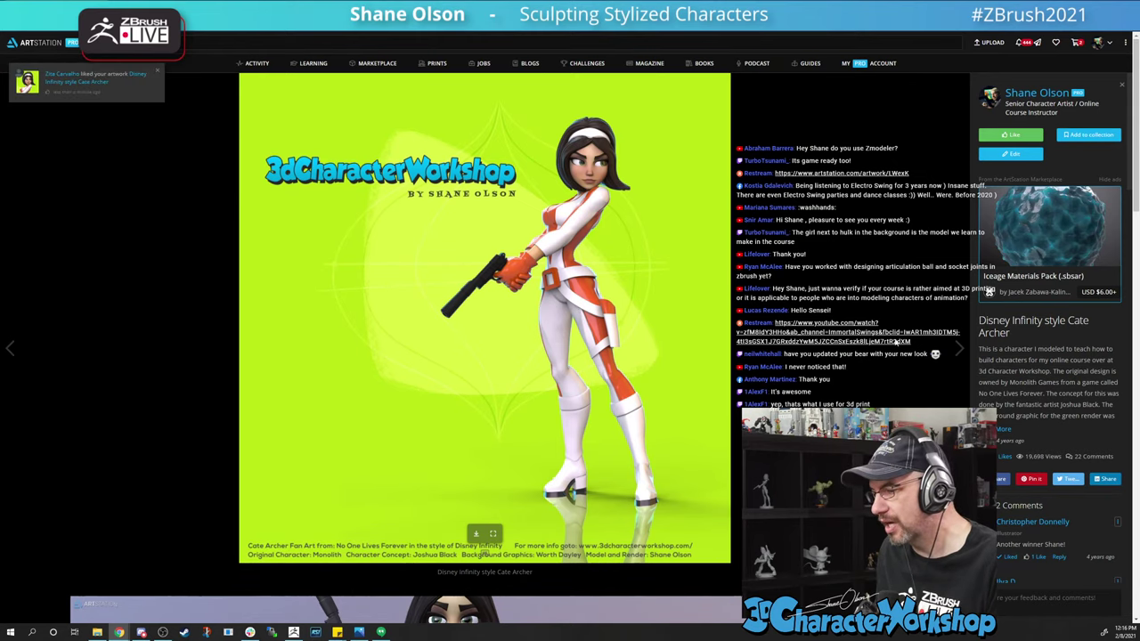
scroll(541, 374, "down", 3)
scroll(524, 368, "down", 3)
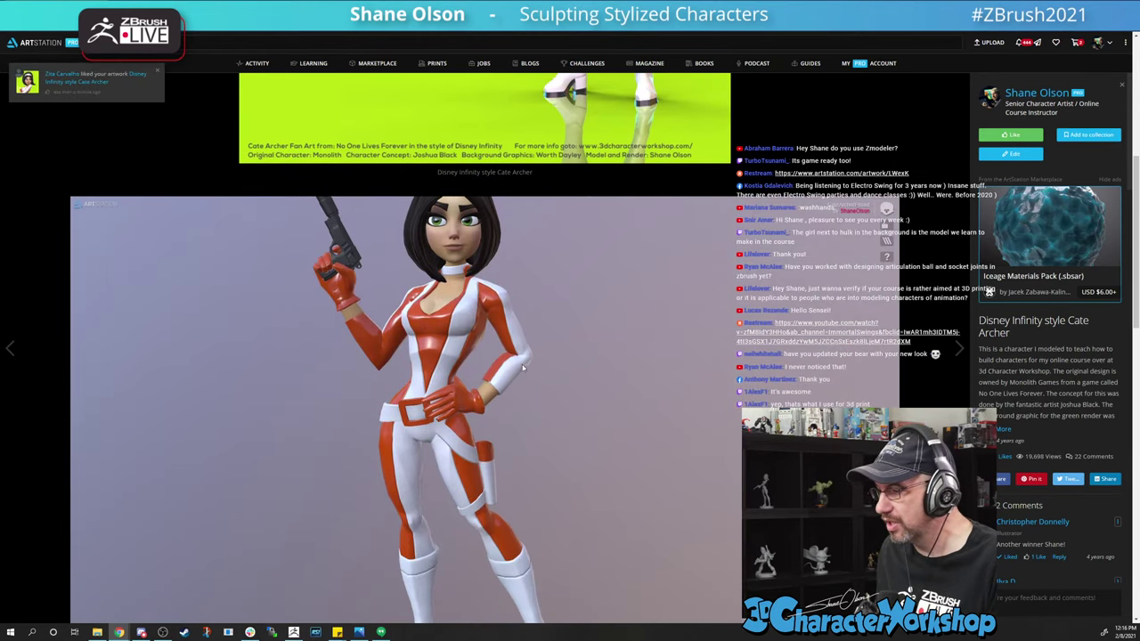
mouse_move(523, 368)
left_mouse_down()
mouse_move(434, 372)
mouse_move(564, 384)
mouse_move(519, 386)
left_mouse_up()
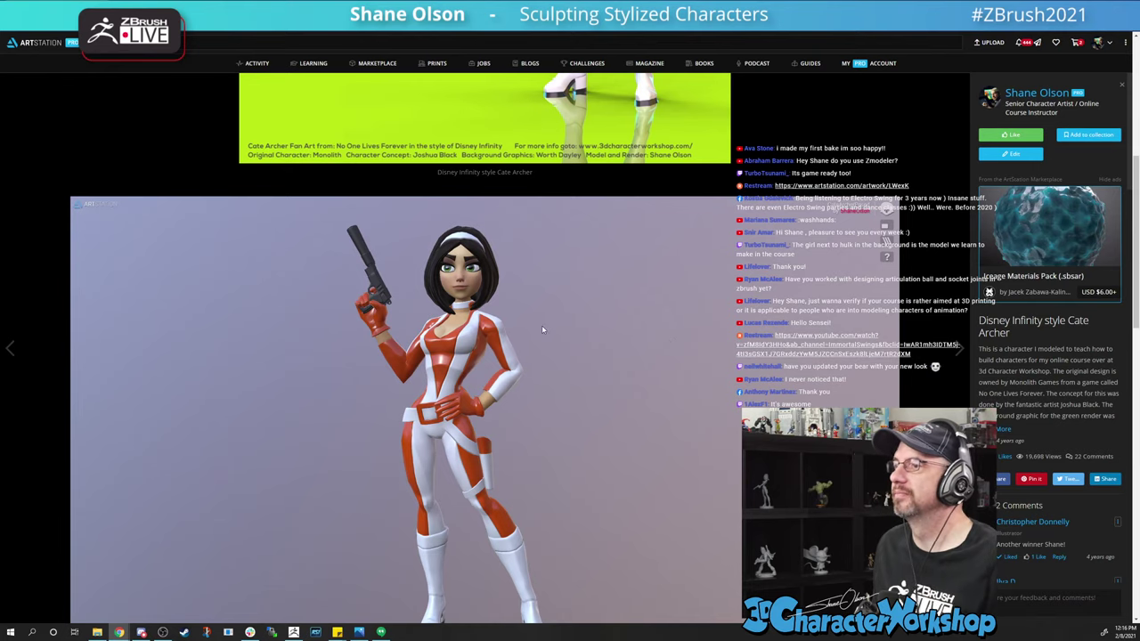
left_click_drag(710, 304, 684, 307)
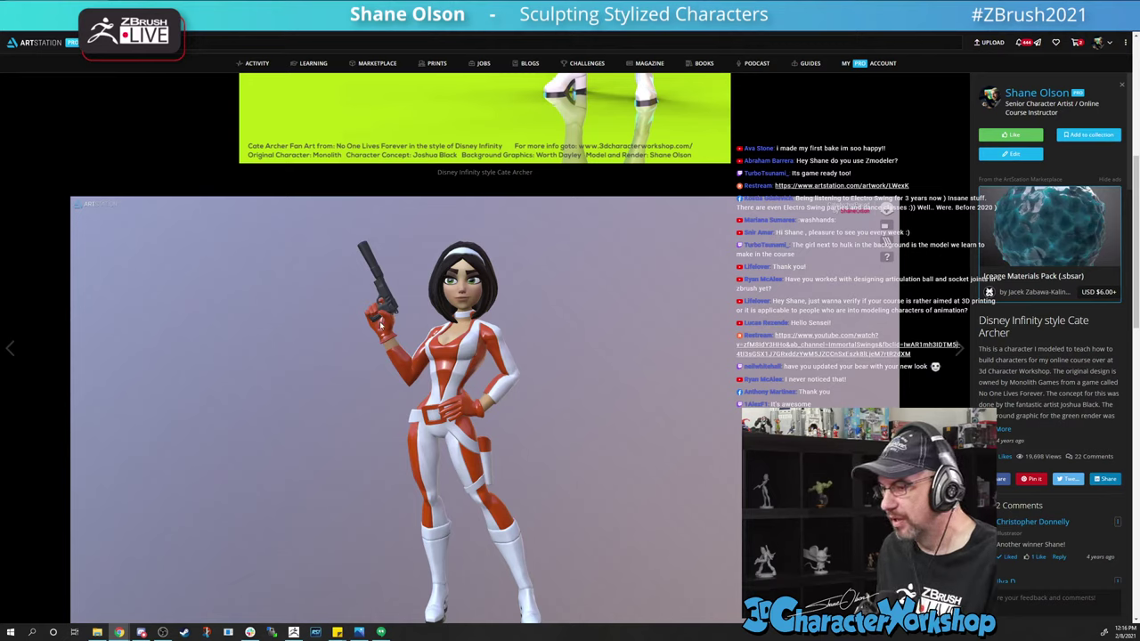
left_click_drag(399, 290, 422, 309)
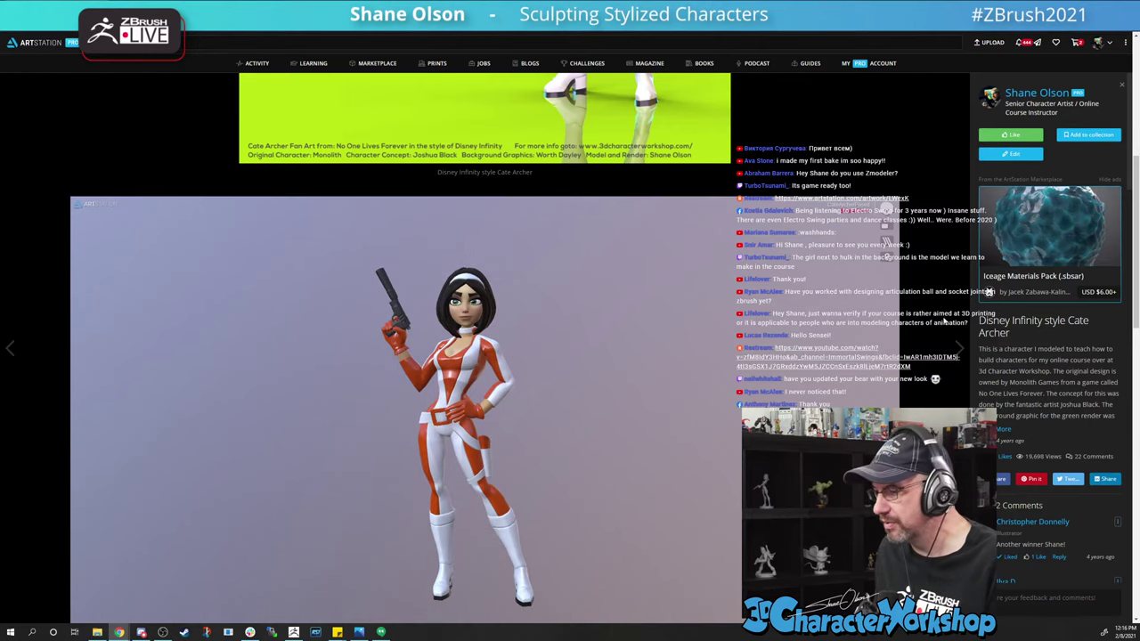
Split the viewer into its render layers and display the Cate Archer model's Topology view
scroll(946, 322, "down", 1)
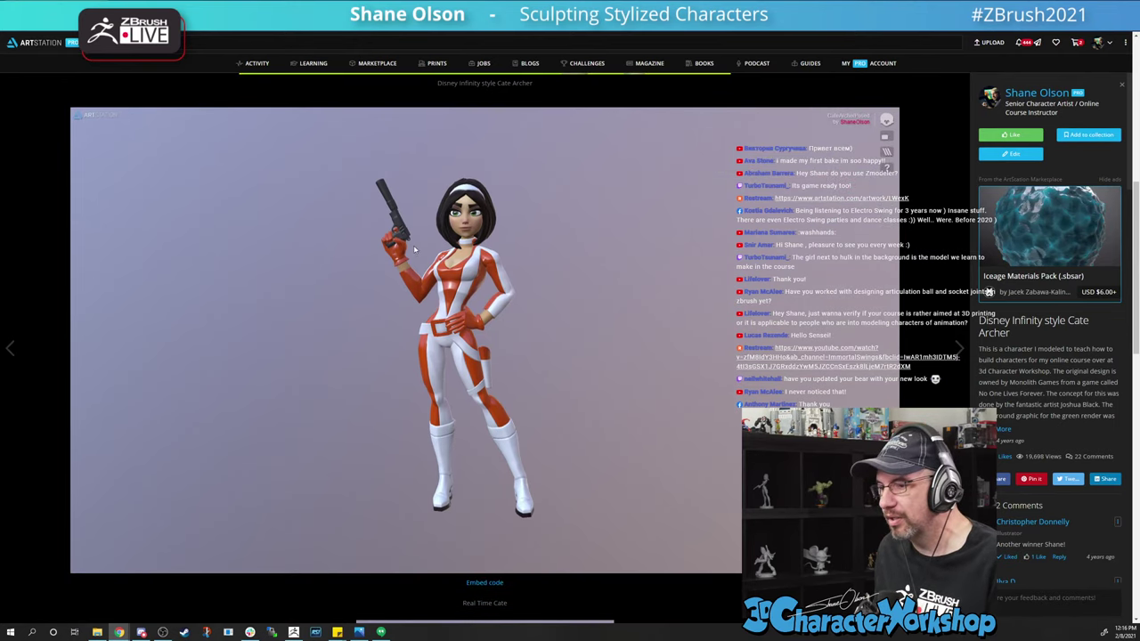
left_click(886, 152)
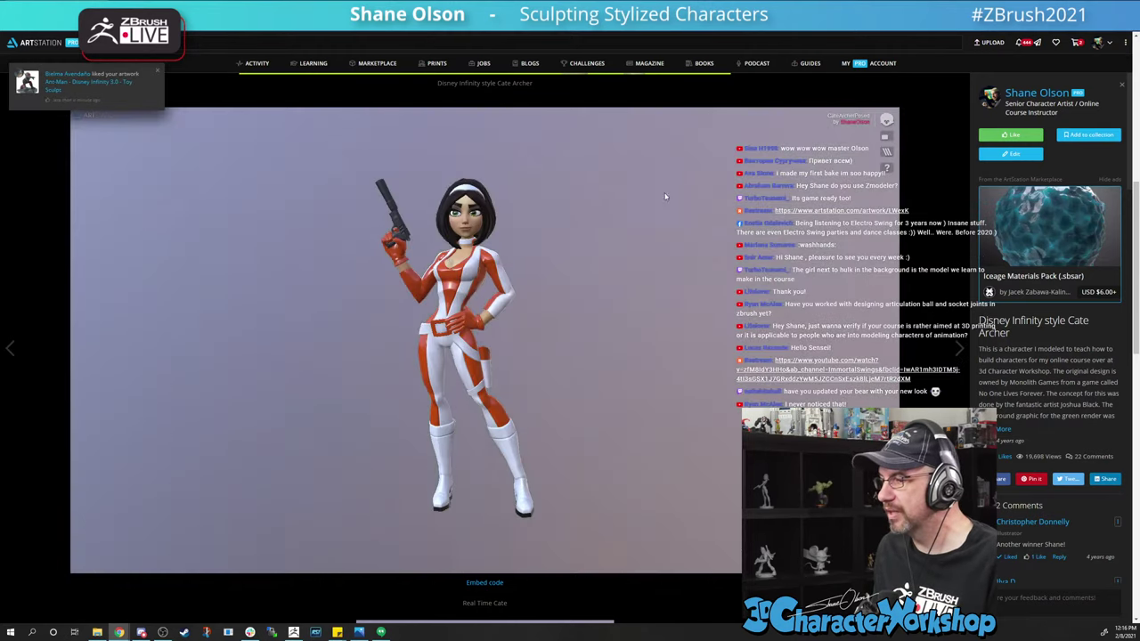
left_click(887, 152)
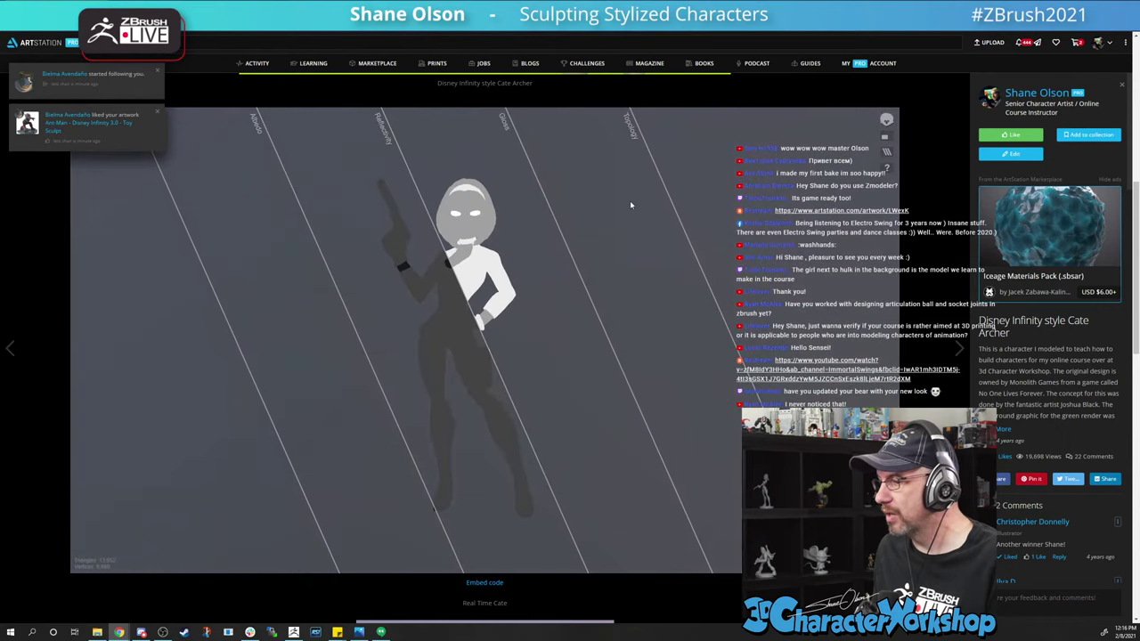
left_click(610, 339)
Inspect the wireframe topology of the character's head, gun hand and torso up close from several angles
scroll(558, 274, "up", 4)
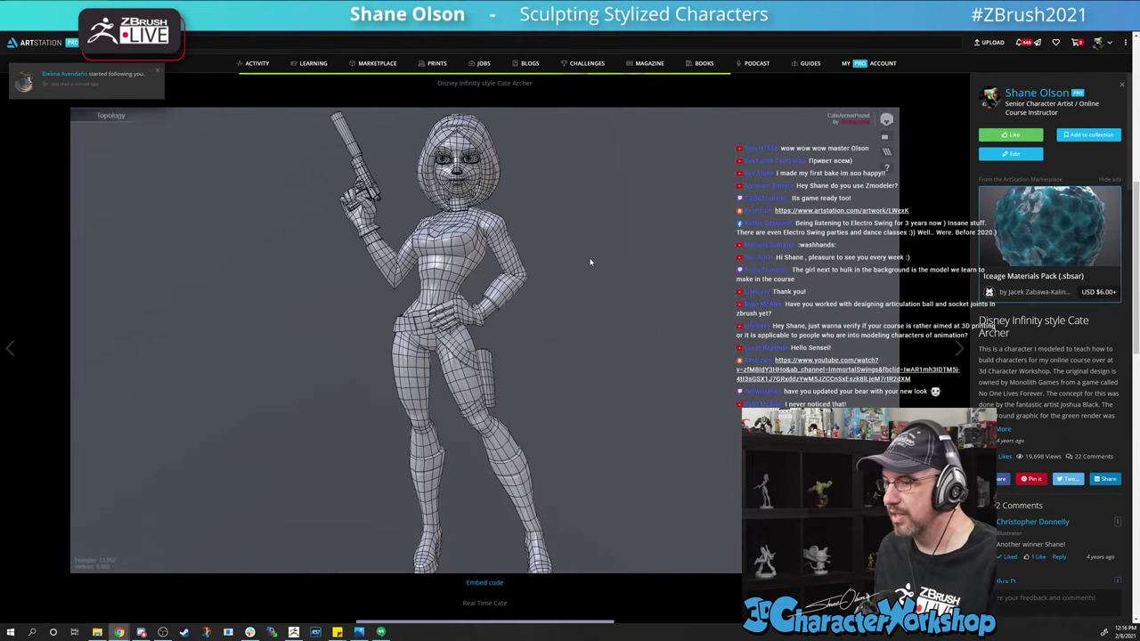
left_click_drag(579, 259, 621, 260)
middle_click_drag(621, 260, 629, 350)
mouse_move(629, 349)
left_mouse_down()
mouse_move(773, 356)
mouse_move(572, 348)
mouse_move(625, 348)
mouse_move(626, 283)
mouse_move(624, 369)
left_mouse_up()
scroll(624, 373, "up", 5)
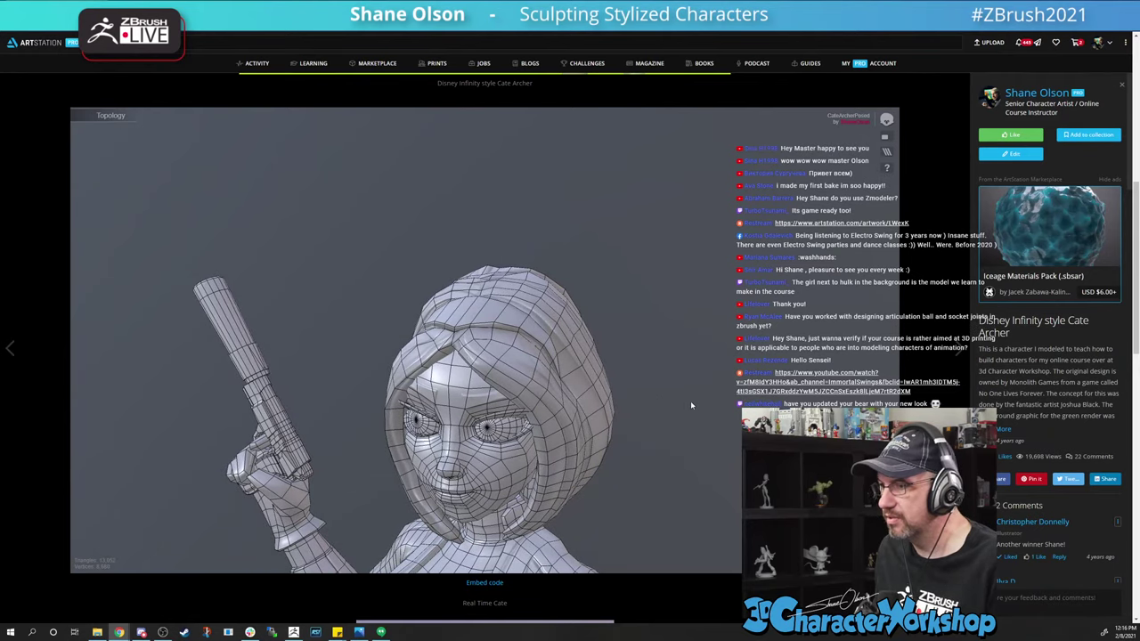
left_click_drag(690, 405, 676, 357)
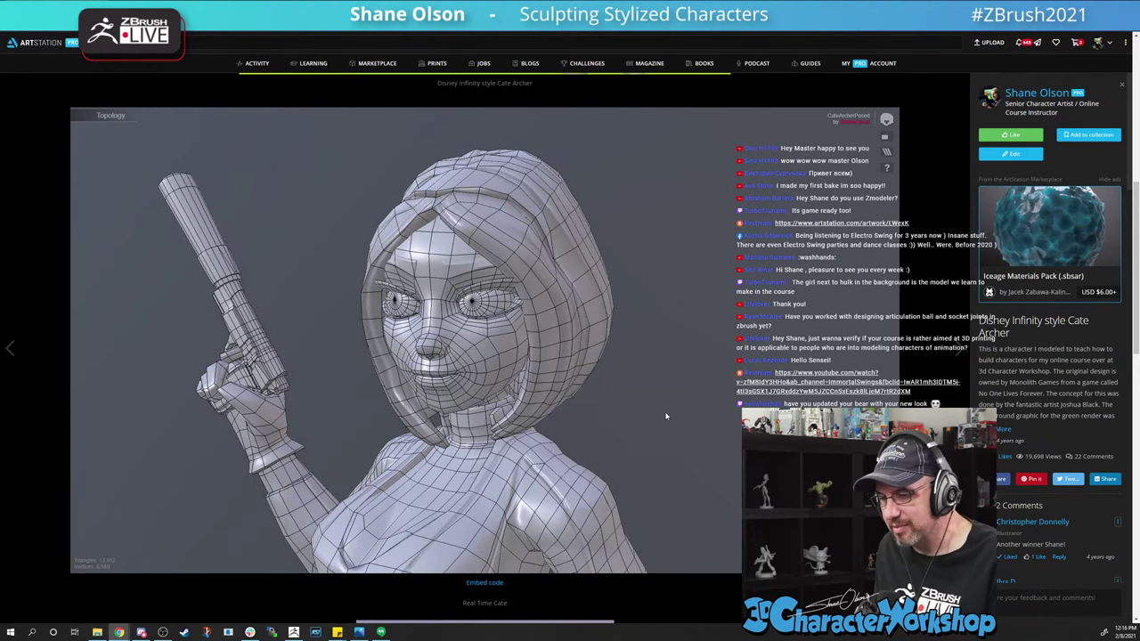
mouse_move(665, 416)
left_mouse_down()
mouse_move(662, 386)
mouse_move(701, 391)
mouse_move(676, 391)
left_mouse_up()
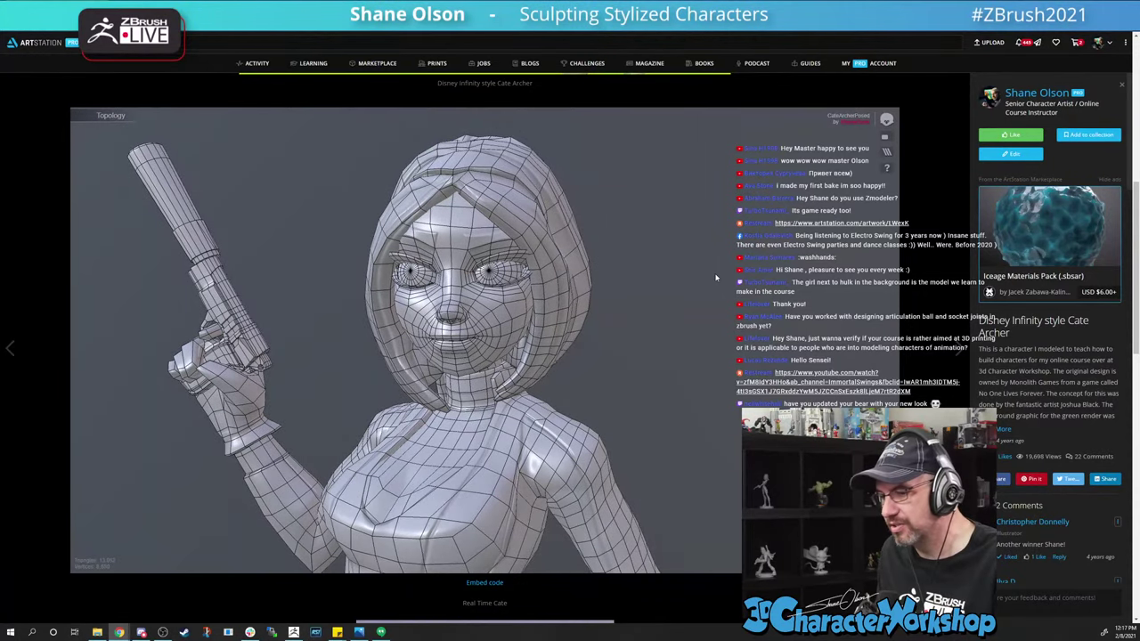
scroll(717, 278, "down", 3)
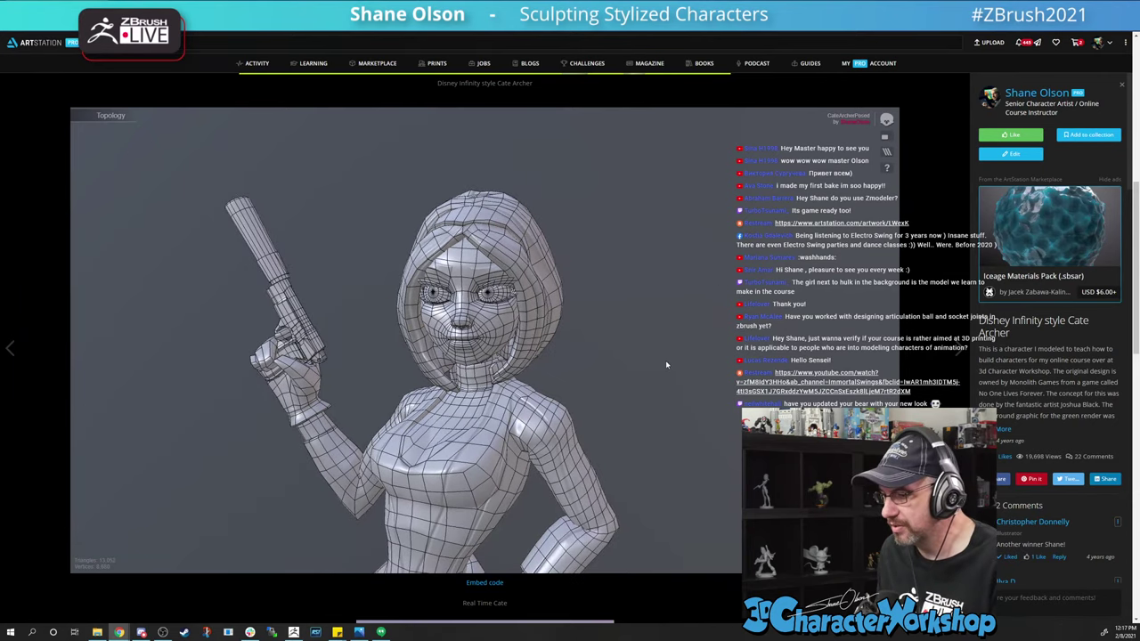
scroll(660, 401, "down", 2)
Return the viewer to the shaded model and review the full figure from several angles
left_click(887, 152)
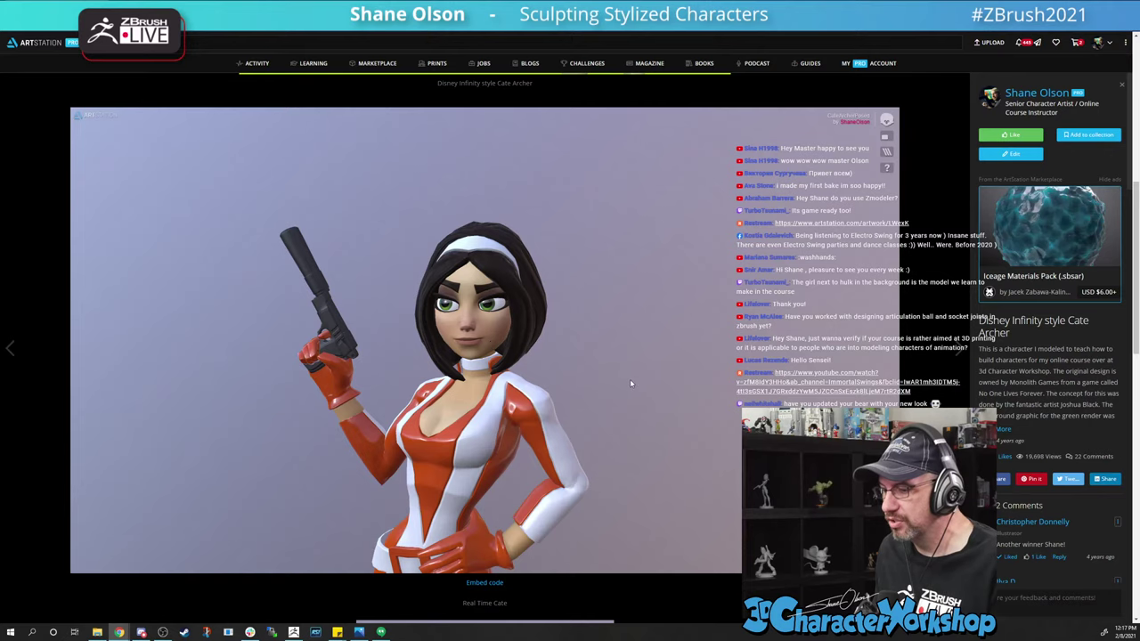
mouse_move(632, 384)
left_mouse_down()
mouse_move(668, 383)
mouse_move(593, 387)
mouse_move(617, 376)
left_mouse_up()
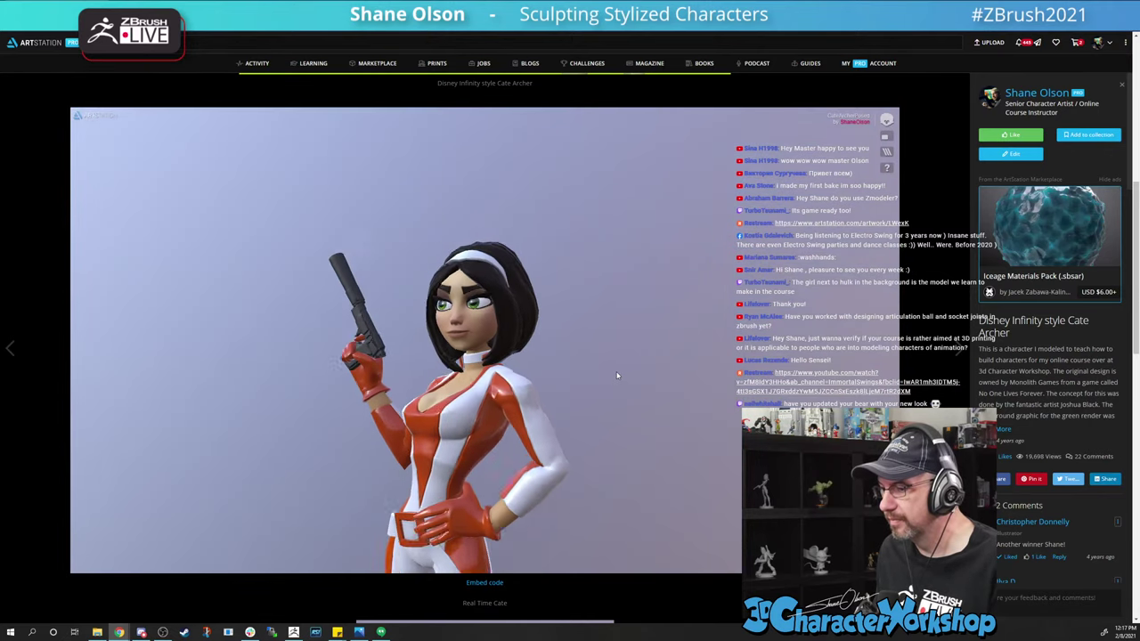
scroll(619, 378, "down", 2)
middle_click_drag(617, 400, 622, 286)
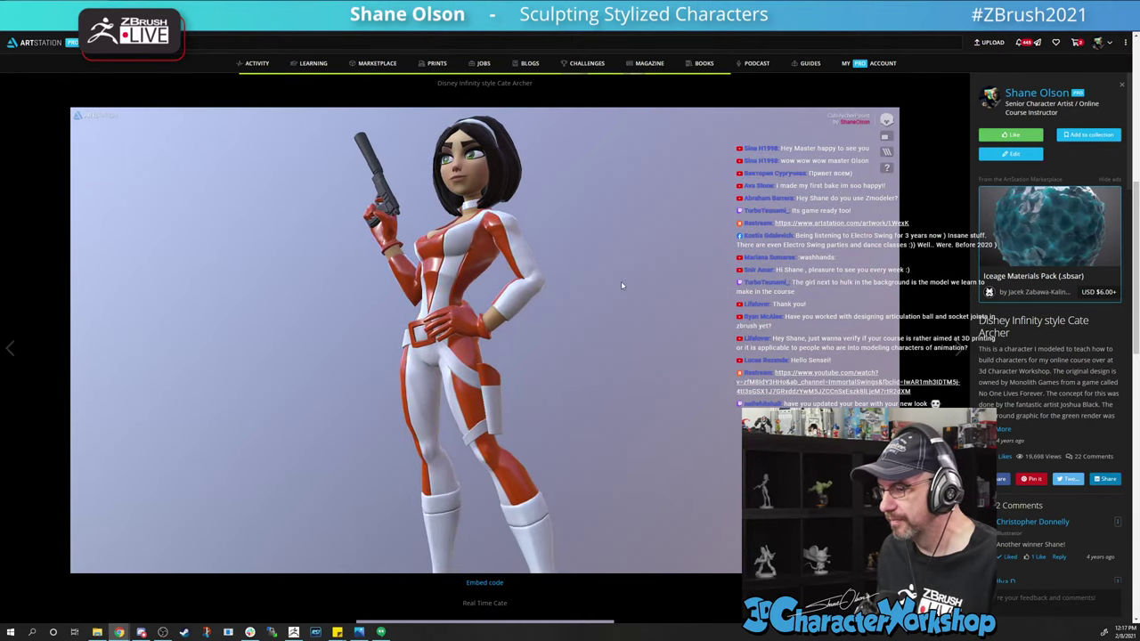
left_click_drag(594, 367, 627, 407, "shift")
middle_click_drag(656, 351, 616, 318)
scroll(616, 318, "down", 3)
left_click_drag(613, 337, 655, 351)
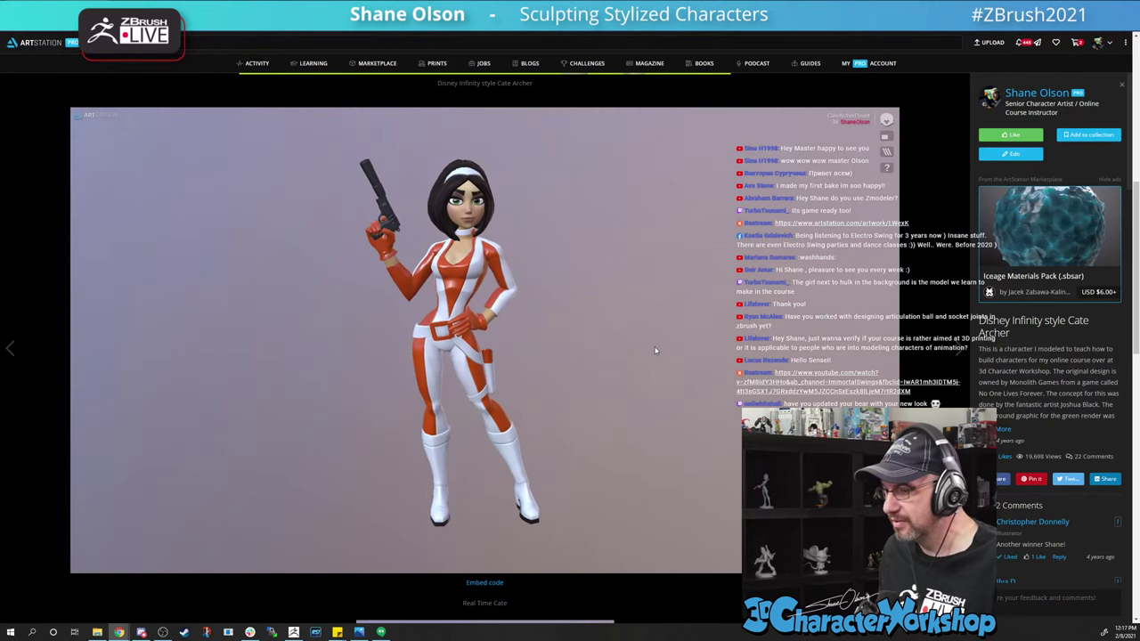
scroll(959, 350, "up", 3)
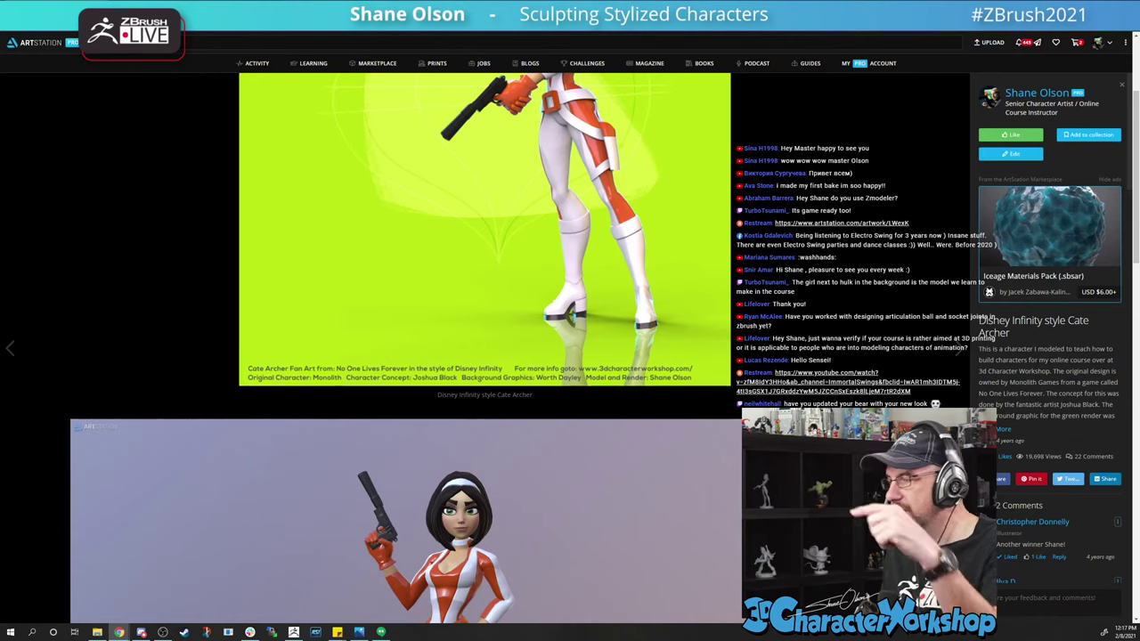
Switch back to ZBrush and pull the form's upper-left tip slightly upward with the Move brush at a draw size of about 84
key("alt+Tab")
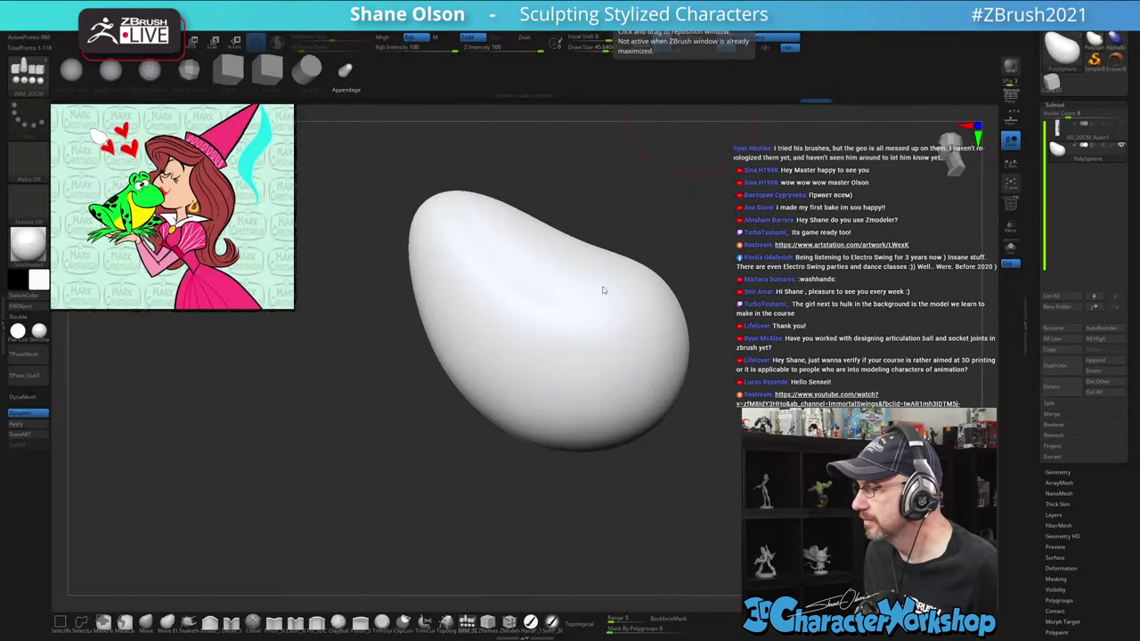
left_click_drag(756, 284, 759, 314, "alt")
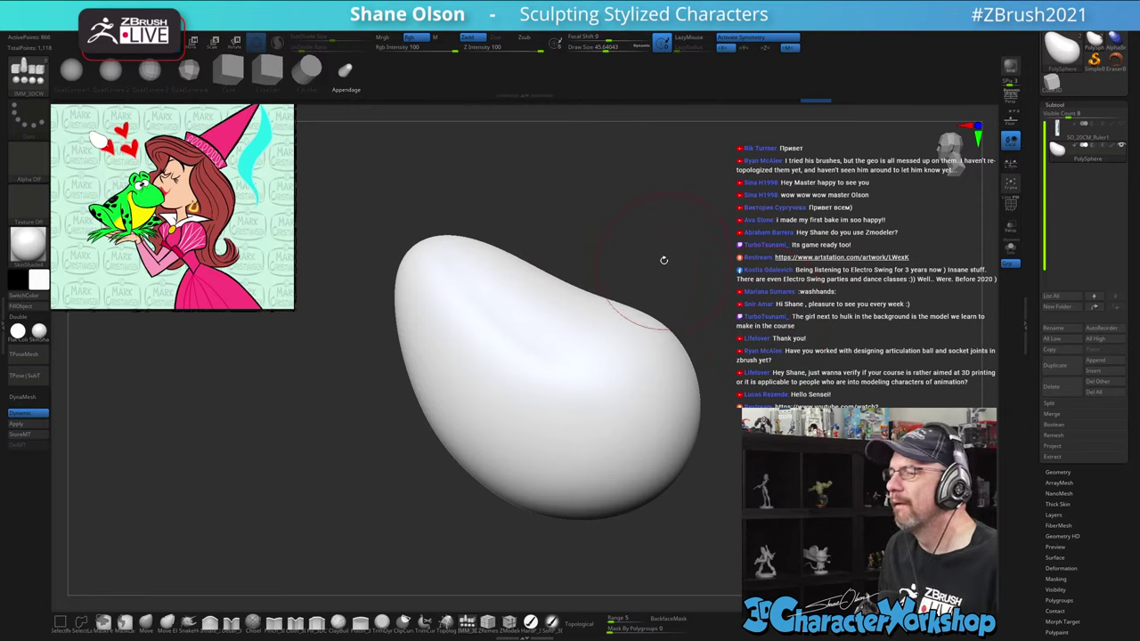
key("s")
mouse_move(659, 255)
left_mouse_down()
mouse_move(671, 254)
mouse_move(601, 248)
mouse_move(625, 245)
mouse_move(481, 308)
left_mouse_up()
key("s")
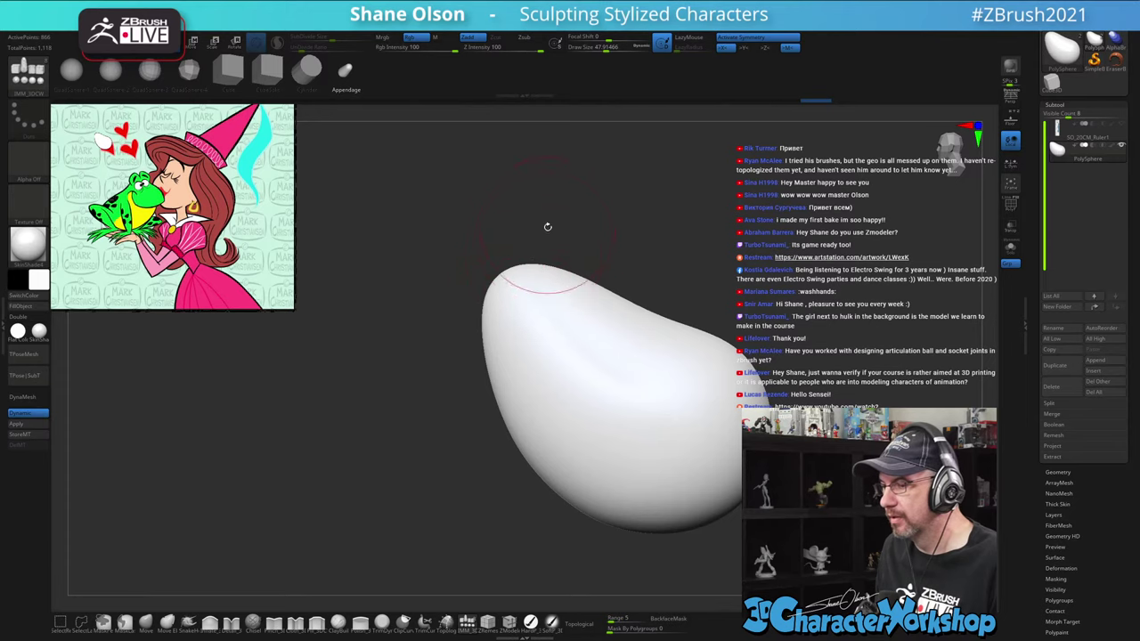
left_click(146, 621)
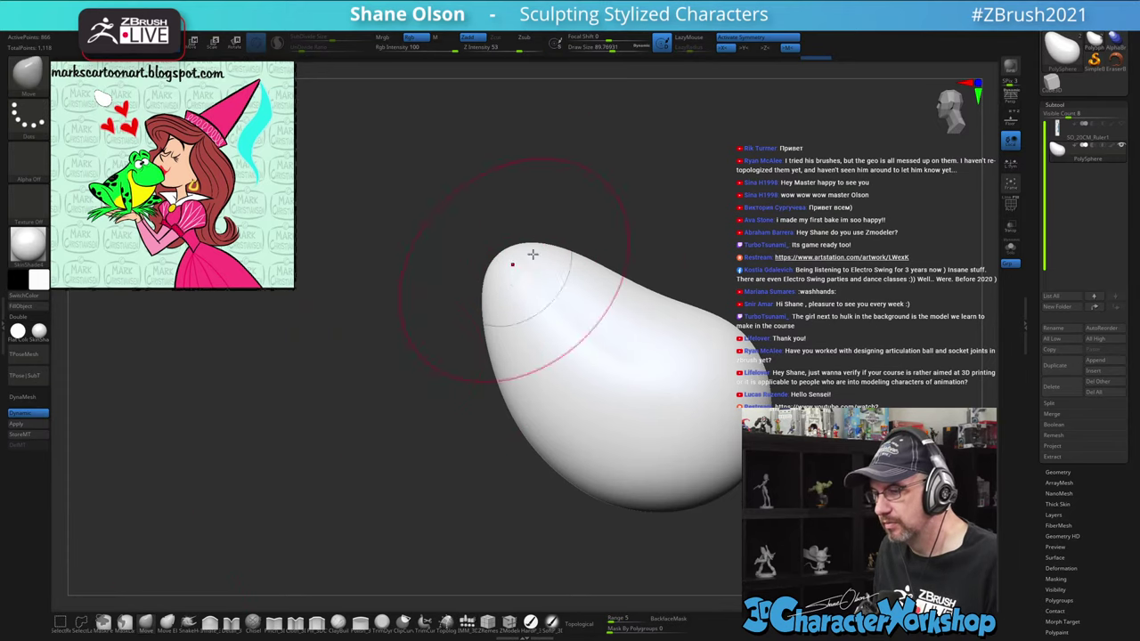
left_click_drag(525, 250, 527, 245)
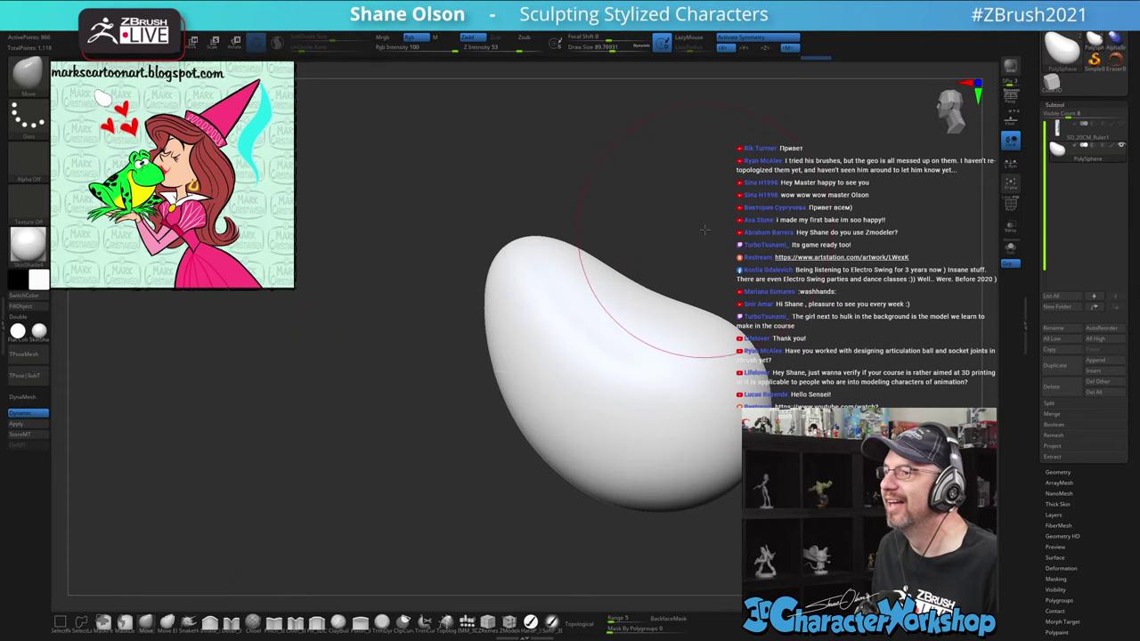
mouse_move(706, 229)
left_mouse_down()
mouse_move(722, 231)
mouse_move(688, 223)
left_mouse_up()
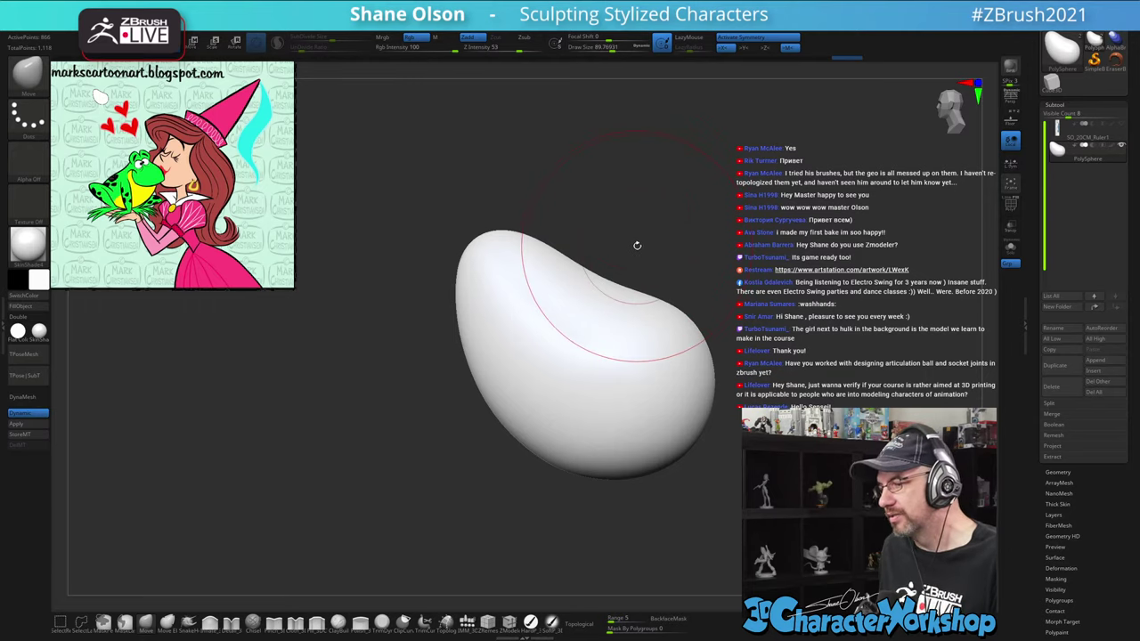
left_click_drag(637, 246, 633, 242, "alt")
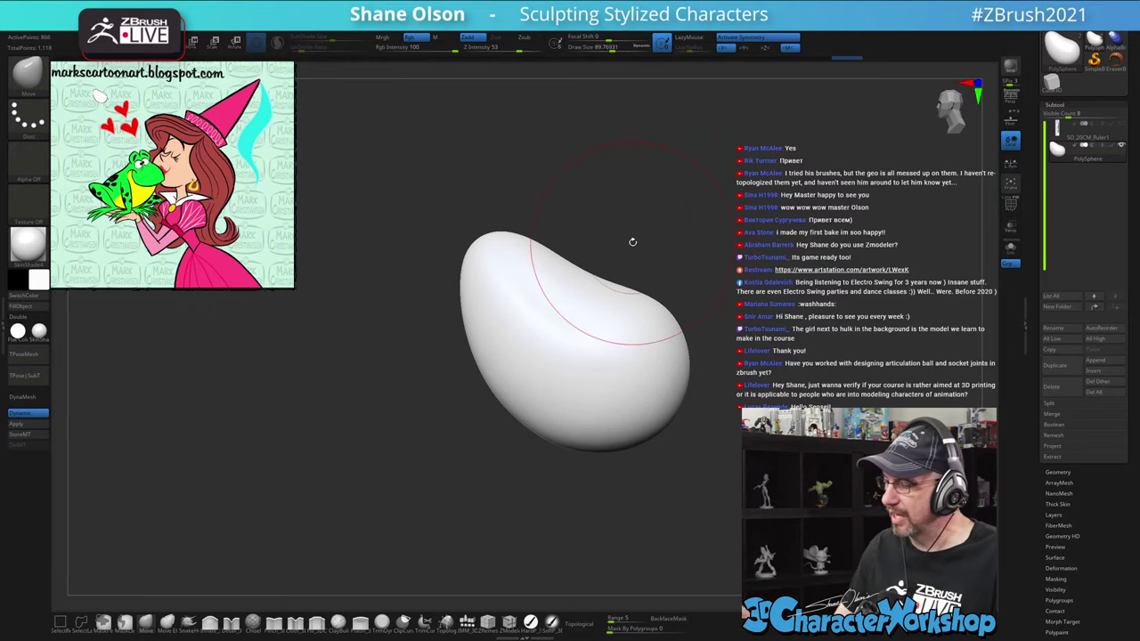
left_click_drag(720, 429, 700, 411)
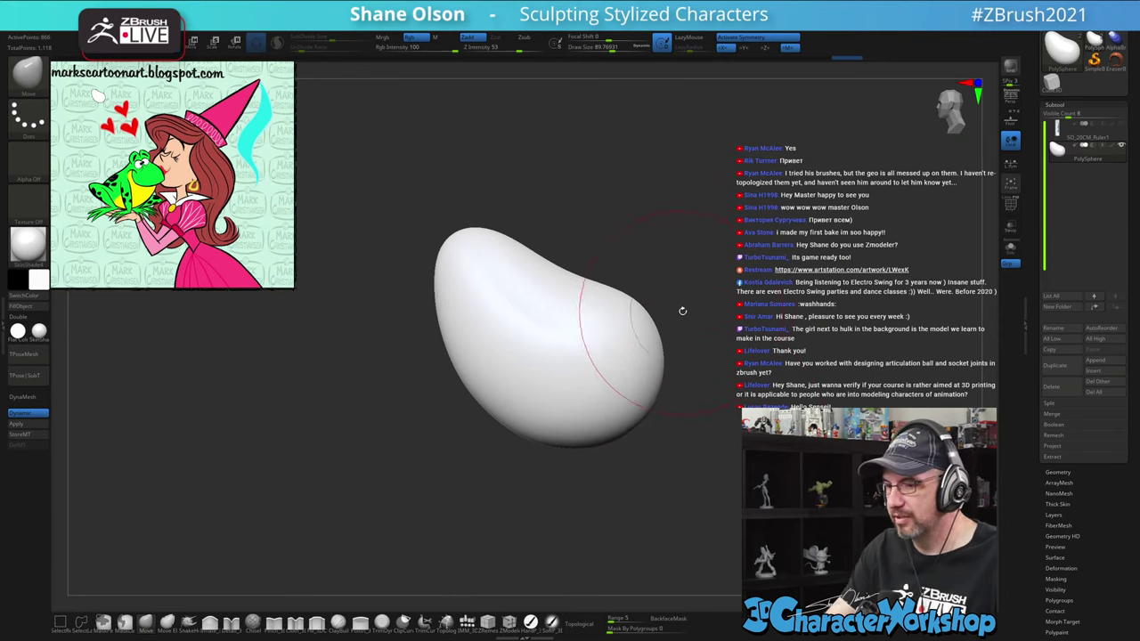
Reshape the frog's egg-shaped body with the Move brush at a draw size of about 90, refining its sides and rounded rear
mouse_move(683, 311)
left_mouse_down()
mouse_move(742, 292)
mouse_move(677, 293)
left_mouse_up()
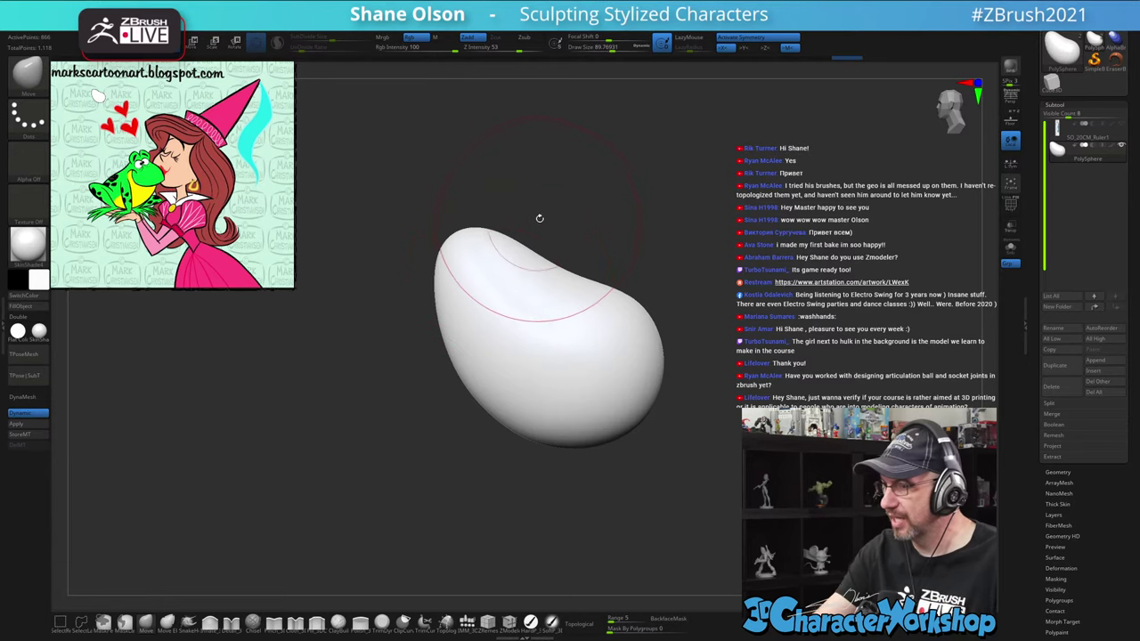
left_click_drag(539, 218, 595, 220)
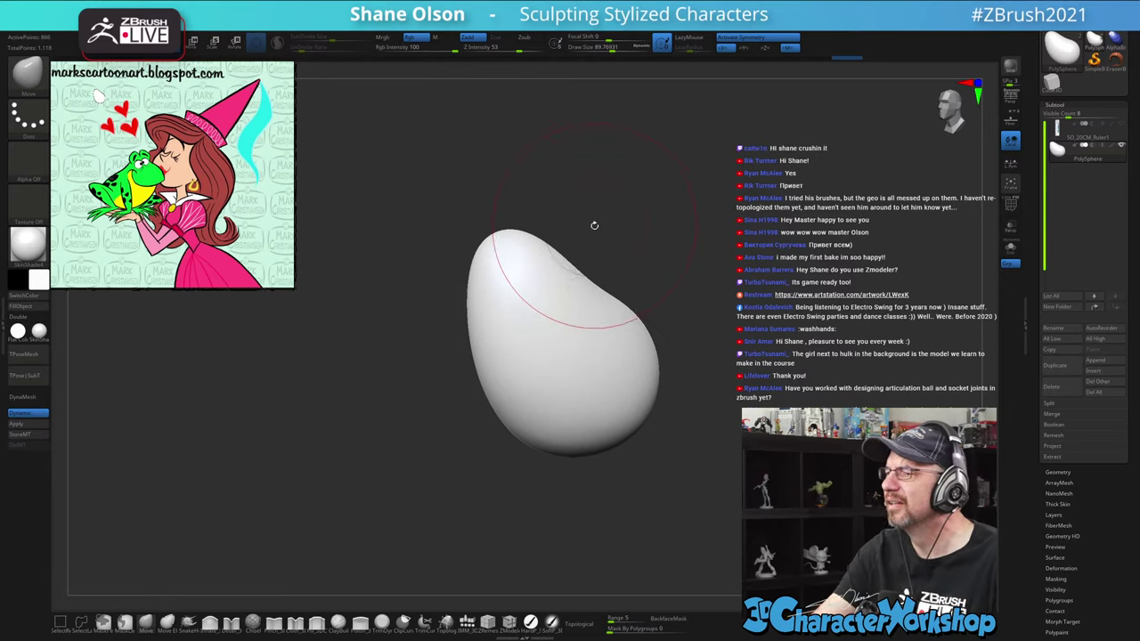
mouse_move(544, 253)
left_mouse_down()
mouse_move(578, 234)
mouse_move(576, 217)
mouse_move(555, 223)
mouse_move(584, 205)
mouse_move(521, 239)
left_mouse_up()
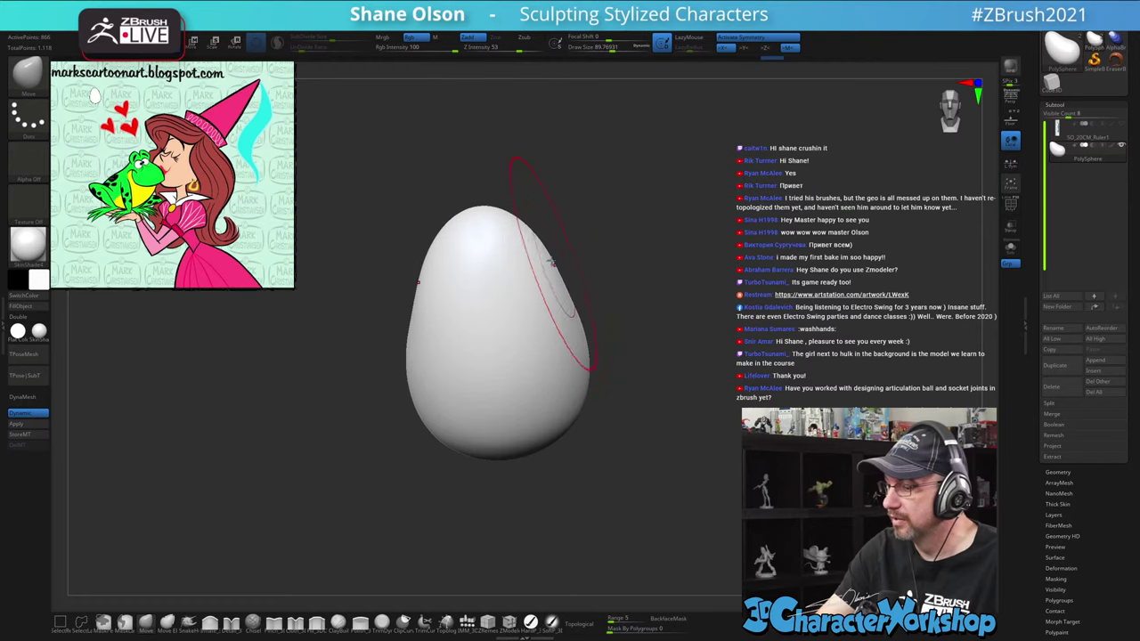
left_click_drag(657, 284, 689, 322)
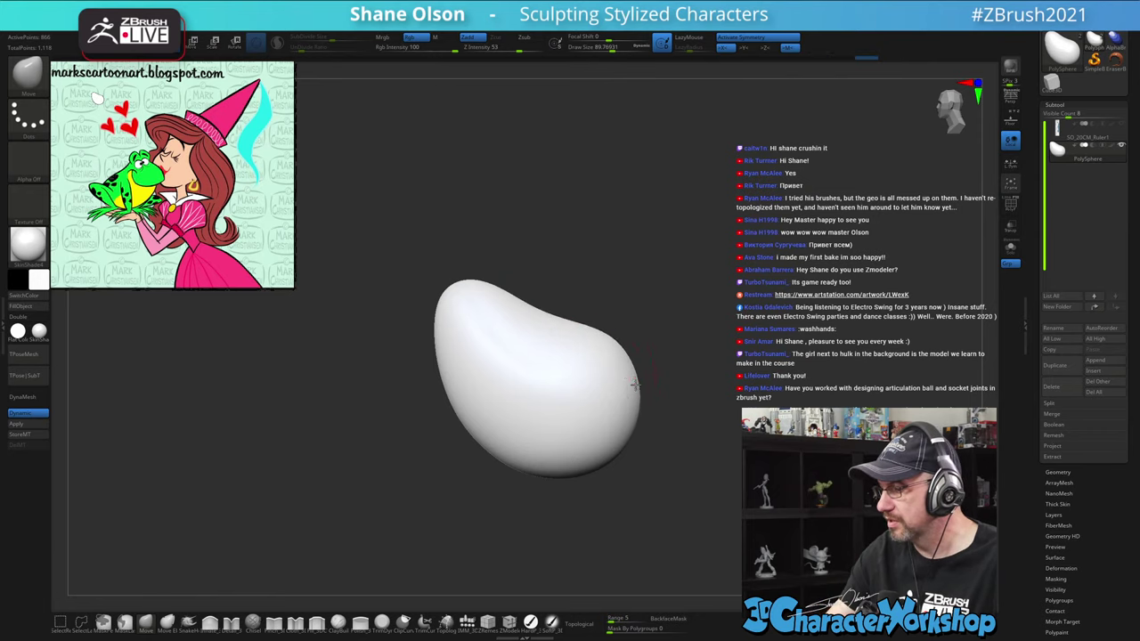
left_click_drag(636, 384, 638, 385)
mouse_move(731, 408)
left_mouse_down()
mouse_move(657, 402)
mouse_move(734, 411)
mouse_move(665, 402)
mouse_move(685, 453)
mouse_move(660, 466)
mouse_move(626, 513)
left_mouse_up()
Insert a mirrored pair of Appendage meshes on the lower sides of the body with the IMM brush as the frog's thighs
left_click(470, 628)
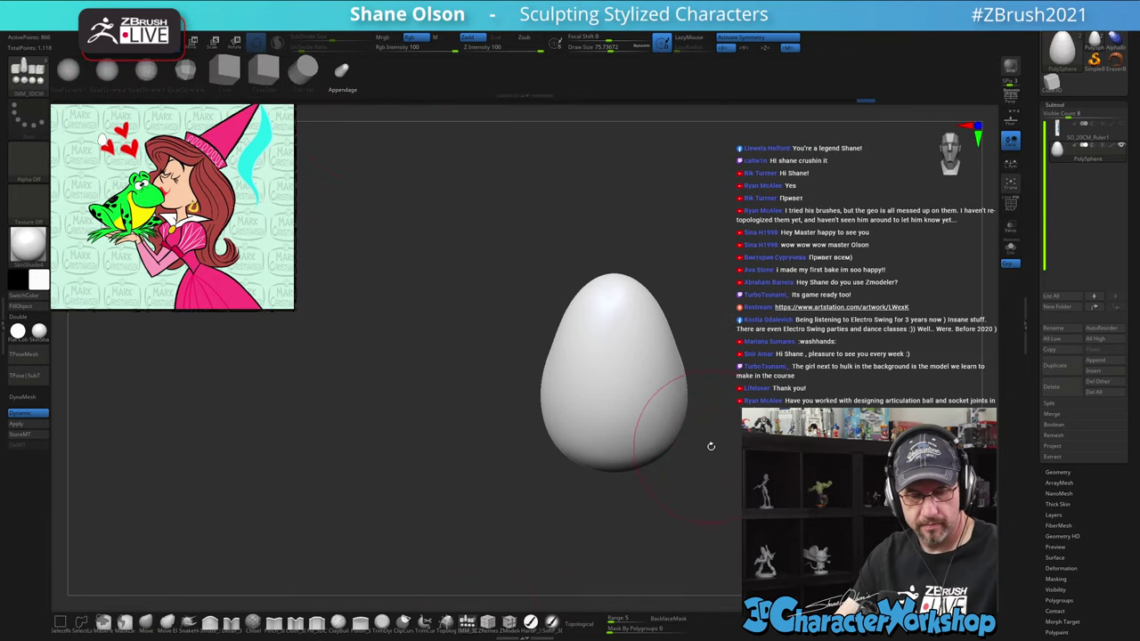
mouse_move(724, 397)
left_mouse_down()
mouse_move(735, 407)
mouse_move(725, 417)
mouse_move(650, 451)
mouse_move(702, 407)
left_mouse_up()
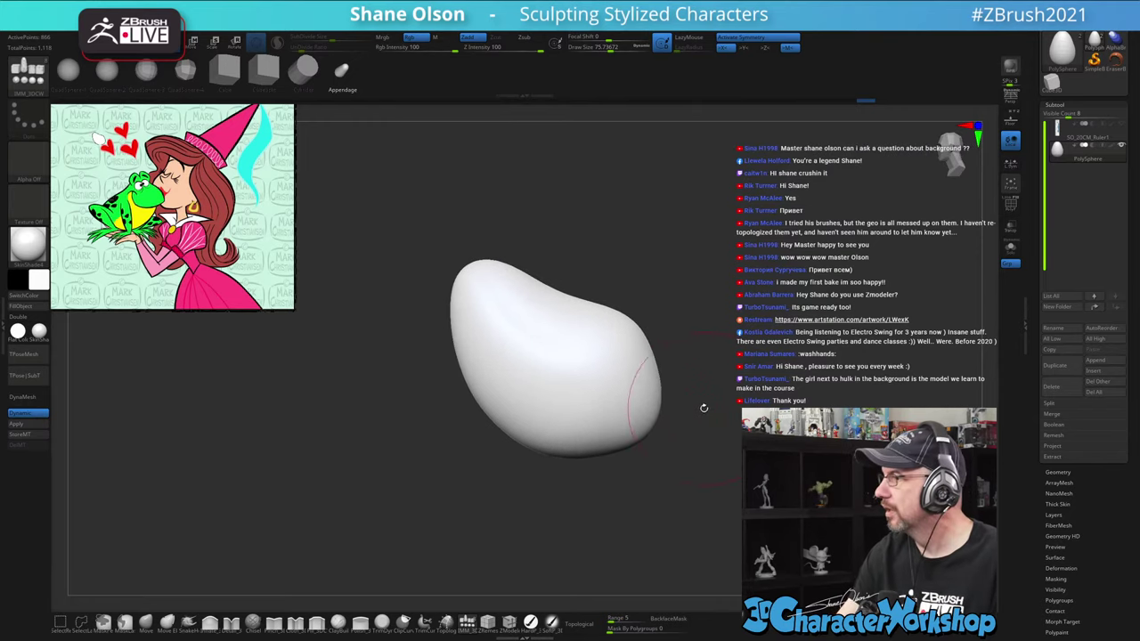
left_click_drag(591, 387, 683, 487)
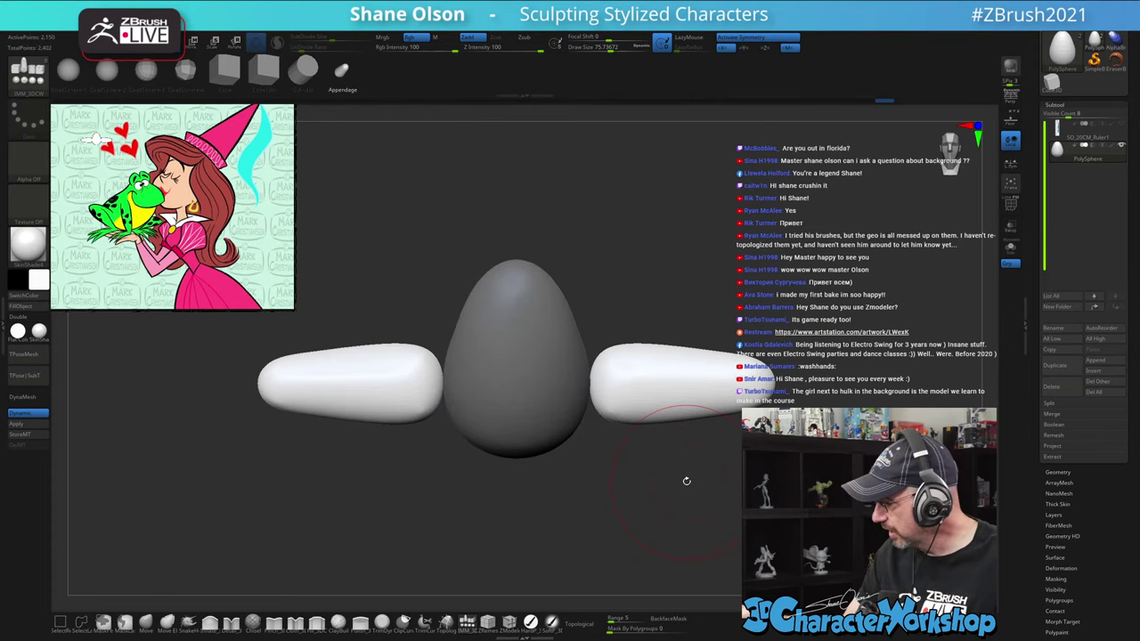
Rotate the thighs' outer ends upward by about 35 degrees and move their bases down into the body
key("w")
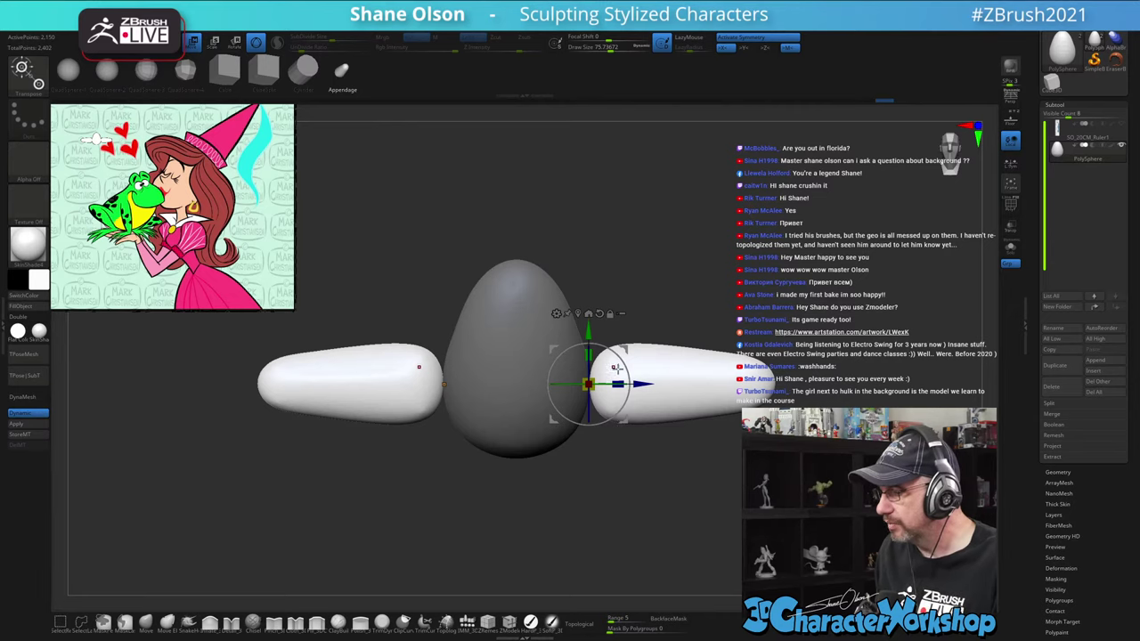
left_click_drag(615, 367, 609, 351)
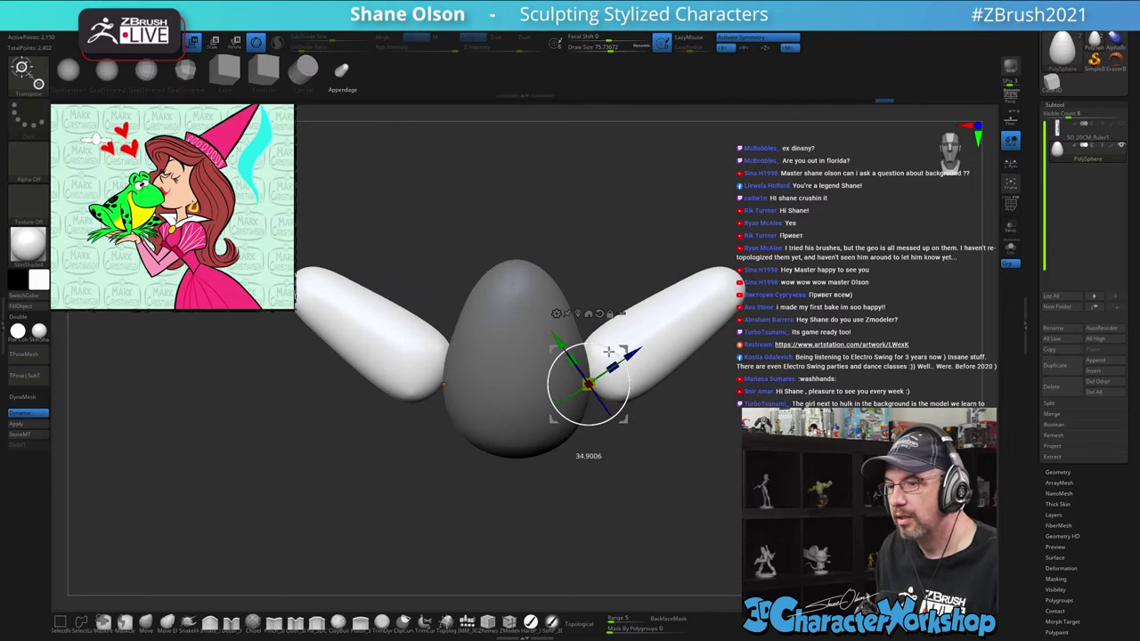
right_click_drag(609, 351, 610, 375, "alt")
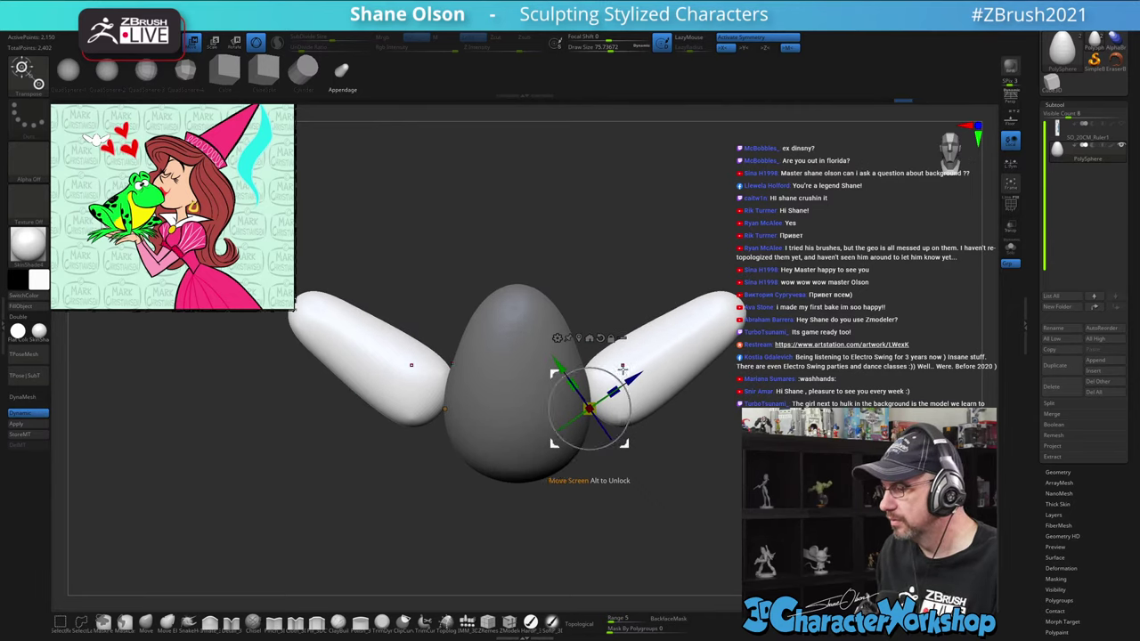
left_click_drag(623, 368, 593, 394)
right_click_drag(595, 408, 805, 374)
key("w")
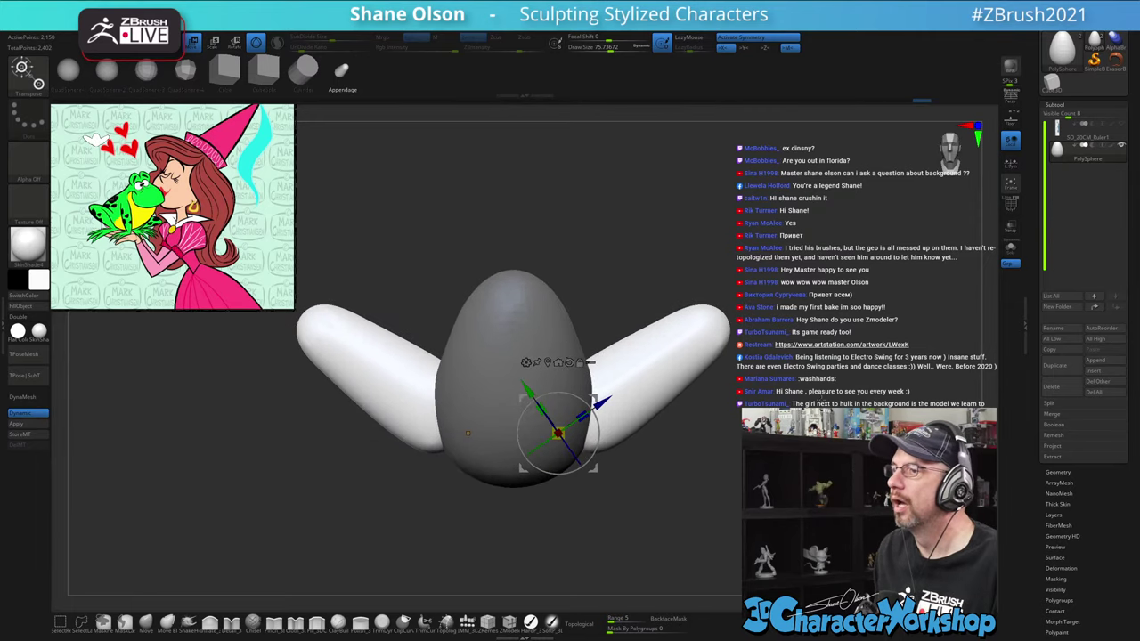
right_click_drag(474, 433, 492, 422)
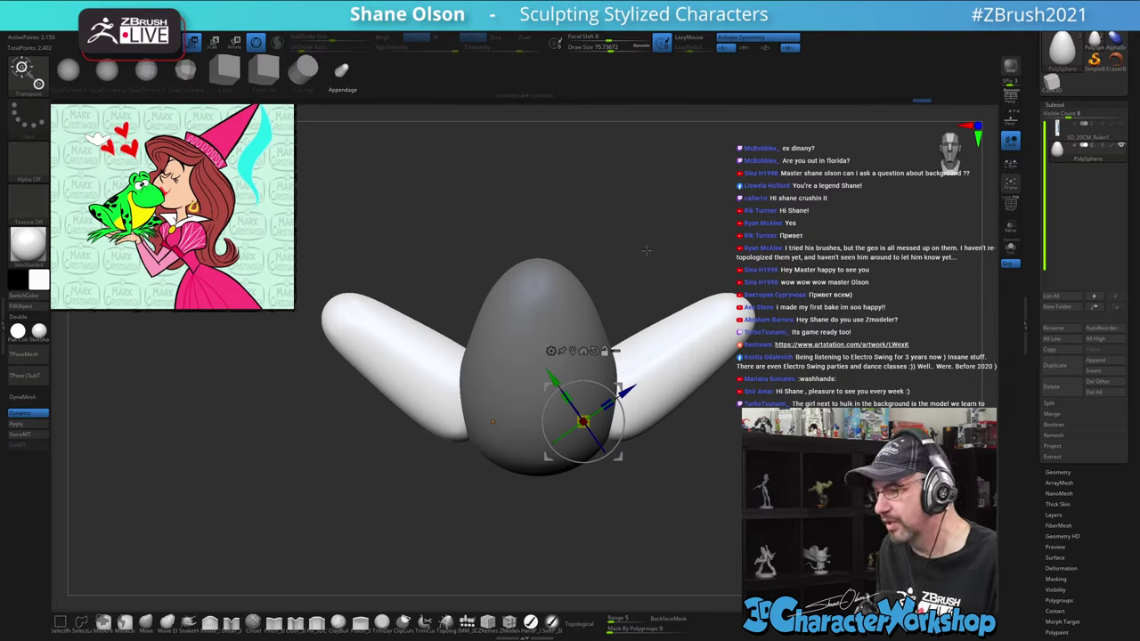
Rotate the thighs to a steeper upward angle, and tilt their upper ends toward the body's rear in side view
key("q")
right_click_drag(793, 223, 766, 356)
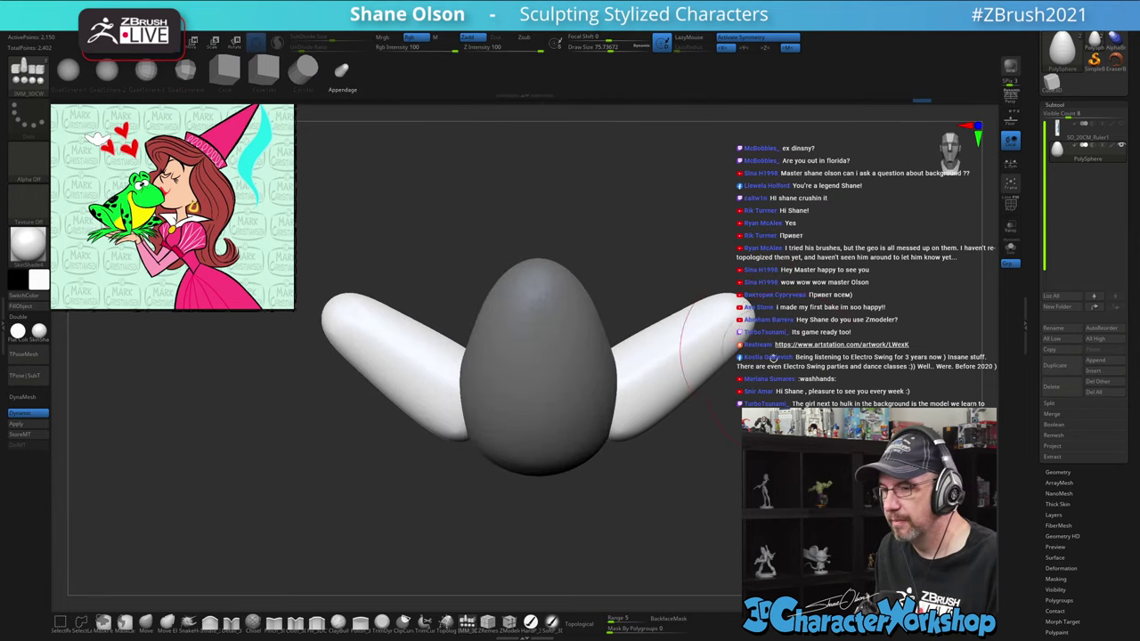
key("w")
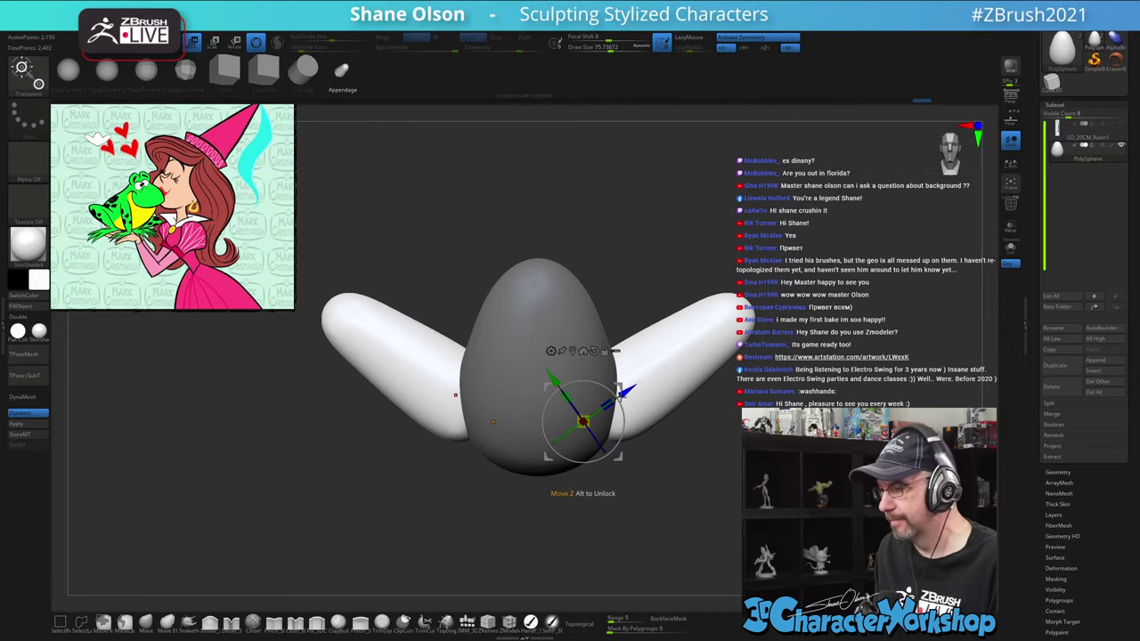
left_click_drag(616, 389, 608, 383)
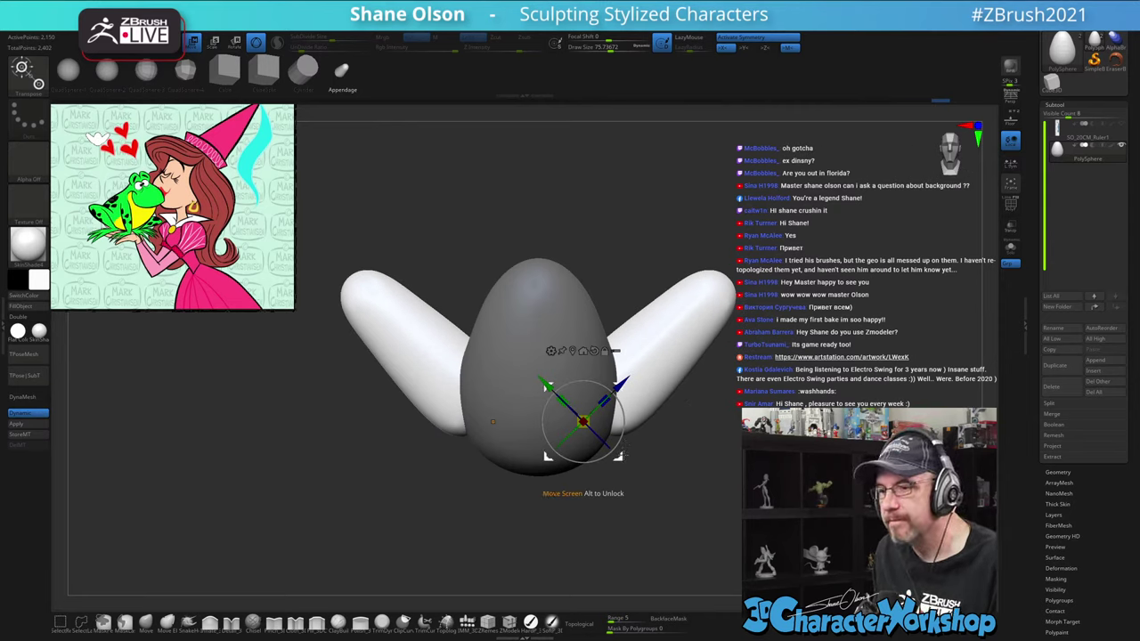
right_click_drag(621, 455, 737, 447)
right_click_drag(741, 393, 753, 361, "alt")
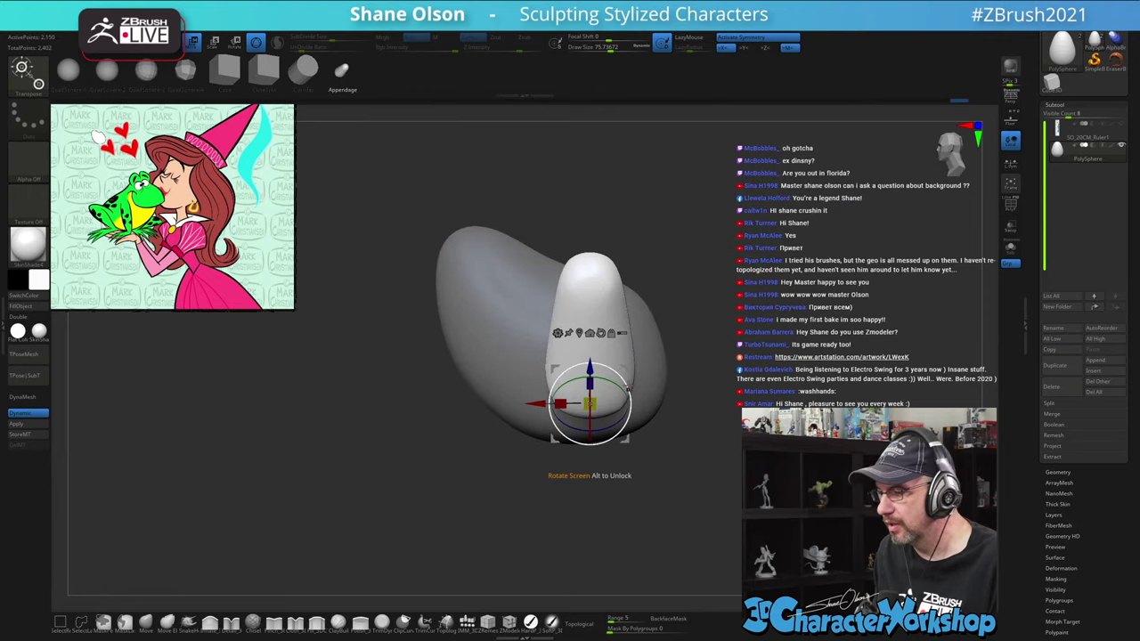
left_click_drag(613, 383, 620, 386)
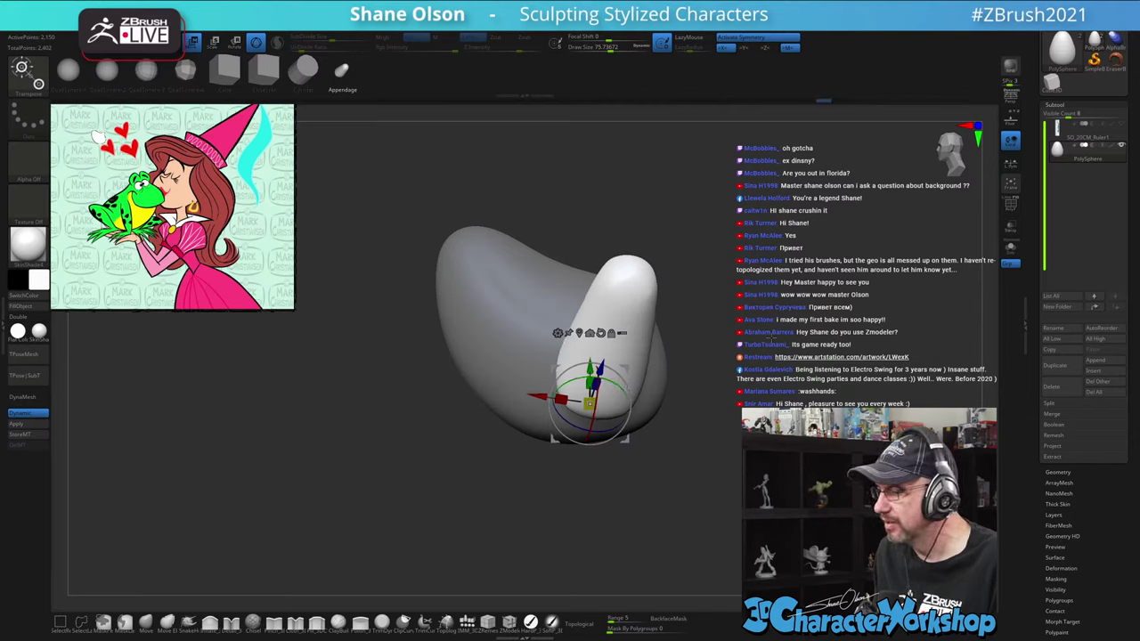
left_click_drag(391, 401, 541, 374)
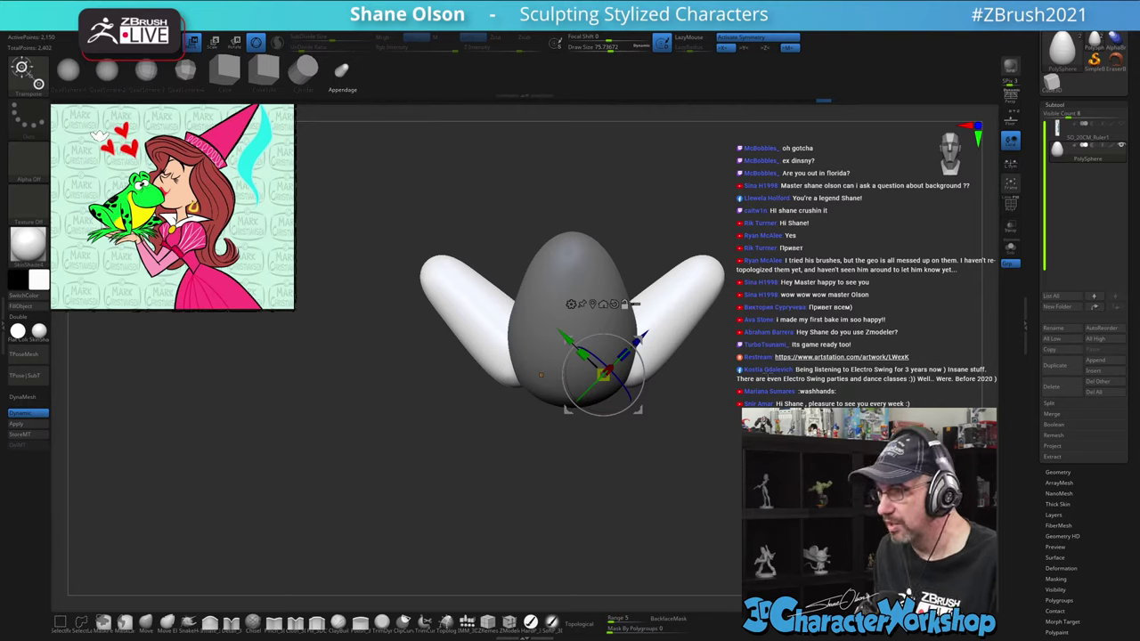
Insert a second mirrored pair of Appendage meshes near the thighs' upper ends as the frog's lower legs
key("q")
mouse_move(768, 375)
left_mouse_down()
mouse_move(815, 342)
mouse_move(835, 349)
left_mouse_up()
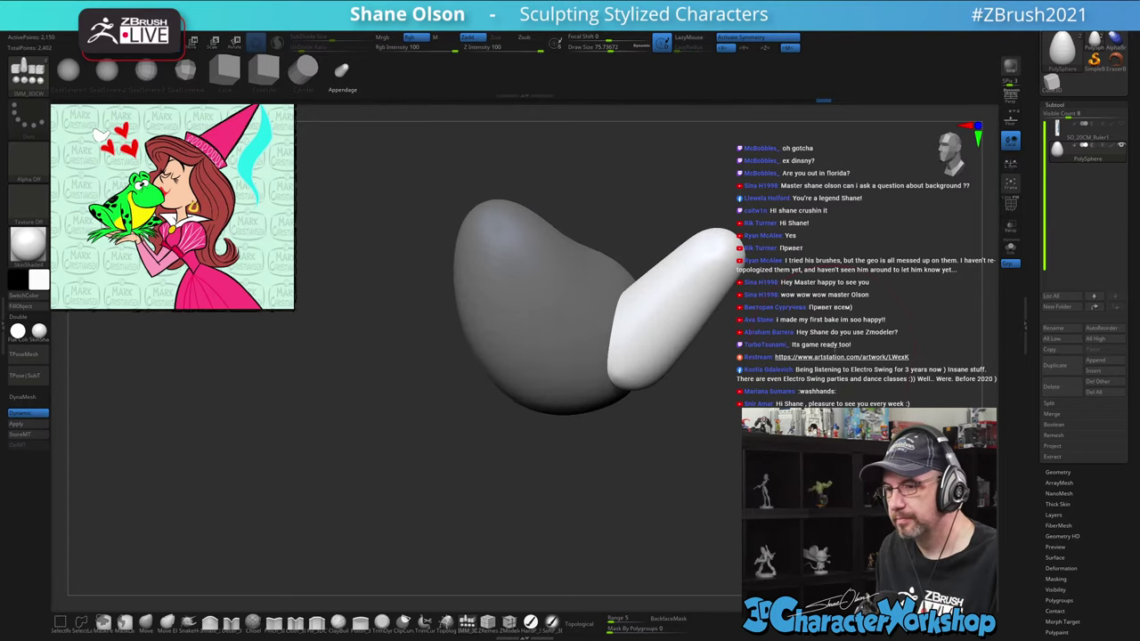
mouse_move(588, 379)
left_mouse_down()
mouse_move(634, 301)
mouse_move(631, 359)
mouse_move(612, 372)
mouse_move(667, 442)
left_mouse_up()
Rotate and position the lower legs so they fold downward from the knees alongside the thighs
key("w")
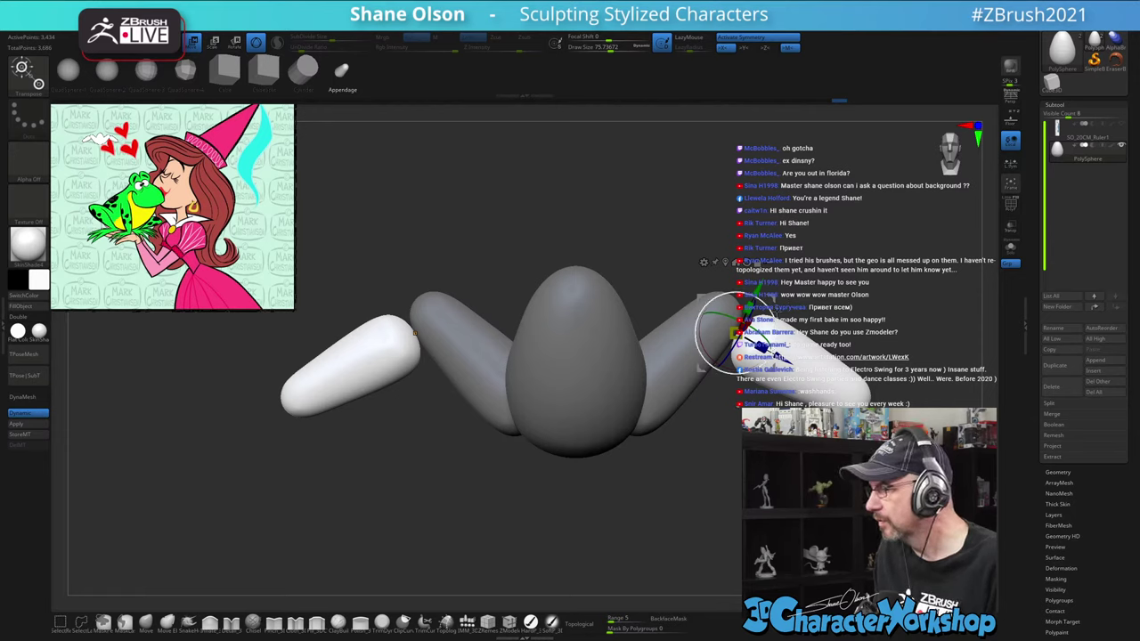
left_click_drag(775, 335, 726, 325)
mouse_move(899, 312)
left_mouse_down()
mouse_move(788, 301)
mouse_move(922, 311)
left_mouse_up()
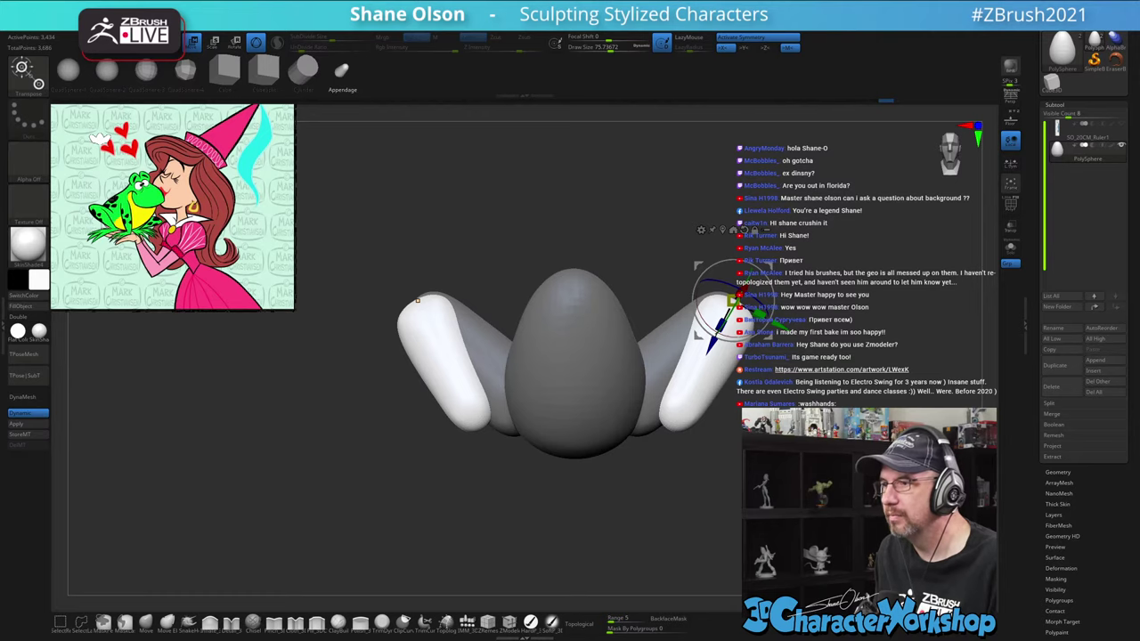
mouse_move(659, 517)
left_mouse_down("alt")
mouse_move(668, 499)
mouse_move(623, 485)
mouse_move(663, 494)
mouse_move(623, 485)
left_mouse_up("alt")
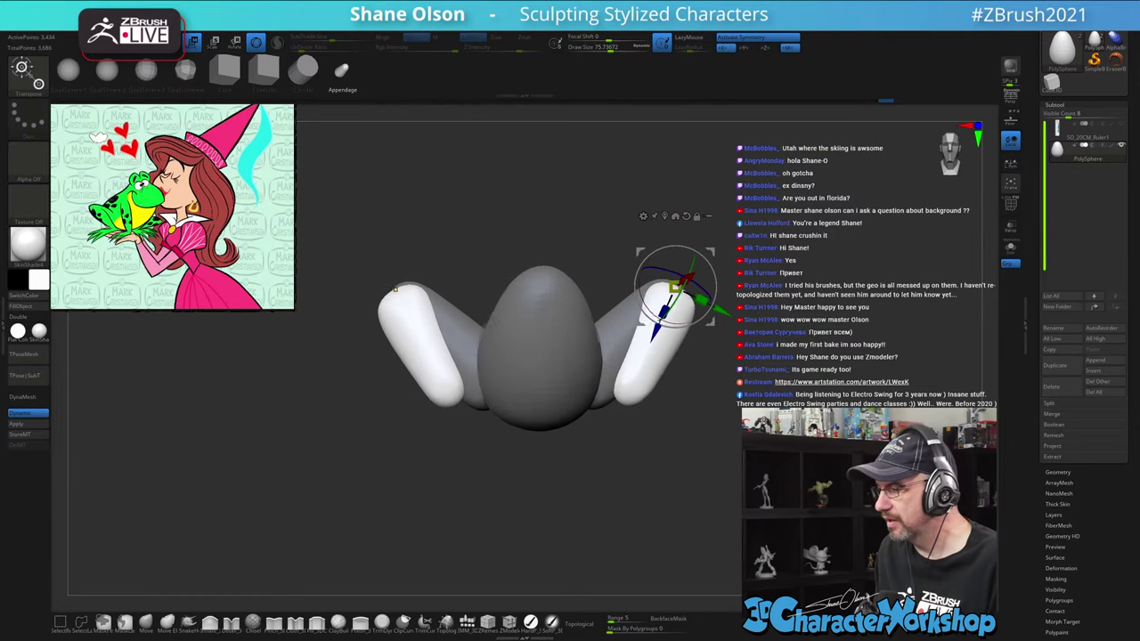
left_click_drag(394, 289, 395, 287)
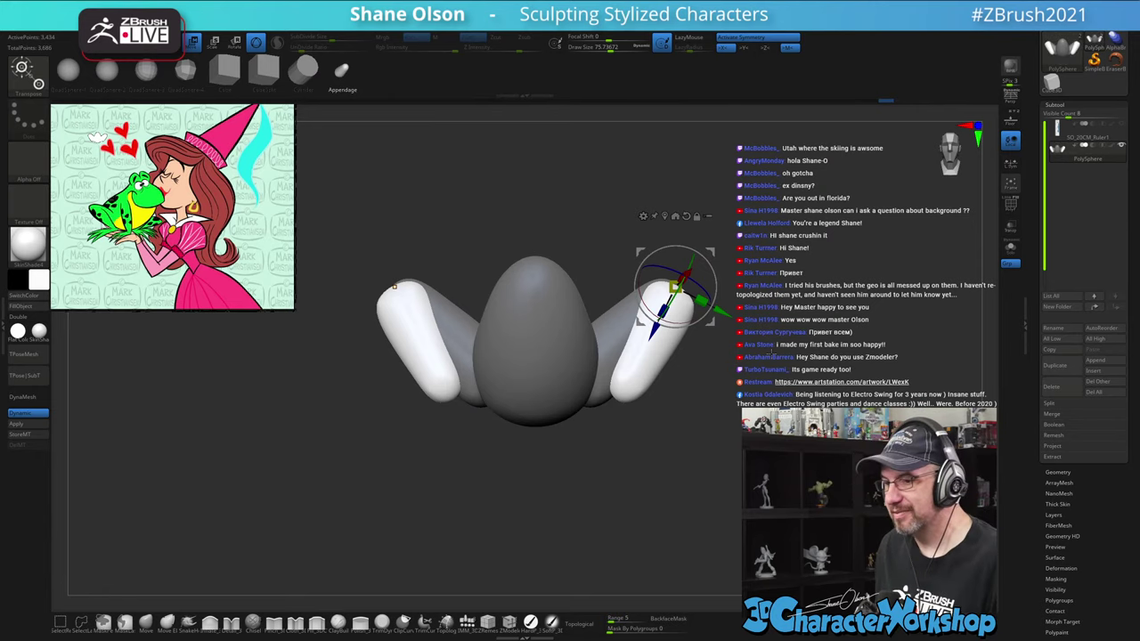
left_click_drag(394, 285, 768, 302)
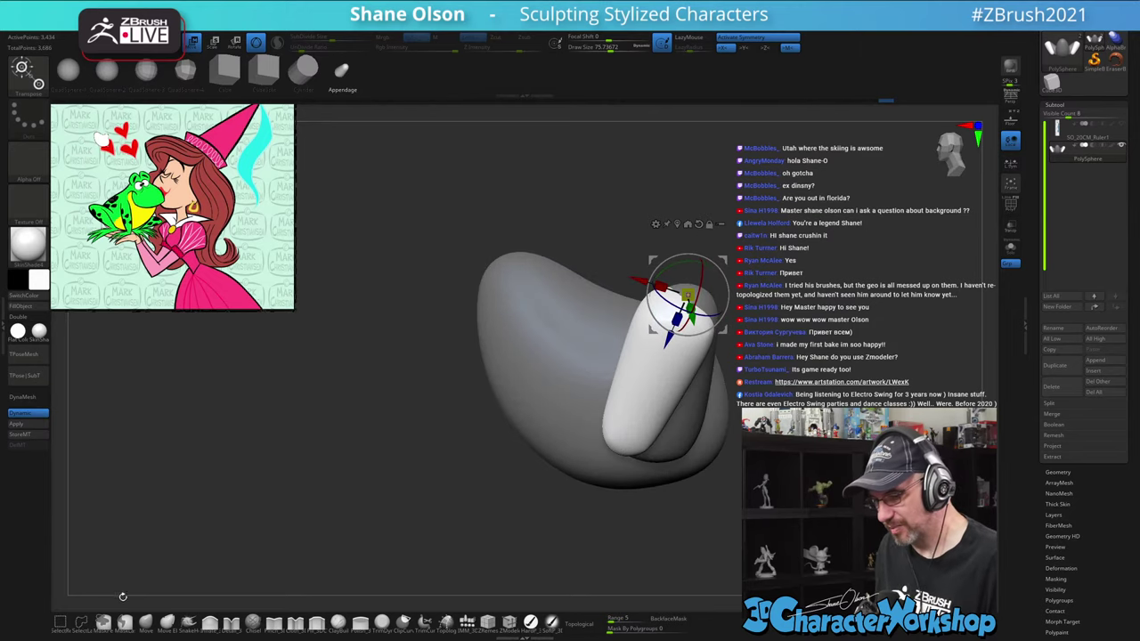
Adjust the lower legs' knee ends with the Move brush at a draw size of about 133, and rotate their lower ends slightly outward
key("q")
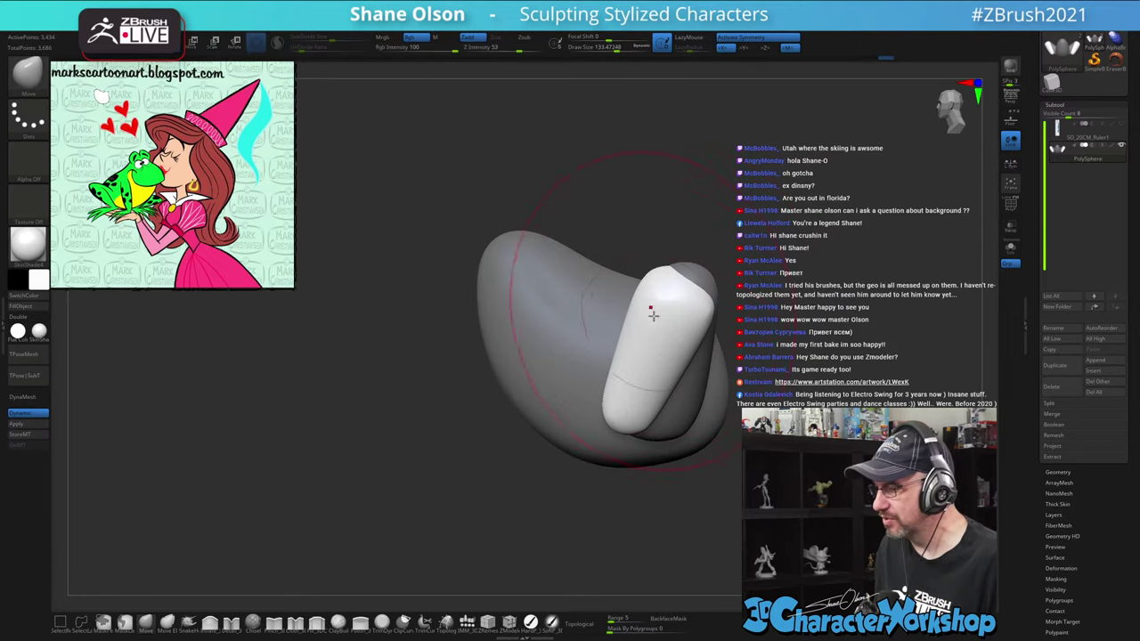
key("w")
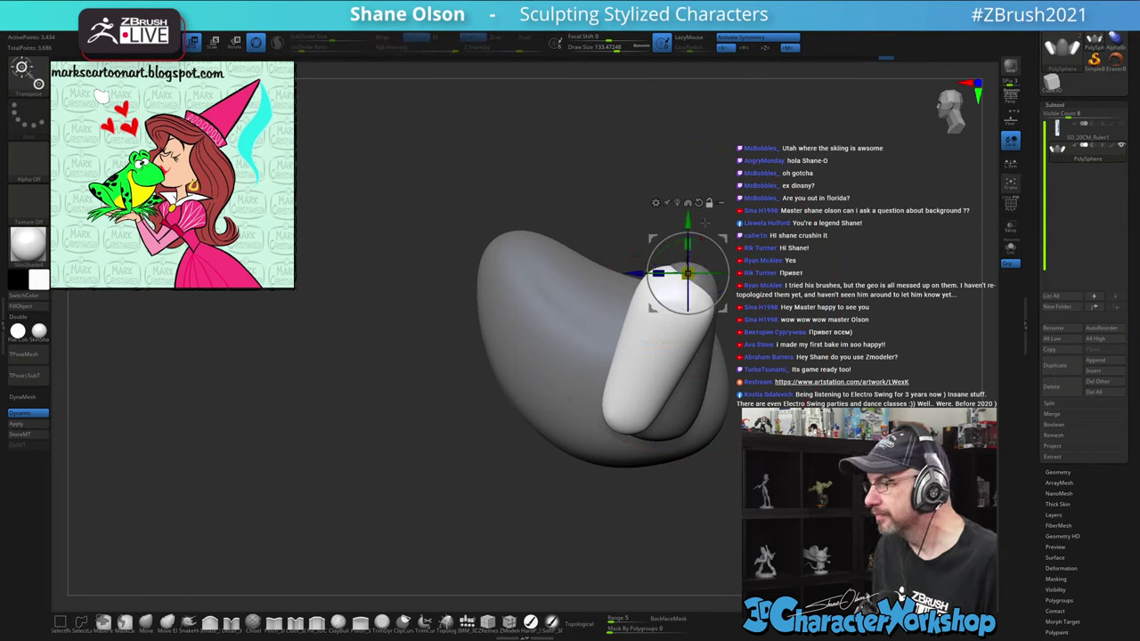
left_click_drag(642, 277, 651, 278)
right_click_drag(654, 299, 764, 299)
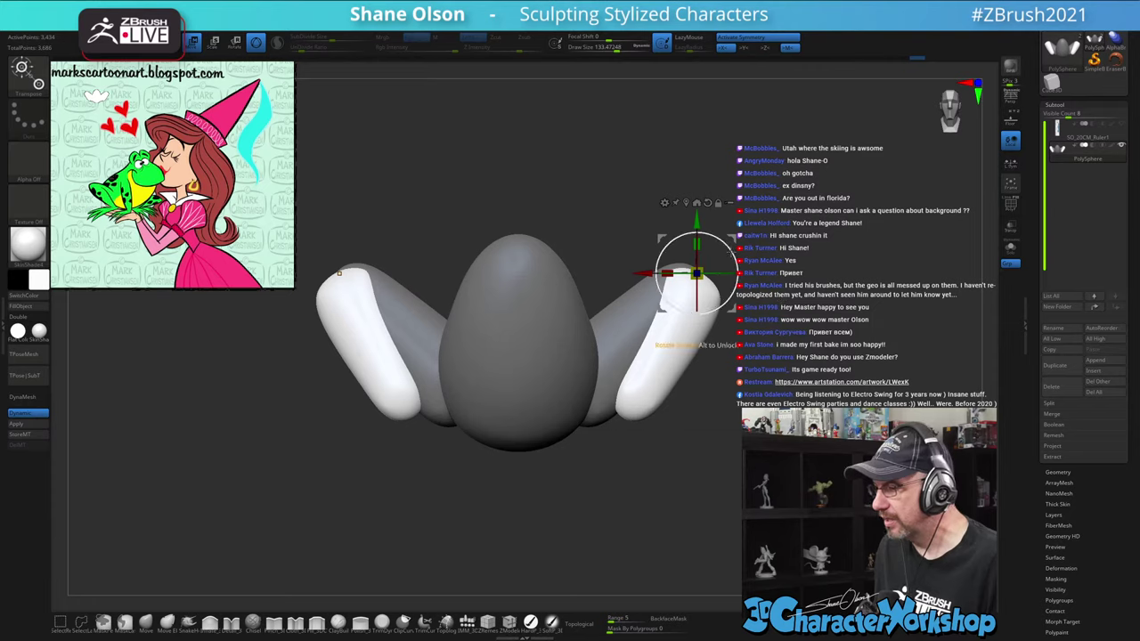
left_click_drag(736, 257, 734, 248)
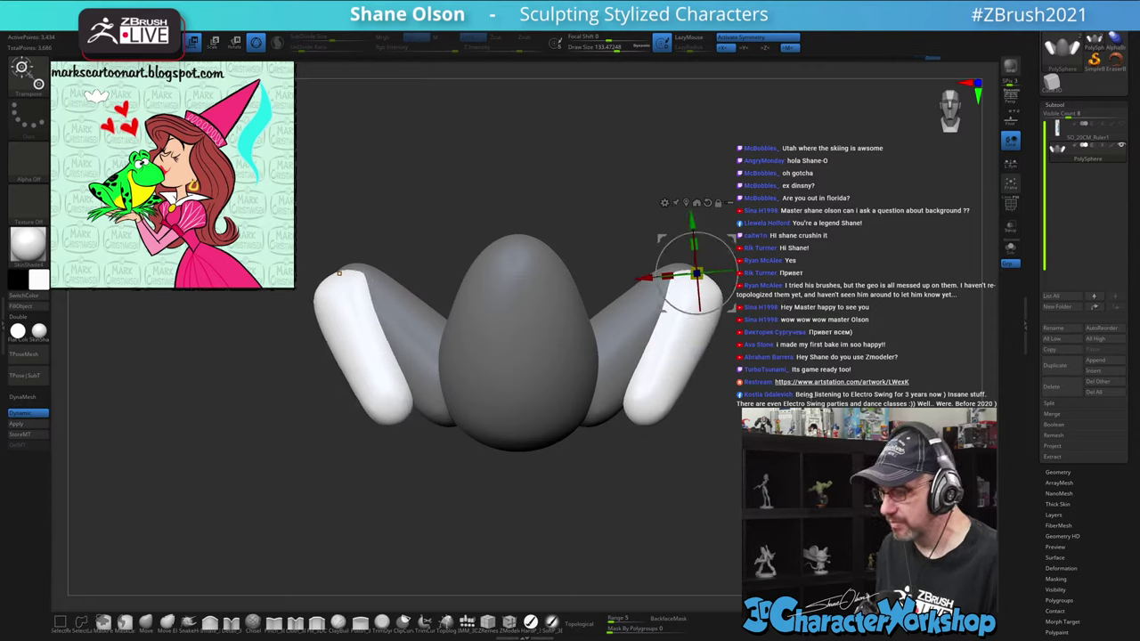
Reduce the Move brush's draw size to about 73 and pull the lower legs' tops up and inward over the knees
key("q")
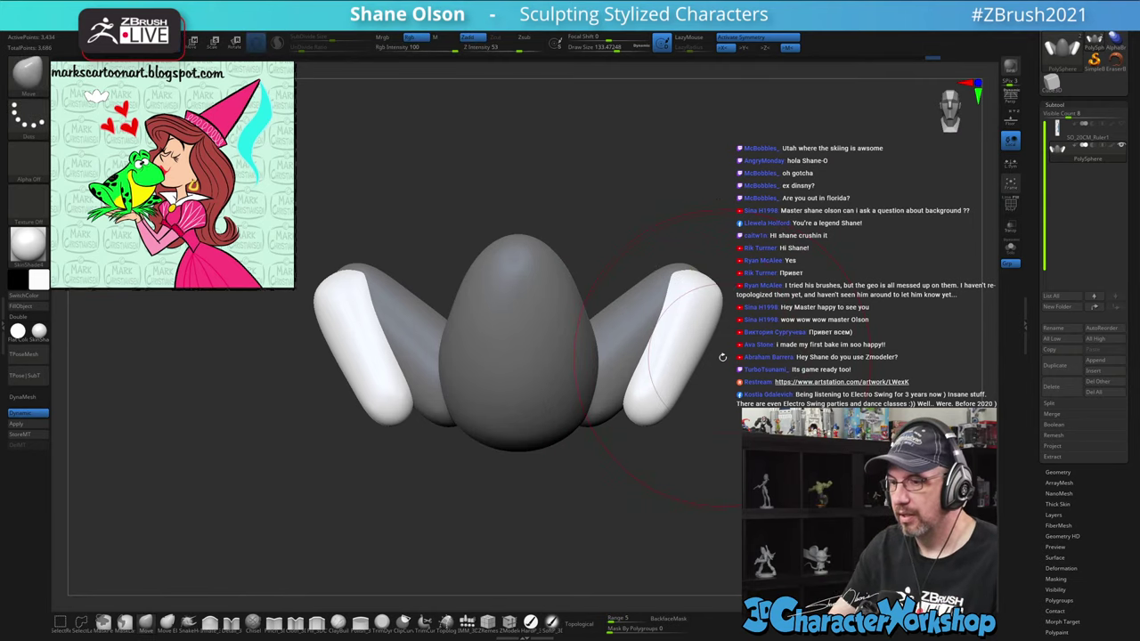
right_click_drag(753, 325, 733, 370, "alt")
key("s")
left_click_drag(734, 372, 729, 372)
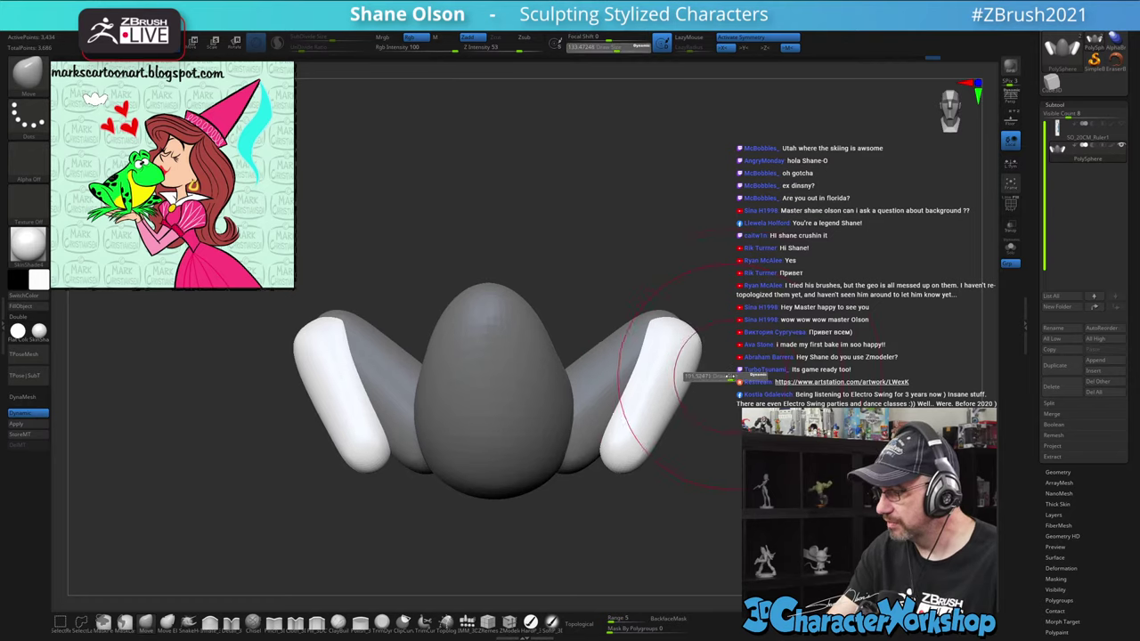
key("shift+space")
right_click_drag(734, 319, 718, 354)
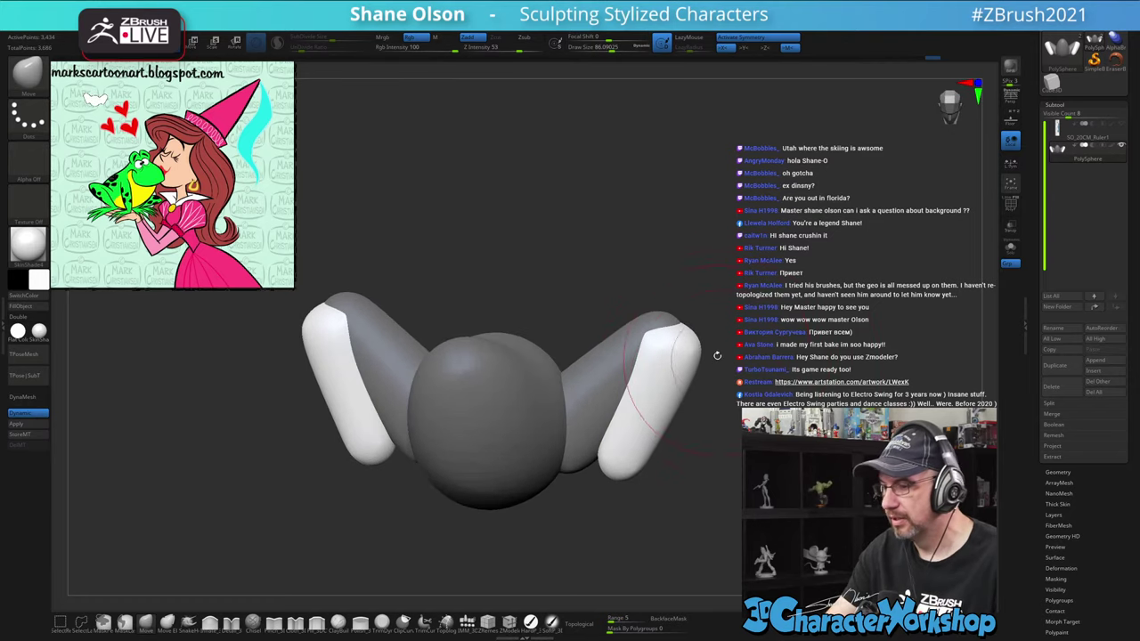
key("s")
left_click_drag(675, 326, 672, 326)
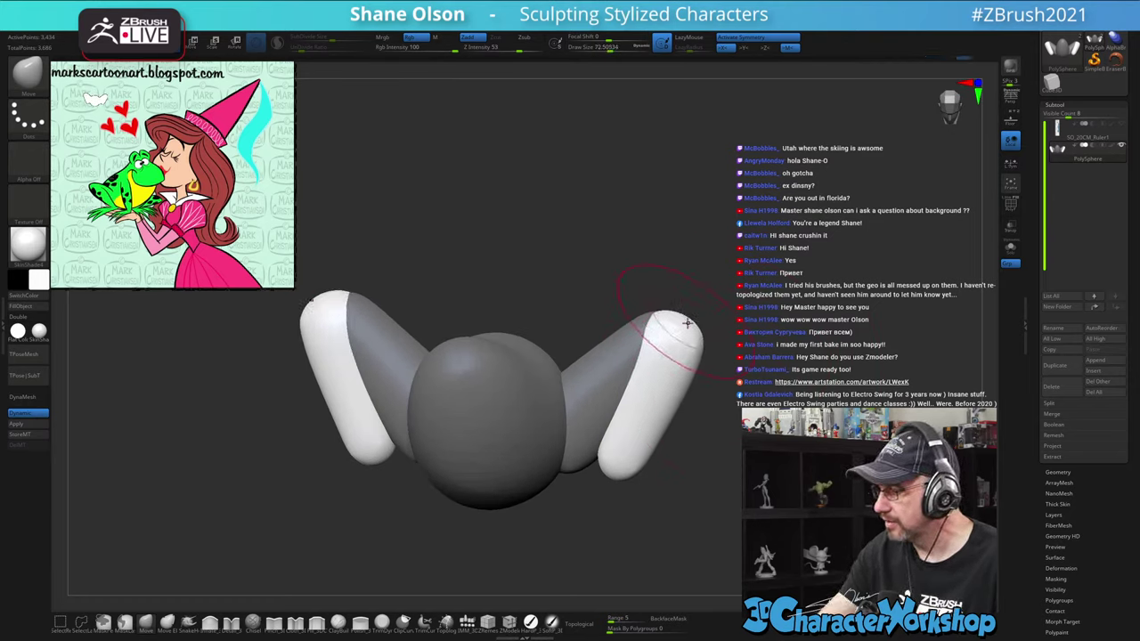
Refine the outer contour of the lower legs around the knees with the Move brush in front view
right_click_drag(720, 349, 726, 372, "shift")
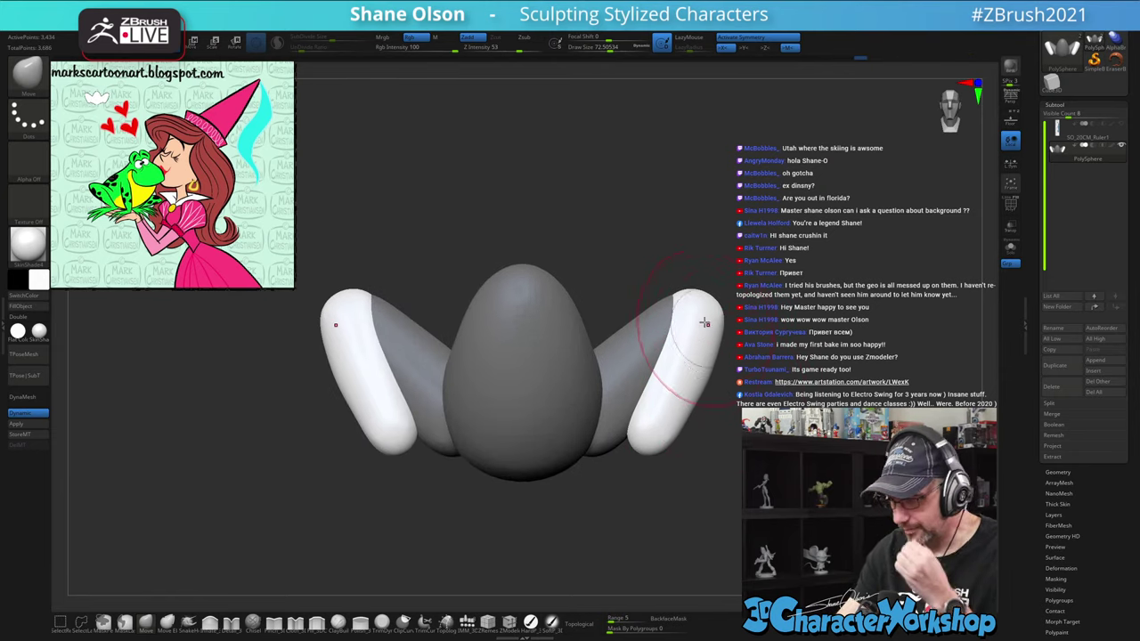
mouse_move(711, 280)
left_mouse_down()
mouse_move(687, 242)
mouse_move(701, 324)
left_mouse_up()
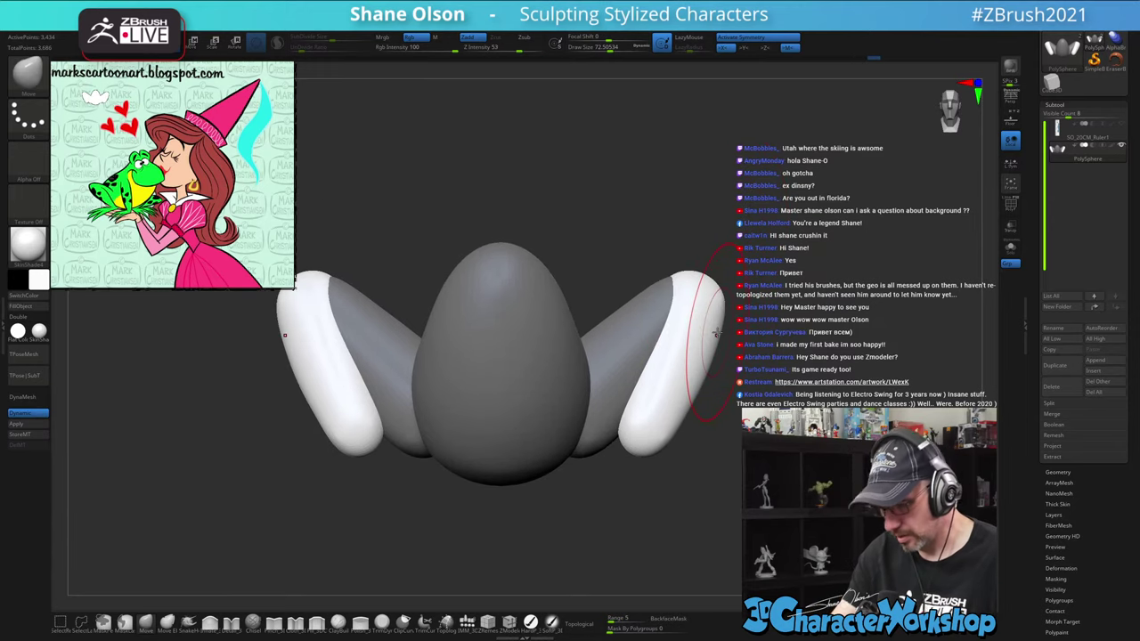
key("space")
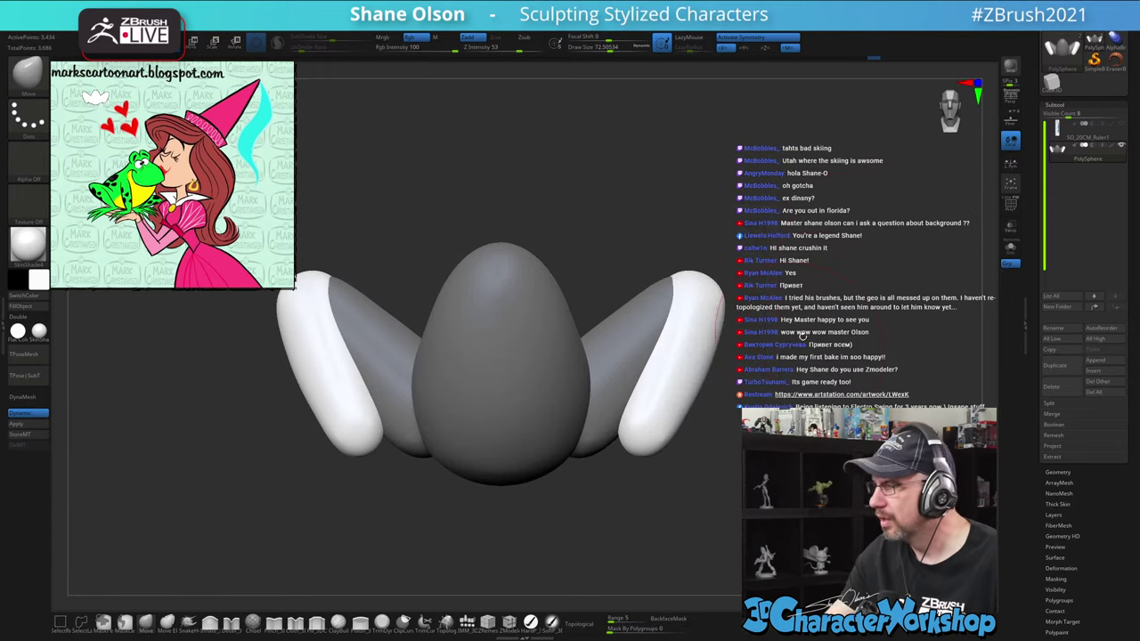
Move the lower legs slightly downward at the knees in the front view with the transform gizmo
left_click_drag(728, 479, 755, 387)
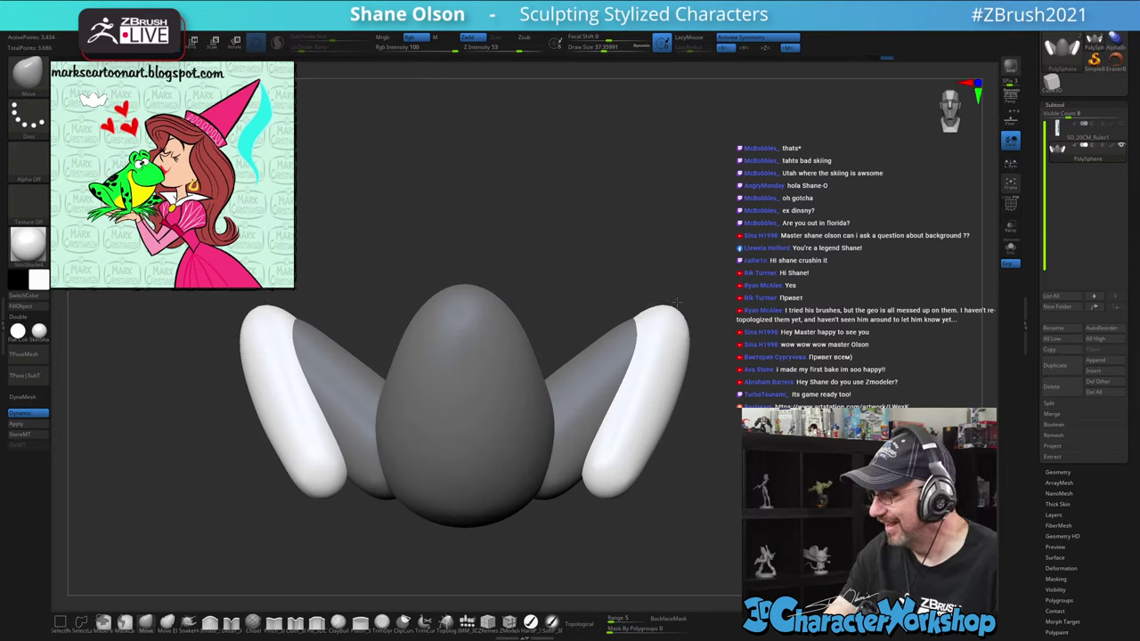
key("w")
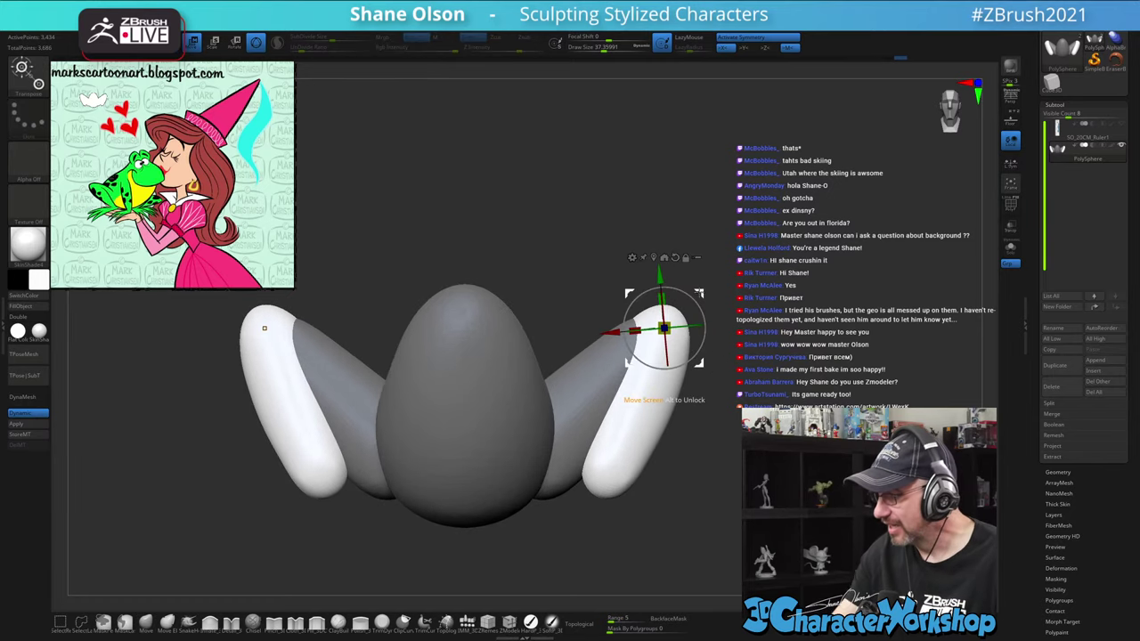
left_click_drag(699, 292, 700, 303)
mouse_move(802, 468)
left_mouse_down()
mouse_move(695, 469)
mouse_move(726, 441)
mouse_move(744, 375)
left_mouse_up()
key("q")
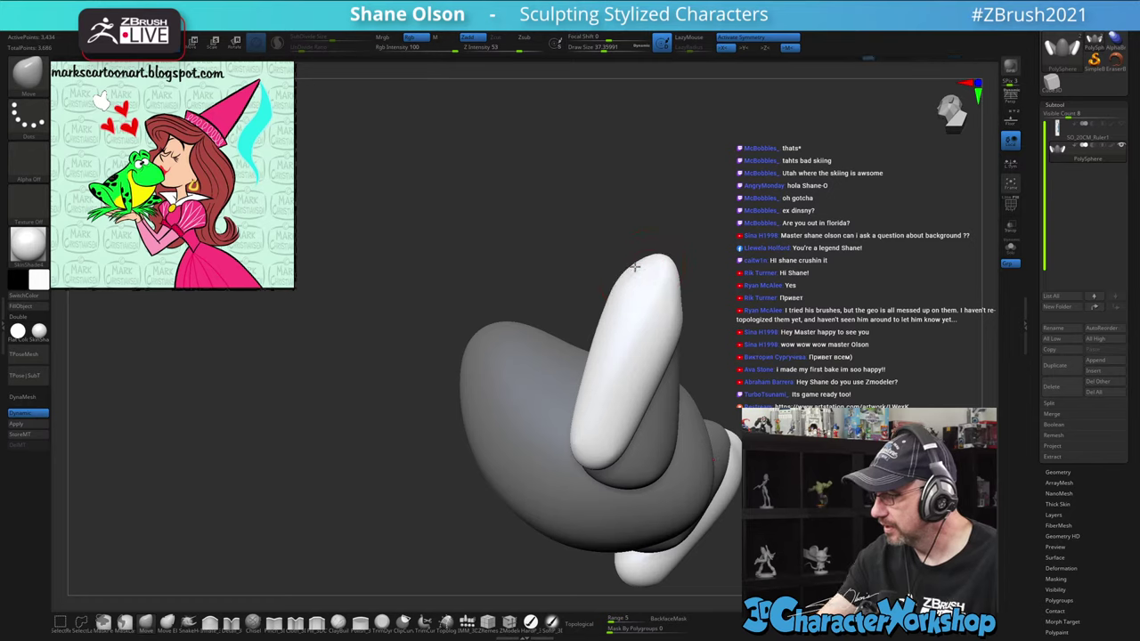
Slim the back contour of the lower legs from the side with the Move brush at a draw size of about 79
key("s")
mouse_move(644, 298)
left_mouse_down()
mouse_move(635, 277)
mouse_move(675, 310)
left_mouse_up()
key("s")
mouse_move(632, 415)
left_mouse_down()
mouse_move(614, 433)
mouse_move(598, 428)
mouse_move(618, 431)
mouse_move(603, 446)
mouse_move(623, 326)
left_mouse_up()
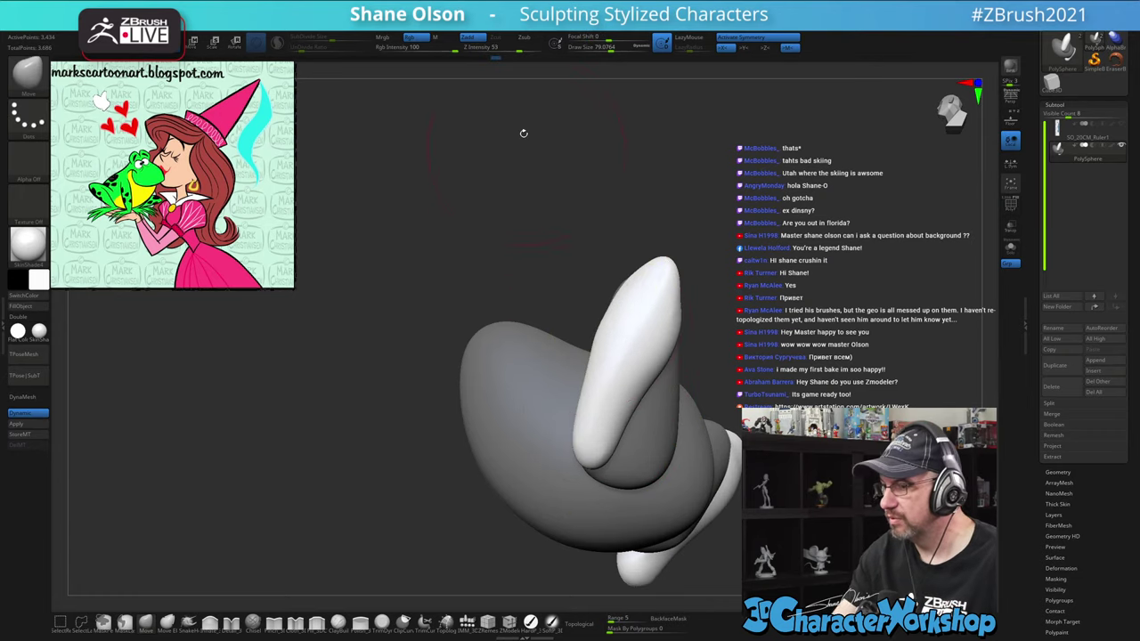
mouse_move(604, 415)
left_mouse_down("shift")
mouse_move(614, 336)
mouse_move(596, 460)
left_mouse_up("shift")
key("s")
mouse_move(600, 437)
right_mouse_down()
mouse_move(600, 454)
mouse_move(583, 377)
mouse_move(573, 416)
right_mouse_up()
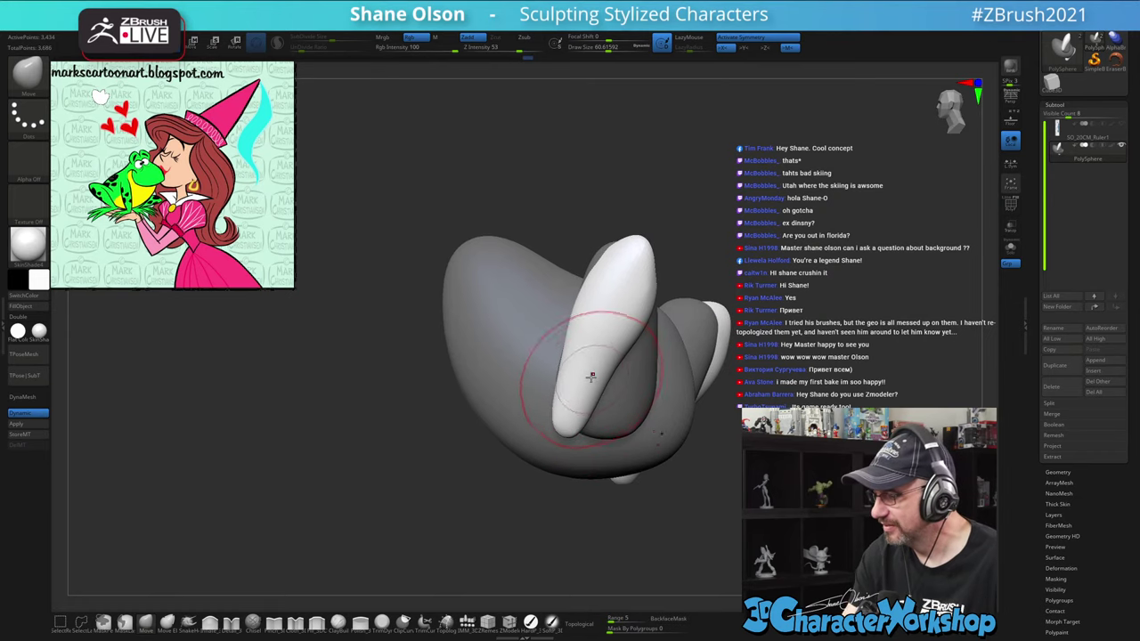
Adjust the lower legs' ankle ends with the Move brush at a draw size of about 43 and smooth their inner sides
right_click_drag(591, 376, 561, 451)
key("s")
left_click_drag(571, 465, 566, 465)
left_click_drag(534, 420, 526, 448)
left_click_drag(536, 389, 541, 381, "shift")
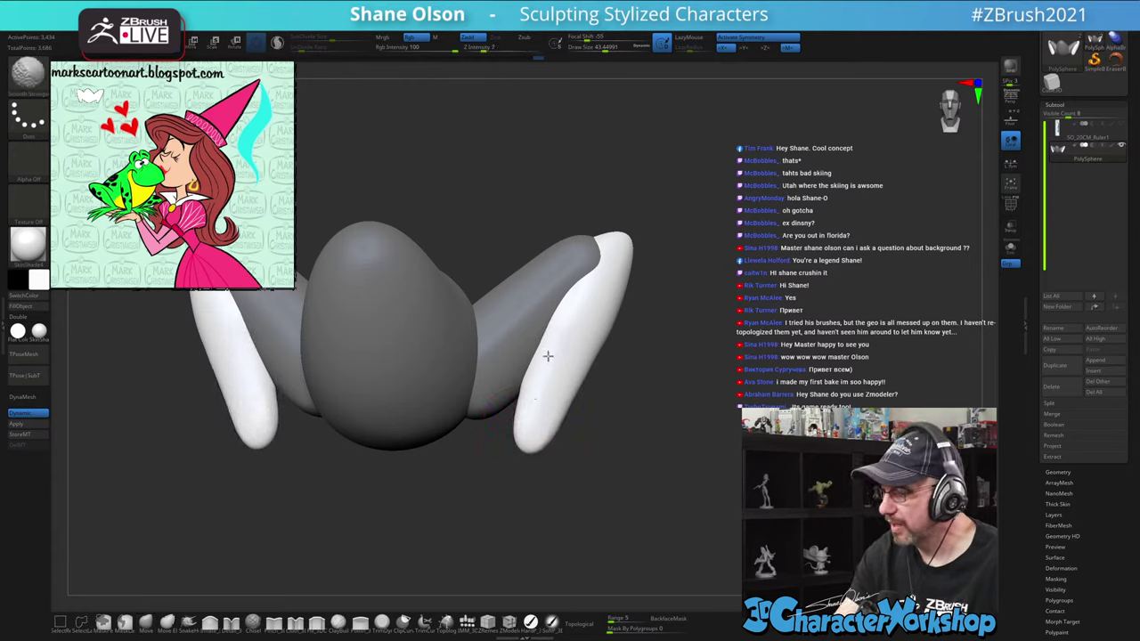
Push the lower legs' upper ends up and outward around the knees with the Move brush from three-quarter views
right_click_drag(637, 430, 591, 436)
mouse_move(579, 384)
right_mouse_down()
mouse_move(565, 379)
mouse_move(606, 370)
right_mouse_up()
left_click_drag(604, 280, 611, 273)
right_click_drag(613, 274, 588, 274)
left_click_drag(590, 271, 600, 257)
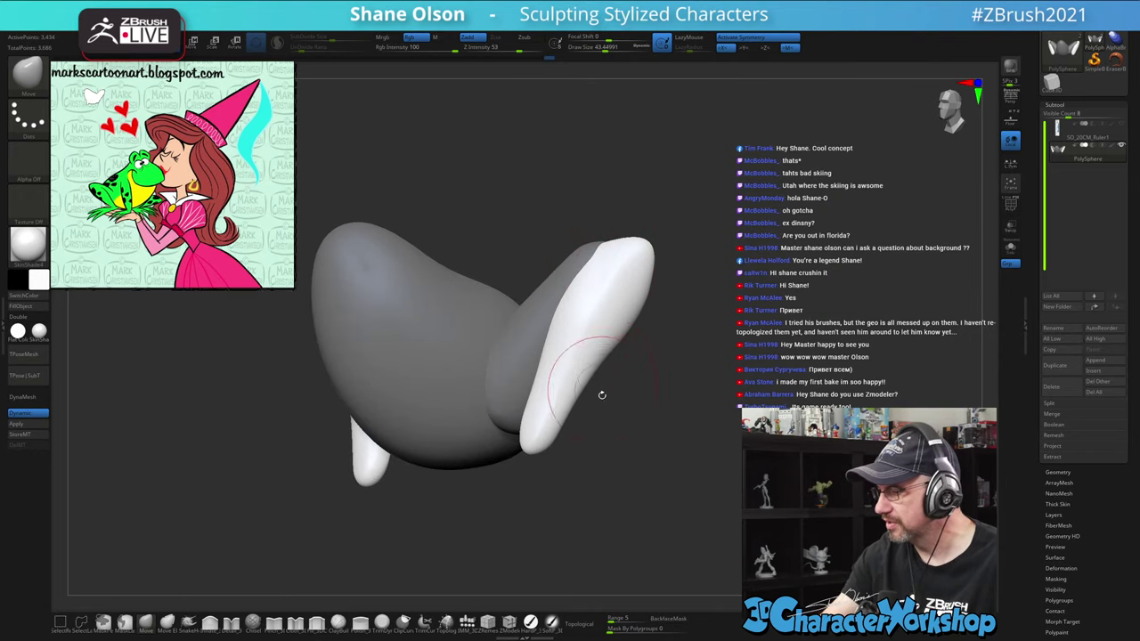
Smooth the lower legs' ankle ends in front view and reduce the draw size to about 24
mouse_move(600, 394)
right_mouse_down("shift")
mouse_move(619, 419)
mouse_move(658, 428)
right_mouse_up("shift")
mouse_move(644, 381)
right_mouse_down("ctrl")
mouse_move(666, 396)
mouse_move(614, 398)
right_mouse_up("ctrl")
left_click_drag(592, 440, 591, 465, "shift")
key("s")
right_click_drag(602, 434, 616, 453, "alt")
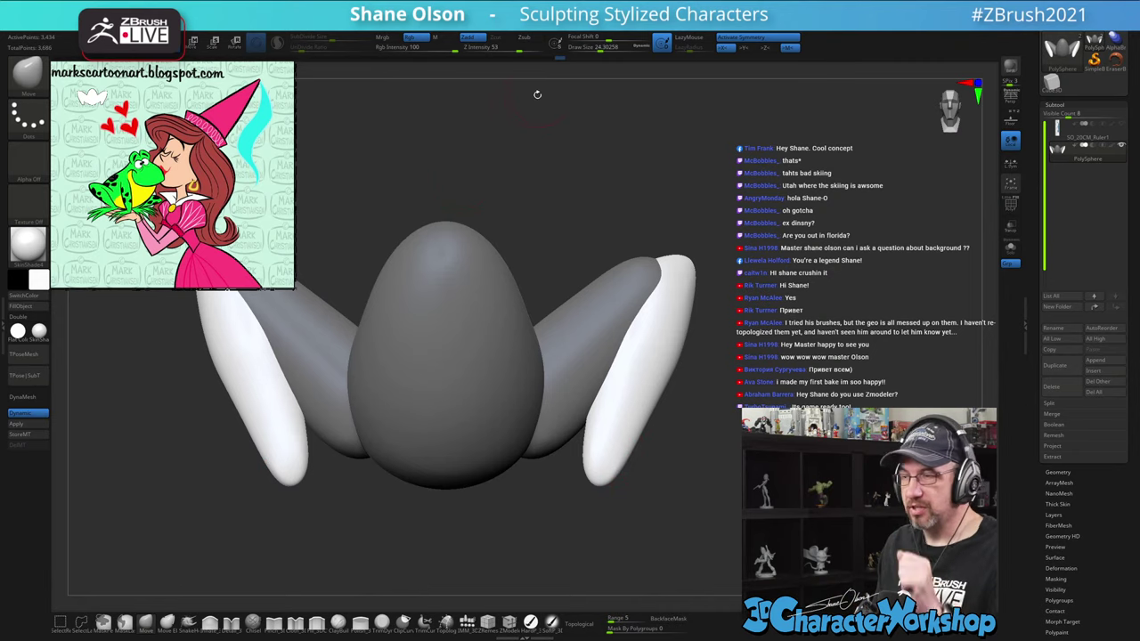
left_click_drag(537, 136, 540, 139)
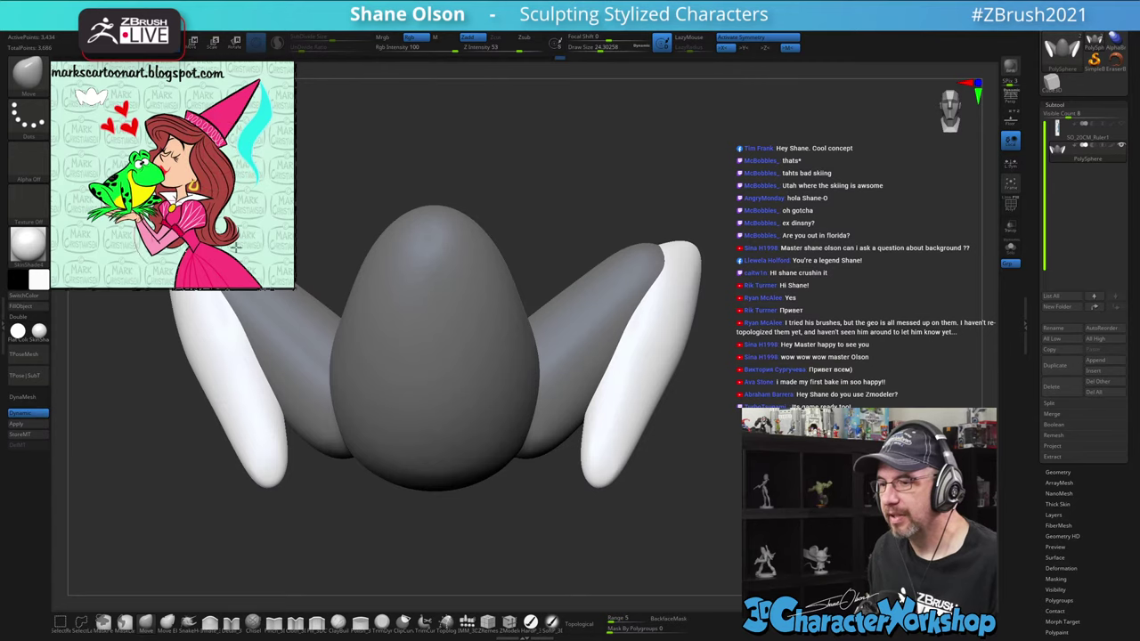
left_click_drag(775, 233, 777, 232)
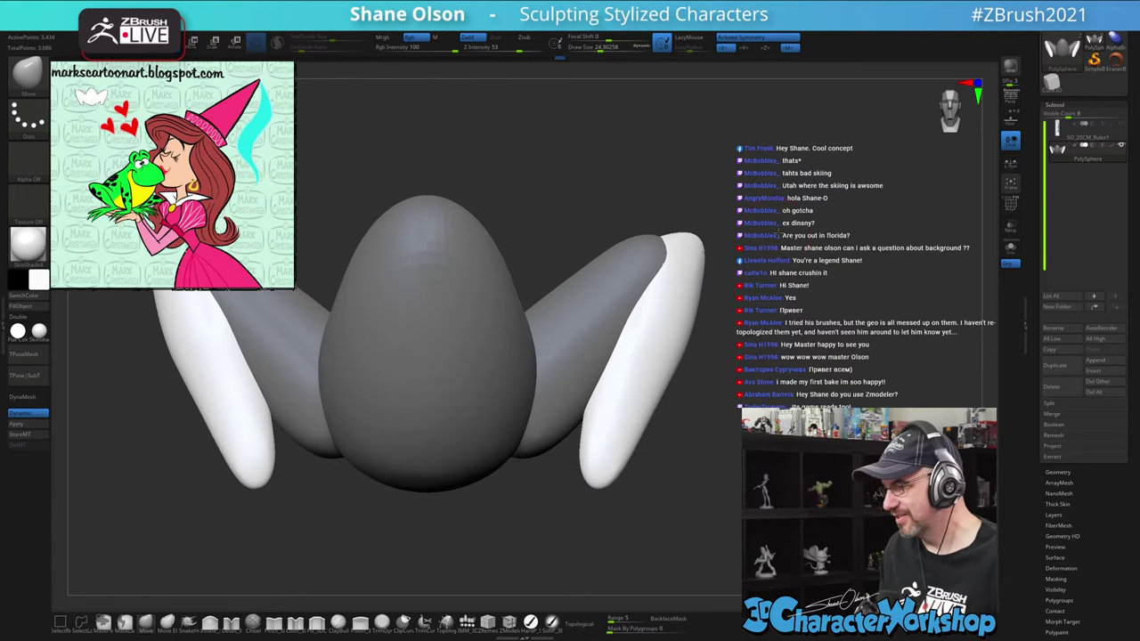
Hide the thighs, then narrow the lower legs toward the ankles with the Move brush at a draw size of about 41 and smooth them
left_click(650, 283, "ctrl+shift")
left_click(627, 284, "ctrl+shift")
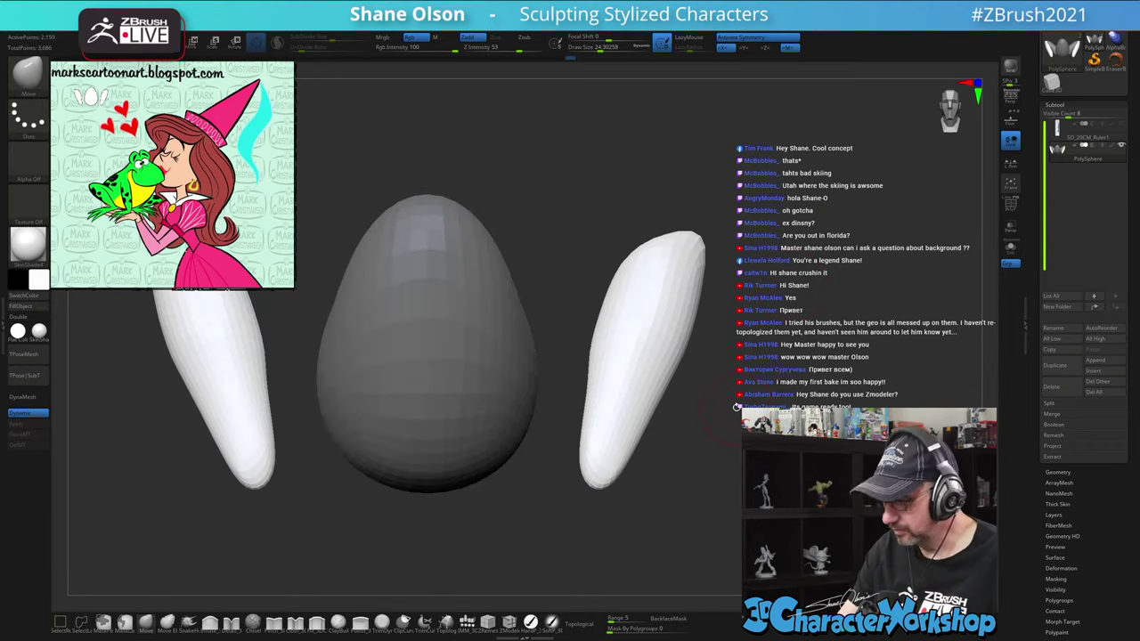
key("s")
left_click_drag(737, 407, 743, 409)
left_click_drag(609, 318, 630, 266, "shift")
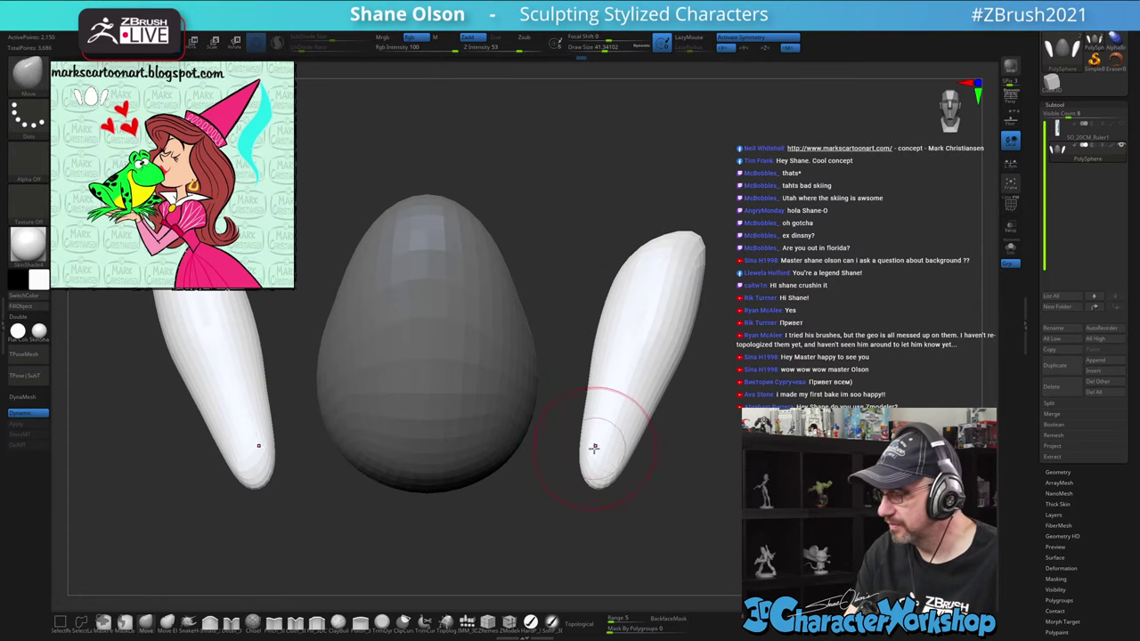
mouse_move(595, 448)
left_mouse_down()
mouse_move(585, 451)
mouse_move(601, 368)
mouse_move(598, 454)
mouse_move(596, 398)
left_mouse_up()
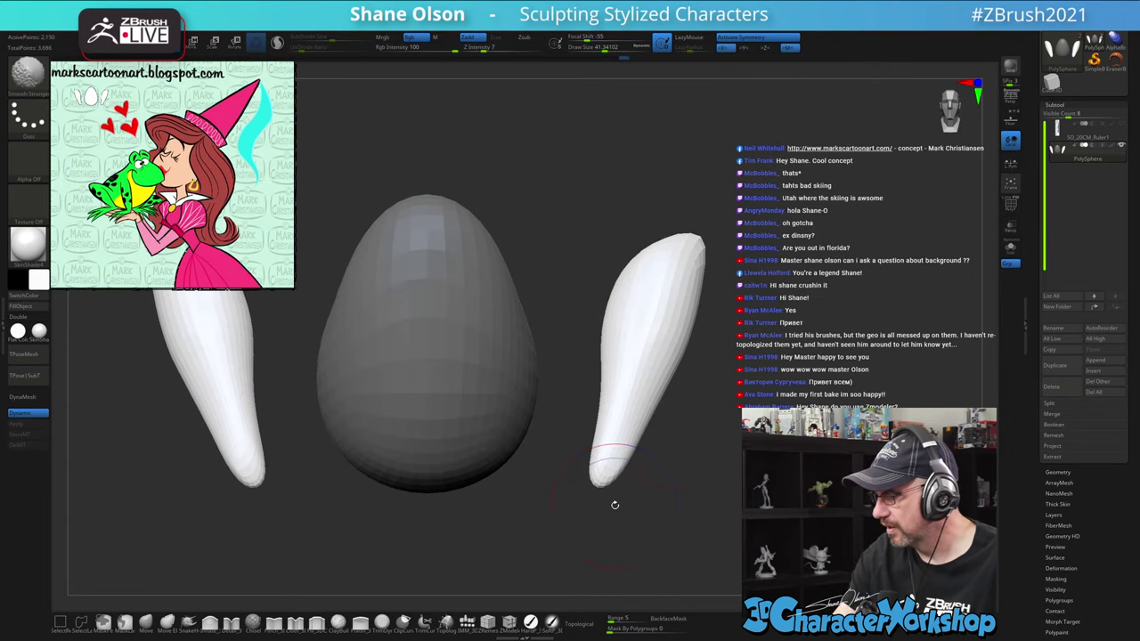
left_click_drag(632, 432, 687, 269, "shift")
left_click_drag(645, 424, 694, 264, "shift")
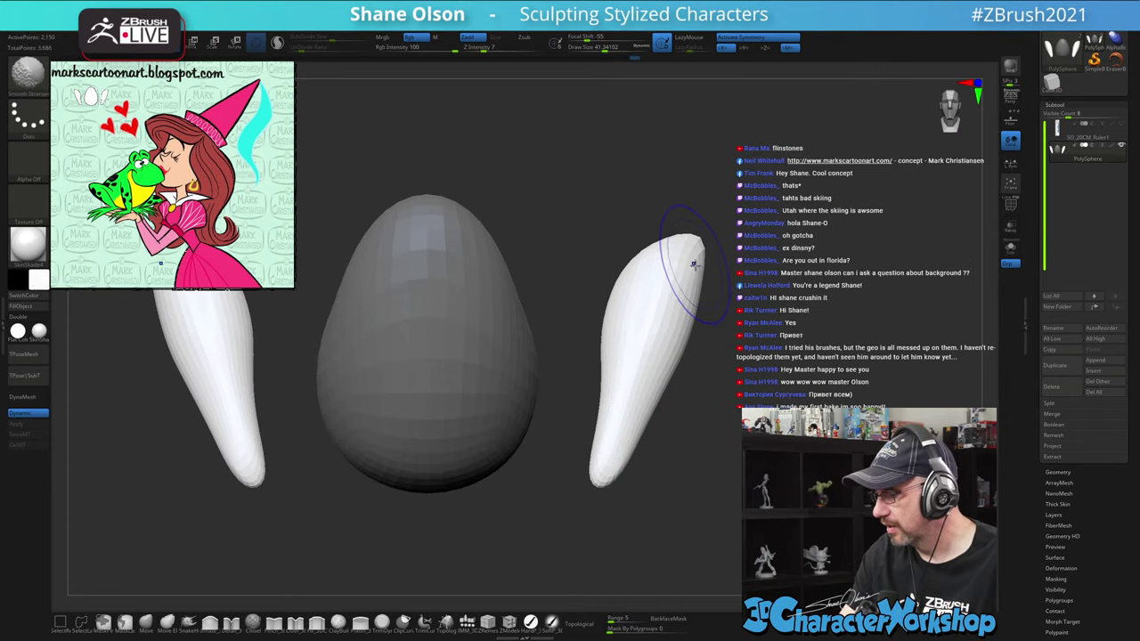
Adjust the lower legs' ankle area from the side with the Move brush at a draw size of about 53, and unhide all parts
mouse_move(862, 440)
left_mouse_down()
mouse_move(766, 447)
mouse_move(762, 432)
left_mouse_up()
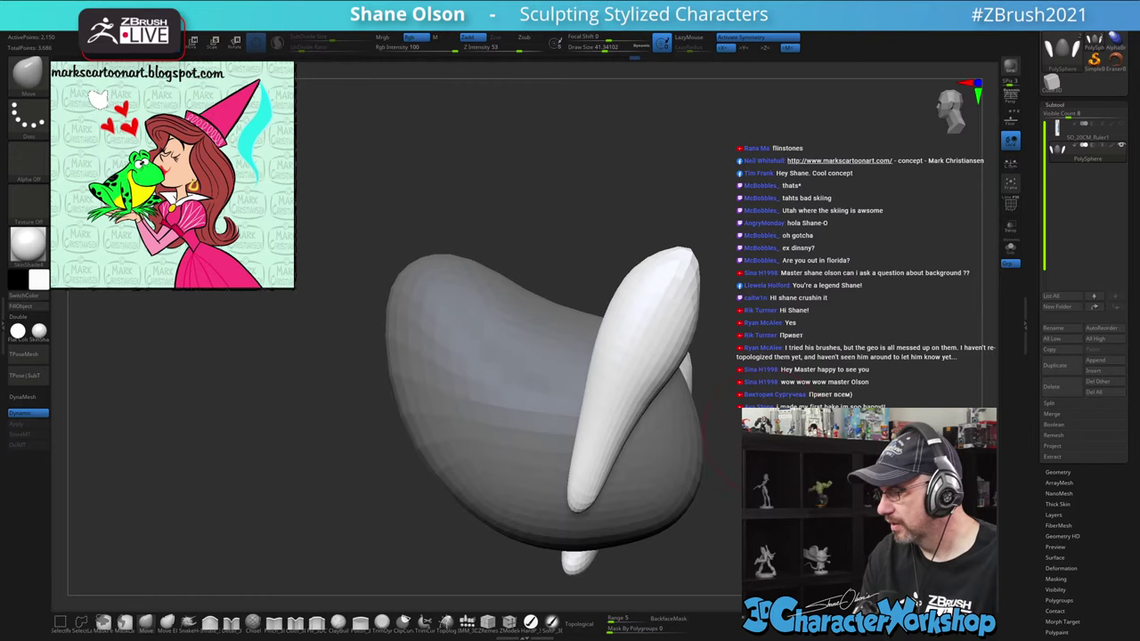
key("bracketright")
left_click_drag(632, 417, 636, 411)
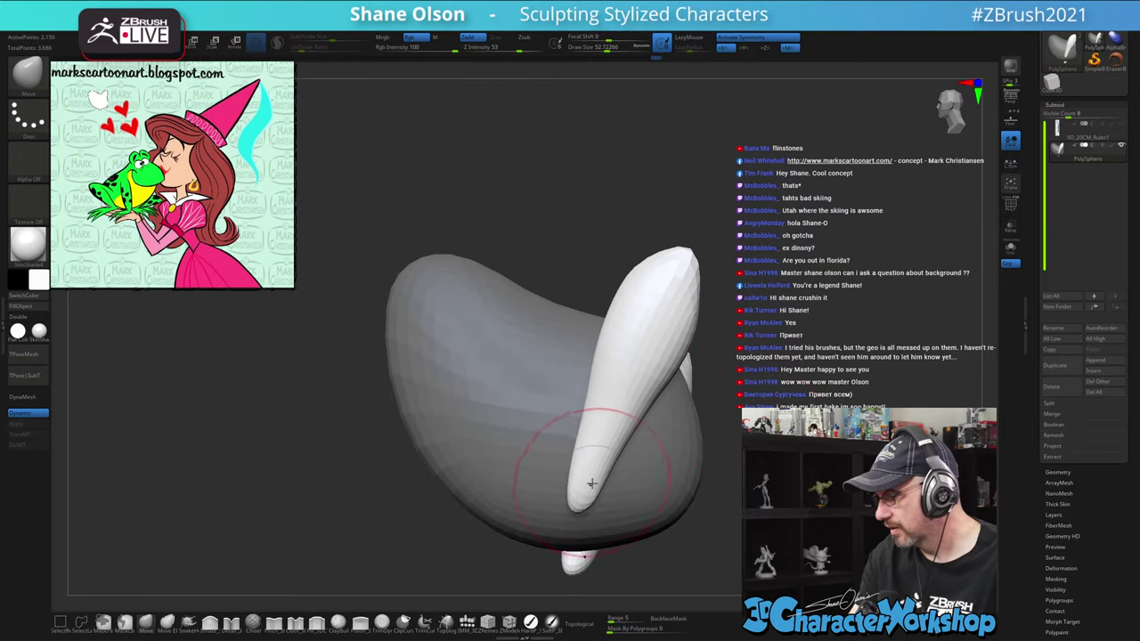
left_click_drag(592, 484, 599, 486)
left_click_drag(723, 477, 815, 458)
left_click(733, 367, "ctrl+shift")
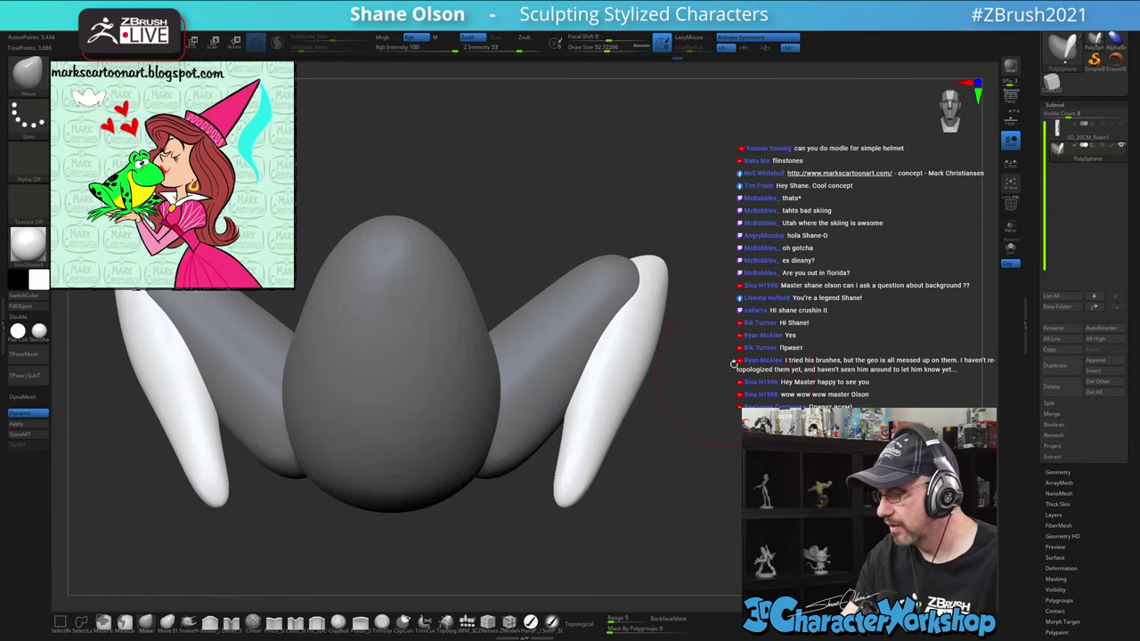
Isolate the thighs and pull their knee ends outward into a narrower taper with the Move brush
left_click_drag(733, 363, 731, 323, "alt")
right_click(731, 361)
mouse_move(733, 371)
left_mouse_down("alt")
mouse_move(736, 359)
mouse_move(728, 373)
left_mouse_up("alt")
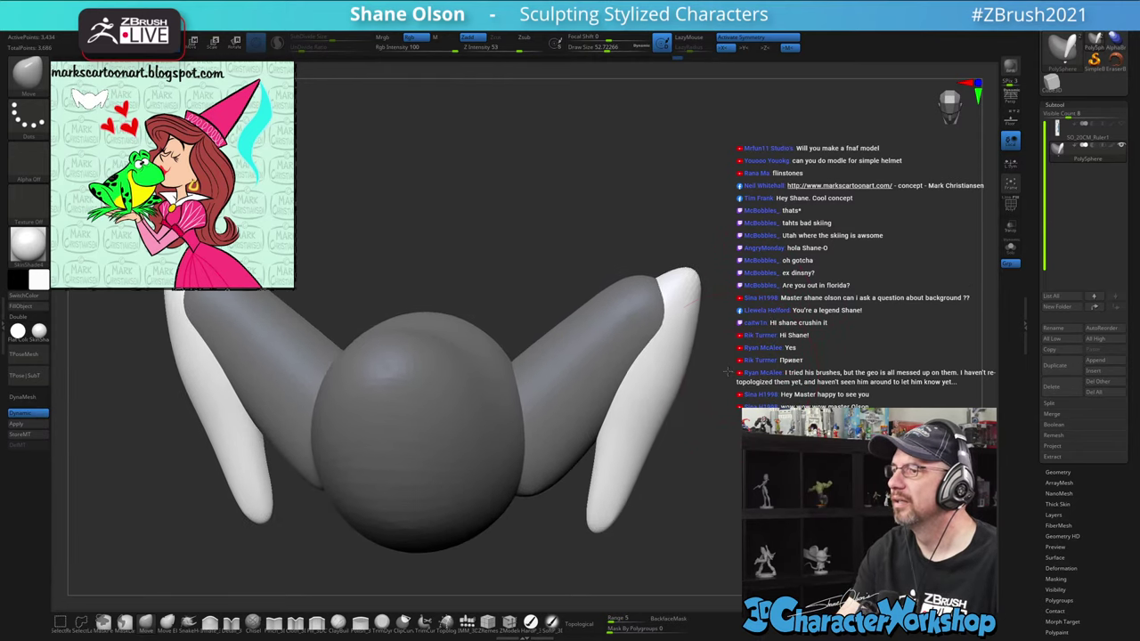
left_click(615, 316, "ctrl+shift")
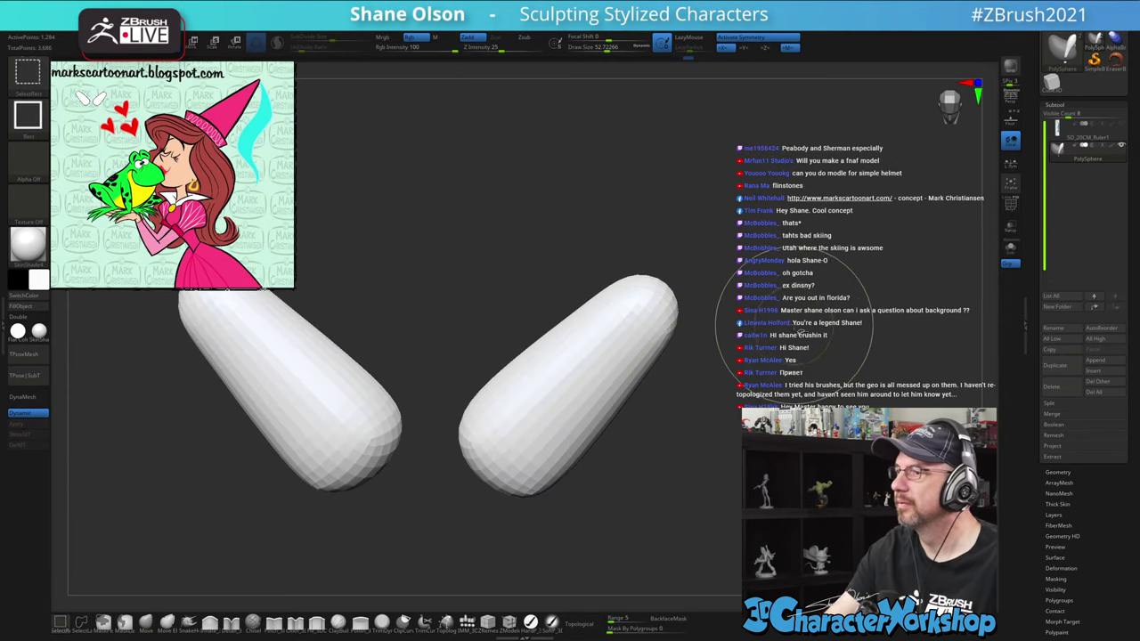
left_click_drag(677, 280, 690, 274)
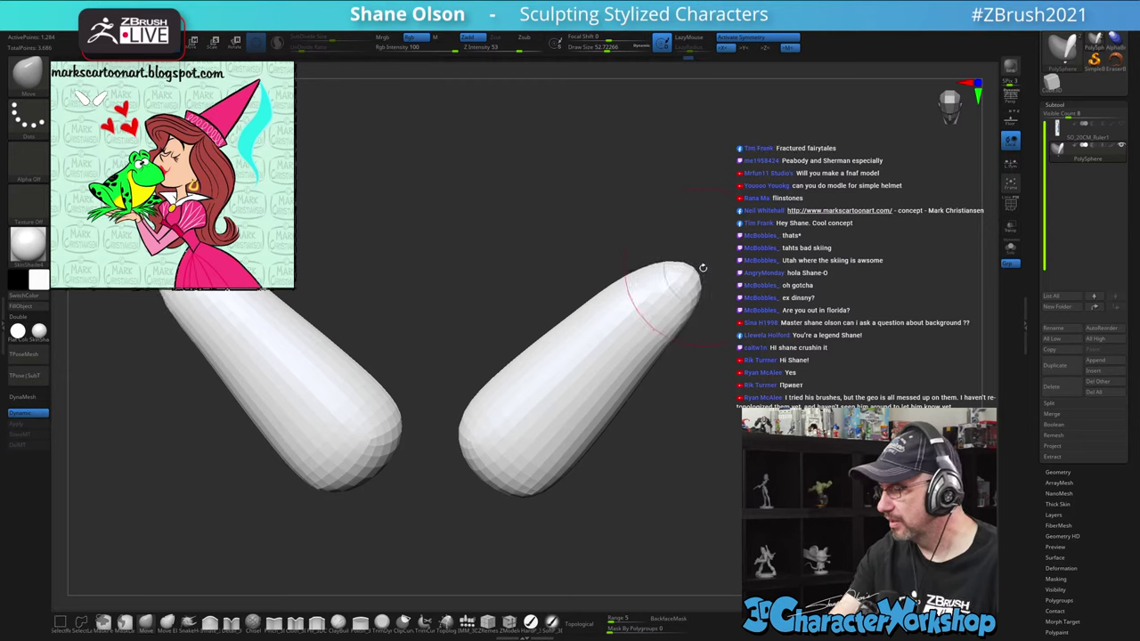
left_click_drag(683, 334, 678, 404)
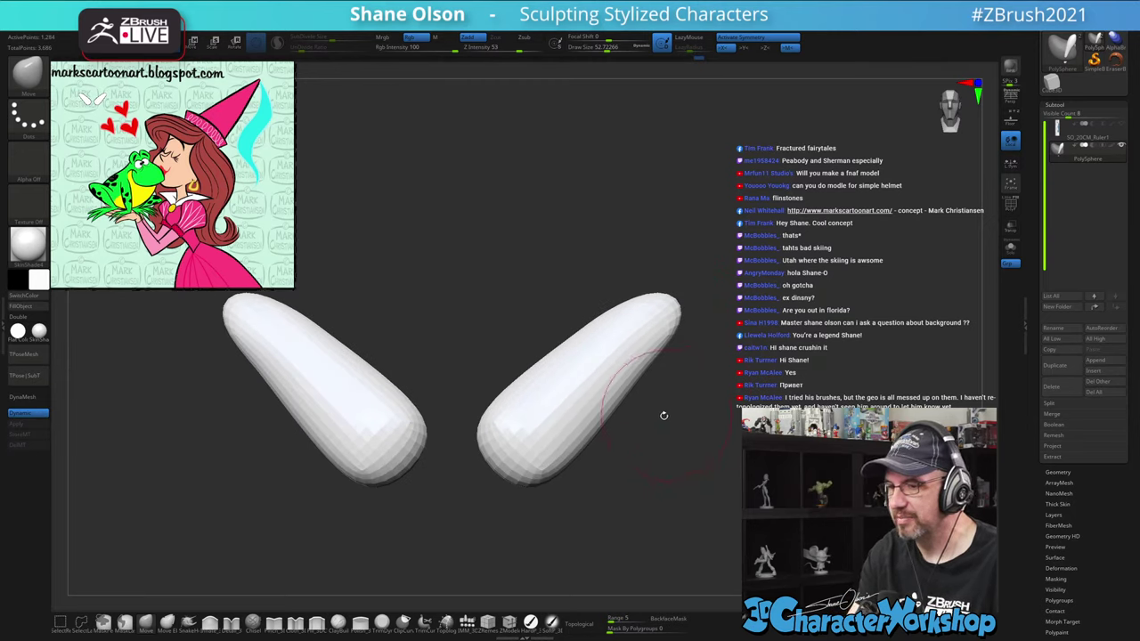
Curve and lengthen the thighs toward the knees with the Move brush at a draw size of about 63, and show all parts again
mouse_move(497, 460)
left_mouse_down()
mouse_move(567, 466)
mouse_move(592, 433)
left_mouse_up()
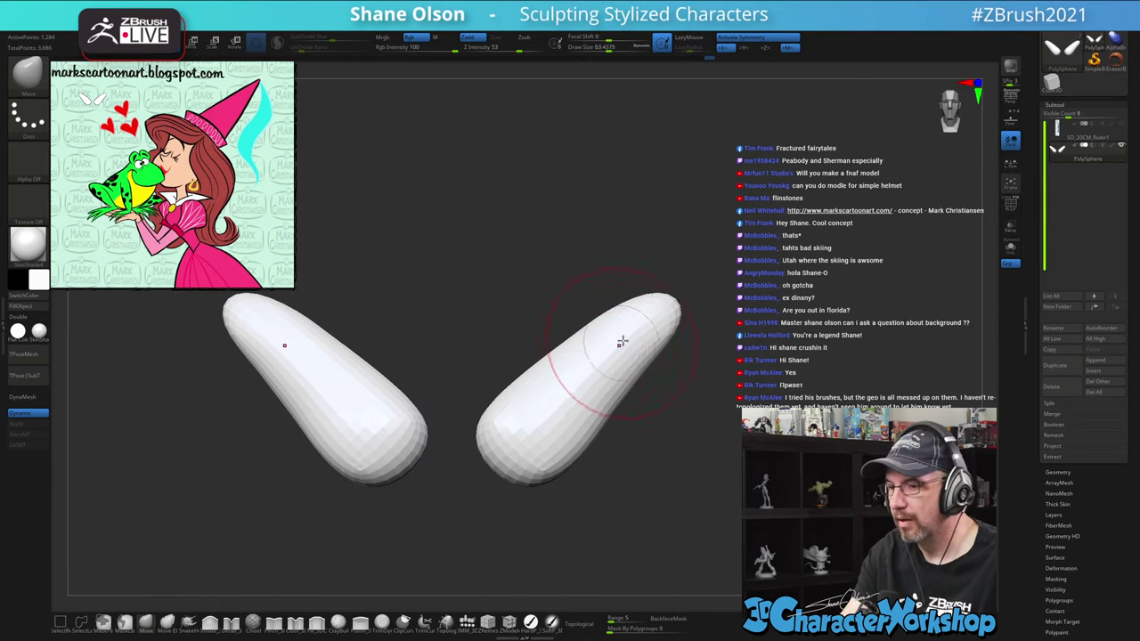
left_click_drag(662, 300, 680, 290)
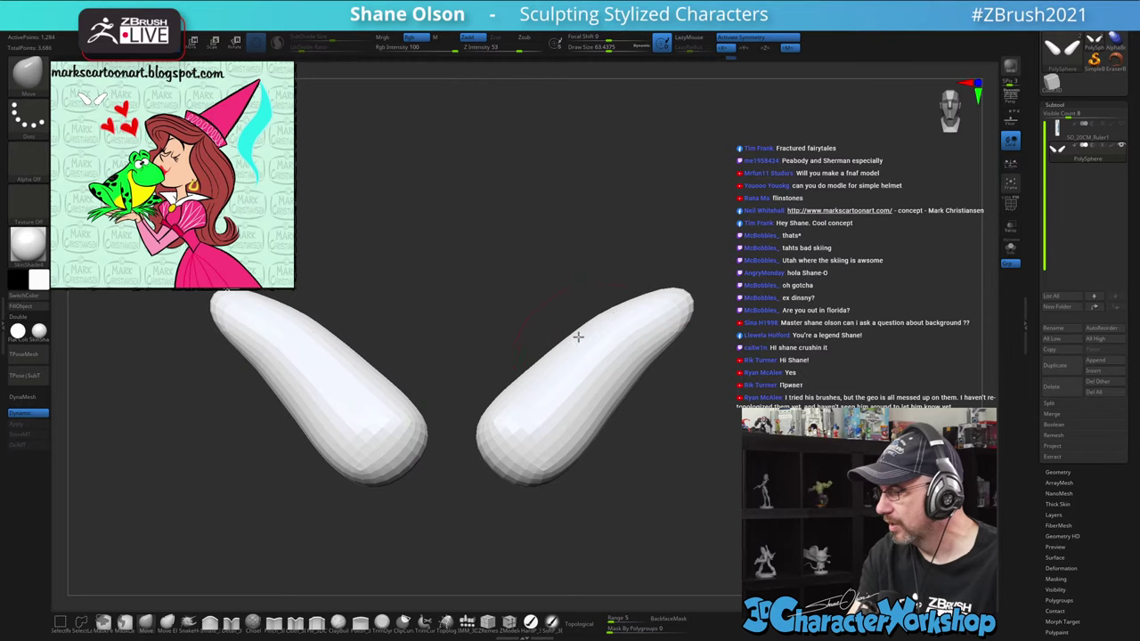
key("shift")
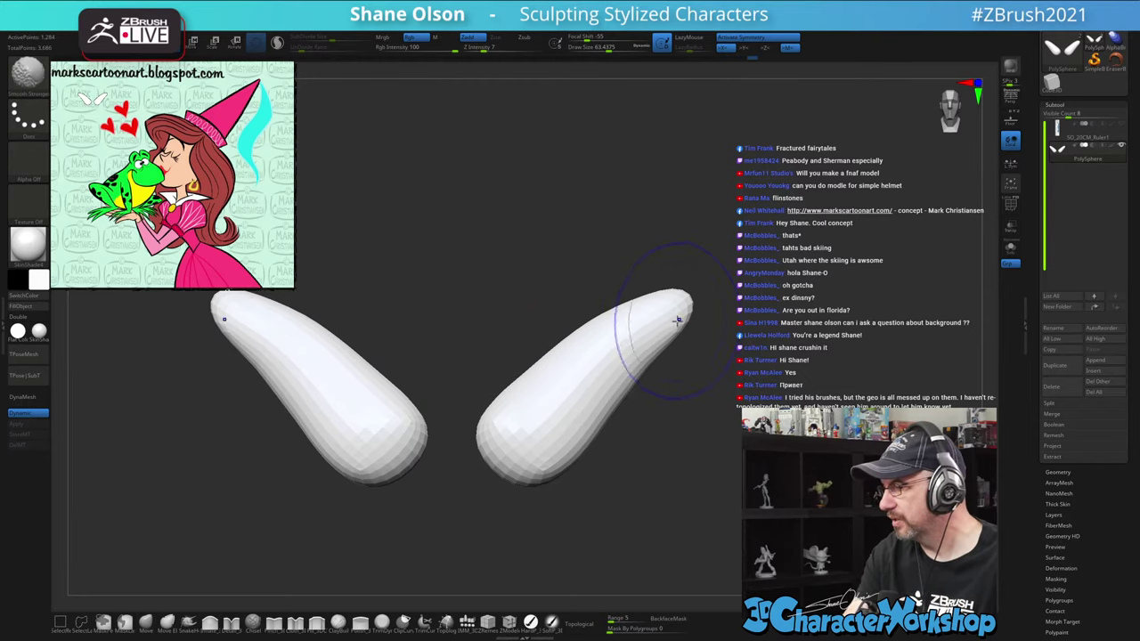
left_click_drag(668, 453, 704, 437)
left_click(768, 367, "ctrl+shift")
left_click(693, 429, "ctrl+shift")
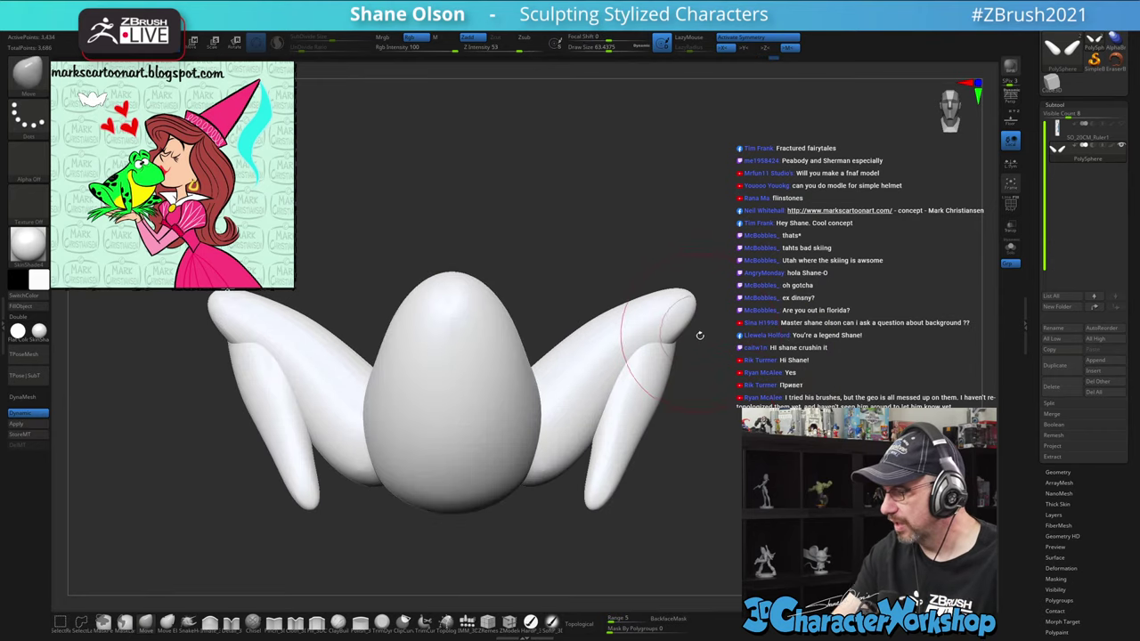
Mask everything except the thighs and rotate them about the hips in front and top views so the knees sit behind the lower legs
key("s")
left_click_drag(700, 336, 707, 337)
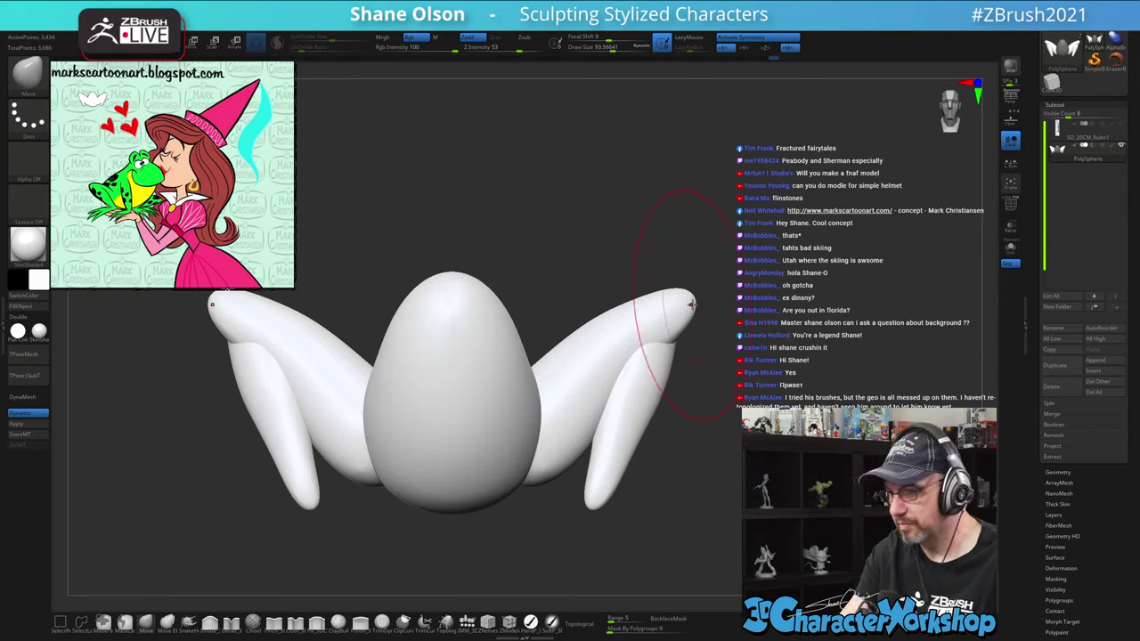
key("w")
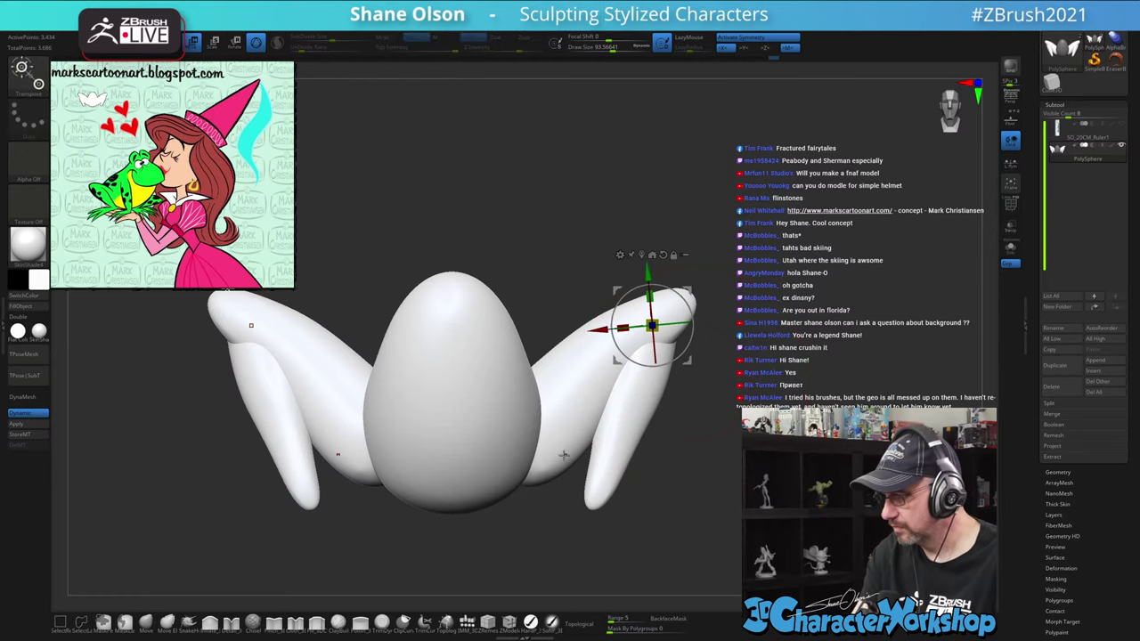
left_click_drag(556, 461, 510, 441, "alt")
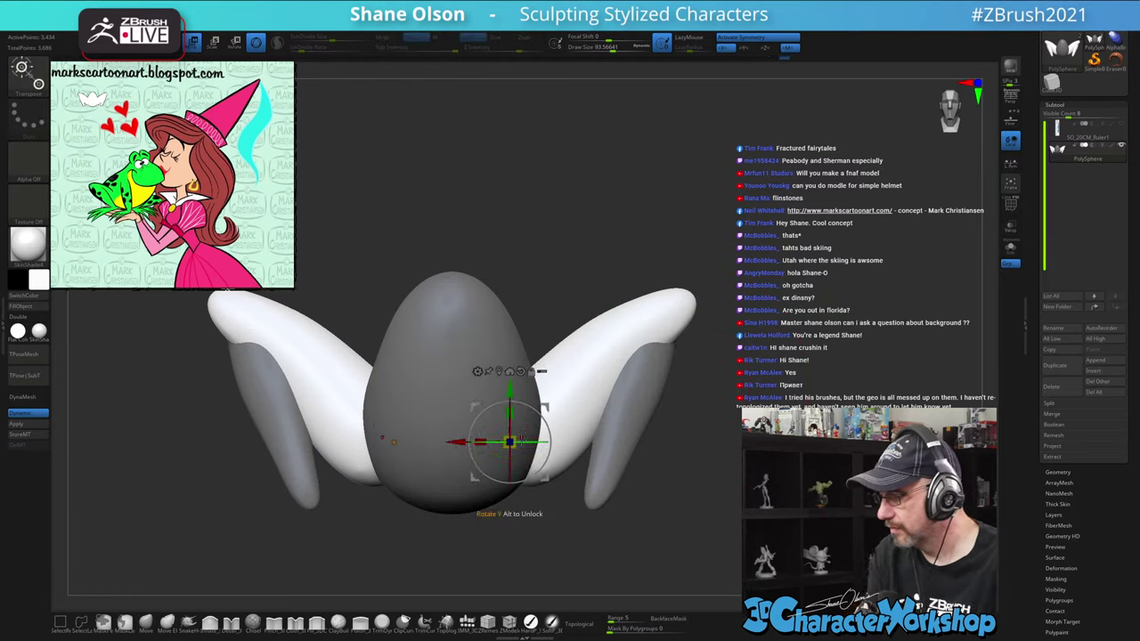
left_click_drag(509, 442, 497, 459)
left_click_drag(686, 471, 640, 385)
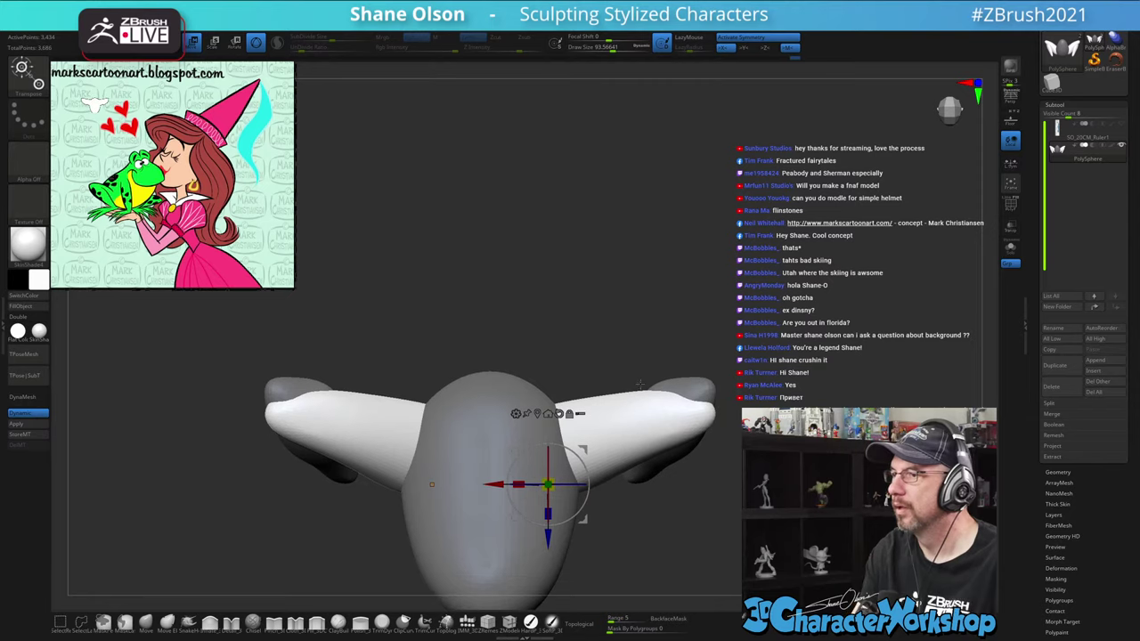
left_click_drag(587, 474, 607, 456)
left_click_drag(734, 516, 763, 432, "shift")
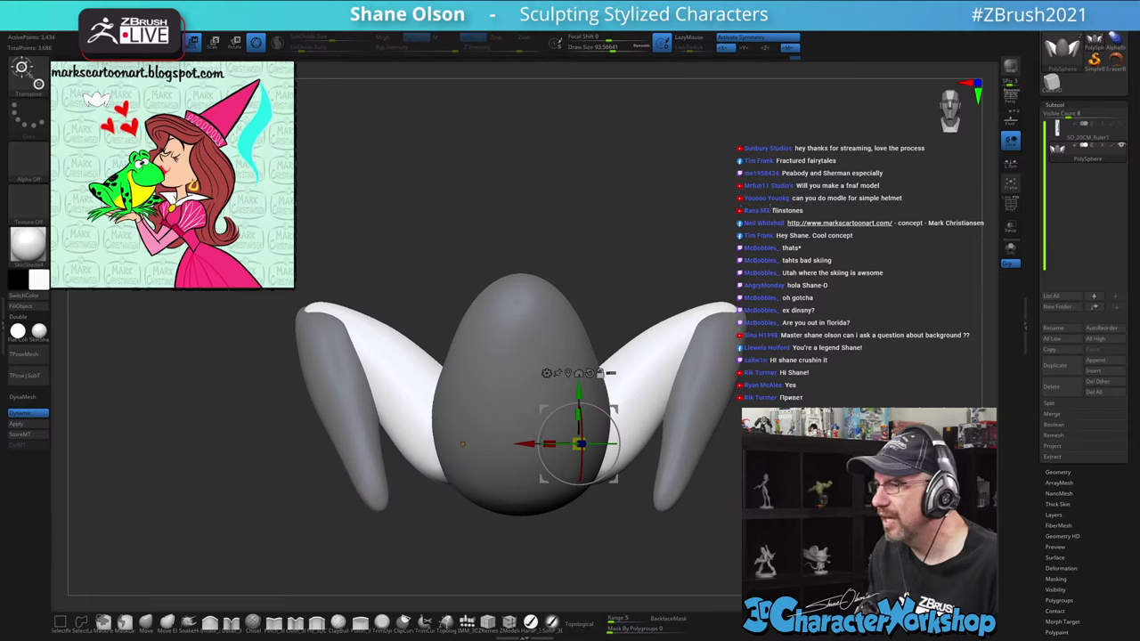
left_click_drag(680, 220, 696, 219)
key("q")
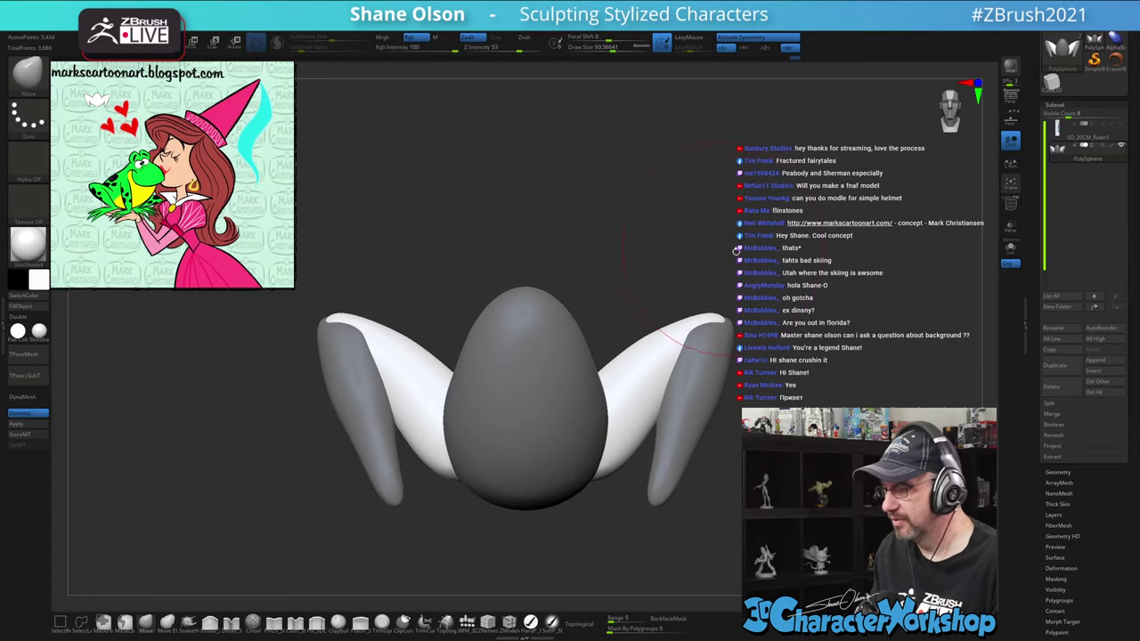
Mask everything except the lower legs and refine their inner contour below the knees with the Move brush, reducing the draw size to about 43
left_click_drag(769, 287, 766, 349)
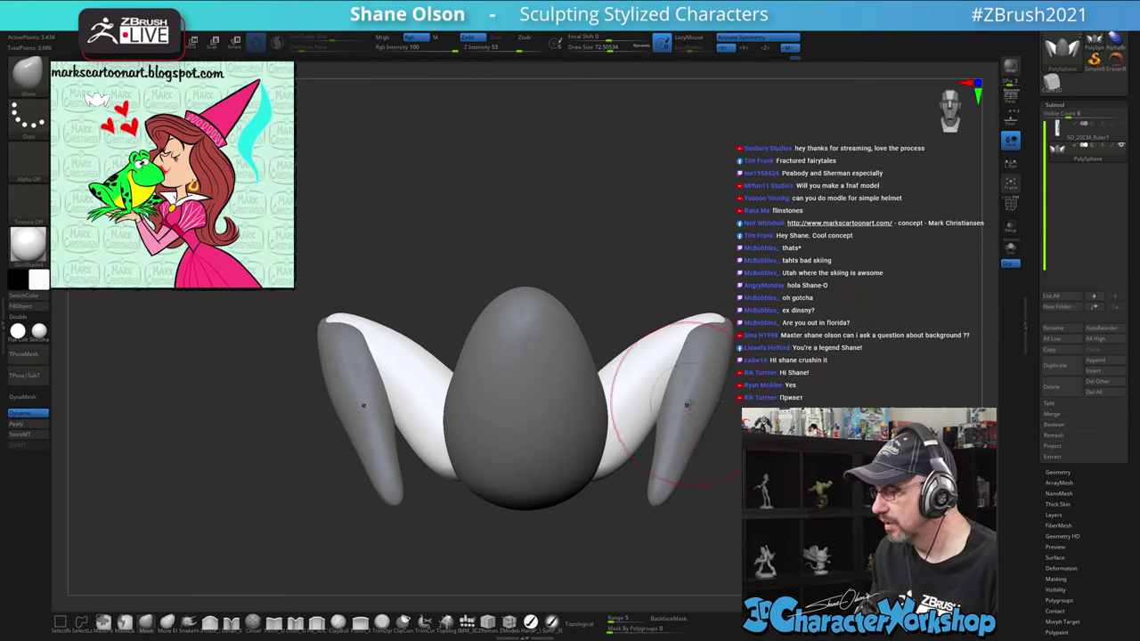
left_click(686, 405, "alt")
key("w")
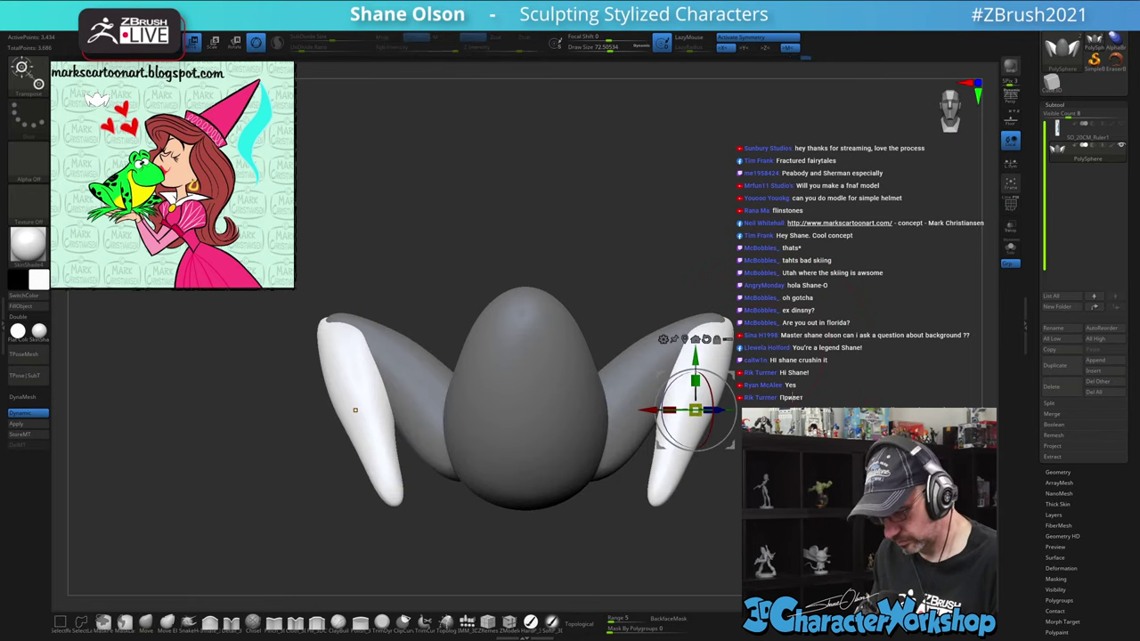
key("q")
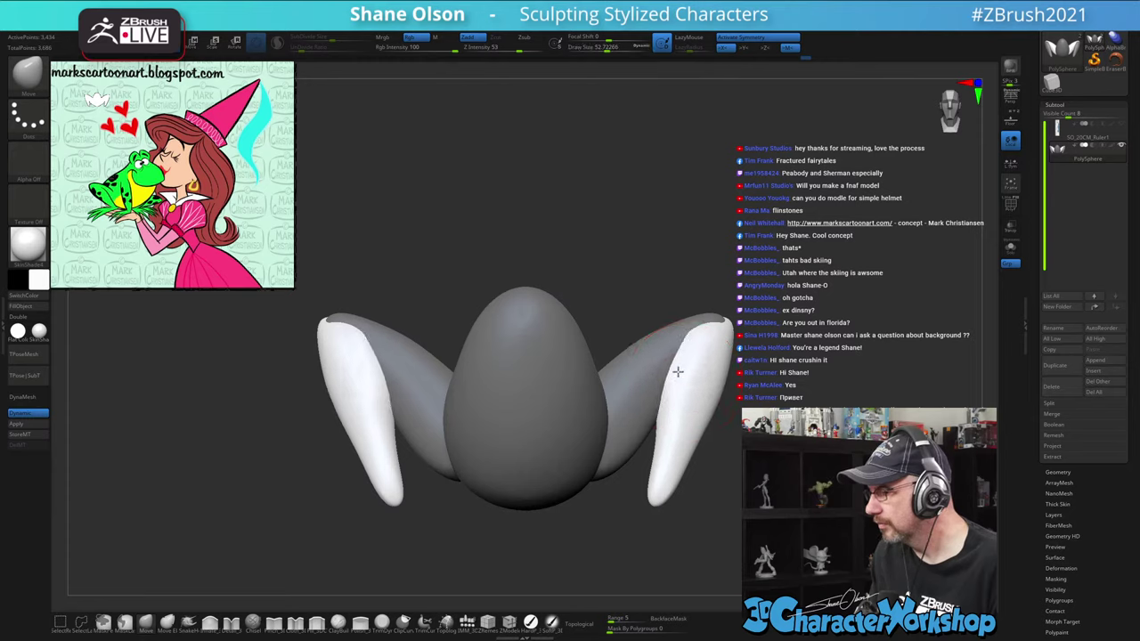
left_click_drag(684, 383, 679, 380)
key("s")
left_click_drag(697, 334, 693, 334)
left_click_drag(693, 331, 697, 334)
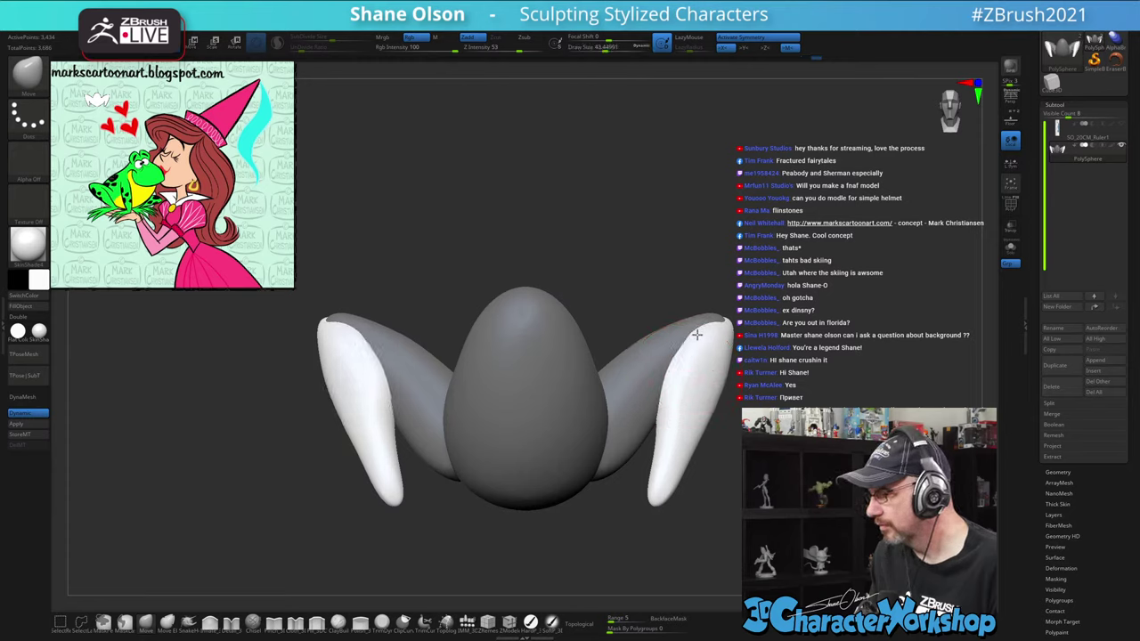
Insert mirrored Appendage meshes from the IMM brush on the body's sides as front legs and position them with the gizmo
left_click_drag(774, 337, 779, 340, "alt")
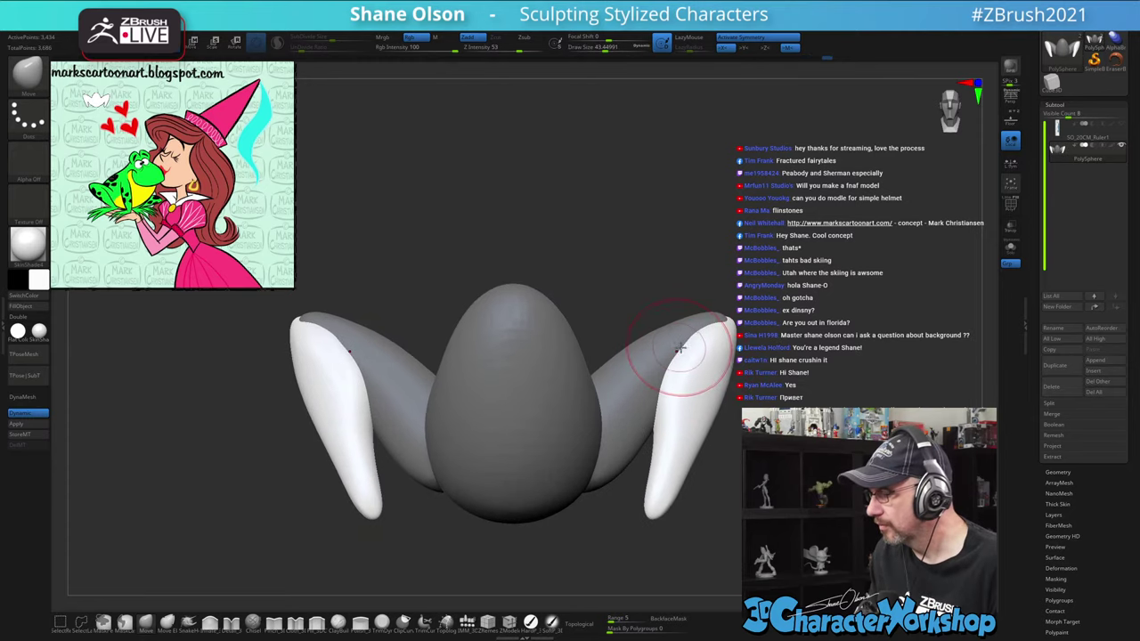
mouse_move(719, 451)
left_mouse_down("alt")
mouse_move(704, 429)
mouse_move(570, 450)
left_mouse_up("alt")
mouse_move(570, 450)
left_mouse_down("alt")
mouse_move(670, 461)
mouse_move(816, 423)
mouse_move(798, 397)
mouse_move(742, 385)
mouse_move(742, 357)
mouse_move(744, 416)
mouse_move(762, 426)
left_mouse_up("alt")
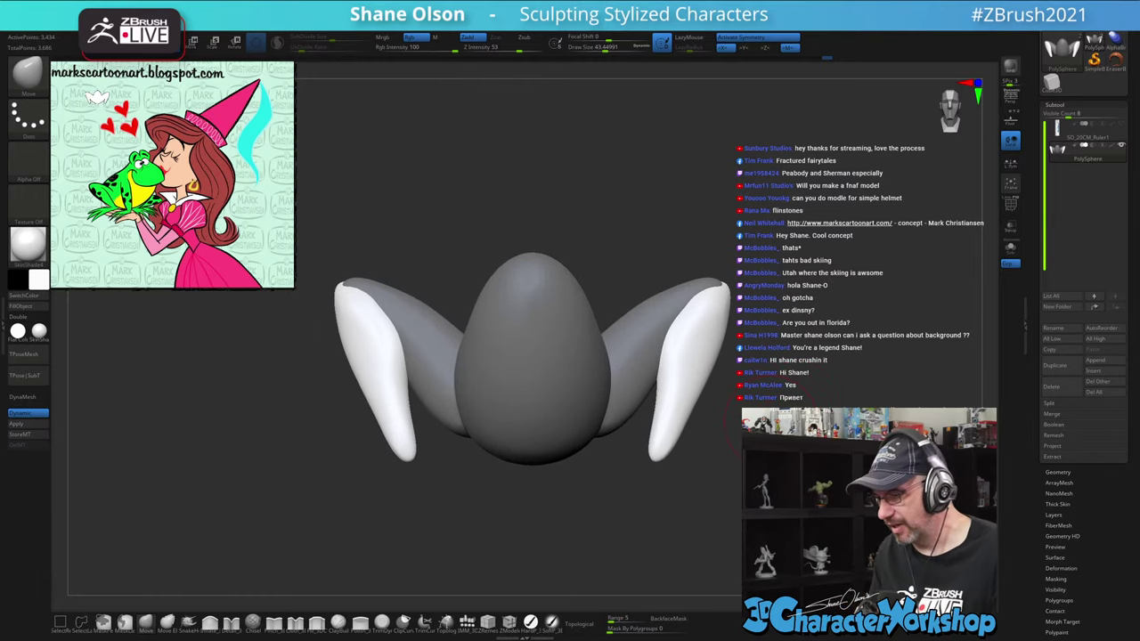
mouse_move(637, 498)
left_mouse_down()
mouse_move(593, 496)
mouse_move(562, 459)
mouse_move(481, 498)
mouse_move(419, 553)
left_mouse_up()
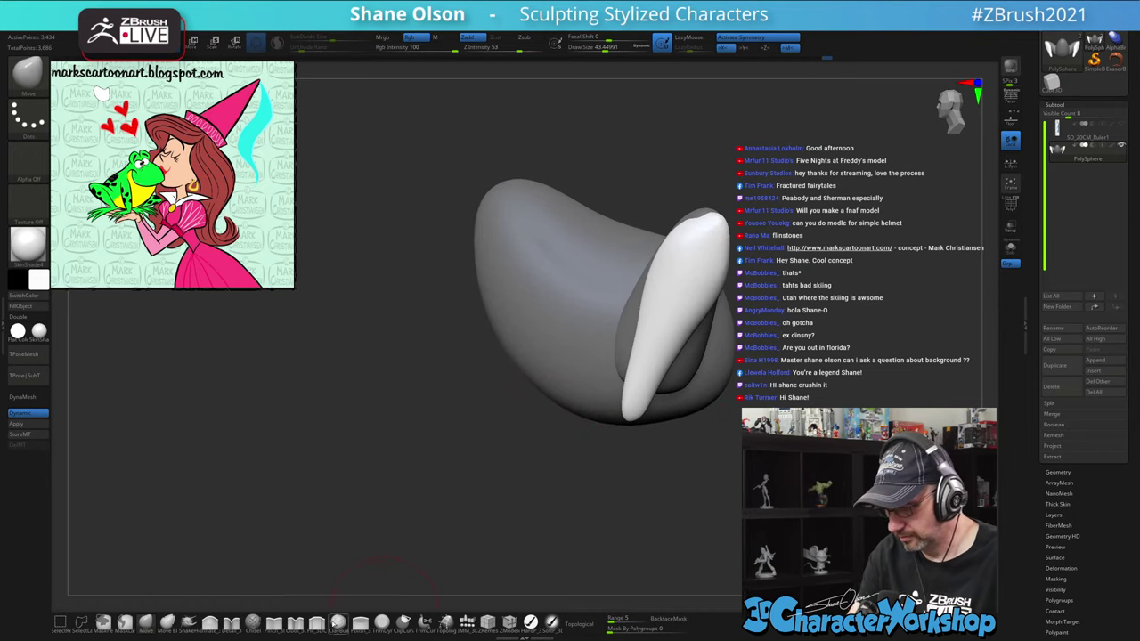
left_click(467, 623)
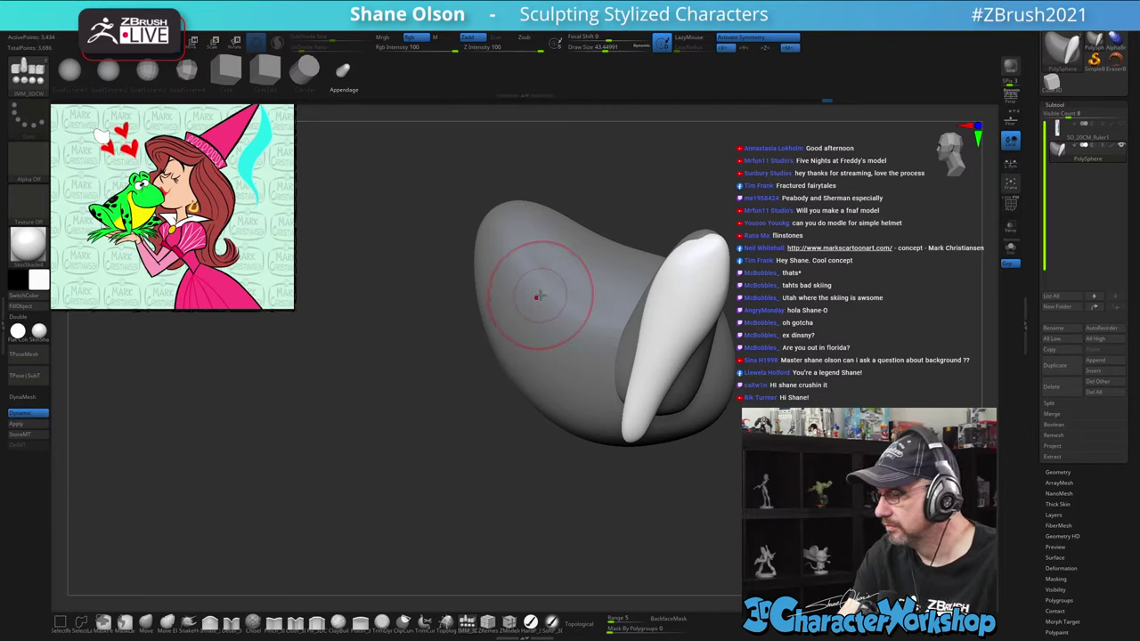
left_click_drag(539, 296, 534, 332)
left_click_drag(437, 491, 701, 487)
key("w")
left_click_drag(666, 283, 633, 349)
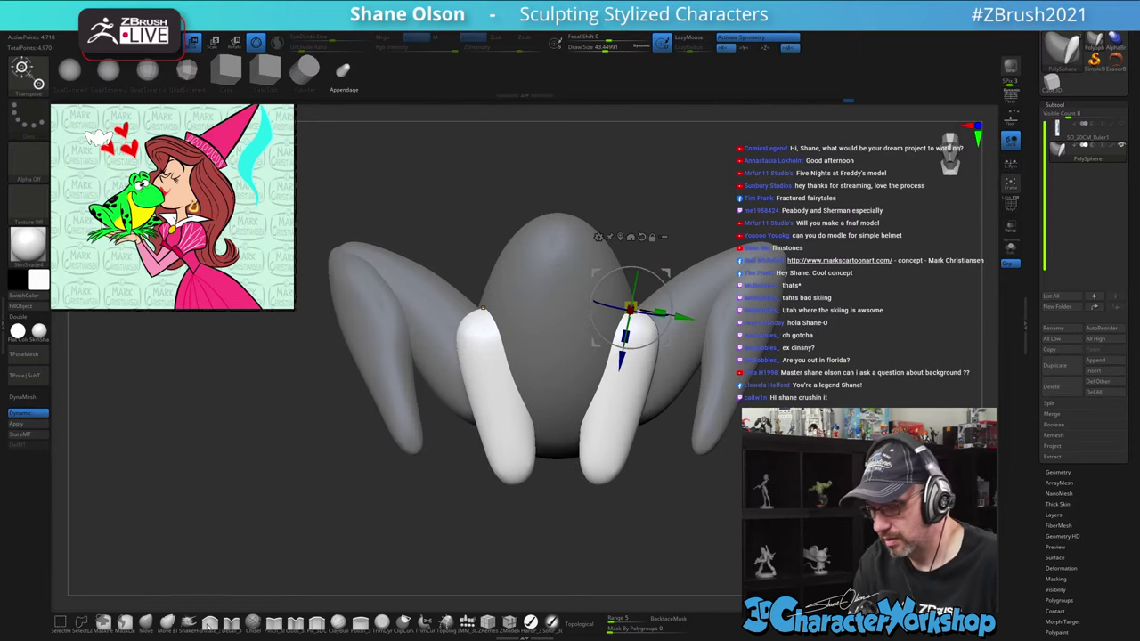
Pull the front legs' upper ends upward into tapered shoulder tips with the SnakeHook brush, enlarging the draw size to about 61
left_click(189, 624)
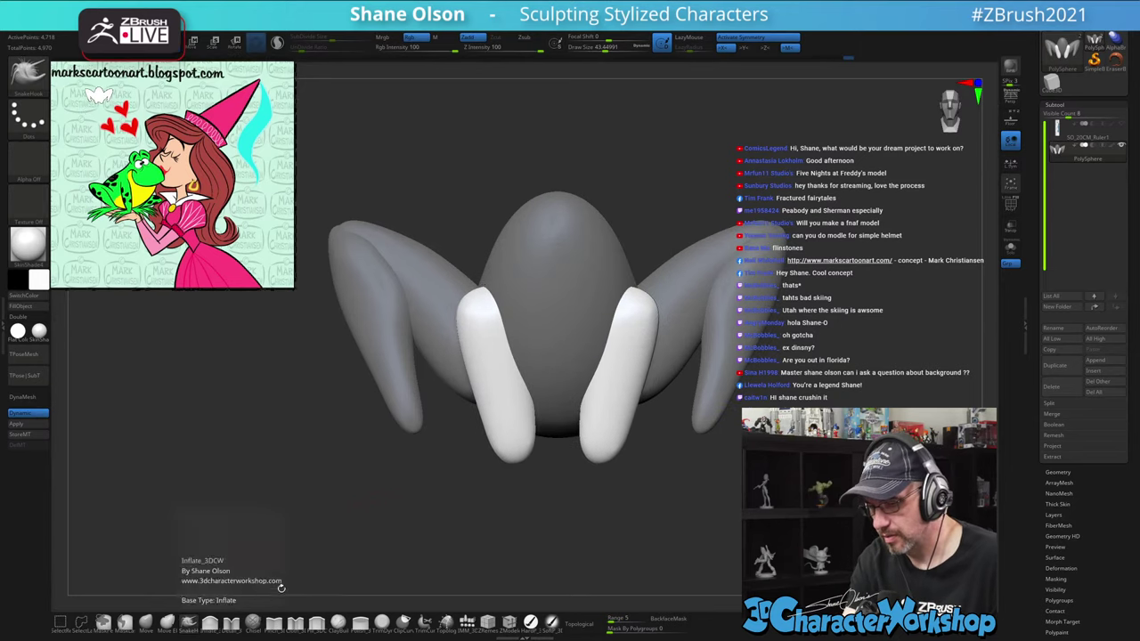
left_click(421, 40)
left_click_drag(503, 191, 522, 233, "alt")
left_click_drag(539, 173, 513, 220, "alt")
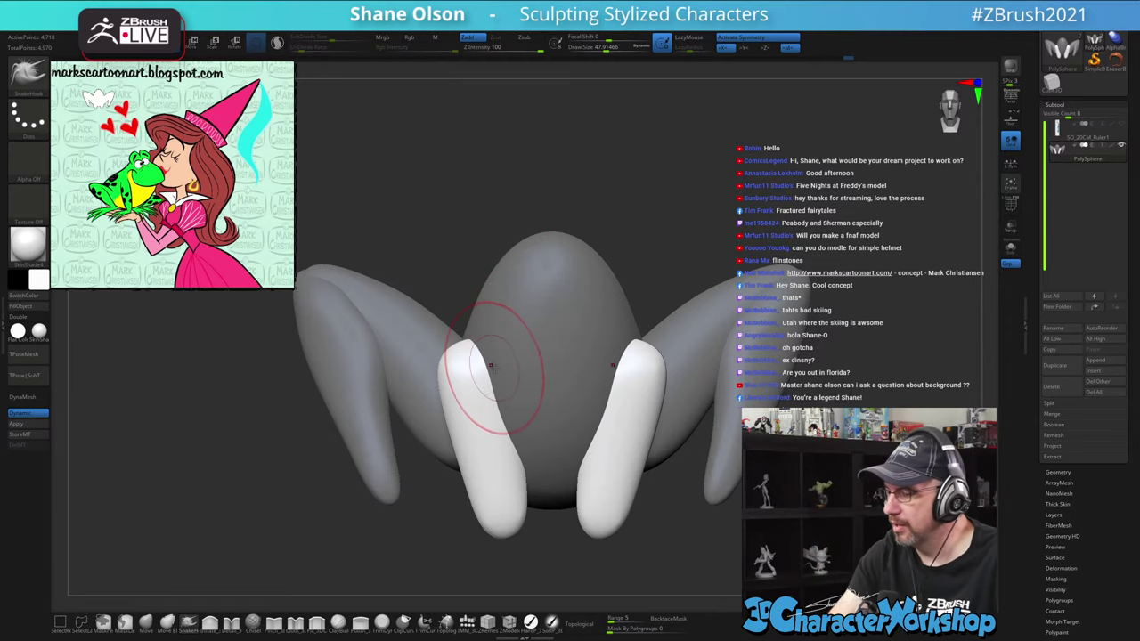
key("s")
left_click_drag(501, 355, 471, 324)
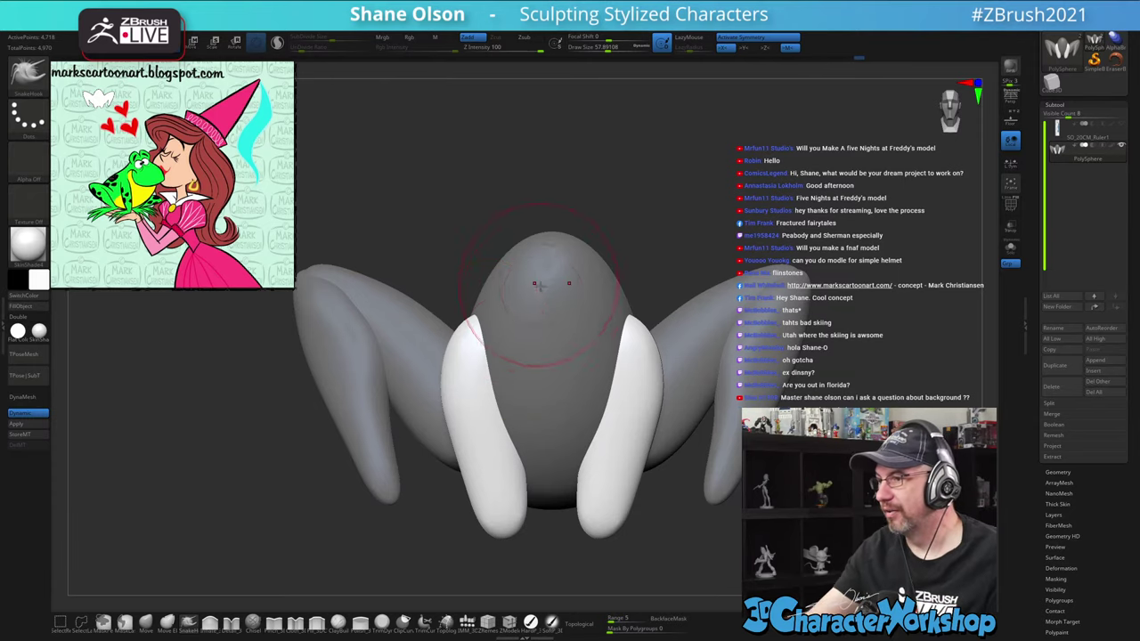
mouse_move(545, 310)
right_mouse_down("alt")
mouse_move(536, 280)
mouse_move(485, 295)
right_mouse_up("alt")
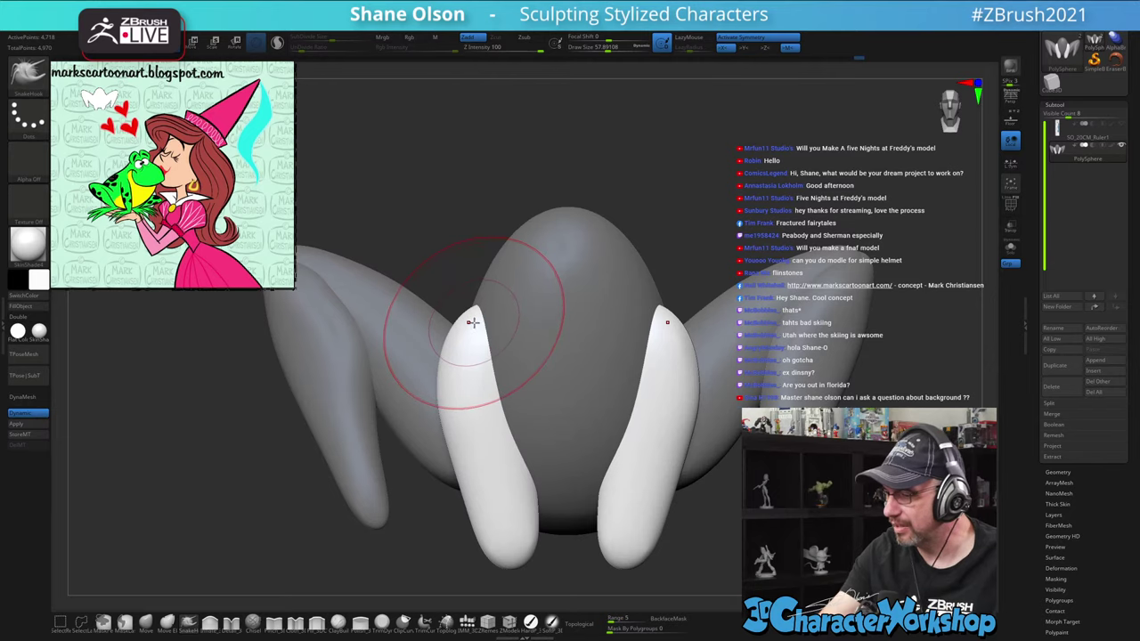
key("s")
left_click_drag(475, 326, 472, 311)
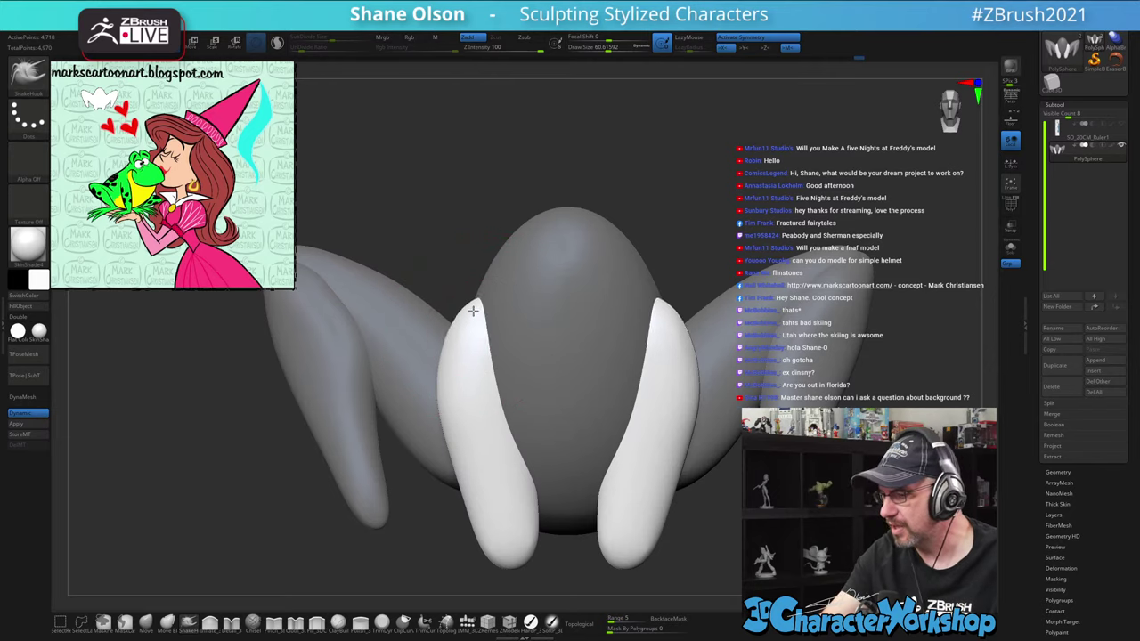
Slim and smooth the front legs from the shoulders down to the lower ends, working in front and side views
left_click_drag(464, 370, 463, 329, "shift")
left_click_drag(532, 496, 523, 526)
mouse_move(554, 490)
right_mouse_down("ctrl")
mouse_move(511, 556)
mouse_move(522, 471)
right_mouse_up("ctrl")
key("s")
mouse_move(497, 459)
left_mouse_down("shift")
mouse_move(476, 406)
mouse_move(497, 464)
left_mouse_up("shift")
right_click_drag(511, 401, 507, 389, "ctrl")
mouse_move(498, 424)
left_mouse_down("shift")
mouse_move(487, 440)
mouse_move(473, 417)
mouse_move(485, 443)
left_mouse_up("shift")
right_click_drag(473, 419, 557, 399)
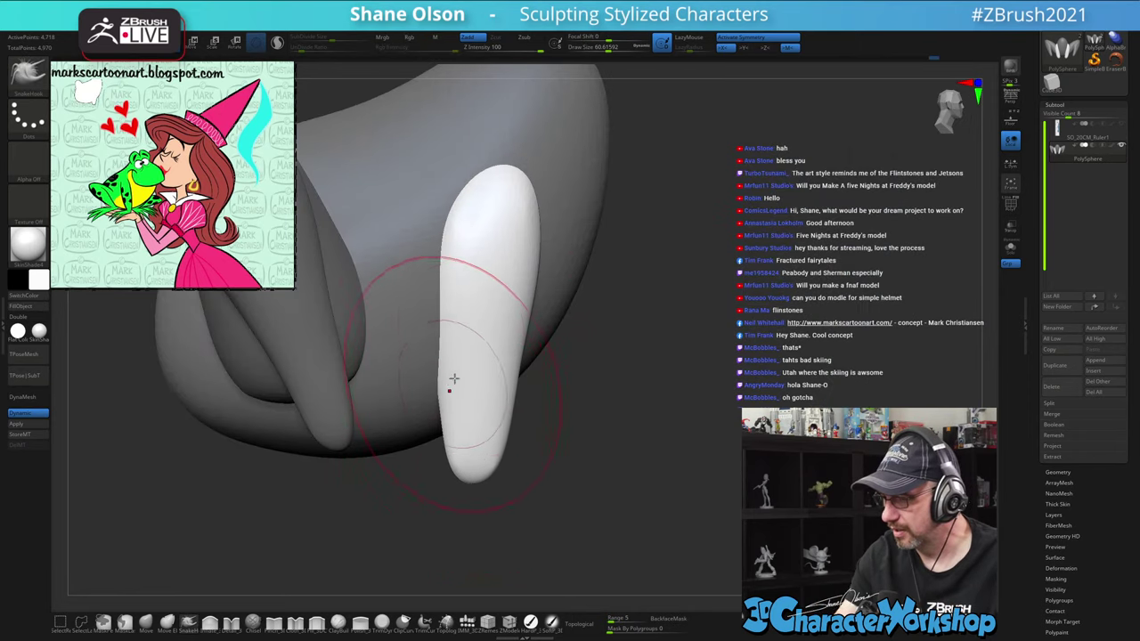
left_click_drag(466, 356, 466, 443, "shift")
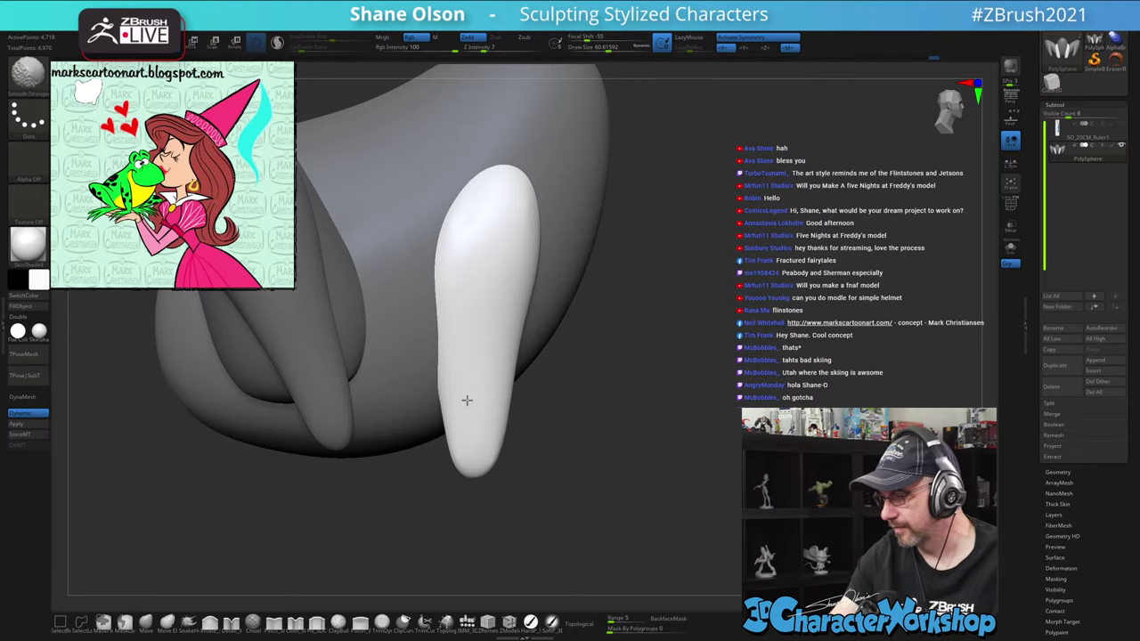
Refine the front legs' side profile at a draw size of about 55 and bow their front contour at about 69 with SnakeHook
mouse_move(573, 395)
left_mouse_down()
mouse_move(561, 397)
mouse_move(562, 376)
left_mouse_up()
key("s")
left_click_drag(507, 354, 524, 340)
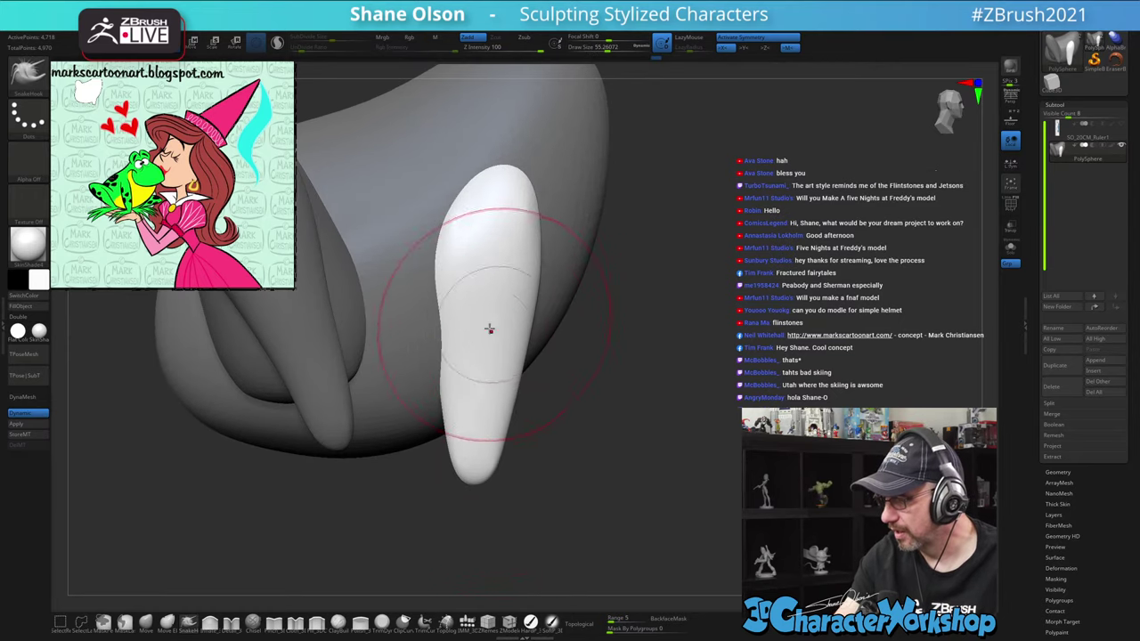
left_click_drag(634, 387, 570, 379, "shift")
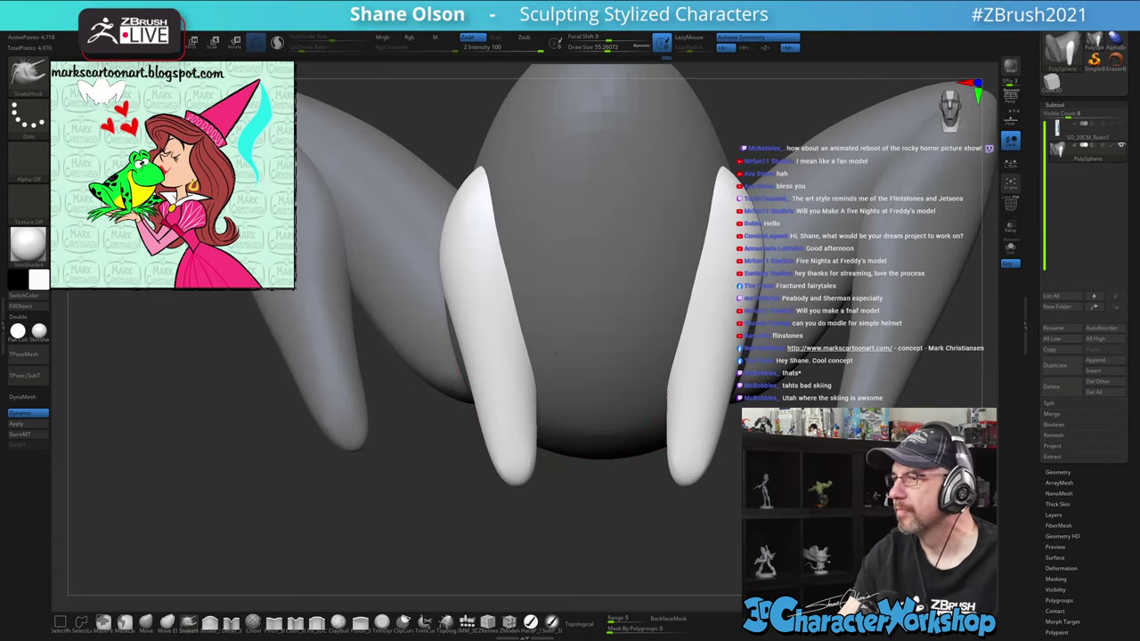
mouse_move(564, 356)
right_mouse_down("ctrl")
mouse_move(544, 325)
mouse_move(542, 358)
right_mouse_up("ctrl")
key("s")
mouse_move(506, 356)
left_mouse_down()
mouse_move(478, 377)
mouse_move(478, 395)
mouse_move(508, 397)
left_mouse_up()
right_click_drag(519, 300, 519, 317)
left_click_drag(519, 317, 477, 245)
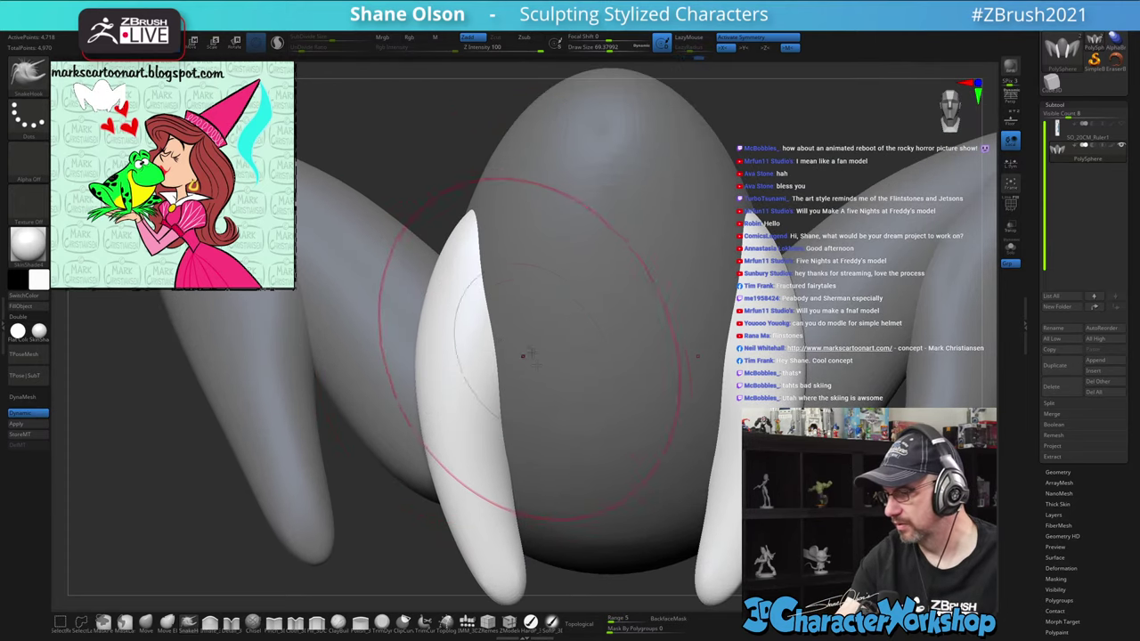
Reshape the front legs' shoulder ends in side view with SnakeHook, using draw sizes of about 53 and 63
left_click_drag(376, 285, 642, 396)
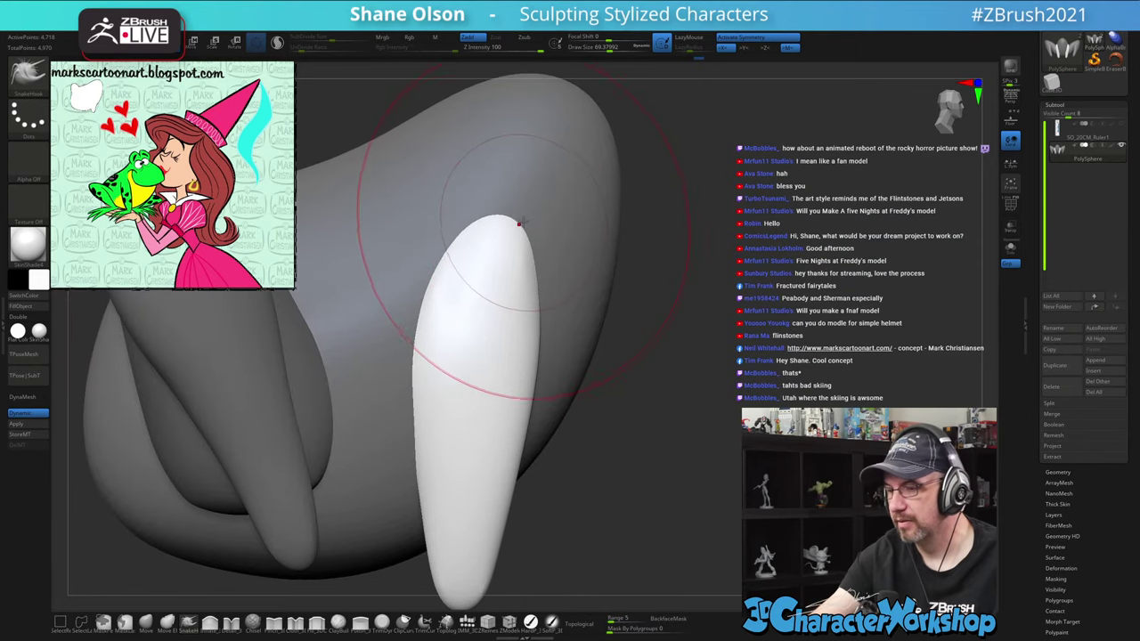
key("s")
left_click_drag(522, 229, 509, 232)
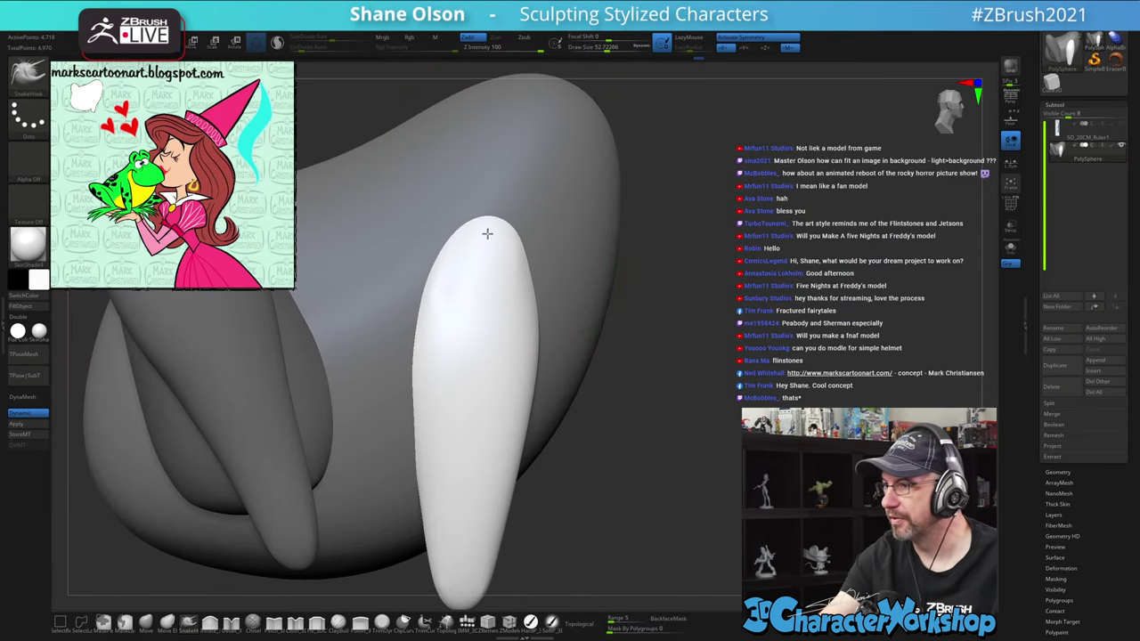
right_click_drag(496, 230, 509, 199, "alt")
right_click_drag(506, 205, 504, 197)
key("s")
left_click_drag(501, 197, 505, 197)
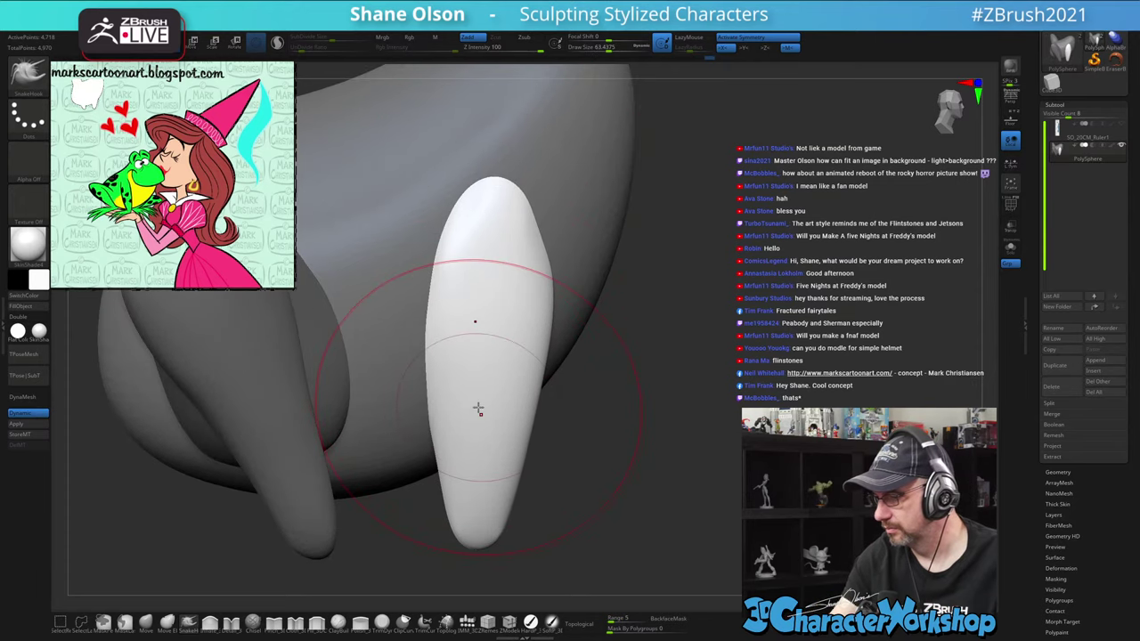
Adjust the middle and lower contours of the front legs in side and front views with SnakeHook at a draw size of about 61
right_click_drag(479, 409, 487, 392)
left_click_drag(470, 381, 448, 370)
mouse_move(525, 430)
right_mouse_down()
mouse_move(577, 398)
mouse_move(571, 357)
right_mouse_up()
key("s")
left_click(554, 497)
left_click_drag(555, 519, 546, 511)
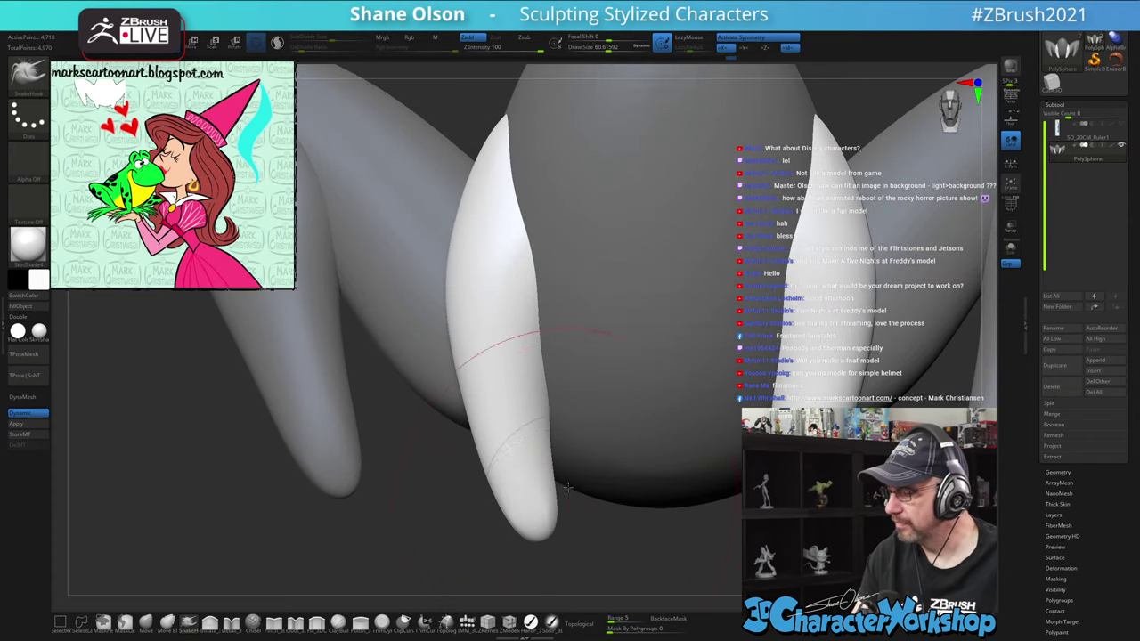
mouse_move(545, 355)
left_mouse_down()
mouse_move(468, 347)
mouse_move(472, 368)
left_mouse_up()
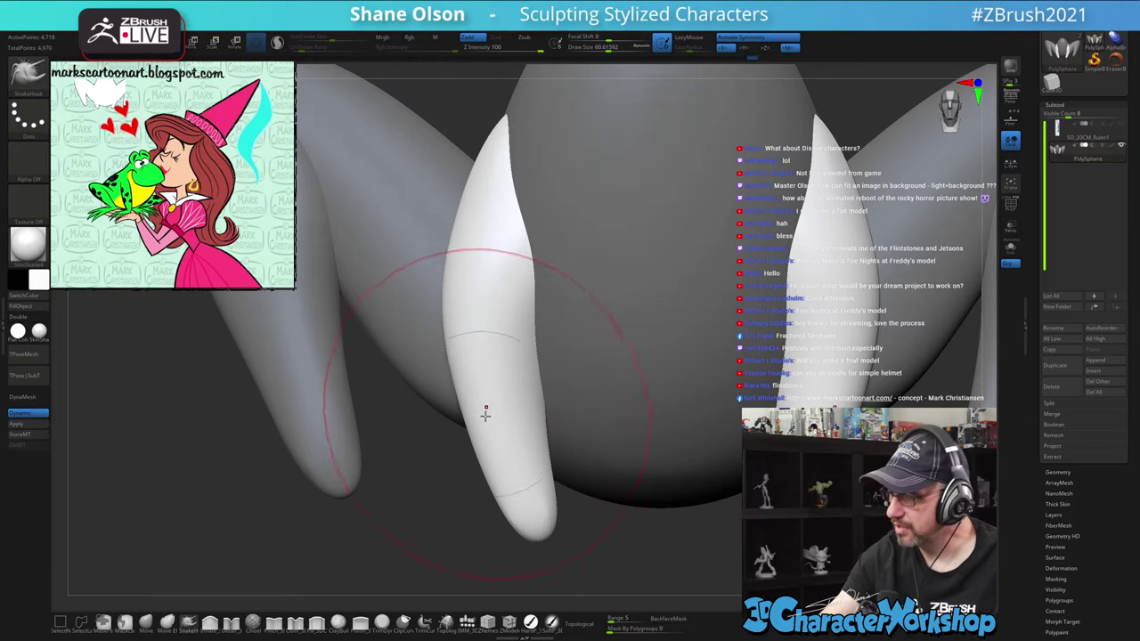
left_click_drag(547, 389, 538, 383)
Broaden the rounded shoulder ends of the front legs in side view with SnakeHook at a draw size of about 41
right_click_drag(560, 212, 664, 209)
key("s")
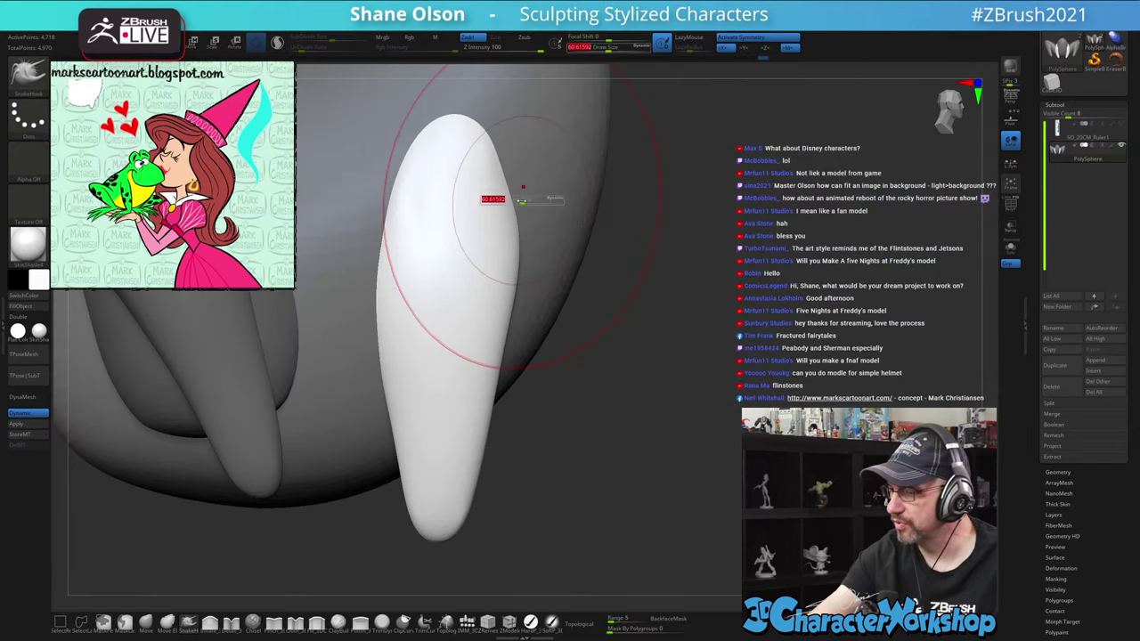
left_click_drag(522, 201, 506, 196)
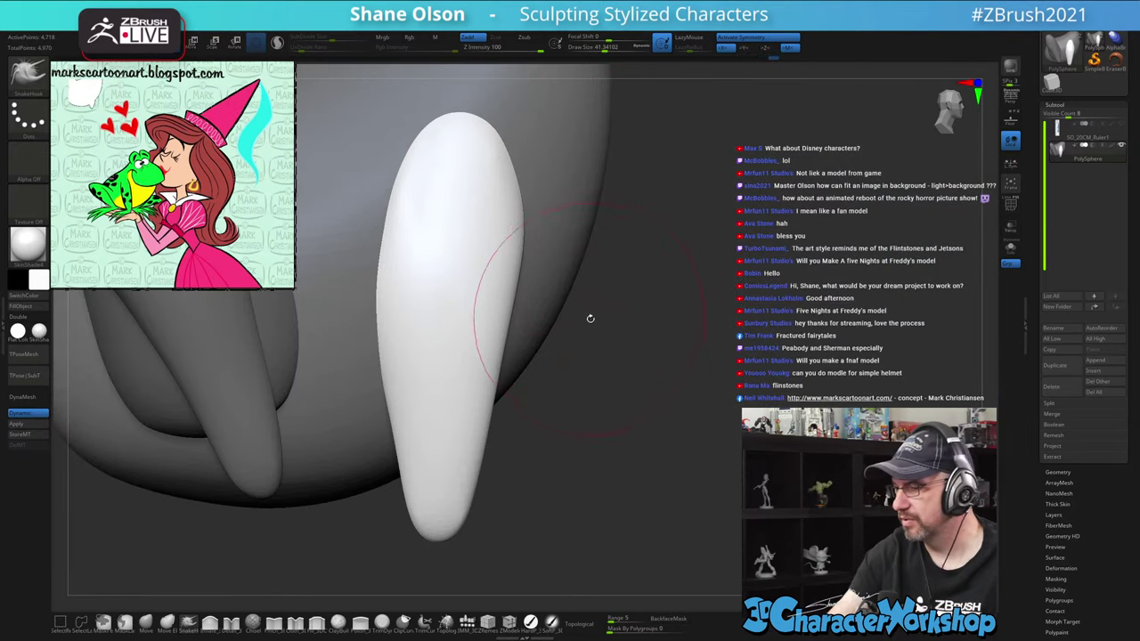
left_click_drag(590, 318, 639, 384)
Reorient the gizmo at the shoulders, rotate the front legs so their lower ends swing forward, and scale them along Y
key("w")
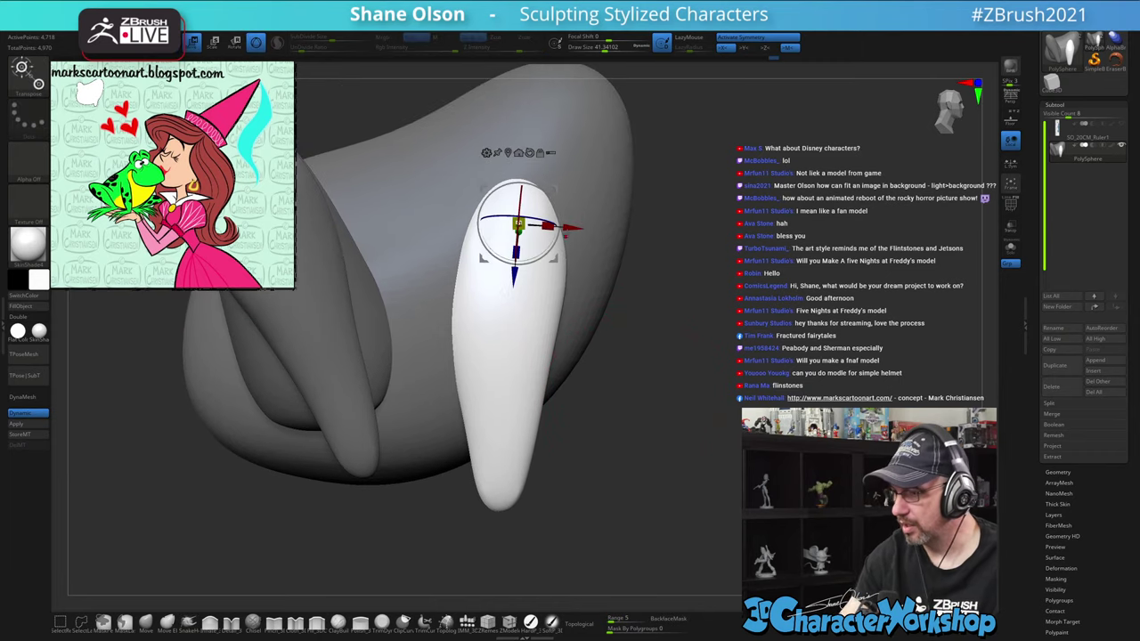
left_click(529, 153)
left_click_drag(555, 188, 527, 183, "alt")
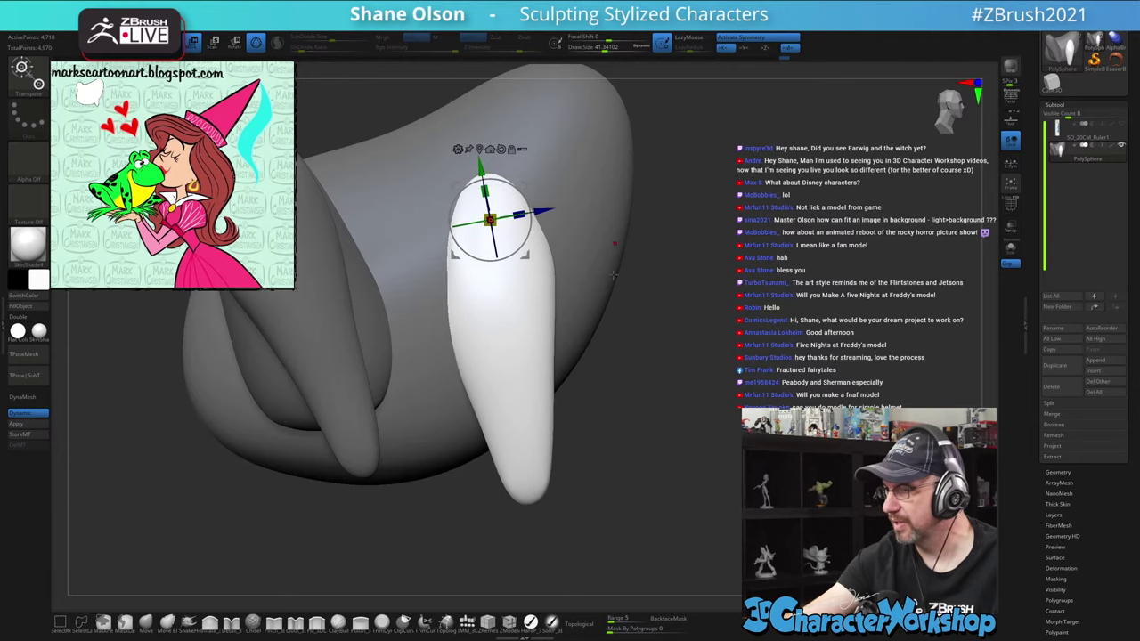
left_click_drag(677, 356, 590, 347)
right_click_drag(621, 394, 719, 416)
right_click_drag(720, 416, 703, 429, "alt")
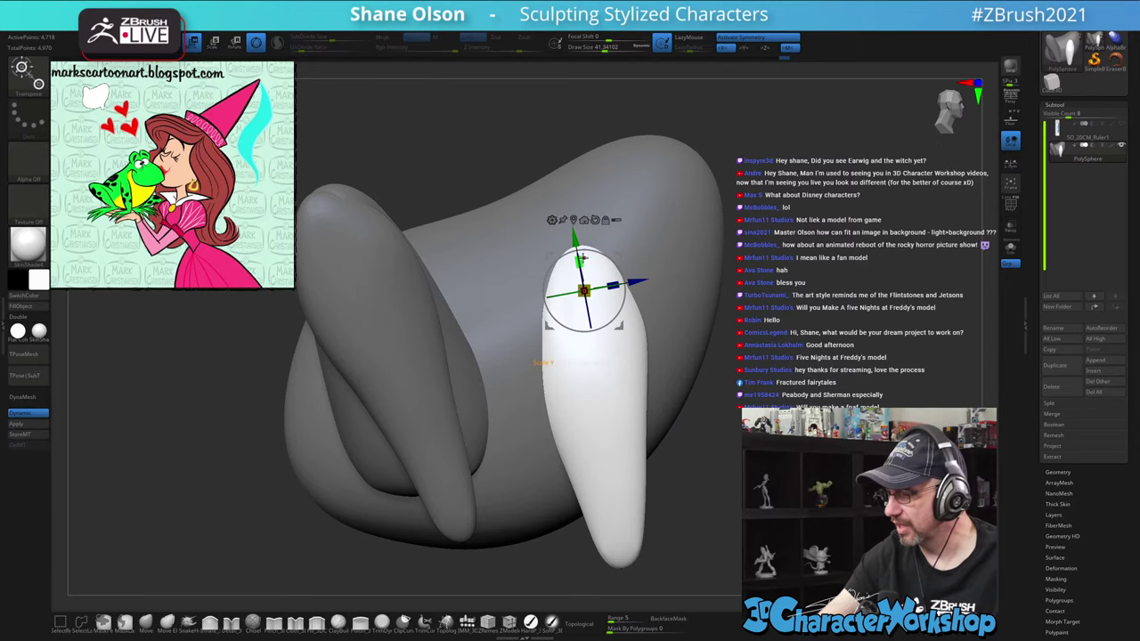
left_click_drag(666, 406, 699, 430)
right_click_drag(699, 430, 681, 430, "shift")
right_click_drag(676, 273, 696, 240, "shift")
right_click_drag(696, 240, 721, 262, "alt")
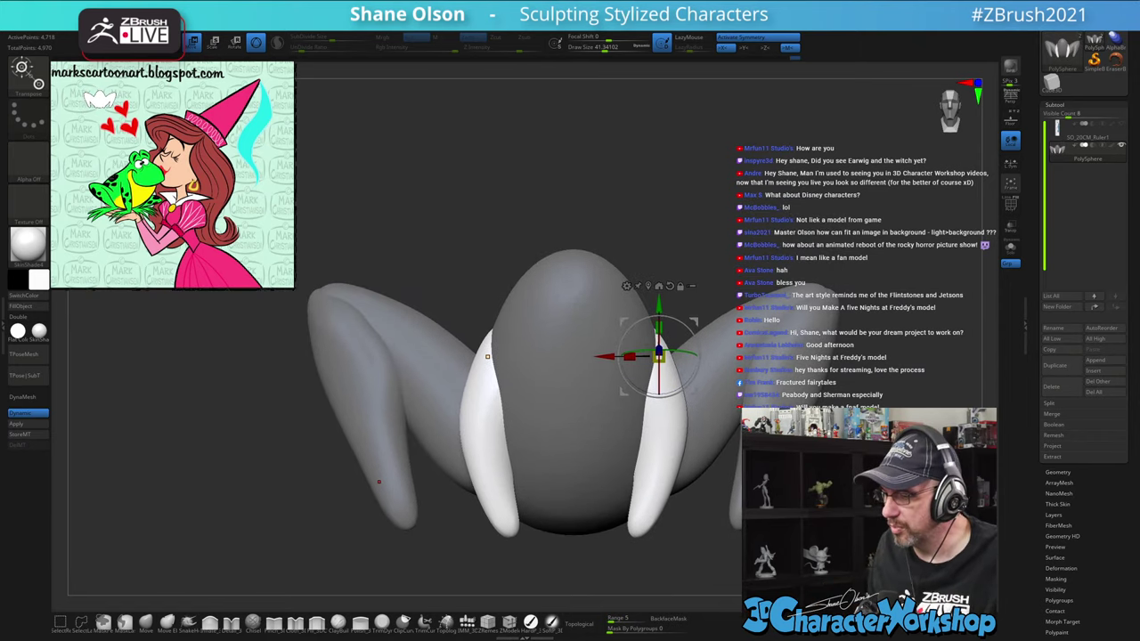
Shift the front legs slightly upward along the gizmo's green axis in side view
key("q")
left_click_drag(760, 259, 732, 274)
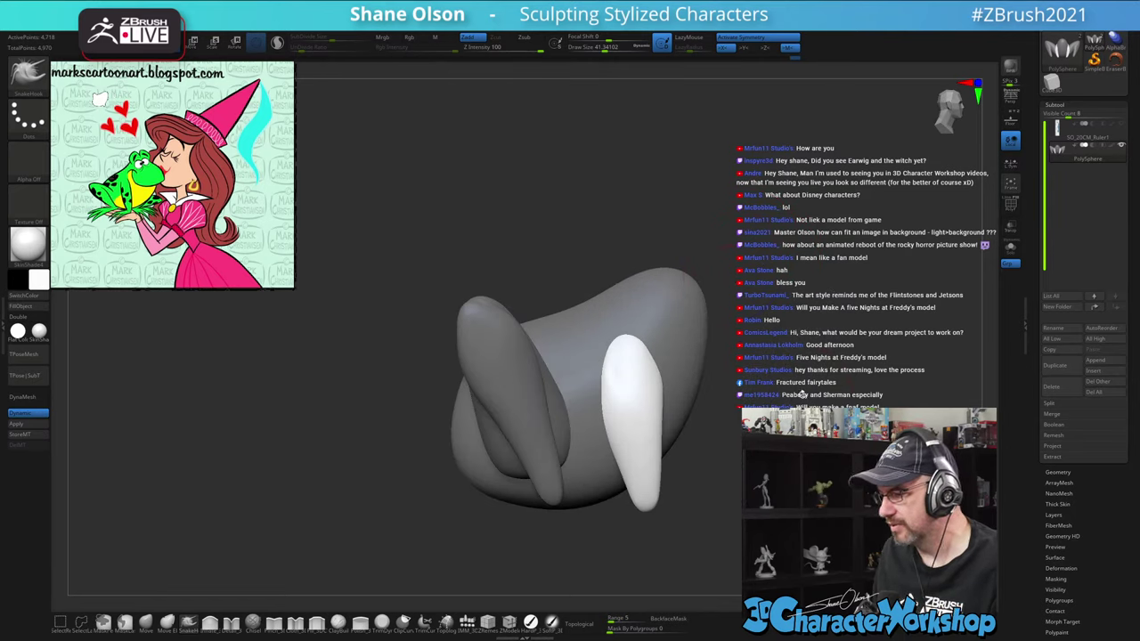
key("w")
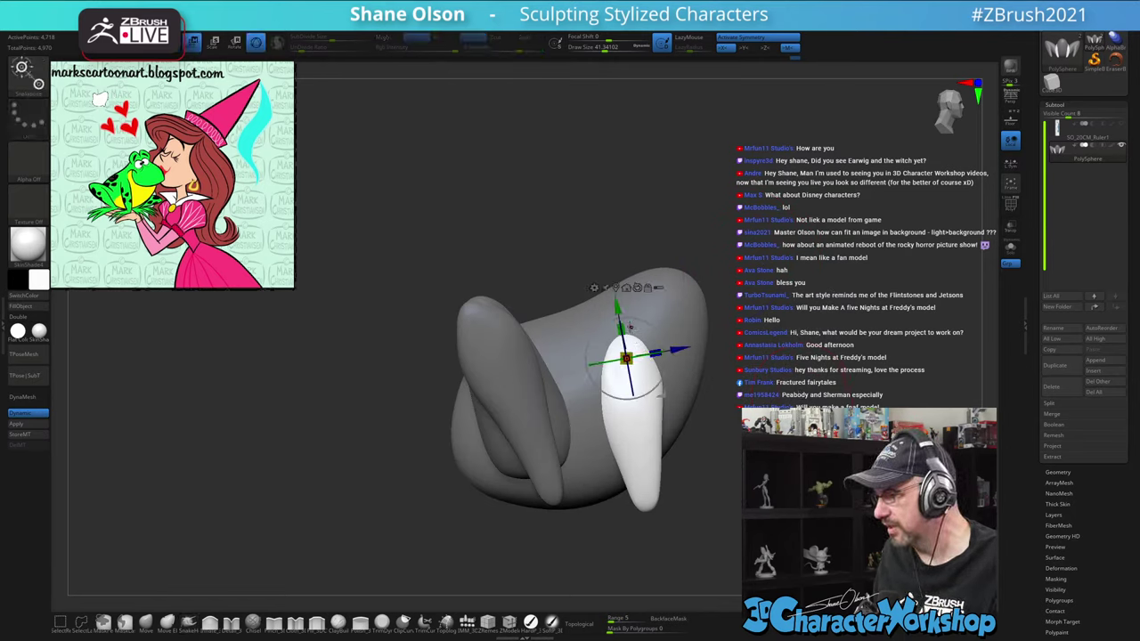
left_click_drag(615, 301, 614, 297)
left_click_drag(819, 338, 509, 191, "shift")
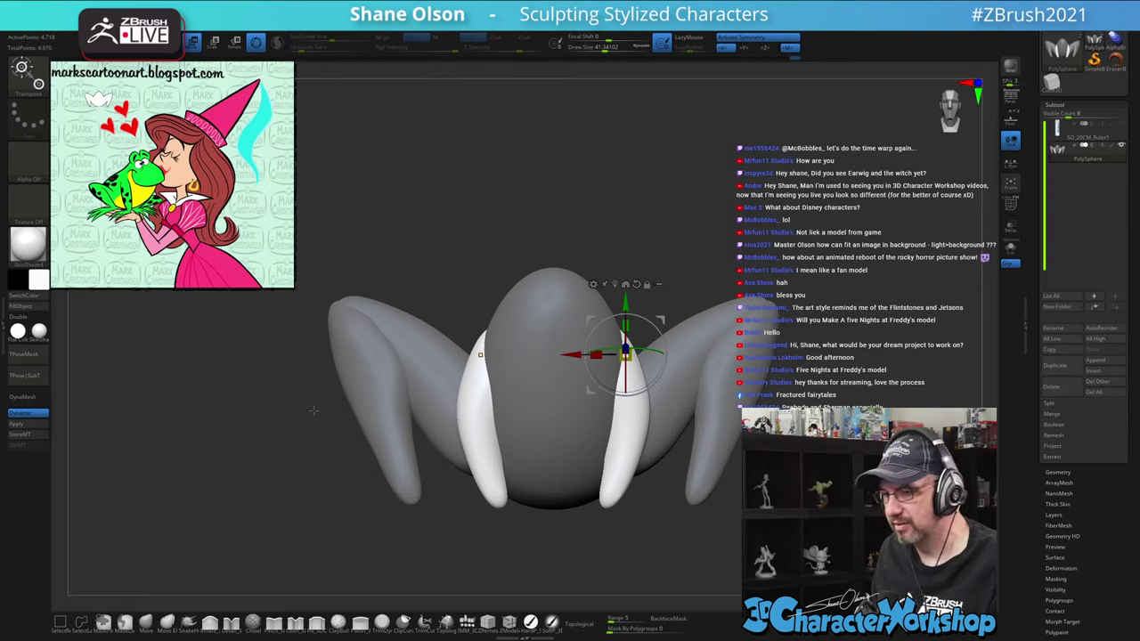
Narrow and smooth the lower ends of the front legs with the Move brush at a draw size of about 66
left_click(147, 621)
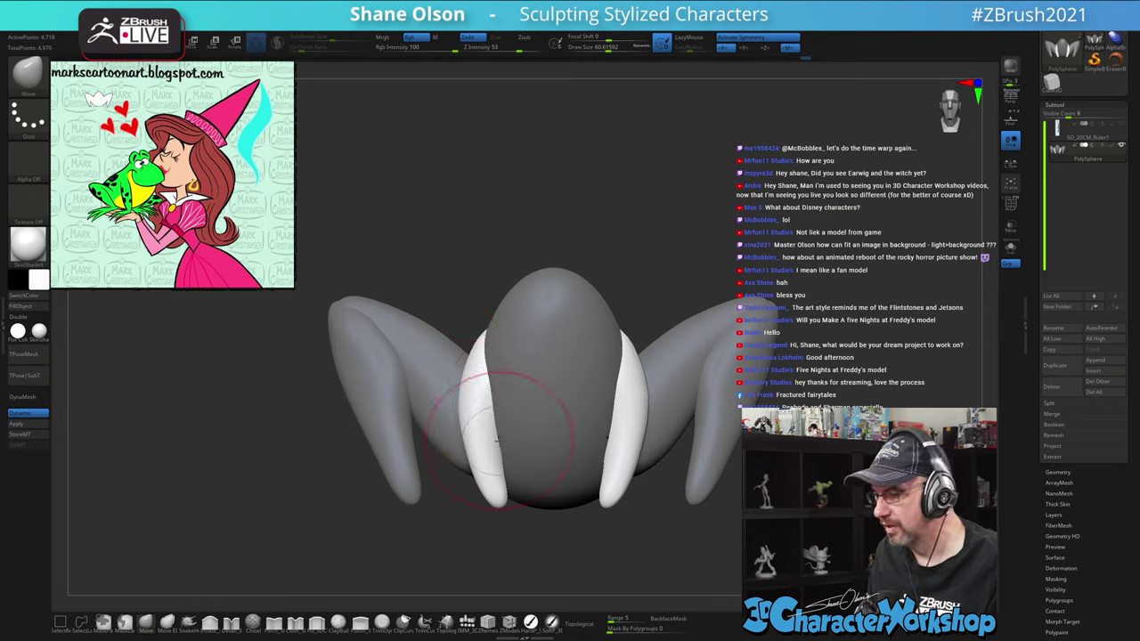
key("bracketright")
left_click_drag(504, 467, 495, 467)
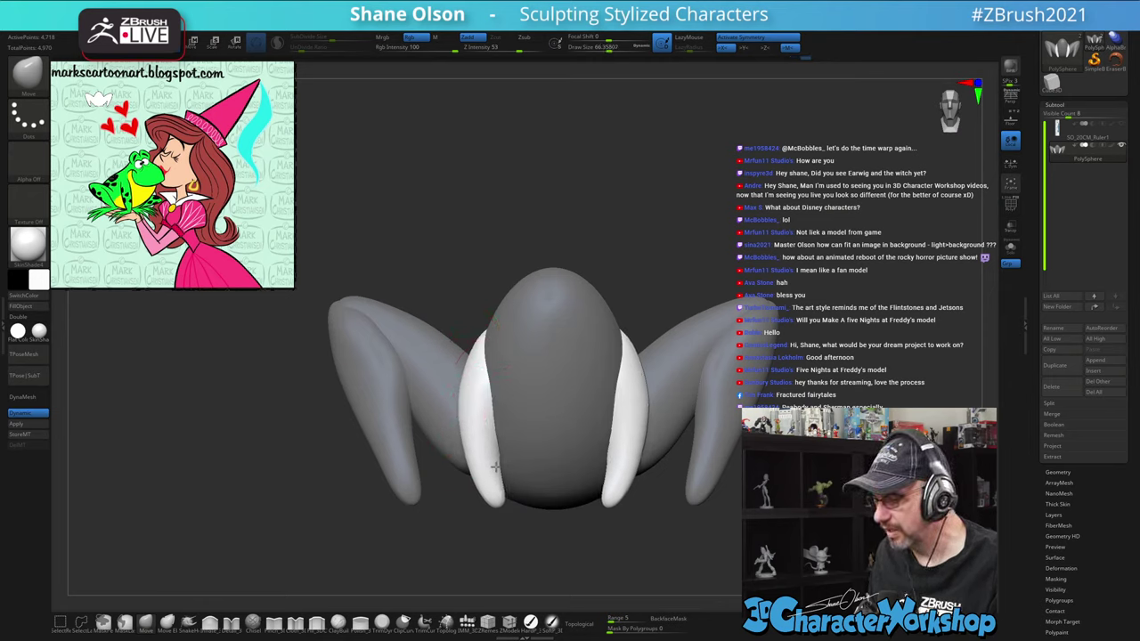
mouse_move(497, 506)
left_mouse_down()
mouse_move(486, 508)
mouse_move(480, 470)
left_mouse_up()
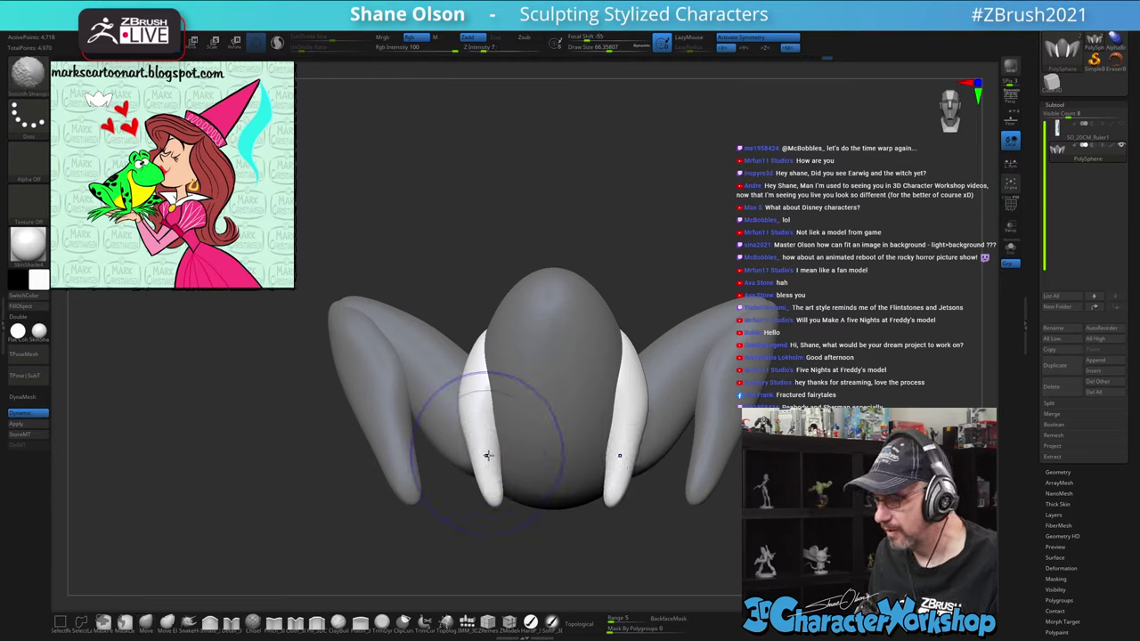
left_click_drag(466, 217, 625, 302)
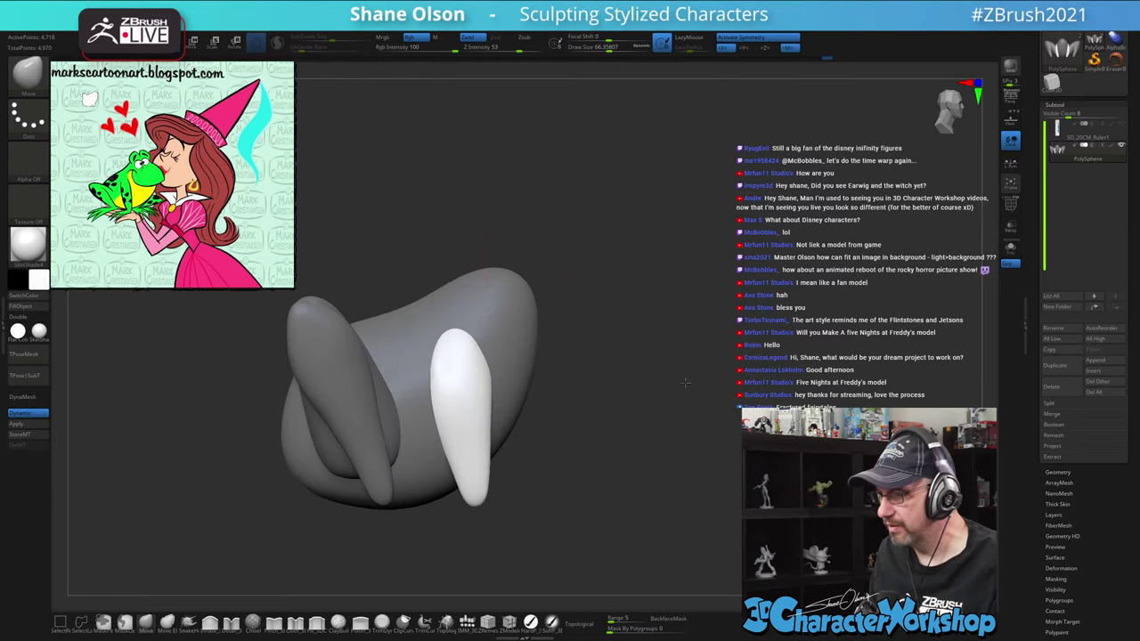
left_click_drag(685, 383, 666, 227)
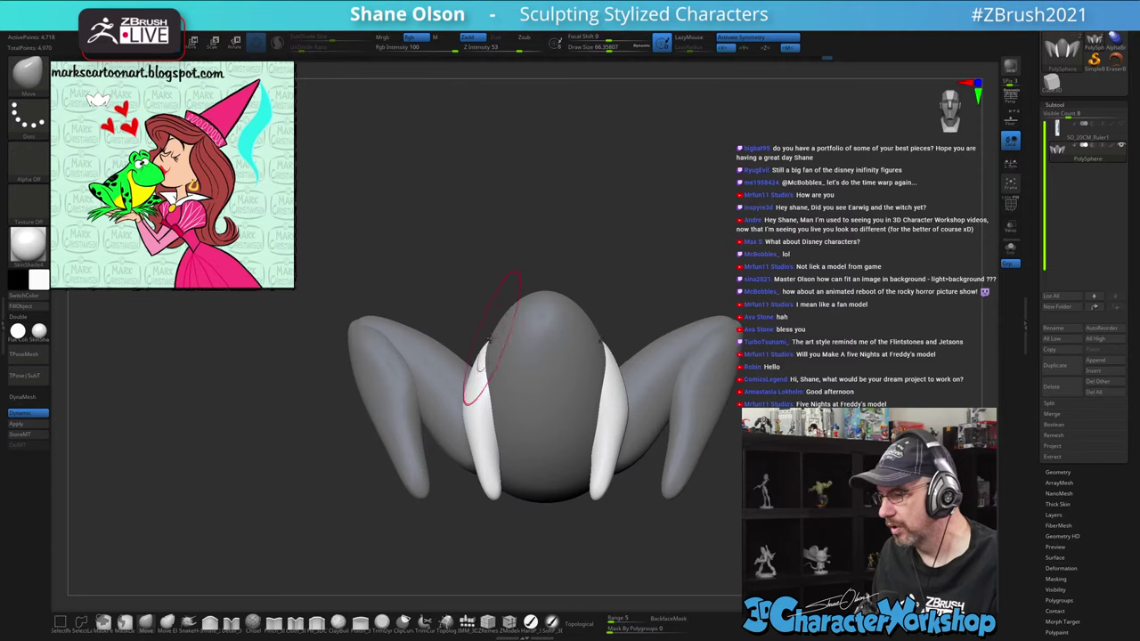
left_click_drag(478, 235, 550, 234)
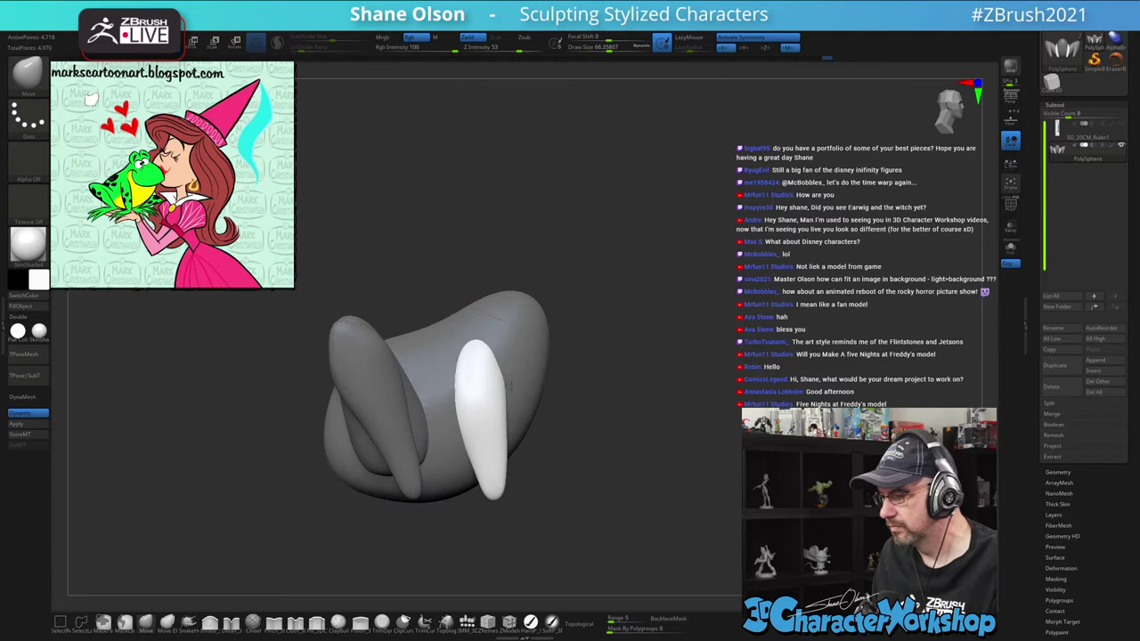
Clear the current mask and mask everything except the polygroup containing the front legs and hind thighs
right_click_drag(519, 393, 679, 239)
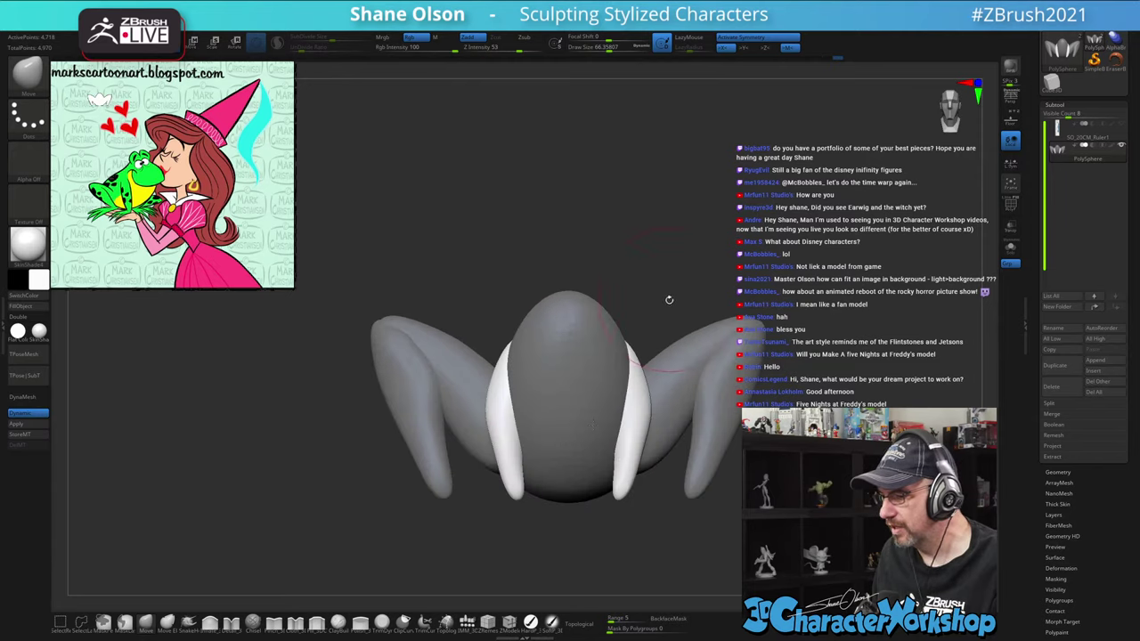
mouse_move(526, 483)
left_mouse_down("shift")
mouse_move(489, 445)
mouse_move(510, 399)
left_mouse_up("shift")
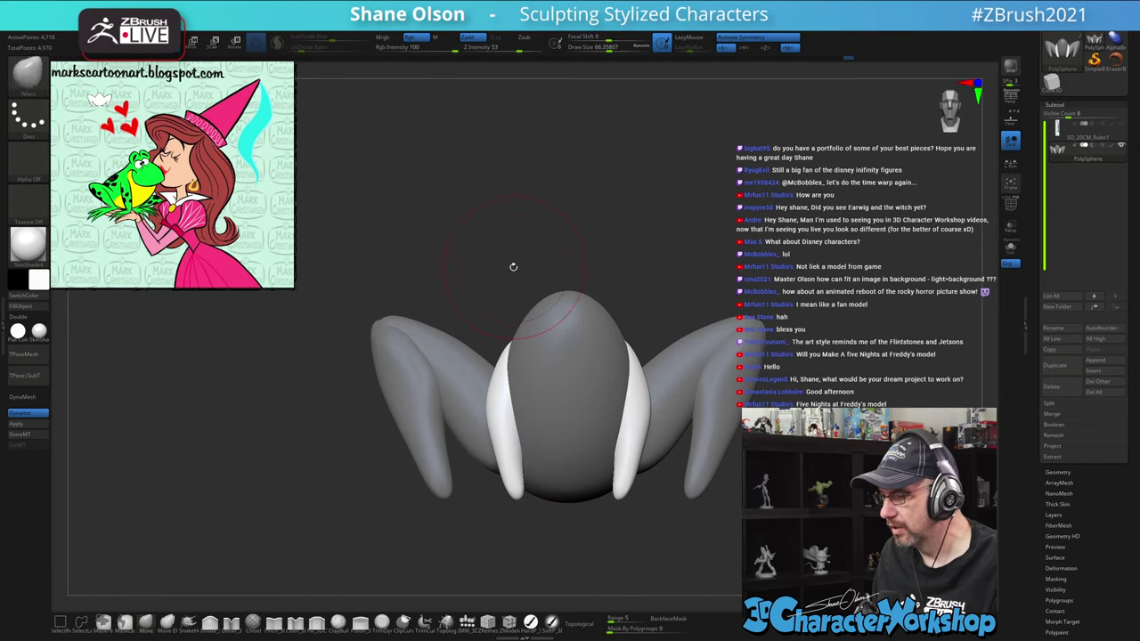
right_click_drag(505, 269, 470, 268)
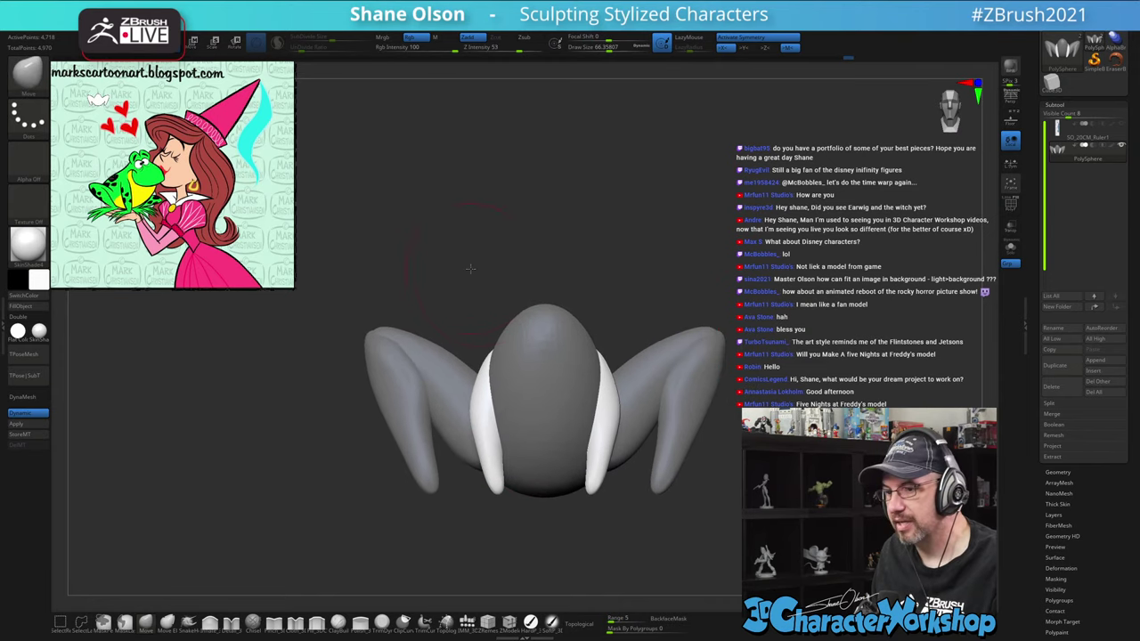
key("w")
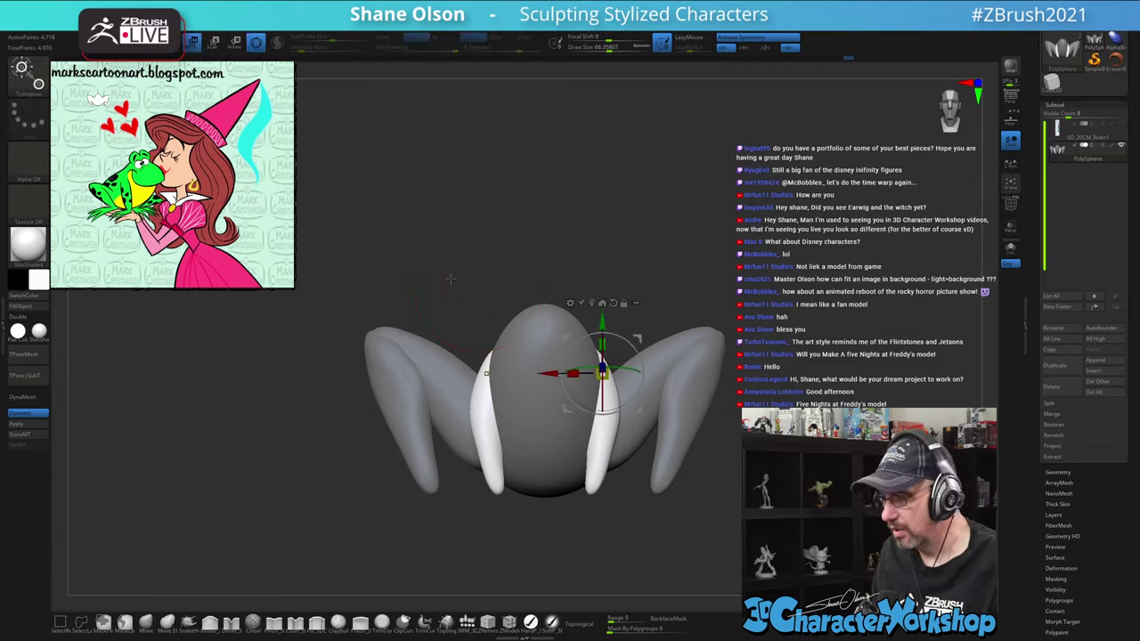
left_click_drag(451, 275, 471, 247, "ctrl")
right_click_drag(471, 247, 450, 278)
left_click(457, 454, "ctrl")
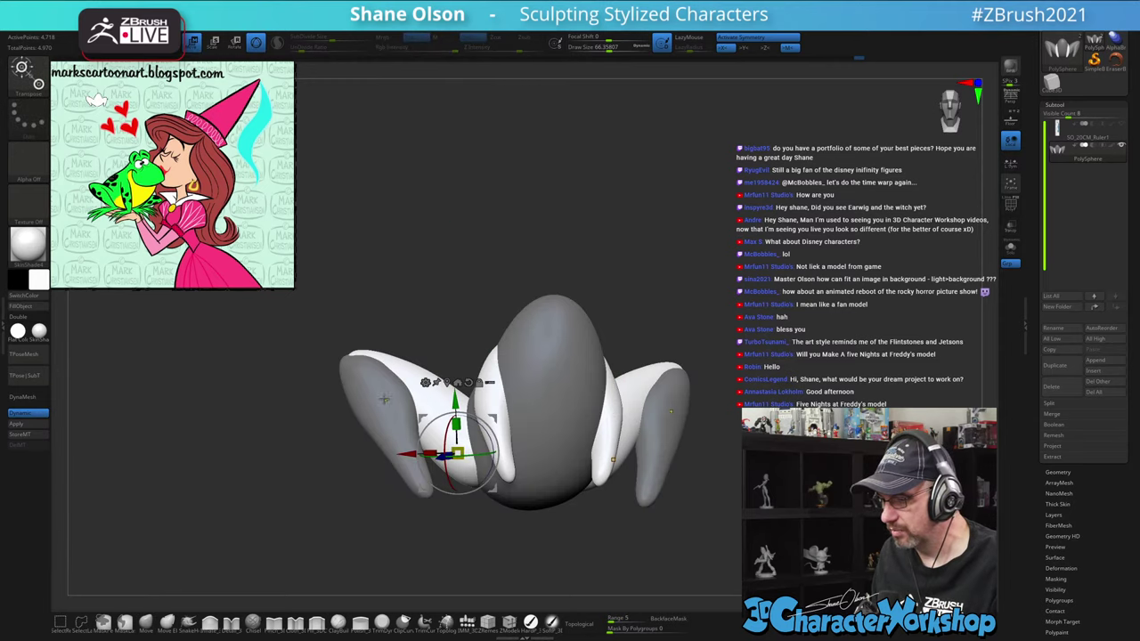
Examine the frog's polygroups by isolating the body, inverting visibility to the legs, and restoring all parts
key("q")
right_click_drag(448, 262, 443, 341)
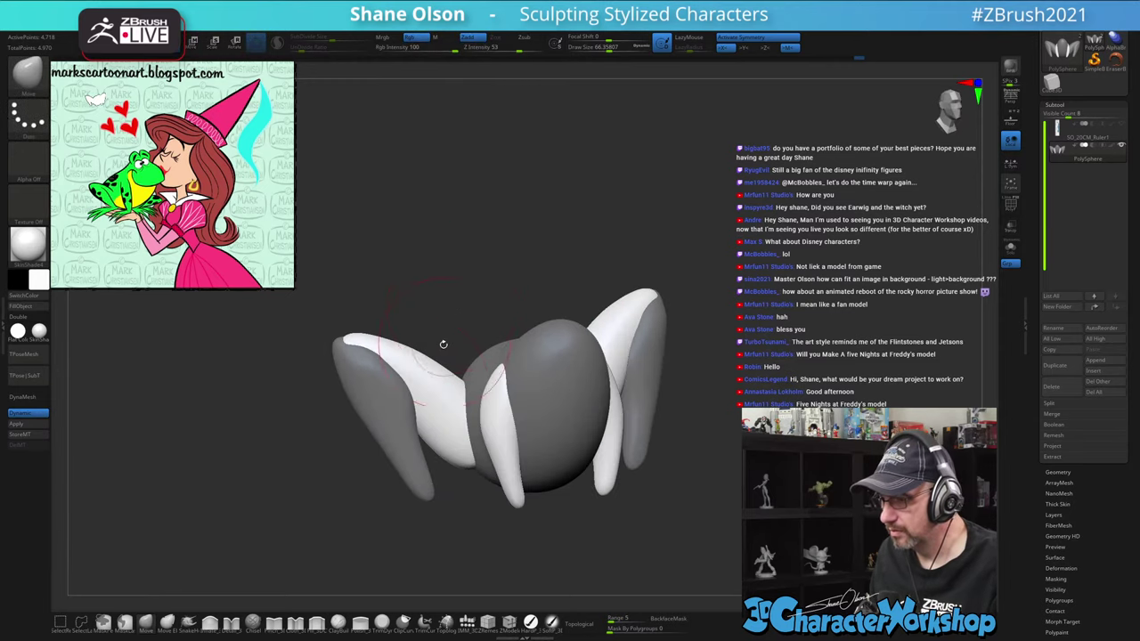
left_click(383, 423, "ctrl+shift")
left_click(382, 420, "ctrl+shift")
left_click(448, 358, "ctrl+shift")
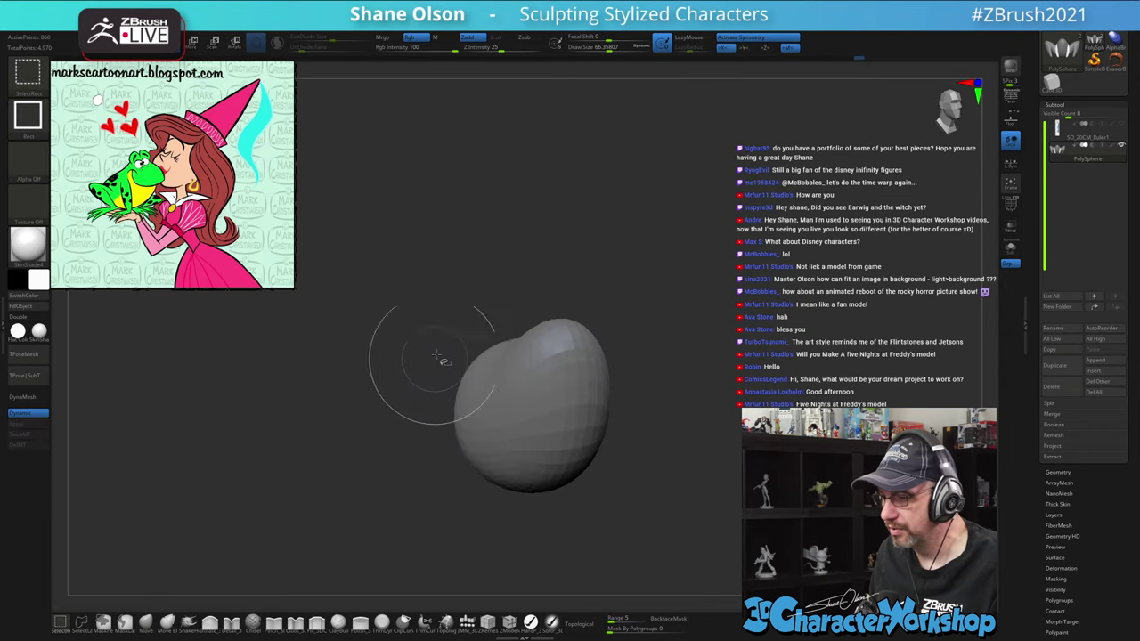
left_click_drag(472, 206, 514, 217, "ctrl+shift")
right_click_drag(671, 215, 764, 247, "shift")
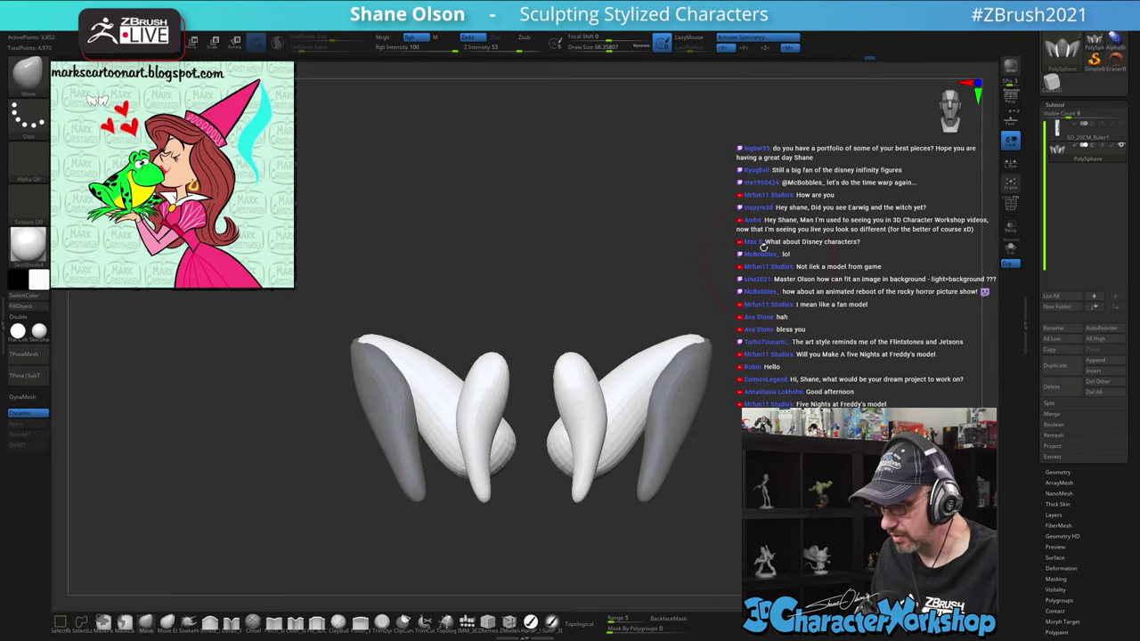
left_click(758, 229, "ctrl+shift")
right_click_drag(651, 242, 882, 262)
Turn on PolyFrame, give each part its own polygroup with Auto Groups, and make mirrored legs share one polygroup
key("shift+f")
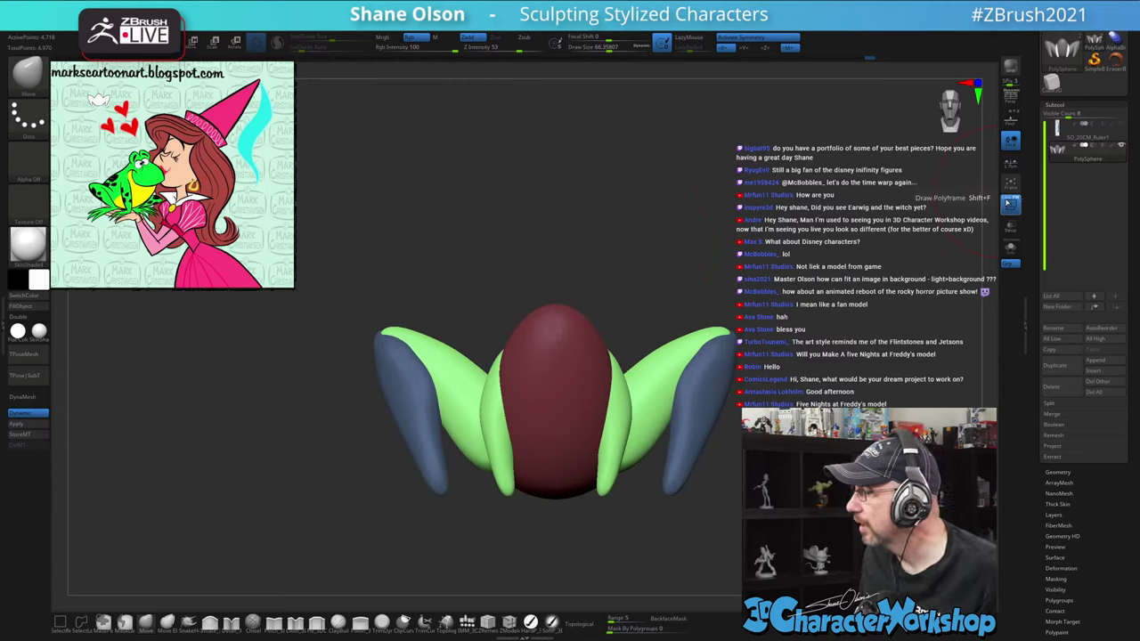
left_click(1008, 202)
key("space")
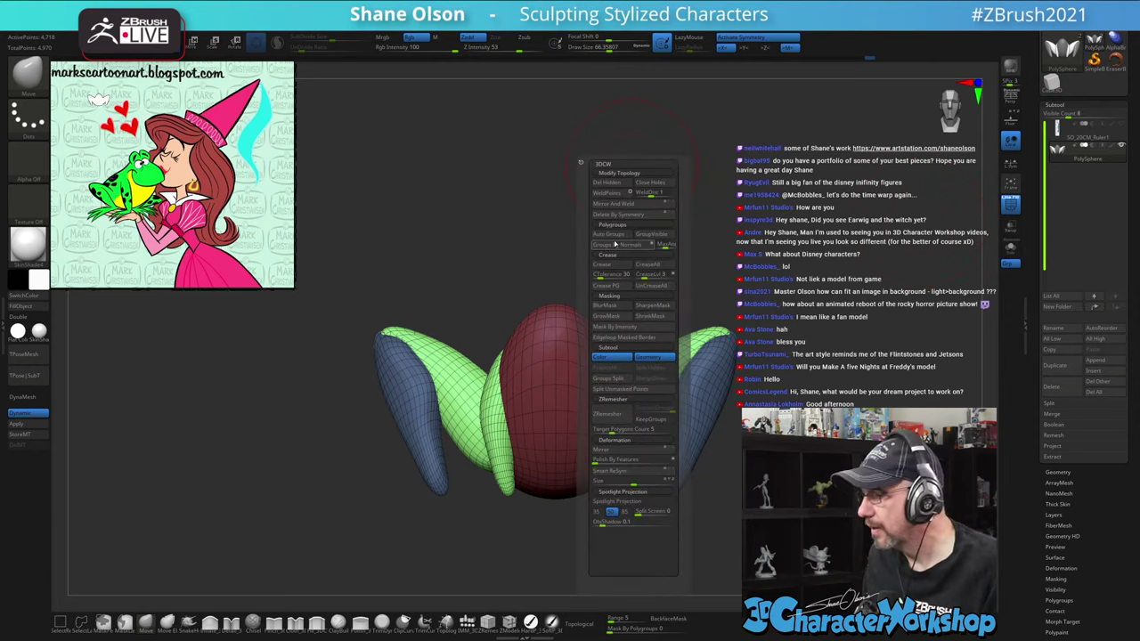
left_click(615, 244)
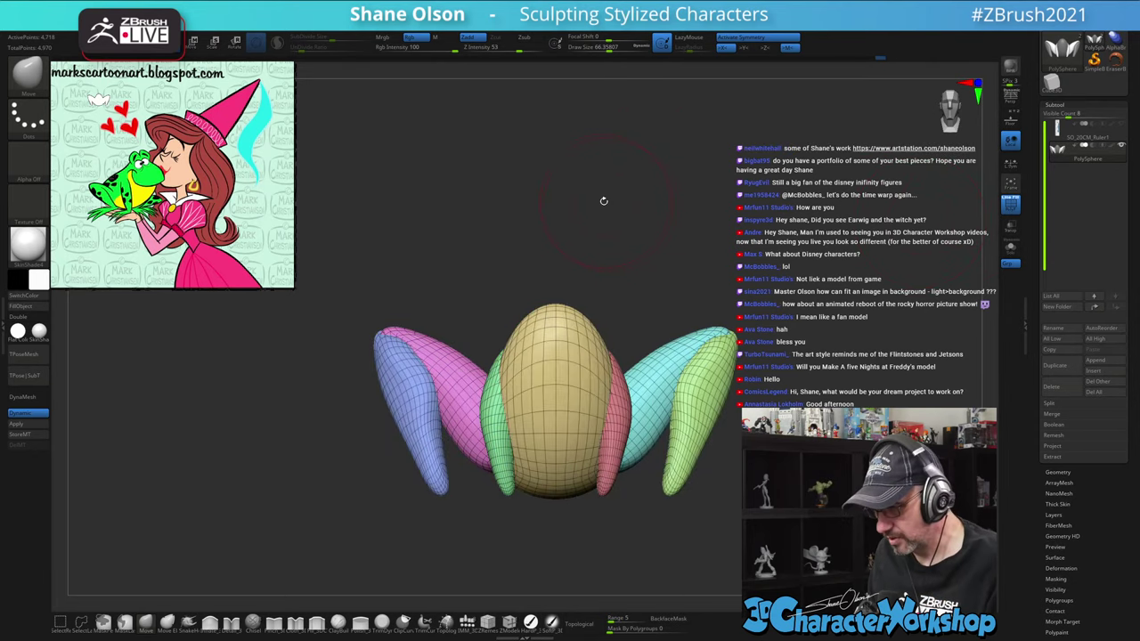
key("space")
left_click(589, 239)
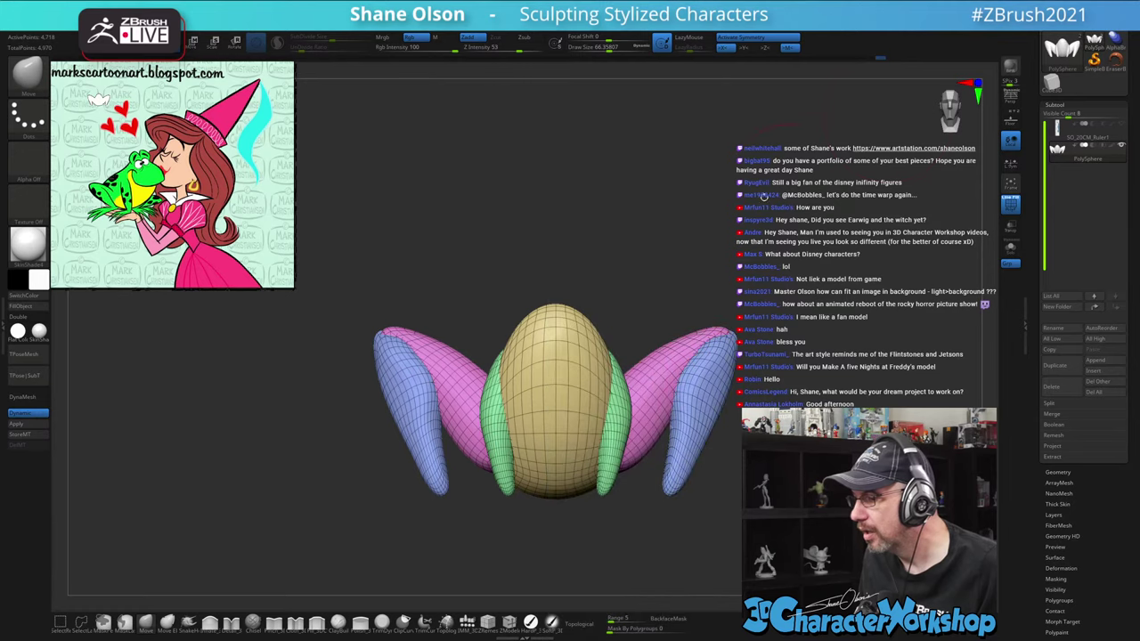
Mask every part except the pink hind thighs with the gizmo active
left_click_drag(673, 194, 634, 218)
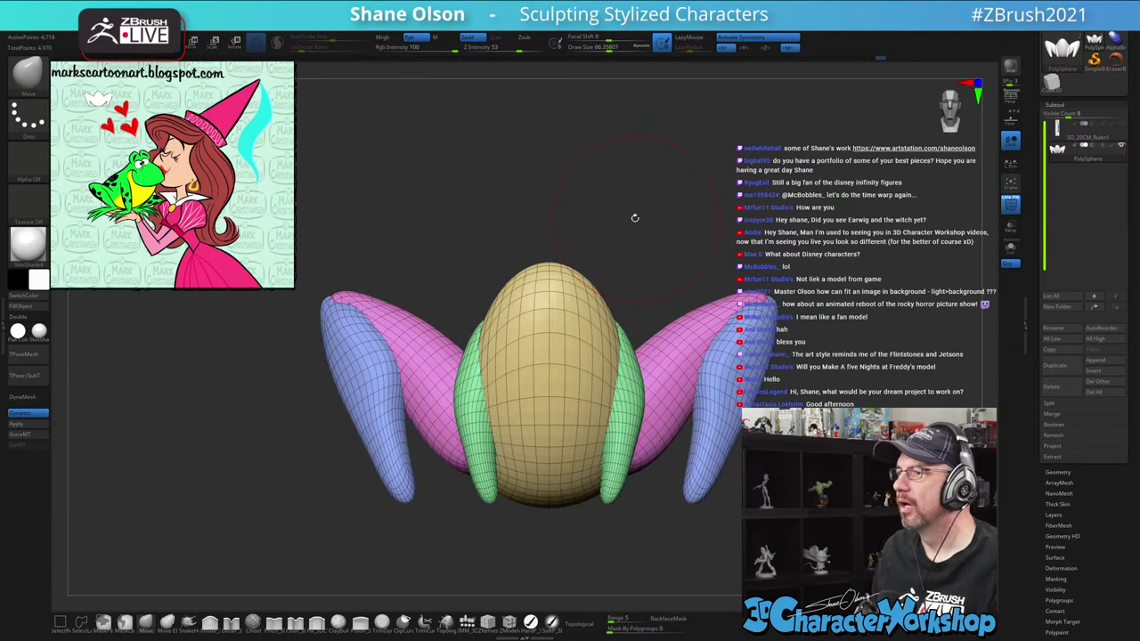
left_click_drag(620, 282, 630, 286, "alt")
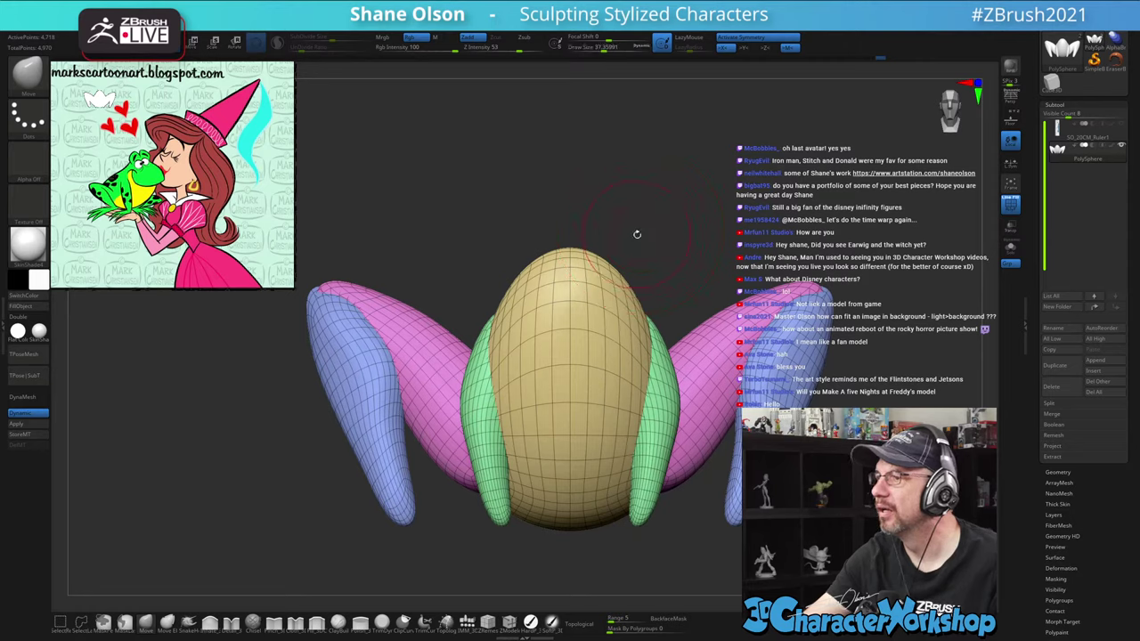
left_click_drag(640, 230, 632, 175)
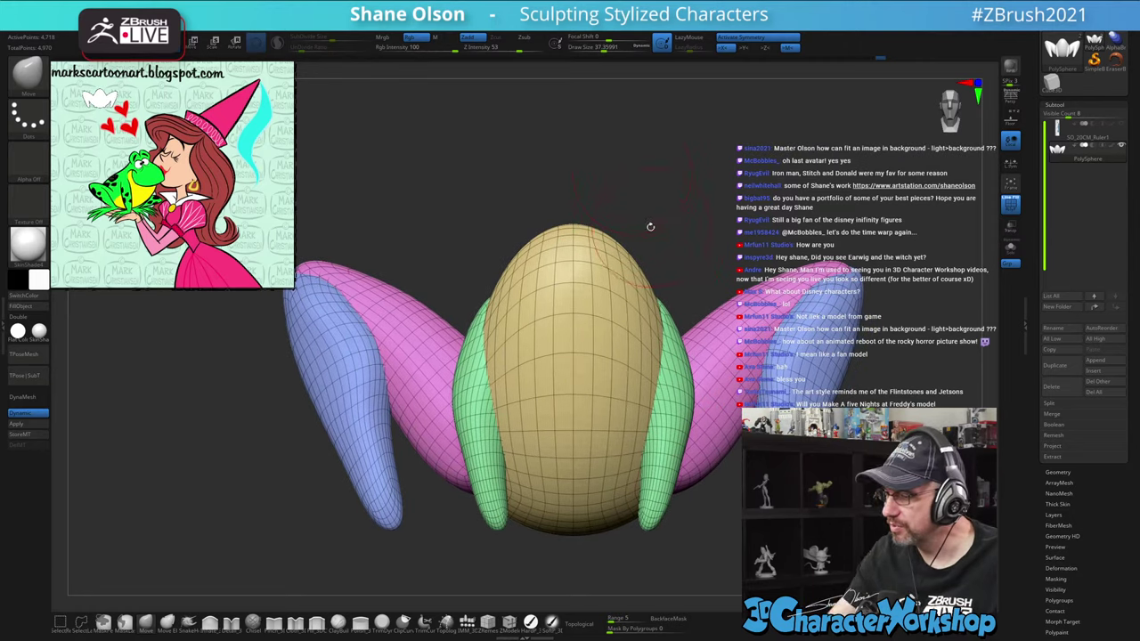
key("w")
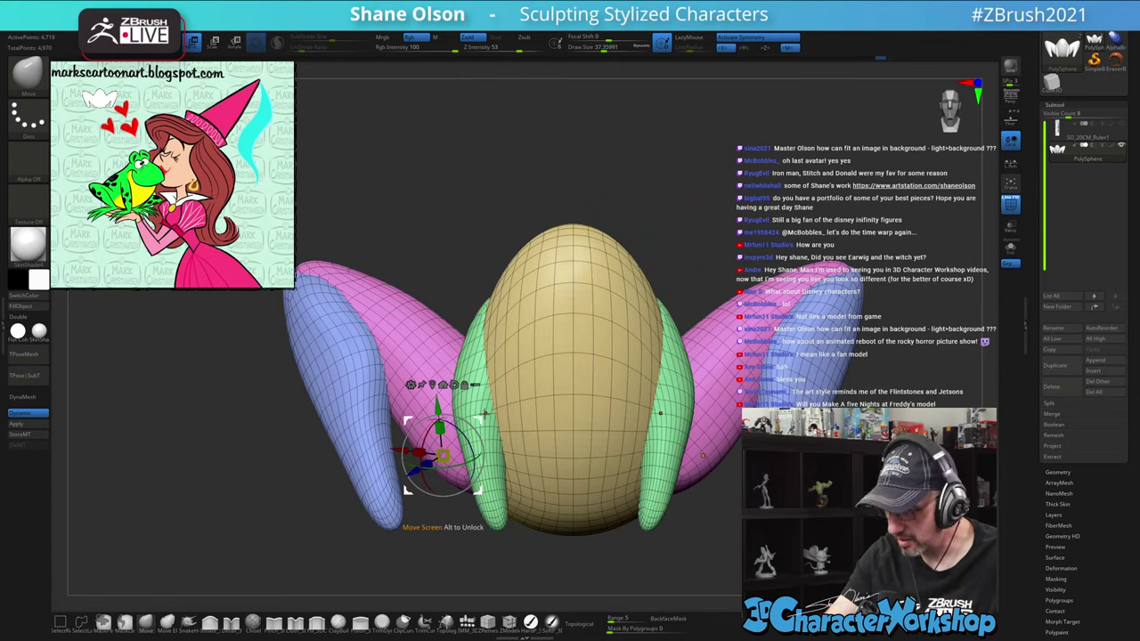
left_click(421, 341)
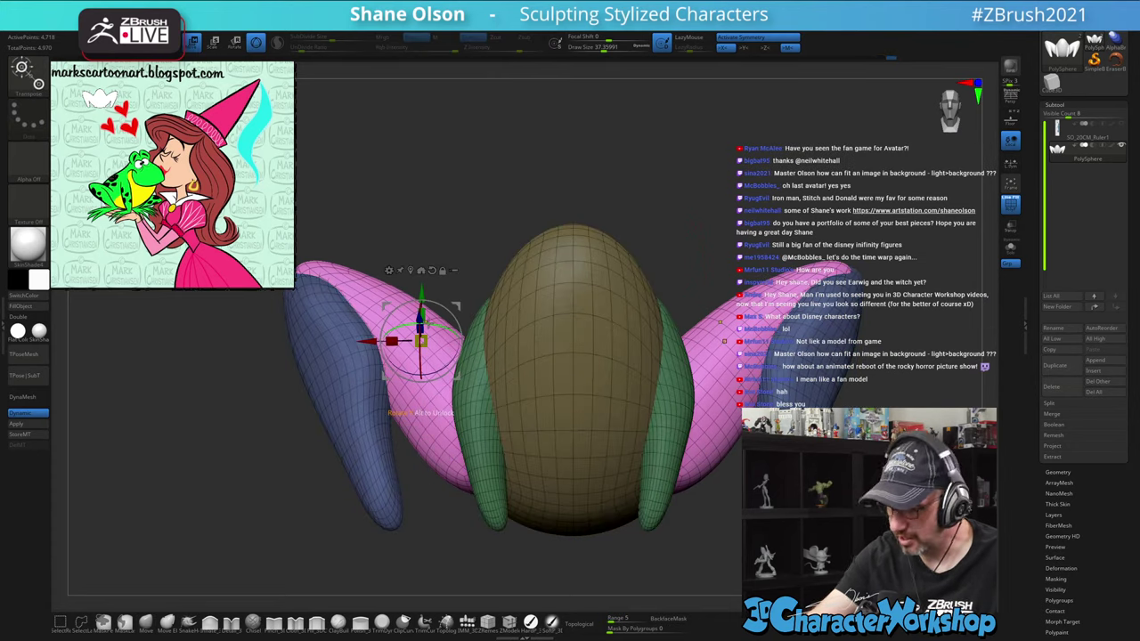
Show only the frog's hind thighs and lower hind legs, and clear the mask
key("q")
left_click(434, 429, "ctrl+shift")
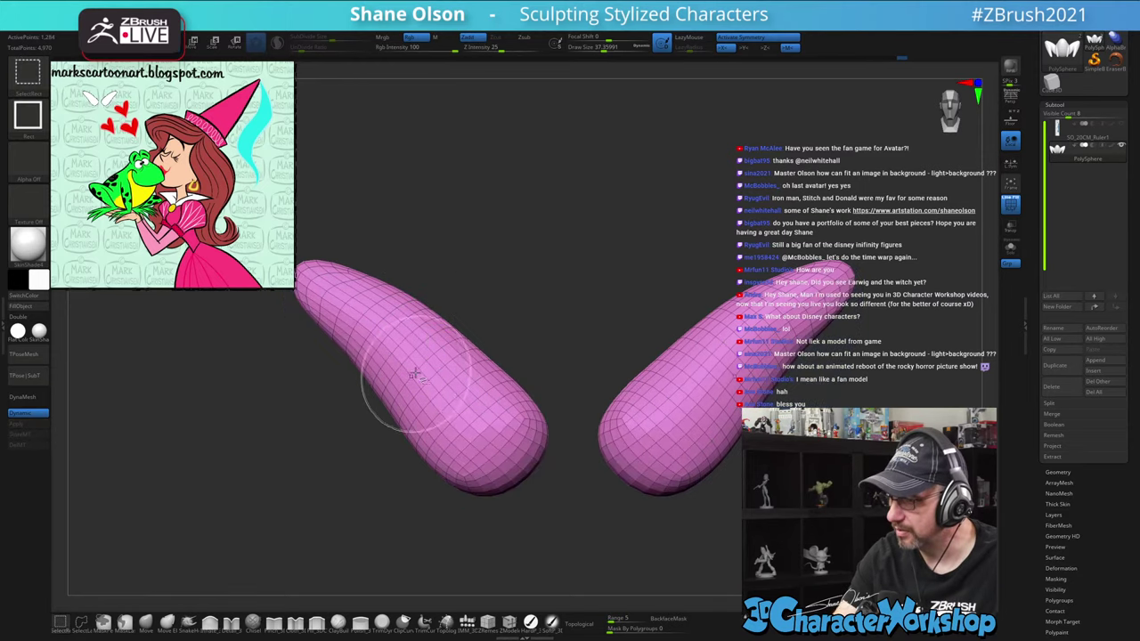
left_click(410, 370, "ctrl+shift")
left_click(372, 373, "ctrl+shift")
left_click_drag(507, 153, 521, 169, "ctrl+shift")
left_click_drag(564, 223, 573, 241, "ctrl")
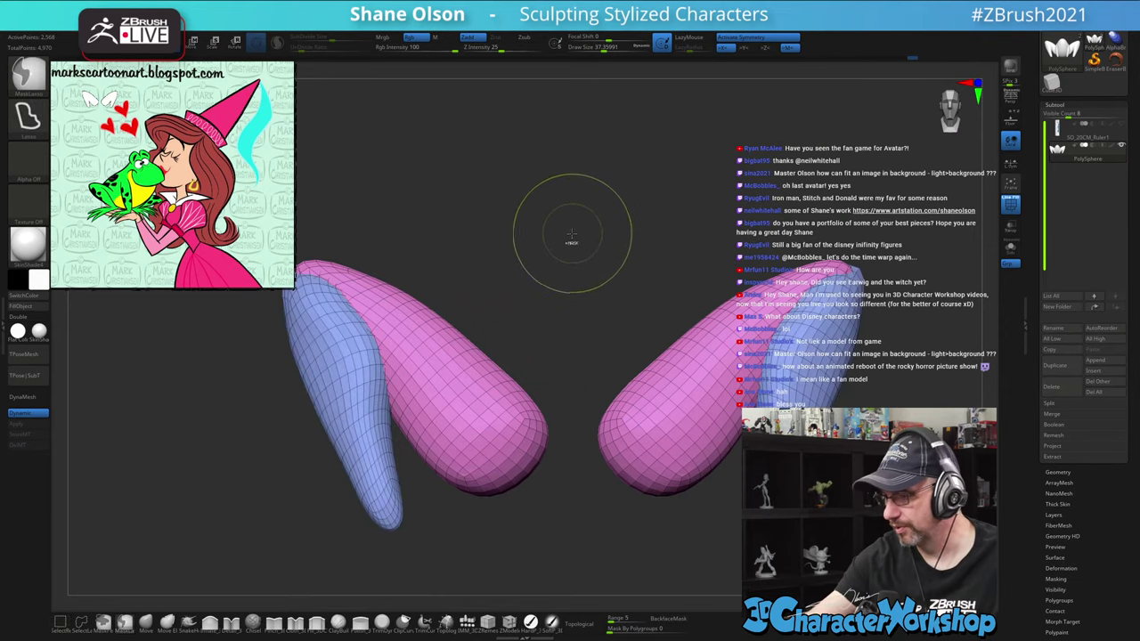
left_click(575, 254, "ctrl+shift")
left_click(555, 234, "ctrl+shift")
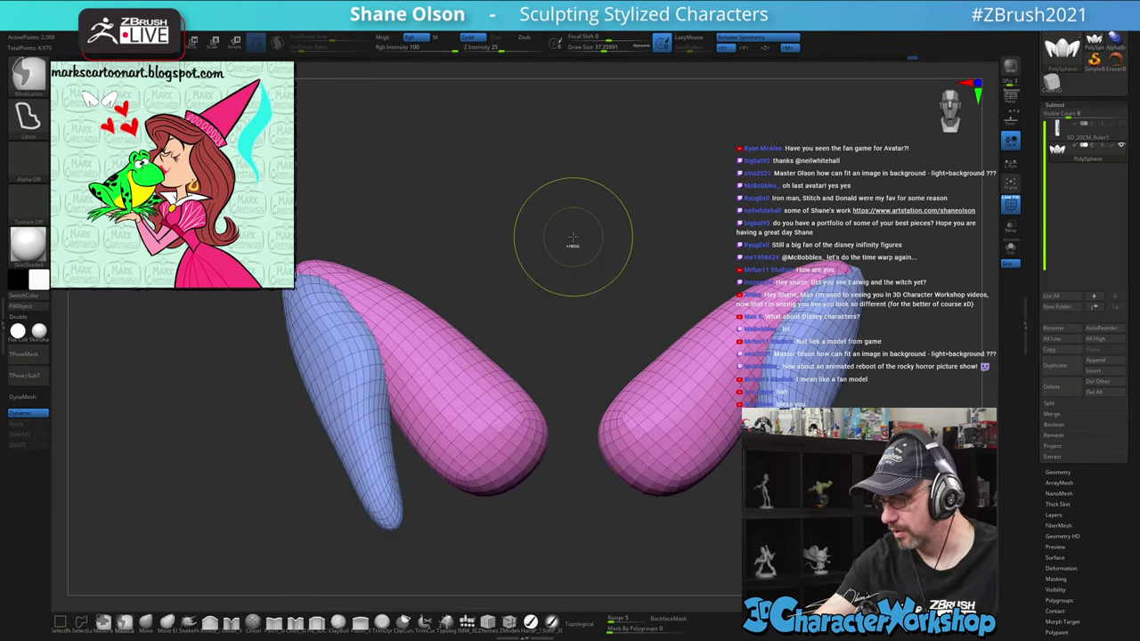
Invert visibility to the body and front legs, lasso-mask them, and show all parts again
left_click_drag(556, 360, 595, 227, "alt")
left_click_drag(602, 180, 617, 214, "ctrl+shift")
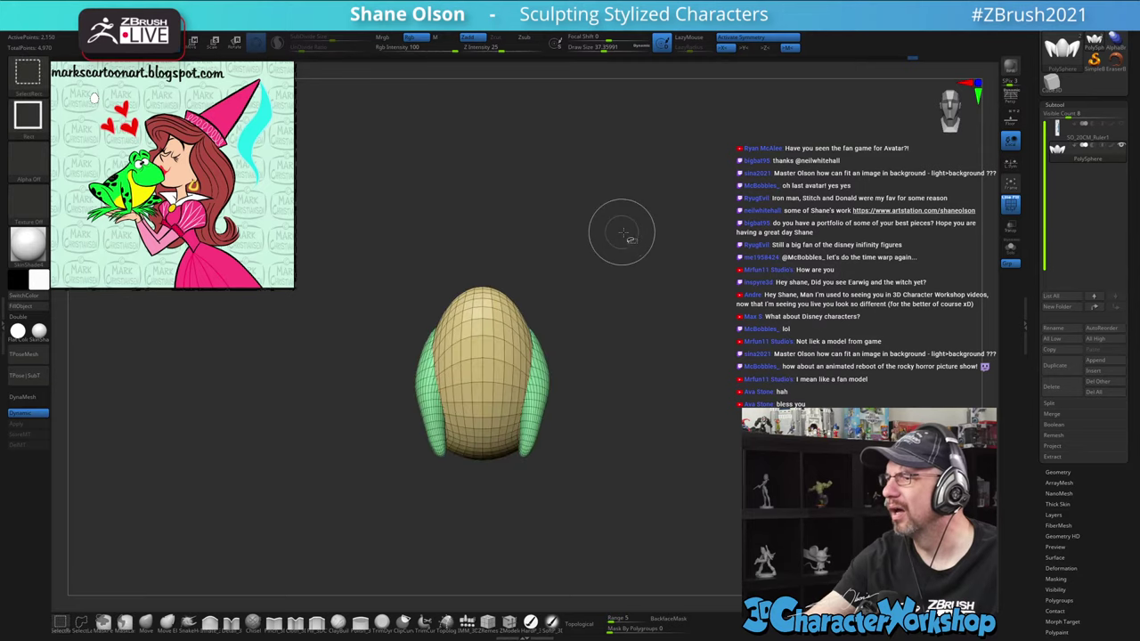
mouse_move(653, 249)
left_mouse_down()
mouse_move(641, 247)
mouse_move(669, 255)
left_mouse_up()
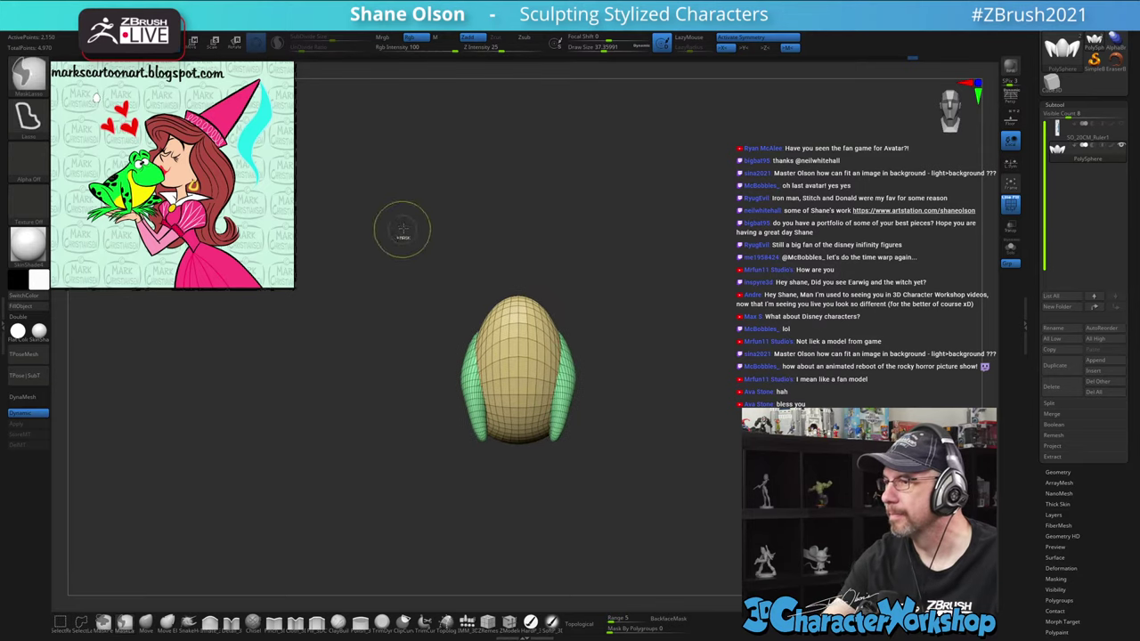
mouse_move(412, 239)
left_mouse_down("ctrl")
mouse_move(647, 492)
mouse_move(659, 430)
mouse_move(648, 251)
mouse_move(391, 473)
mouse_move(665, 427)
left_mouse_up("ctrl")
left_click(679, 328, "ctrl+shift")
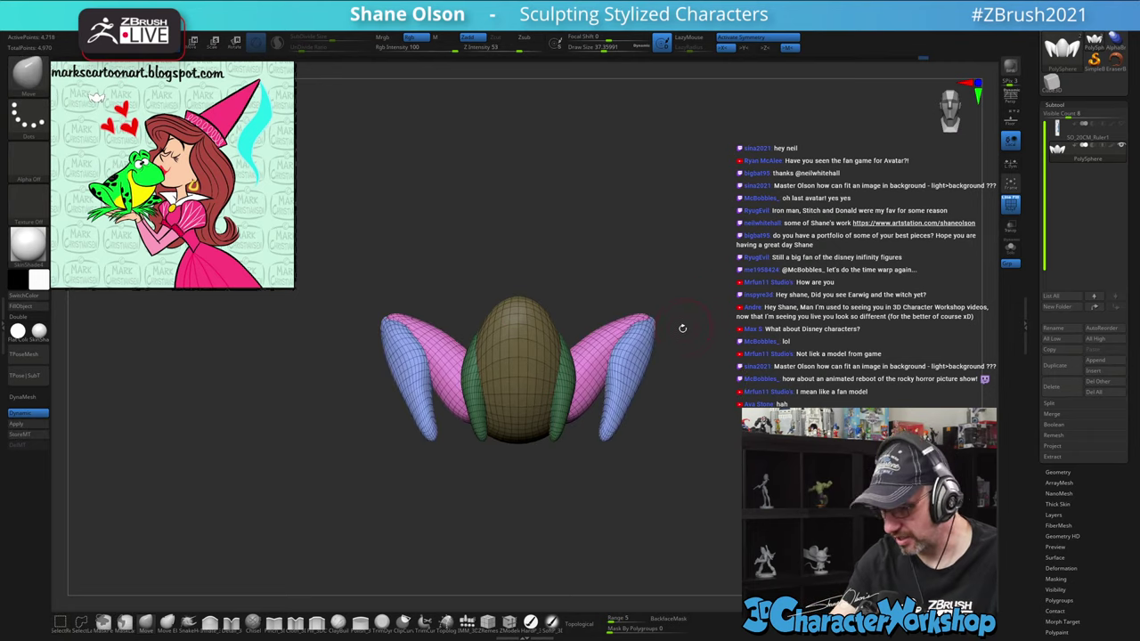
Scale the unmasked hind legs down with the gizmo placed near the body, adjust their position, and clear the mask
key("w")
left_click_drag(485, 318, 532, 369, "alt")
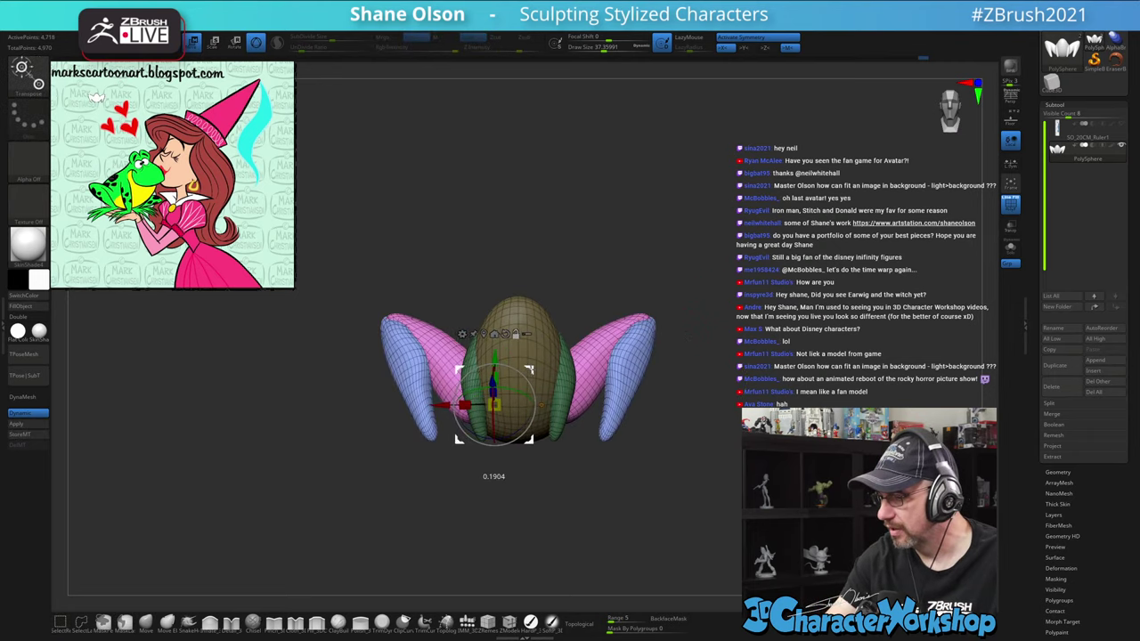
left_click_drag(494, 403, 483, 416)
left_click_drag(592, 287, 617, 301)
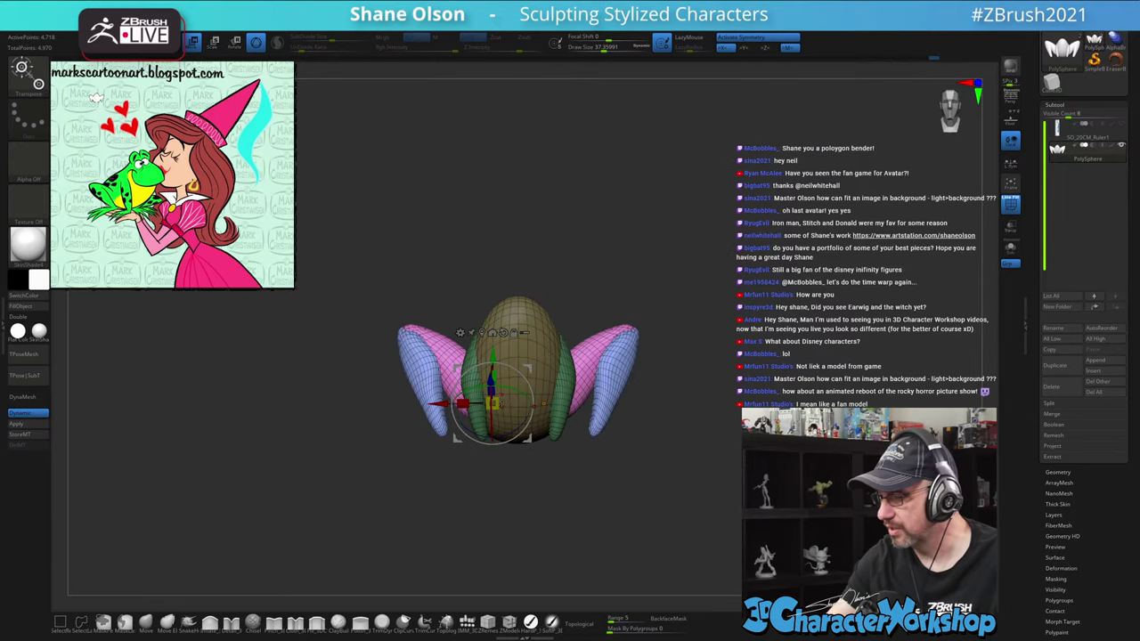
left_click_drag(493, 404, 491, 410)
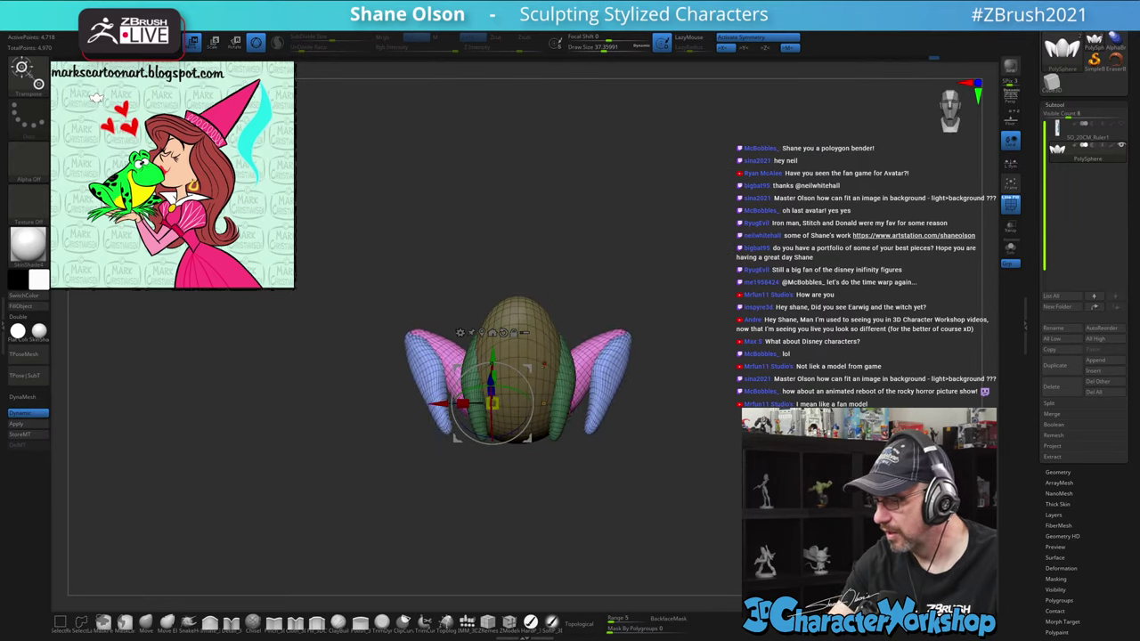
left_click_drag(492, 364, 493, 369)
left_click_drag(718, 492, 639, 518)
left_click_drag(505, 388, 509, 389)
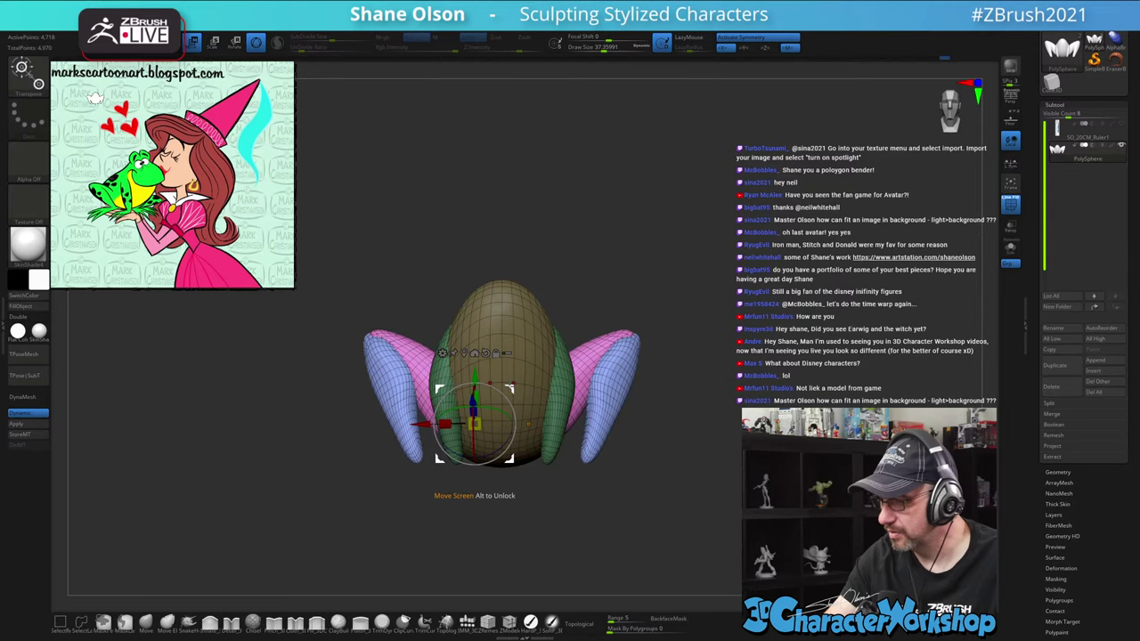
left_click_drag(591, 495, 668, 463)
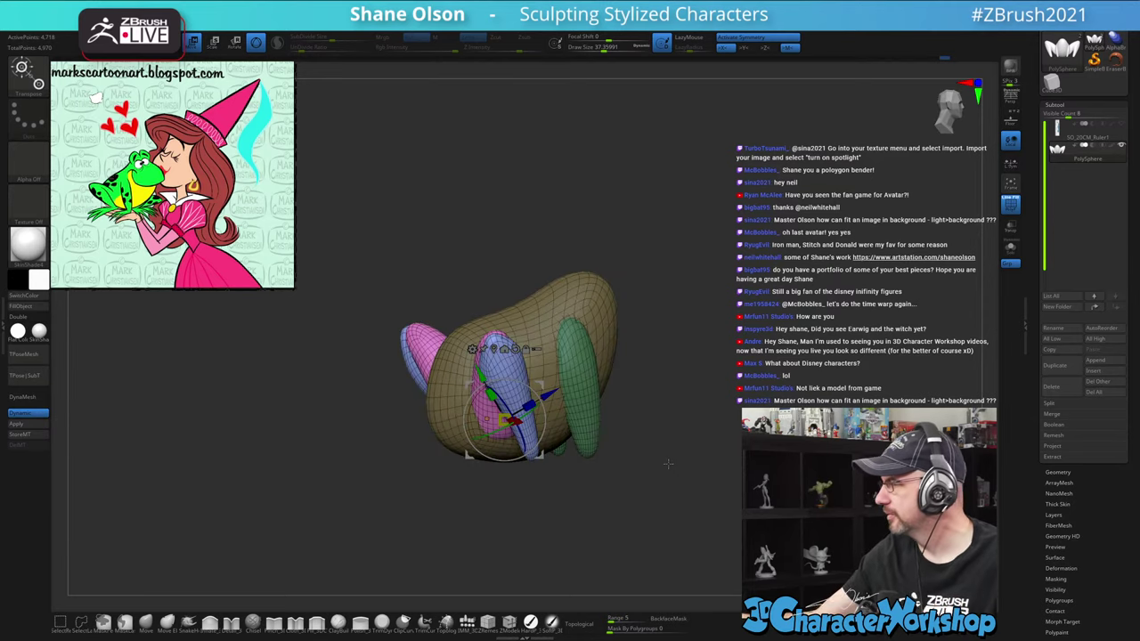
left_click_drag(731, 240, 793, 310, "alt")
mouse_move(643, 289)
left_mouse_down()
mouse_move(722, 274)
mouse_move(707, 318)
left_mouse_up()
key("q")
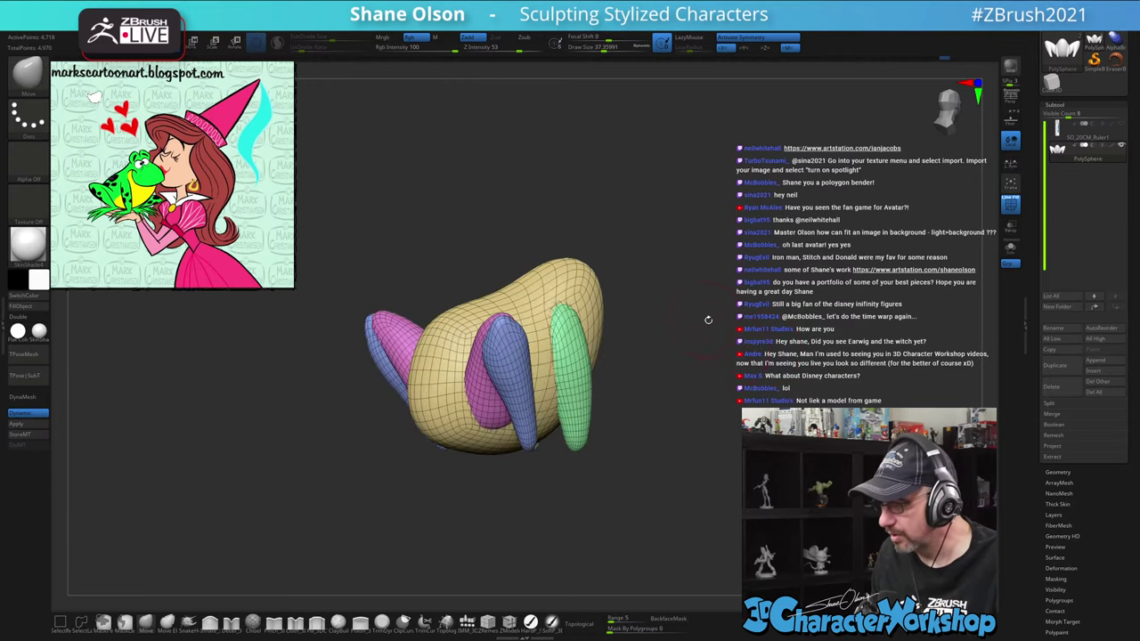
Reshape the rounded rear of the frog's body with the Move brush at a draw size of about 76
left_click_drag(450, 327, 453, 337)
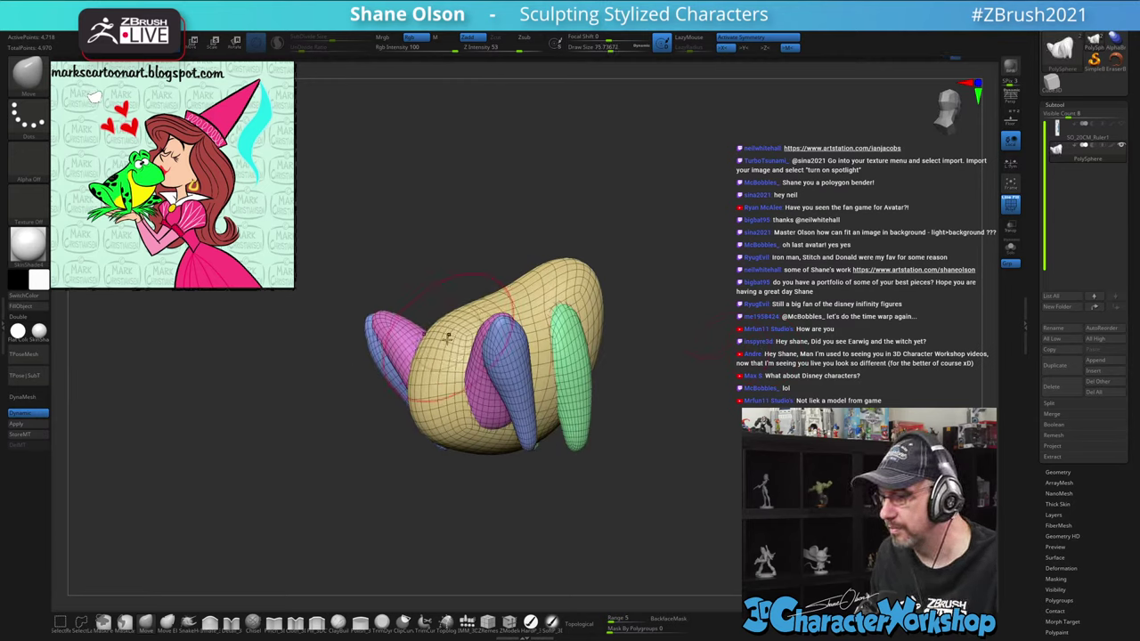
left_click_drag(431, 374, 427, 413)
mouse_move(588, 490)
left_mouse_down()
mouse_move(525, 477)
mouse_move(688, 441)
left_mouse_up()
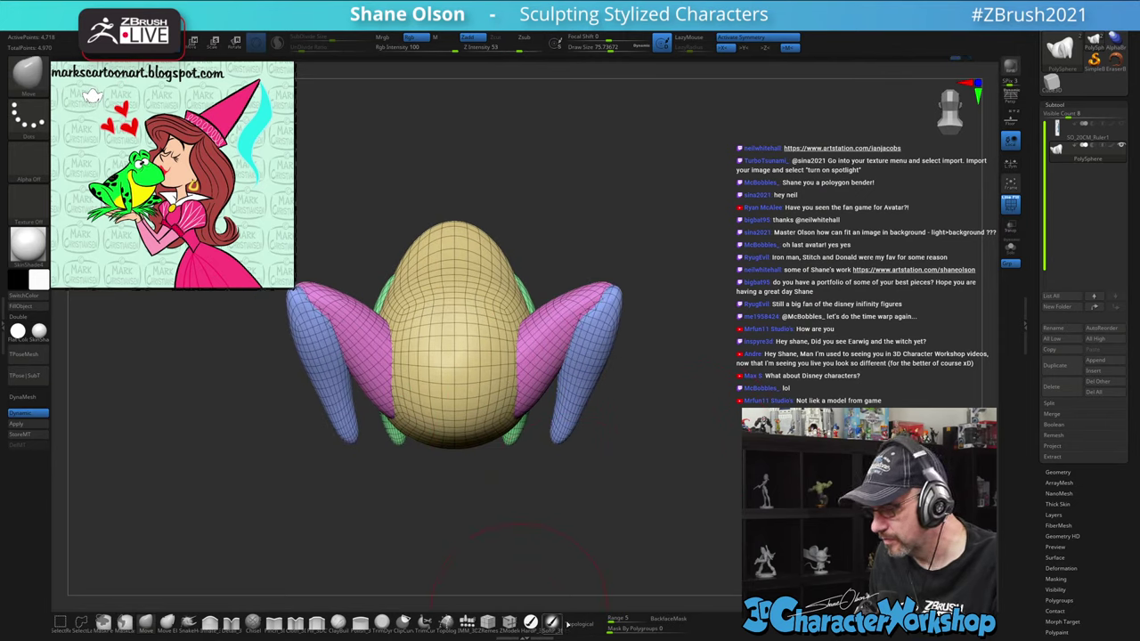
Turn on Topological auto-masking for the Move brush with a range of 5
left_click(574, 624)
left_click_drag(634, 448, 757, 426)
left_click_drag(757, 426, 787, 434, "alt")
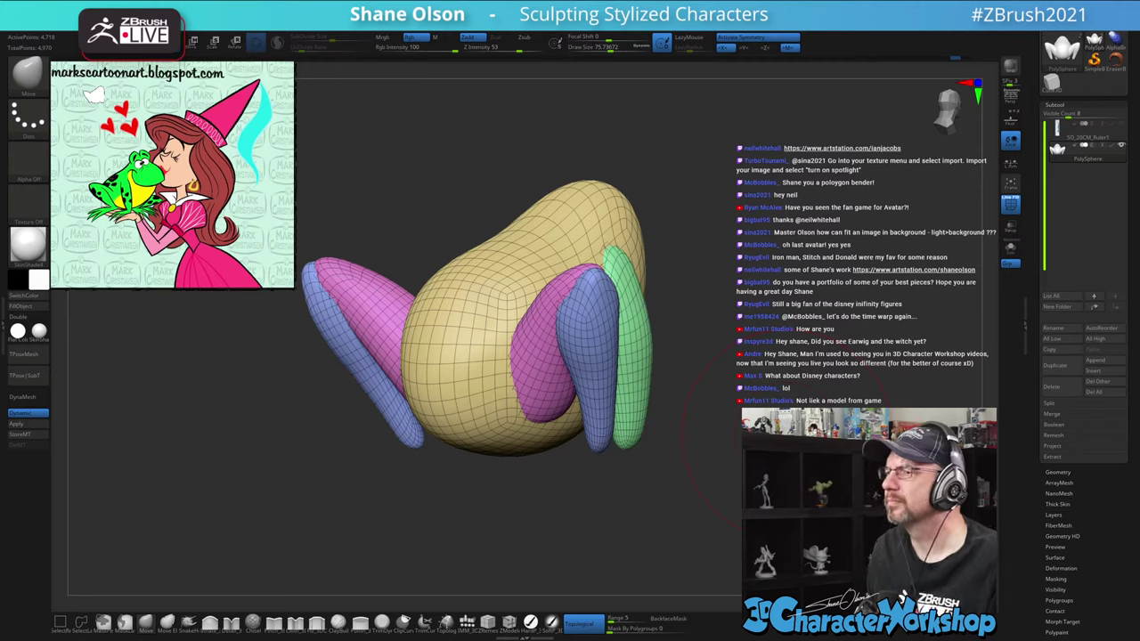
left_click_drag(688, 414, 759, 327)
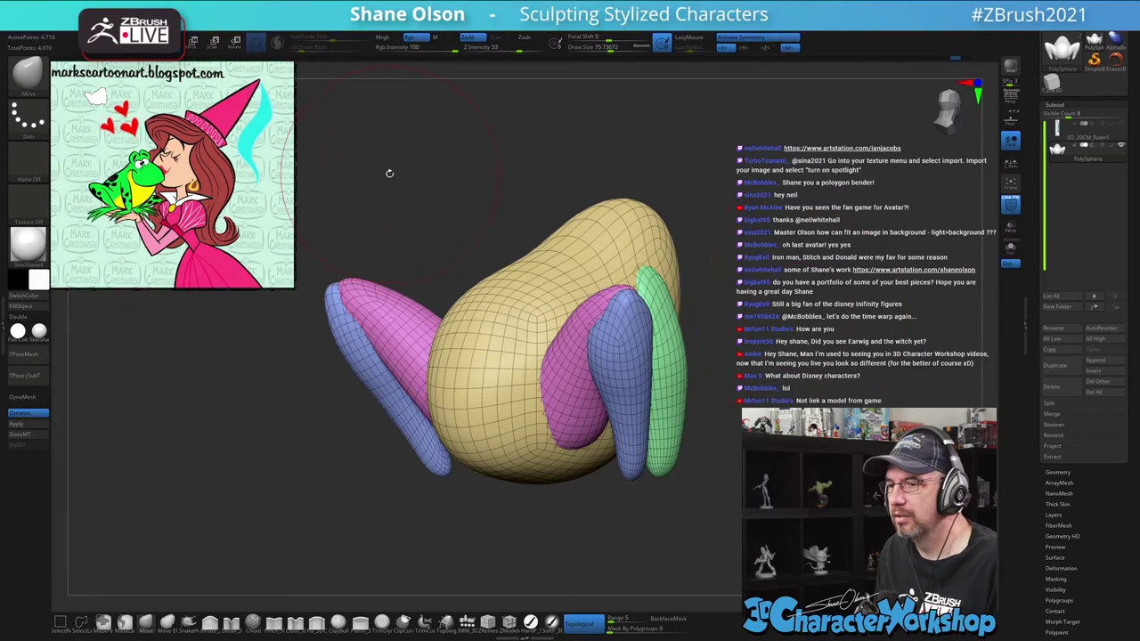
Move the reference image slightly right and down in Spotlight, and leave Spotlight editing
key("z")
left_click(261, 172)
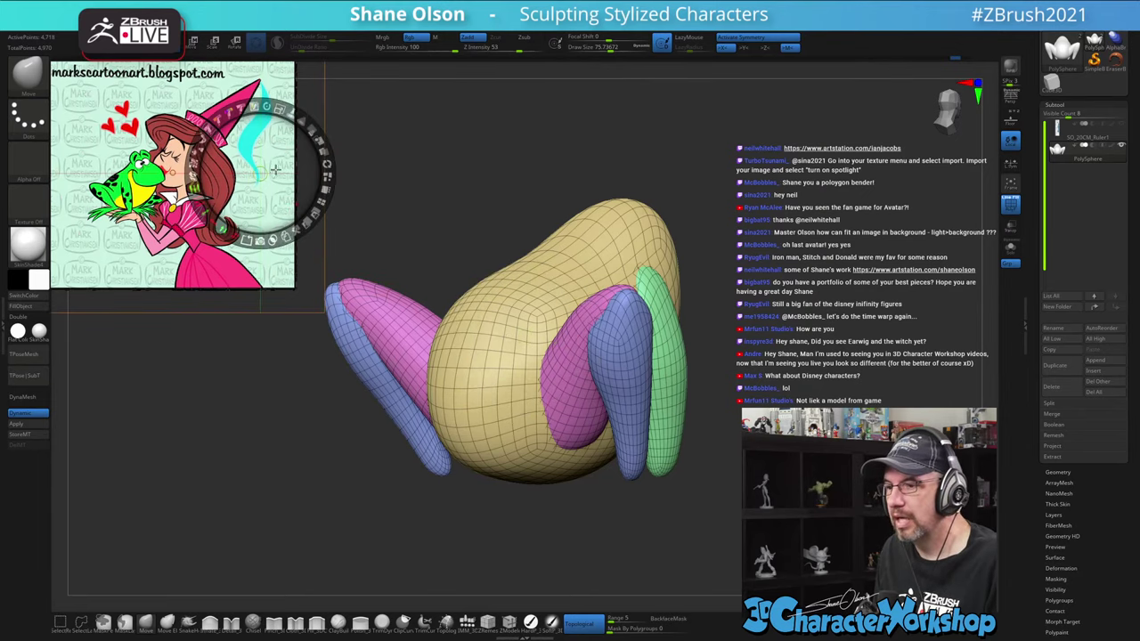
left_click_drag(272, 143, 301, 158)
key("z")
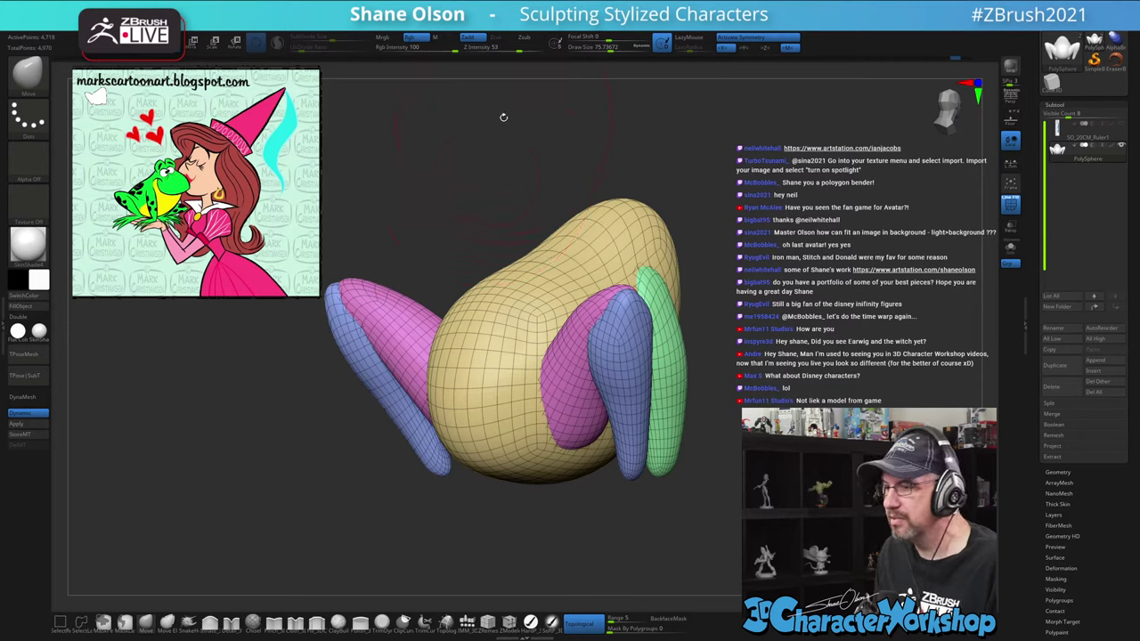
Go to the texture import option and choose the princess-and-frog picture as the current texture
left_click(505, 22)
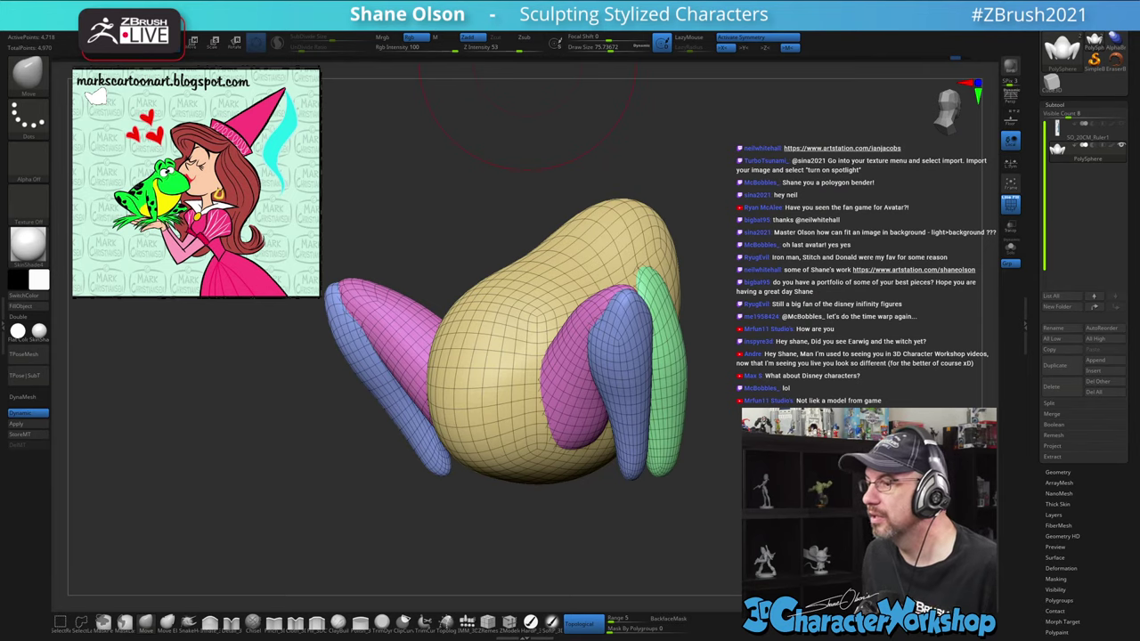
left_click(516, 7)
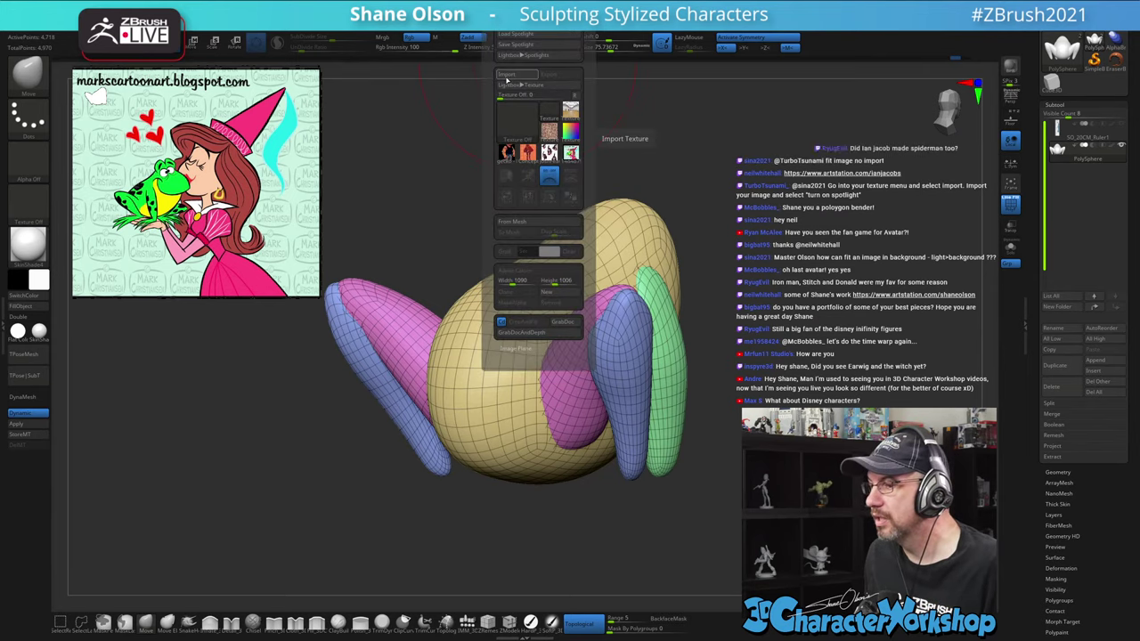
mouse_move(509, 142)
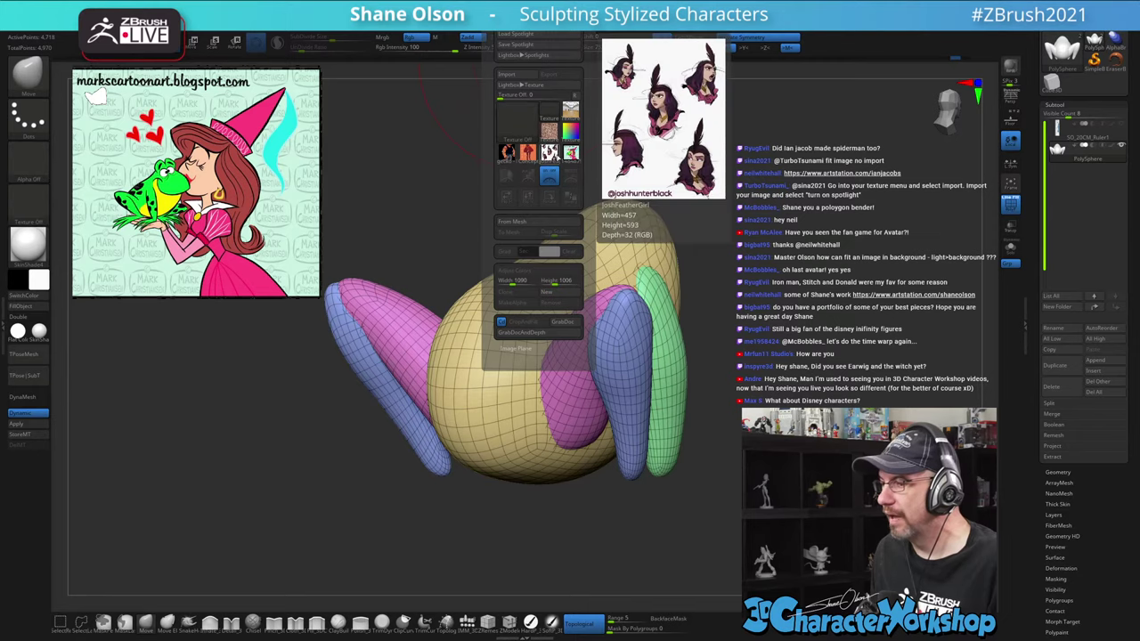
left_click(571, 153)
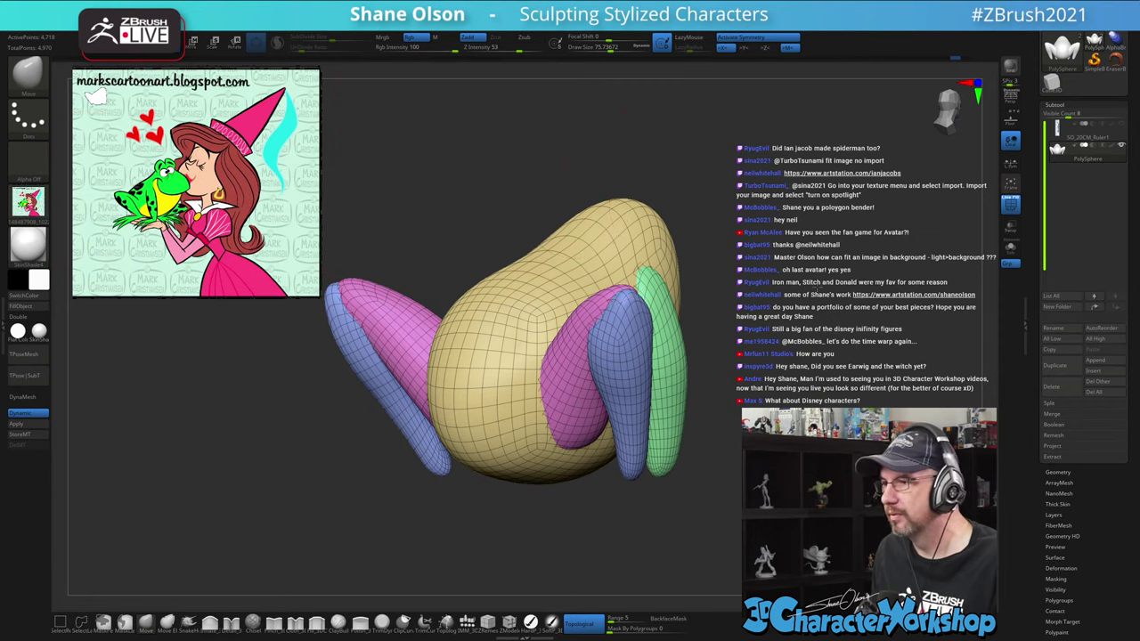
Smooth the frog's outer lower hind legs symmetrically and nudge the knees slightly inward with the Move brush
left_click_drag(817, 290, 774, 302)
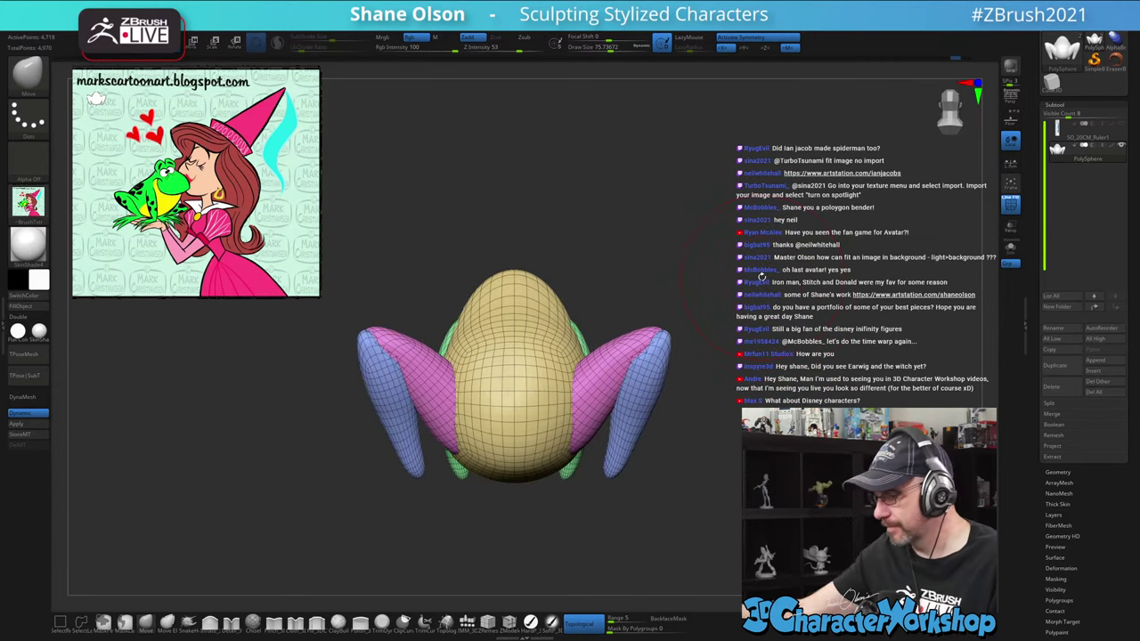
left_click_drag(722, 378, 735, 474)
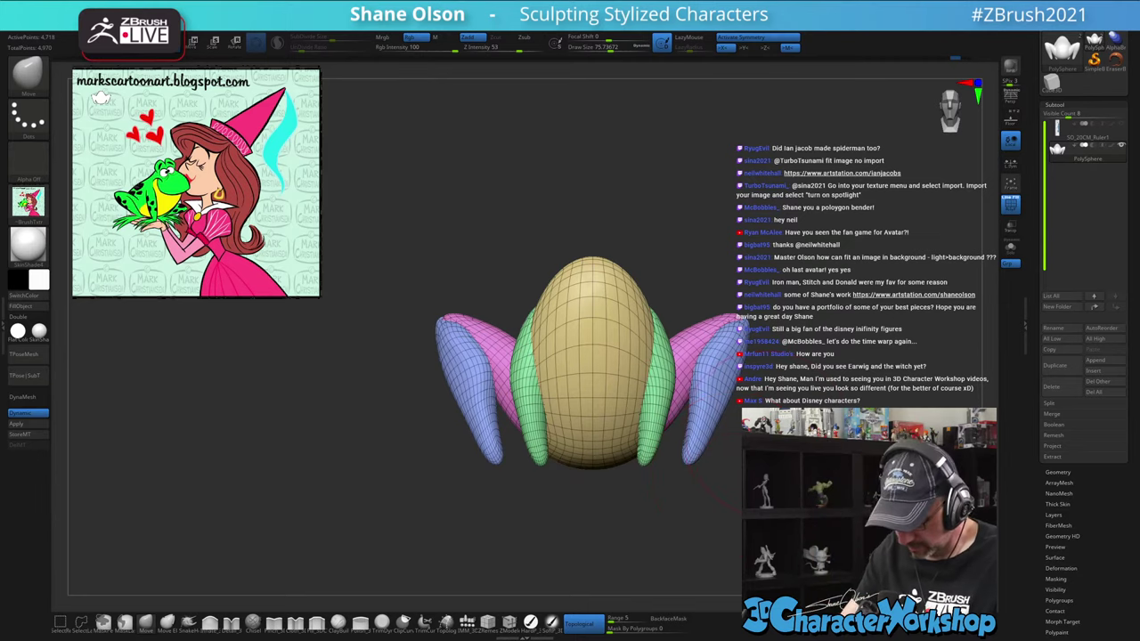
left_click_drag(754, 443, 740, 465)
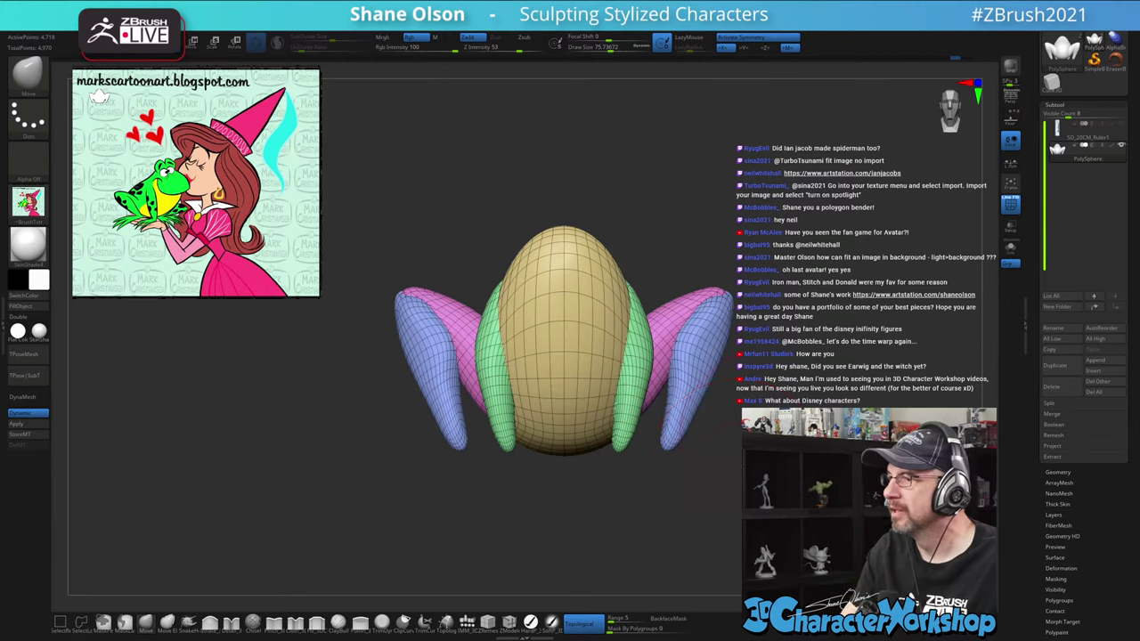
left_click_drag(749, 437, 737, 402)
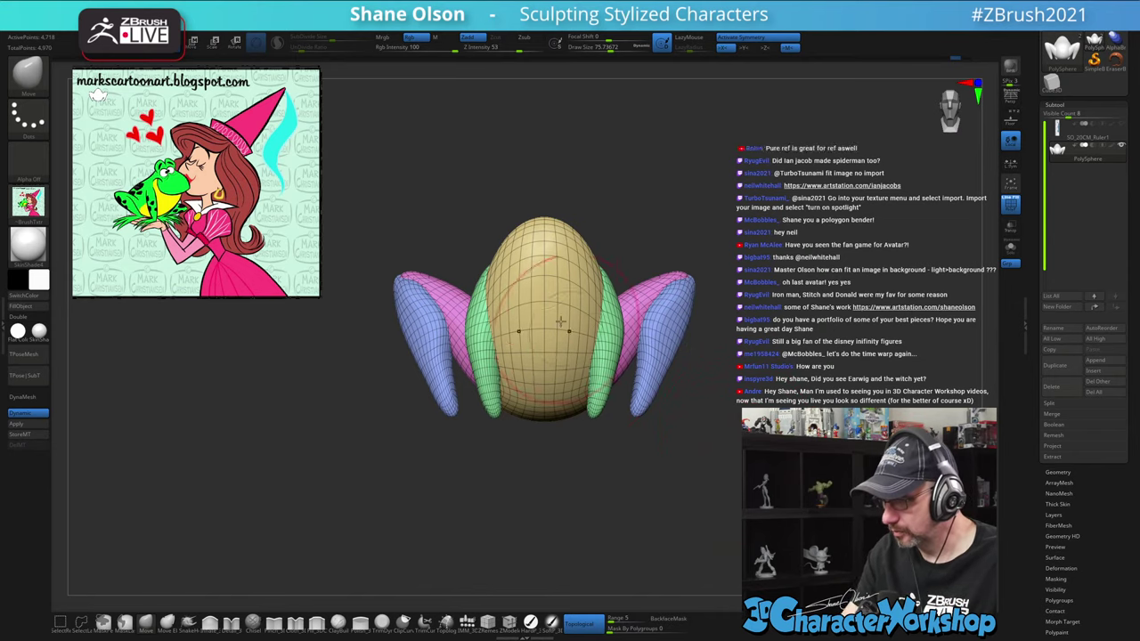
left_click_drag(618, 201, 649, 226)
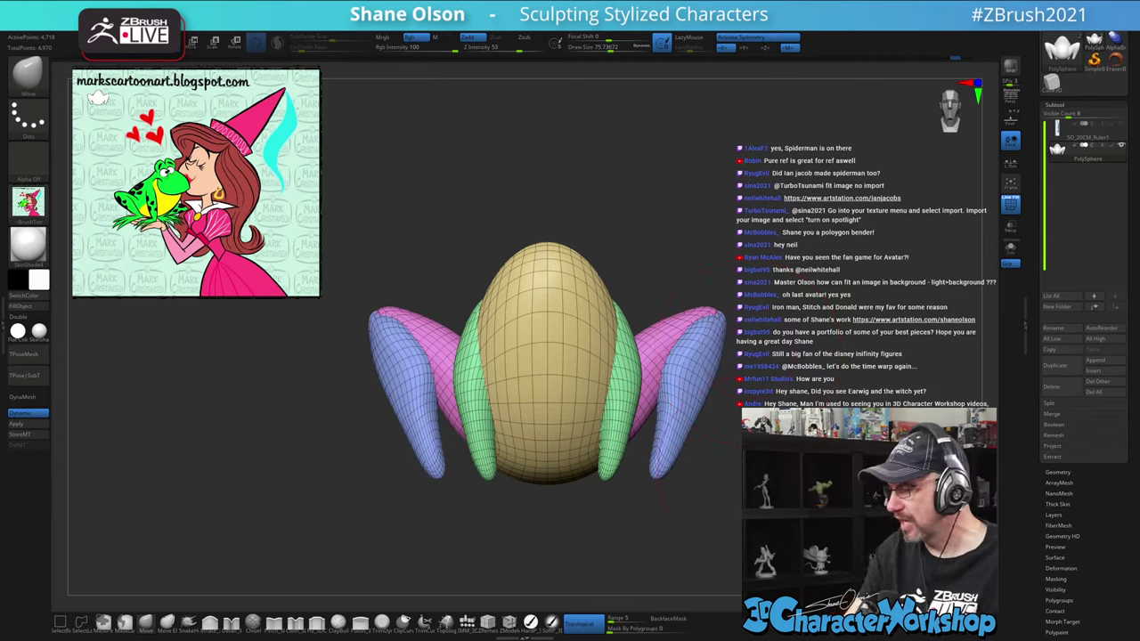
key("shift")
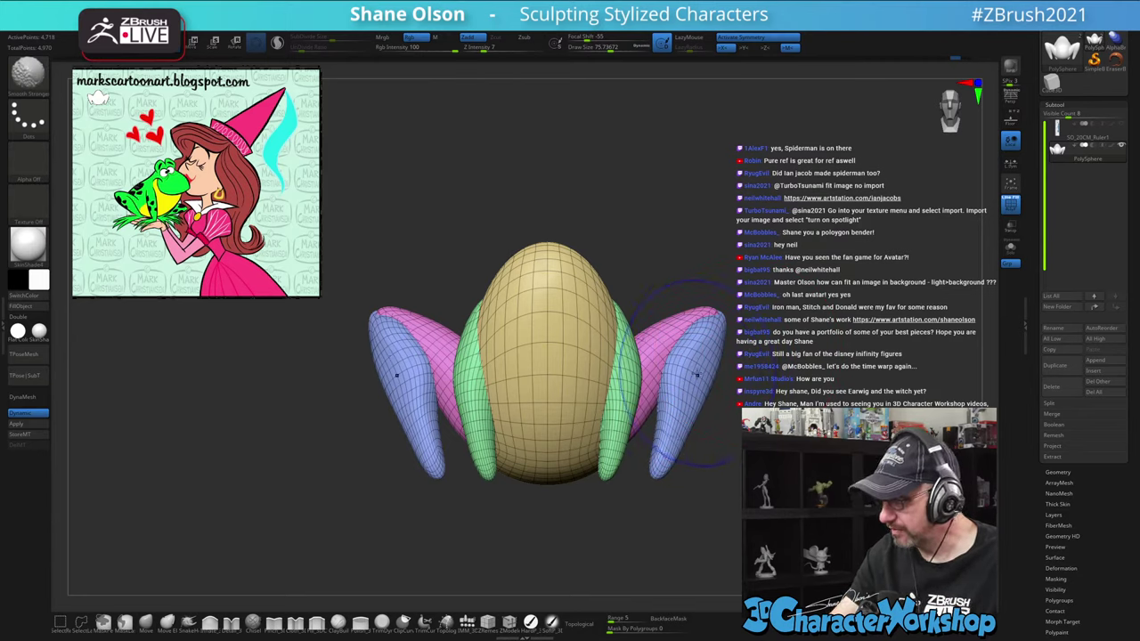
left_click_drag(690, 382, 683, 347, "shift")
left_click_drag(777, 401, 732, 405)
left_click_drag(719, 321, 713, 324)
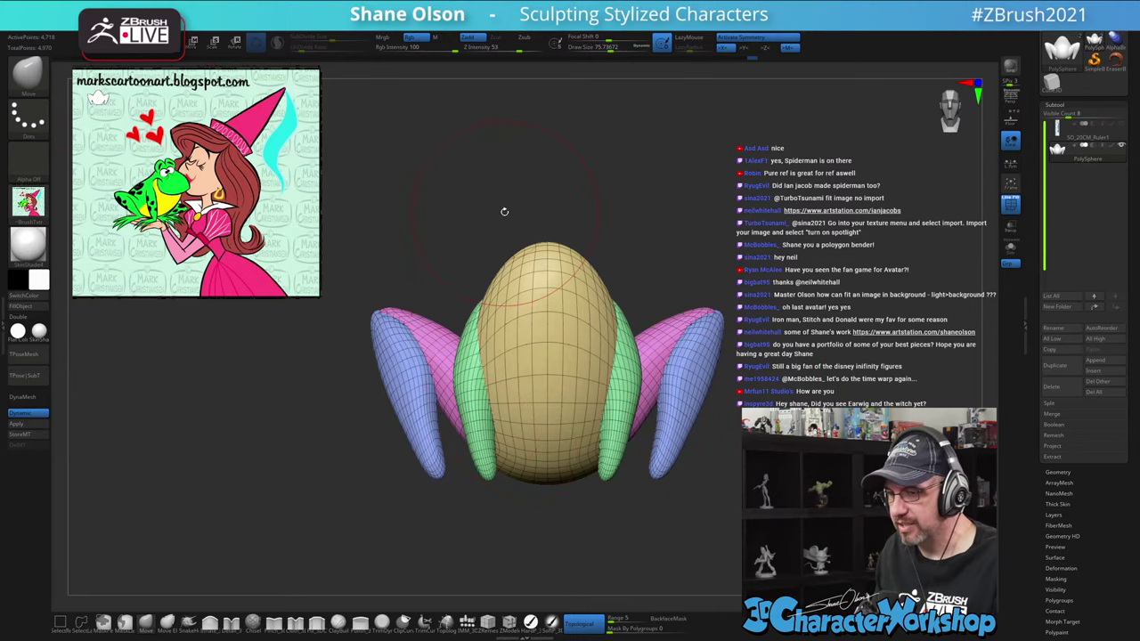
key("z")
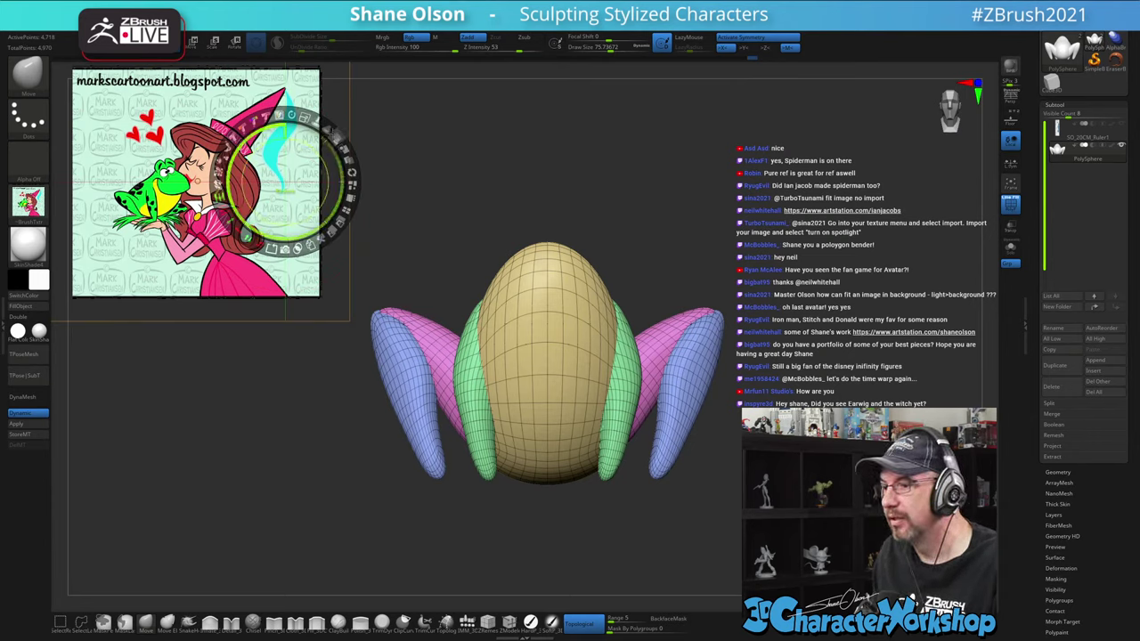
key("z")
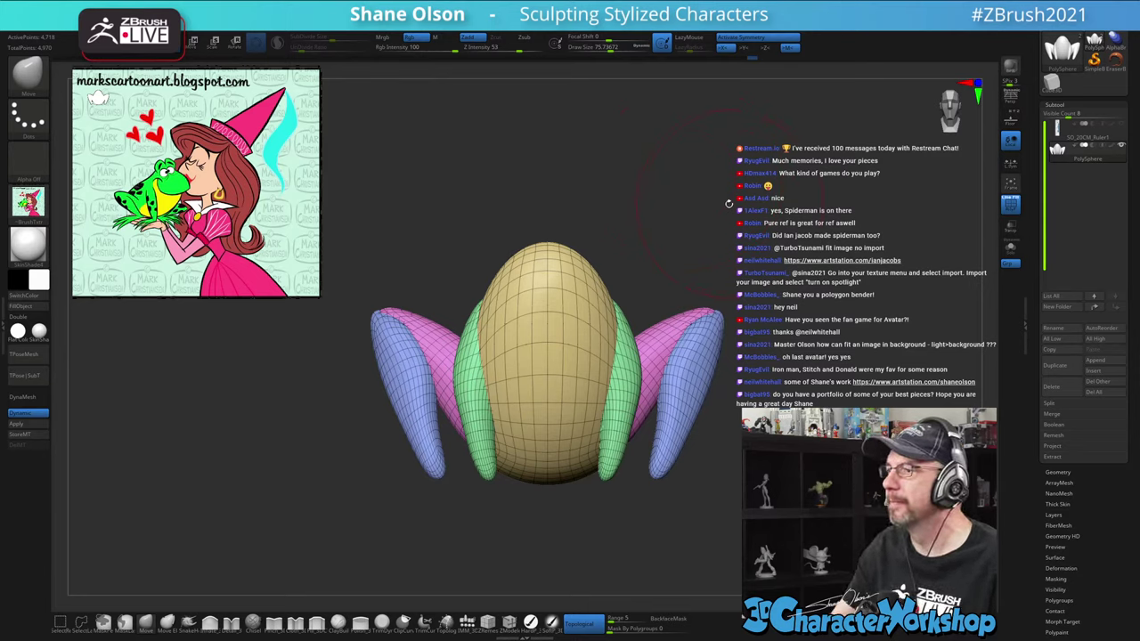
left_click_drag(739, 282, 700, 223)
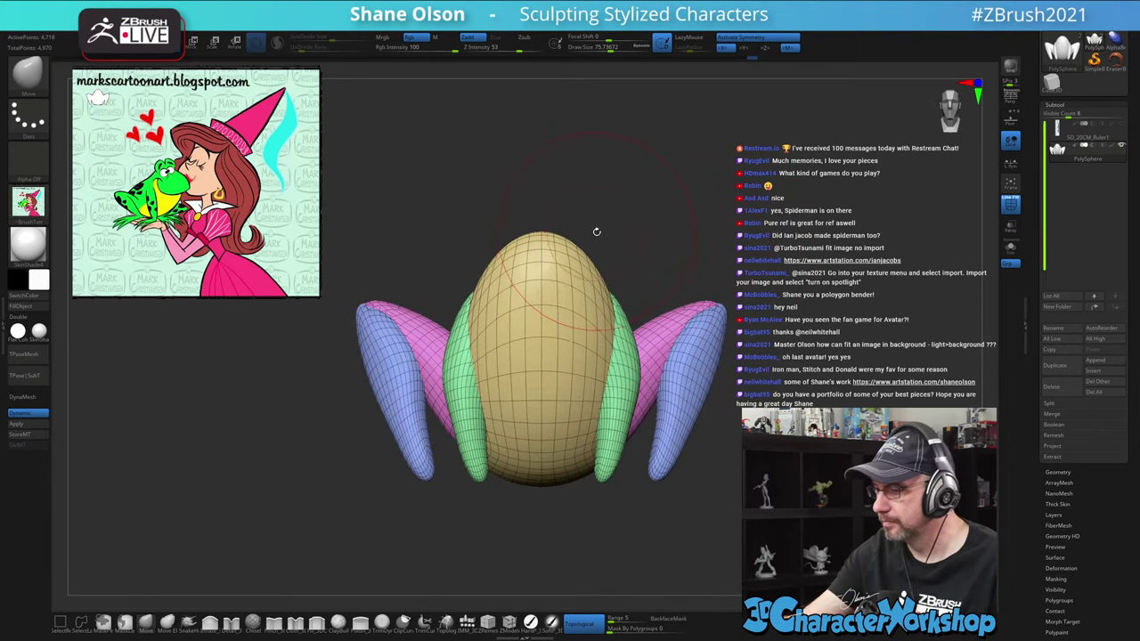
Choose the QuadSphere-2 insert-mesh primitive and try placing it on the front of the frog's body
left_click(468, 623)
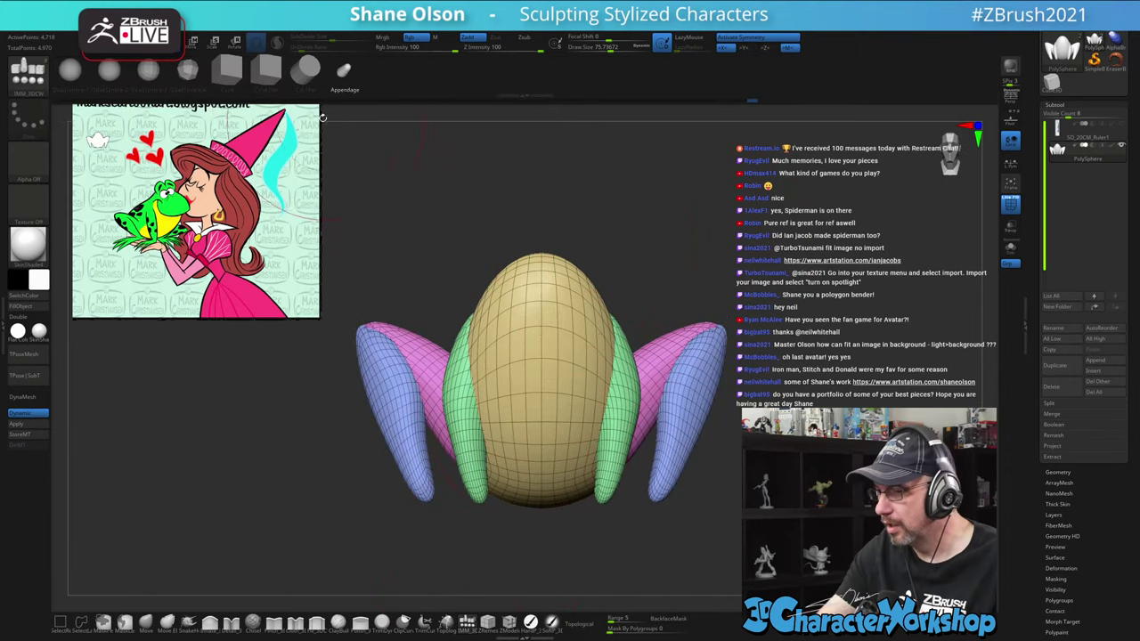
left_click(114, 73)
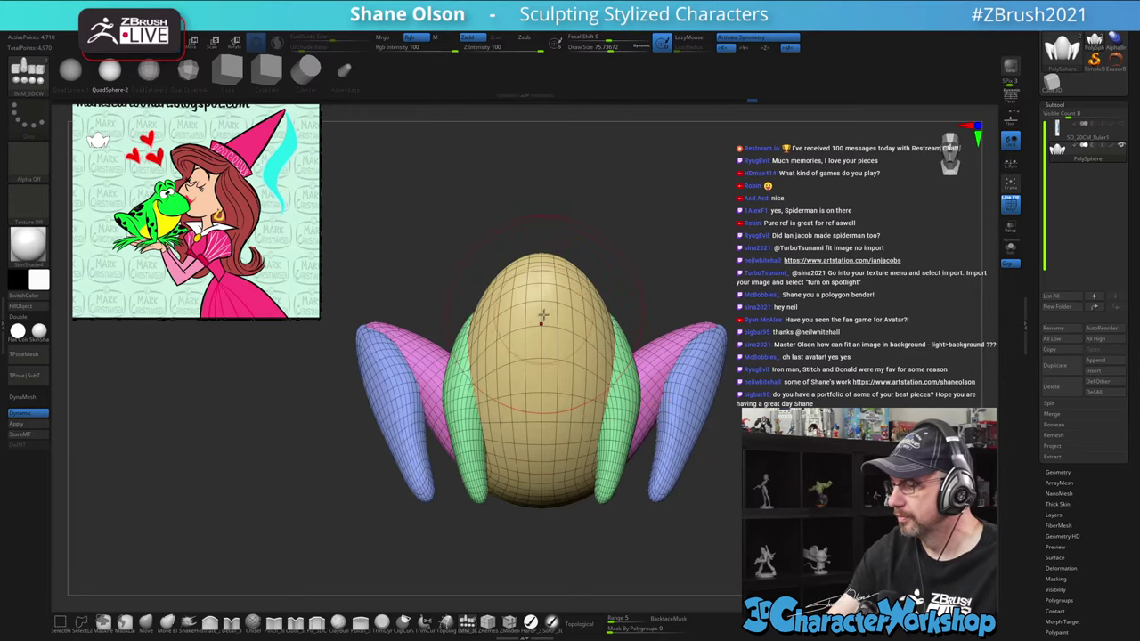
left_click_drag(542, 284, 539, 370)
key("ctrl+z")
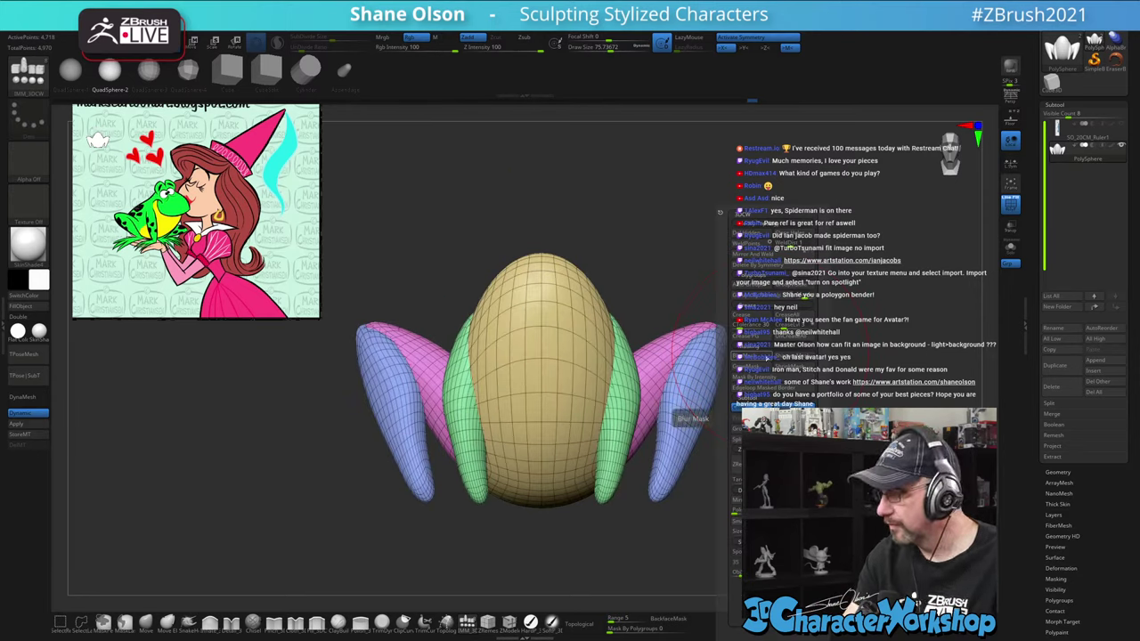
Reset the gizmo orientation and insert a QuadSphere-2 on the centerline of the body's upper front as the head
mouse_move(673, 245)
left_mouse_down("alt")
mouse_move(667, 264)
mouse_move(675, 252)
mouse_move(623, 272)
mouse_move(677, 261)
left_mouse_up("alt")
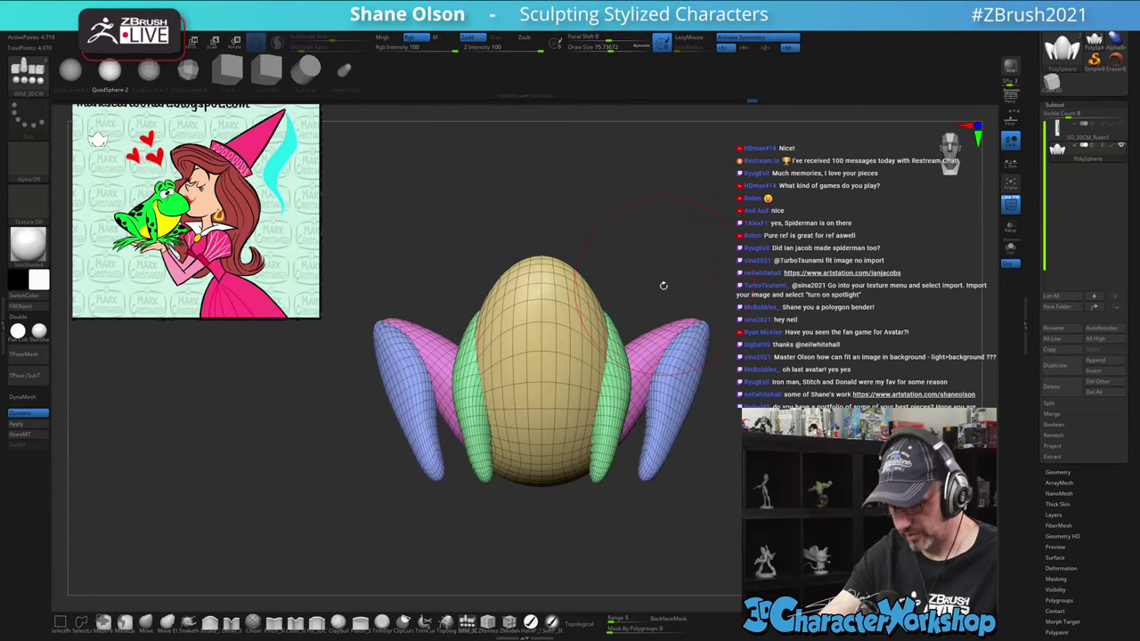
key("space")
left_click(663, 289)
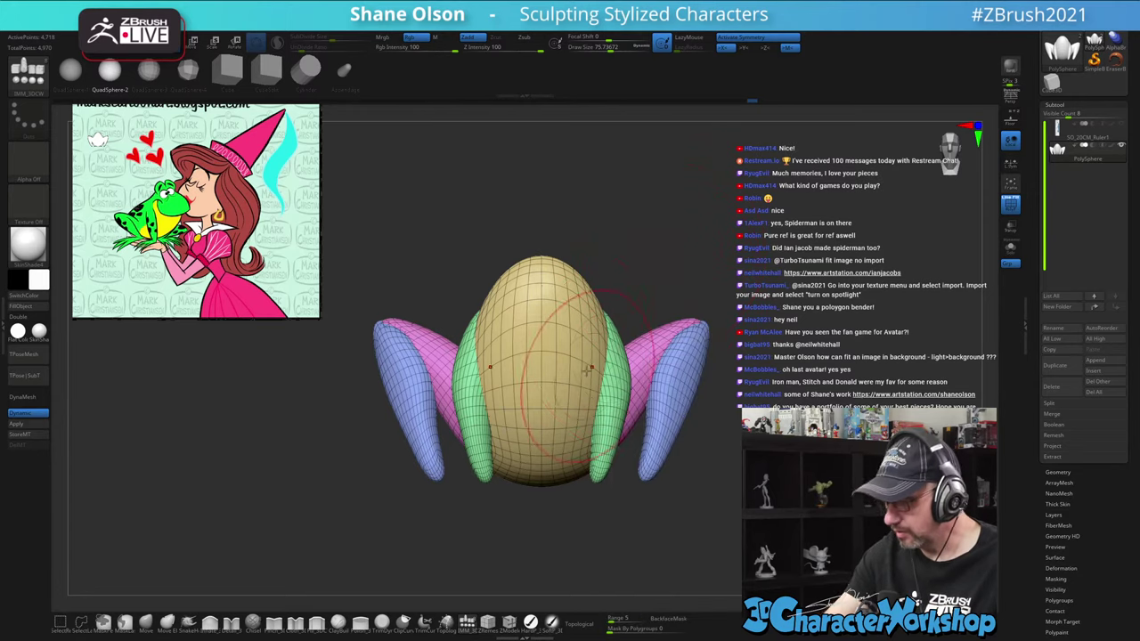
key("w")
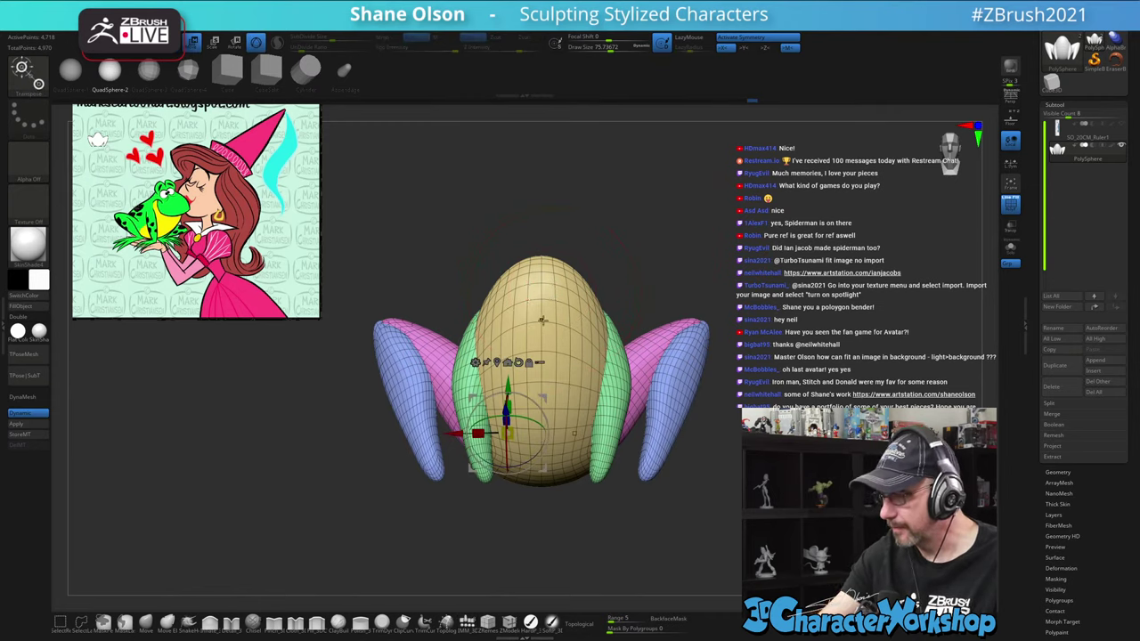
left_click(519, 362)
key("q")
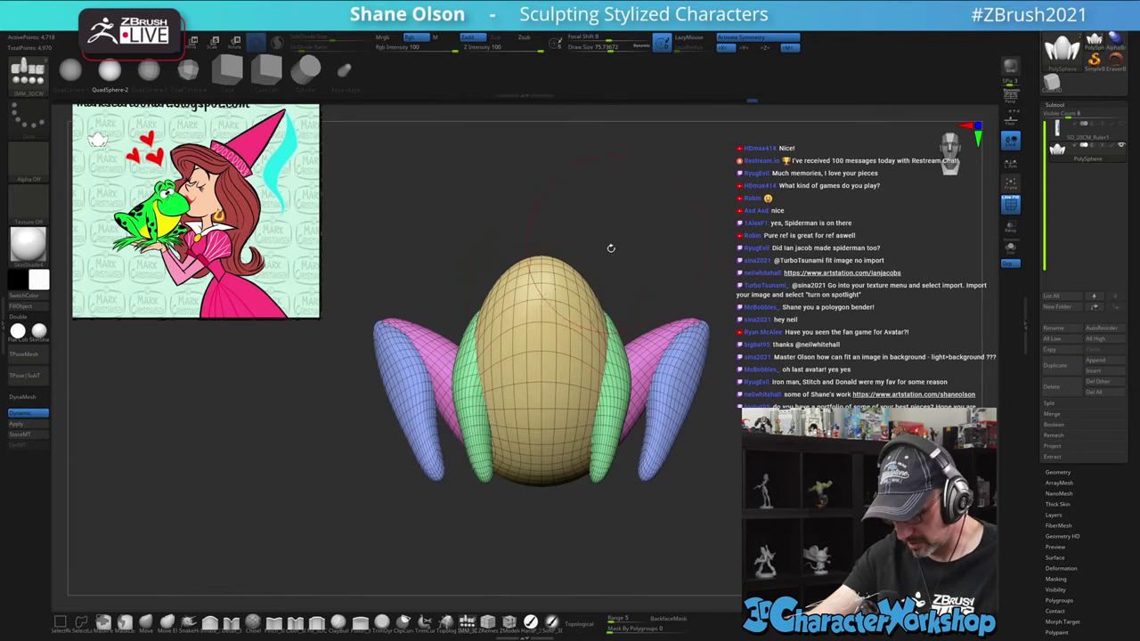
left_click_drag(541, 285, 546, 372)
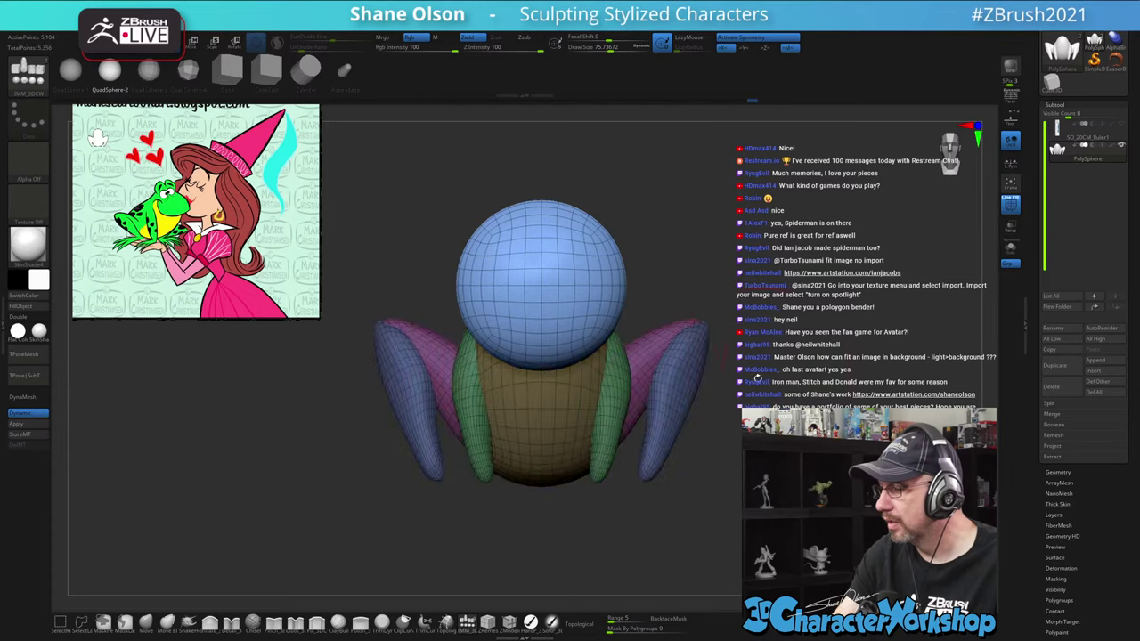
Scale the head sphere down and move it back and down against the front of the body in side view
left_click_drag(756, 377, 720, 294, "shift")
key("w")
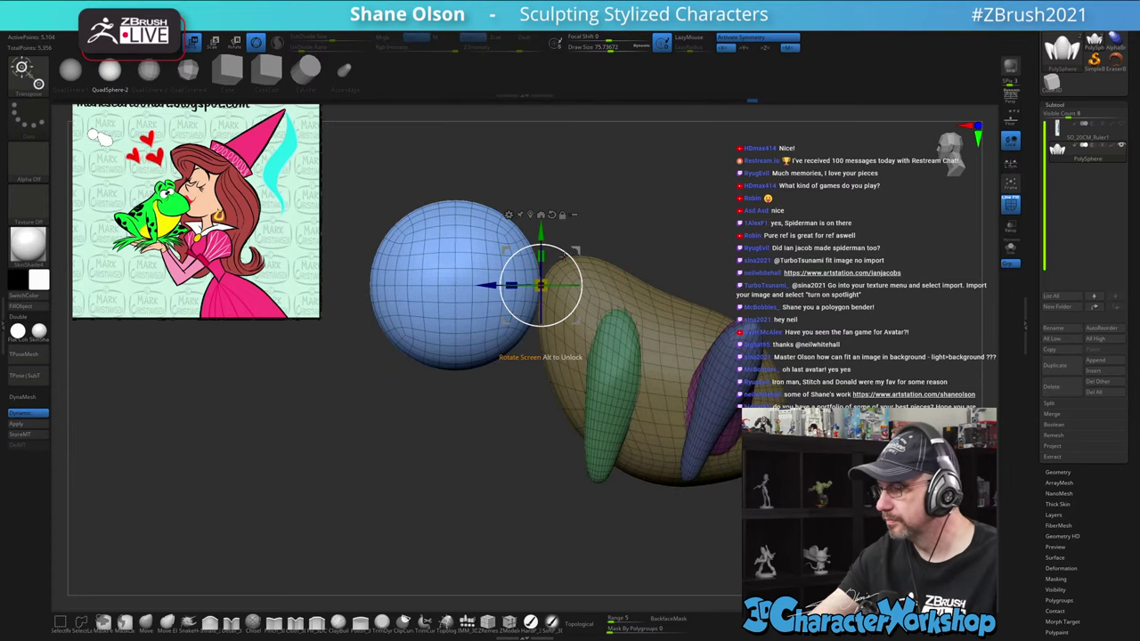
left_click_drag(542, 285, 538, 306)
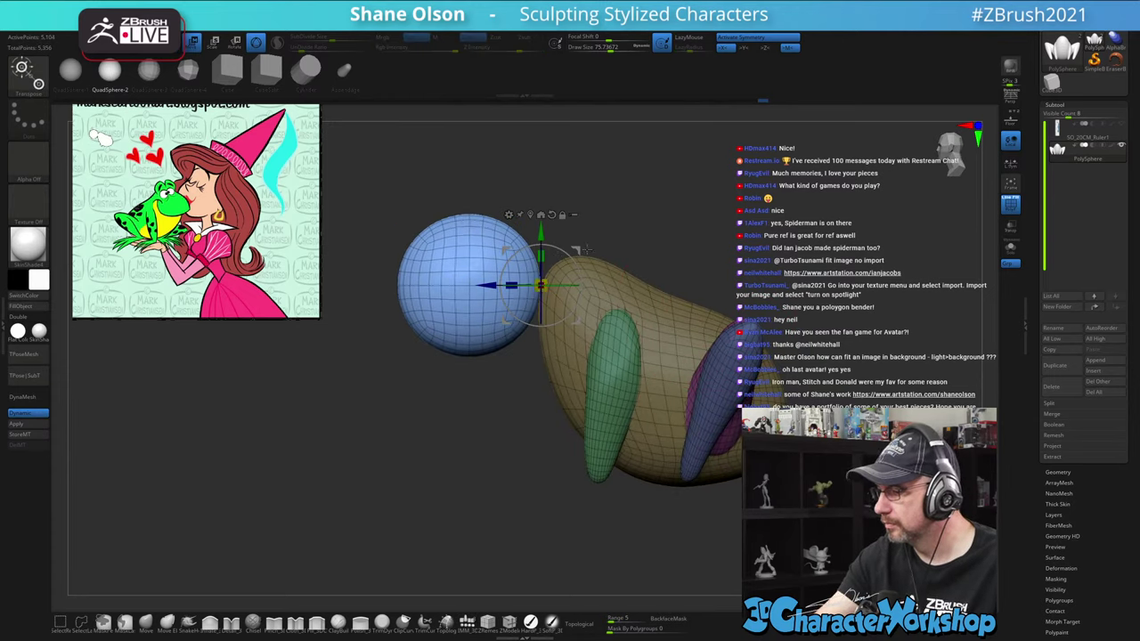
left_click_drag(576, 252, 674, 277)
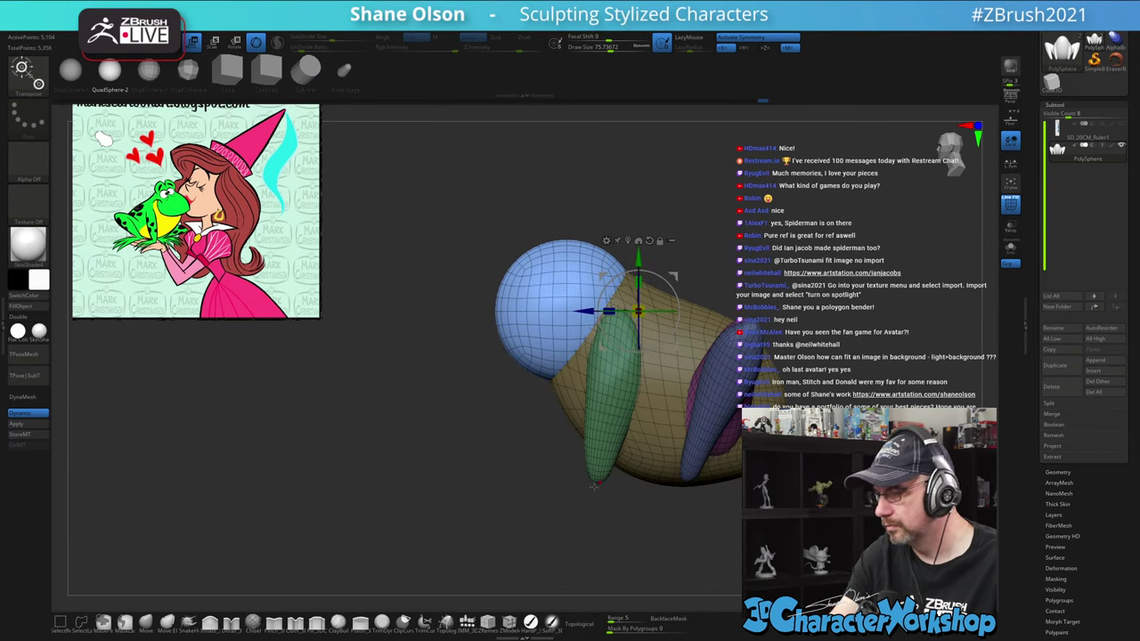
Trim the underside of the head sphere along a slanted line with the ClipCurve brush
left_click_drag(486, 519, 554, 495, "shift")
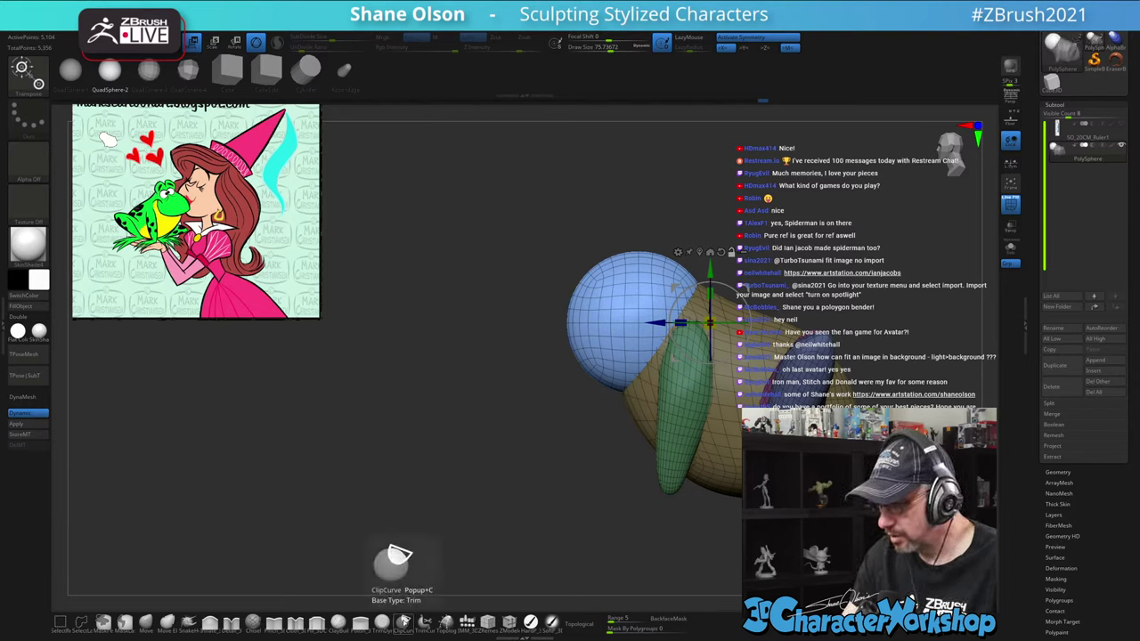
key("q")
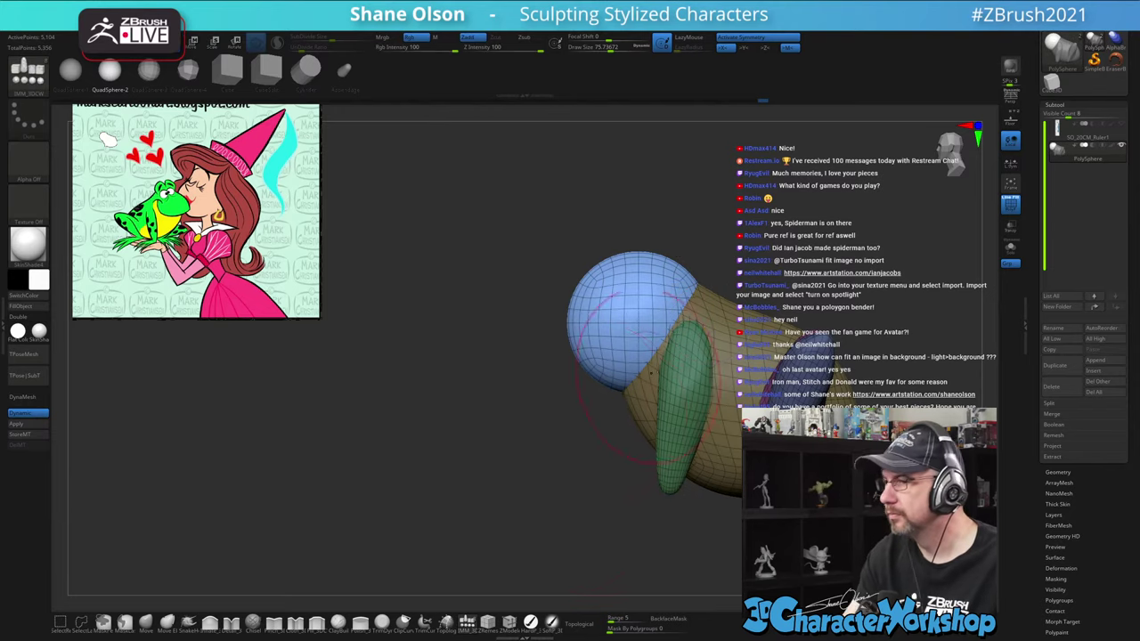
left_click_drag(732, 249, 692, 304, "alt")
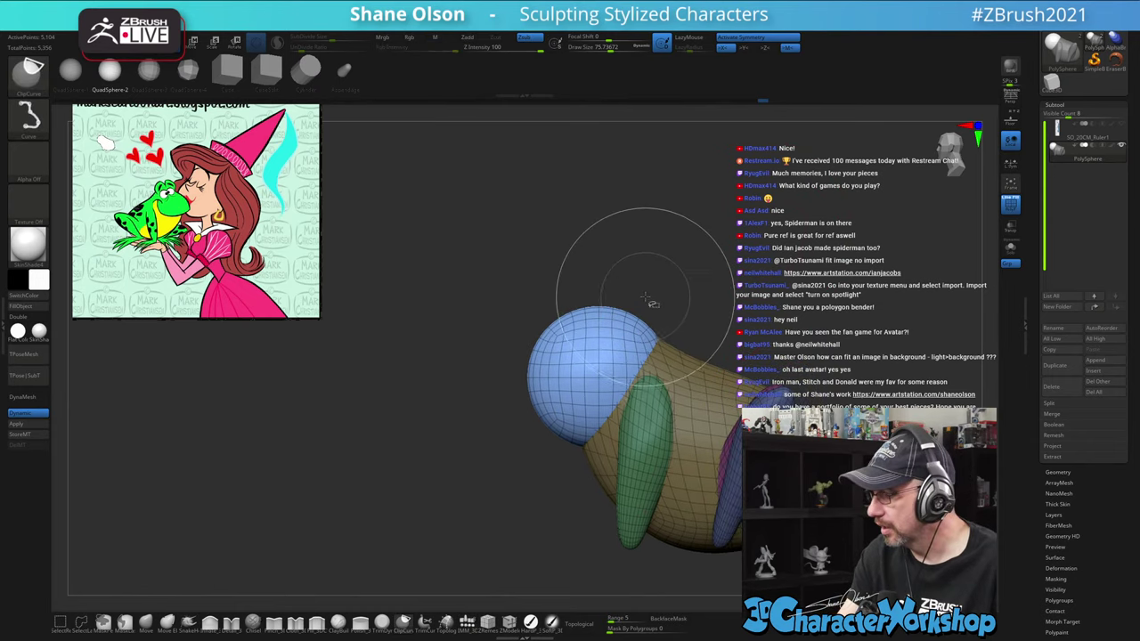
mouse_move(643, 292)
left_mouse_down("ctrl+shift")
mouse_move(623, 386)
mouse_move(574, 416)
mouse_move(445, 418)
mouse_move(456, 416)
left_mouse_up("ctrl+shift")
Smooth the clipped rear and lower edges of the head at a draw size of about 53
mouse_move(743, 311)
left_mouse_down()
mouse_move(777, 311)
mouse_move(738, 310)
mouse_move(723, 280)
left_mouse_up()
key("s")
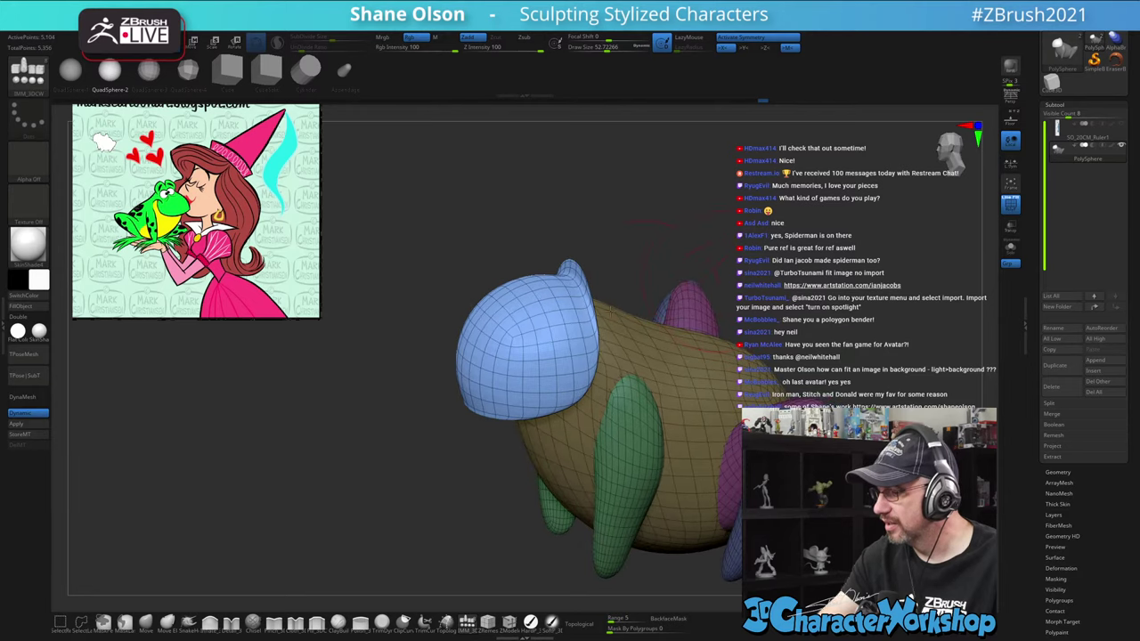
left_click_drag(583, 287, 588, 306, "shift")
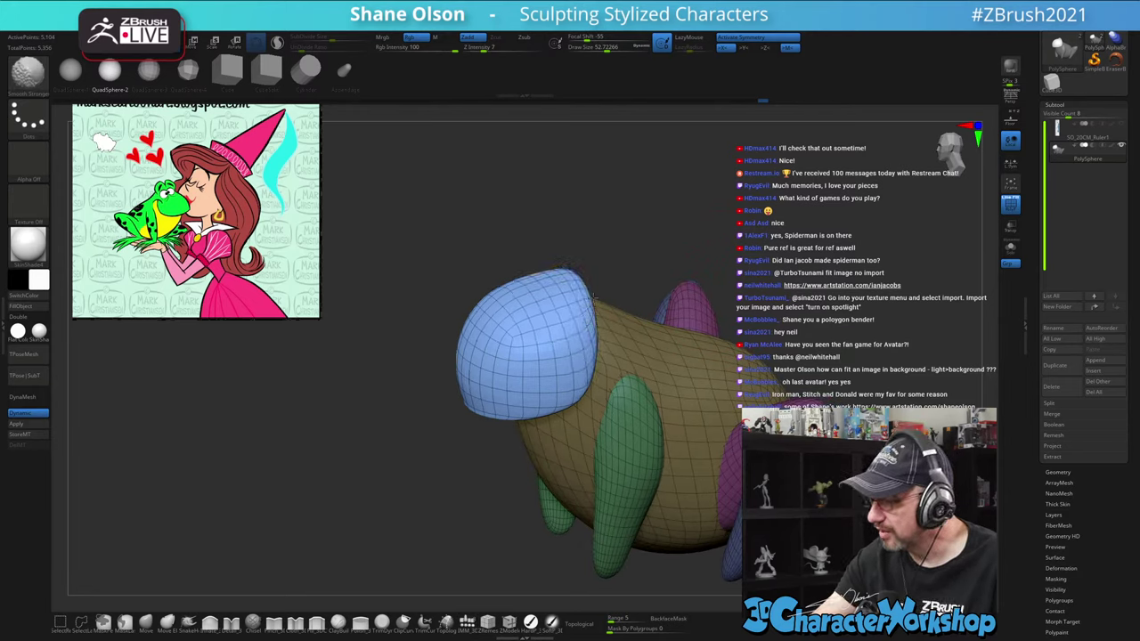
left_click_drag(700, 258, 709, 201)
left_click_drag(547, 406, 481, 415, "shift")
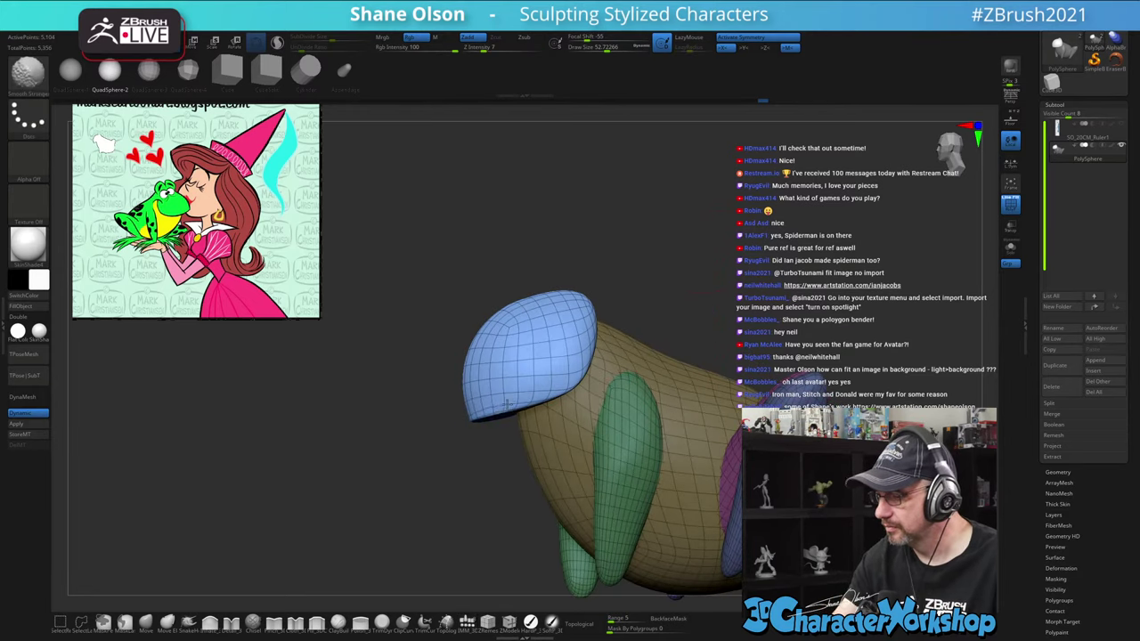
mouse_move(485, 526)
left_mouse_down()
mouse_move(509, 407)
mouse_move(629, 301)
mouse_move(632, 361)
mouse_move(674, 258)
left_mouse_up()
Switch to the Move brush and smooth the front lower edge and underside of the head
left_click(146, 623)
mouse_move(451, 401)
left_mouse_down("shift")
mouse_move(461, 464)
mouse_move(463, 427)
left_mouse_up("shift")
left_click_drag(635, 293, 626, 358)
left_click_drag(499, 417, 529, 407, "shift")
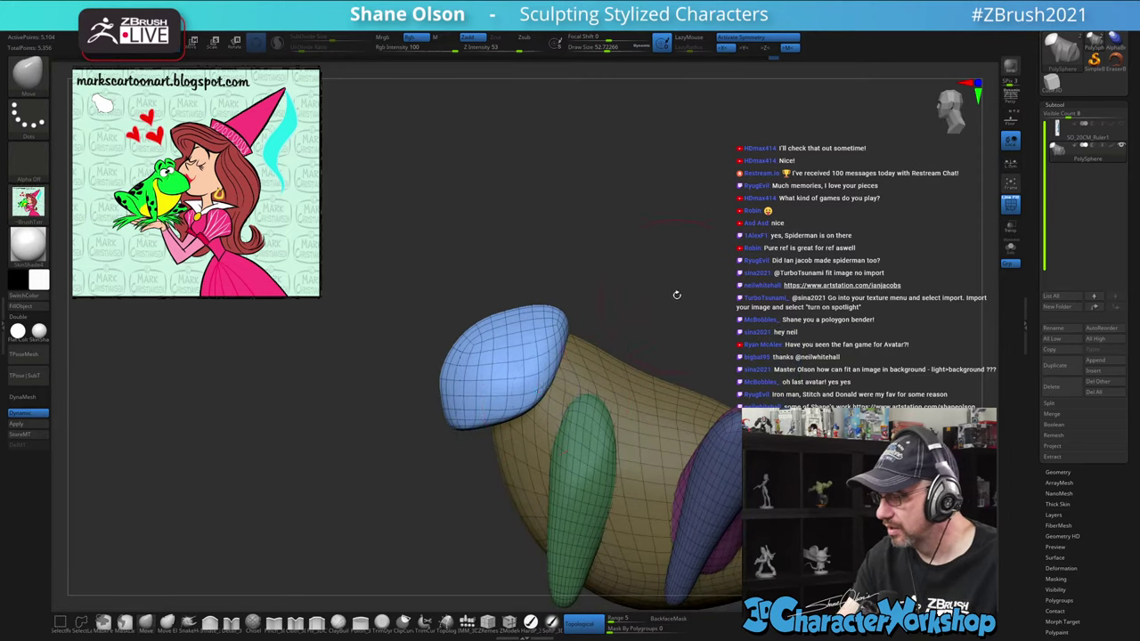
Reshape and flatten the top of the frog's head with the Move brush at a draw size of about 90
left_click_drag(677, 295, 777, 307)
mouse_move(649, 341)
left_mouse_down("alt")
mouse_move(682, 362)
mouse_move(579, 329)
left_mouse_up("alt")
key("s")
left_click_drag(682, 299, 653, 323)
mouse_move(608, 335)
left_mouse_down()
mouse_move(591, 334)
mouse_move(686, 329)
left_mouse_up()
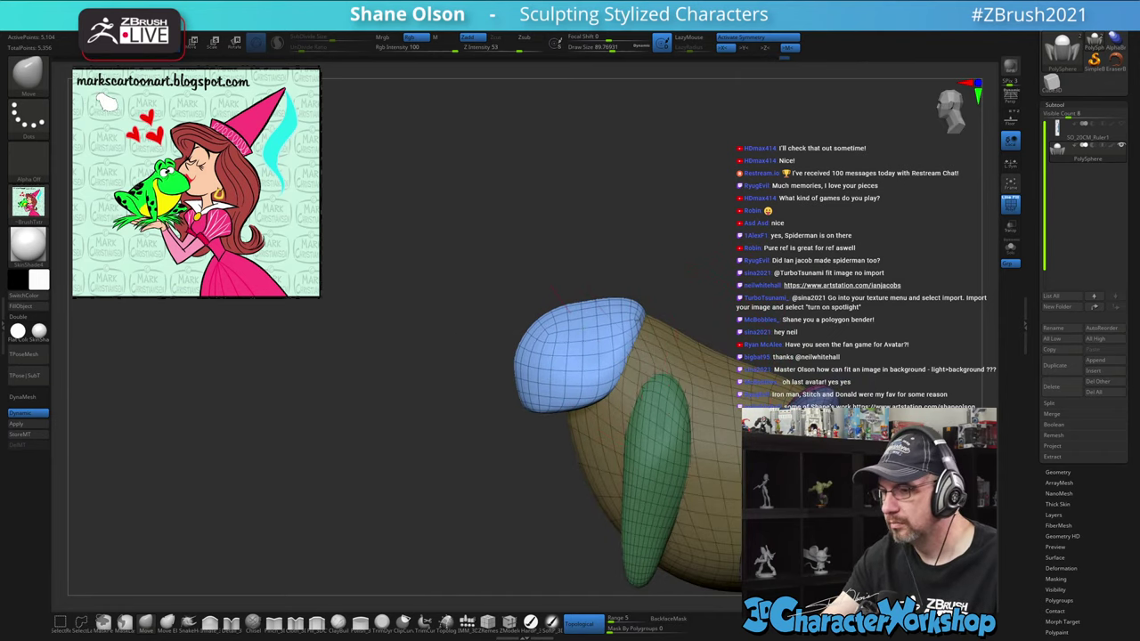
left_click_drag(588, 315, 588, 321)
mouse_move(660, 294)
left_mouse_down()
mouse_move(739, 307)
mouse_move(621, 313)
mouse_move(624, 276)
left_mouse_up()
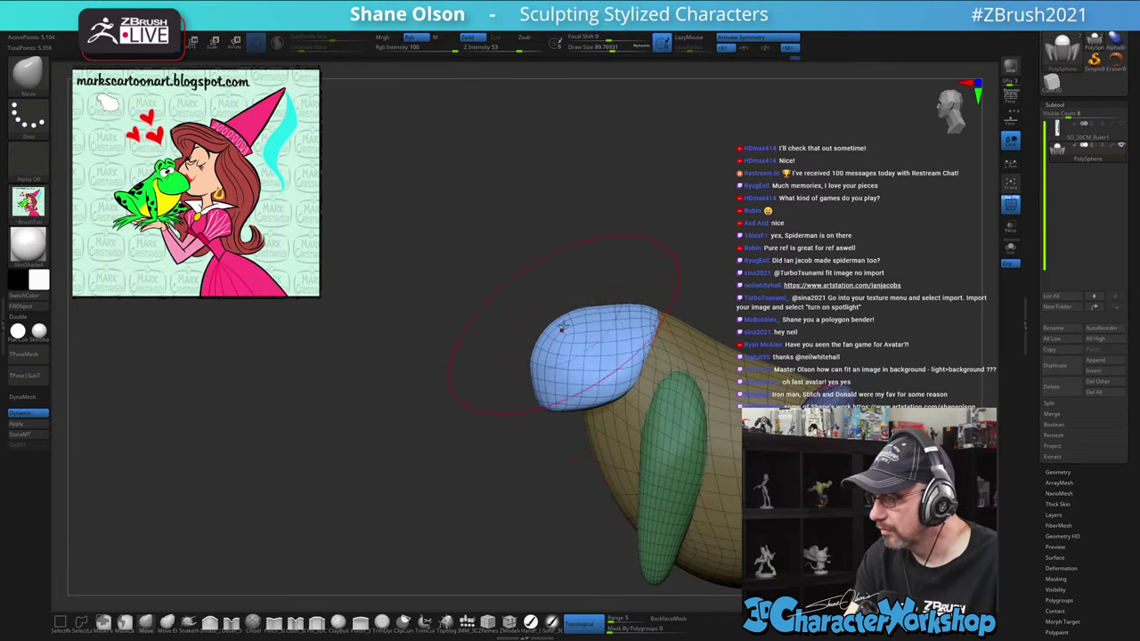
Refine the upper front of the frog's head with the Move brush and set the draw size to about 61
key("s")
left_click(575, 329)
mouse_move(576, 315)
left_mouse_down()
mouse_move(579, 268)
mouse_move(551, 227)
left_mouse_up()
key("s")
left_click(513, 236)
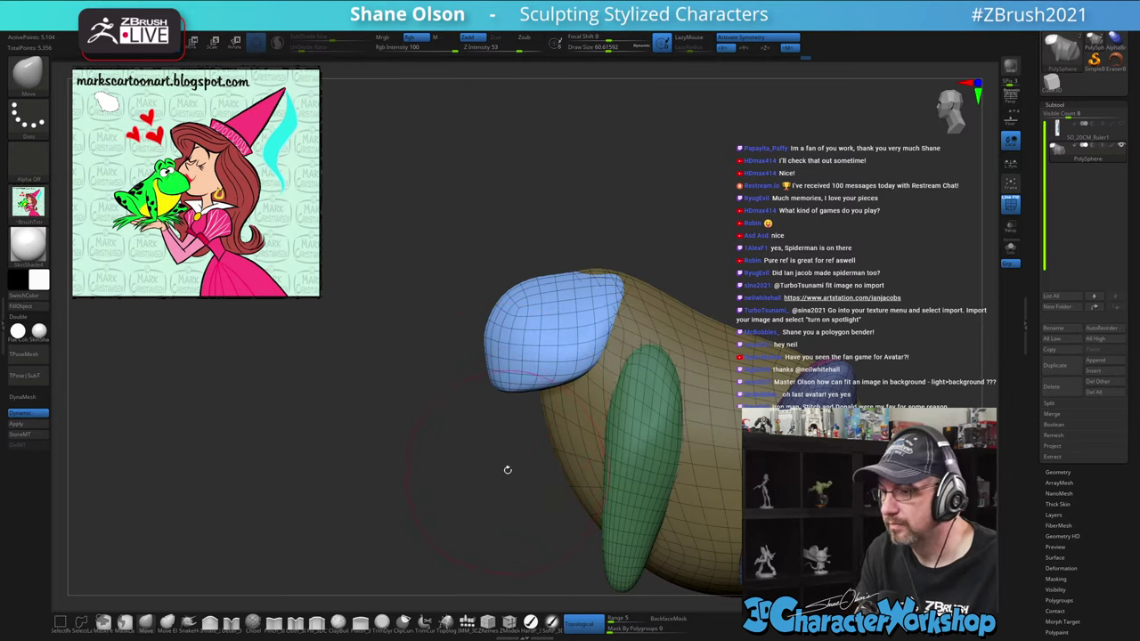
Set the Move brush draw size to about 50 and inspect the frog's head and body in profile
mouse_move(497, 454)
left_mouse_down()
mouse_move(447, 374)
mouse_move(466, 378)
mouse_move(457, 381)
left_mouse_up()
key("s")
left_click(419, 378)
mouse_move(602, 228)
left_mouse_down()
mouse_move(669, 284)
mouse_move(639, 256)
left_mouse_up()
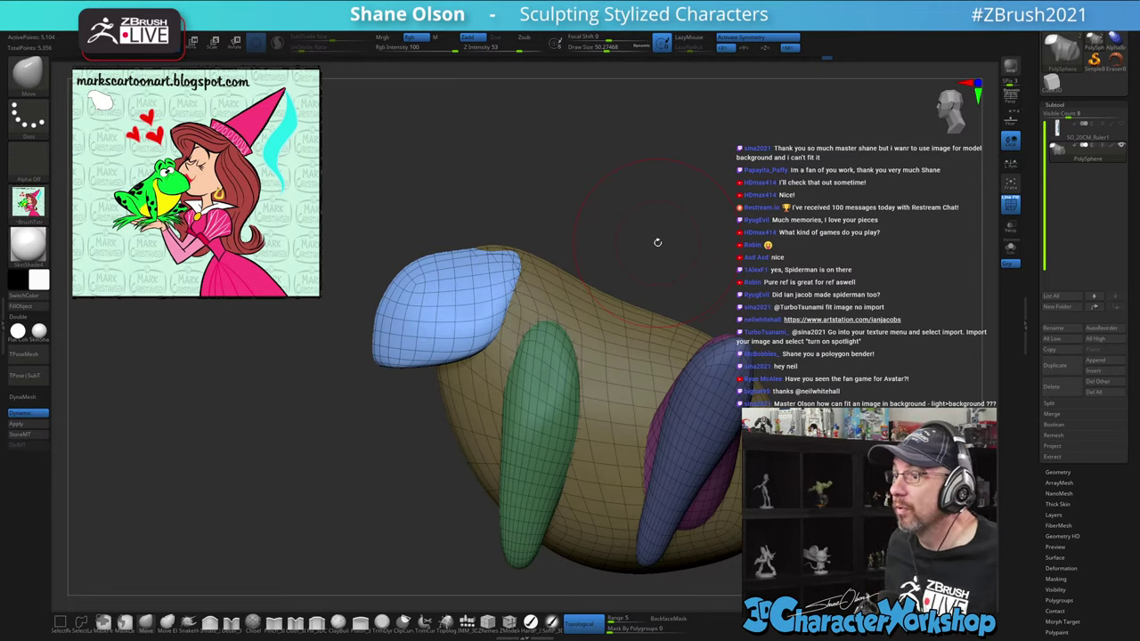
left_click_drag(657, 243, 653, 215)
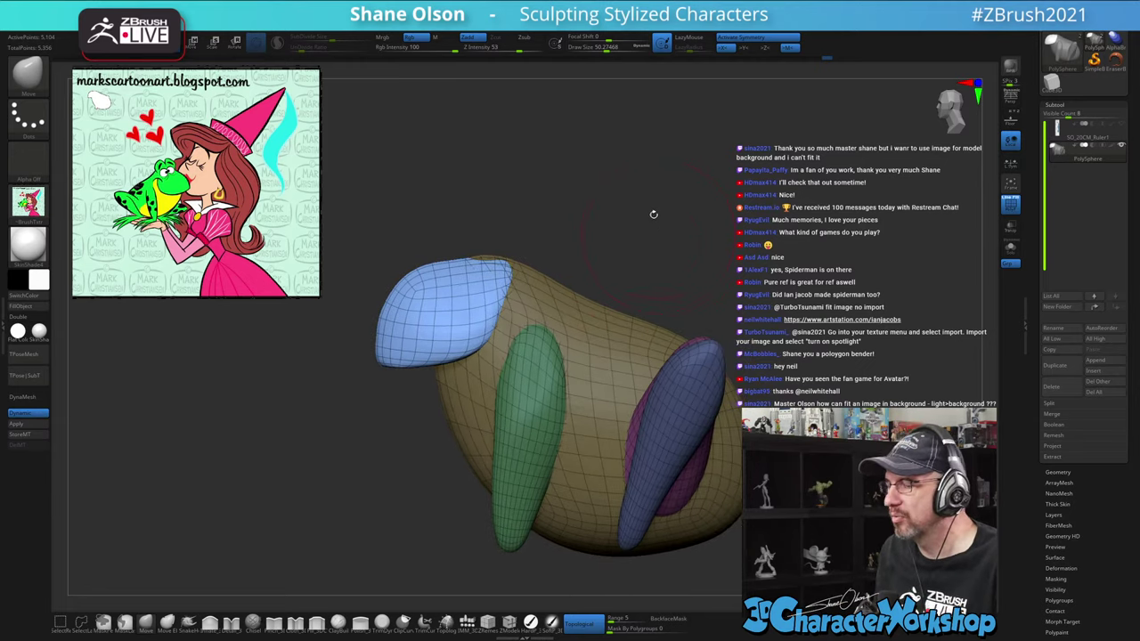
left_click_drag(626, 255, 611, 233, "alt")
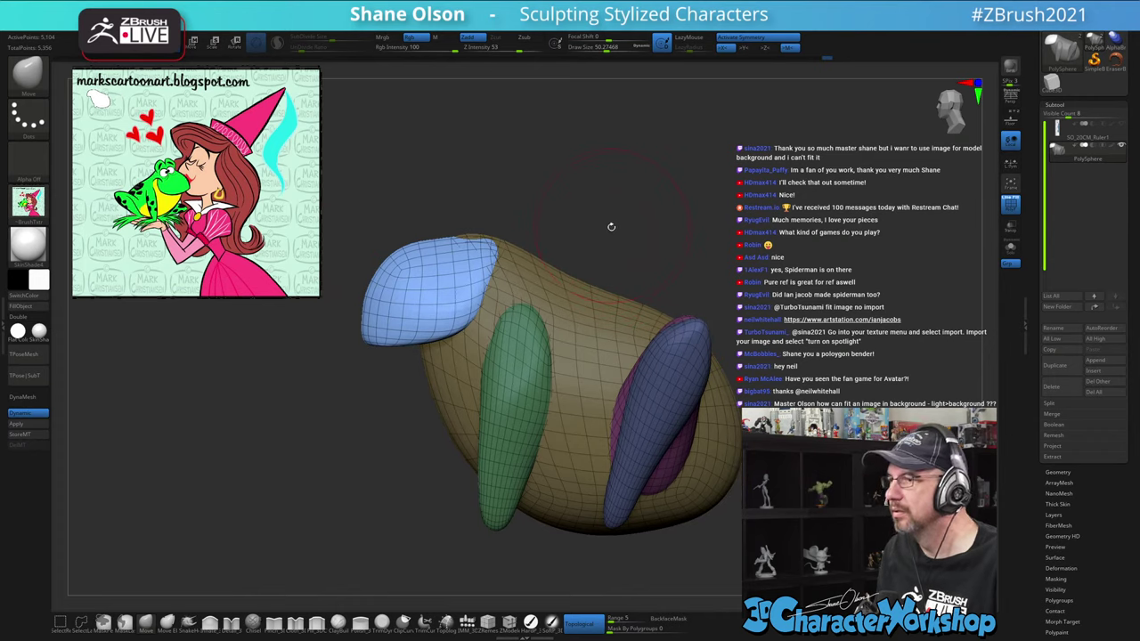
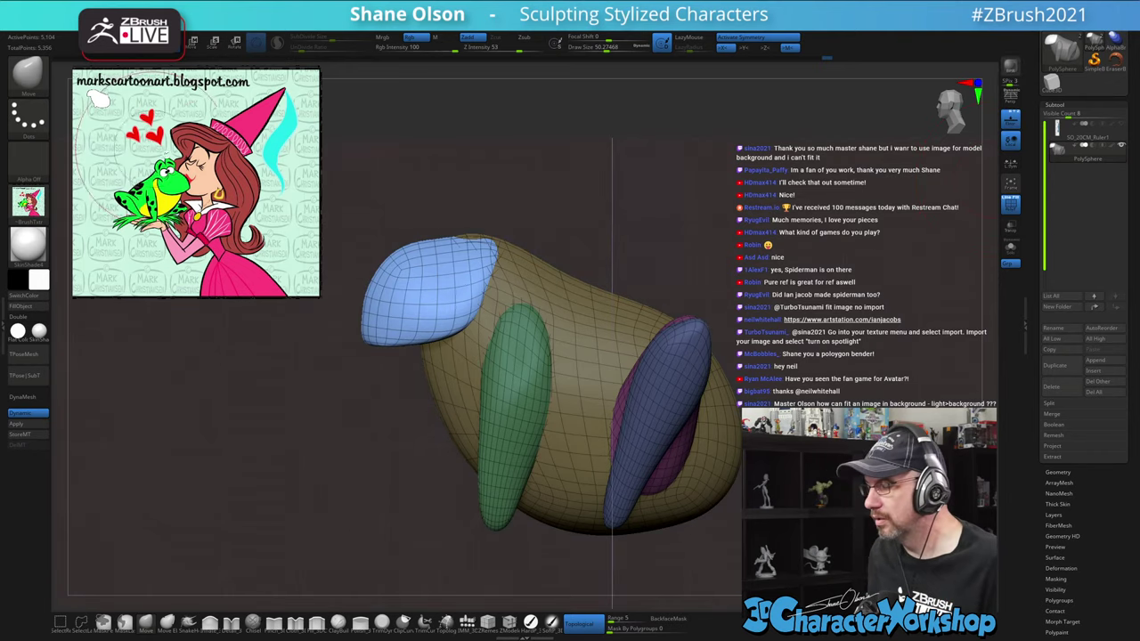
From the front view, assign Texture 01 as the first Front-Back map of the floor grid
left_click_drag(324, 159, 534, 164)
left_click_drag(858, 295, 787, 267, "alt")
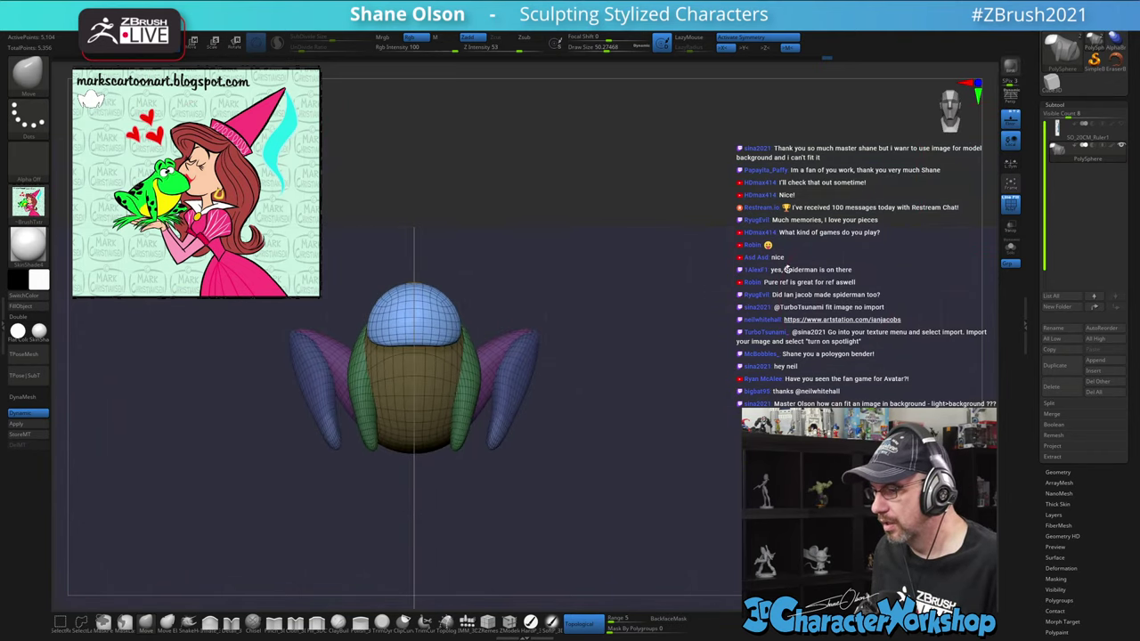
left_click_drag(581, 378, 738, 348, "alt")
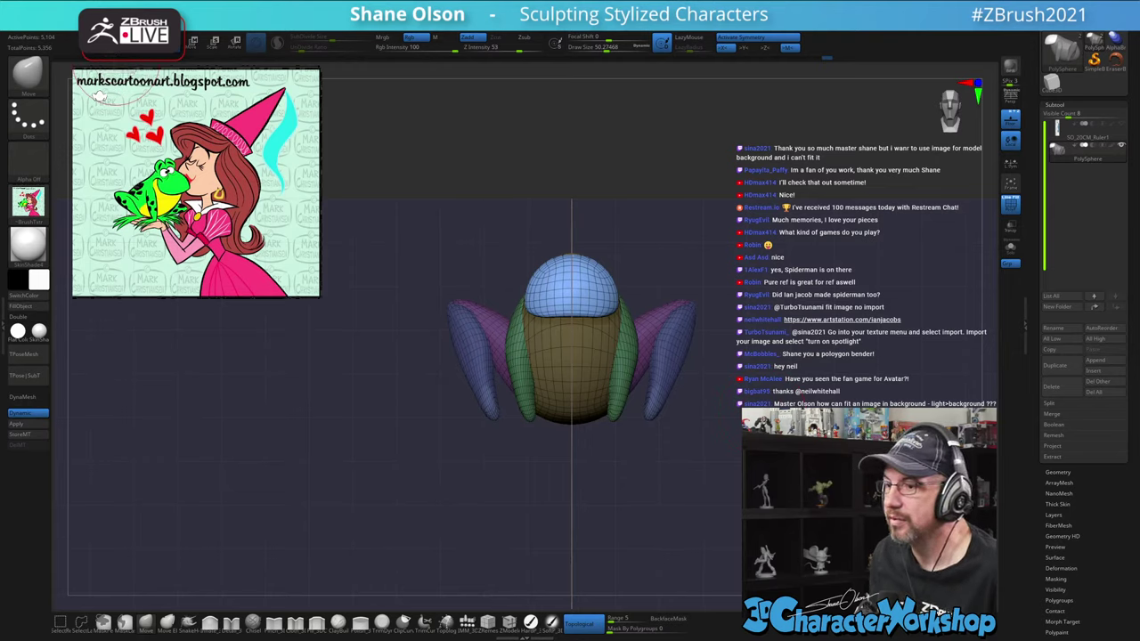
left_click(156, 25)
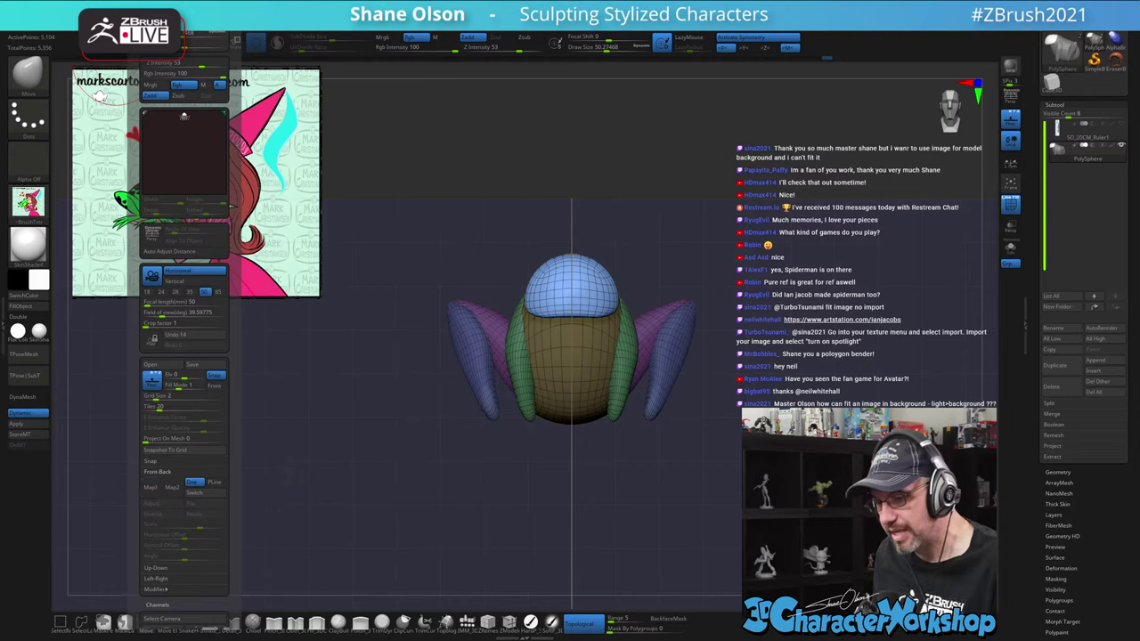
left_click(153, 490)
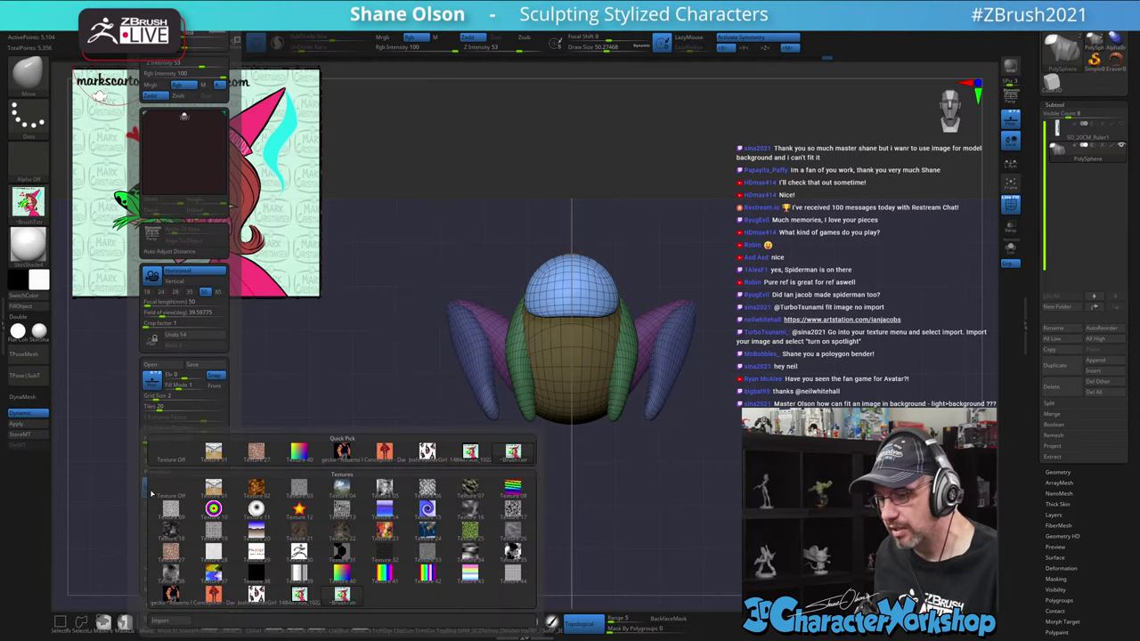
left_click(213, 456)
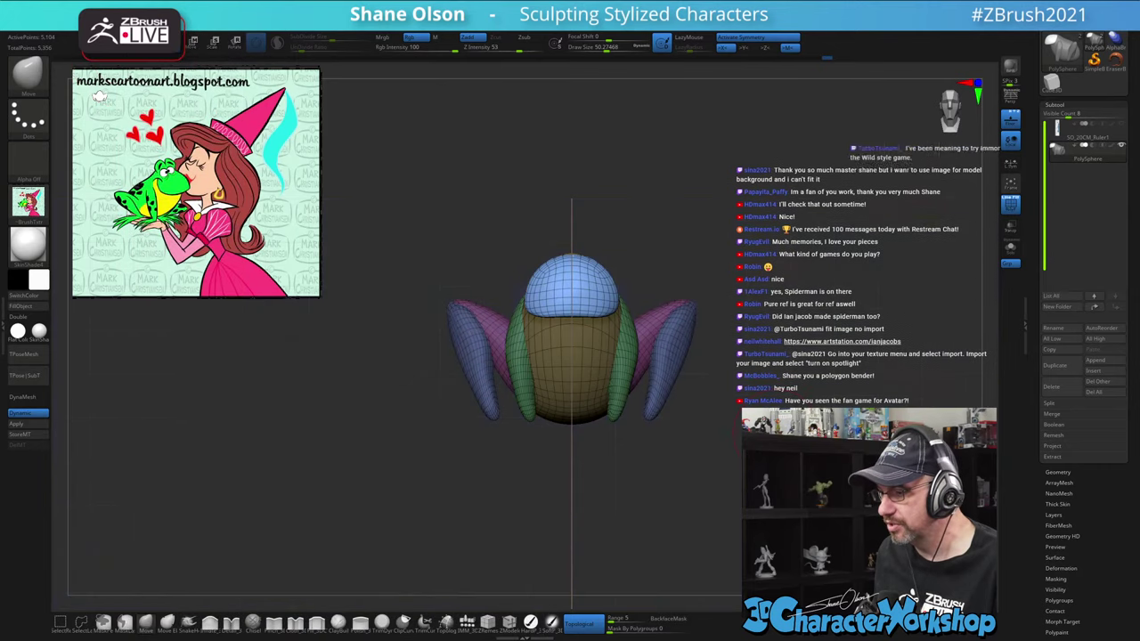
mouse_move(713, 463)
left_mouse_down()
mouse_move(641, 481)
mouse_move(637, 463)
left_mouse_up()
mouse_move(713, 498)
left_mouse_down("alt")
mouse_move(714, 434)
mouse_move(663, 429)
mouse_move(687, 422)
left_mouse_up("alt")
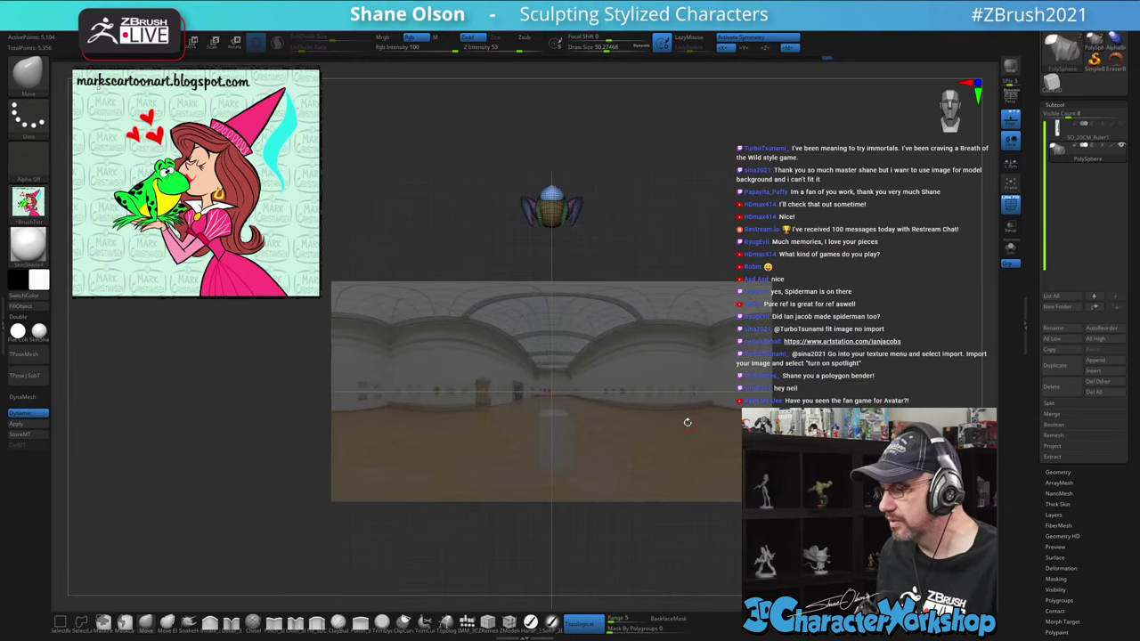
left_click_drag(688, 382, 690, 410, "alt")
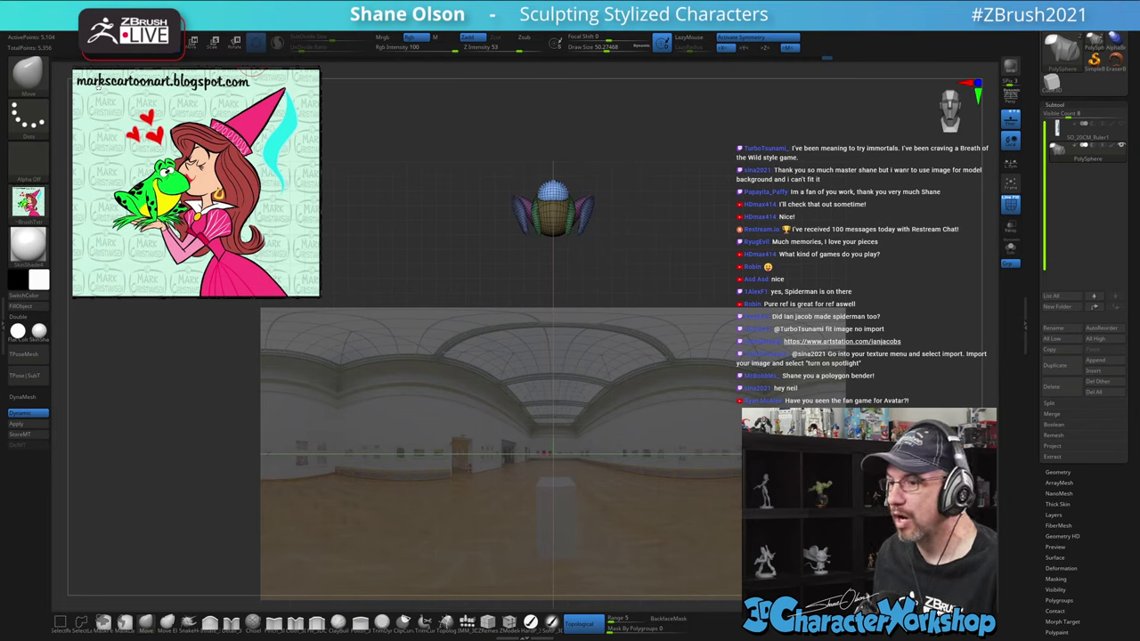
Clear the Front-Back reference image from the grid and turn off the floor grid
mouse_move(175, 20)
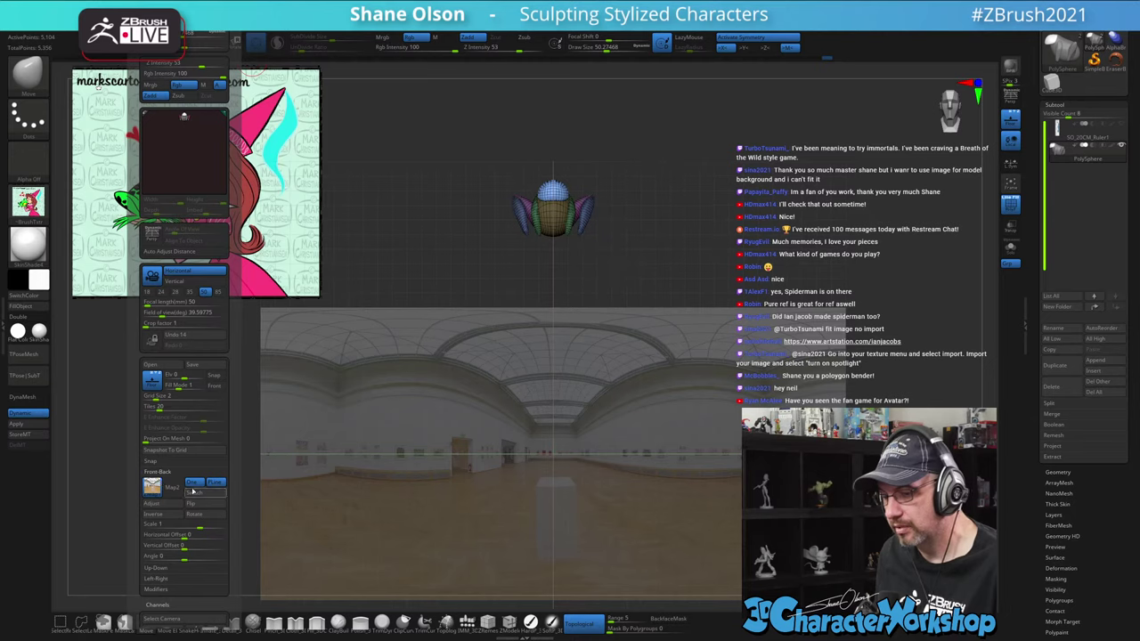
left_click(153, 487)
left_click(171, 454)
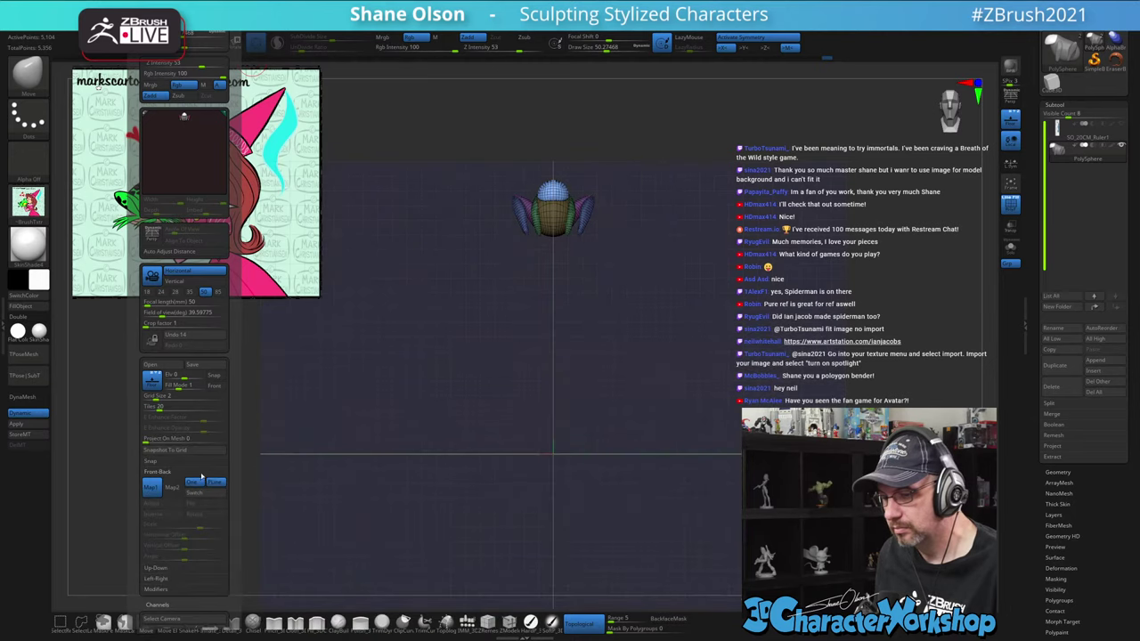
left_click_drag(625, 271, 654, 311, "alt")
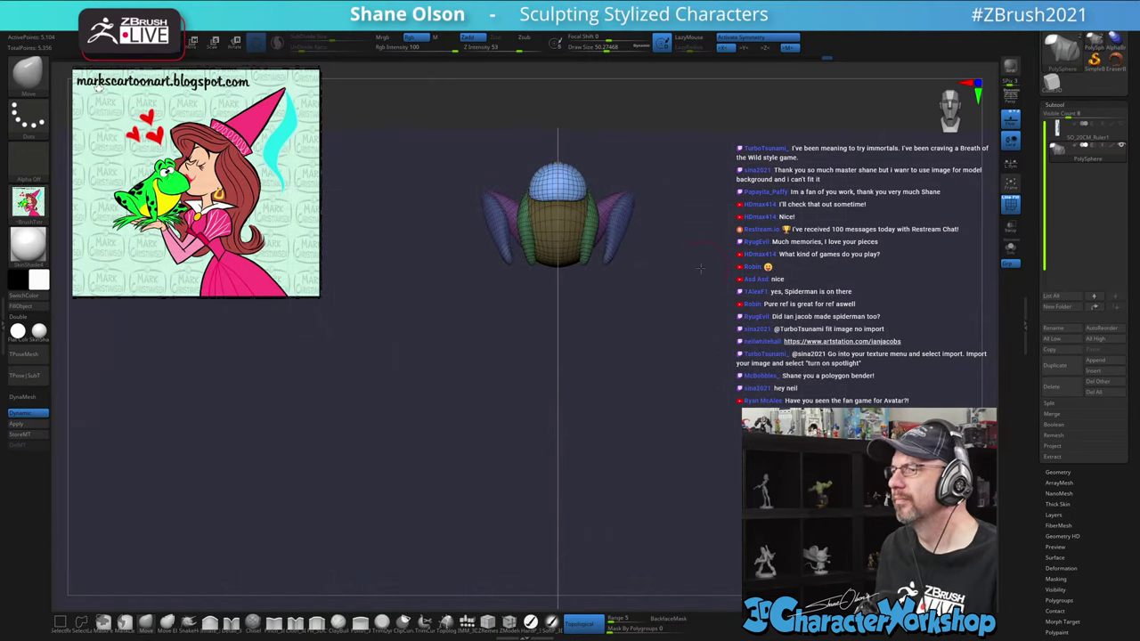
left_click_drag(700, 267, 743, 323, "alt")
left_click_drag(781, 282, 746, 346, "alt")
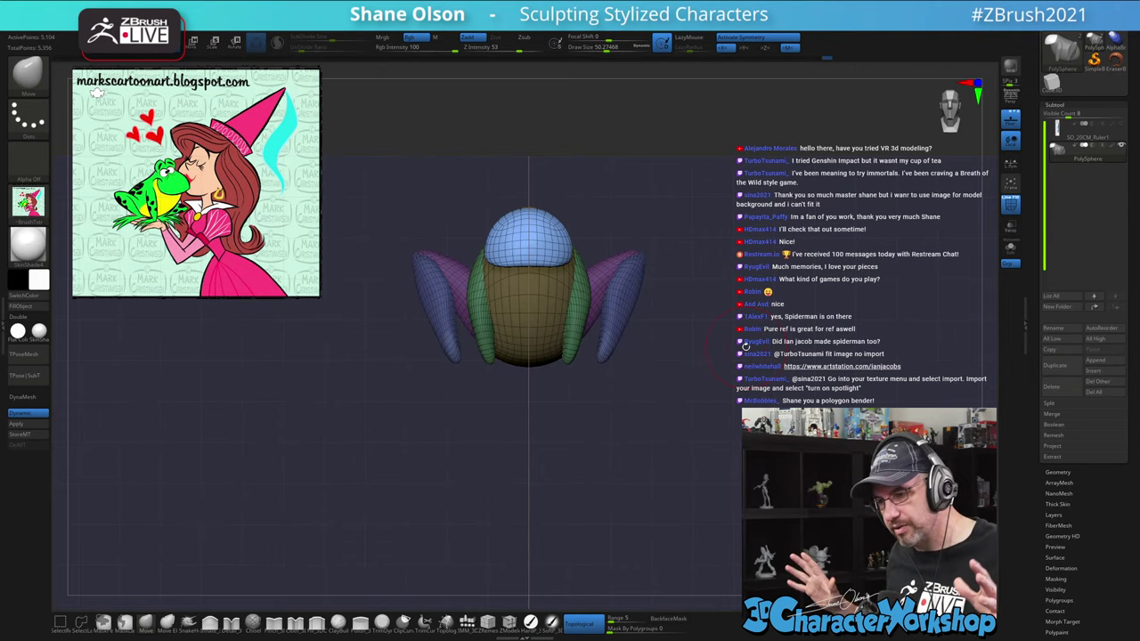
mouse_move(755, 350)
left_mouse_down()
mouse_move(712, 348)
mouse_move(776, 346)
mouse_move(702, 404)
mouse_move(717, 292)
left_mouse_up()
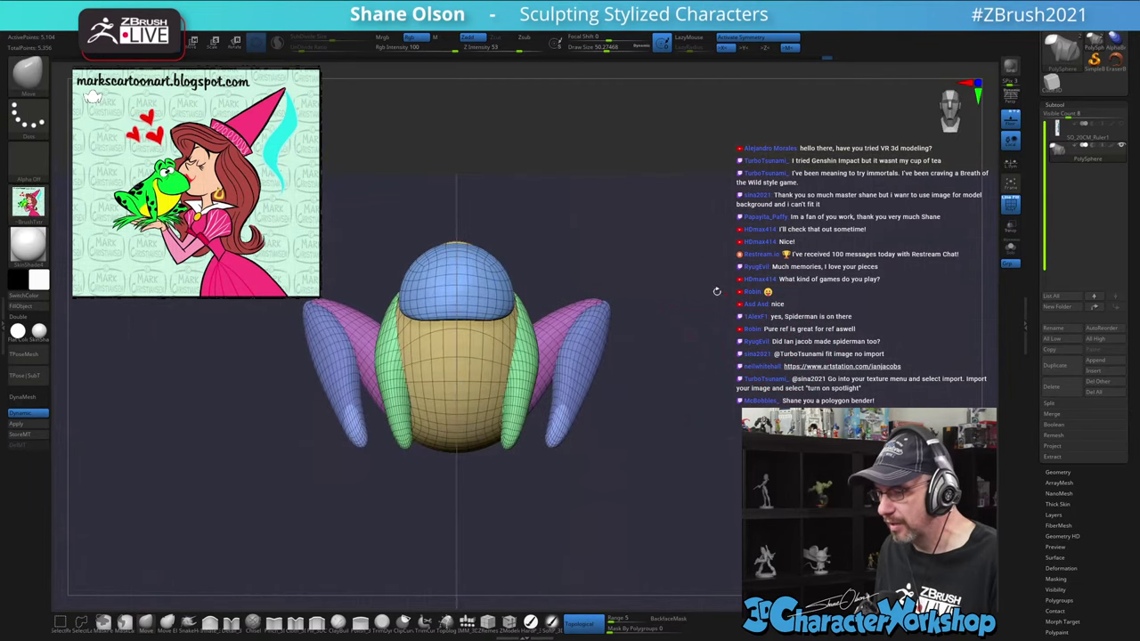
left_click(1014, 124)
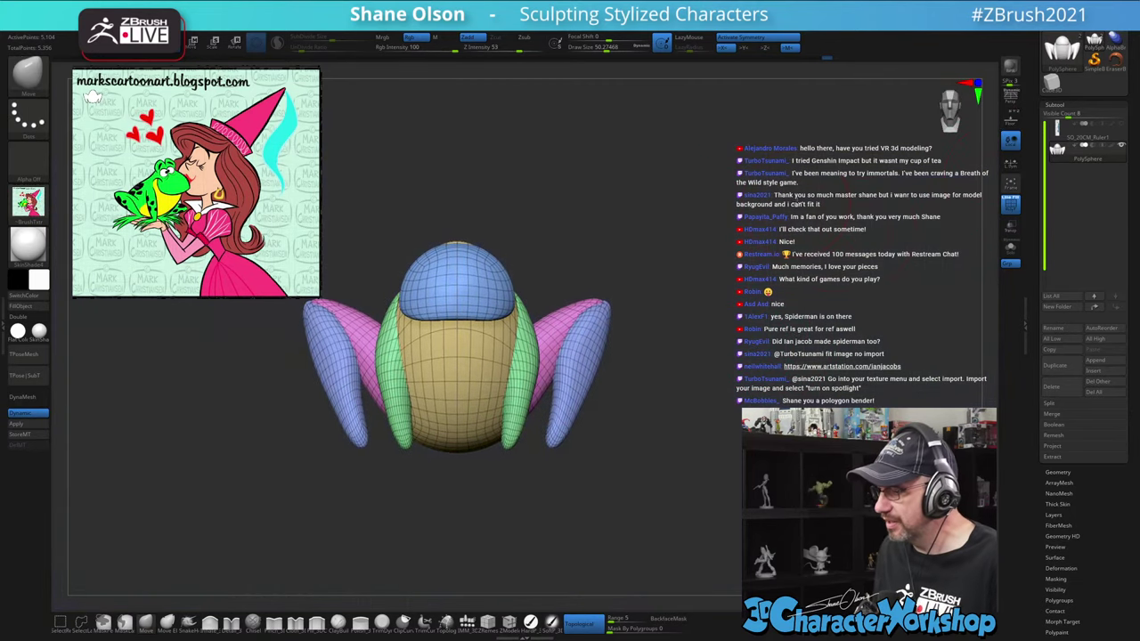
Adjust the upper rear of the frog's head where it meets the body with the Move brush at a draw size of about 58
left_click_drag(675, 138, 717, 217, "alt")
left_click_drag(717, 216, 615, 245)
left_click(150, 621)
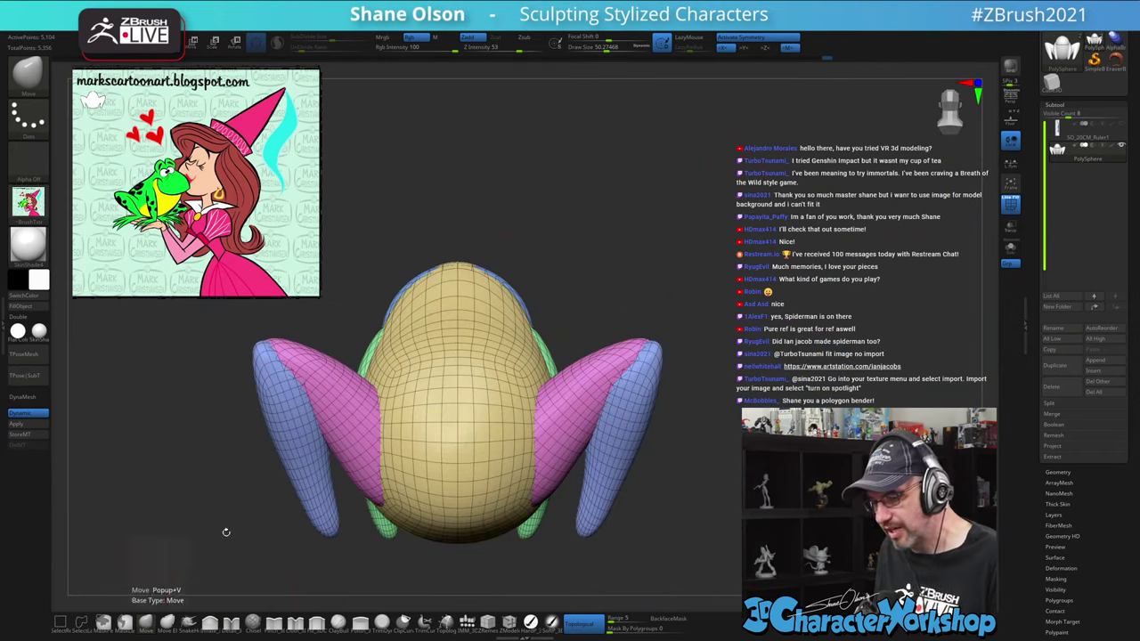
key("s")
left_click(542, 163)
left_click_drag(513, 296, 513, 289)
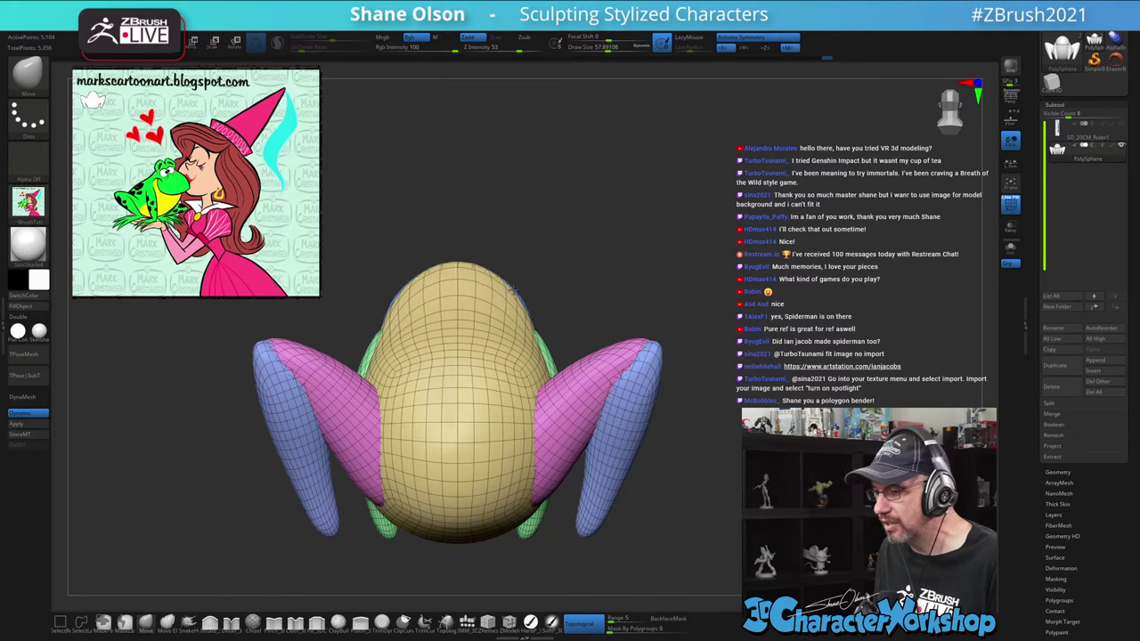
mouse_move(621, 228)
left_mouse_down()
mouse_move(592, 233)
mouse_move(622, 245)
mouse_move(579, 312)
mouse_move(526, 349)
mouse_move(678, 199)
left_mouse_up()
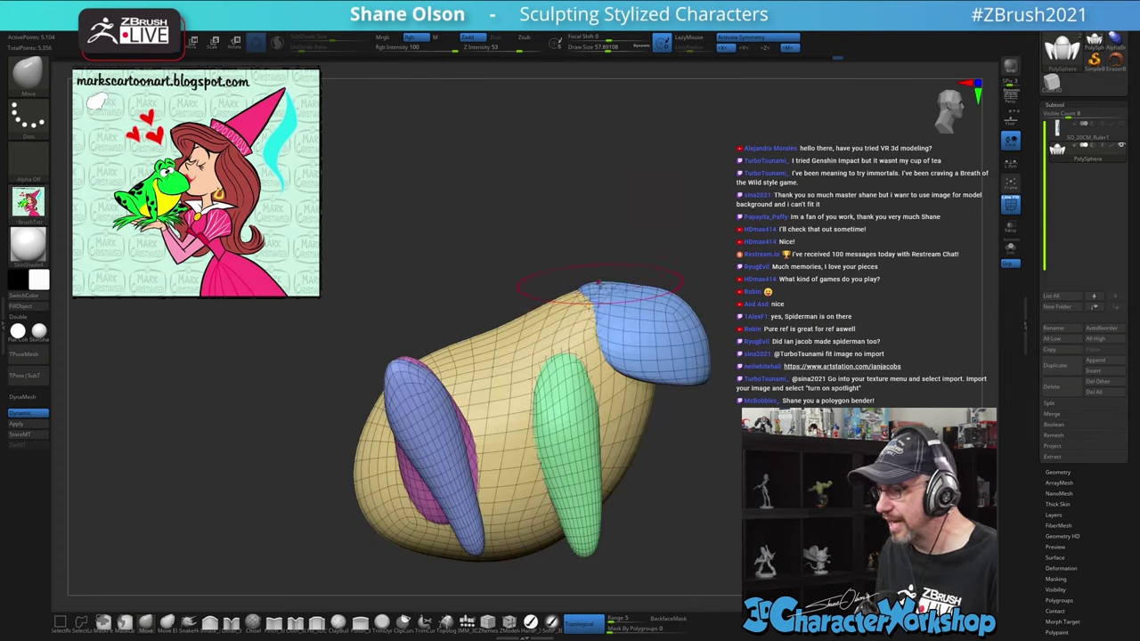
mouse_move(588, 287)
left_mouse_down()
mouse_move(641, 307)
mouse_move(617, 285)
left_mouse_up()
mouse_move(660, 240)
left_mouse_down()
mouse_move(787, 181)
mouse_move(690, 210)
mouse_move(746, 214)
mouse_move(727, 237)
mouse_move(695, 236)
mouse_move(762, 237)
mouse_move(758, 248)
mouse_move(778, 225)
left_mouse_up()
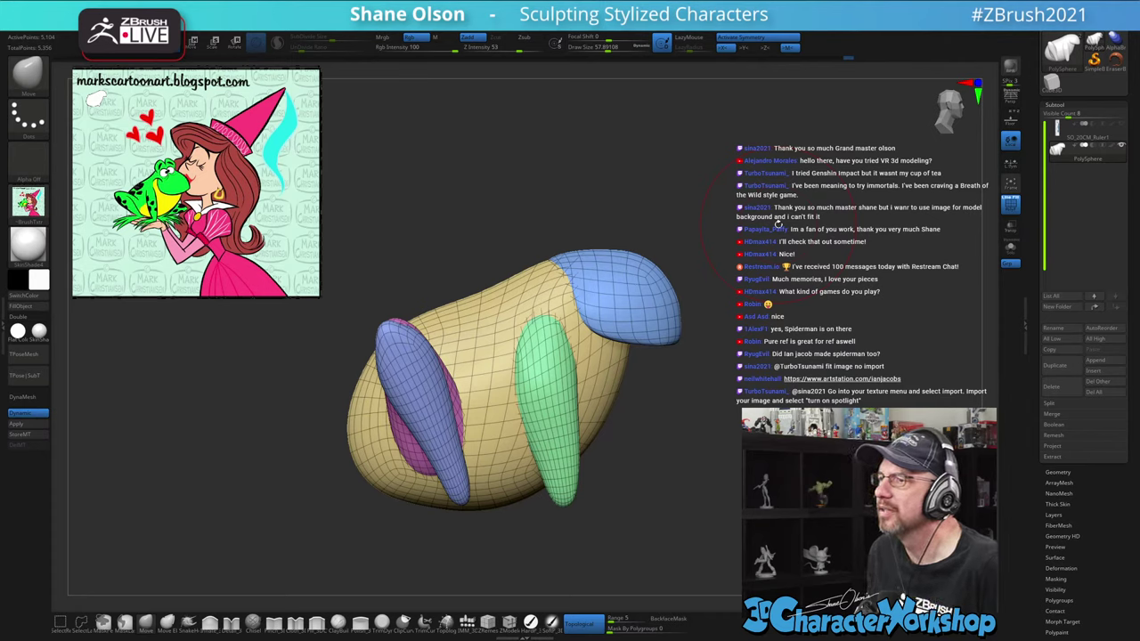
Turn off topological masking and nudge the front legs inward with the Move brush at a draw size of about 94
left_click_drag(784, 253, 774, 263)
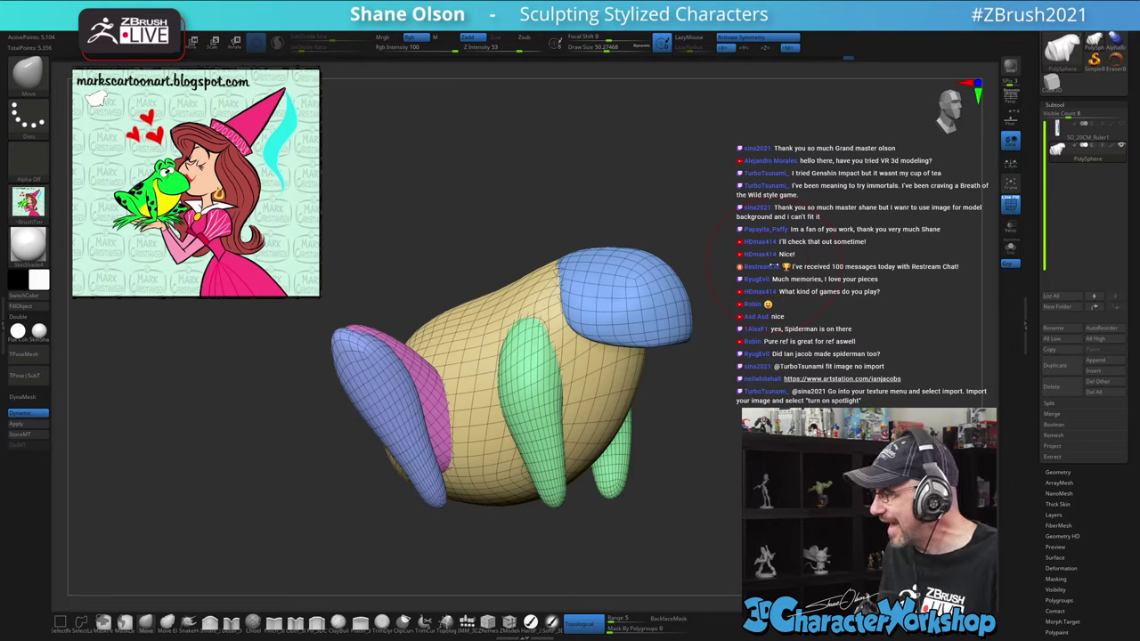
mouse_move(809, 431)
left_mouse_down()
mouse_move(791, 454)
mouse_move(731, 430)
left_mouse_up()
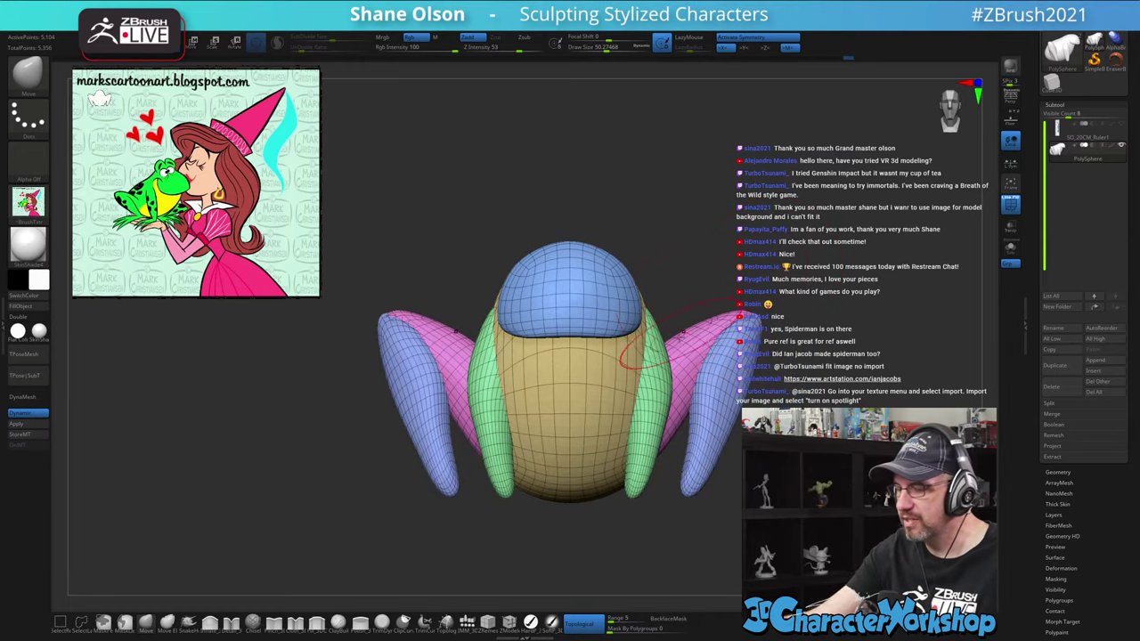
key("s")
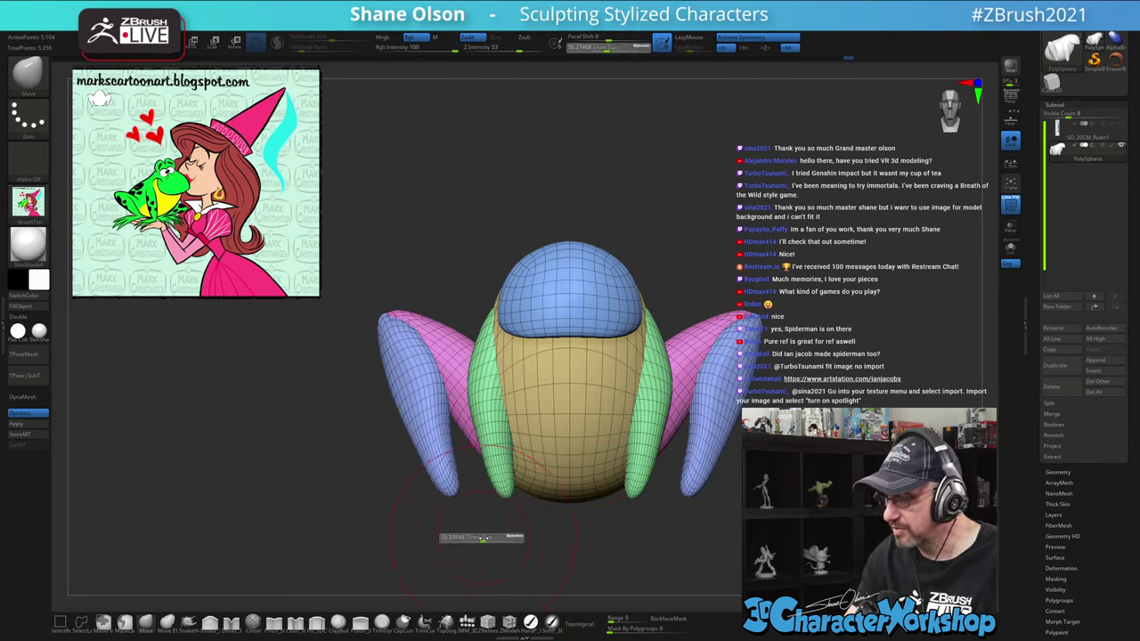
left_click(483, 537)
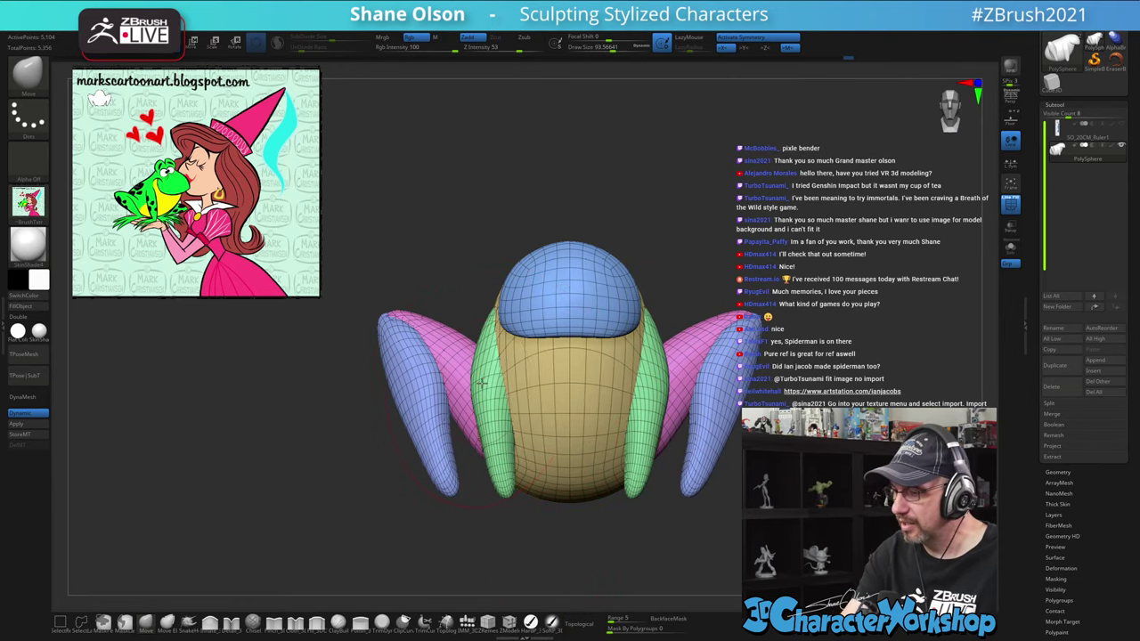
left_click_drag(482, 385, 486, 392)
left_click_drag(502, 528, 496, 511, "alt")
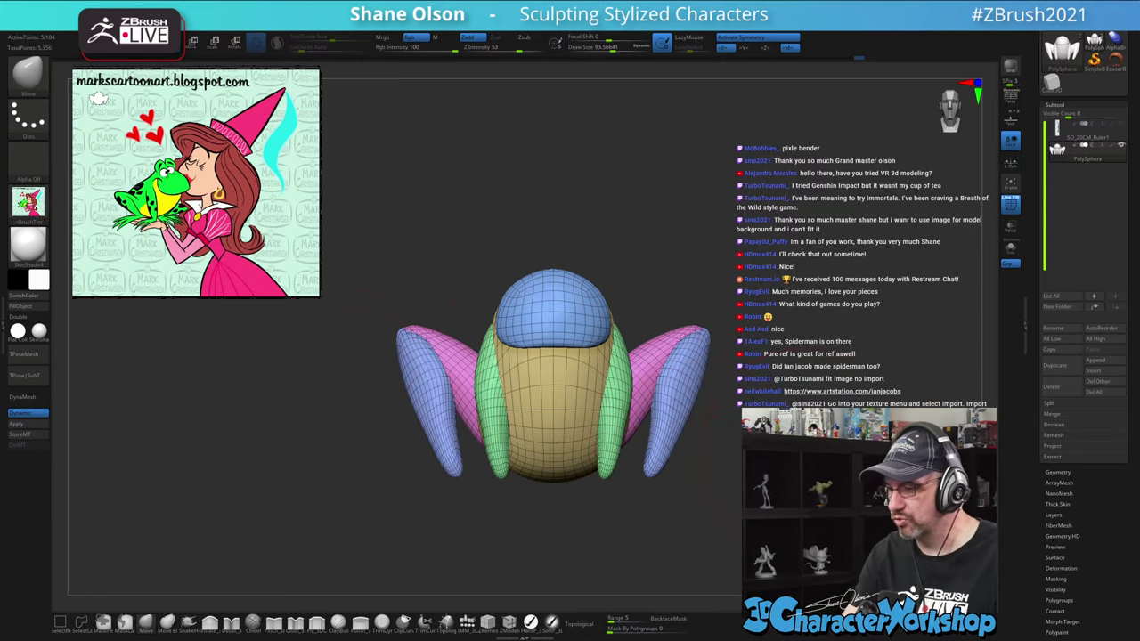
Insert a mirrored pair of QuadSphere-2 eyeballs on top of the frog's head with the insert mesh brush
left_click_drag(623, 535, 539, 534)
left_click_drag(538, 429, 739, 481)
left_click(466, 624)
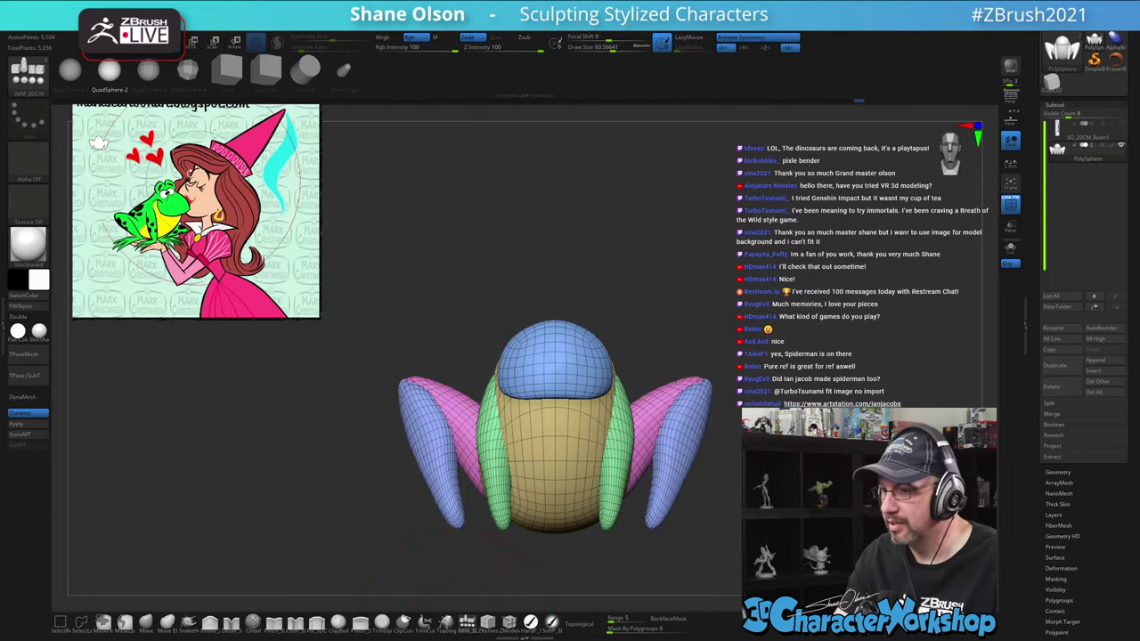
left_click_drag(706, 274, 707, 302)
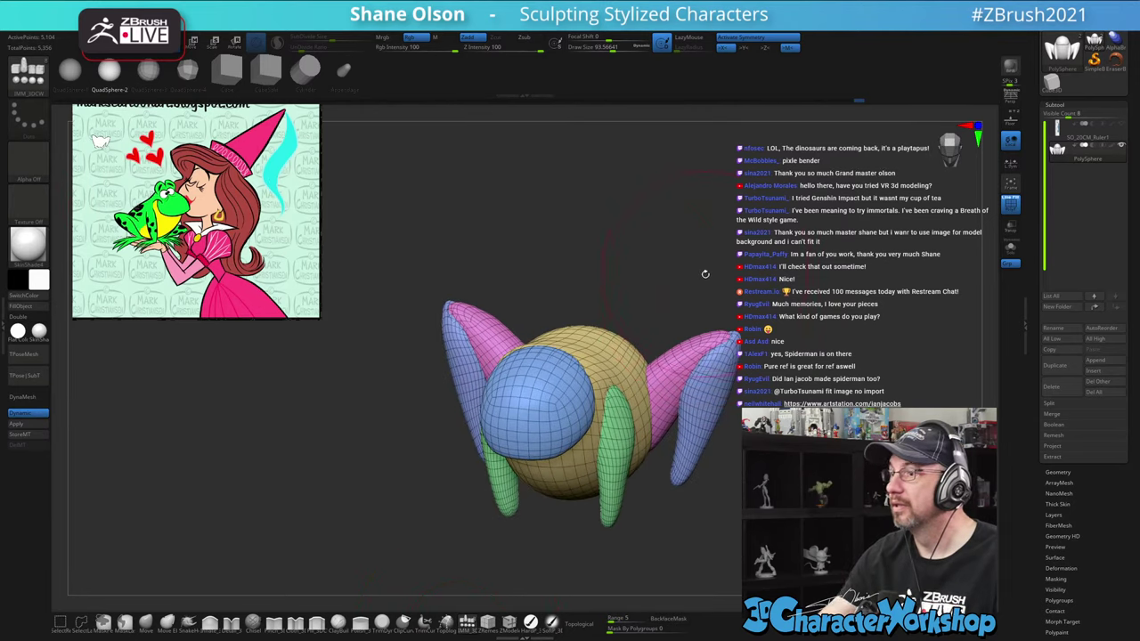
mouse_move(687, 249)
left_mouse_down()
mouse_move(657, 272)
mouse_move(674, 237)
mouse_move(615, 510)
mouse_move(605, 488)
mouse_move(633, 521)
left_mouse_up()
left_click_drag(724, 465, 737, 361)
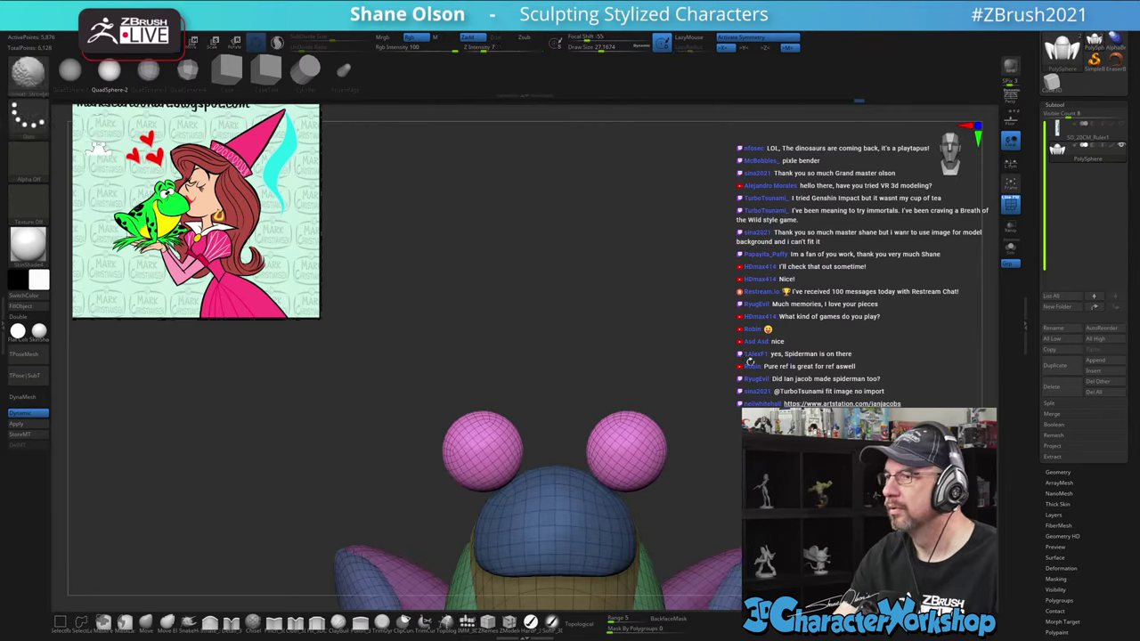
left_click_drag(746, 419, 712, 306, "alt")
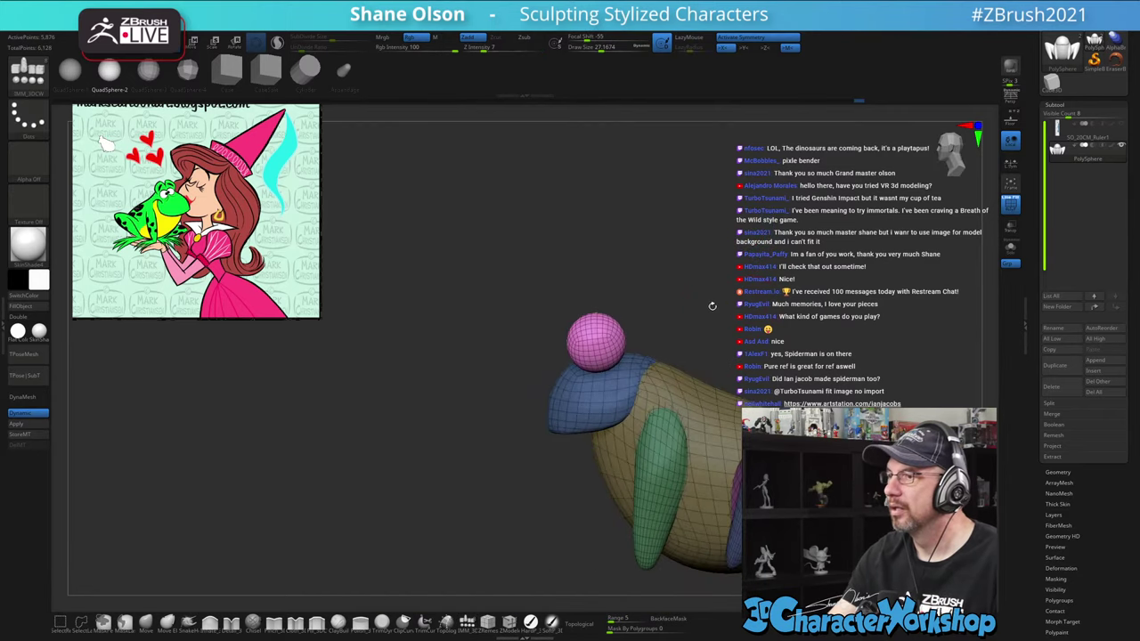
Reposition the eye spheres with the transform gizmo so they sit into the top of the head, closer together
key("w")
left_click_drag(630, 363, 618, 364)
left_click_drag(712, 308, 639, 389)
left_click_drag(510, 347, 671, 348)
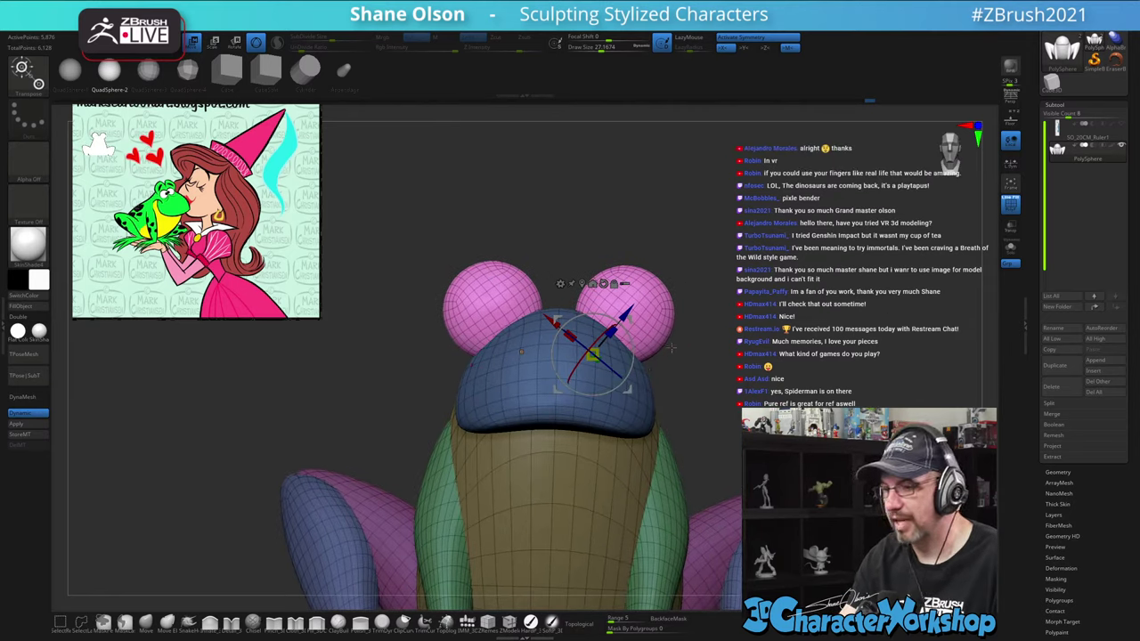
left_click_drag(712, 300, 701, 318)
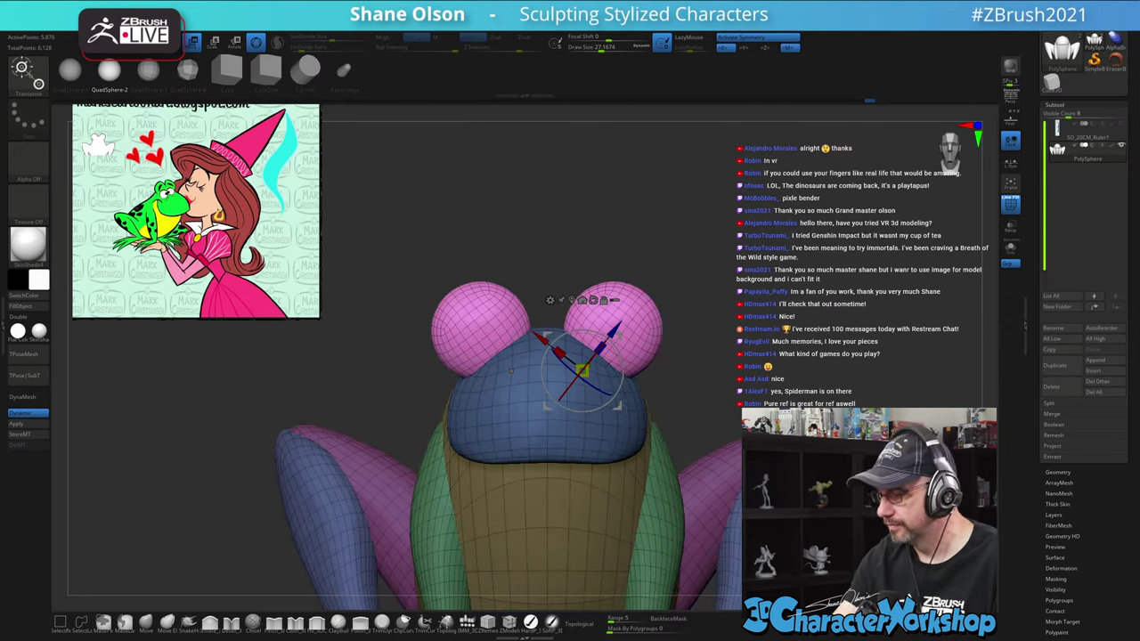
left_click_drag(582, 369, 570, 365)
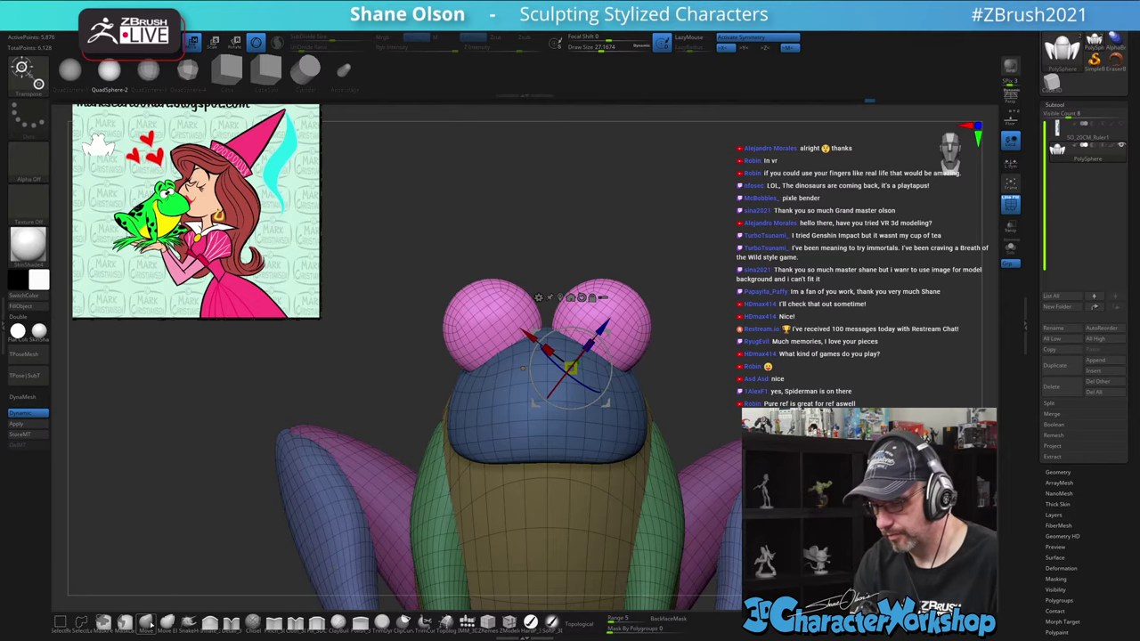
Reshape the eye spheres with the Move brush, using draw sizes of about 30 to 37
key("q")
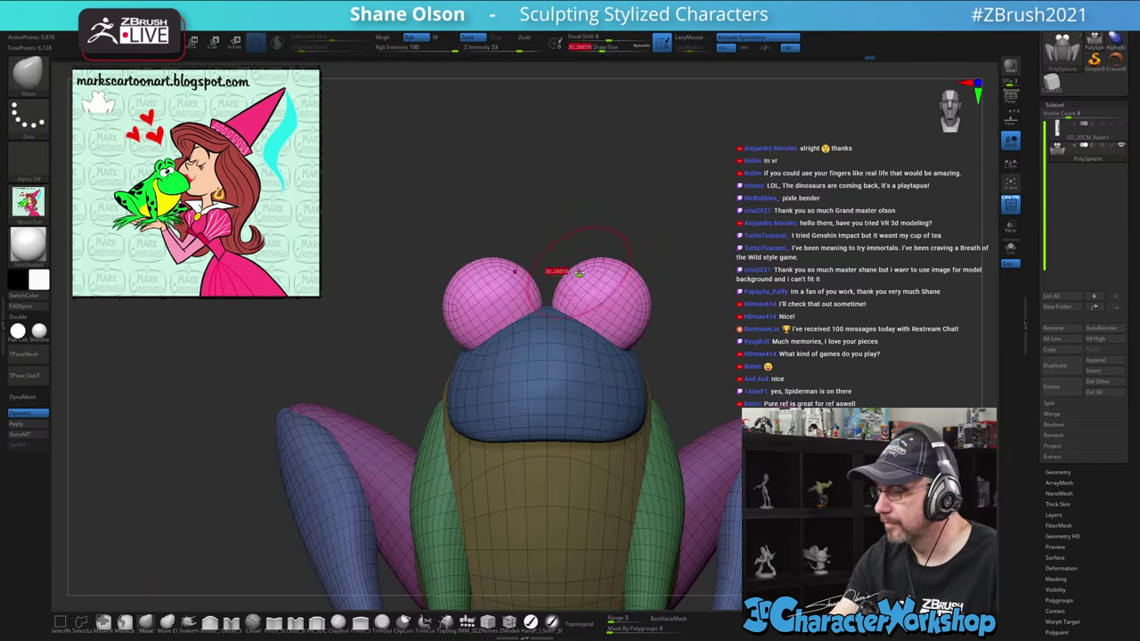
mouse_move(627, 291)
left_mouse_down()
mouse_move(591, 271)
mouse_move(564, 293)
left_mouse_up()
key("s")
left_click_drag(700, 306, 698, 326)
left_click_drag(634, 292, 641, 286)
left_click_drag(714, 295, 587, 304)
mouse_move(726, 244)
left_mouse_down()
mouse_move(715, 265)
mouse_move(618, 266)
left_mouse_up()
left_click_drag(704, 228, 653, 222)
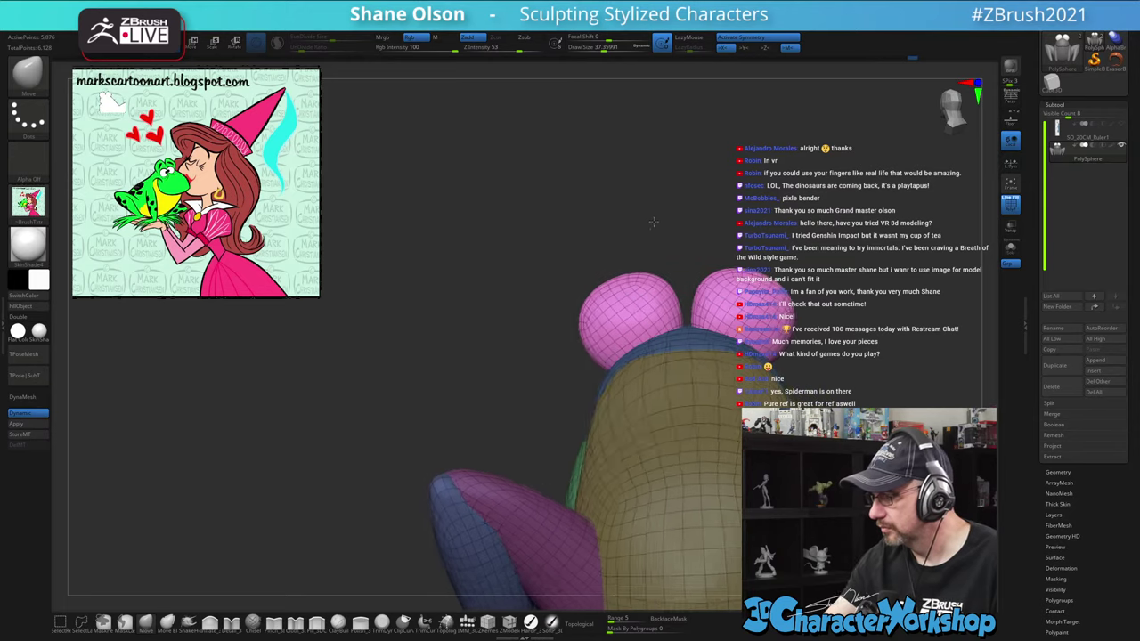
Puff up the mirrored eye spheres on the frog's head with the inflate brush at a draw size of about 48
right_click_drag(653, 223, 702, 281)
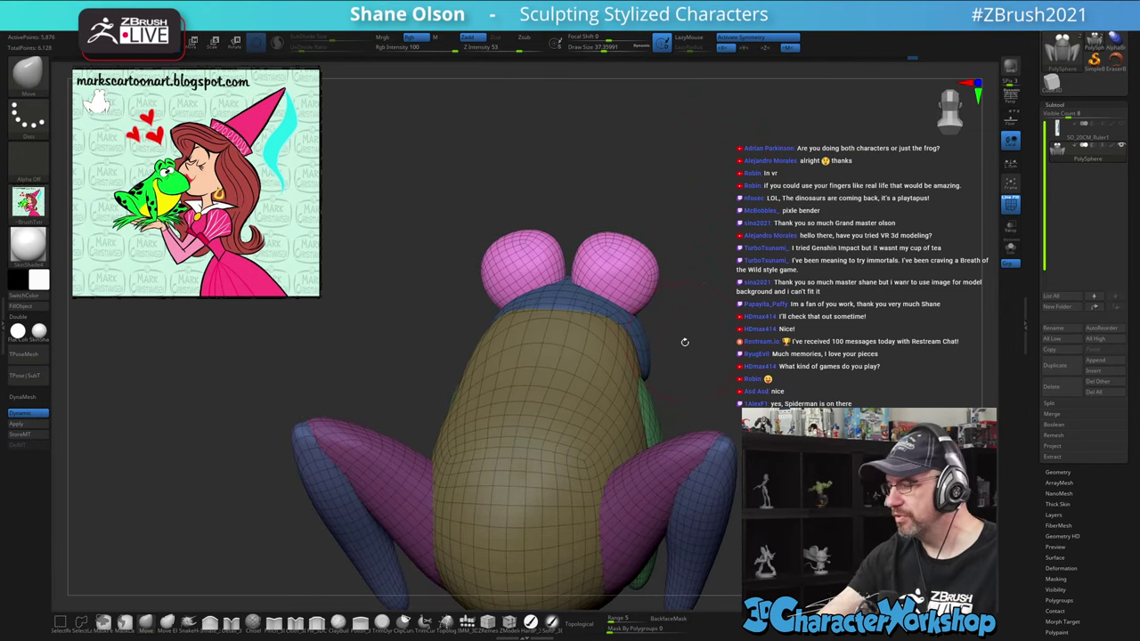
key("s")
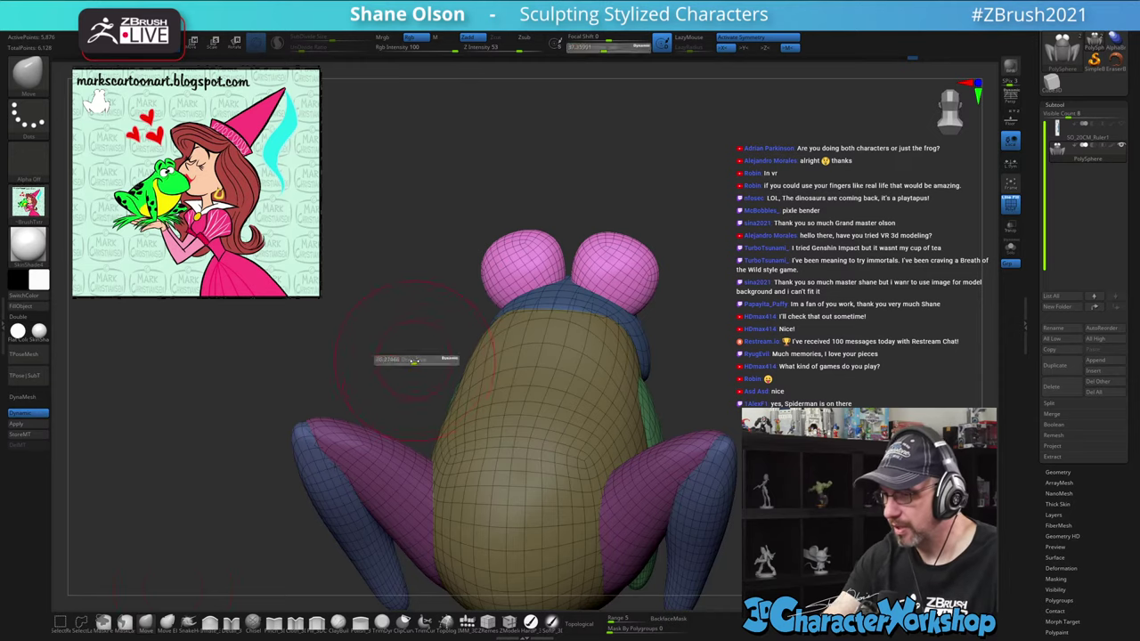
left_click_drag(415, 361, 424, 361)
mouse_move(626, 190)
left_mouse_down()
mouse_move(590, 196)
mouse_move(587, 240)
left_mouse_up()
left_click(211, 624)
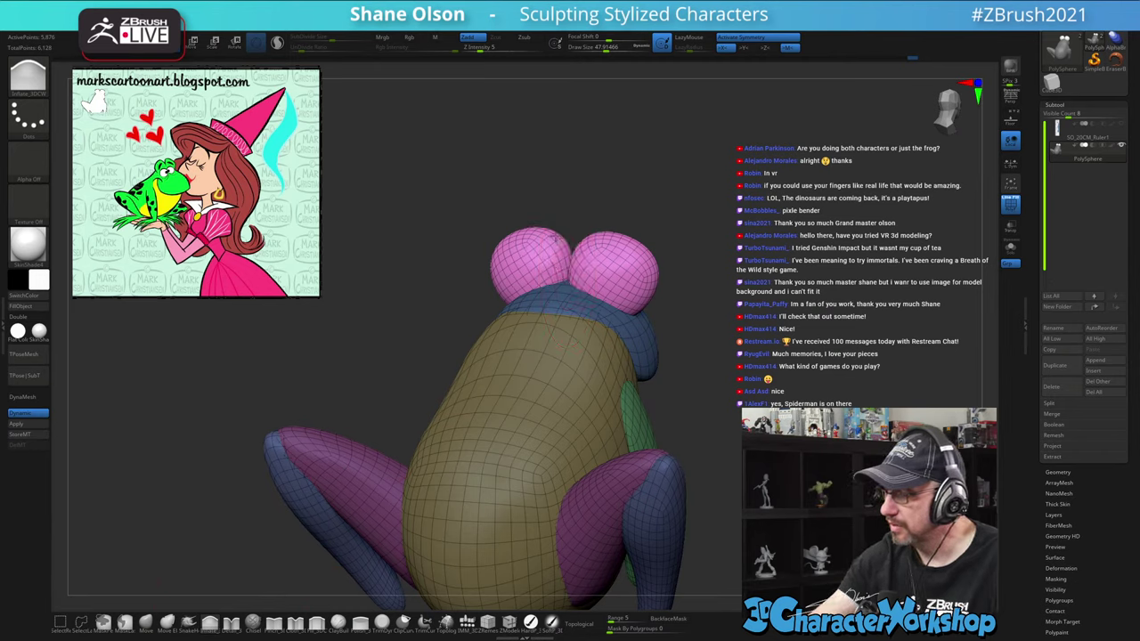
mouse_move(577, 208)
left_mouse_down()
mouse_move(553, 211)
mouse_move(552, 229)
mouse_move(561, 222)
left_mouse_up()
key("s")
Refine the shape of the mirrored eye spheres from behind with the Move brush at a draw size of about 46
left_click(147, 625)
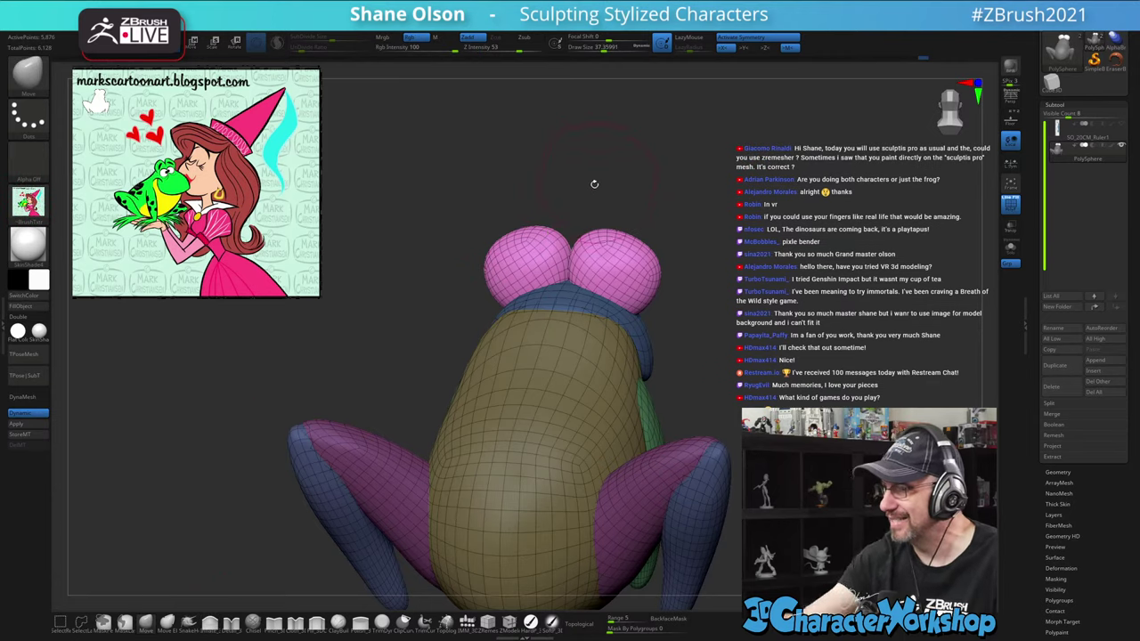
mouse_move(593, 179)
left_mouse_down()
mouse_move(603, 169)
mouse_move(595, 174)
left_mouse_up()
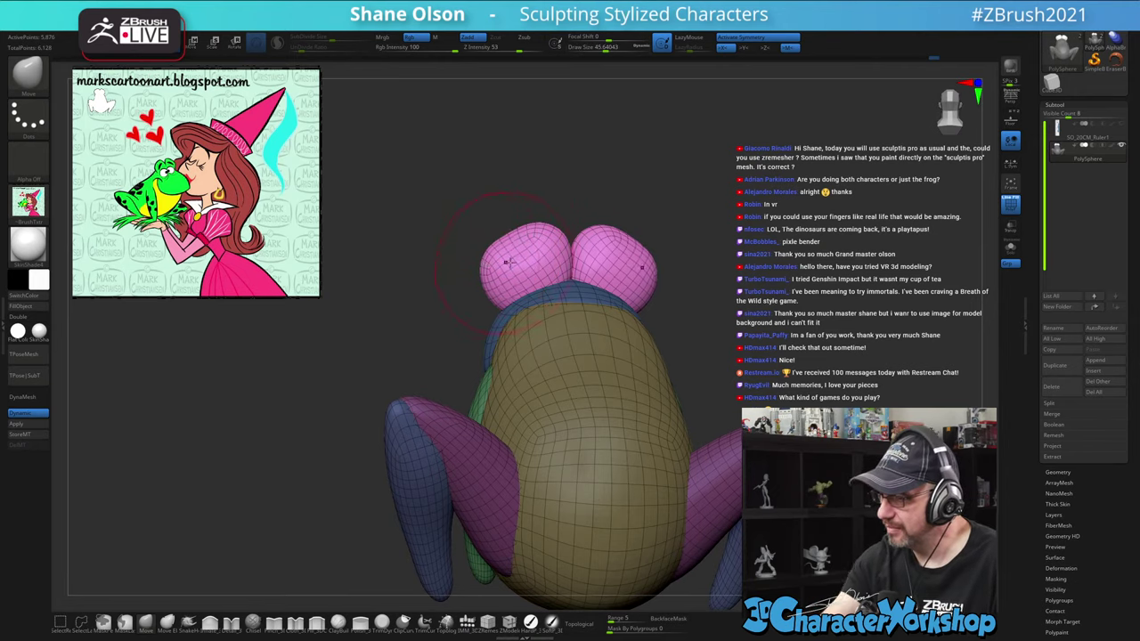
left_click_drag(497, 221, 573, 260)
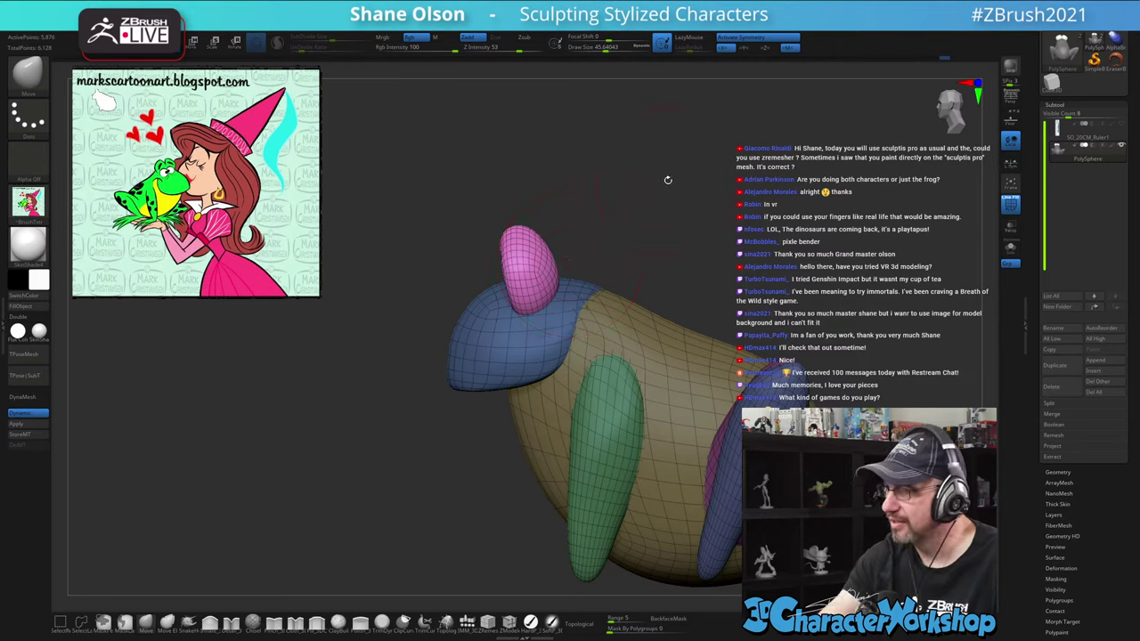
Insert a smaller mirrored pair of QuadSphere-2 spheres on the front of the frog's eye bulges with the insert mesh brush
left_click_drag(643, 221, 669, 223)
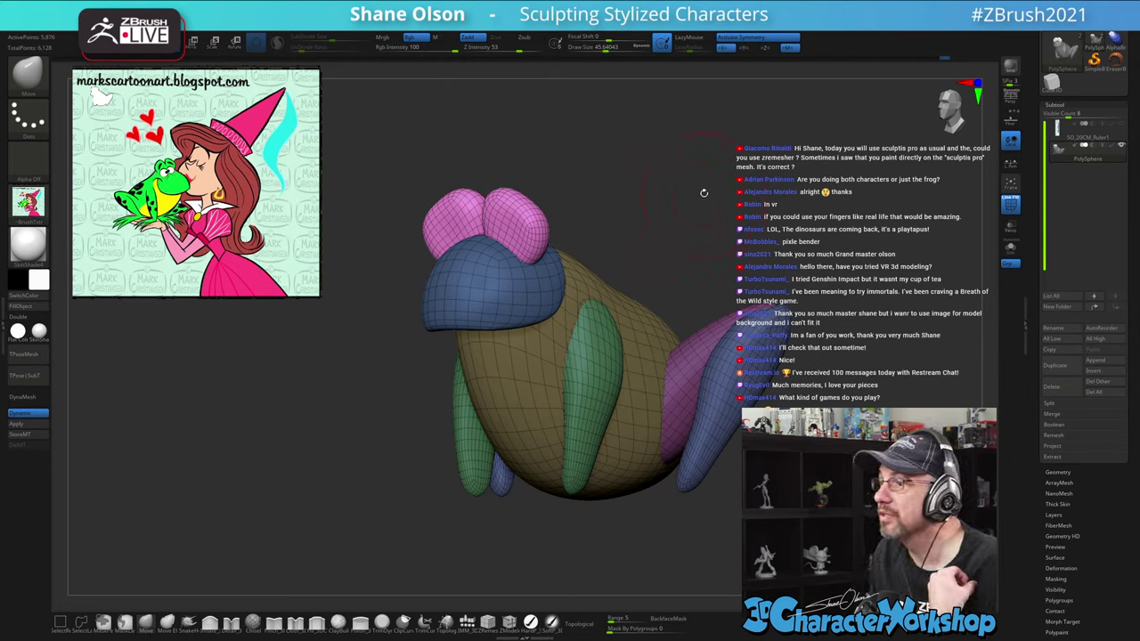
mouse_move(684, 213)
left_mouse_down()
mouse_move(656, 213)
mouse_move(693, 196)
mouse_move(652, 204)
mouse_move(686, 206)
left_mouse_up()
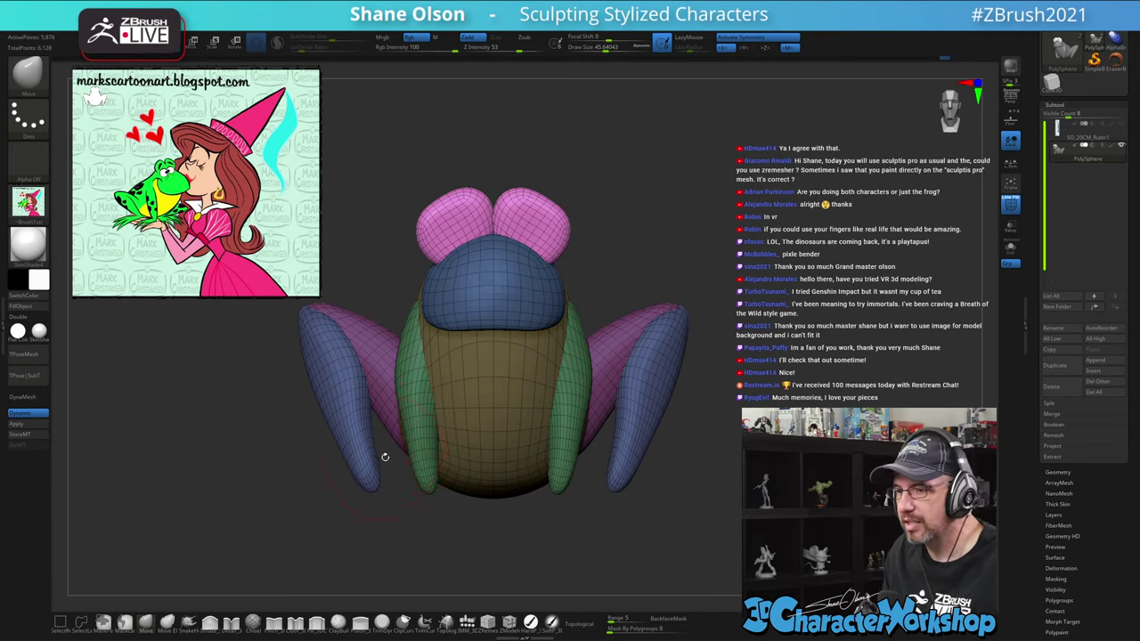
left_click_drag(763, 390, 777, 380, "alt")
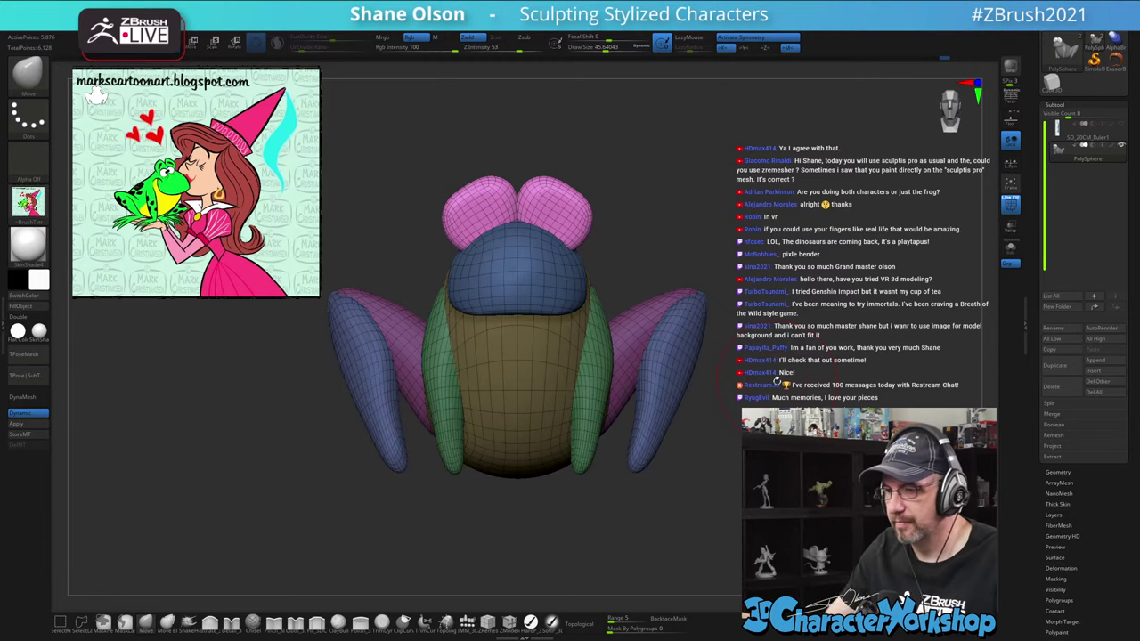
left_click_drag(732, 452, 683, 479)
left_click(469, 625)
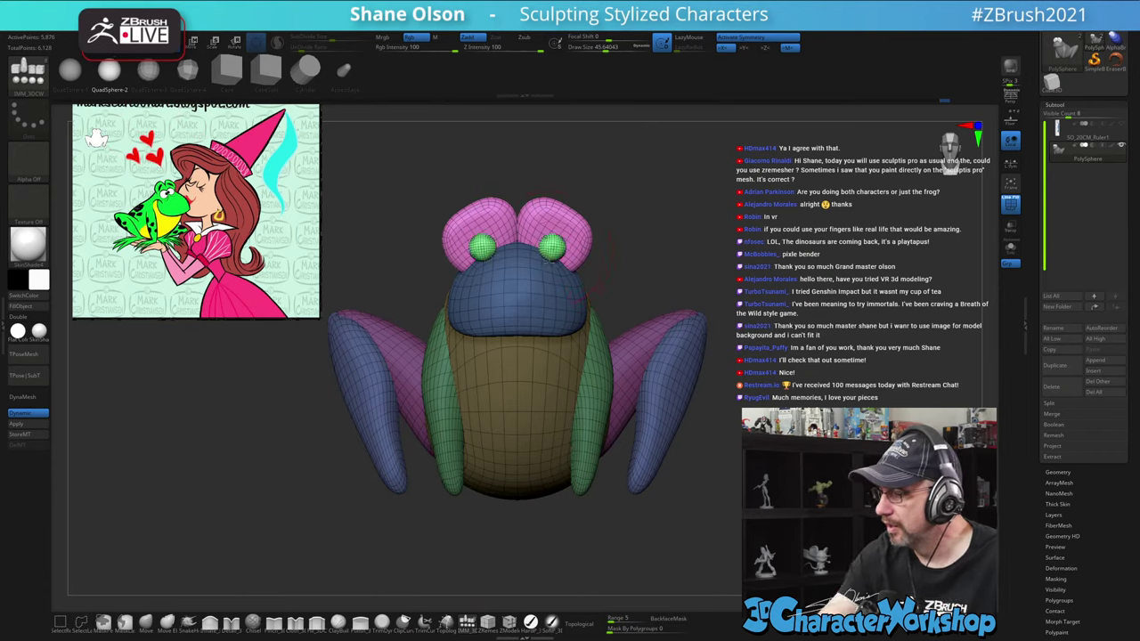
left_click_drag(570, 289, 567, 287)
key("ctrl+z")
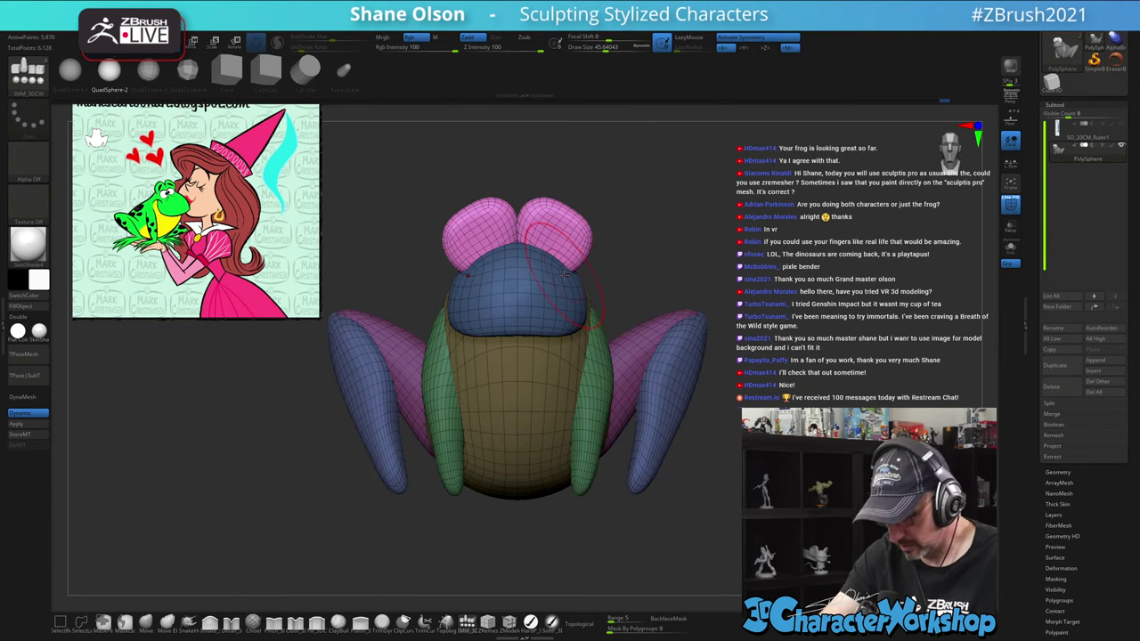
key("w")
key("q")
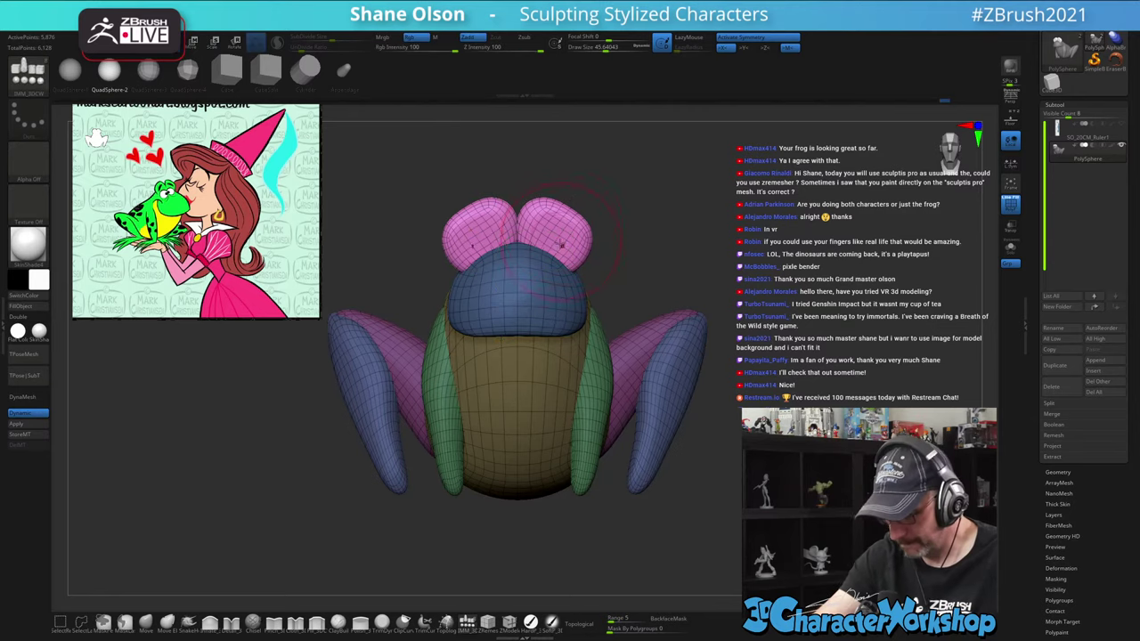
left_click_drag(550, 258, 553, 269)
key("ctrl+z")
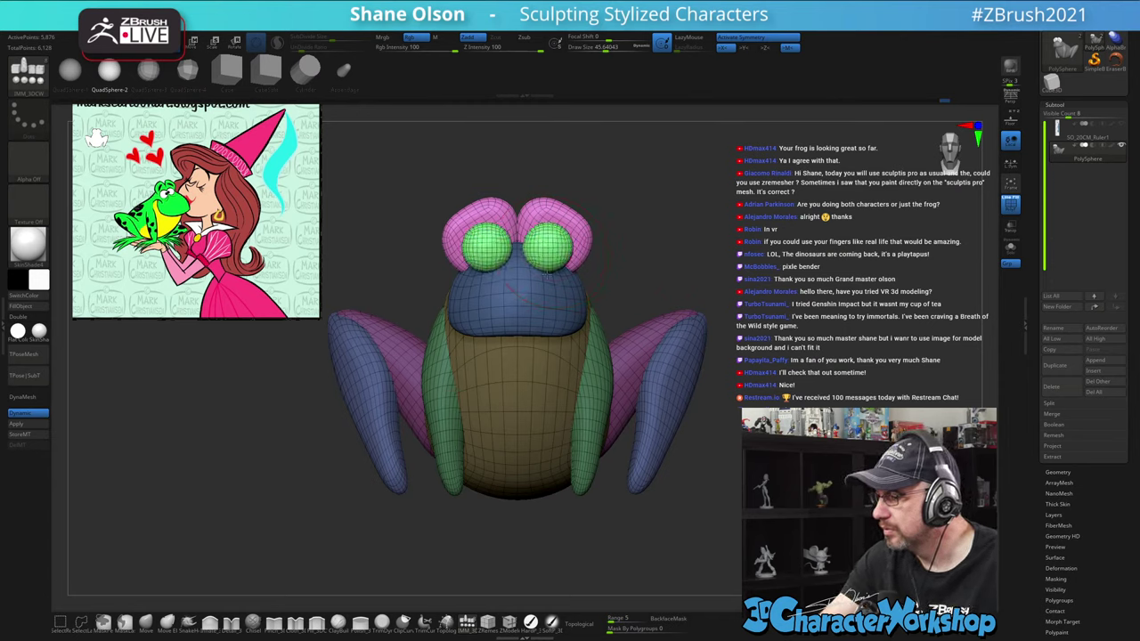
Insert a mirrored pair of spheres as eyeballs on the frog's head and move them back and inward against the eye mounds
left_click_drag(549, 272, 550, 275)
left_click_drag(707, 268, 660, 276, "shift")
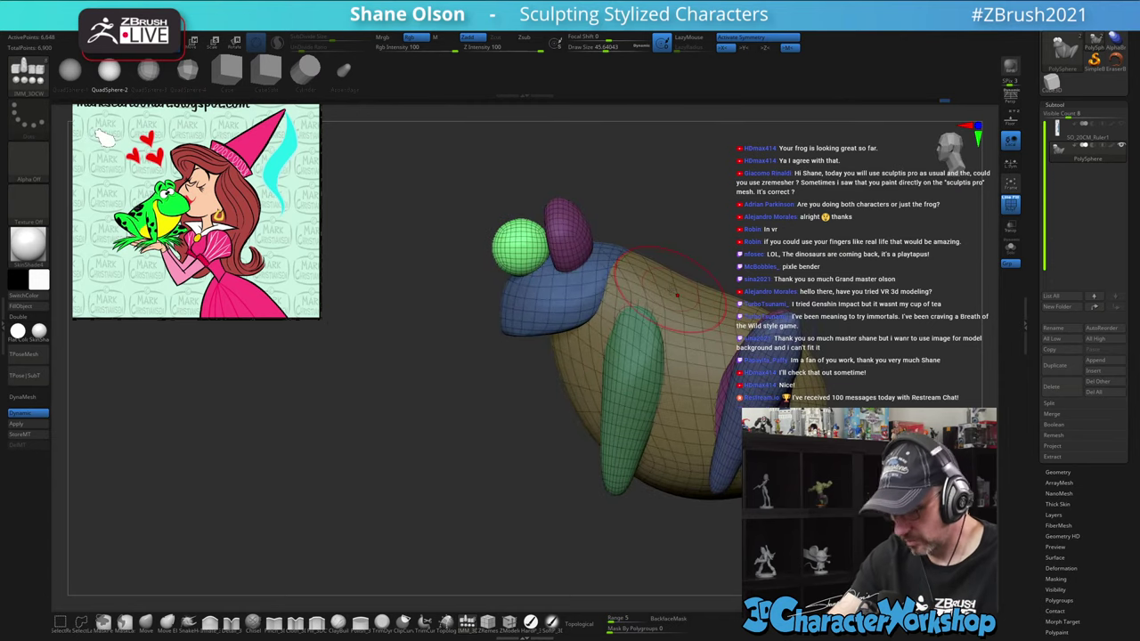
key("w")
left_click_drag(585, 216, 732, 223)
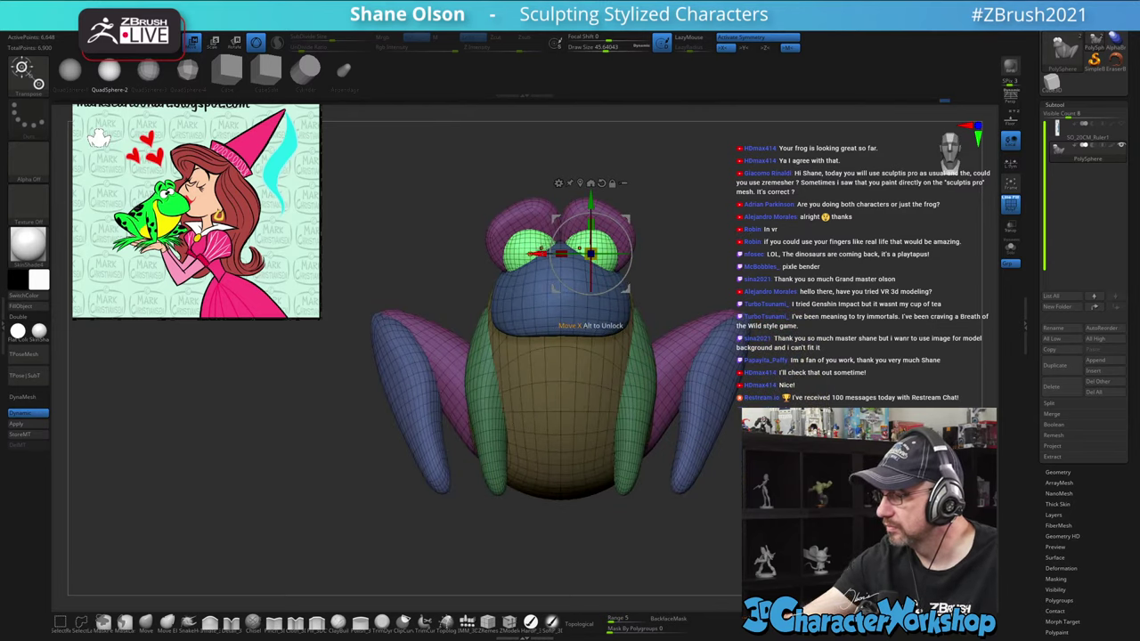
left_click_drag(540, 250, 537, 250)
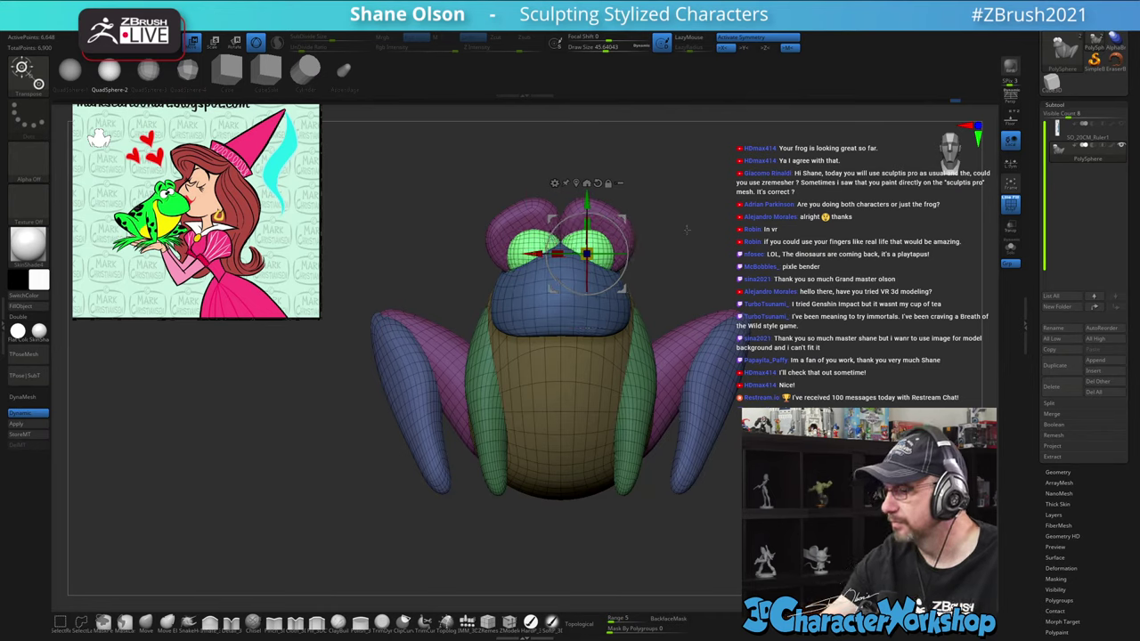
left_click_drag(685, 230, 725, 255)
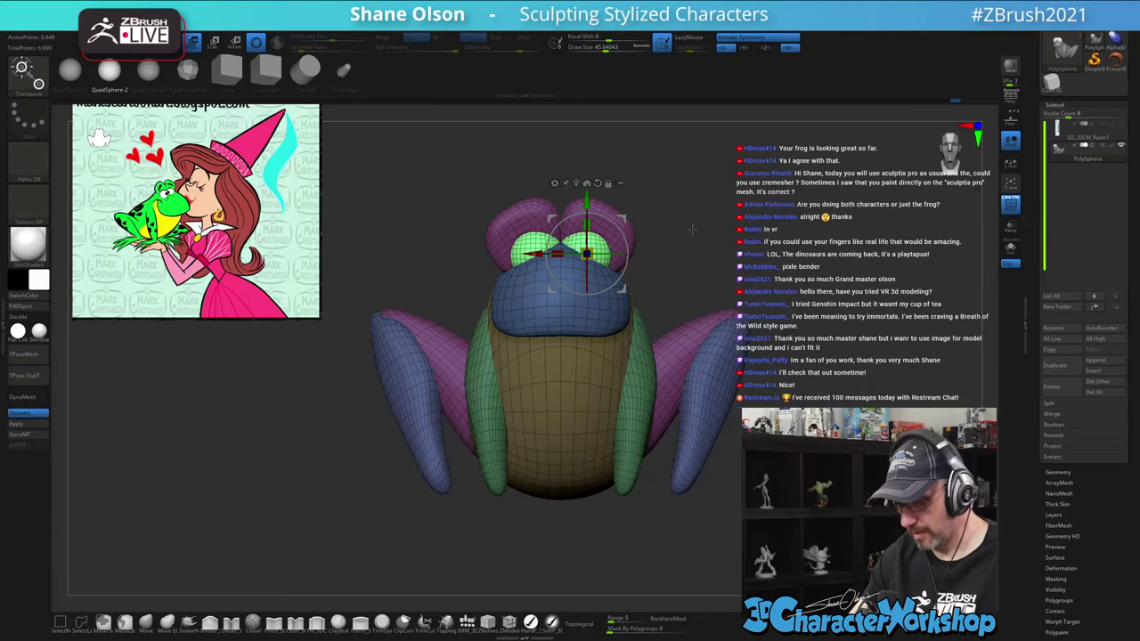
Split the unmasked eyeballs off the frog into their own subtool
key("q")
key("space")
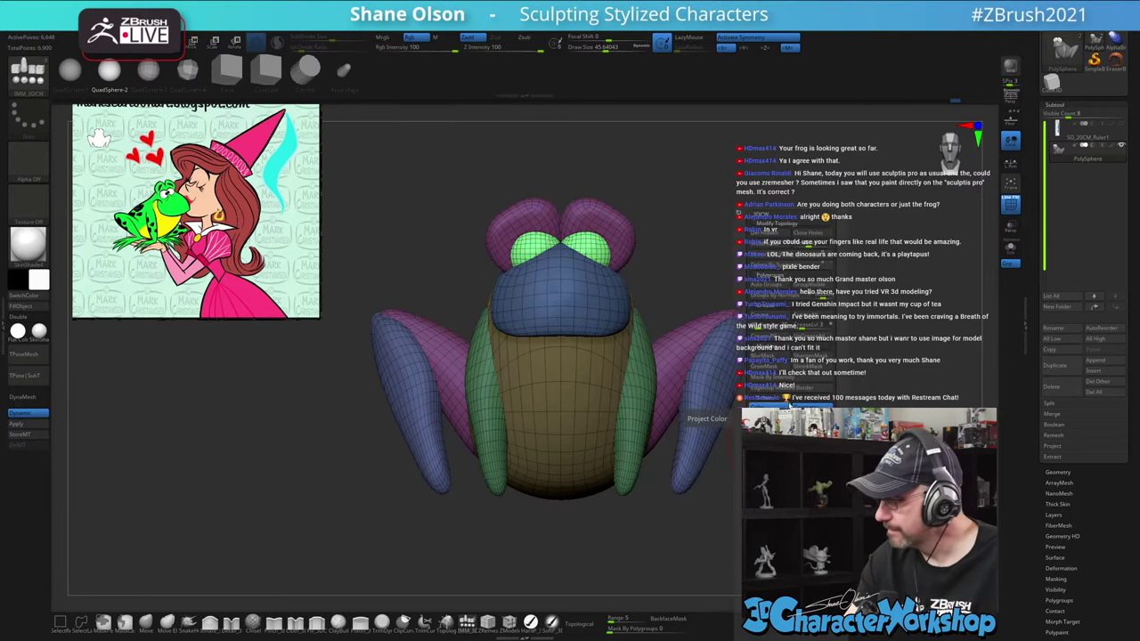
left_click(789, 405)
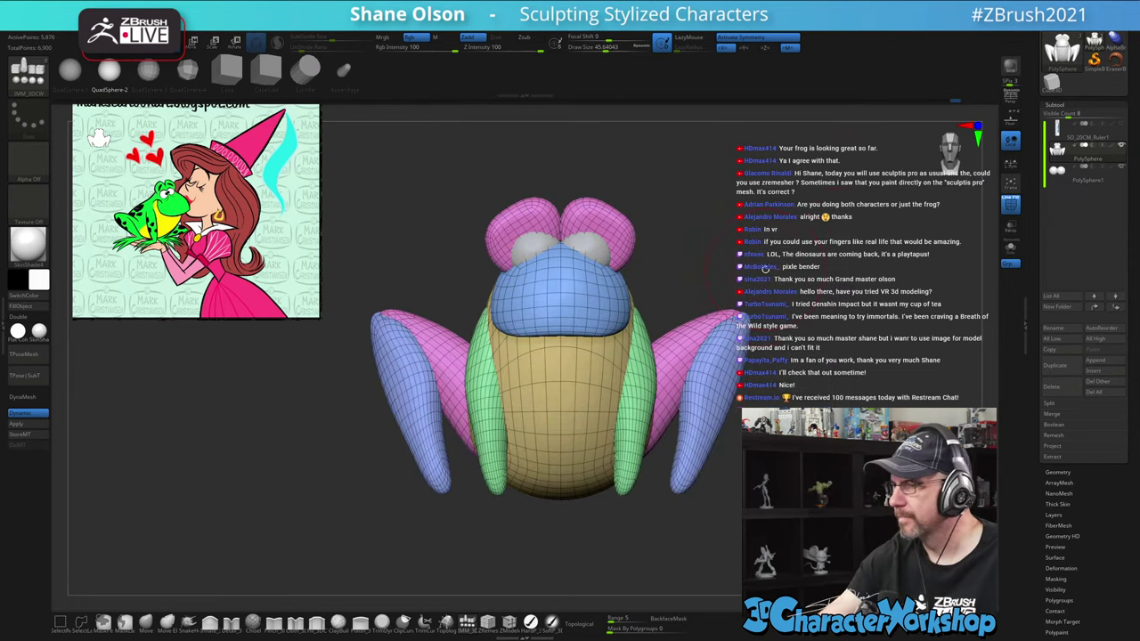
Shape the top of the head and the eye mounds around the eyeballs using the Move brush at a draw size of about 26
mouse_move(634, 254)
left_mouse_down("alt")
mouse_move(634, 289)
mouse_move(601, 310)
mouse_move(569, 287)
left_mouse_up("alt")
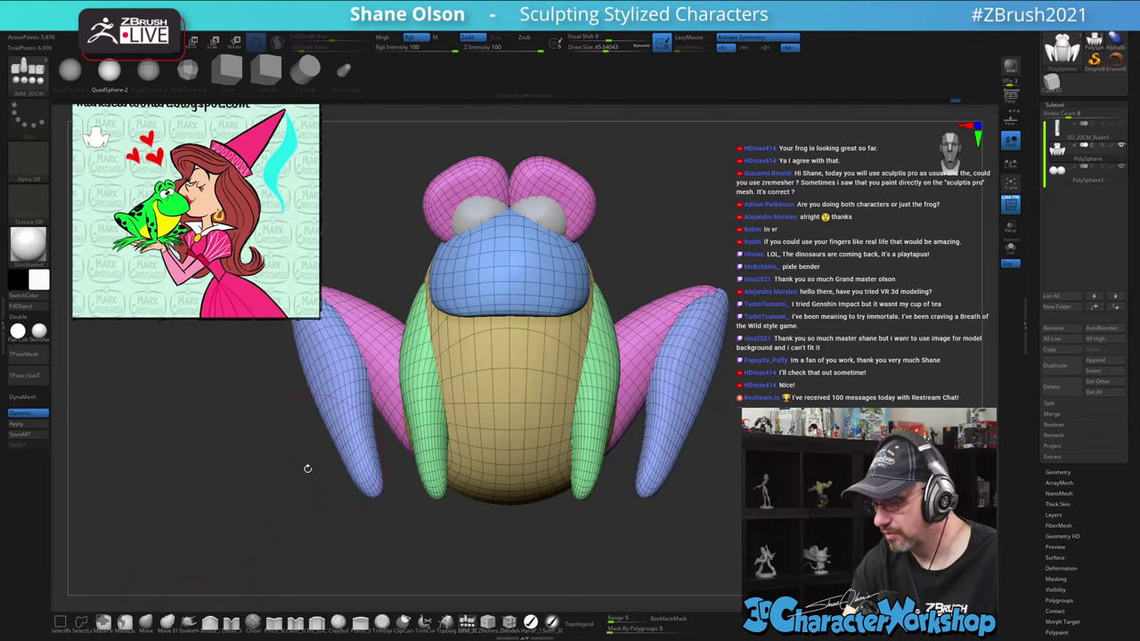
left_click(146, 624)
left_click_drag(626, 163, 659, 257, "alt")
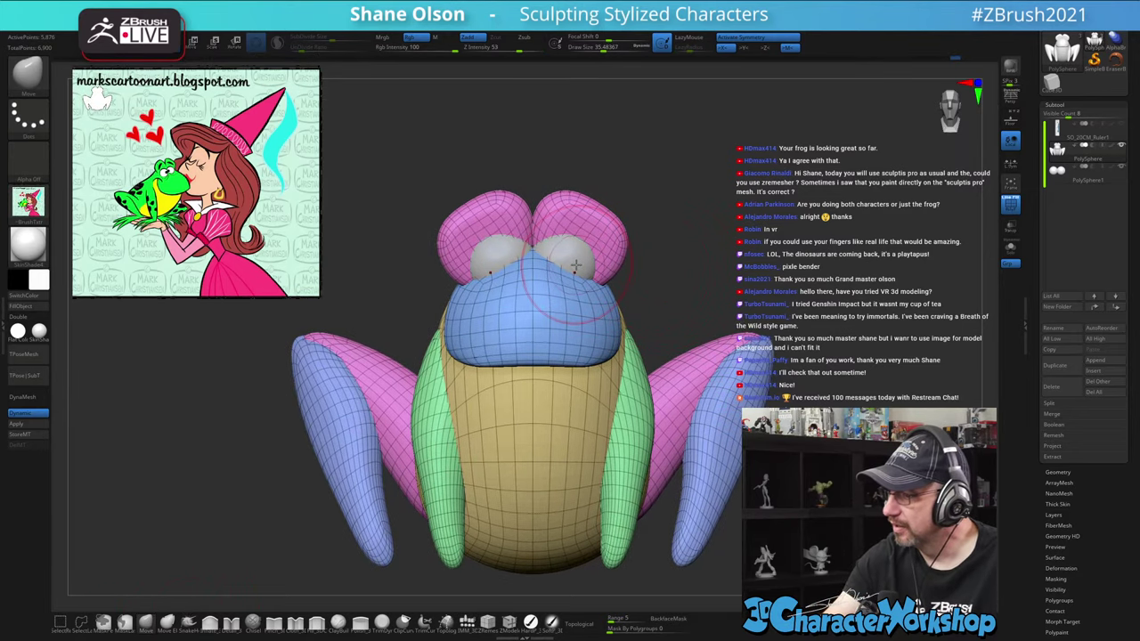
key("bracketleft")
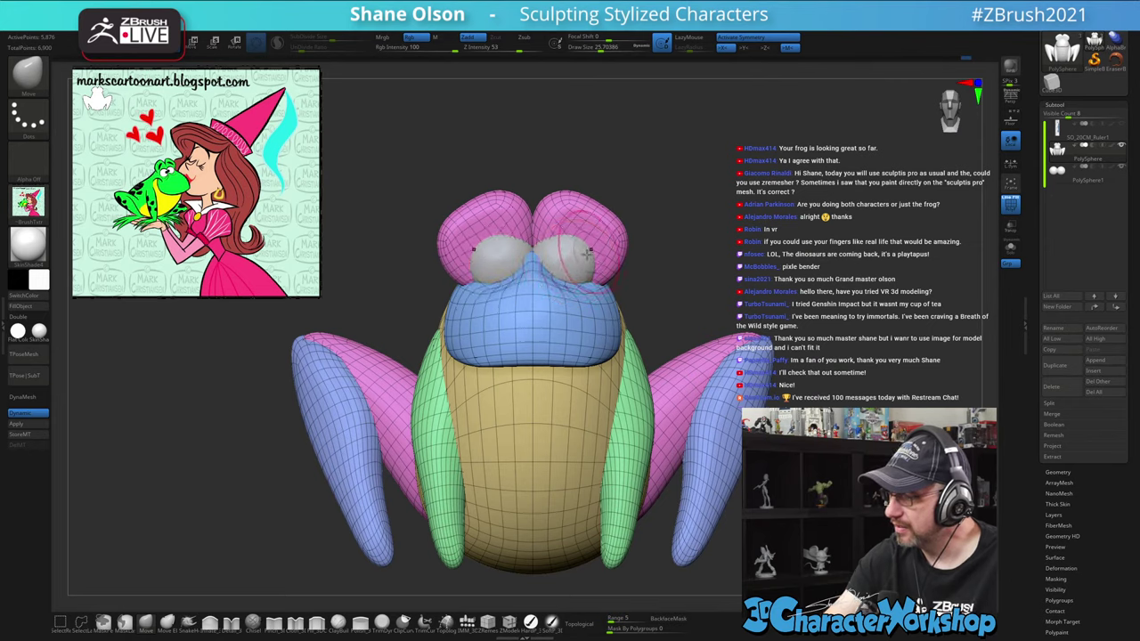
mouse_move(587, 255)
right_mouse_down()
mouse_move(527, 259)
mouse_move(554, 260)
mouse_move(577, 236)
mouse_move(570, 261)
mouse_move(599, 246)
mouse_move(577, 265)
right_mouse_up()
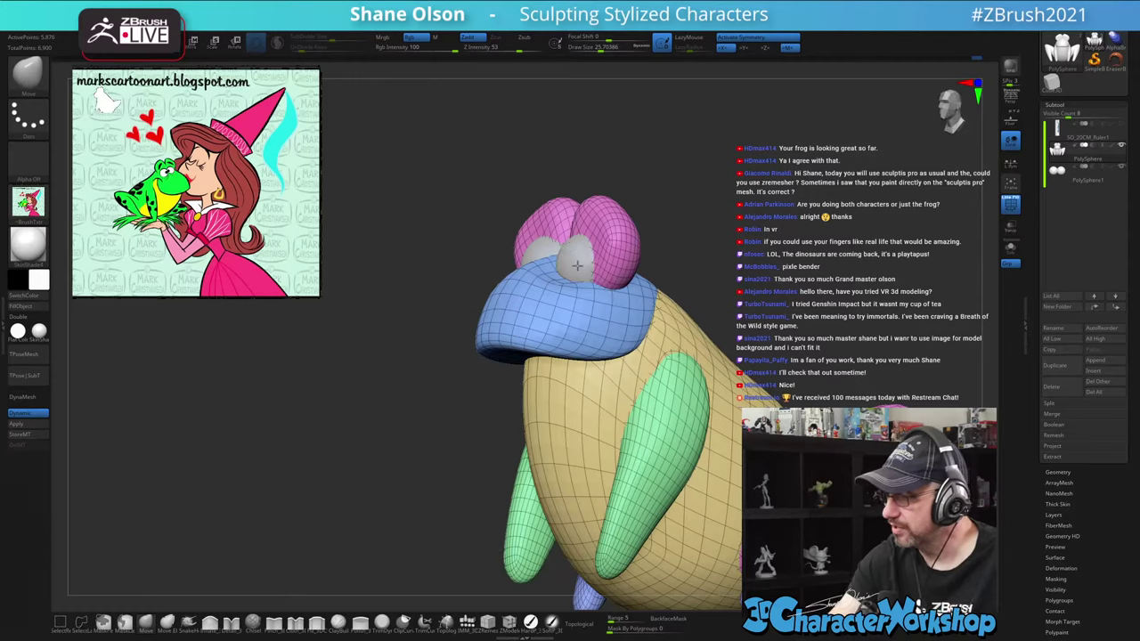
left_click_drag(587, 253, 636, 300)
Refine the head surface around the eyeballs with a draw size of about 19, smoothing the snout
key("s")
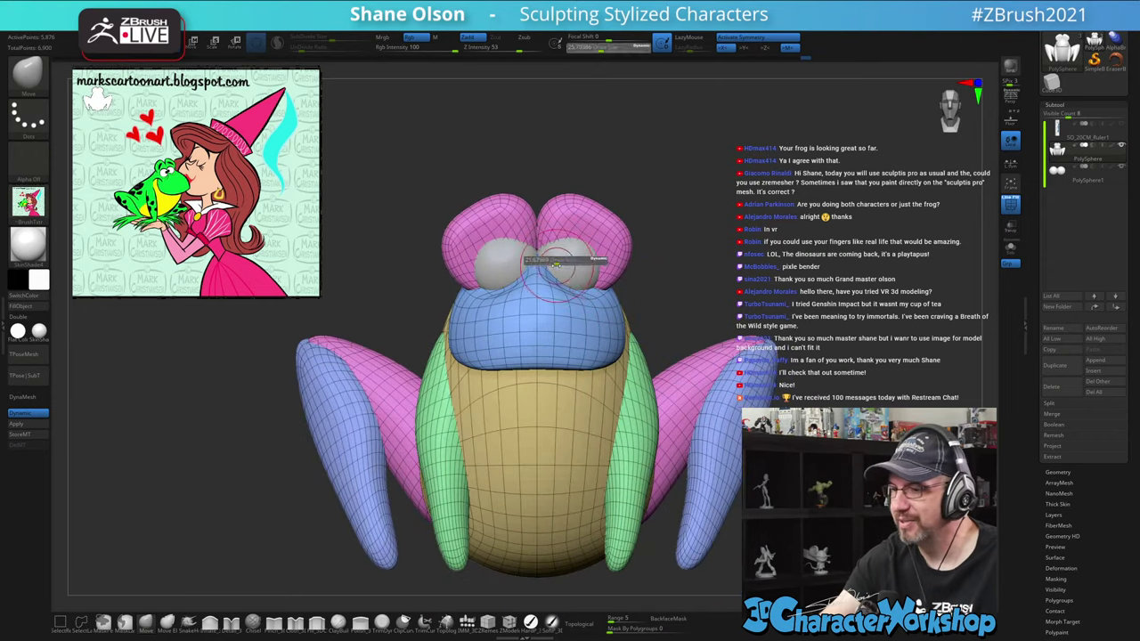
left_click_drag(555, 267, 549, 268)
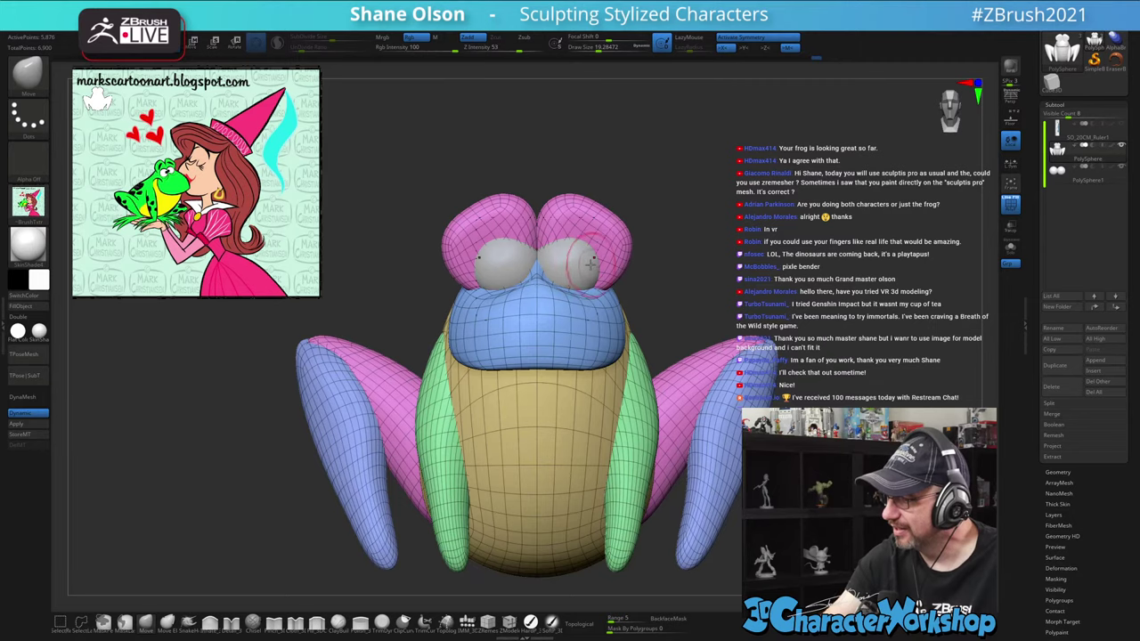
right_click_drag(590, 264, 529, 280)
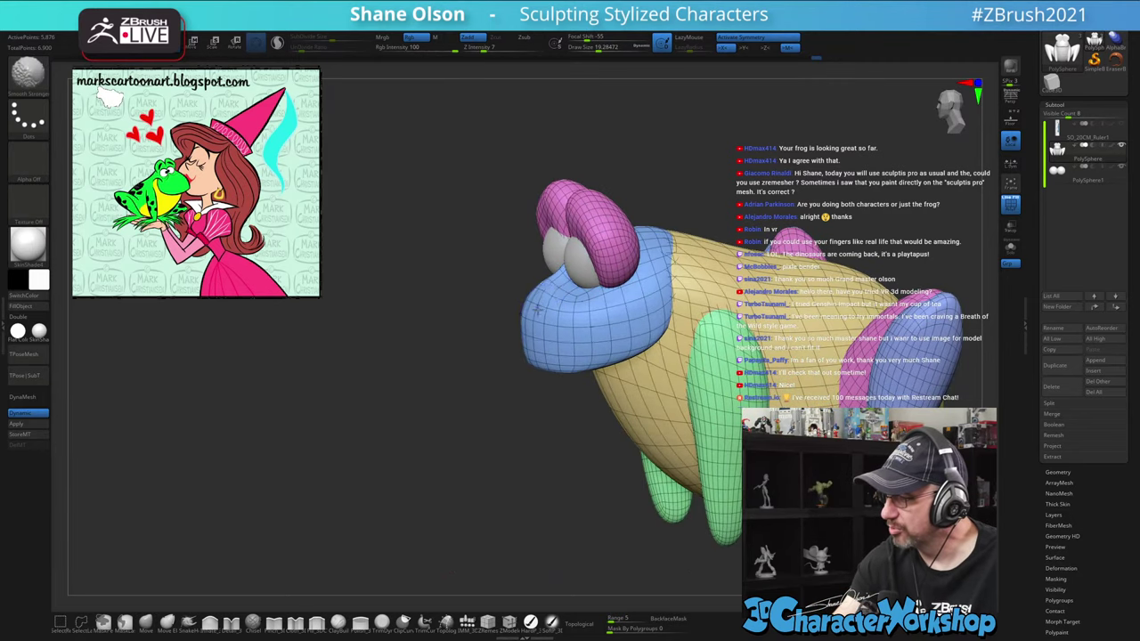
left_click_drag(574, 310, 592, 316, "shift")
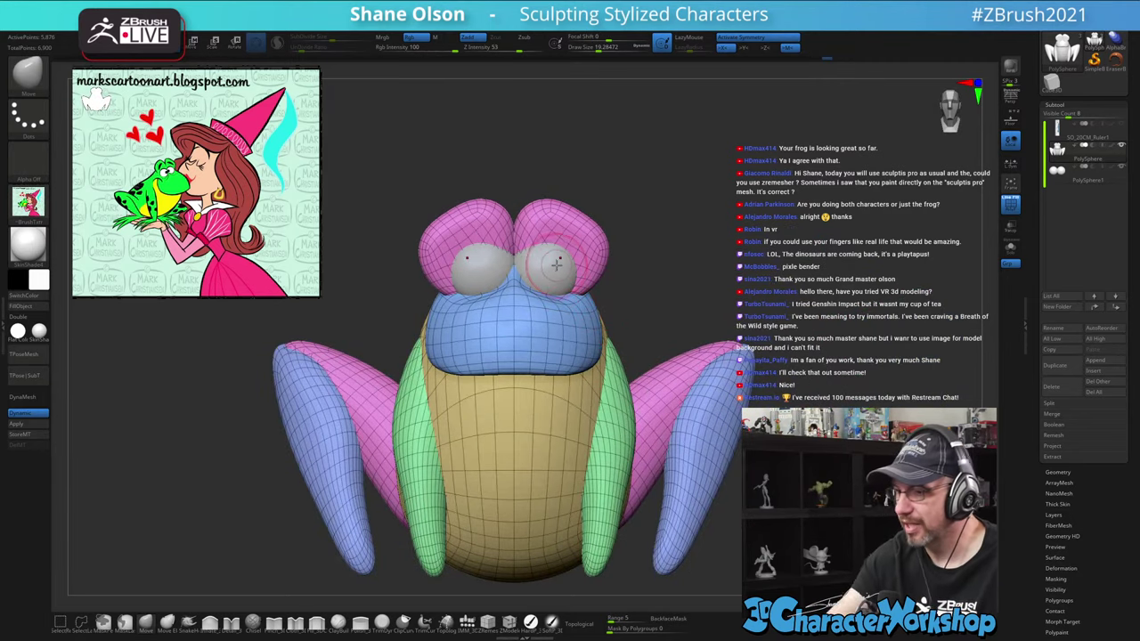
Pull the eye mounds around the eyeballs like eyelids using the Move brush at a draw size of about 26
right_click_drag(556, 265, 588, 289)
key("s")
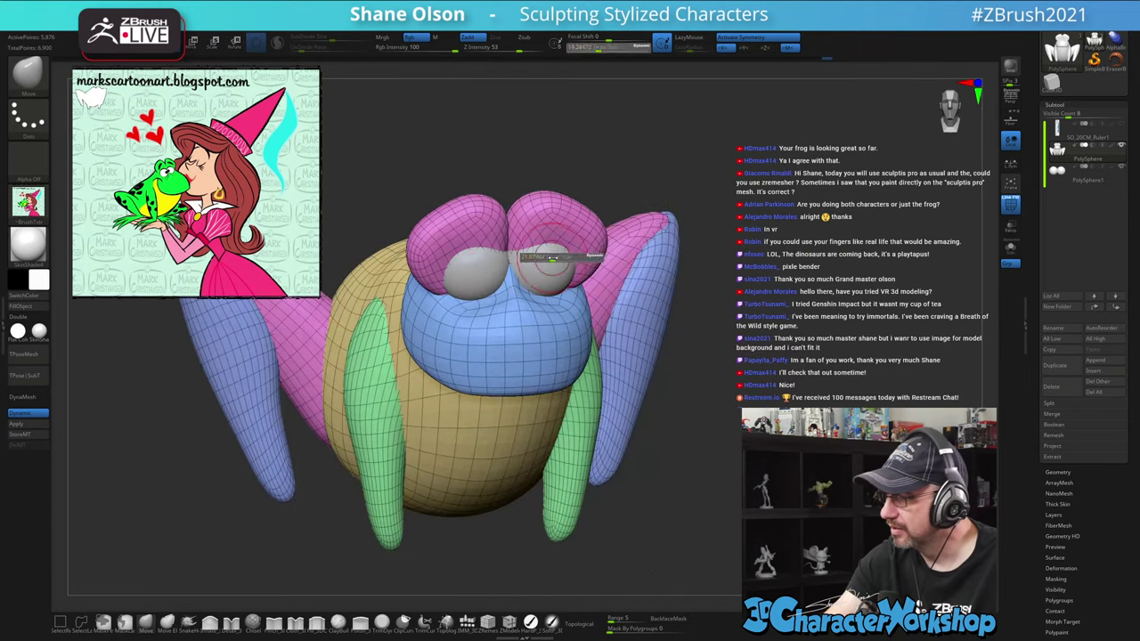
left_click_drag(553, 258, 541, 267)
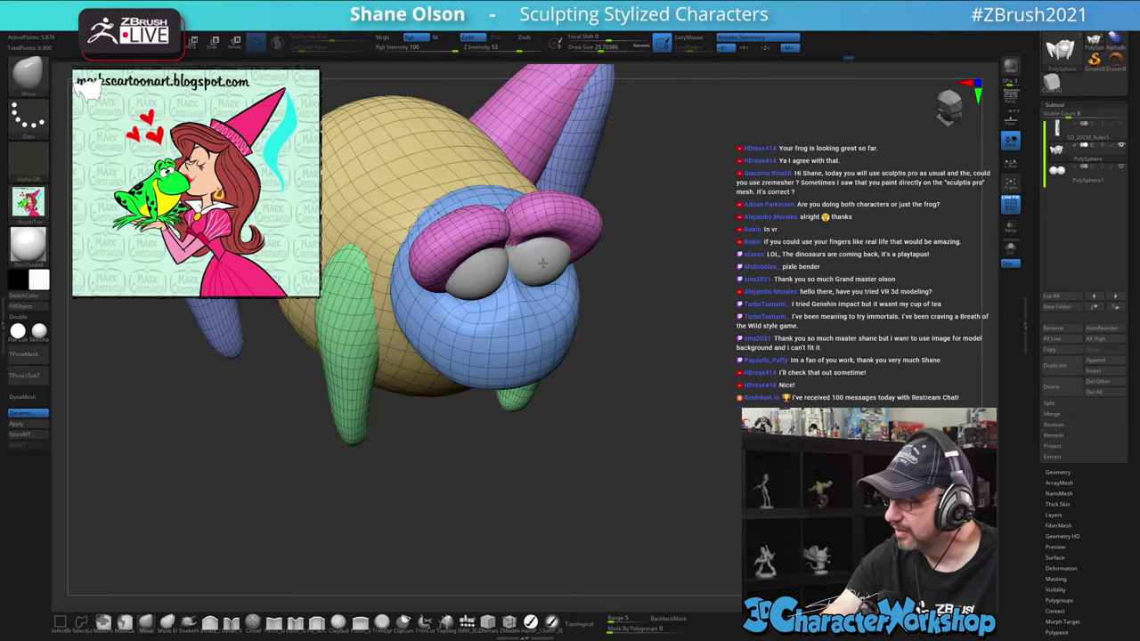
right_click_drag(664, 400, 673, 286, "shift")
right_click(672, 286)
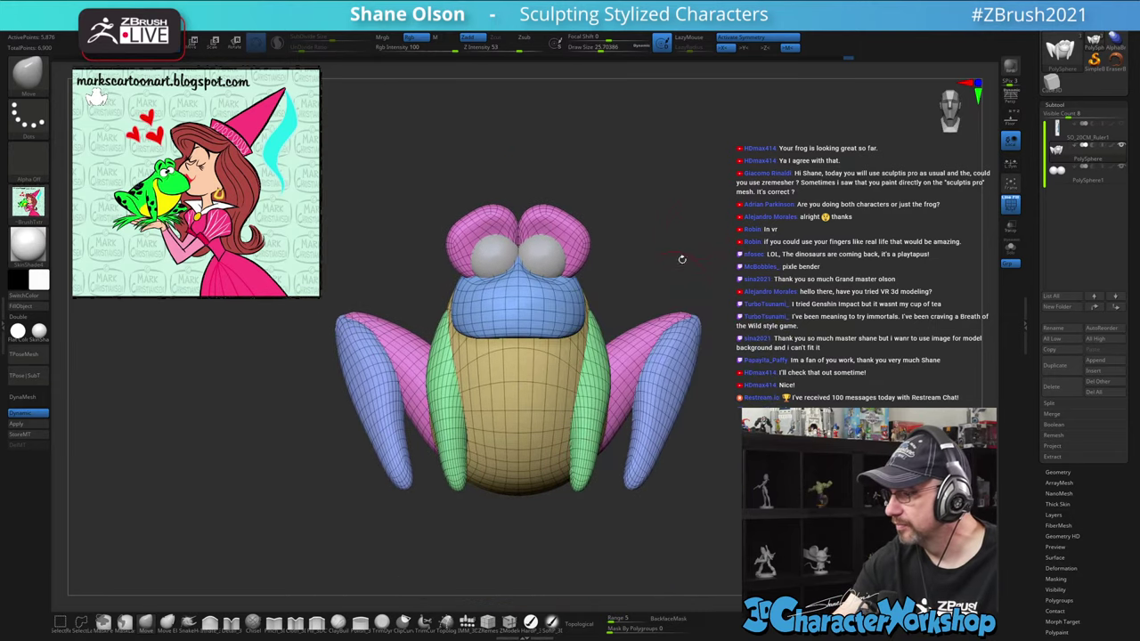
Enlarge the Move brush to a draw size of about 79 and turn on its topological mode
right_click_drag(745, 172, 726, 200)
left_click_drag(726, 200, 788, 391)
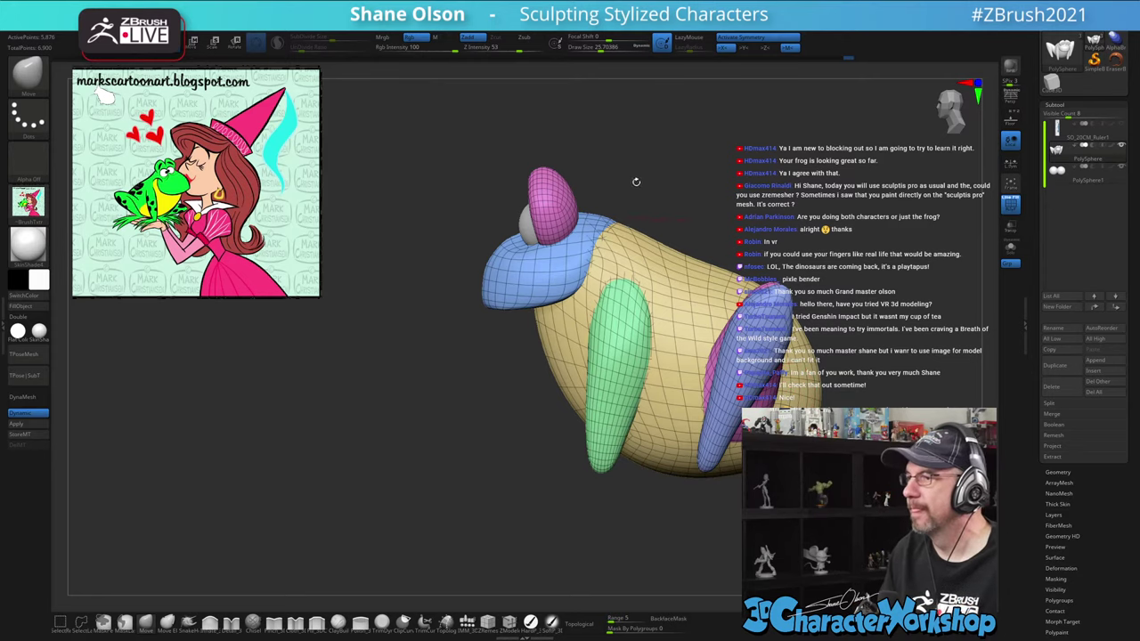
left_click_drag(684, 154, 663, 172)
key("s")
left_click(664, 156)
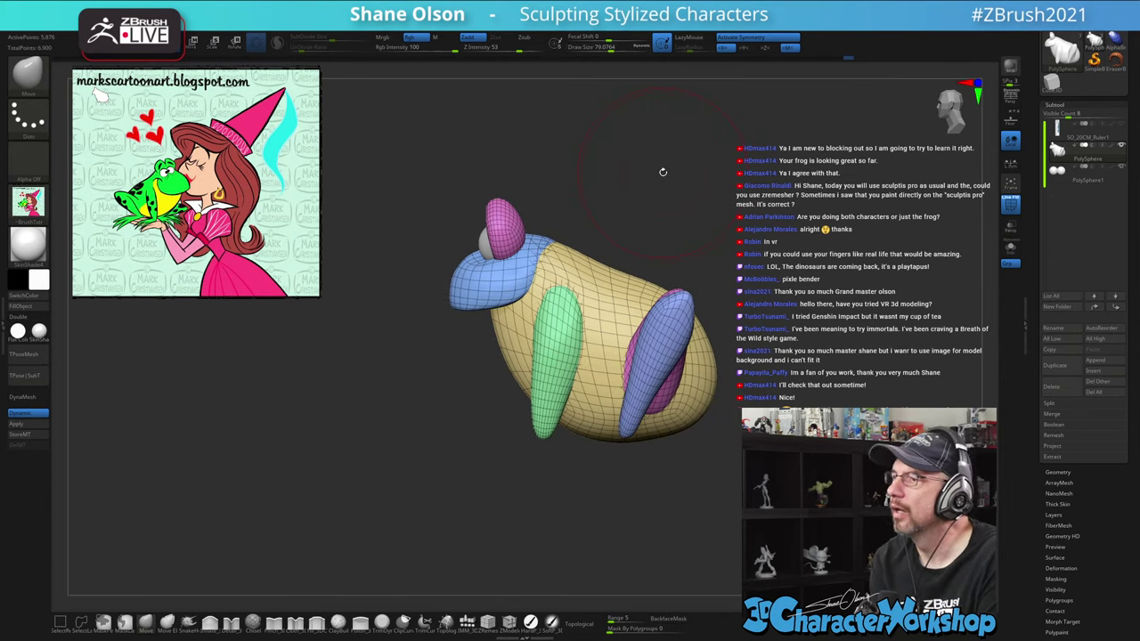
left_click_drag(656, 199, 481, 363)
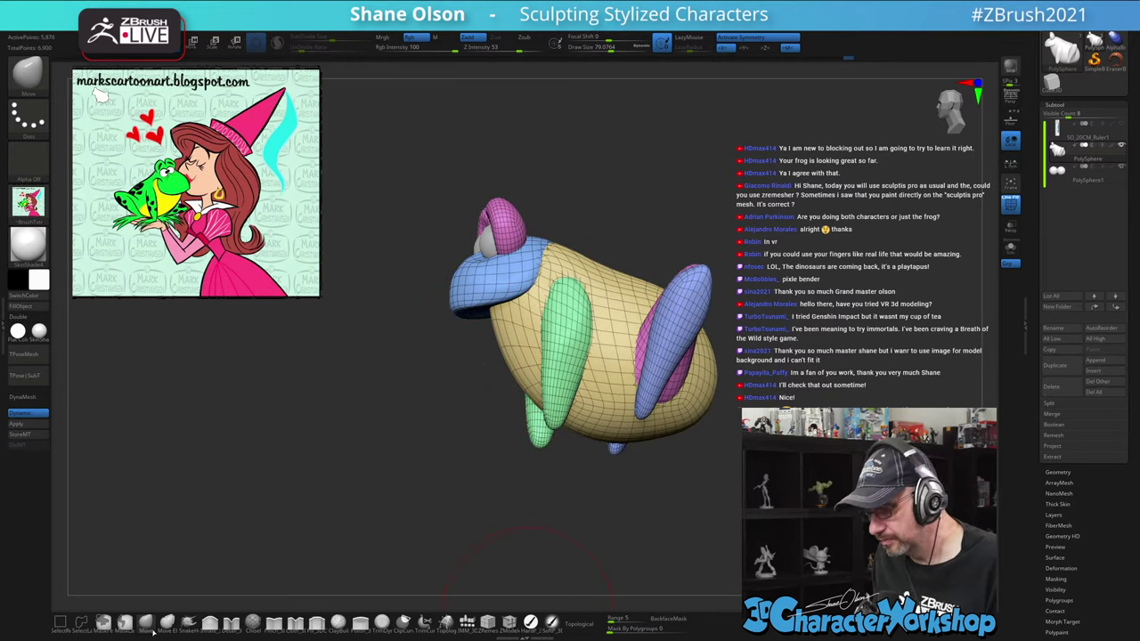
left_click(584, 623)
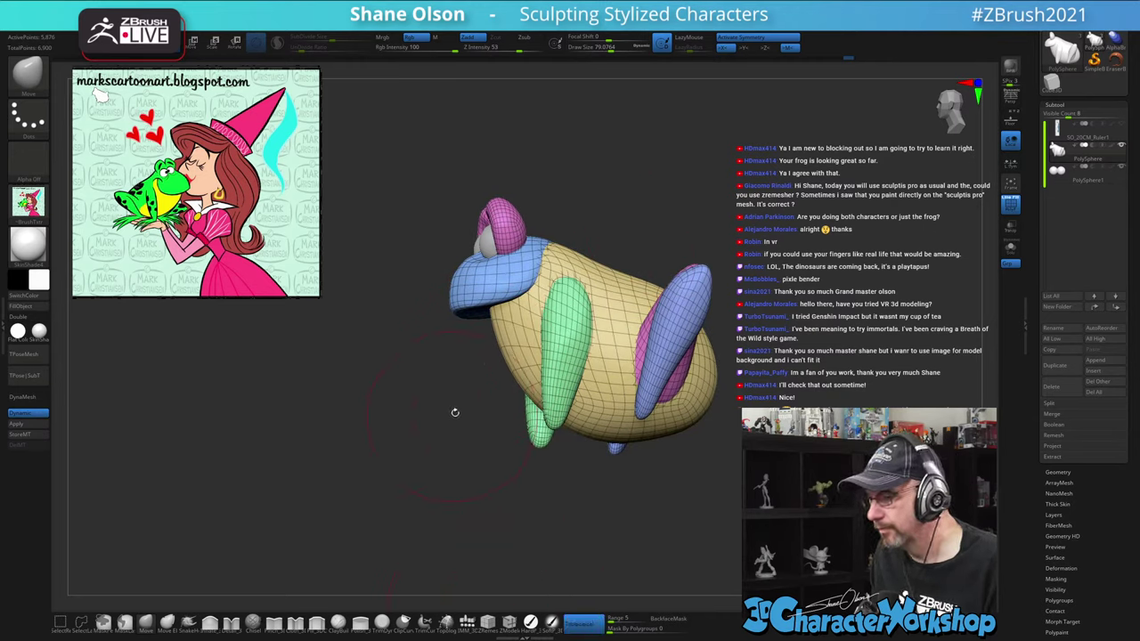
Reshape the frog's main body from the side with the topological Move brush at a draw size of about 114
left_click_drag(439, 414, 509, 260)
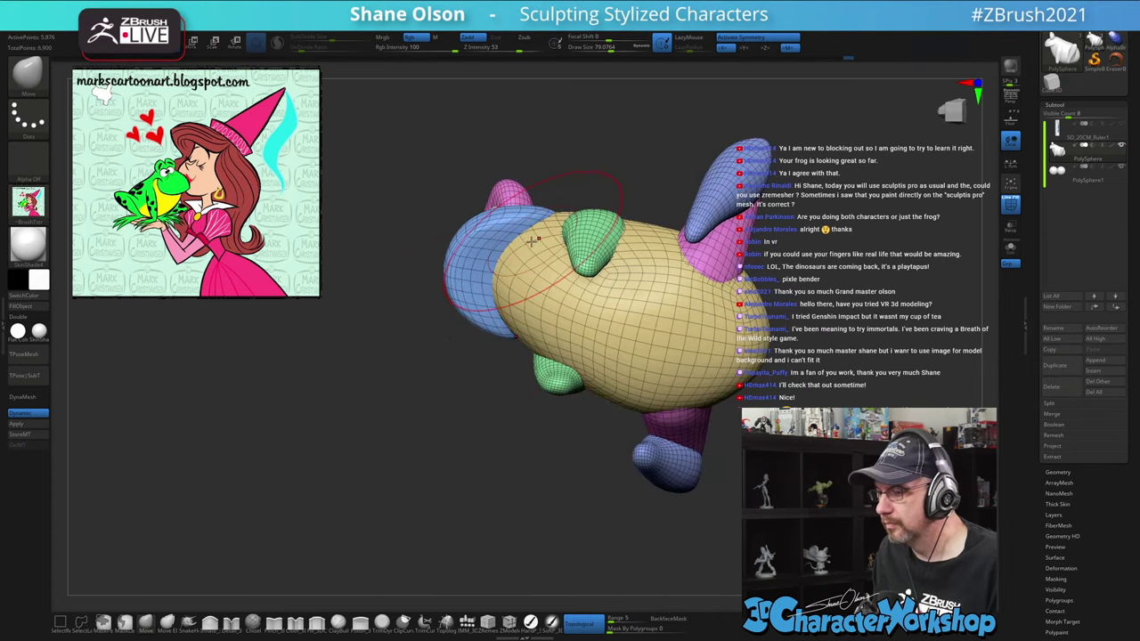
left_click_drag(303, 279, 378, 420)
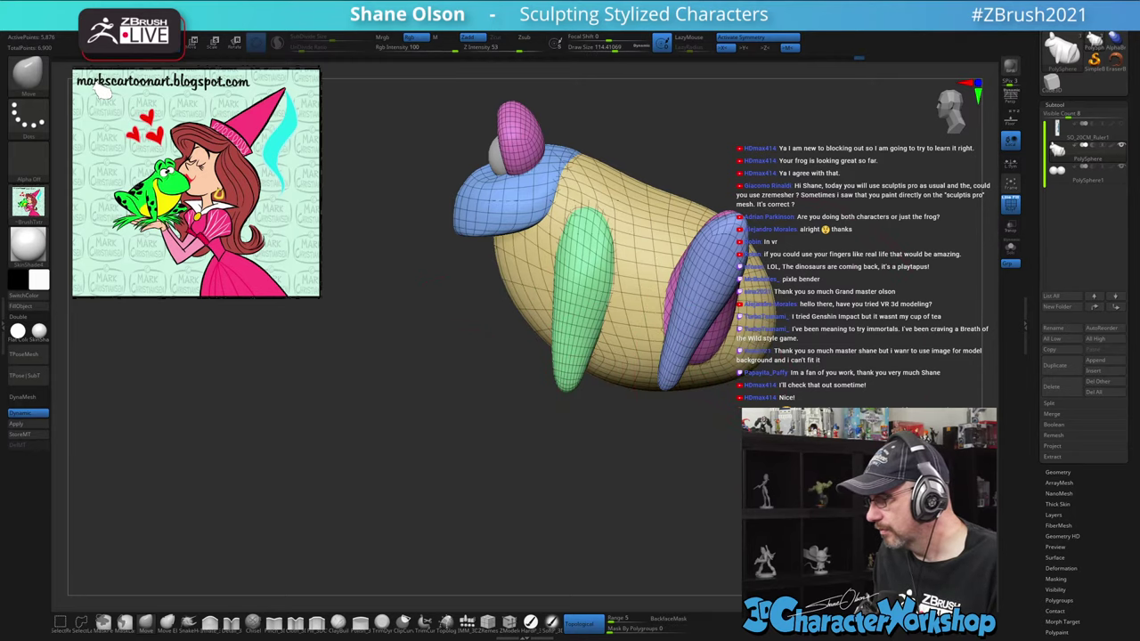
left_click_drag(623, 463, 357, 427)
left_click_drag(605, 308, 831, 351, "alt")
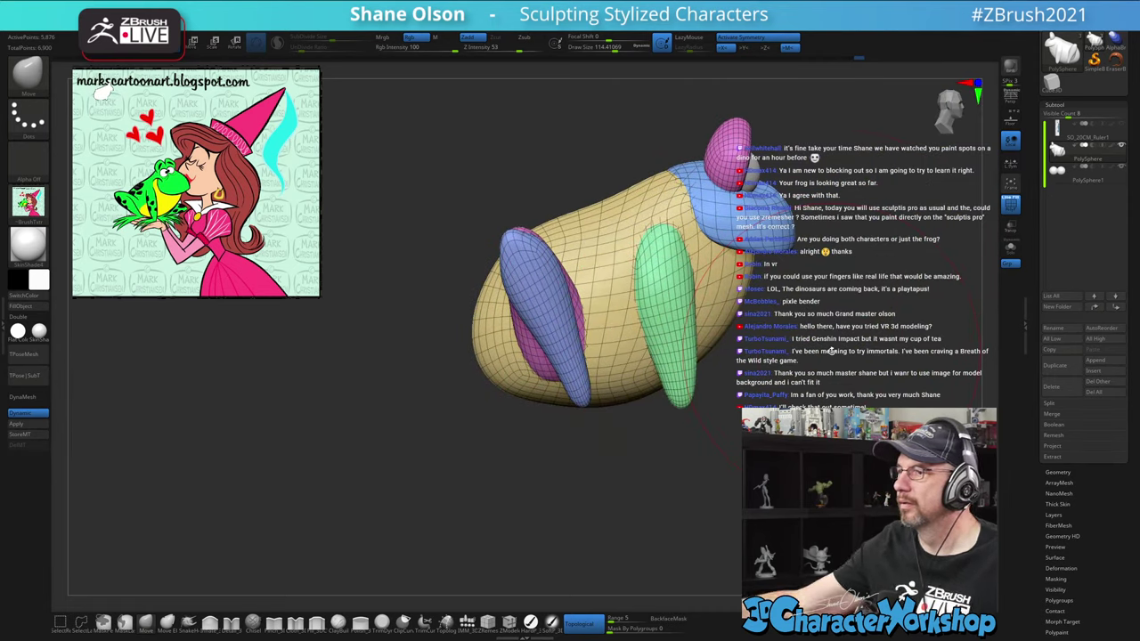
left_click_drag(687, 415, 662, 427)
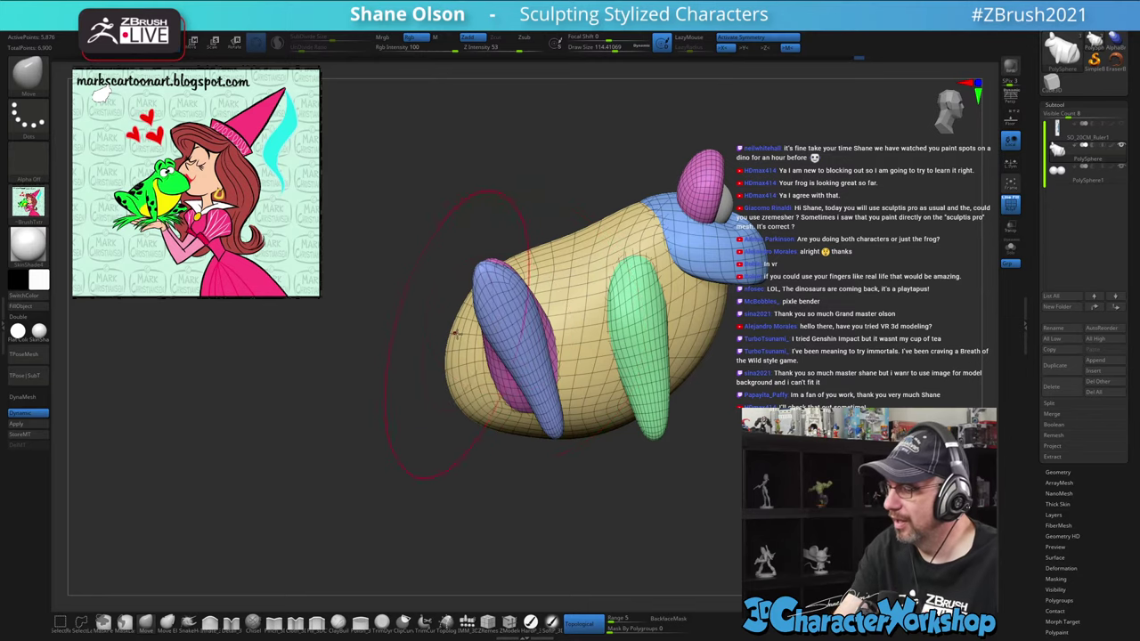
left_click_drag(690, 472, 934, 478)
mouse_move(833, 473)
left_mouse_down("alt")
mouse_move(833, 486)
mouse_move(793, 398)
mouse_move(764, 380)
mouse_move(756, 413)
mouse_move(686, 417)
mouse_move(841, 418)
mouse_move(649, 431)
mouse_move(718, 435)
mouse_move(746, 422)
mouse_move(754, 392)
left_mouse_up("alt")
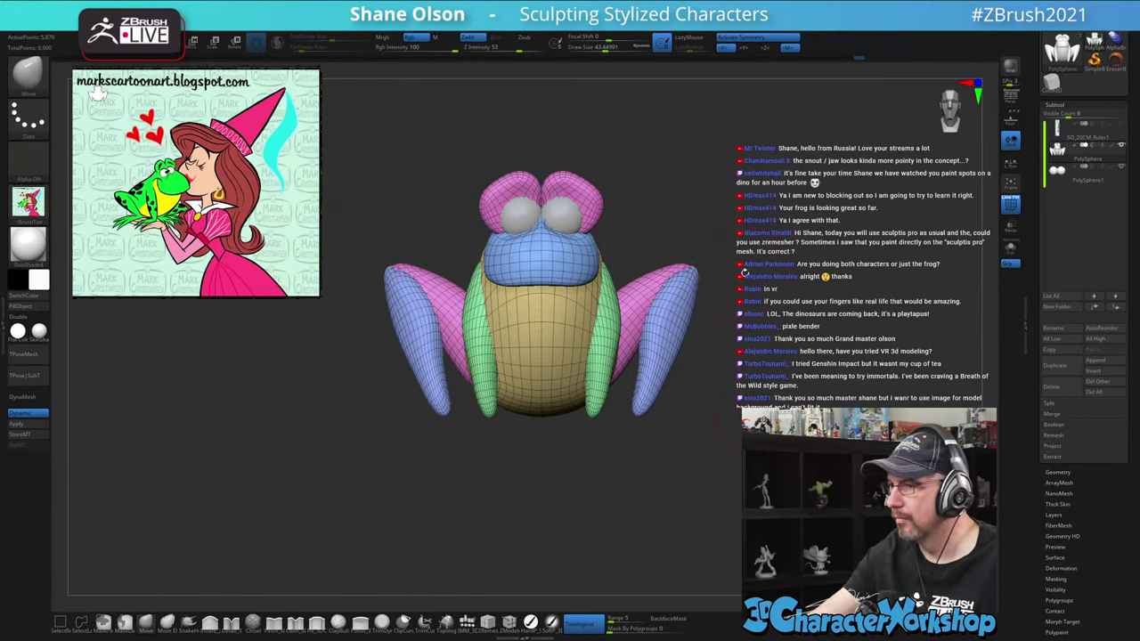
Insert a mirrored pair of Appendage meshes at the ends of the front legs and rotate them to point forward
left_click_drag(741, 287, 739, 296, "alt")
mouse_move(739, 229)
left_mouse_down()
mouse_move(732, 376)
mouse_move(750, 233)
left_mouse_up()
left_click(468, 623)
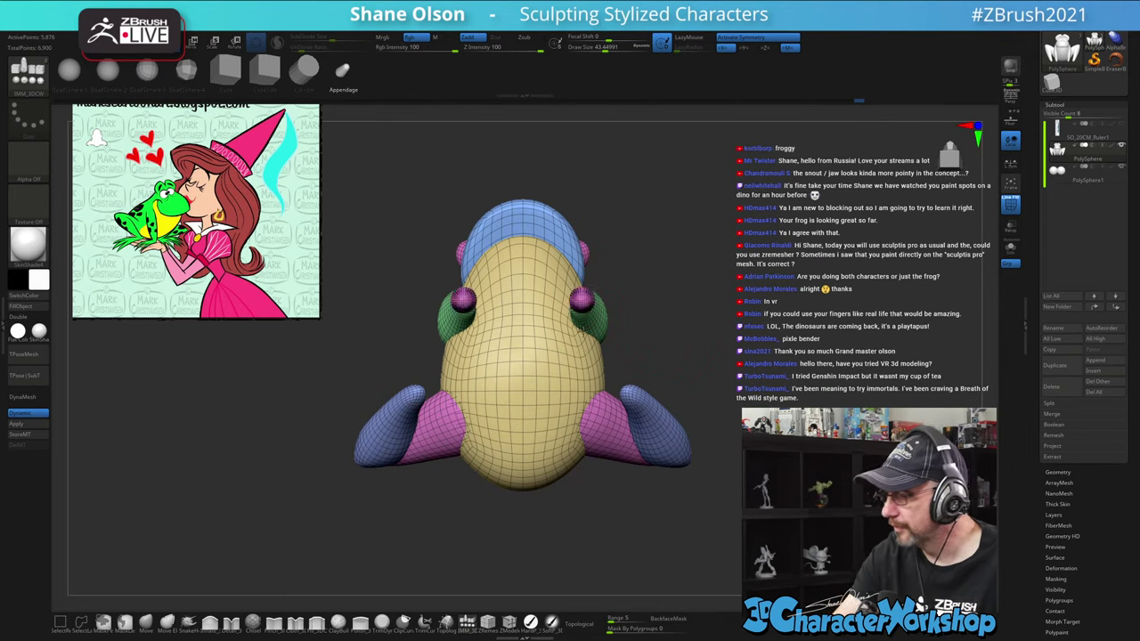
left_click_drag(648, 239, 467, 430)
key("w")
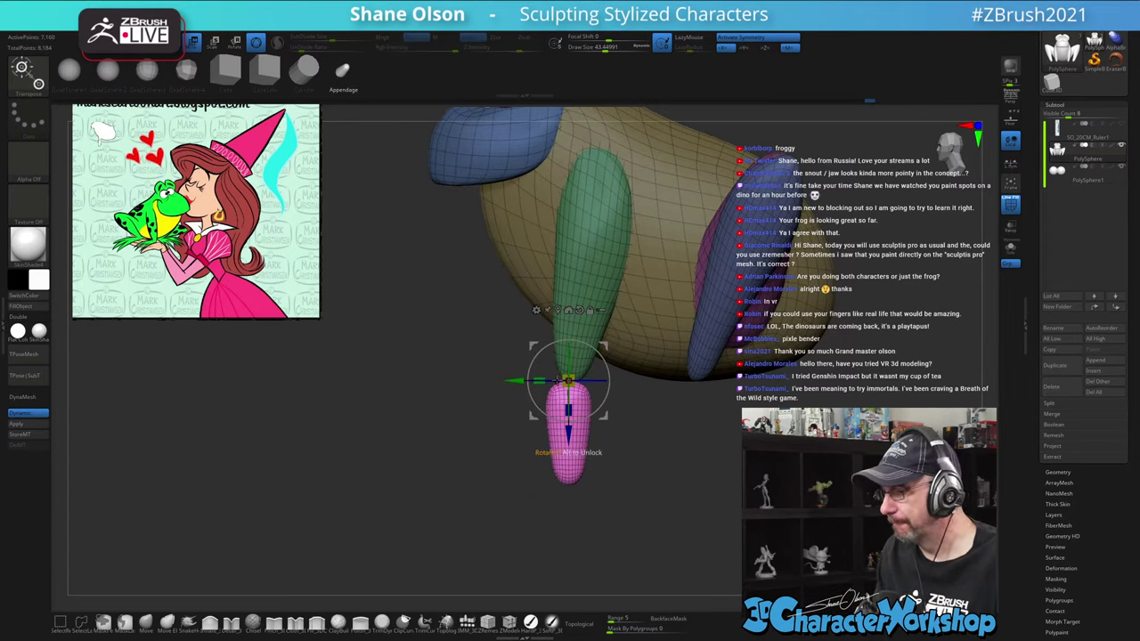
left_click_drag(538, 381, 474, 325)
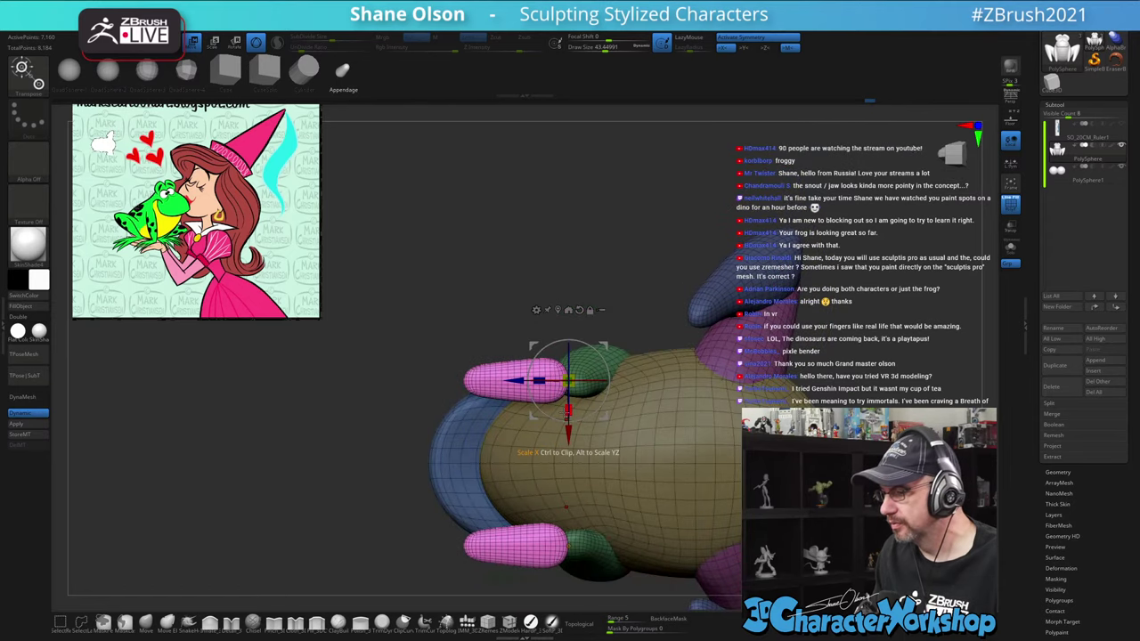
With local symmetry turned on, narrow the inserted front-foot pieces and angle them outward from the body
left_click_drag(568, 434, 568, 453)
key("ctrl+z")
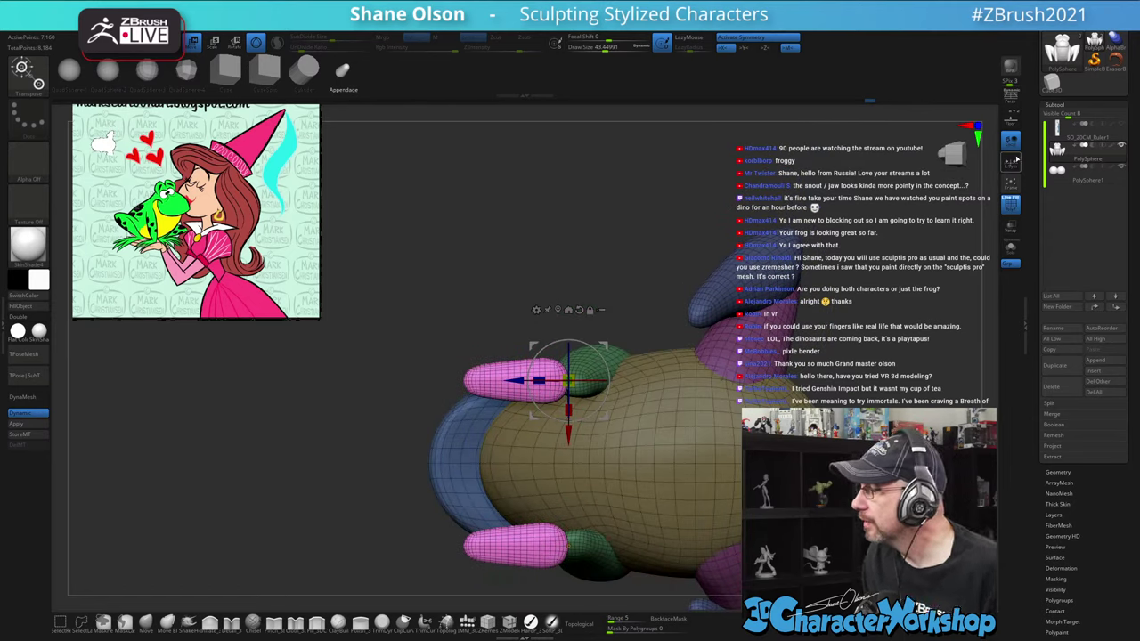
left_click(1012, 161)
left_click_drag(588, 246, 519, 195, "alt")
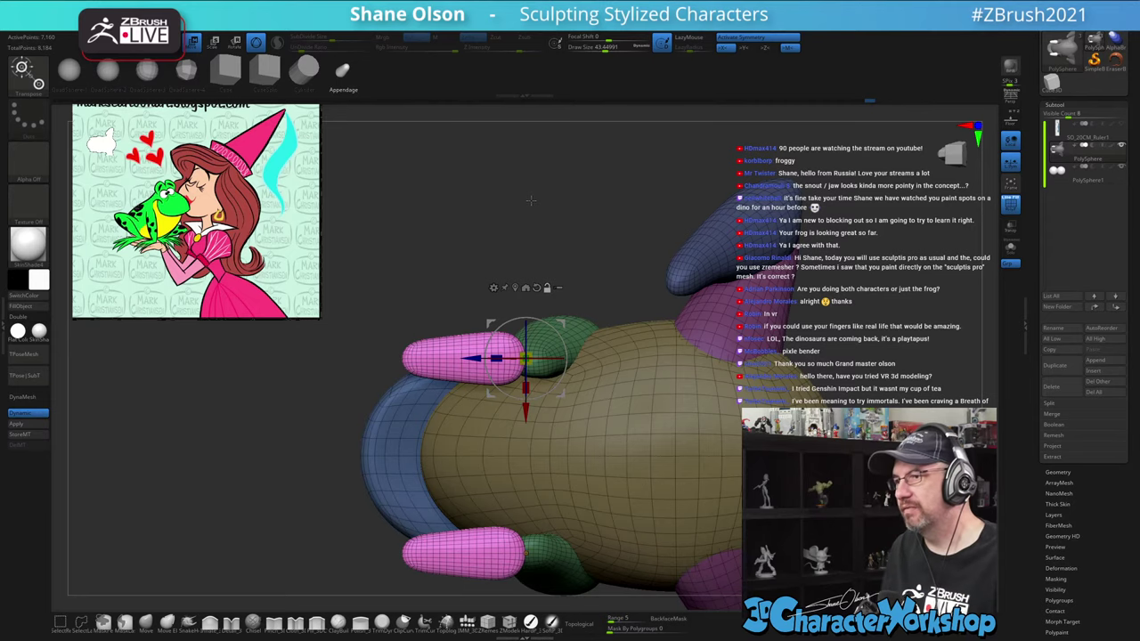
left_click_drag(526, 389, 573, 399)
left_click_drag(583, 239, 721, 166)
left_click_drag(718, 233, 718, 274, "alt")
key("q")
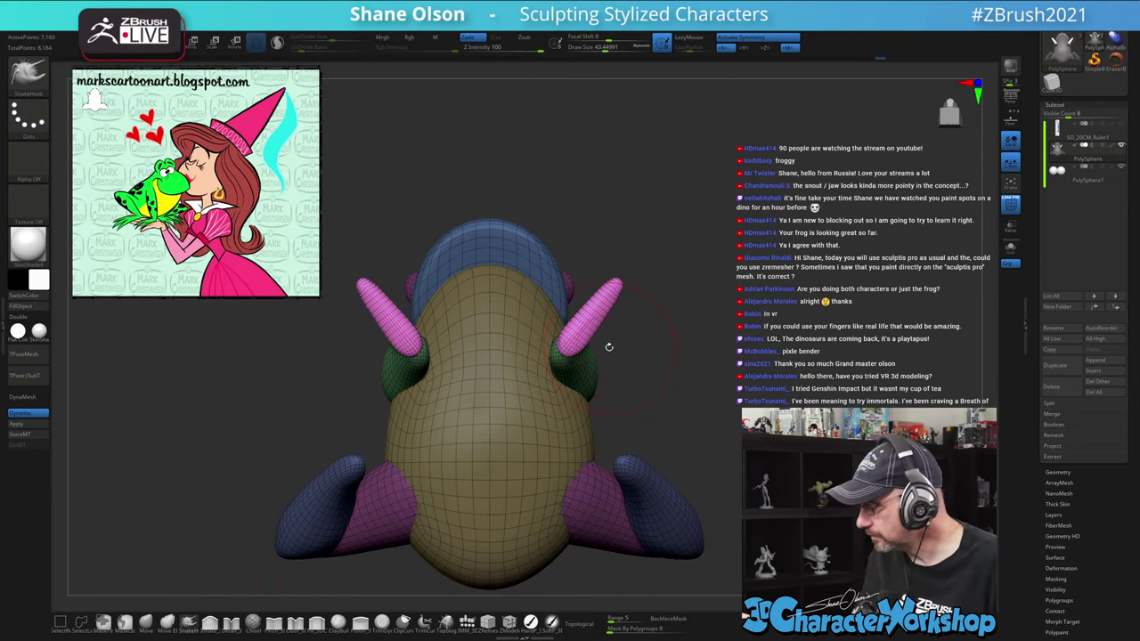
Taper the front-foot pieces into slimmer pointed toes with the SnakeHook brush at a draw size of about 17
mouse_move(658, 347)
left_mouse_down("alt")
mouse_move(689, 286)
mouse_move(680, 220)
mouse_move(659, 246)
mouse_move(677, 219)
mouse_move(630, 269)
mouse_move(690, 285)
mouse_move(724, 349)
mouse_move(666, 478)
left_mouse_up("alt")
key("s")
key("s")
key("bracketleft")
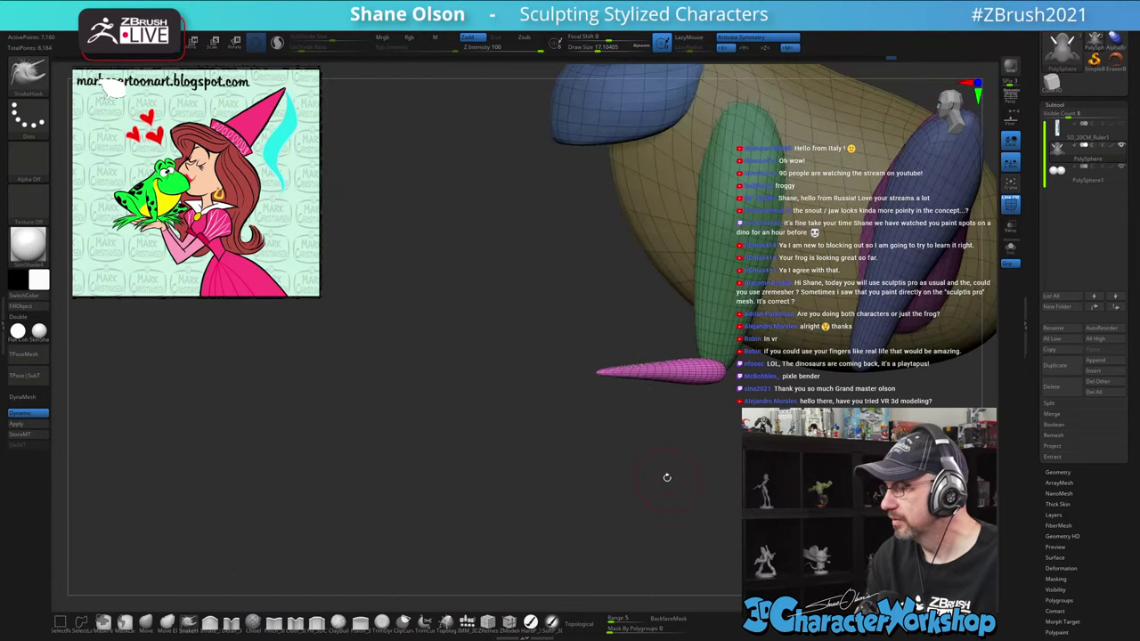
mouse_move(770, 385)
left_mouse_down("ctrl+shift")
mouse_move(481, 411)
mouse_move(459, 392)
mouse_move(484, 380)
left_mouse_up("ctrl+shift")
left_click_drag(737, 434, 878, 434)
left_click_drag(700, 374, 788, 436, "alt")
left_click_drag(787, 499, 750, 338)
Duplicate the mirrored front toes and rotate the copies inward around the heel as second toes
key("w")
left_click_drag(669, 419, 665, 423)
left_click_drag(720, 393, 731, 498)
left_click_drag(806, 419, 739, 281, "alt")
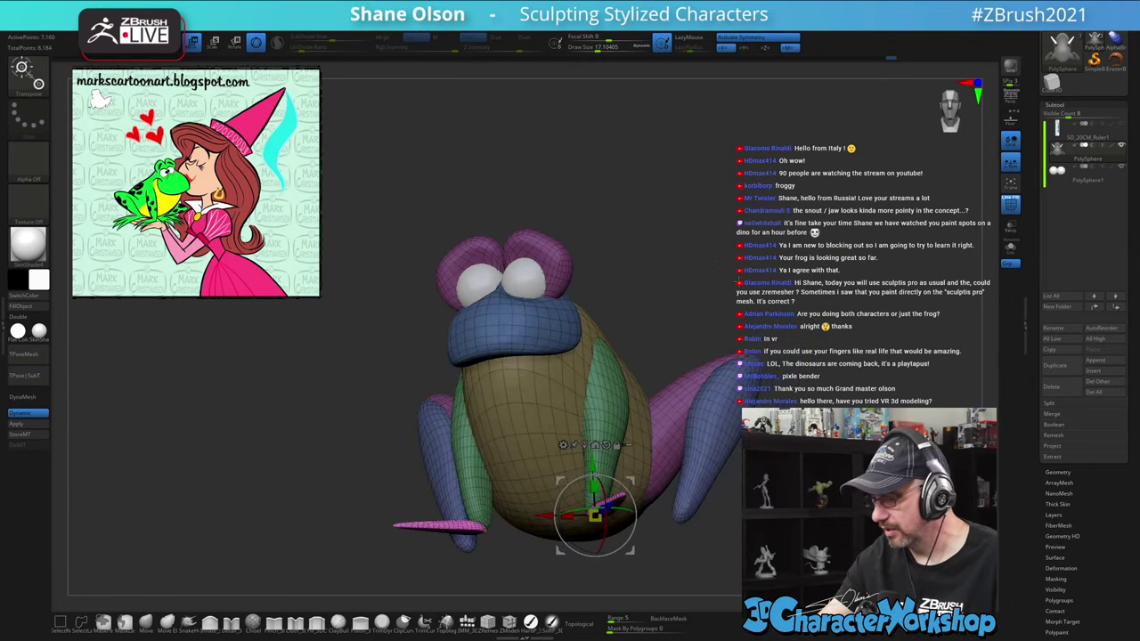
left_click_drag(662, 281, 709, 388)
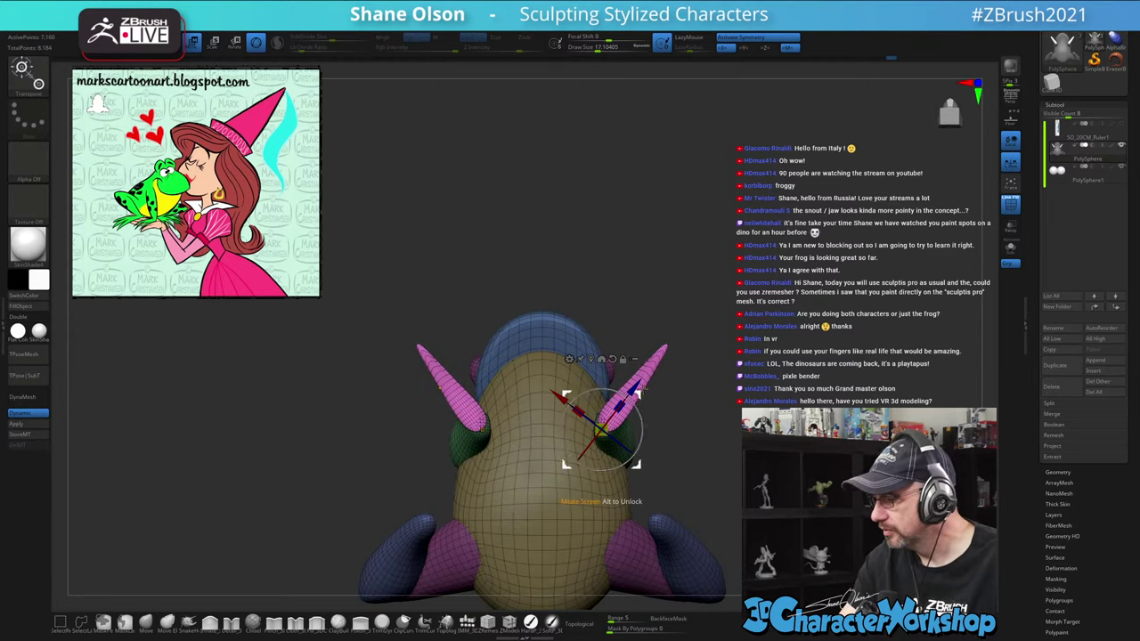
left_click_drag(635, 388, 638, 384, "ctrl")
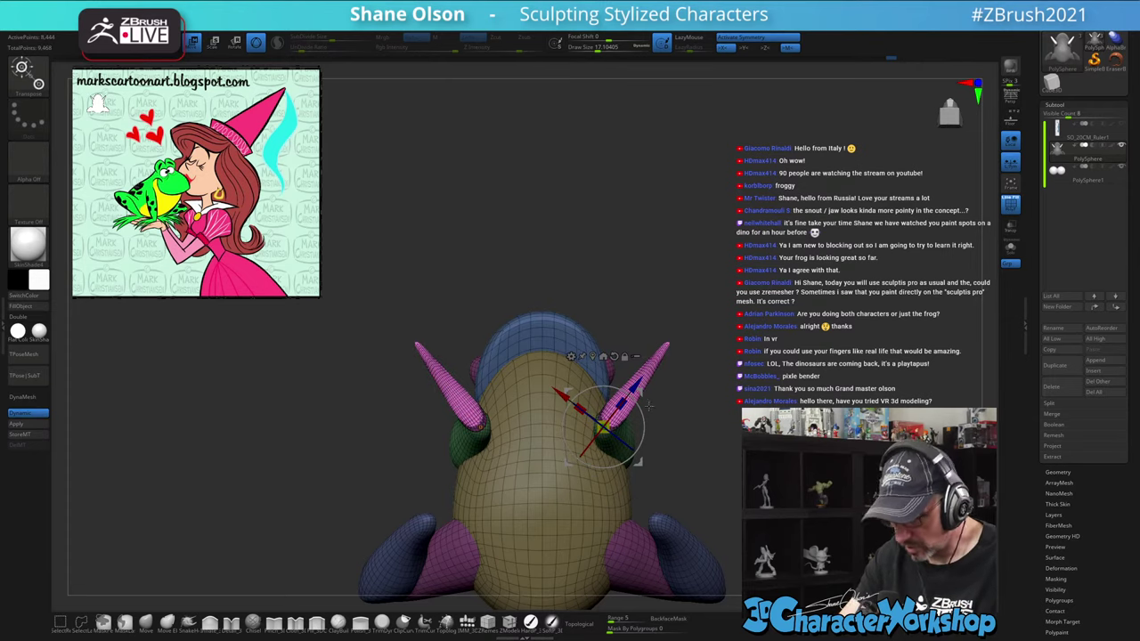
mouse_move(638, 383)
left_mouse_down()
mouse_move(641, 427)
mouse_move(638, 394)
left_mouse_up()
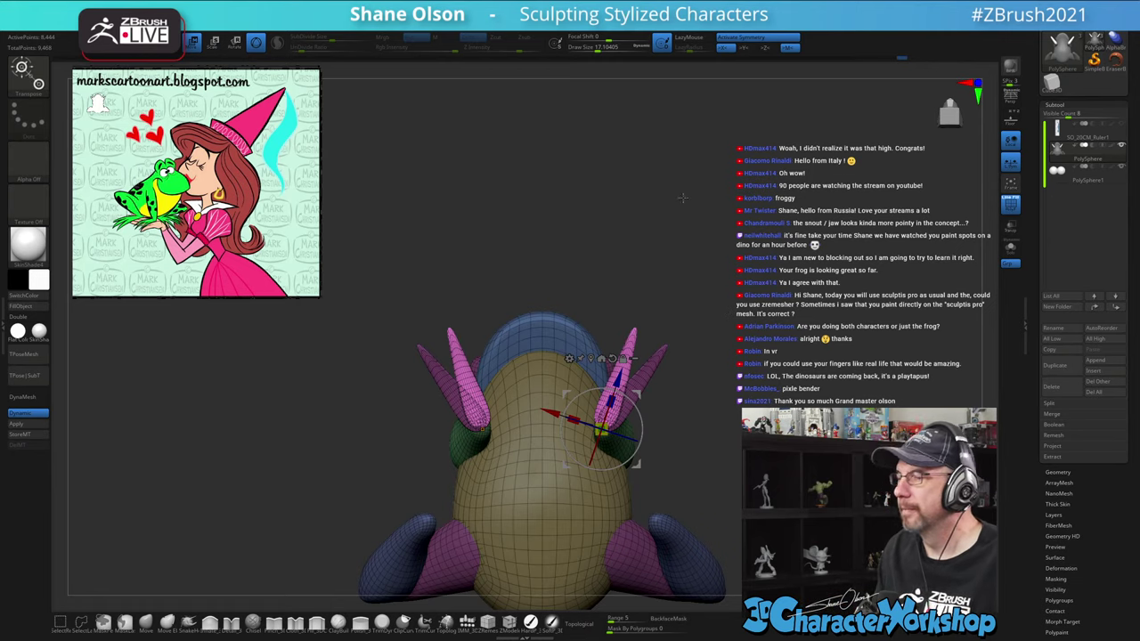
mouse_move(683, 197)
left_mouse_down()
mouse_move(668, 187)
mouse_move(608, 221)
mouse_move(703, 210)
mouse_move(695, 224)
mouse_move(706, 190)
left_mouse_up()
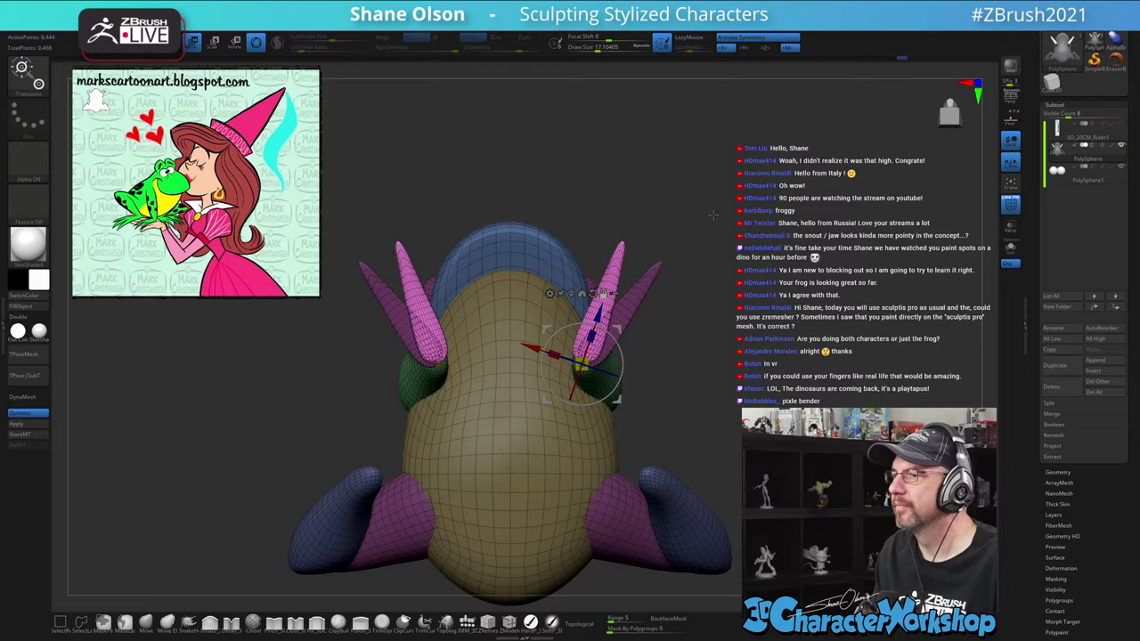
left_click(757, 273, "ctrl")
left_click_drag(750, 248, 770, 237, "alt")
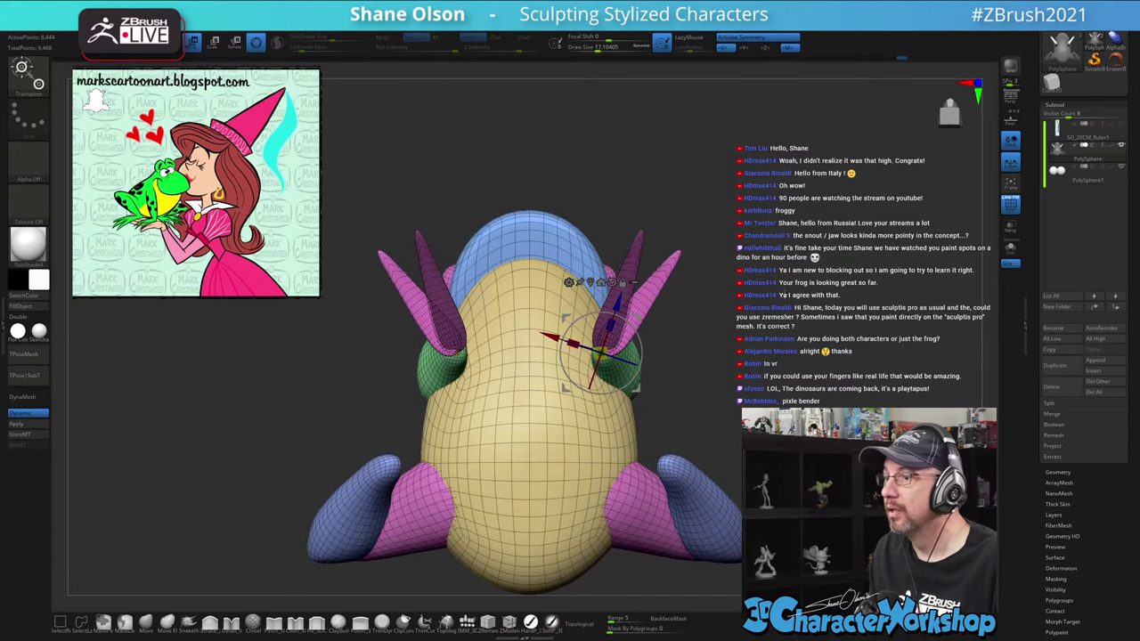
key("ctrl+w")
left_click_drag(682, 278, 702, 266, "alt")
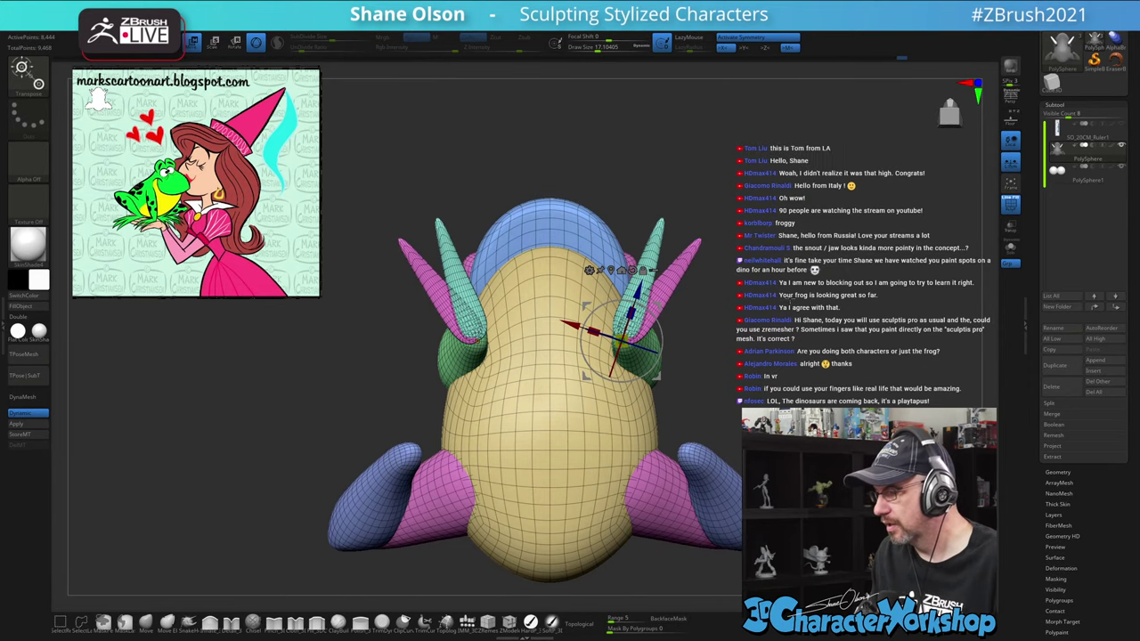
key("ctrl+z")
left_click_drag(757, 320, 812, 309, "alt")
left_click(774, 310, "ctrl")
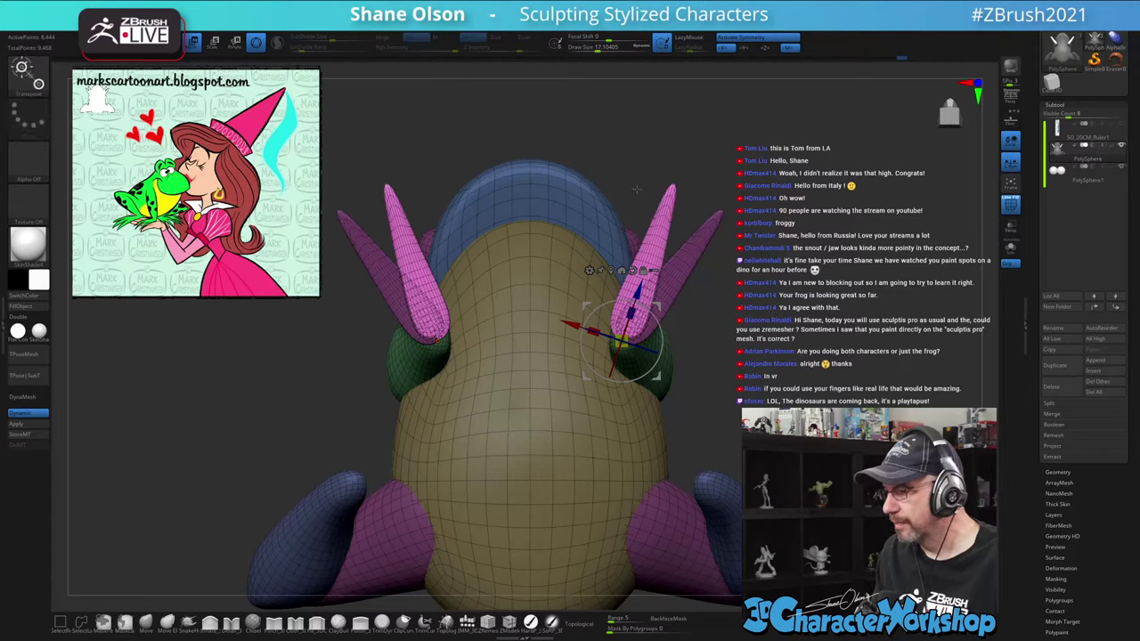
Nudge the duplicated inner toes into place and give them their own polygroup
left_click_drag(661, 306, 663, 309)
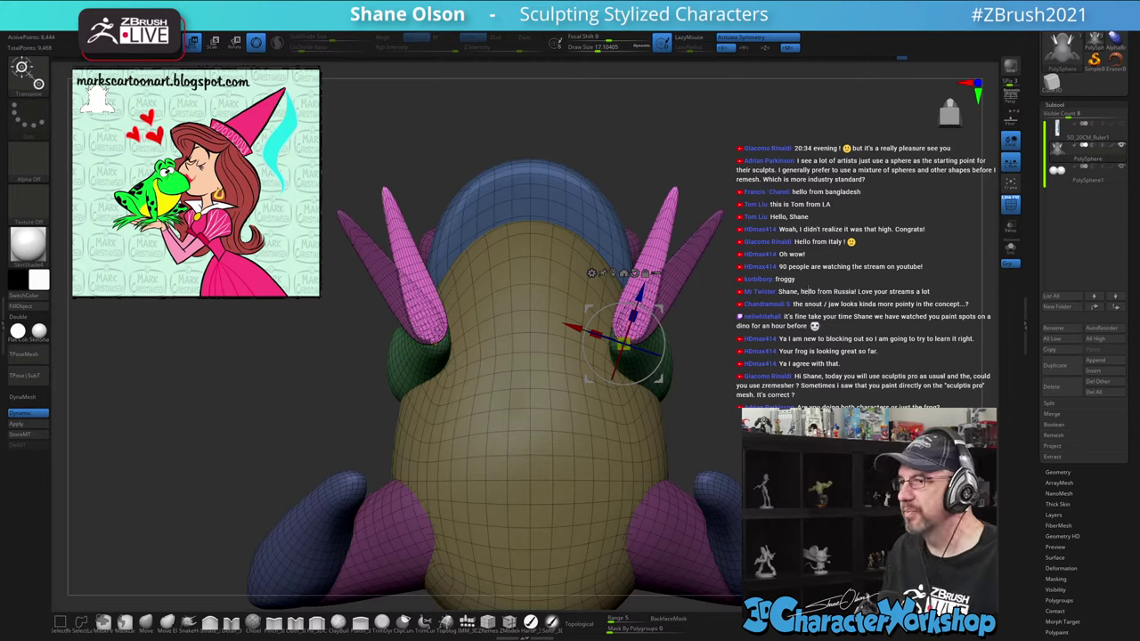
left_click(837, 203, "ctrl")
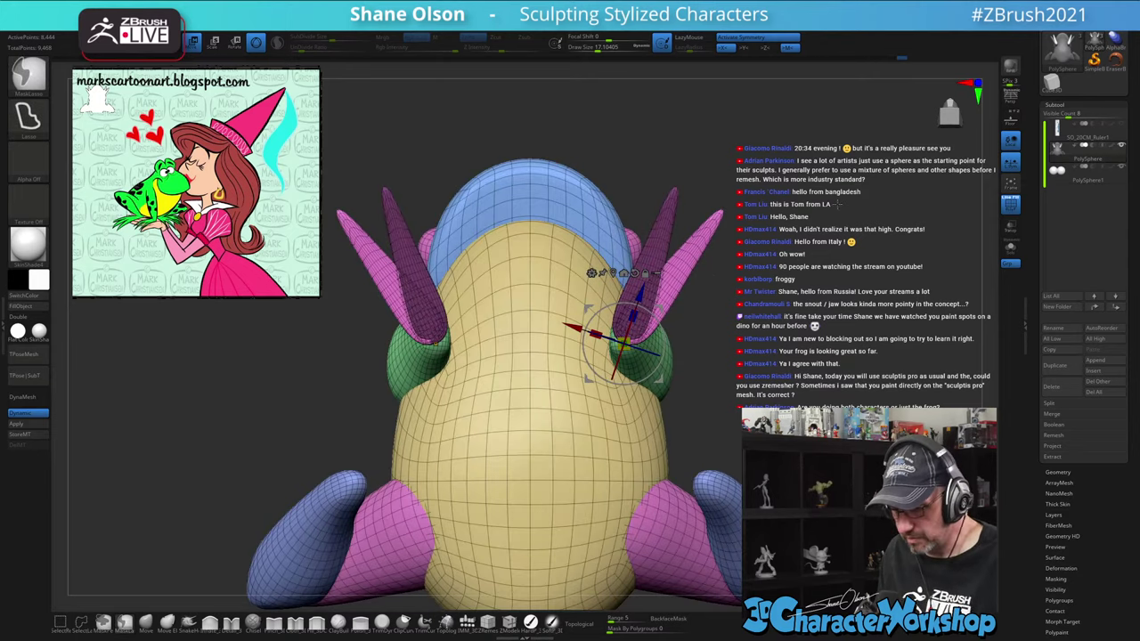
left_click_drag(837, 204, 743, 216, "ctrl")
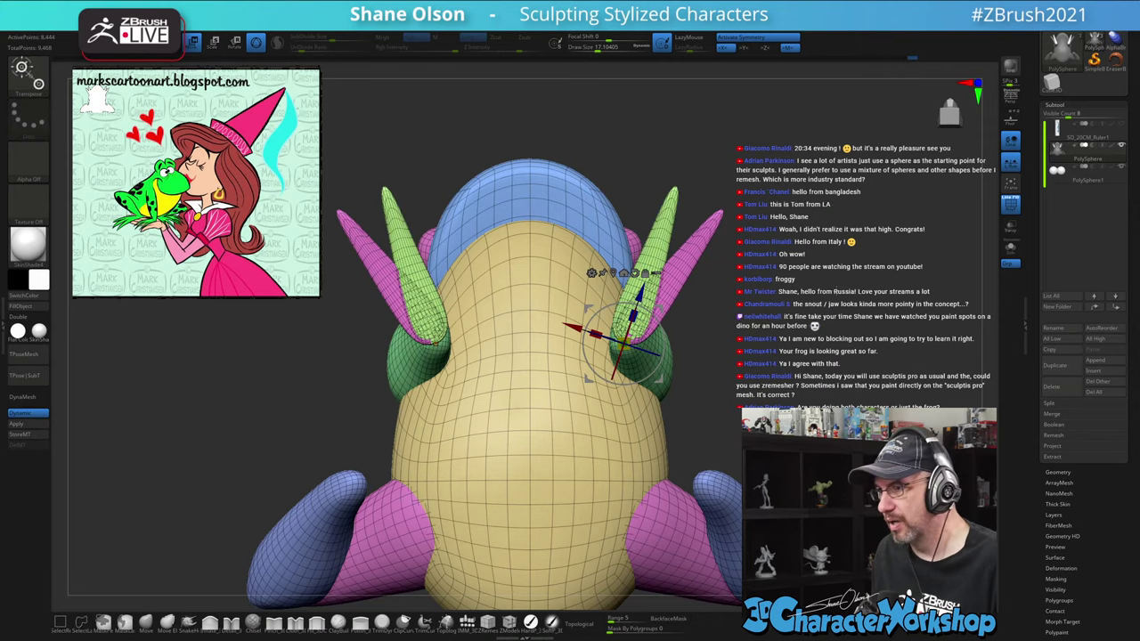
right_click_drag(685, 276, 670, 248, "ctrl")
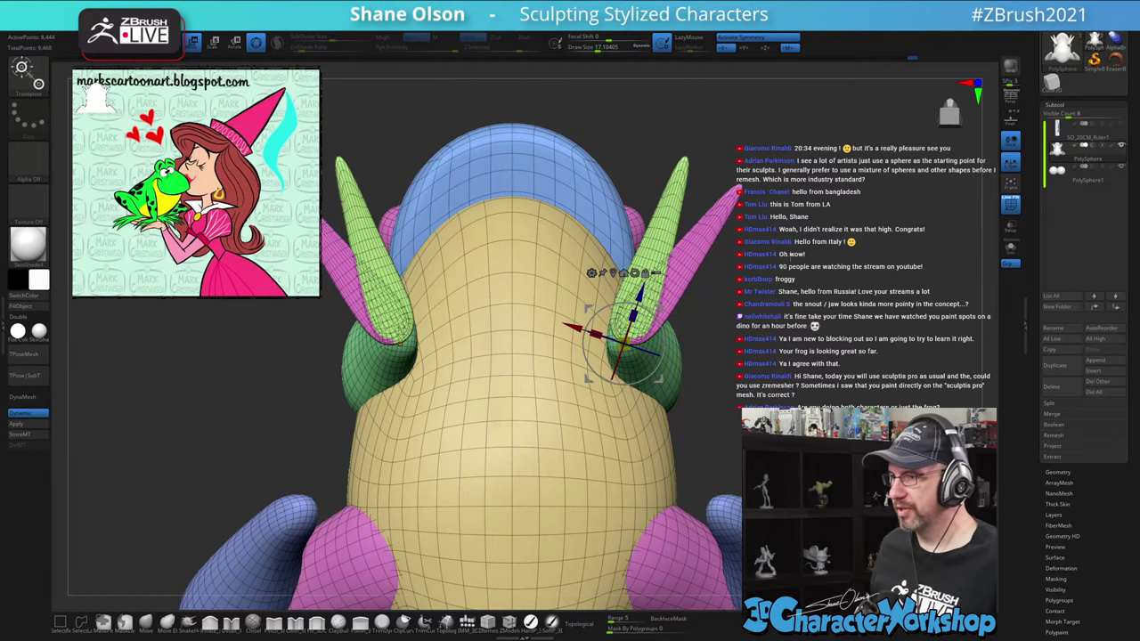
right_click_drag(794, 287, 807, 261, "ctrl")
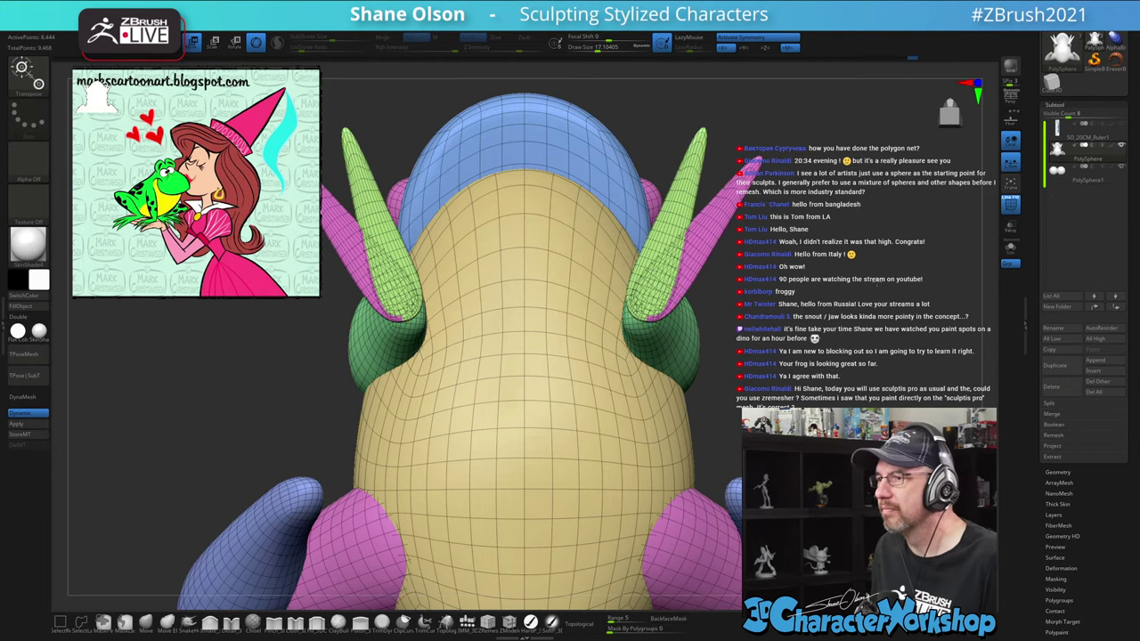
right_click_drag(875, 283, 838, 341, "ctrl")
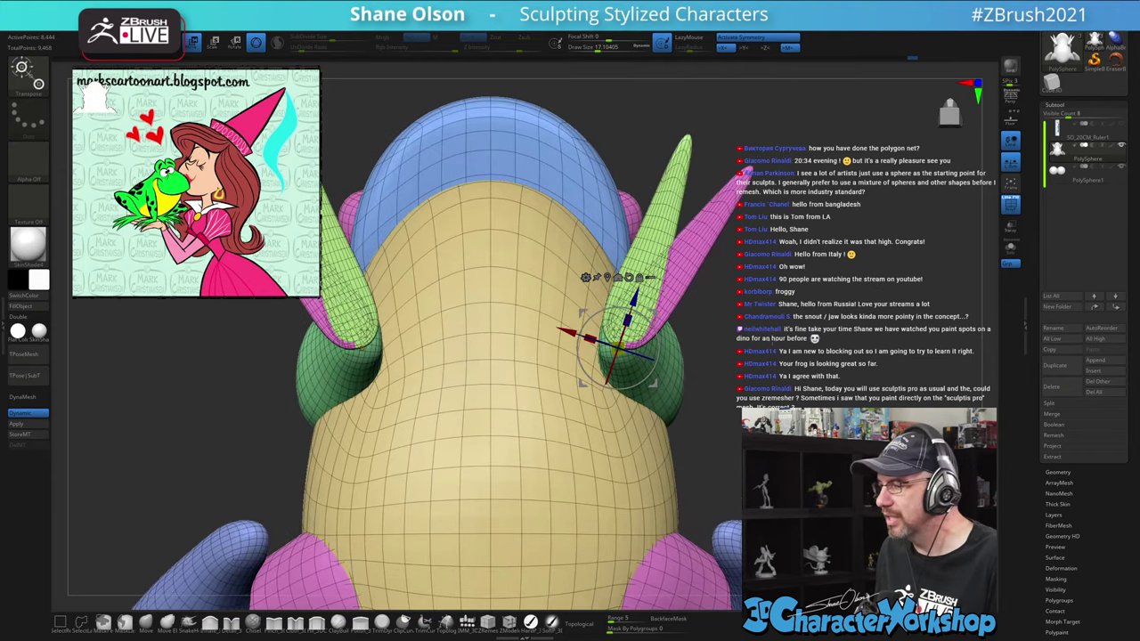
left_click_drag(656, 313, 658, 313)
left_click_drag(666, 260, 680, 238, "ctrl")
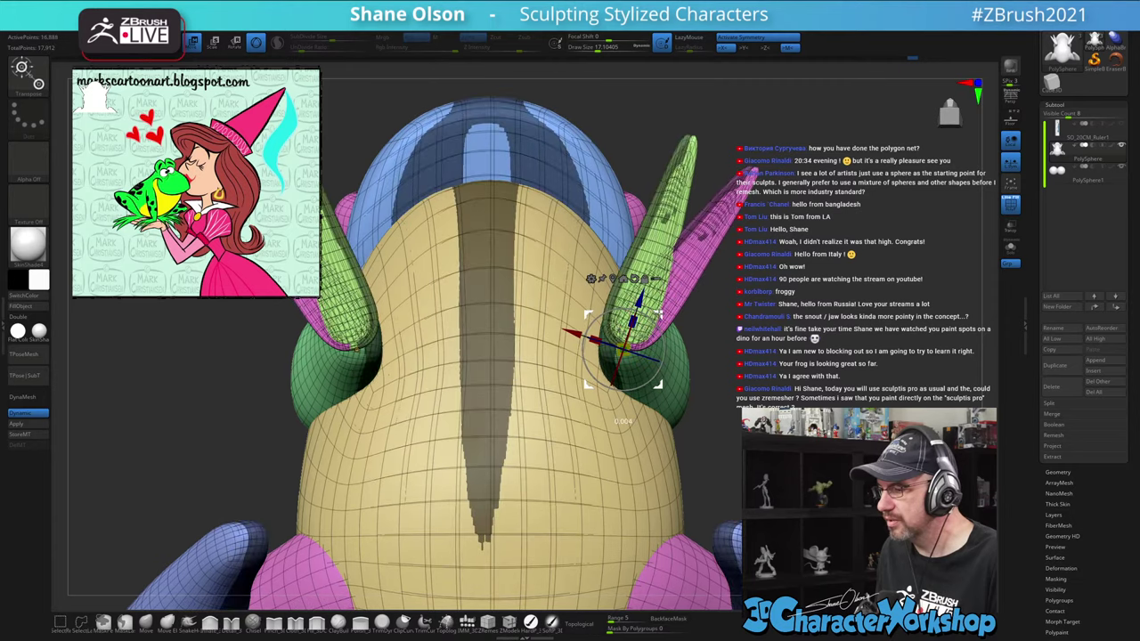
key("ctrl+z")
Duplicate the unmasked inner toes, rotate the copies outward as third toes, and assign them their own polygroup
left_click(675, 206, "ctrl")
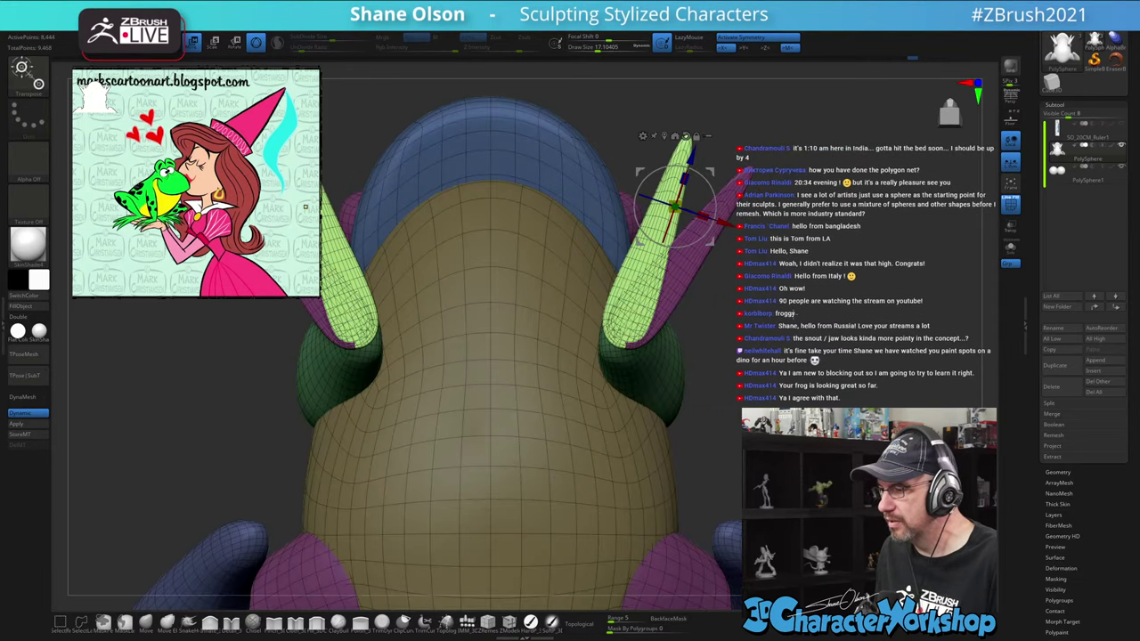
right_click_drag(674, 233, 668, 267, "ctrl")
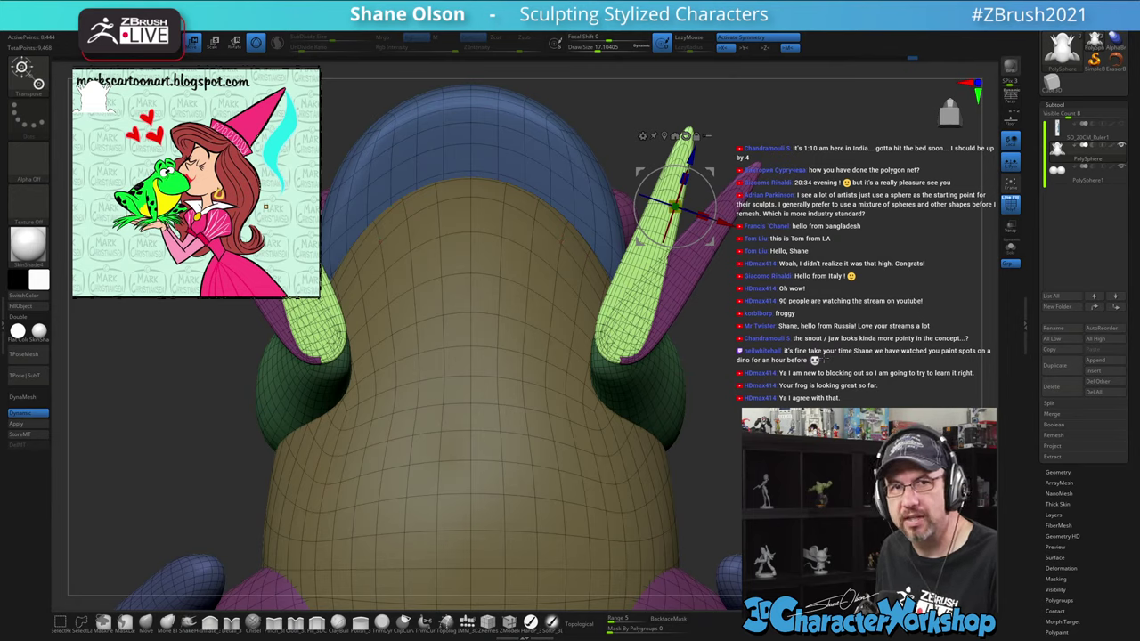
left_click_drag(711, 174, 641, 285, "alt")
key("ctrl+z")
left_click_drag(625, 337, 656, 321)
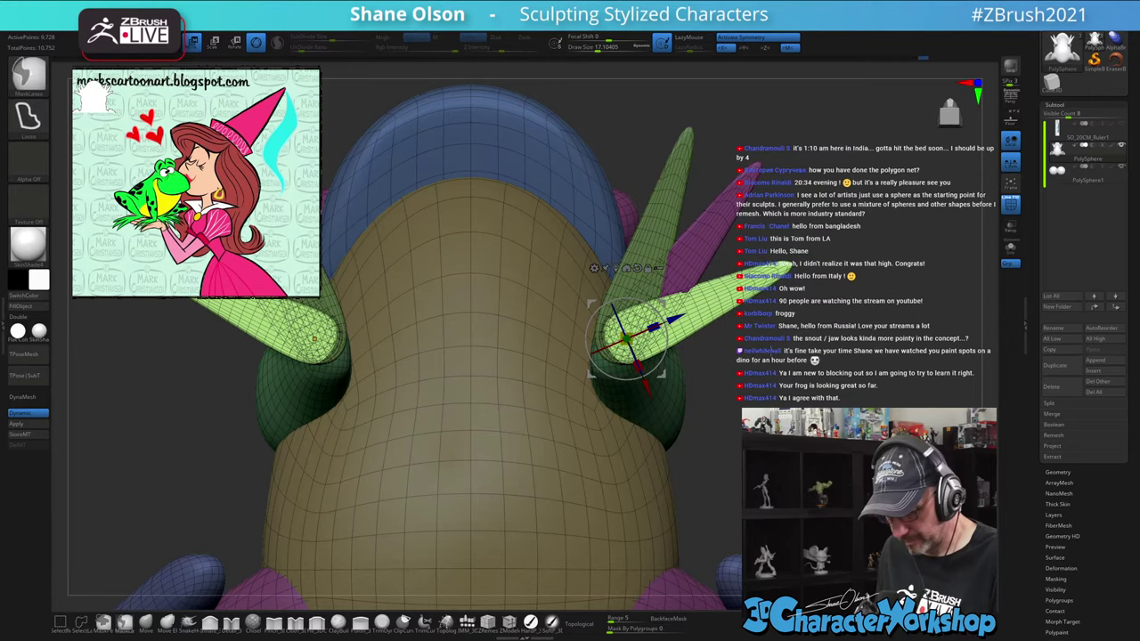
left_click(757, 349, "ctrl")
key("ctrl+w")
Examine the three-toed front feet against the frog's body from the front and from underneath
left_click_drag(789, 345, 835, 378, "alt")
left_click_drag(866, 244, 843, 370, "alt")
mouse_move(917, 377)
left_mouse_down()
mouse_move(858, 374)
mouse_move(914, 378)
left_mouse_up()
left_click_drag(868, 424, 864, 400, "alt")
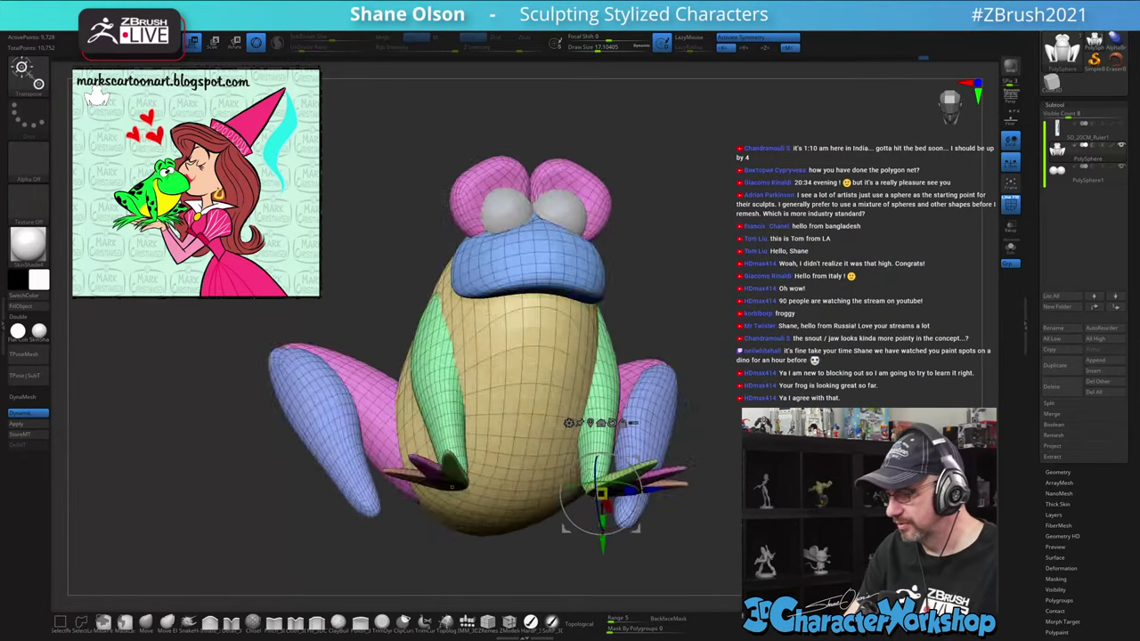
left_click_drag(691, 462, 704, 391, "shift")
left_click_drag(750, 479, 774, 347, "alt")
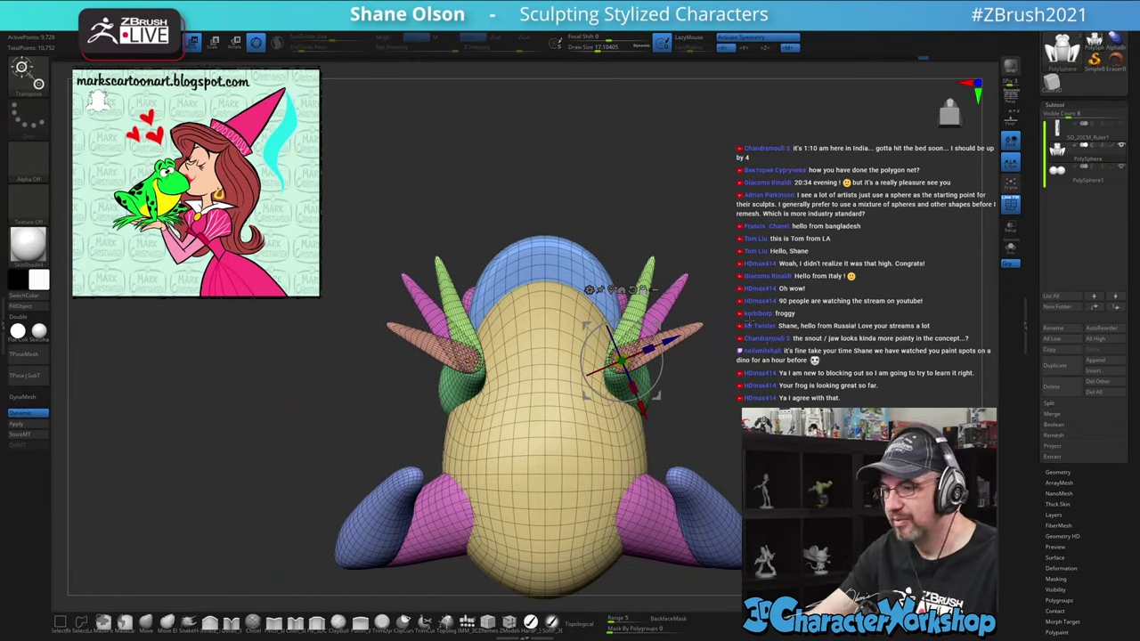
left_click_drag(748, 367, 752, 448)
mouse_move(767, 390)
left_mouse_down("alt")
mouse_move(750, 457)
mouse_move(768, 453)
mouse_move(733, 451)
mouse_move(729, 536)
mouse_move(768, 403)
left_mouse_up("alt")
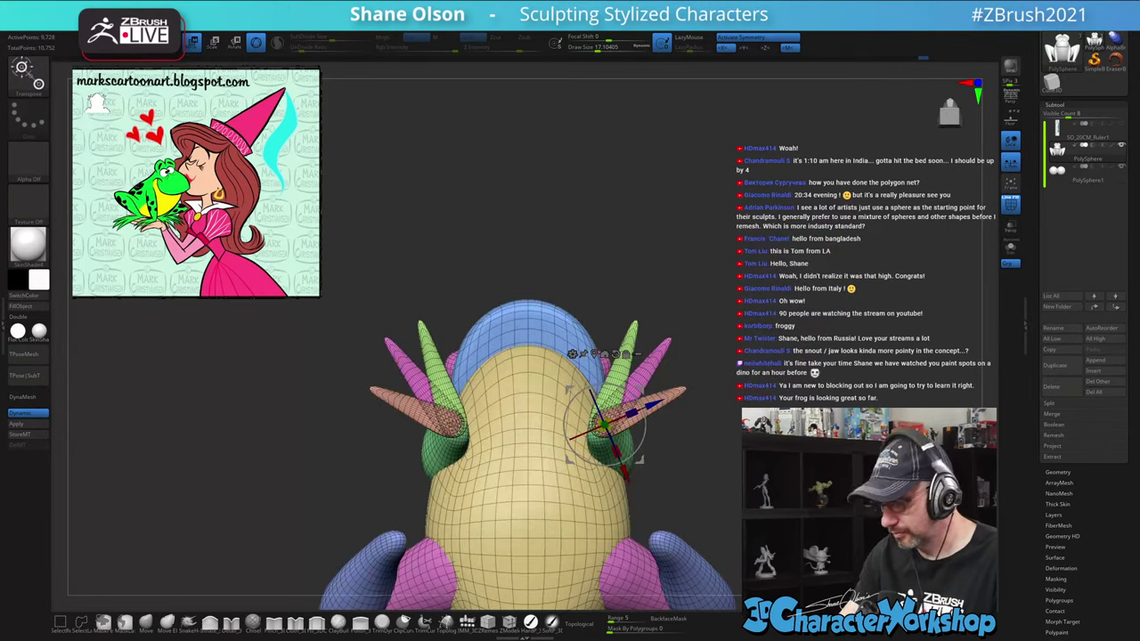
Hide the three front-toe polygroups one after another, then invert the visibility with rectangular selection to isolate the toes
key("q")
left_click(629, 351, "ctrl+shift")
left_click(628, 352, "ctrl+shift")
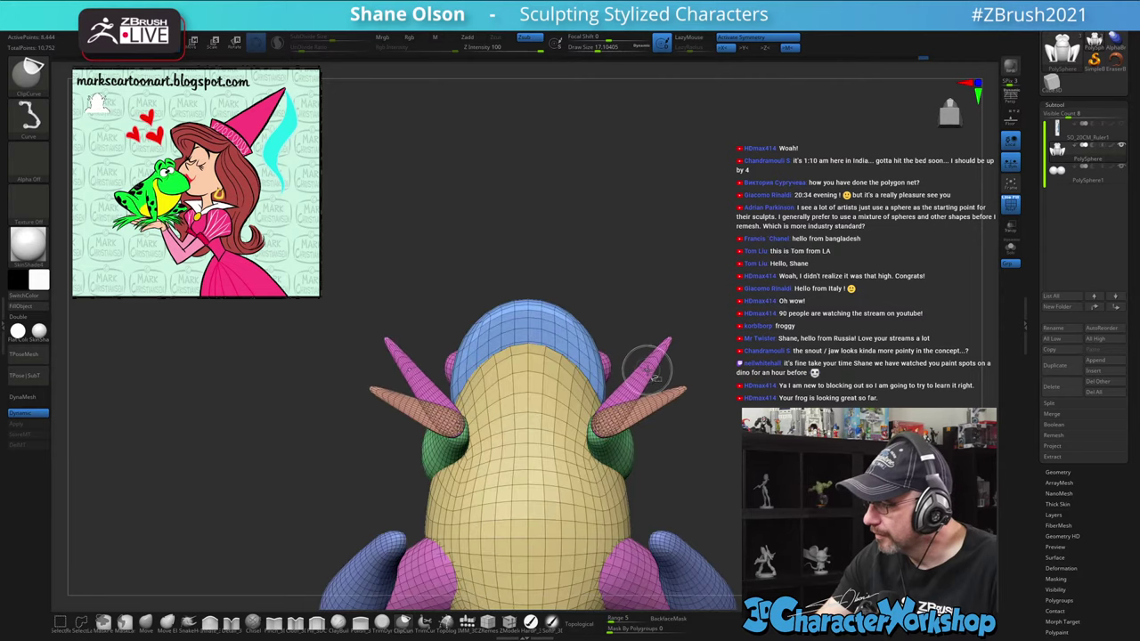
left_click(648, 371, "ctrl+shift")
left_click(656, 394, "ctrl+shift")
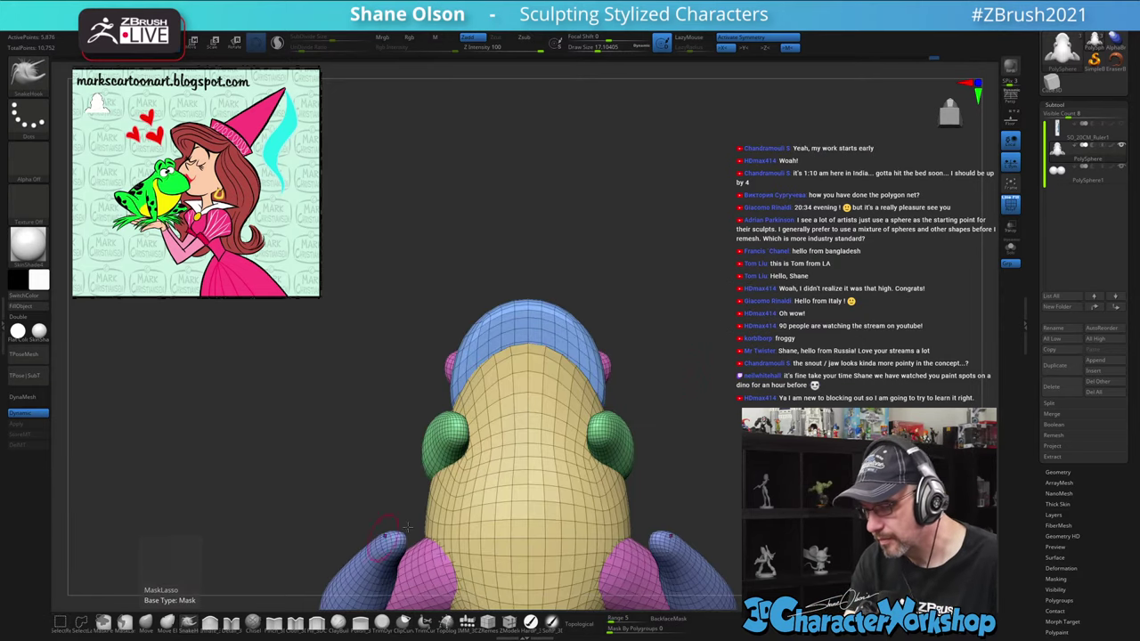
left_click(60, 622)
left_click_drag(762, 325, 762, 379, "ctrl+shift")
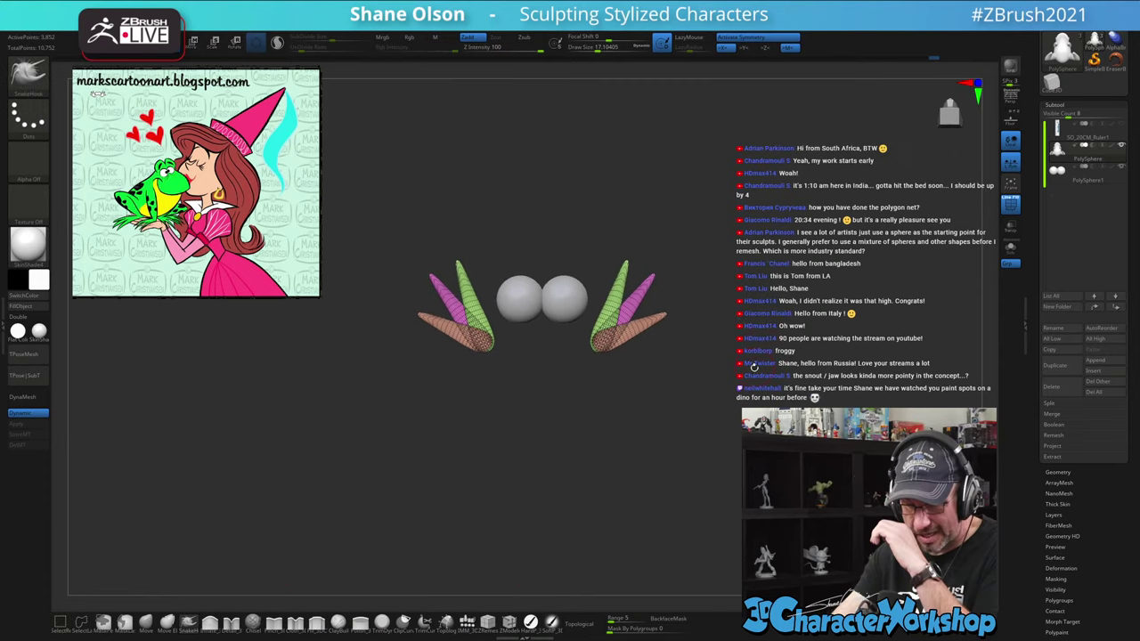
Mask the isolated toes, show the whole frog again, and invert the mask to leave only the toes editable
key("w")
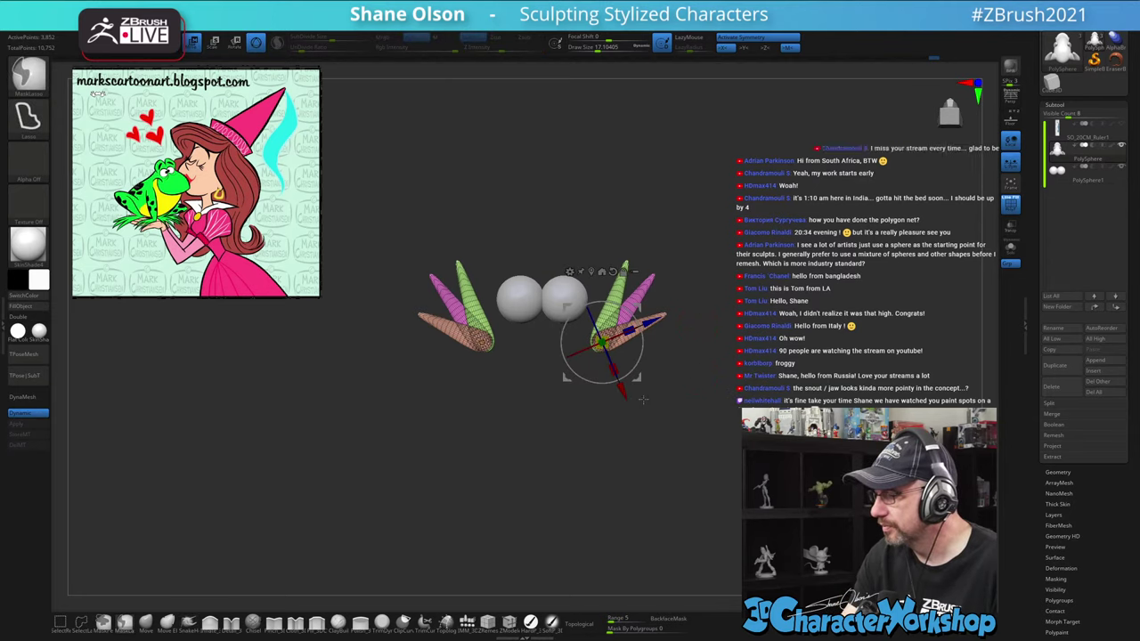
mouse_move(719, 366)
left_mouse_down("ctrl")
mouse_move(706, 253)
mouse_move(660, 468)
left_mouse_up("ctrl")
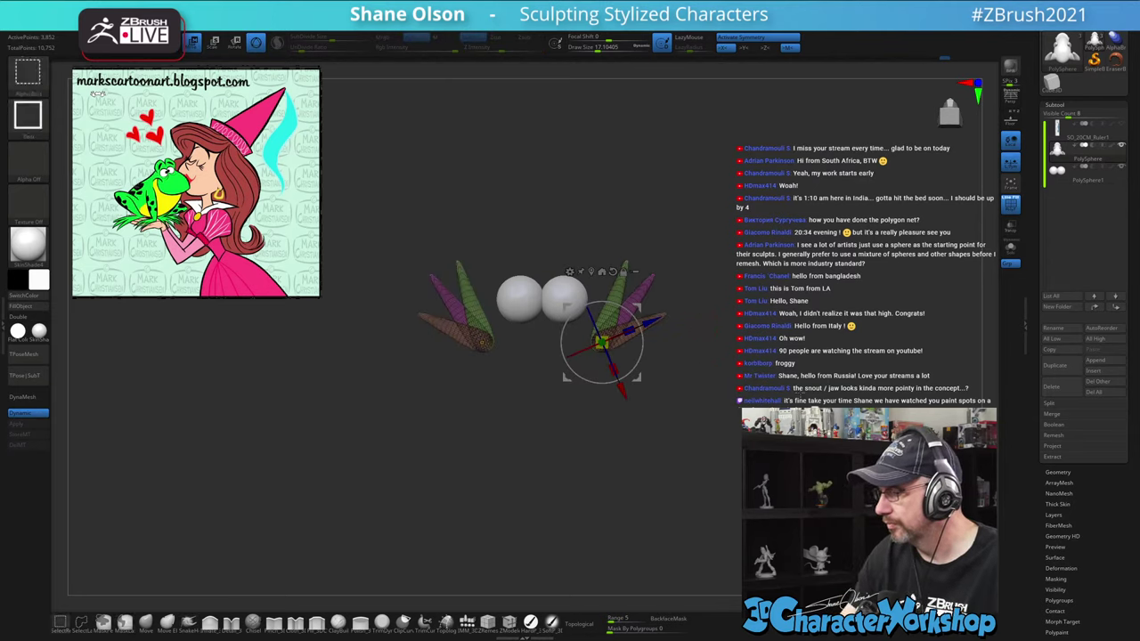
left_click(662, 450, "ctrl+shift")
left_click(670, 383, "ctrl")
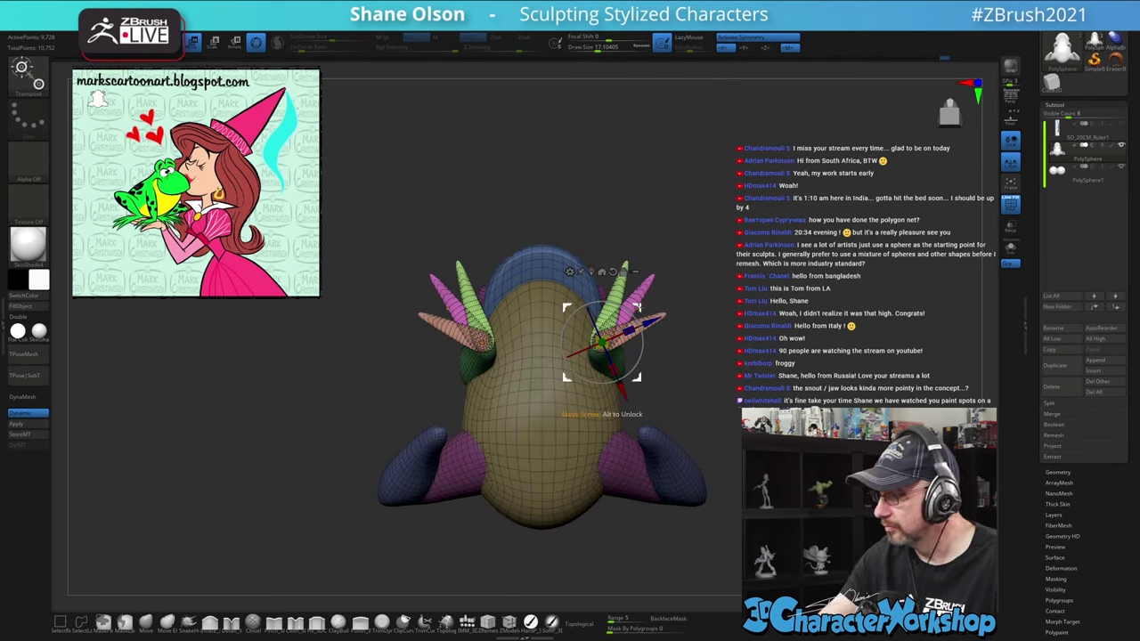
Duplicate the front toes and place the mirrored copies at the ends of the back legs as back feet
left_click_drag(660, 327, 690, 508, "ctrl")
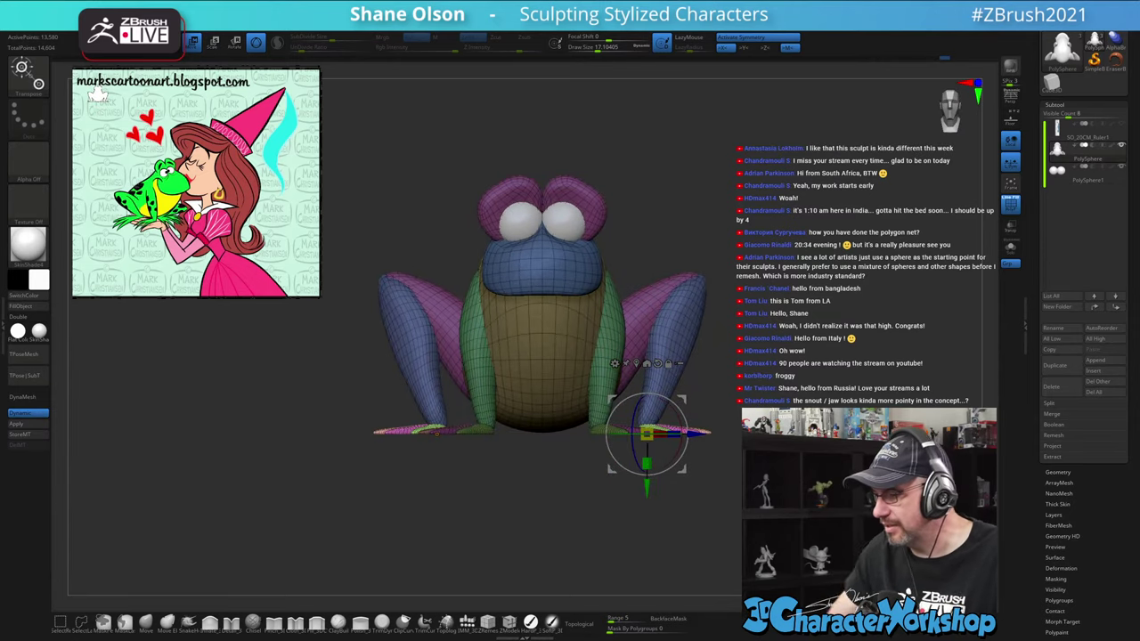
left_click_drag(690, 507, 767, 318)
left_click_drag(723, 357, 700, 378, "alt")
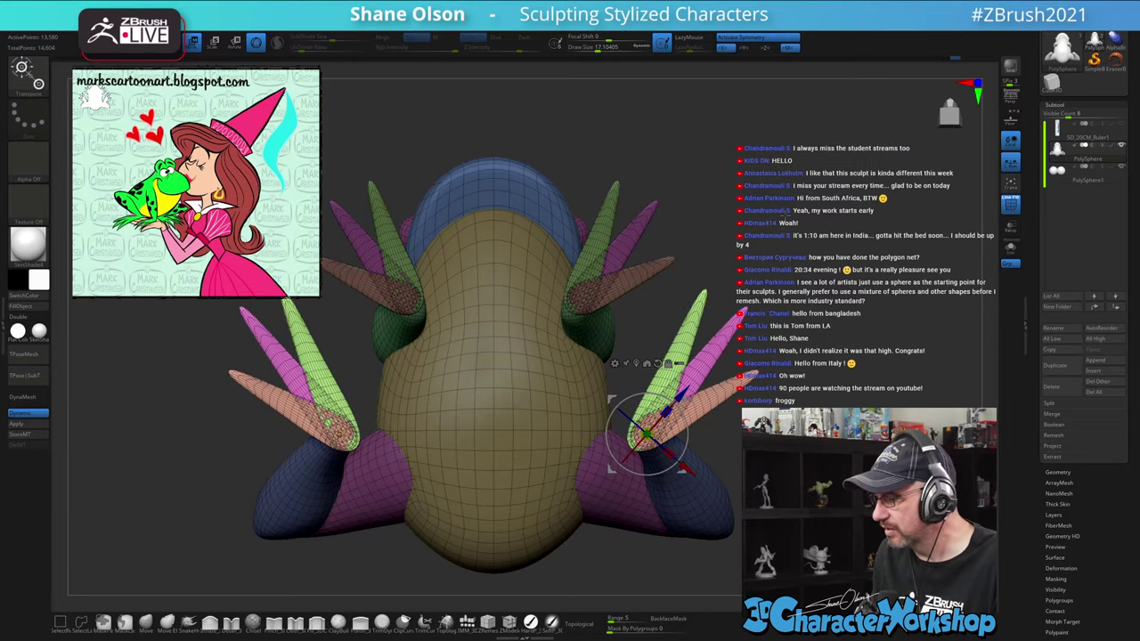
Scale the copied back-foot toes vertically to thicken them
left_click_drag(773, 218, 783, 308)
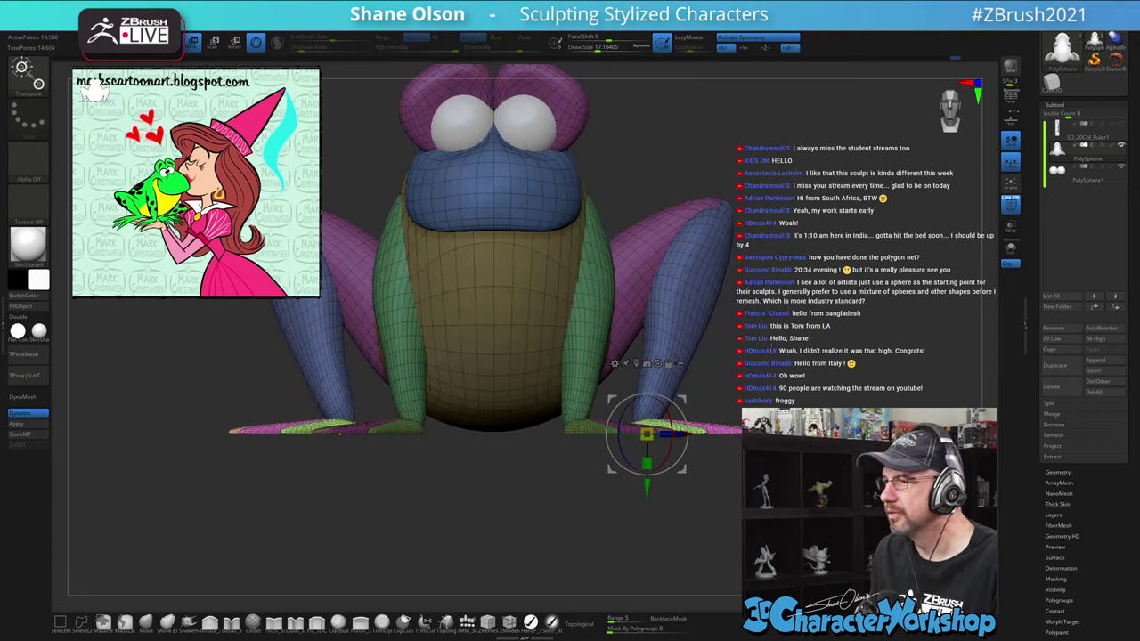
left_click_drag(647, 464, 652, 567)
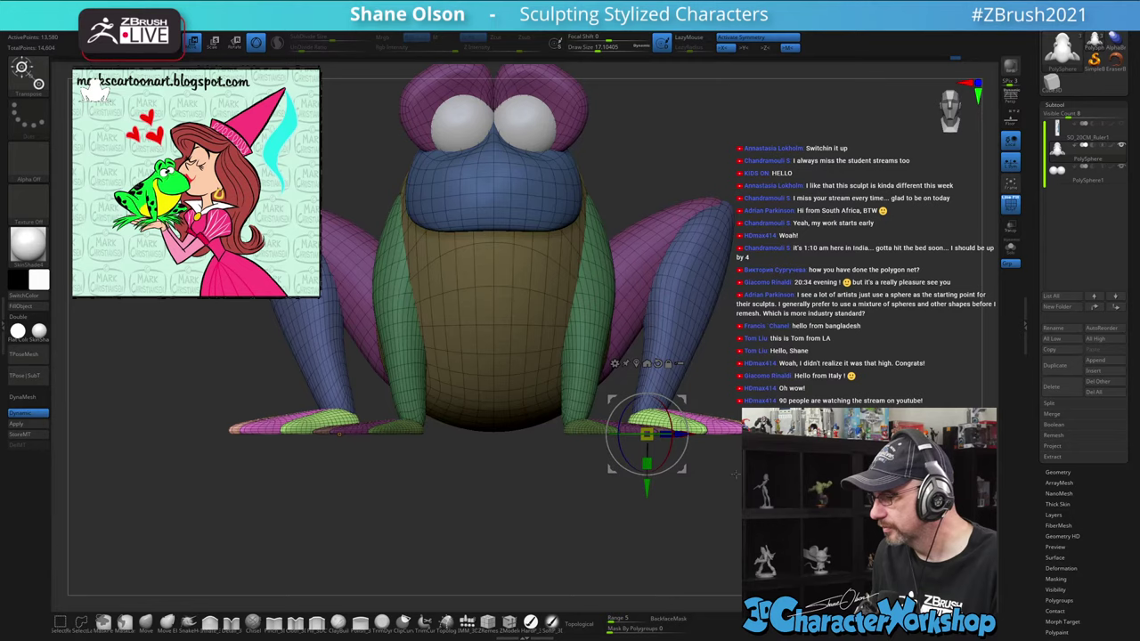
mouse_move(868, 349)
left_mouse_down()
mouse_move(784, 378)
mouse_move(862, 356)
mouse_move(864, 345)
left_mouse_up()
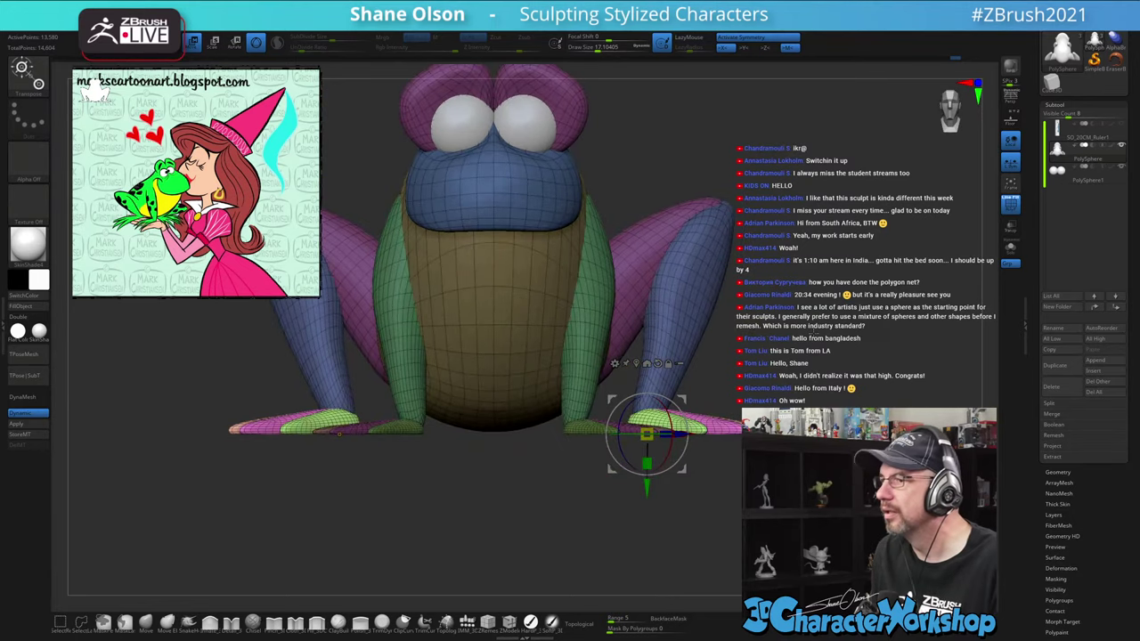
left_click_drag(815, 303, 852, 287, "alt")
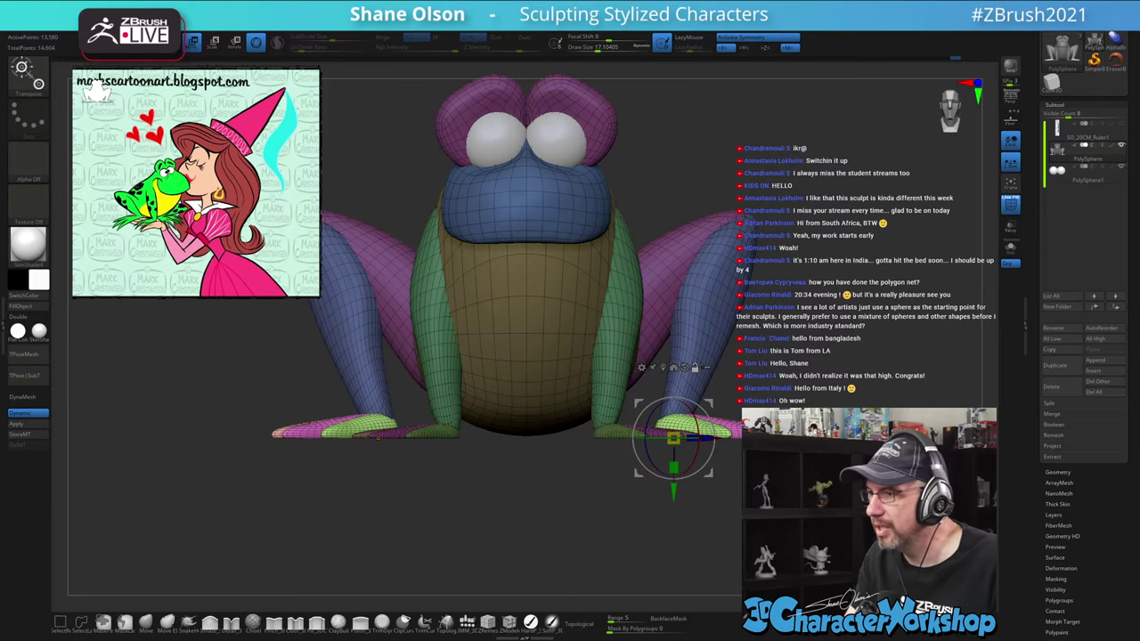
left_click_drag(853, 287, 846, 320, "alt")
left_click_drag(667, 527, 663, 554)
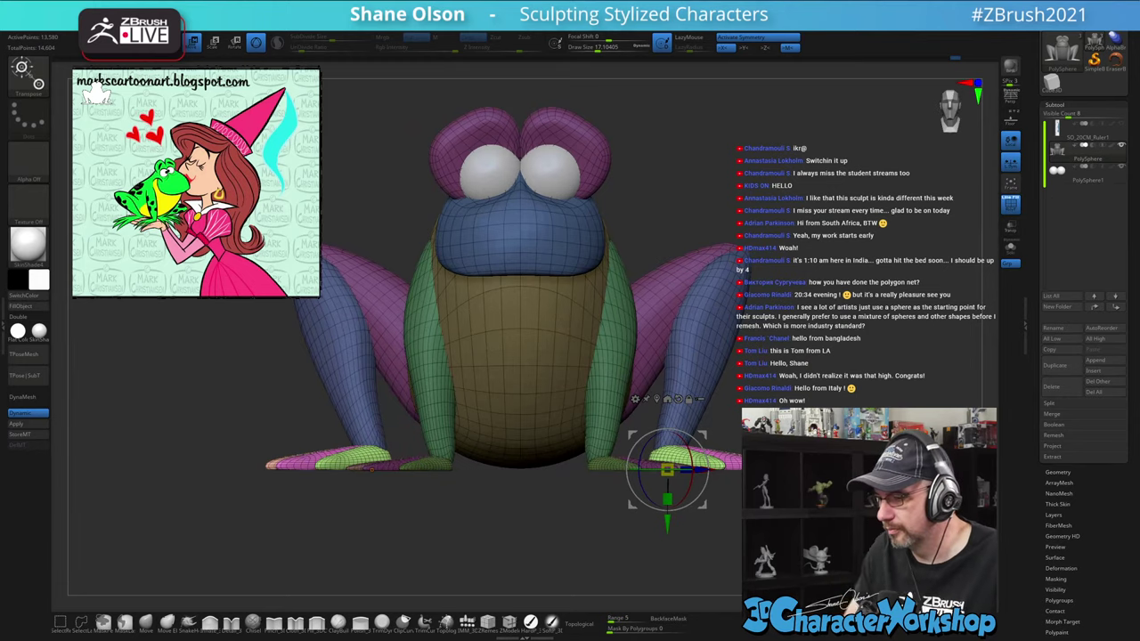
Hide the three toe polygroups and invert the visibility so only the front and back toes show
left_click_drag(860, 334, 789, 337)
key("q")
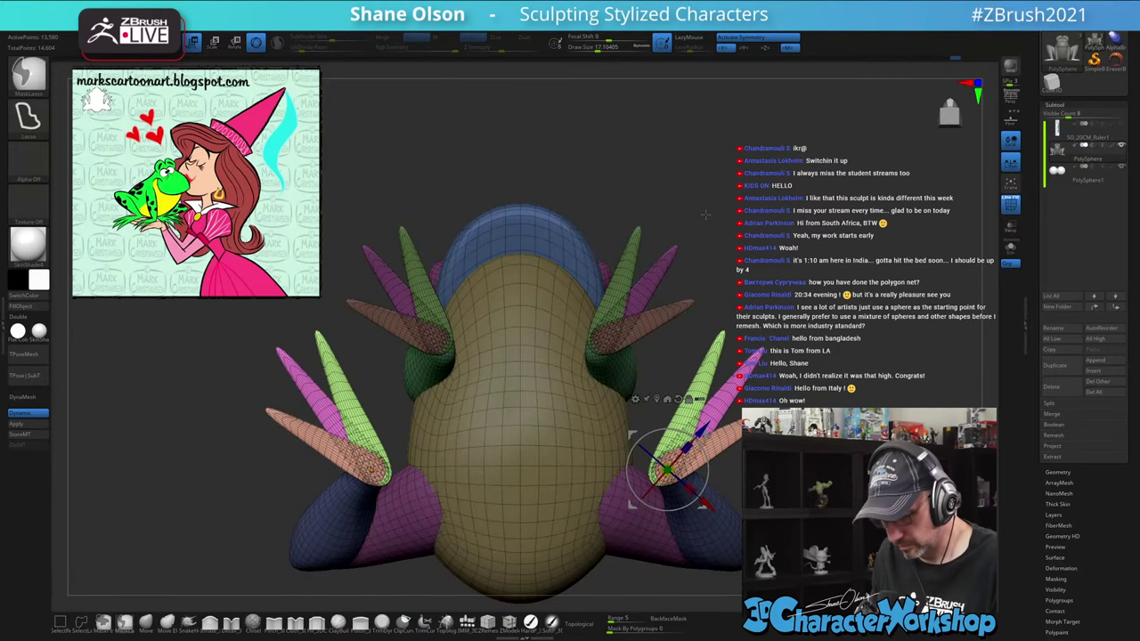
key("ctrl+shift")
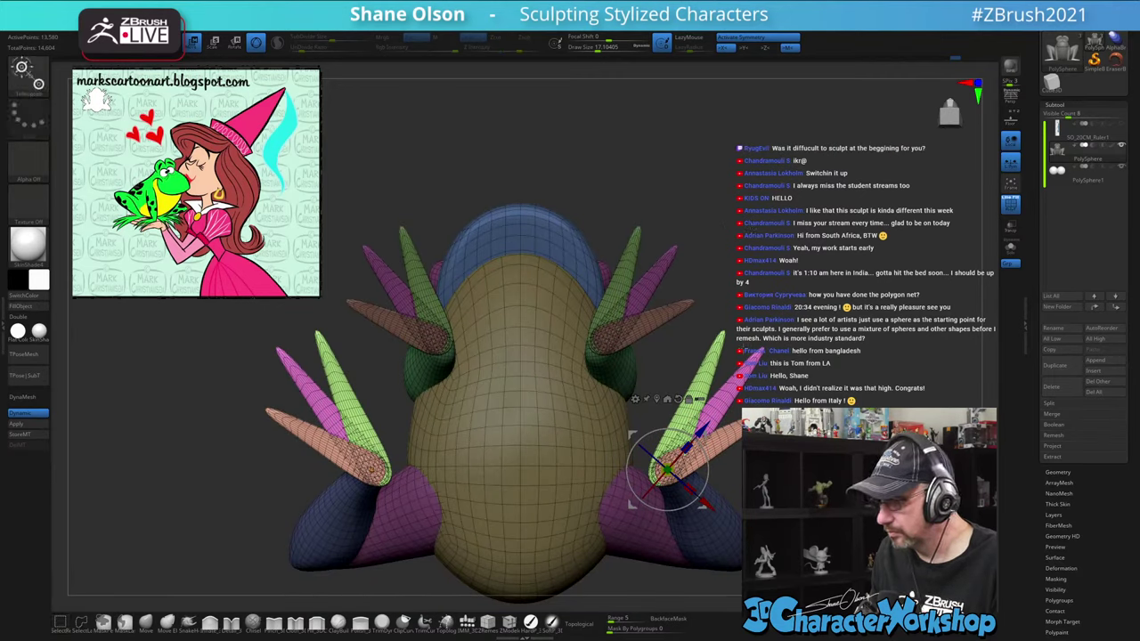
left_click(710, 370, "ctrl+shift")
left_click(710, 369, "ctrl+shift")
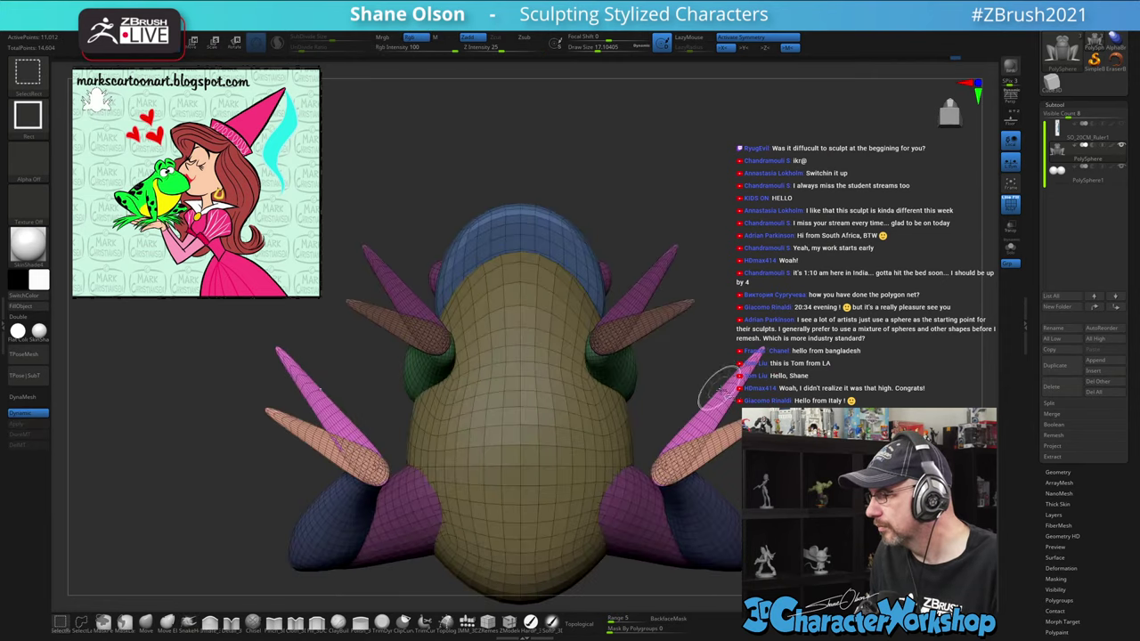
left_click(723, 390, "ctrl+shift")
left_click(727, 430, "ctrl+shift")
left_click_drag(755, 269, 814, 231, "ctrl+shift")
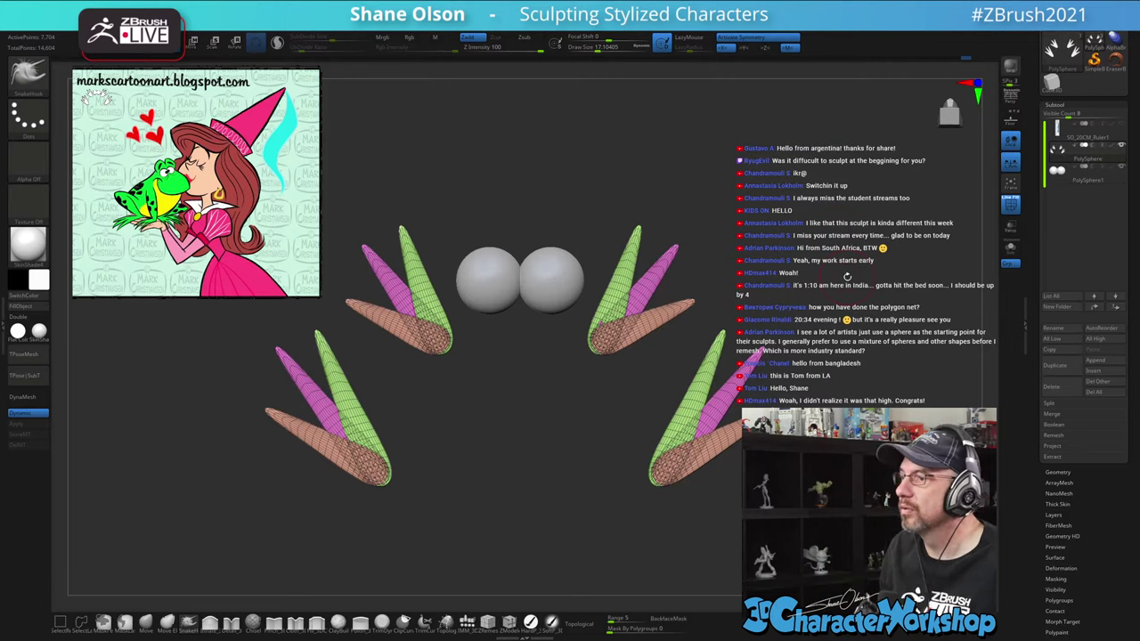
Auto-group the isolated toes so each gets its own polygroup, and show the whole frog again
left_click_drag(805, 292, 744, 223, "alt")
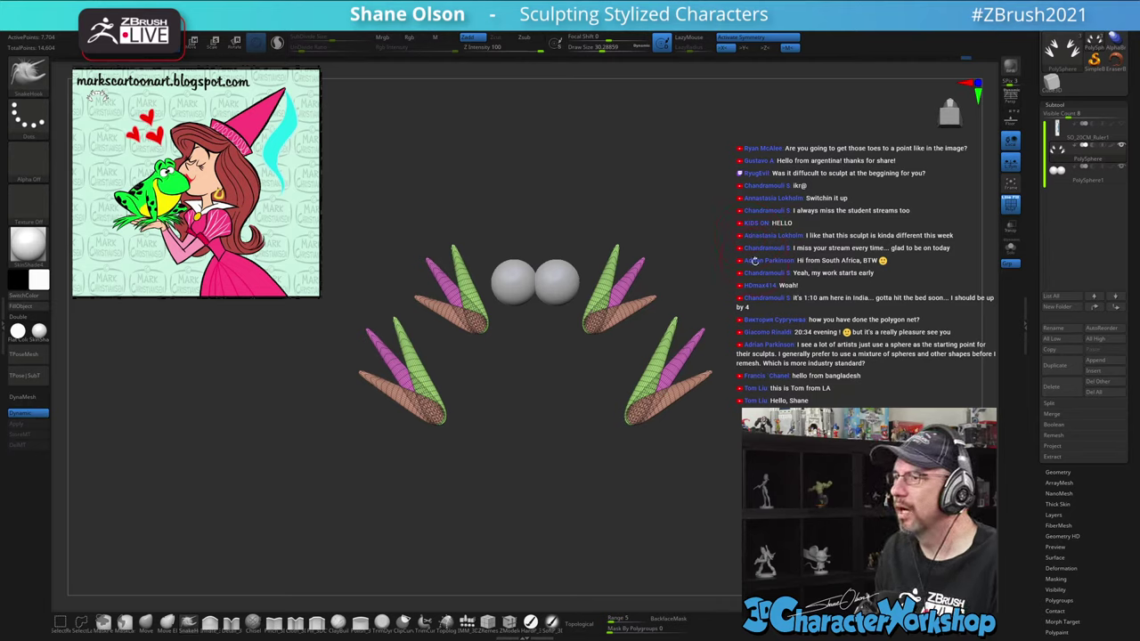
left_click_drag(756, 260, 770, 268, "alt")
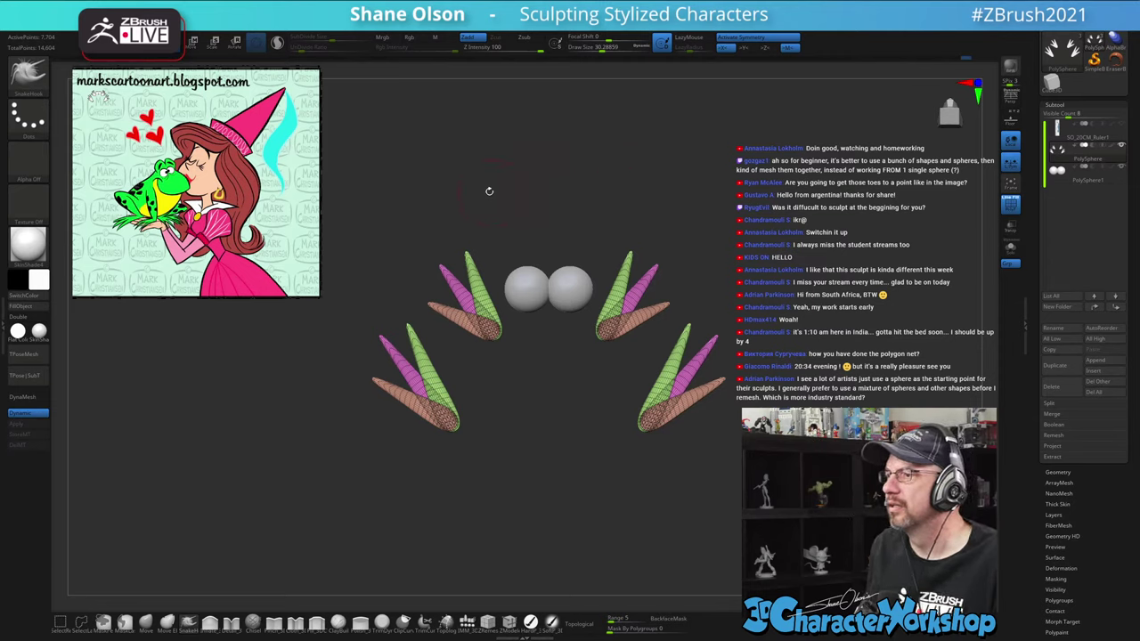
left_click_drag(490, 192, 487, 190)
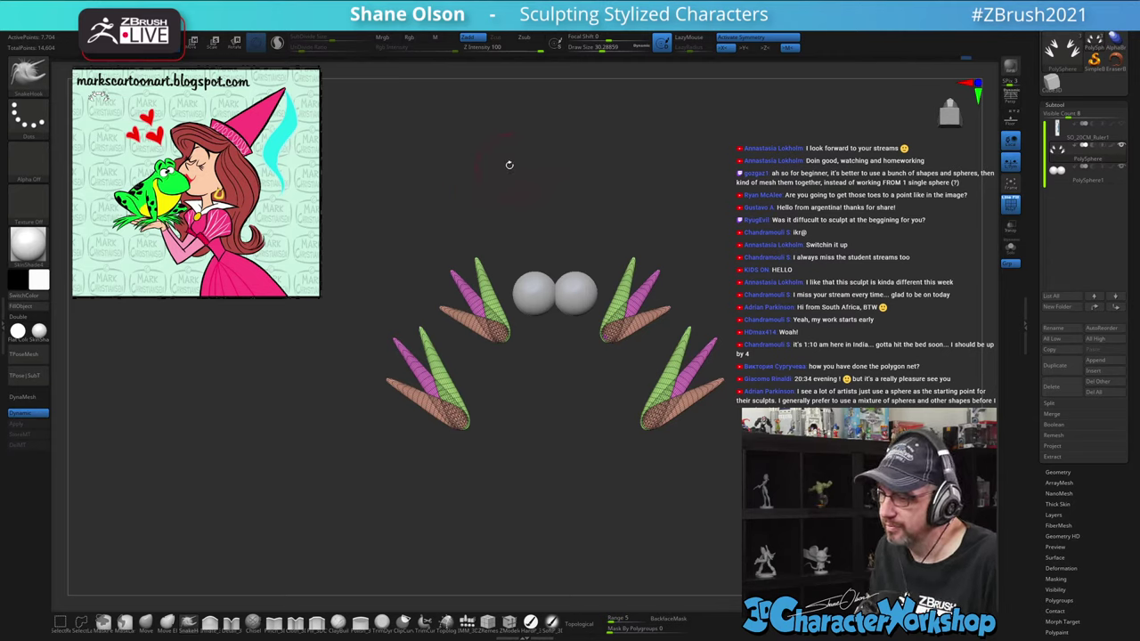
key("3")
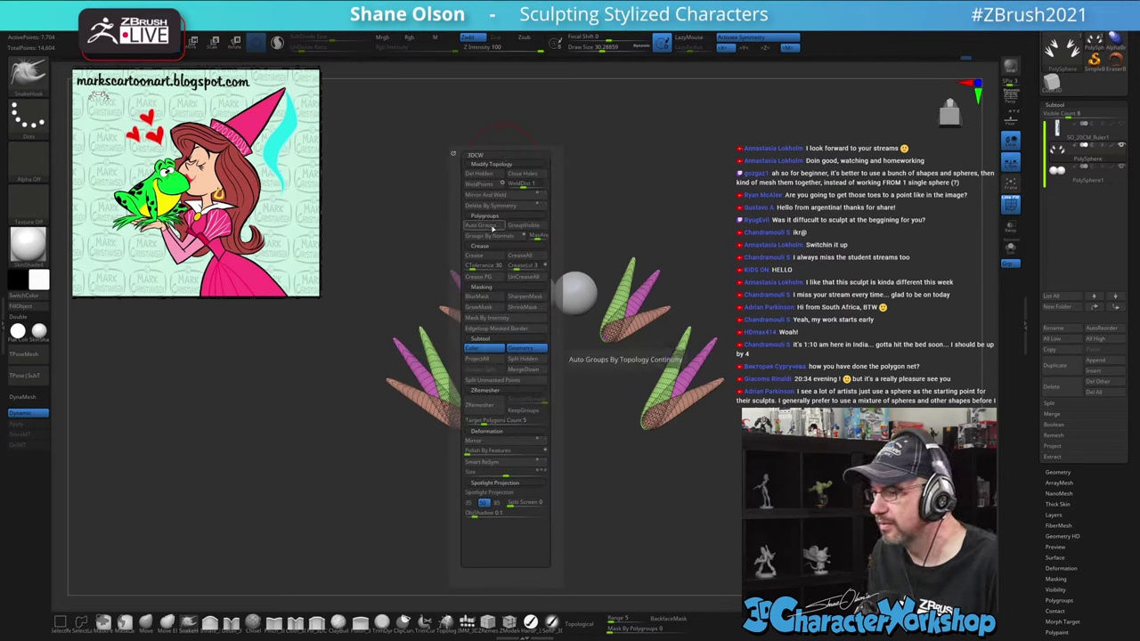
left_click(492, 229)
left_click(492, 128, "ctrl+shift")
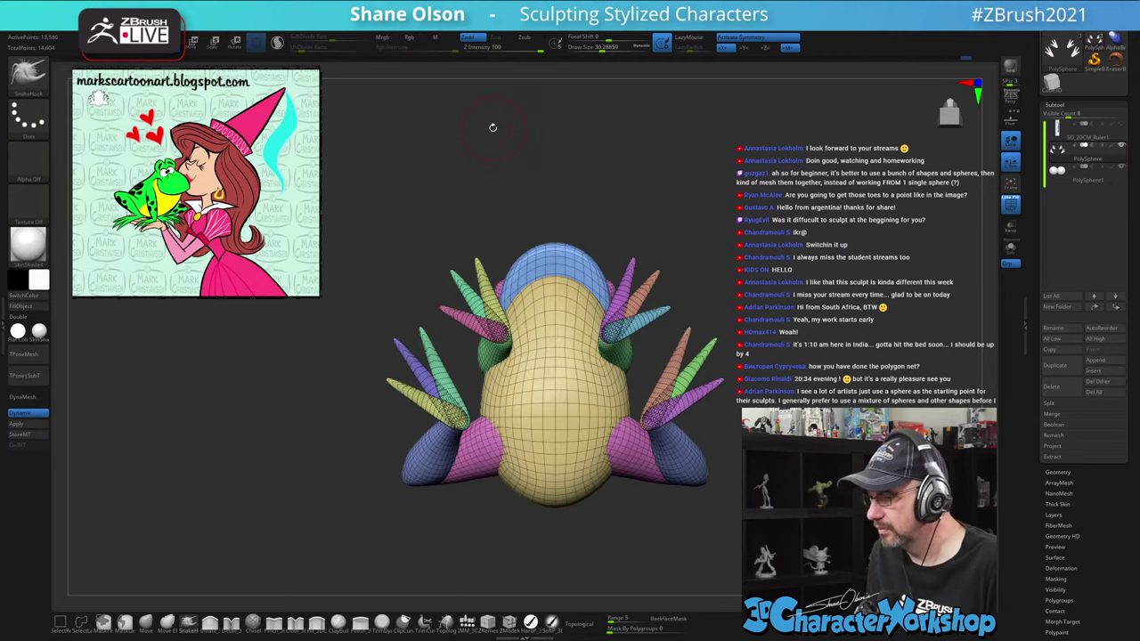
Mirror and weld the frog so its toe polygroups match on both sides
key("space")
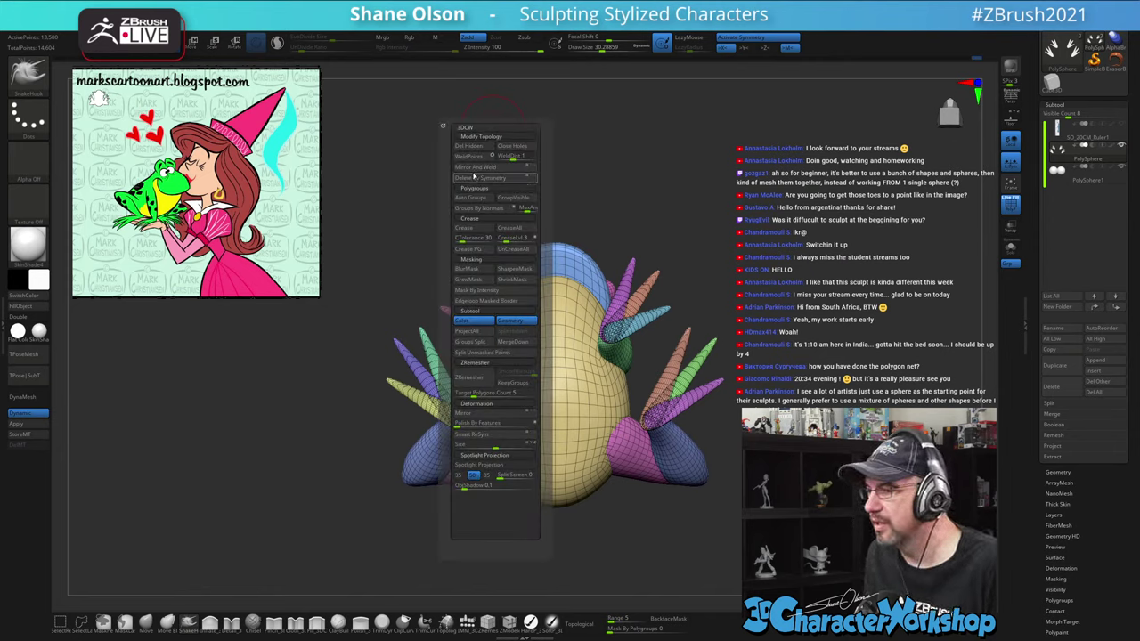
left_click(475, 169)
left_click_drag(746, 167, 808, 245)
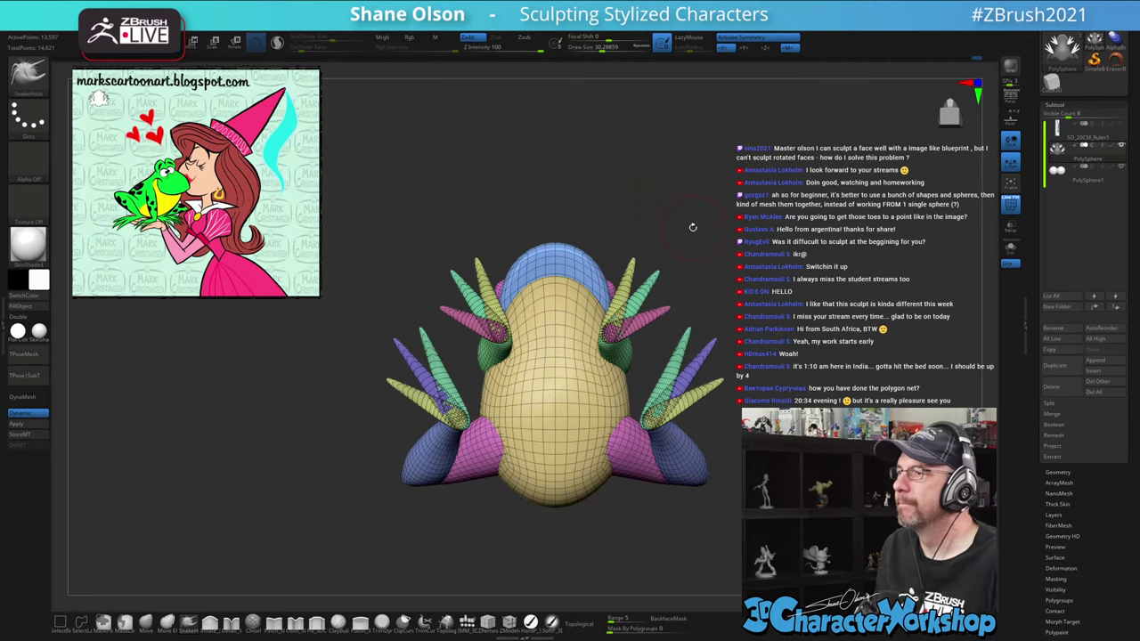
Examine the blocked-out frog's overall proportions from the front and three-quarter views
mouse_move(693, 172)
left_mouse_down()
mouse_move(838, 162)
mouse_move(832, 220)
left_mouse_up()
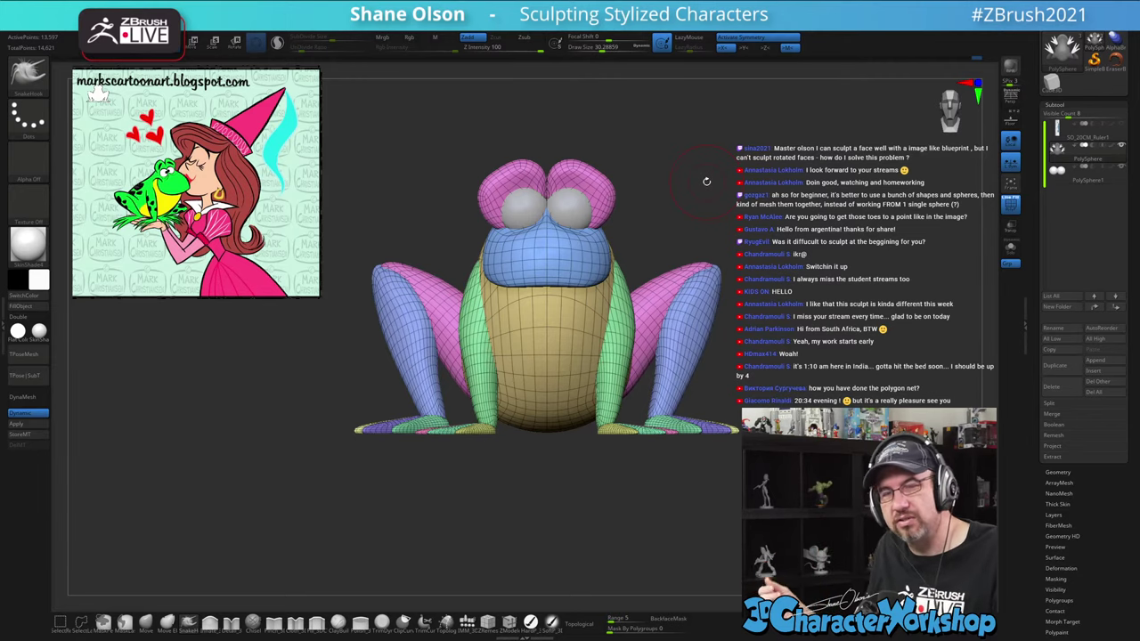
left_click_drag(707, 204, 664, 192)
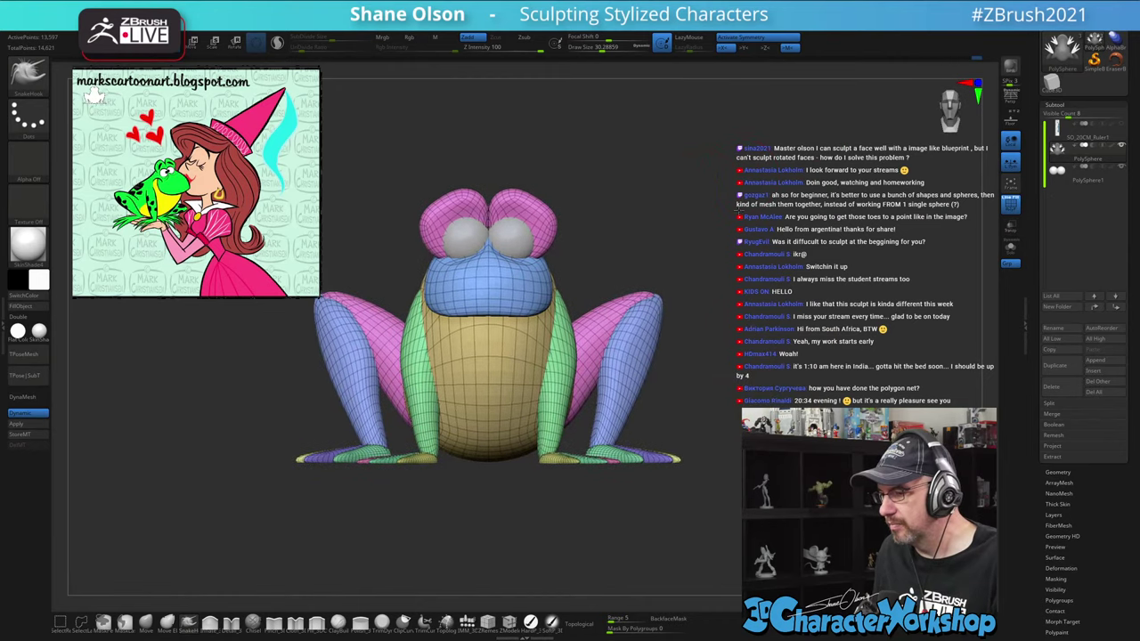
left_click_drag(739, 211, 780, 226, "alt")
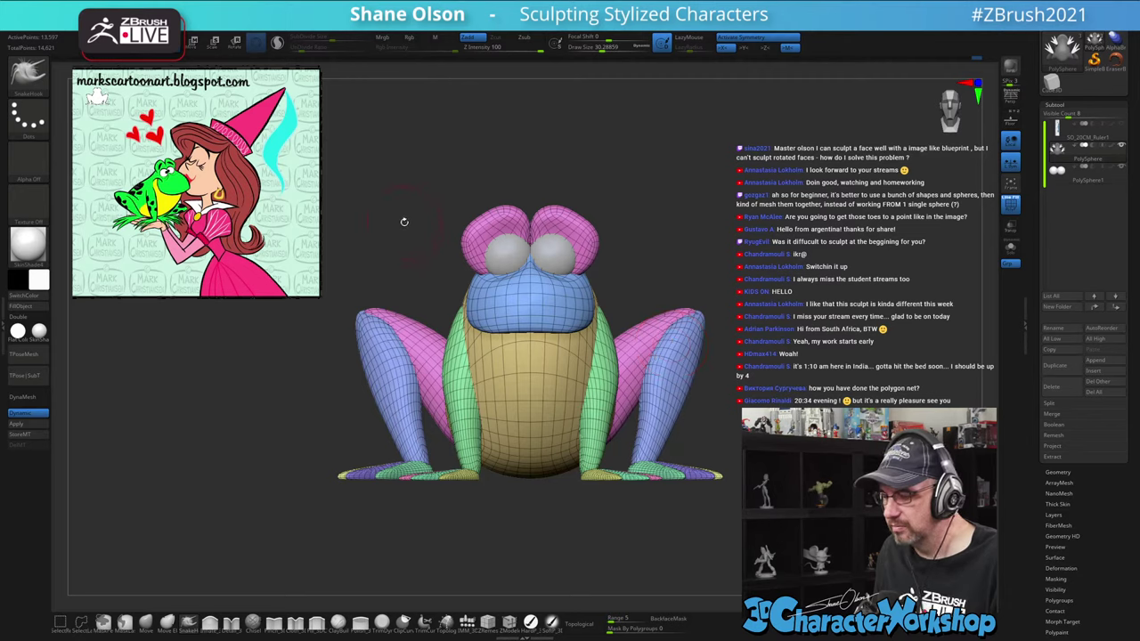
key("s")
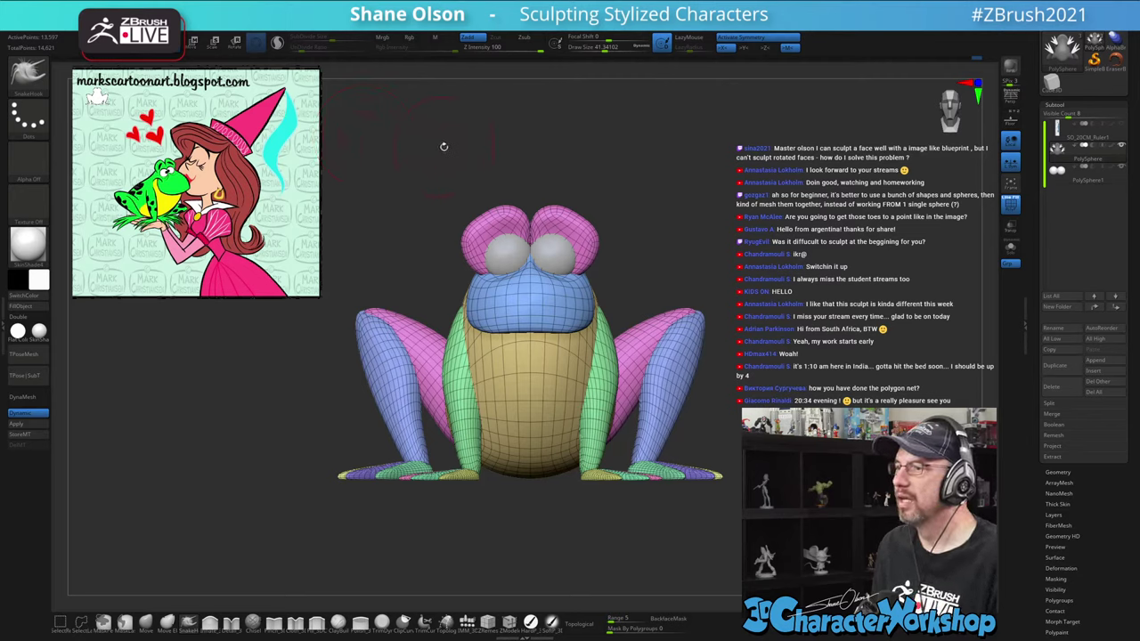
right_click_drag(447, 152, 441, 148, "ctrl")
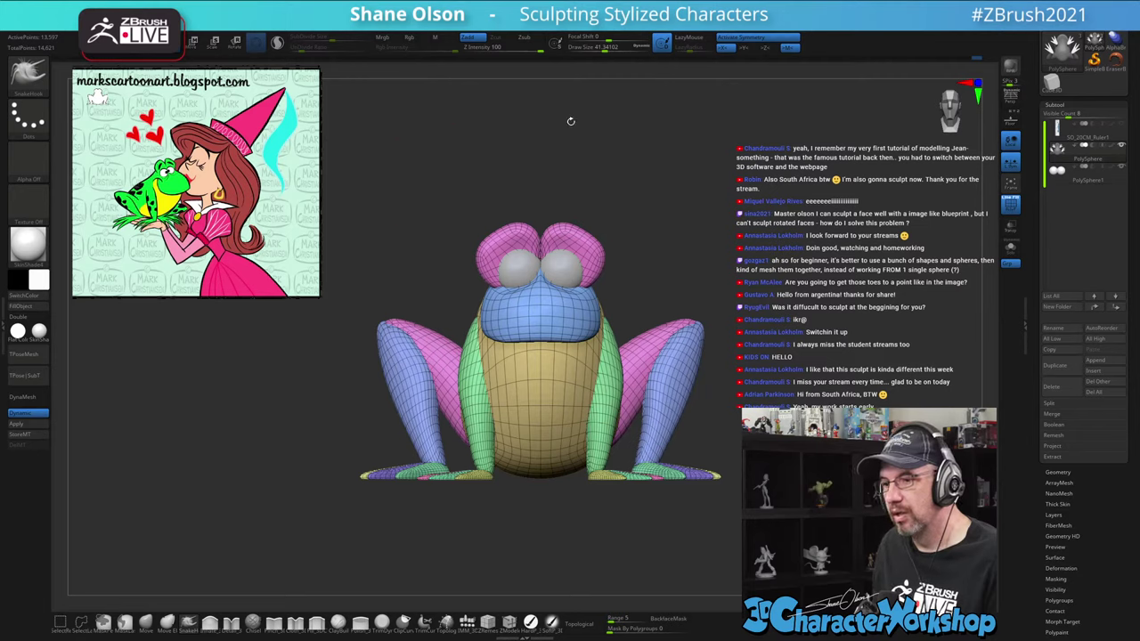
left_click_drag(659, 145, 721, 240)
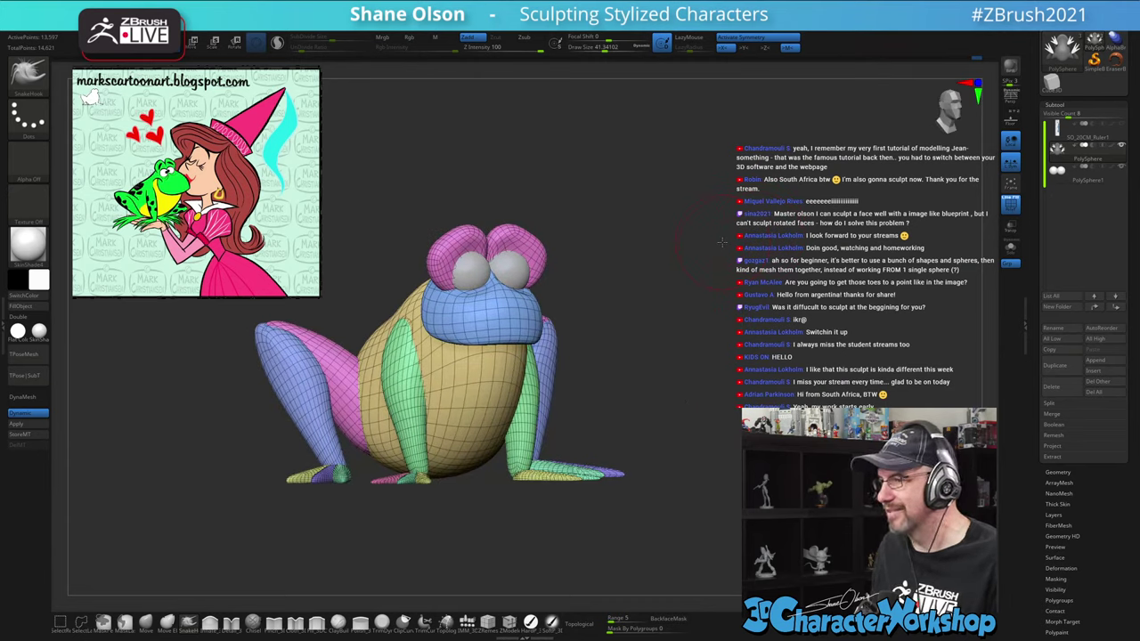
left_click_drag(641, 323, 714, 243)
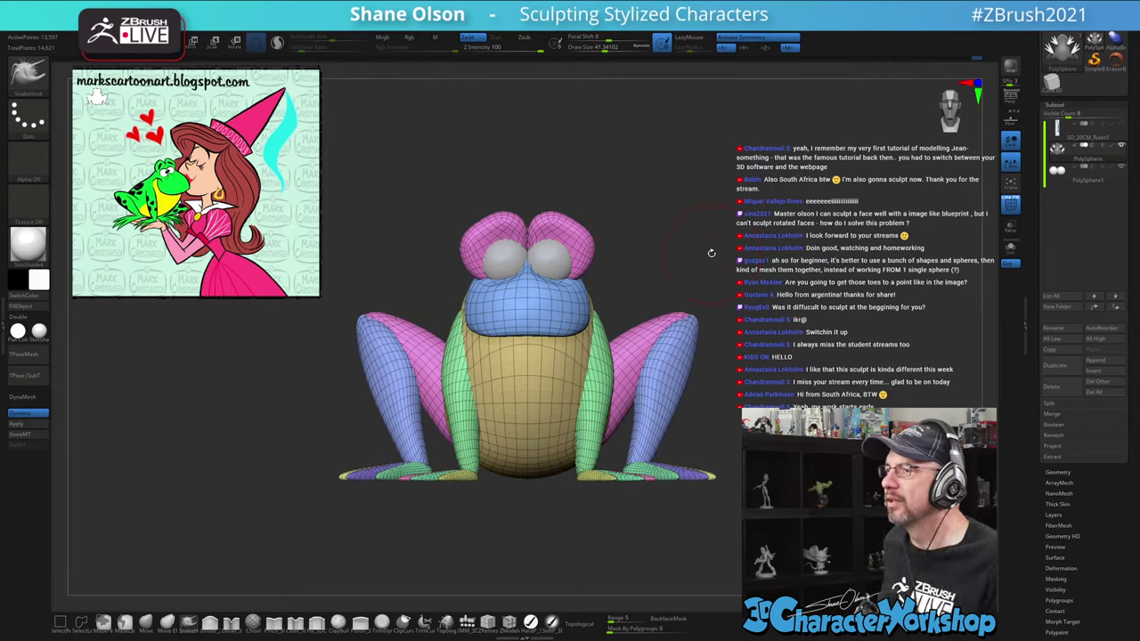
Turn off the polygroup wireframe display, enlarge the SnakeHook brush to about 101, and enable its topological masking
mouse_move(750, 293)
left_mouse_down()
mouse_move(768, 307)
mouse_move(725, 366)
mouse_move(744, 401)
mouse_move(742, 472)
mouse_move(754, 402)
mouse_move(652, 379)
mouse_move(615, 398)
mouse_move(650, 407)
mouse_move(608, 404)
left_mouse_up()
key("shift+f")
key("s")
left_click(582, 625)
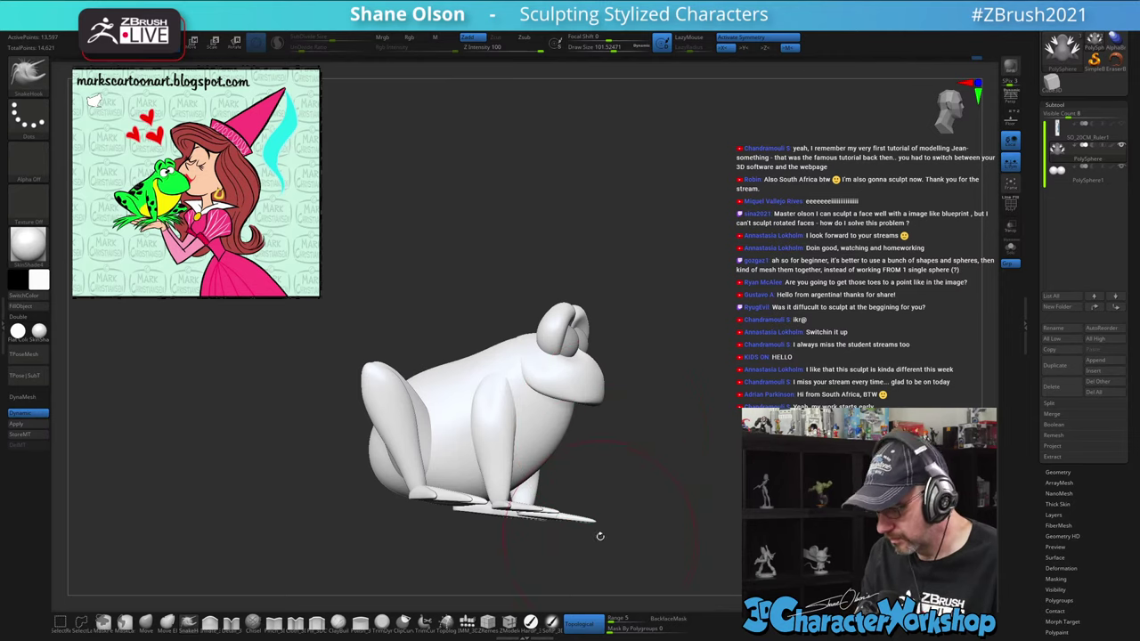
Try to reshape the frog's snout with the topological SnakeHook brush and undo the strokes
key("space")
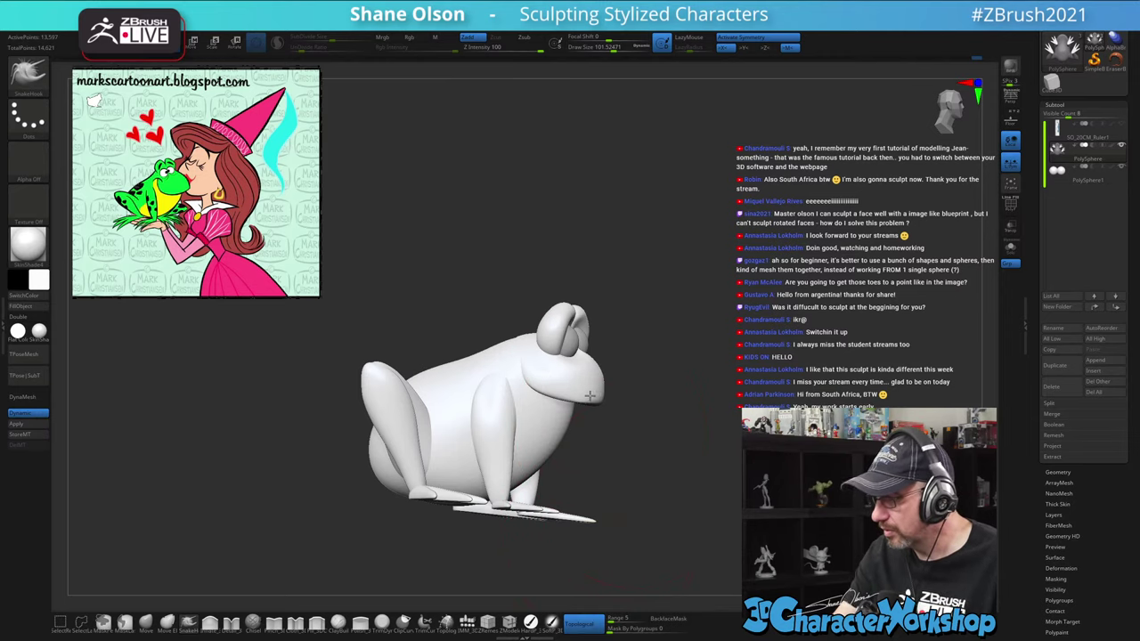
mouse_move(589, 395)
left_mouse_down()
mouse_move(624, 418)
mouse_move(606, 438)
mouse_move(570, 437)
left_mouse_up()
key("ctrl+z")
key("ctrl+z")
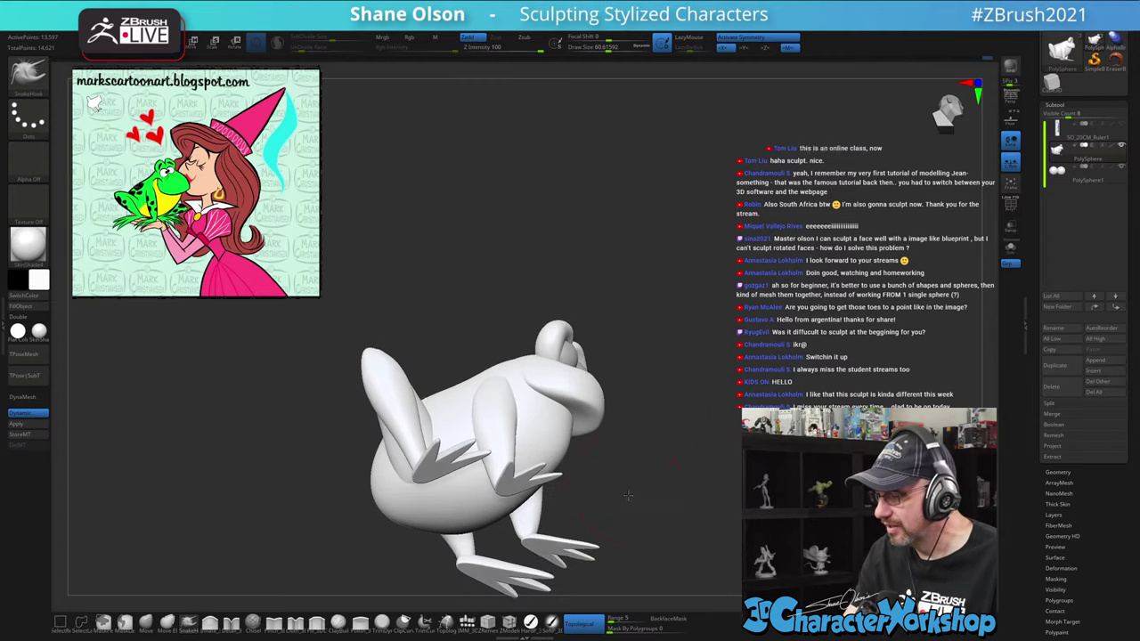
left_click_drag(630, 496, 627, 506)
left_click_drag(624, 439, 634, 453, "shift")
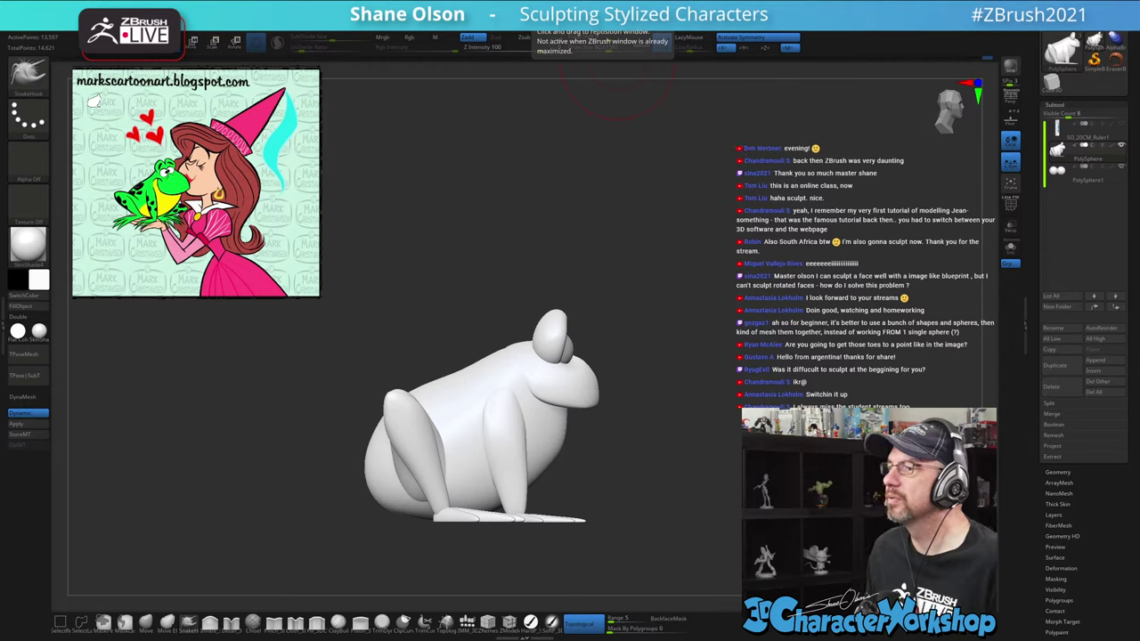
Pull the frog's snout forward into a more pointed profile and refine the sides of the mouth with a smaller brush
left_click_drag(664, 234, 663, 386)
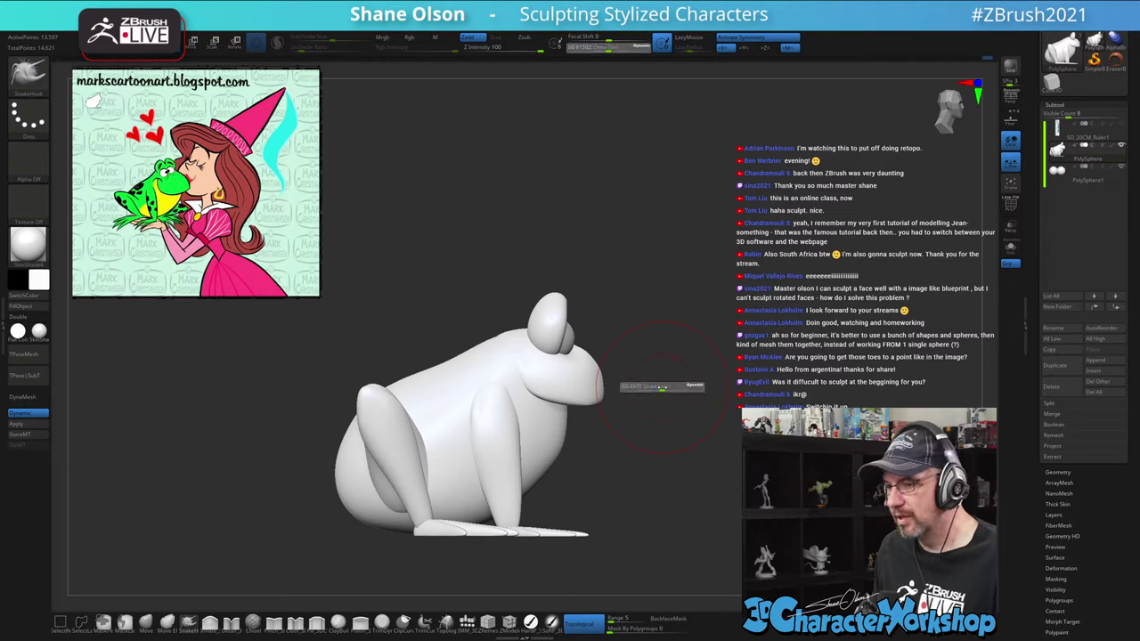
mouse_move(594, 398)
left_mouse_down()
mouse_move(606, 404)
mouse_move(612, 374)
mouse_move(601, 353)
left_mouse_up()
key("s")
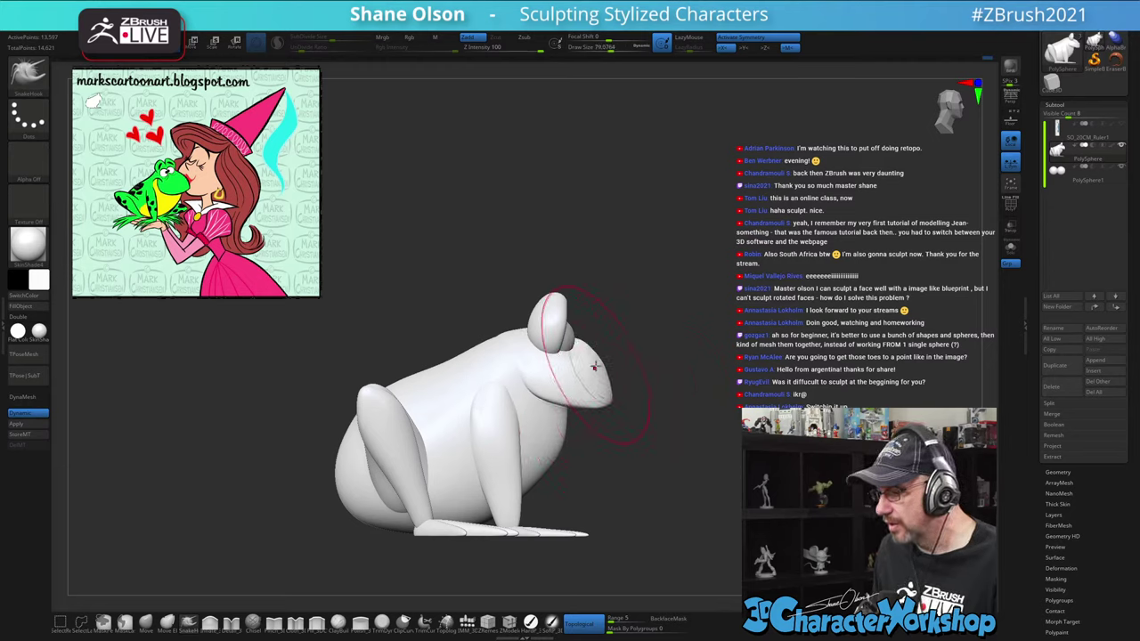
key("s")
mouse_move(651, 393)
left_mouse_down()
mouse_move(561, 388)
mouse_move(568, 397)
left_mouse_up()
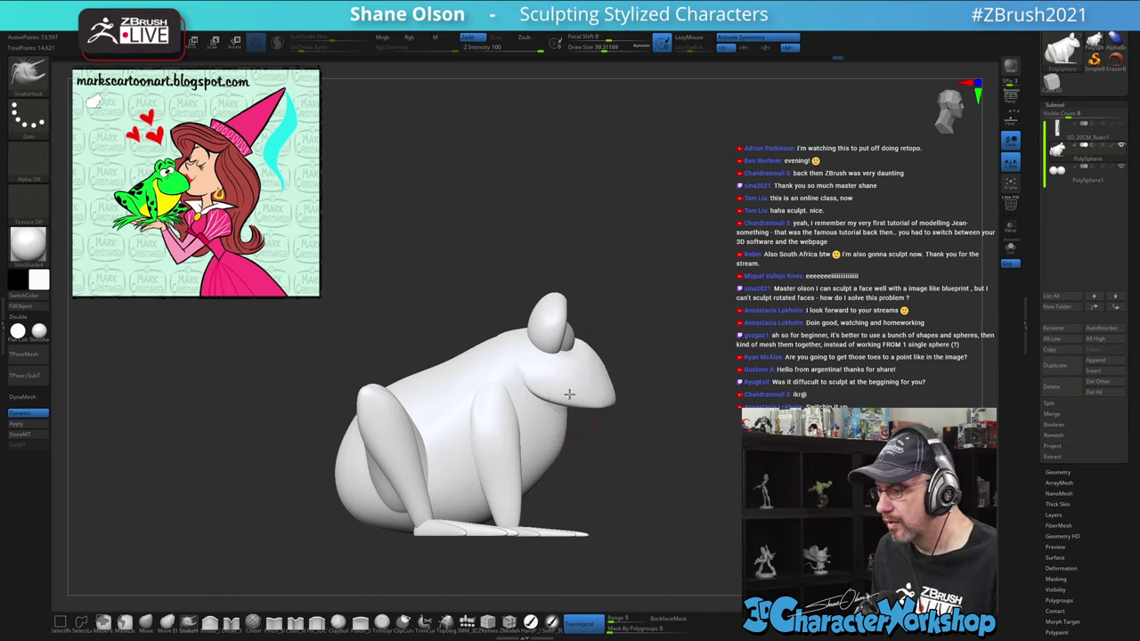
key("s")
left_click(530, 373)
left_click_drag(668, 350, 574, 358)
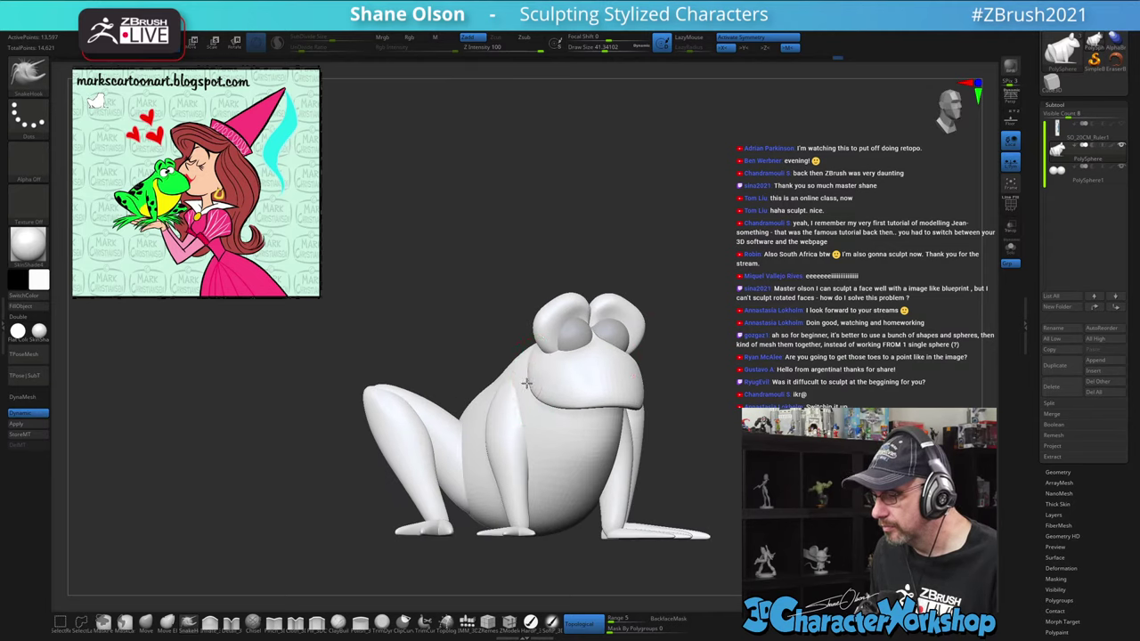
left_click_drag(759, 304, 804, 304)
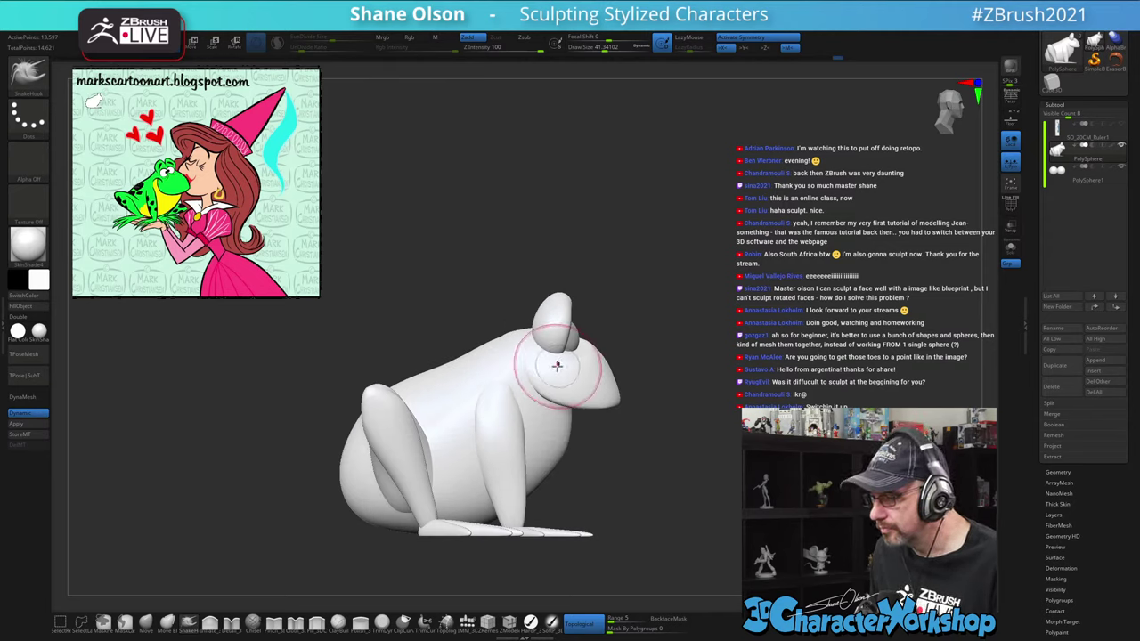
left_click_drag(657, 290, 724, 224, "alt")
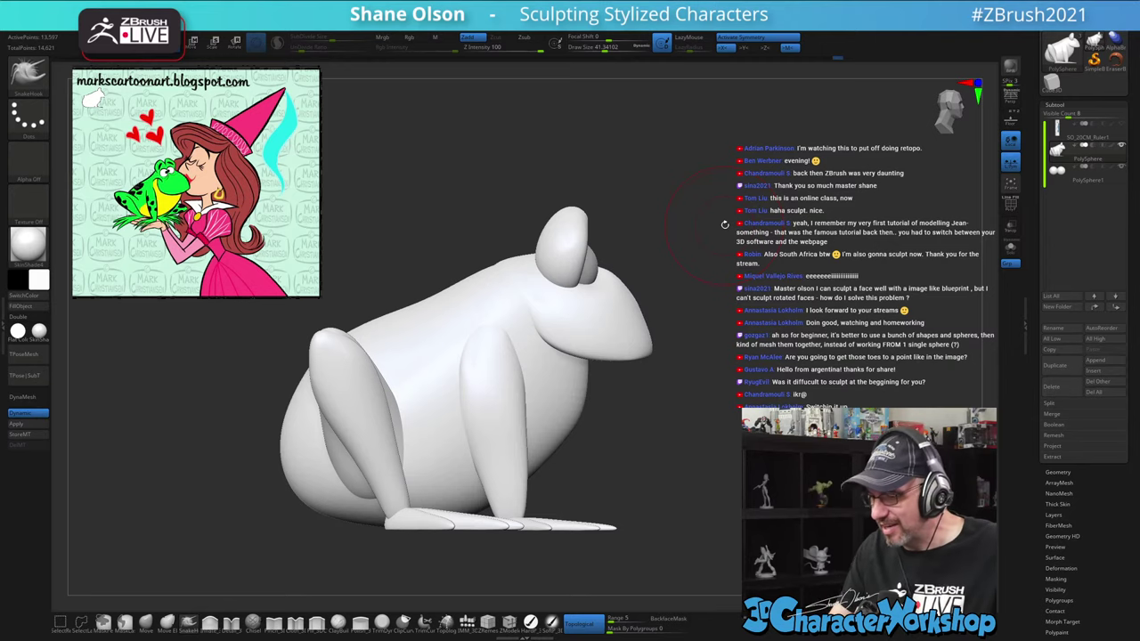
Try to insert a small QuadSphere-2 behind the frog's head with the insert mesh brush, and undo it
left_click(467, 621)
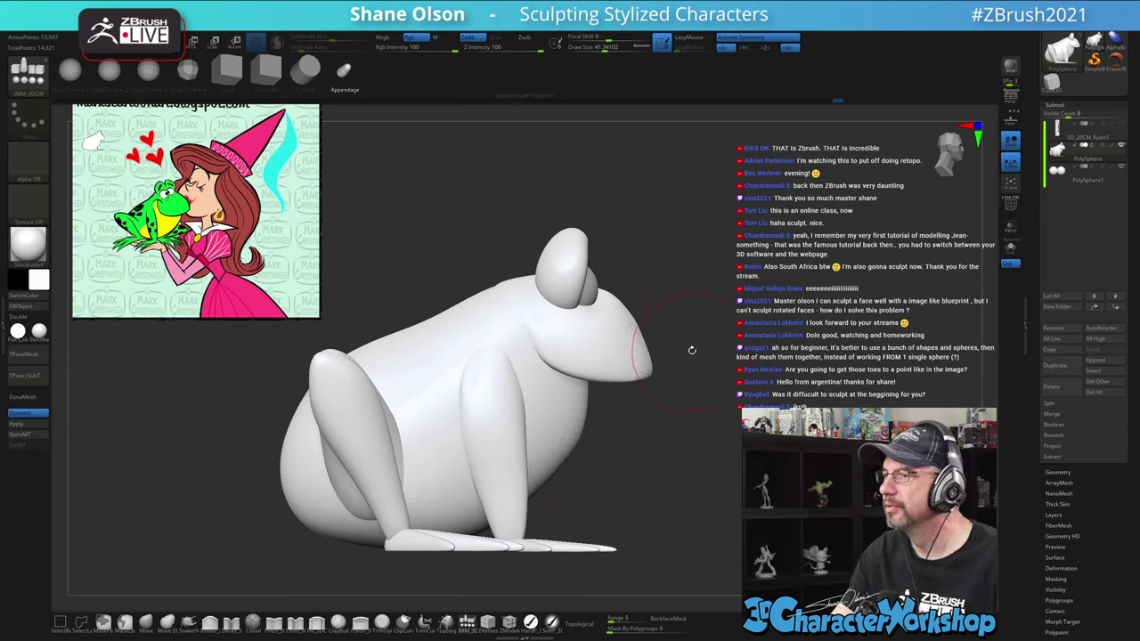
left_click_drag(691, 350, 719, 318)
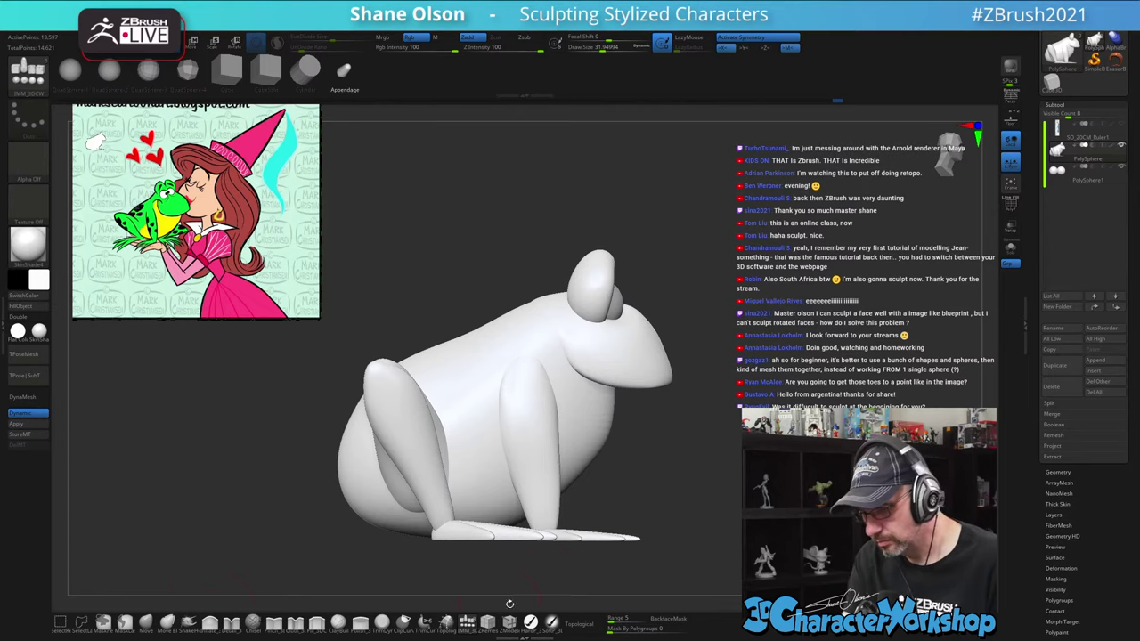
left_click(109, 71)
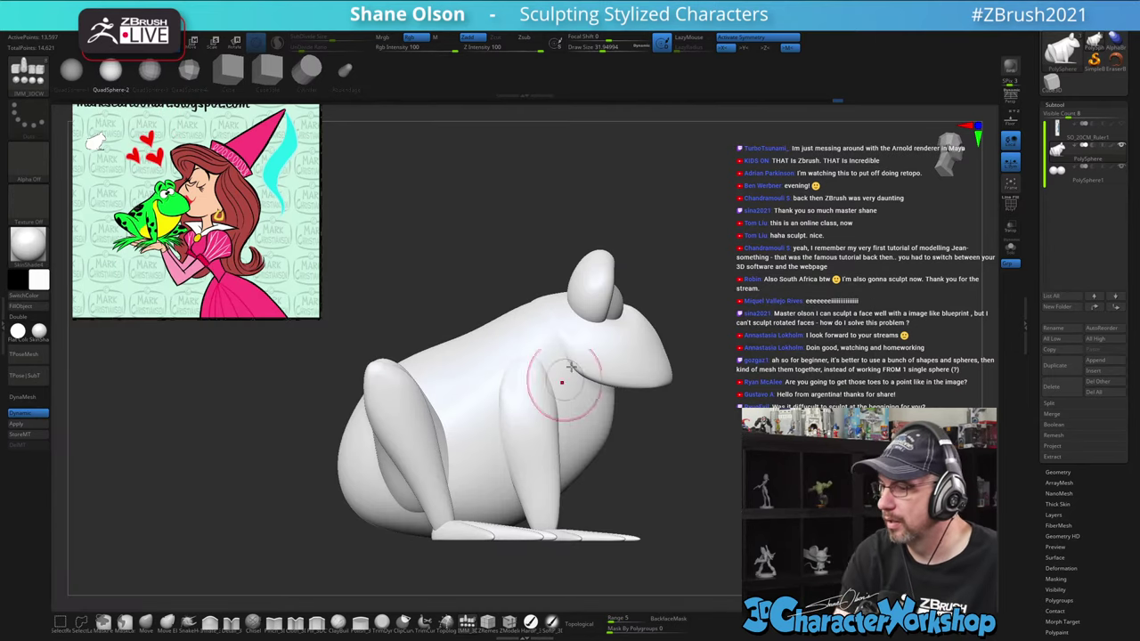
left_click_drag(563, 379, 548, 328)
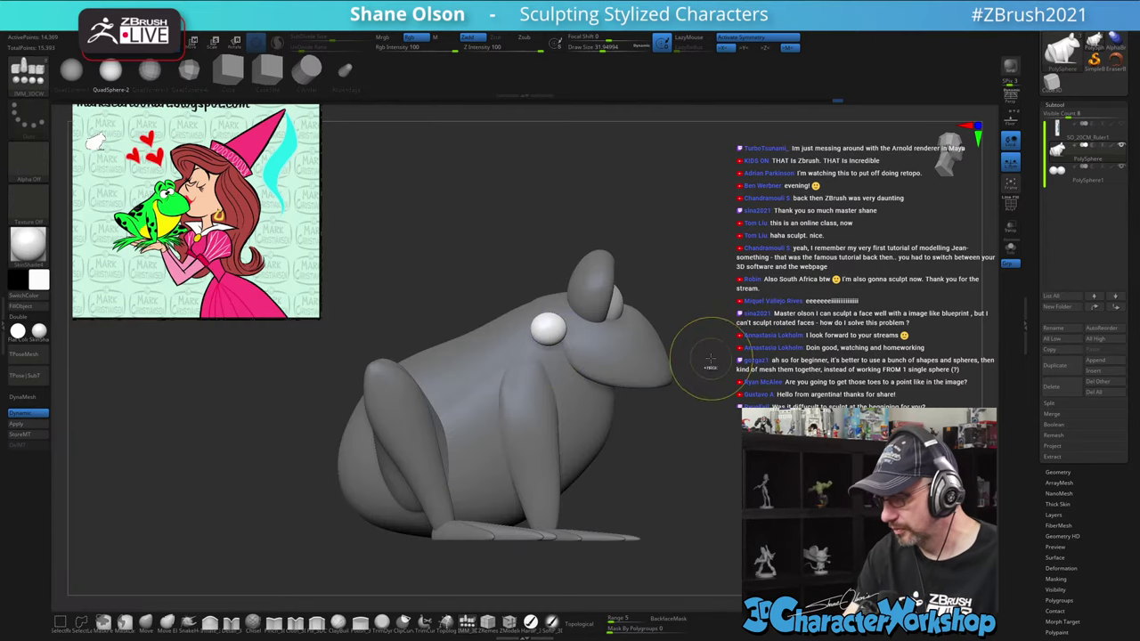
key("ctrl+z")
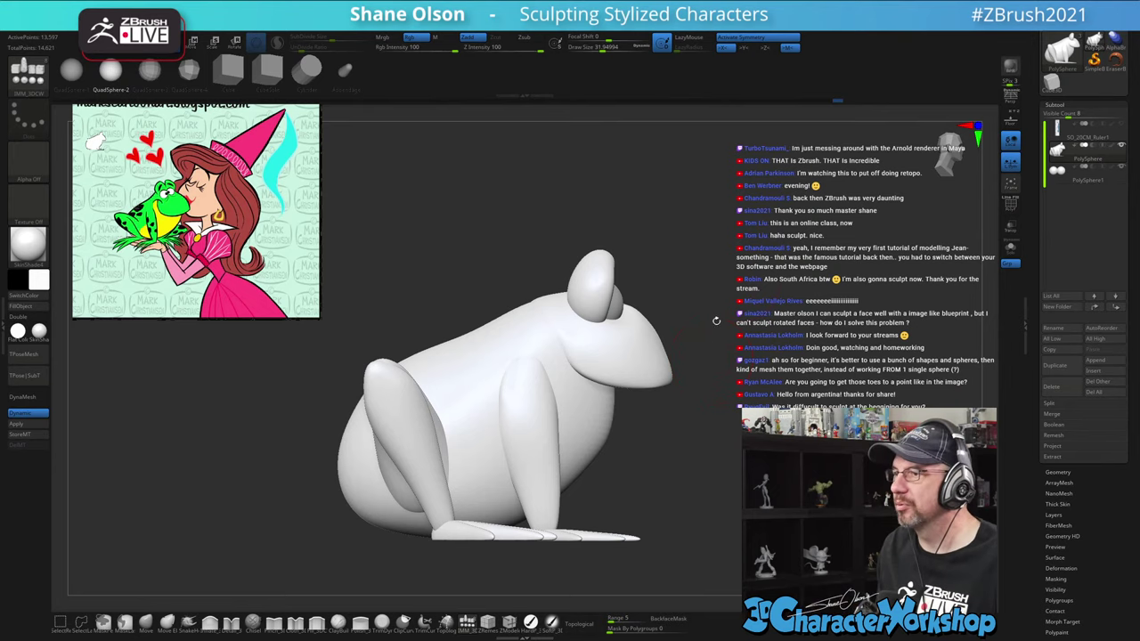
Insert a small mirrored QuadSphere-2 on each side of the frog's head, behind the eyes
left_click_drag(740, 280, 764, 331, "alt")
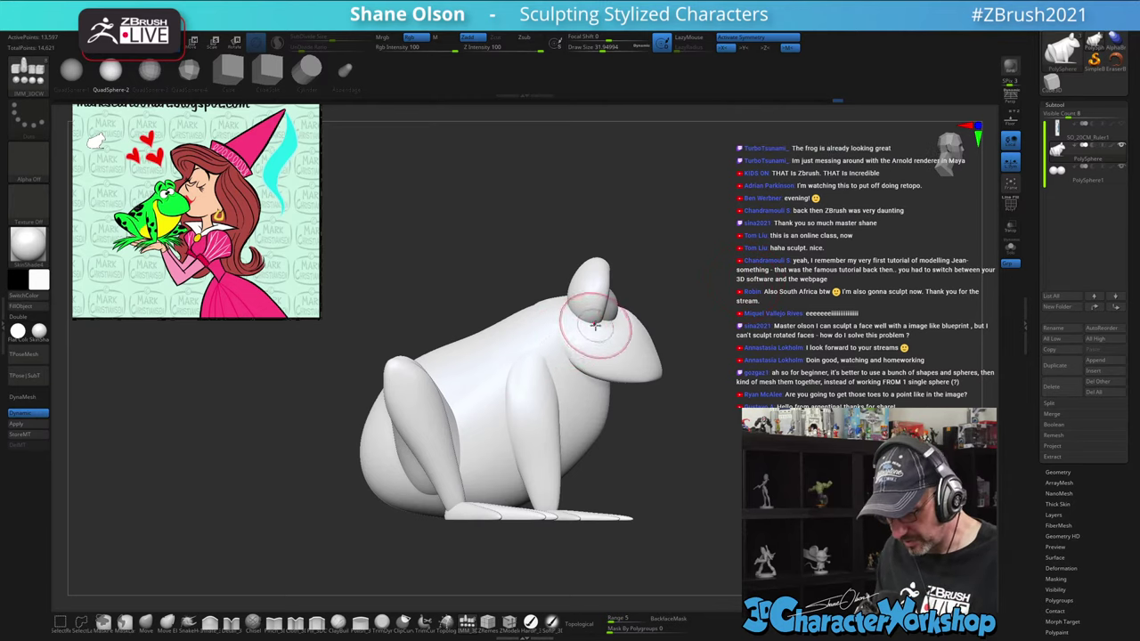
key("w")
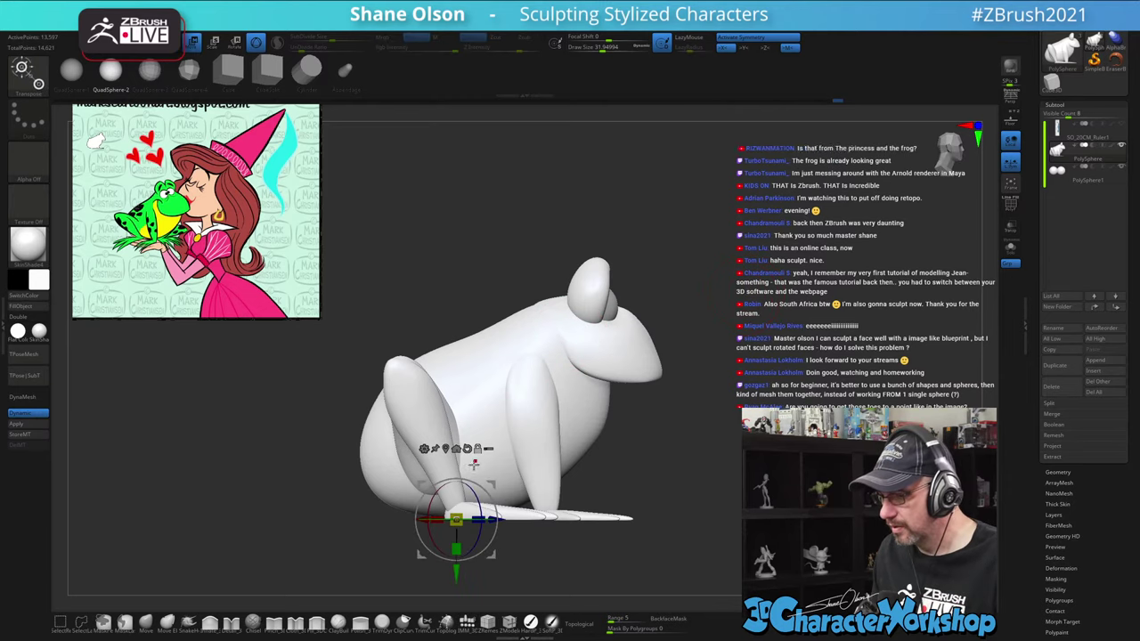
key("q")
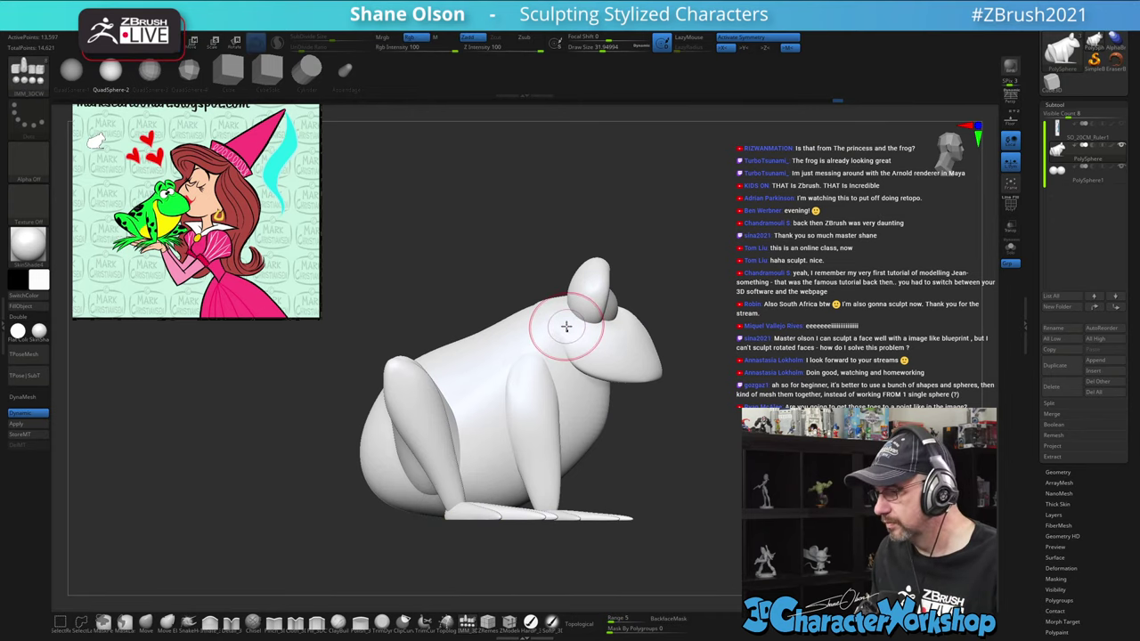
left_click_drag(561, 330, 570, 349)
left_click_drag(828, 329, 725, 318)
left_click_drag(746, 222, 694, 236, "alt")
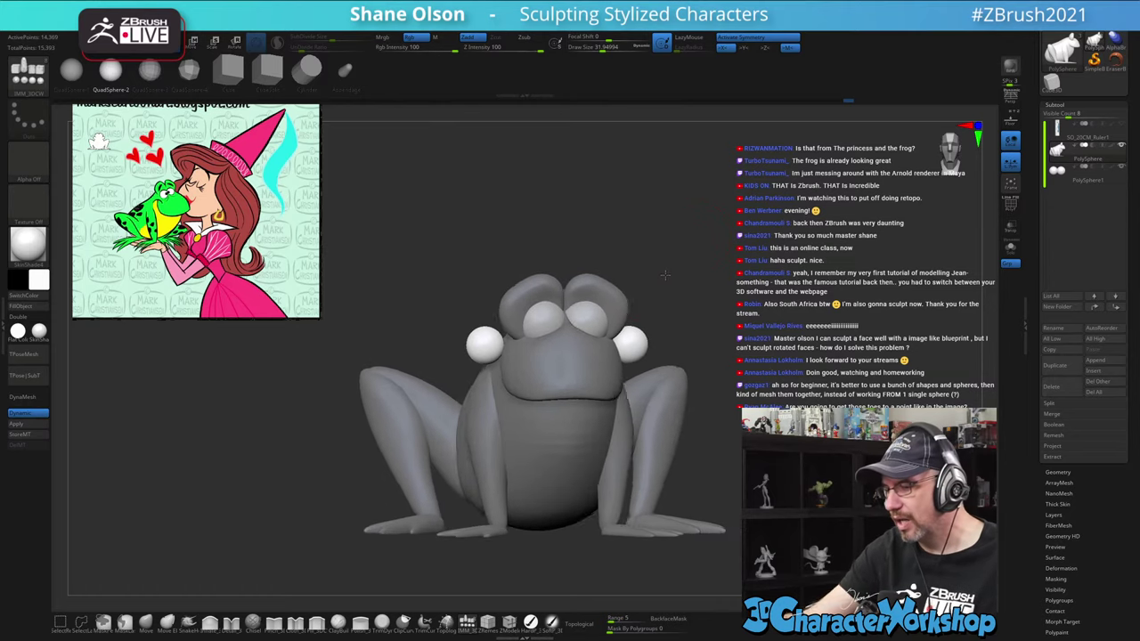
Stretch the inserted spheres into ovals, tilt them up toward the eyes and tuck them against the sides of the head
key("w")
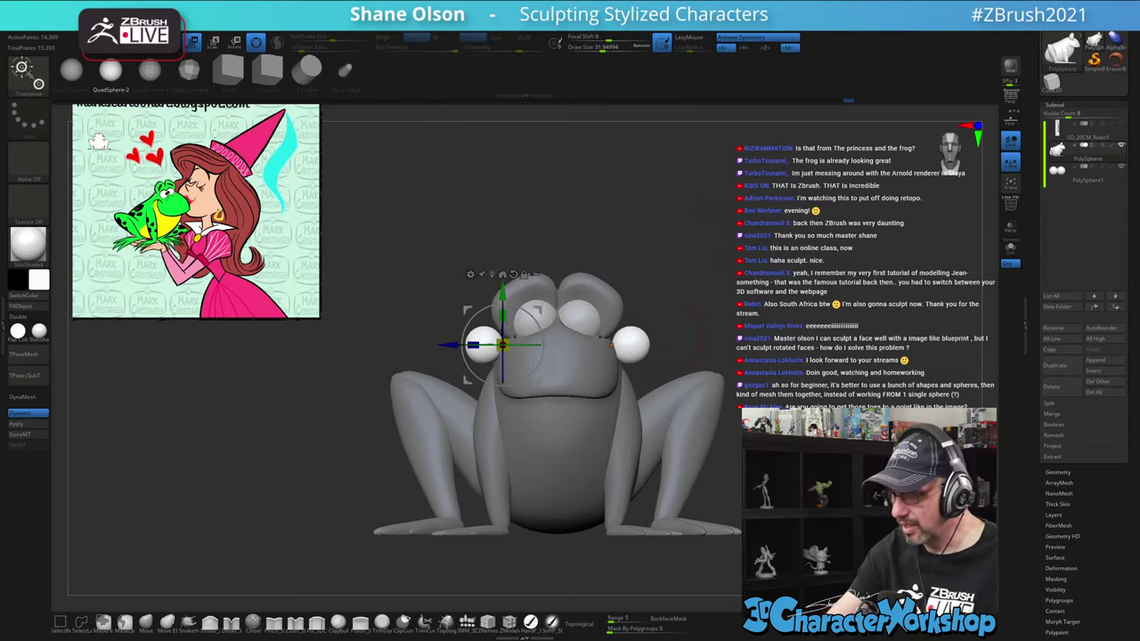
left_click_drag(503, 345, 393, 332)
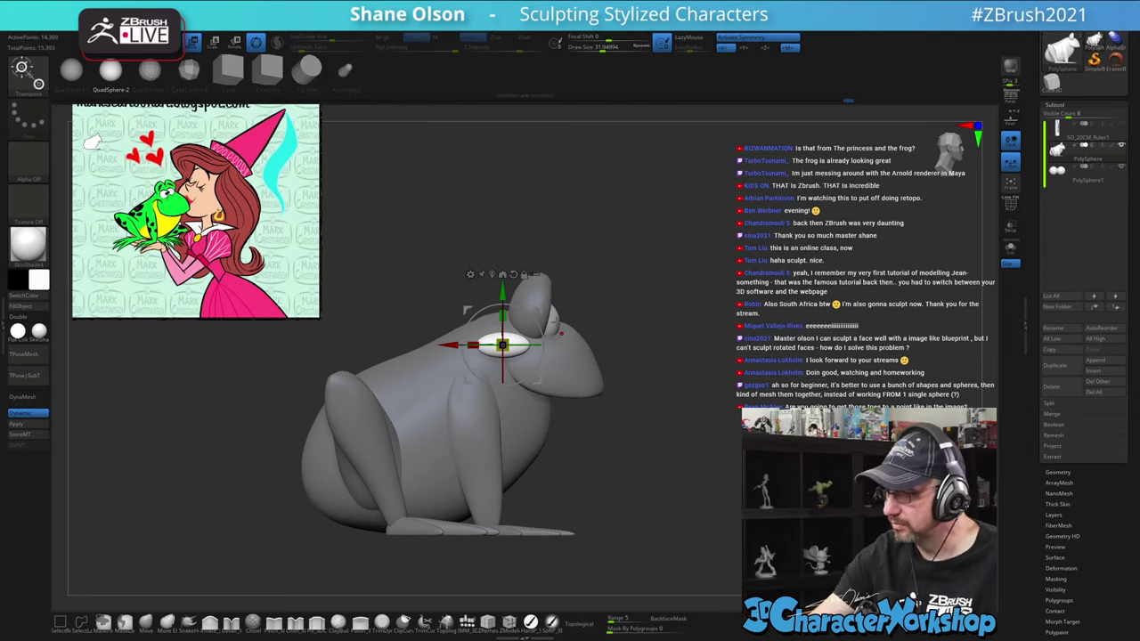
left_click_drag(543, 338, 543, 311)
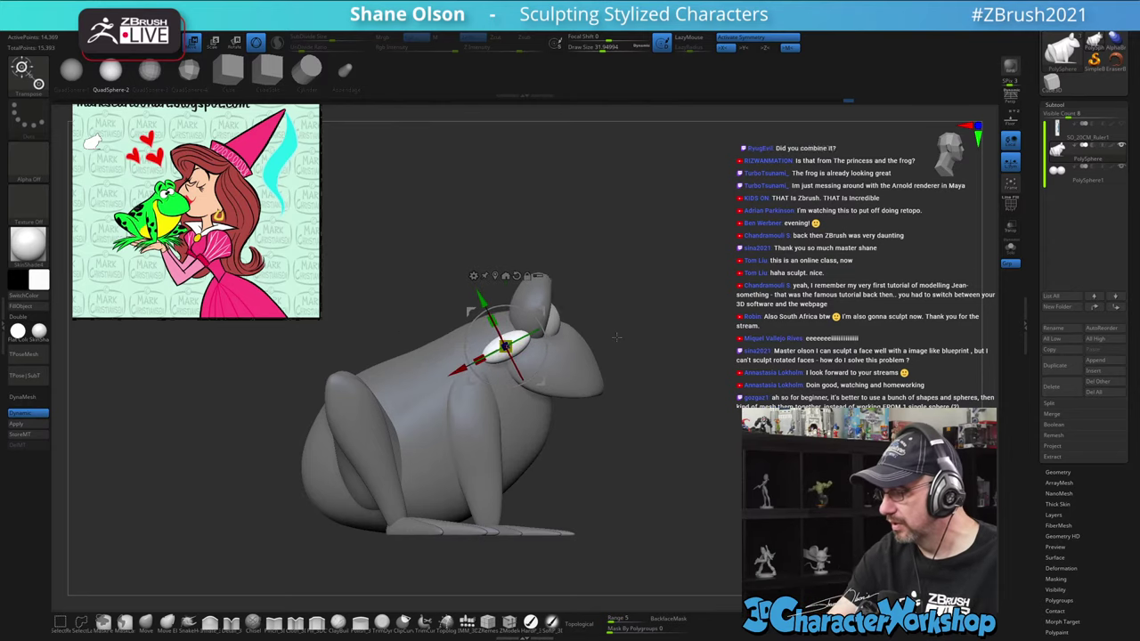
left_click_drag(616, 337, 579, 340, "shift")
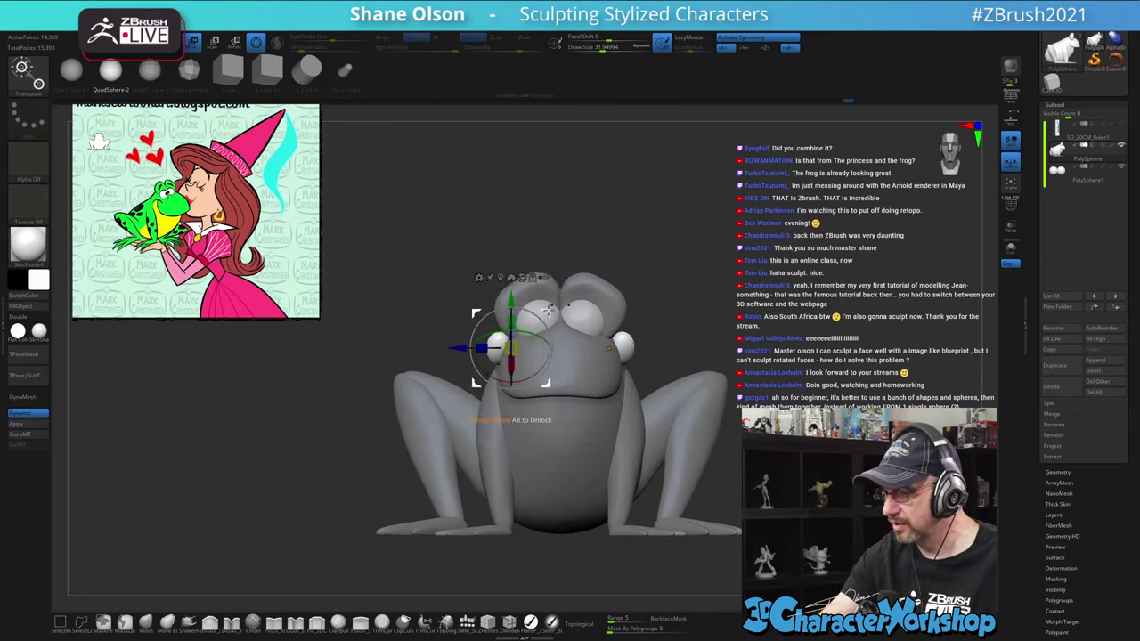
left_click_drag(588, 253, 603, 179)
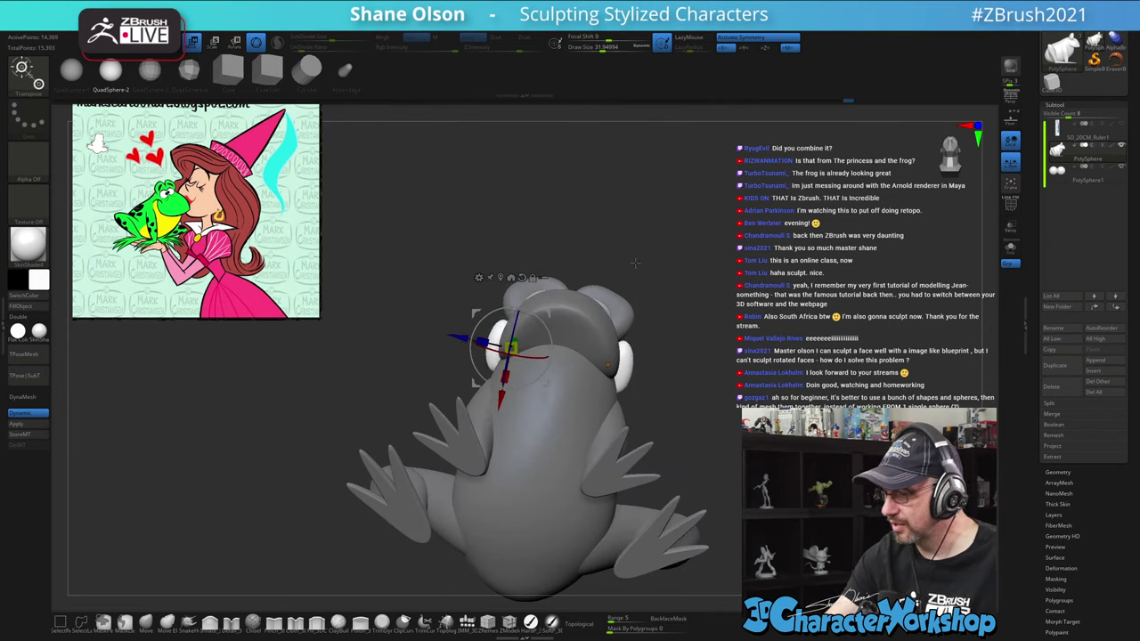
left_click_drag(635, 262, 646, 385)
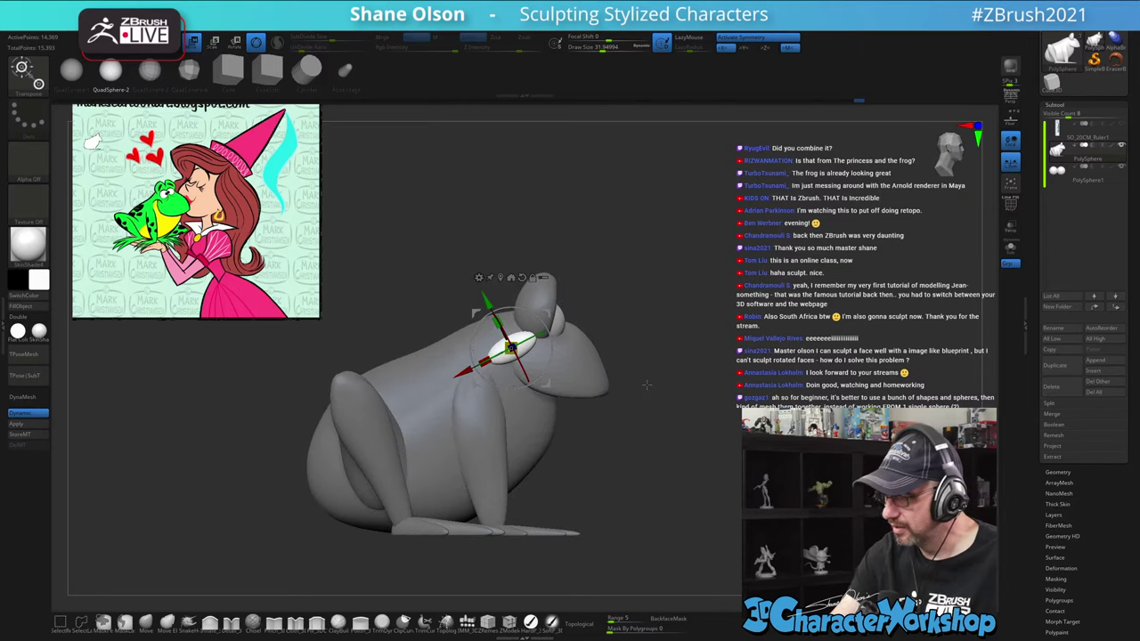
key("q")
left_click_drag(628, 442, 620, 457)
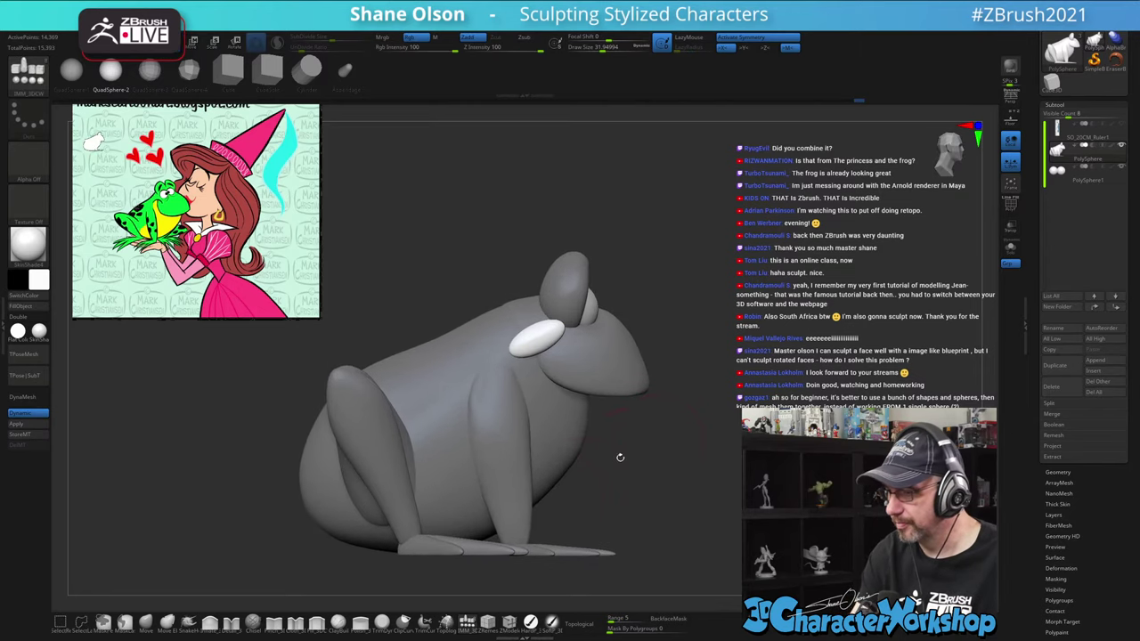
Bend the ovals into downward-curving folds behind the mouth using the topological Move brush at a size of about 30
left_click(186, 623)
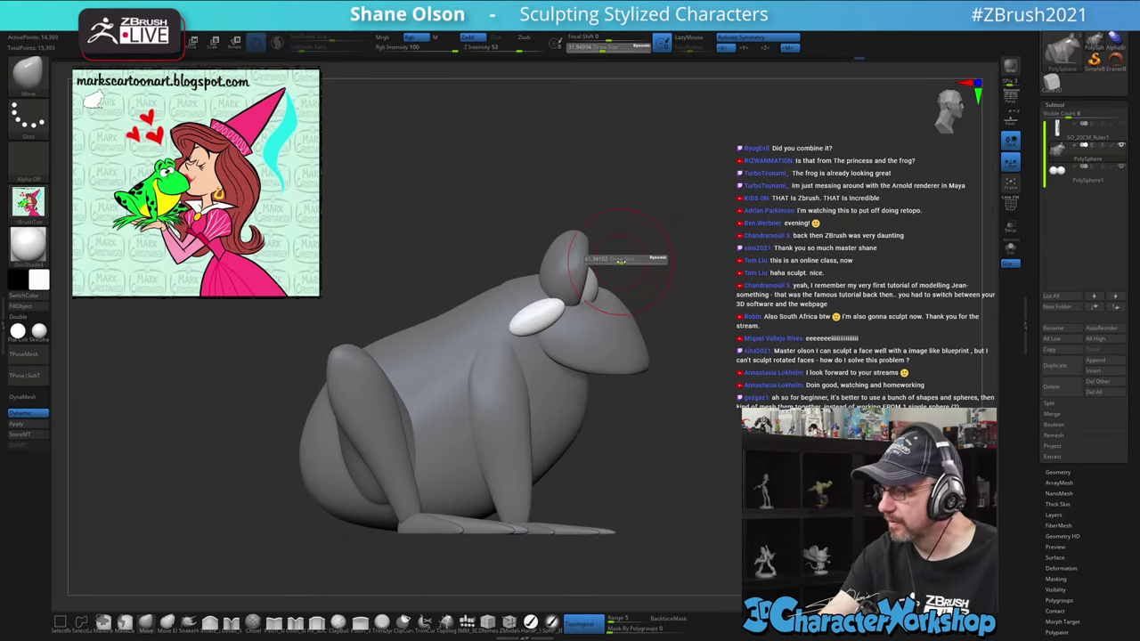
left_click_drag(640, 278, 649, 249)
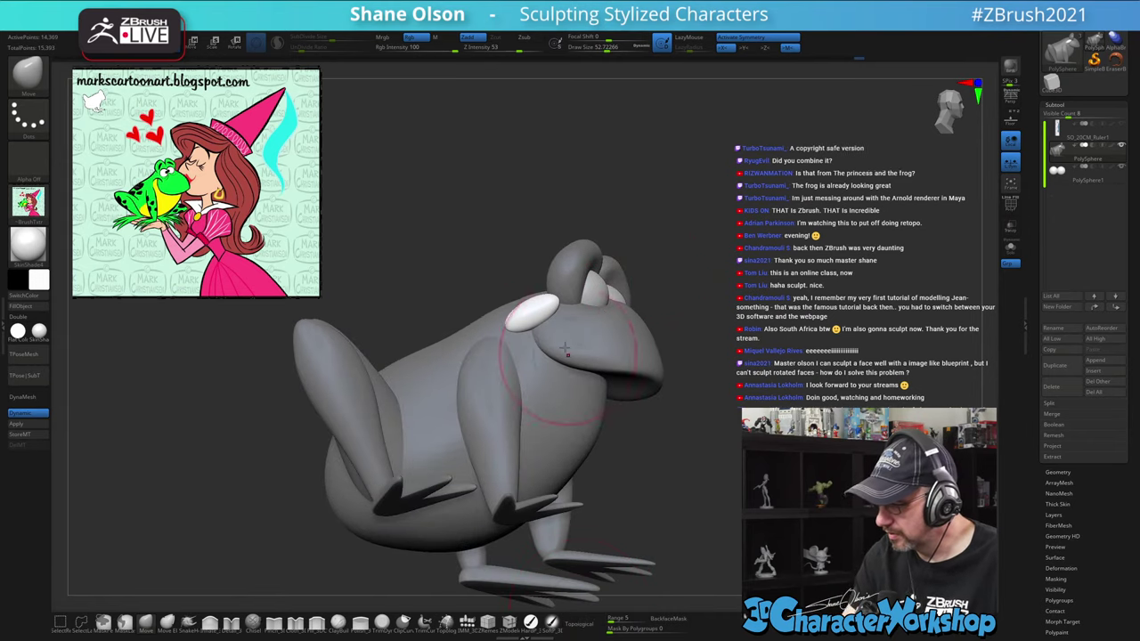
right_click_drag(556, 324, 579, 363)
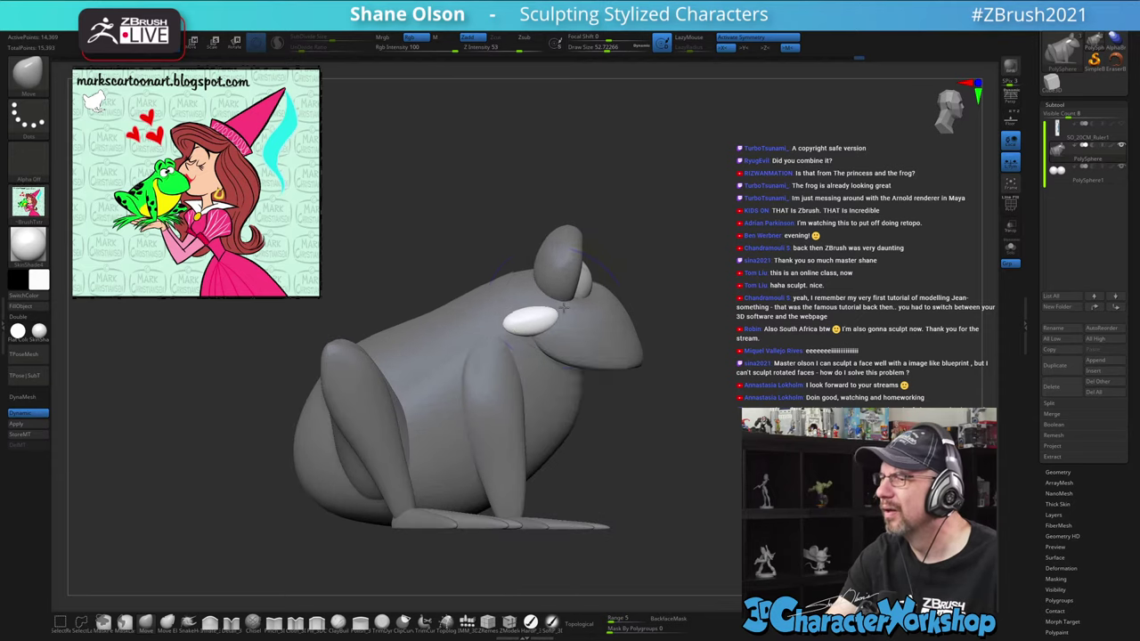
right_click_drag(559, 252, 555, 282, "ctrl")
key("s")
left_click_drag(547, 311, 529, 310)
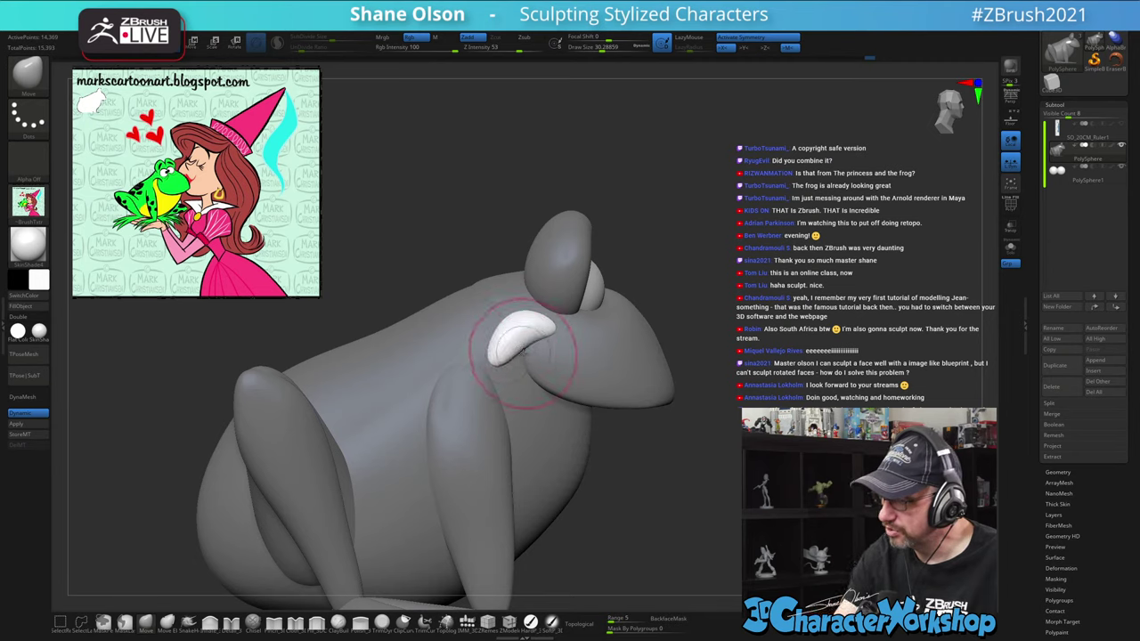
Curl the folds further around the corners of the mouth with a Move brush of about 32 and smooth the area
right_click_drag(574, 340, 741, 222)
right_click_drag(721, 231, 700, 241)
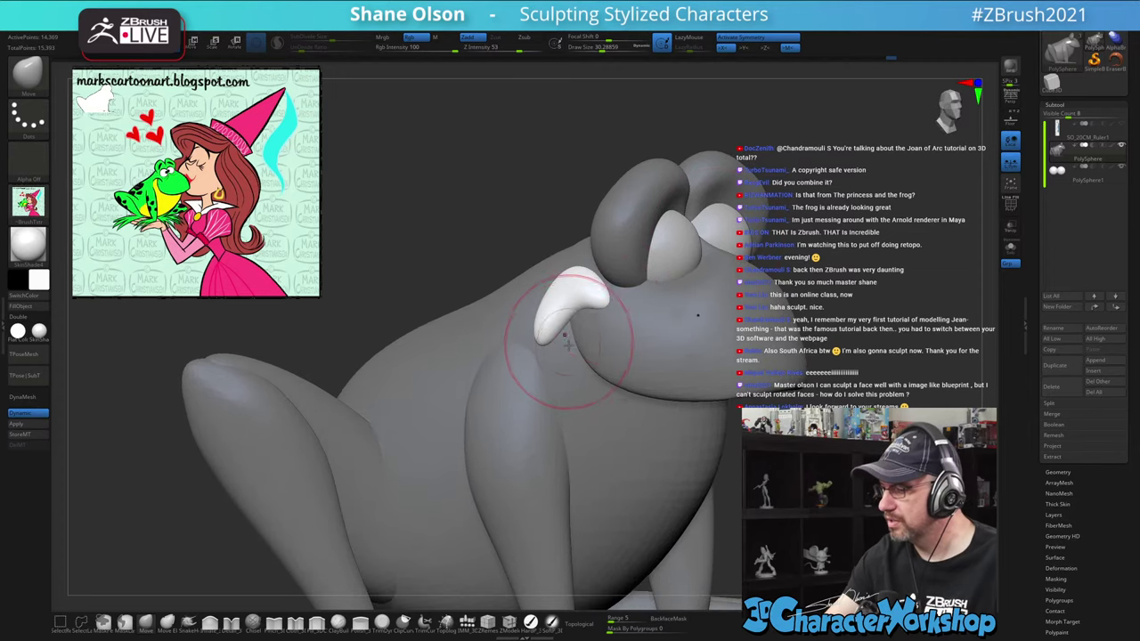
right_click_drag(578, 365, 611, 362)
key("s")
left_click_drag(573, 361, 548, 346)
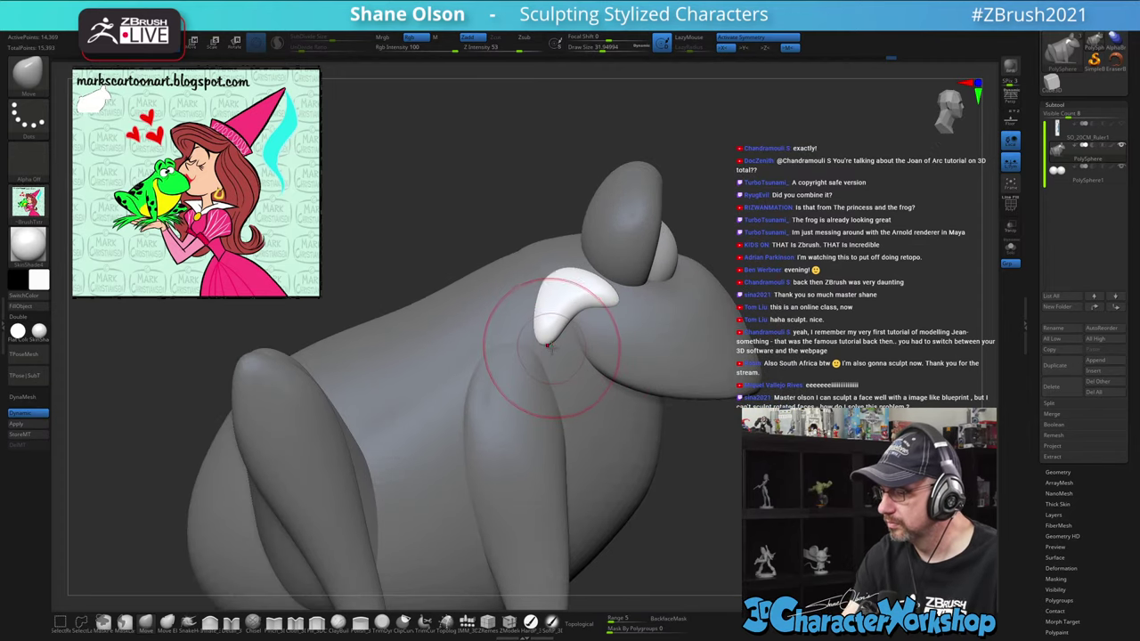
right_click_drag(589, 316, 590, 323, "ctrl")
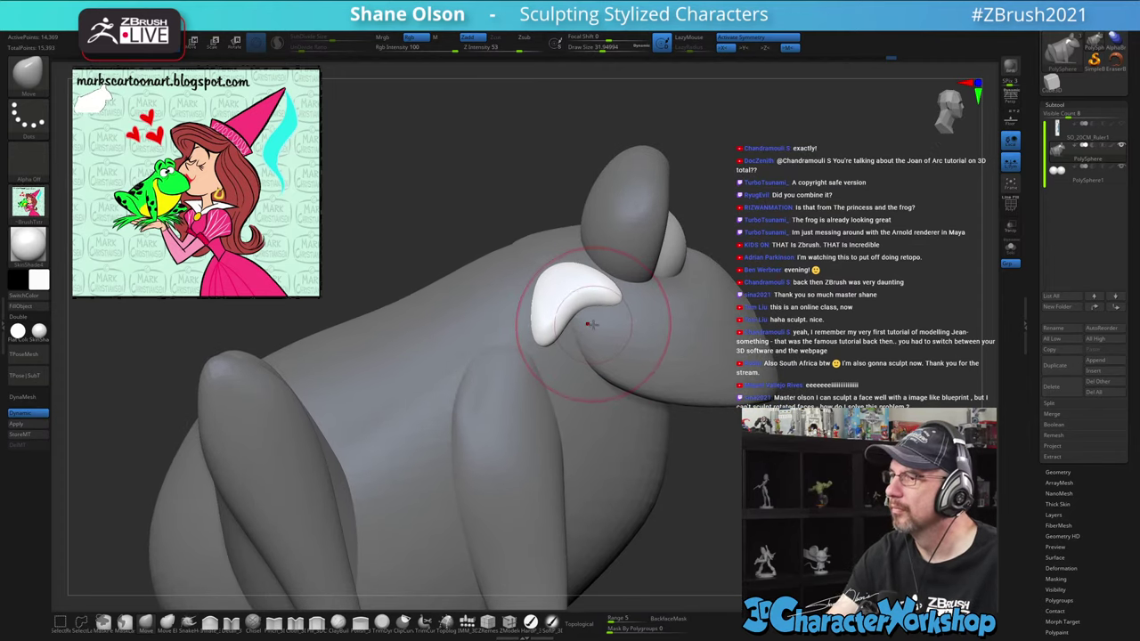
key("s")
left_click_drag(591, 323, 632, 319)
key("s")
mouse_move(632, 319)
right_mouse_down()
mouse_move(597, 293)
mouse_move(618, 280)
mouse_move(615, 262)
mouse_move(642, 323)
right_mouse_up()
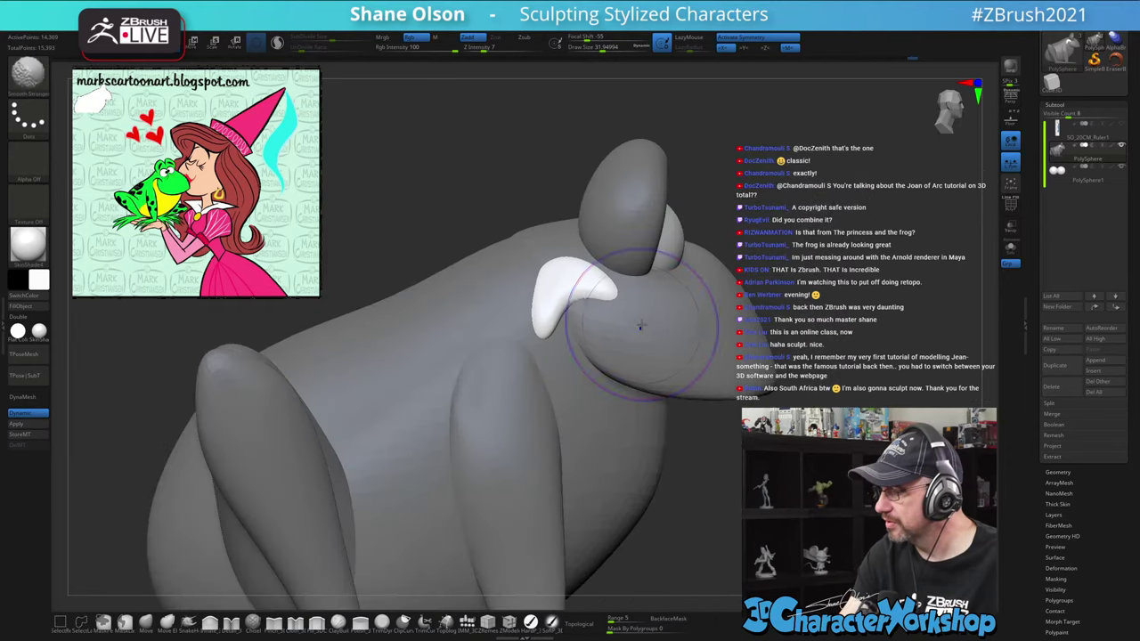
Broaden the rear edge of the folds and refine their front tips below the eyes with the Move brush
right_click_drag(583, 285, 539, 288)
key("s")
left_click_drag(540, 288, 525, 287)
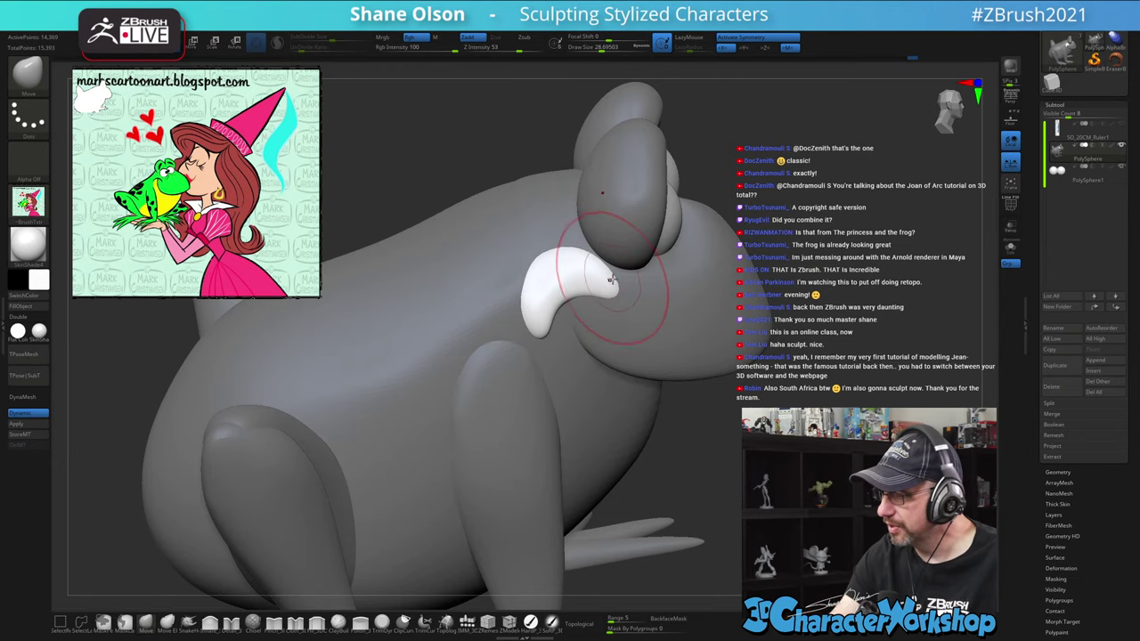
mouse_move(615, 280)
right_mouse_down()
mouse_move(622, 296)
mouse_move(604, 292)
mouse_move(648, 287)
mouse_move(637, 281)
right_mouse_up()
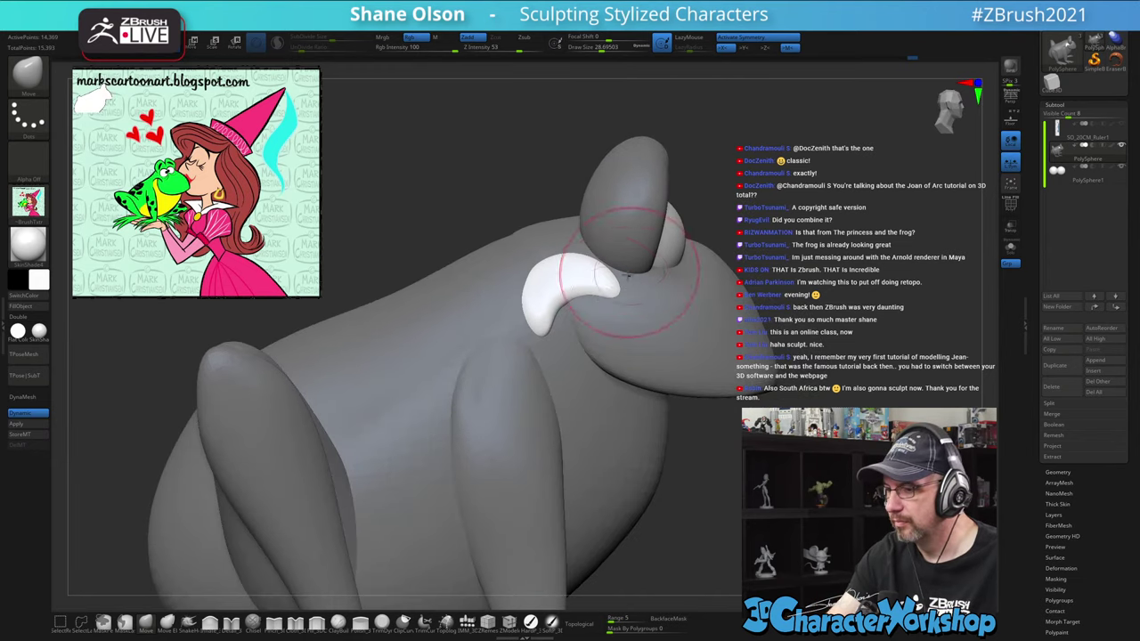
key("s")
left_click_drag(586, 296, 590, 296)
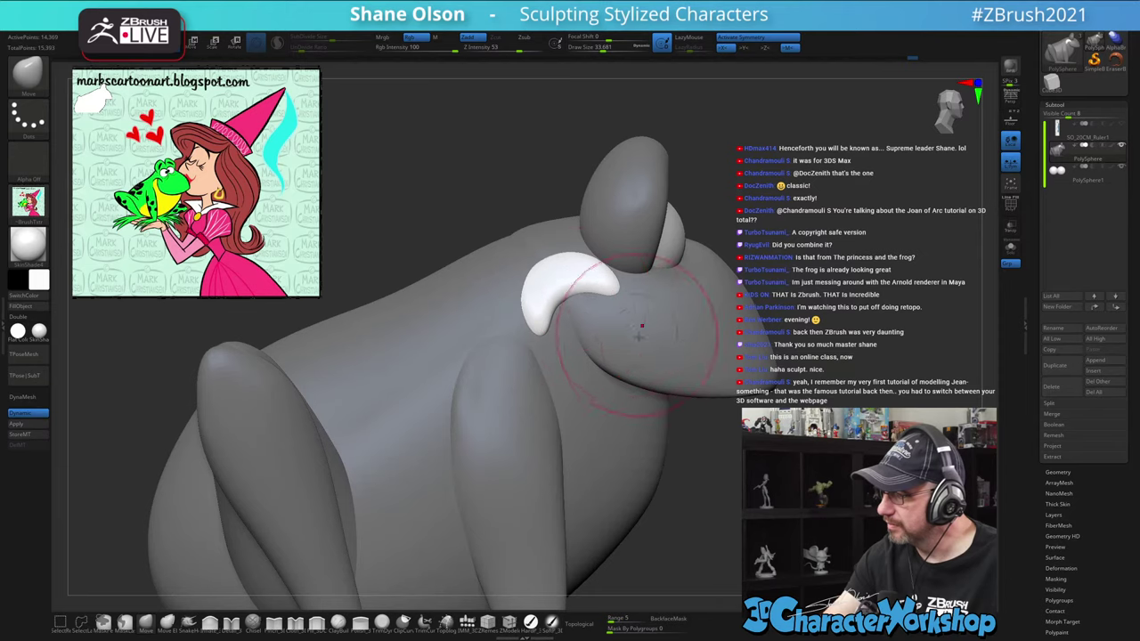
Shape the folds from the front so they sit against the sides of the head, using a brush of about 30
right_click_drag(639, 337, 637, 323)
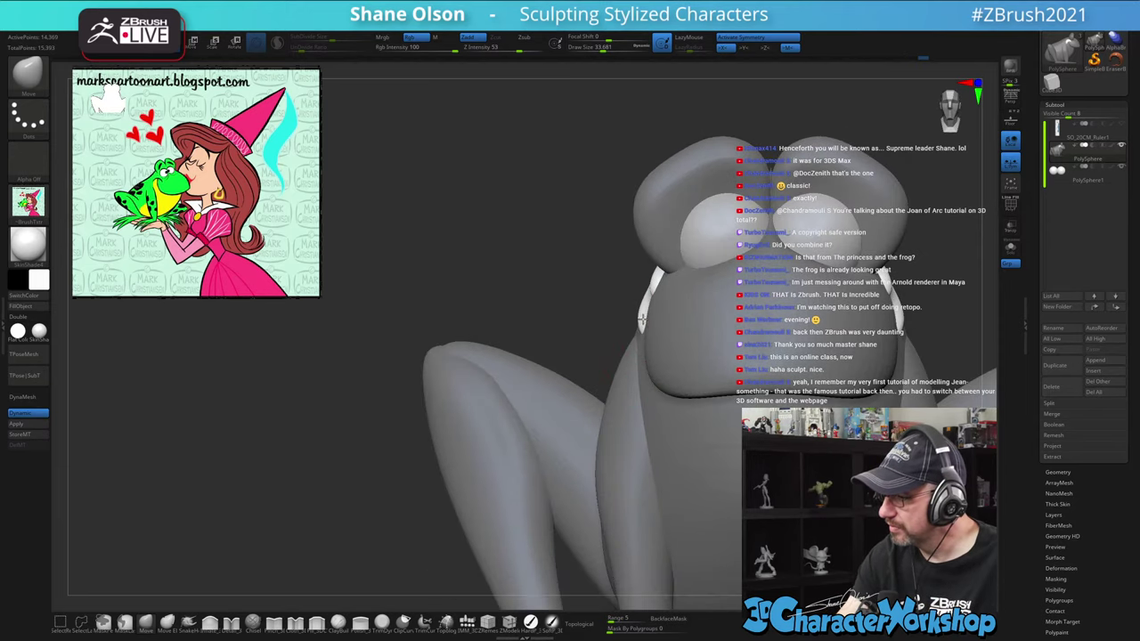
left_click_drag(642, 318, 658, 281)
key("bracketleft")
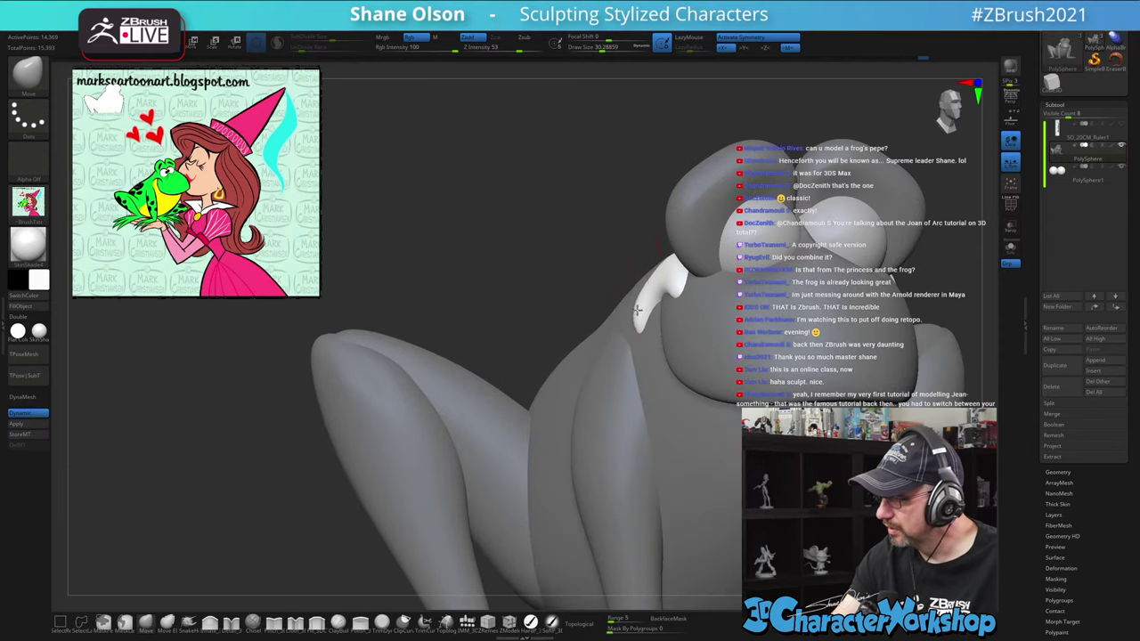
mouse_move(652, 407)
right_mouse_down()
mouse_move(667, 414)
mouse_move(776, 380)
mouse_move(732, 399)
mouse_move(753, 392)
mouse_move(751, 372)
mouse_move(767, 378)
mouse_move(763, 369)
mouse_move(738, 388)
mouse_move(768, 406)
mouse_move(757, 415)
right_mouse_up()
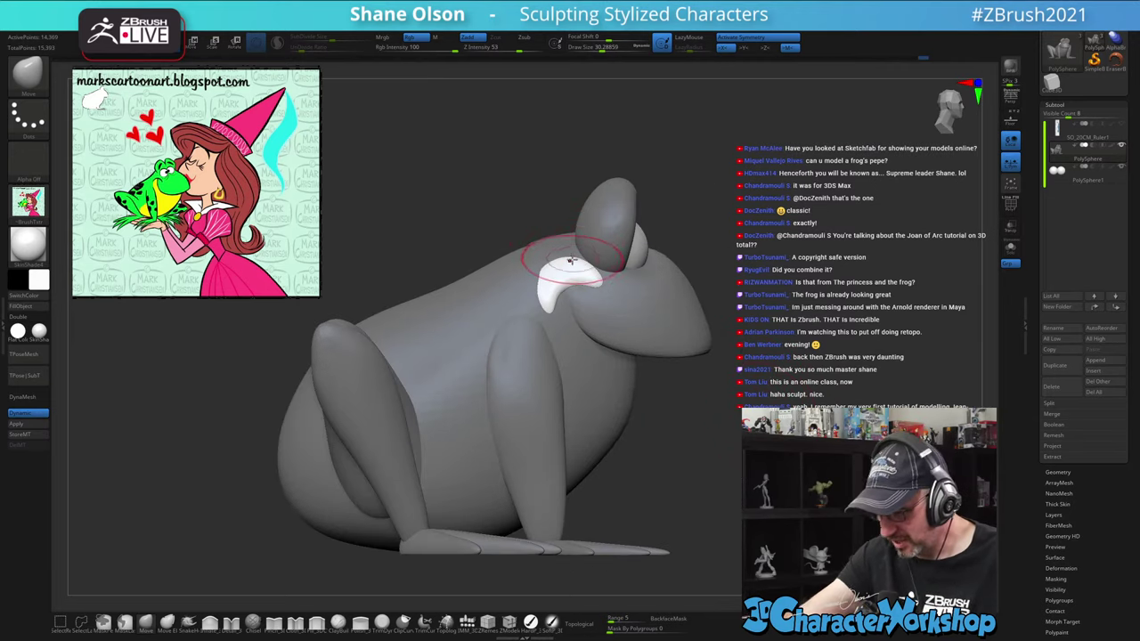
Mask everything except the frog's head and adjust the back of the head with a Move brush of about 50
key("w")
left_click(647, 314, "ctrl")
key("q")
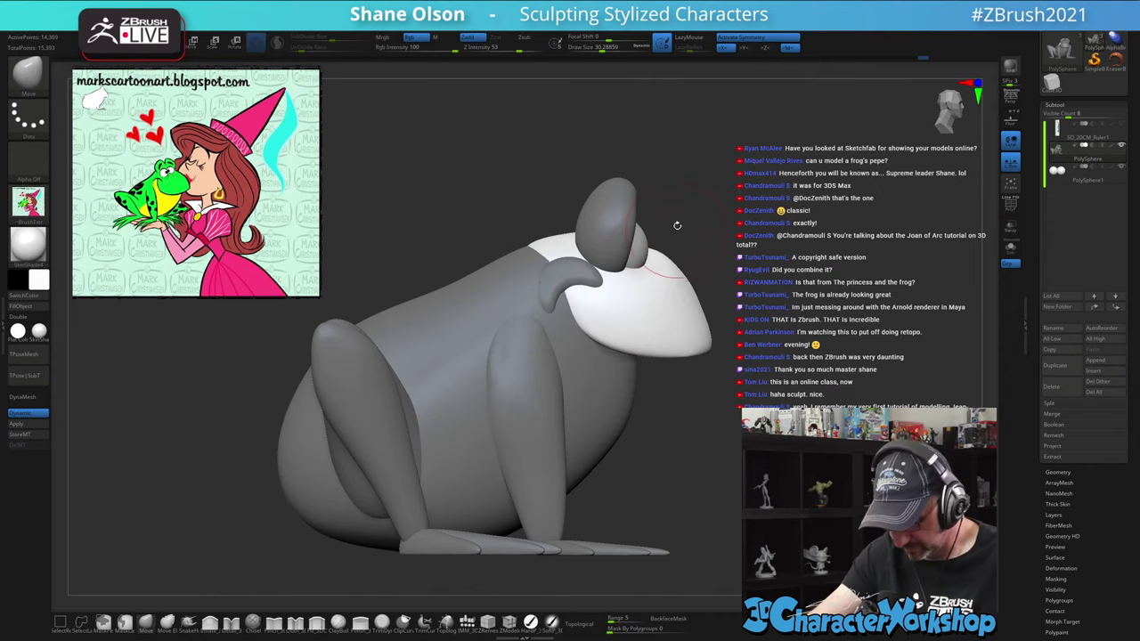
key("s")
left_click_drag(677, 226, 682, 225)
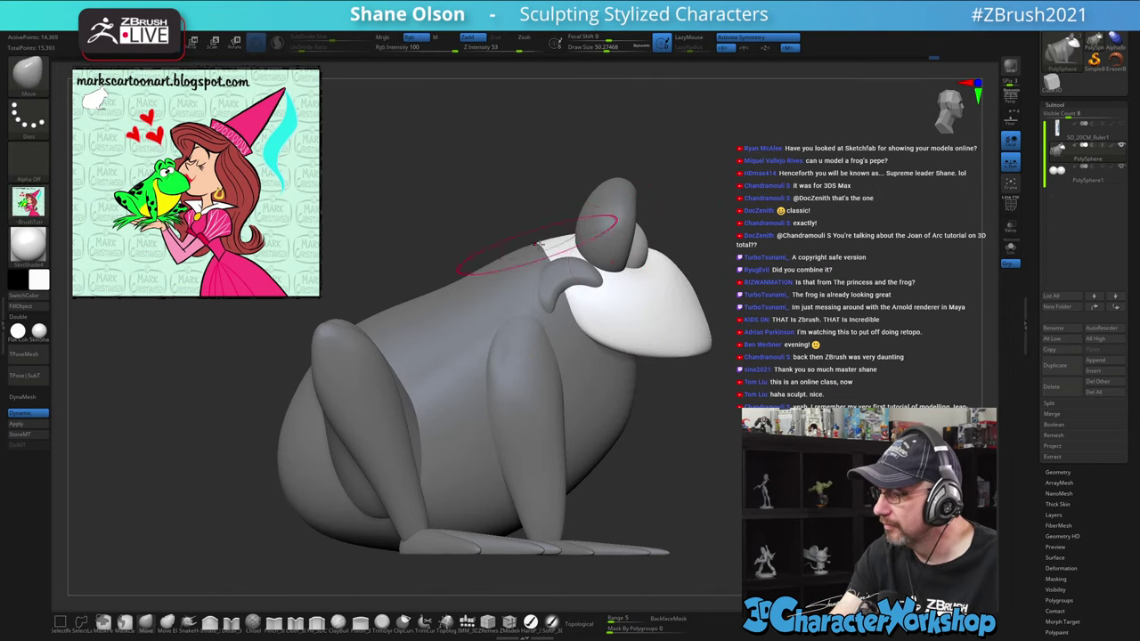
right_click_drag(746, 270, 700, 280, "shift")
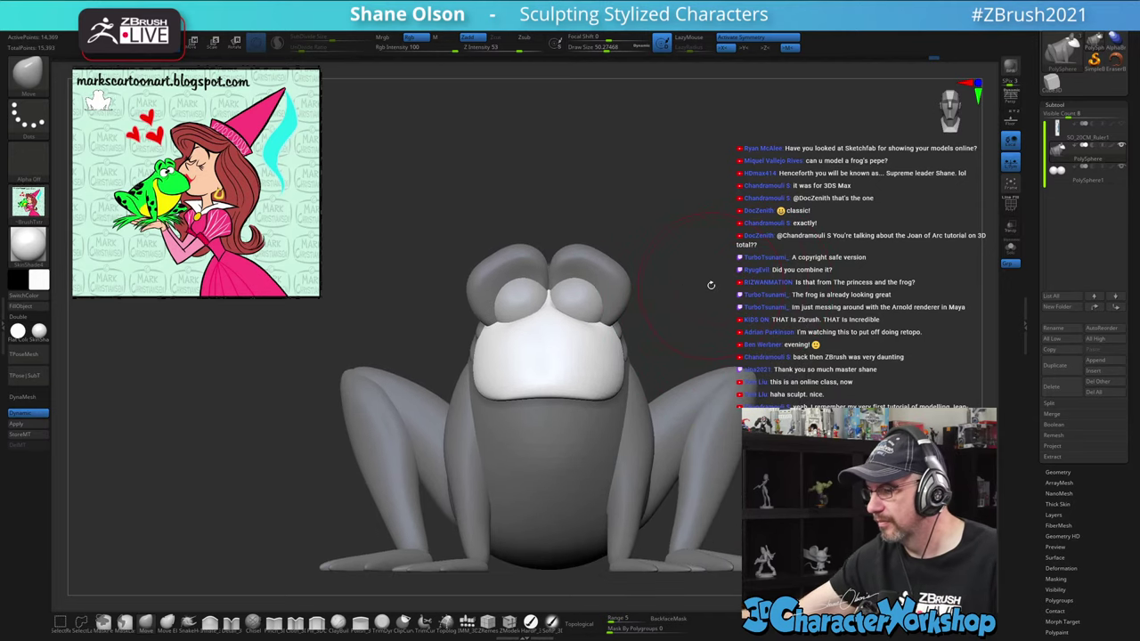
Select the eyeballs and shift them slightly closer together
mouse_move(711, 285)
left_mouse_down()
mouse_move(595, 310)
mouse_move(606, 307)
left_mouse_up()
key("w")
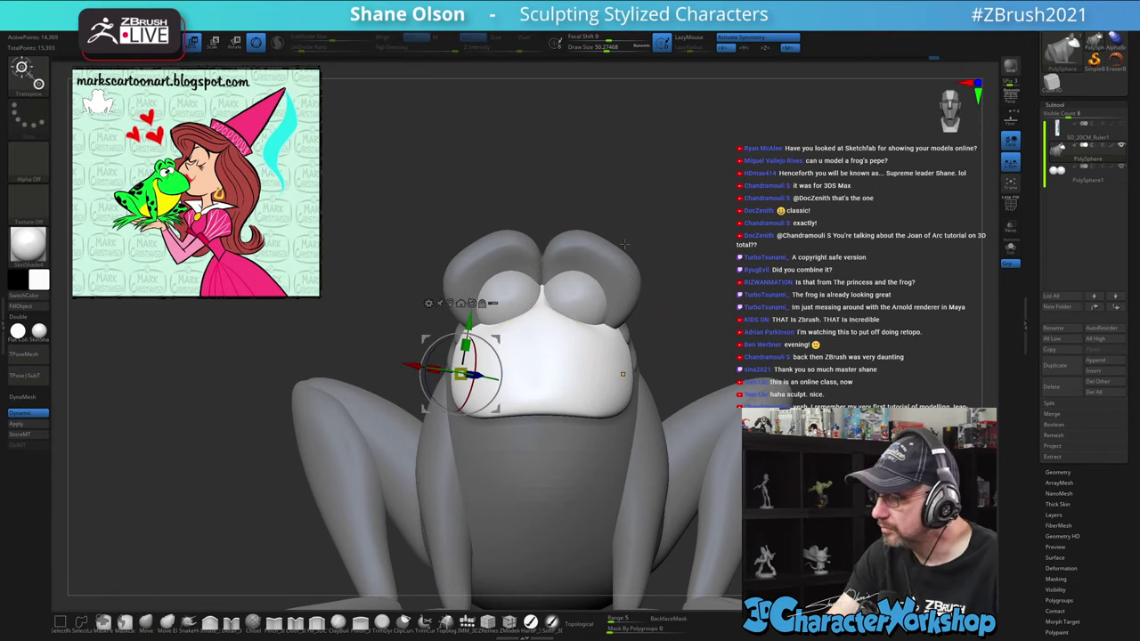
left_click(577, 296, "alt")
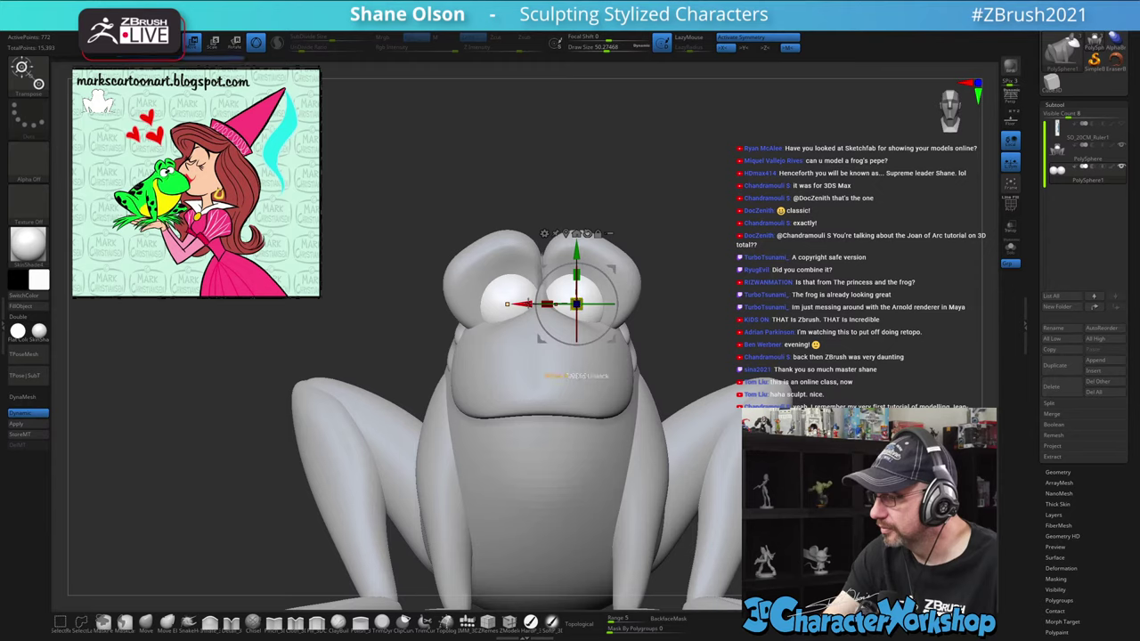
left_click_drag(523, 304, 519, 304)
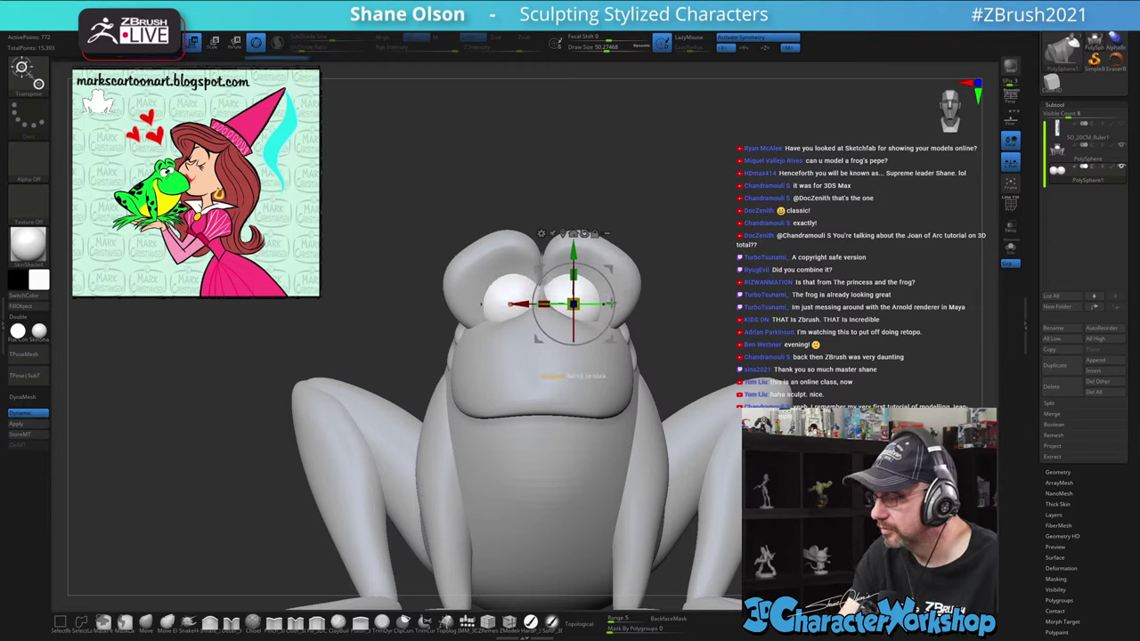
key("q")
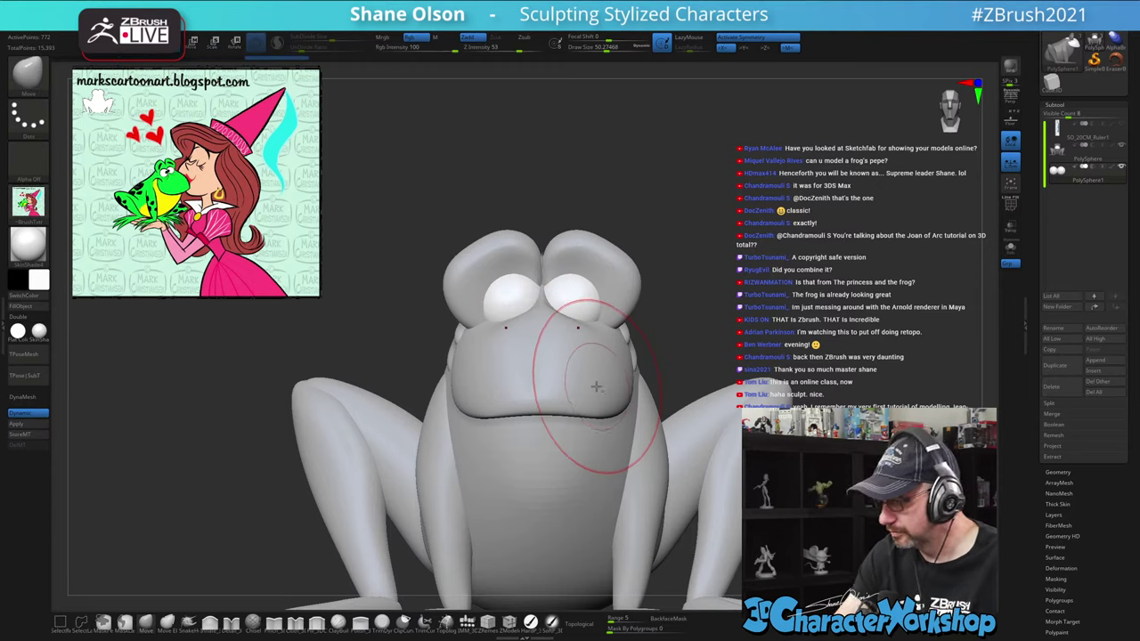
Select the frog's body and adjust the unmasked snout's upper edge below the eyes with a Move brush of about 32
left_click(1078, 156)
left_click(147, 623)
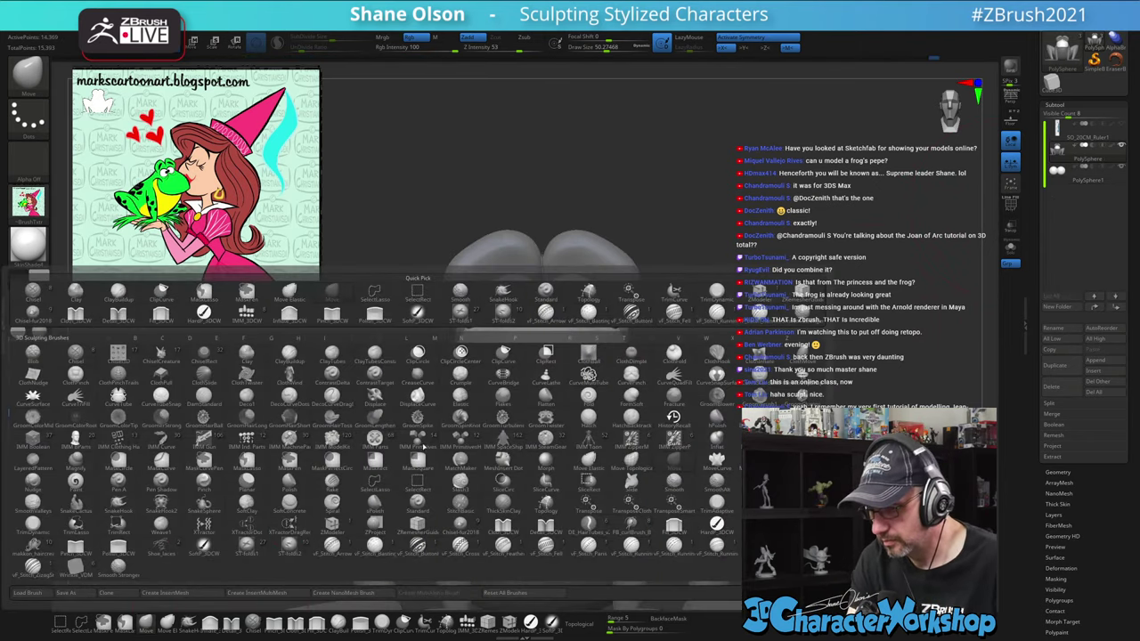
key("s")
key("s")
left_click_drag(701, 261, 698, 251)
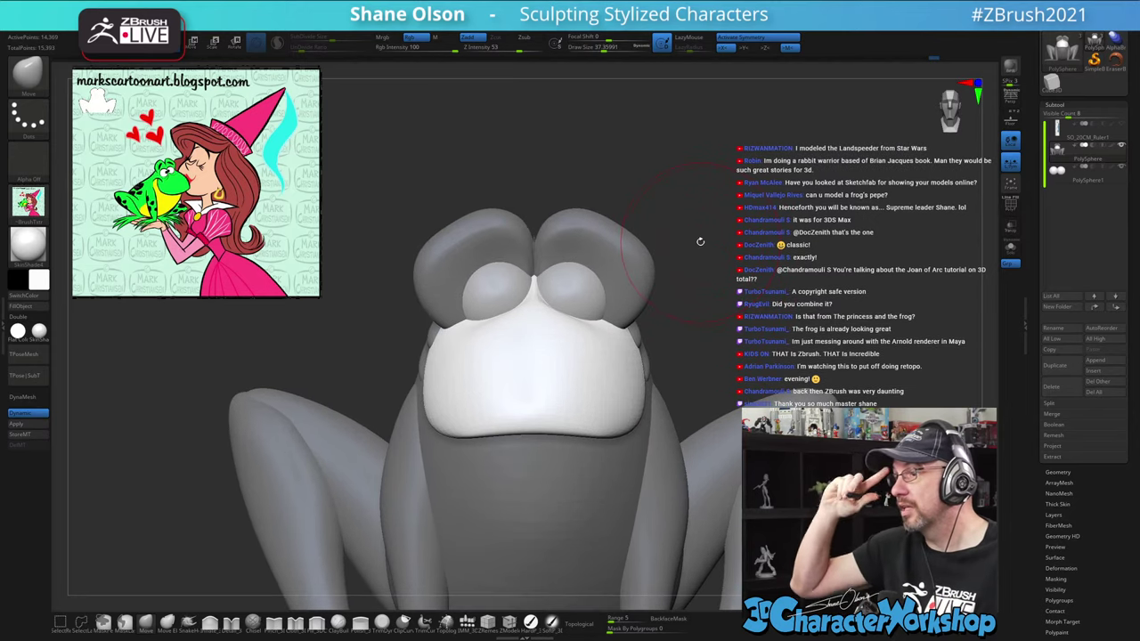
right_click_drag(623, 349, 572, 344)
key("s")
left_click_drag(598, 338, 570, 323)
key("s")
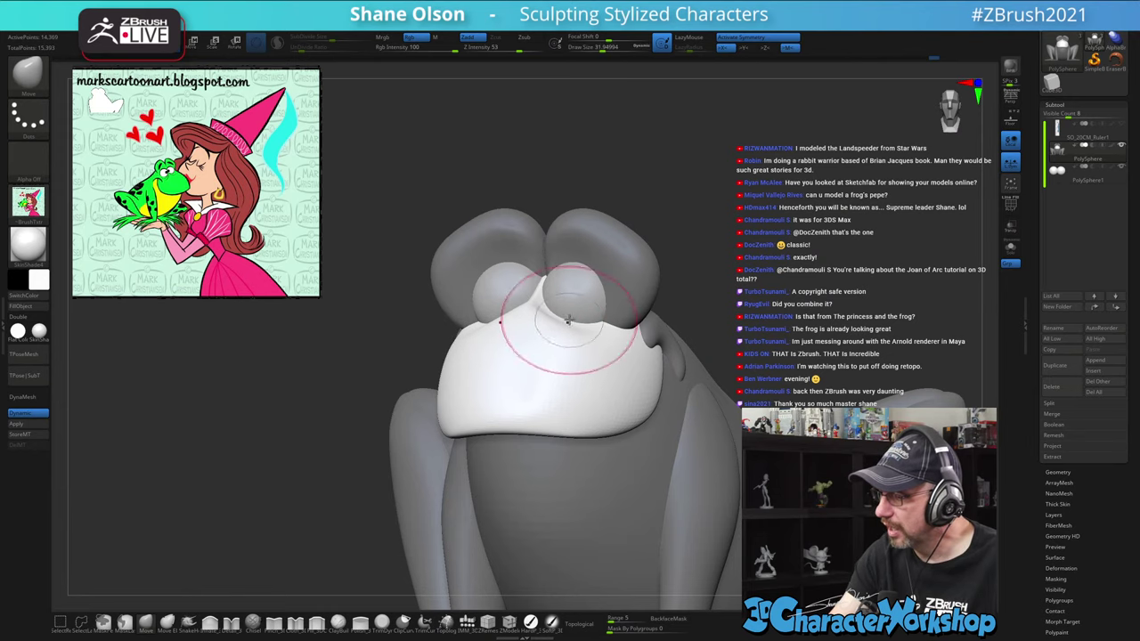
Refine the snout's bridge between and beneath the eyes with a Move brush of about 26
right_click_drag(566, 330, 561, 374)
key("s")
mouse_move(568, 337)
left_mouse_down()
mouse_move(558, 334)
mouse_move(569, 327)
left_mouse_up()
right_click_drag(581, 326, 587, 297, "shift")
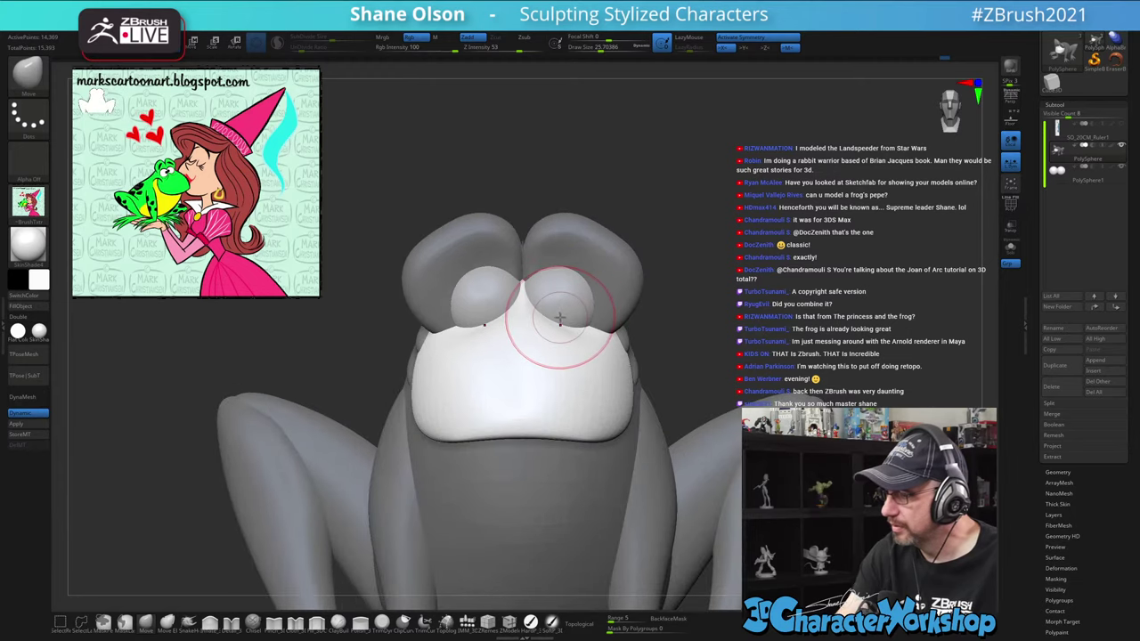
left_click_drag(553, 322, 553, 317)
mouse_move(613, 395)
right_mouse_down()
mouse_move(588, 395)
mouse_move(636, 392)
right_mouse_up()
right_click_drag(716, 282, 702, 240, "ctrl")
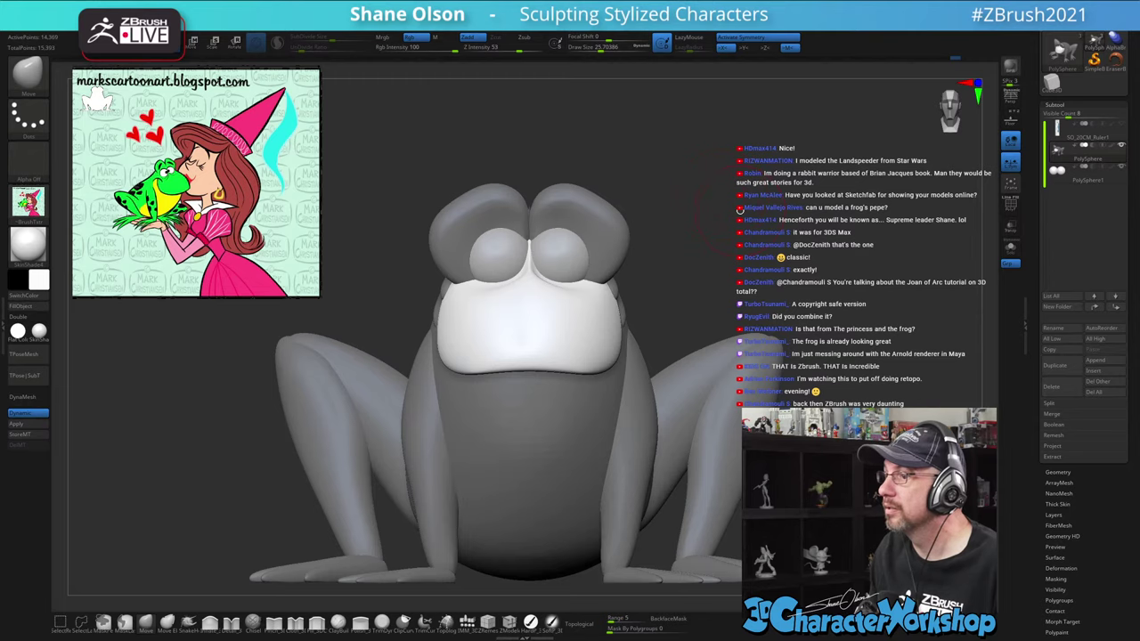
Reshape the snout's lower edge along the mouth line from the front, using a Move brush of about 44
right_click_drag(740, 210, 413, 294)
right_click_drag(417, 199, 419, 186, "ctrl")
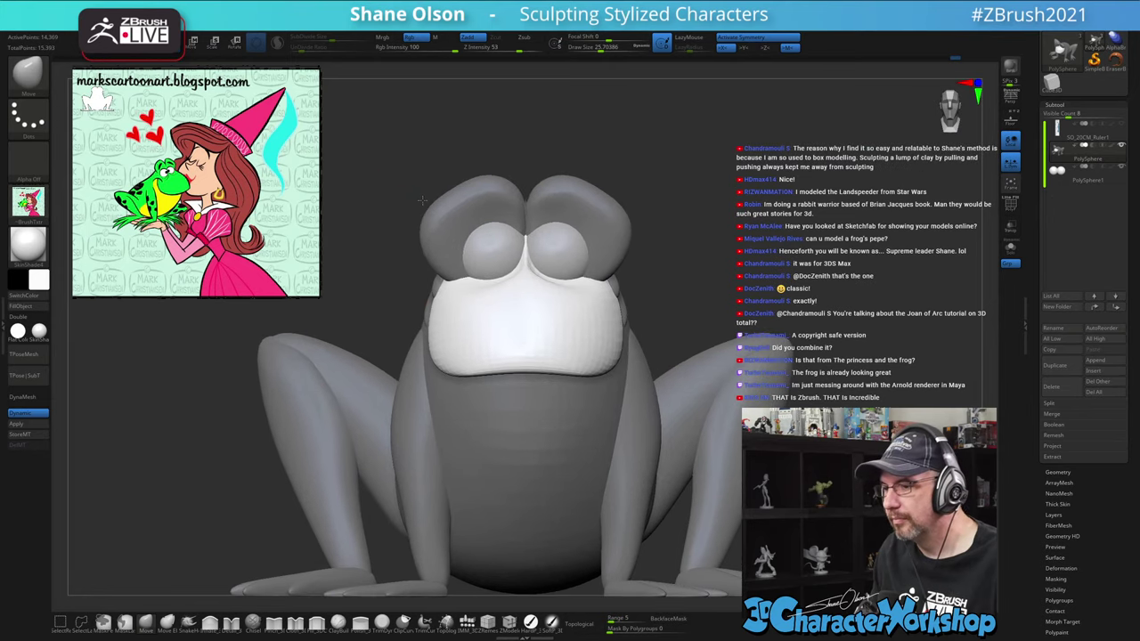
key("s")
left_click_drag(419, 187, 429, 188)
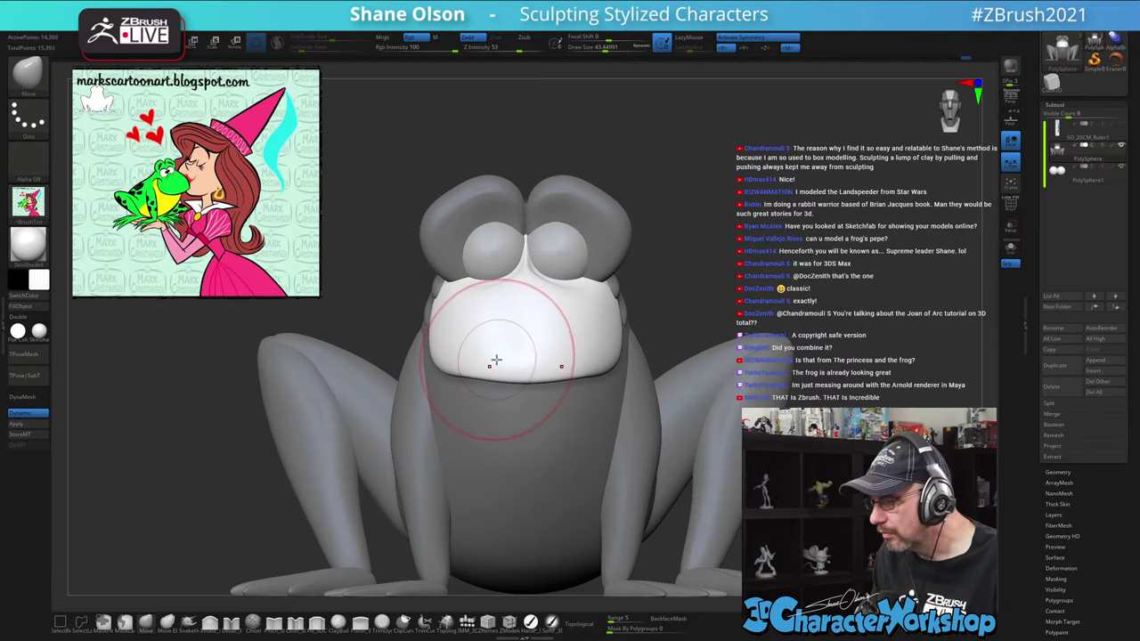
left_click_drag(728, 247, 723, 233, "alt")
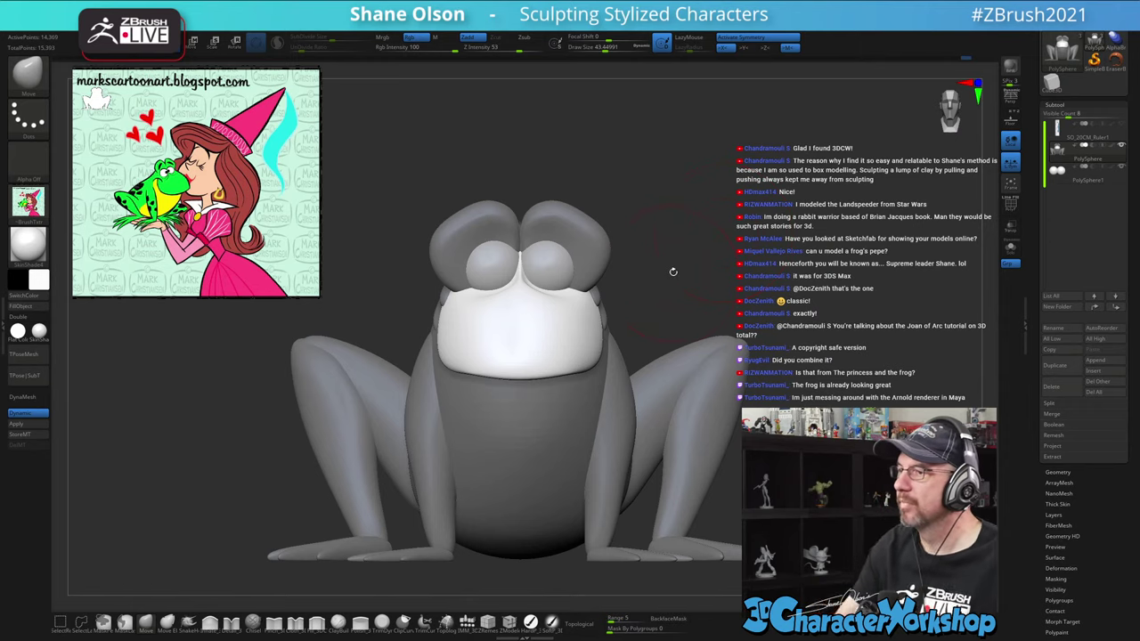
left_click_drag(669, 277, 666, 271, "alt")
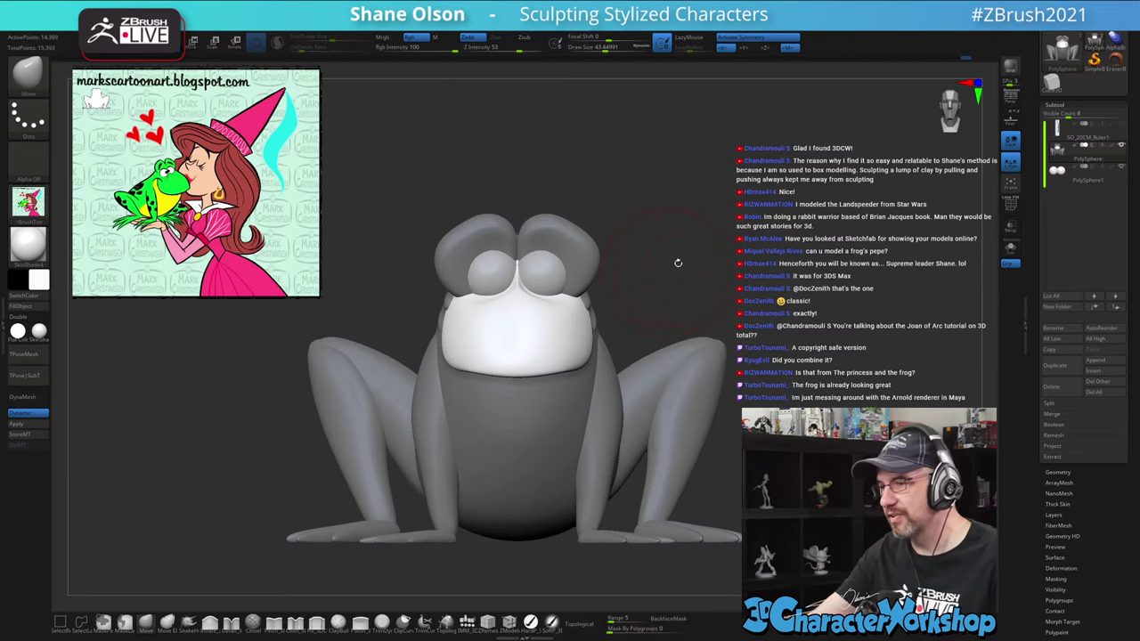
Refine the upper sides of the snout under the eyes with a Move brush of about 27
mouse_move(673, 283)
left_mouse_down()
mouse_move(693, 278)
mouse_move(657, 297)
mouse_move(575, 293)
left_mouse_up()
key("s")
right_click_drag(570, 303, 559, 300)
key("s")
mouse_move(574, 296)
left_mouse_down()
mouse_move(561, 301)
mouse_move(568, 323)
mouse_move(561, 257)
left_mouse_up()
mouse_move(670, 199)
left_mouse_down()
mouse_move(685, 247)
mouse_move(568, 356)
mouse_move(638, 293)
mouse_move(698, 268)
mouse_move(579, 288)
mouse_move(660, 290)
mouse_move(664, 255)
mouse_move(674, 257)
left_mouse_up()
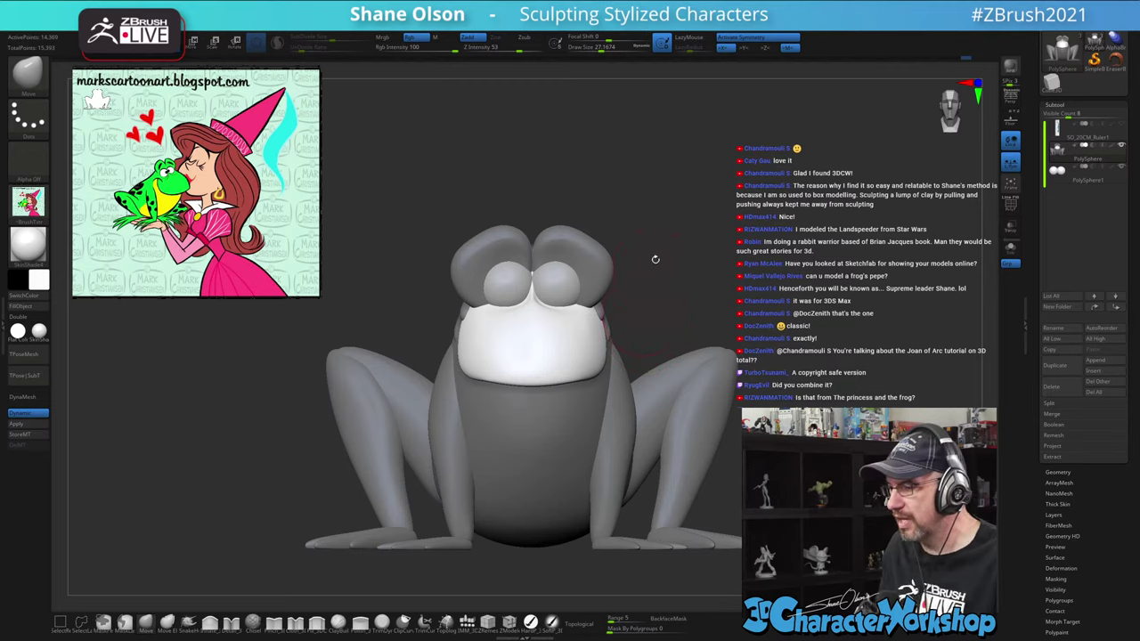
left_click_drag(681, 210, 683, 211, "alt")
left_click_drag(680, 137, 684, 154, "alt")
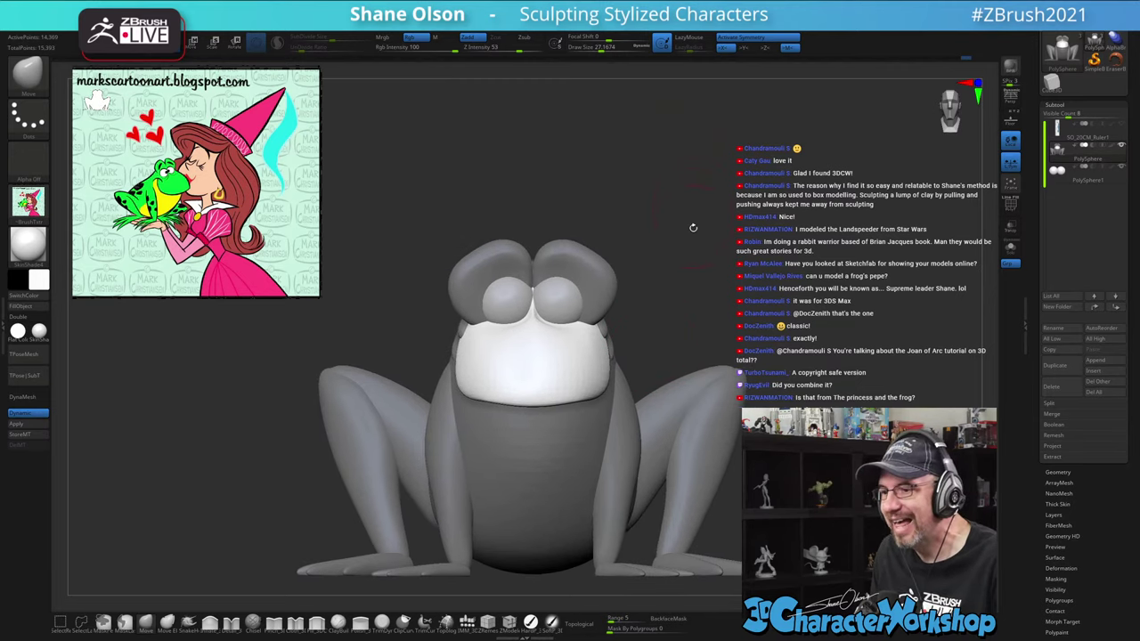
Adjust the snout's front tip in profile with a Move brush of about 46, and clear the mask
left_click_drag(829, 300, 791, 301)
key("s")
left_click_drag(565, 384, 572, 383)
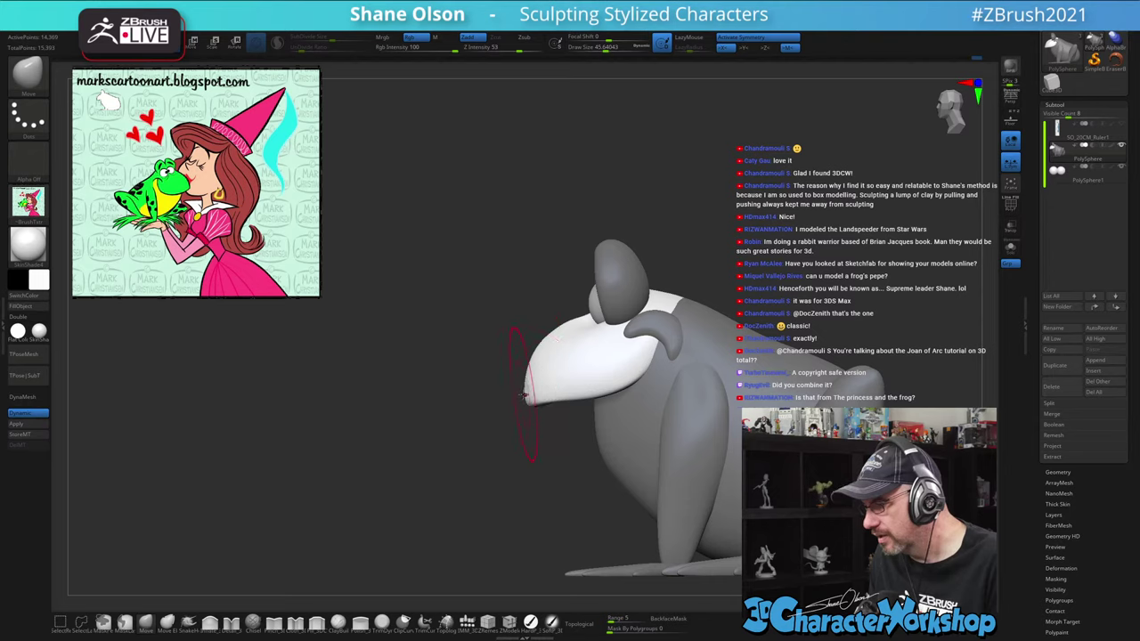
mouse_move(508, 398)
left_mouse_down()
mouse_move(572, 401)
mouse_move(529, 407)
mouse_move(477, 278)
mouse_move(488, 263)
mouse_move(453, 260)
mouse_move(682, 186)
mouse_move(580, 205)
left_mouse_up()
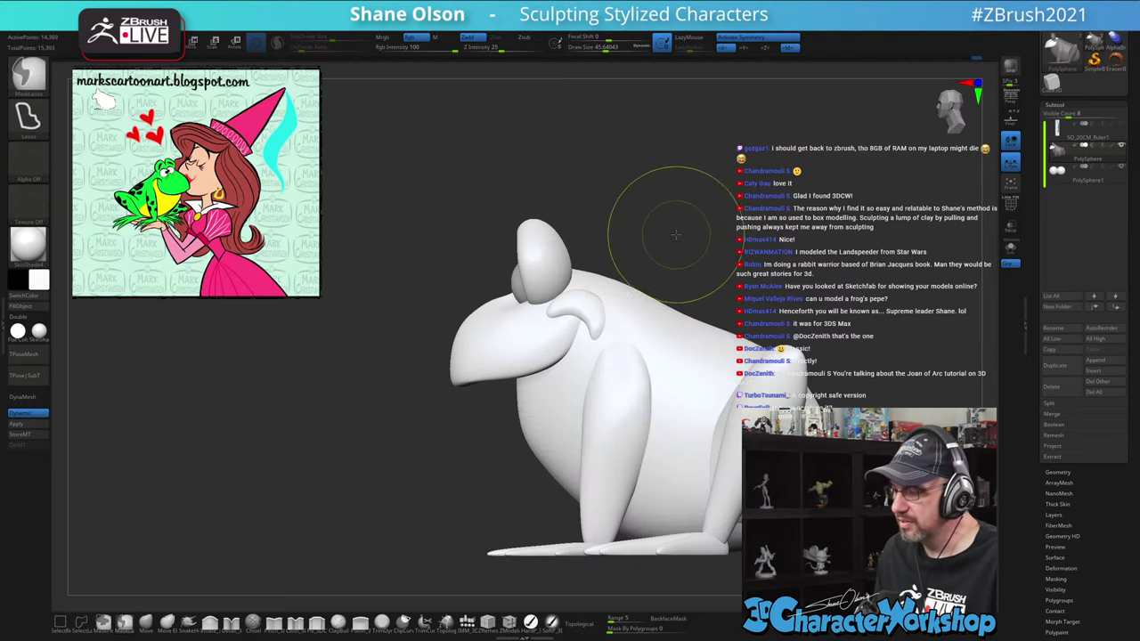
Mask everything except the frog's torso
key("shift+f")
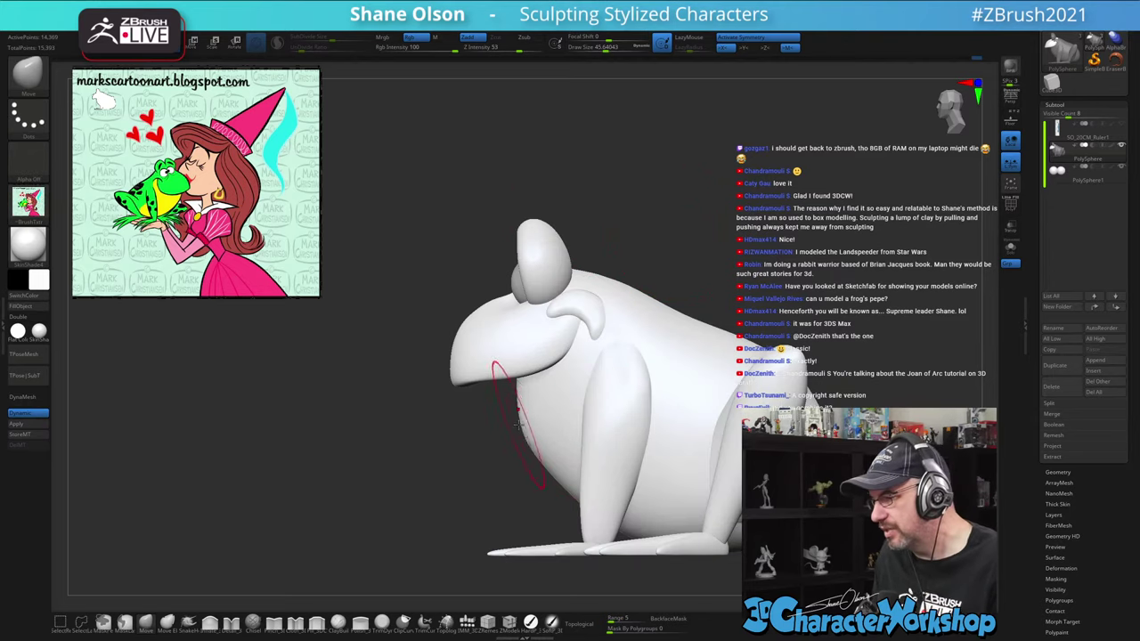
left_click_drag(410, 492, 428, 506)
key("w")
left_click(549, 428, "ctrl")
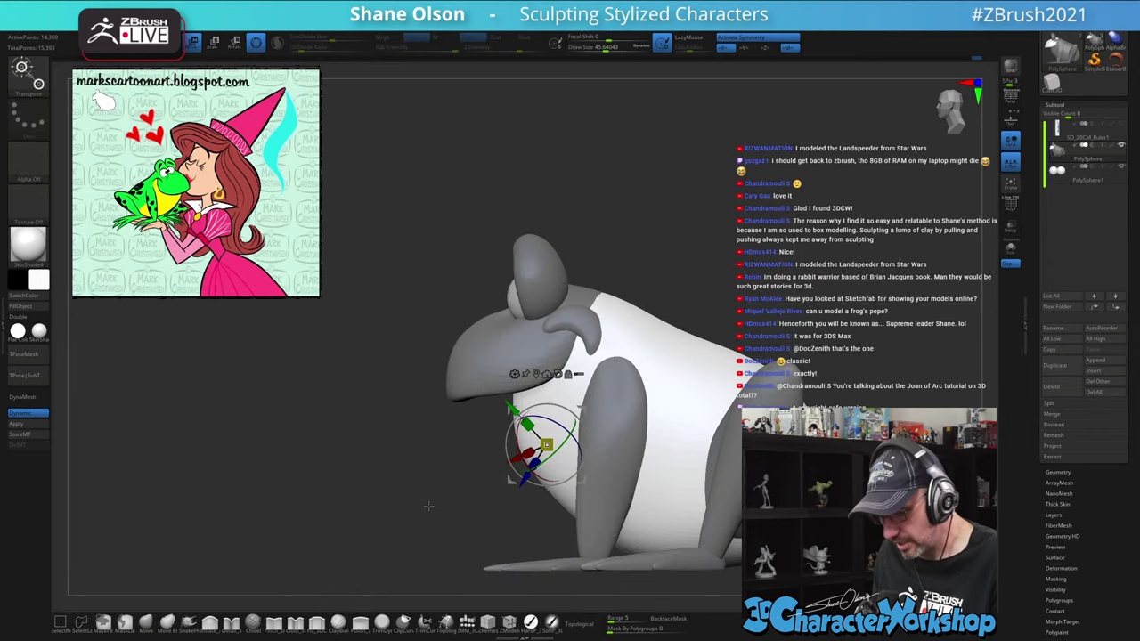
Reshape the throat and chest beneath the snout with a Move brush of about 83, and clear the mask
key("q")
left_click_drag(423, 445, 523, 376)
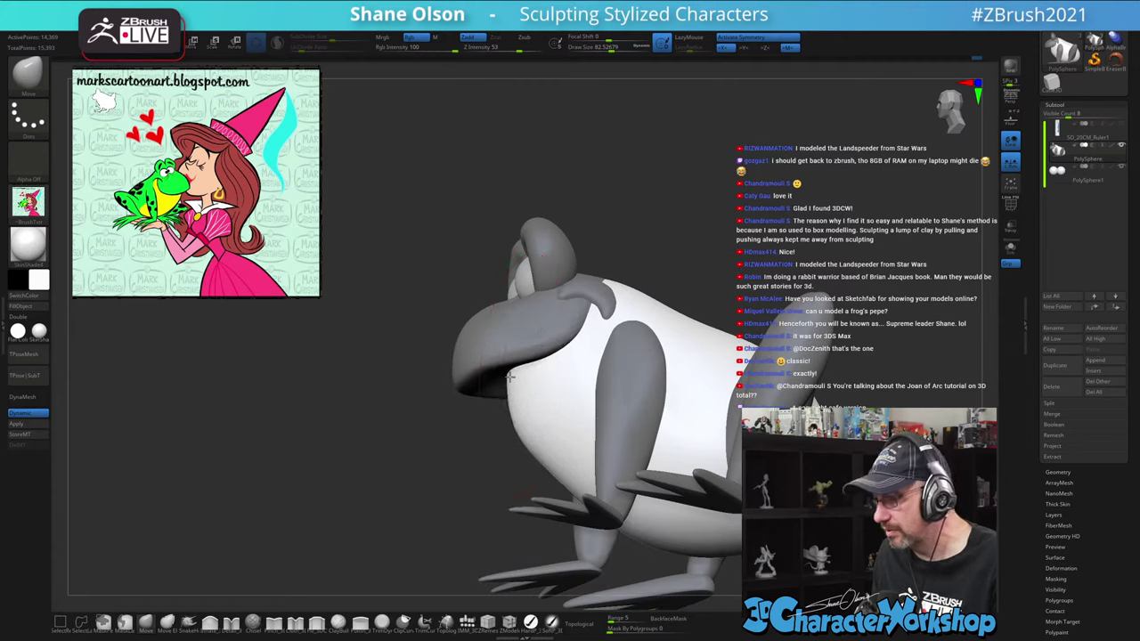
mouse_move(506, 379)
left_mouse_down()
mouse_move(488, 471)
mouse_move(576, 451)
mouse_move(679, 392)
mouse_move(713, 389)
left_mouse_up()
key("ctrl+shift+z")
key("s")
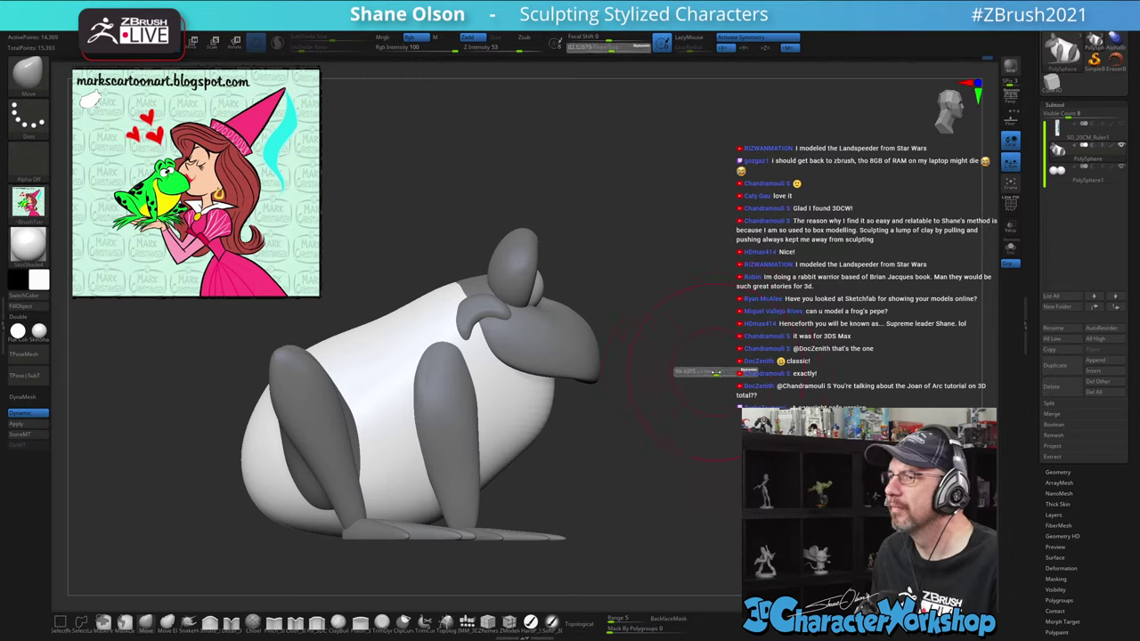
left_click(715, 371)
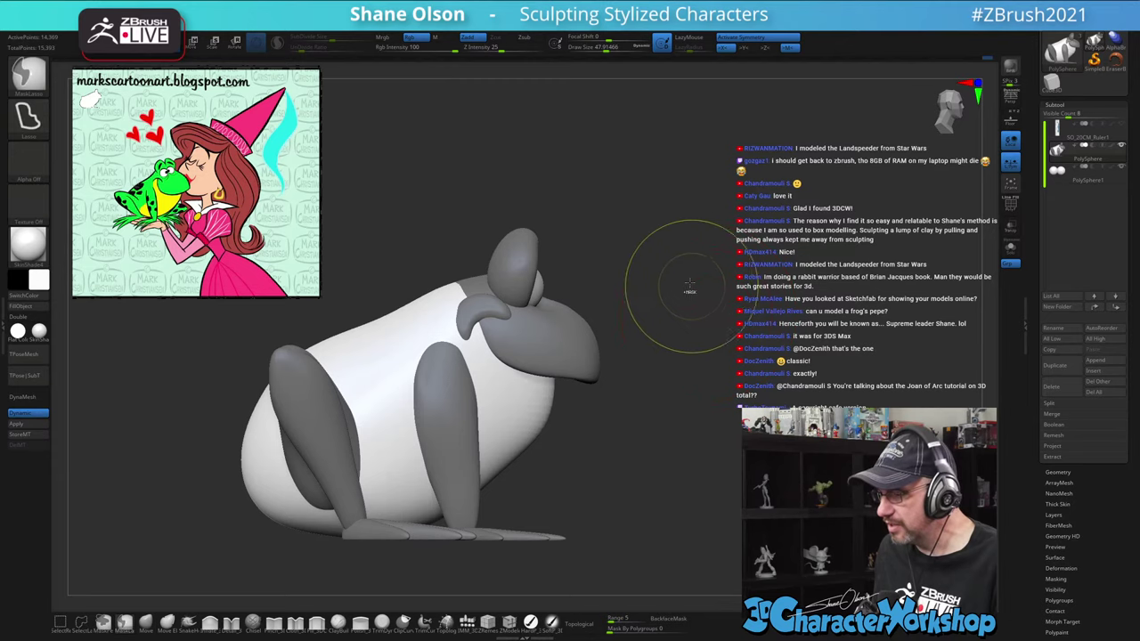
left_click_drag(667, 269, 499, 427, "ctrl")
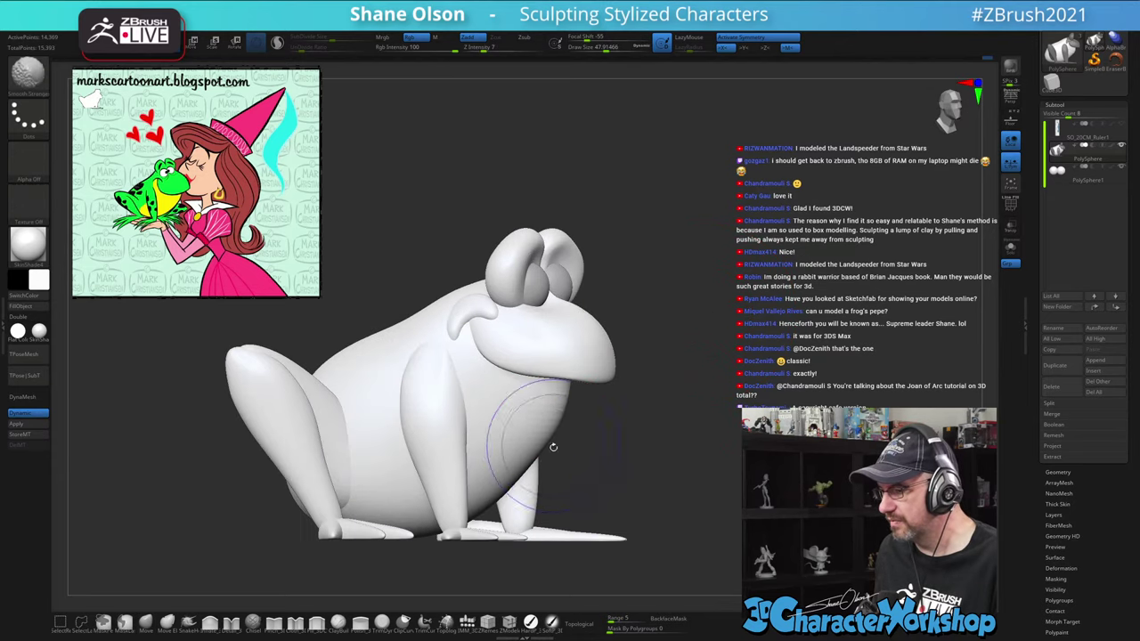
left_click_drag(651, 454, 484, 407)
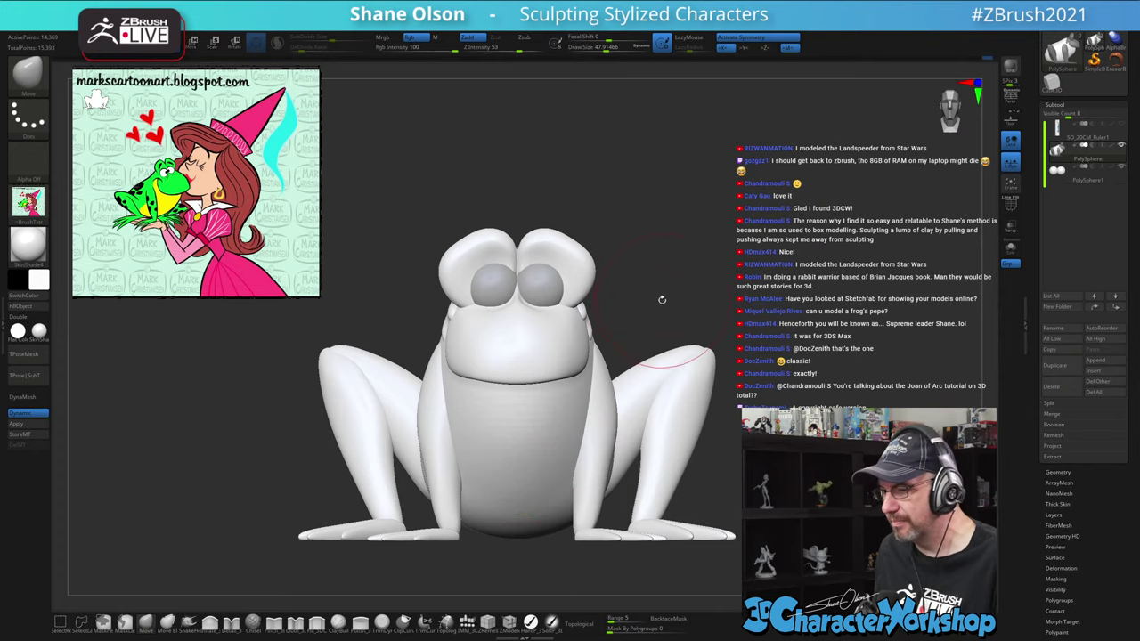
mouse_move(662, 302)
left_mouse_down()
mouse_move(748, 292)
mouse_move(711, 279)
mouse_move(723, 334)
left_mouse_up()
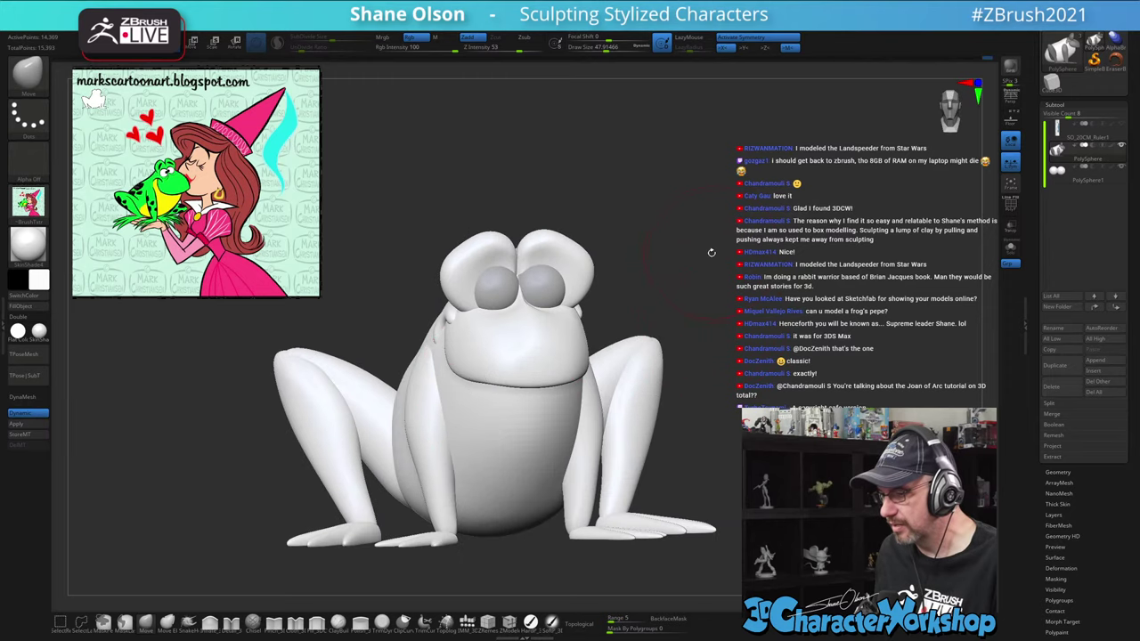
mouse_move(712, 253)
left_mouse_down()
mouse_move(699, 335)
mouse_move(705, 317)
left_mouse_up()
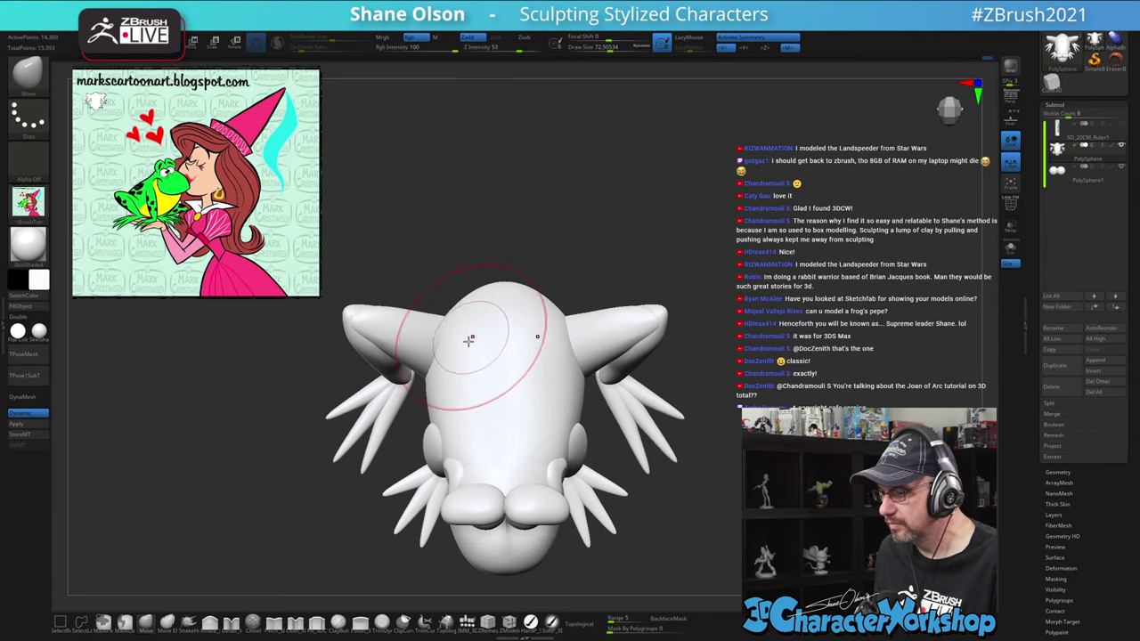
Adjust the frog's back and rear from above and behind, using Move brush sizes of about 73 and 63
left_click_drag(468, 342, 462, 338)
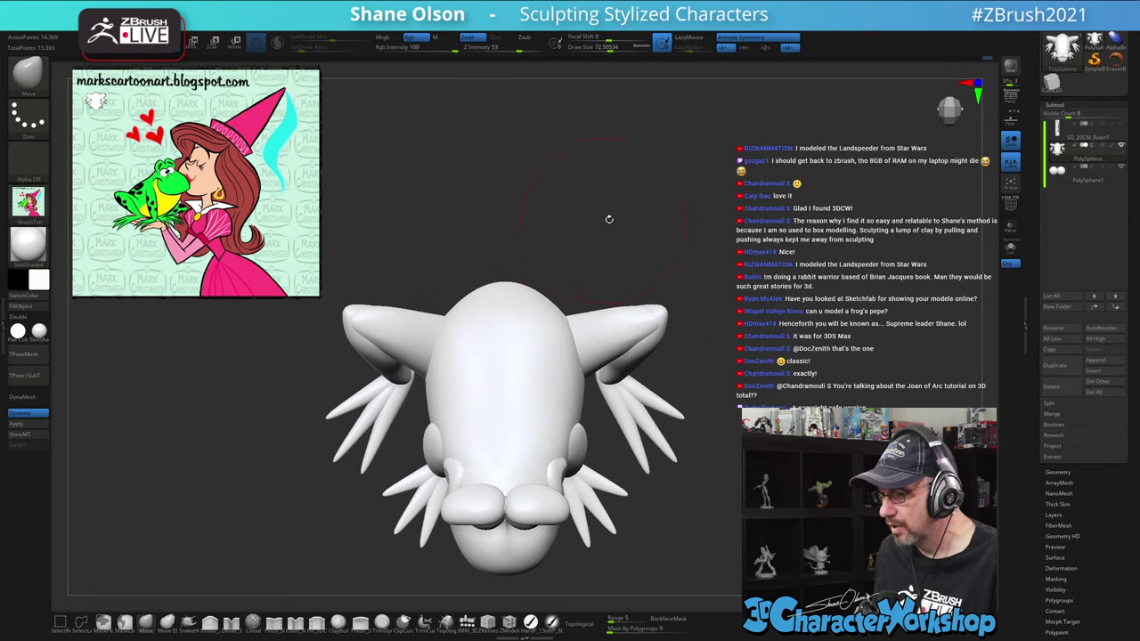
mouse_move(609, 218)
left_mouse_down()
mouse_move(624, 234)
mouse_move(622, 219)
left_mouse_up()
left_click_drag(637, 242, 730, 245)
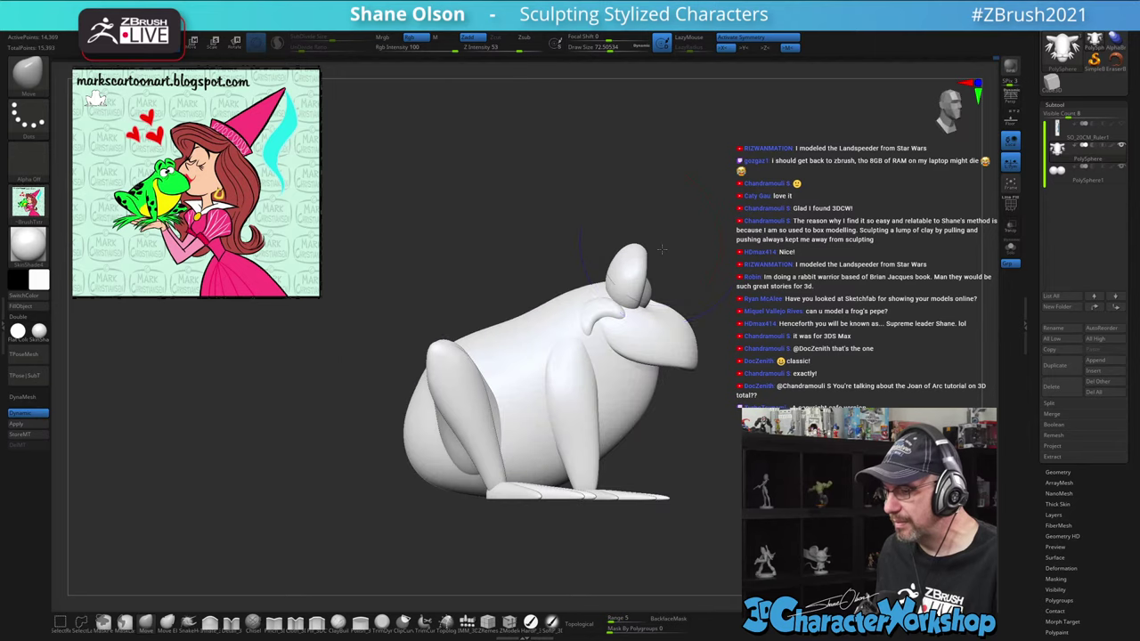
left_click_drag(437, 222, 718, 264)
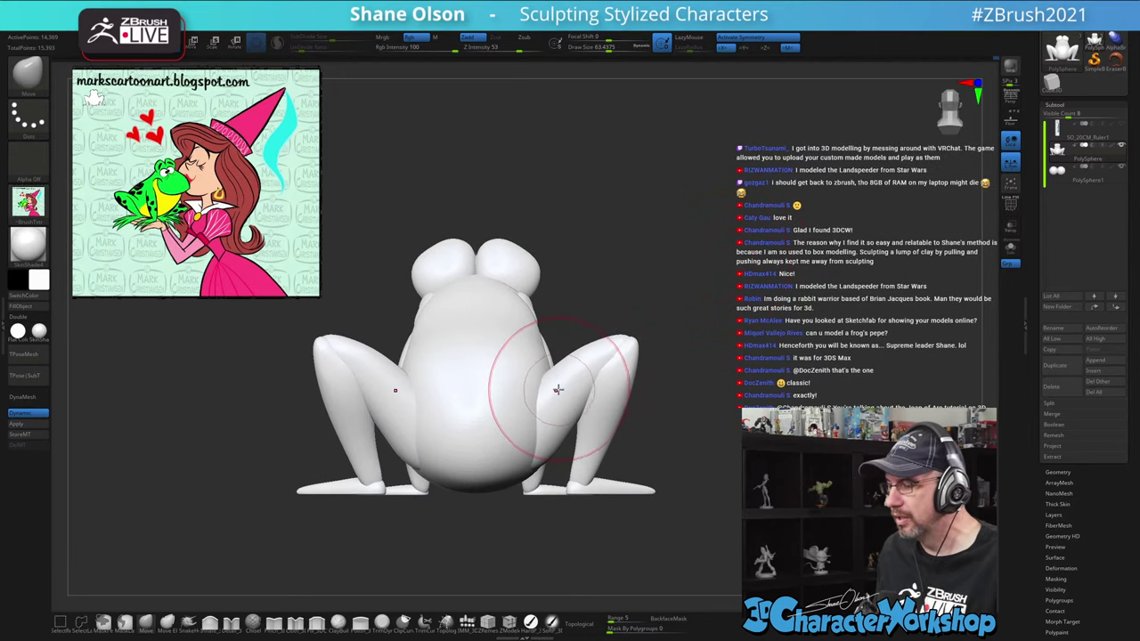
left_click_drag(682, 341, 842, 404)
left_click_drag(402, 300, 512, 235)
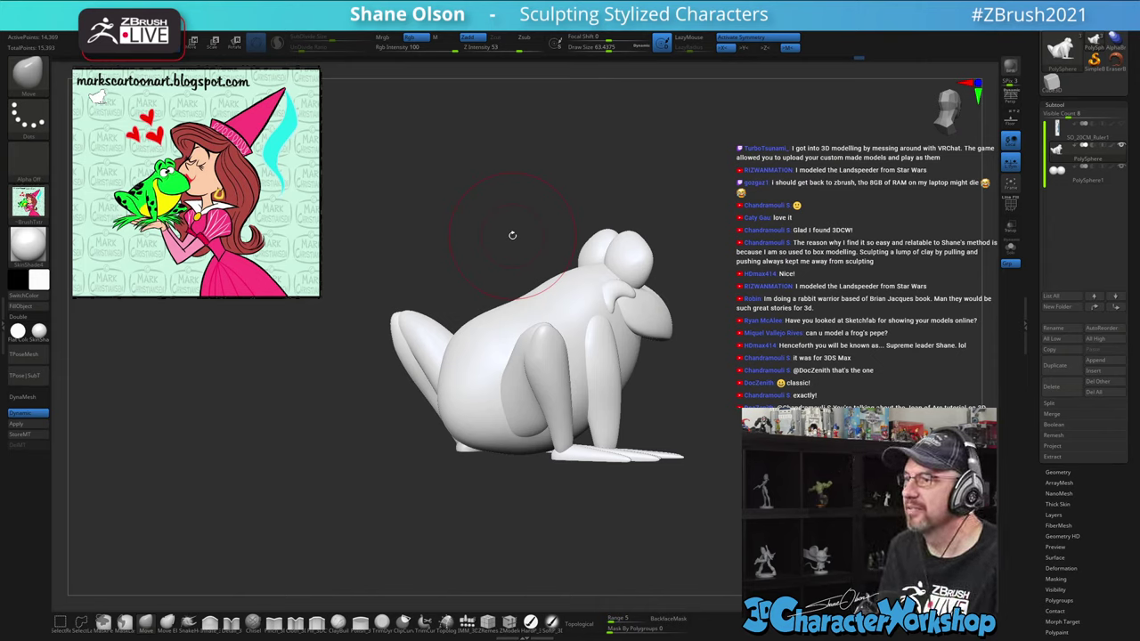
Enable topological masking for the Move brush and adjust the back of the eye sockets at a size of about 41
mouse_move(812, 321)
left_mouse_down()
mouse_move(713, 326)
mouse_move(824, 331)
mouse_move(792, 315)
mouse_move(865, 310)
mouse_move(813, 338)
left_mouse_up()
left_click(583, 623)
mouse_move(813, 339)
left_mouse_down()
mouse_move(828, 338)
mouse_move(784, 332)
left_mouse_up()
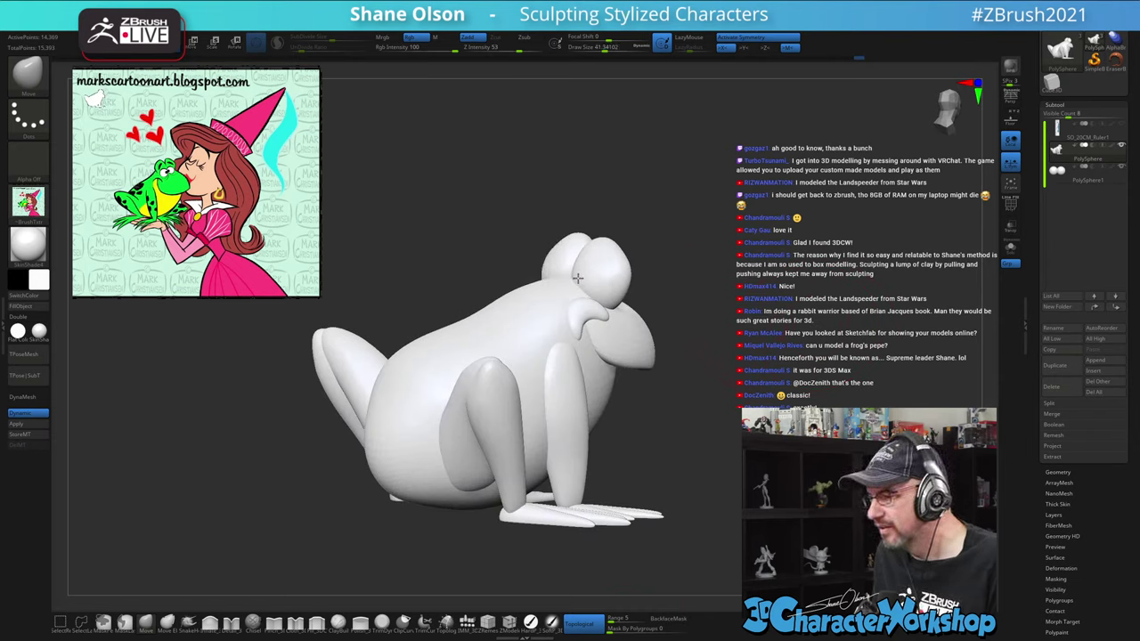
left_click_drag(684, 258, 744, 242)
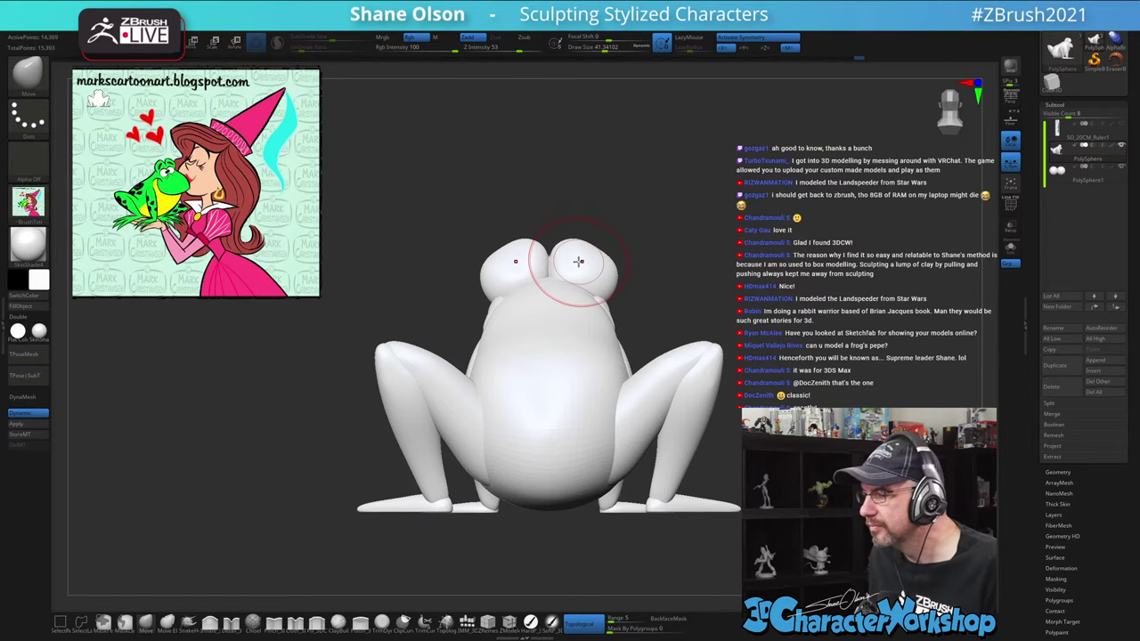
left_click_drag(679, 214, 768, 316, "alt")
Display the polygroup wireframe and isolate the pink eye-socket polygroup
key("shift+f")
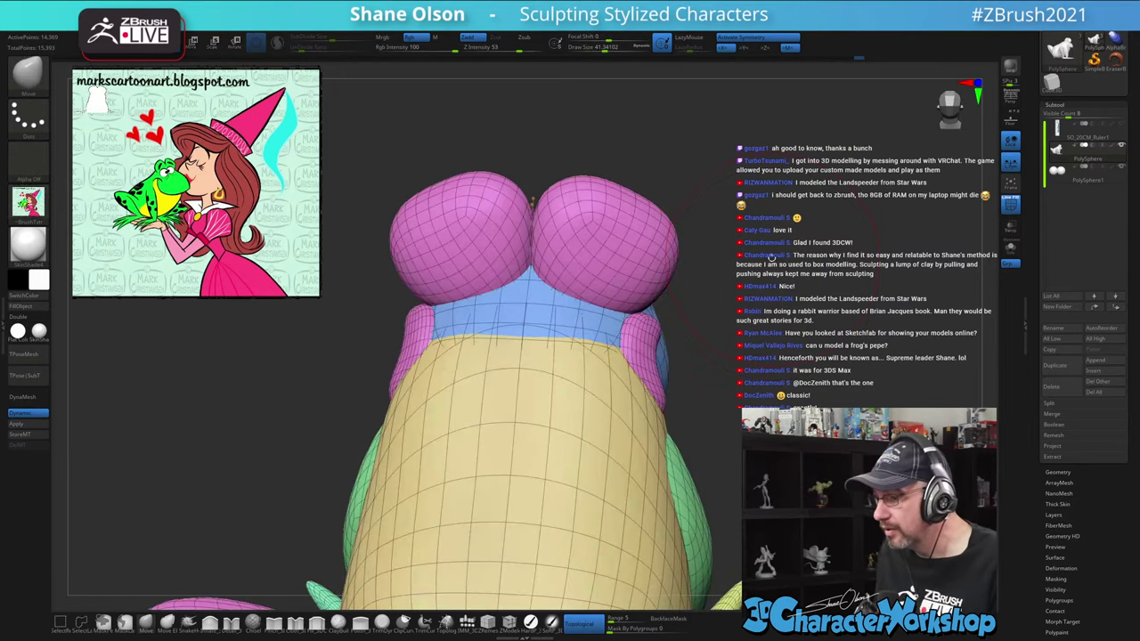
mouse_move(774, 269)
left_mouse_down()
mouse_move(764, 266)
mouse_move(836, 336)
mouse_move(795, 134)
mouse_move(624, 243)
mouse_move(634, 234)
mouse_move(641, 273)
mouse_move(681, 263)
mouse_move(698, 229)
mouse_move(618, 219)
mouse_move(636, 208)
mouse_move(603, 375)
left_mouse_up()
left_click(639, 243, "ctrl+shift")
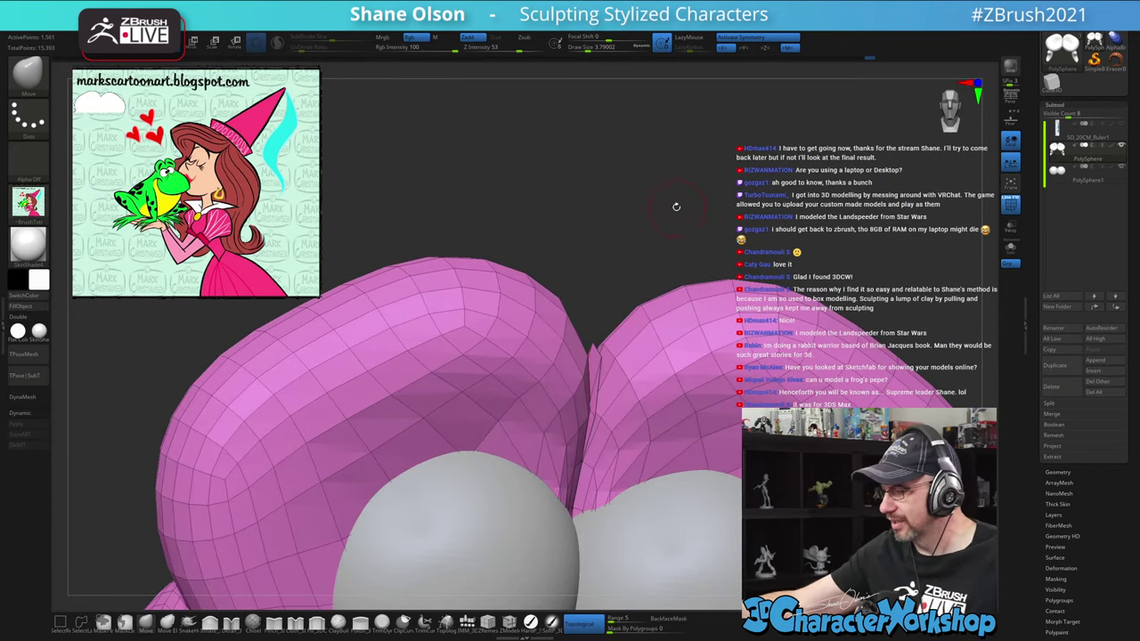
Adjust the inner edges of the eye sockets along their centre gap with Move brush sizes of about 8.4 and 5.5
left_click_drag(646, 255, 599, 179)
key("s")
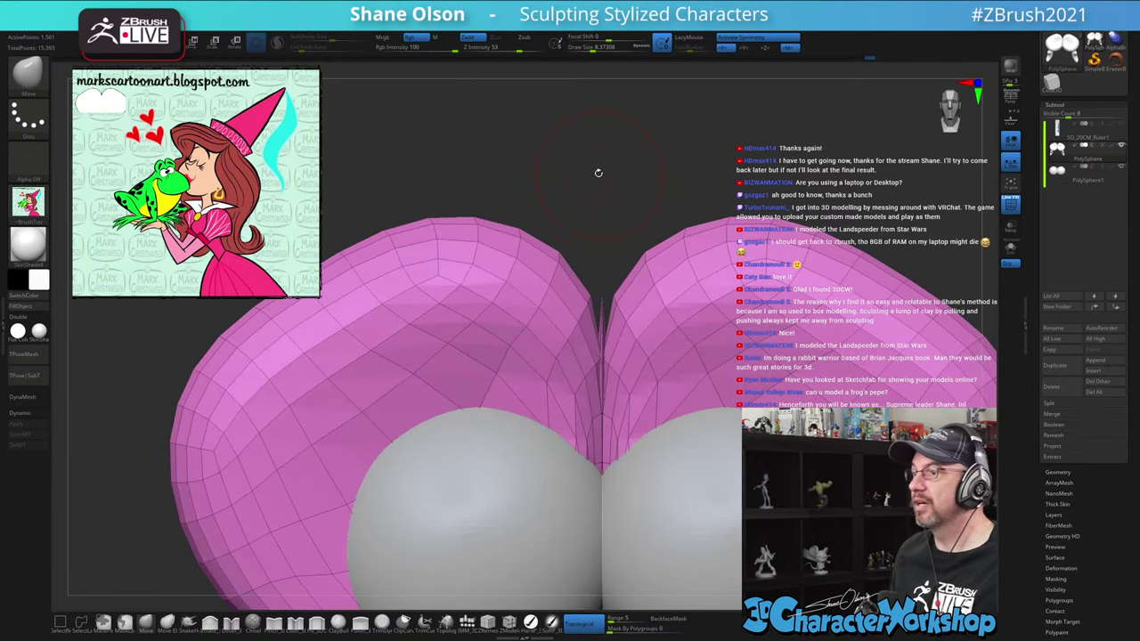
mouse_move(641, 211)
left_mouse_down()
mouse_move(611, 312)
mouse_move(619, 282)
mouse_move(624, 340)
left_mouse_up()
key("s")
key("ctrl+z")
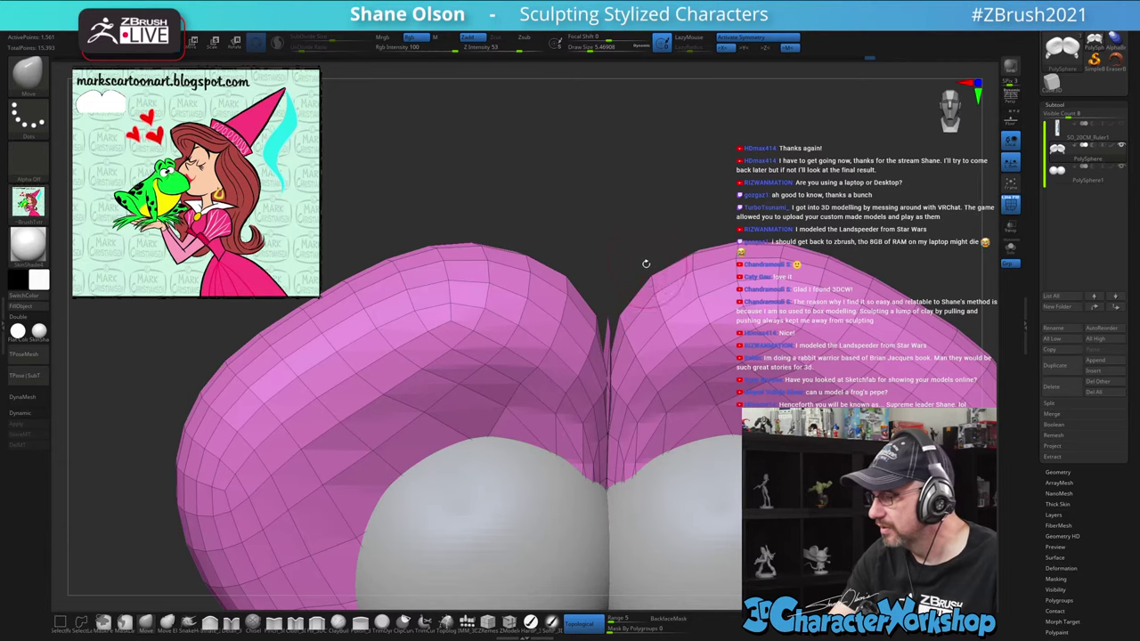
right_click_drag(657, 367, 629, 301)
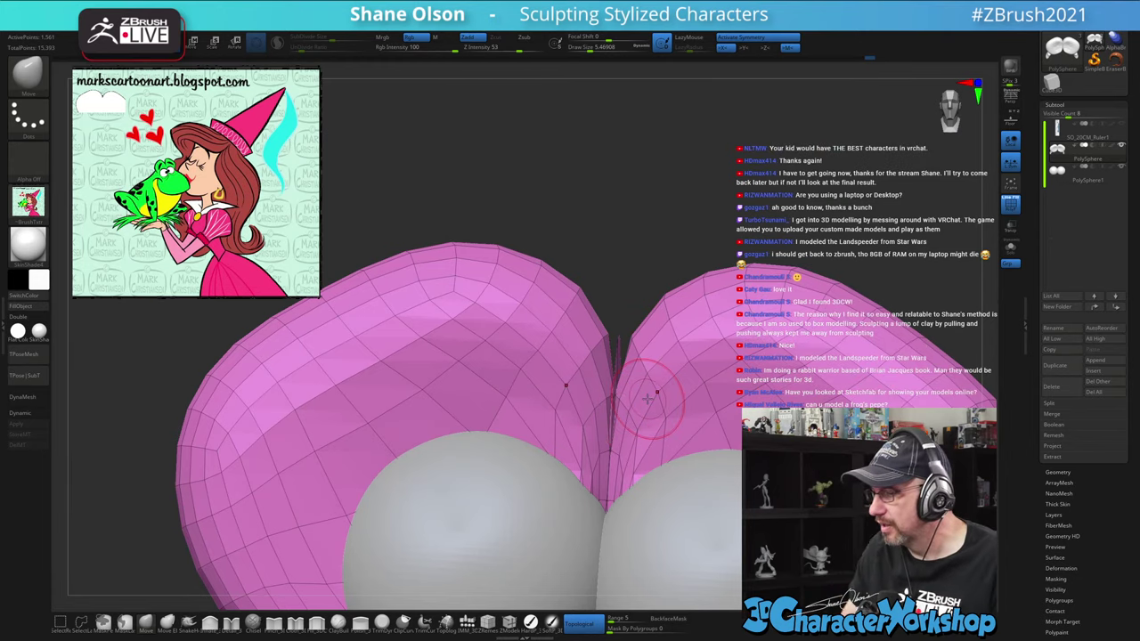
mouse_move(644, 206)
left_mouse_down()
mouse_move(636, 161)
mouse_move(584, 121)
left_mouse_up()
key("s")
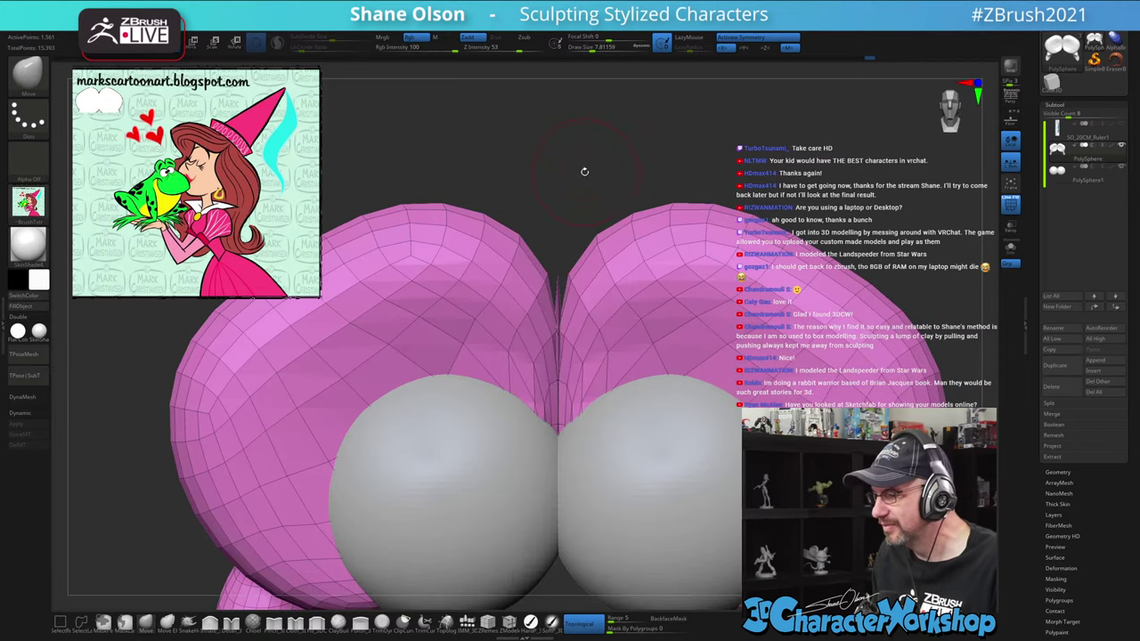
left_click_drag(585, 171, 579, 169)
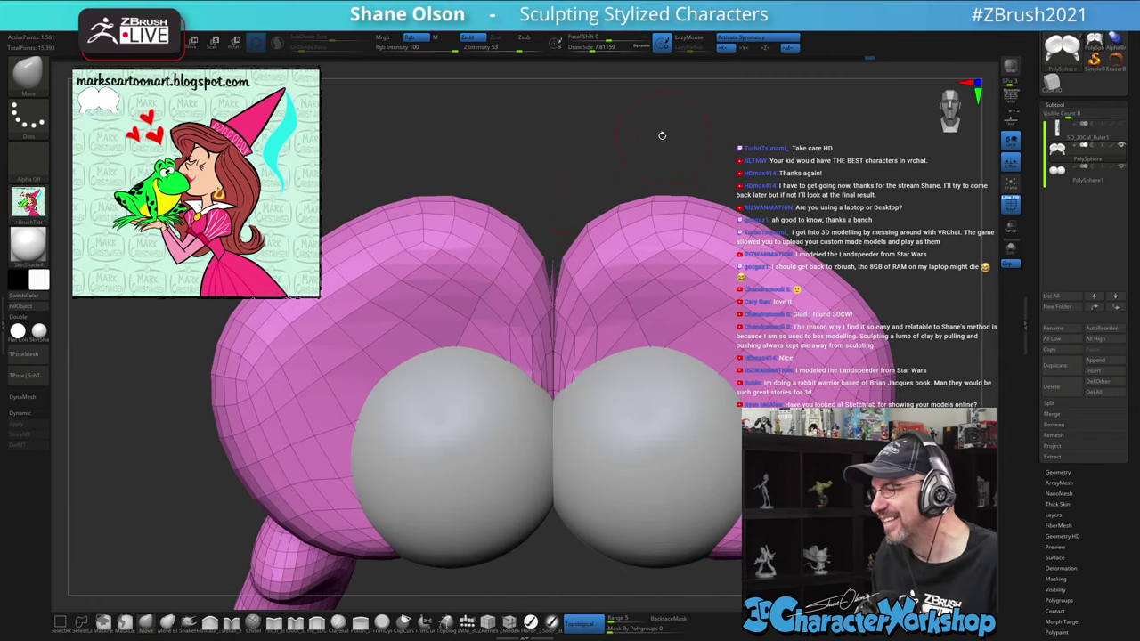
Mask the eye sockets except for their inner faces beside the centre gap, and turn off X symmetry
mouse_move(652, 119)
left_mouse_down("ctrl")
mouse_move(579, 470)
mouse_move(556, 491)
left_mouse_up("ctrl")
left_click_drag(554, 399, 552, 272, "ctrl")
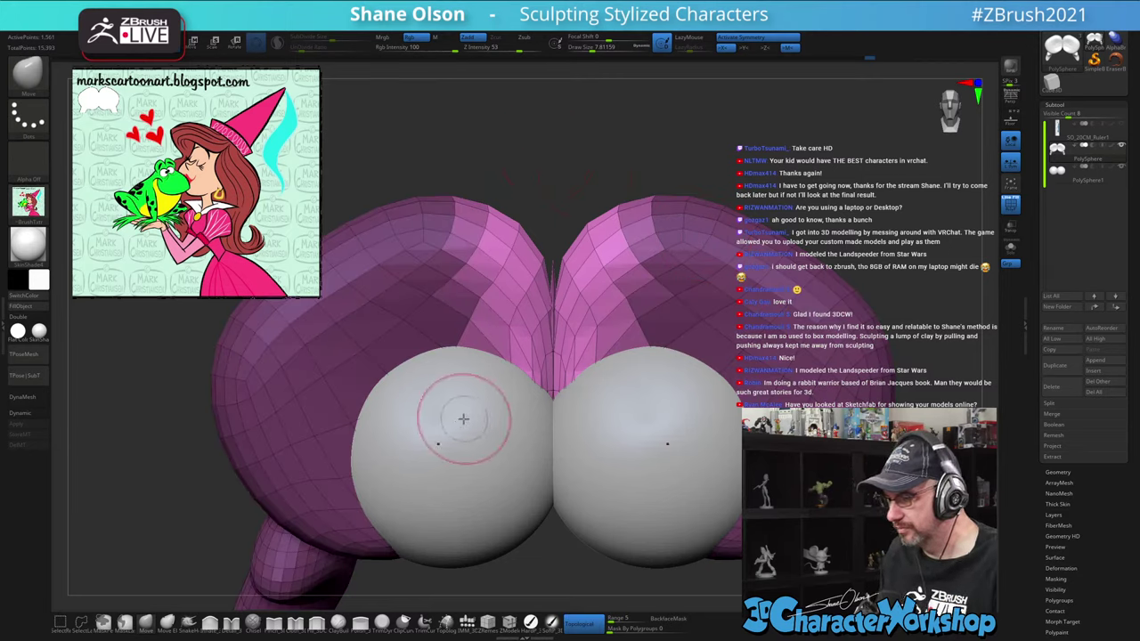
key("x")
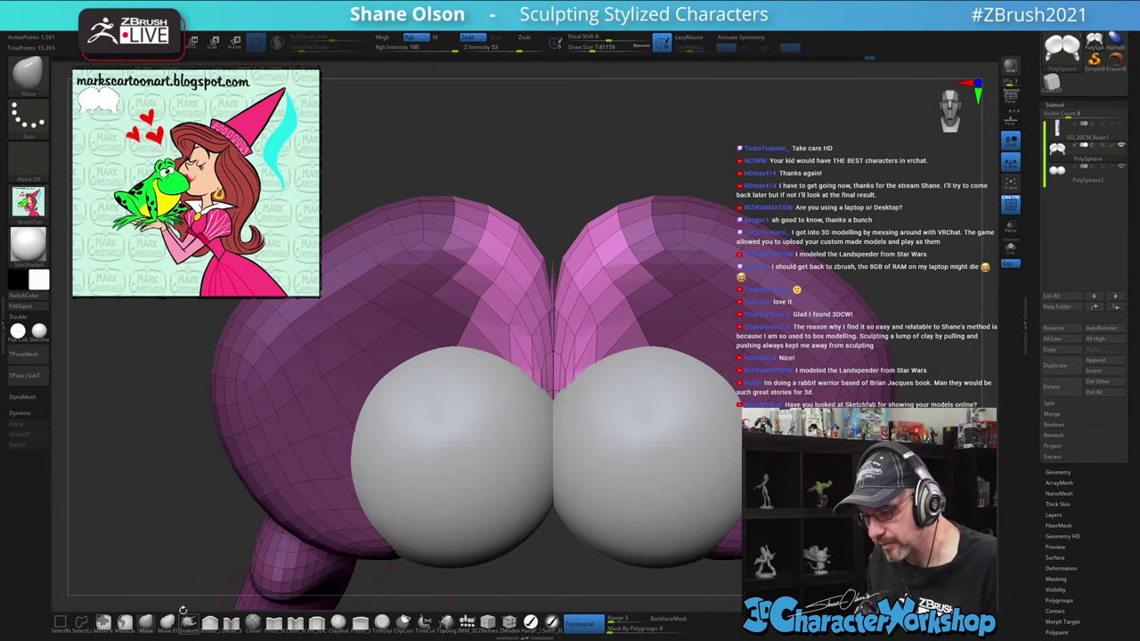
Move the unmasked inner edge of one socket across the gap with brush sizes of about 11.7 and 8.4, and clear the mask
key("s")
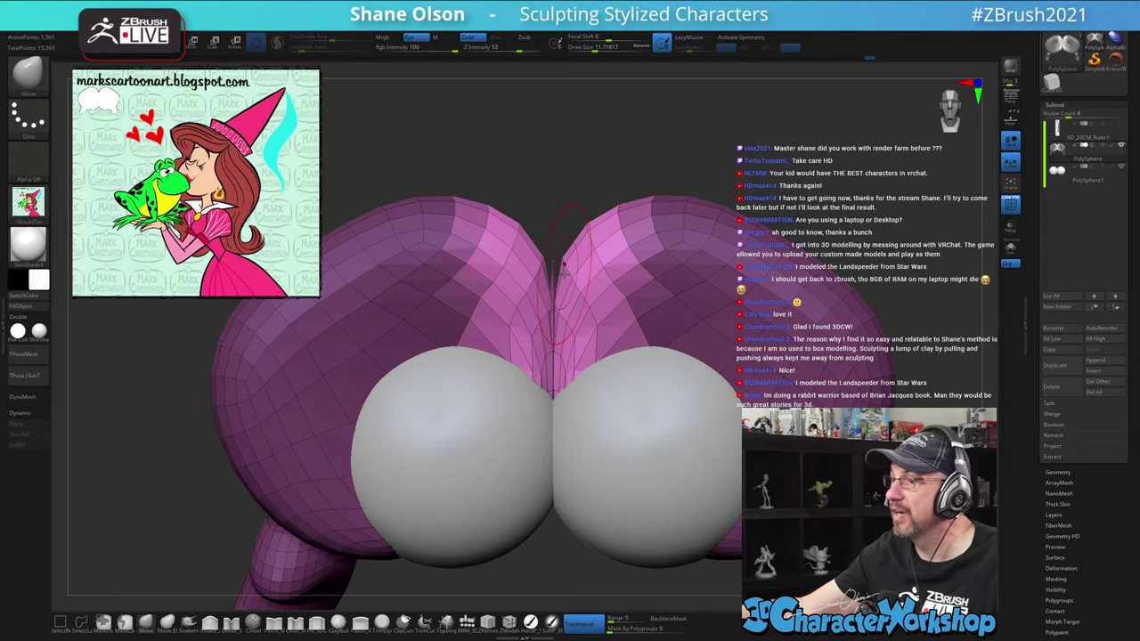
right_click_drag(579, 271, 568, 301, "ctrl")
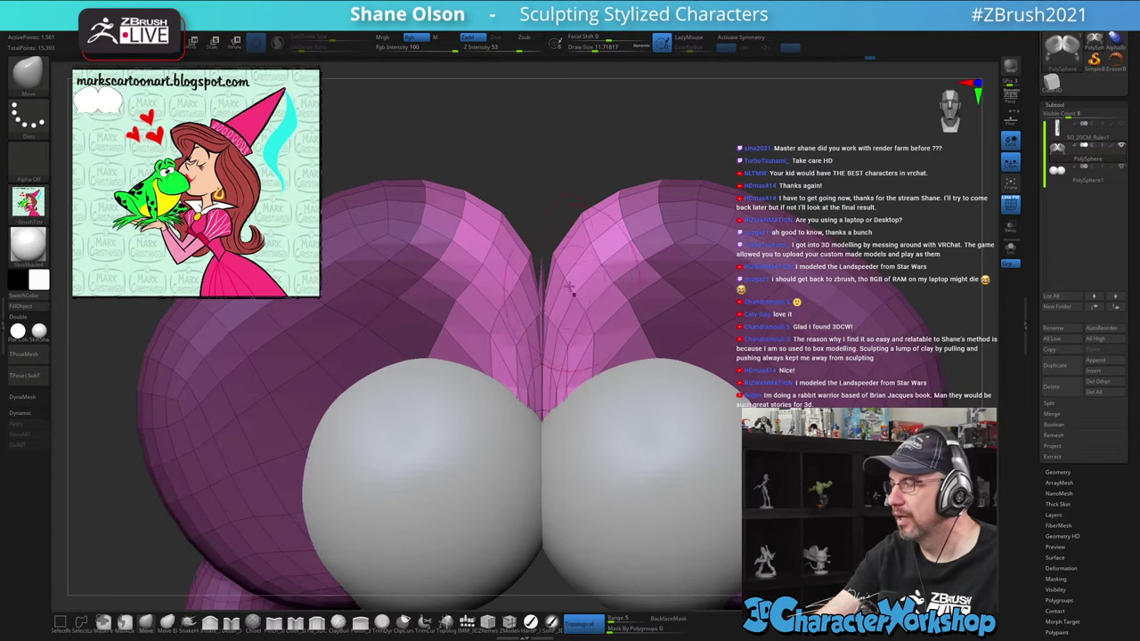
key("s")
left_click_drag(559, 272, 553, 271)
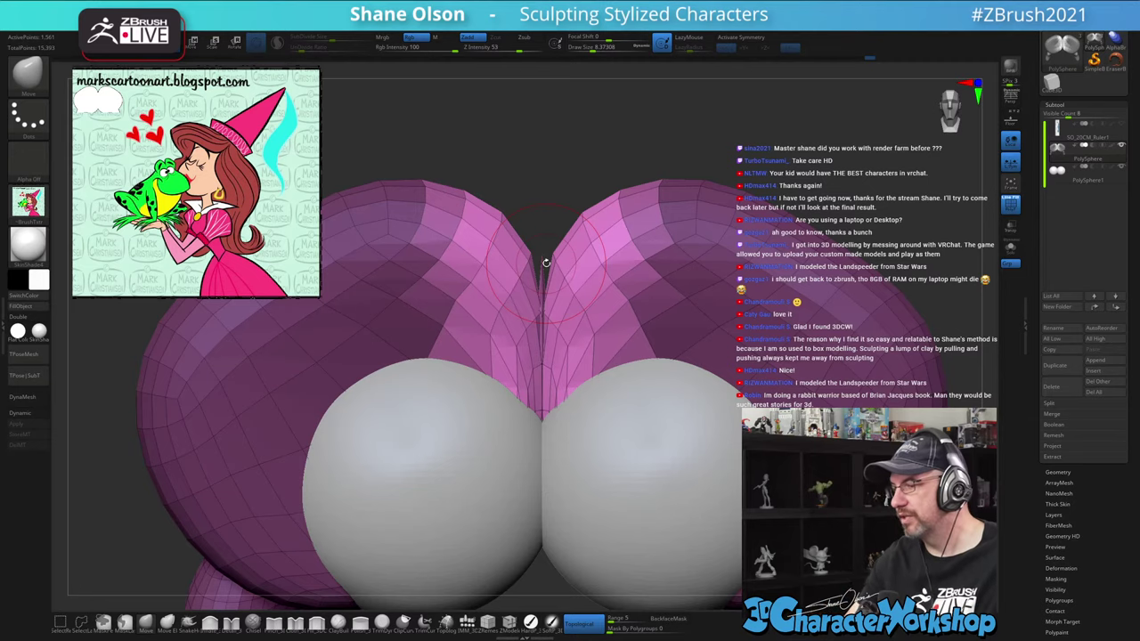
left_click_drag(549, 194, 554, 206, "ctrl")
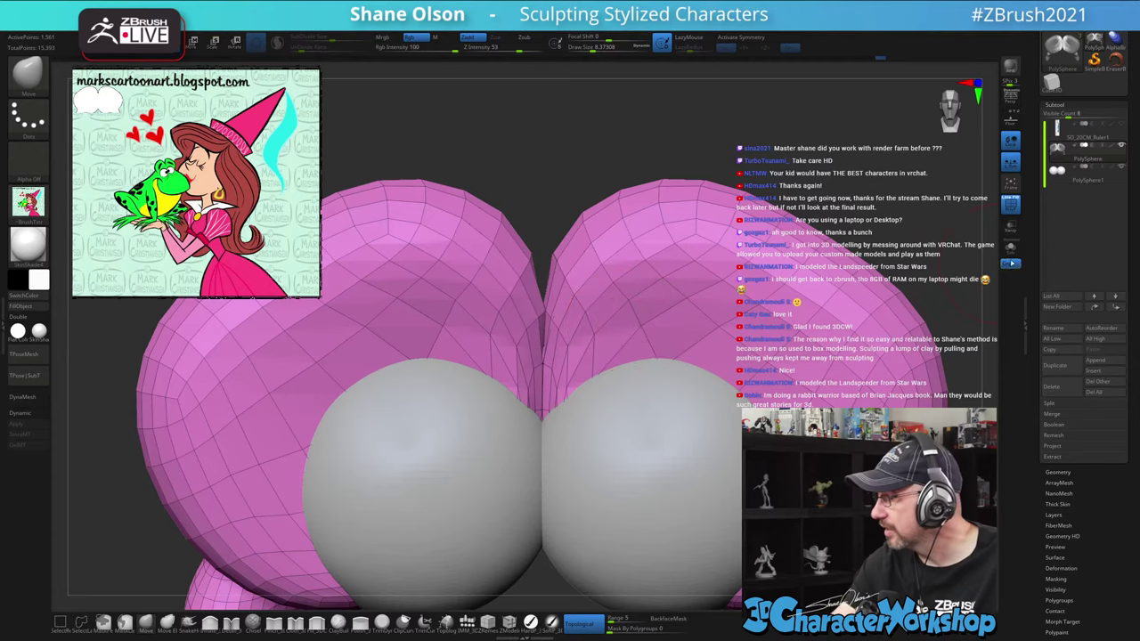
Solo the frog mesh to hide the eyeballs and pull the lower part of the socket seam slightly downward
left_click(1011, 249)
right_click_drag(669, 494, 671, 422, "alt")
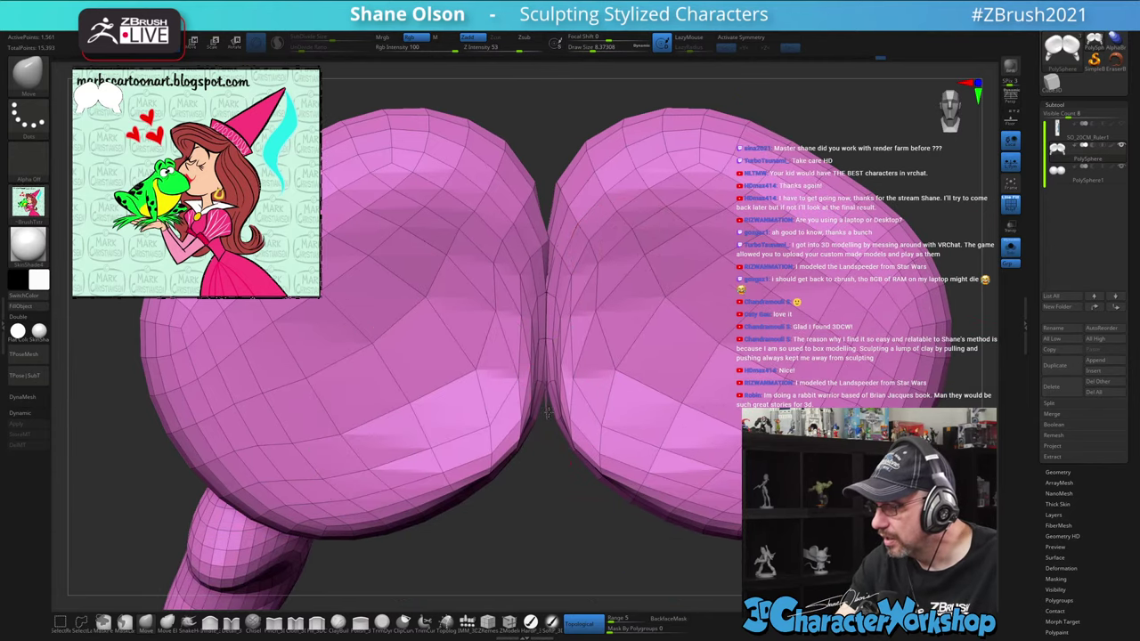
left_click_drag(548, 410, 551, 419)
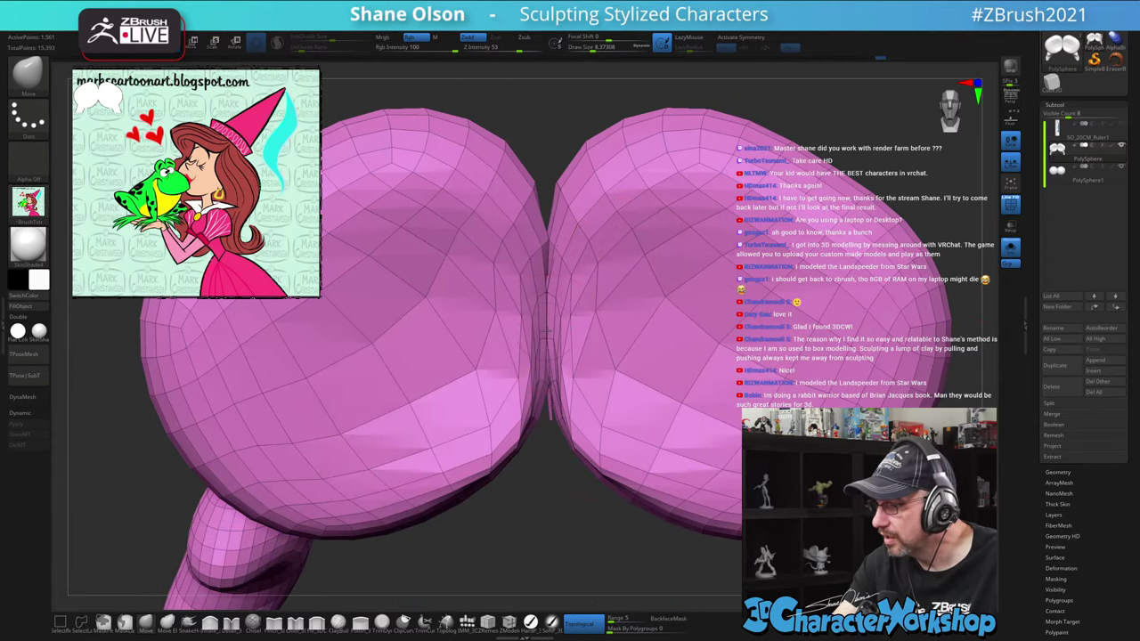
Unhide the rest of the frog mesh and run Mirror And Weld to make both halves symmetrical
key("space")
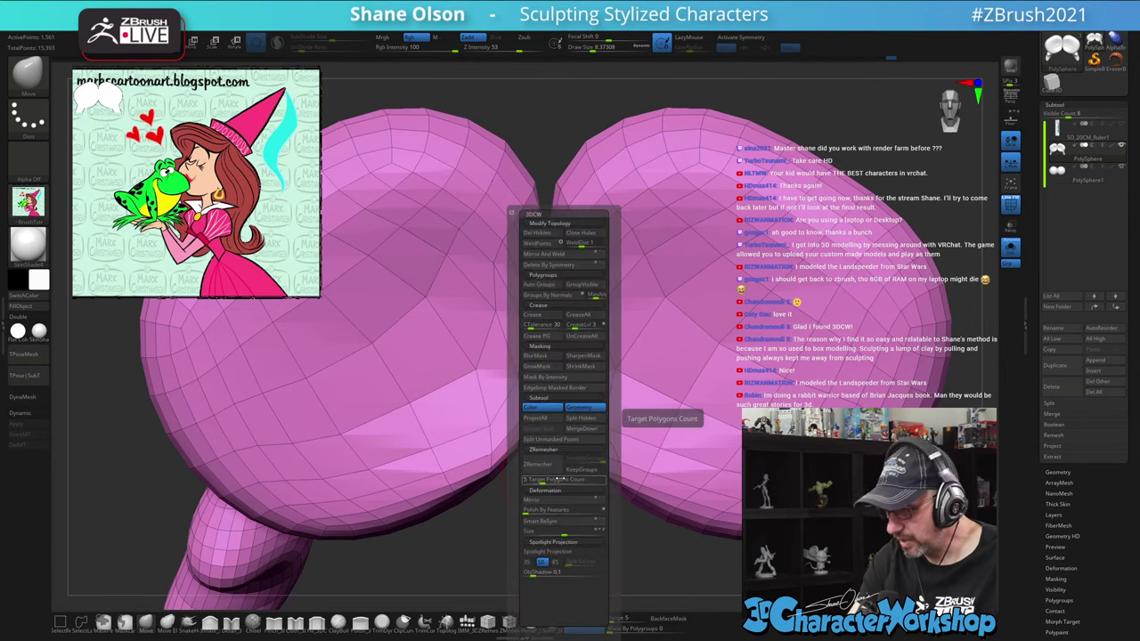
left_click(549, 255)
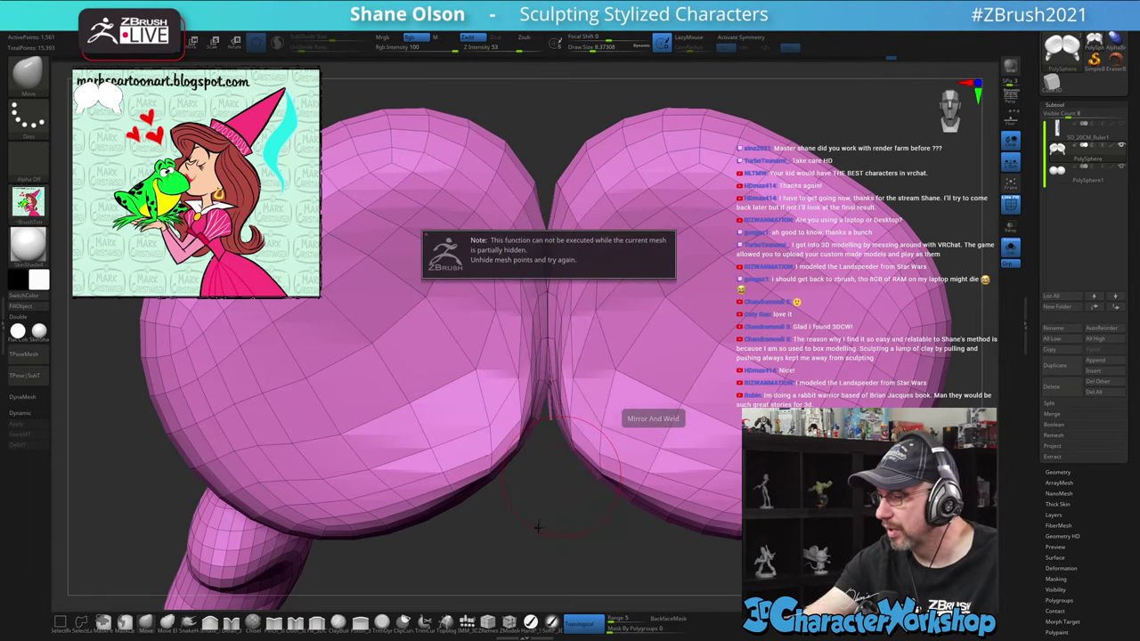
left_click(538, 527, "ctrl+shift")
key("space")
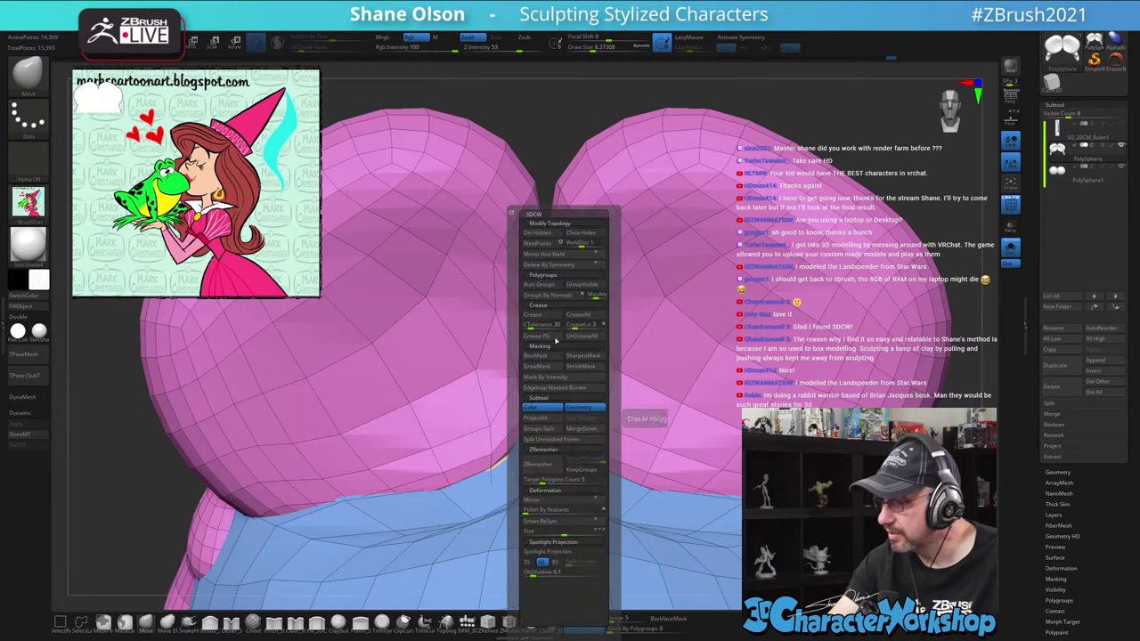
left_click(549, 254)
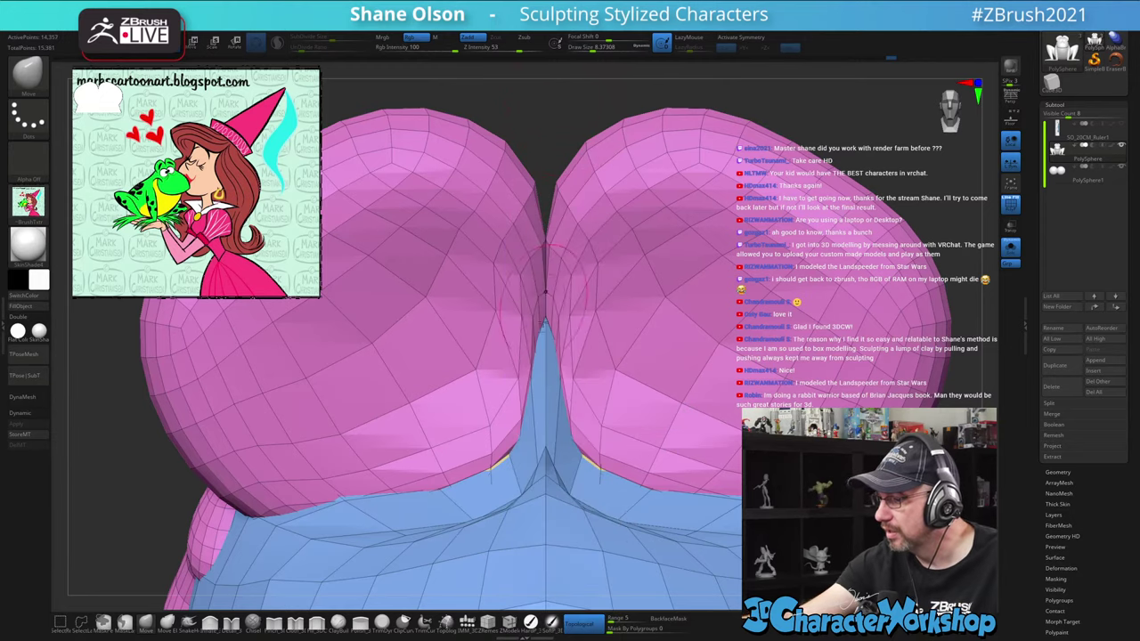
Isolate the pink eye-socket polygroup, turn X symmetry back on, and work on the seam spike from above with a Move brush of about 3.8
right_click_drag(554, 545, 555, 509)
right_click_drag(614, 394, 615, 355)
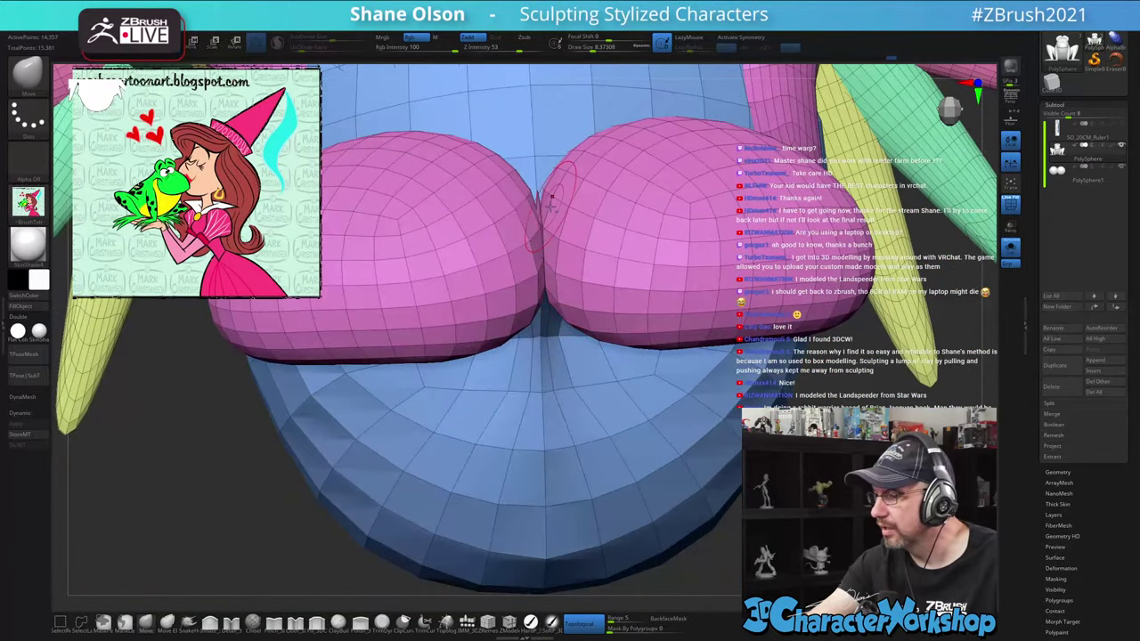
right_click_drag(551, 206, 603, 273, "ctrl")
left_click(594, 226, "ctrl+shift")
mouse_move(573, 205)
right_mouse_down("ctrl")
mouse_move(582, 296)
mouse_move(570, 173)
mouse_move(546, 252)
right_mouse_up("ctrl")
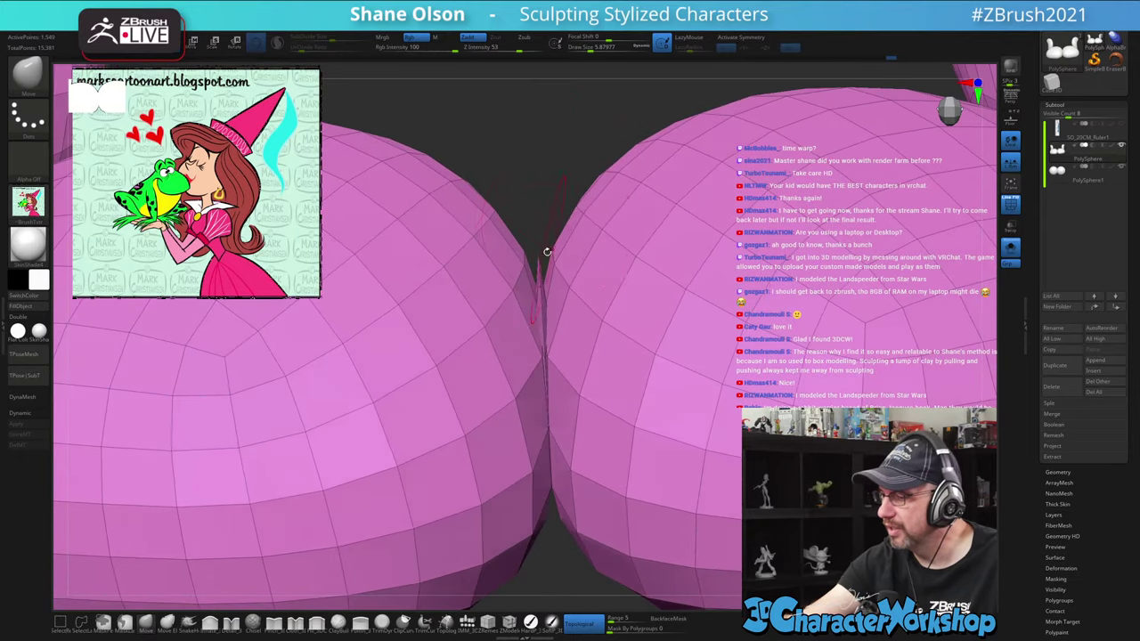
key("x")
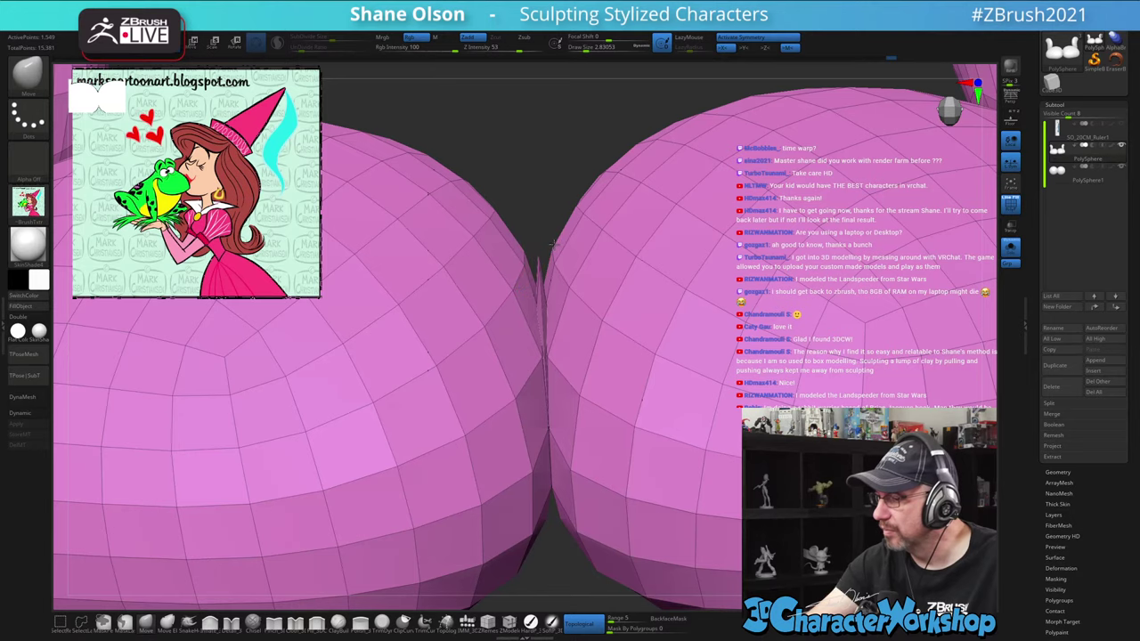
mouse_move(551, 220)
right_mouse_down()
mouse_move(553, 206)
mouse_move(543, 238)
right_mouse_up()
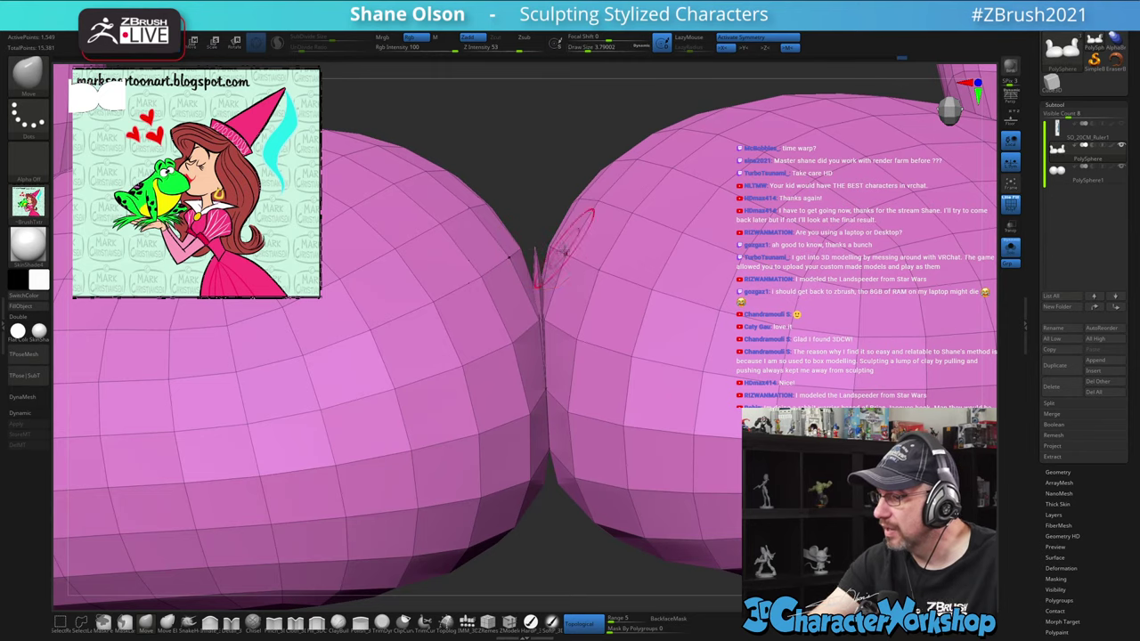
With the SnakeHook brush and X symmetry off, pull the stray seam vertices between the sockets apart at sizes of about 3.8 and 2
left_click(188, 622)
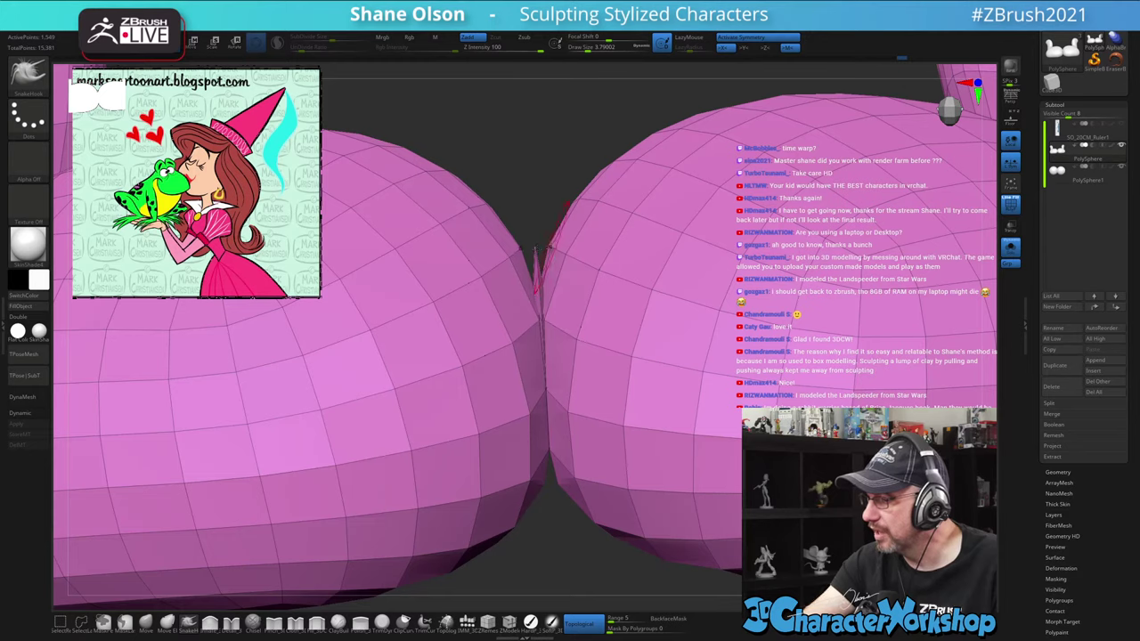
key("x")
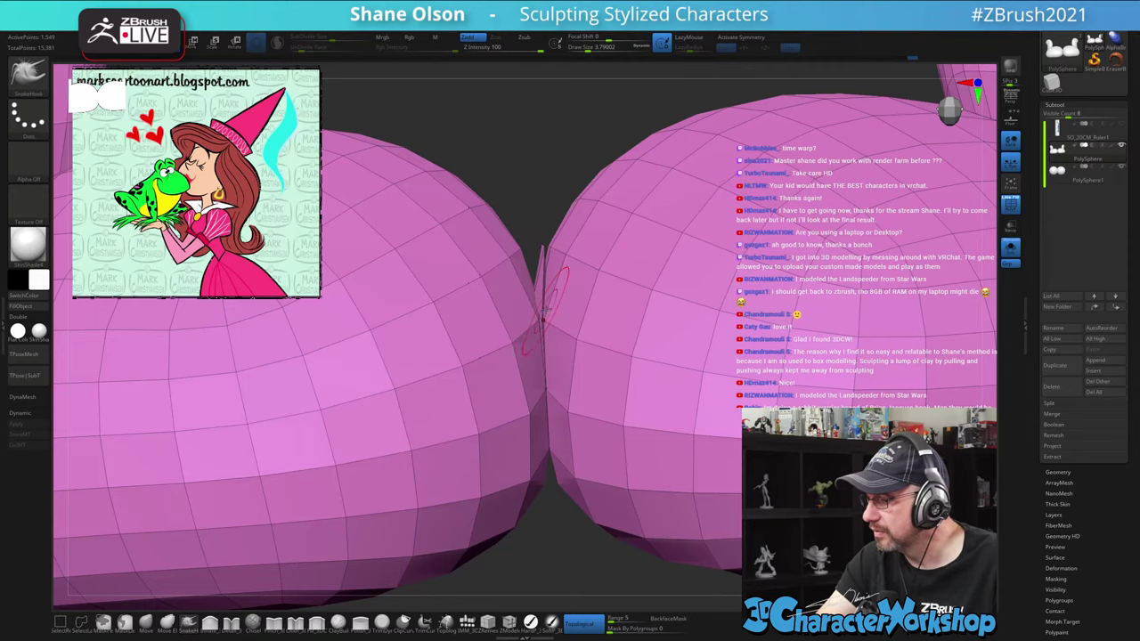
right_click_drag(543, 319, 509, 405, "ctrl")
key("s")
left_click_drag(539, 344, 536, 343)
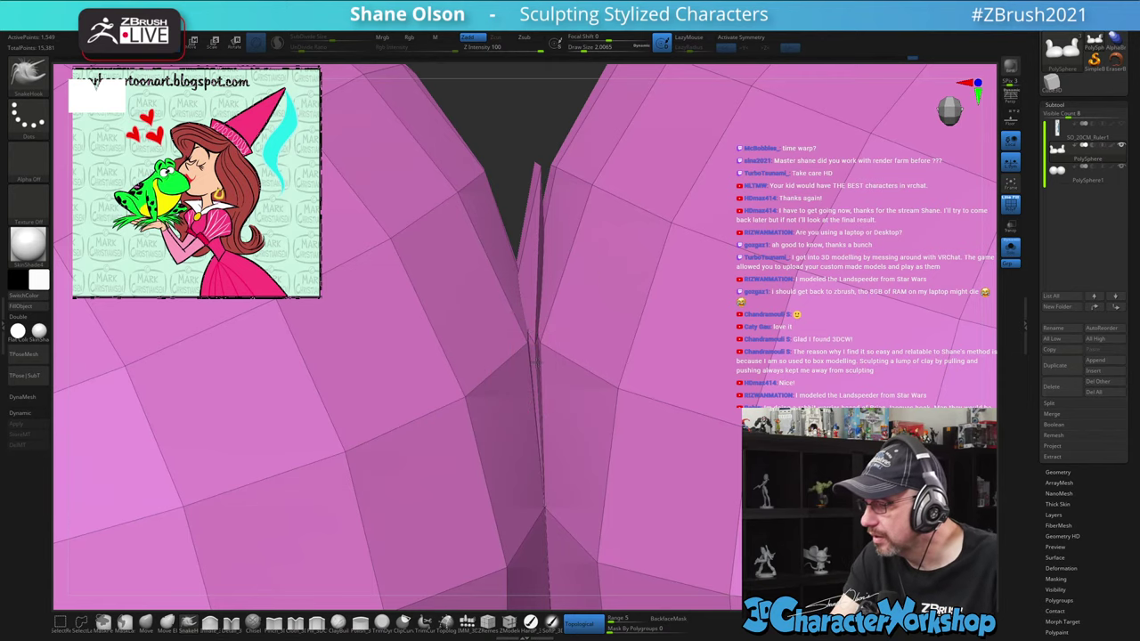
right_click_drag(581, 303, 533, 463, "alt")
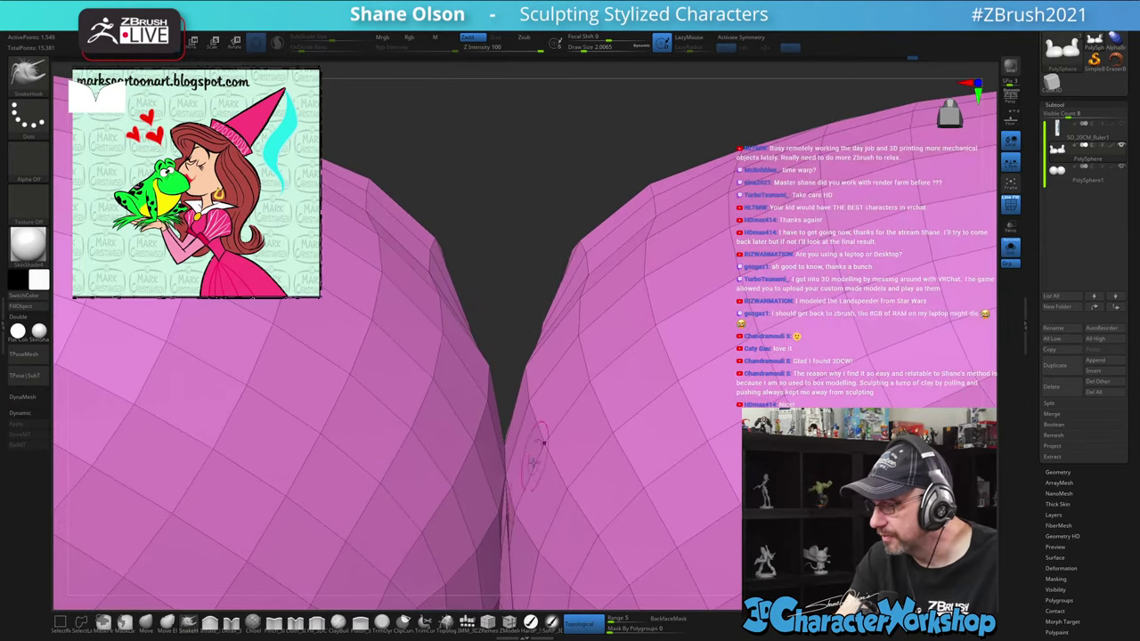
right_click_drag(526, 519, 528, 290)
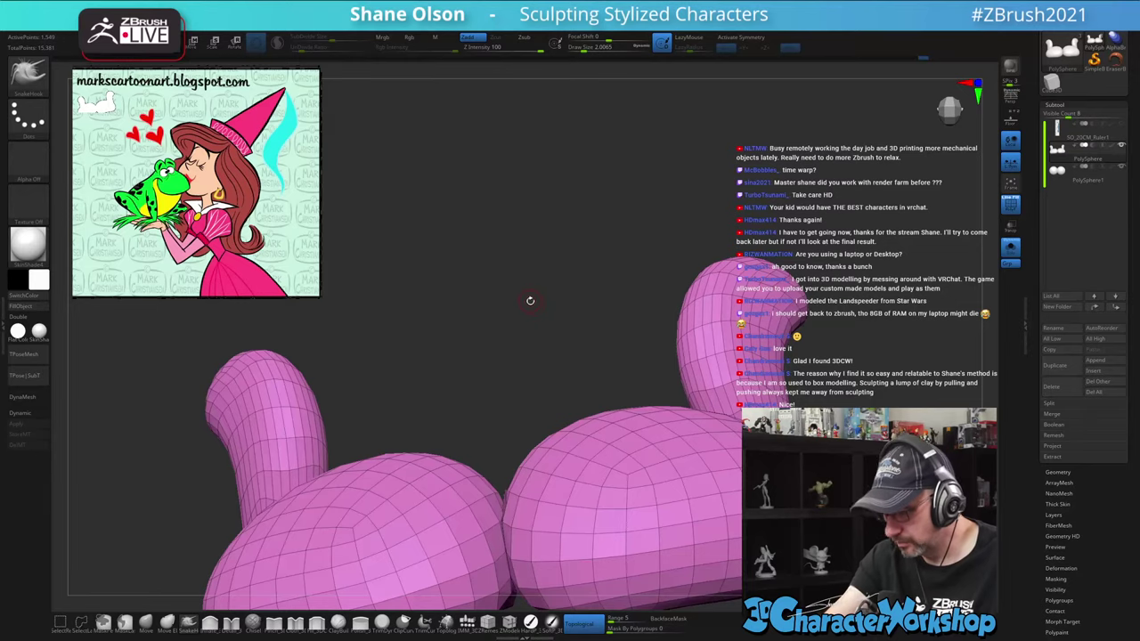
Show all of the frog's hidden polygroups and apply Mirror And Weld to the corrected socket seam
key("space")
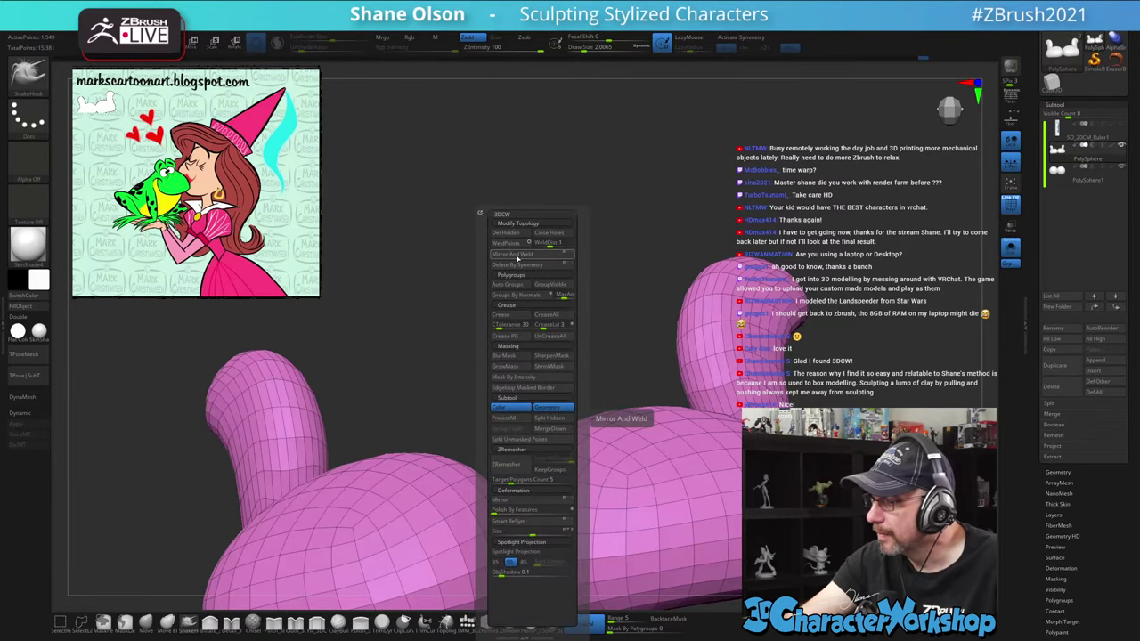
left_click(514, 254)
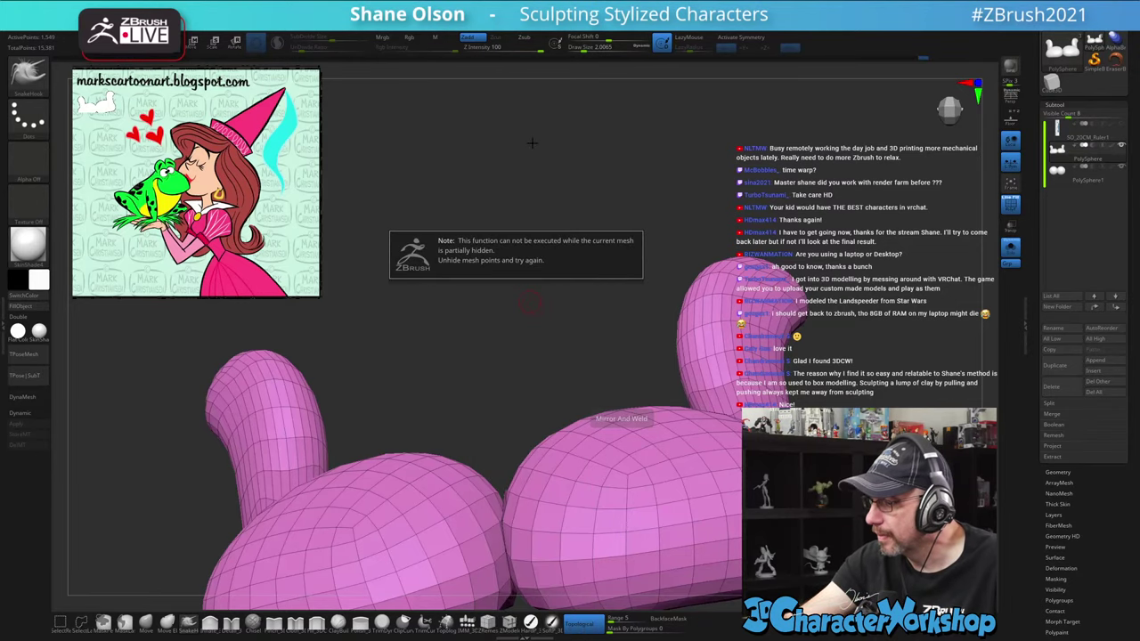
left_click(529, 218, "ctrl+shift")
key("space")
left_click(524, 255)
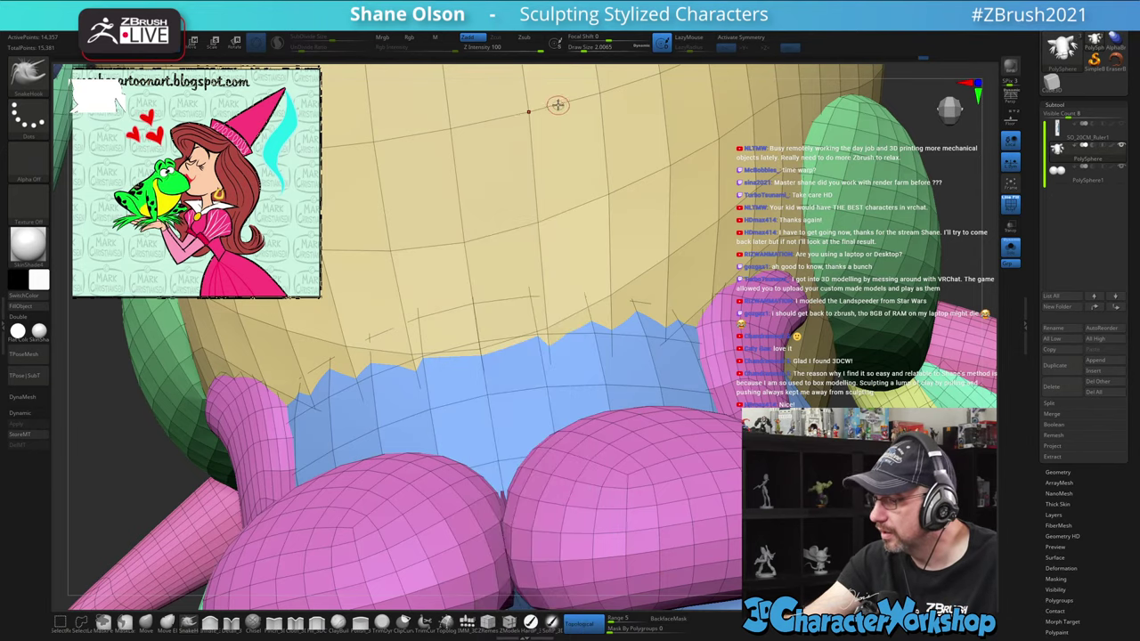
Examine the seam between the eye sockets and the whole frog's symmetry from above
right_click_drag(530, 305, 530, 331)
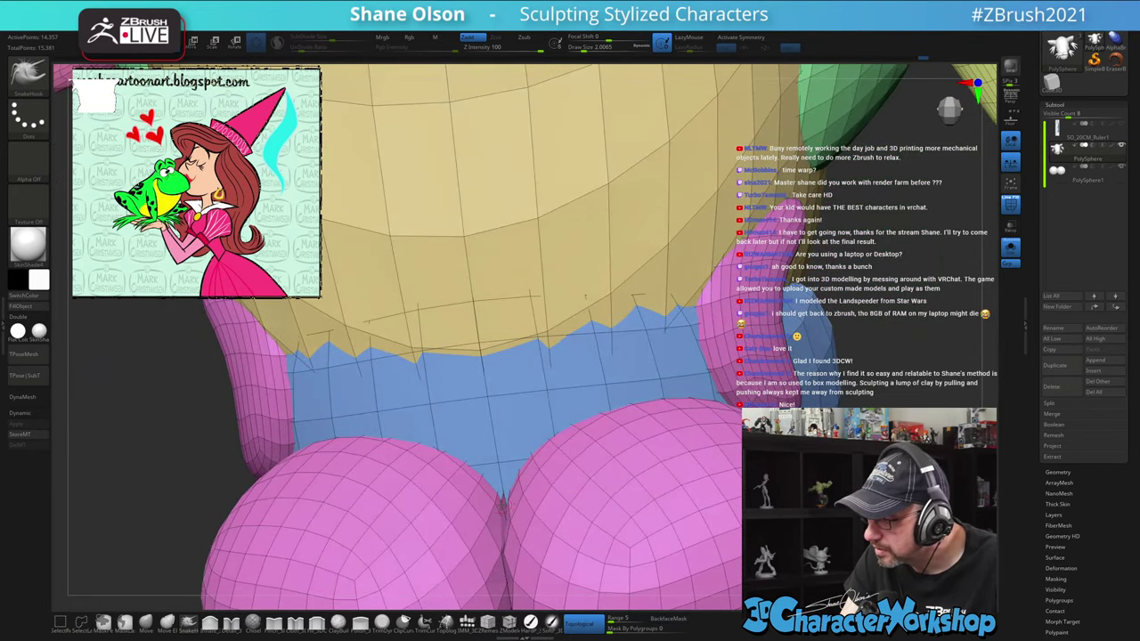
right_click_drag(508, 475, 539, 460)
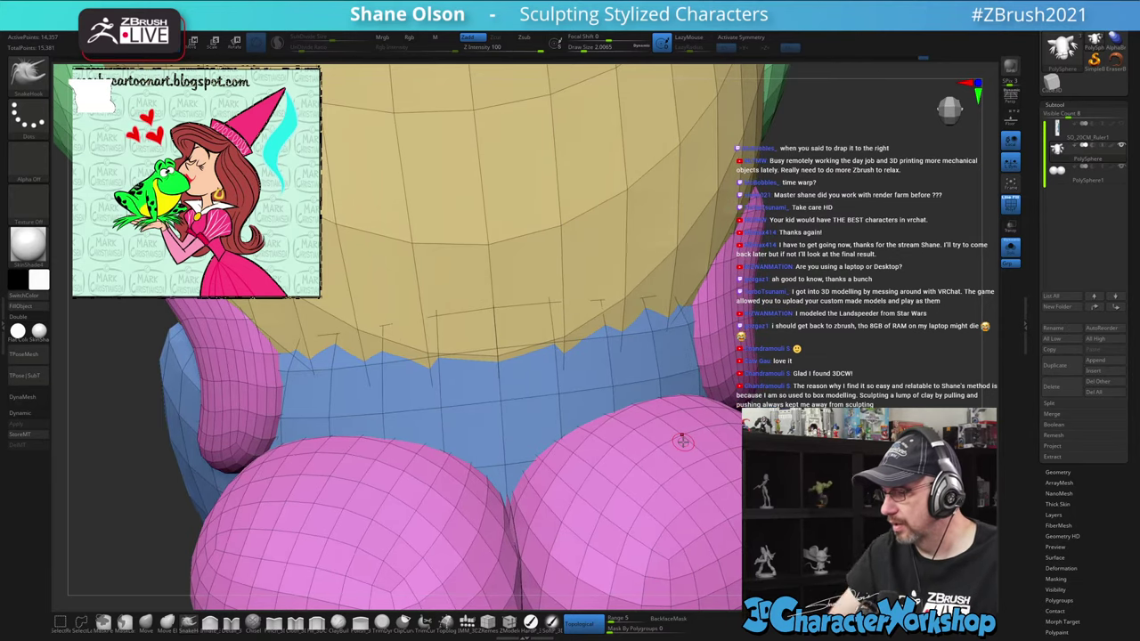
right_click_drag(835, 297, 789, 321, "ctrl")
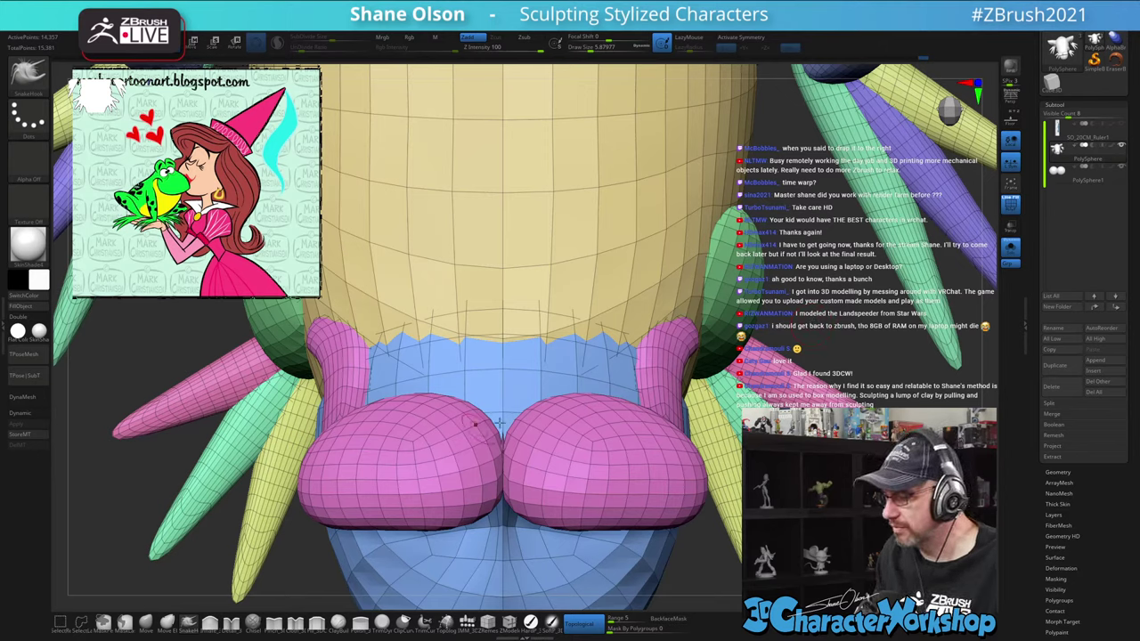
key("ctrl+shift")
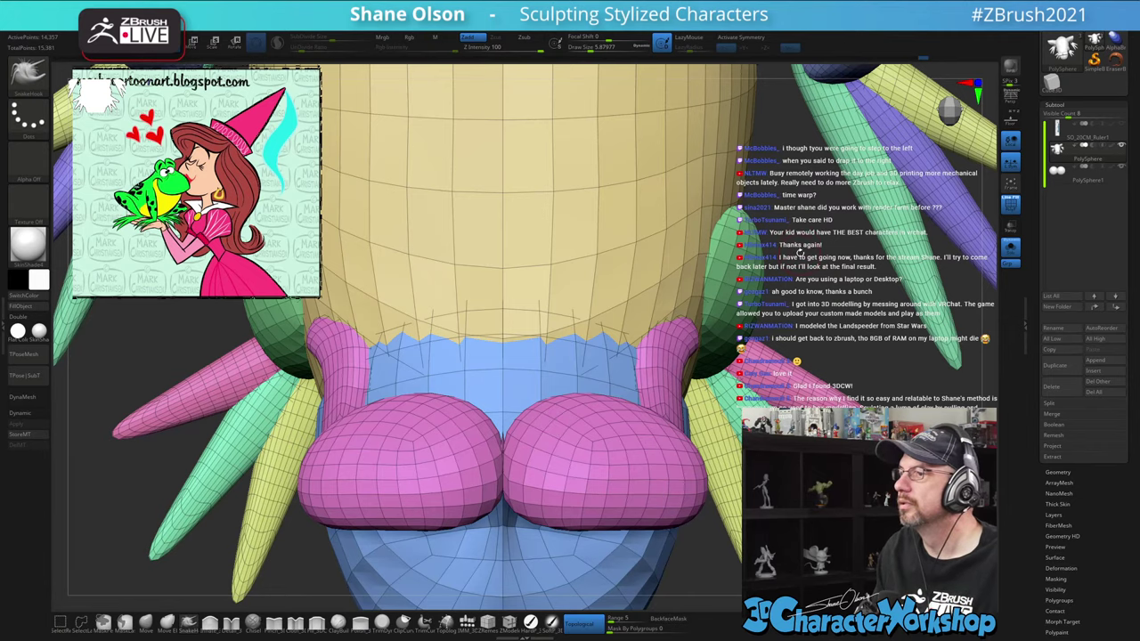
mouse_move(828, 279)
left_mouse_down("alt")
mouse_move(842, 446)
mouse_move(829, 392)
left_mouse_up("alt")
key("]")
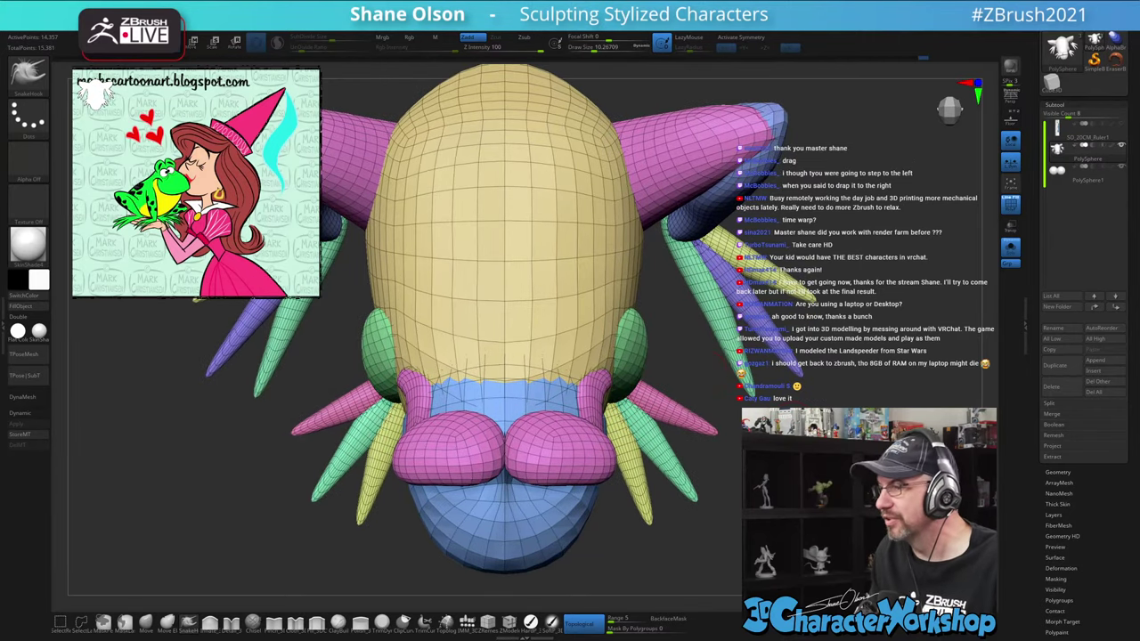
left_click_drag(810, 464, 800, 400)
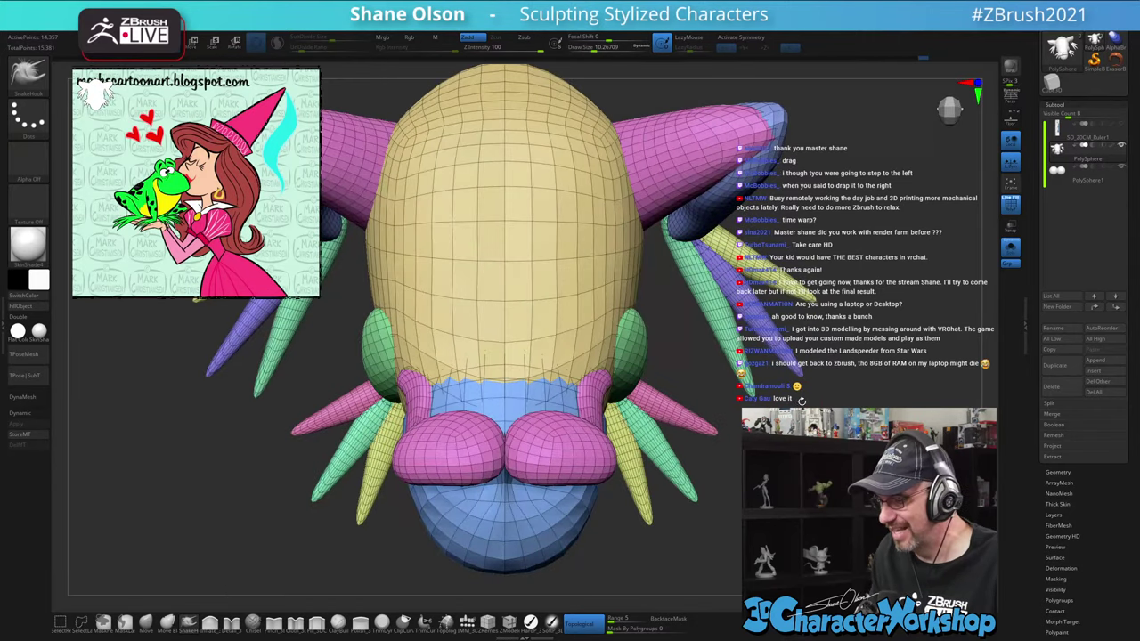
Isolate the pink eye-socket polygroup, apply Auto Groups to give its disconnected pieces separate polygroups, and show the whole frog again
left_click(533, 446, "ctrl+shift")
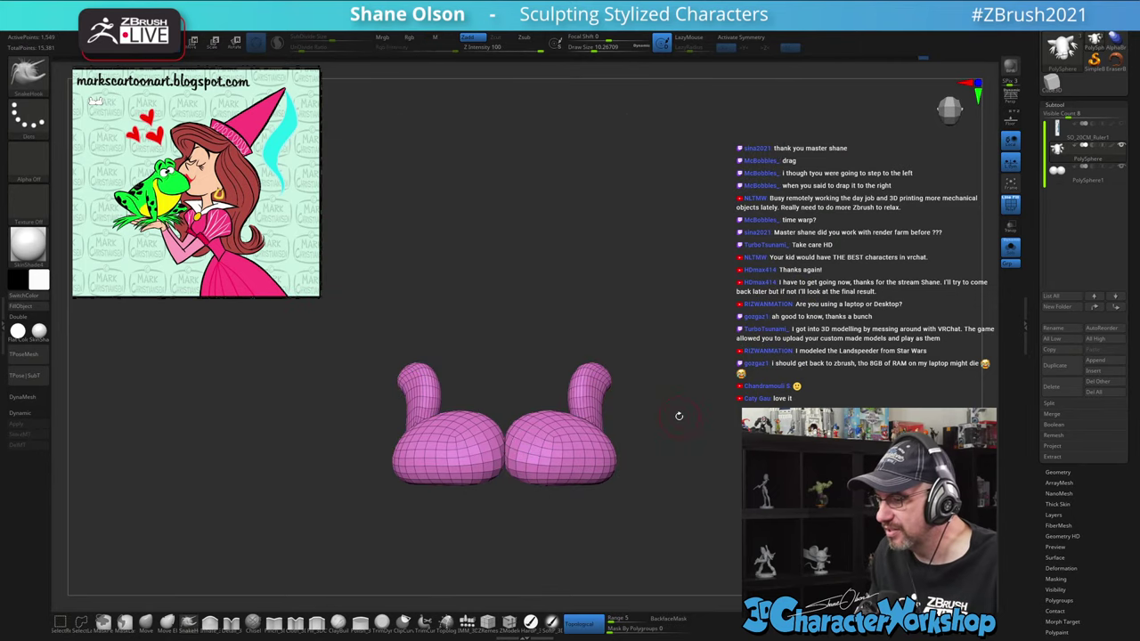
key("space")
left_click(672, 283)
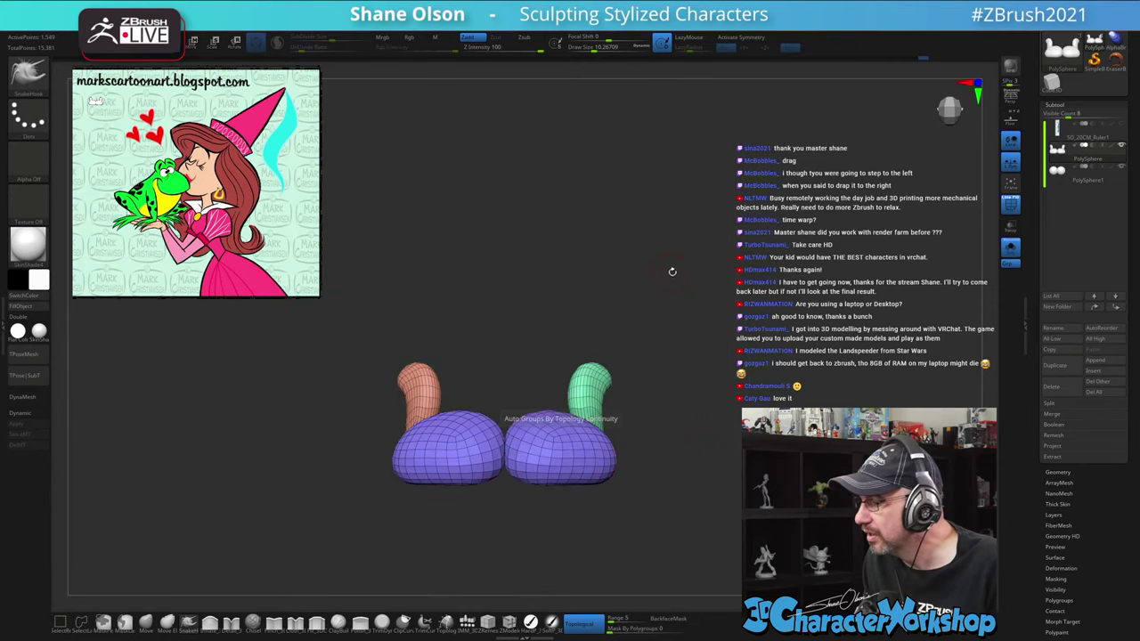
left_click_drag(690, 311, 682, 333)
left_click(682, 333, "ctrl+shift")
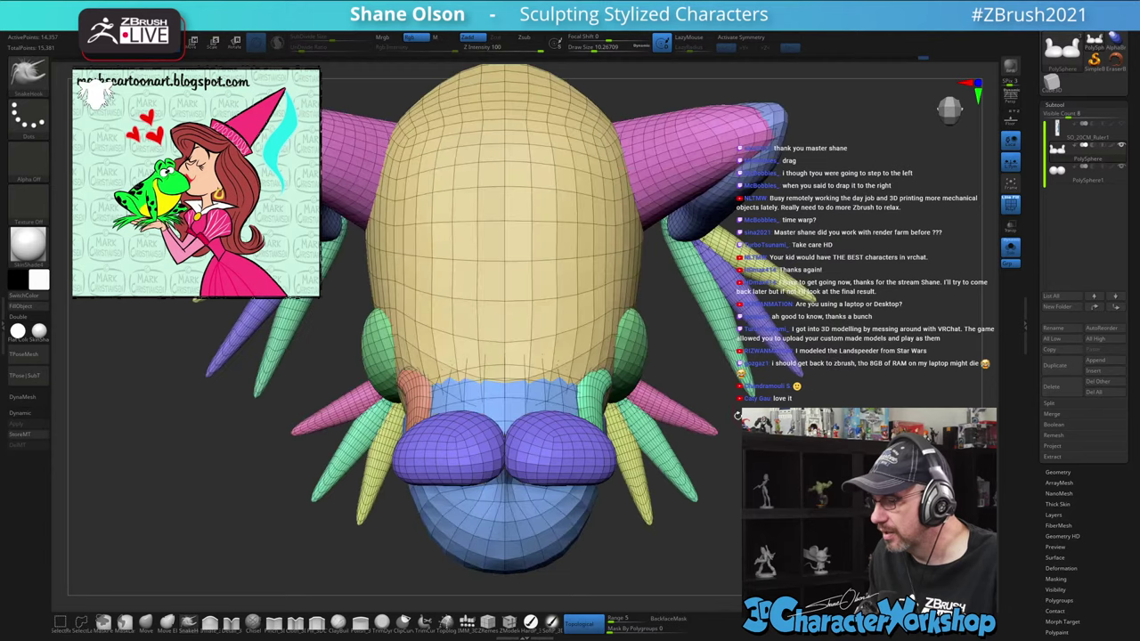
Isolate the purple eye-socket polygroup and use Split Hidden to separate the sockets from the rest of the frog
left_click(529, 453, "ctrl+shift")
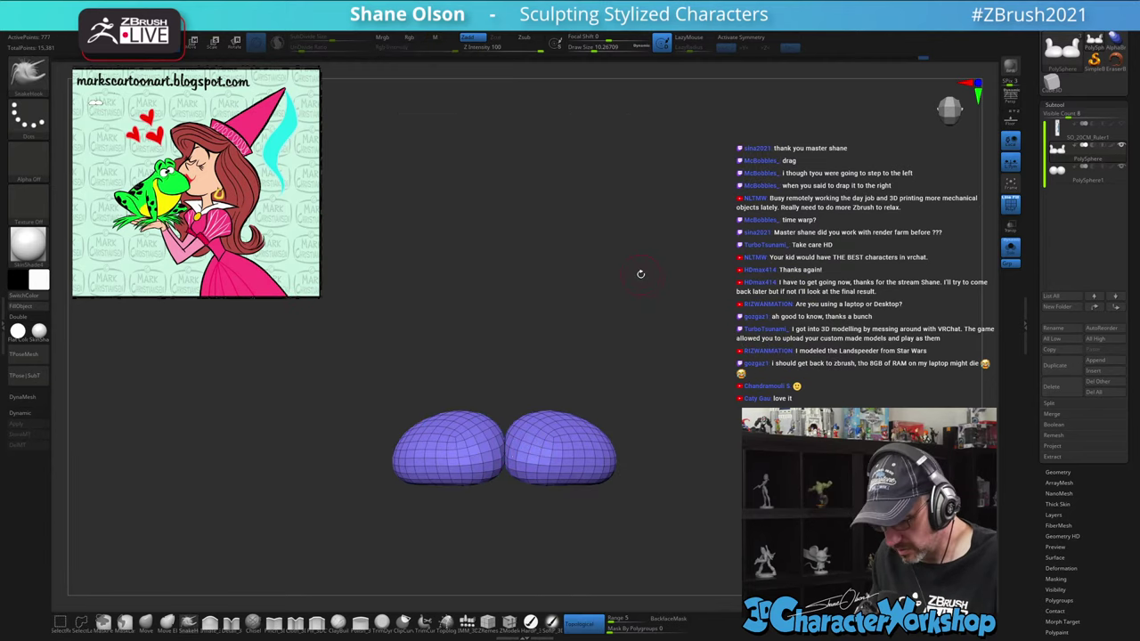
key("space")
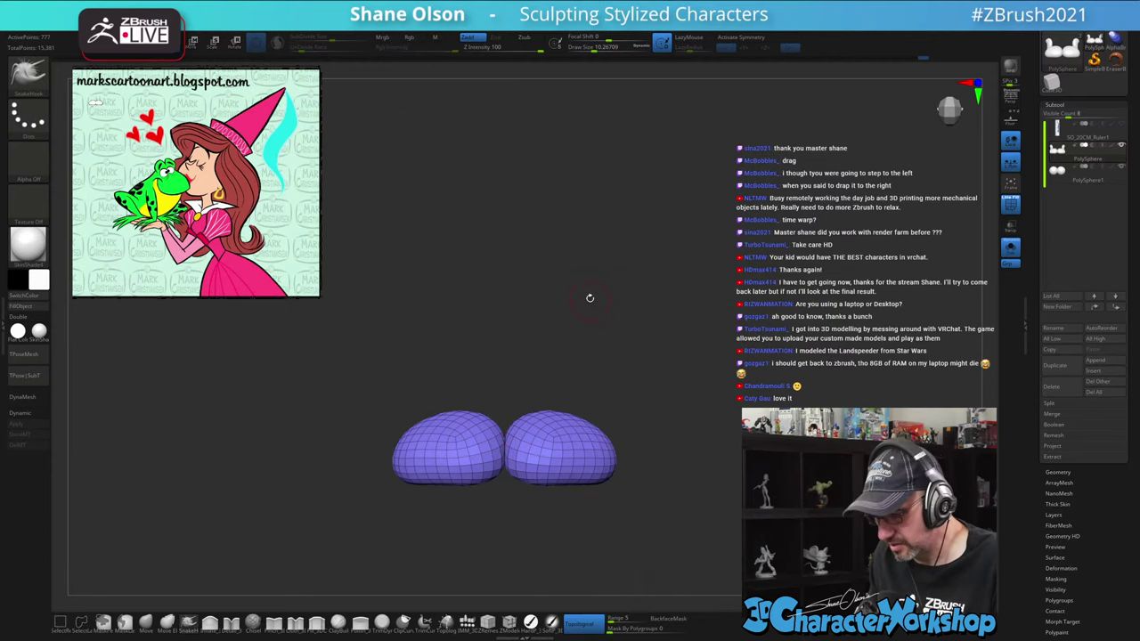
key("space")
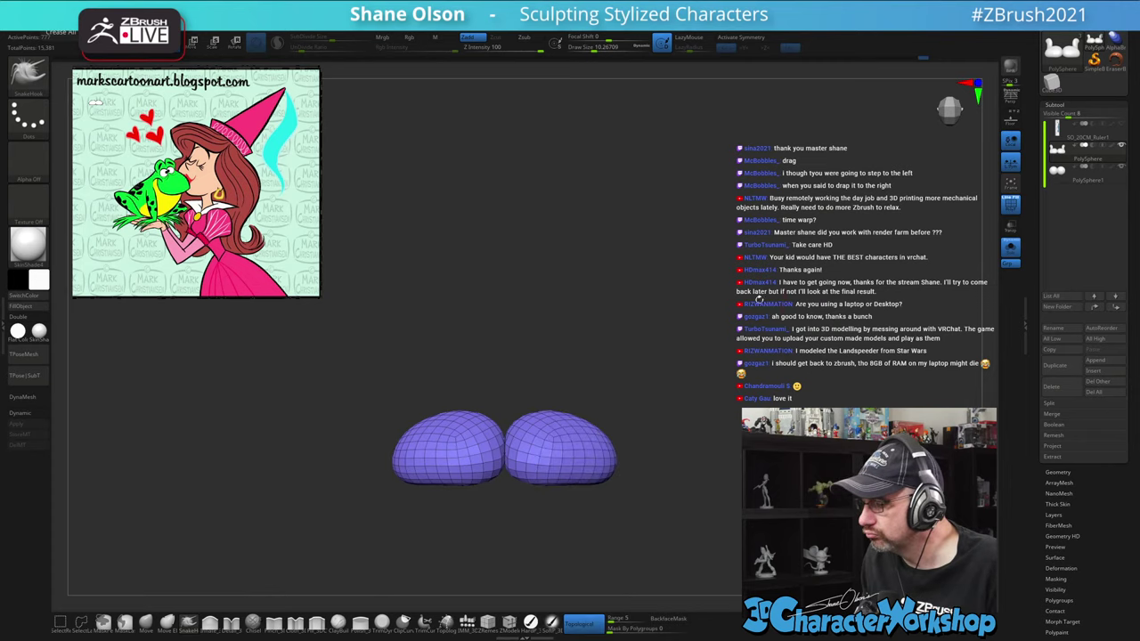
right_click_drag(606, 307, 574, 450, "ctrl")
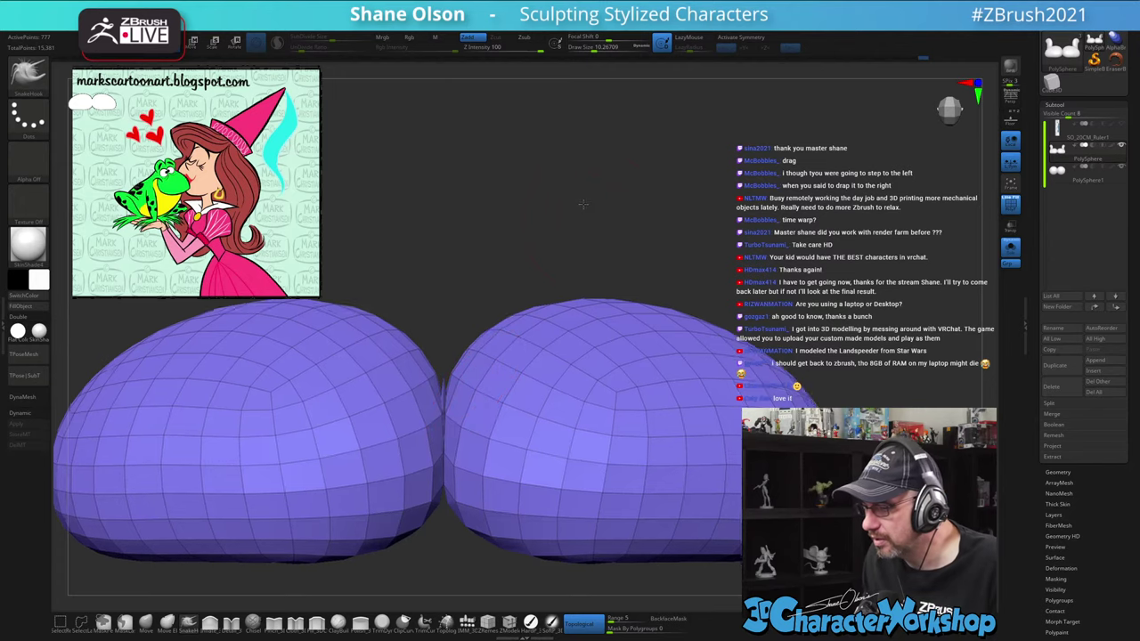
key("f")
key("space")
key("space")
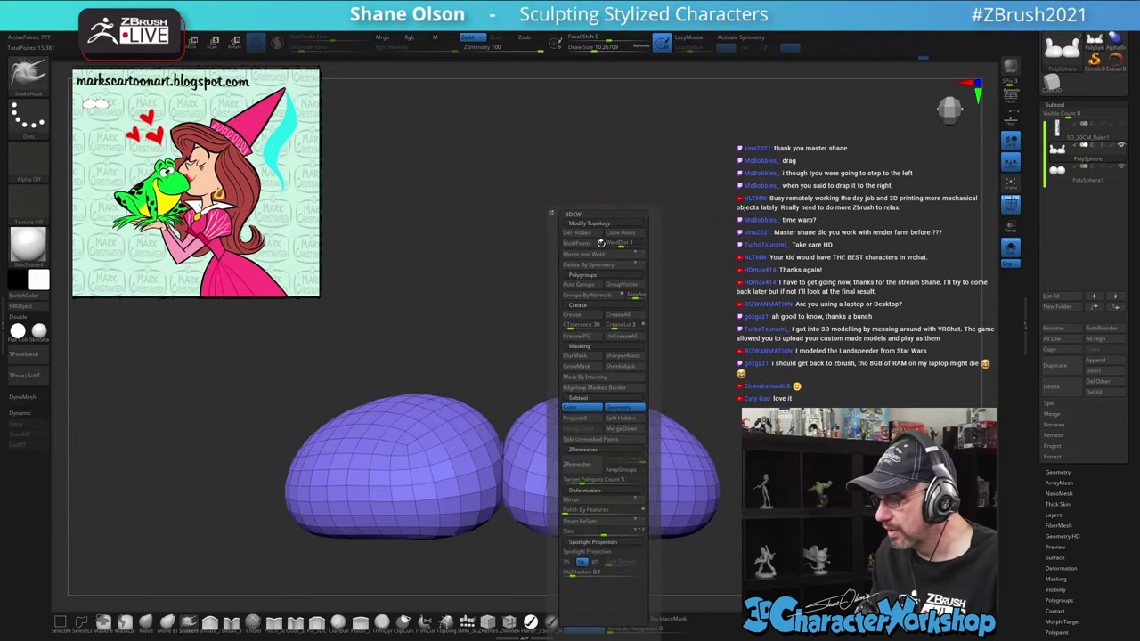
left_click(621, 418)
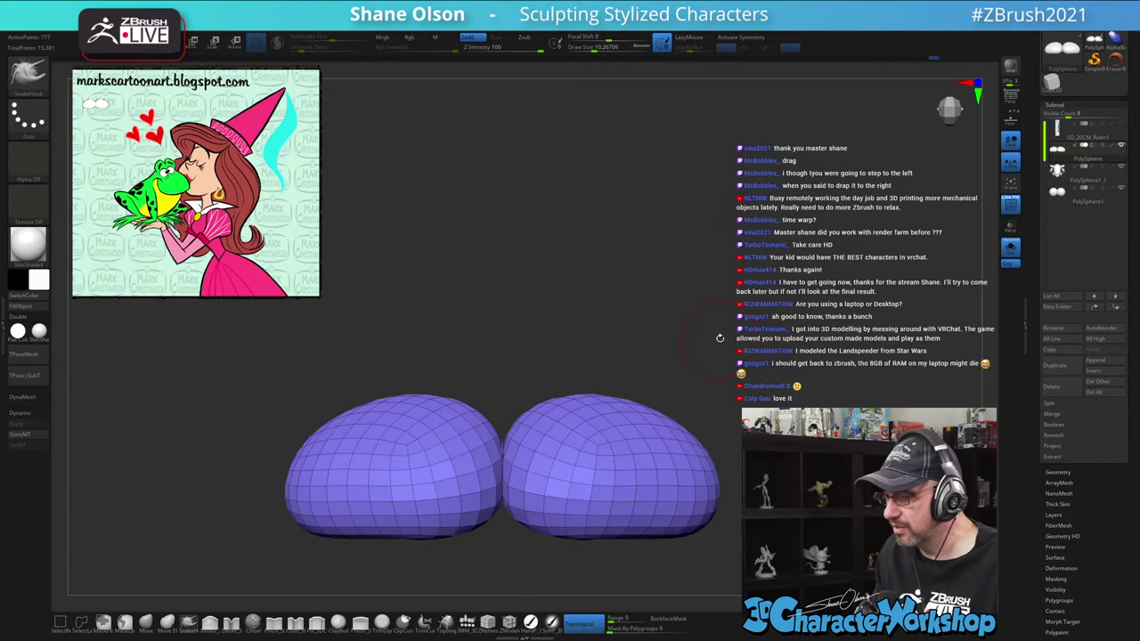
right_click_drag(798, 477, 789, 384, "ctrl")
right_click_drag(801, 320, 793, 264, "alt")
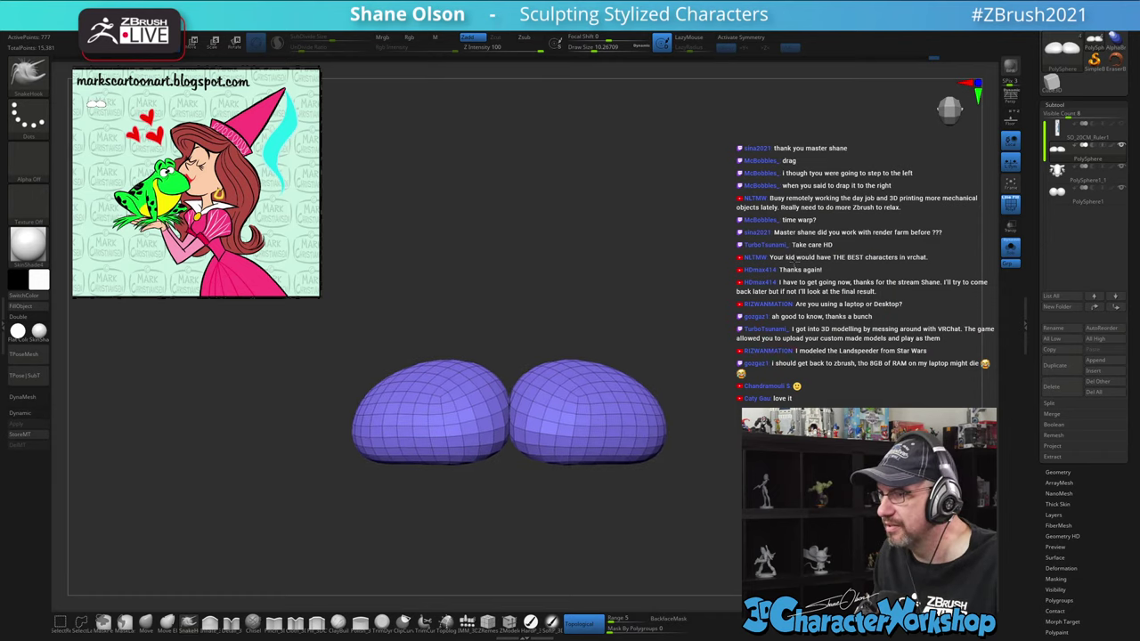
right_click_drag(717, 275, 850, 279, "ctrl")
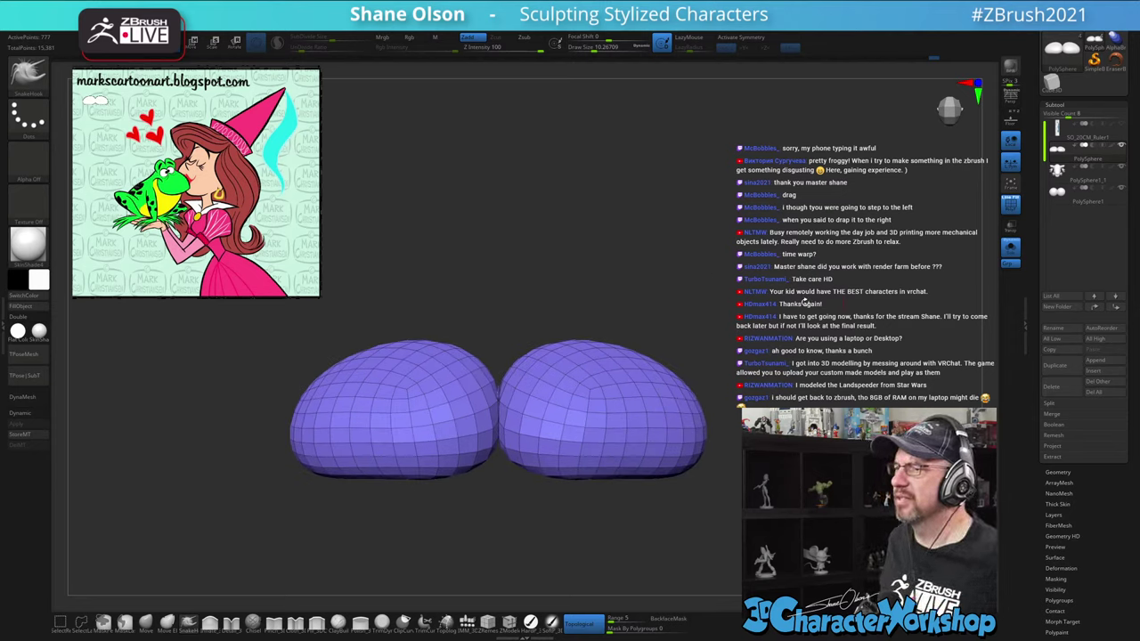
key("s")
left_click(637, 275)
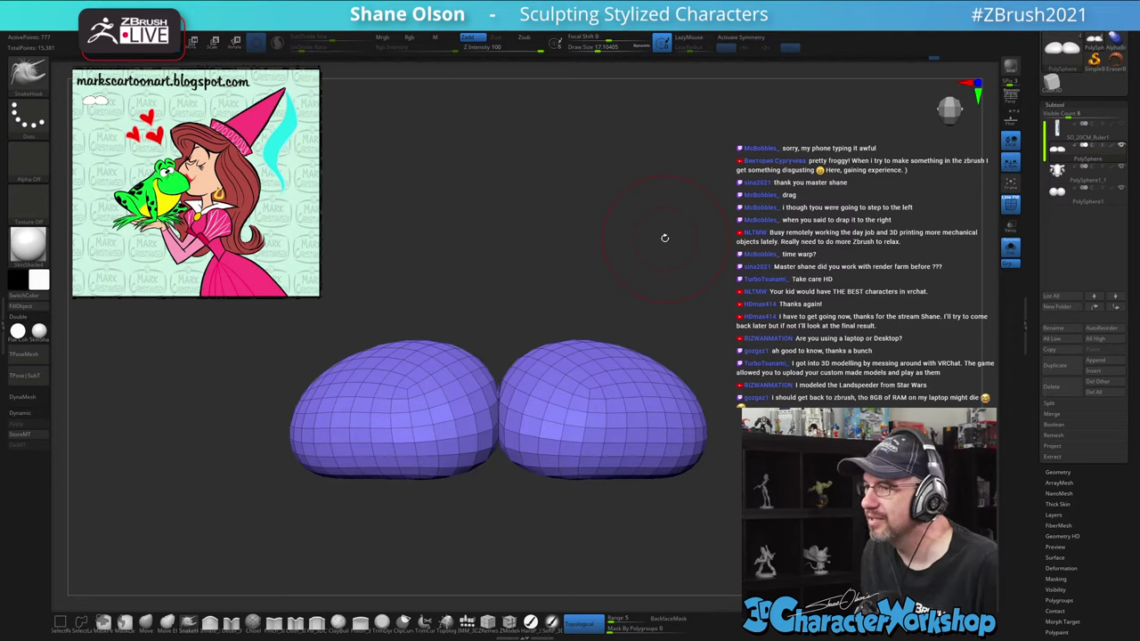
mouse_move(616, 294)
left_mouse_down("alt")
mouse_move(695, 257)
mouse_move(722, 274)
left_mouse_up("alt")
key("s")
left_click(717, 270)
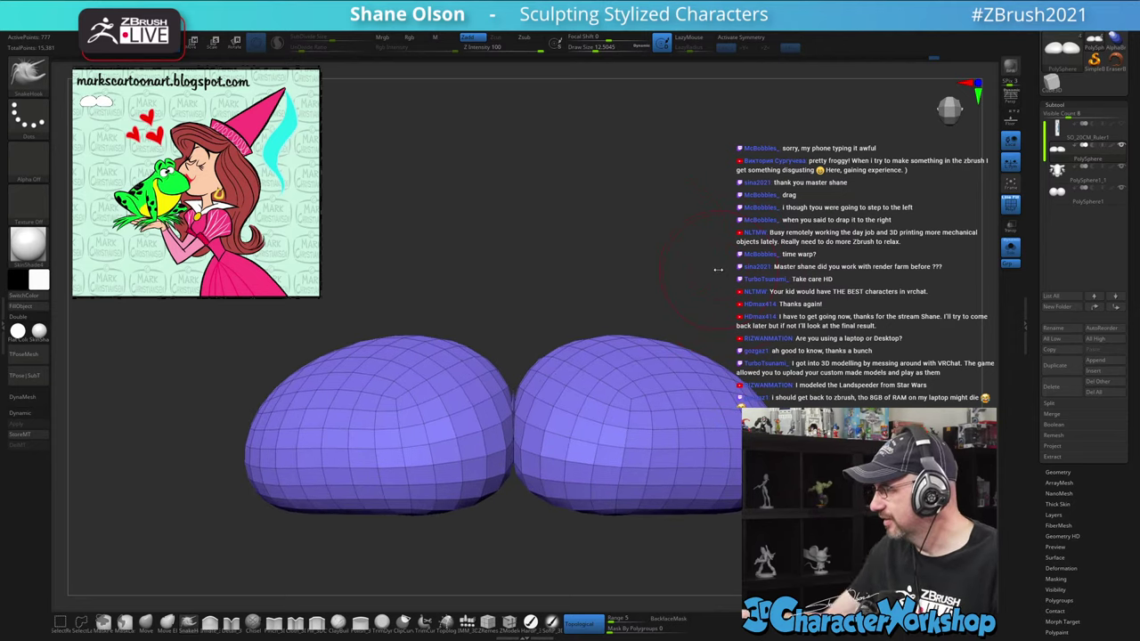
With Topological masking off and a SnakeHook size of about 3.8, pull the overlapping seam vertices between the two sockets back into line
key("s")
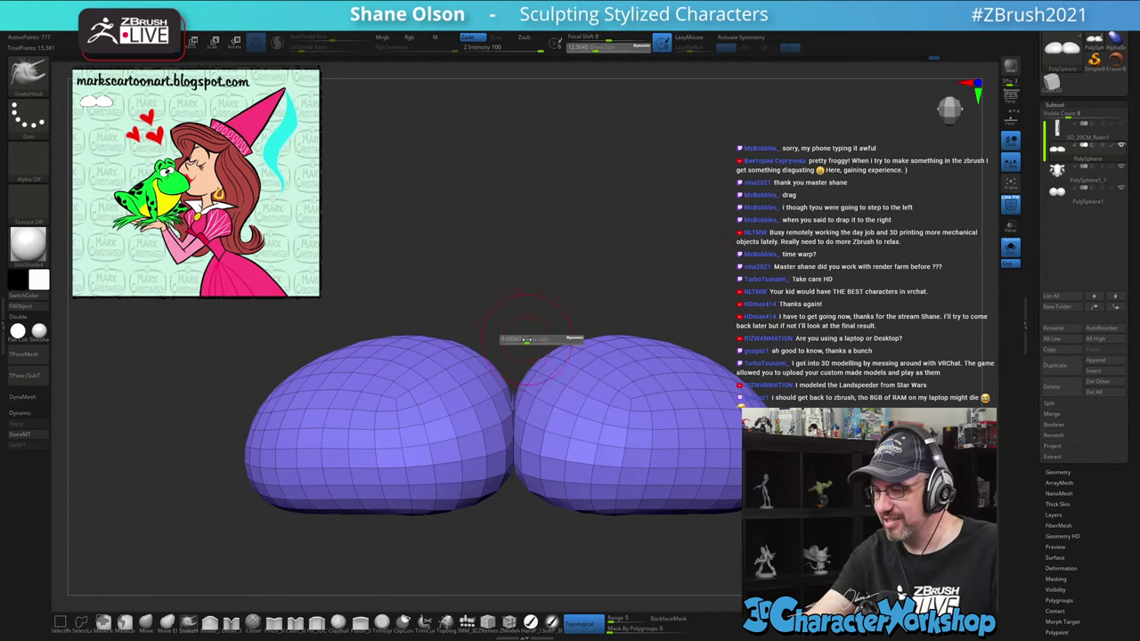
left_click(537, 345)
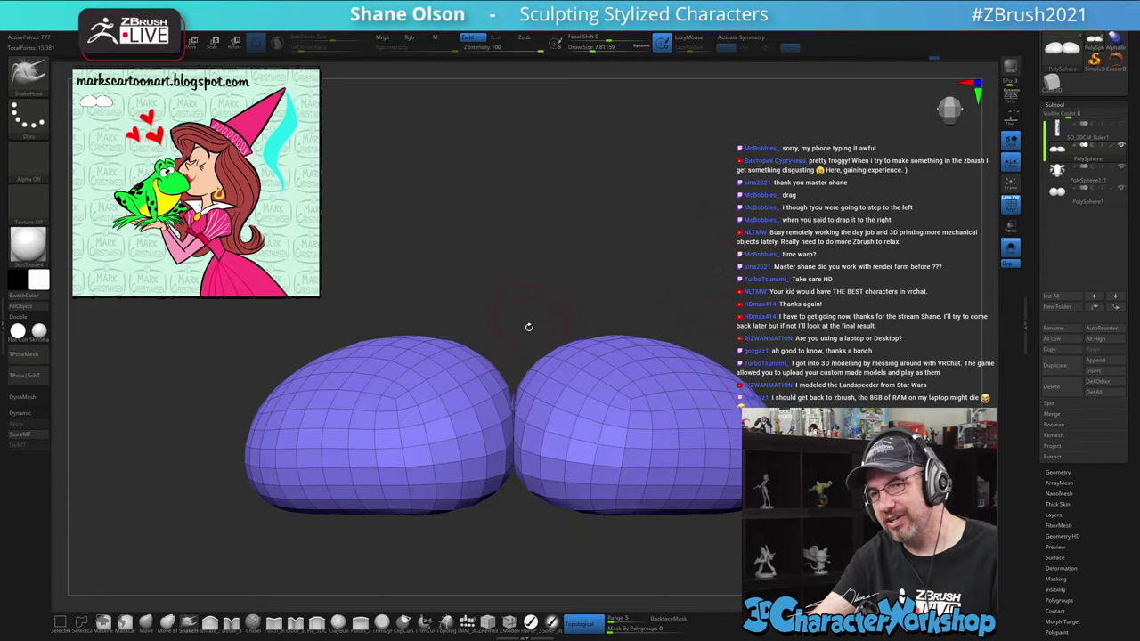
mouse_move(529, 327)
right_mouse_down("ctrl")
mouse_move(504, 285)
mouse_move(529, 306)
right_mouse_up("ctrl")
key("s")
left_click(529, 346)
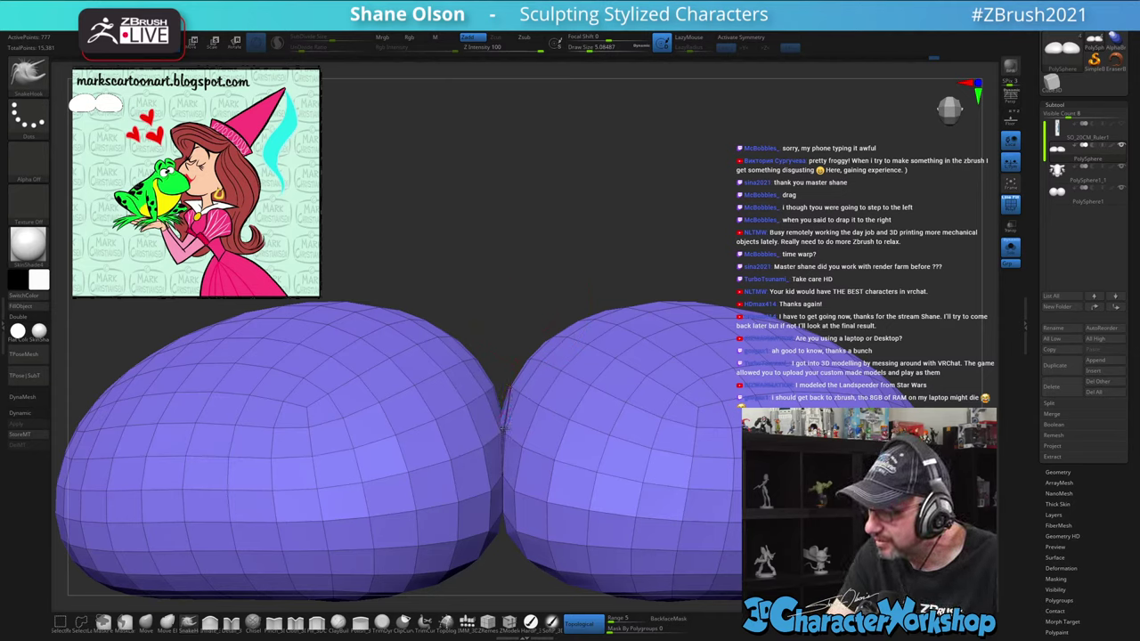
scroll(503, 426, "up", 5)
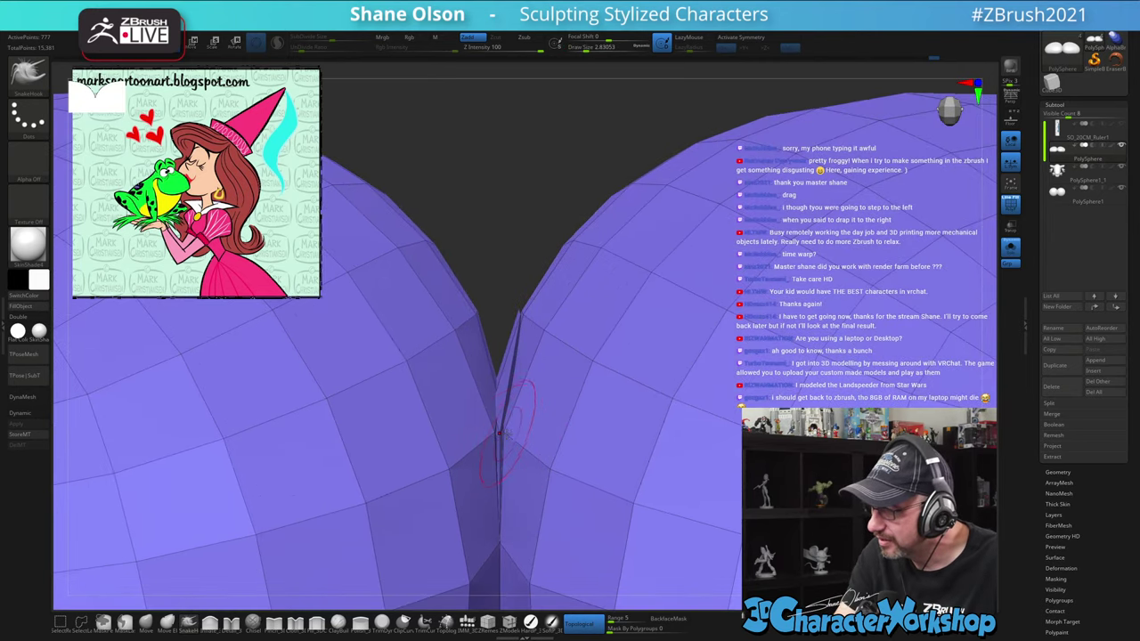
key("s")
left_click_drag(503, 431, 505, 435)
left_click(581, 623)
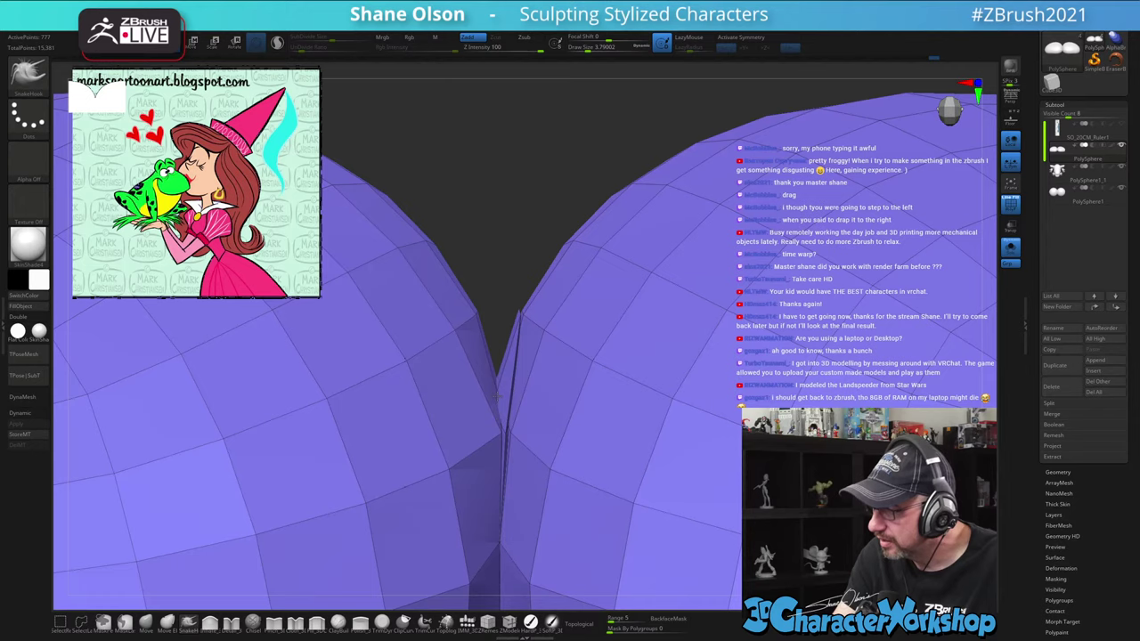
left_click_drag(498, 397, 510, 393)
right_click_drag(510, 398, 506, 307)
left_click_drag(496, 271, 506, 272)
left_click_drag(499, 165, 509, 168)
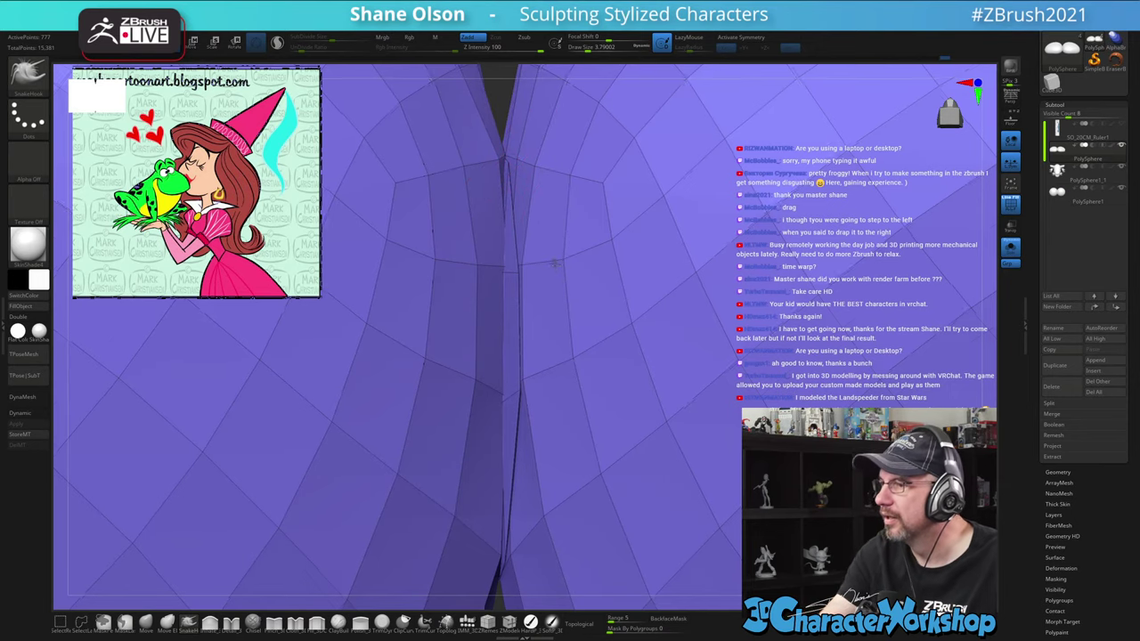
Set the brush size to about 9 and smooth the lower inner socket edges beside the seam, undoing the unwanted stroke
scroll(538, 192, "down", 5)
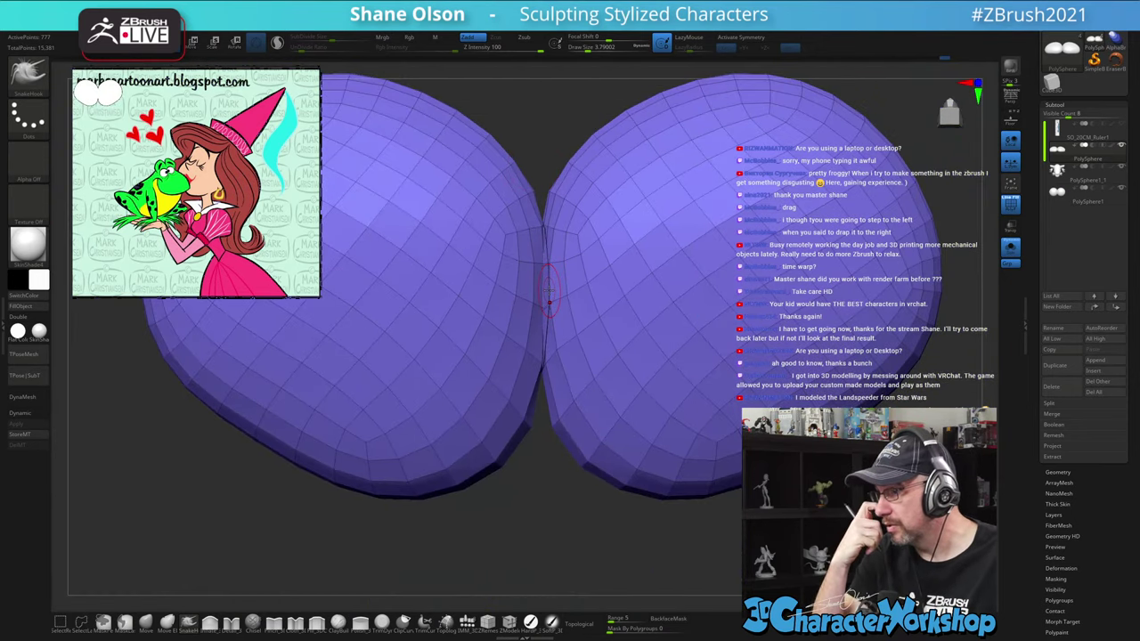
mouse_move(565, 490)
left_mouse_down()
mouse_move(563, 432)
mouse_move(563, 516)
mouse_move(561, 462)
left_mouse_up()
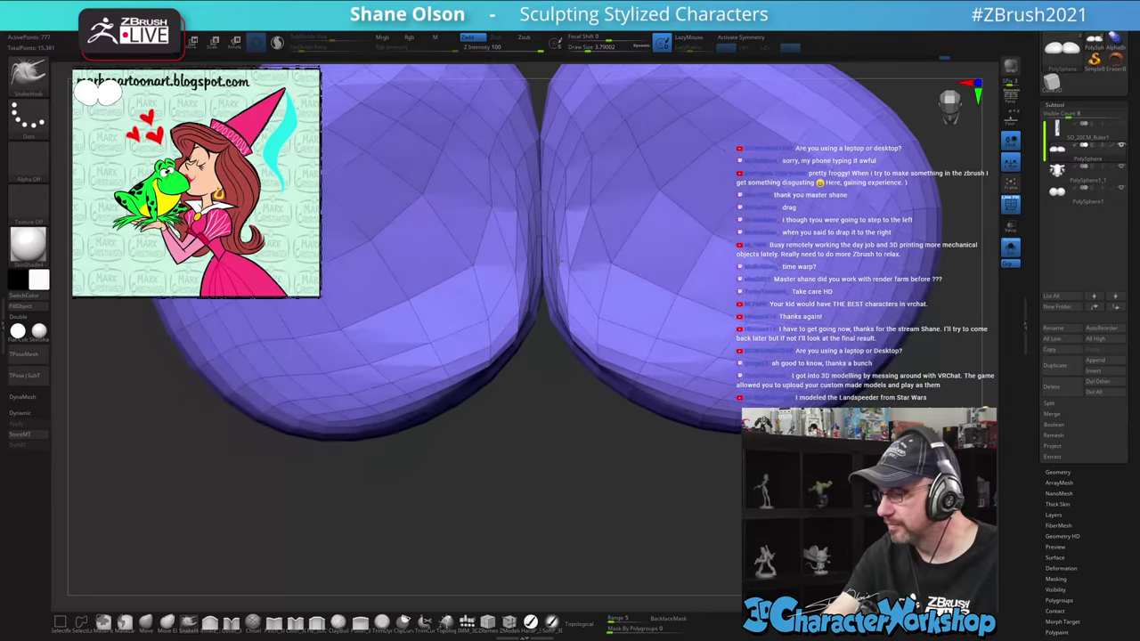
key("s")
left_click_drag(570, 369, 576, 371)
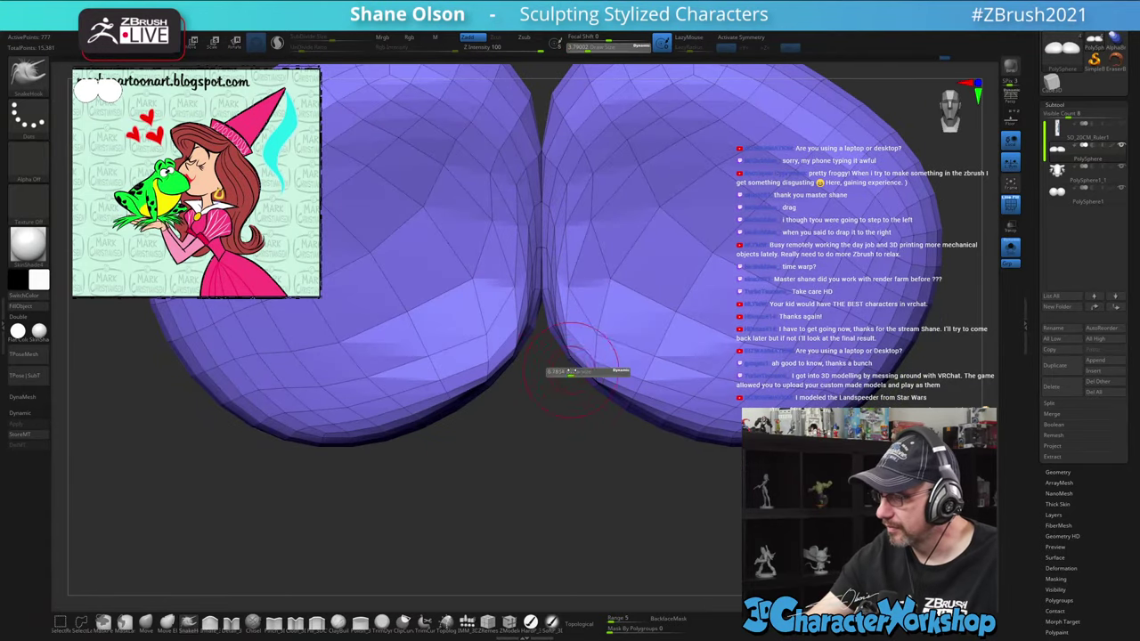
key("shift")
left_click_drag(578, 329, 563, 308, "shift")
key("ctrl")
key("ctrl+z")
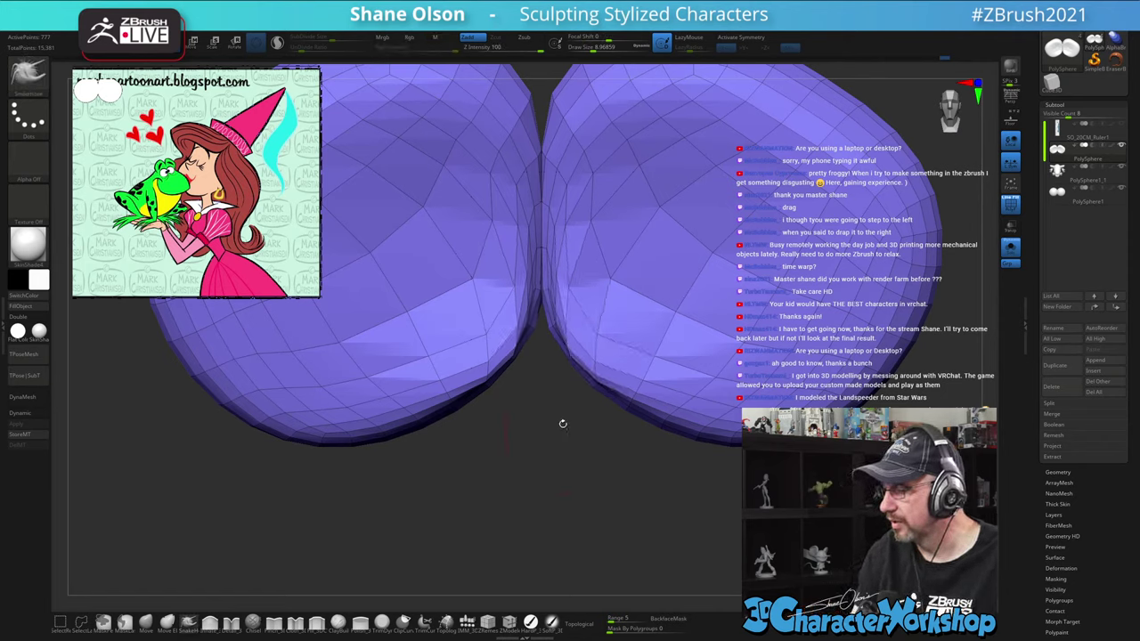
left_click_drag(491, 357, 486, 320, "shift")
Apply Mirror And Weld to the separated eye sockets
key("space")
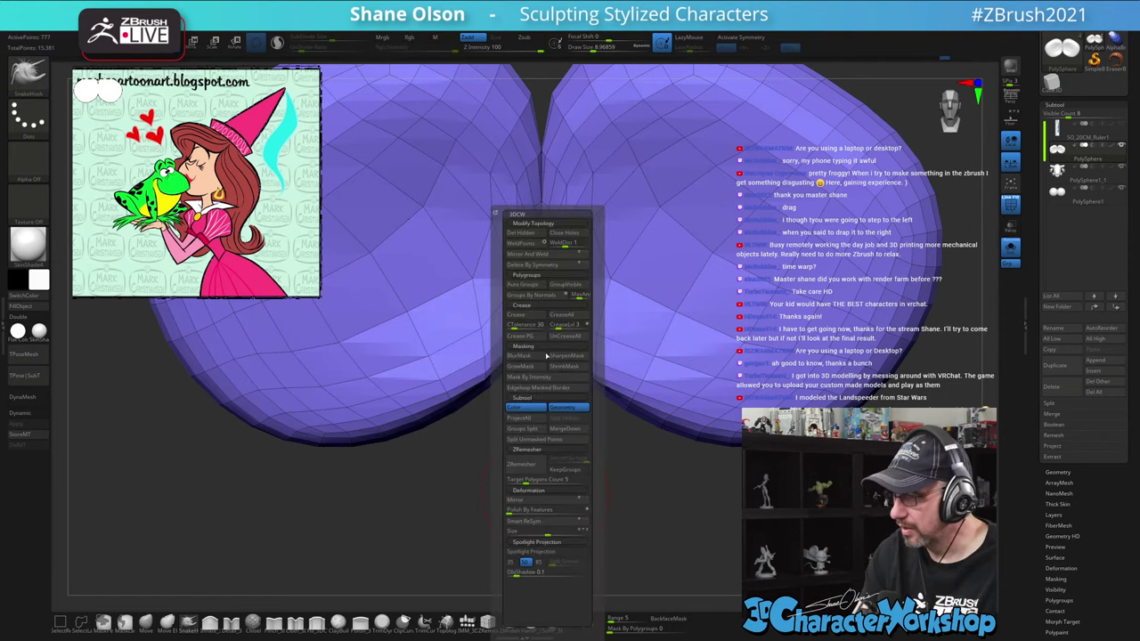
left_click(535, 254)
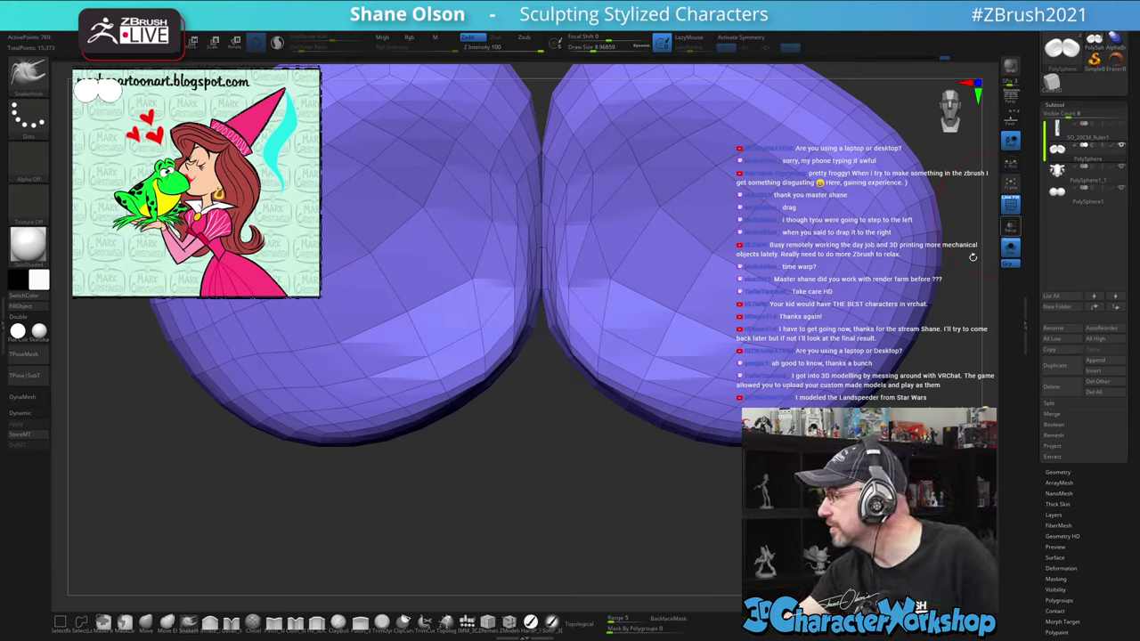
key("space")
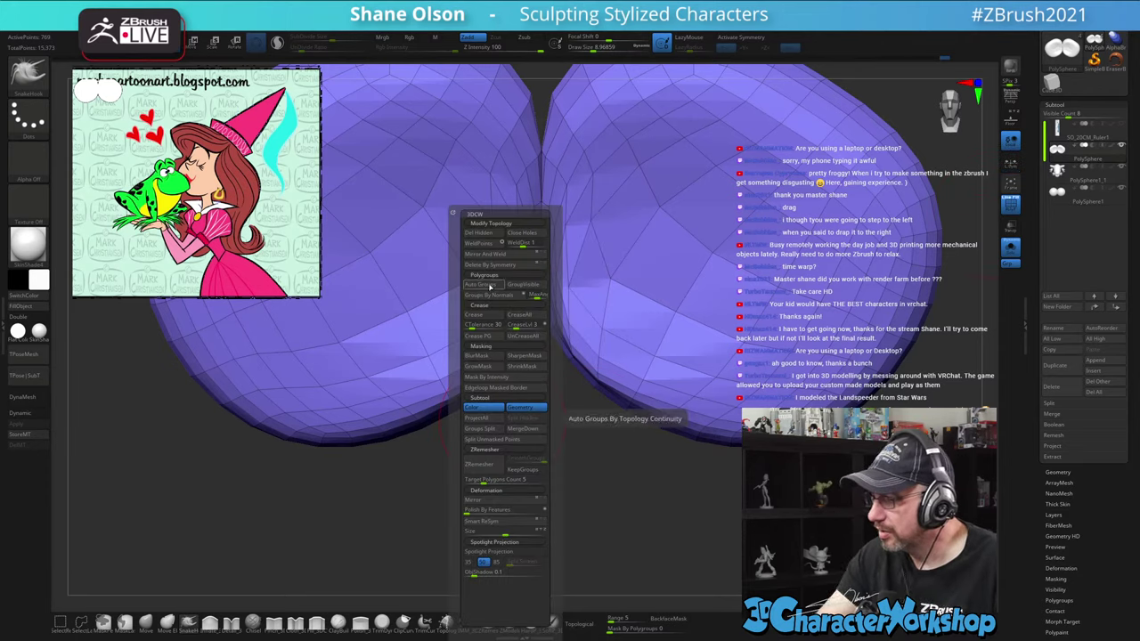
left_click(493, 256)
Smooth the inner socket edges with dynamic subdivision enabled and turn on X symmetry
mouse_move(579, 285)
right_mouse_down("ctrl")
mouse_move(572, 408)
mouse_move(577, 259)
mouse_move(587, 364)
mouse_move(592, 316)
mouse_move(575, 533)
mouse_move(536, 499)
mouse_move(553, 346)
mouse_move(566, 383)
right_mouse_up("ctrl")
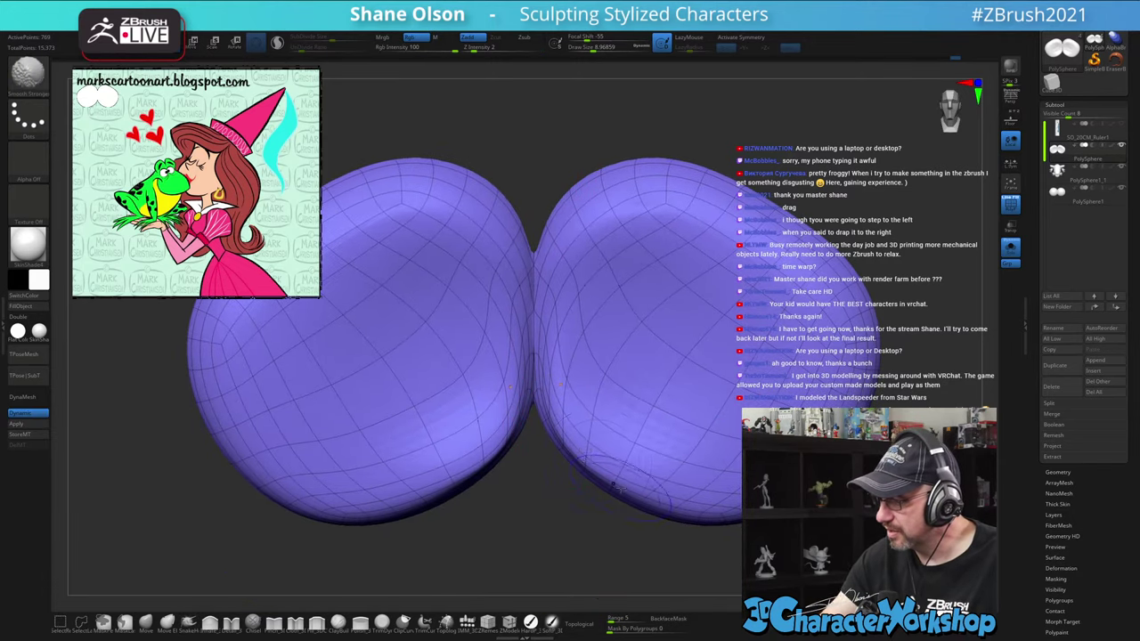
key("x")
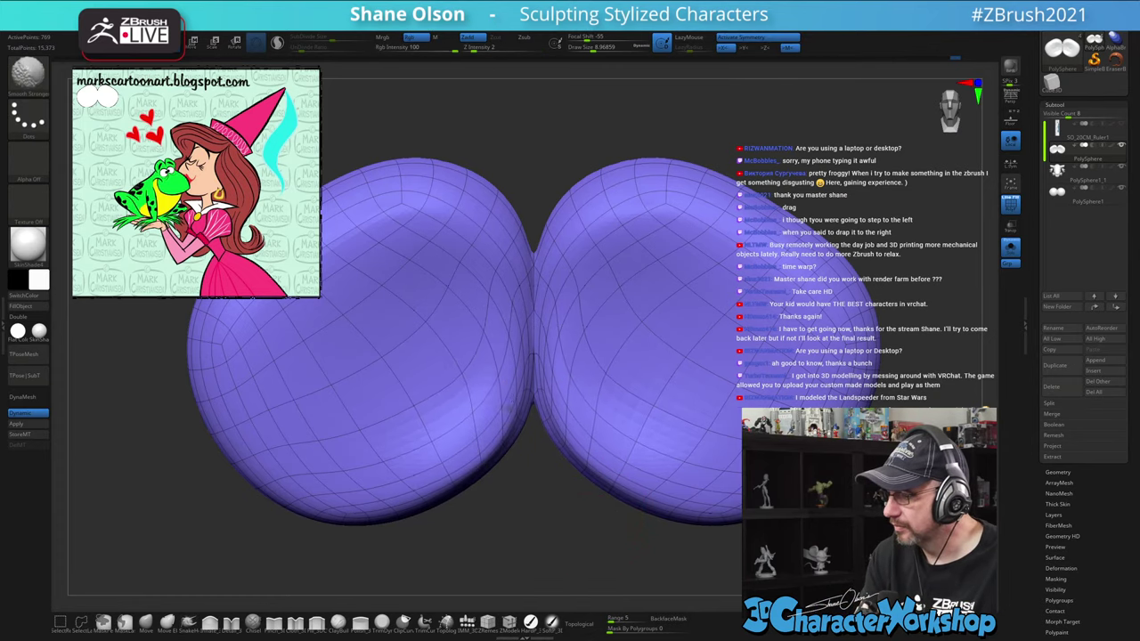
mouse_move(534, 451)
right_mouse_down("ctrl")
mouse_move(529, 469)
mouse_move(522, 442)
right_mouse_up("ctrl")
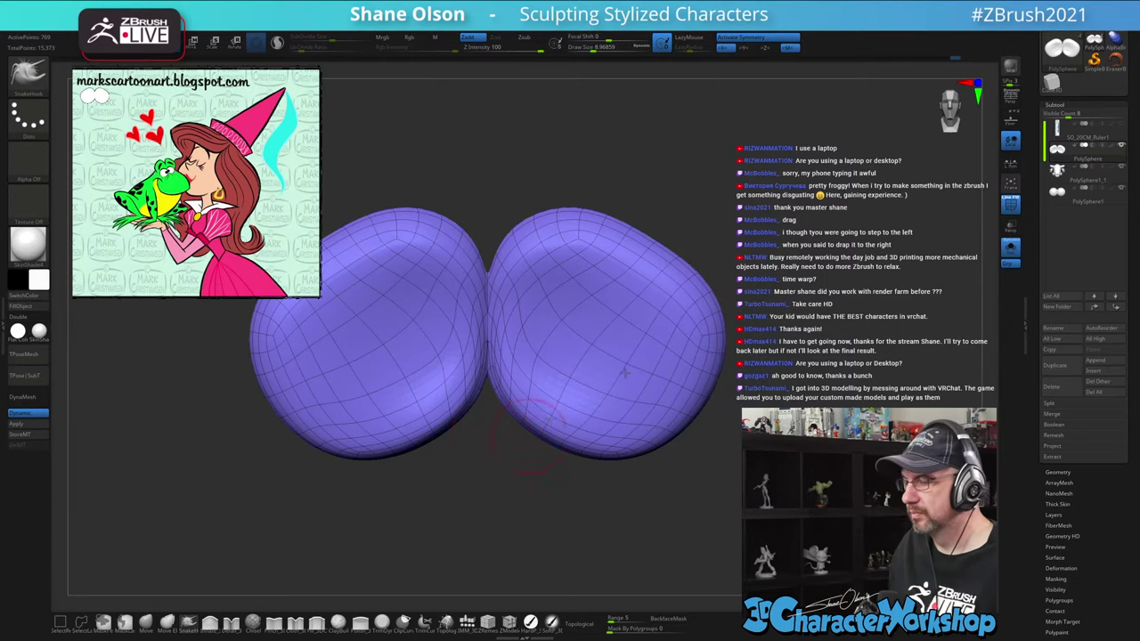
Leave Solo mode to show all subtools, and make the frog's body active with dynamic subdivision enabled
left_click(1009, 249)
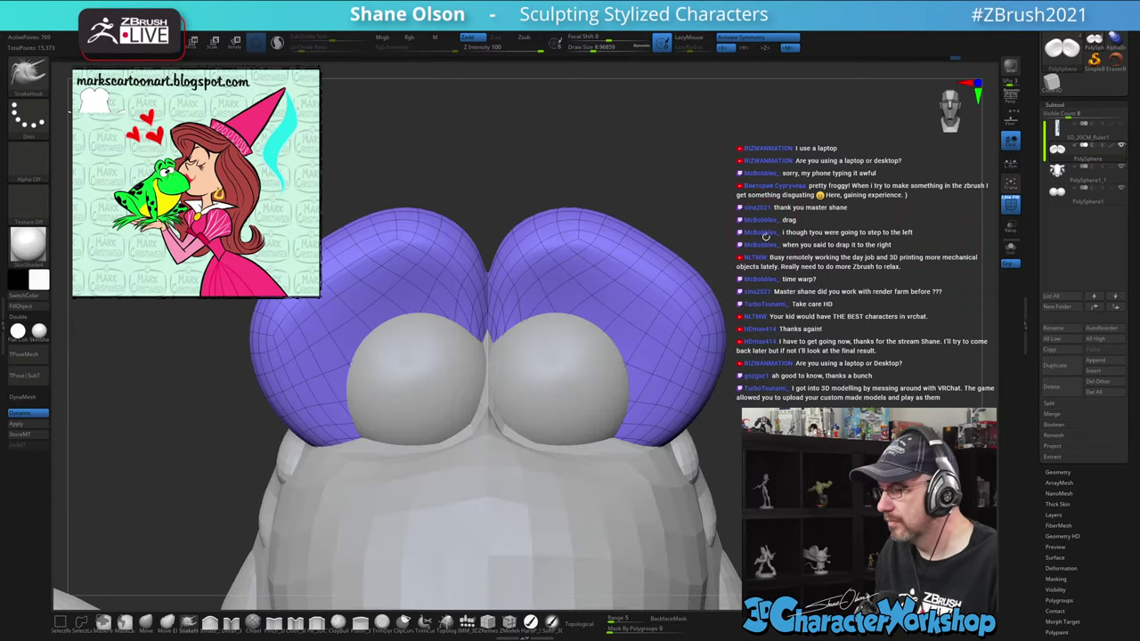
right_click_drag(765, 236, 689, 224, "ctrl")
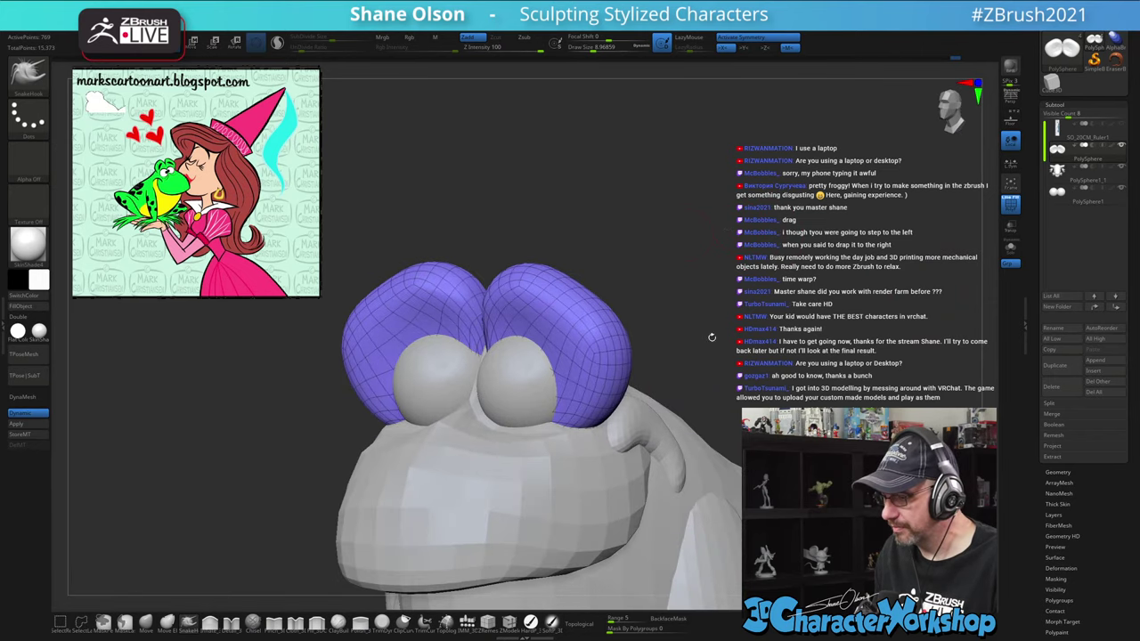
left_click(526, 507, "alt")
left_click_drag(728, 331, 762, 342)
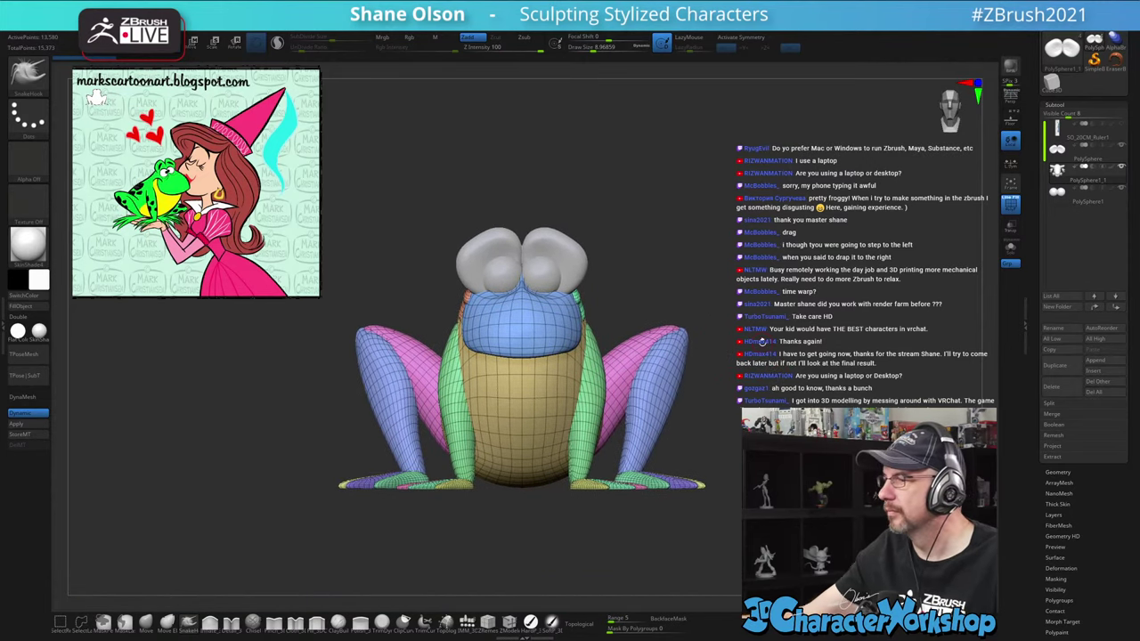
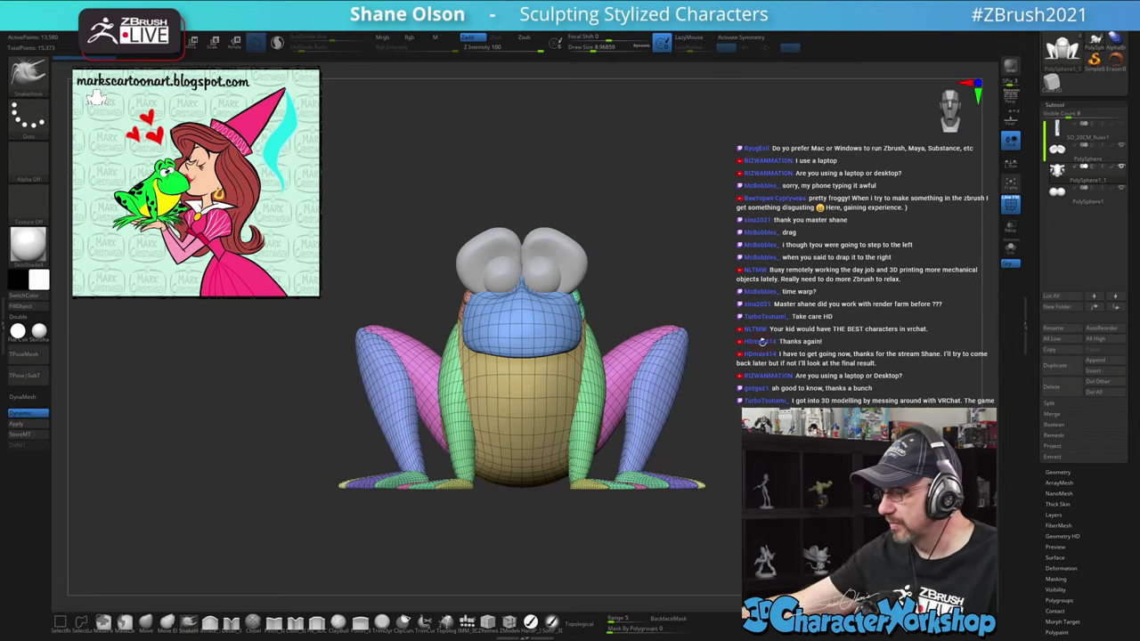
Set the brush size to about 23 and make the eye-socket subtool active
key("s")
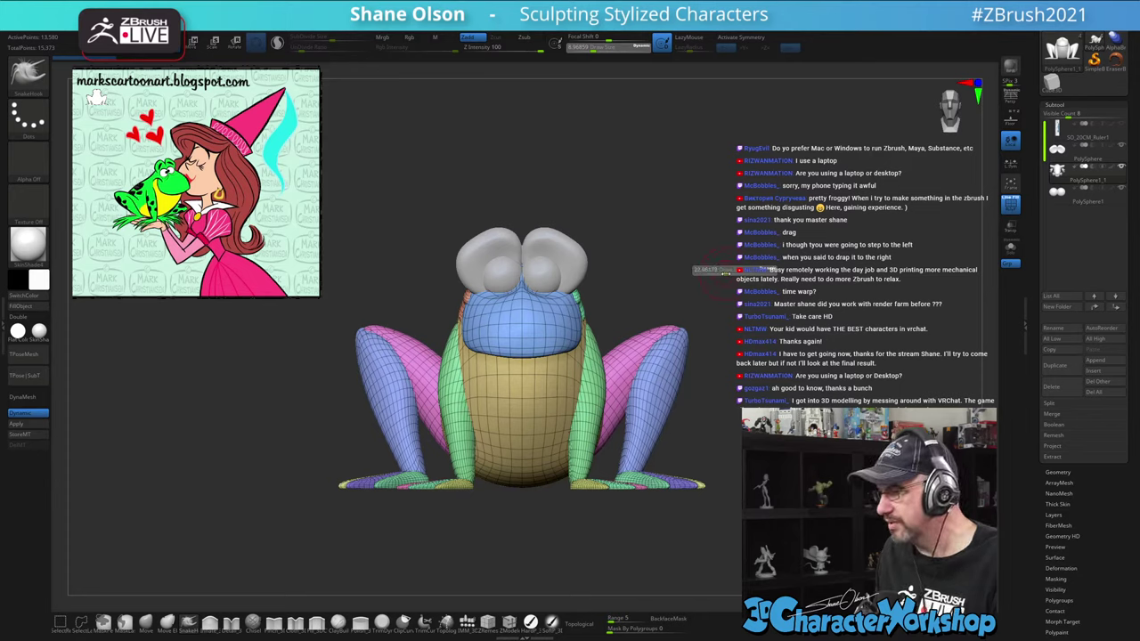
left_click(1062, 178)
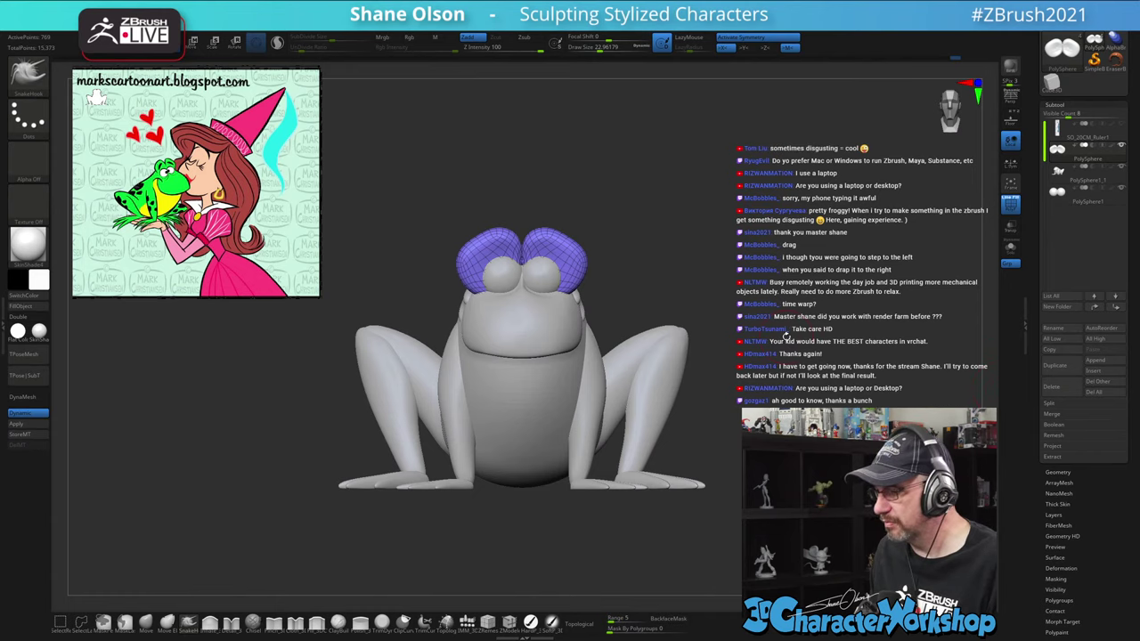
Merge the eye-socket subtool down into the frog's body subtool and accept the confirmation
mouse_move(787, 335)
left_mouse_down("alt")
mouse_move(795, 345)
mouse_move(800, 321)
left_mouse_up("alt")
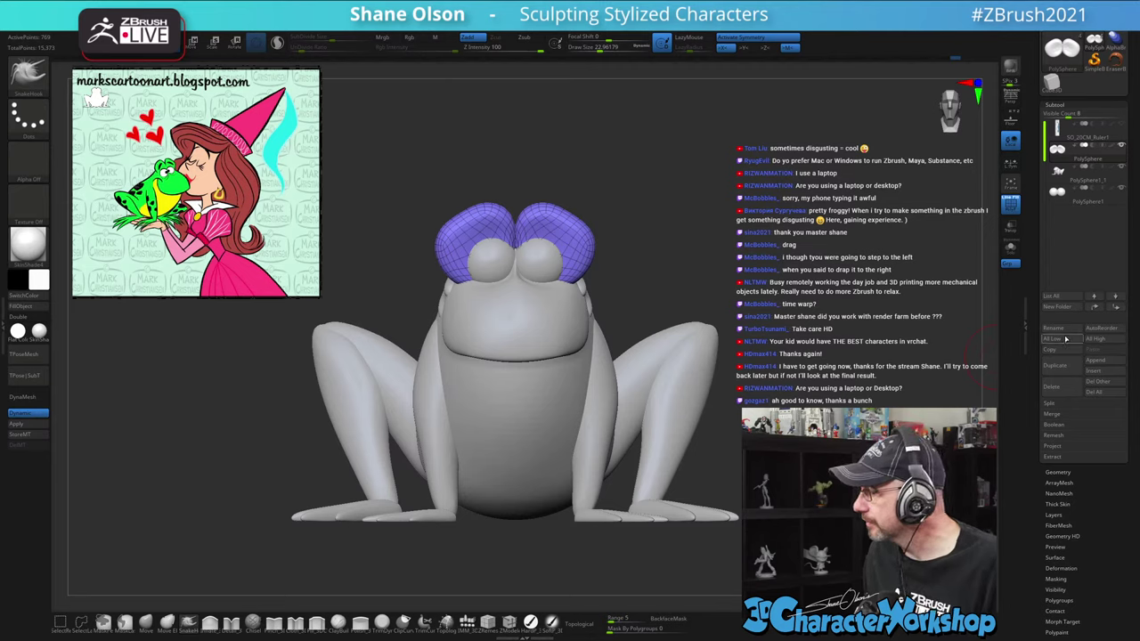
left_click(1062, 416)
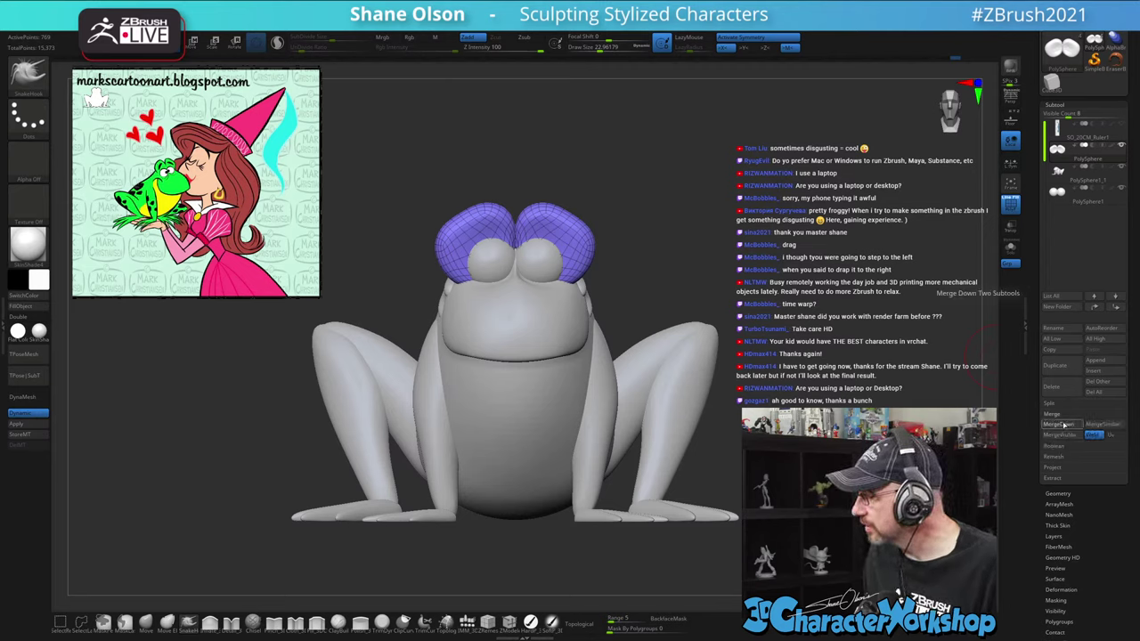
left_click(1060, 424)
left_click(912, 442)
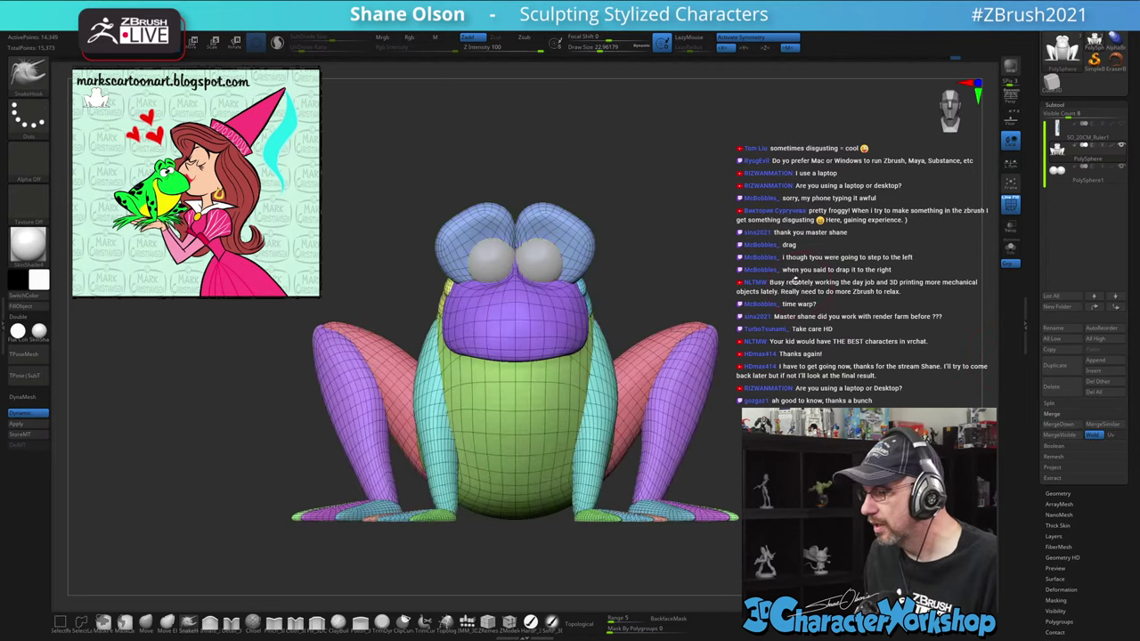
Set the brush size to about 10 and hide the toe polygroups of the front feet
left_click_drag(797, 279, 766, 233, "alt")
left_click_drag(664, 251, 738, 239)
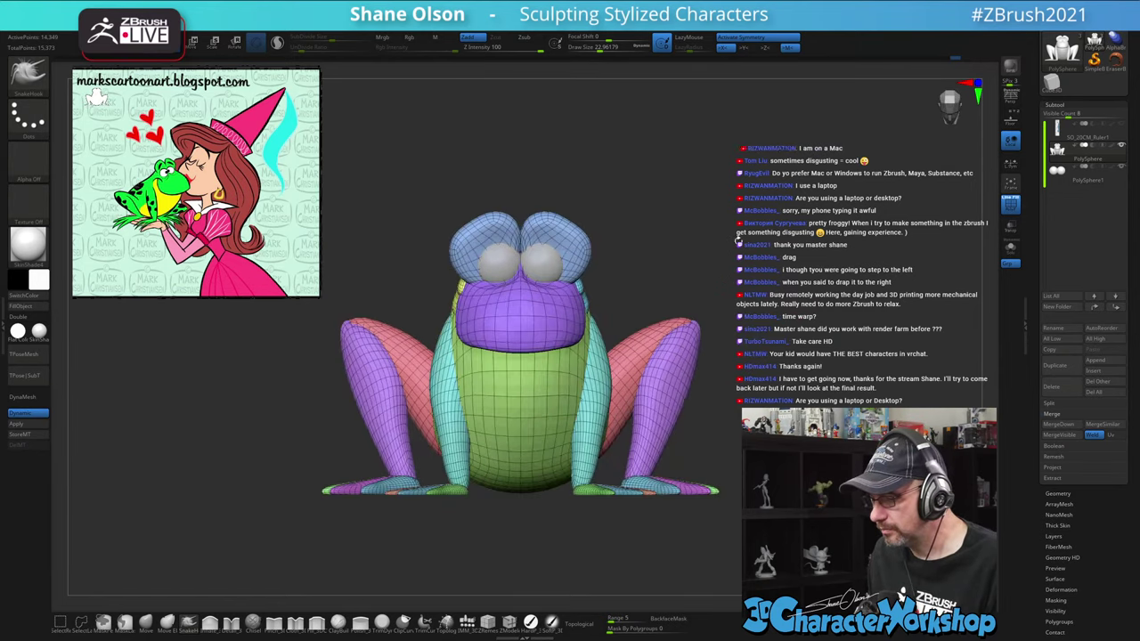
mouse_move(529, 533)
left_mouse_down("alt")
mouse_move(580, 458)
mouse_move(529, 472)
mouse_move(552, 487)
mouse_move(527, 537)
left_mouse_up("alt")
mouse_move(539, 436)
left_mouse_down("alt")
mouse_move(556, 503)
mouse_move(504, 480)
mouse_move(500, 454)
left_mouse_up("alt")
key("s")
key("s")
left_click(467, 500, "ctrl+shift")
left_click(466, 501, "ctrl+shift")
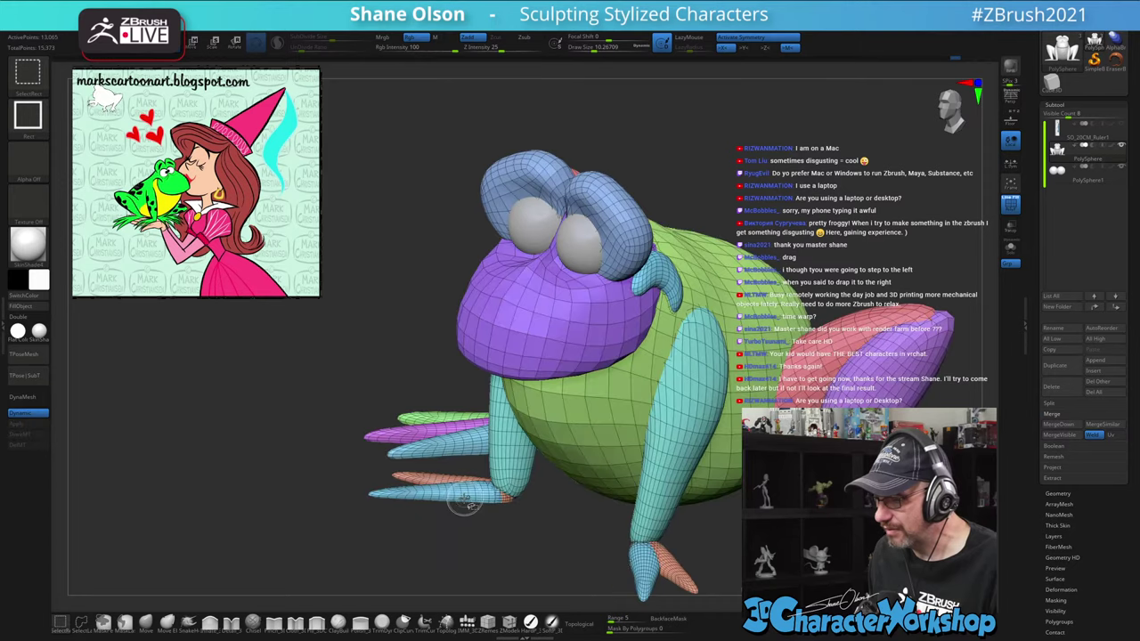
left_click(439, 489, "ctrl+shift")
left_click(443, 487, "ctrl+alt+shift")
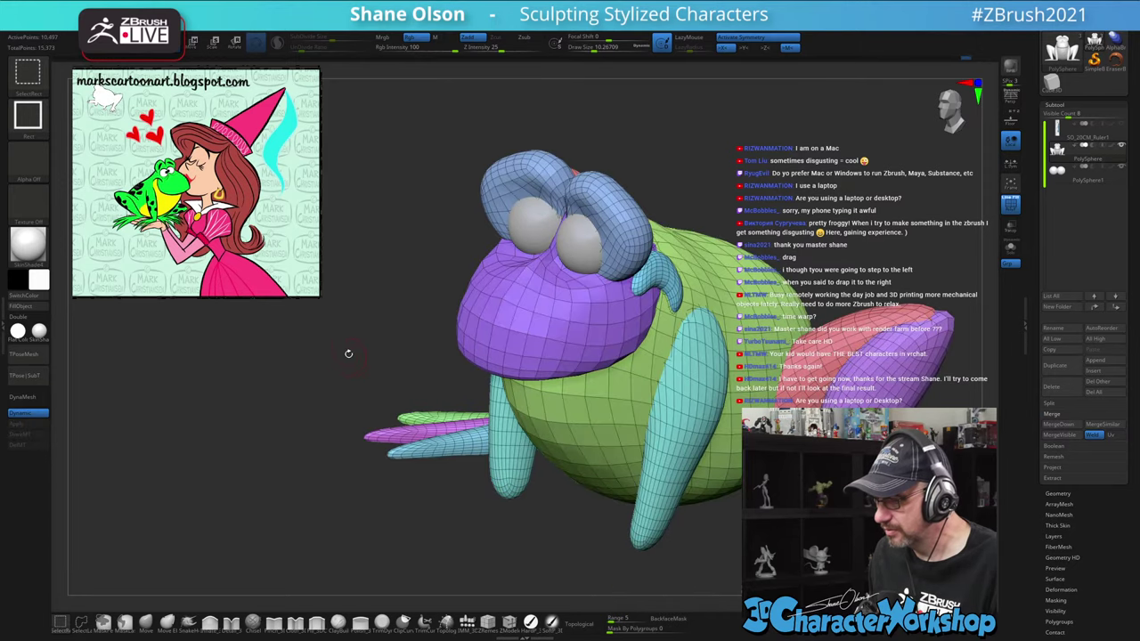
Mask everything still visible, bring the hidden front toes back unmasked, and soften the mask edge at the ankle
left_click_drag(346, 351, 353, 325, "shift")
left_click_drag(573, 519, 660, 482, "alt")
mouse_move(540, 194)
left_mouse_down("ctrl")
mouse_move(369, 246)
mouse_move(688, 578)
mouse_move(871, 351)
mouse_move(713, 378)
left_mouse_up("ctrl")
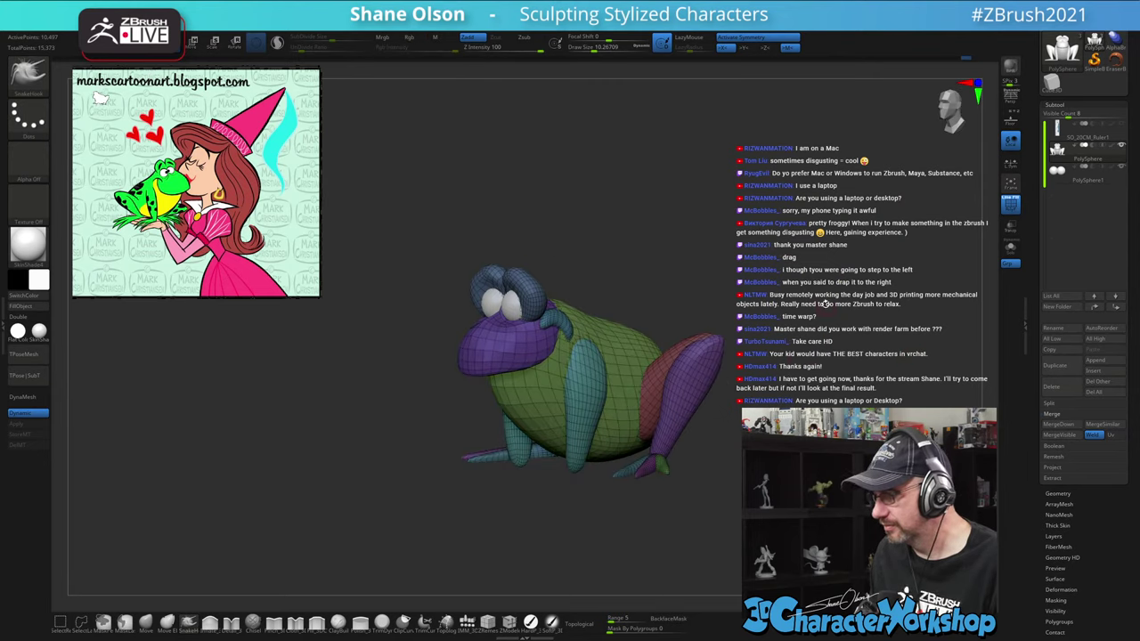
left_click_drag(825, 303, 613, 451)
left_click_drag(357, 321, 358, 322)
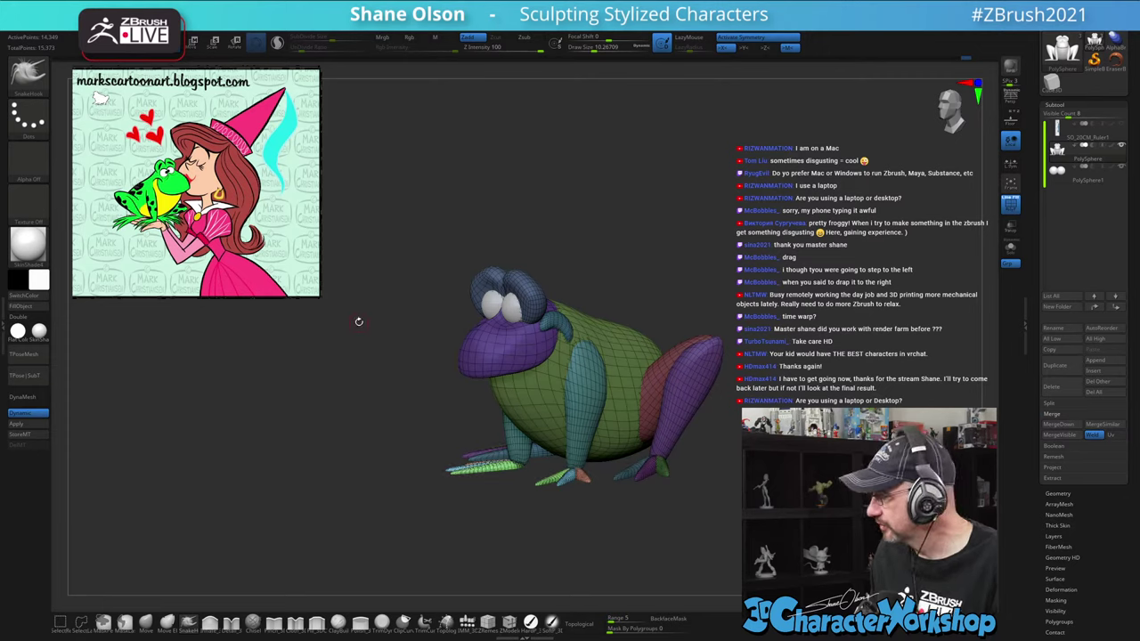
left_click_drag(659, 512, 541, 538)
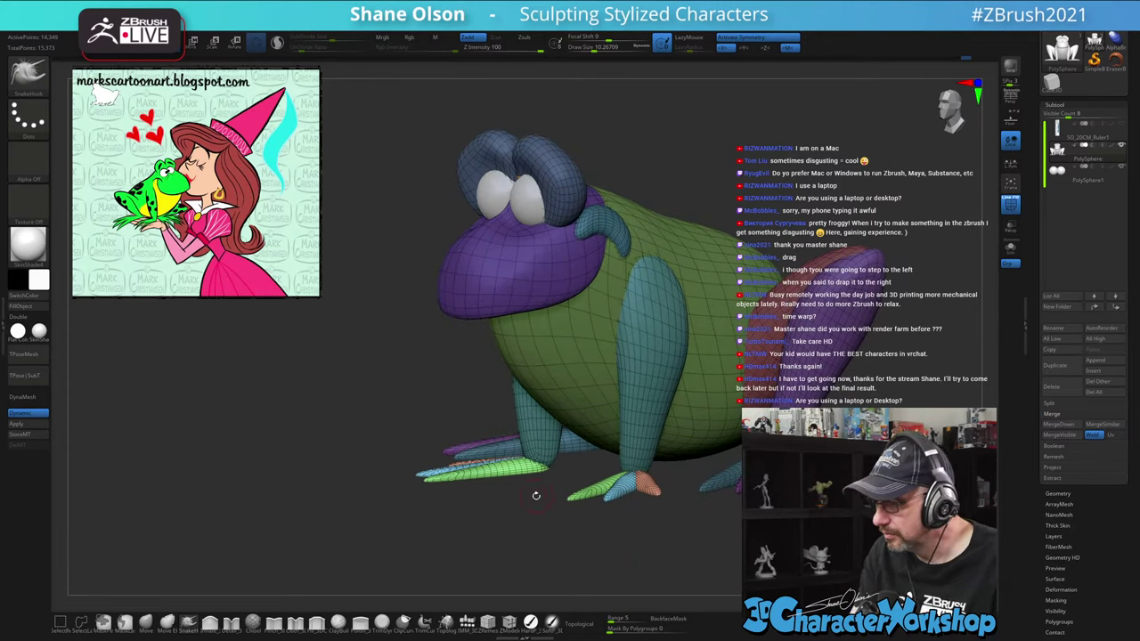
mouse_move(537, 497)
left_mouse_down()
mouse_move(548, 483)
mouse_move(508, 439)
mouse_move(541, 515)
left_mouse_up()
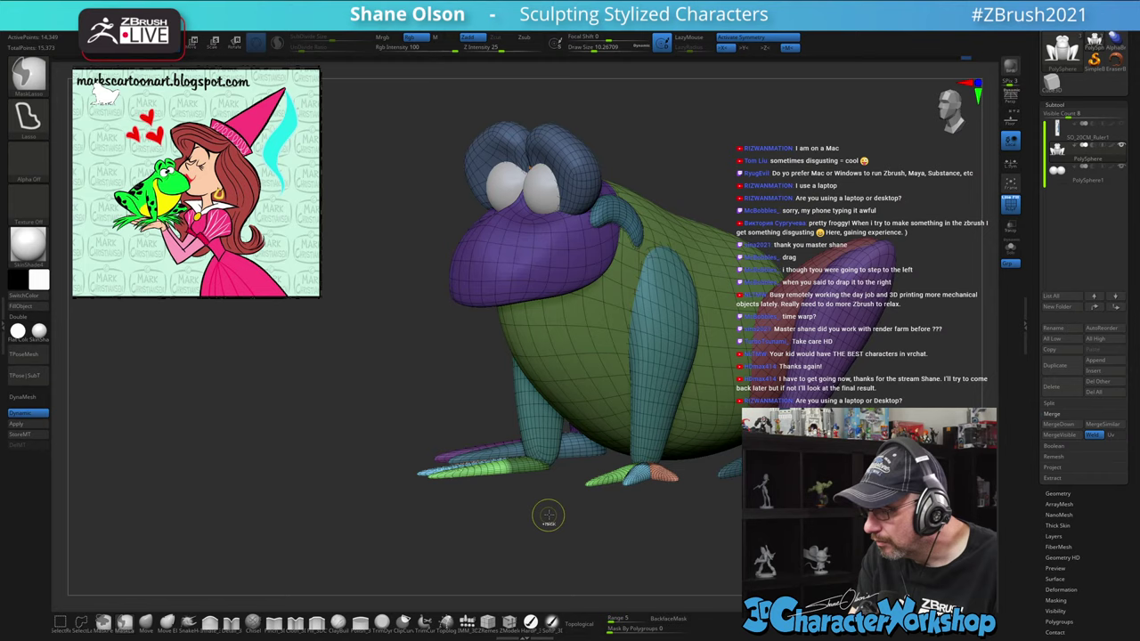
left_click(542, 465, "ctrl")
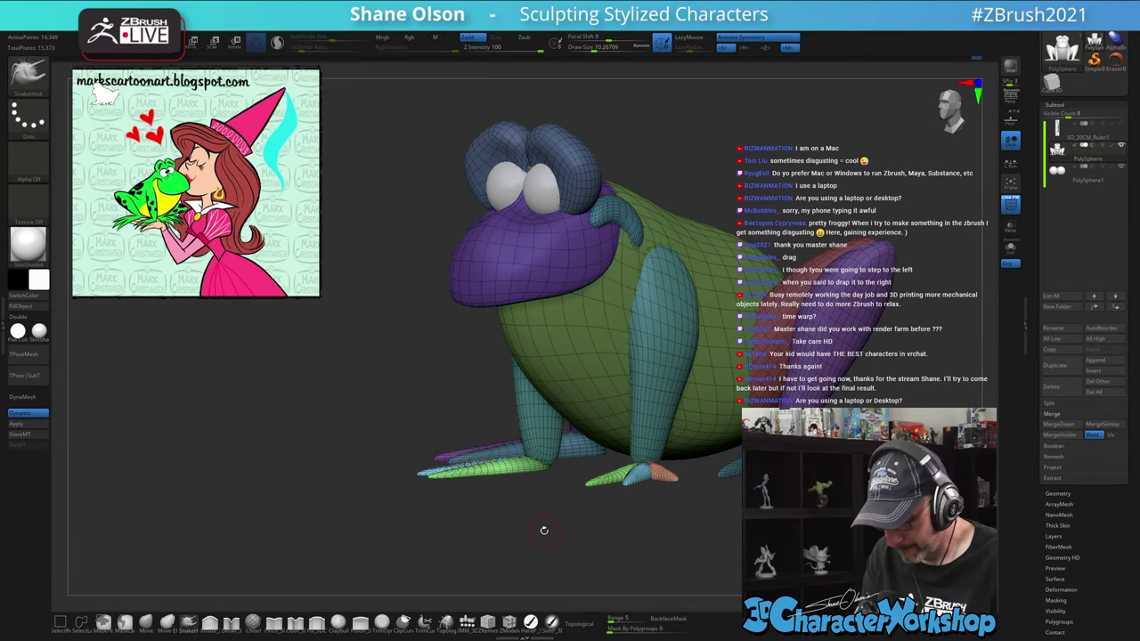
Switch from the gizmo to the Transpose line and lay it along the front toes from the ankle past the toe tips
key("w")
left_click_drag(543, 515, 551, 537, "alt")
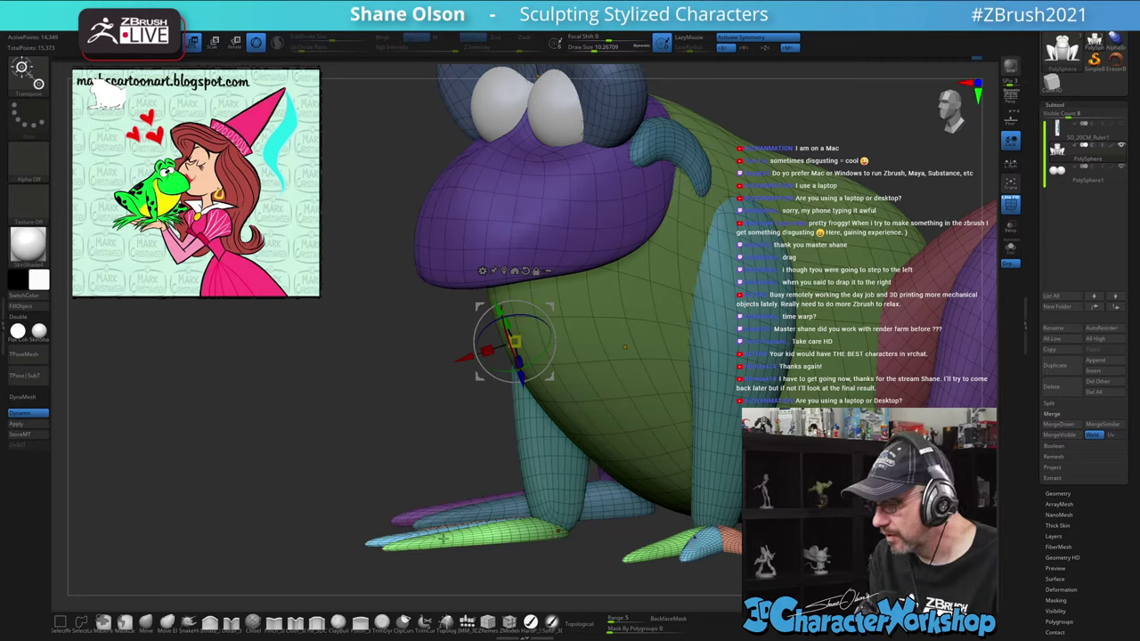
key("q")
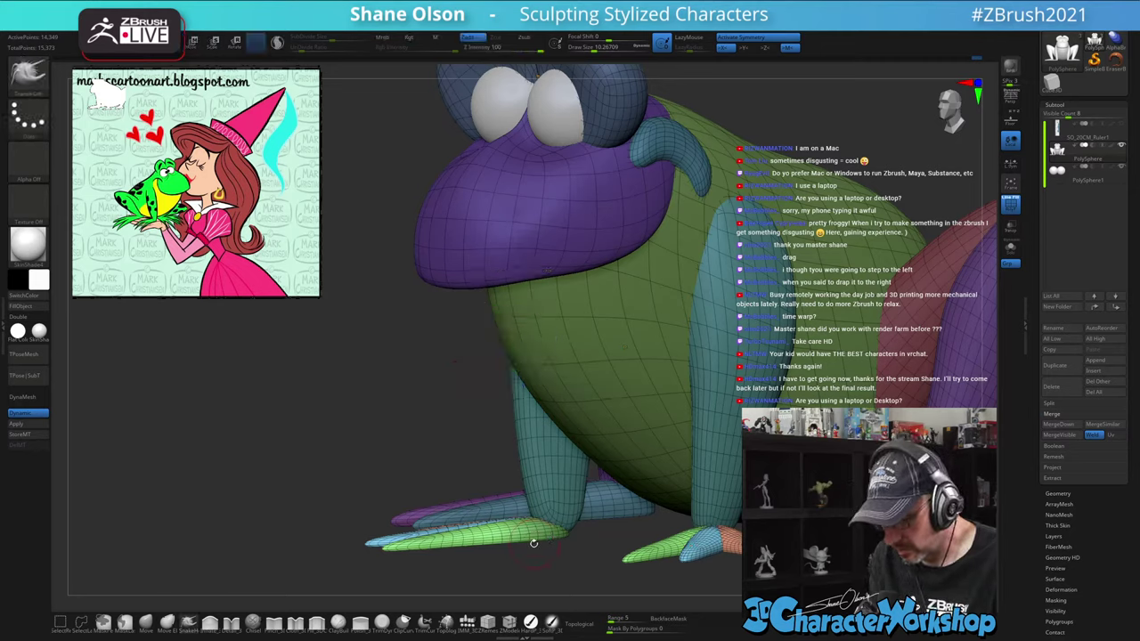
key("w")
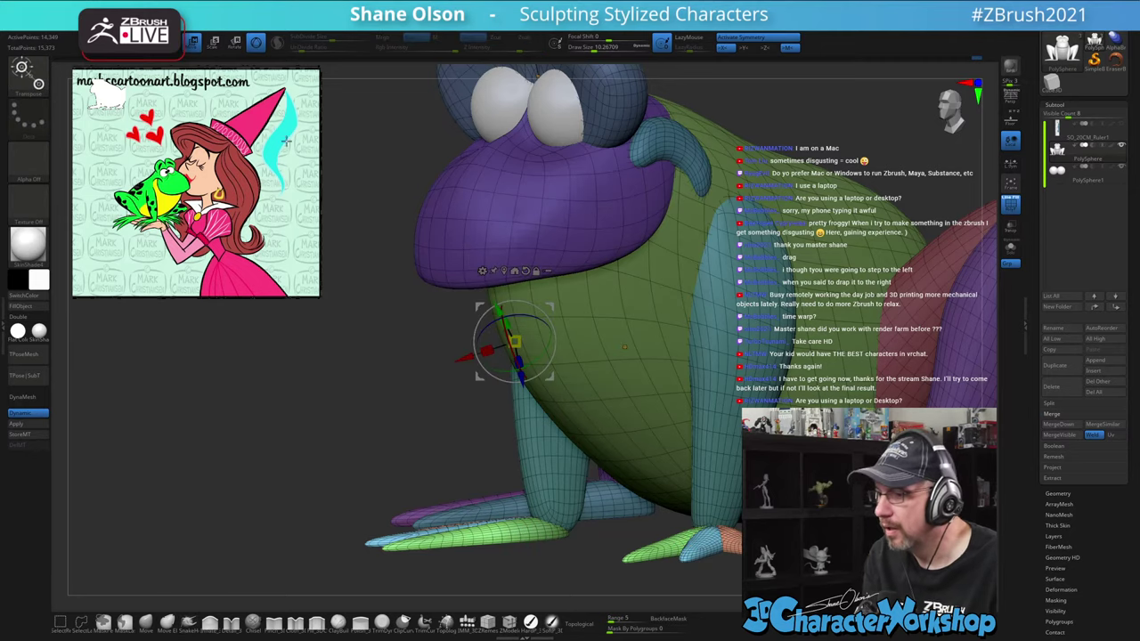
left_click(256, 43)
left_click_drag(560, 530, 424, 541, "ctrl")
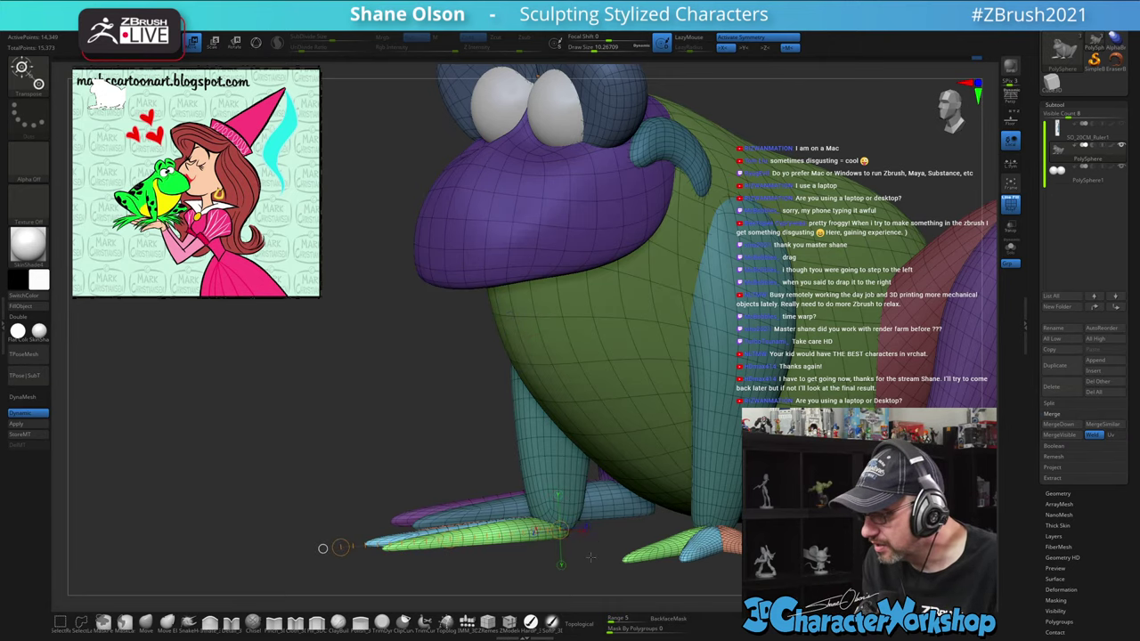
left_click_drag(591, 558, 609, 523, "alt")
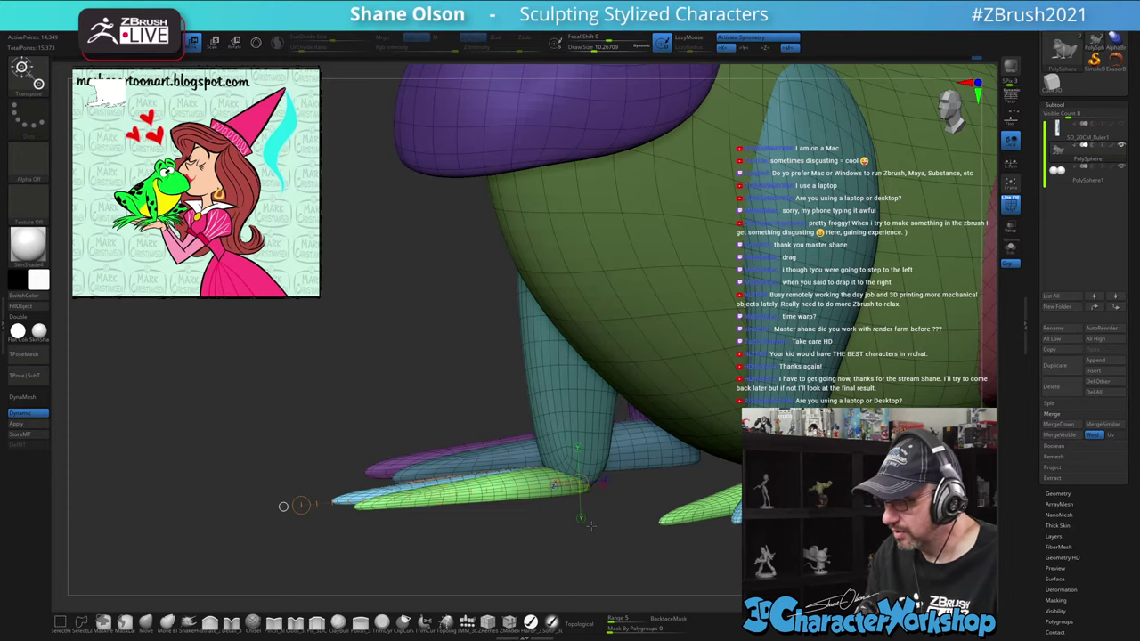
left_click_drag(534, 538, 509, 436)
left_click_drag(378, 349, 365, 383)
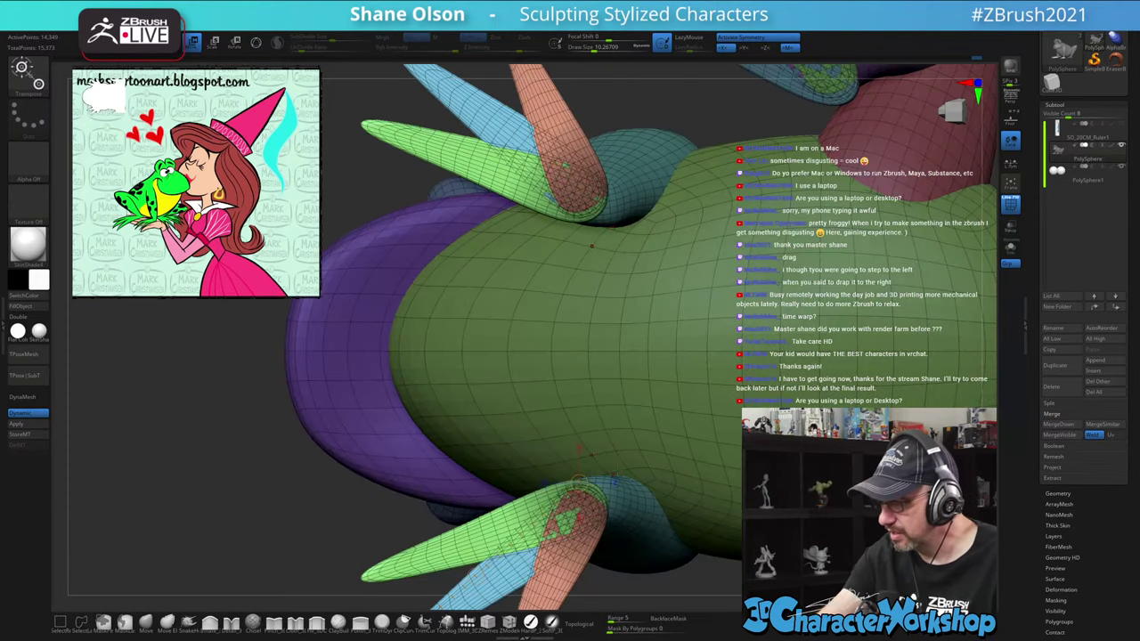
left_click_drag(374, 445, 383, 259)
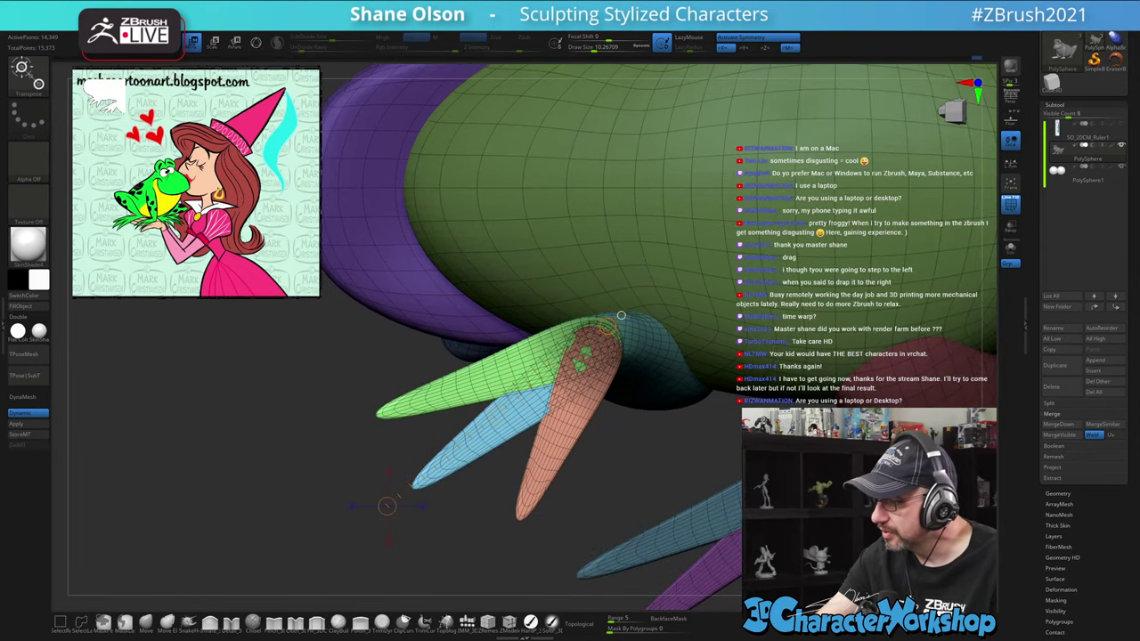
left_click_drag(492, 349, 521, 448)
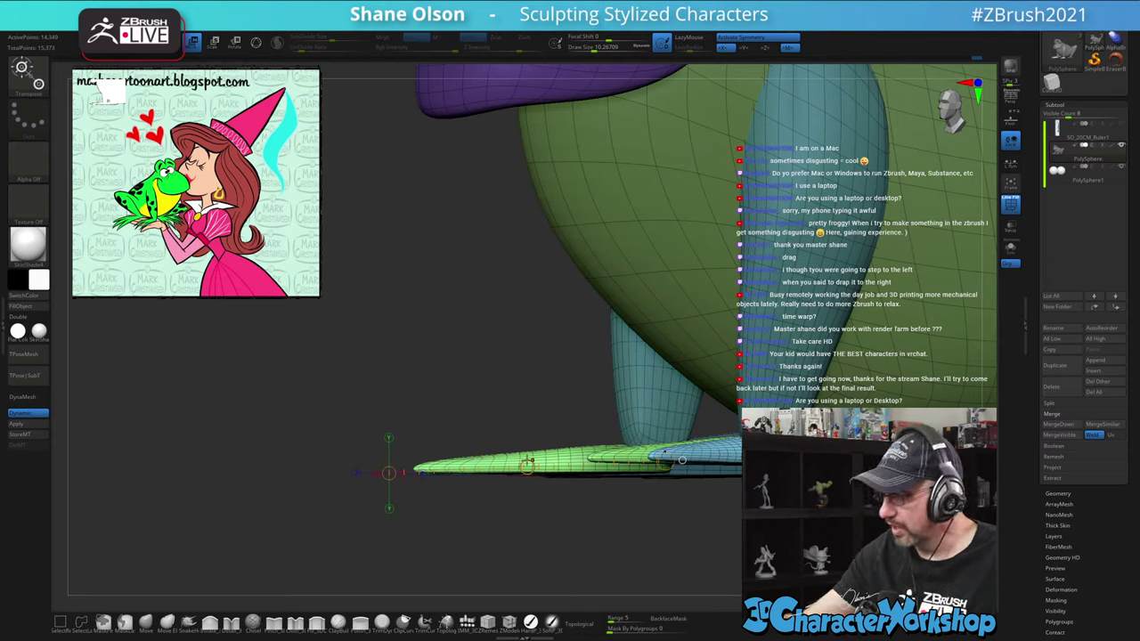
Bend the front toes into an upward arch, rotate them downward at the ankle, and clear the mask
left_click_drag(529, 467, 521, 428, "alt")
left_click_drag(579, 525, 637, 524)
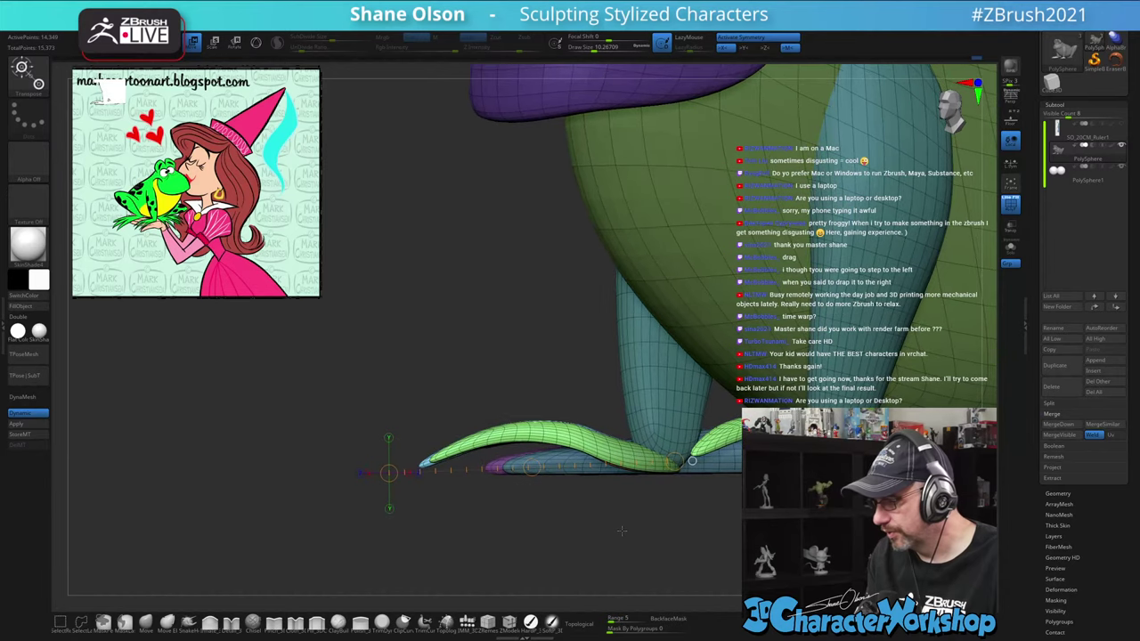
key("r")
left_click_drag(386, 507, 397, 581)
left_click_drag(577, 541, 623, 547)
left_click_drag(609, 492, 505, 443)
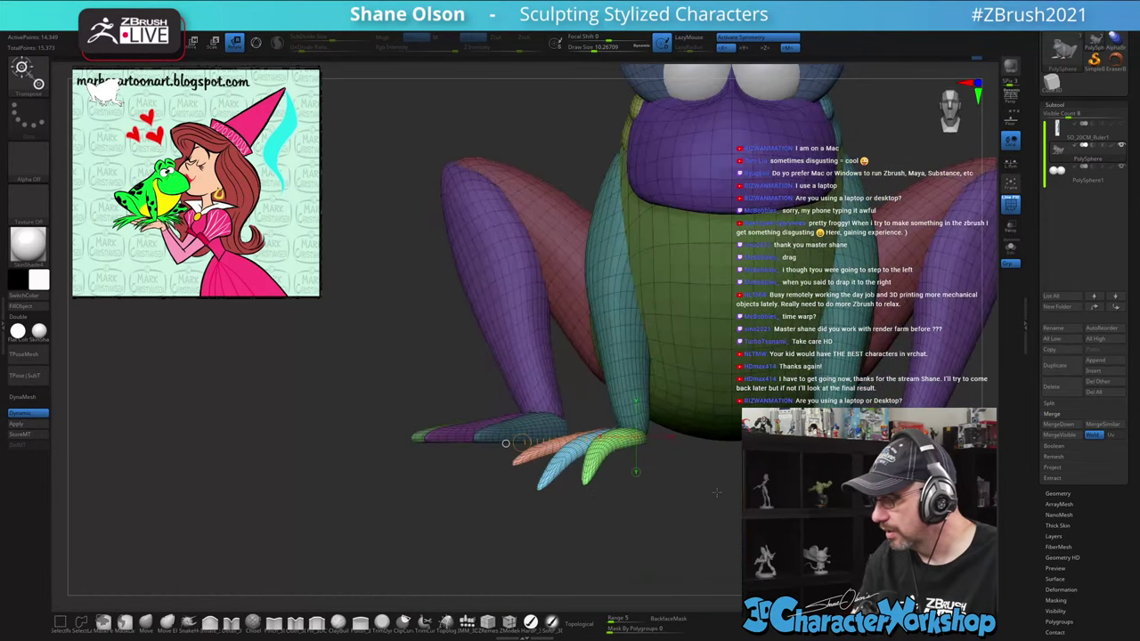
mouse_move(704, 499)
left_mouse_down("ctrl")
mouse_move(722, 515)
mouse_move(665, 538)
mouse_move(660, 521)
mouse_move(634, 537)
mouse_move(658, 525)
left_mouse_up("ctrl")
key("q")
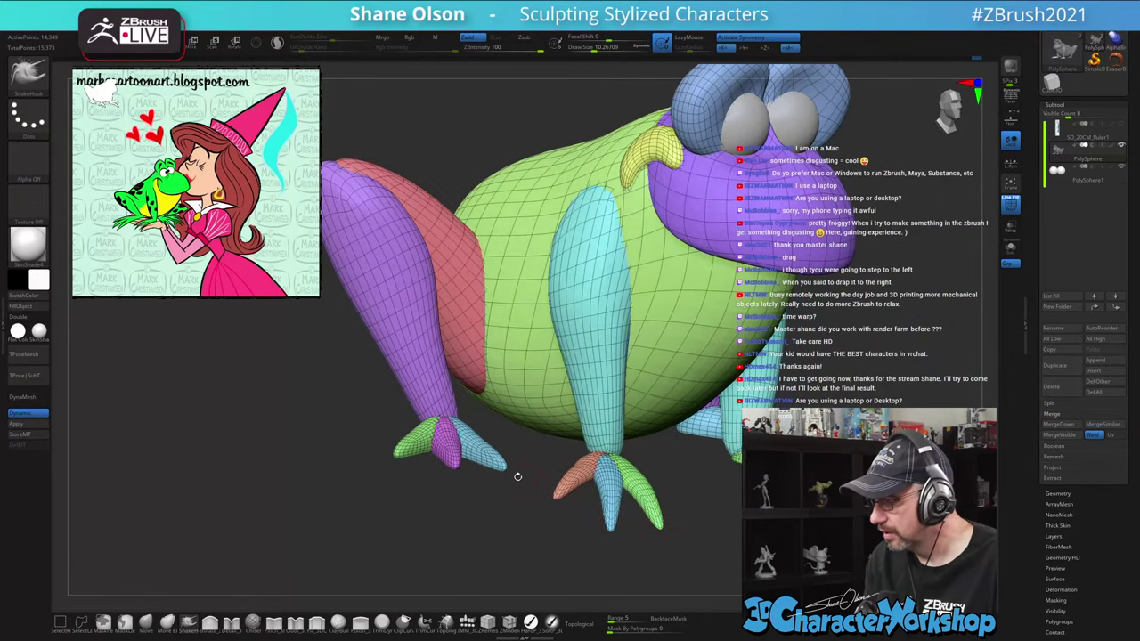
Hide the hind-foot toe polygroups, mask the rest of the frog, and show the toes again unmasked
left_click(483, 453, "ctrl+shift")
left_click(452, 444, "ctrl+shift")
left_click(447, 446, "ctrl+shift")
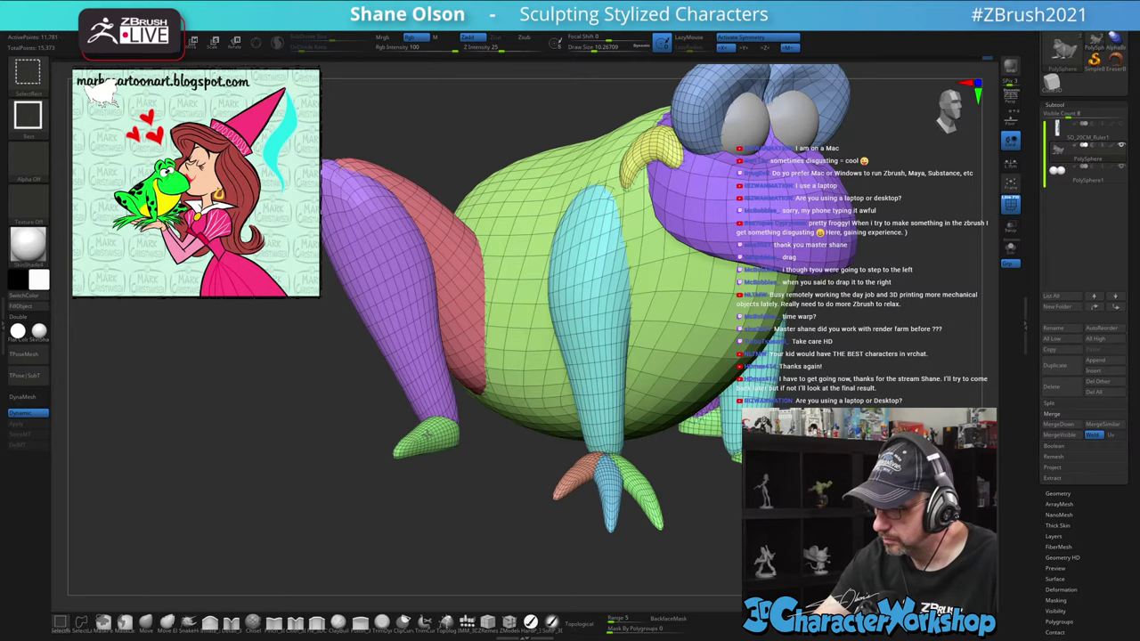
key("f")
mouse_move(778, 361)
left_mouse_down("ctrl")
mouse_move(314, 332)
mouse_move(771, 418)
mouse_move(776, 374)
left_mouse_up("ctrl")
left_click(771, 418, "ctrl+shift")
left_click_drag(771, 427, 855, 431)
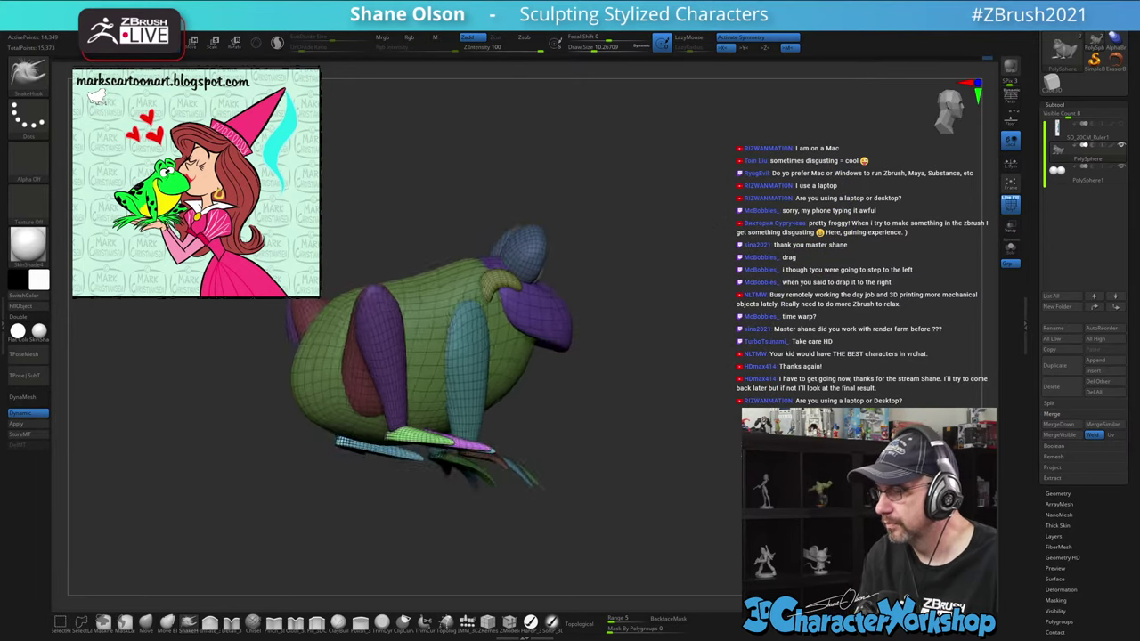
Invert the mask, blur its edge around the hind toes, and invert it back so only the toes stay editable
left_click_drag(624, 481, 686, 436)
mouse_move(558, 457)
left_mouse_down()
mouse_move(562, 467)
mouse_move(535, 476)
mouse_move(555, 475)
mouse_move(494, 304)
mouse_move(531, 539)
mouse_move(622, 489)
left_mouse_up()
left_click(620, 490, "ctrl")
left_click(610, 382, "ctrl")
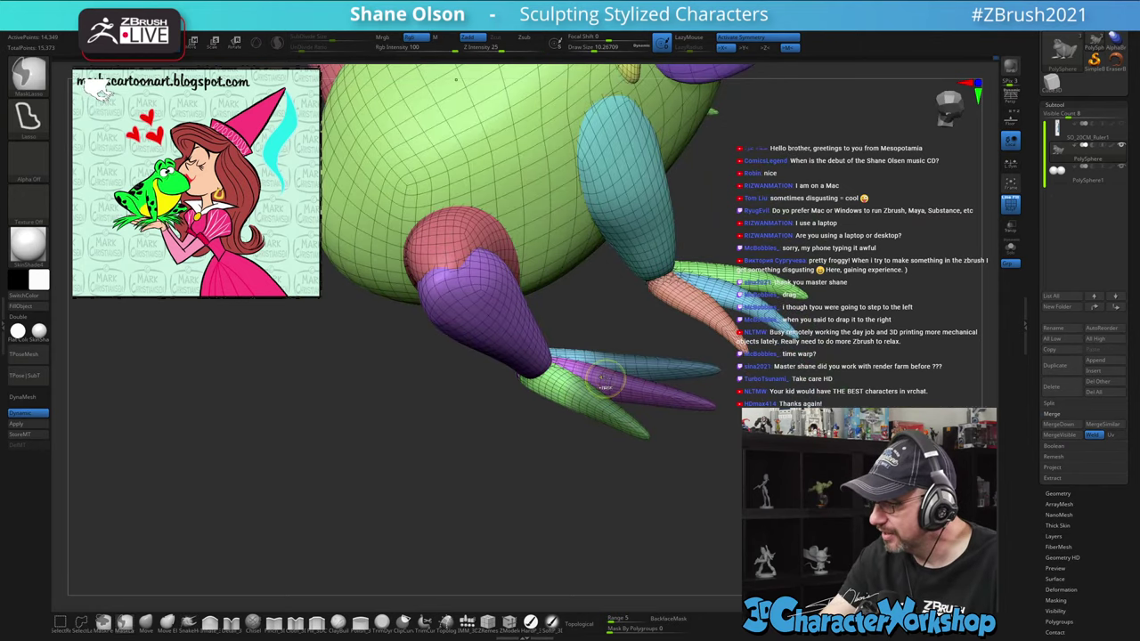
left_click(610, 383, "ctrl")
left_click(612, 484, "ctrl")
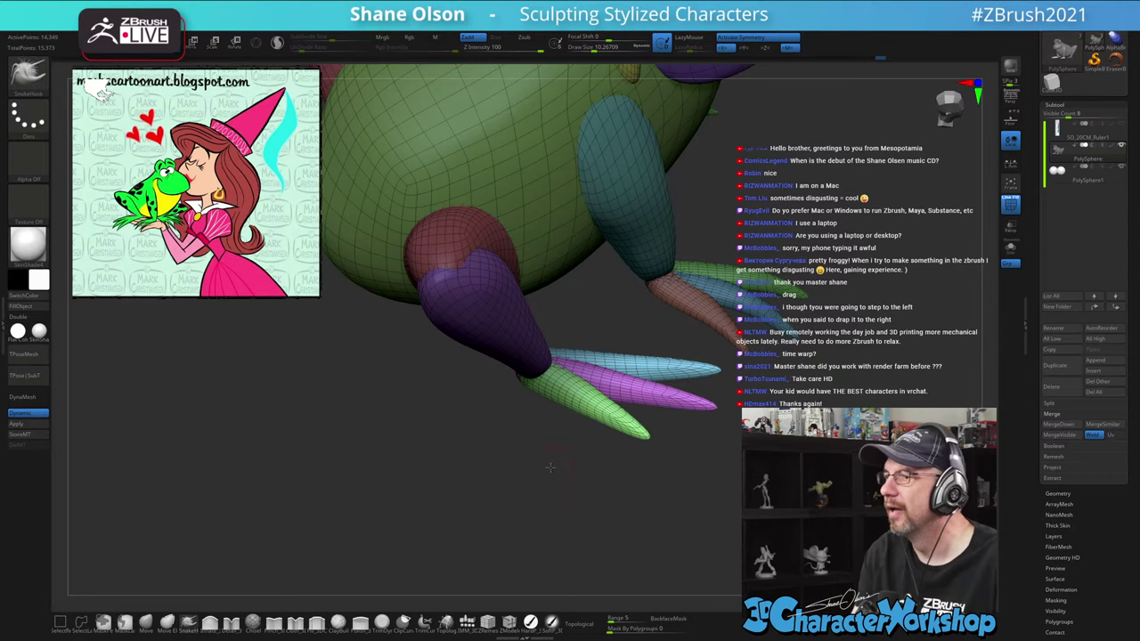
Lay a Transpose line along the hind toes from the heel past the toe tips in a side view
left_click_drag(552, 468, 690, 491)
left_click_drag(757, 463, 740, 479)
key("ctrl")
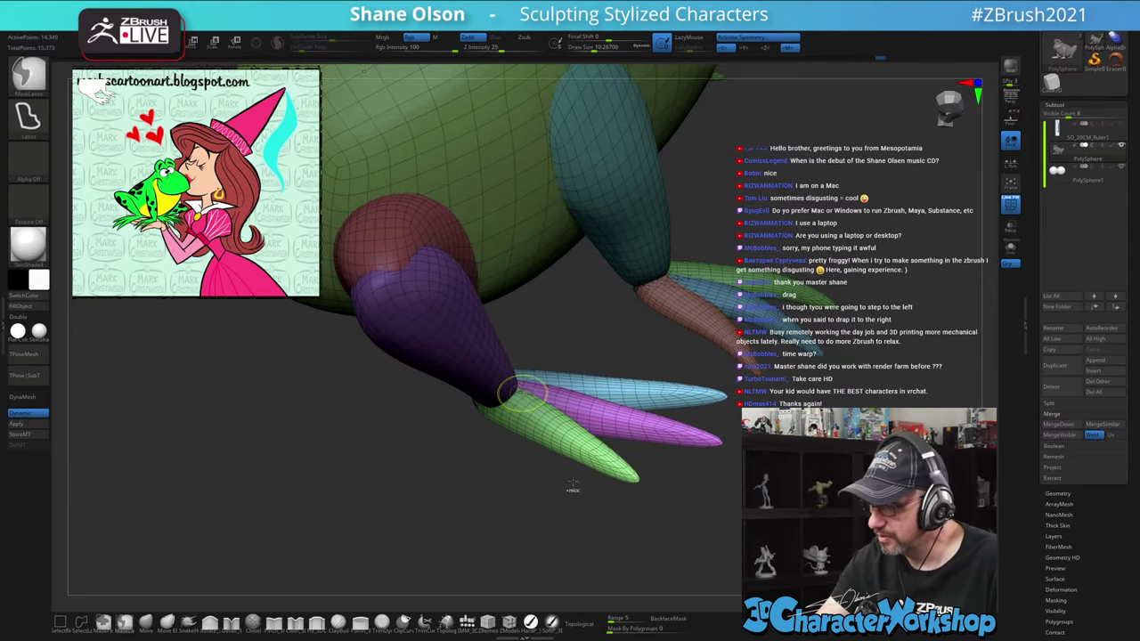
mouse_move(597, 545)
left_mouse_down()
mouse_move(623, 436)
mouse_move(643, 477)
left_mouse_up()
left_click_drag(720, 526, 738, 527)
key("w")
left_click_drag(503, 422, 524, 423)
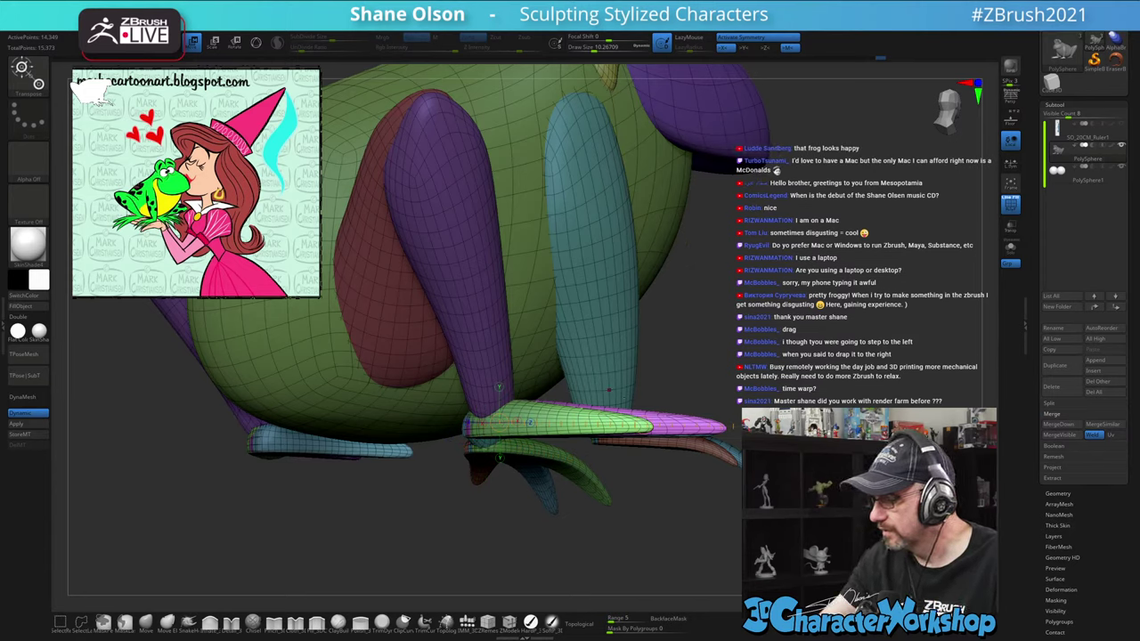
left_click_drag(637, 424, 607, 423)
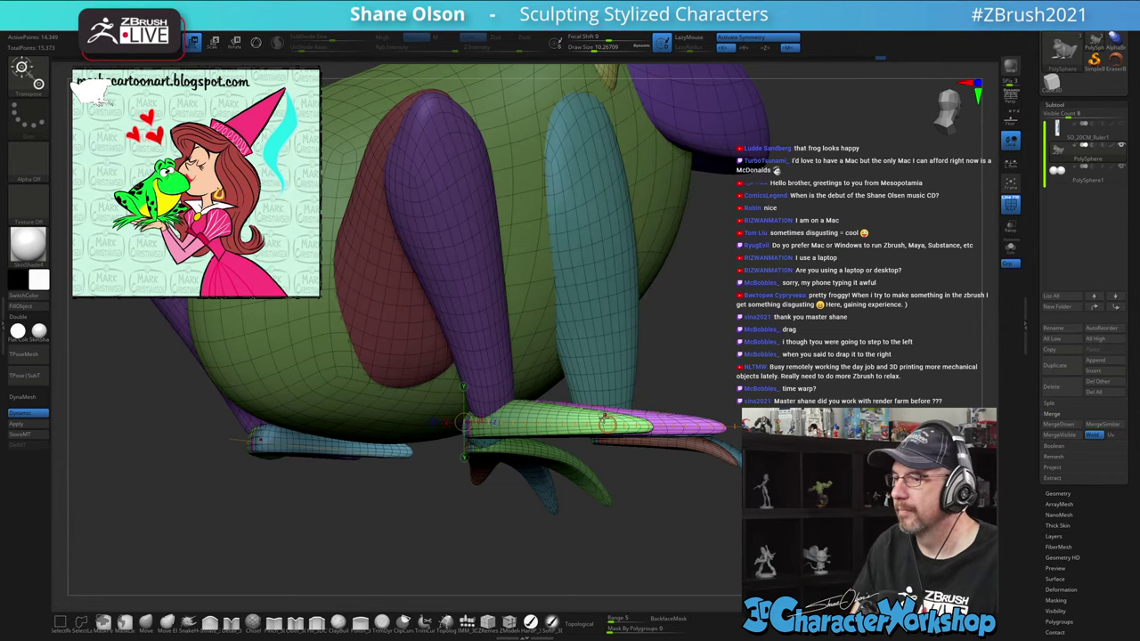
left_click_drag(719, 327, 718, 354, "alt")
key("q")
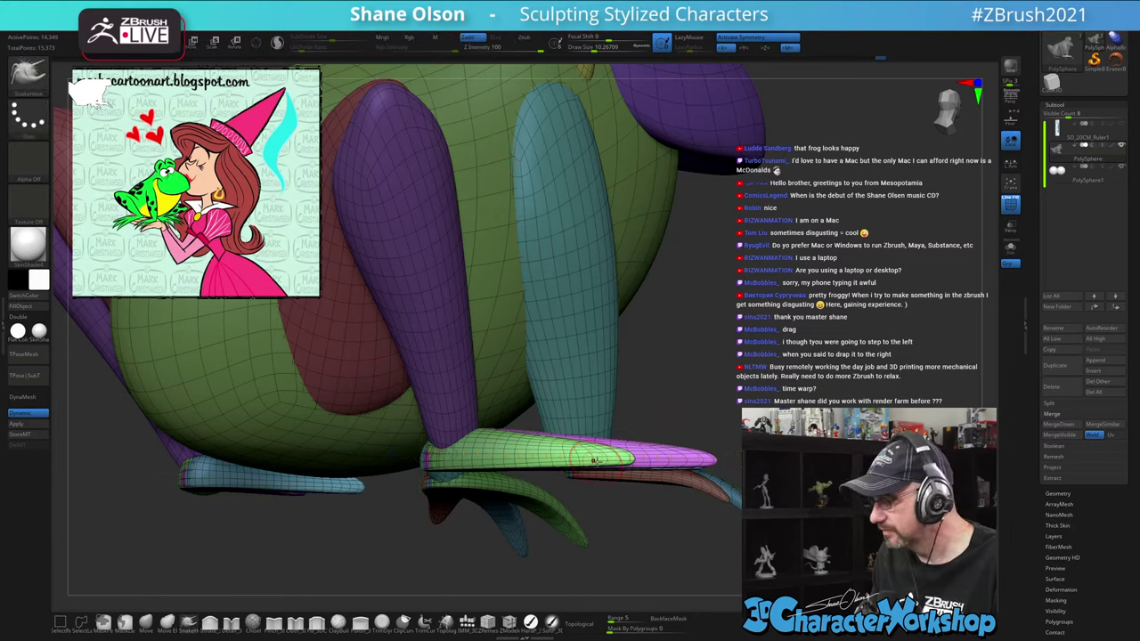
key("w")
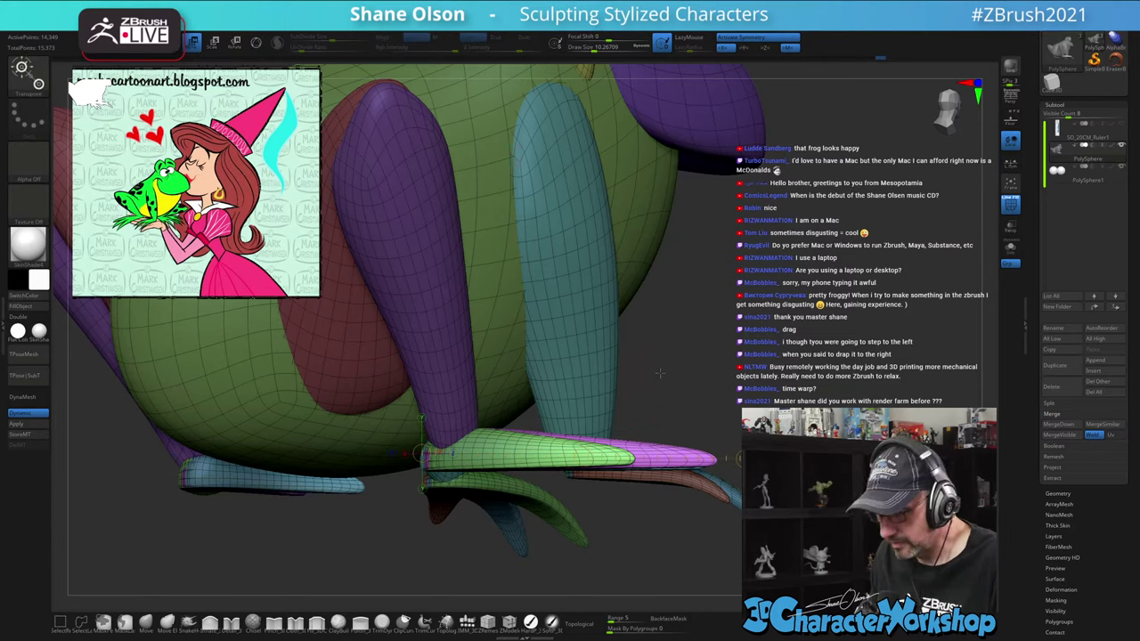
Extend the Transpose line's start point back behind the heel of the hind foot
mouse_move(589, 454)
left_mouse_down()
mouse_move(592, 421)
mouse_move(587, 458)
left_mouse_up()
key("ctrl+z")
right_click_drag(587, 458, 589, 458)
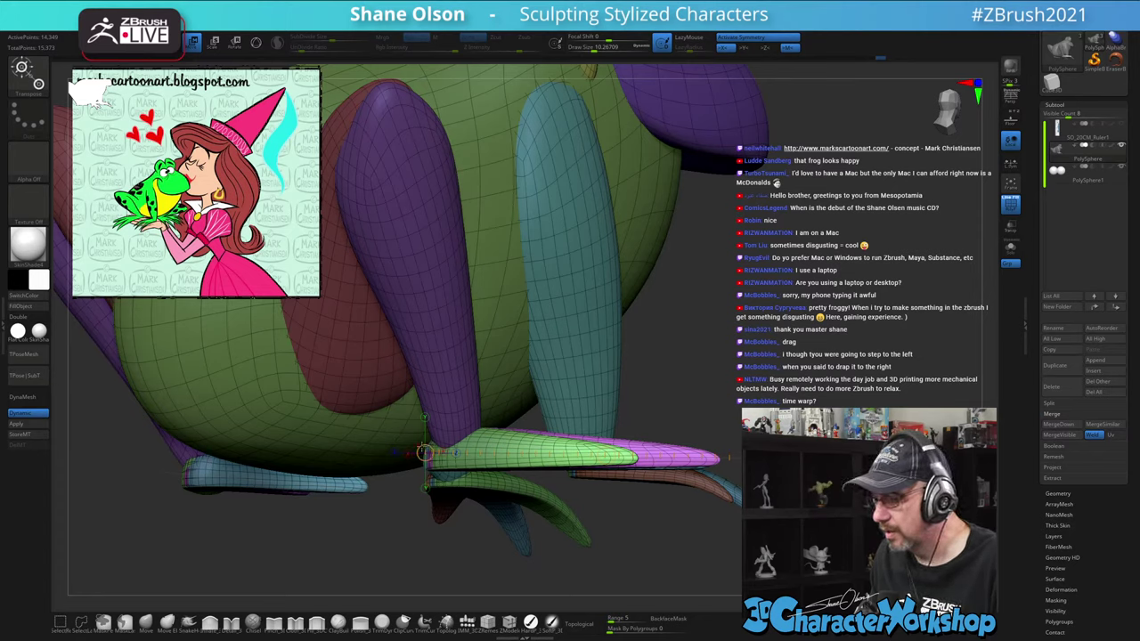
left_click_drag(423, 449, 375, 447)
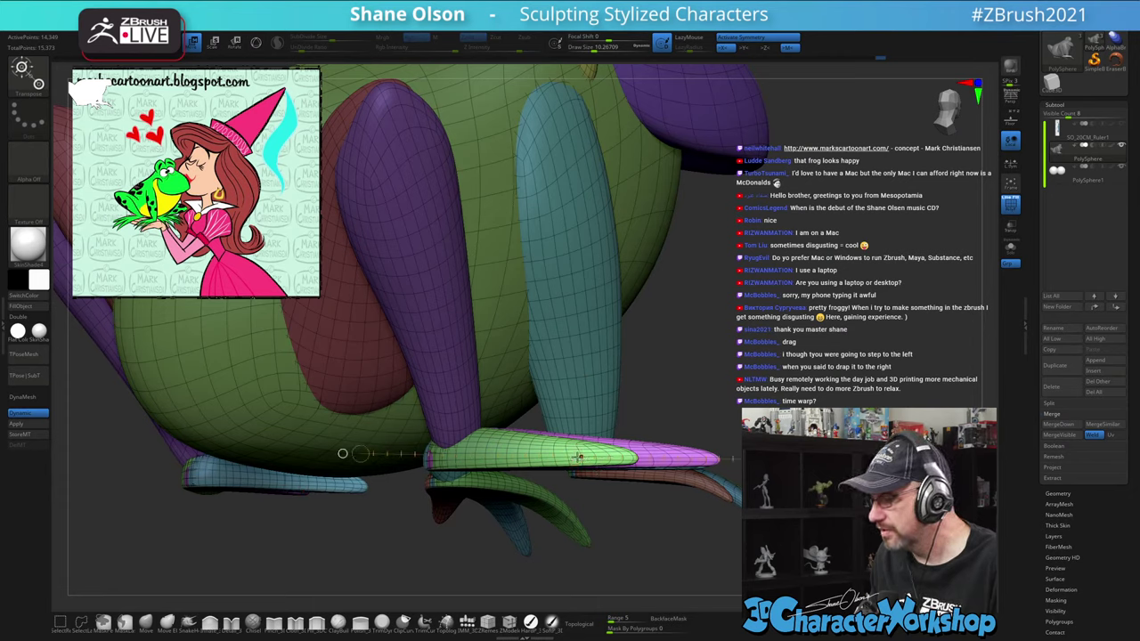
Try to bend the hind toes upward from partway along the Transpose line, and undo each attempt
left_click_drag(579, 457, 583, 424)
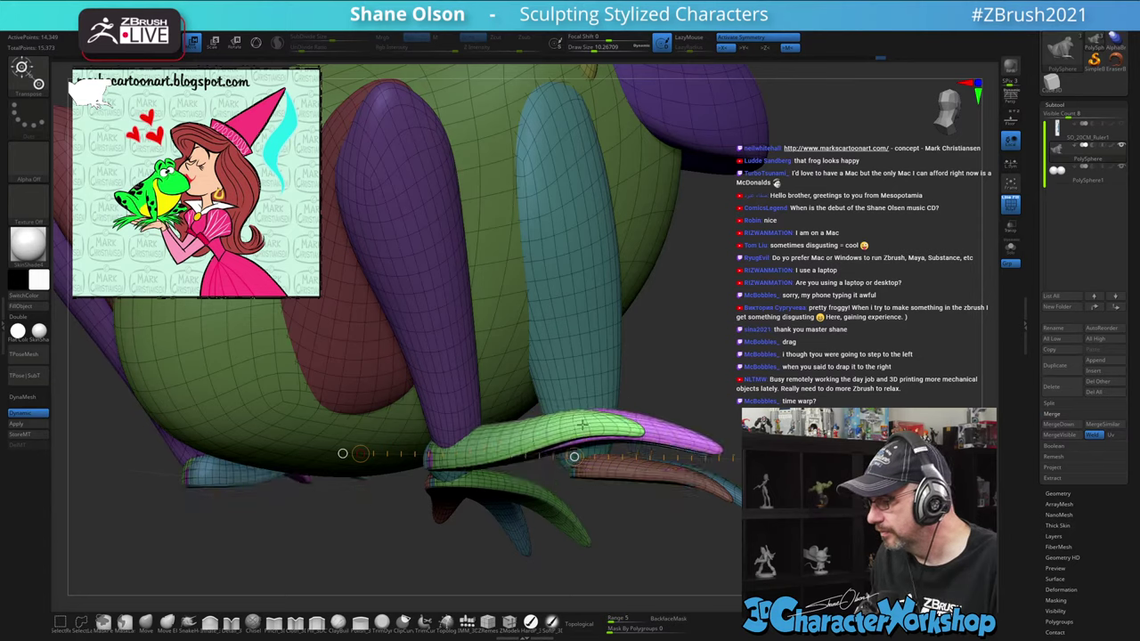
key("ctrl+z")
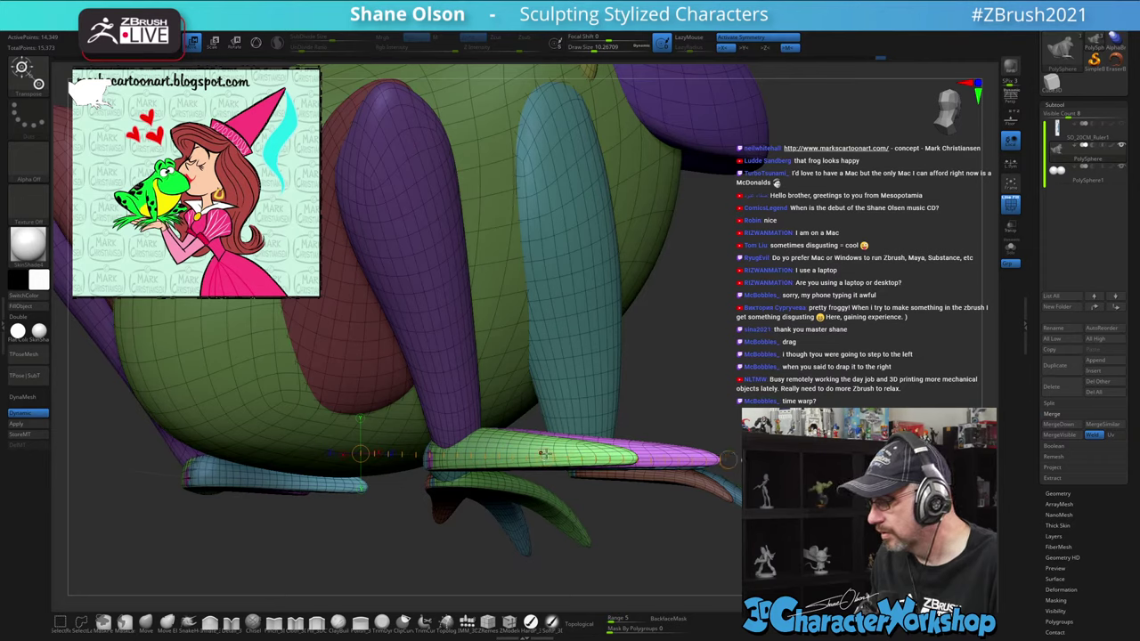
left_click_drag(544, 457, 545, 444)
key("ctrl+z")
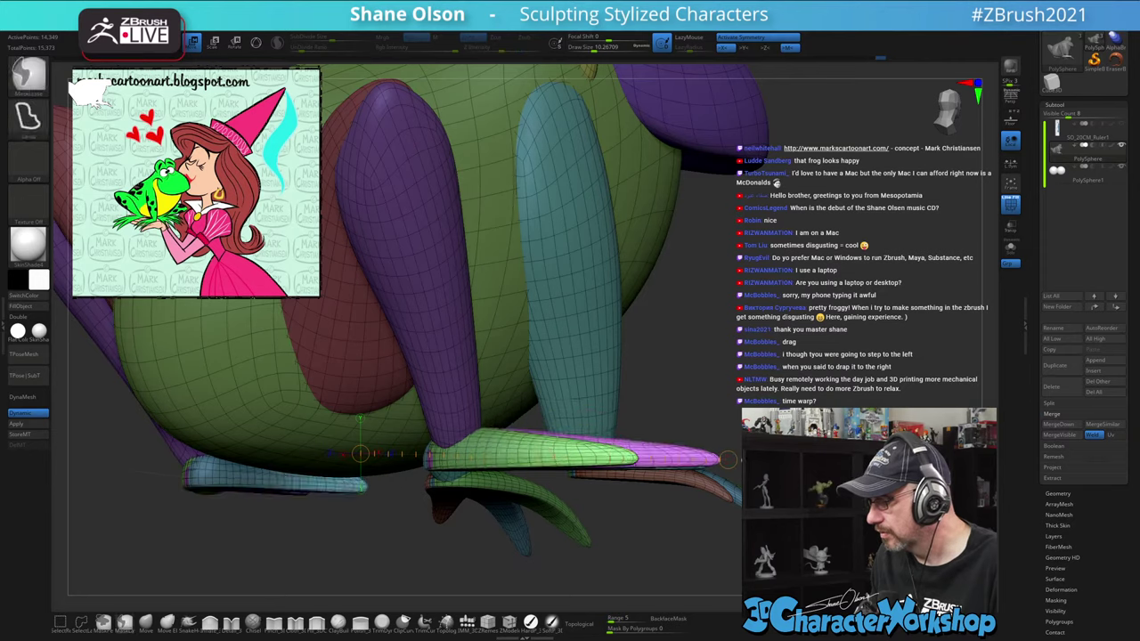
Place the Transpose line's end near the front of the hind toes and bend them into an upward arch
key("r")
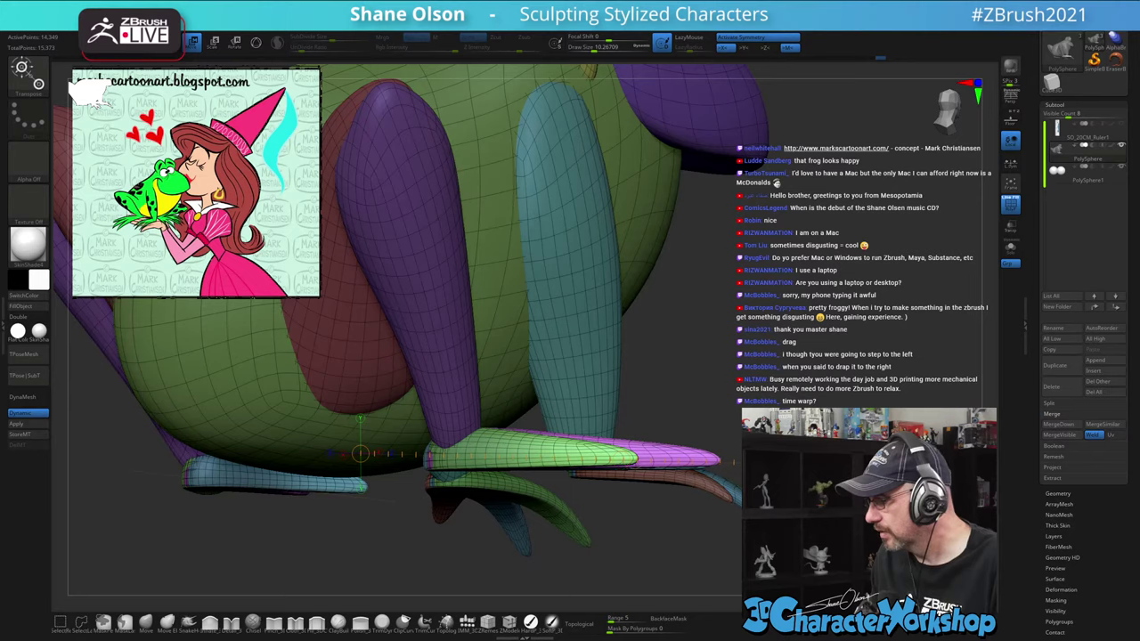
left_click_drag(635, 458, 636, 459)
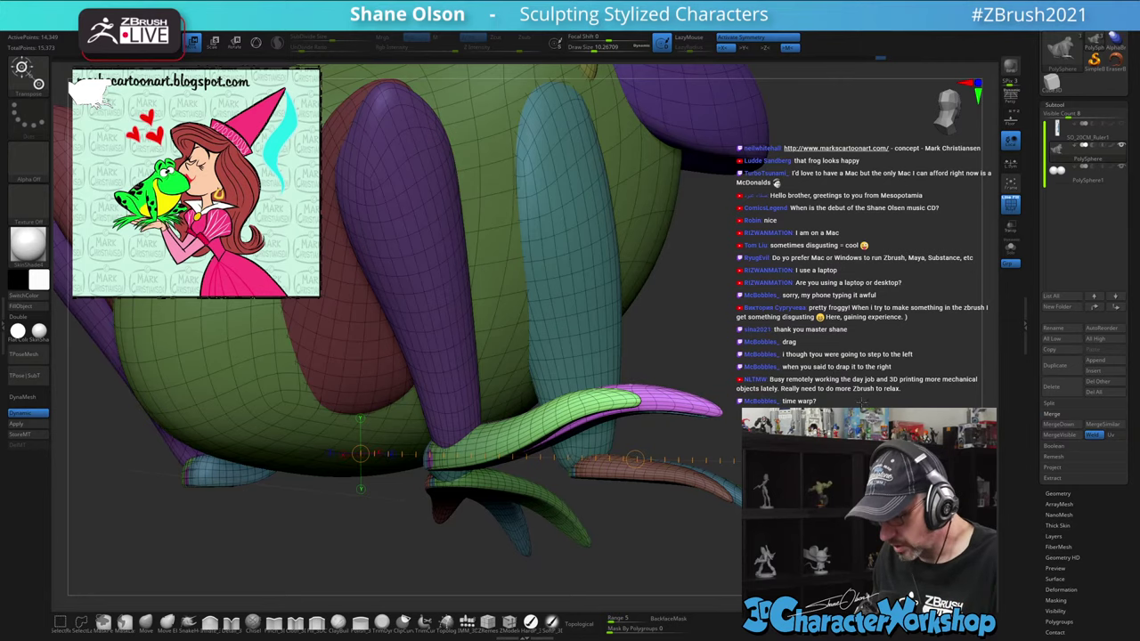
left_click_drag(844, 347, 740, 341, "alt")
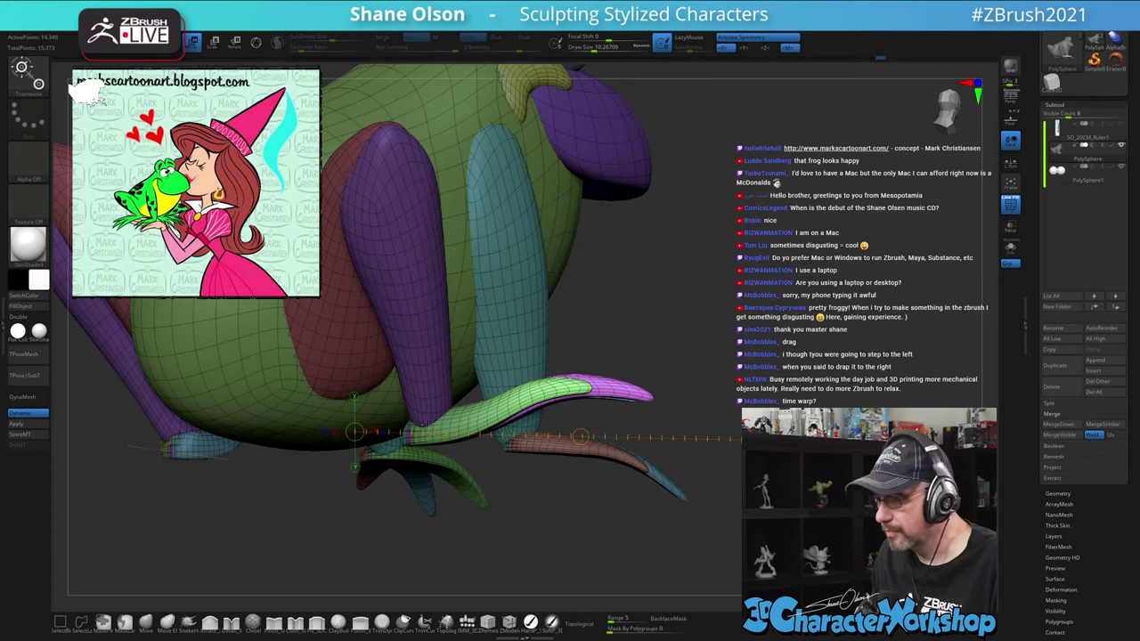
Rotate the arched hind toes downward at the ankle so their tips reach toward the ground
left_click(426, 424)
key("r")
left_click_drag(613, 462, 564, 438)
mouse_move(411, 415)
left_mouse_down()
mouse_move(284, 433)
mouse_move(301, 433)
left_mouse_up()
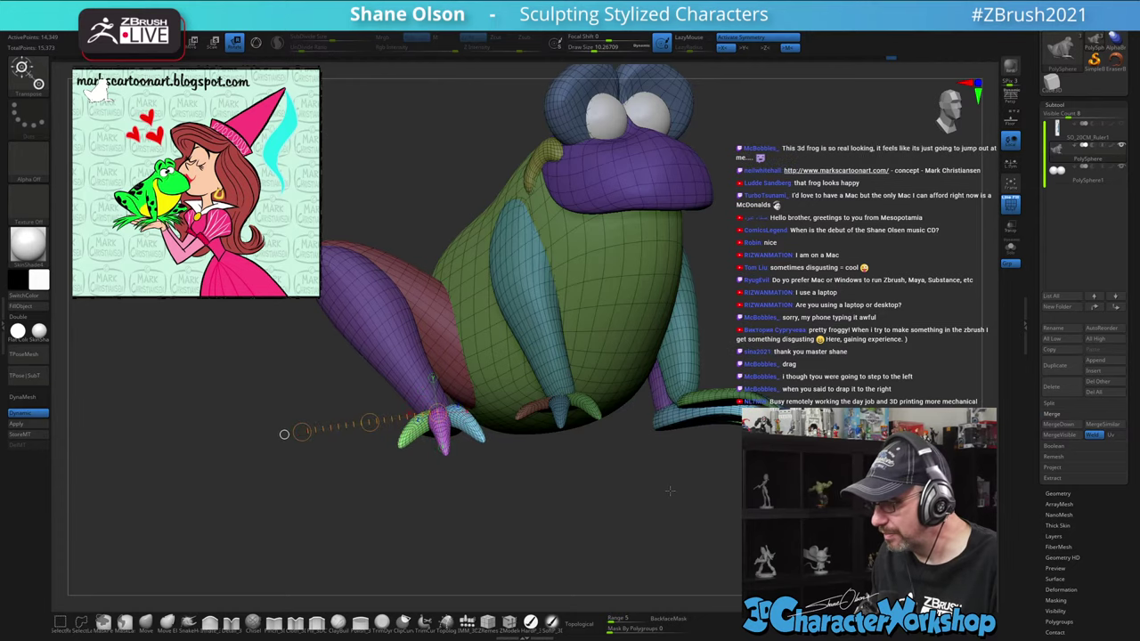
Return to Draw mode, view the frog's underside, and clear the mask
left_click_drag(680, 483, 650, 290)
key("q")
right_click_drag(656, 258, 660, 268, "ctrl")
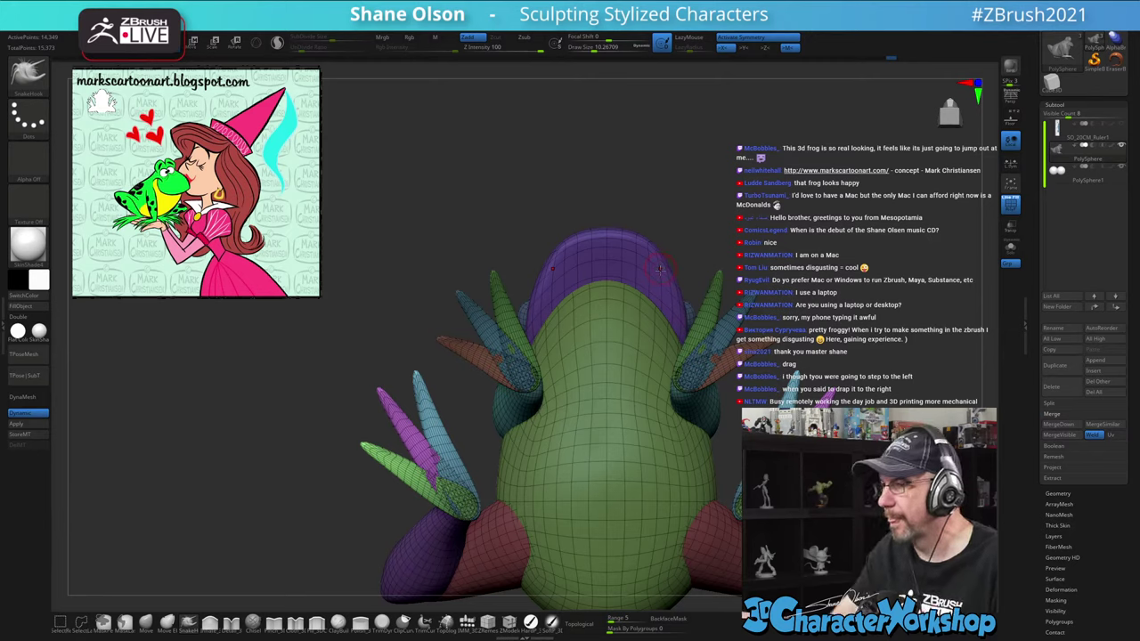
right_click_drag(624, 449, 625, 426, "ctrl")
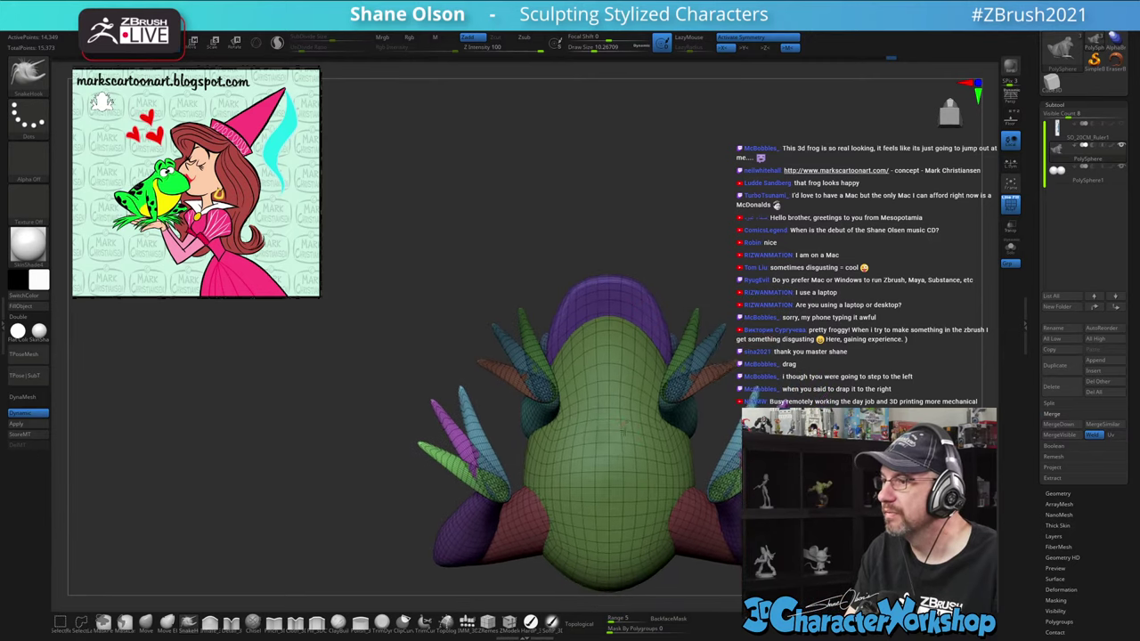
left_click_drag(624, 426, 621, 278)
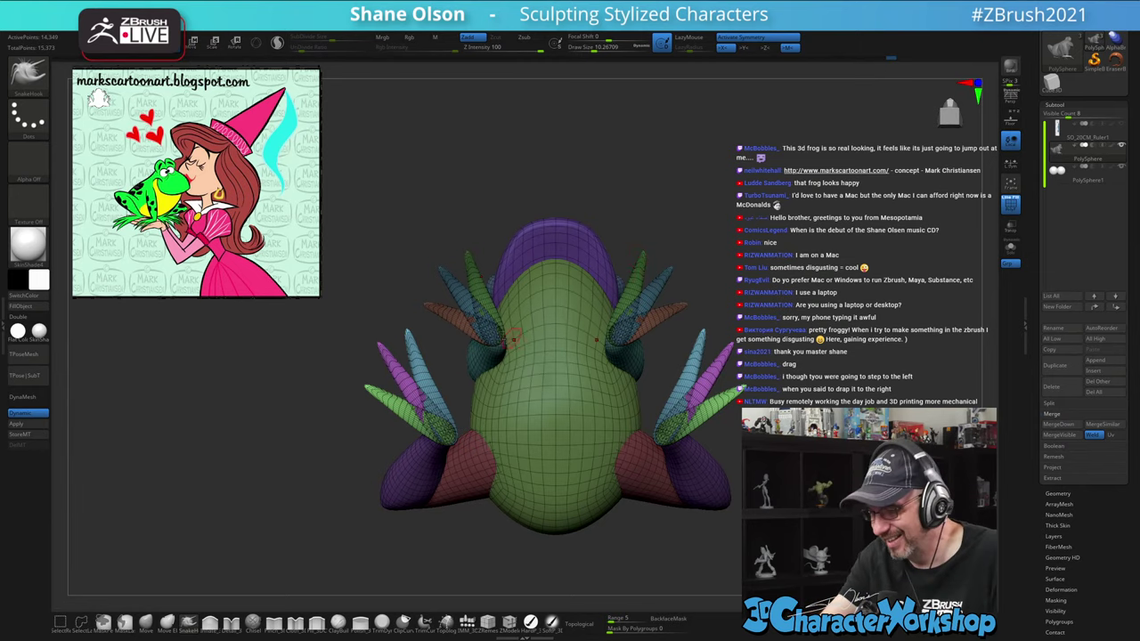
right_click_drag(442, 392, 445, 397, "ctrl")
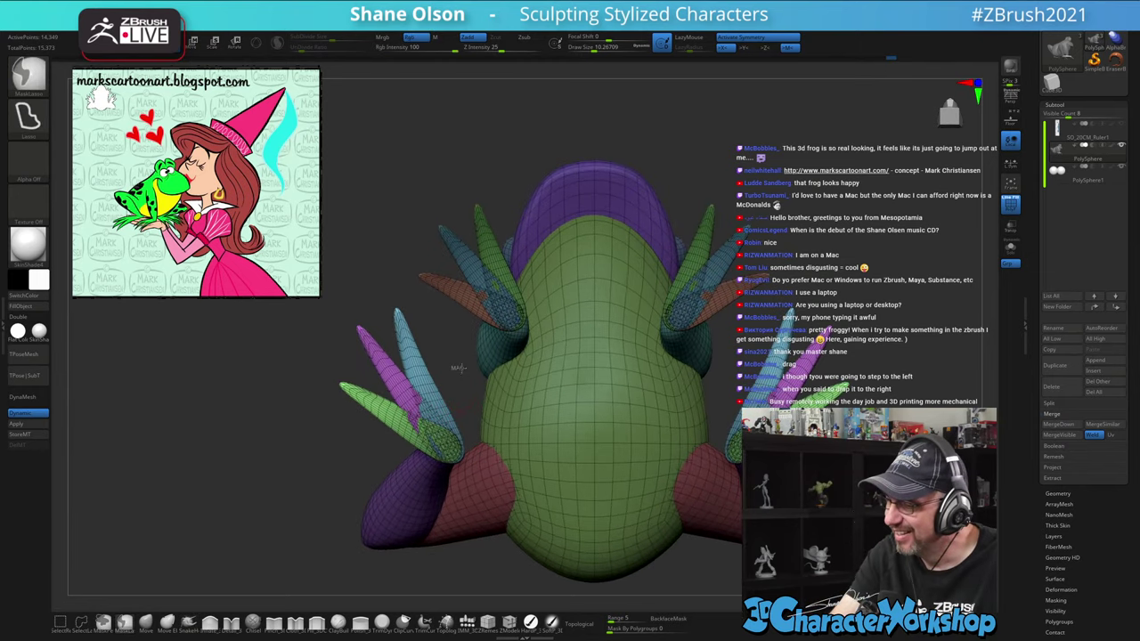
left_click_drag(461, 400, 465, 427, "ctrl")
right_click_drag(464, 414, 465, 406, "ctrl")
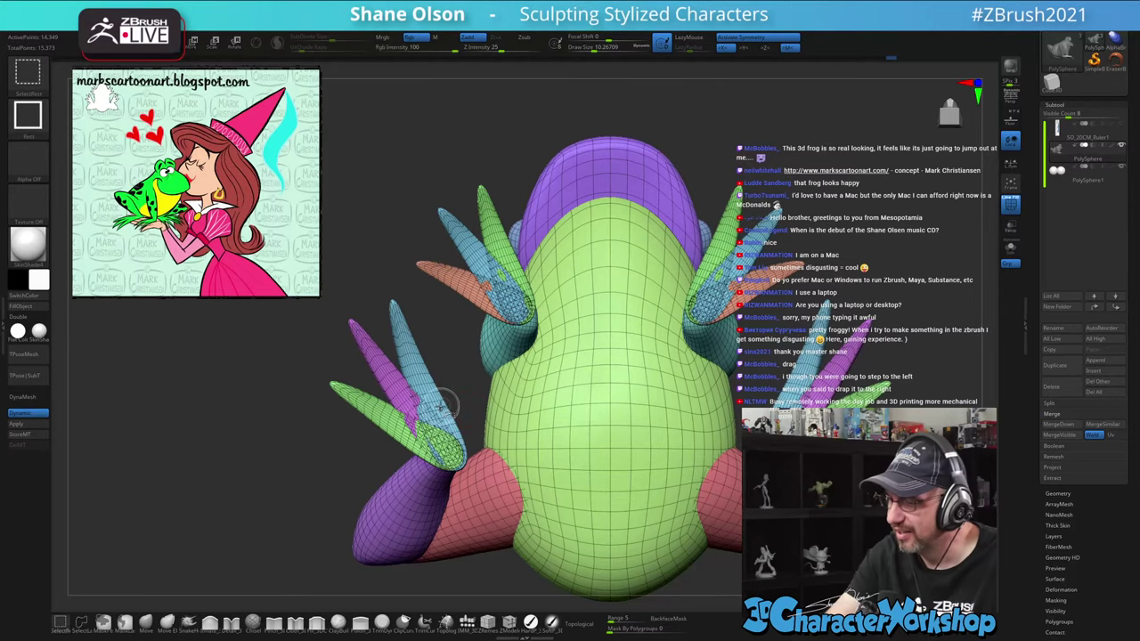
Hide the hind-foot toe polygroups, mask the visible rest of the frog, and show the unmasked toes again
left_click(440, 403, "ctrl+shift")
left_click(440, 408, "ctrl+shift")
left_click(436, 428, "ctrl+shift")
left_click(431, 438, "ctrl+shift")
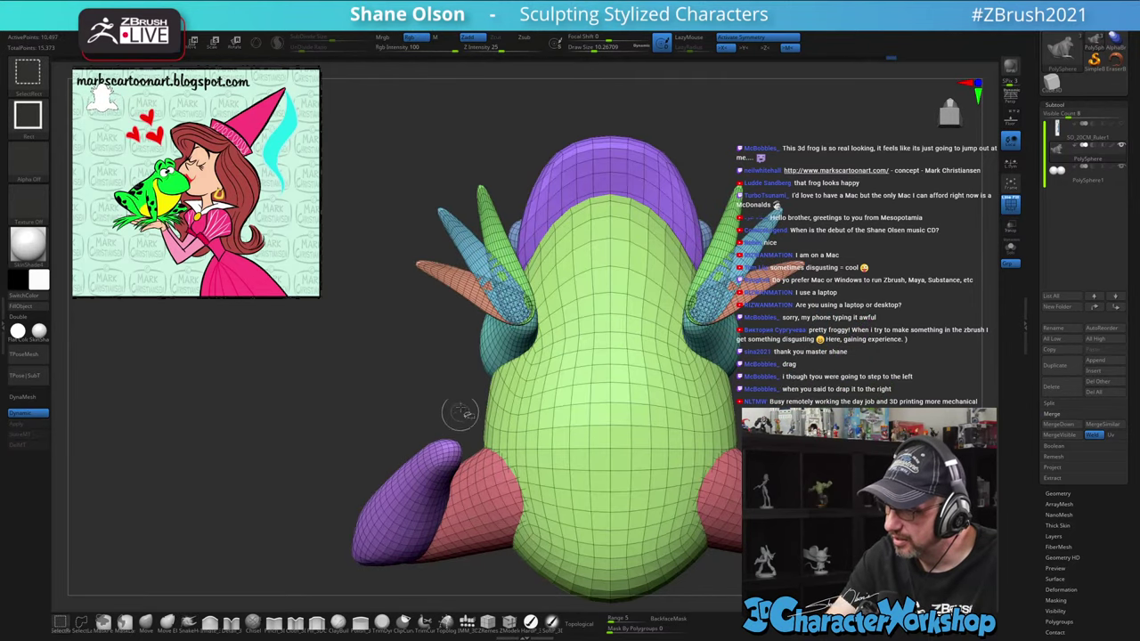
left_click(441, 396, "ctrl+shift")
mouse_move(460, 370)
left_mouse_down("ctrl")
mouse_move(298, 357)
mouse_move(489, 361)
left_mouse_up("ctrl")
left_click(369, 508, "ctrl+shift")
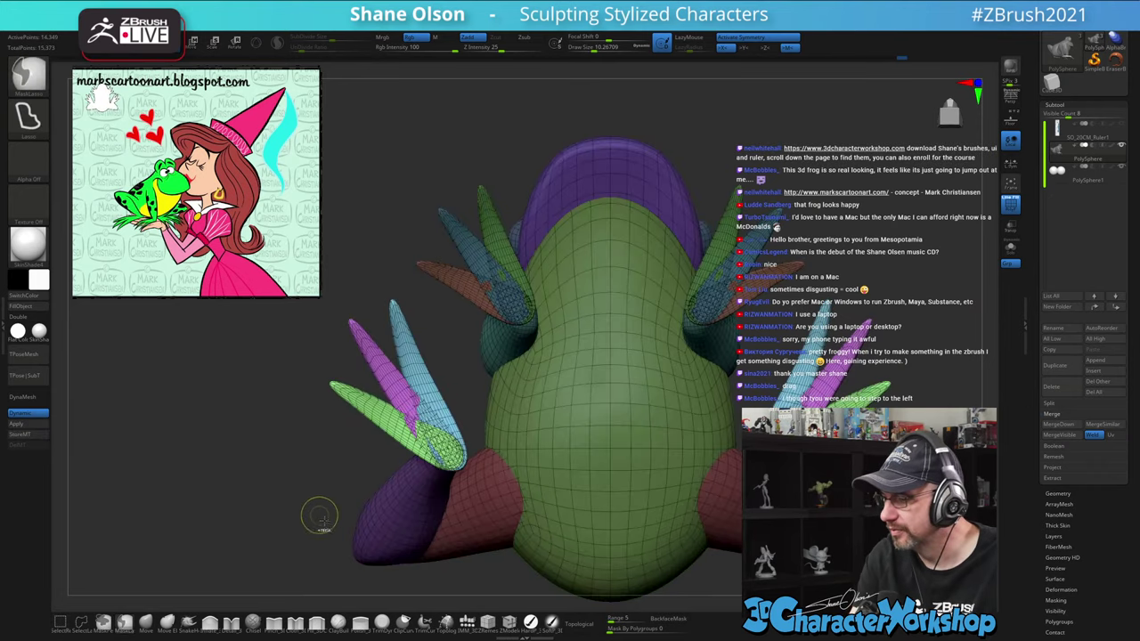
Switch from the Transpose line to the Gizmo and rotate the hind feet outward as seen from below
key("w")
left_click_drag(244, 484, 226, 545)
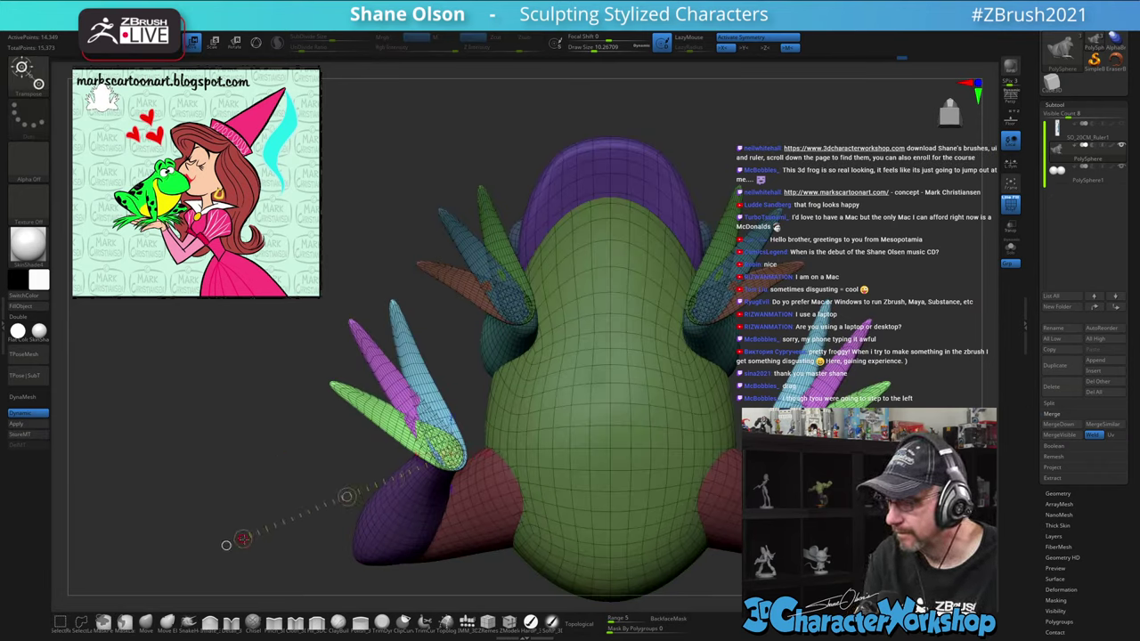
left_click(256, 42)
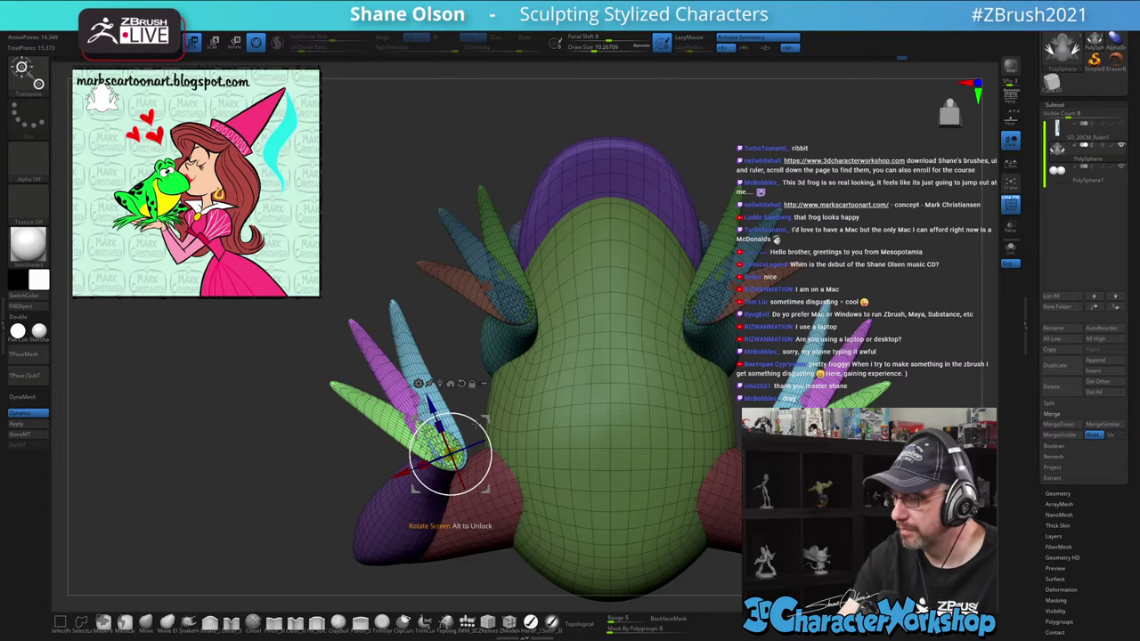
left_click_drag(486, 432, 467, 415)
right_click_drag(527, 398, 538, 312, "ctrl")
right_click_drag(538, 312, 568, 355)
right_click_drag(568, 355, 556, 411, "alt")
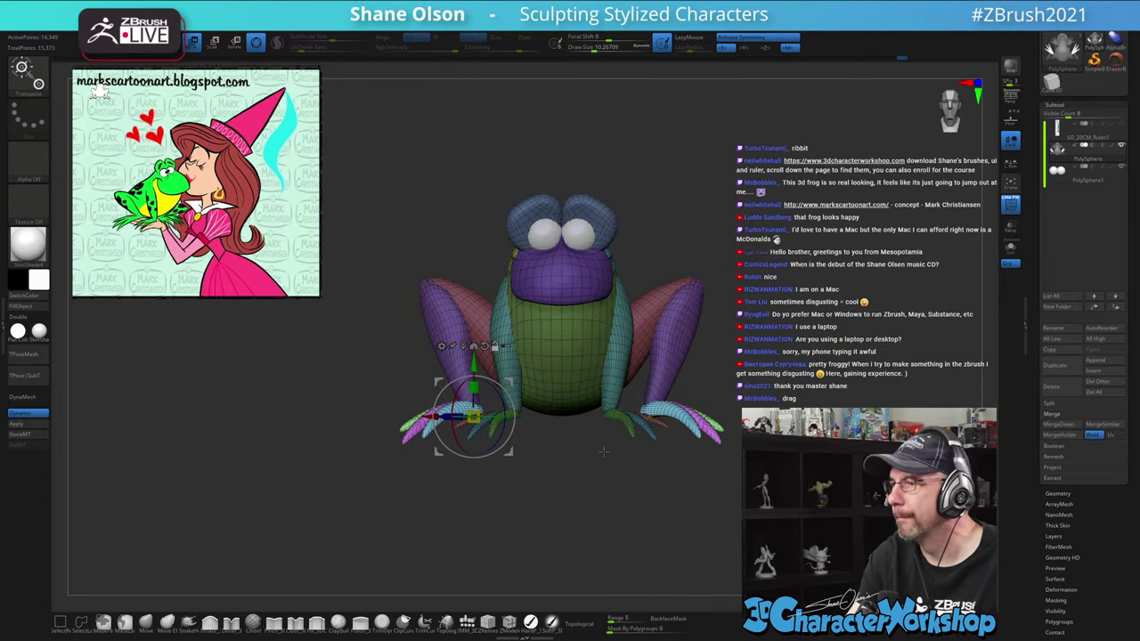
Clear the mask, return to Draw mode, and check the posed feet from the front and side
left_click_drag(643, 491, 662, 511, "ctrl")
key("q")
mouse_move(661, 510)
right_mouse_down()
mouse_move(627, 518)
mouse_move(715, 506)
right_mouse_up()
left_click_drag(714, 506, 692, 494, "shift")
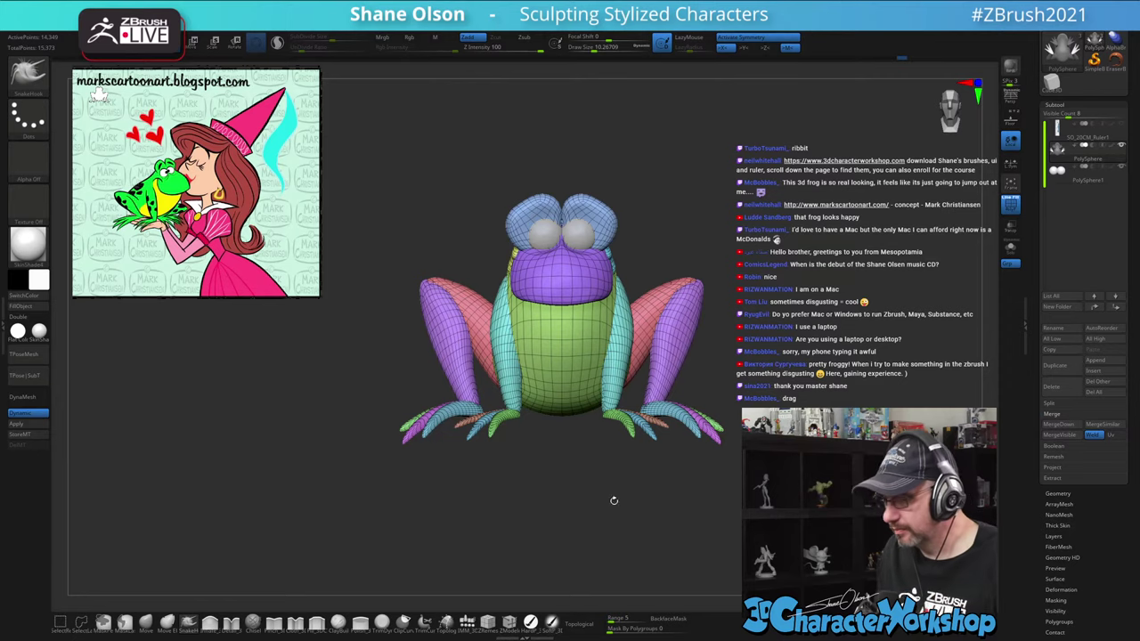
left_click_drag(556, 507, 671, 479)
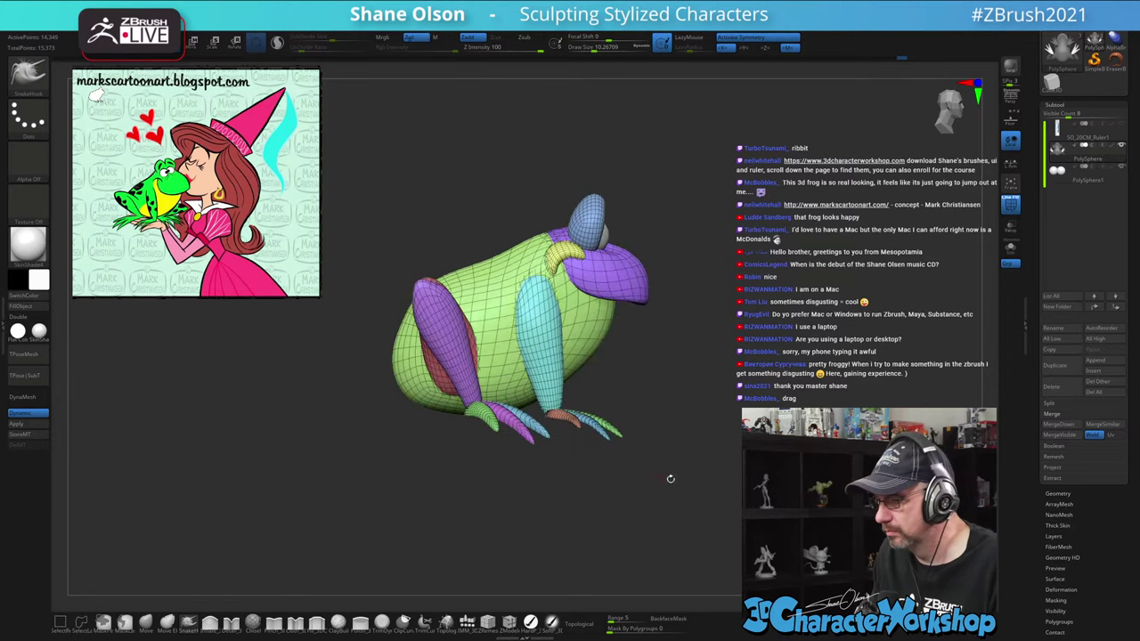
Select the Move brush with topological masking turned on and set its draw size to about 41
key("s")
left_click_drag(506, 526, 513, 526)
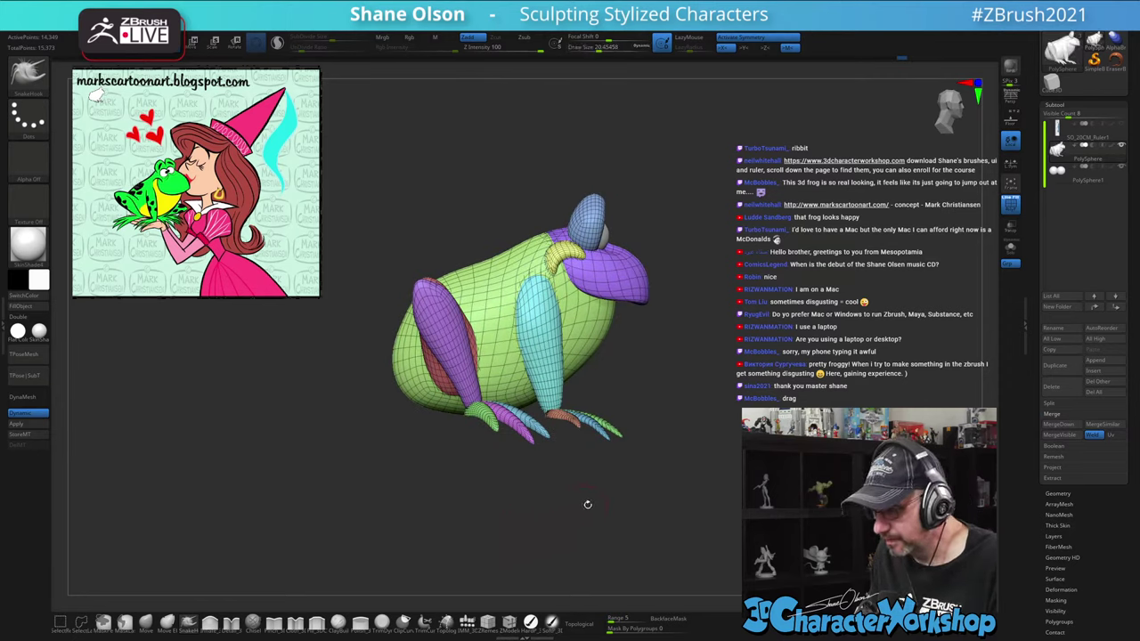
mouse_move(585, 504)
left_mouse_down("alt")
mouse_move(595, 517)
mouse_move(514, 523)
left_mouse_up("alt")
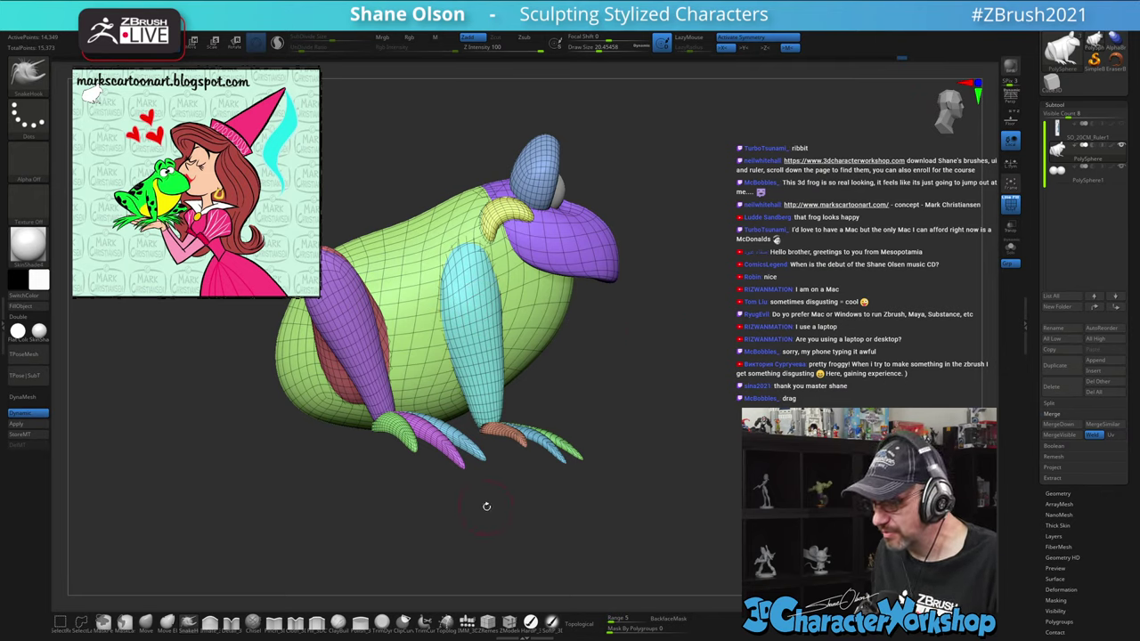
left_click_drag(486, 505, 443, 518)
key("s")
left_click_drag(332, 481, 338, 481)
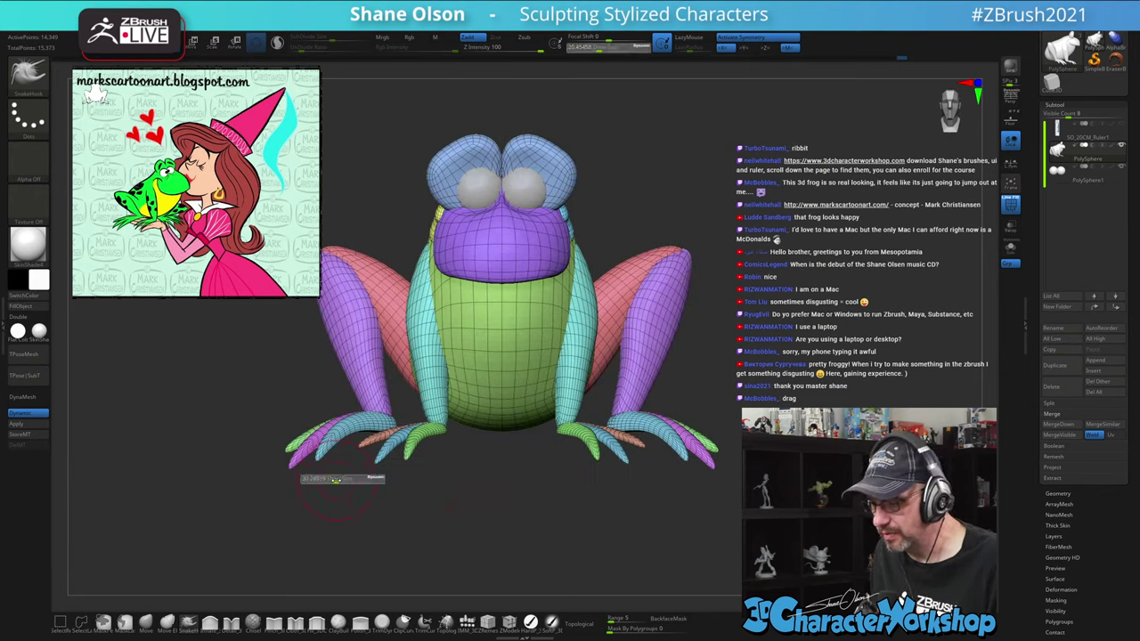
left_click(145, 623)
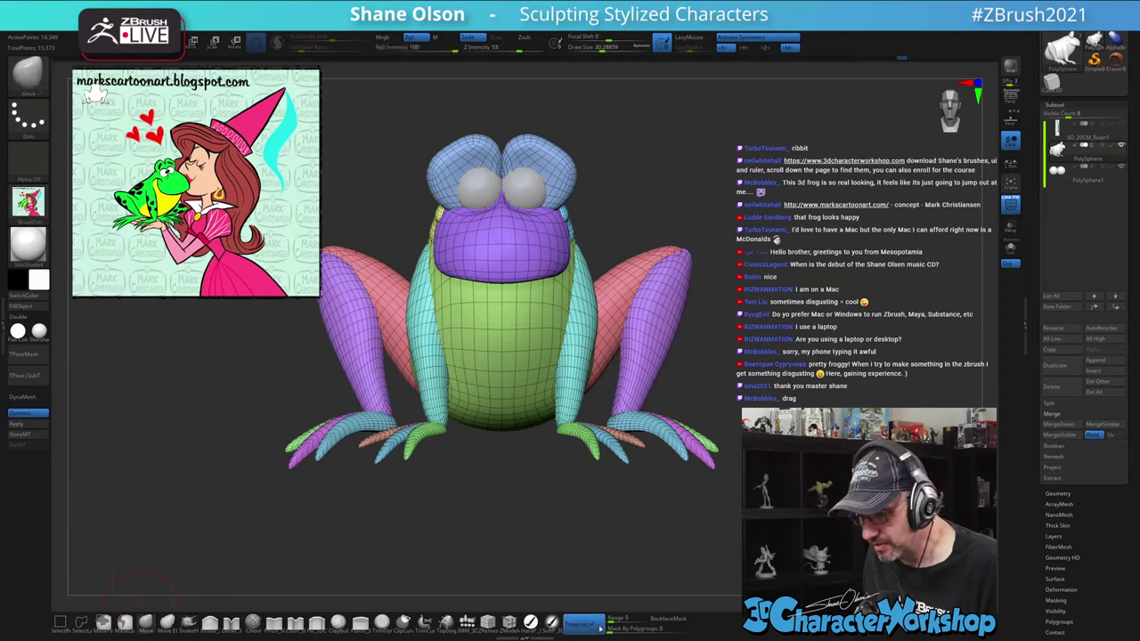
key("bracketright")
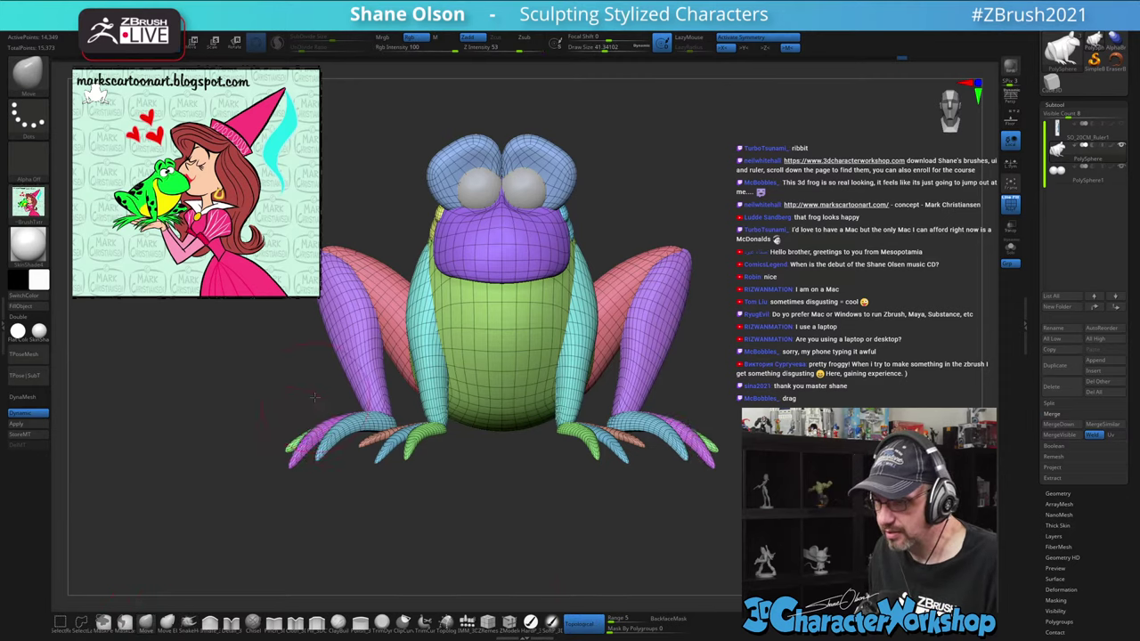
Check the feet from several angles and turn off the polyframe display, ending in a front view
mouse_move(314, 397)
left_mouse_down()
mouse_move(354, 432)
mouse_move(307, 417)
left_mouse_up()
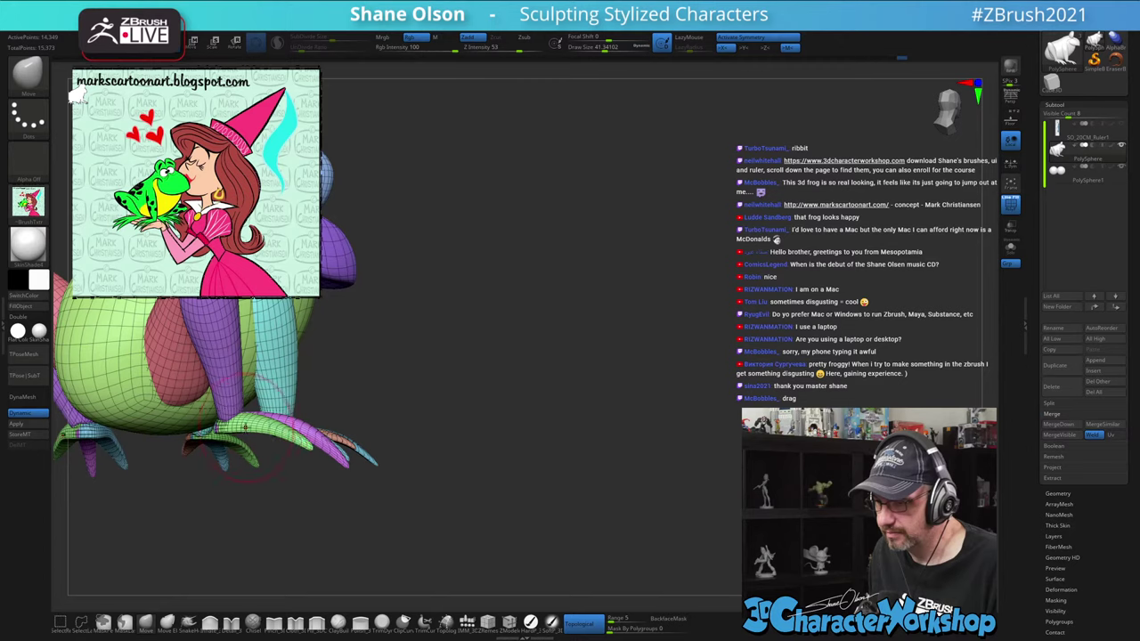
left_click_drag(436, 419, 269, 435)
left_click_drag(325, 494, 336, 424)
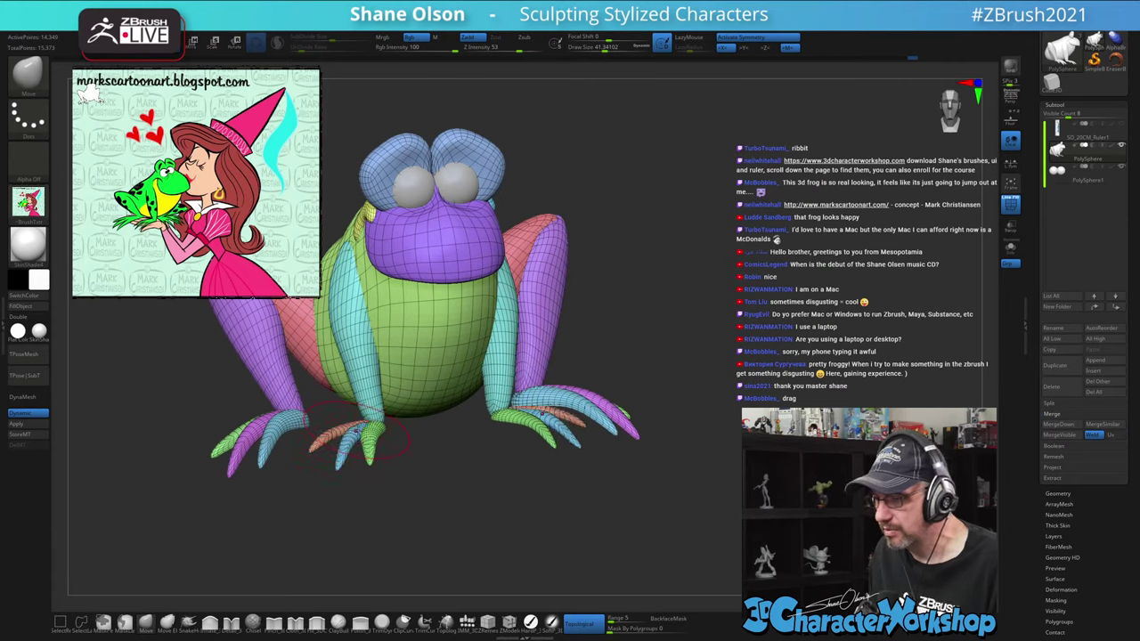
left_click_drag(471, 465, 642, 420)
key("shift+f")
left_click_drag(846, 414, 761, 385)
left_click_drag(740, 303, 712, 272, "alt")
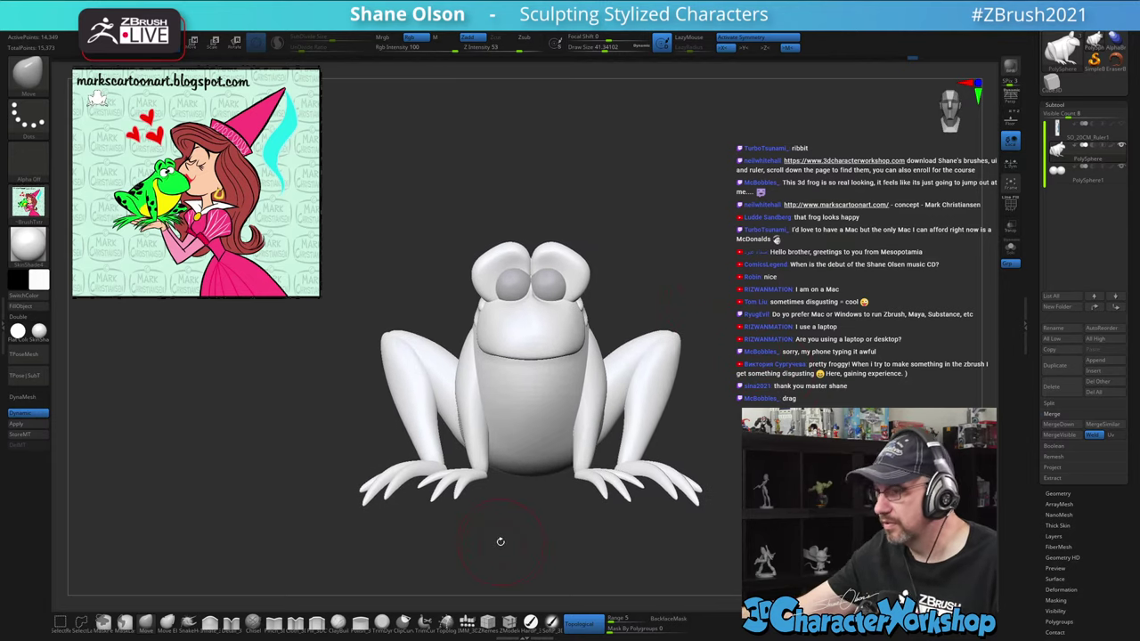
left_click_drag(550, 525, 535, 549, "alt")
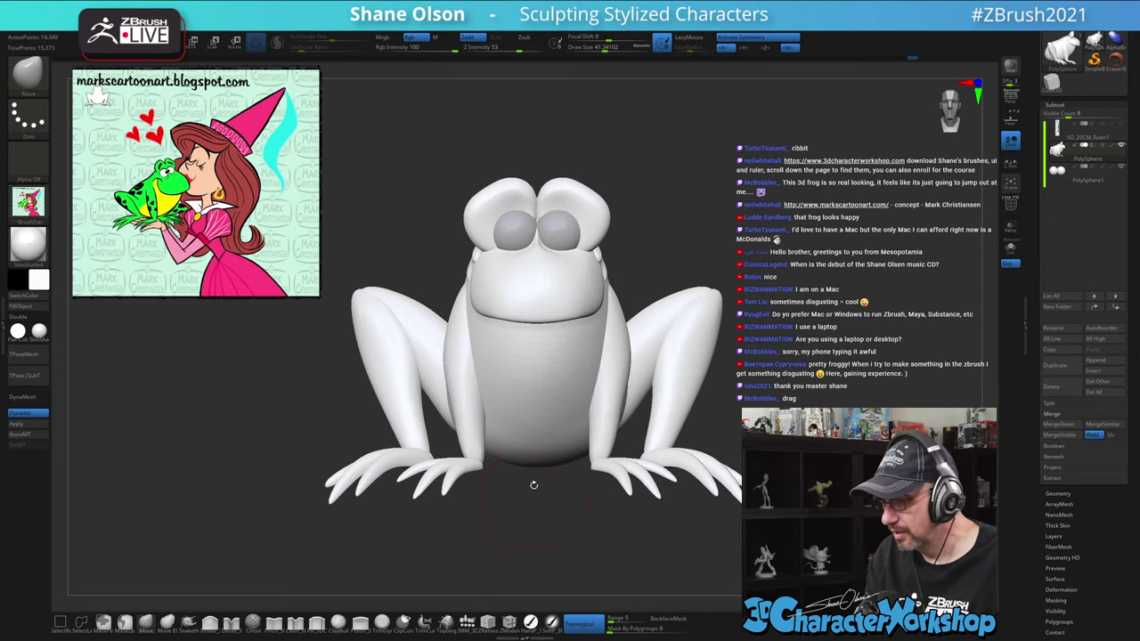
Set the topological Move brush's draw size to about 58 and compare the belly with the front legs
left_click(583, 624)
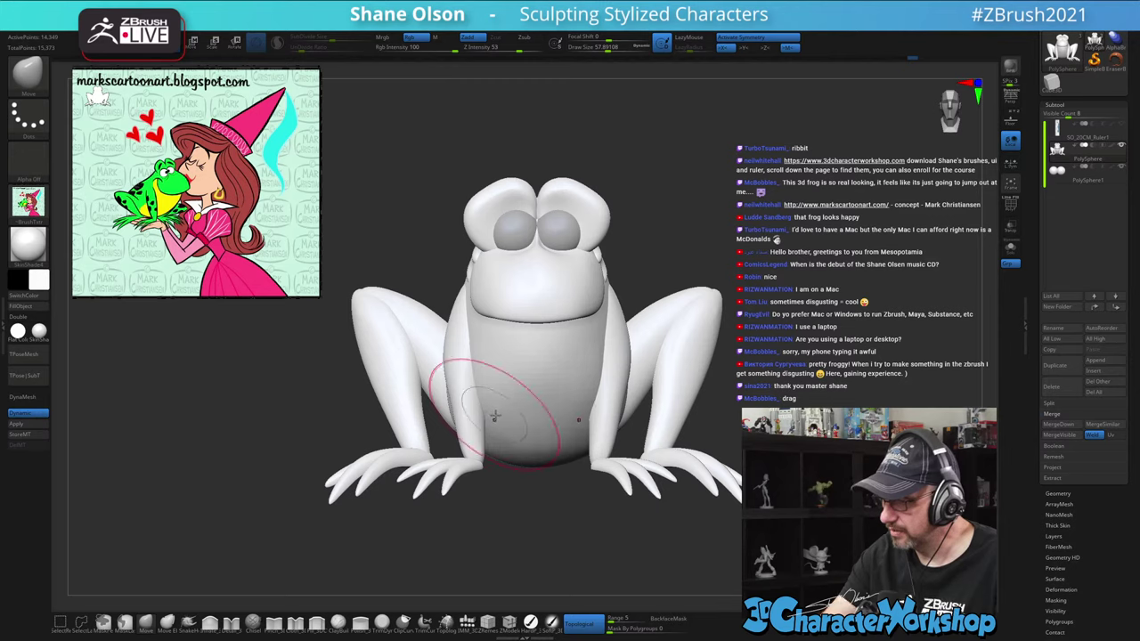
left_click_drag(531, 522, 520, 499)
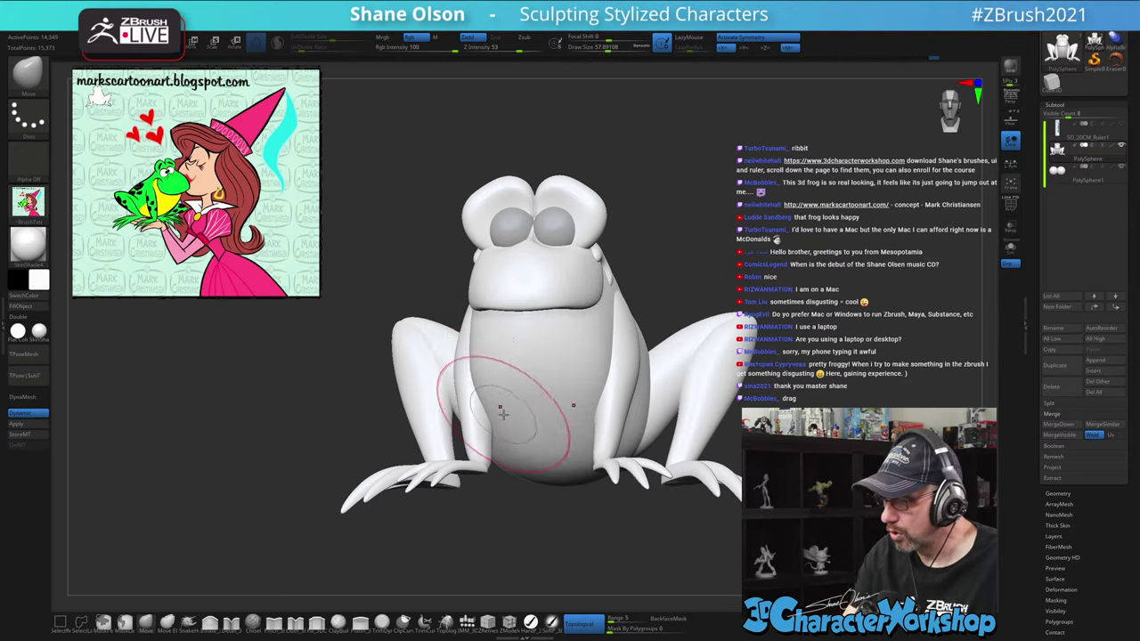
mouse_move(513, 517)
left_mouse_down()
mouse_move(542, 523)
mouse_move(531, 520)
left_mouse_up()
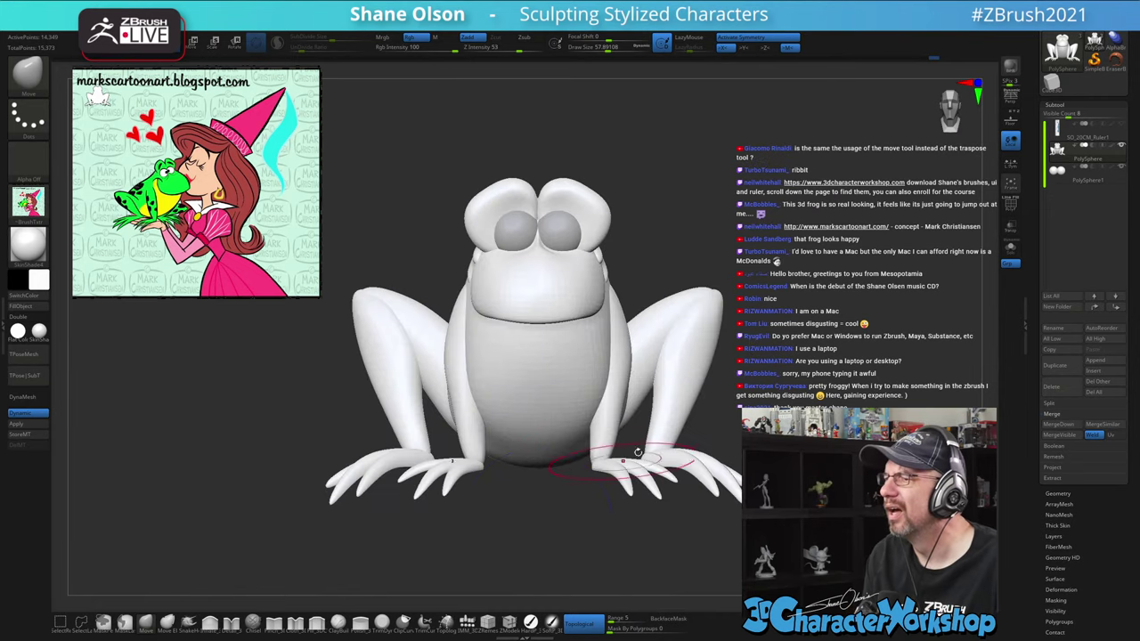
Switch to the Move gizmo and reposition it from the frog's foot to its mouth and out beside the body
left_click_drag(759, 377, 696, 367, "alt")
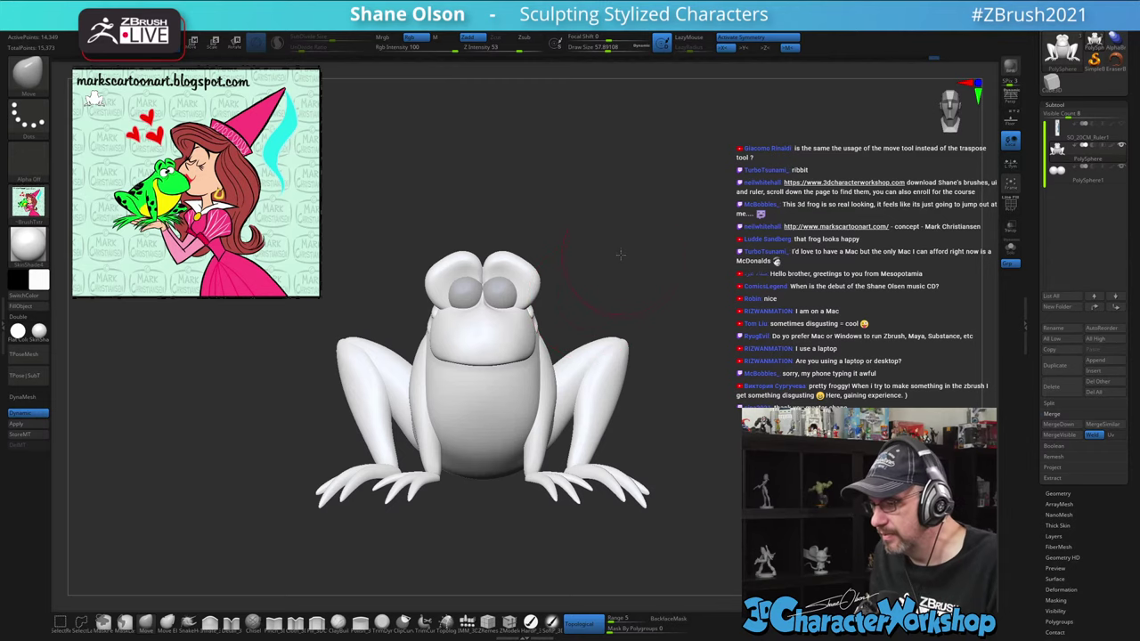
left_click_drag(621, 254, 618, 247)
key("w")
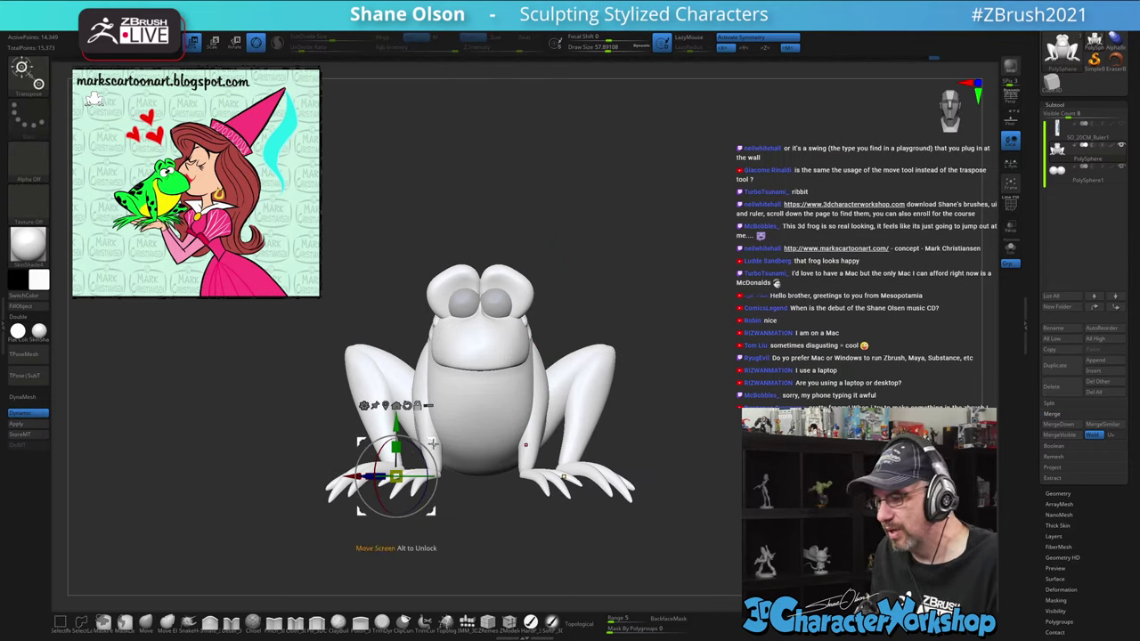
left_click_drag(434, 444, 546, 326, "alt")
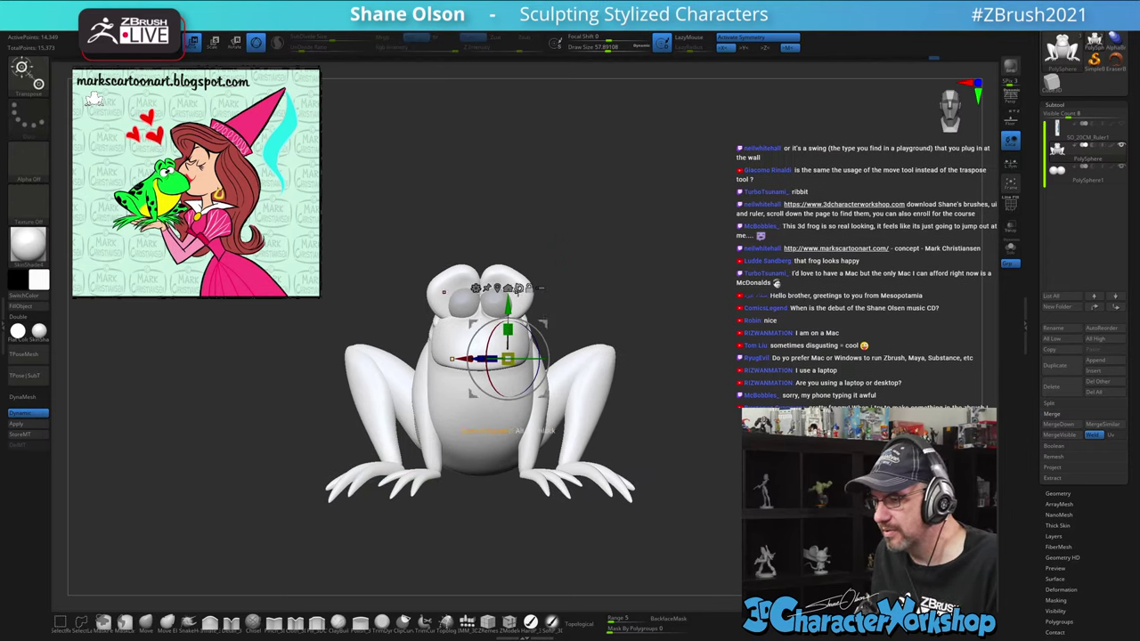
left_click(519, 289, "alt")
mouse_move(684, 278)
left_mouse_down()
mouse_move(649, 280)
mouse_move(665, 279)
left_mouse_up()
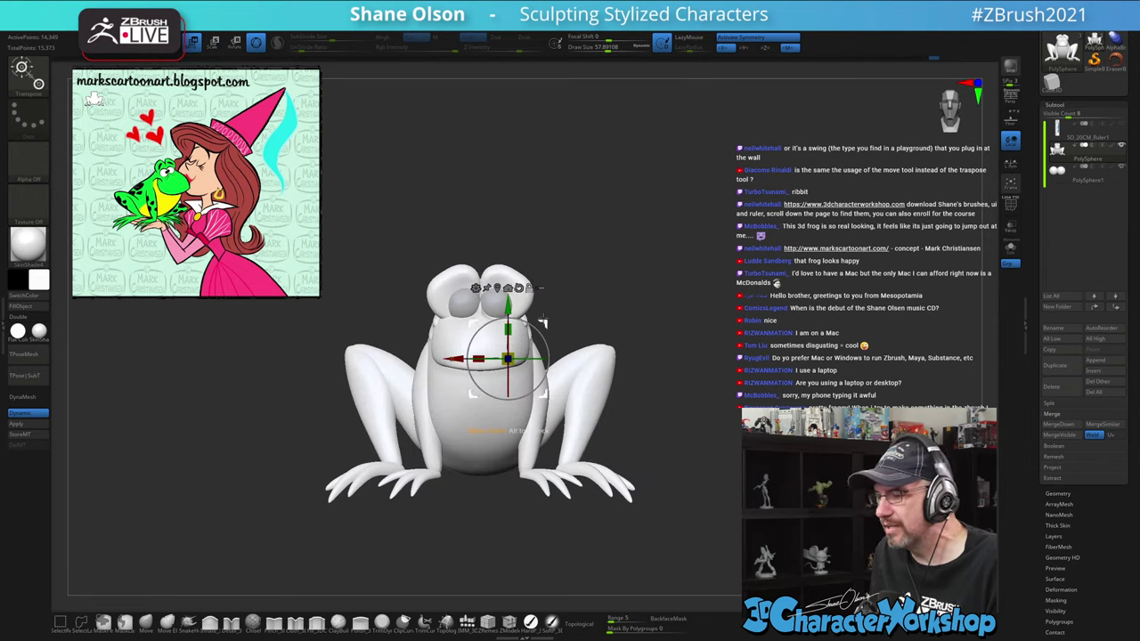
left_click_drag(543, 320, 324, 364, "alt")
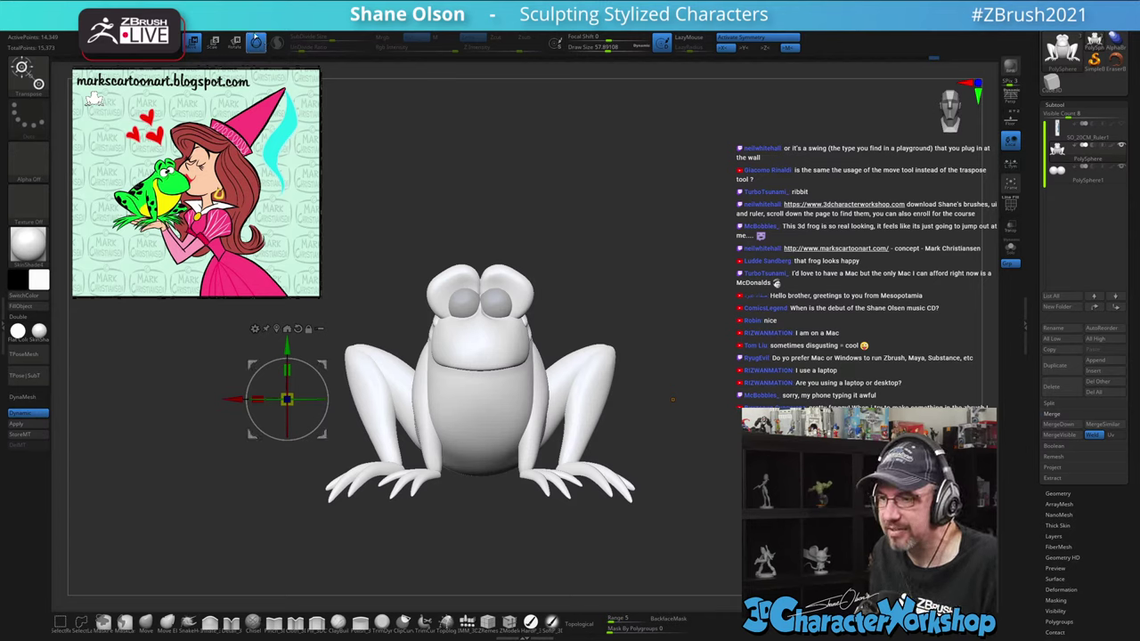
Toggle between the Gizmo 3D and the Transpose line to compare them, and return to Draw mode
left_click(256, 44)
left_click(256, 44)
left_click(257, 45)
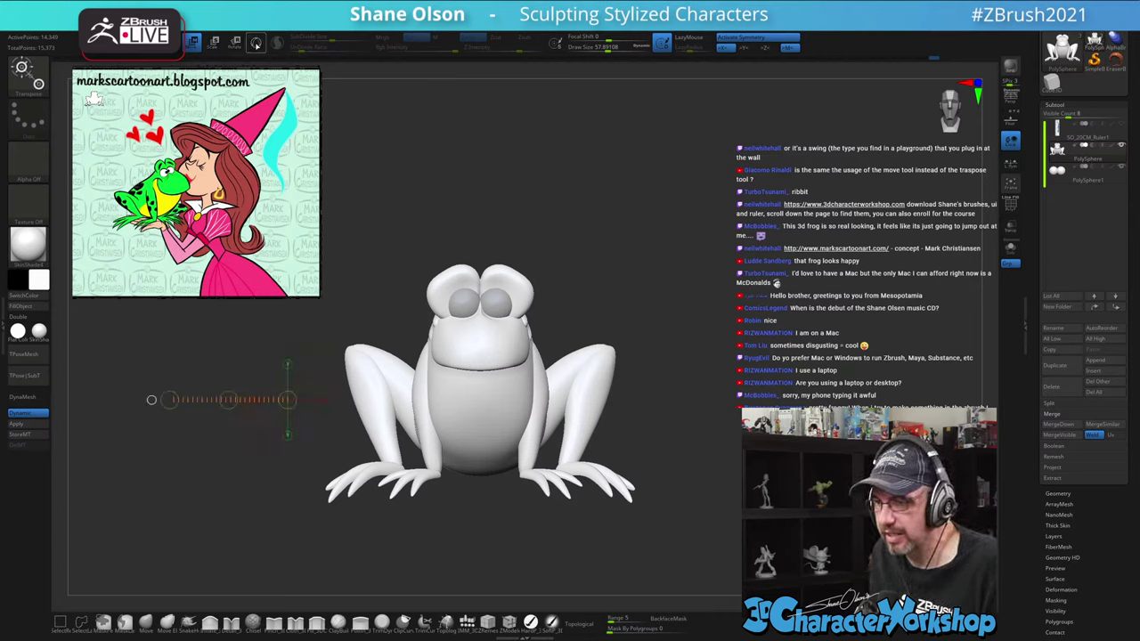
left_click(257, 45)
left_click(256, 43)
left_click(256, 43)
left_click(256, 43)
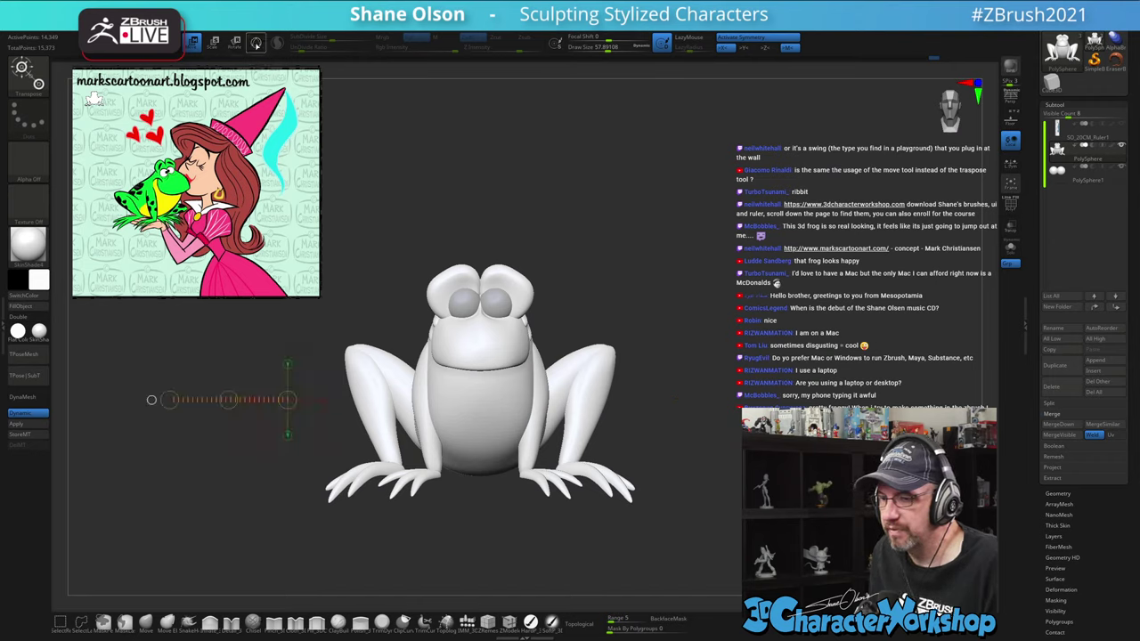
left_click(256, 42)
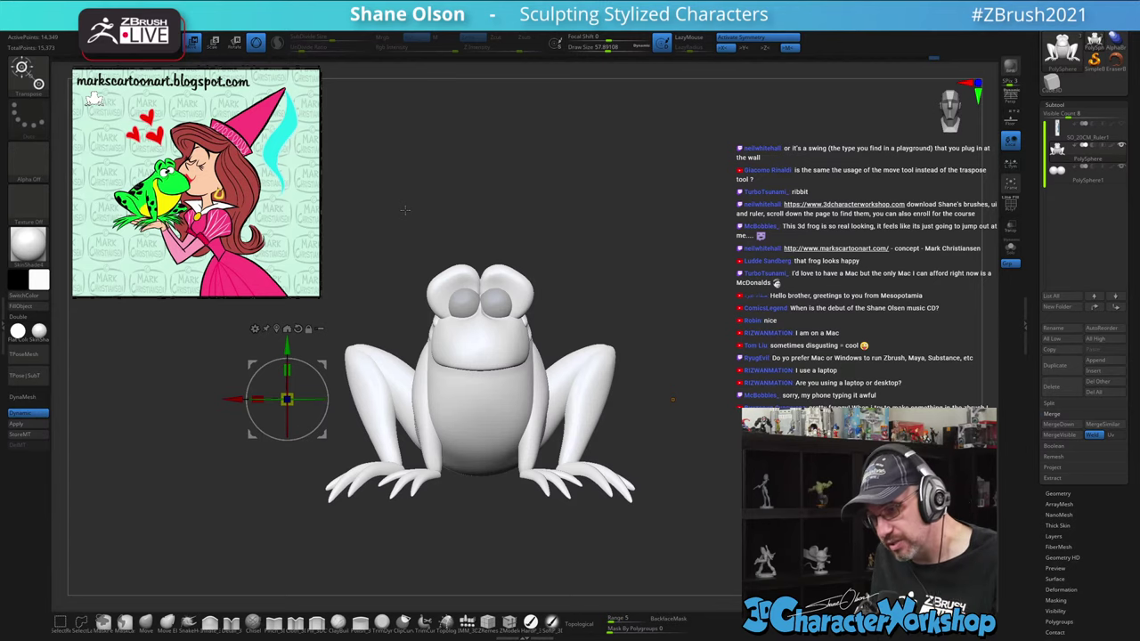
key("y")
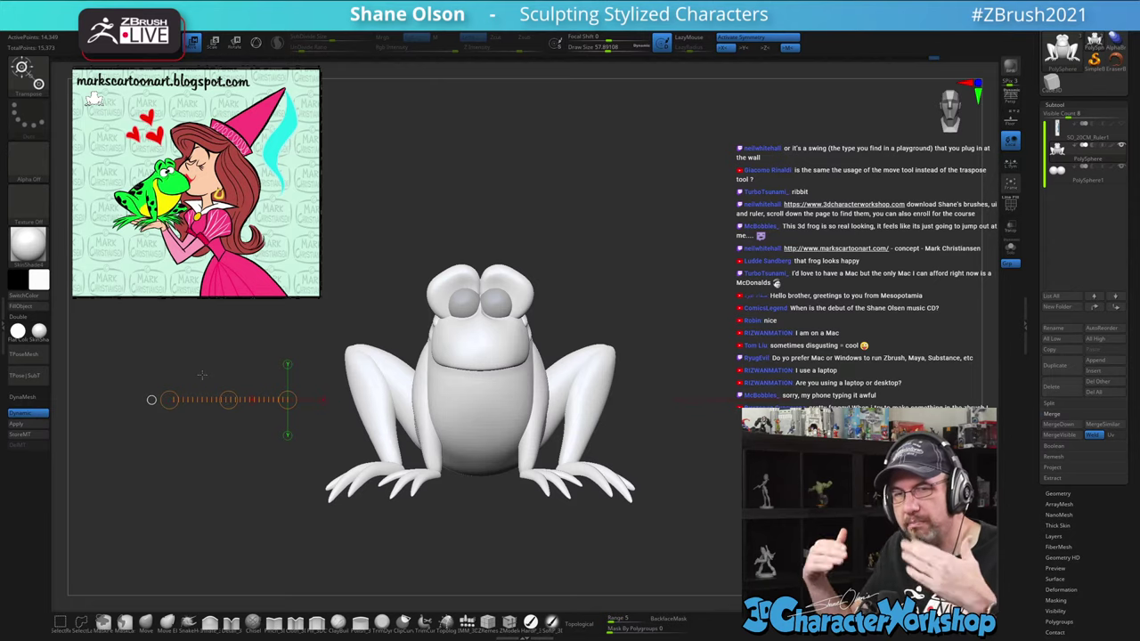
left_click(255, 43)
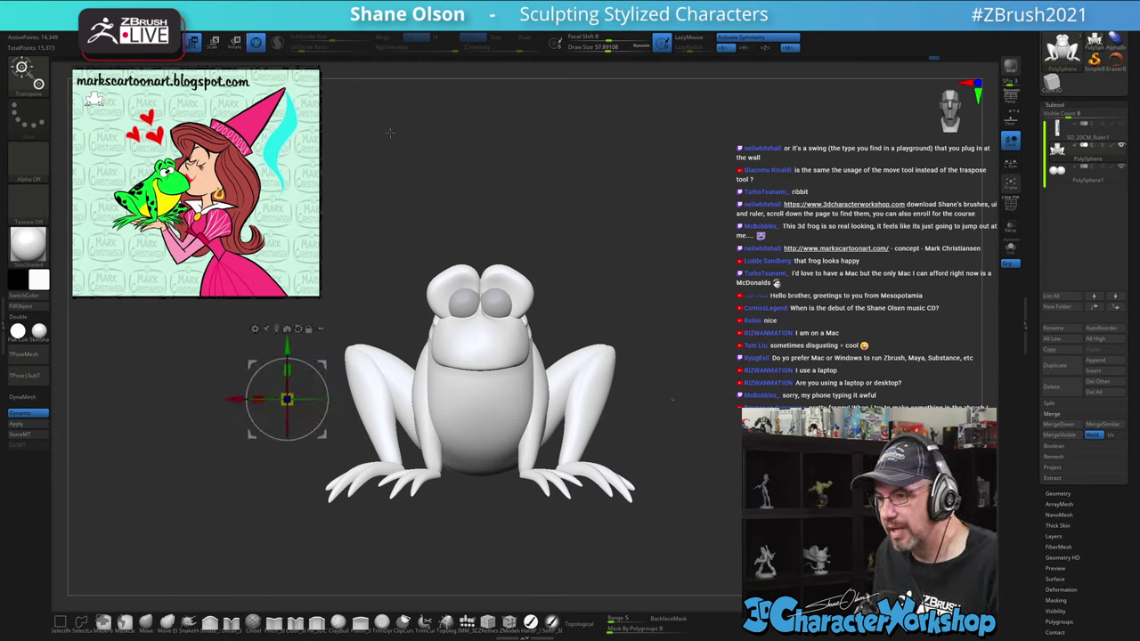
left_click(255, 329)
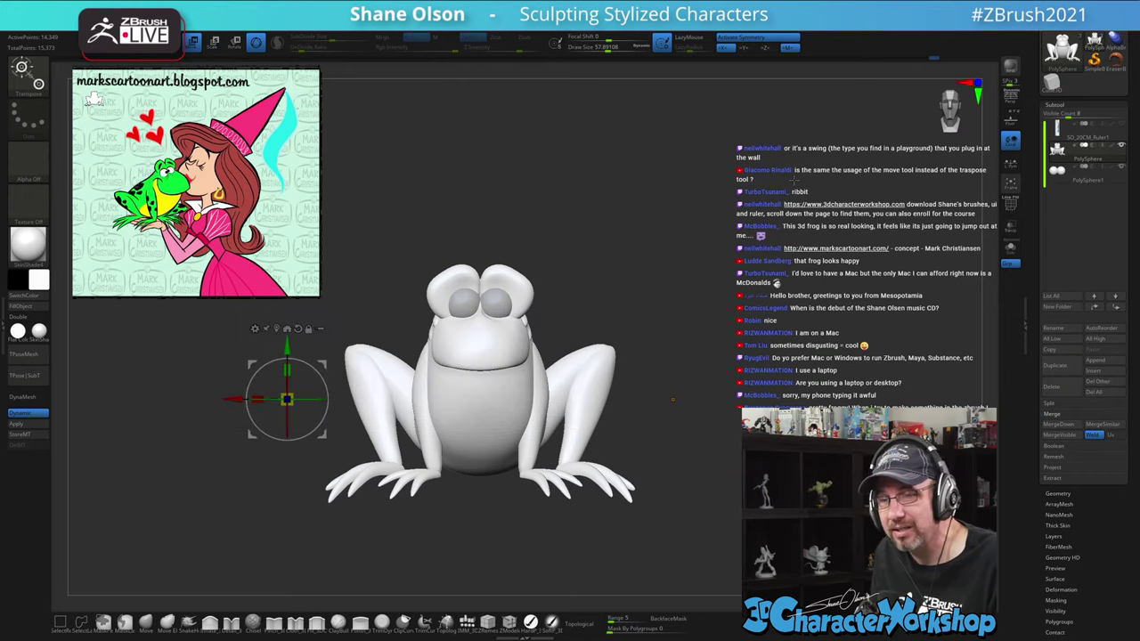
left_click_drag(629, 219, 517, 388)
key("q")
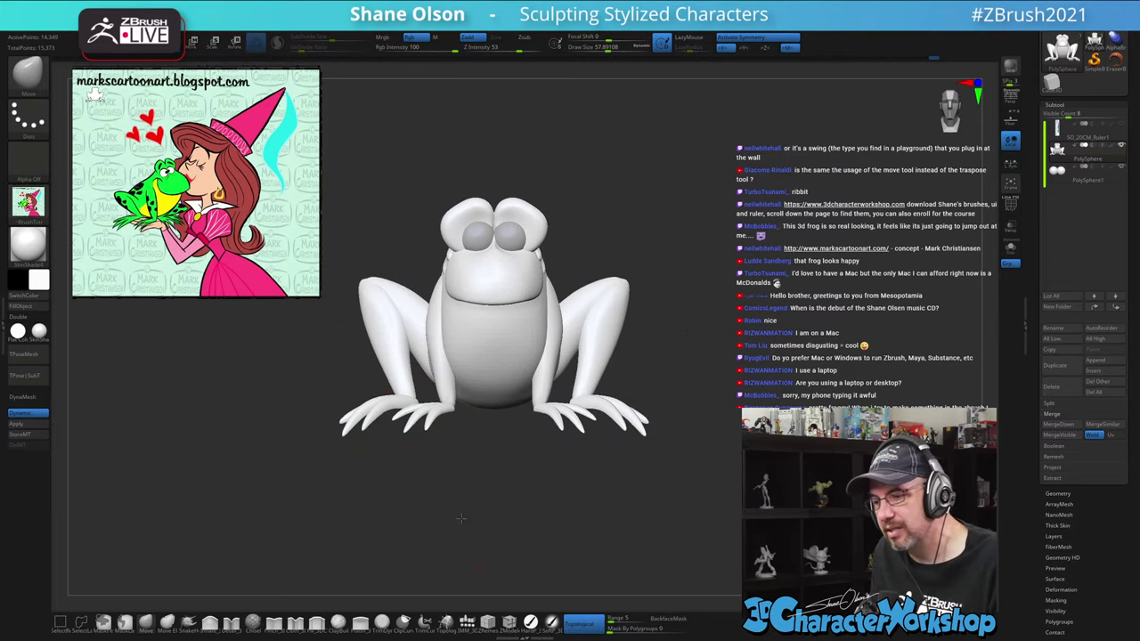
Examine the frog's feet, belly and legs from the front, above, below and the side
left_click_drag(294, 481, 323, 557)
left_click_drag(305, 460, 357, 393)
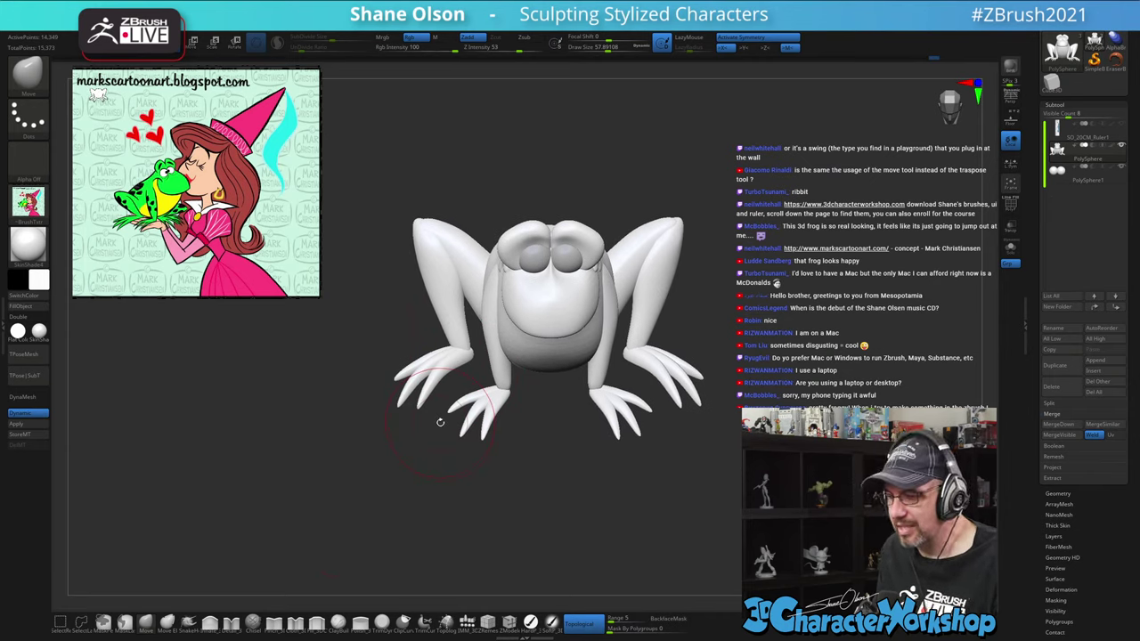
left_click_drag(582, 512, 592, 383)
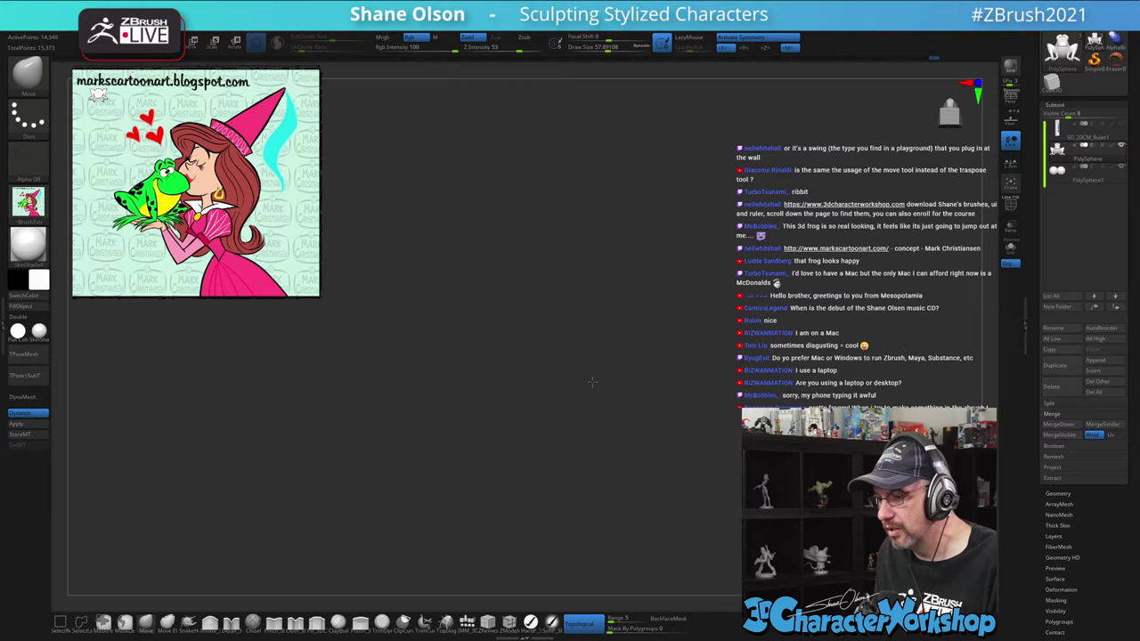
left_click_drag(638, 473, 633, 163, "alt")
left_click_drag(607, 401, 595, 219, "alt")
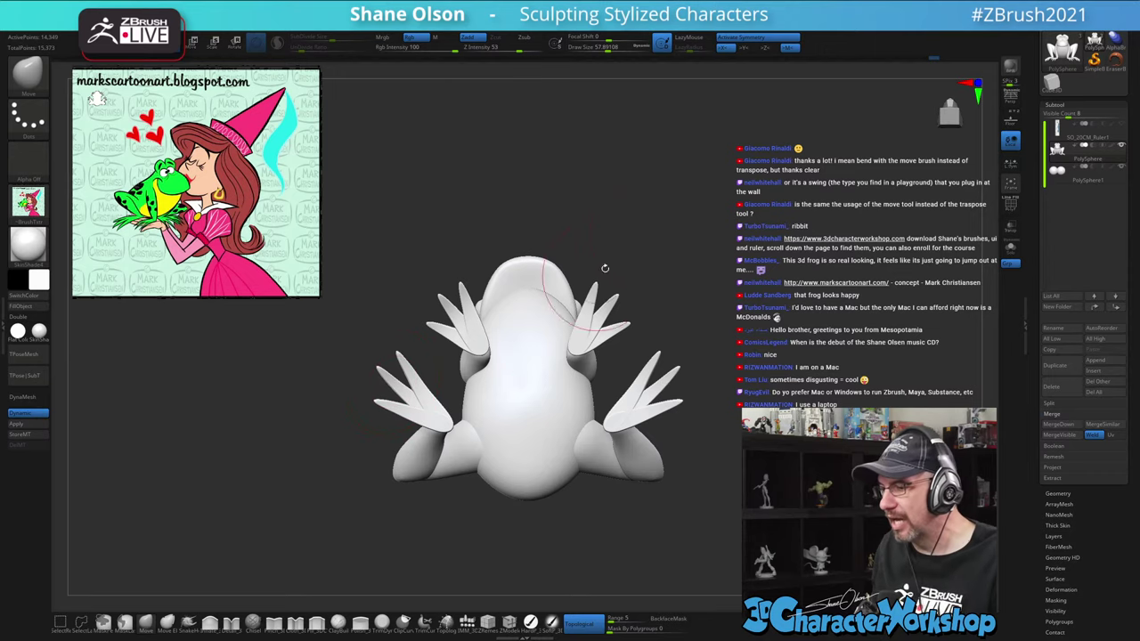
left_click_drag(606, 267, 693, 229)
key("f")
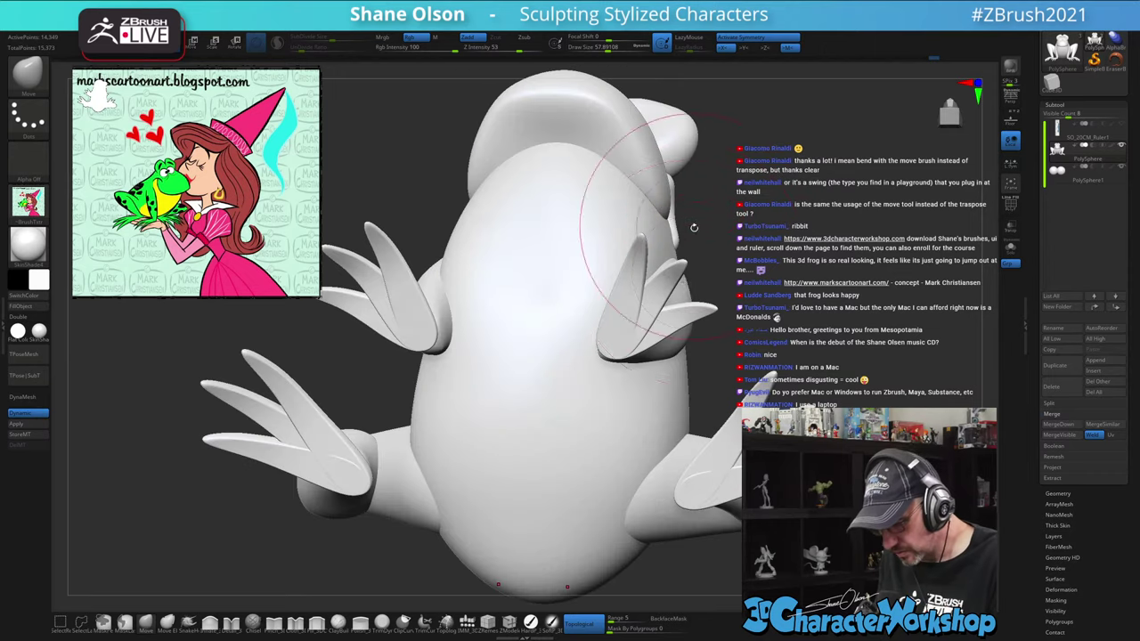
key("shift")
mouse_move(771, 251)
left_mouse_down("alt")
mouse_move(757, 217)
mouse_move(762, 257)
left_mouse_up("alt")
left_click_drag(770, 165, 741, 214, "alt")
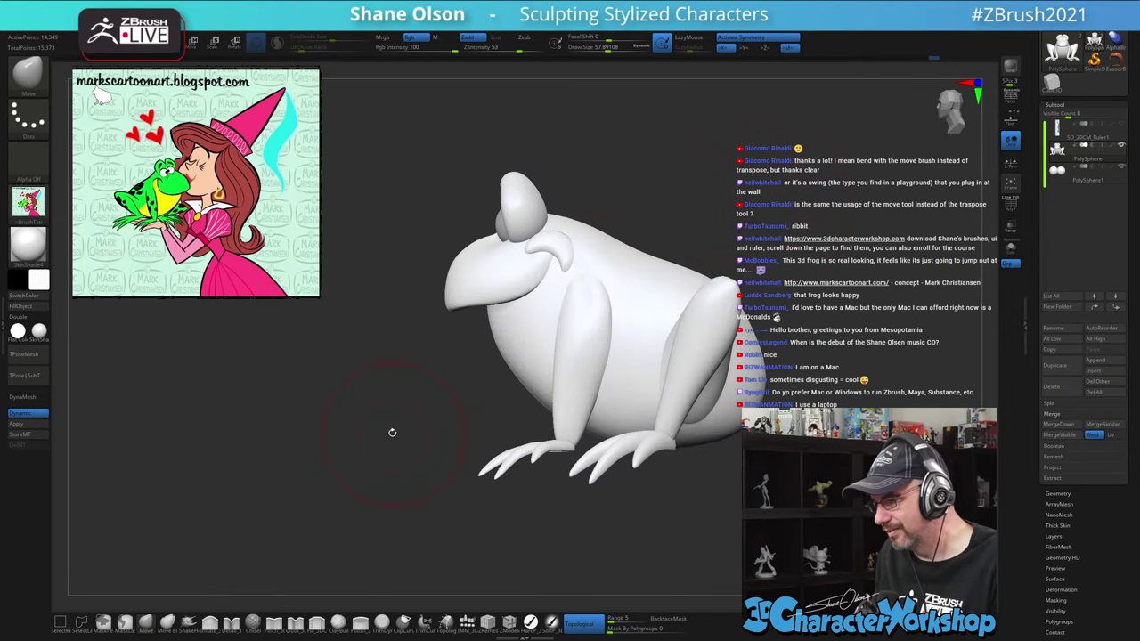
left_click_drag(392, 433, 475, 501)
left_click_drag(672, 519, 683, 520)
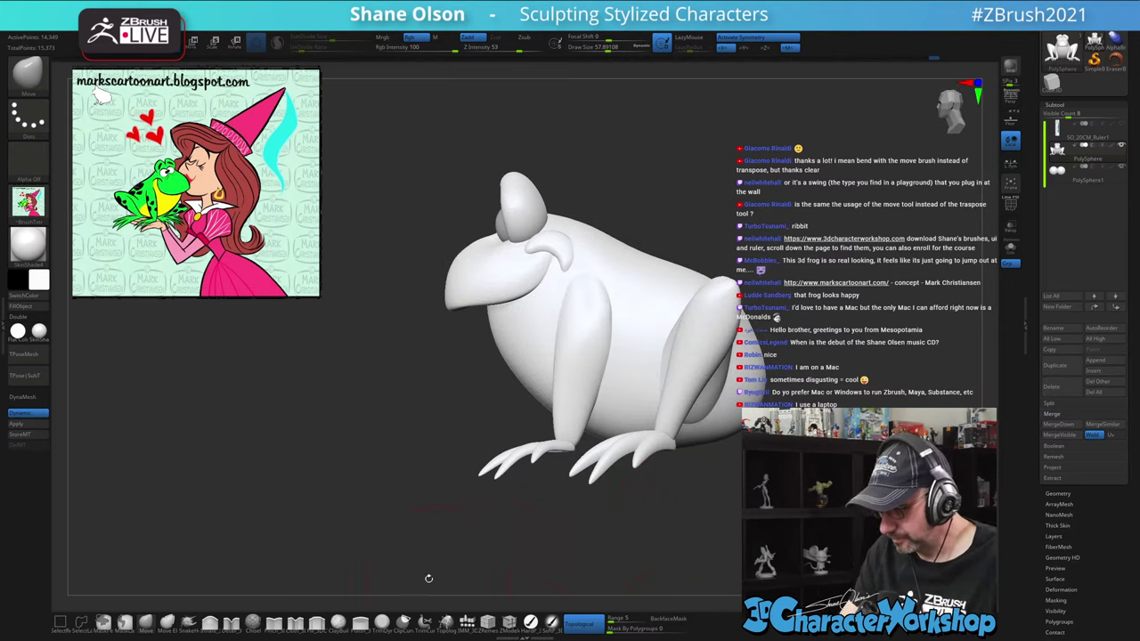
Set the topological Move brush's draw size to about 50 and push the front leg's contour slightly forward in side view
mouse_move(581, 515)
left_mouse_down("alt")
mouse_move(580, 534)
mouse_move(559, 541)
left_mouse_up("alt")
key("s")
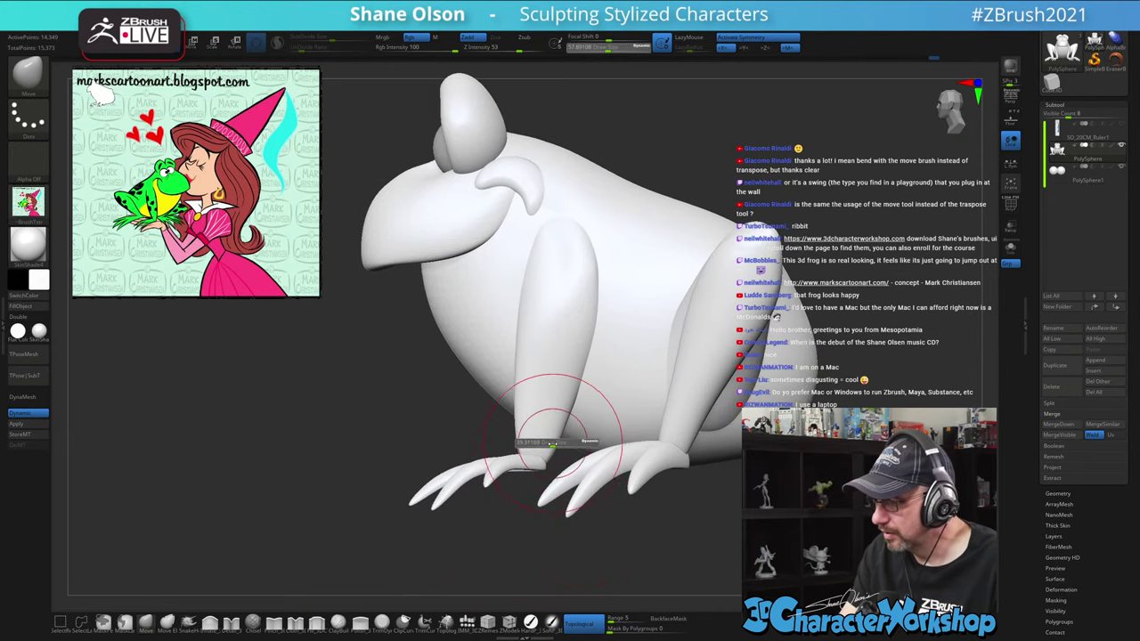
left_click_drag(552, 447, 547, 448)
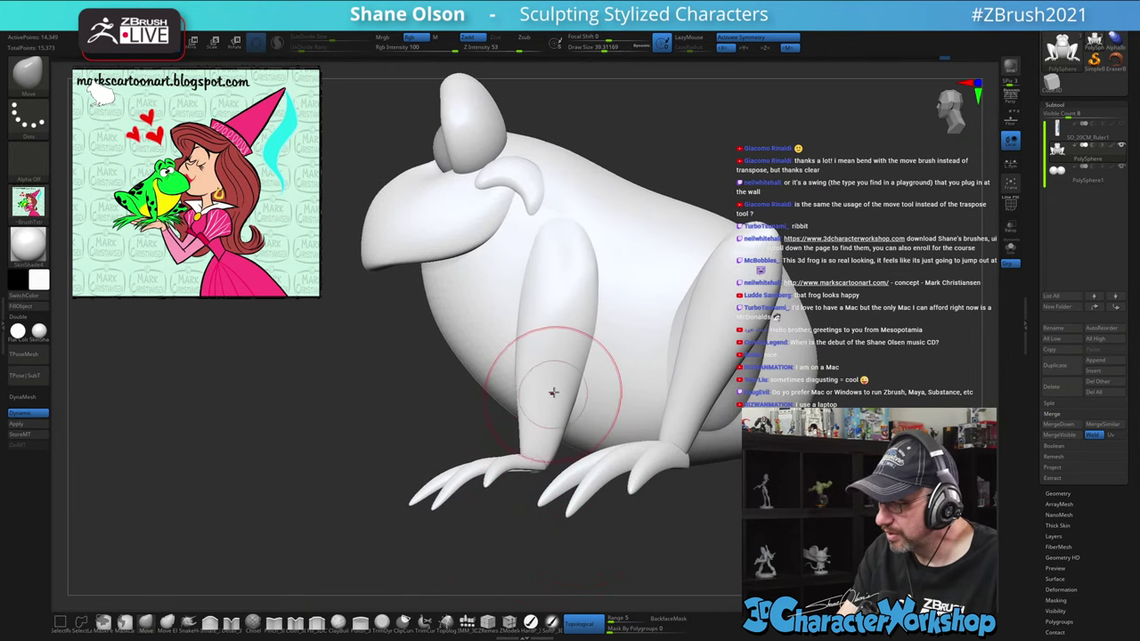
right_click_drag(550, 397, 546, 427, "alt")
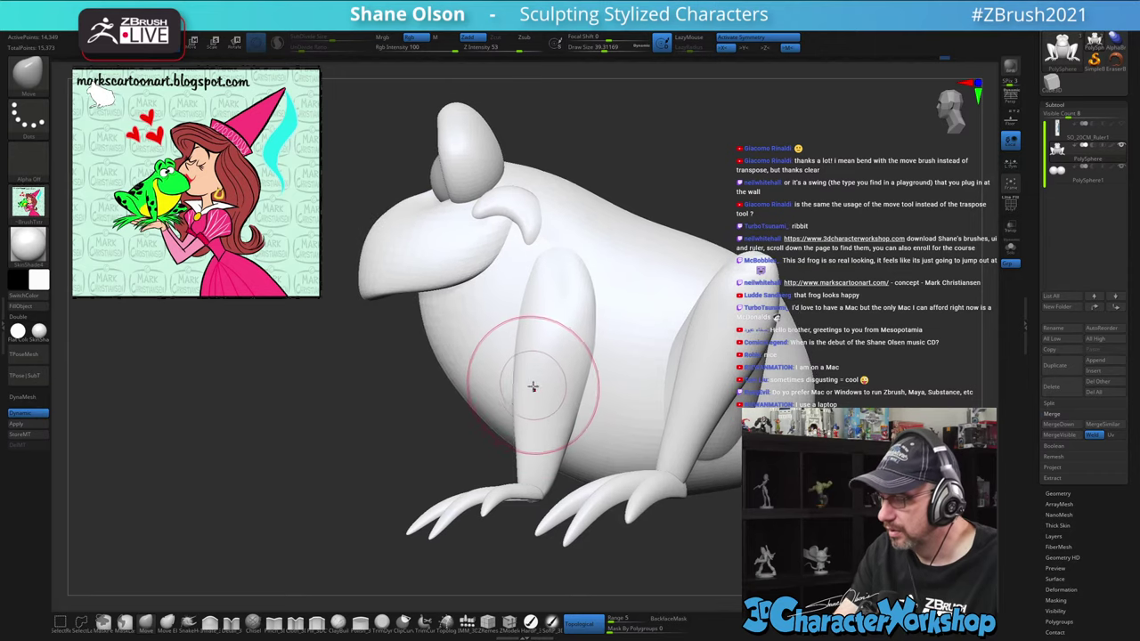
key("s")
left_click_drag(524, 391, 530, 391)
left_click_drag(527, 349, 530, 333)
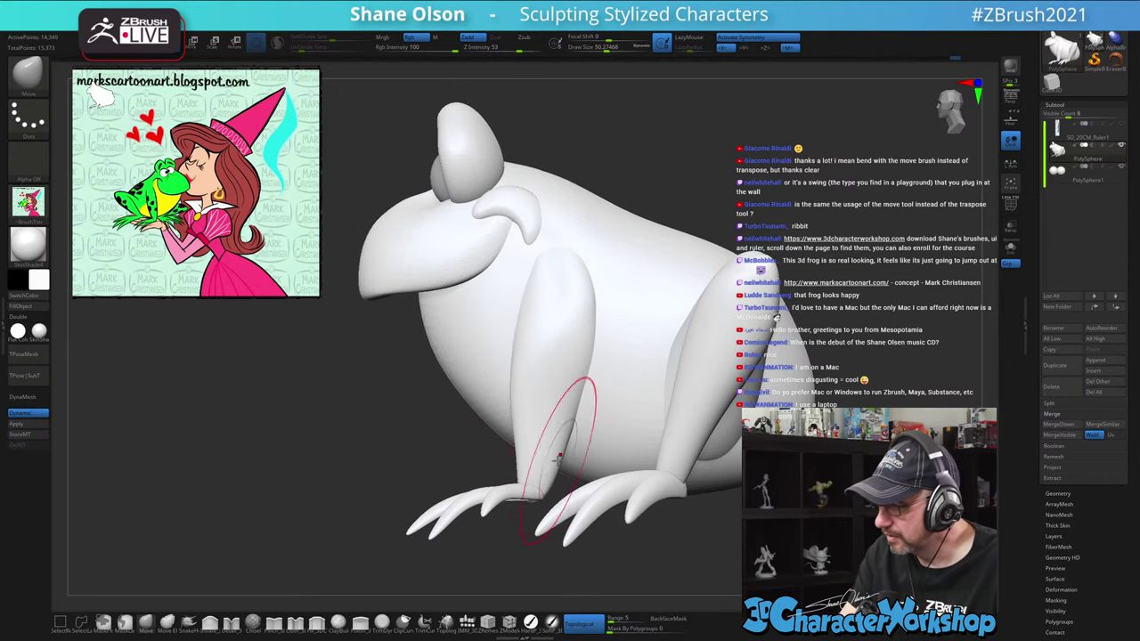
Set the Move brush's draw size to about 26 and refine the lower front leg where it meets the foot
right_click_drag(576, 423, 585, 326)
left_click_drag(553, 392, 585, 285)
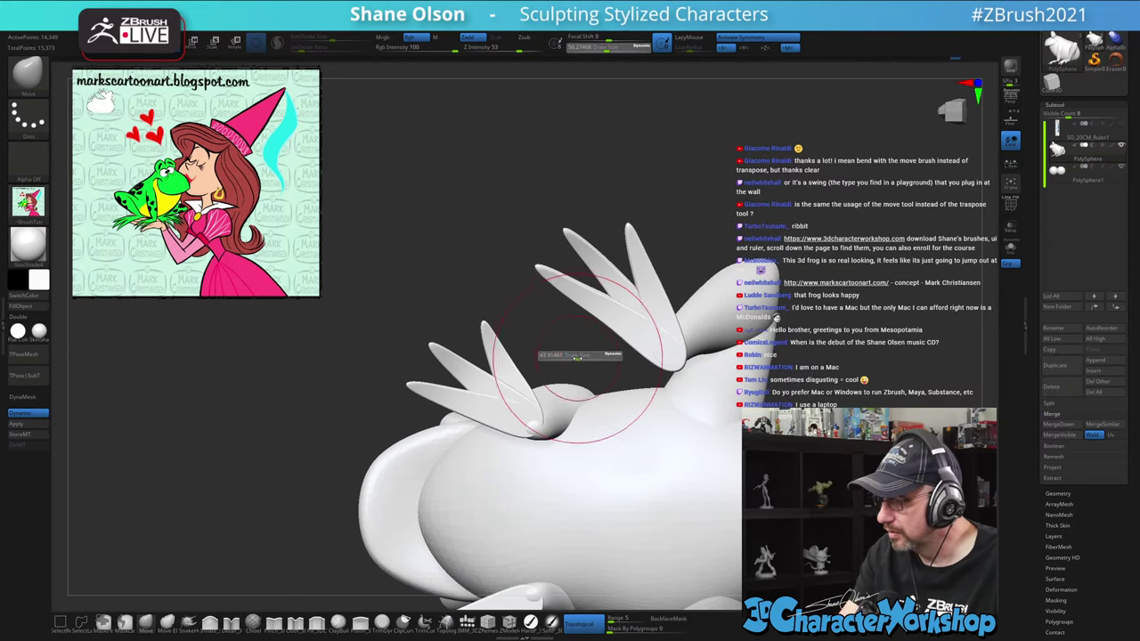
left_click_drag(556, 372, 547, 497)
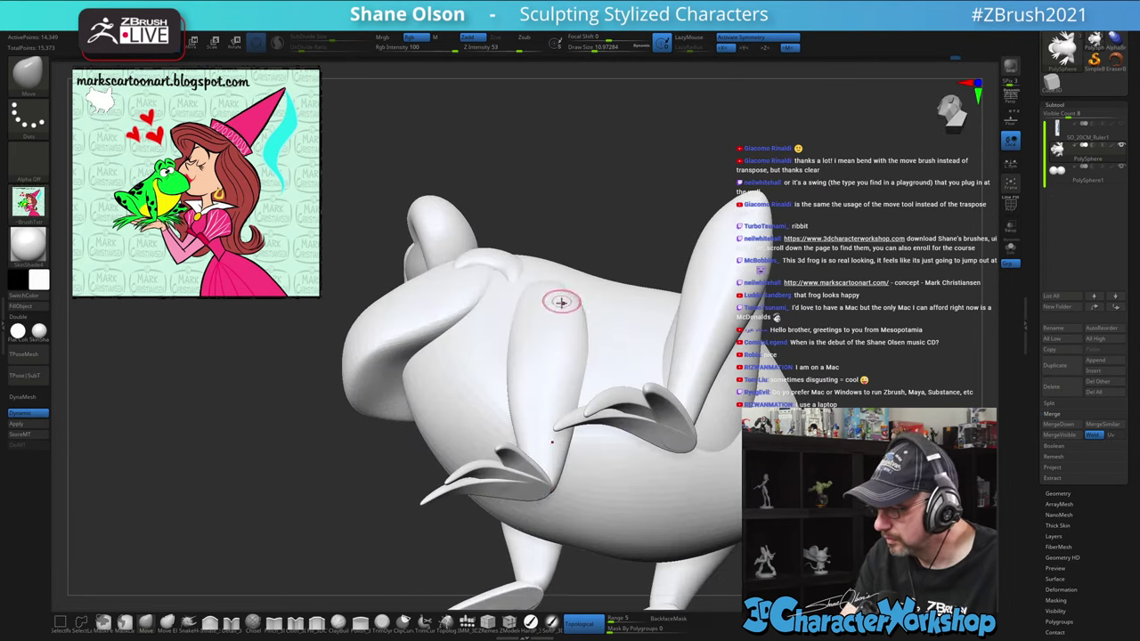
left_click_drag(560, 306, 553, 383)
key("s")
left_click_drag(545, 493, 538, 475)
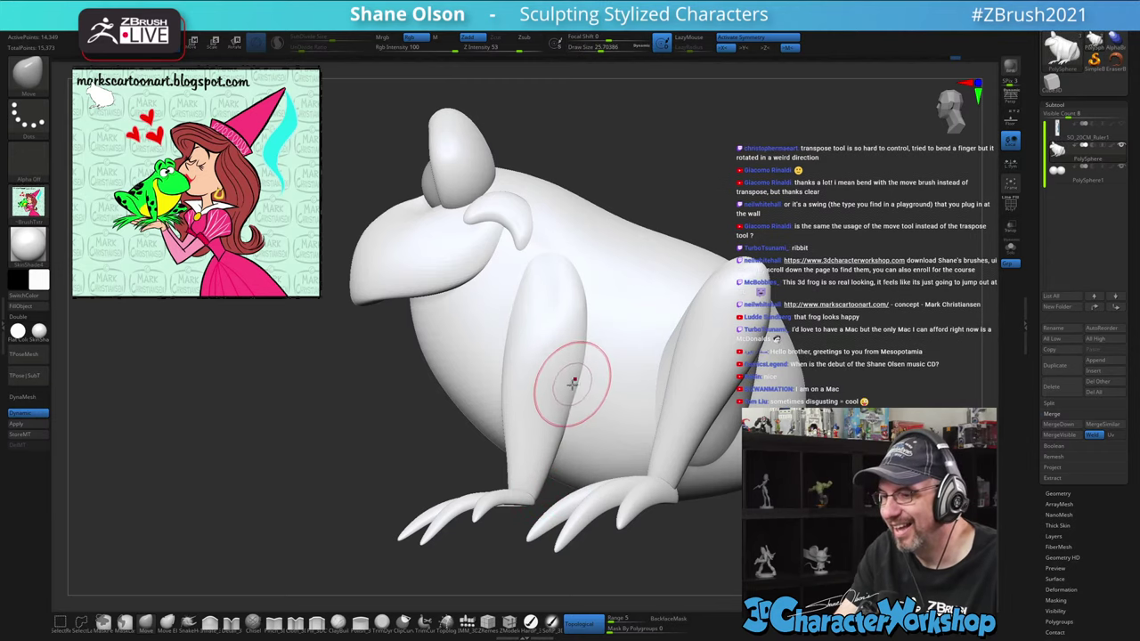
right_click_drag(567, 399, 558, 372, "ctrl")
right_click_drag(558, 373, 529, 337, "alt")
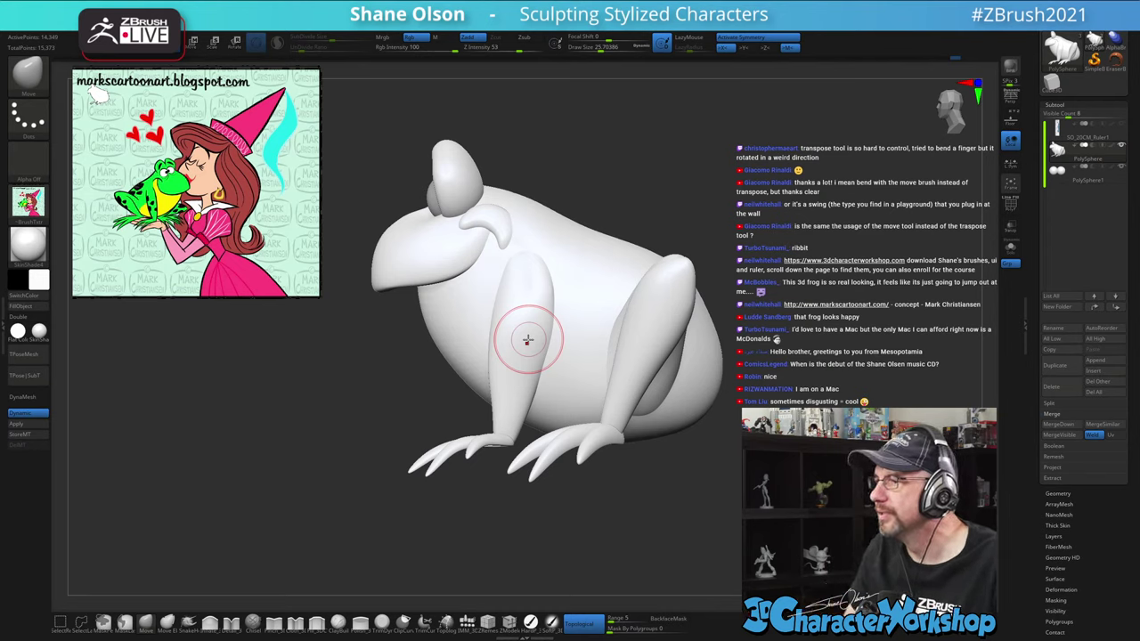
Set the Move brush's draw size to about 35, and undo and redo the last edit
mouse_move(591, 133)
left_mouse_down()
mouse_move(605, 128)
mouse_move(591, 132)
left_mouse_up()
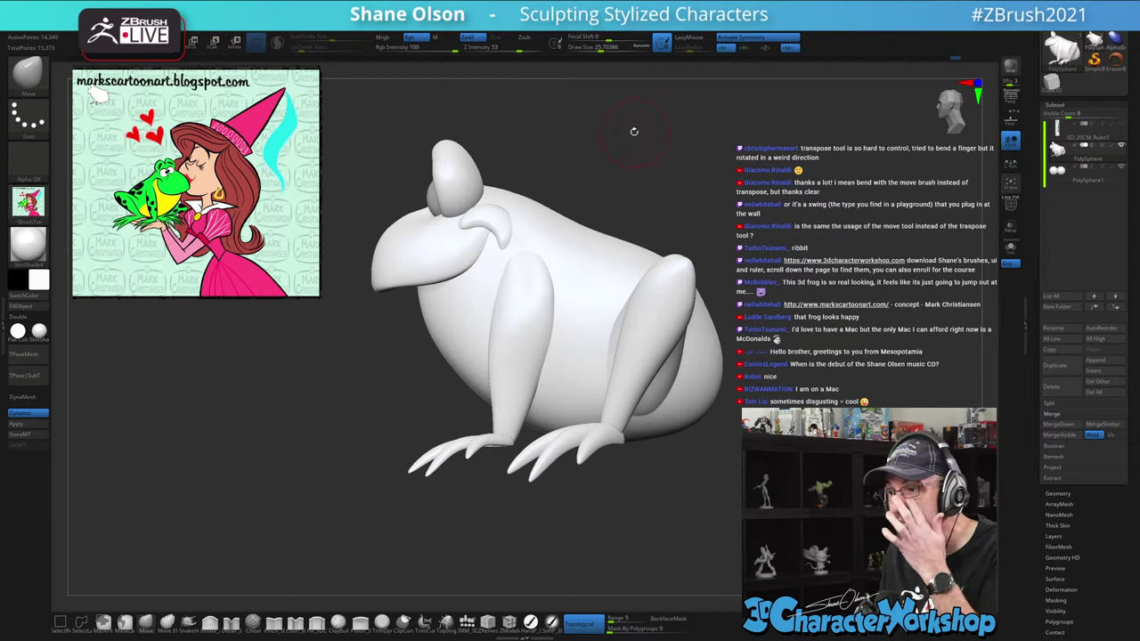
key("s")
left_click_drag(592, 164, 621, 181)
key("s")
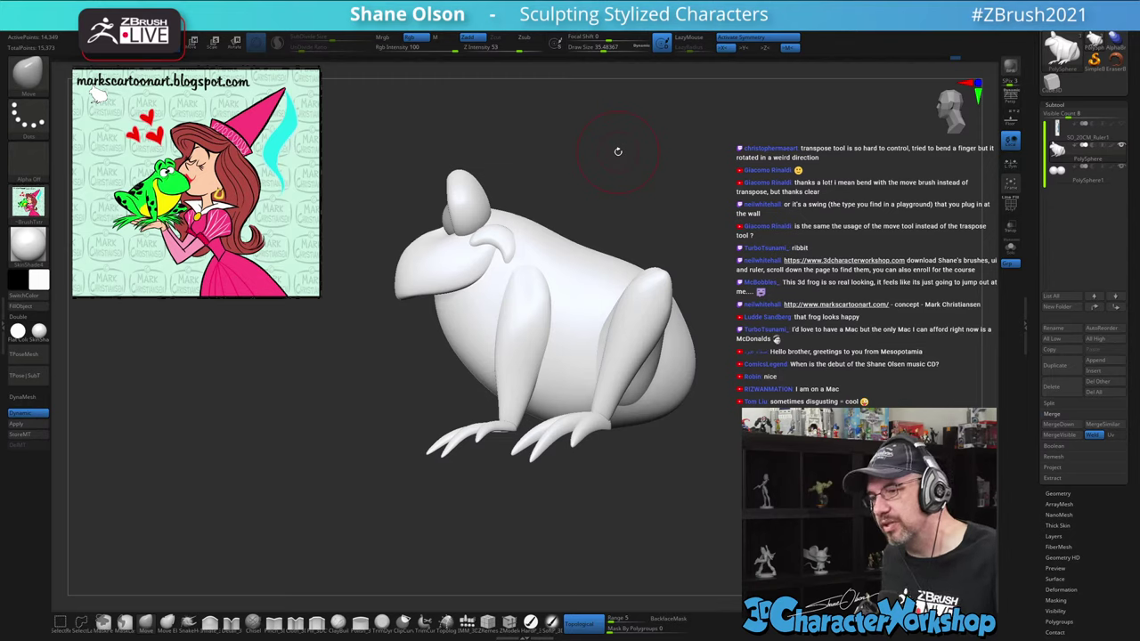
key("ctrl+z")
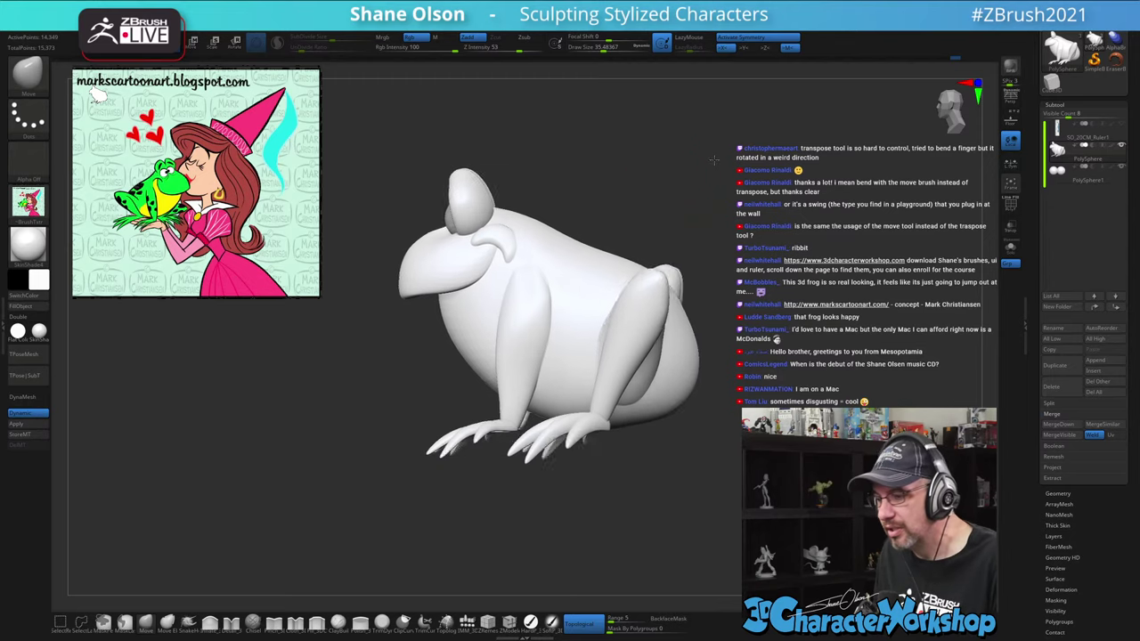
key("ctrl+shift+z")
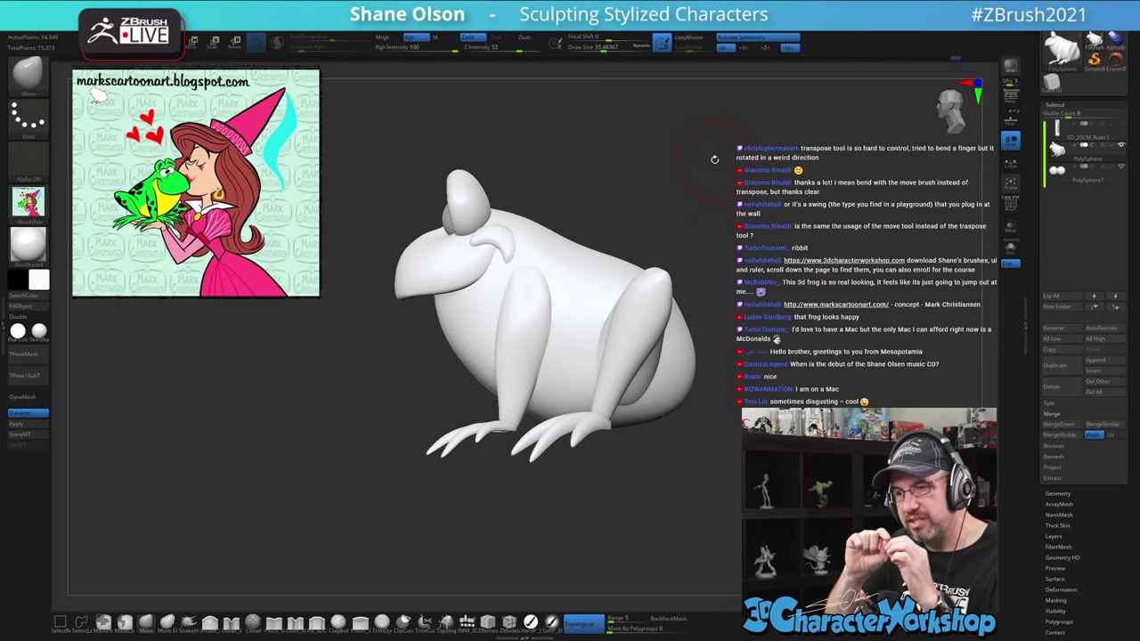
Use the Transpose line instead of the Gizmo to mask the whole frog except its lower front leg
key("w")
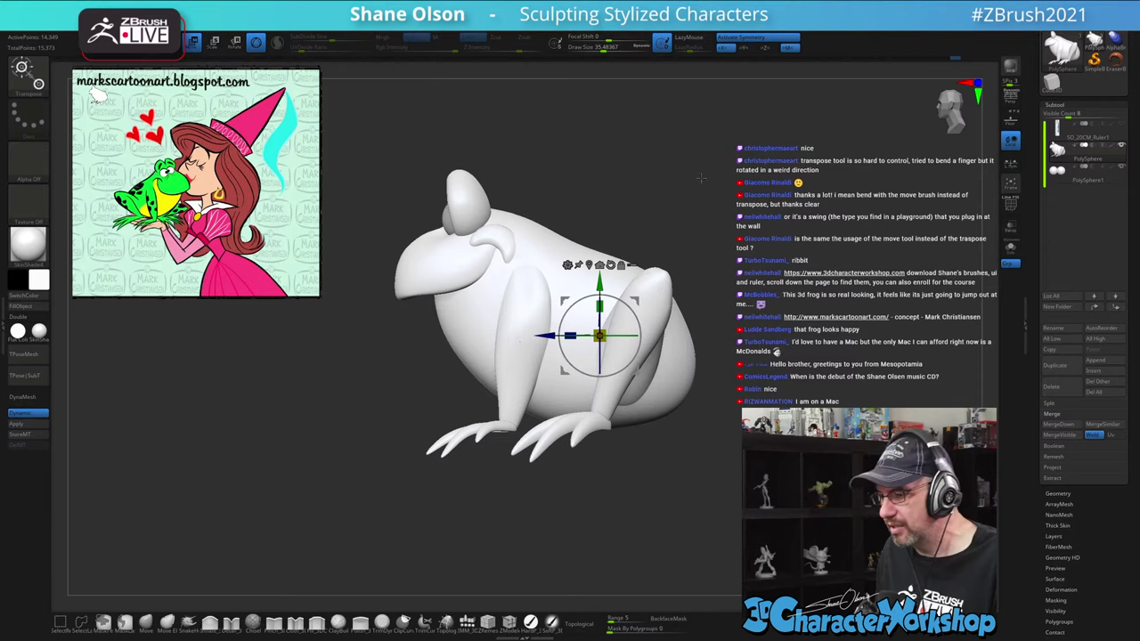
mouse_move(701, 180)
left_mouse_down()
mouse_move(779, 192)
mouse_move(698, 198)
left_mouse_up()
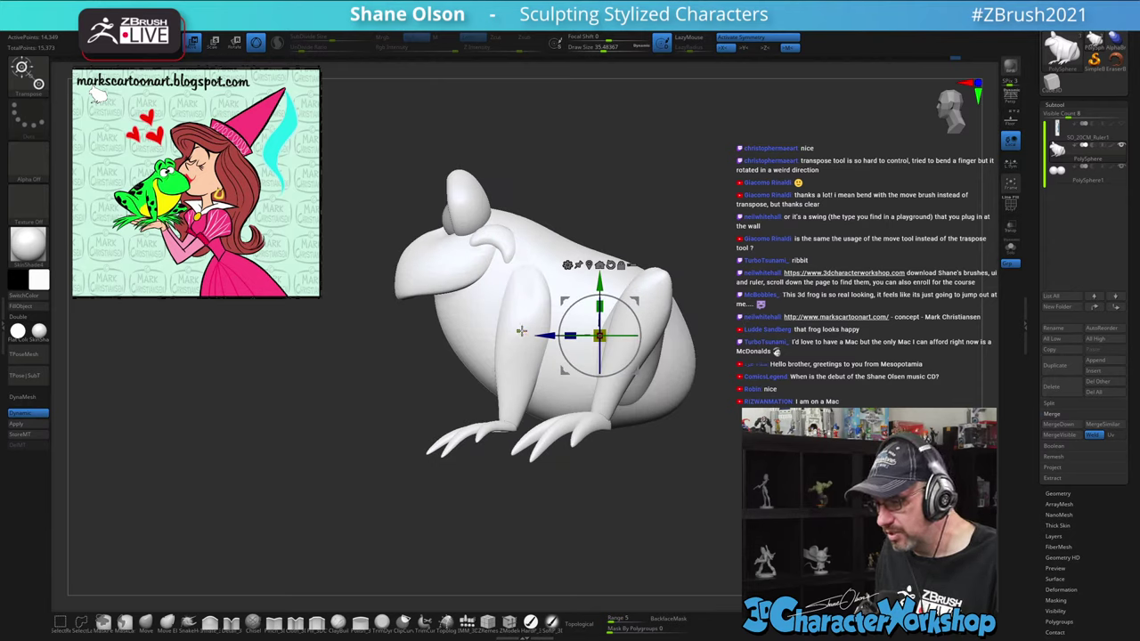
left_click(256, 43)
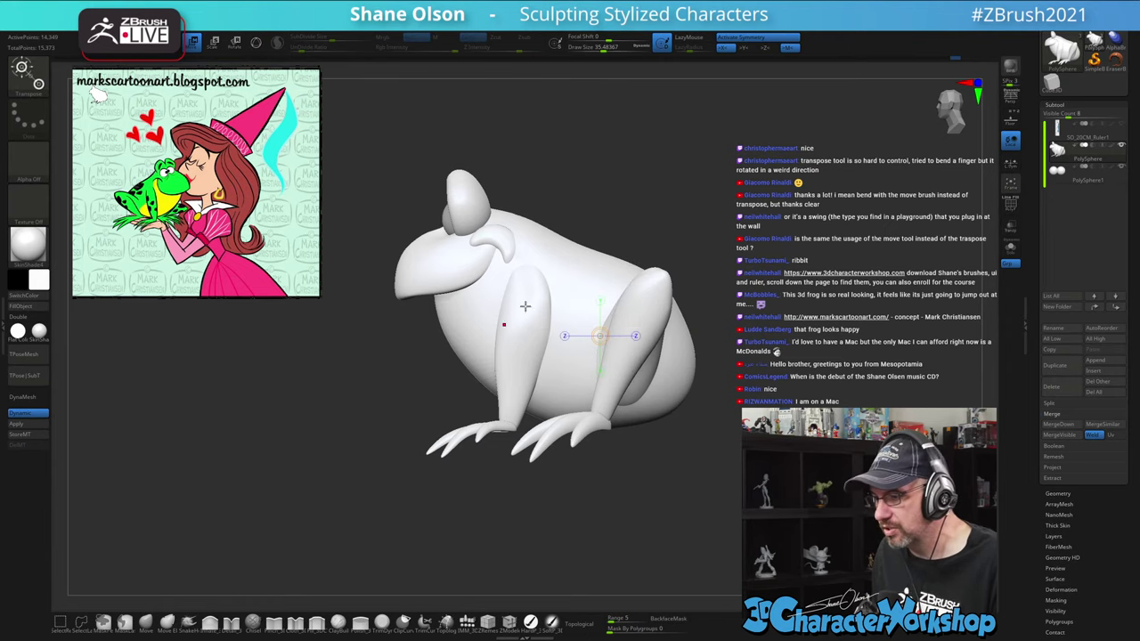
left_click_drag(643, 189, 645, 98, "alt")
left_click_drag(535, 338, 561, 499, "alt")
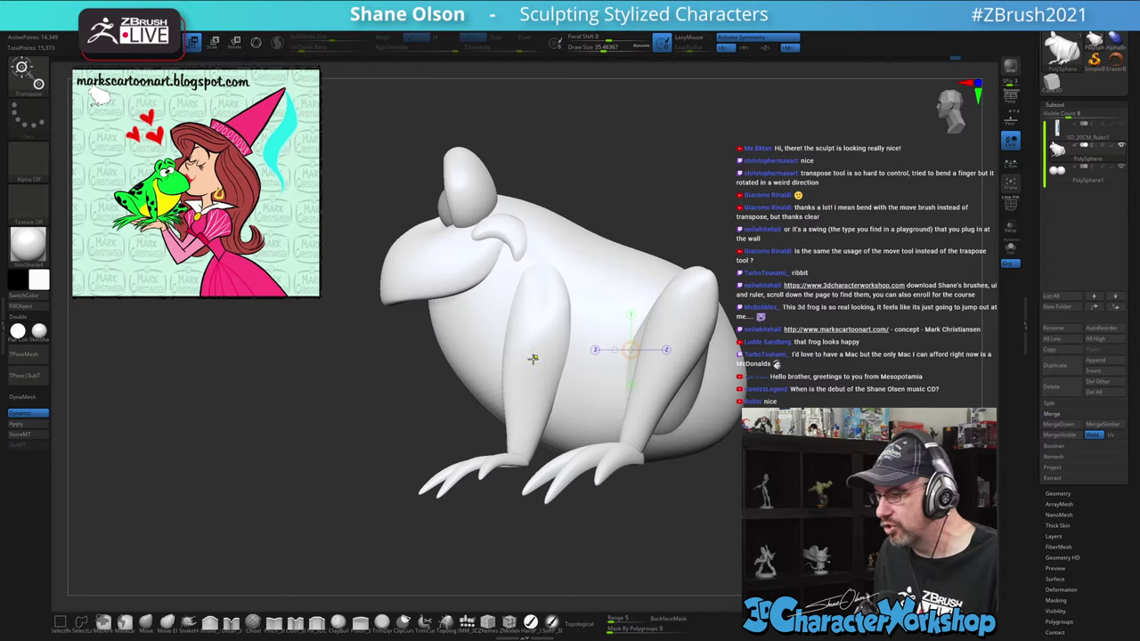
mouse_move(534, 359)
left_mouse_down("ctrl")
mouse_move(526, 417)
mouse_move(530, 344)
left_mouse_up("ctrl")
mouse_move(499, 512)
left_mouse_down()
mouse_move(570, 514)
mouse_move(504, 511)
mouse_move(535, 445)
mouse_move(377, 497)
mouse_move(432, 469)
left_mouse_up()
left_click_drag(561, 510, 595, 488)
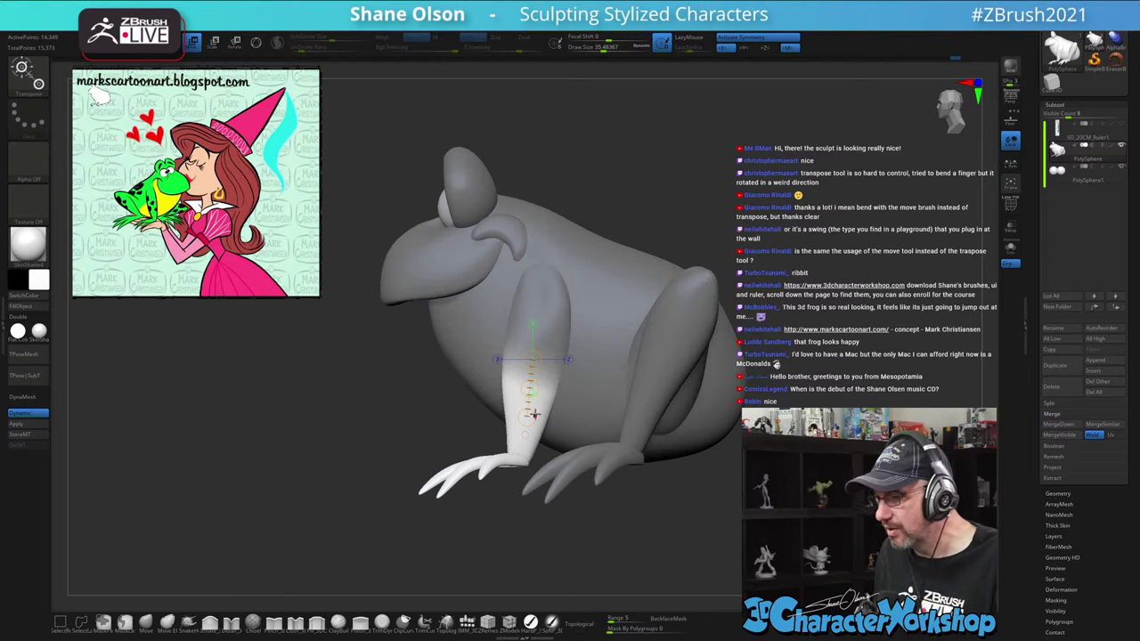
Anchor the Transpose line at the front leg's elbow, try rotating the forearm forward, and undo the rotation
left_click_drag(530, 416, 356, 424)
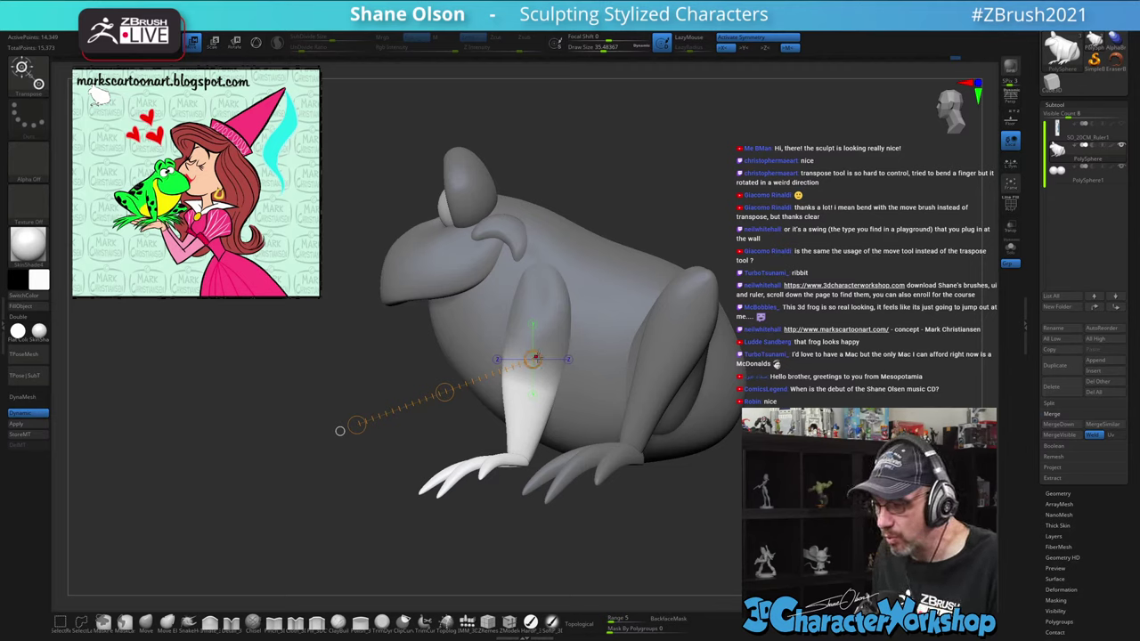
left_click_drag(534, 360, 532, 367)
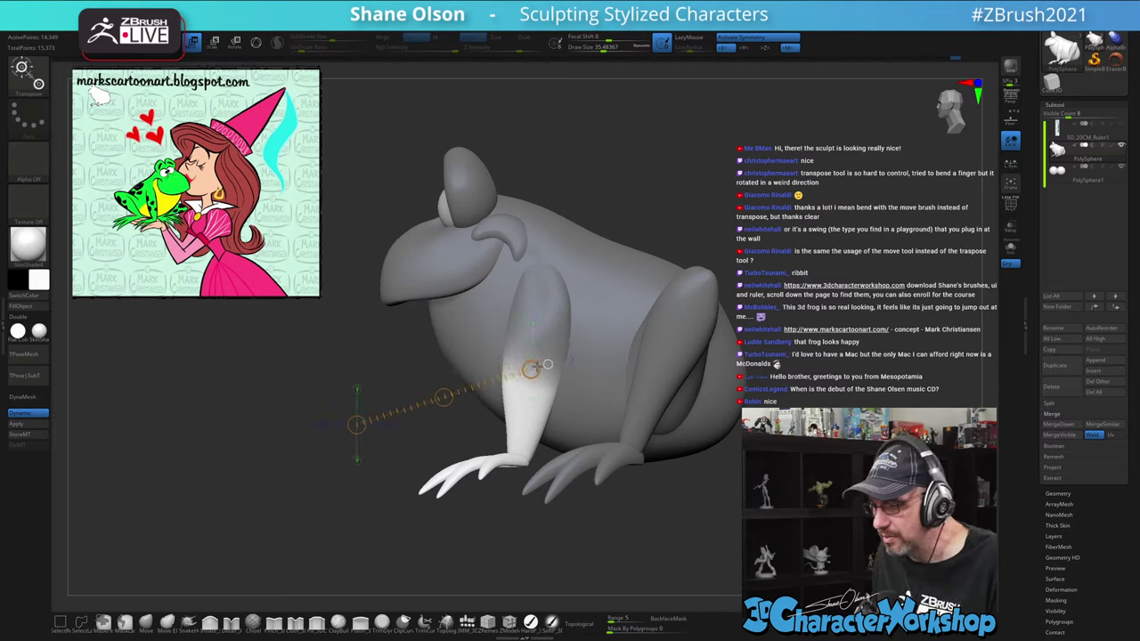
left_click_drag(357, 424, 650, 153)
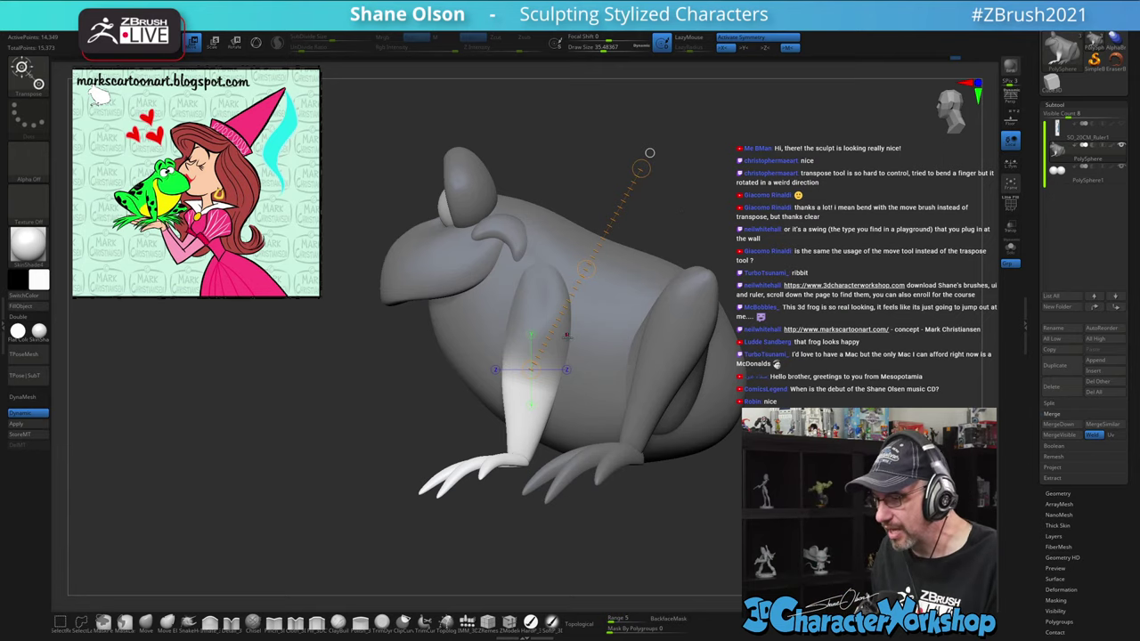
key("r")
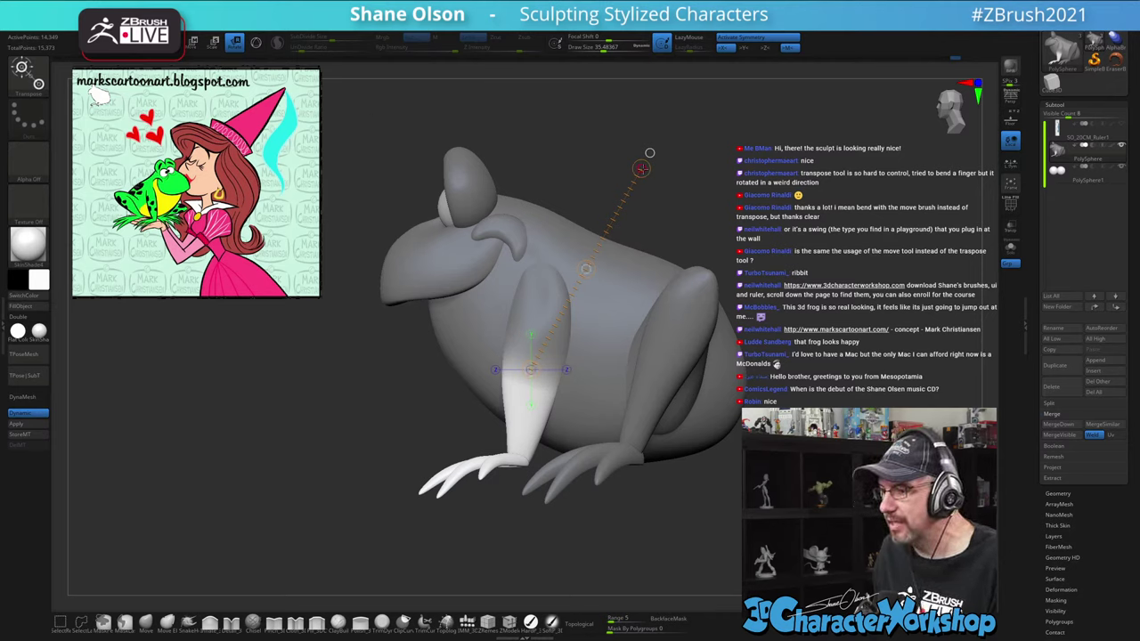
left_click_drag(641, 168, 721, 334)
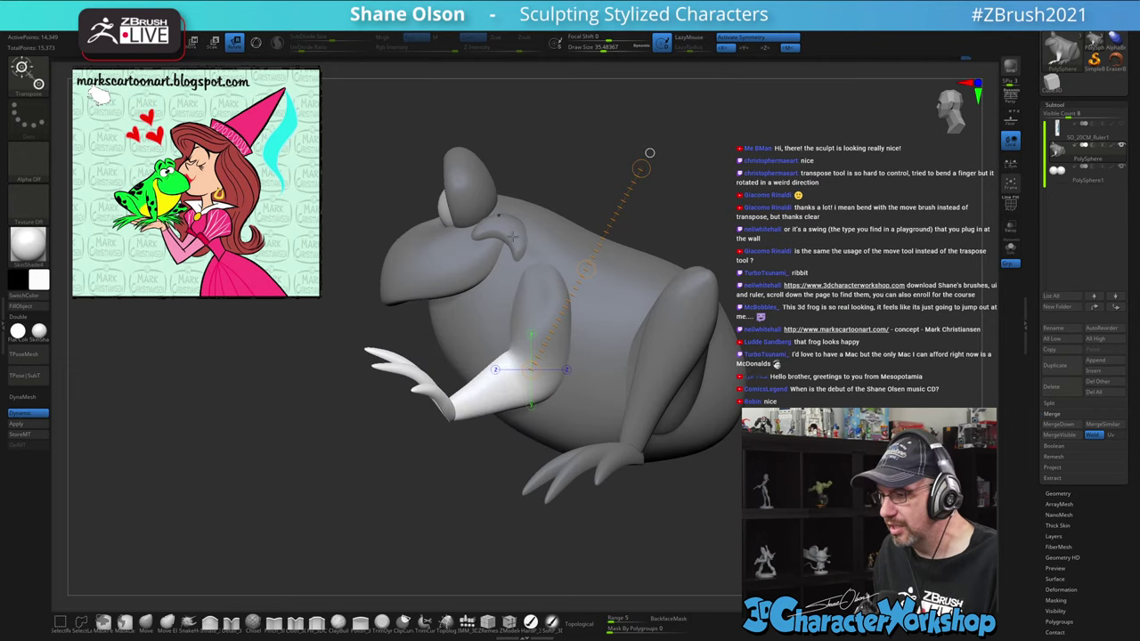
key("ctrl+z")
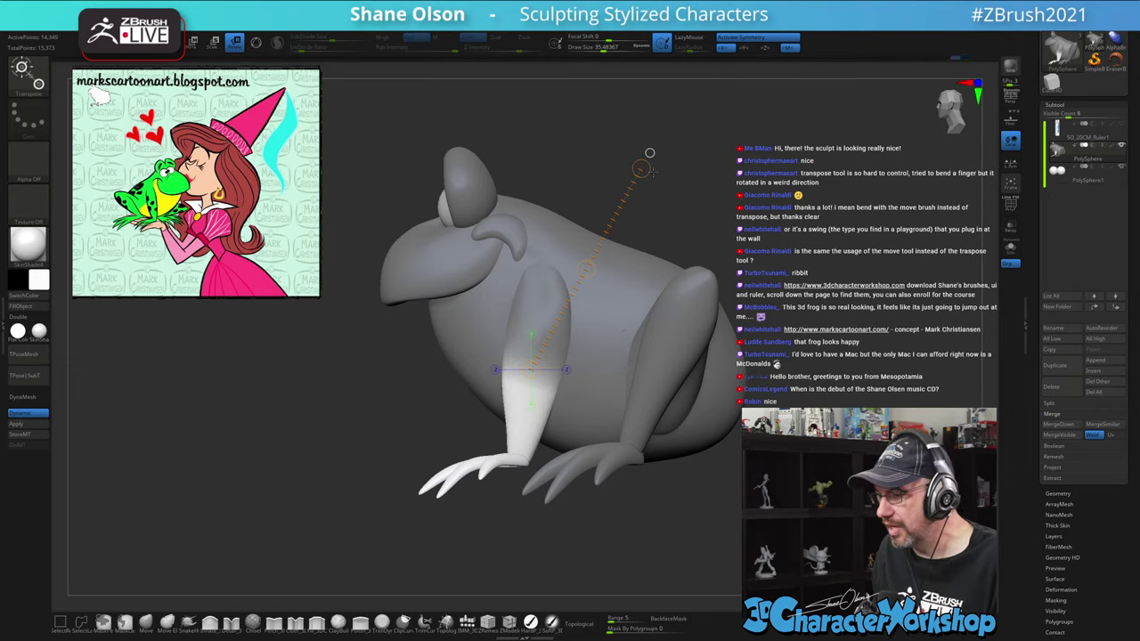
Swing the far end of the Transpose line to the wrist and out beyond the frog's back, keeping the pivot at the elbow
left_click_drag(645, 155, 515, 476)
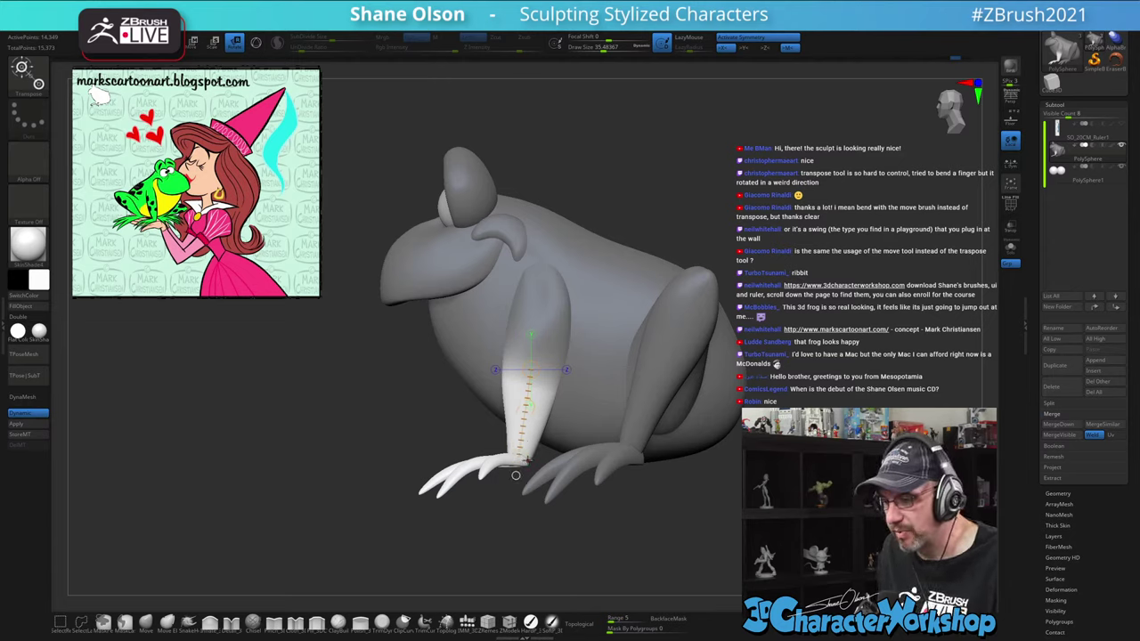
left_click_drag(516, 474, 628, 492)
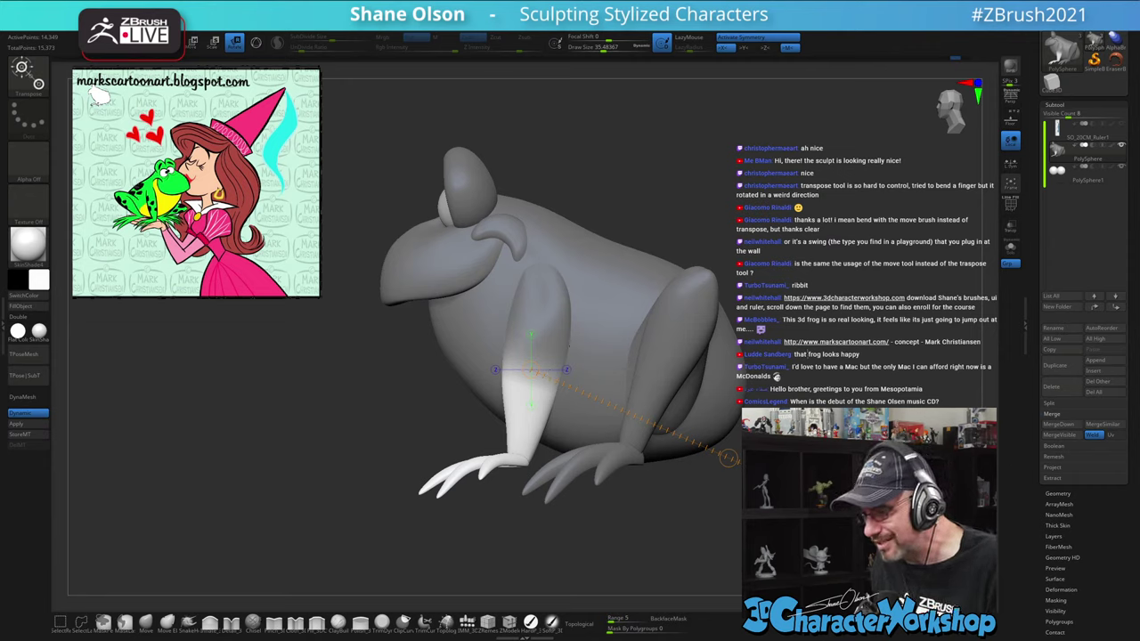
left_click_drag(728, 457, 818, 240)
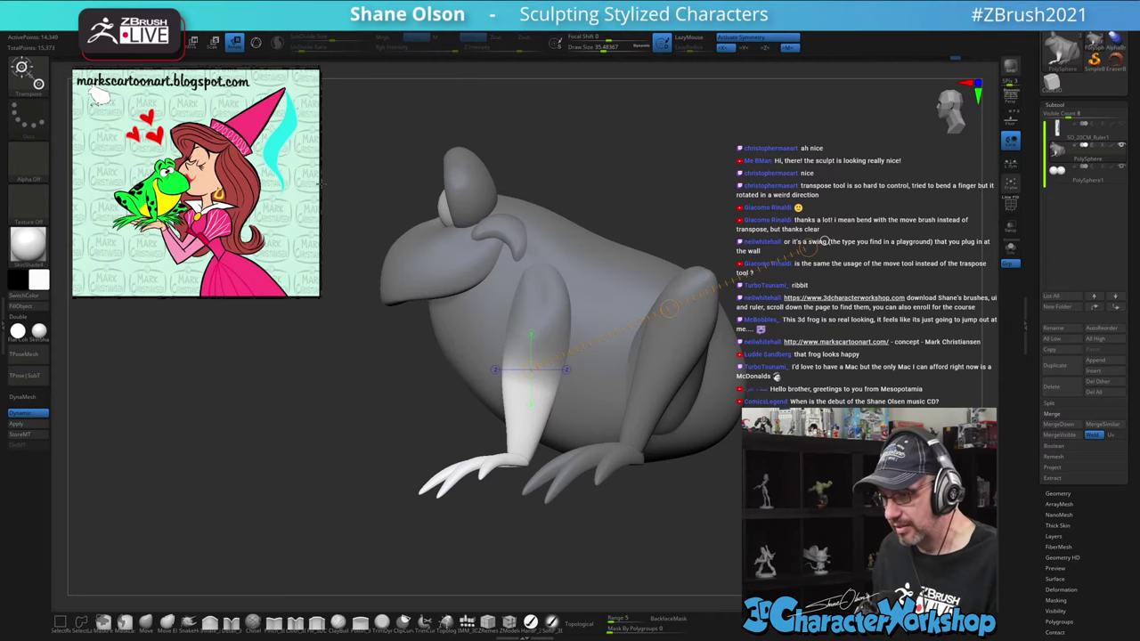
Restore the Gizmo, clear the mask from the frog's body, and return to Draw mode
left_click(255, 42)
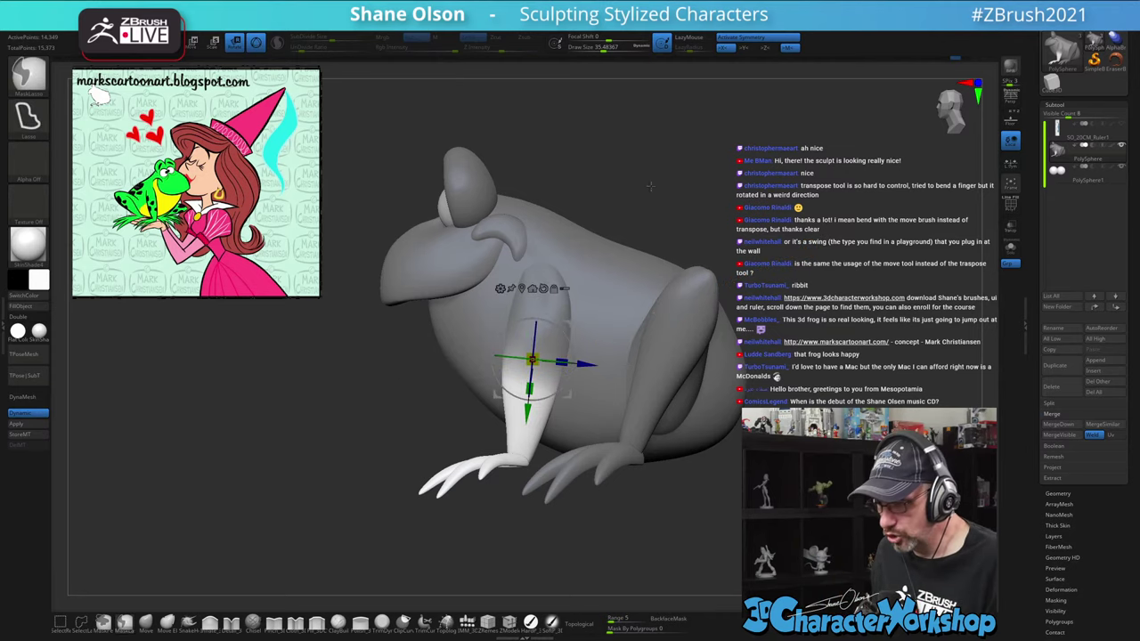
left_click_drag(650, 187, 669, 207, "ctrl")
key("q")
left_click_drag(378, 474, 318, 433, "alt")
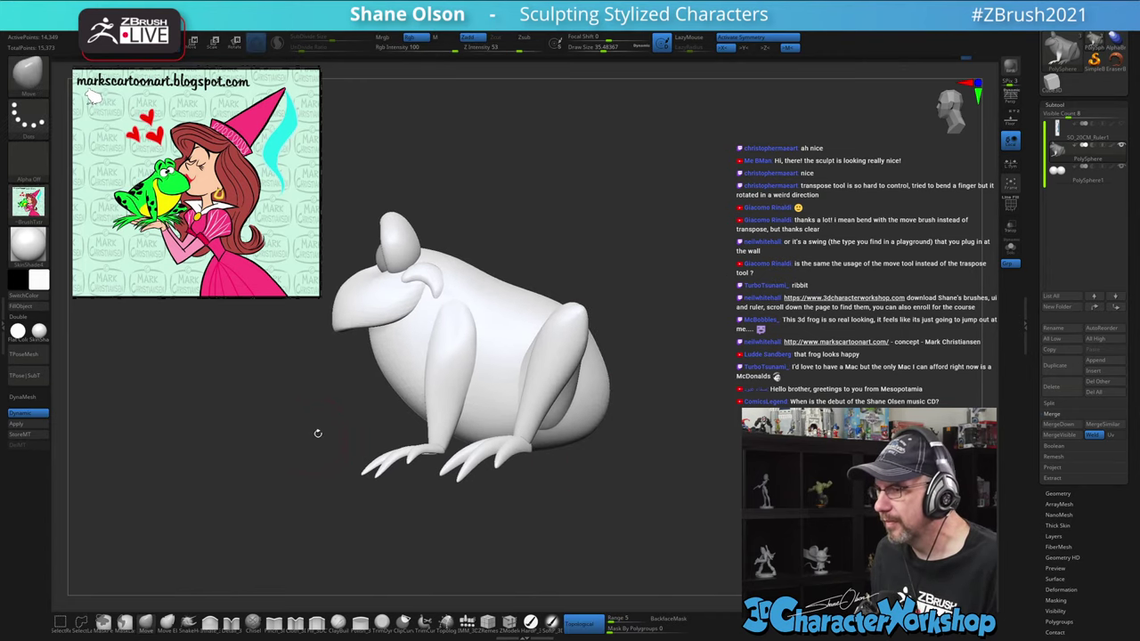
Examine the frog's face and overall pose from the front, setting the brush's draw size to about 34
left_click_drag(677, 406, 738, 257)
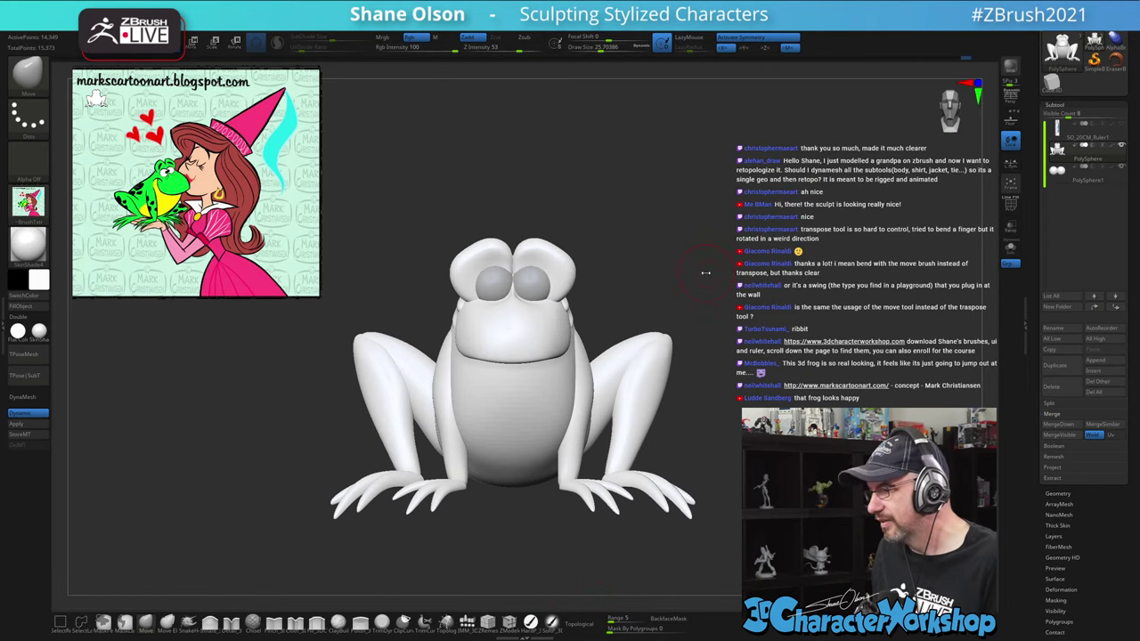
key("f")
left_click_drag(665, 279, 713, 285, "alt")
left_click_drag(737, 277, 723, 275)
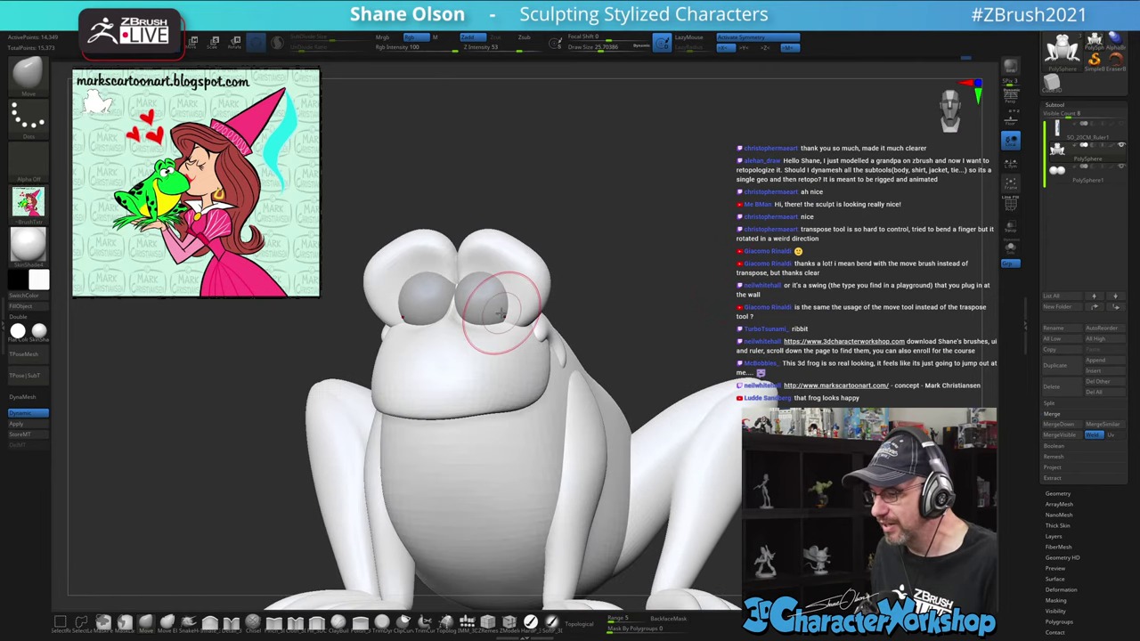
key("s")
mouse_move(489, 319)
left_mouse_down()
mouse_move(475, 321)
mouse_move(492, 327)
left_mouse_up()
left_click_drag(690, 287, 717, 279)
left_click_drag(717, 280, 748, 250, "alt")
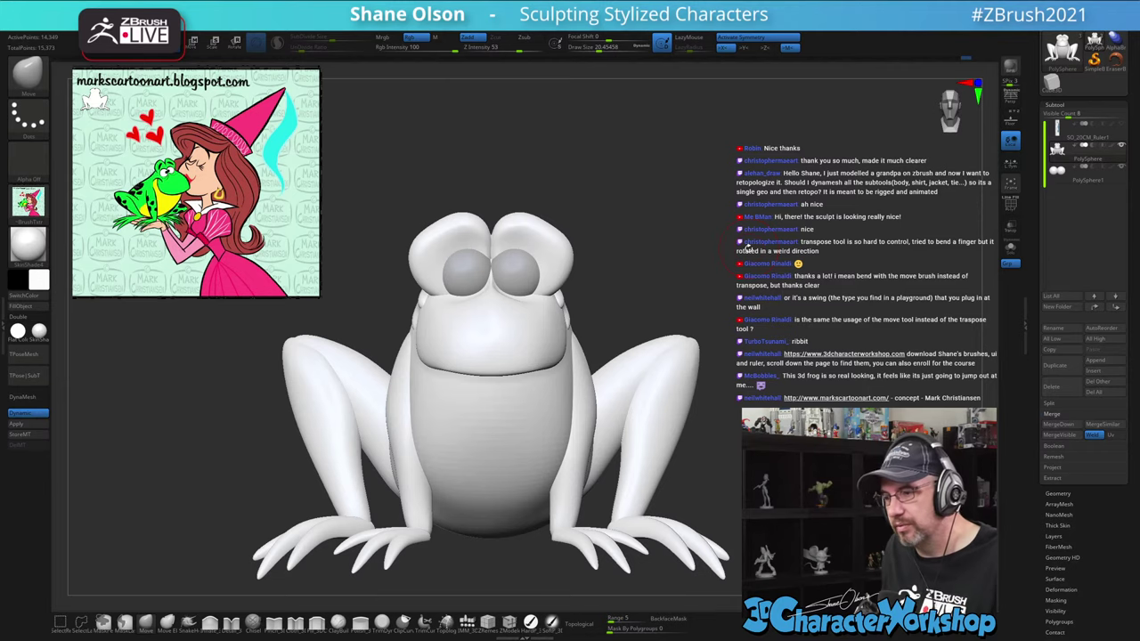
key("s")
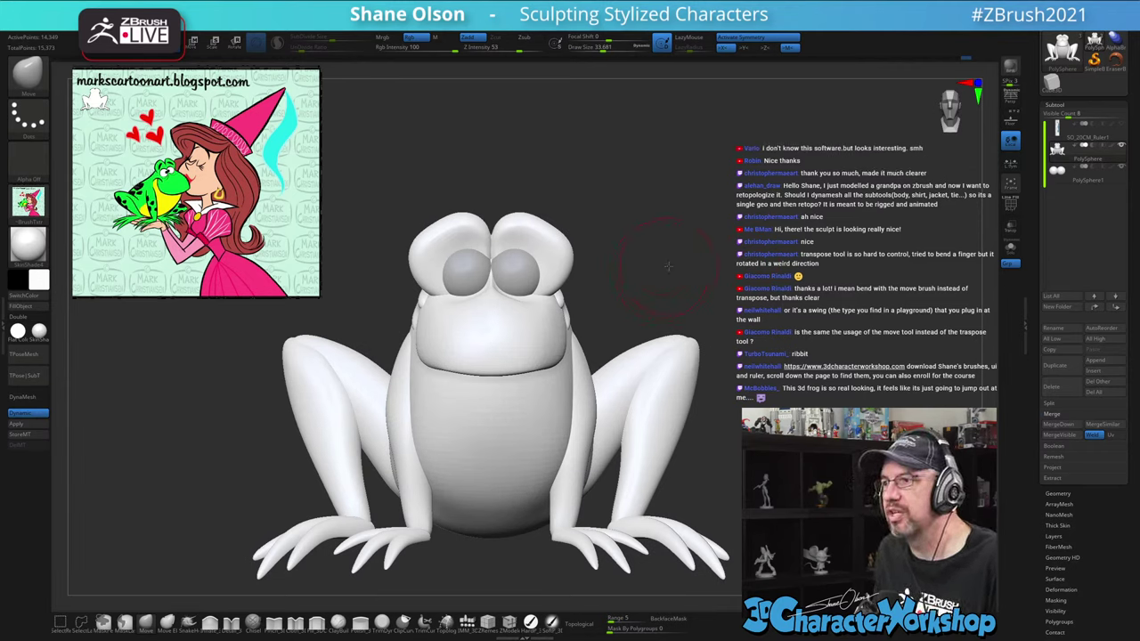
left_click_drag(669, 266, 668, 260, "alt")
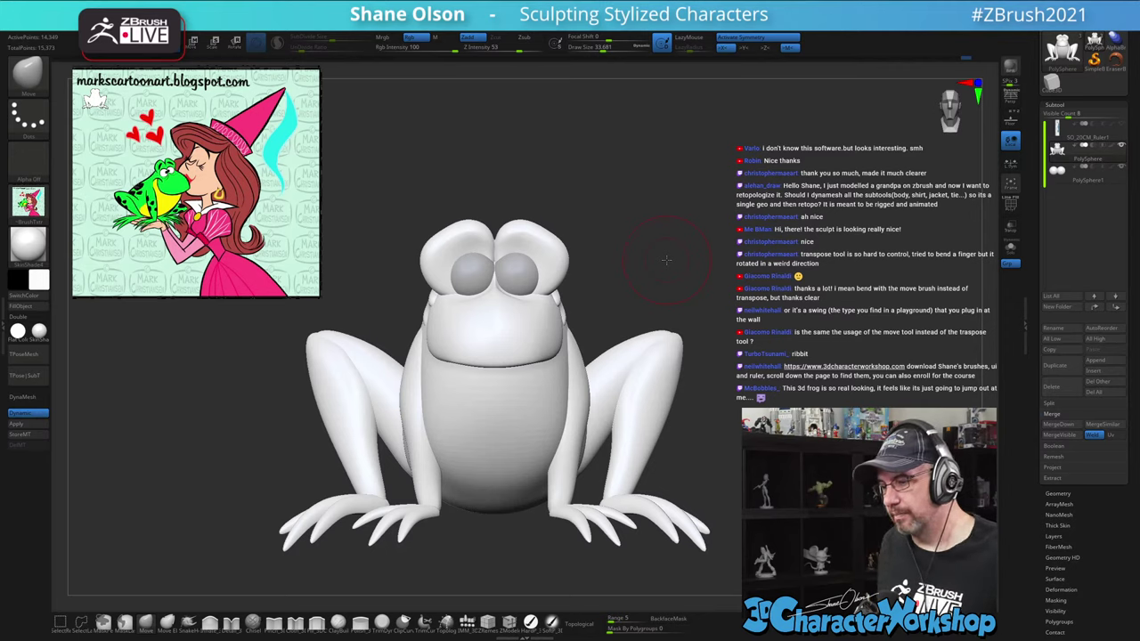
left_click_drag(676, 265, 715, 266)
left_click_drag(654, 224, 667, 246, "alt")
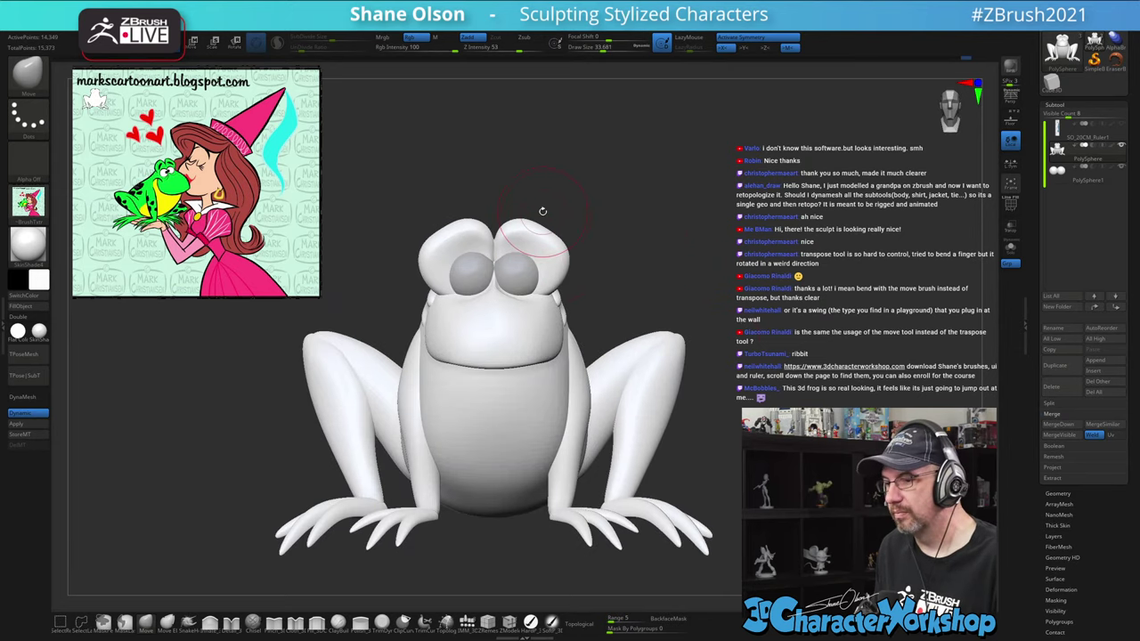
left_click_drag(620, 183, 630, 208, "alt")
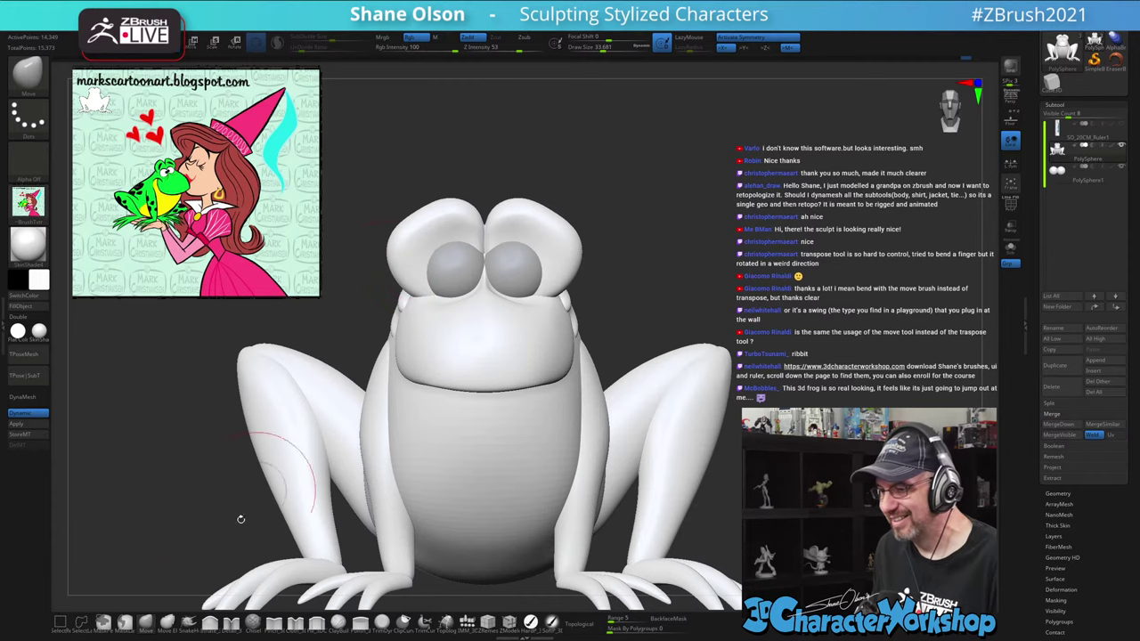
With the Move brush and topological masking enabled, push in the outer sides of both bulging eyelids to narrow them
left_click(146, 623)
left_click(585, 623)
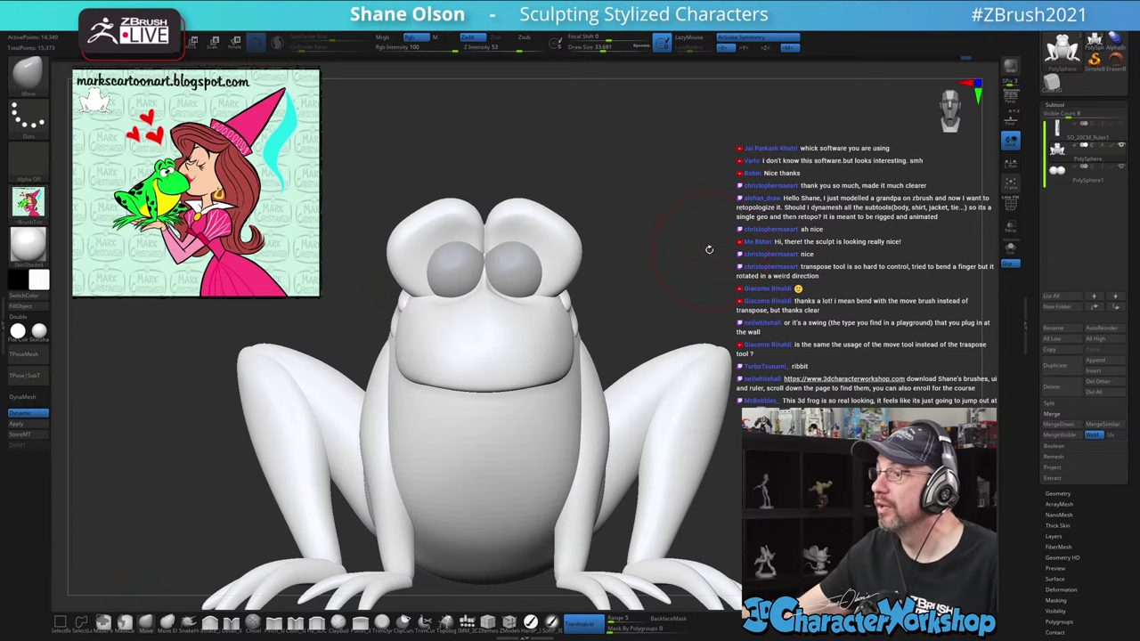
mouse_move(709, 250)
left_mouse_down("alt")
mouse_move(656, 293)
mouse_move(686, 321)
mouse_move(673, 297)
left_mouse_up("alt")
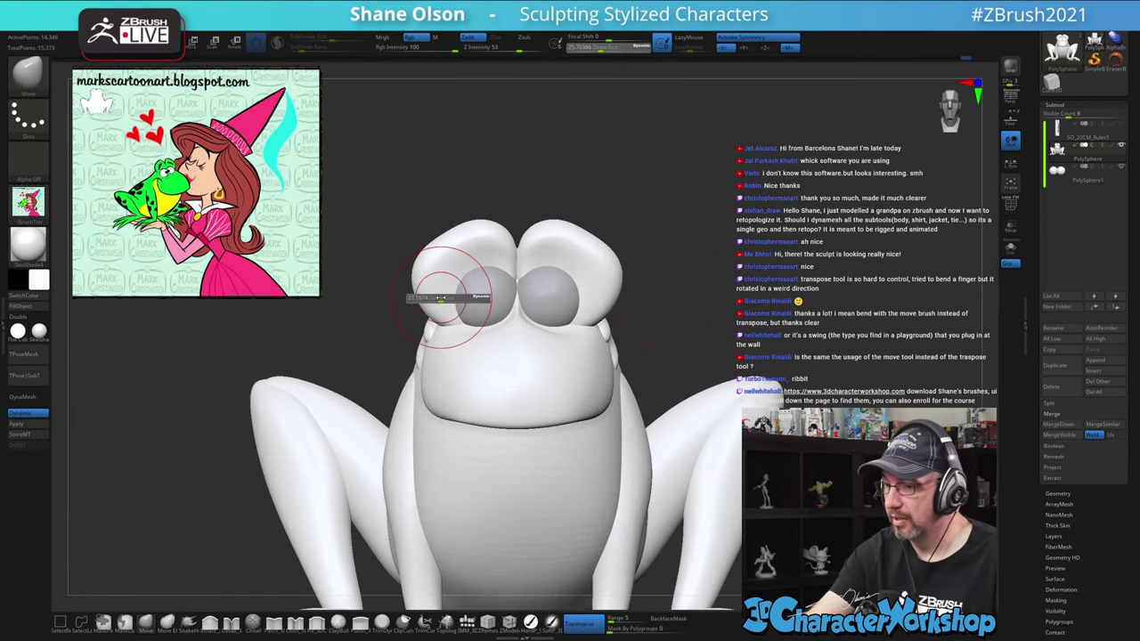
mouse_move(430, 309)
left_mouse_down()
mouse_move(430, 267)
mouse_move(465, 260)
left_mouse_up()
key("s")
key("s")
left_click_drag(480, 221, 483, 227)
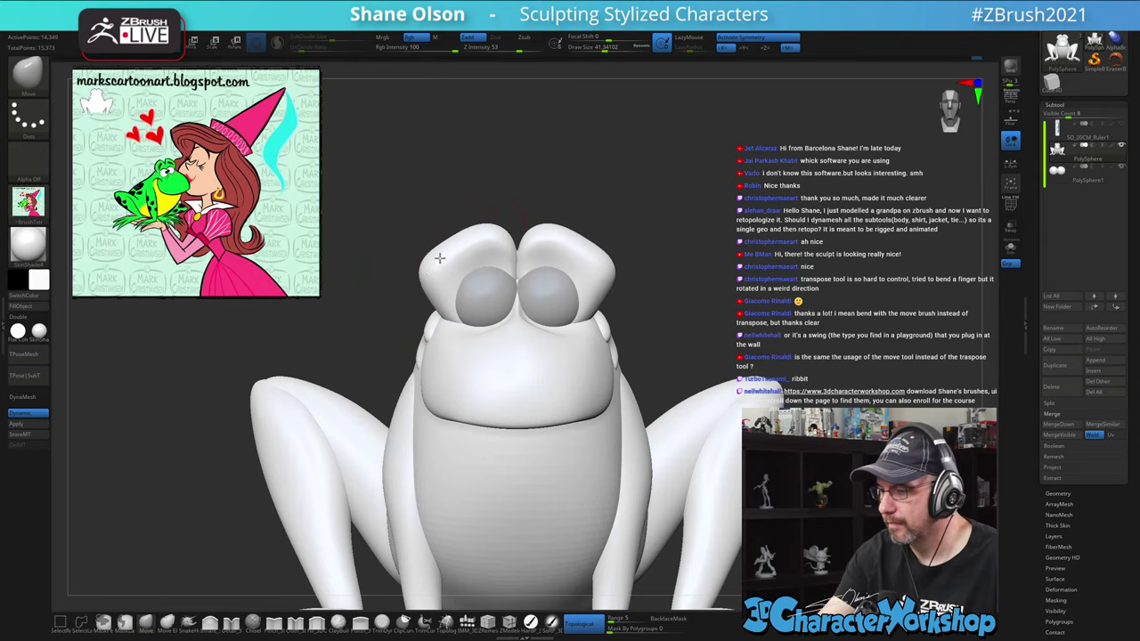
left_click_drag(429, 266, 434, 267)
Refine the eyelids around the eyeballs from side and three-quarter views, reducing the Move brush's draw size to about 19
right_click_drag(484, 304, 530, 281)
left_click_drag(530, 281, 639, 225)
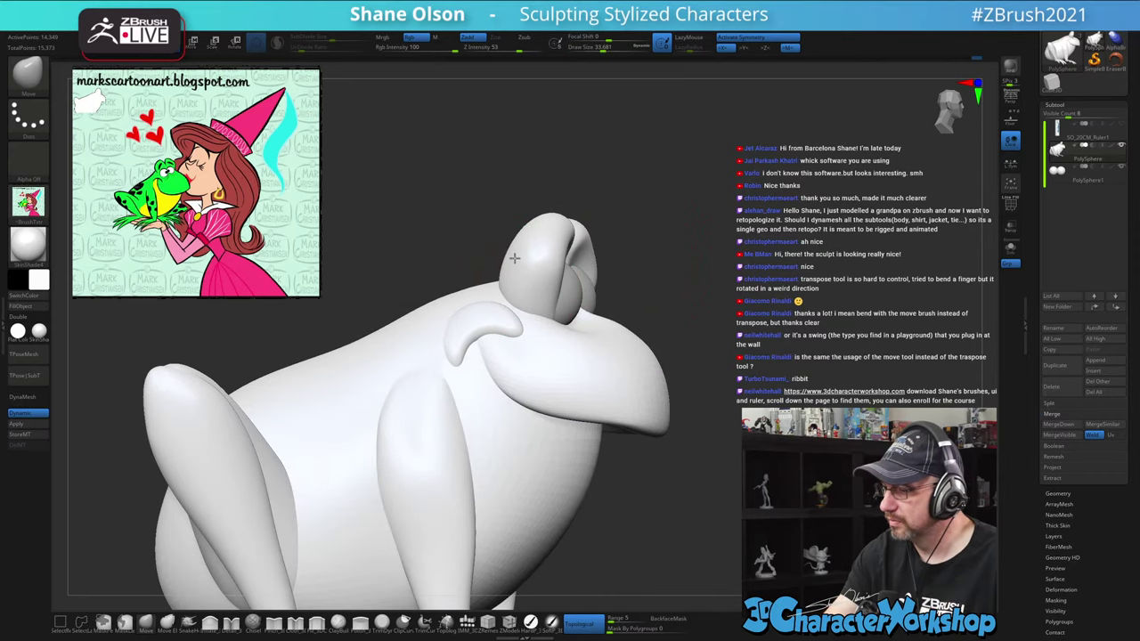
left_click_drag(625, 269, 563, 277)
key("s")
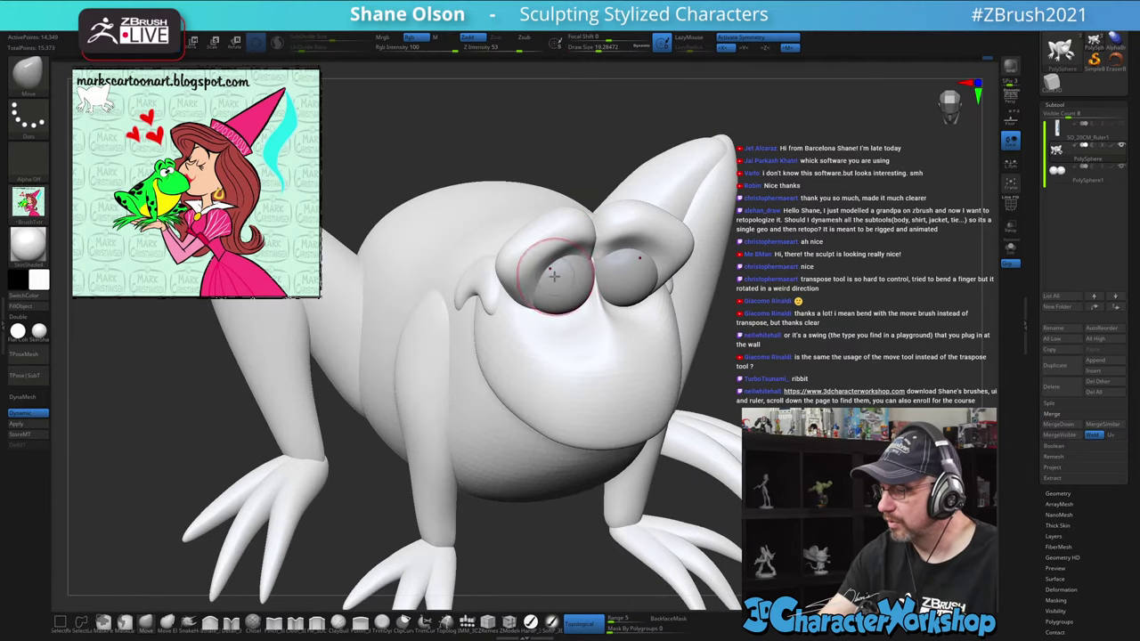
mouse_move(605, 314)
right_mouse_down()
mouse_move(588, 307)
mouse_move(614, 301)
mouse_move(599, 294)
right_mouse_up()
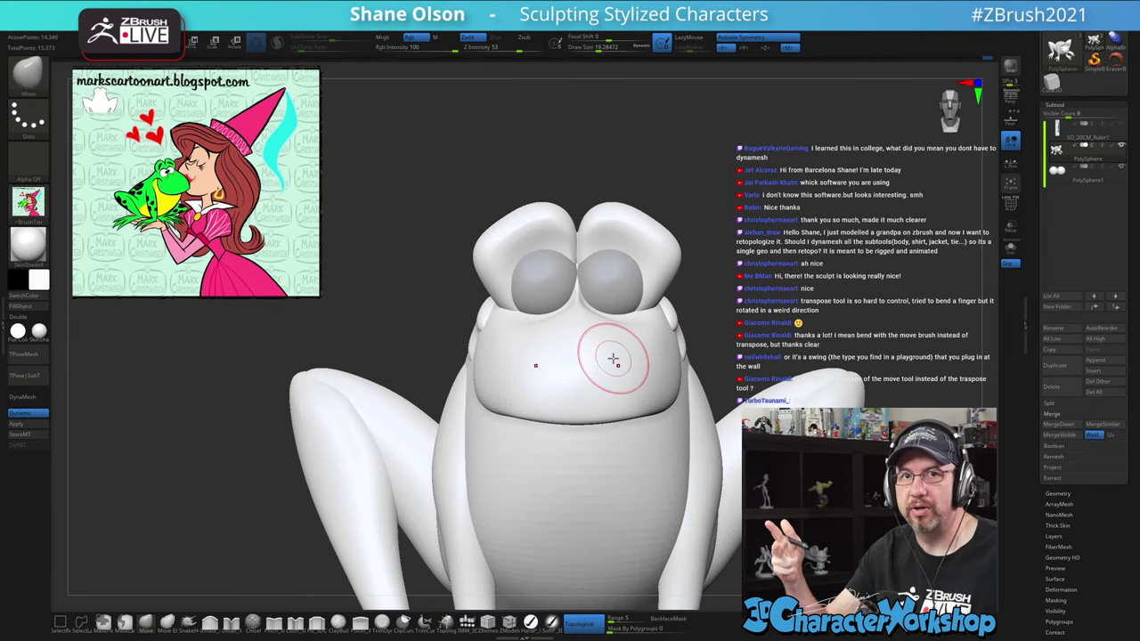
Check the frog's snout from the front, side and three-quarter views, setting the Move brush's draw size to about 30
mouse_move(613, 359)
right_mouse_down()
mouse_move(594, 322)
mouse_move(616, 325)
right_mouse_up()
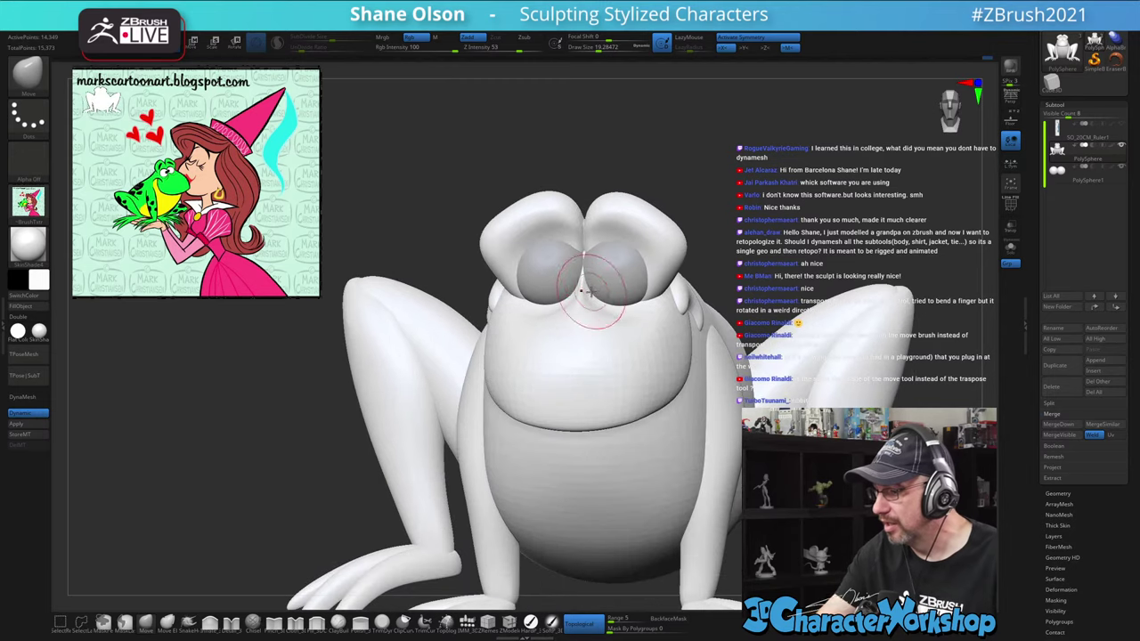
mouse_move(602, 260)
right_mouse_down()
mouse_move(585, 283)
mouse_move(592, 298)
right_mouse_up()
key("s")
left_click_drag(591, 311, 596, 311)
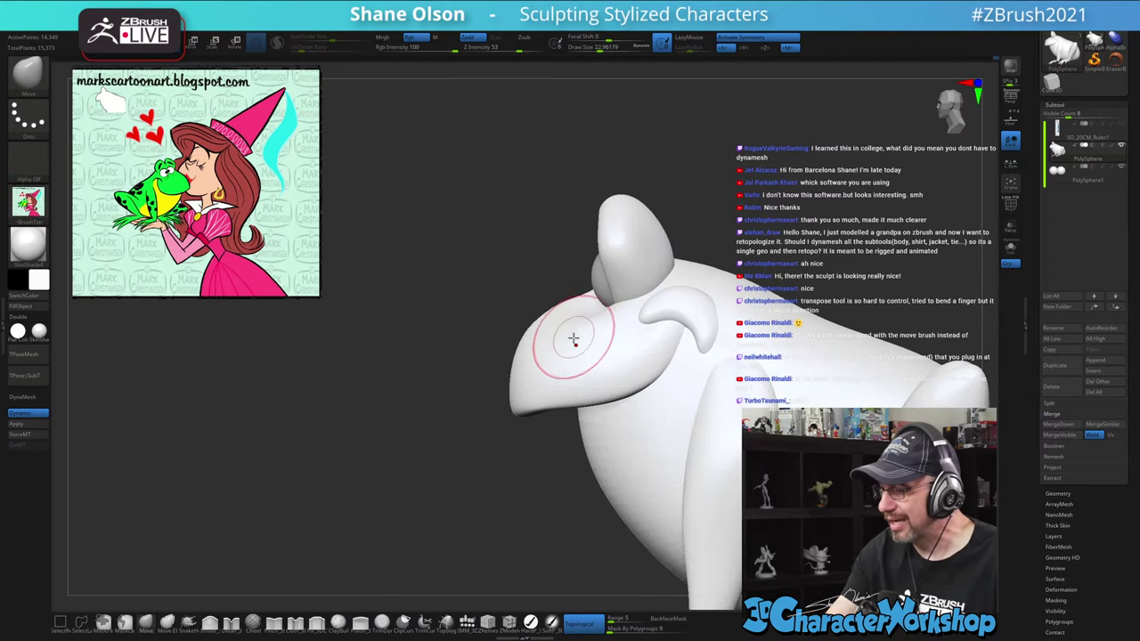
right_click_drag(540, 323, 518, 334, "alt")
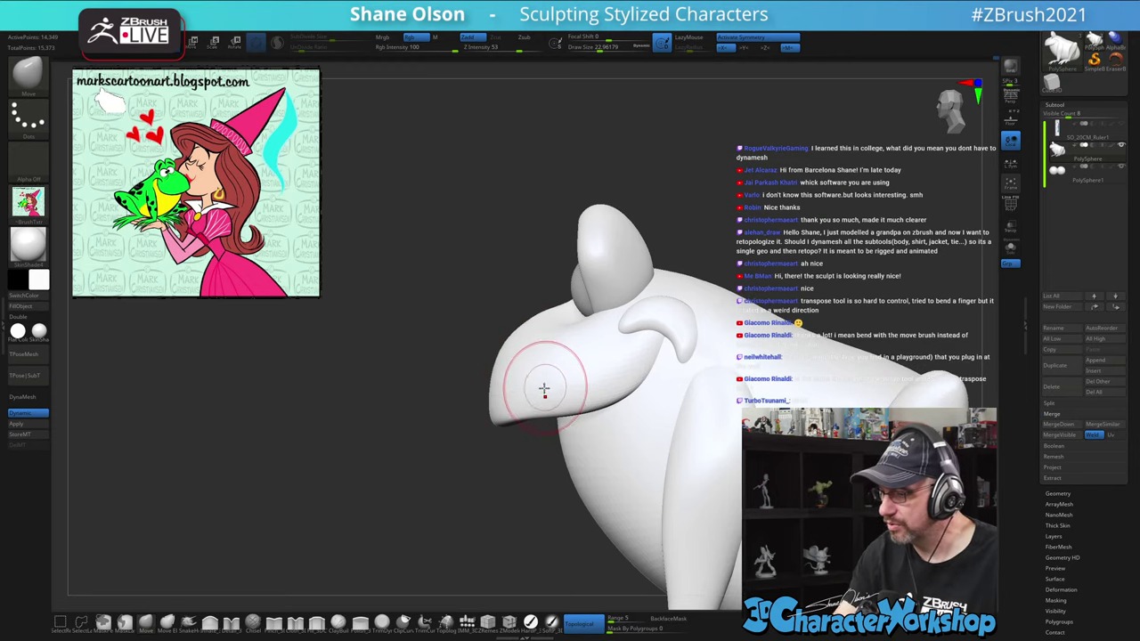
key("s")
left_click_drag(543, 389, 522, 399)
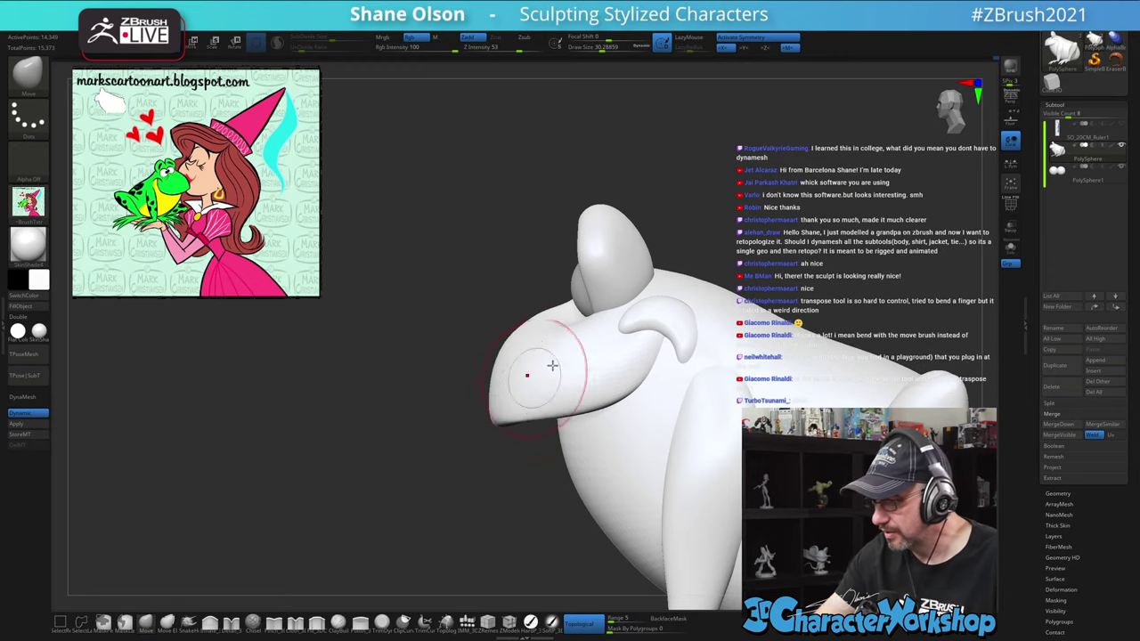
mouse_move(560, 374)
right_mouse_down()
mouse_move(577, 373)
mouse_move(567, 343)
mouse_move(579, 306)
right_mouse_up()
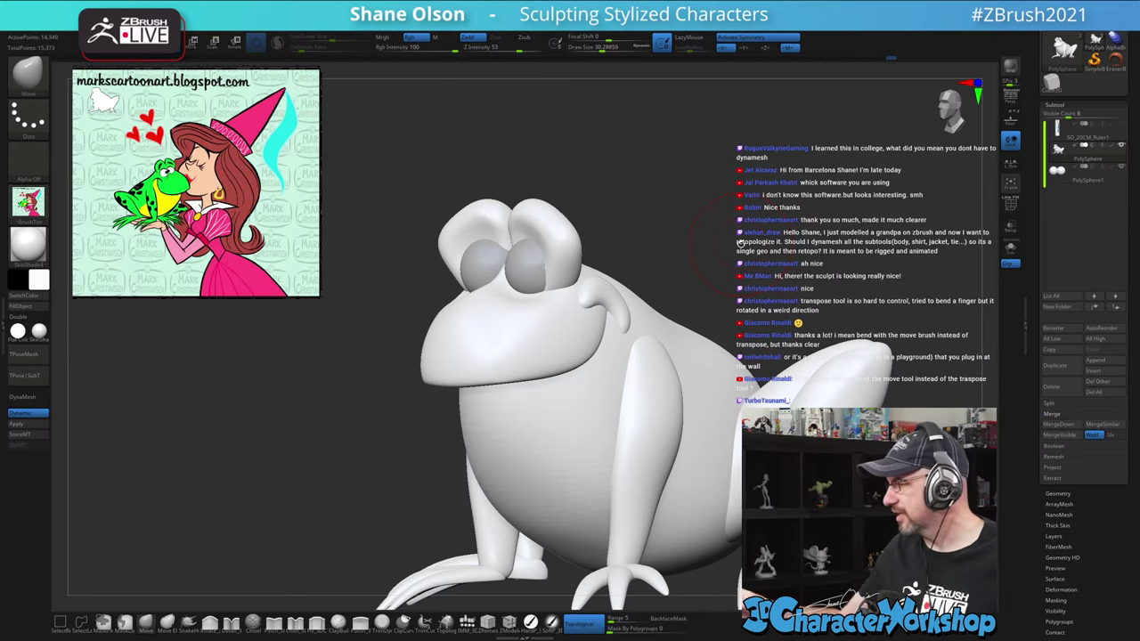
Smooth the face beneath and between the frog's eyes, reducing the brush's draw size to about 20
mouse_move(714, 219)
left_mouse_down("shift")
mouse_move(674, 244)
mouse_move(707, 219)
mouse_move(715, 229)
left_mouse_up("shift")
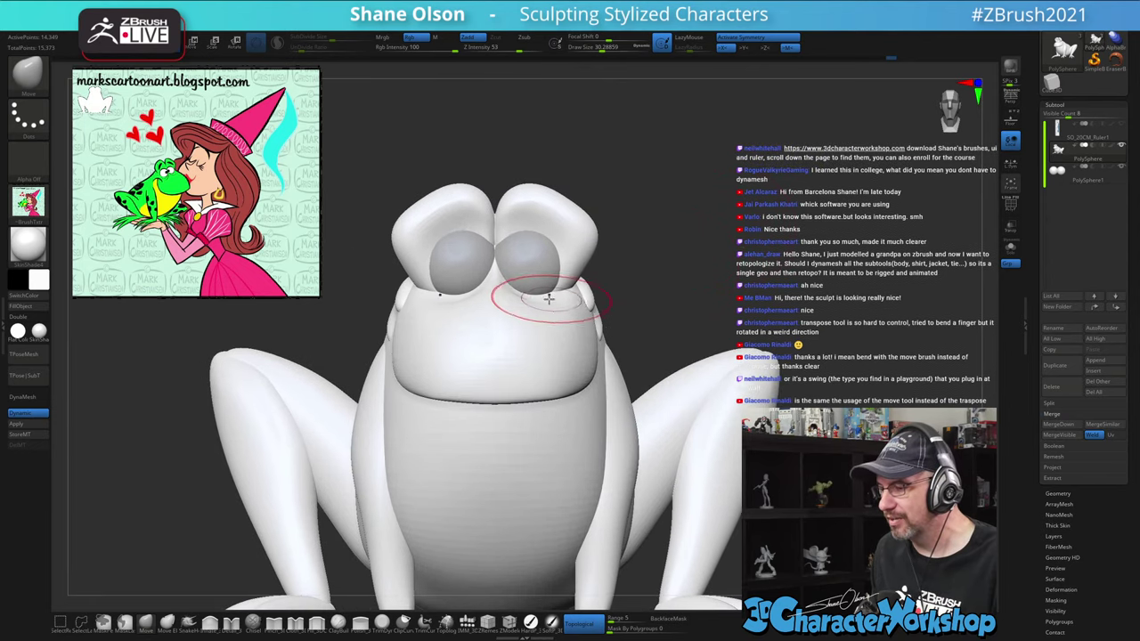
left_click_drag(547, 300, 557, 303, "shift")
left_click_drag(698, 239, 748, 272)
key("s")
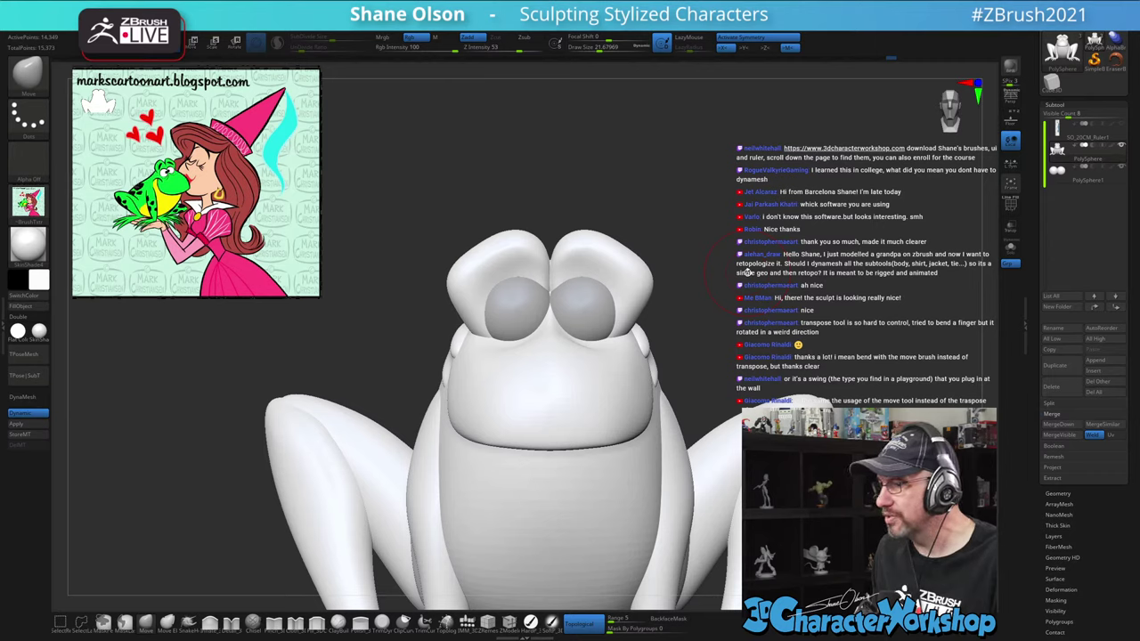
left_click_drag(699, 324, 591, 326)
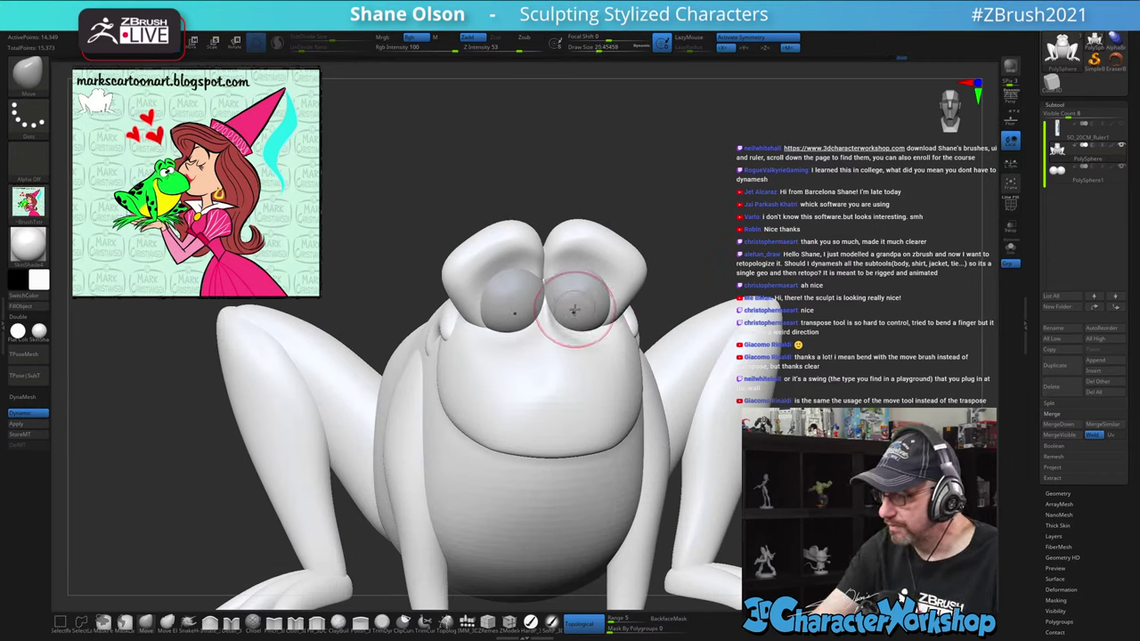
mouse_move(566, 278)
right_mouse_down()
mouse_move(593, 279)
mouse_move(570, 318)
right_mouse_up()
left_click_drag(570, 318, 585, 288, "shift")
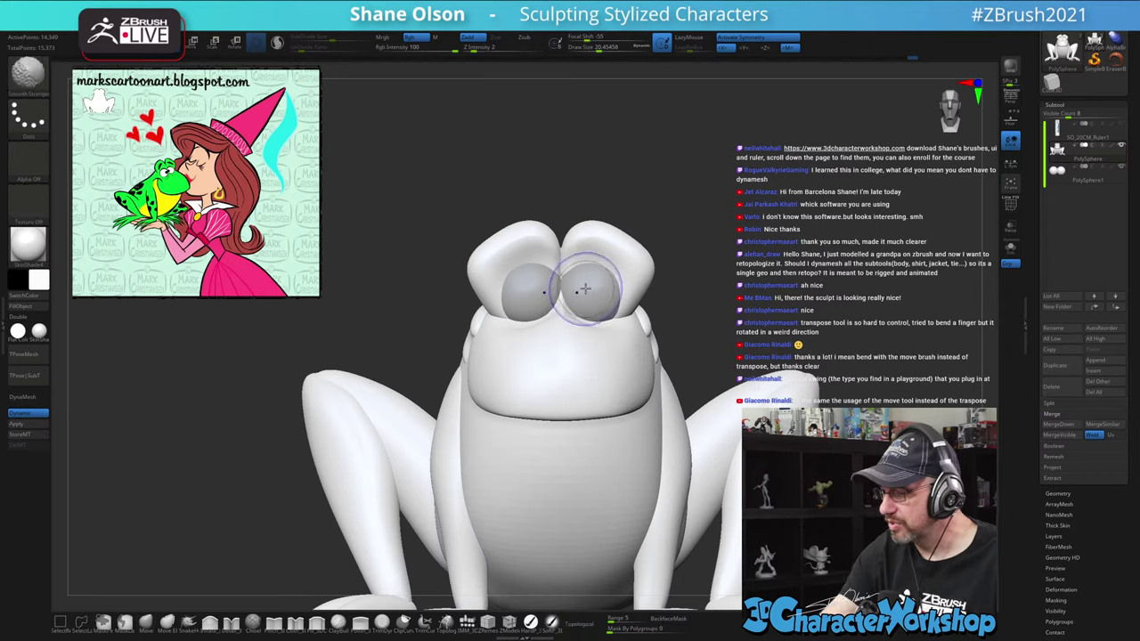
Turn off topological masking for the Move brush and set its draw size to about 22
mouse_move(583, 290)
right_mouse_down()
mouse_move(585, 348)
mouse_move(603, 350)
right_mouse_up()
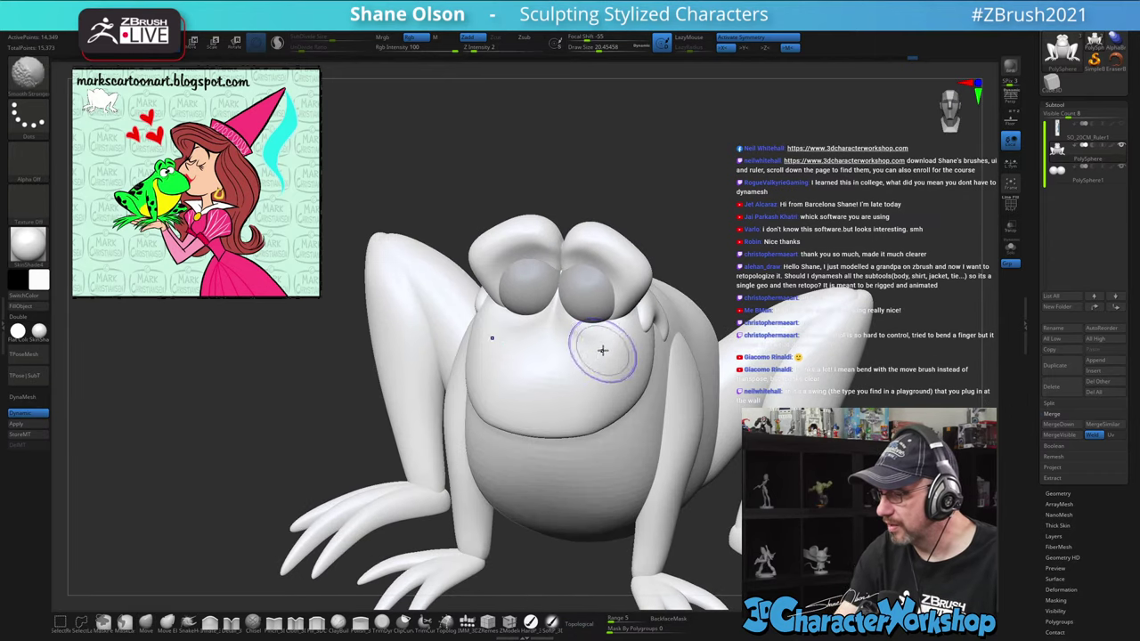
right_click_drag(618, 392, 618, 372, "shift")
right_click_drag(710, 333, 696, 313, "ctrl")
key("s")
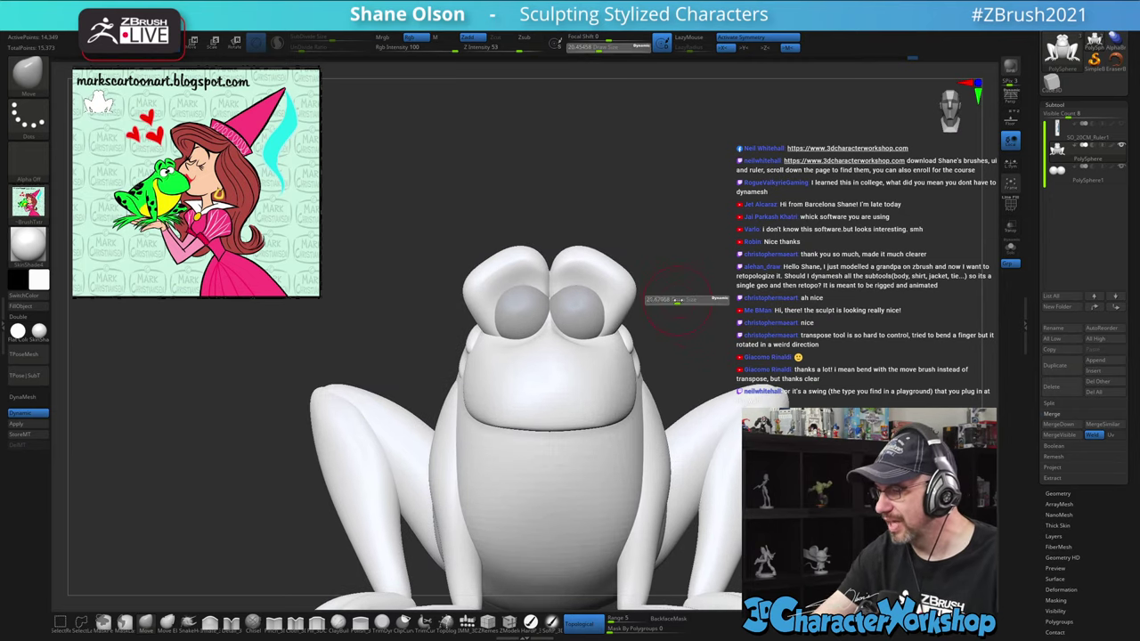
left_click(678, 300)
right_click_drag(575, 317, 573, 326, "ctrl")
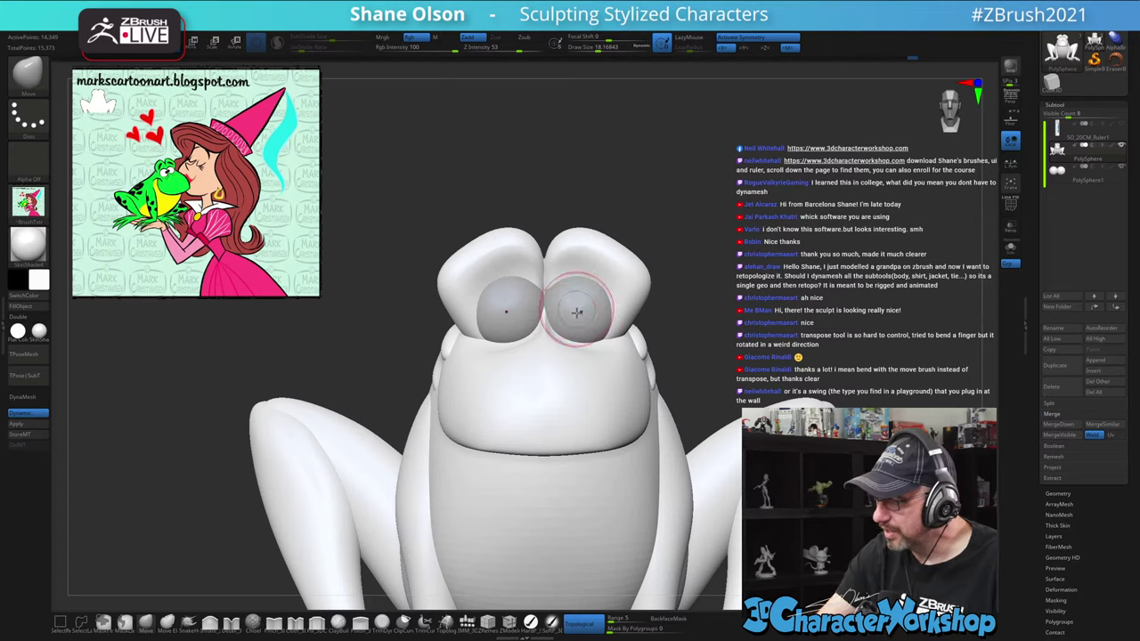
key("s")
left_click(580, 313)
mouse_move(580, 313)
right_mouse_down()
mouse_move(572, 326)
mouse_move(600, 316)
right_mouse_up()
left_click(580, 623)
mouse_move(723, 283)
right_mouse_down()
mouse_move(615, 322)
mouse_move(599, 308)
right_mouse_up()
right_click_drag(684, 269, 700, 270, "shift")
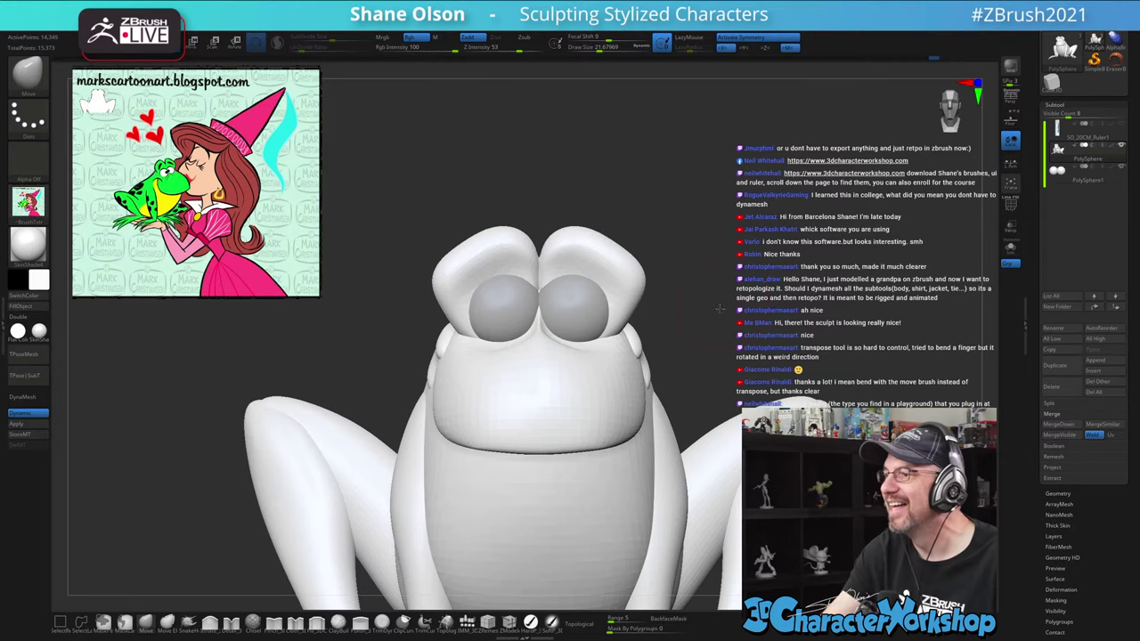
Examine the frog's face and overall body from front, three-quarter, side and top views, setting the draw size to about 23
right_click_drag(701, 352, 672, 212, "ctrl")
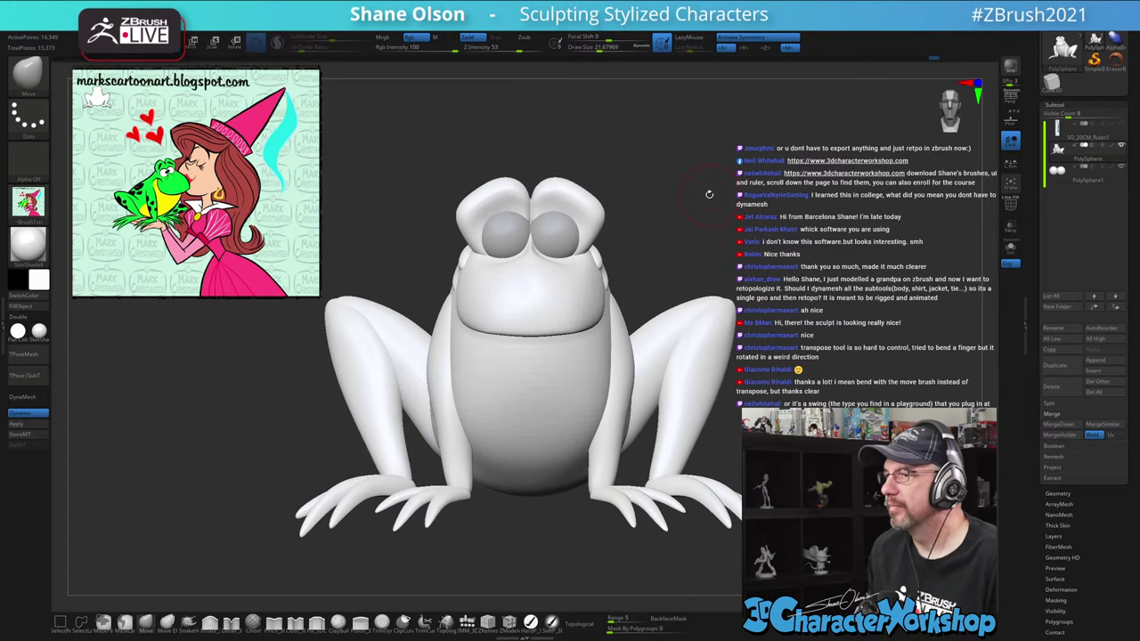
key("s")
left_click_drag(691, 182, 695, 182)
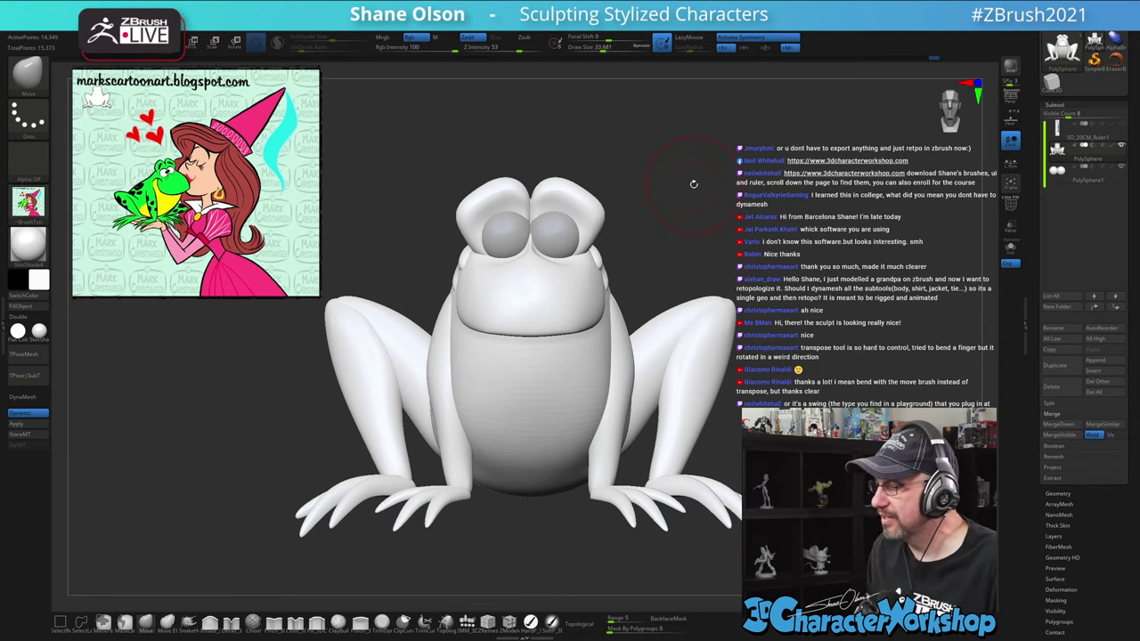
right_click_drag(692, 173, 727, 191, "ctrl")
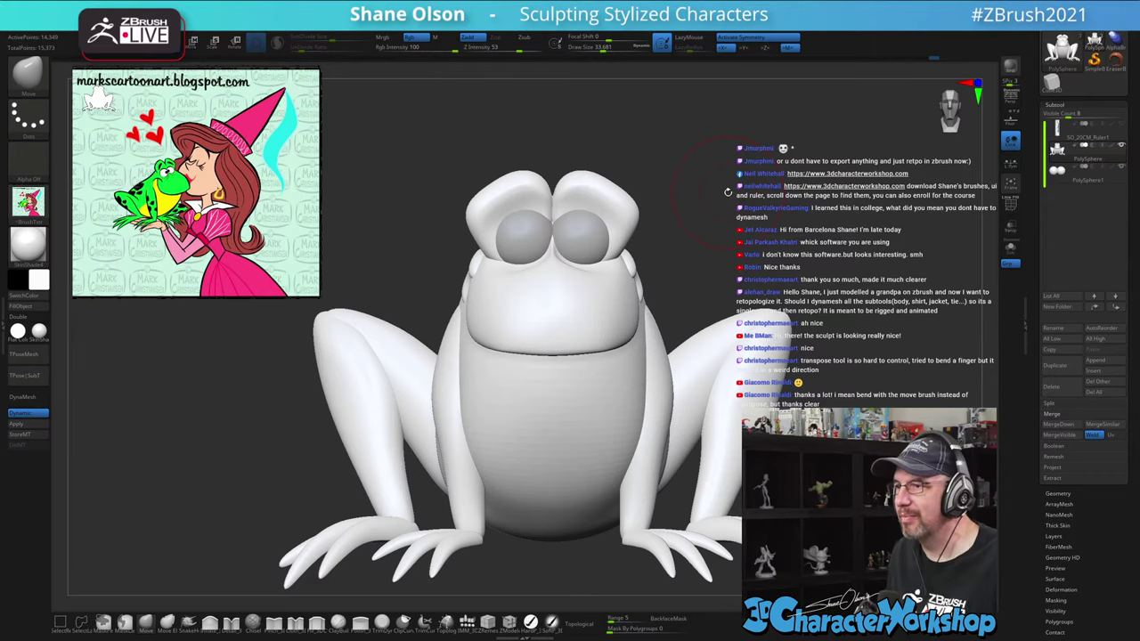
right_click_drag(724, 237, 733, 258, "alt")
key("s")
left_click_drag(733, 258, 735, 257)
right_click_drag(734, 254, 585, 255)
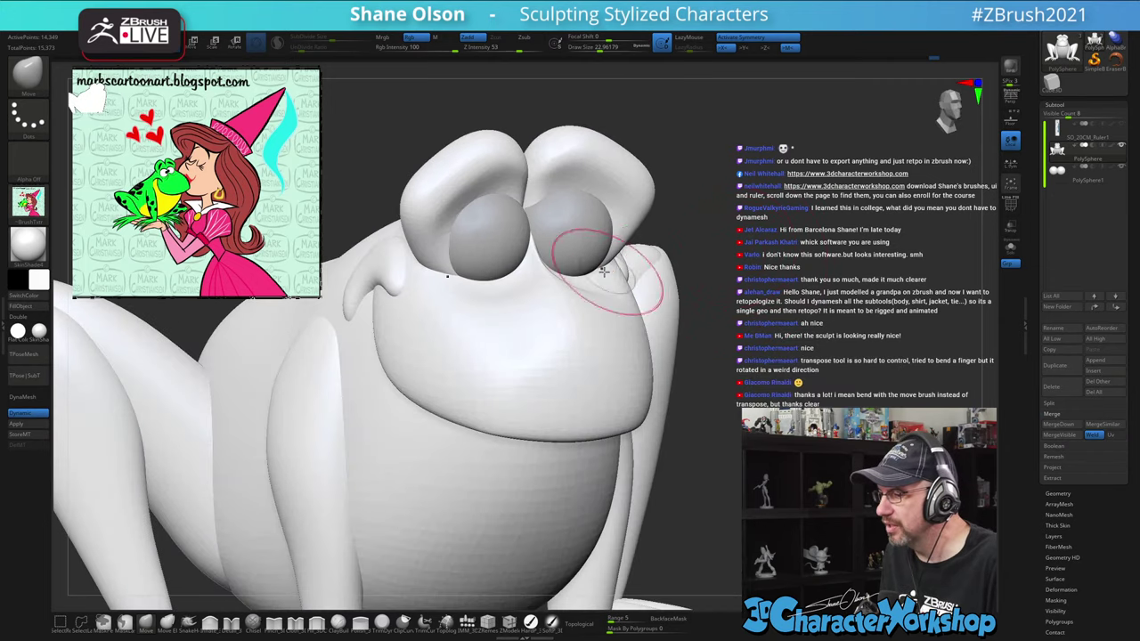
right_click_drag(766, 255, 722, 263)
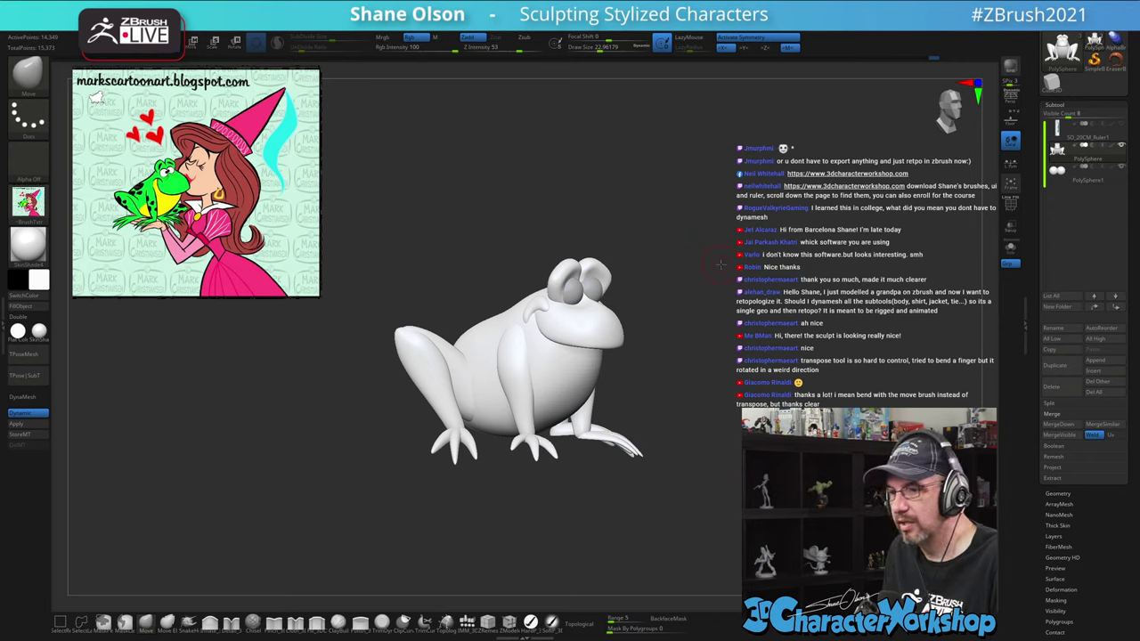
right_click_drag(721, 259, 720, 247)
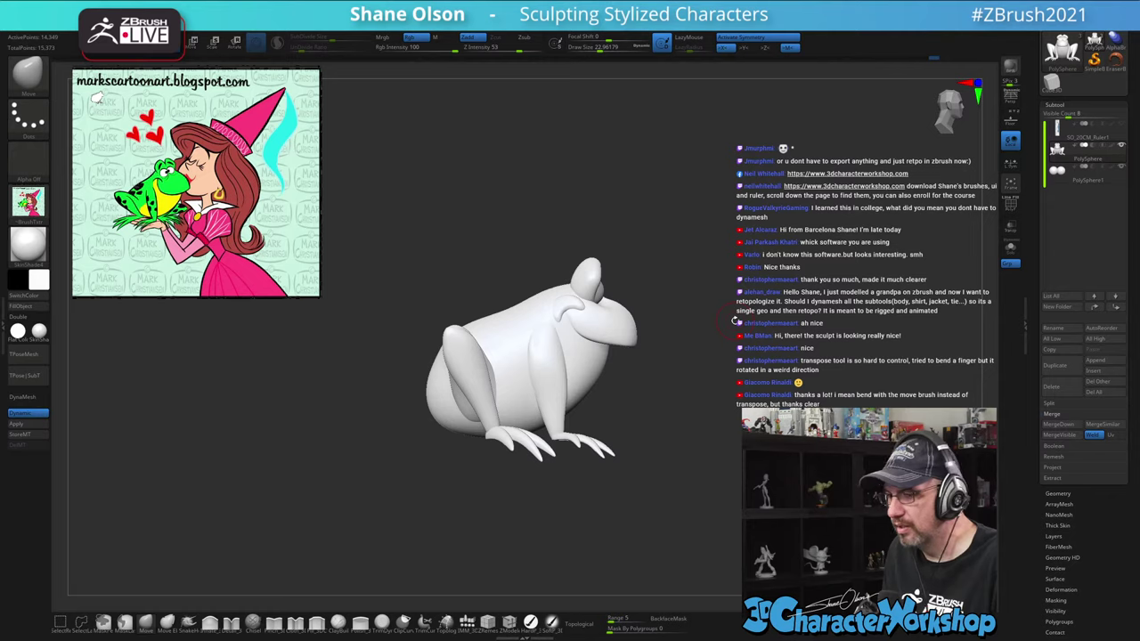
right_click_drag(550, 397, 660, 445)
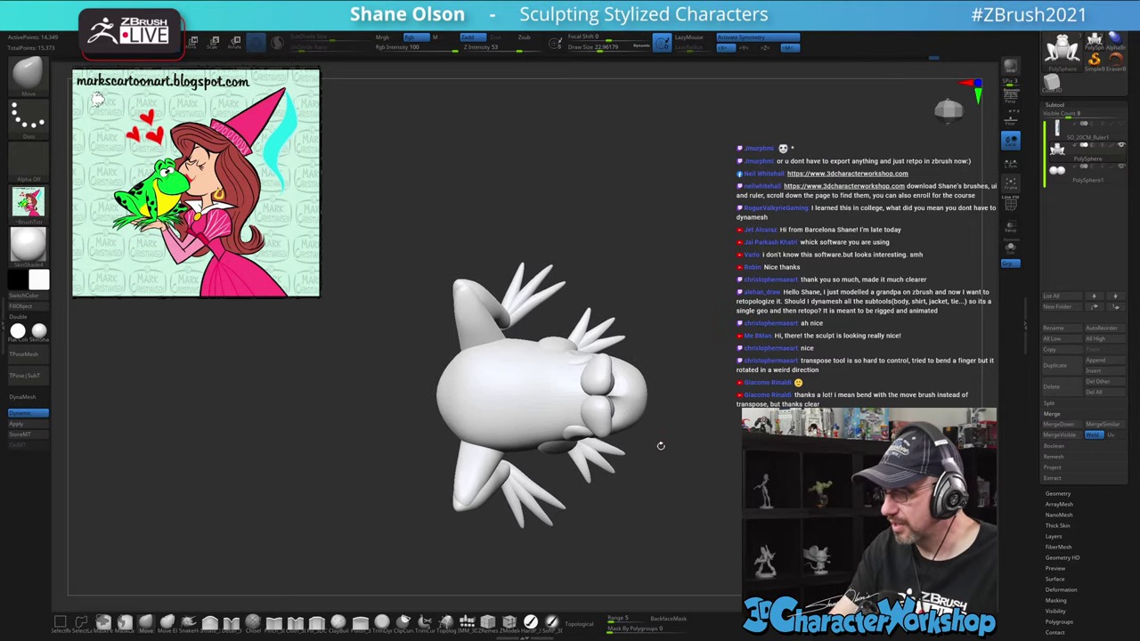
Mask the rear half of the frog's body and its hind legs, working from above and below
mouse_move(527, 331)
left_mouse_down("ctrl")
mouse_move(588, 189)
mouse_move(409, 414)
mouse_move(526, 416)
left_mouse_up("ctrl")
mouse_move(681, 481)
right_mouse_down()
mouse_move(704, 445)
mouse_move(722, 474)
right_mouse_up()
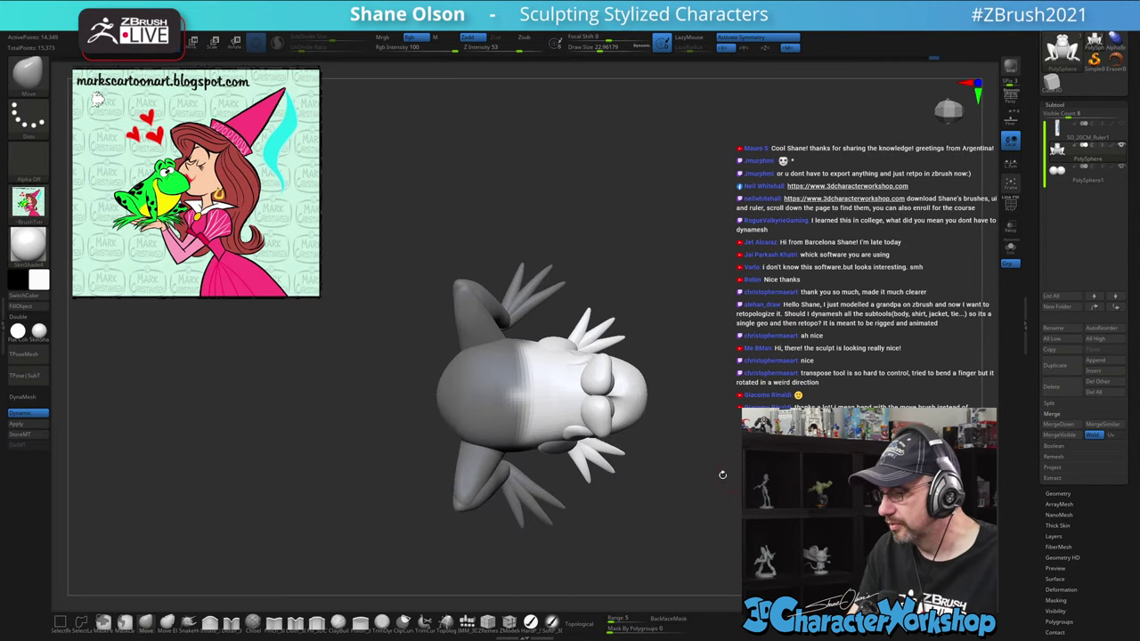
mouse_move(389, 359)
left_mouse_down("ctrl")
mouse_move(498, 441)
mouse_move(459, 406)
left_mouse_up("ctrl")
mouse_move(692, 534)
right_mouse_down()
mouse_move(701, 266)
mouse_move(695, 325)
right_mouse_up()
mouse_move(392, 432)
left_mouse_down("ctrl")
mouse_move(375, 294)
mouse_move(486, 269)
mouse_move(515, 361)
mouse_move(499, 387)
left_mouse_up("ctrl")
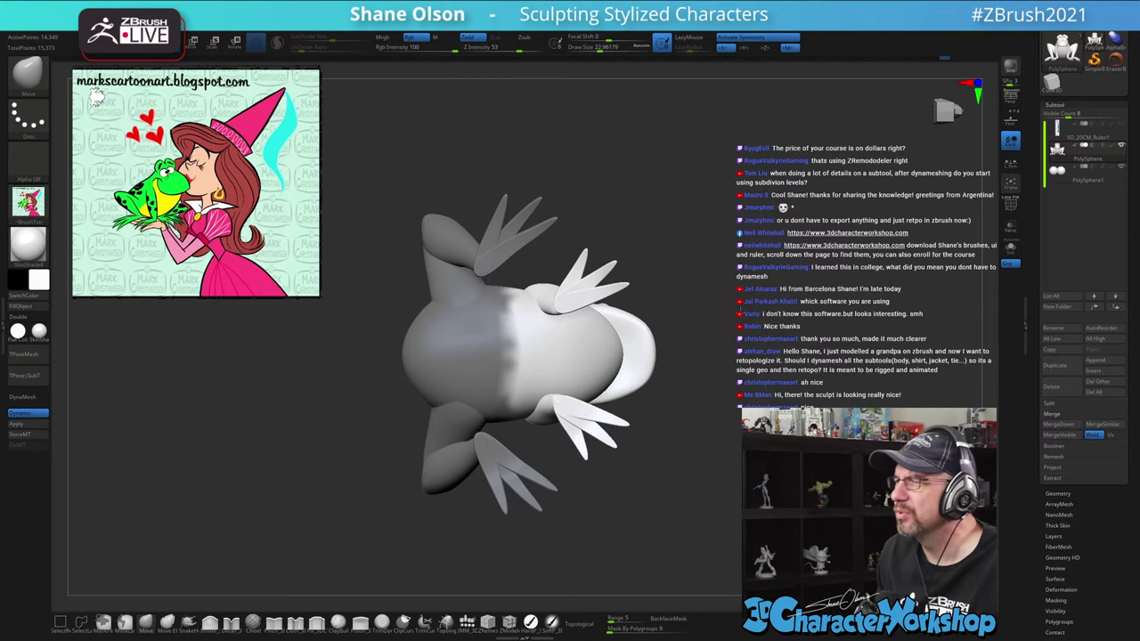
Inspect the mask's edge across the body from below and the side, setting the draw size to about 39
left_click_drag(740, 310, 762, 326, "alt")
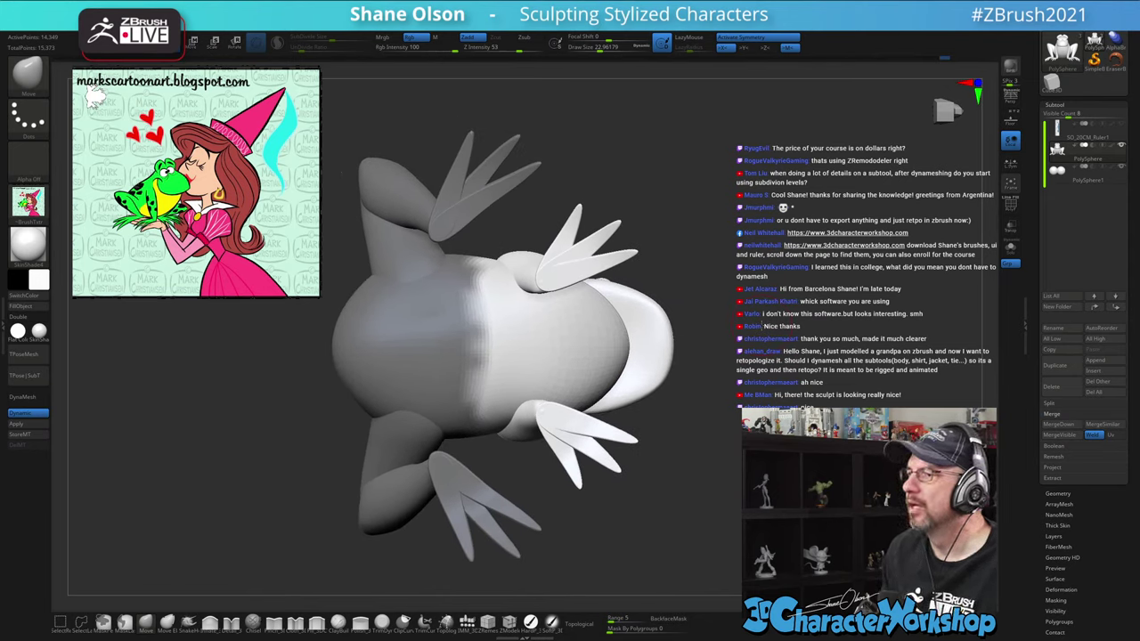
scroll(761, 326, "up", 2)
left_click_drag(768, 328, 786, 337, "alt")
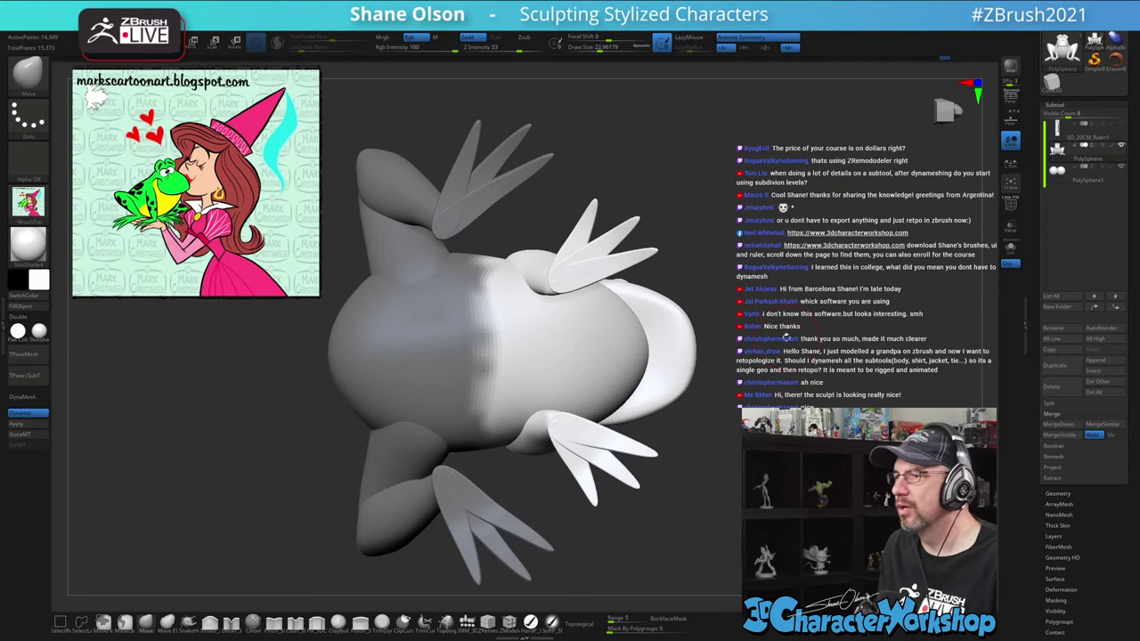
left_click_drag(786, 331, 766, 264, "alt")
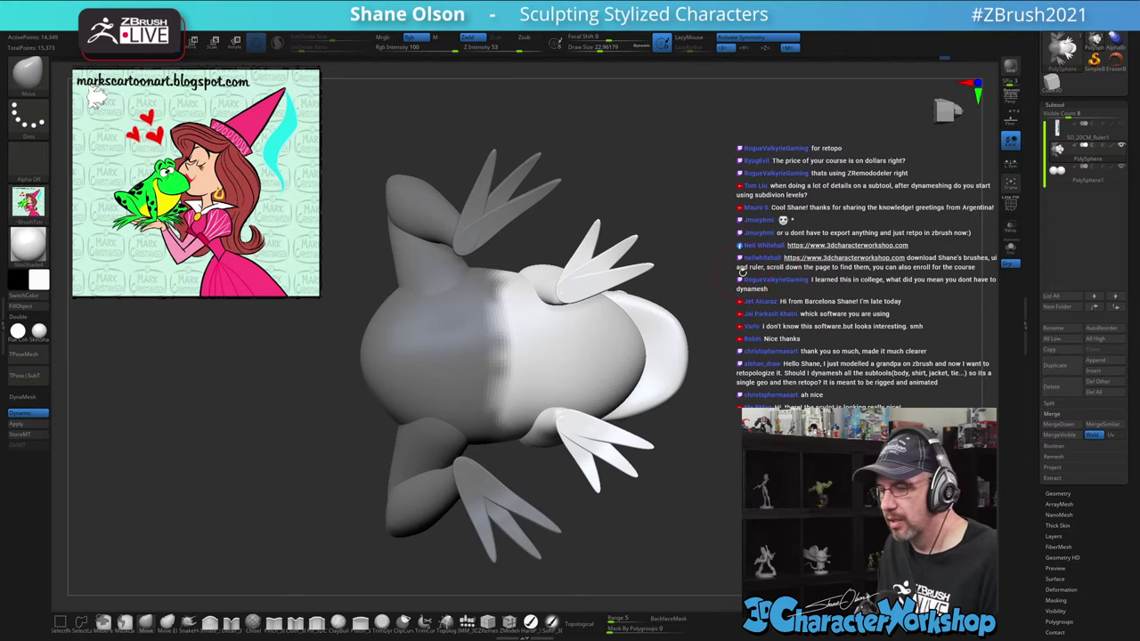
left_click_drag(745, 272, 777, 312)
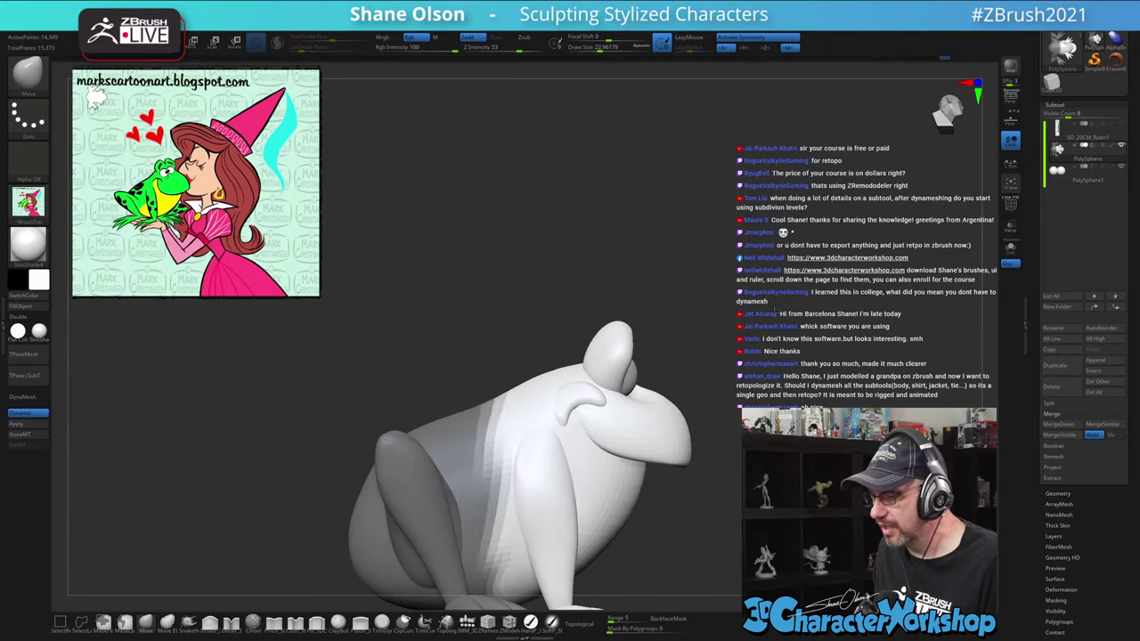
left_click_drag(806, 392, 799, 345, "alt")
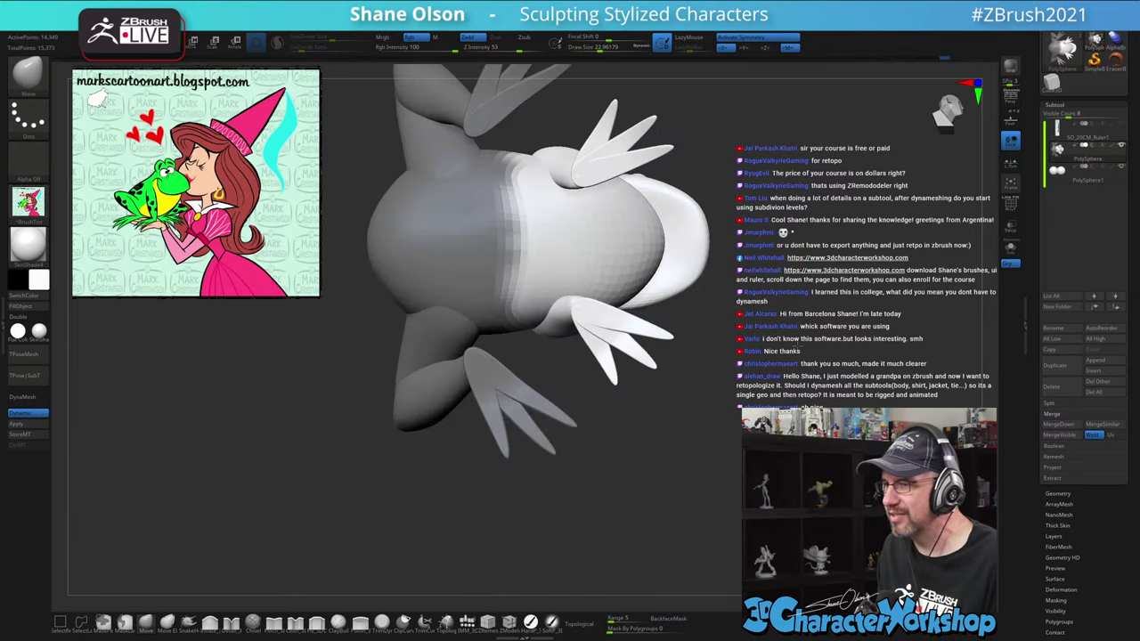
mouse_move(814, 236)
left_mouse_down()
mouse_move(809, 329)
mouse_move(781, 306)
left_mouse_up()
key("s")
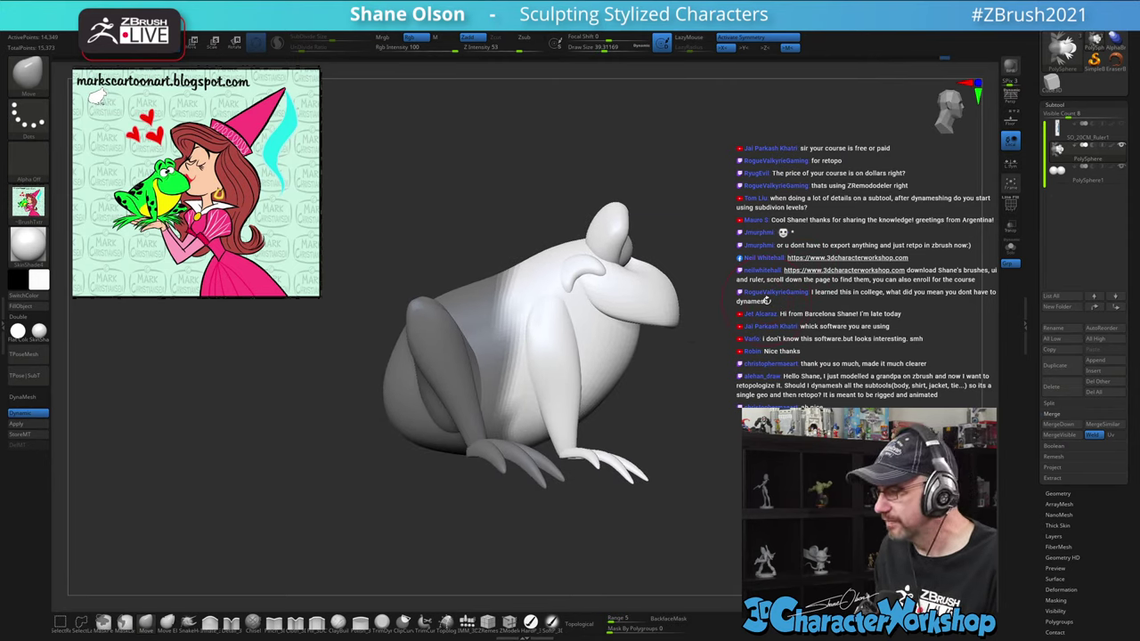
Try to adjust the mask around the frog's feet, and restore a state from the undo history
mouse_move(658, 431)
left_mouse_down("ctrl")
mouse_move(725, 318)
mouse_move(535, 205)
mouse_move(499, 383)
mouse_move(515, 509)
mouse_move(717, 464)
mouse_move(731, 534)
mouse_move(824, 562)
left_mouse_up("ctrl")
left_click(593, 334, "ctrl")
left_click_drag(401, 461, 419, 465)
left_click_drag(837, 457, 784, 445)
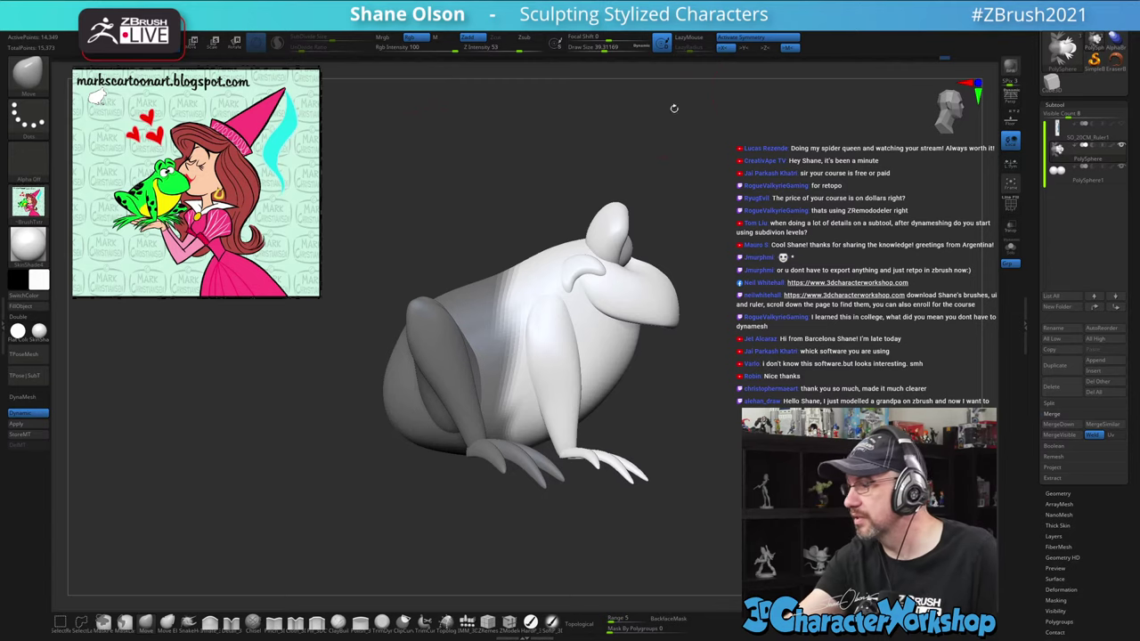
left_click(945, 58)
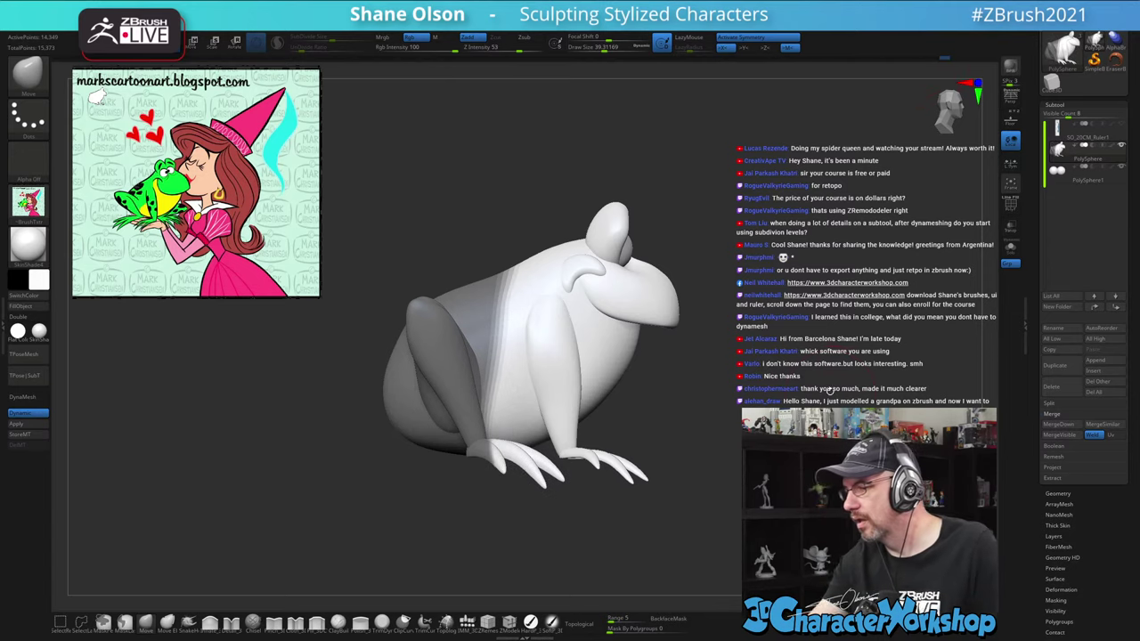
Extend the mask over the frog's hind feet and soften its edge across the midsection, leaving the head and front legs unmasked
left_click_drag(610, 486, 607, 541)
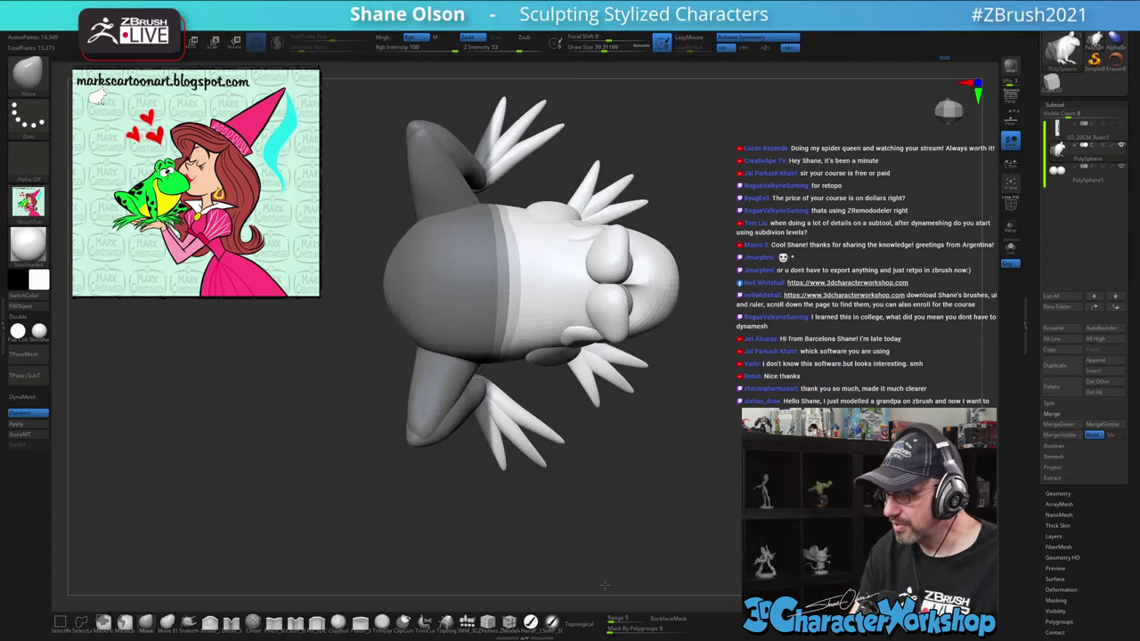
mouse_move(584, 484)
left_mouse_down("ctrl")
mouse_move(578, 437)
mouse_move(485, 372)
mouse_move(543, 539)
mouse_move(585, 541)
mouse_move(634, 448)
left_mouse_up("ctrl")
left_click(633, 448, "ctrl")
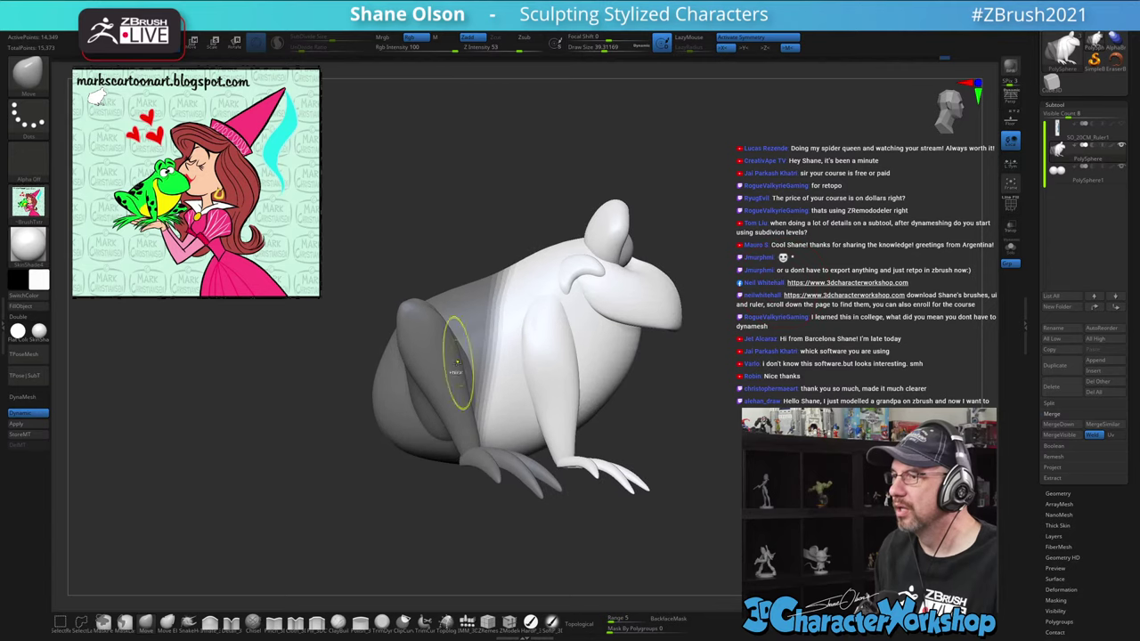
left_click(630, 408, "ctrl")
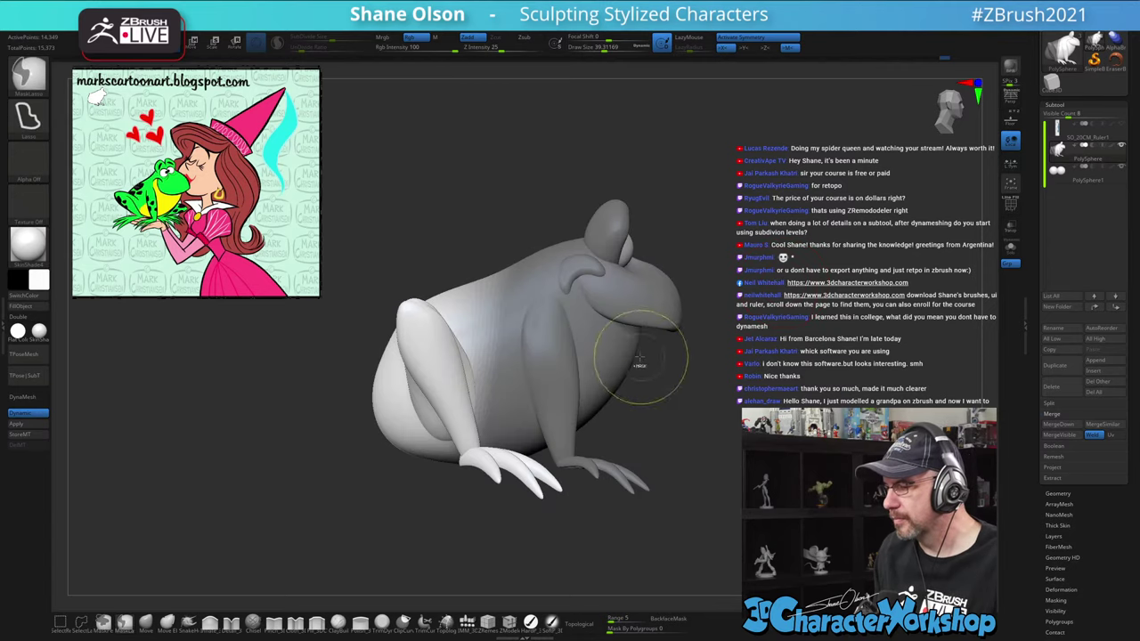
left_click(704, 443, "ctrl")
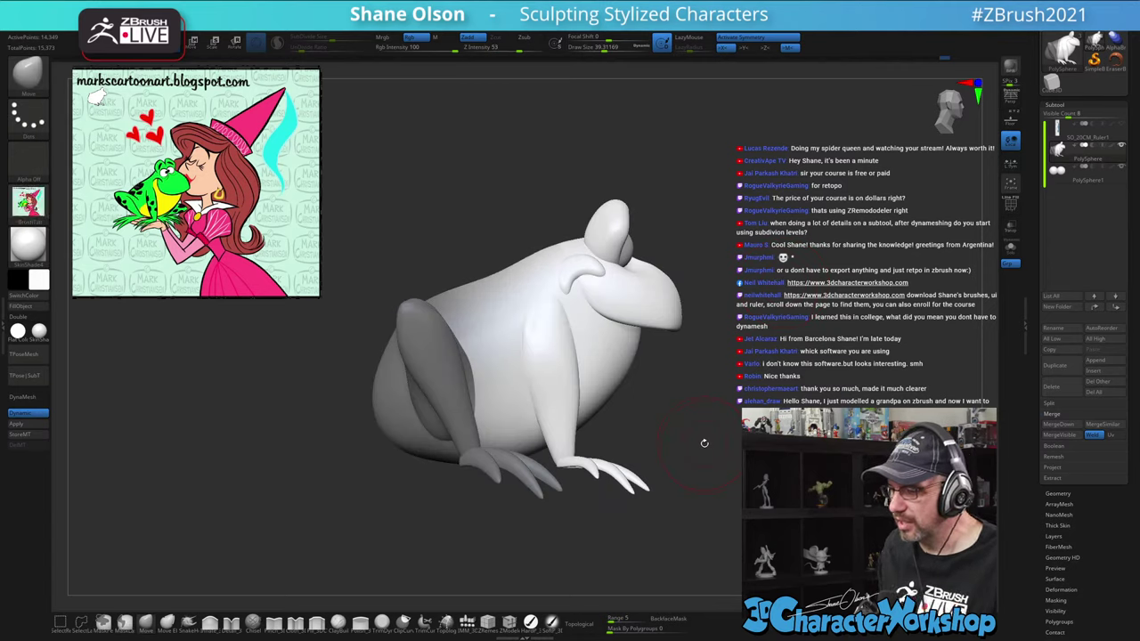
left_click_drag(703, 442, 719, 388)
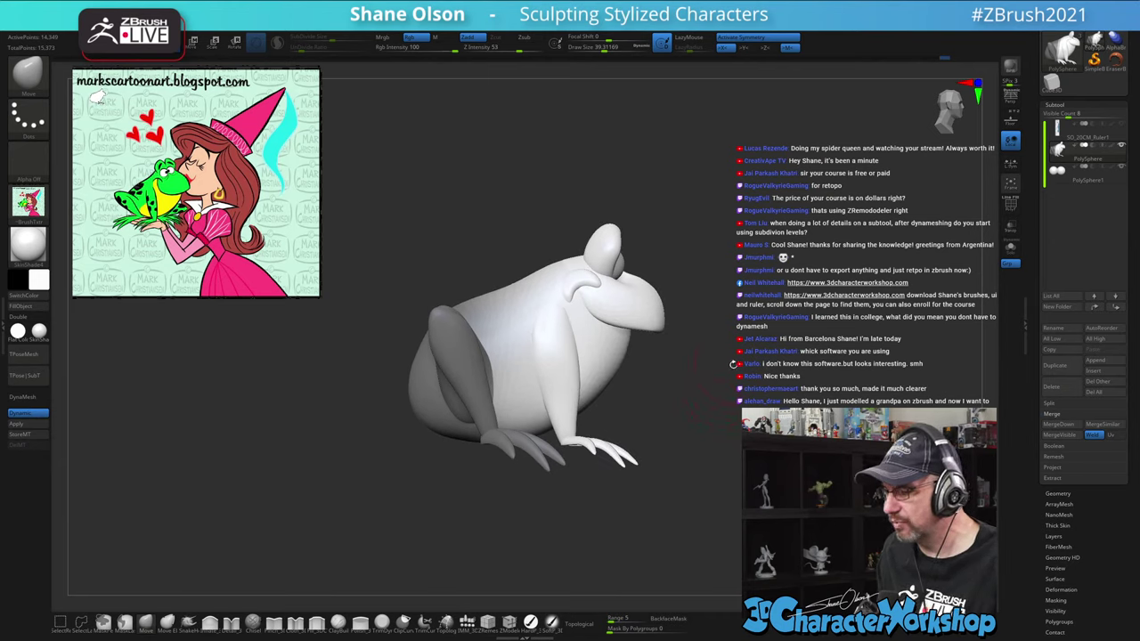
Invert the mask and shift the frog's rear body and hind legs slightly forward toward the head
left_click(738, 383, "ctrl")
key("w")
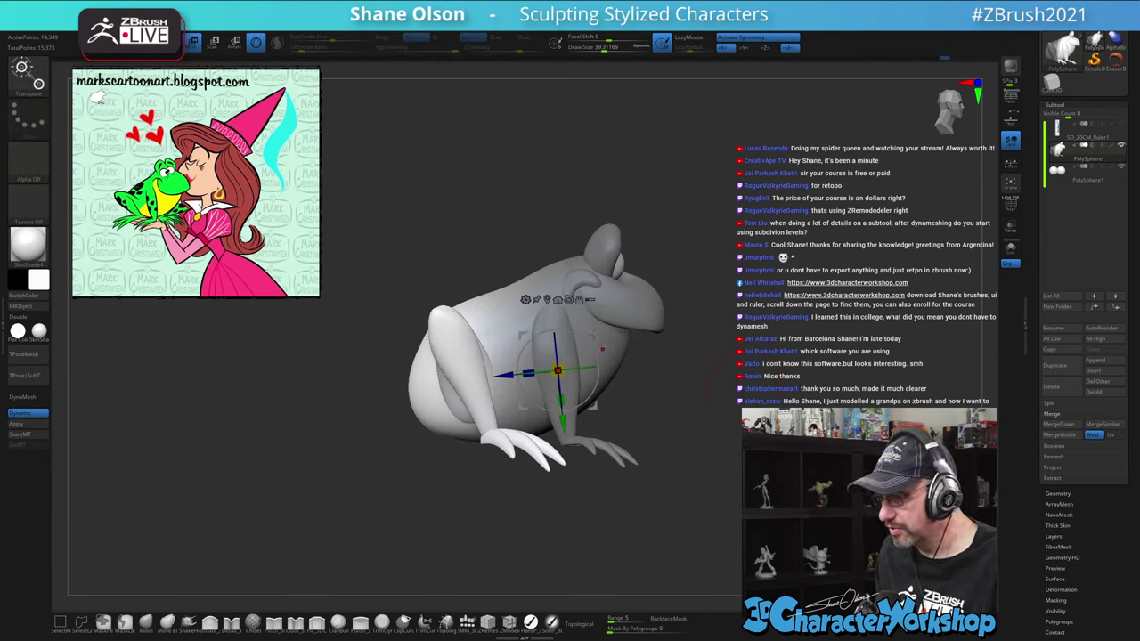
left_click(568, 301, "alt")
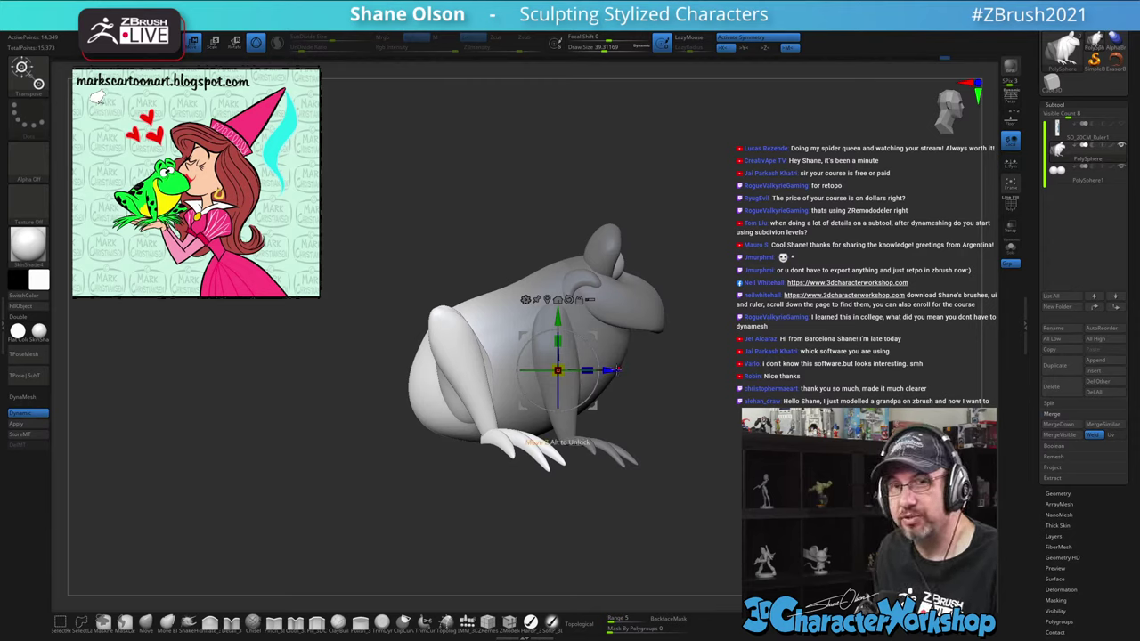
left_click_drag(618, 370, 631, 373)
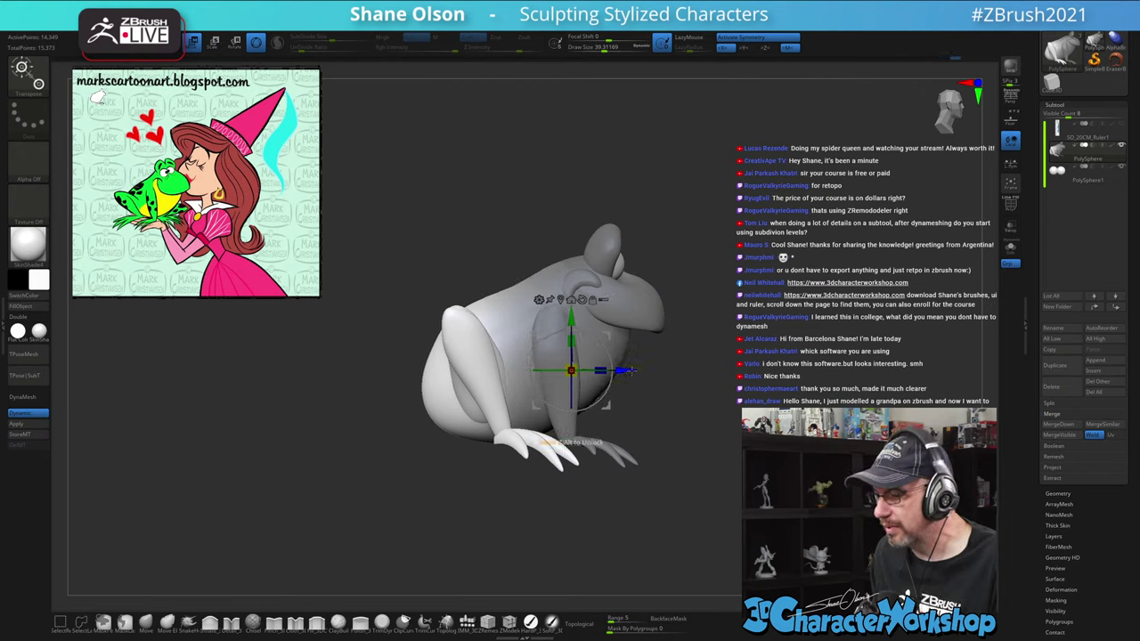
left_click_drag(842, 301, 712, 307)
mouse_move(418, 481)
left_mouse_down("alt")
mouse_move(425, 458)
mouse_move(439, 474)
left_mouse_up("alt")
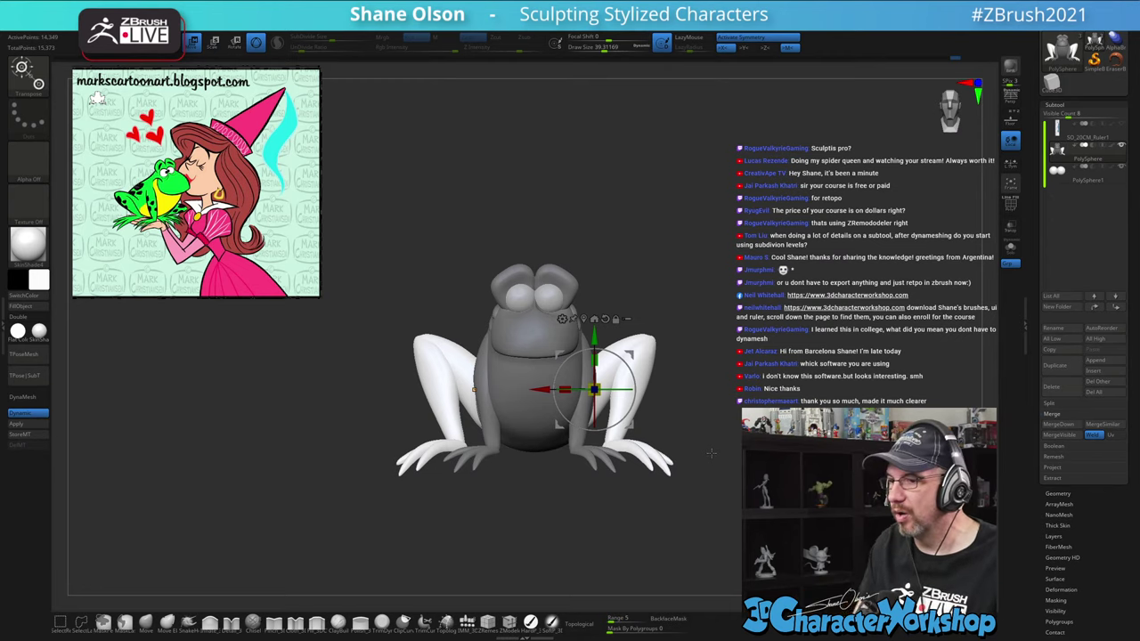
mouse_move(726, 286)
left_mouse_down("alt")
mouse_move(712, 265)
mouse_move(695, 267)
mouse_move(721, 244)
mouse_move(877, 245)
mouse_move(812, 214)
left_mouse_up("alt")
key("q")
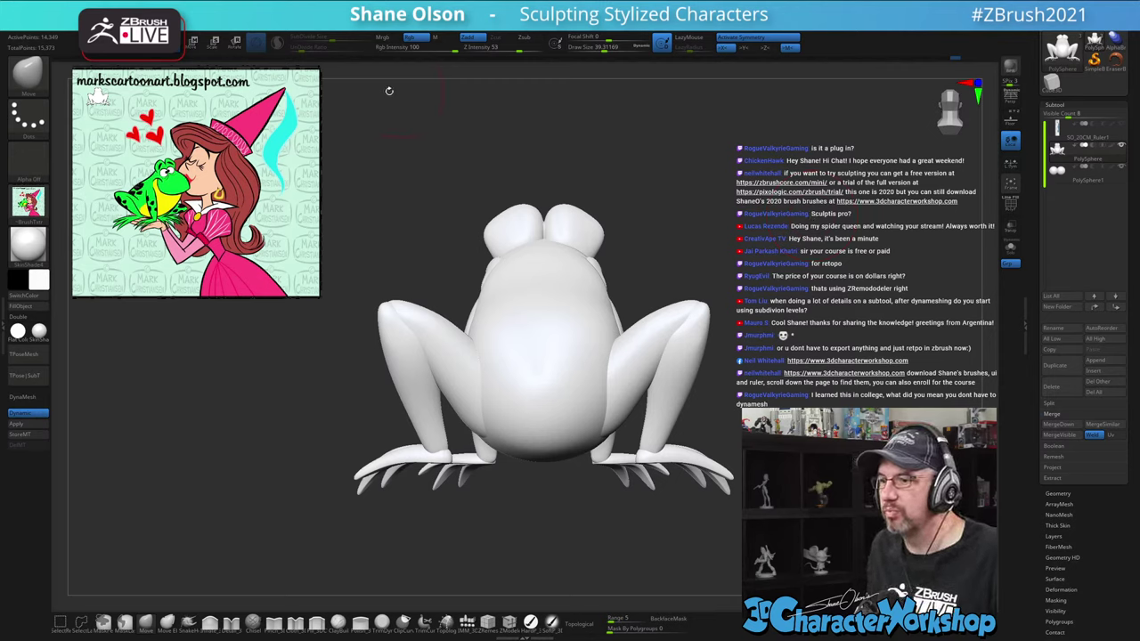
left_click(277, 43)
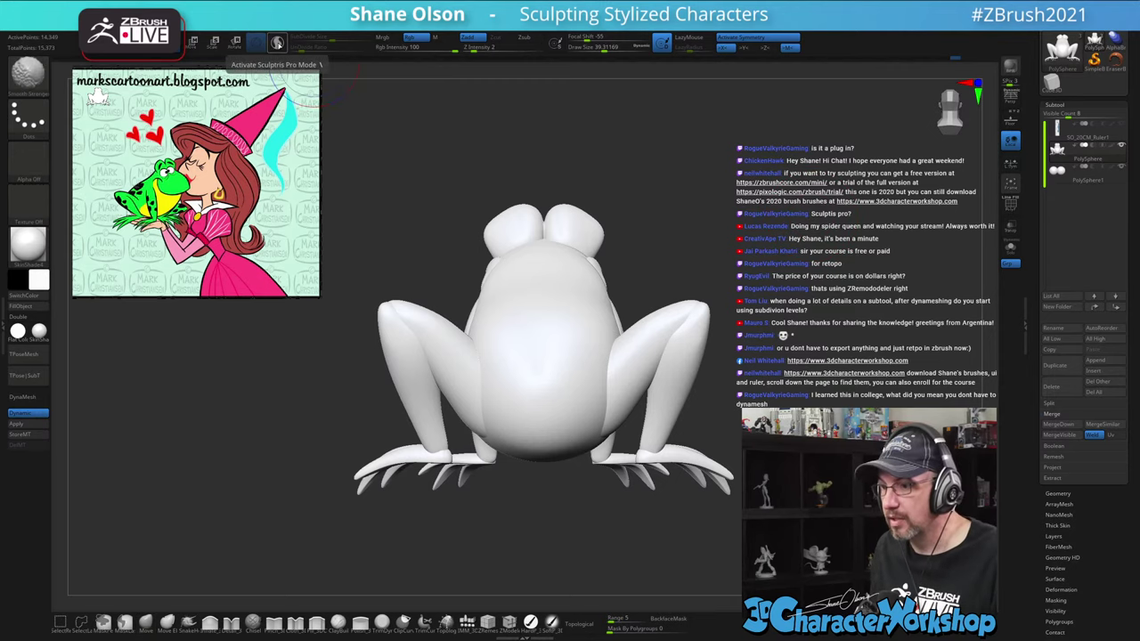
left_click(277, 43)
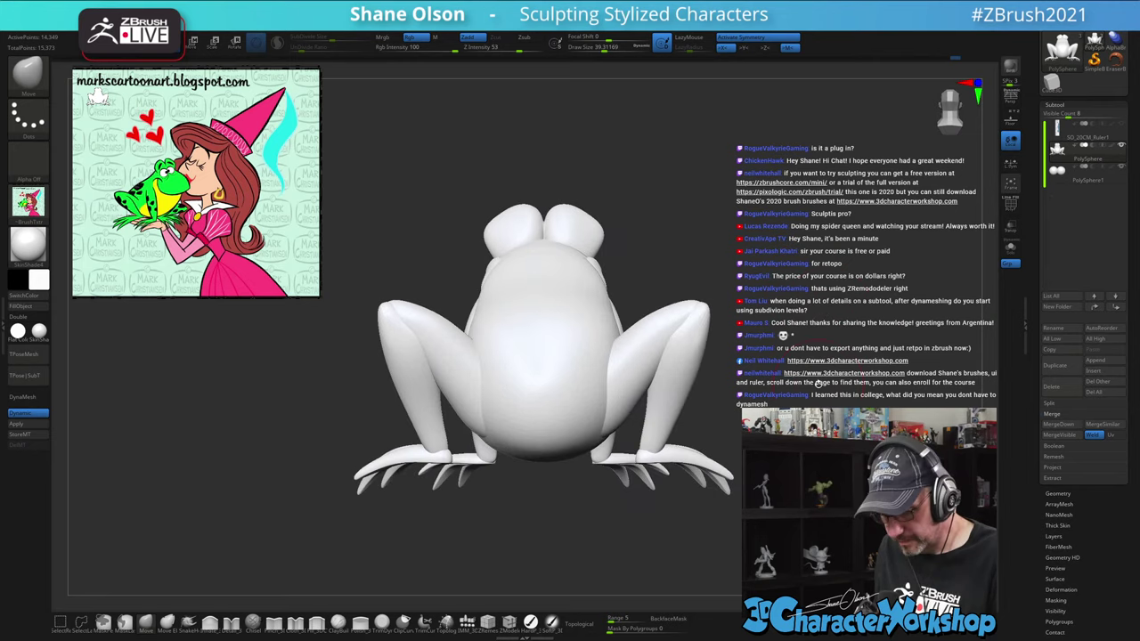
Hide the frog's hind feet and lower hind legs, mask the remaining body, and show the whole model again
mouse_move(819, 383)
left_mouse_down()
mouse_move(768, 385)
mouse_move(806, 389)
left_mouse_up()
left_click(687, 458, "ctrl+shift")
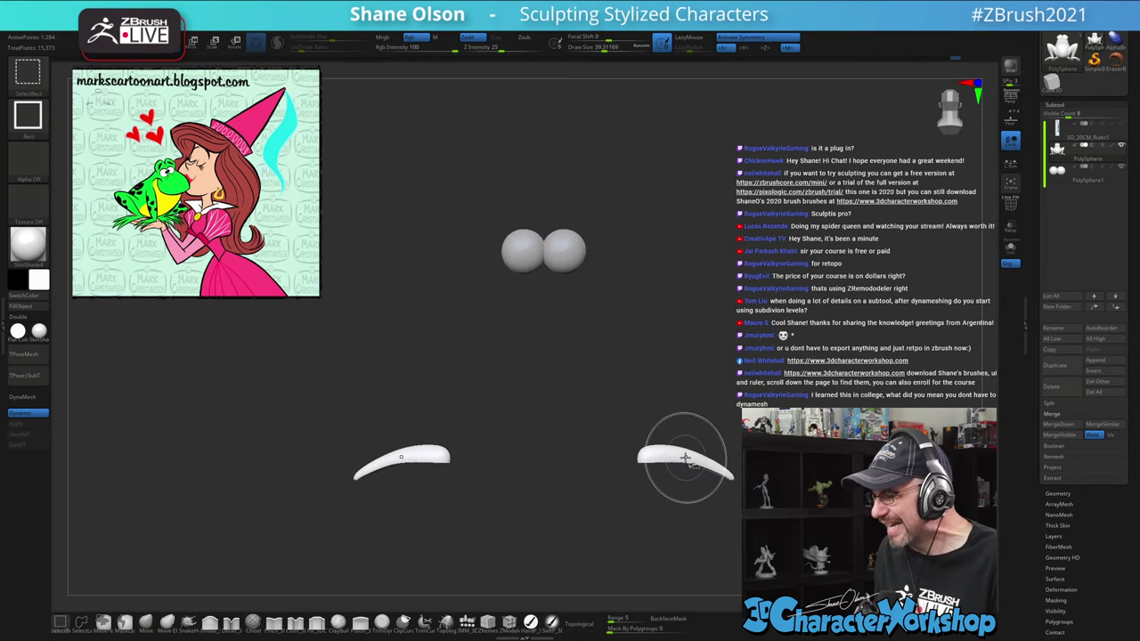
left_click(685, 457, "ctrl+shift")
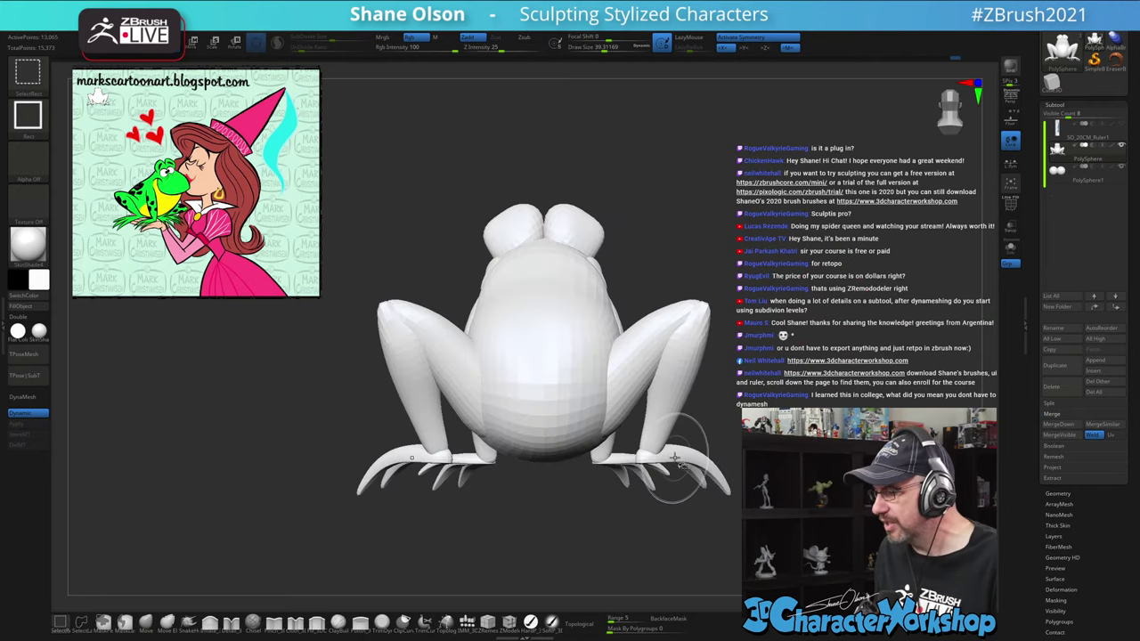
left_click(690, 390, "ctrl+alt+shift")
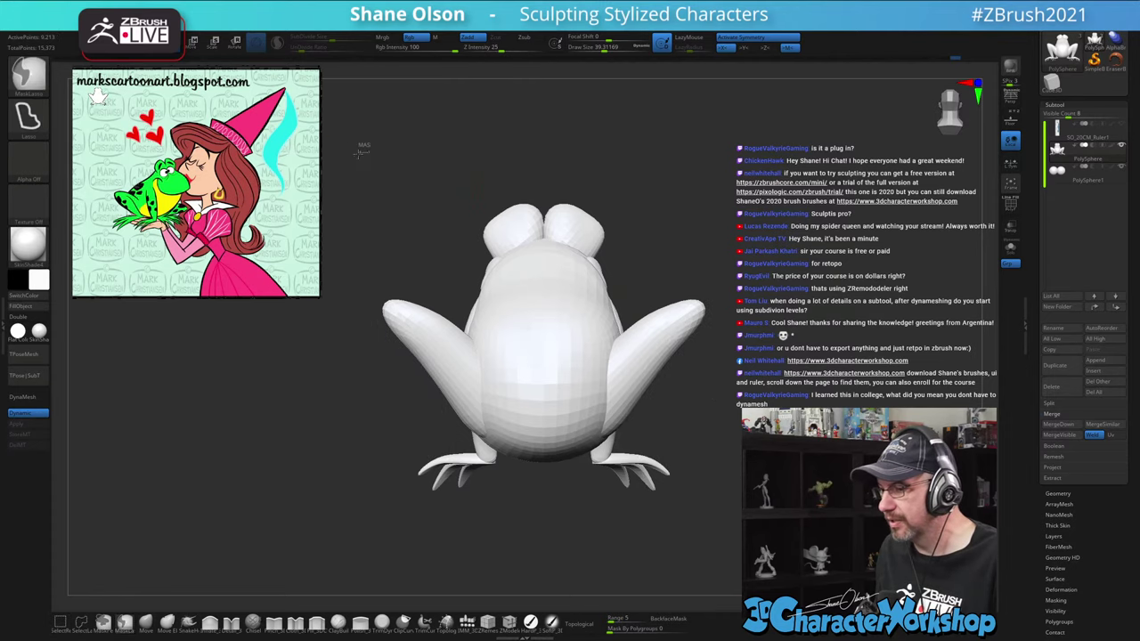
mouse_move(358, 154)
left_mouse_down("ctrl")
mouse_move(382, 535)
mouse_move(855, 155)
mouse_move(801, 142)
left_mouse_up("ctrl")
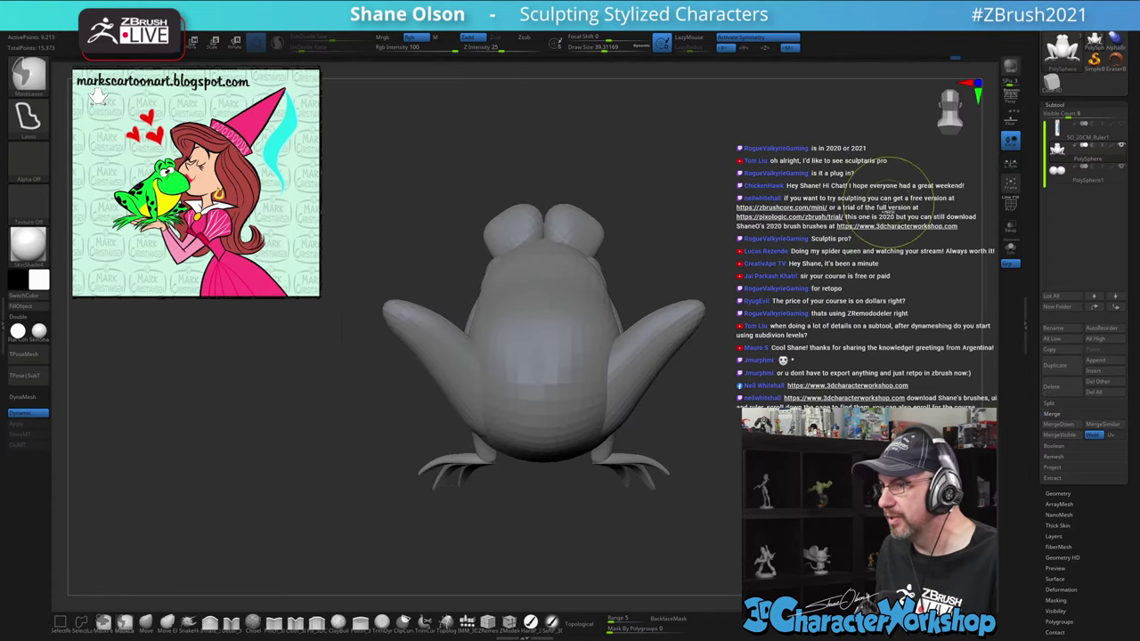
left_click(878, 234, "ctrl+shift")
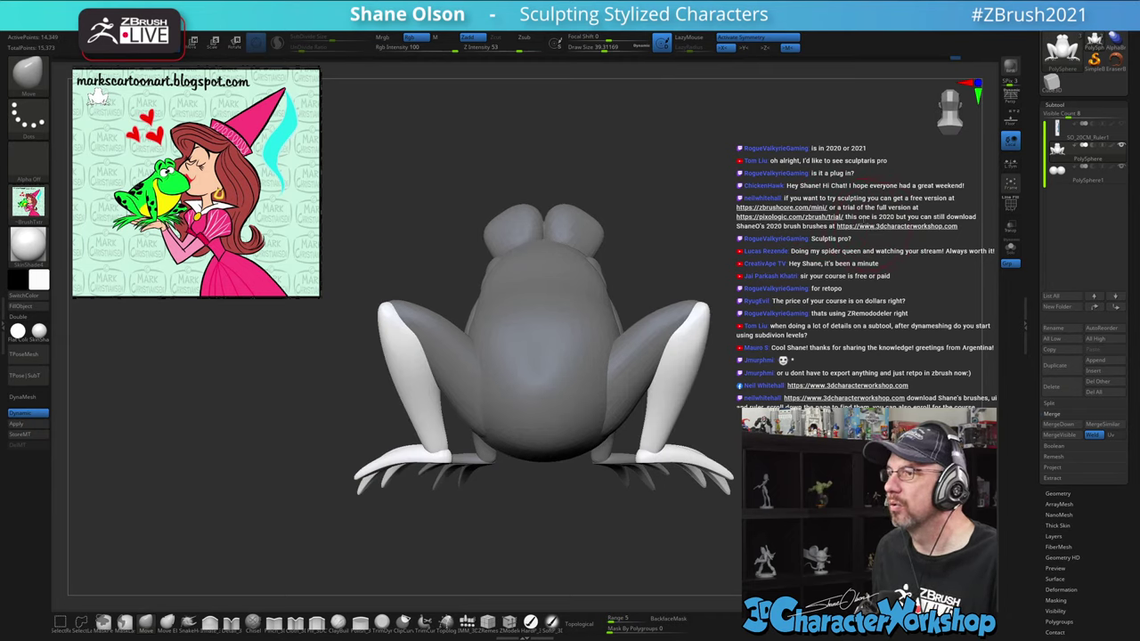
Place the transform gizmo at the hind knee and rotate the lower hind legs inward
left_click_drag(878, 233, 876, 233, "alt")
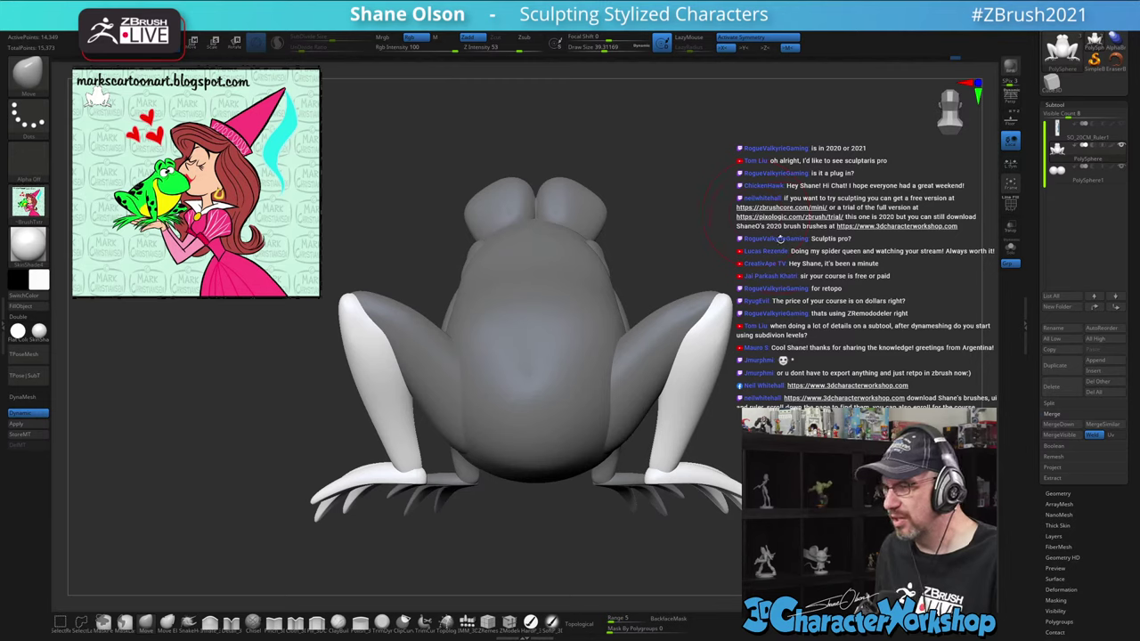
key("w")
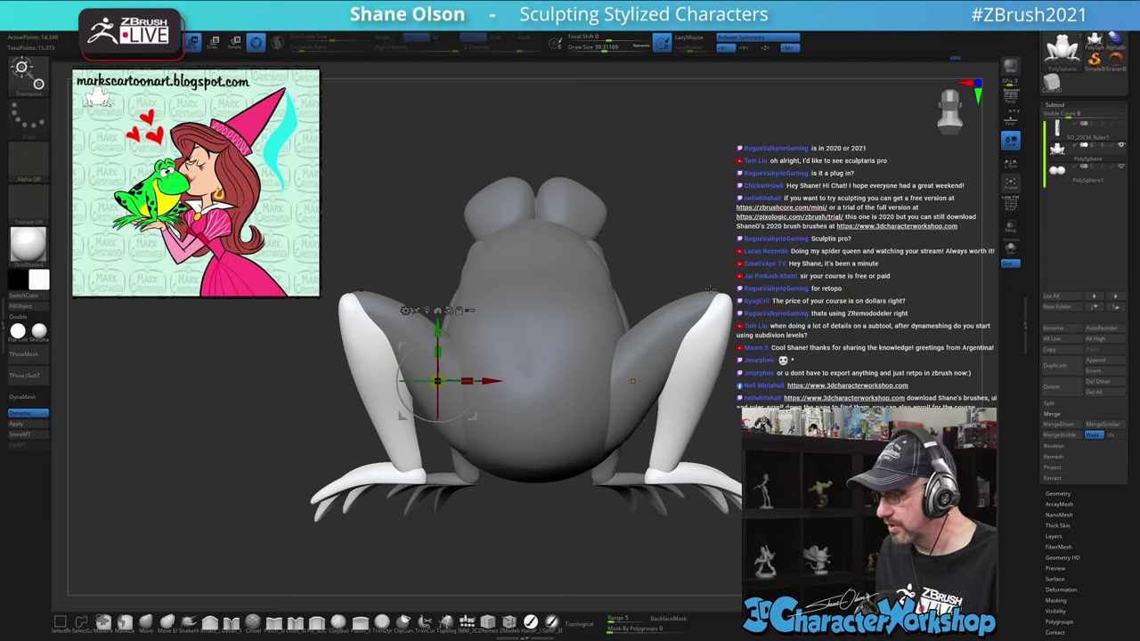
left_click(716, 312, "alt")
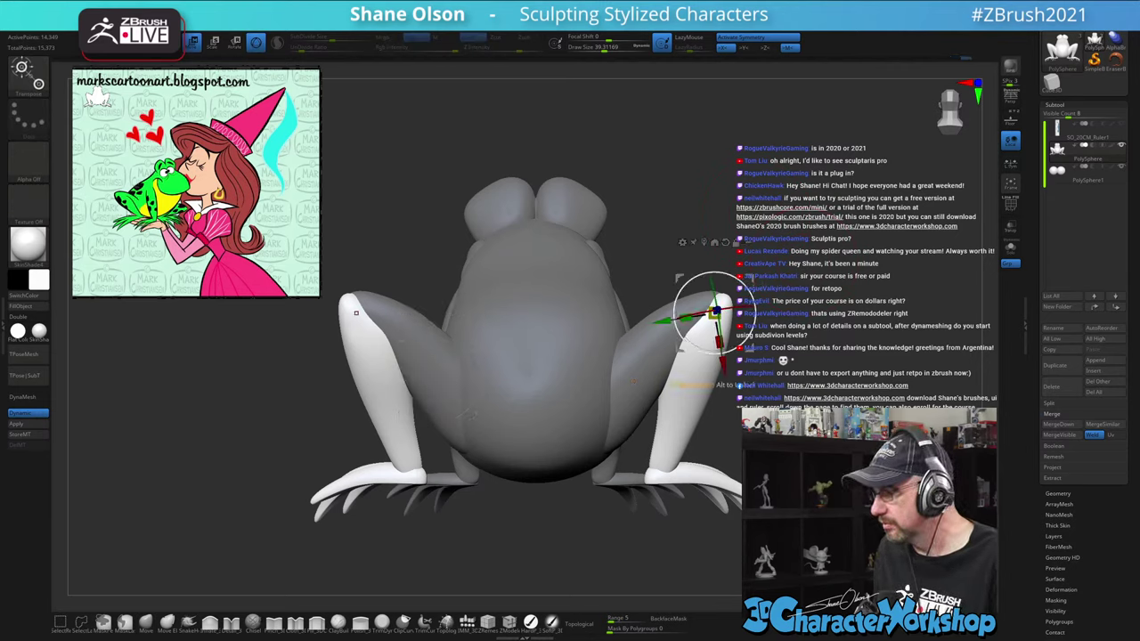
left_click_drag(755, 319, 754, 322)
left_click_drag(716, 381, 717, 381)
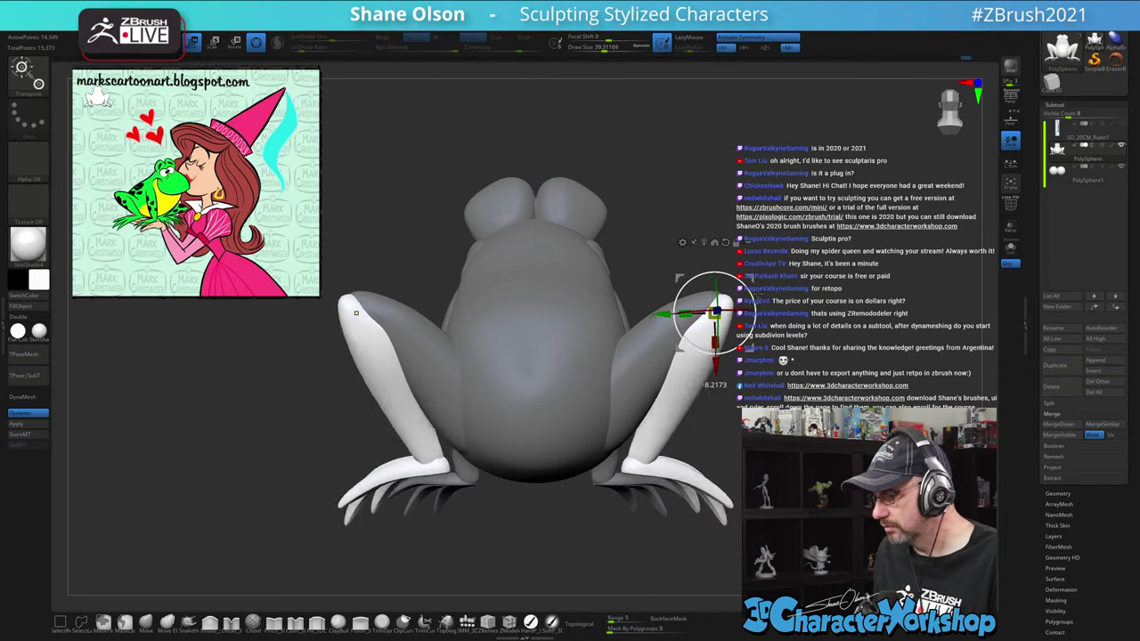
left_click_drag(758, 295, 758, 287)
left_click_drag(802, 383, 455, 425)
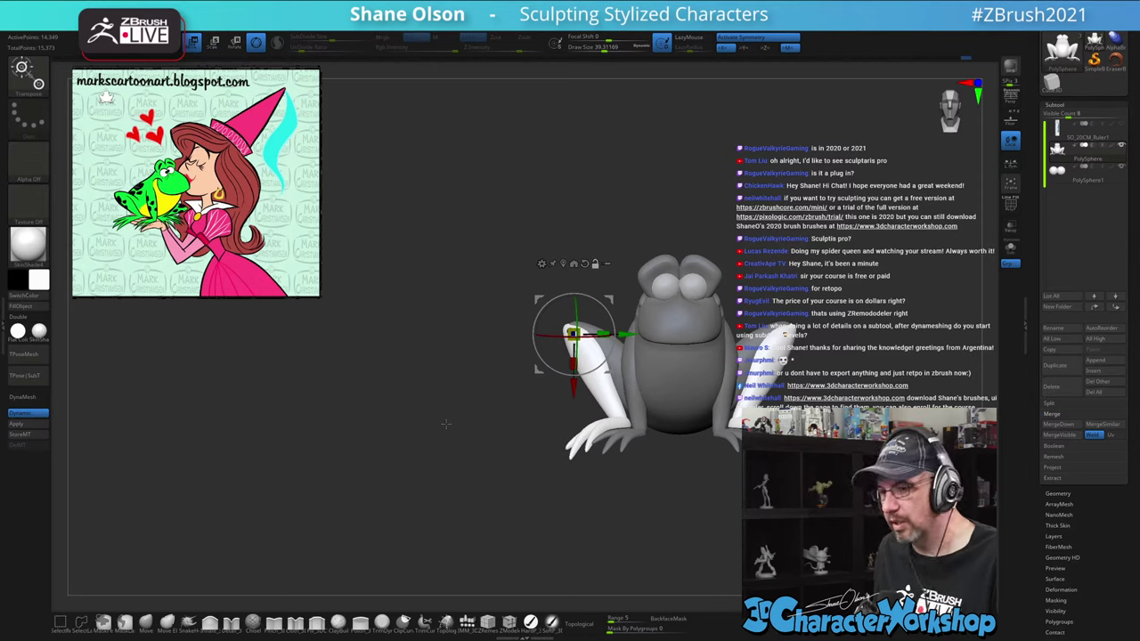
Undo the last leg rotations and rotate the lower hind legs outward around the knees instead
left_click_drag(541, 366, 541, 367)
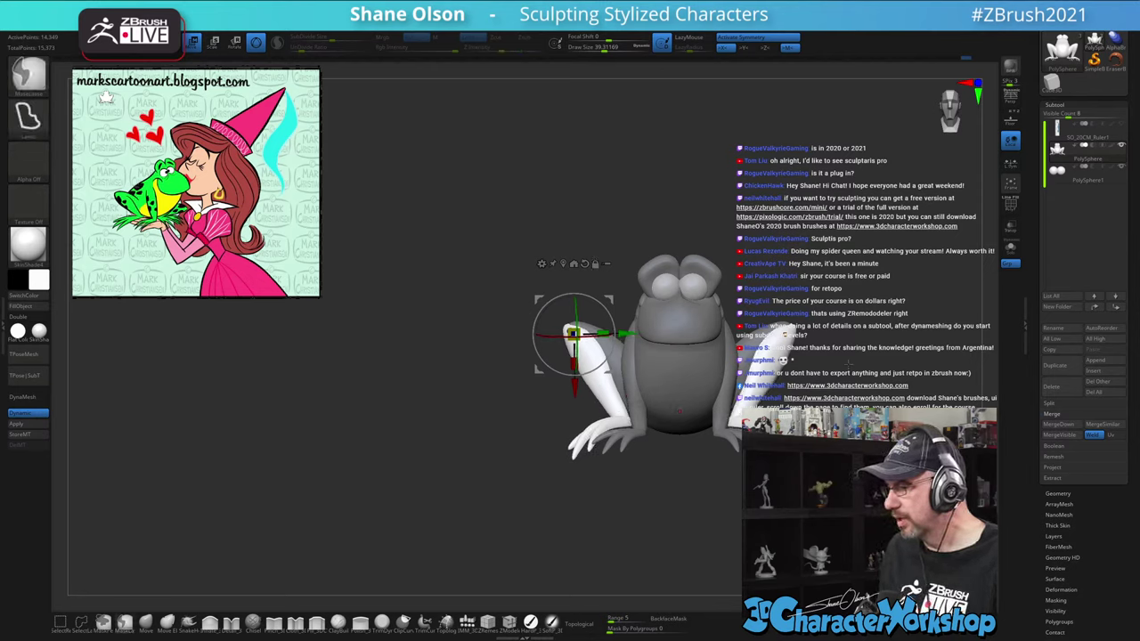
key("ctrl+z")
key("ctrl+z")
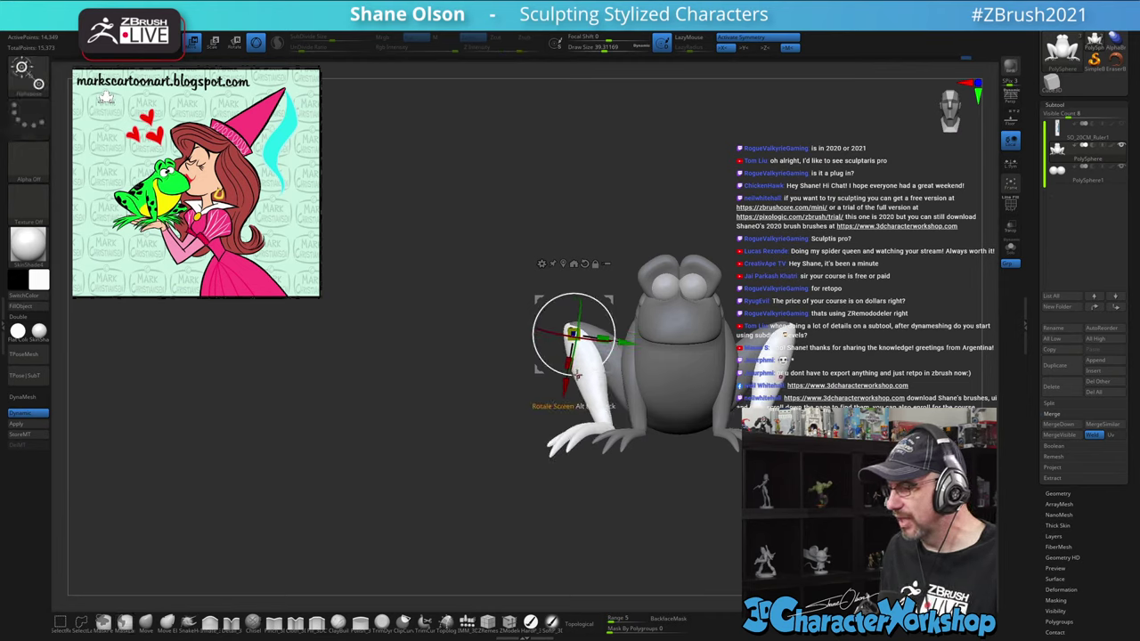
left_click_drag(579, 374, 562, 376)
mouse_move(822, 251)
left_mouse_down()
mouse_move(877, 248)
mouse_move(828, 242)
left_mouse_up()
left_click_drag(868, 210, 745, 246, "alt")
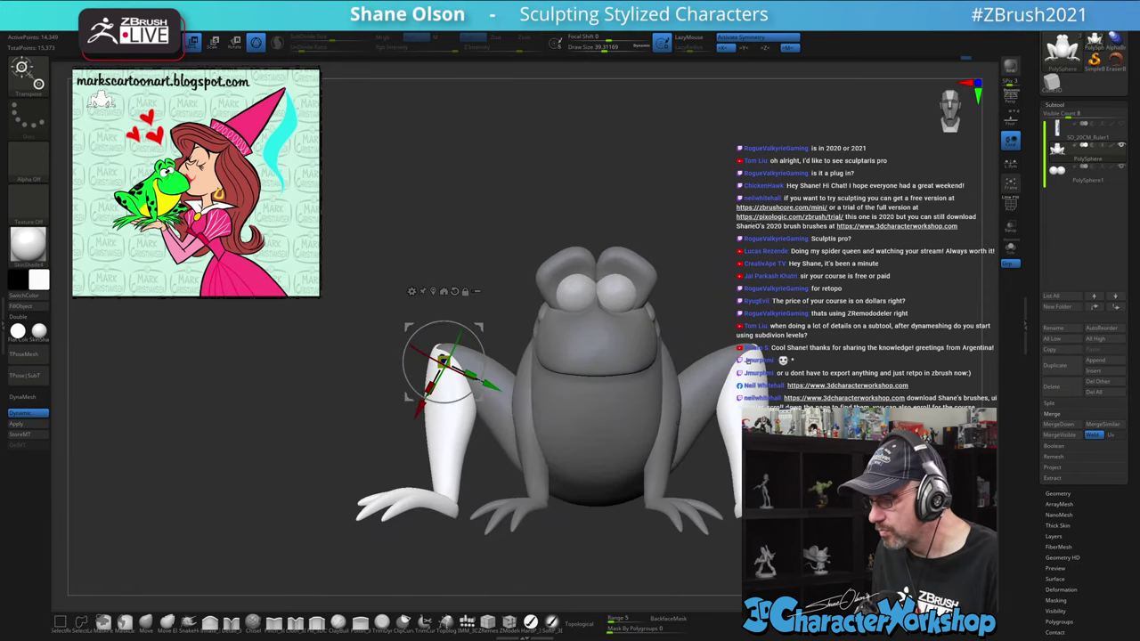
Mask the whole frog except the front legs
left_click(518, 432, "ctrl")
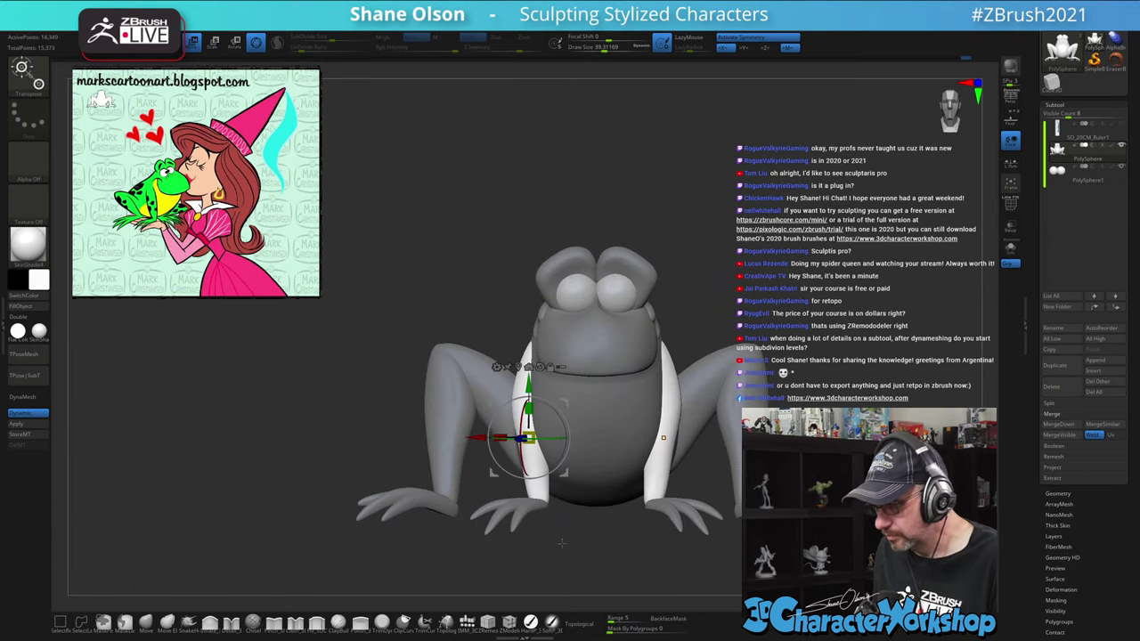
left_click_drag(564, 537, 559, 512, "alt")
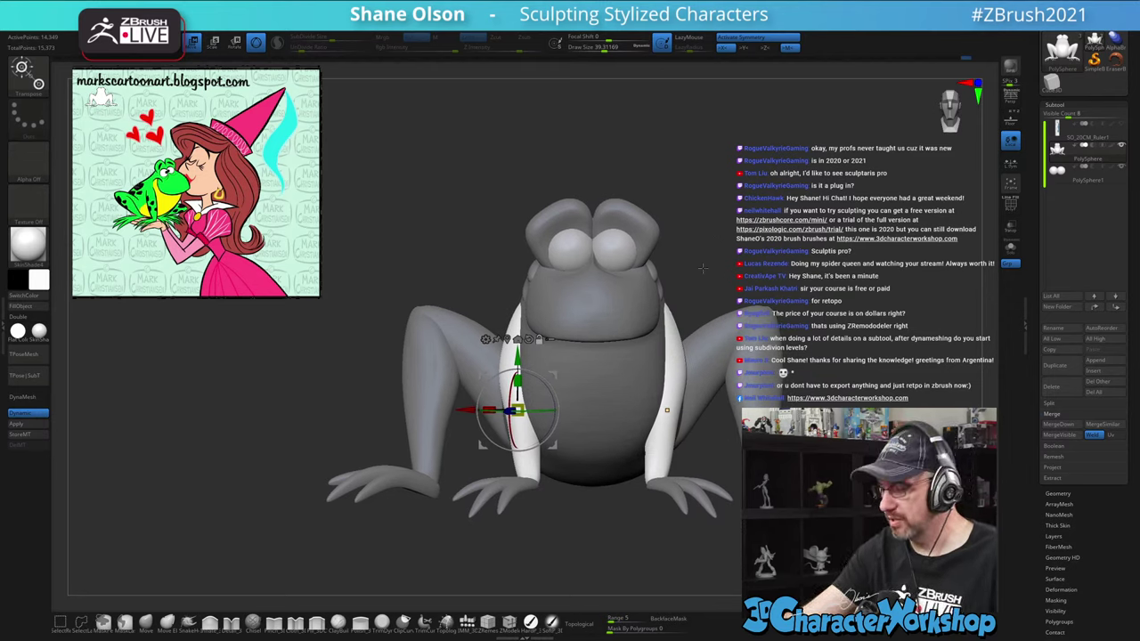
key("q")
left_click_drag(578, 522, 565, 535)
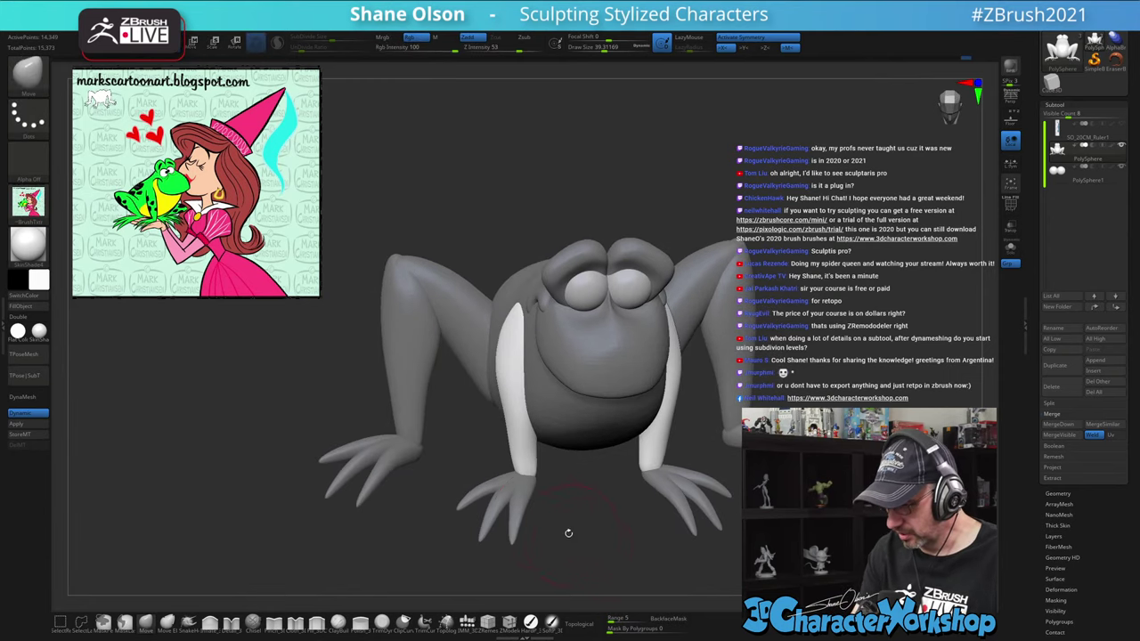
Isolate the frog's front feet, clear their mask, and show the whole model again
left_click(524, 499, "ctrl+shift")
left_click(523, 499, "ctrl+shift")
left_click(506, 501, "ctrl+shift")
left_click(500, 485, "ctrl+shift")
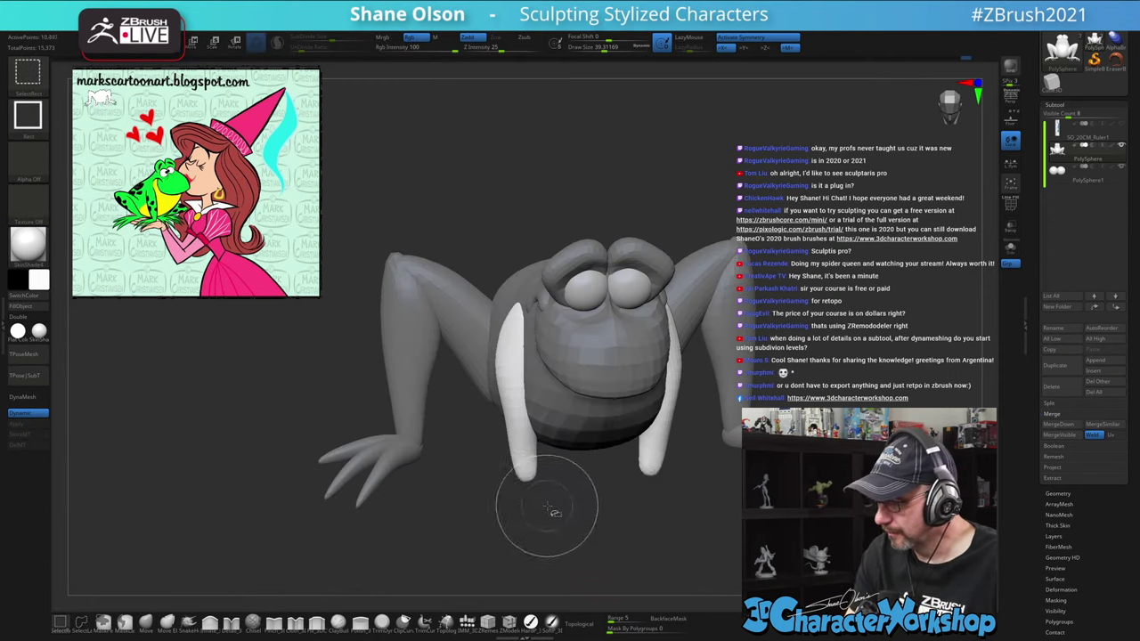
left_click_drag(569, 517, 618, 536)
left_click_drag(788, 343, 804, 274, "ctrl+shift")
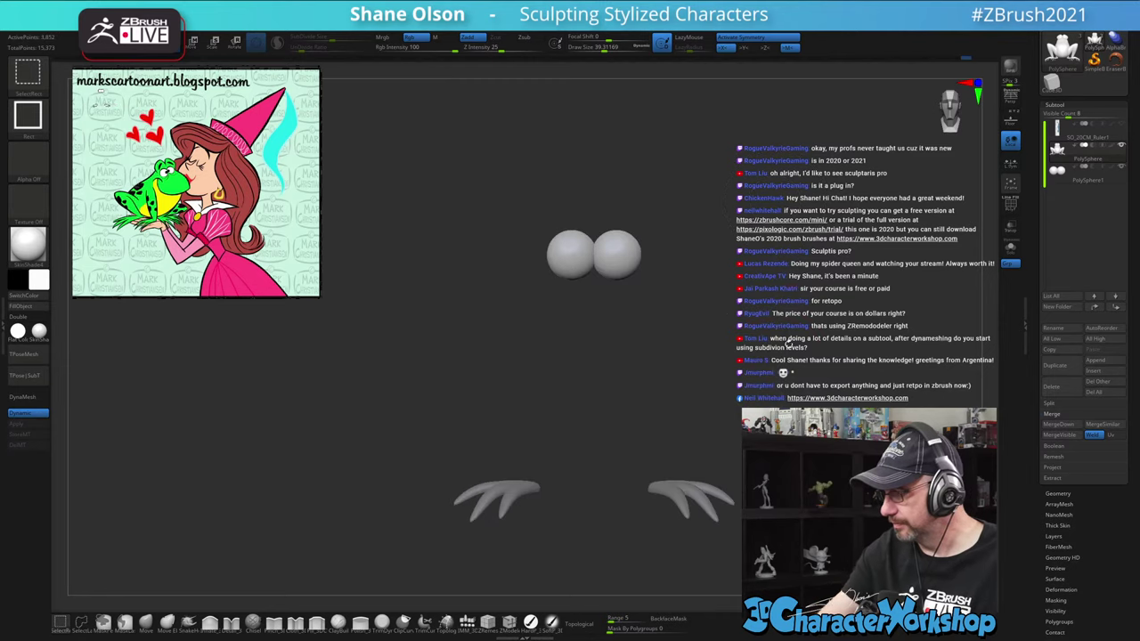
left_click_drag(707, 445, 709, 400, "alt")
mouse_move(415, 385)
left_mouse_down("ctrl+alt")
mouse_move(584, 468)
mouse_move(429, 375)
left_mouse_up("ctrl+alt")
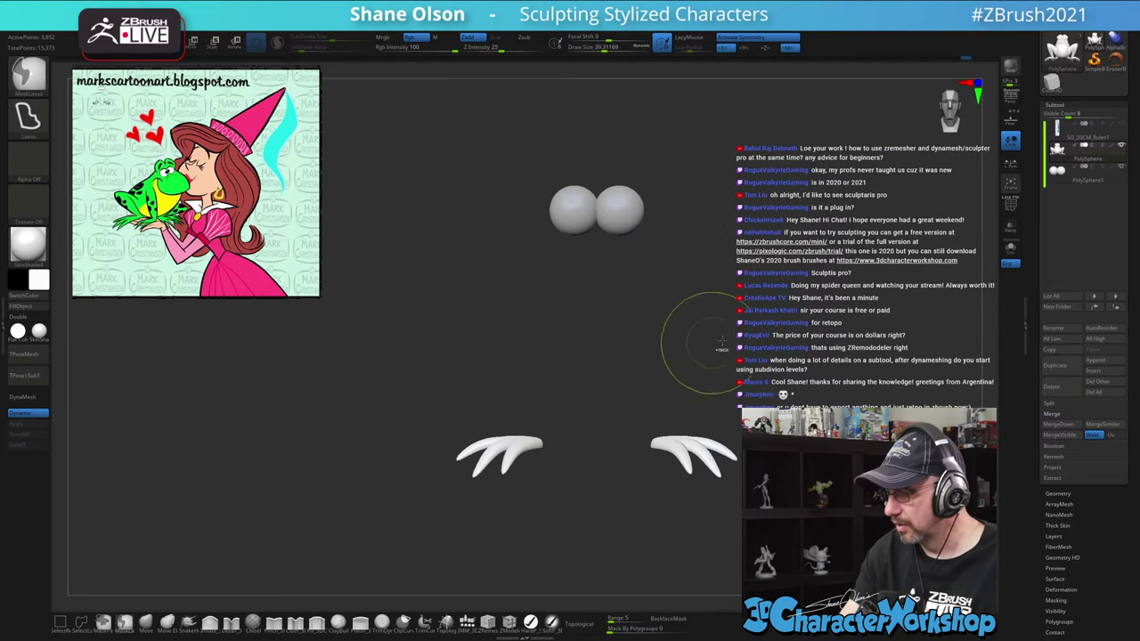
left_click(721, 343, "ctrl+shift")
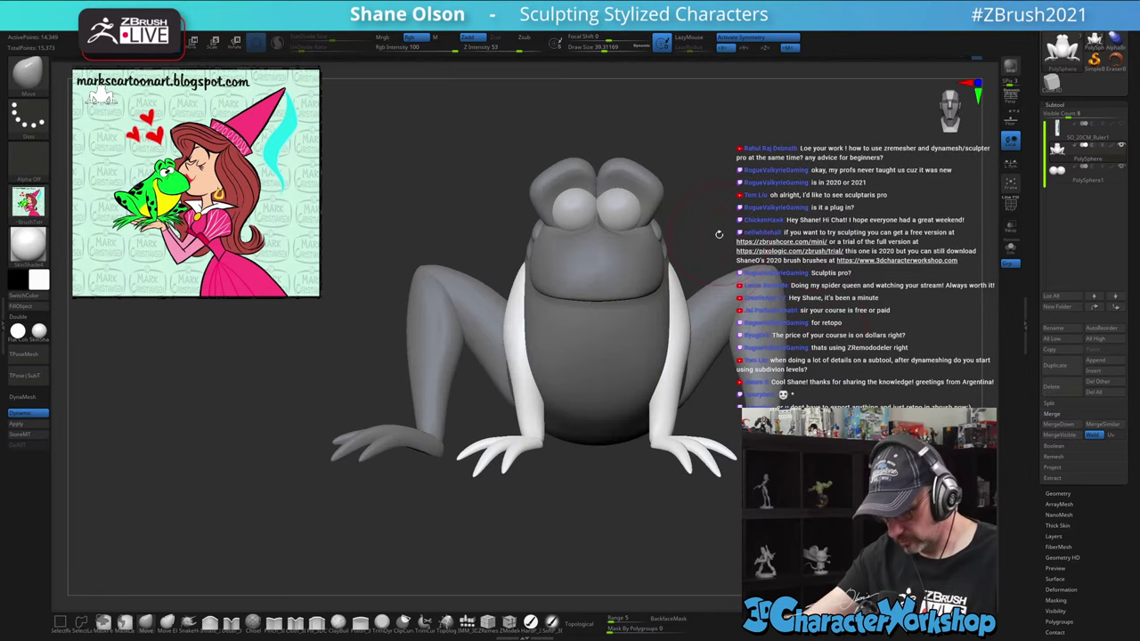
Rotate the front legs and feet outward around the shoulders, then clear the mask
key("w")
left_click(520, 289)
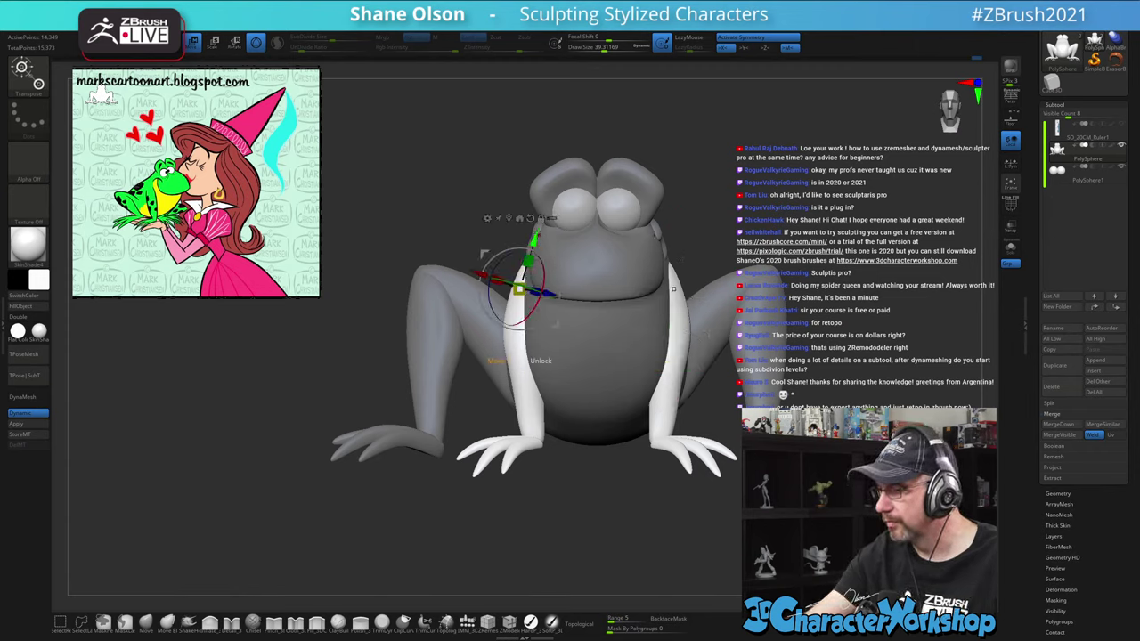
left_click_drag(547, 268, 562, 275)
left_click_drag(499, 323, 491, 321)
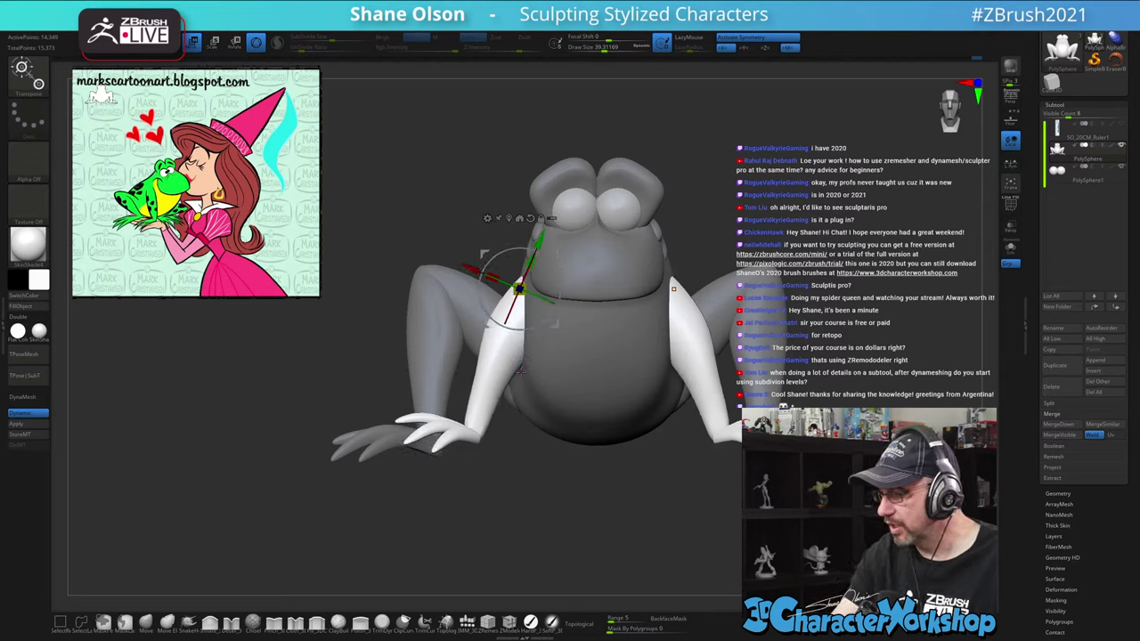
left_click_drag(523, 361, 490, 343)
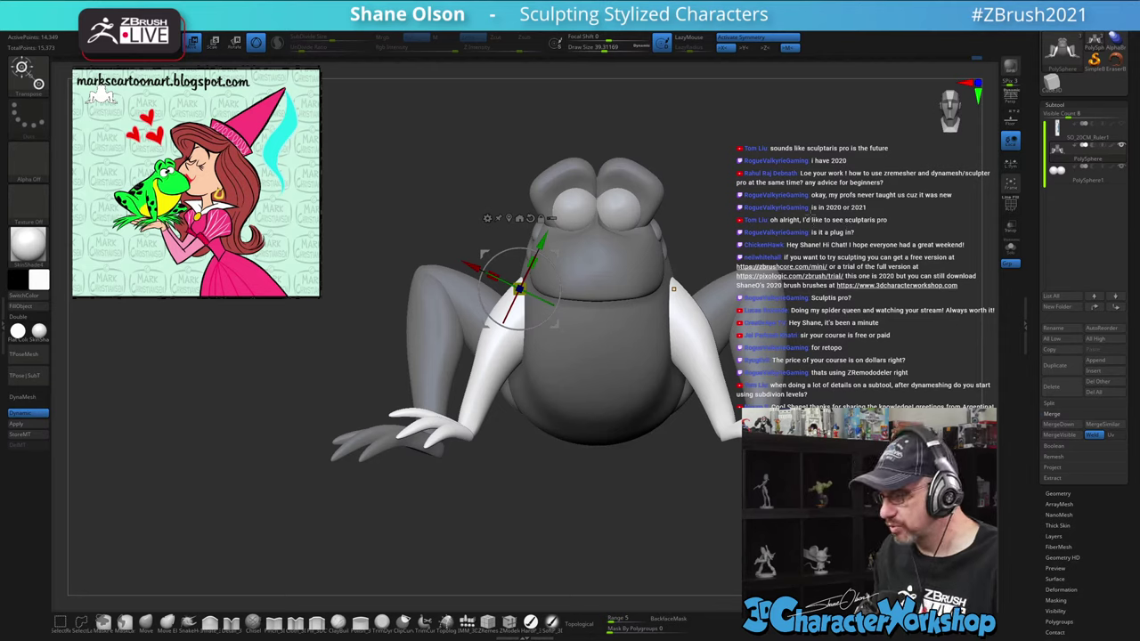
key("q")
left_click_drag(759, 219, 658, 311)
left_click_drag(748, 310, 808, 211)
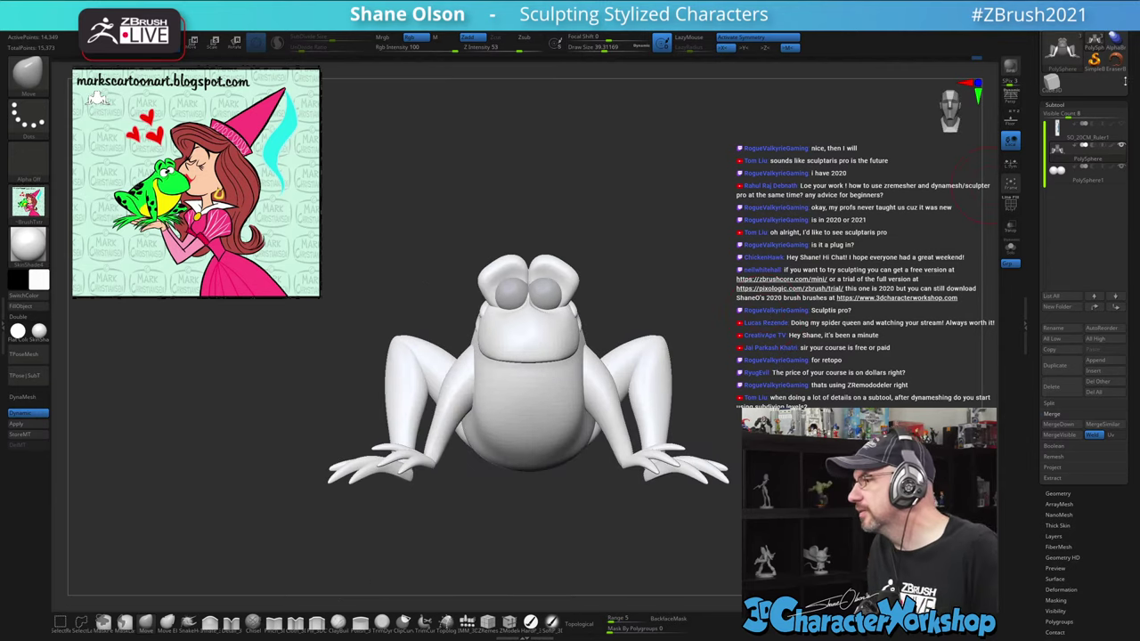
Save the tool as MarkPrincessFrog01 in the Twitch ZTLs folder
left_click_drag(1125, 81, 1124, 161)
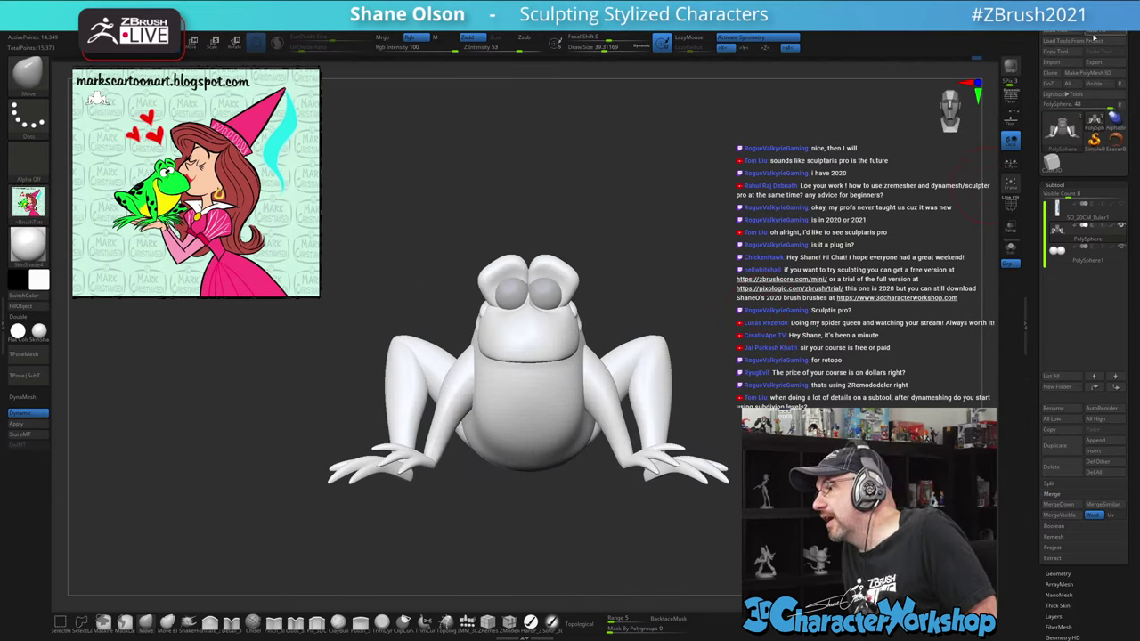
left_click(1096, 30)
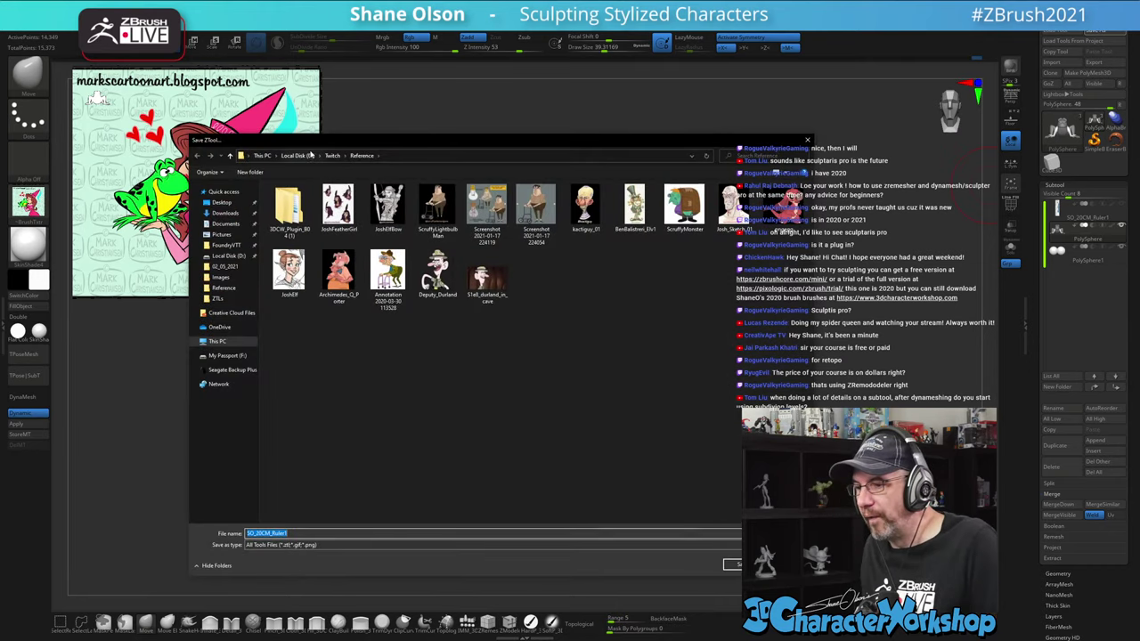
left_click(332, 157)
double_click(294, 236)
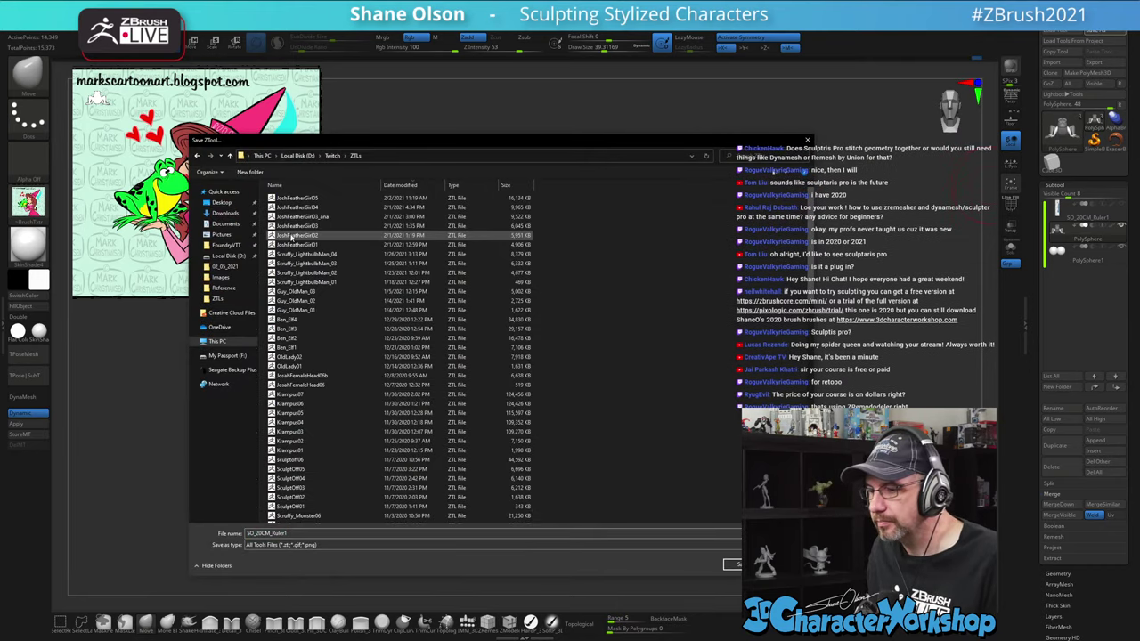
double_click(343, 533)
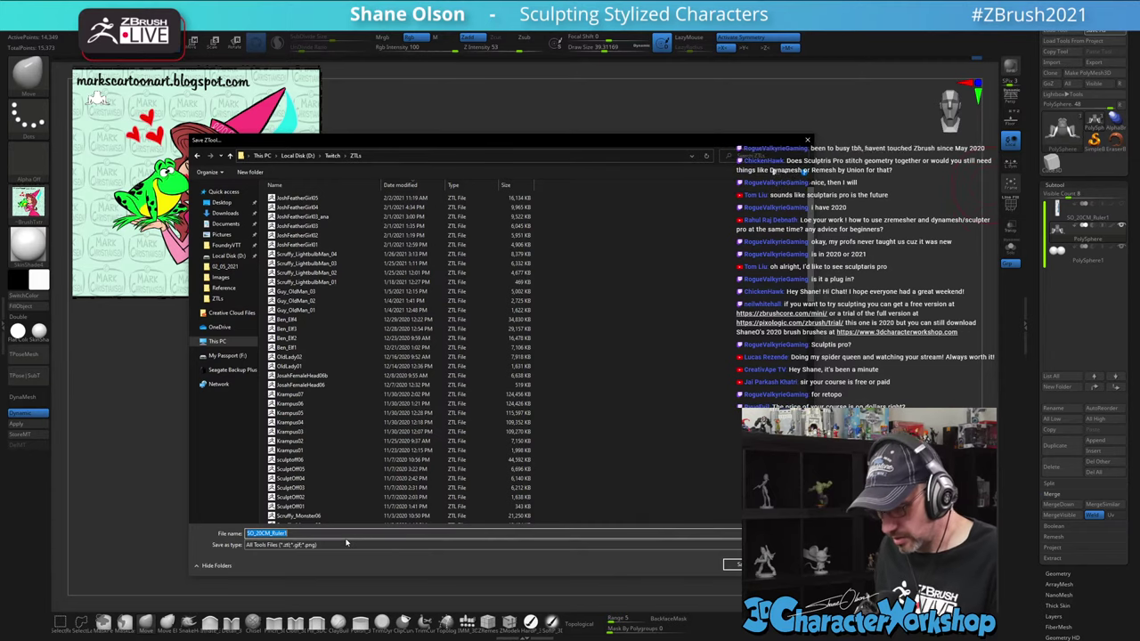
type("MarkP")
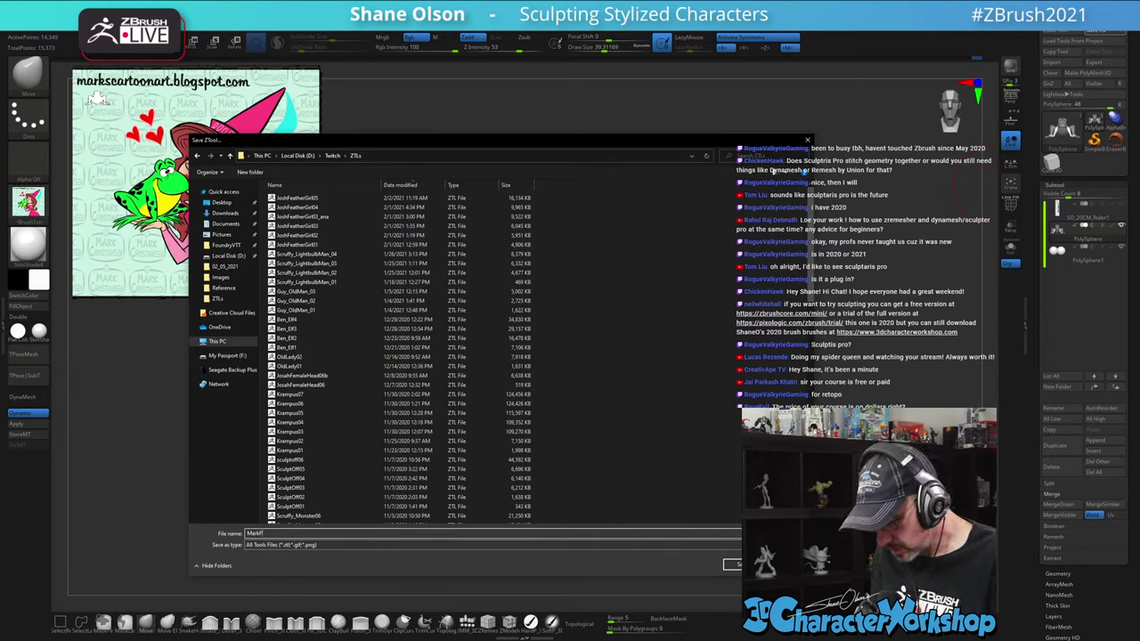
type("rincessFrog01")
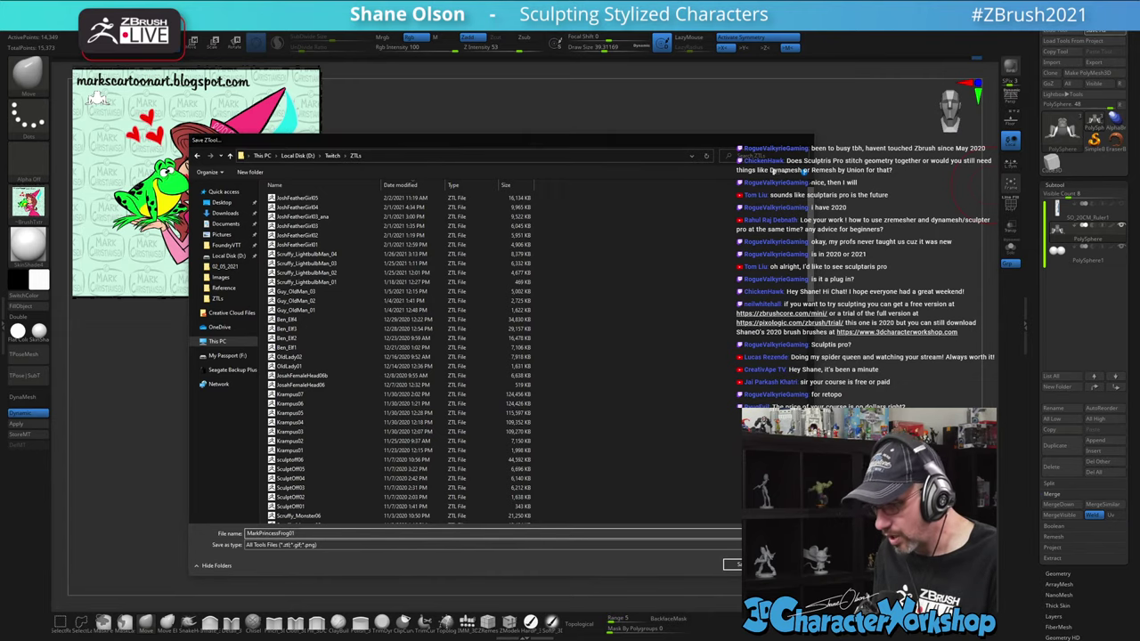
key("Return")
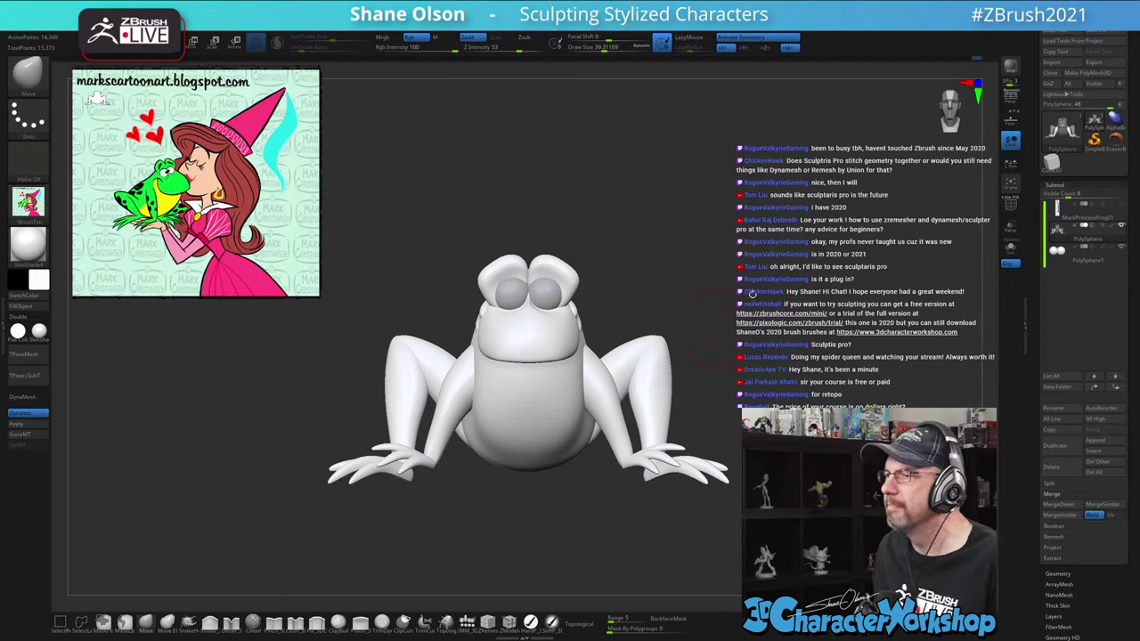
Turn on the polyframe display to show the frog's polygroups and wireframe from the front
left_click_drag(752, 294, 753, 258)
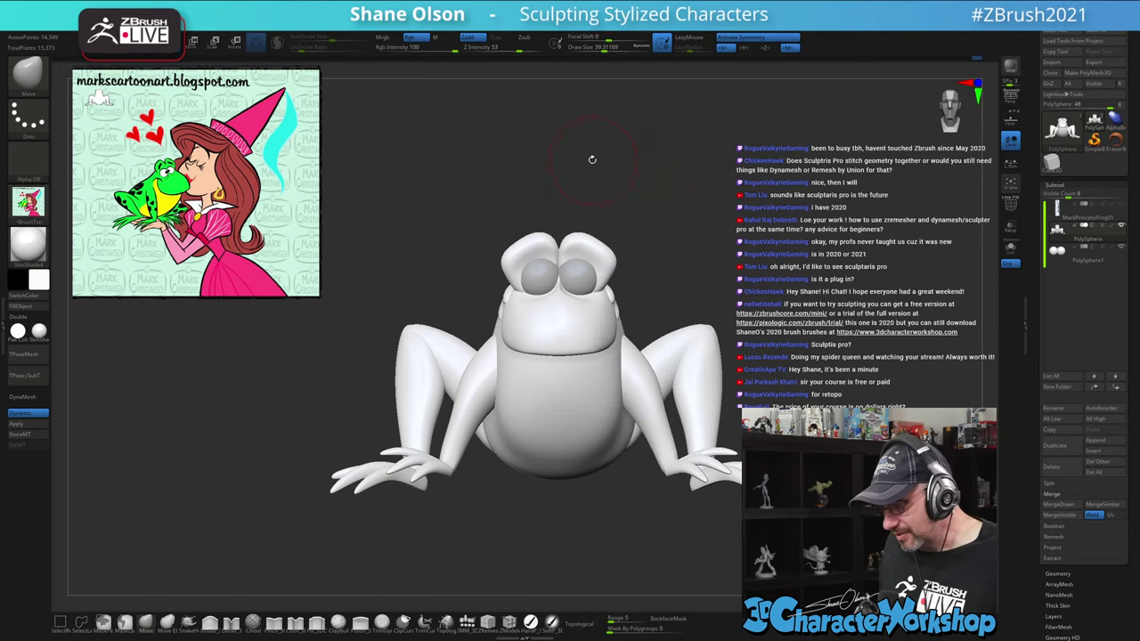
left_click_drag(646, 240, 641, 267)
left_click_drag(658, 256, 639, 242, "alt")
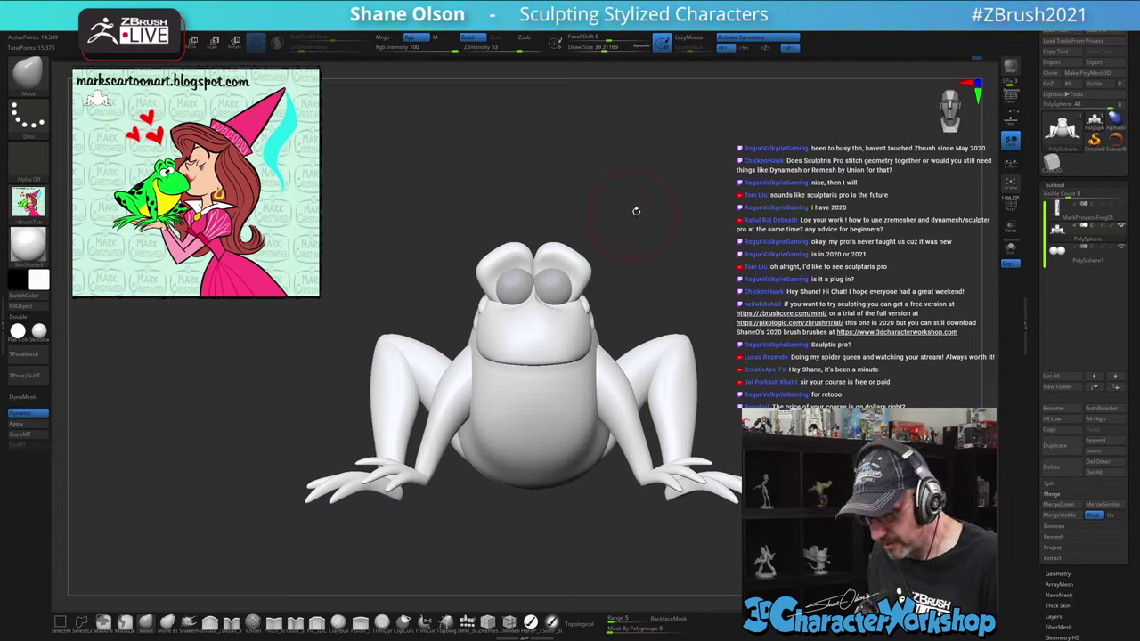
key("shift+f")
left_click_drag(709, 250, 766, 235)
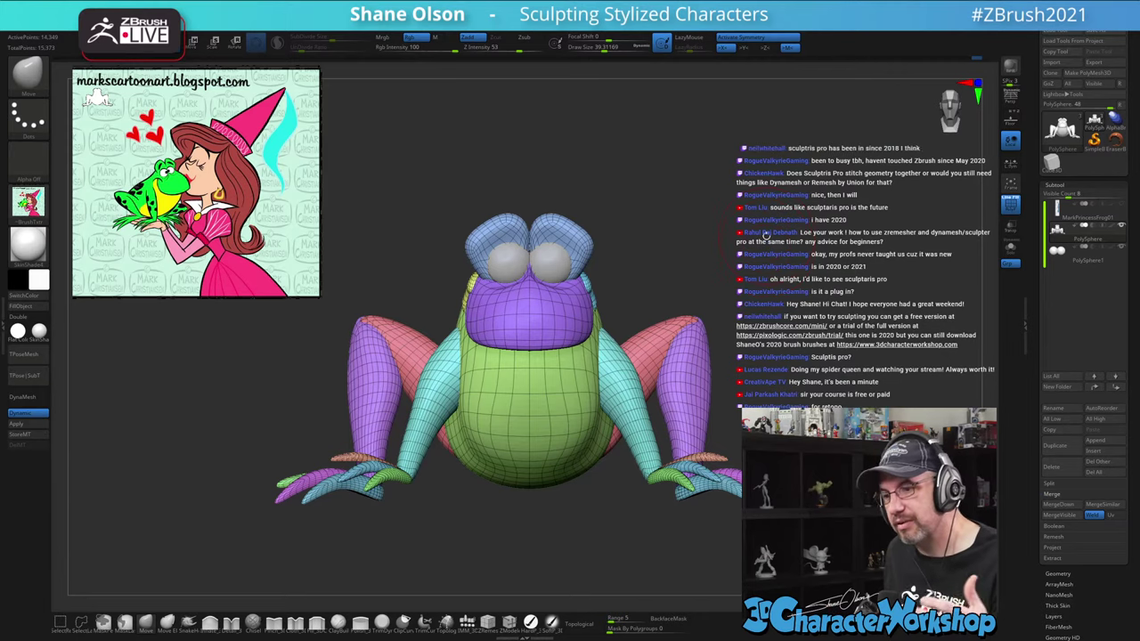
left_click_drag(731, 197, 744, 198, "alt")
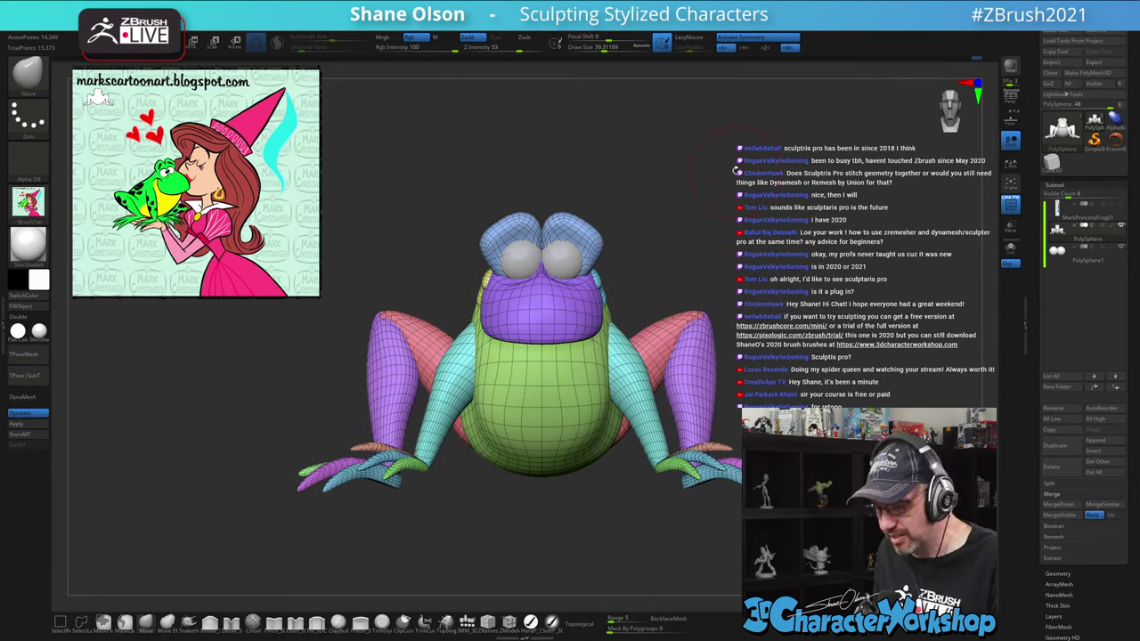
left_click_drag(722, 182, 721, 178, "alt")
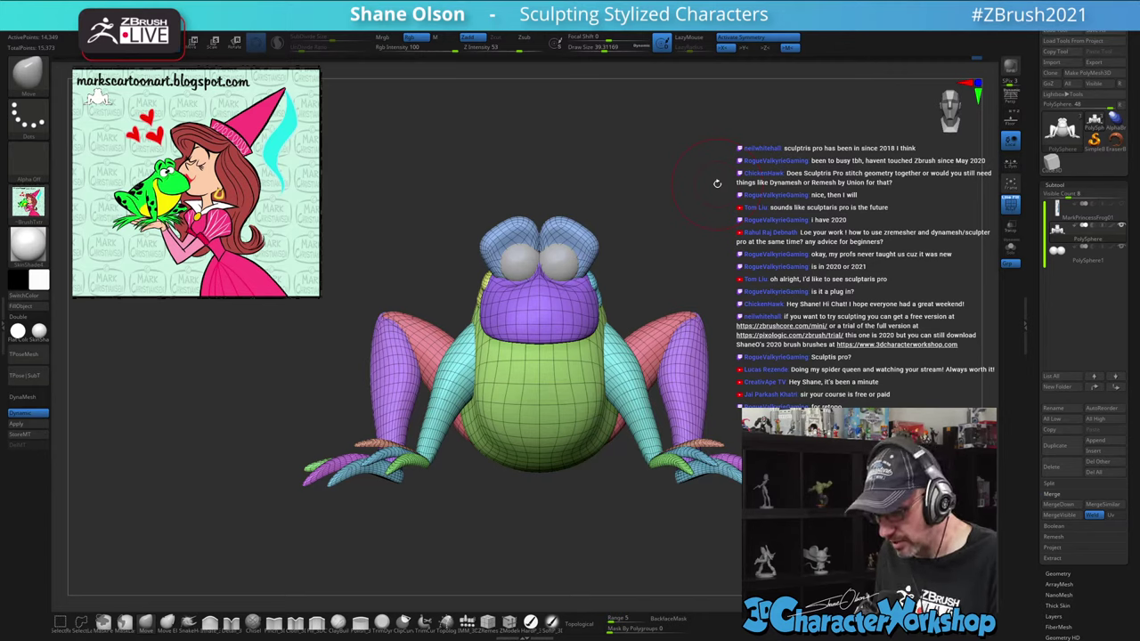
key("w")
key("x")
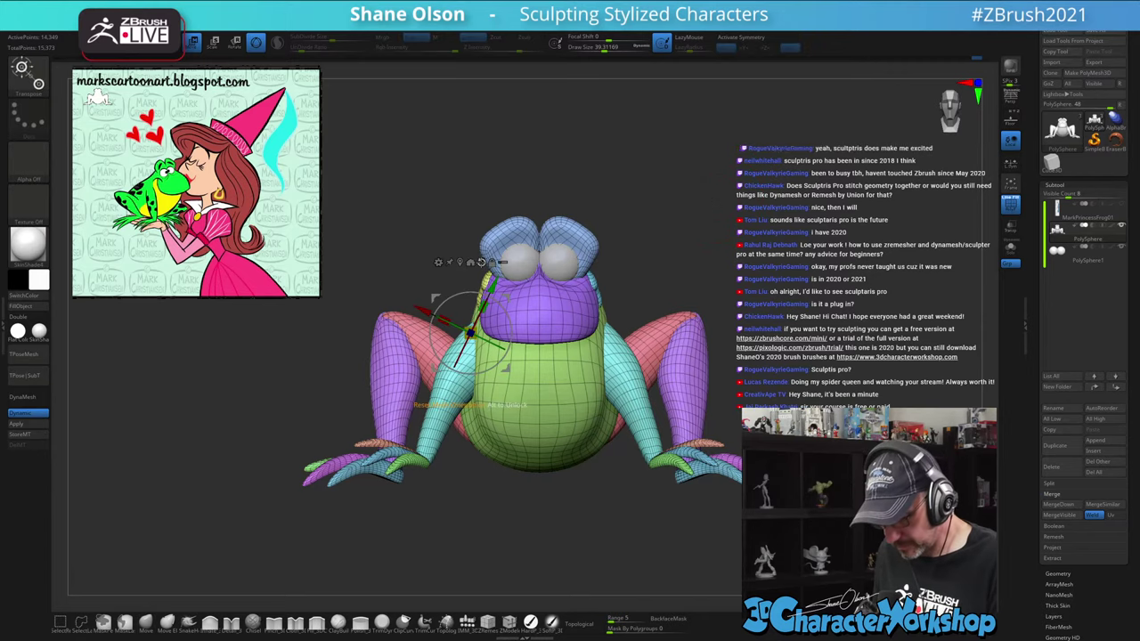
left_click_drag(728, 269, 797, 227)
key("f")
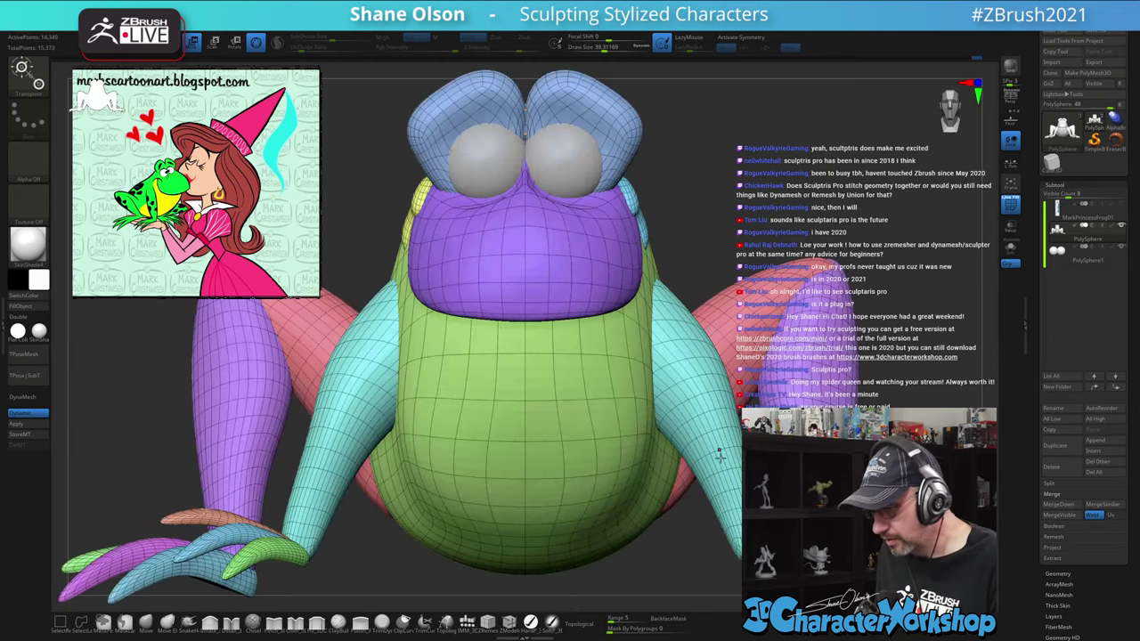
left_click_drag(704, 179, 697, 437, "alt")
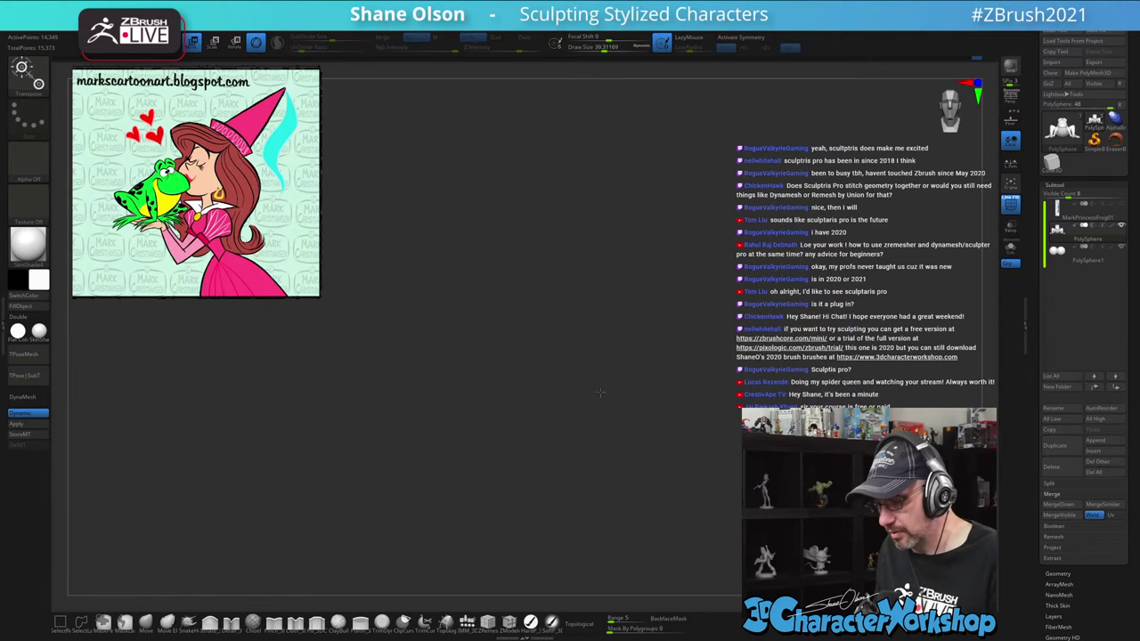
key("f")
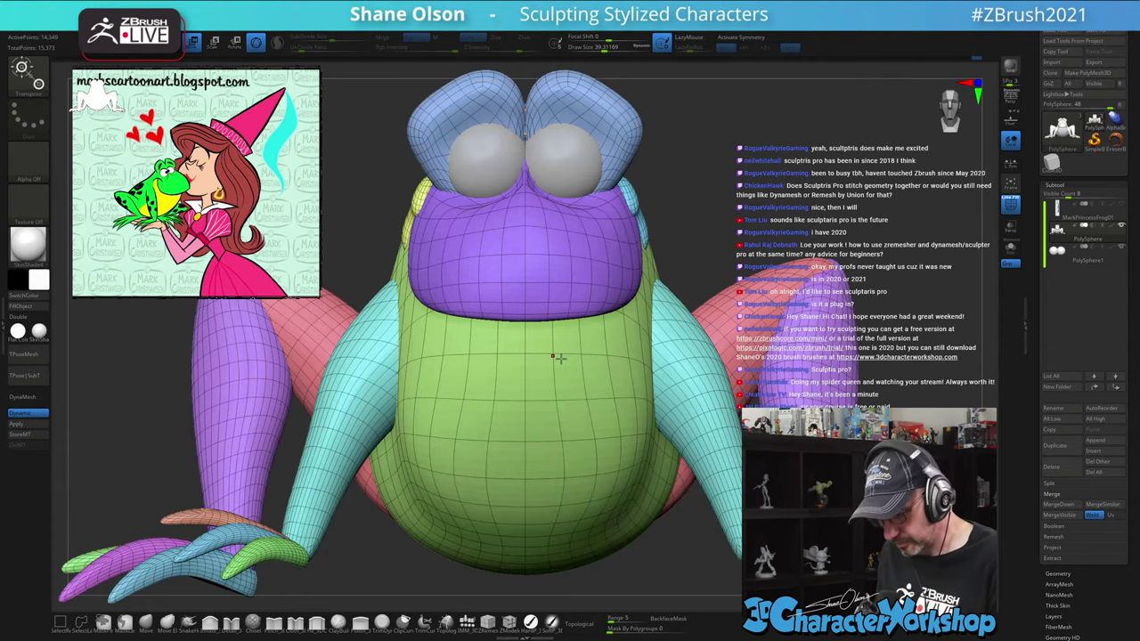
key("q")
left_click_drag(882, 248, 728, 75, "alt")
left_click_drag(859, 525, 694, 226, "alt")
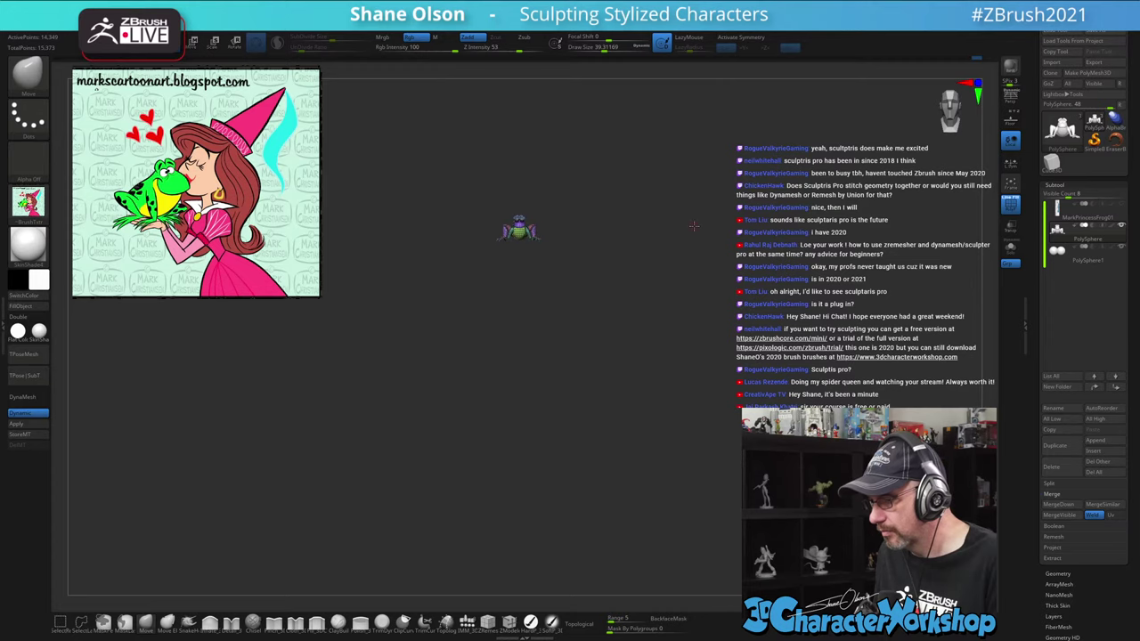
key("f")
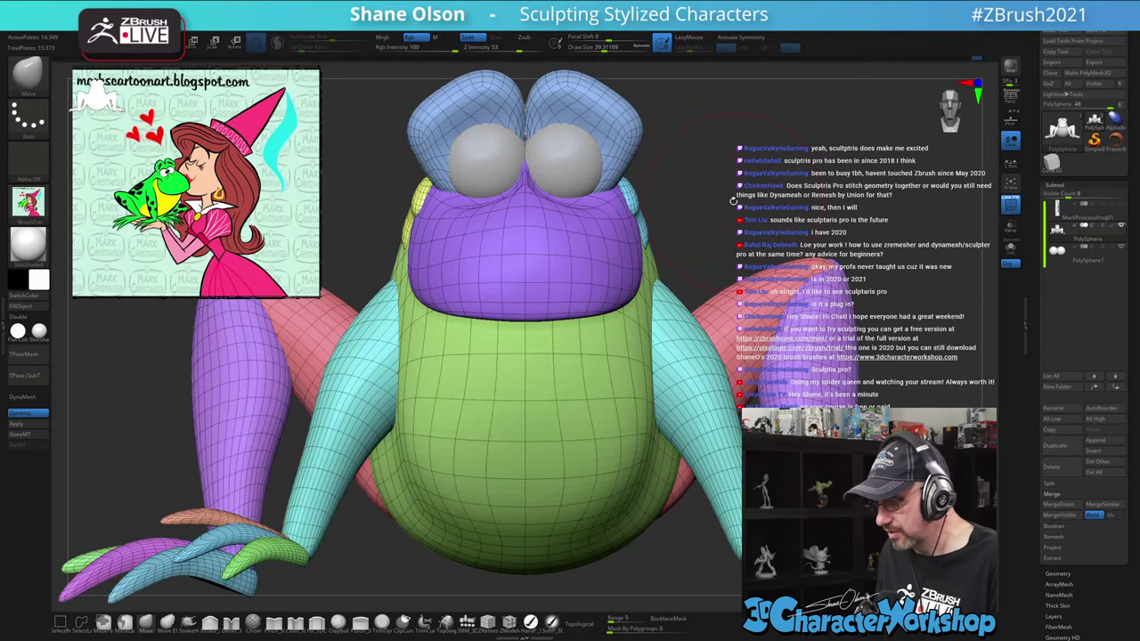
left_click_drag(742, 211, 783, 231, "alt")
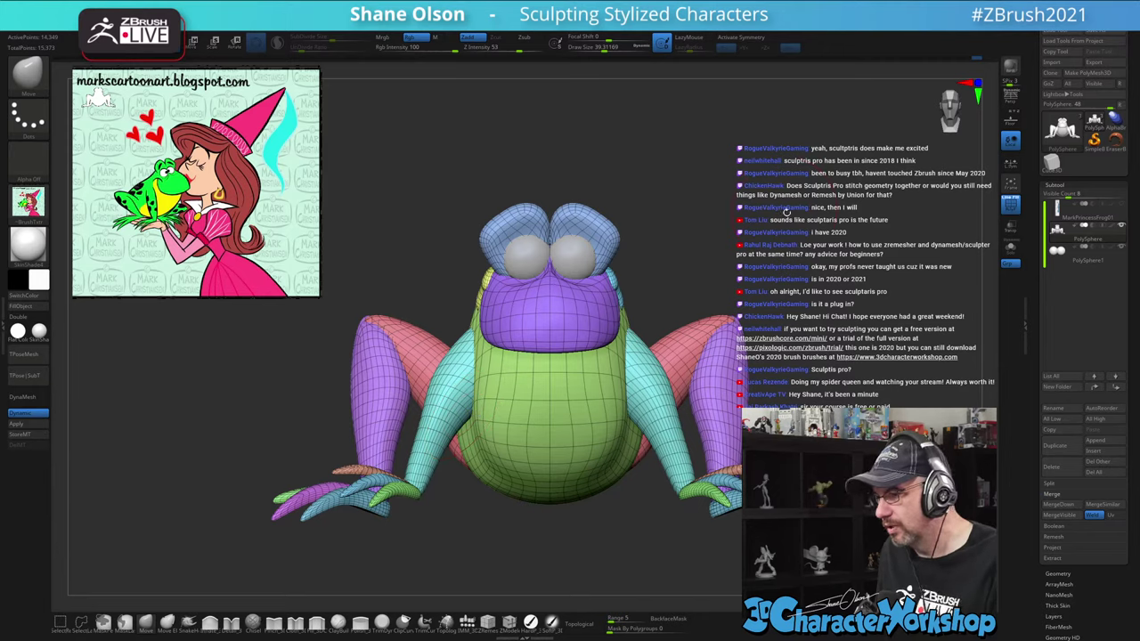
left_click_drag(786, 211, 742, 247, "alt")
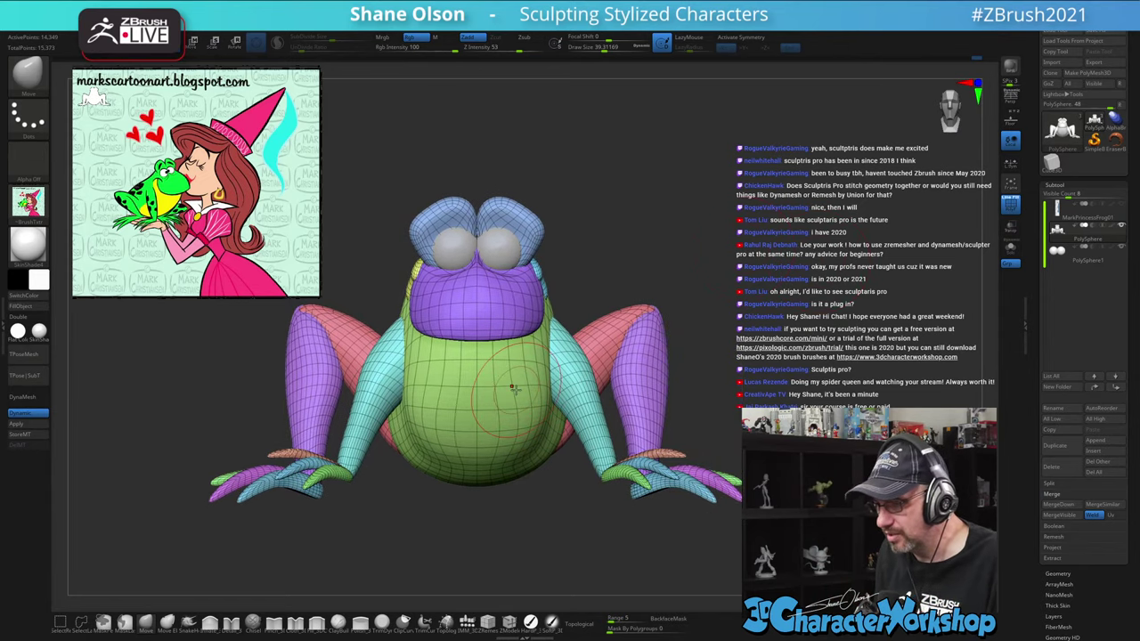
key("shift")
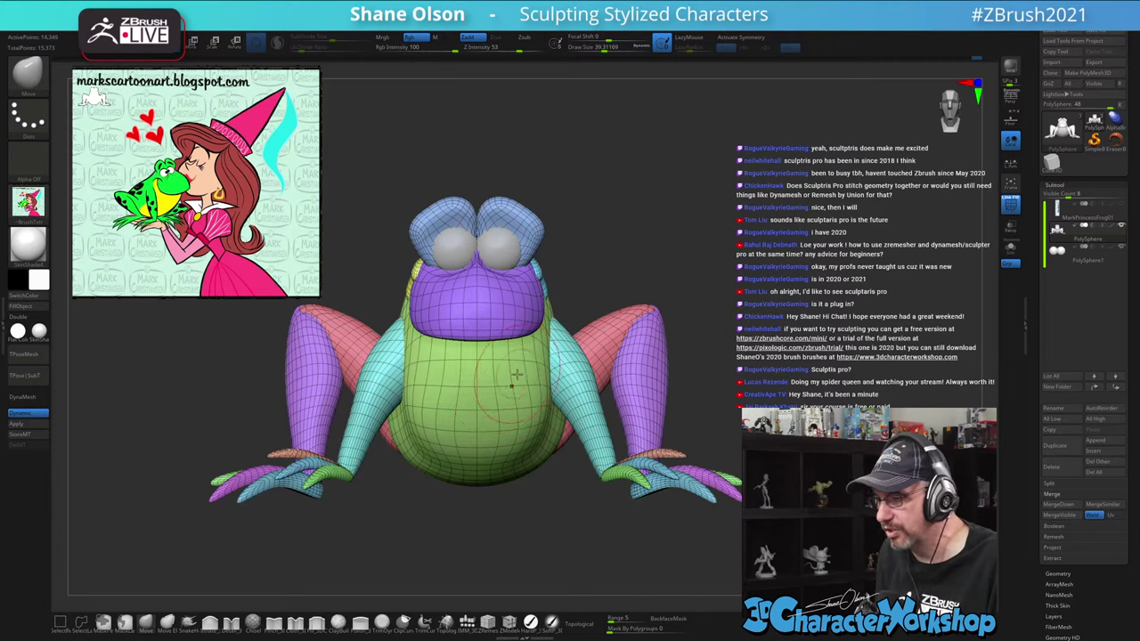
key("shift")
key("shift")
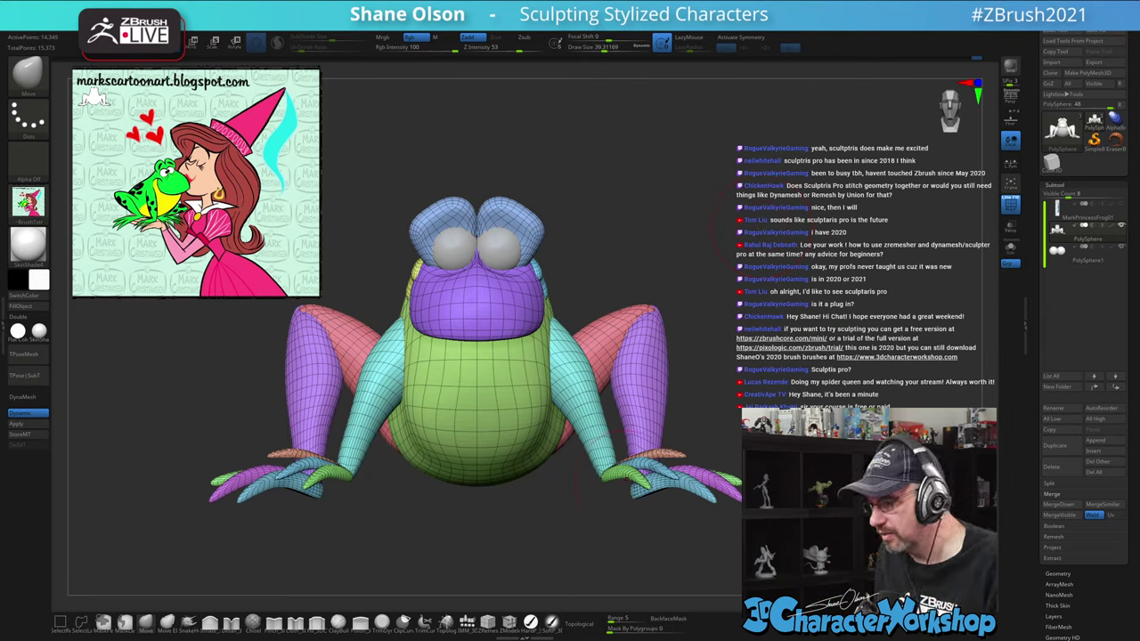
left_click_drag(783, 343, 704, 312, "alt")
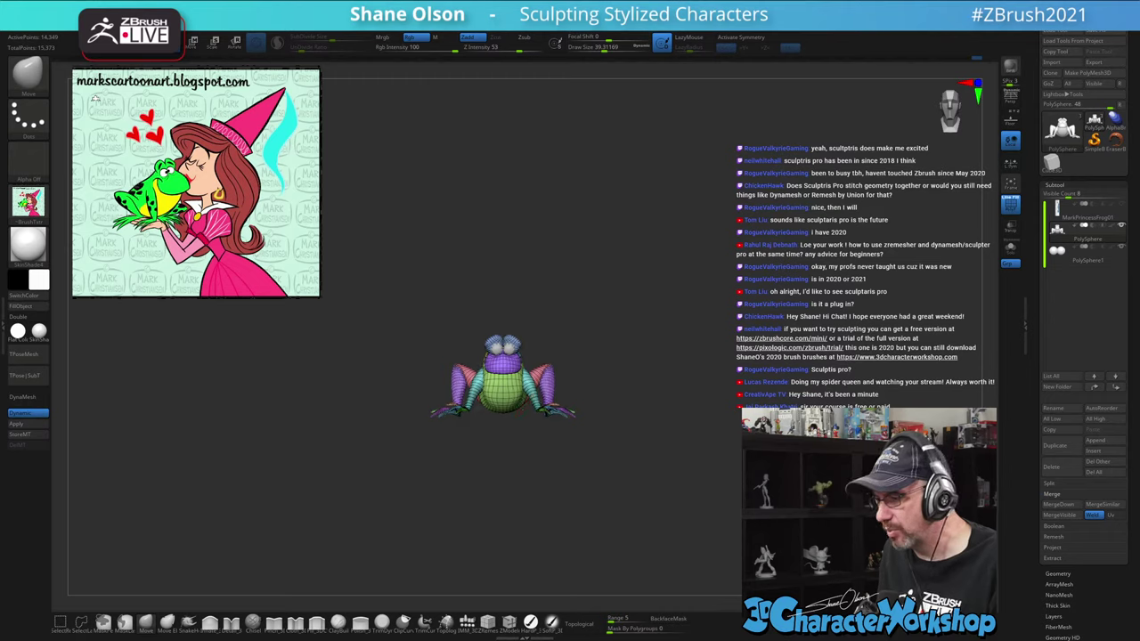
left_click_drag(713, 401, 721, 292, "alt")
left_click_drag(731, 374, 706, 319)
left_click_drag(665, 413, 664, 268, "alt")
left_click_drag(693, 400, 662, 310, "alt")
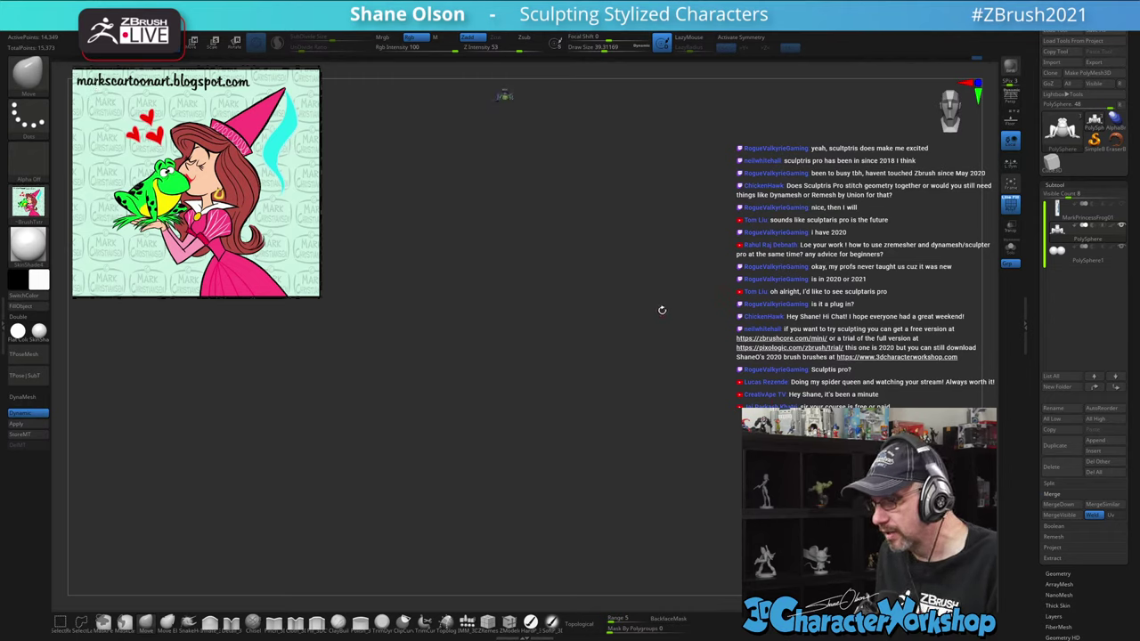
Center the gizmo upright on the frog's body and turn symmetry on
key("w")
left_click_drag(622, 249, 666, 437, "alt")
left_click_drag(566, 185, 539, 232, "alt")
left_click(540, 439)
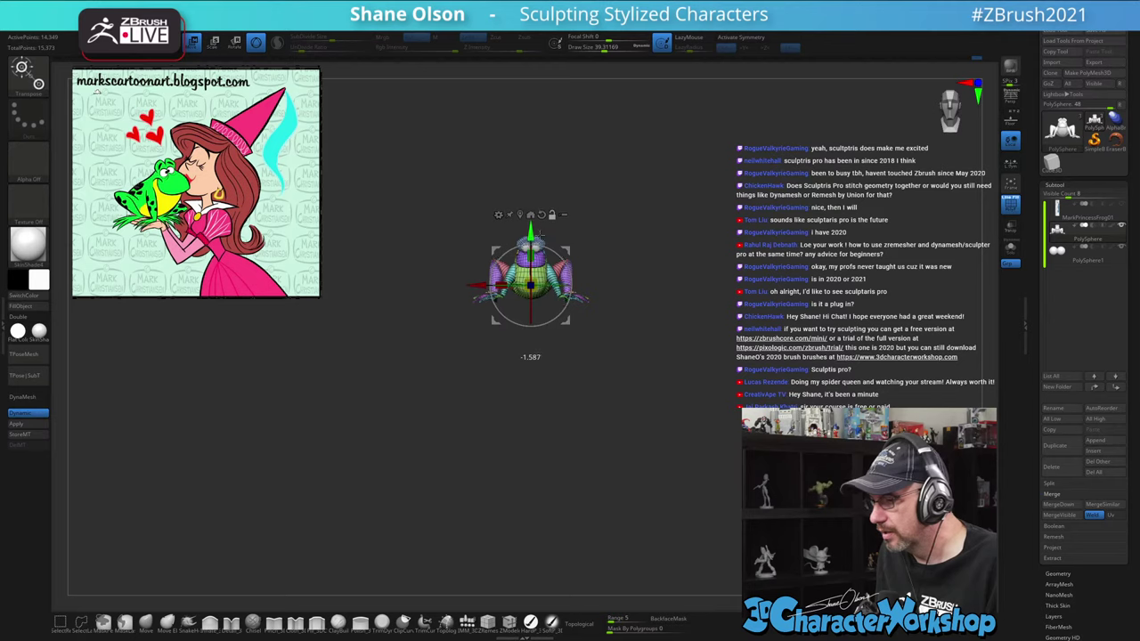
left_click_drag(648, 178, 690, 294, "alt")
left_click_drag(704, 199, 702, 354, "alt")
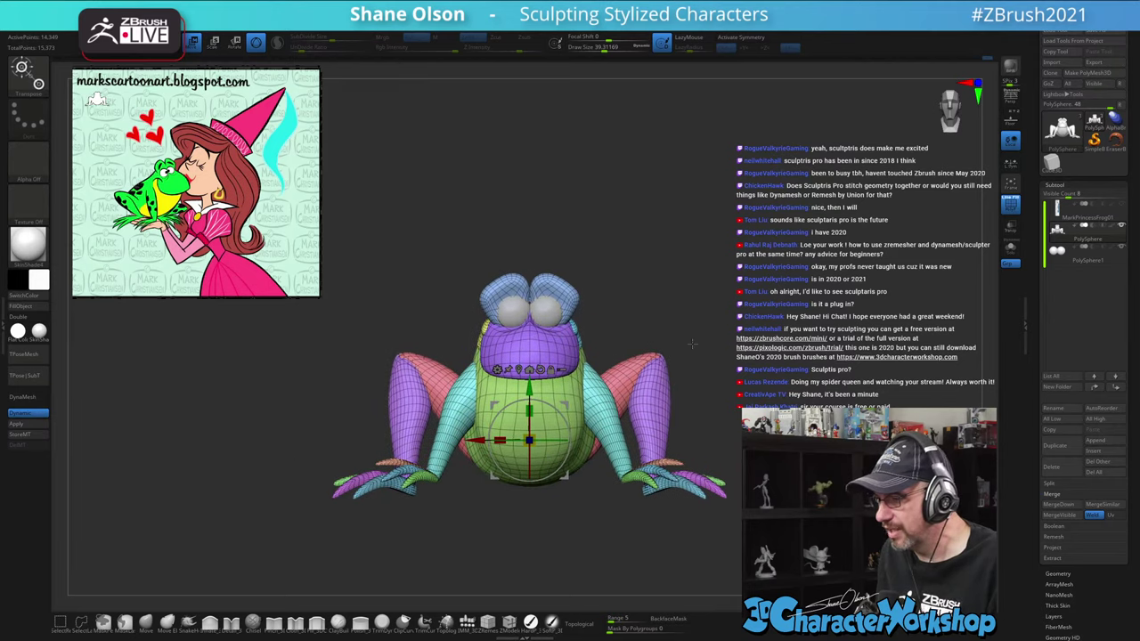
right_click_drag(692, 343, 721, 456, "alt")
key("x")
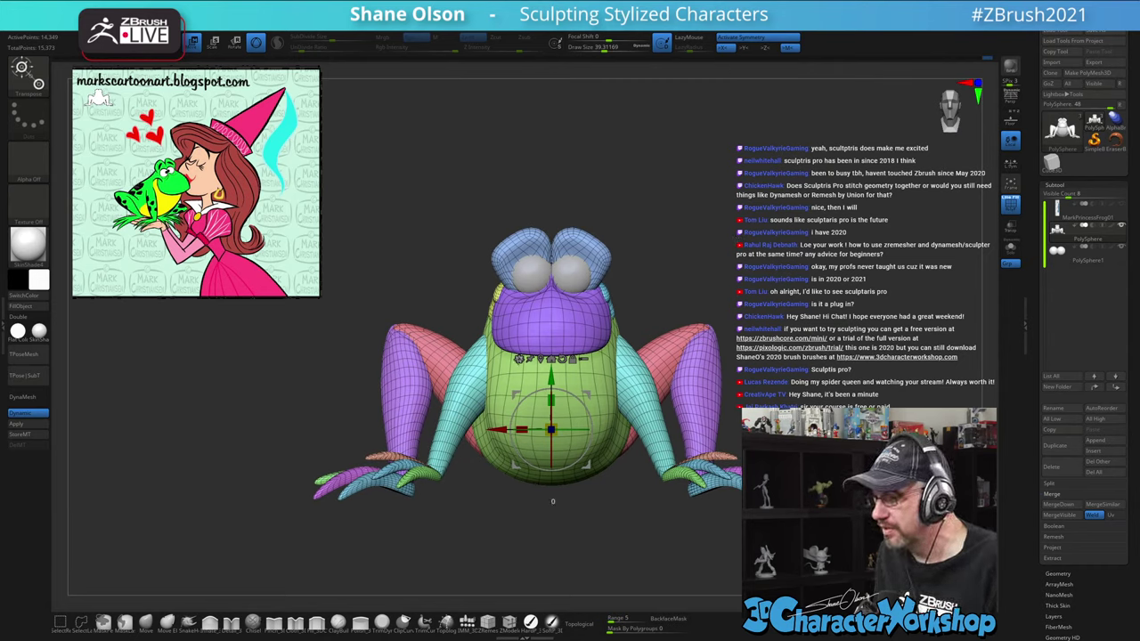
Try to apply Remesh By Union to the frog
left_click(519, 358)
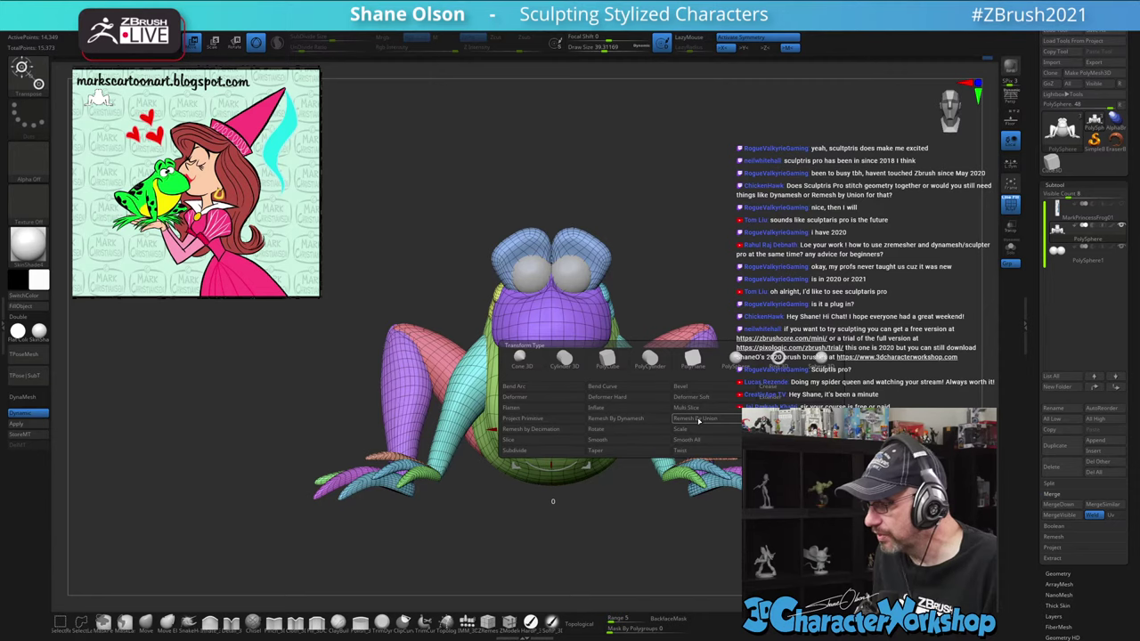
left_click(699, 419)
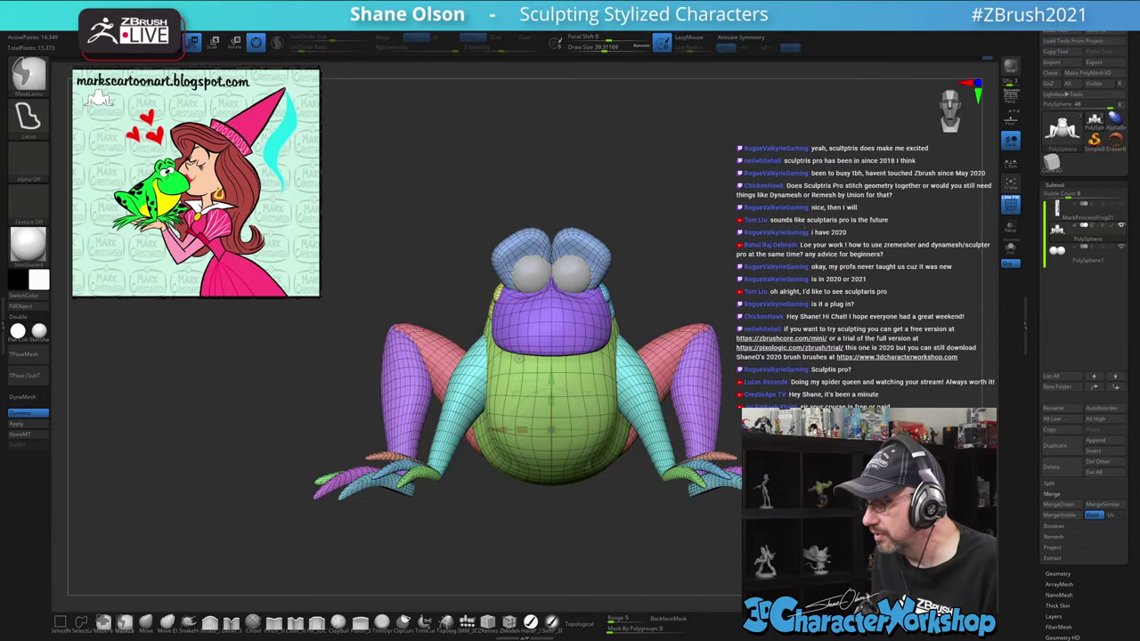
Turn off dynamic subdivision and divide the frog's mesh once
left_click(18, 416)
mouse_move(780, 280)
left_mouse_down()
mouse_move(720, 284)
mouse_move(732, 312)
mouse_move(782, 297)
mouse_move(761, 286)
left_mouse_up()
key("ctrl")
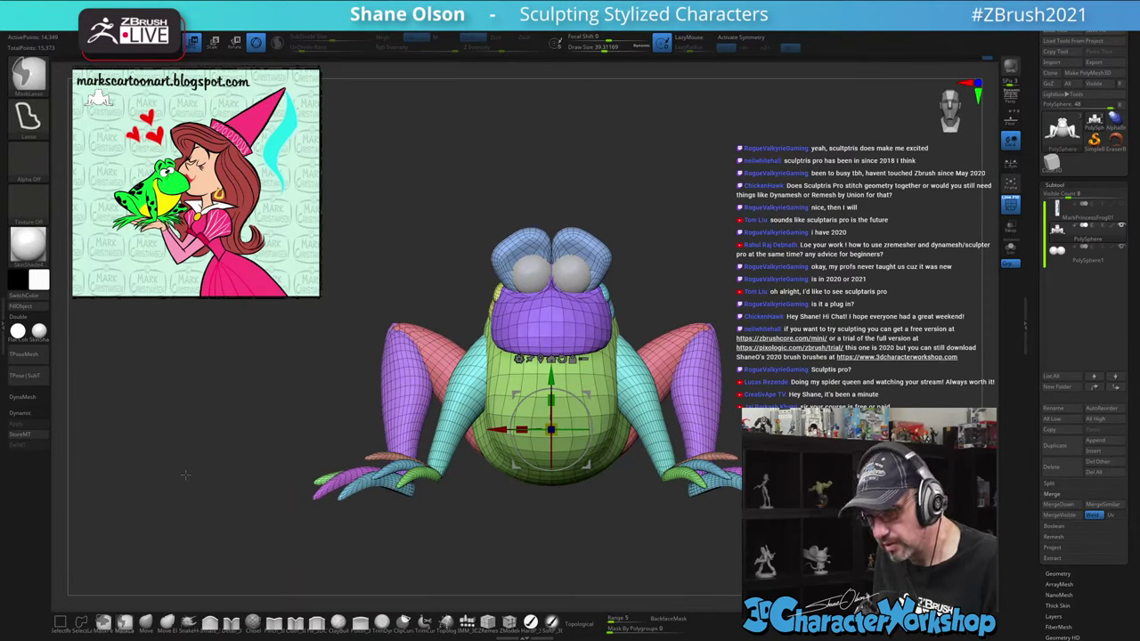
key("ctrl+d")
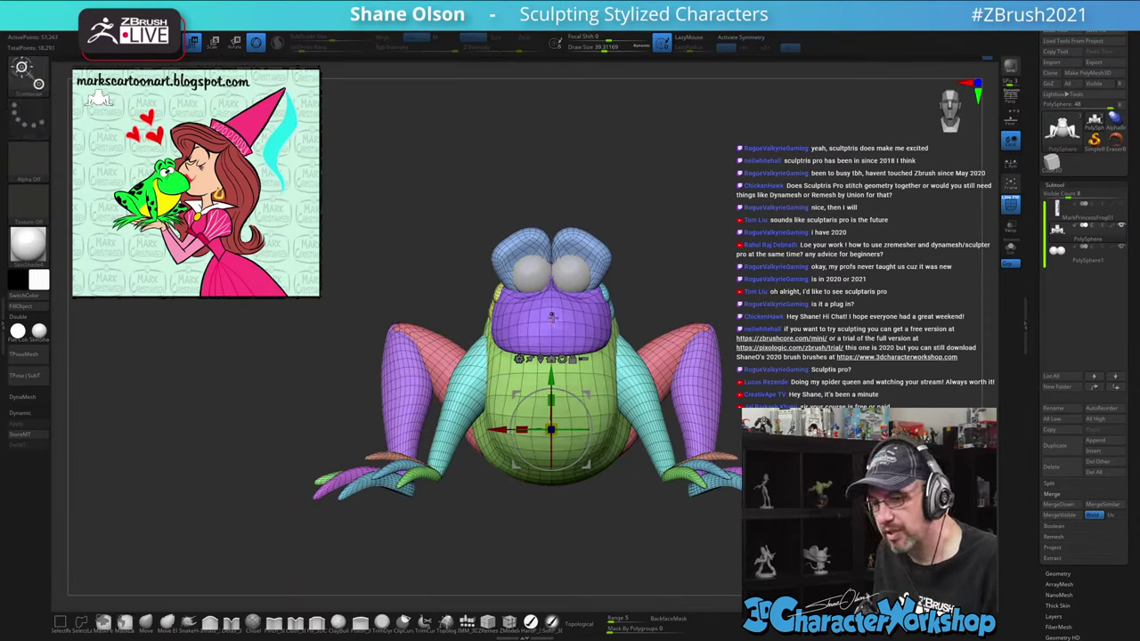
Delete the frog's lower subdivision level, keeping only the denser mesh
left_click(1060, 574)
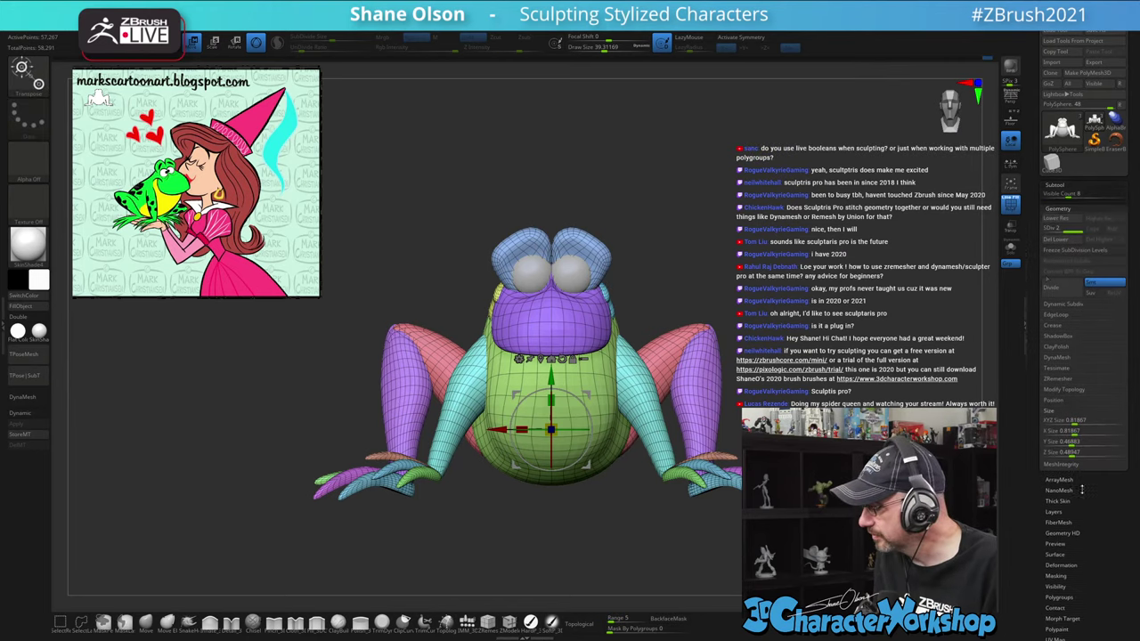
left_click(1062, 227)
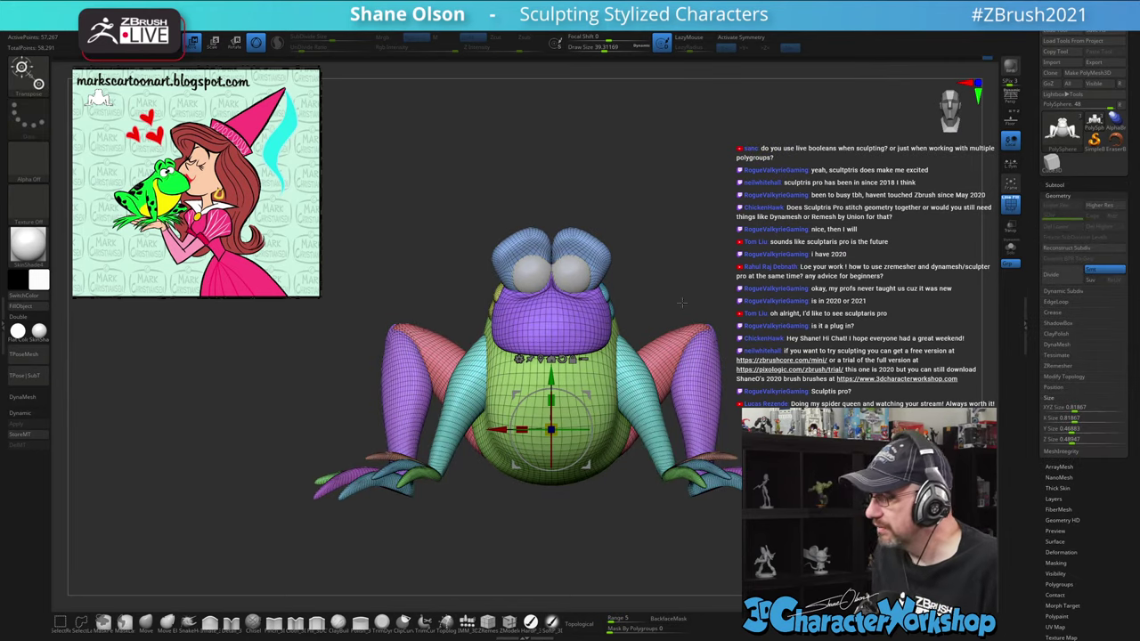
left_click_drag(681, 303, 721, 261)
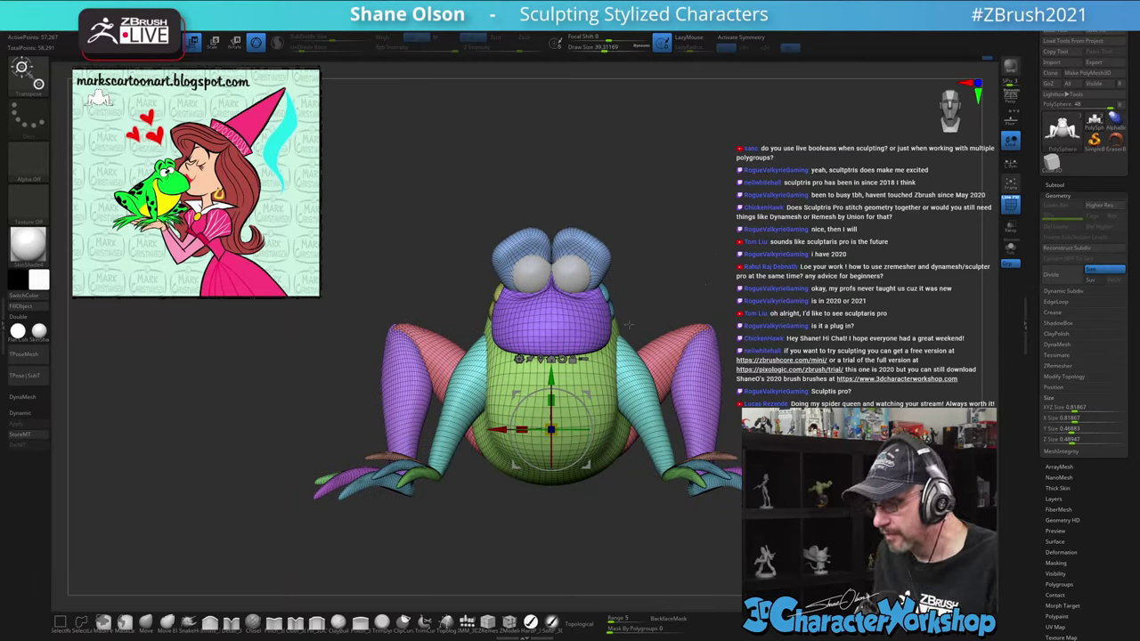
mouse_move(773, 252)
left_mouse_down()
mouse_move(813, 272)
mouse_move(782, 250)
left_mouse_up()
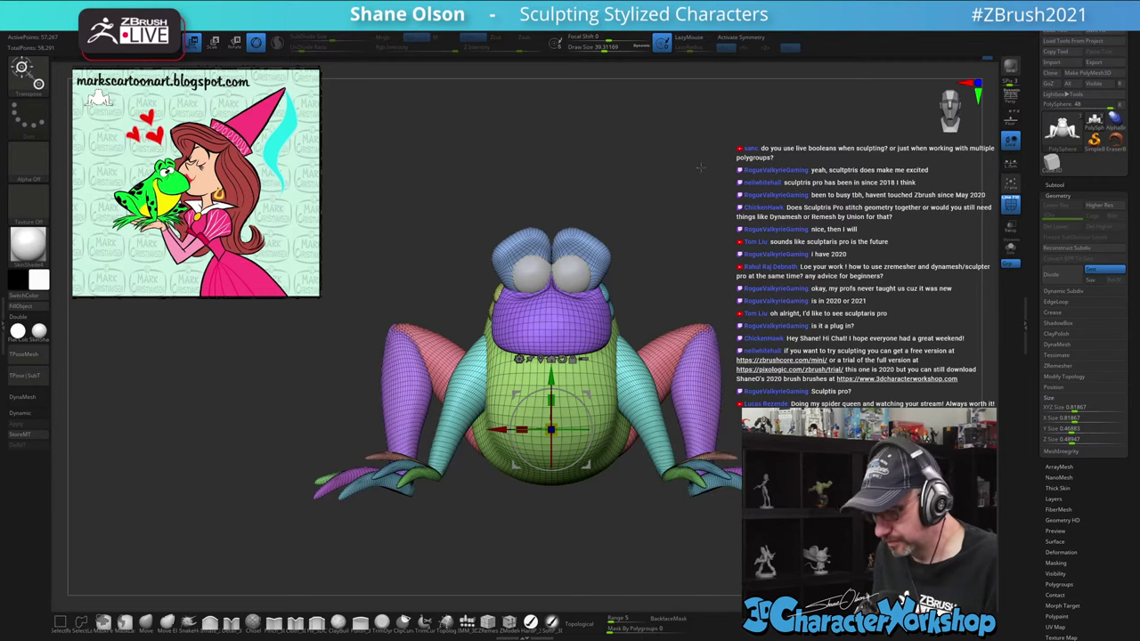
Fuse the frog's overlapping parts into one mesh with Remesh By Union
left_click(521, 358)
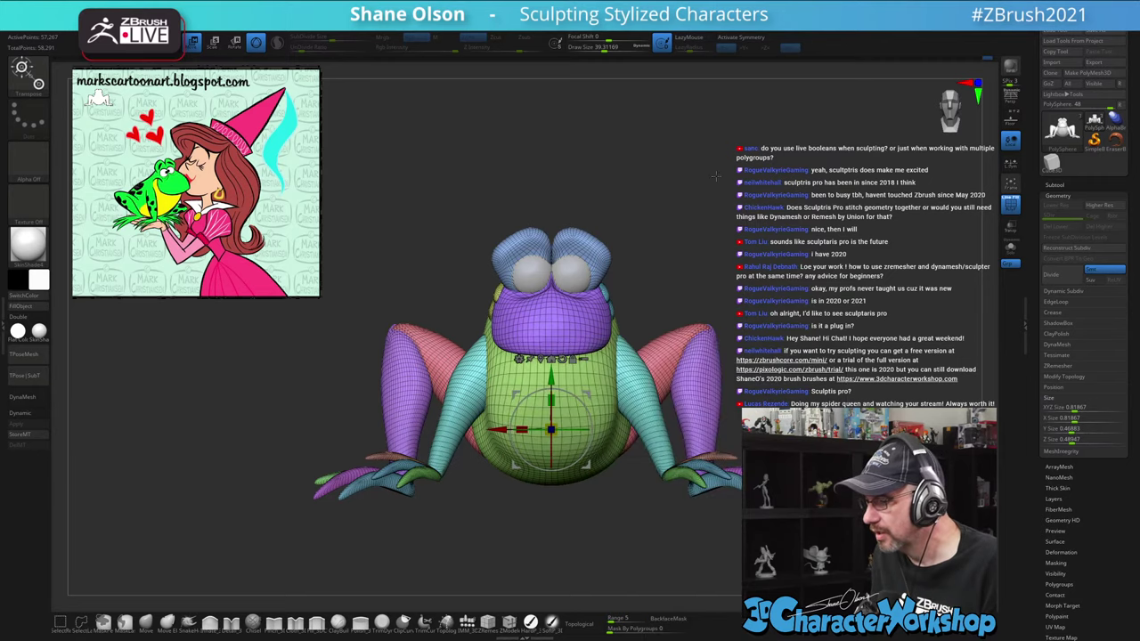
left_click_drag(824, 147, 753, 182)
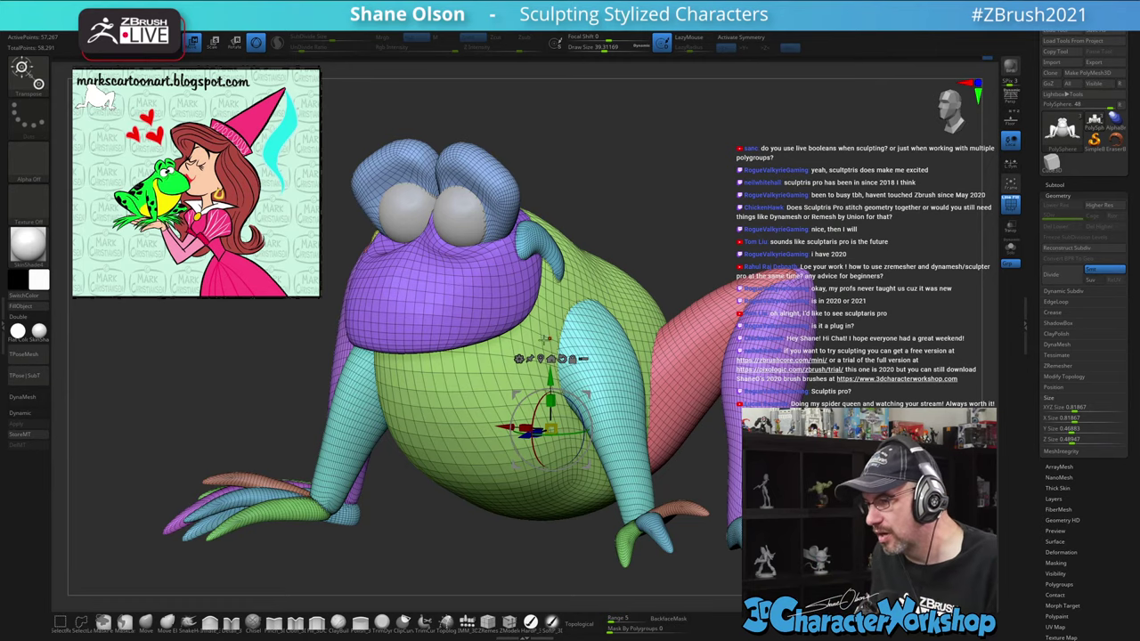
left_click_drag(772, 178, 685, 131)
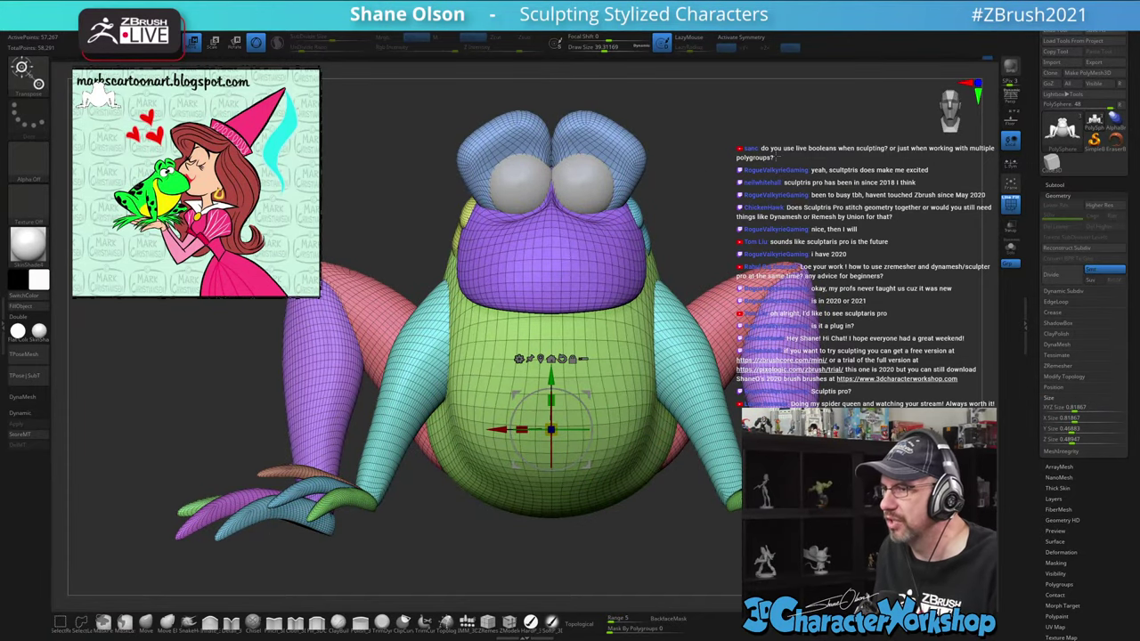
left_click_drag(778, 157, 782, 162, "alt")
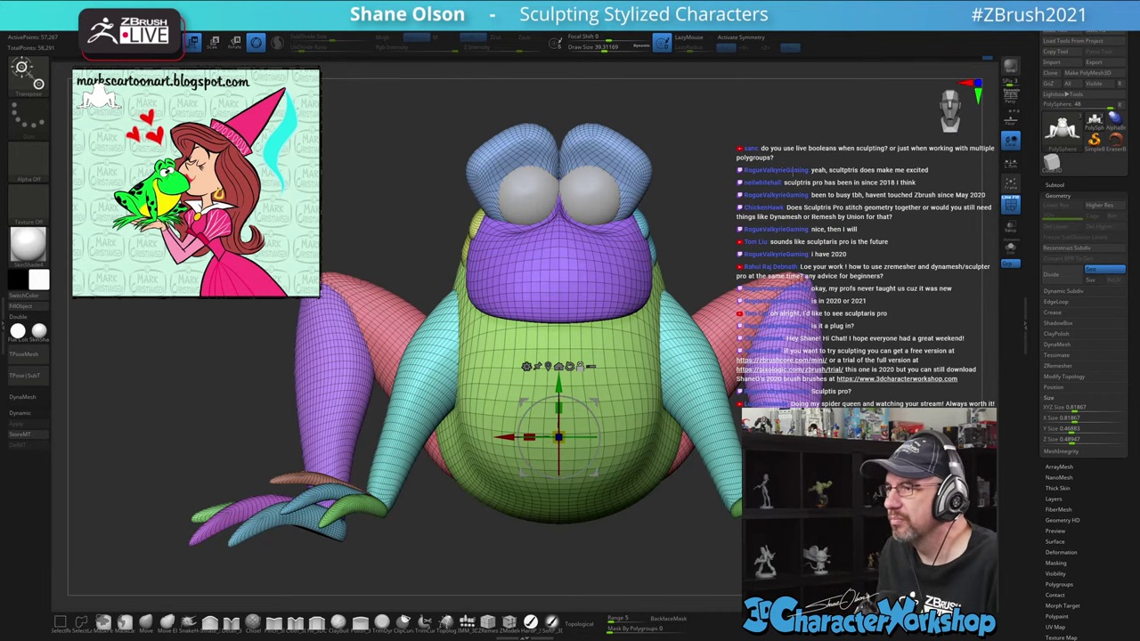
left_click_drag(793, 171, 791, 164, "alt")
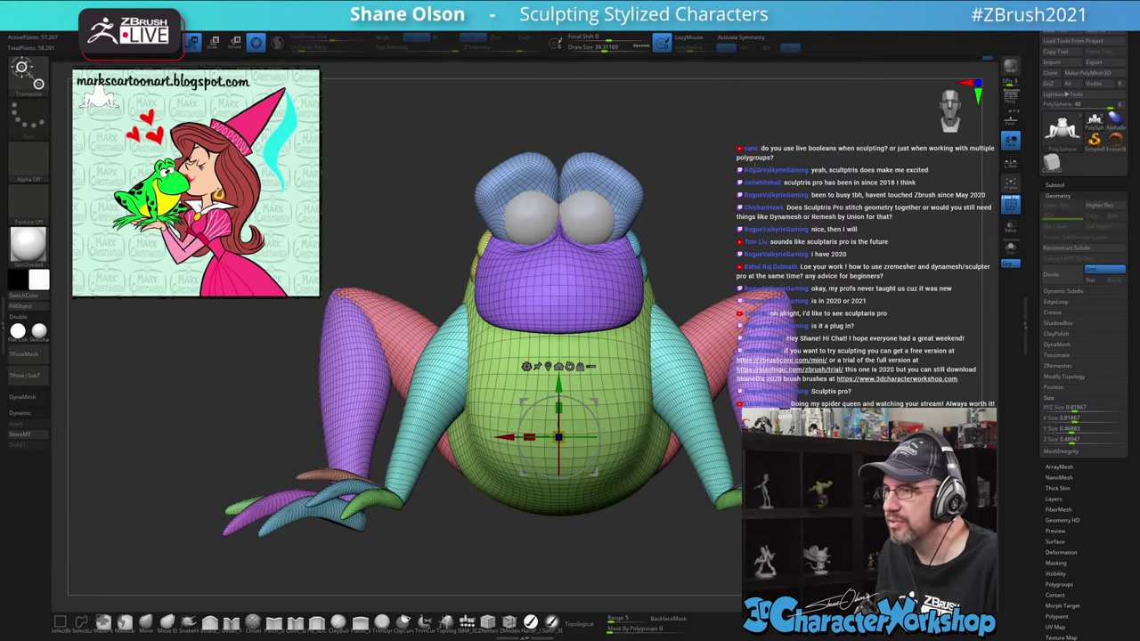
left_click_drag(755, 176, 756, 167, "alt")
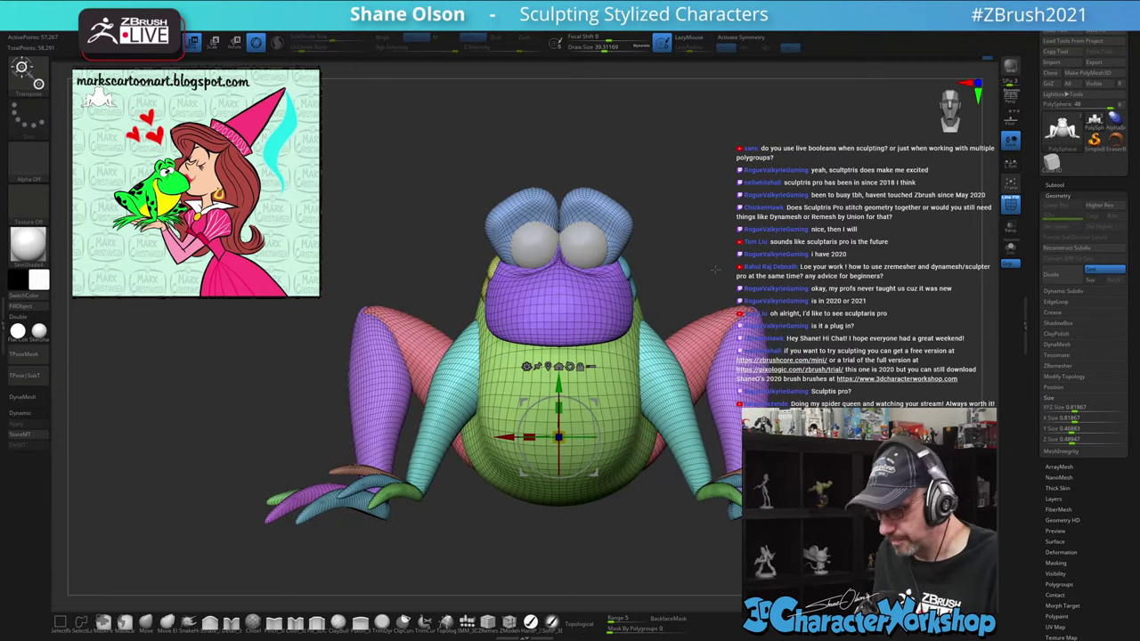
left_click(528, 366)
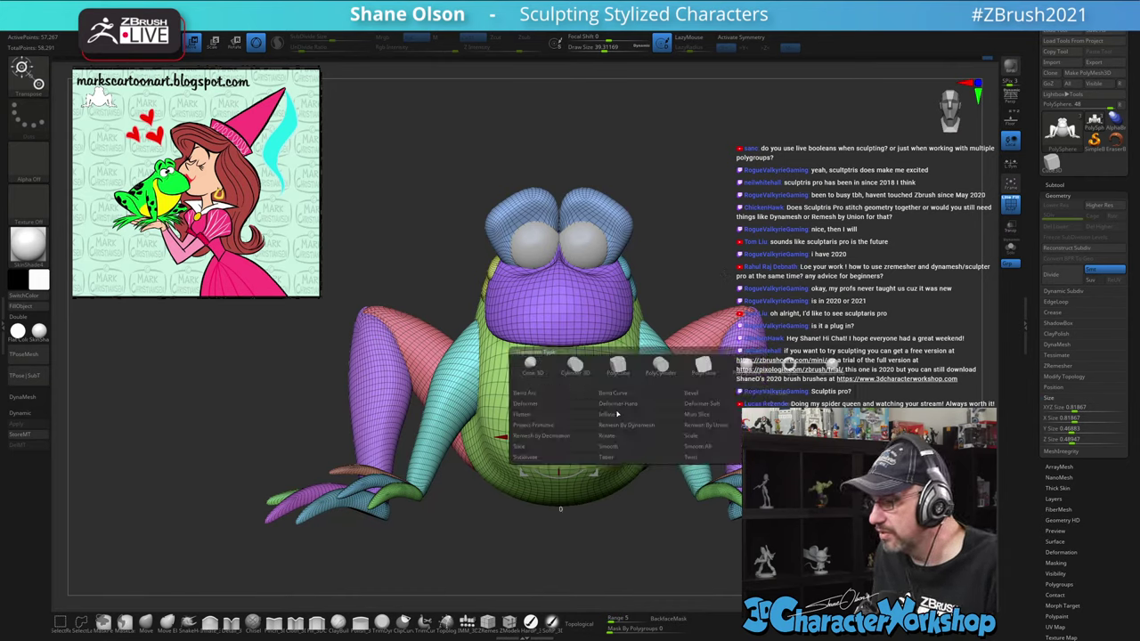
left_click(705, 425)
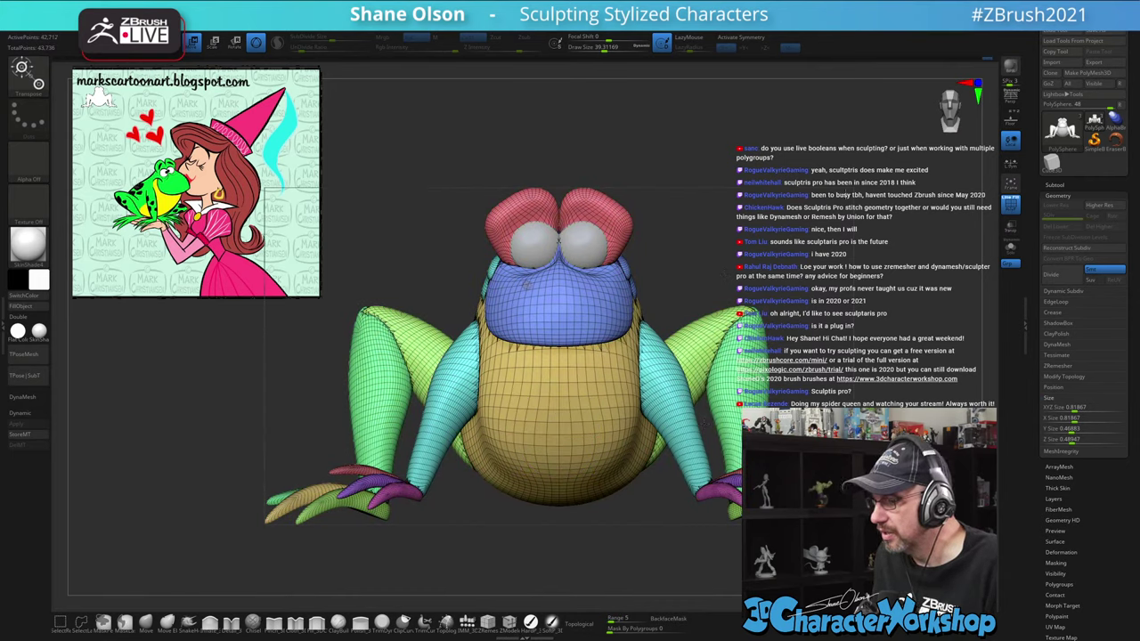
Leave the gizmo for Draw mode and turn X symmetry on for the fused frog
left_click_drag(756, 243, 655, 299)
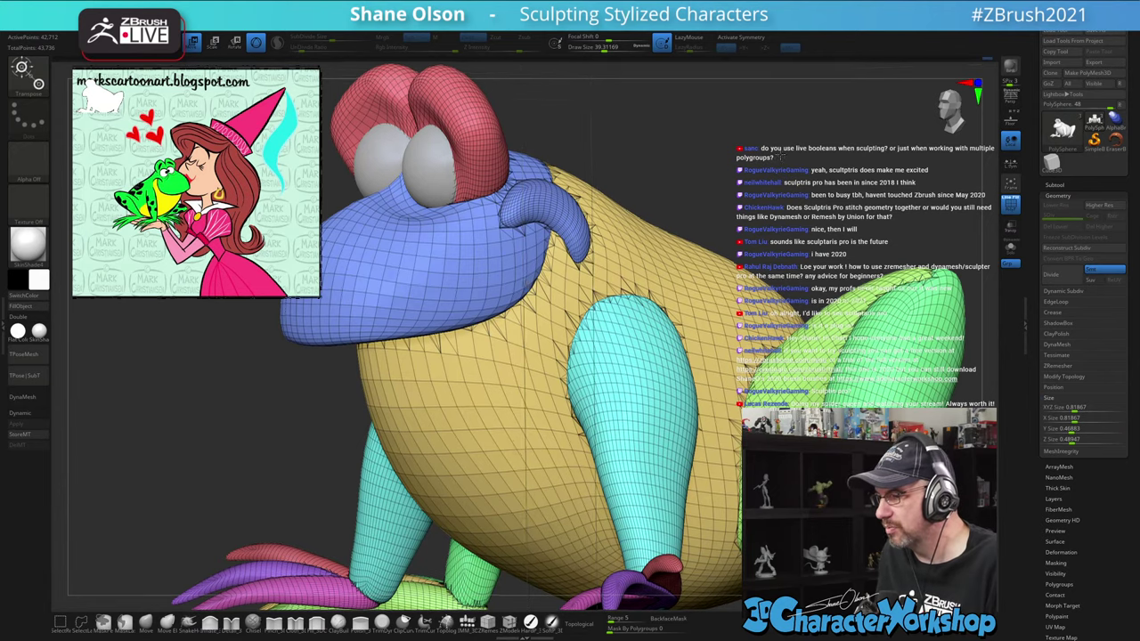
left_click_drag(782, 158, 859, 116, "alt")
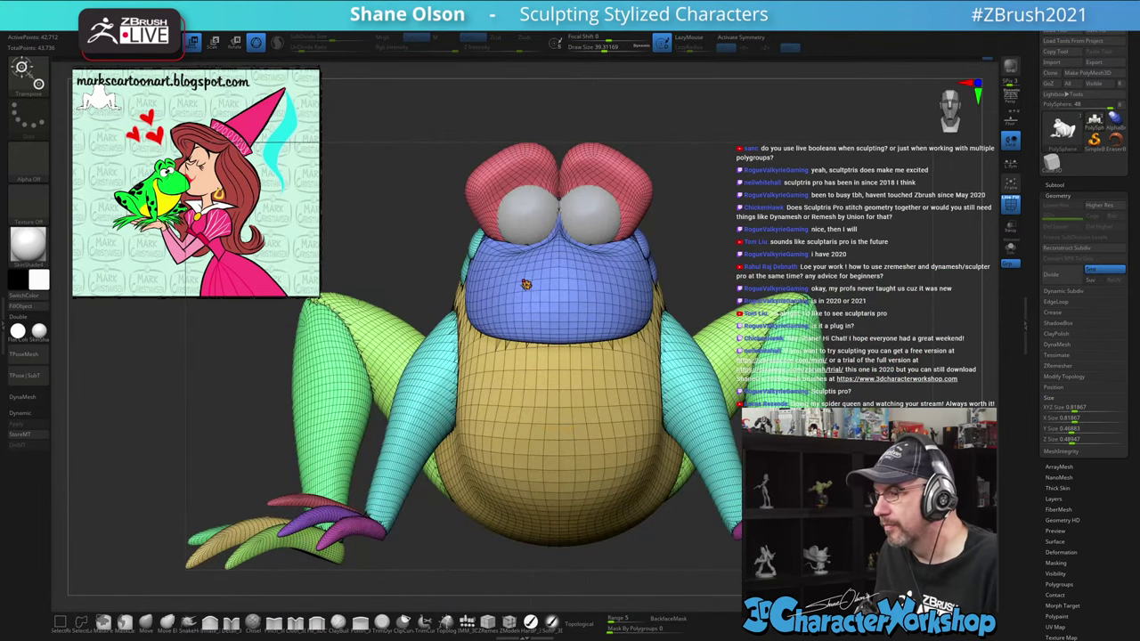
left_click(526, 284)
left_click_drag(818, 164, 809, 116, "alt")
key("q")
left_click_drag(735, 243, 813, 208, "alt")
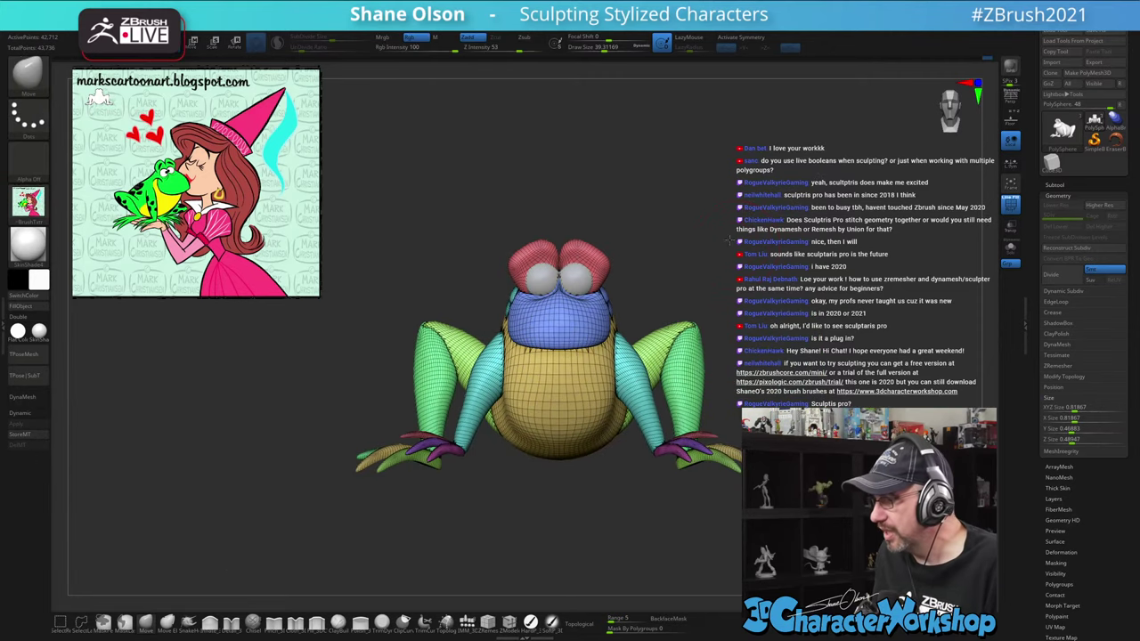
left_click_drag(683, 208, 688, 217, "alt")
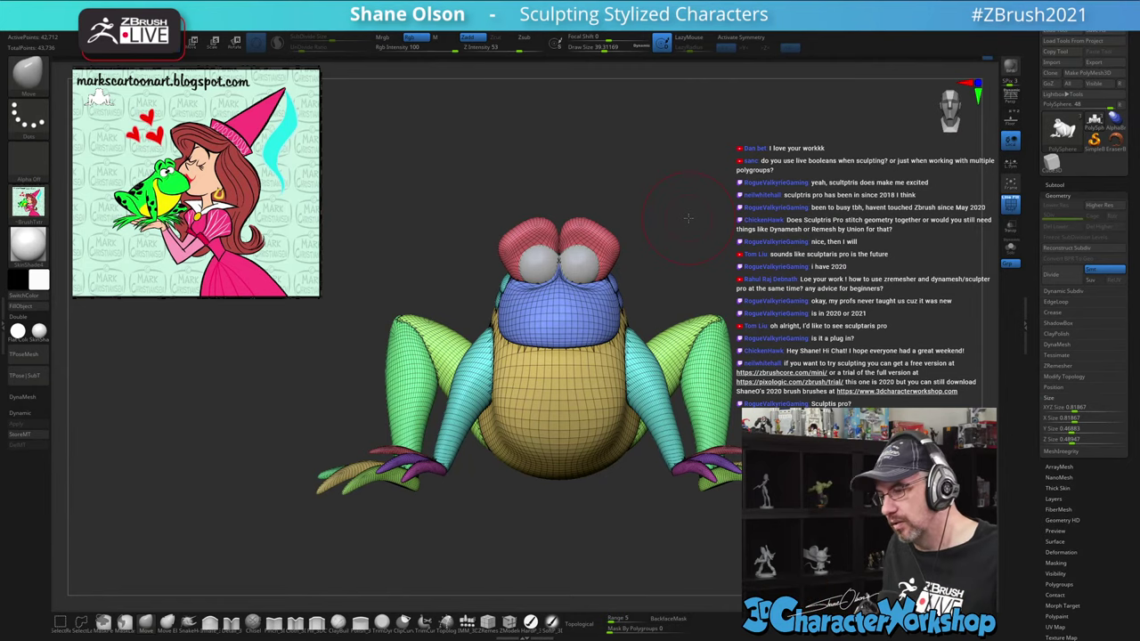
left_click_drag(697, 236, 699, 245, "alt")
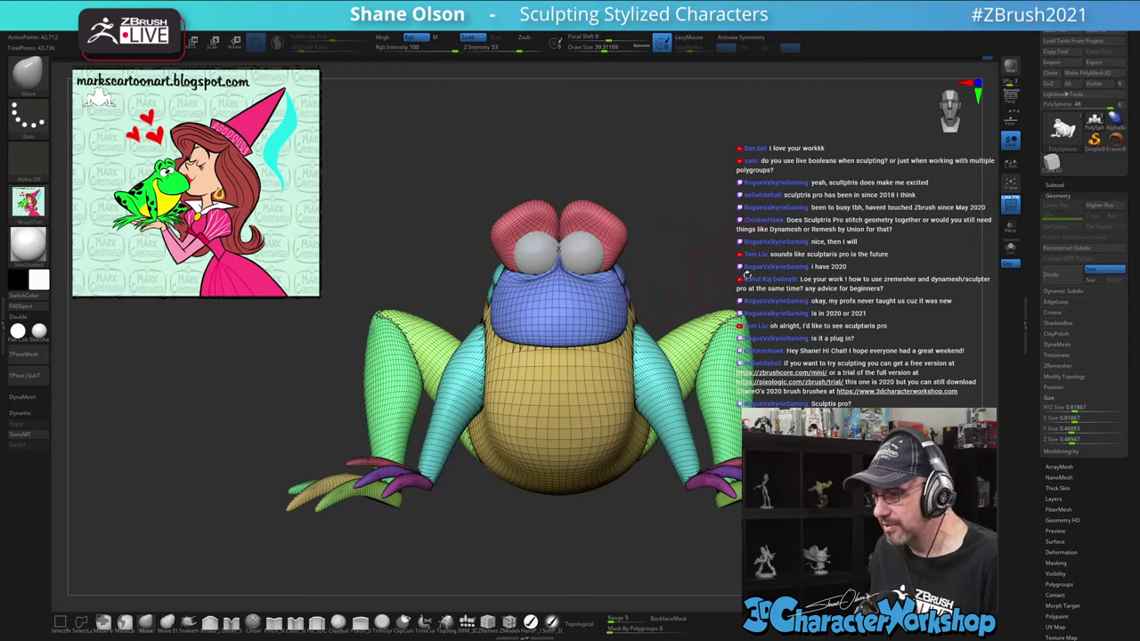
left_click_drag(722, 330, 720, 314, "alt")
key("x")
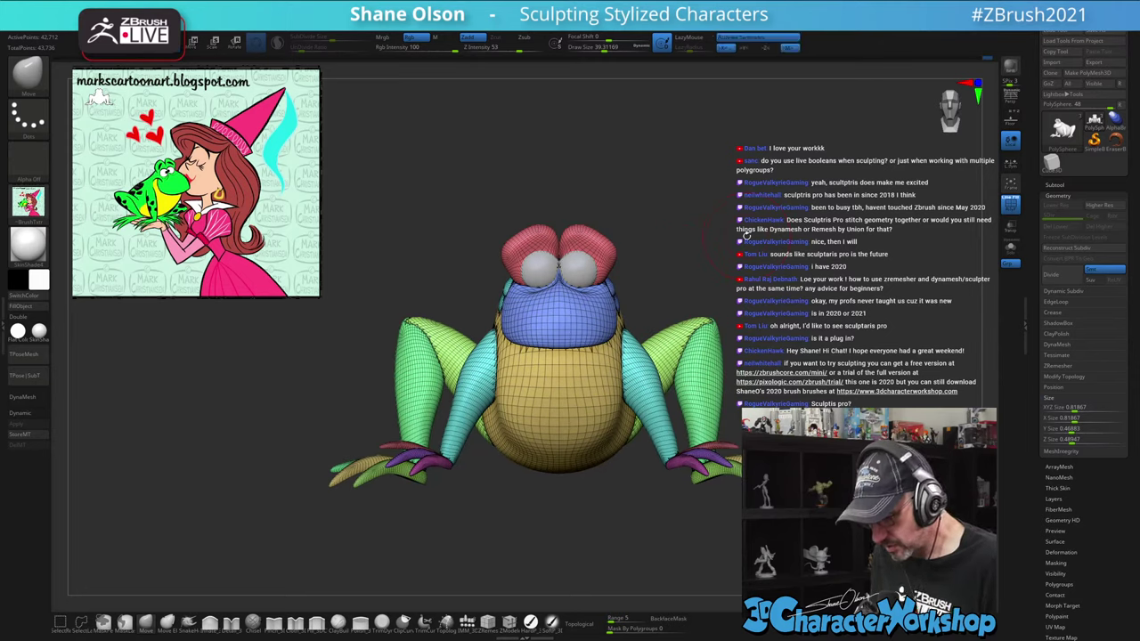
left_click_drag(707, 208, 710, 210, "alt")
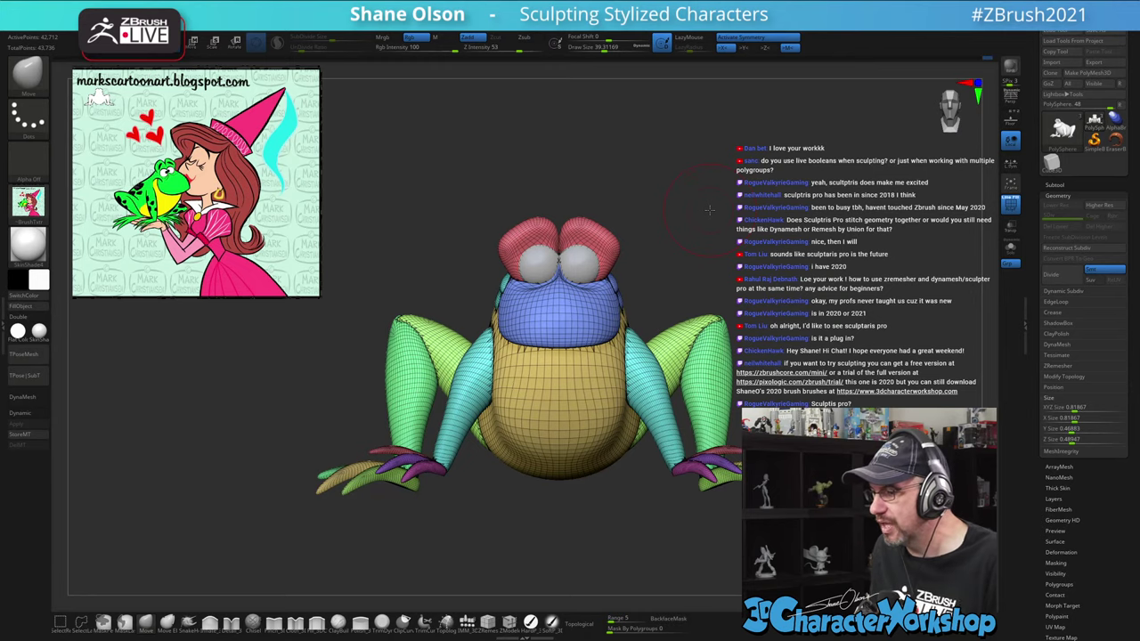
Select the SnakeHook brush and set its Sculptris Pro SubDivide Size to 0.12182
left_click_drag(710, 210, 696, 265)
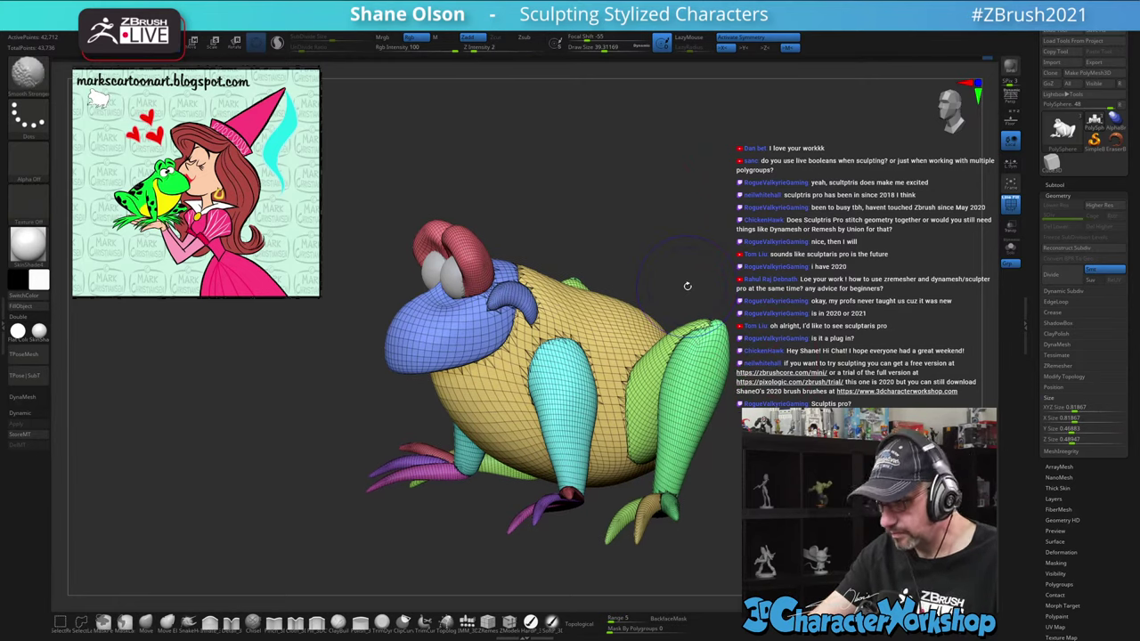
left_click(188, 621)
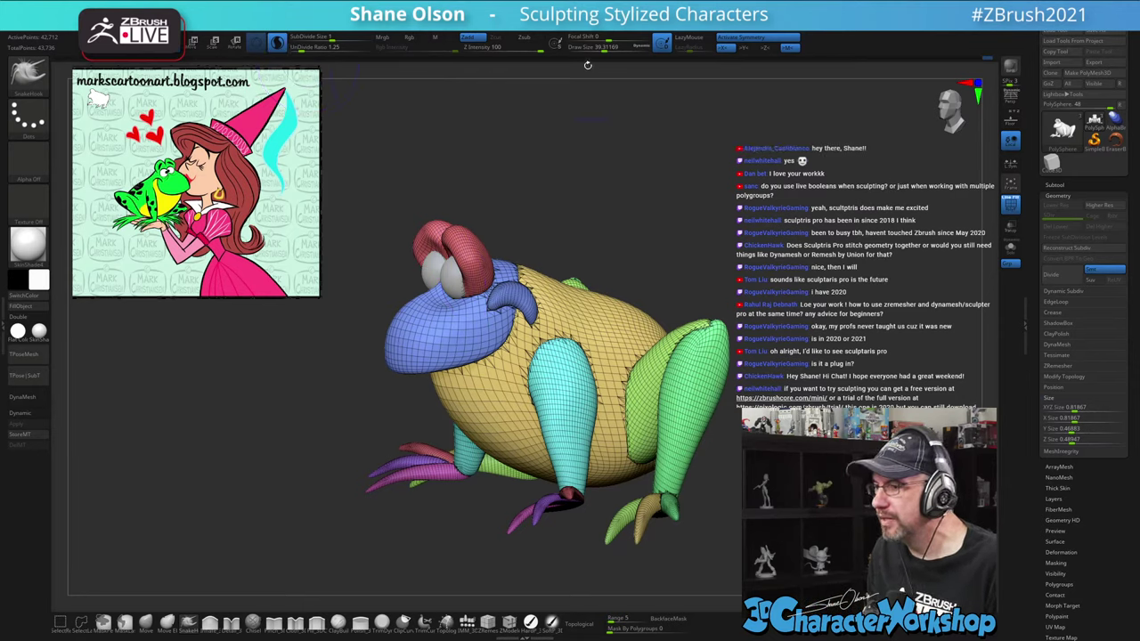
mouse_move(490, 28)
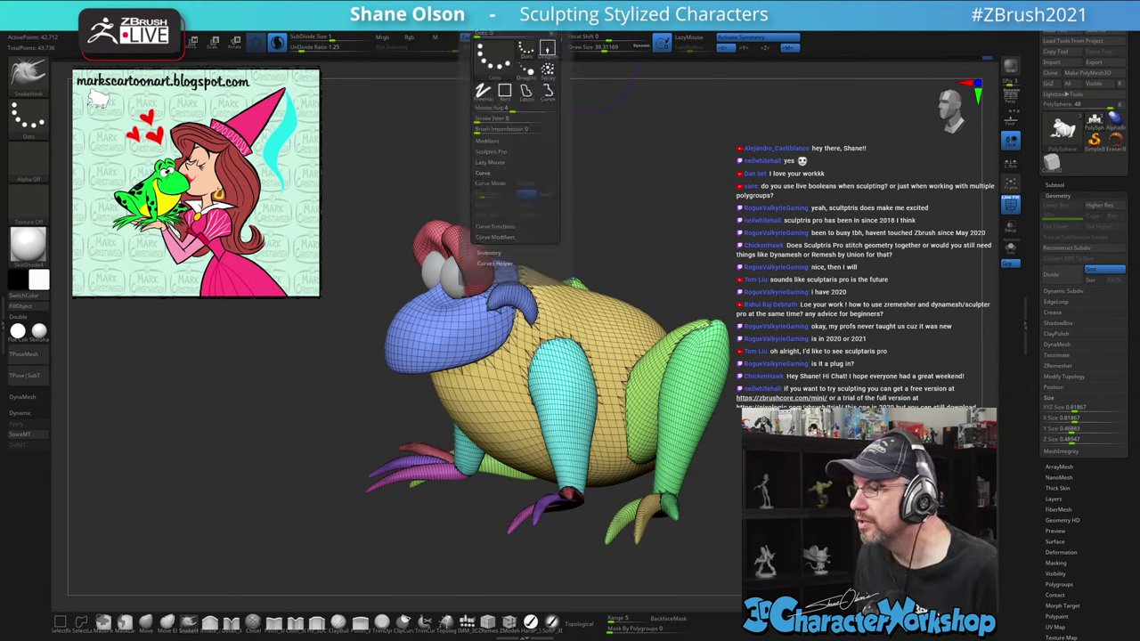
left_click(491, 153)
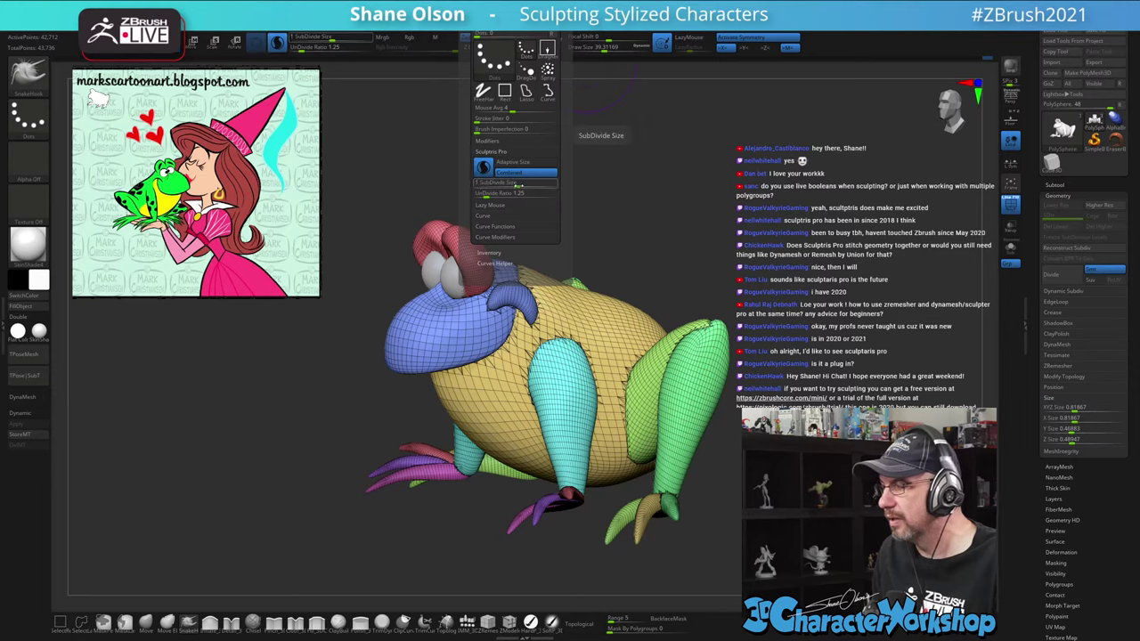
left_click_drag(502, 183, 499, 182)
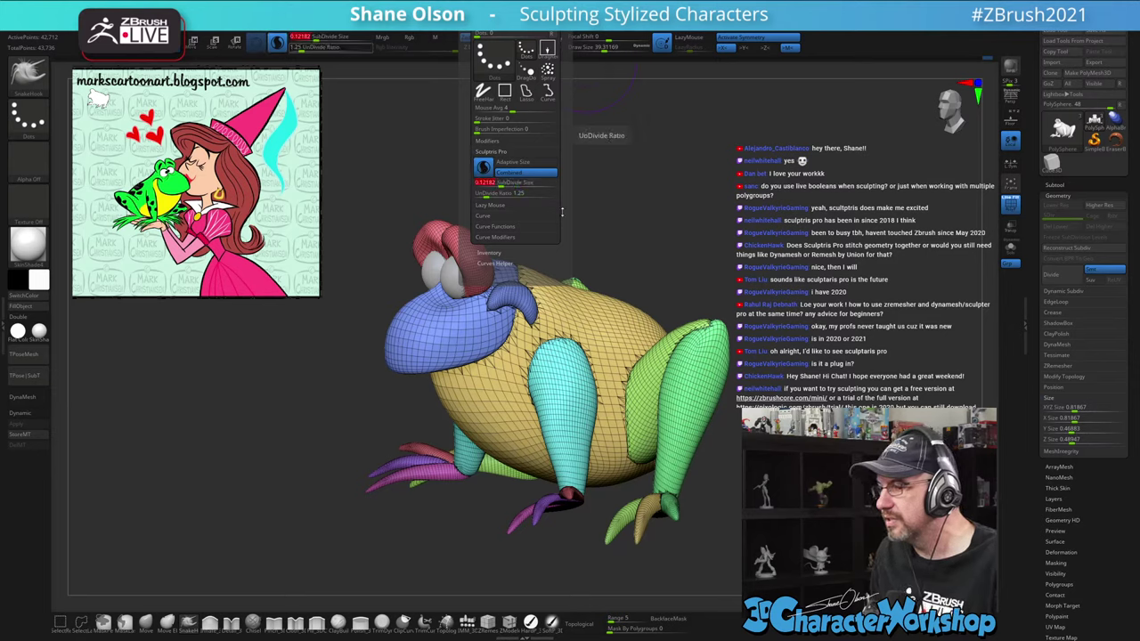
Test Sculptris Pro subdivision with one SnakeHook dab on the frog's upper back, inspect the mesh there, and undo it
left_click(586, 321)
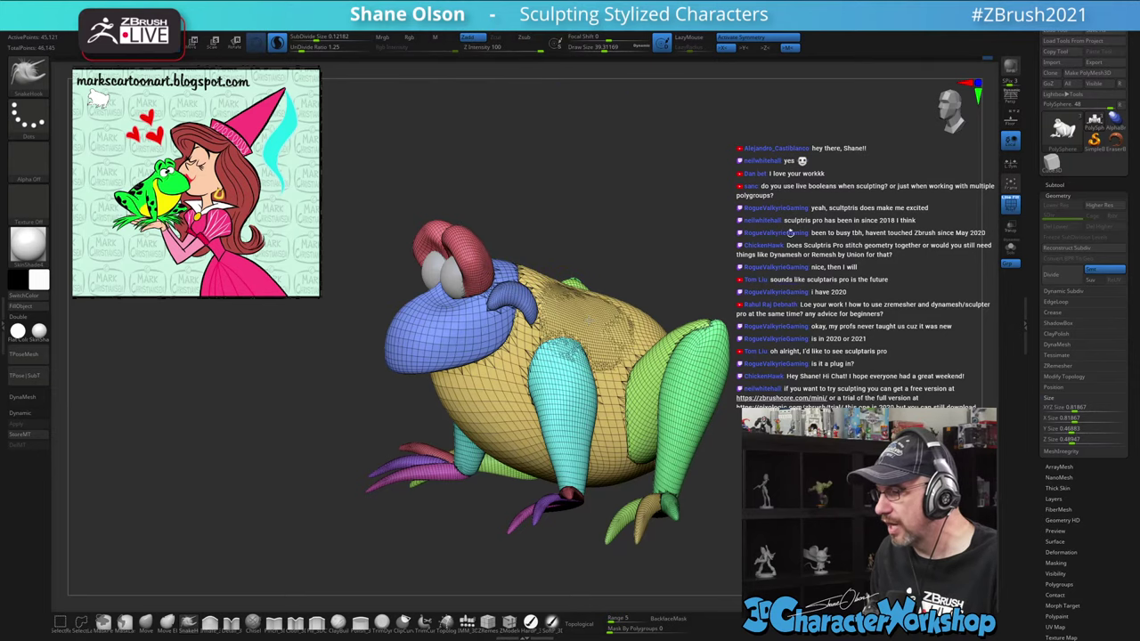
mouse_move(895, 239)
left_mouse_down()
mouse_move(824, 238)
mouse_move(887, 323)
mouse_move(851, 401)
mouse_move(868, 270)
mouse_move(809, 307)
left_mouse_up()
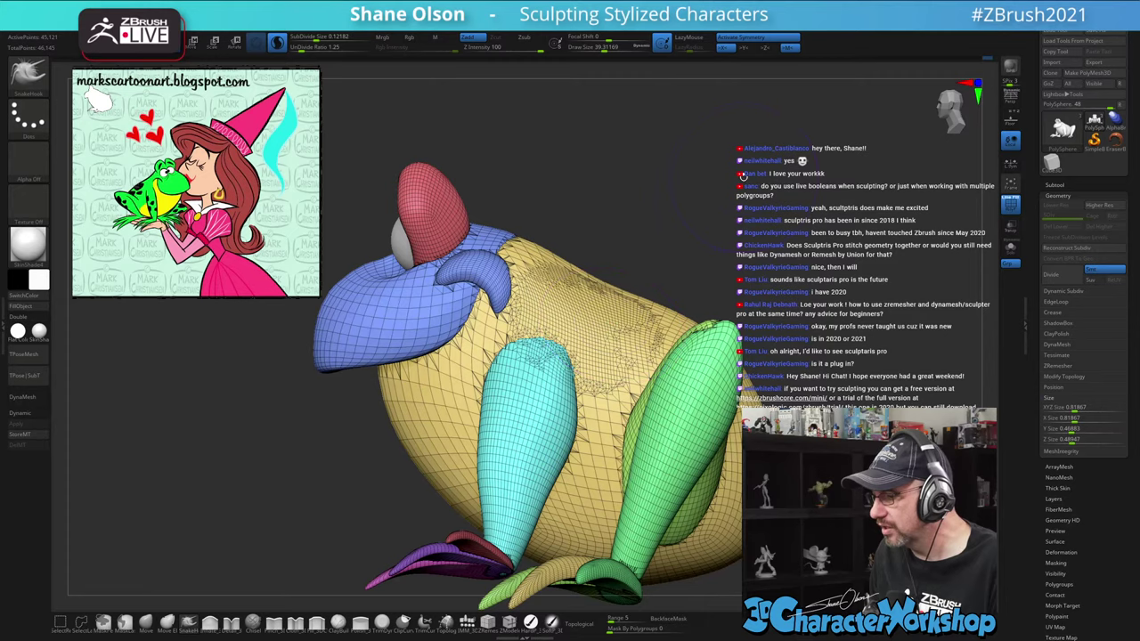
left_click_drag(624, 245, 585, 299, "alt")
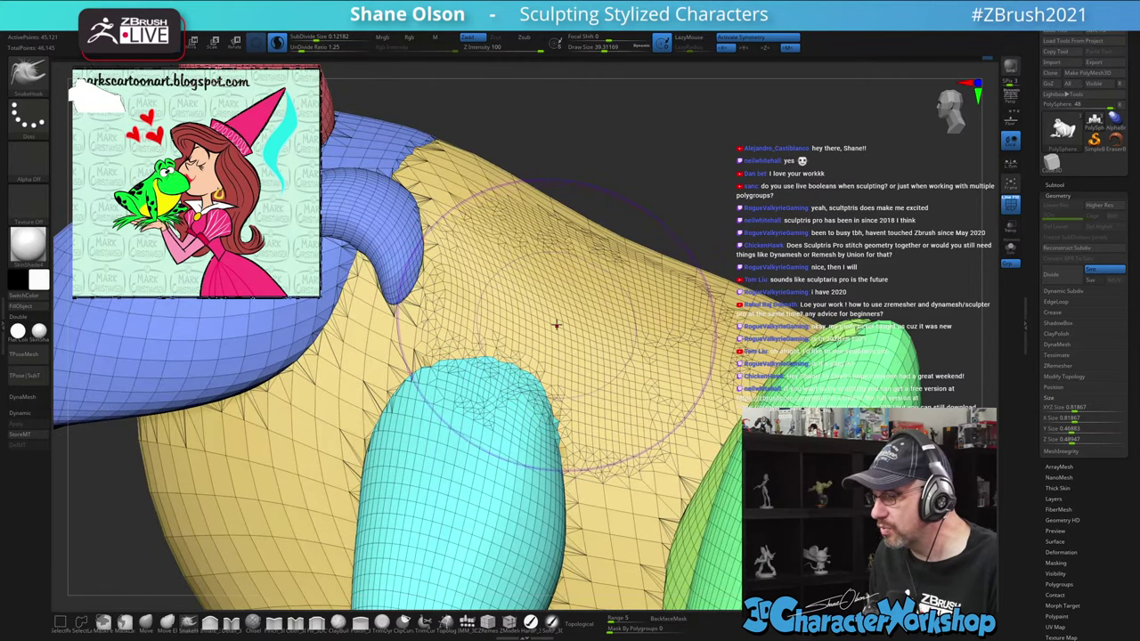
left_click_drag(821, 168, 739, 188, "alt")
key("ctrl+z")
mouse_move(708, 217)
right_mouse_down()
mouse_move(732, 212)
mouse_move(677, 205)
mouse_move(693, 207)
right_mouse_up()
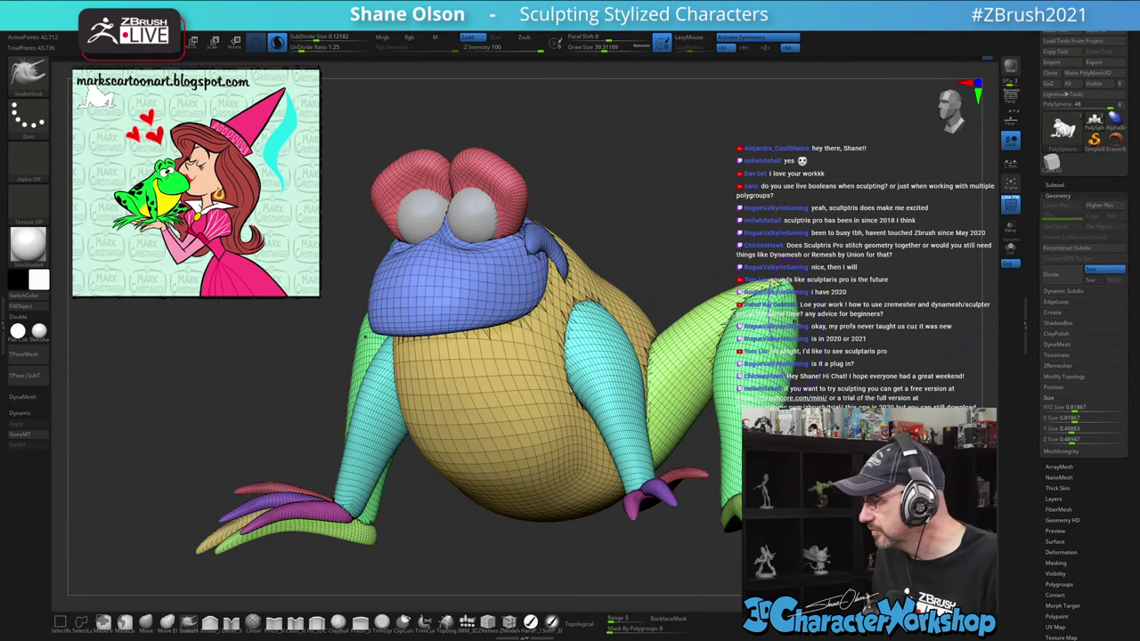
Try Tessimate on the frog's mesh with Polygon Size 0.27744 and with 0.11869
left_click(1070, 356)
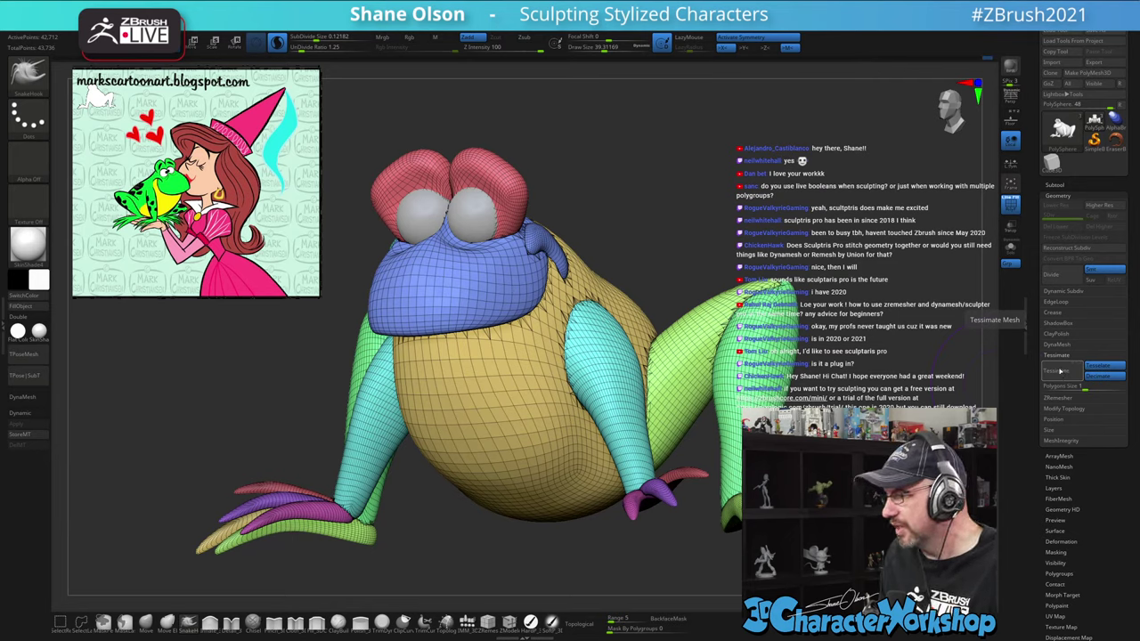
left_click_drag(1087, 387, 1076, 387)
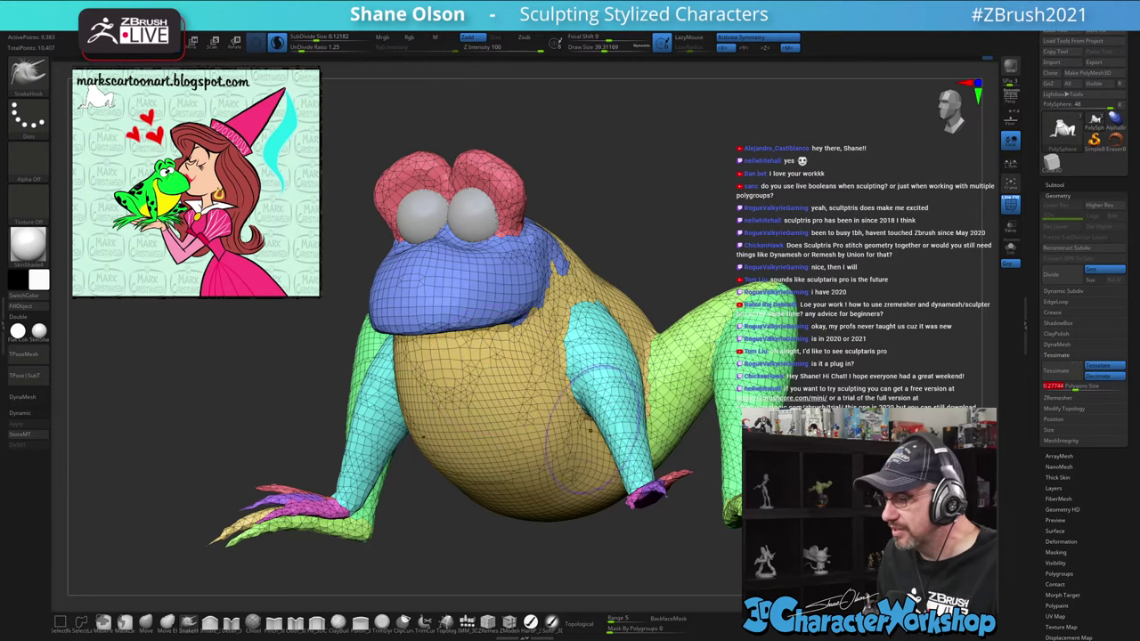
left_click_drag(885, 398, 879, 428)
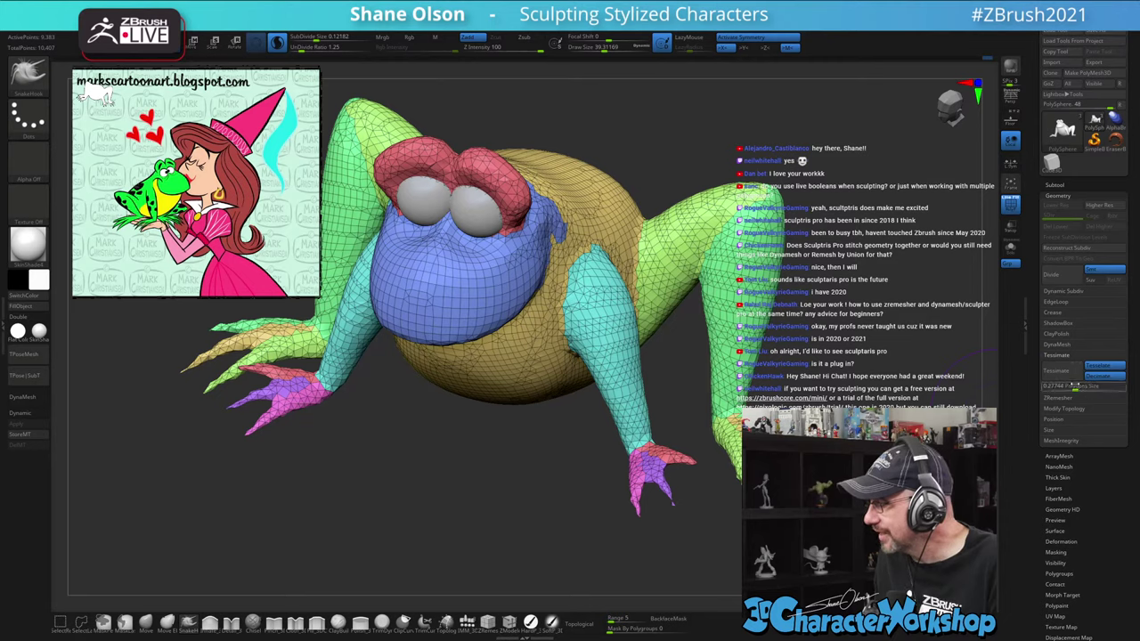
left_click_drag(1075, 387, 1067, 387)
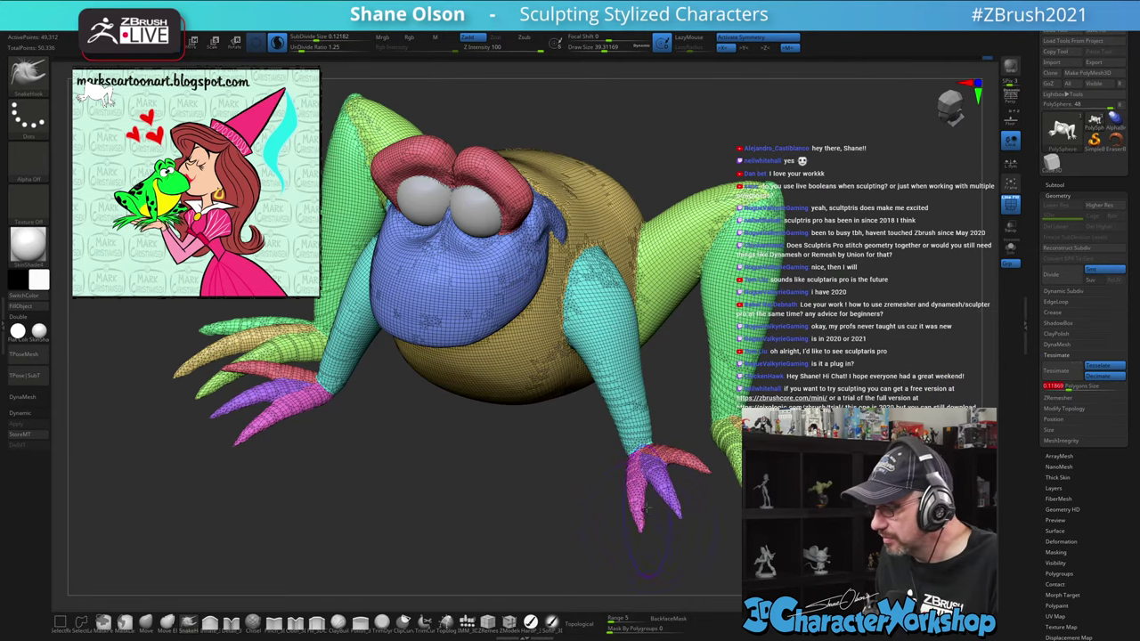
Tessimate the frog's mesh at Polygon Size 0.07886 and turn off the wireframe display
left_click_drag(869, 436, 890, 353)
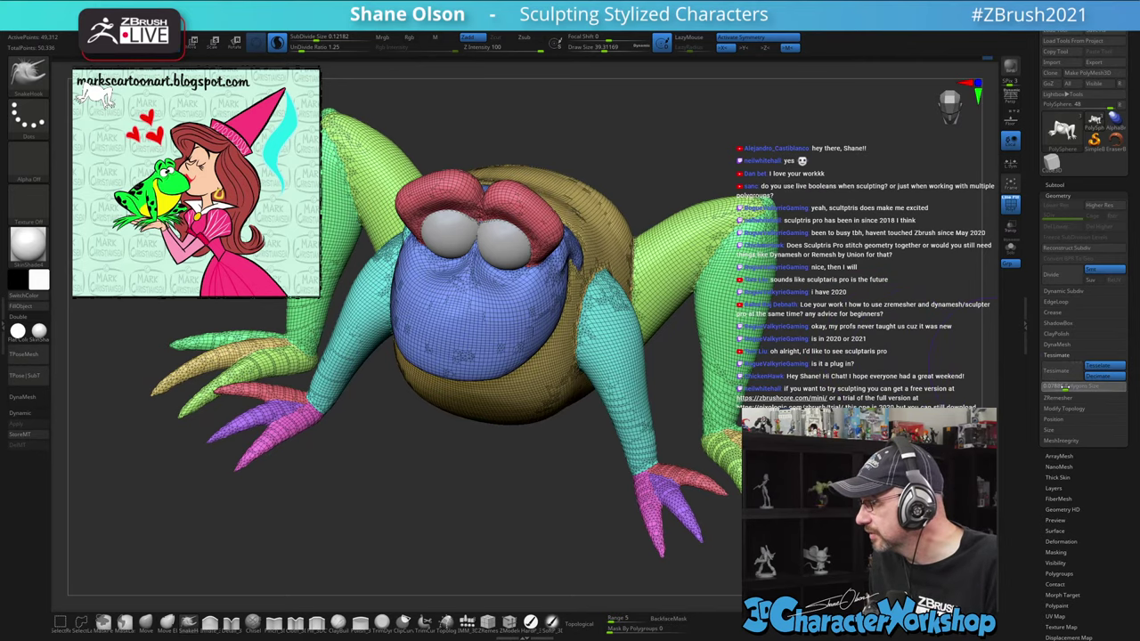
left_click_drag(900, 374, 847, 356)
key("shift+f")
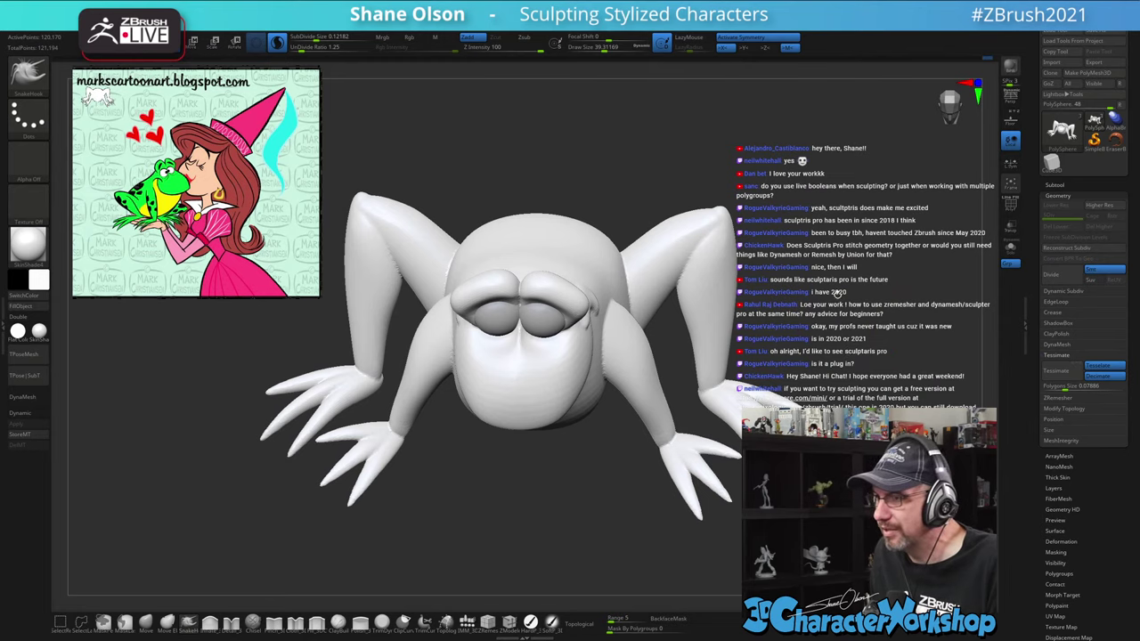
left_click_drag(838, 292, 834, 287)
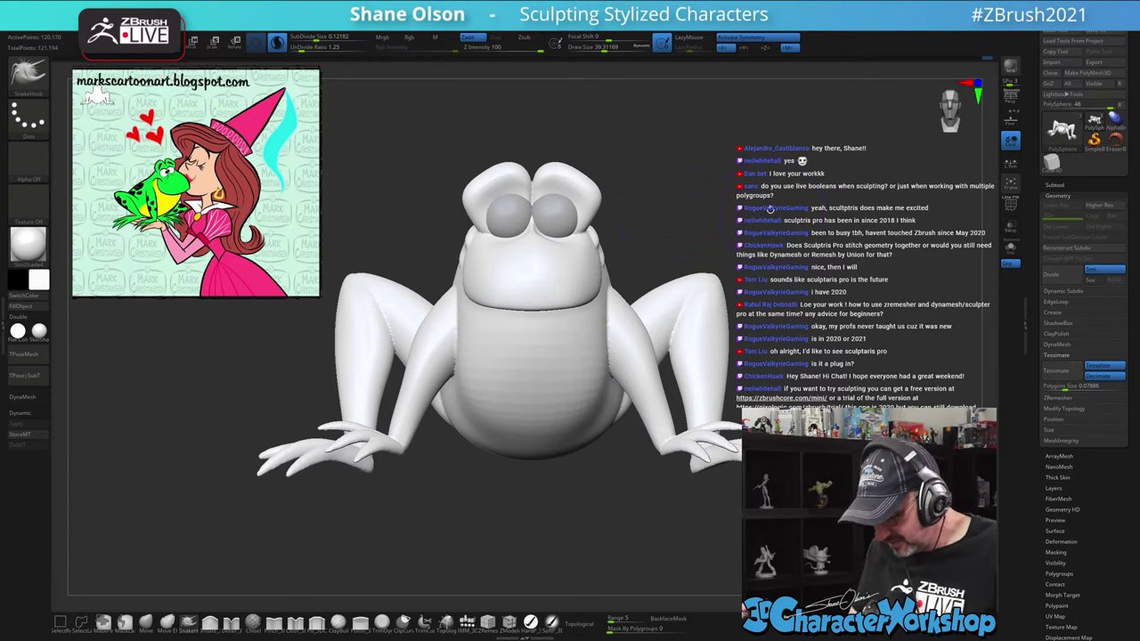
mouse_move(825, 389)
left_mouse_down()
mouse_move(686, 390)
mouse_move(825, 389)
left_mouse_up()
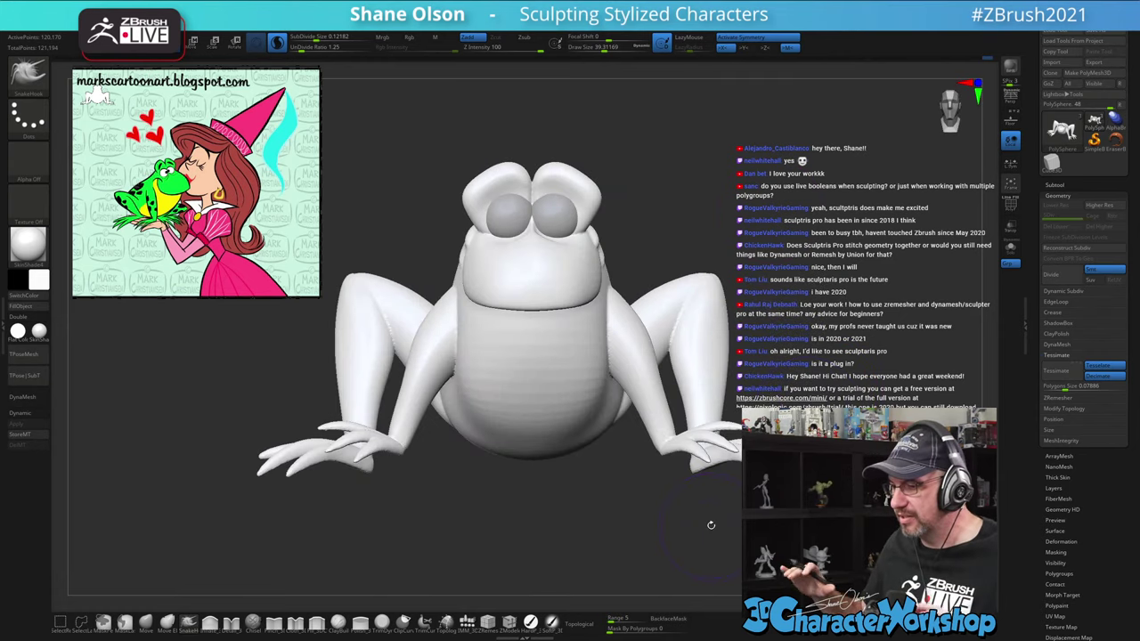
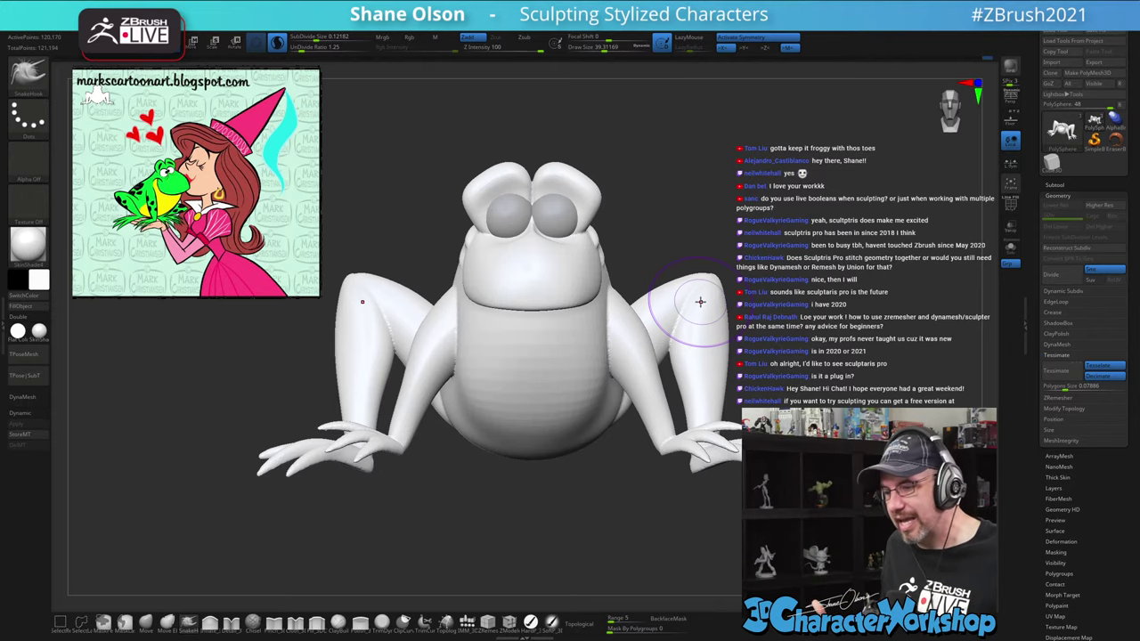
mouse_move(762, 265)
left_mouse_down()
mouse_move(615, 268)
mouse_move(757, 272)
left_mouse_up()
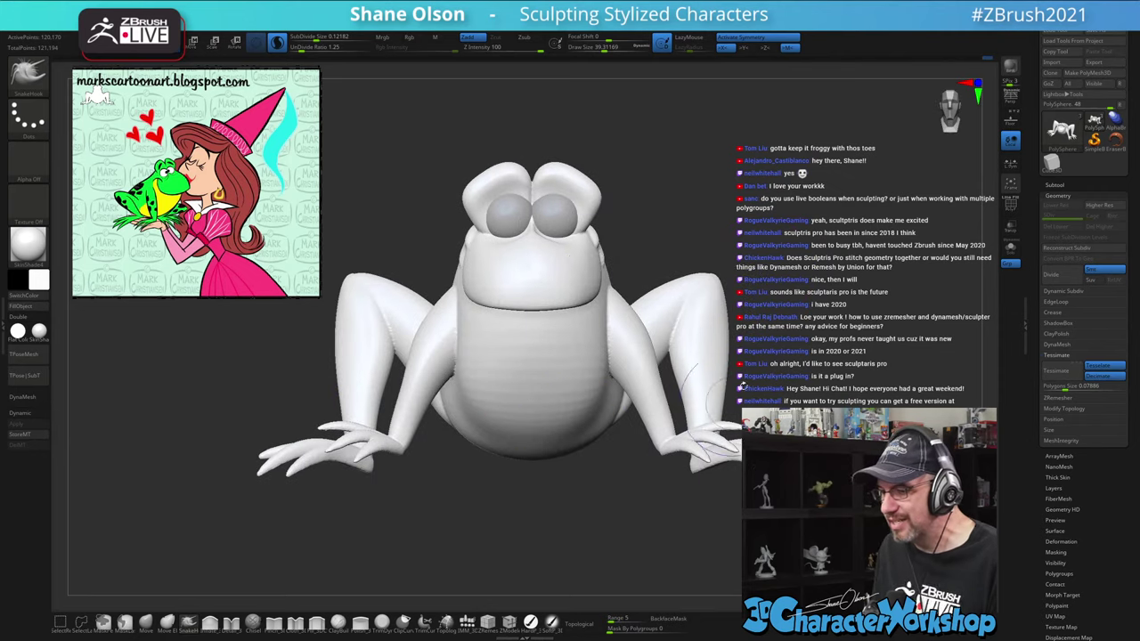
left_click_drag(797, 245, 768, 292)
mouse_move(668, 472)
left_mouse_down()
mouse_move(684, 449)
mouse_move(733, 441)
left_mouse_up()
left_click_drag(811, 313, 839, 283)
left_click_drag(460, 500, 458, 459)
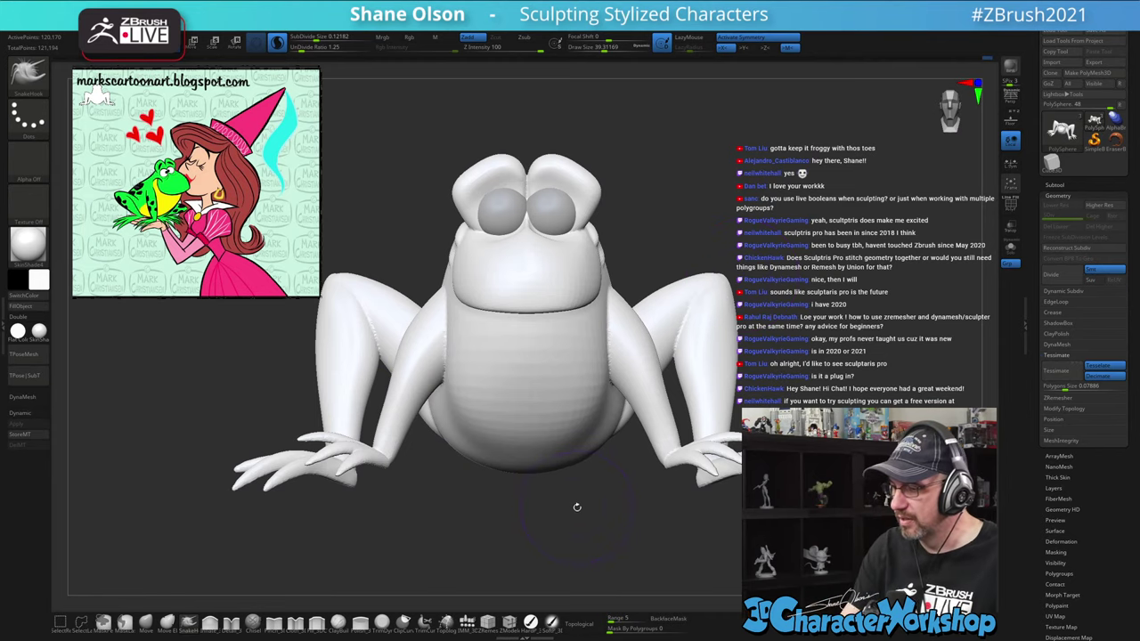
Try smoothing the frog's belly and arm joins with Sculptris Pro at SubDivide Size 0.12182 and undo the strokes
mouse_move(577, 507)
right_mouse_down()
mouse_move(525, 503)
mouse_move(481, 456)
right_mouse_up()
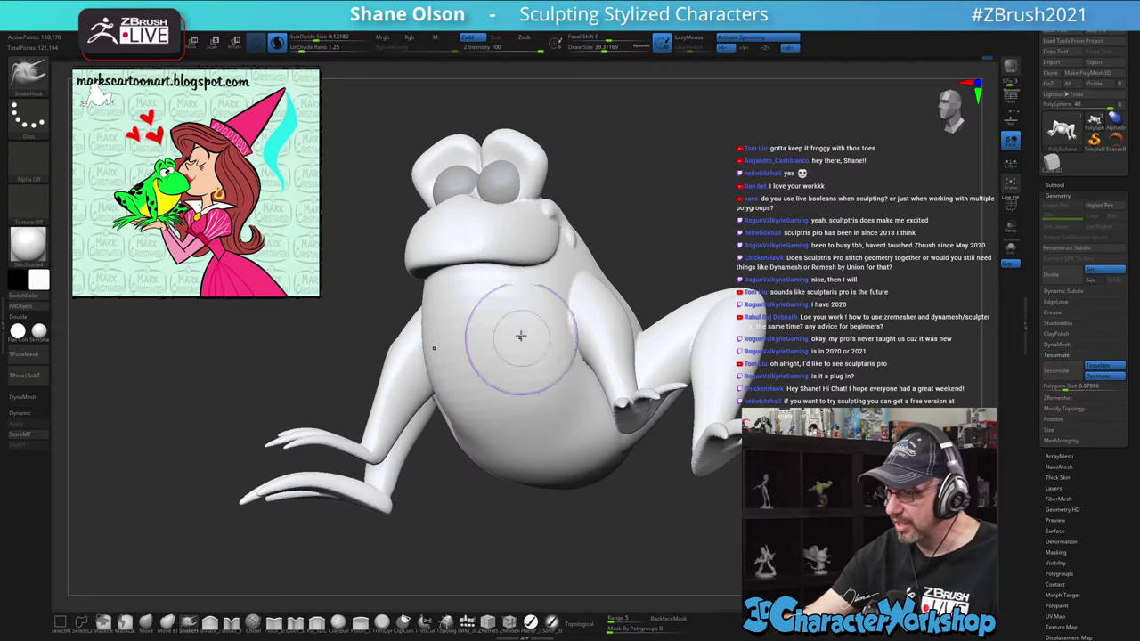
mouse_move(514, 355)
right_mouse_down()
mouse_move(533, 377)
mouse_move(523, 372)
right_mouse_up()
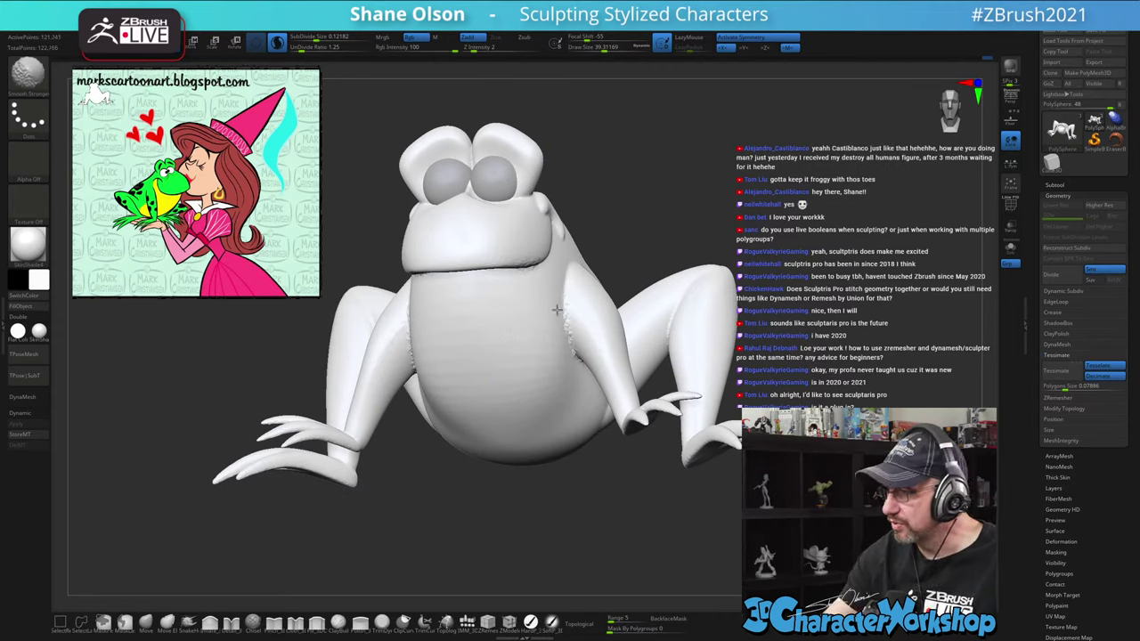
right_click_drag(557, 309, 427, 317)
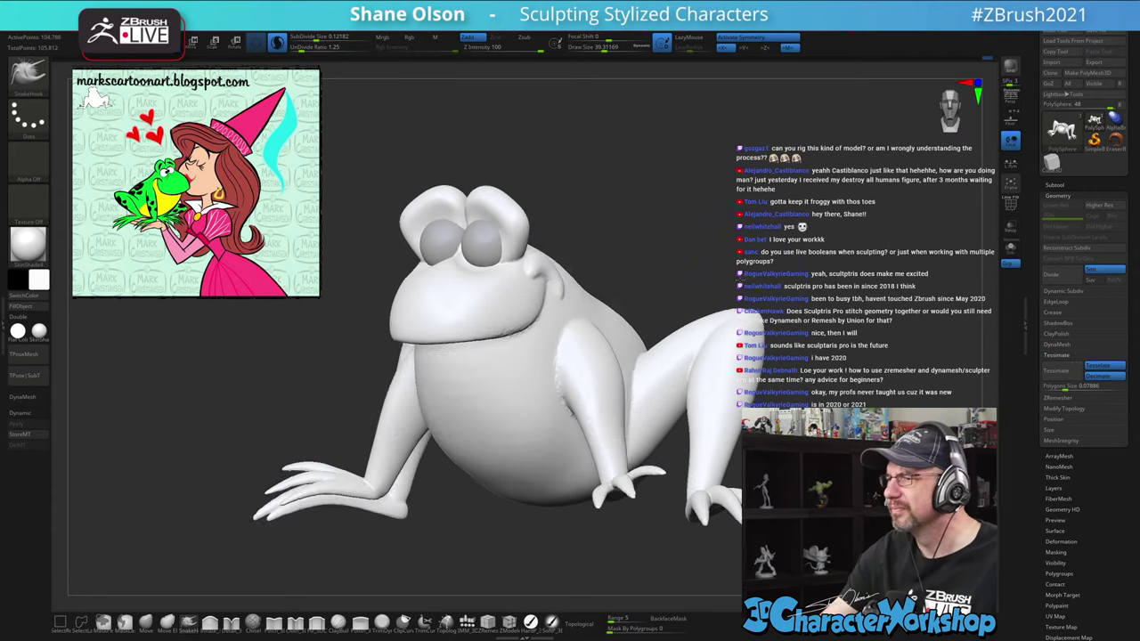
right_click_drag(741, 279, 653, 310)
key("s")
left_click_drag(673, 258, 668, 259)
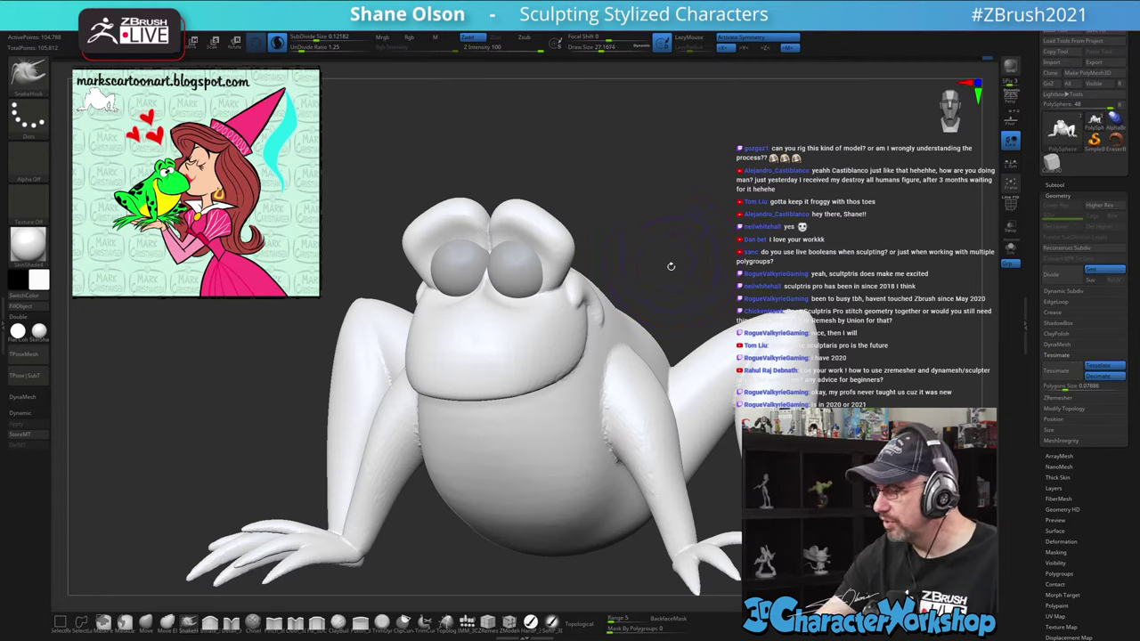
left_click_drag(608, 365, 616, 428, "shift")
left_click_drag(642, 374, 635, 414, "shift")
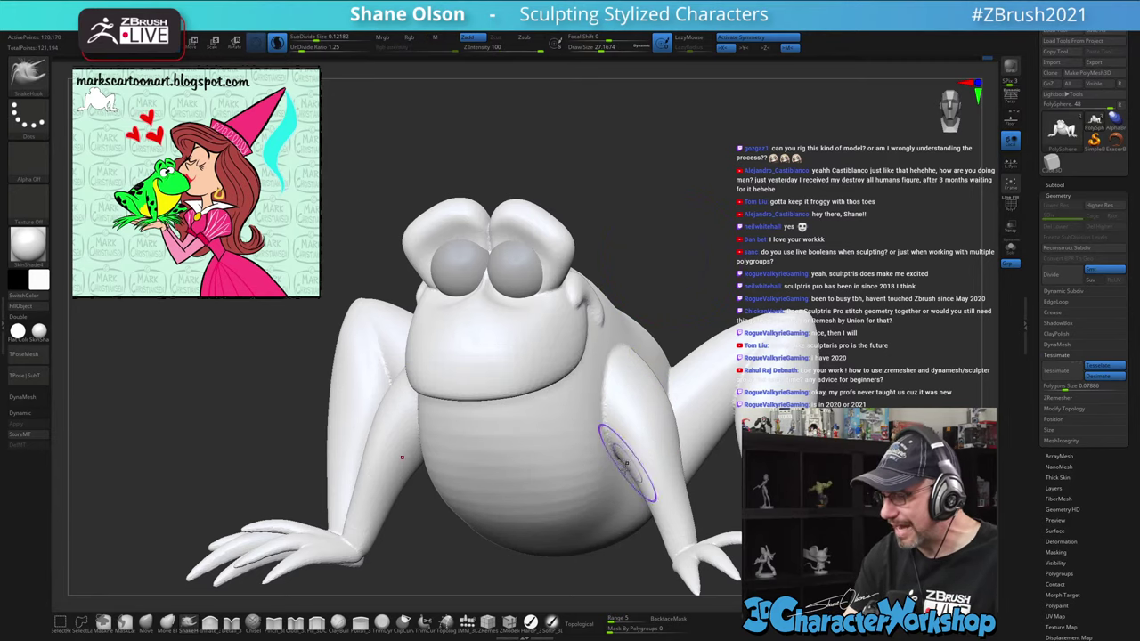
Set the Sculptris Pro SubDivide Size to 0.05945 and smooth a patch of the belly, checking the mesh density in wireframe
key("shift+f")
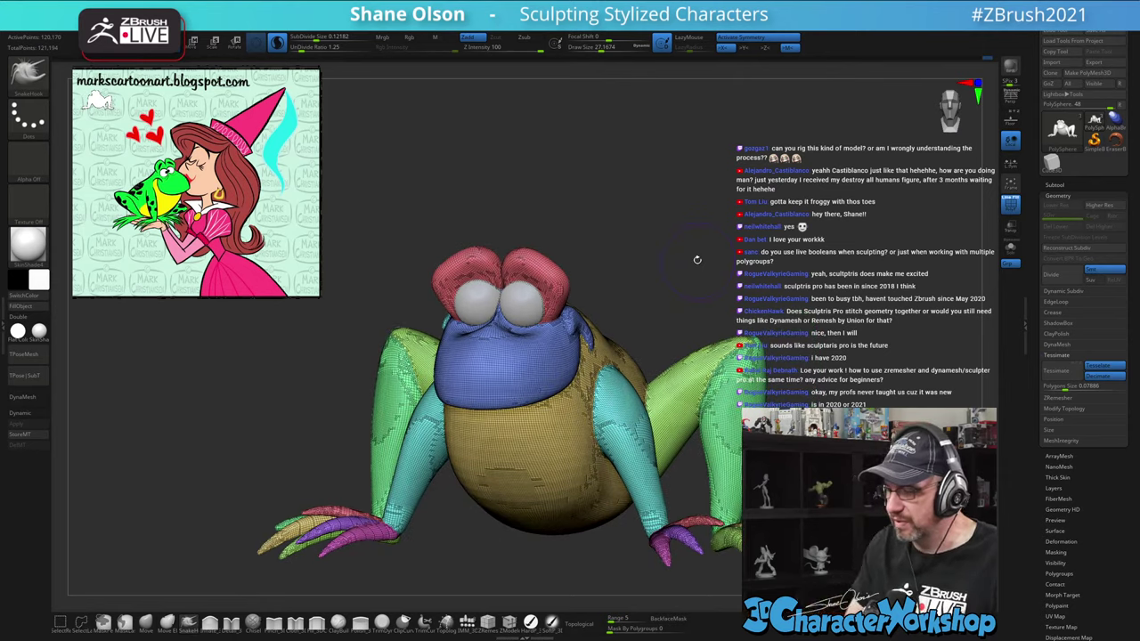
left_click_drag(692, 230, 586, 204)
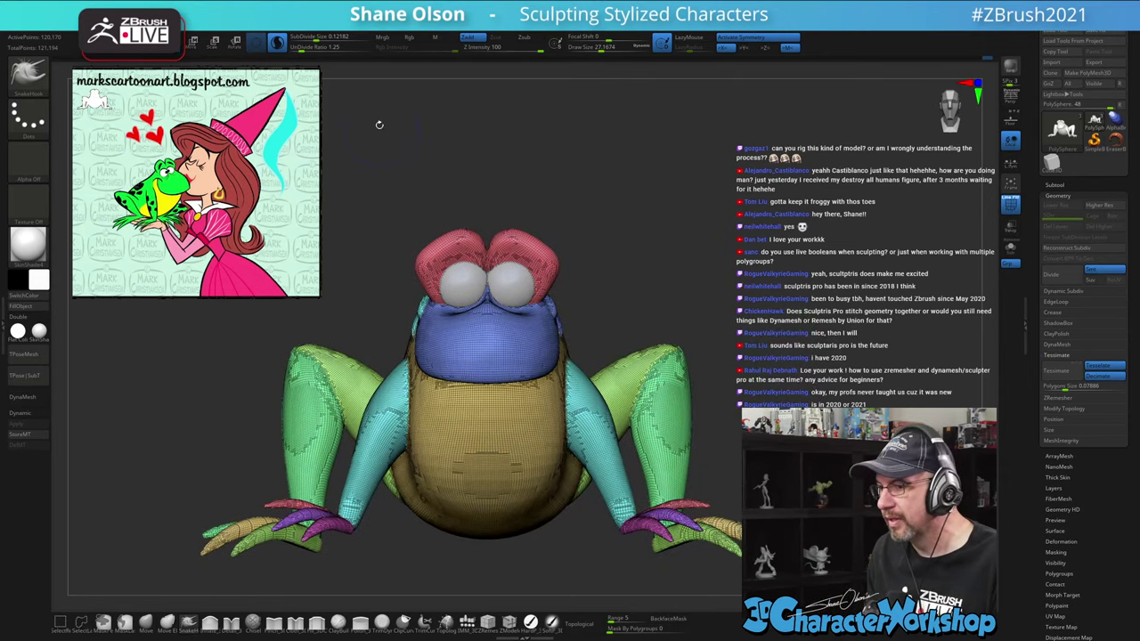
left_click(314, 39)
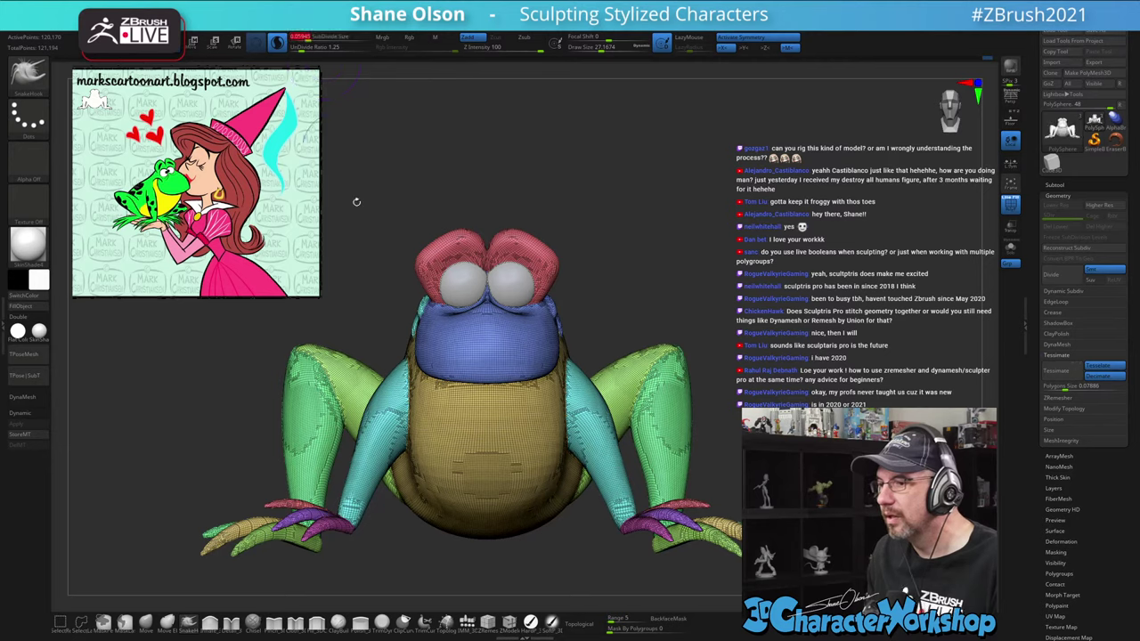
left_click_drag(445, 451, 469, 463, "shift")
left_click_drag(799, 314, 756, 323)
key("shift")
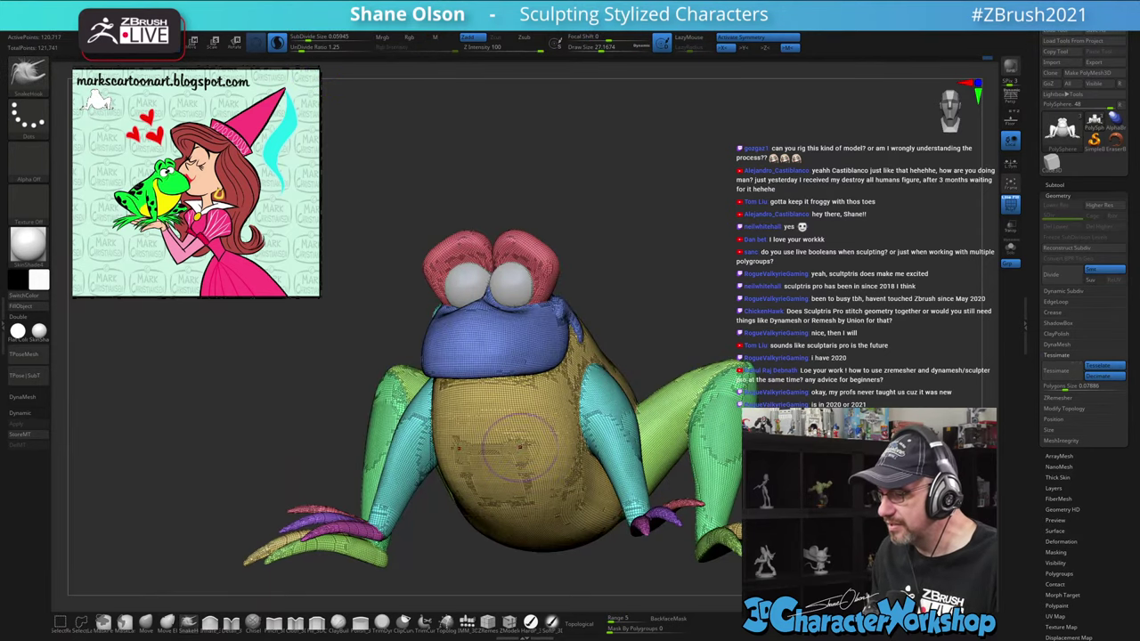
key("shift+f")
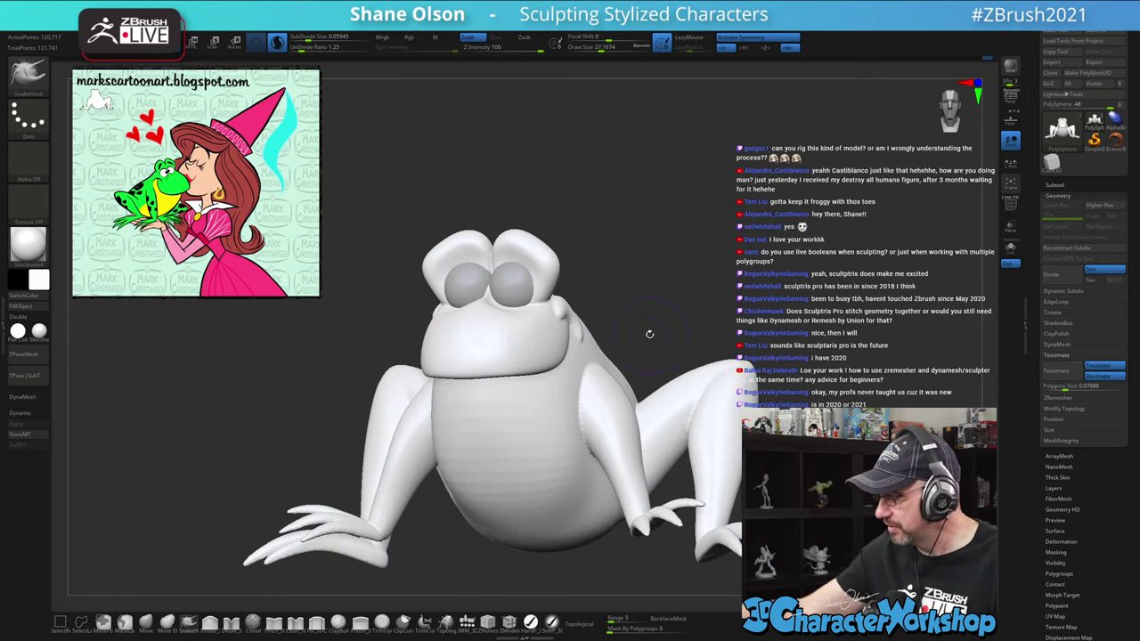
Set the Smooth Stronger brush's Z Intensity to 57 and smooth the frog's belly and shoulder joins
key("shift")
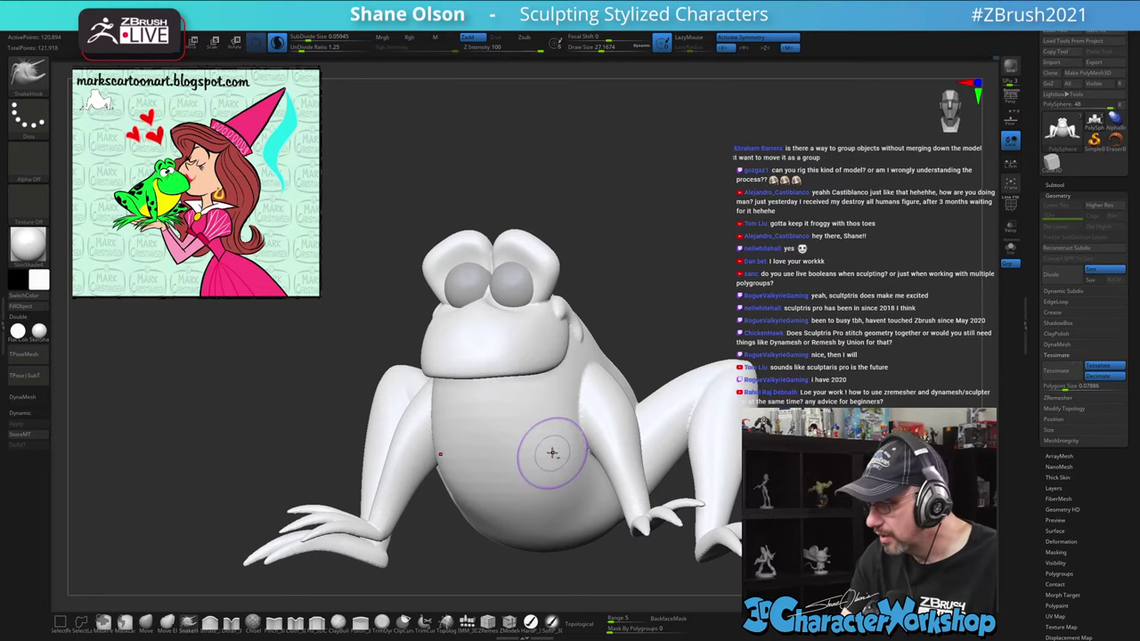
right_click_drag(553, 452, 547, 463, "ctrl")
left_click(503, 48, "shift")
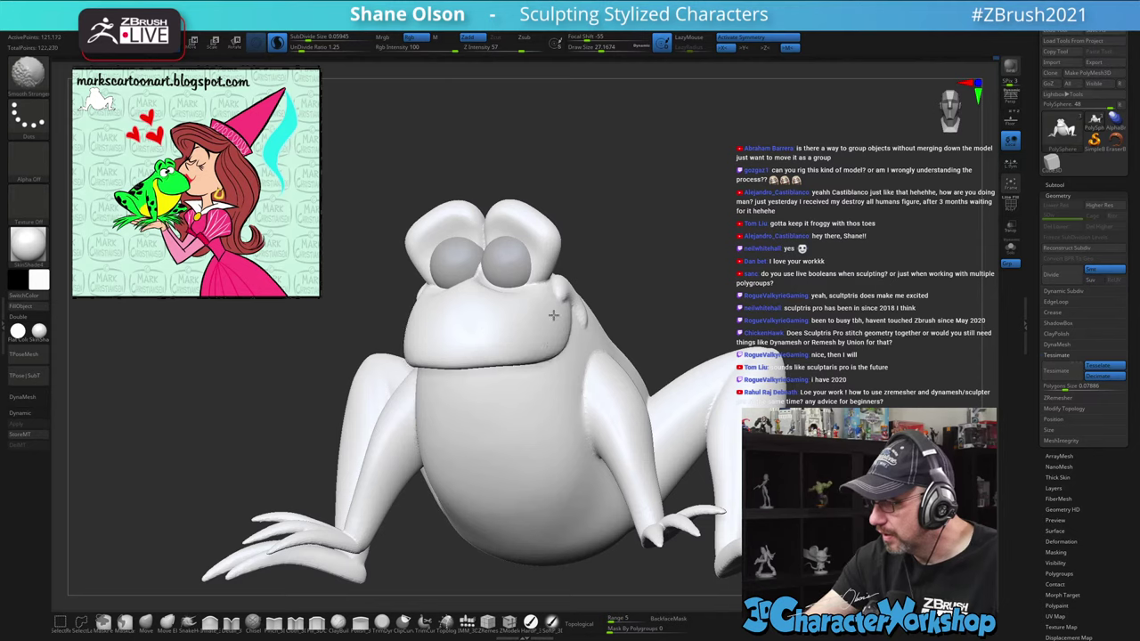
left_click_drag(553, 315, 557, 326, "shift")
right_click_drag(679, 240, 671, 266, "ctrl")
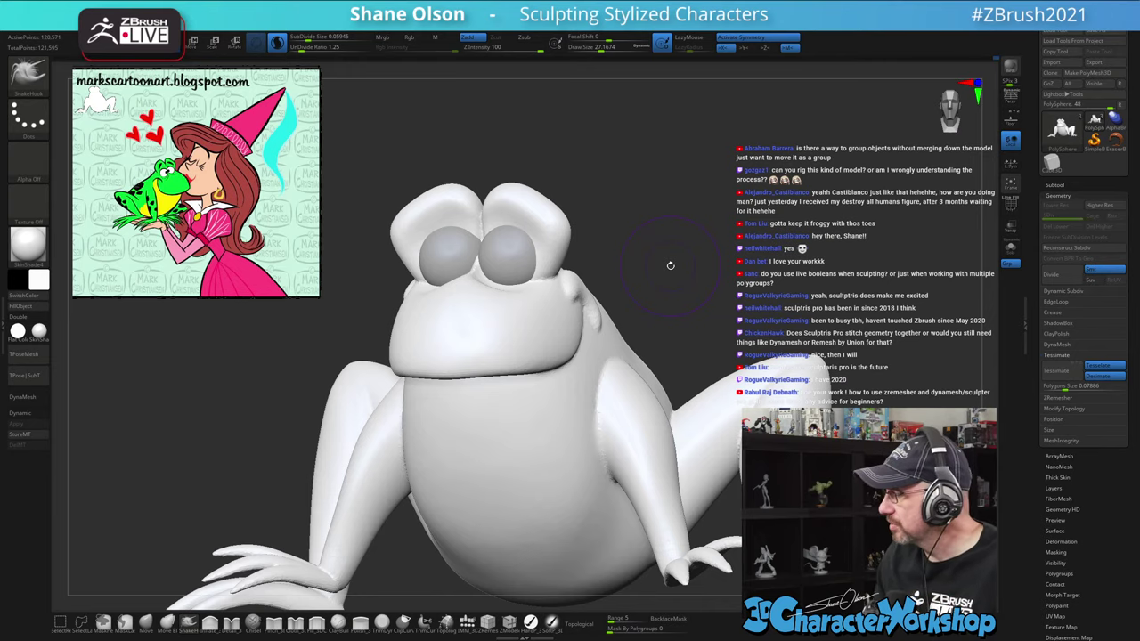
Smooth the joins of the arms and hind legs into the body, the rump and the knees
mouse_move(697, 249)
right_mouse_down()
mouse_move(738, 289)
mouse_move(691, 241)
mouse_move(716, 268)
mouse_move(672, 370)
right_mouse_up()
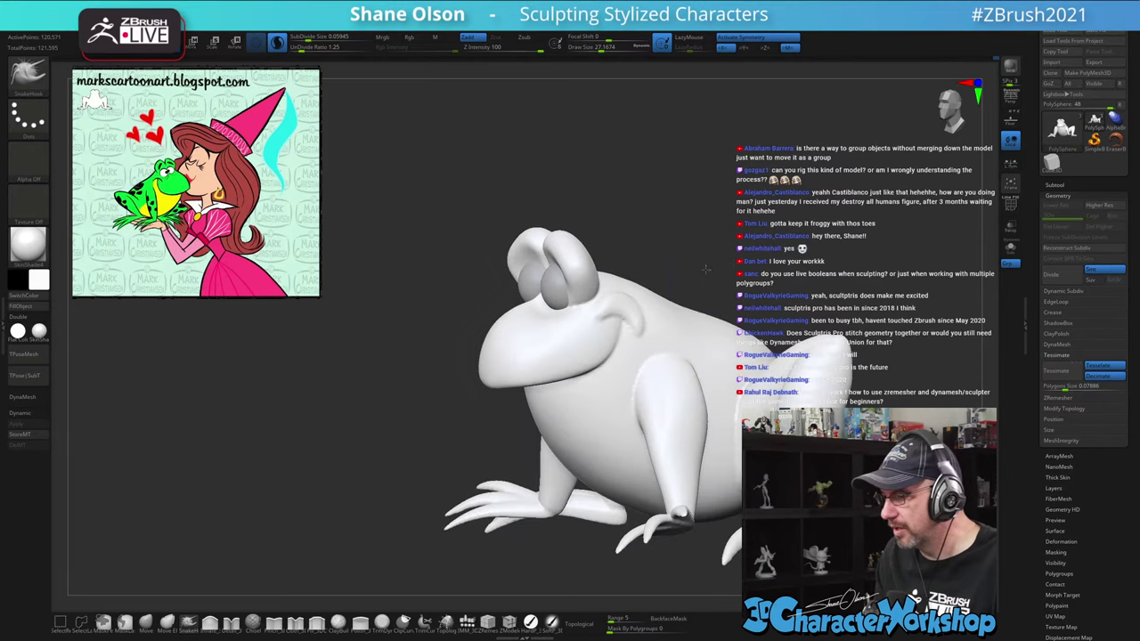
key("shift")
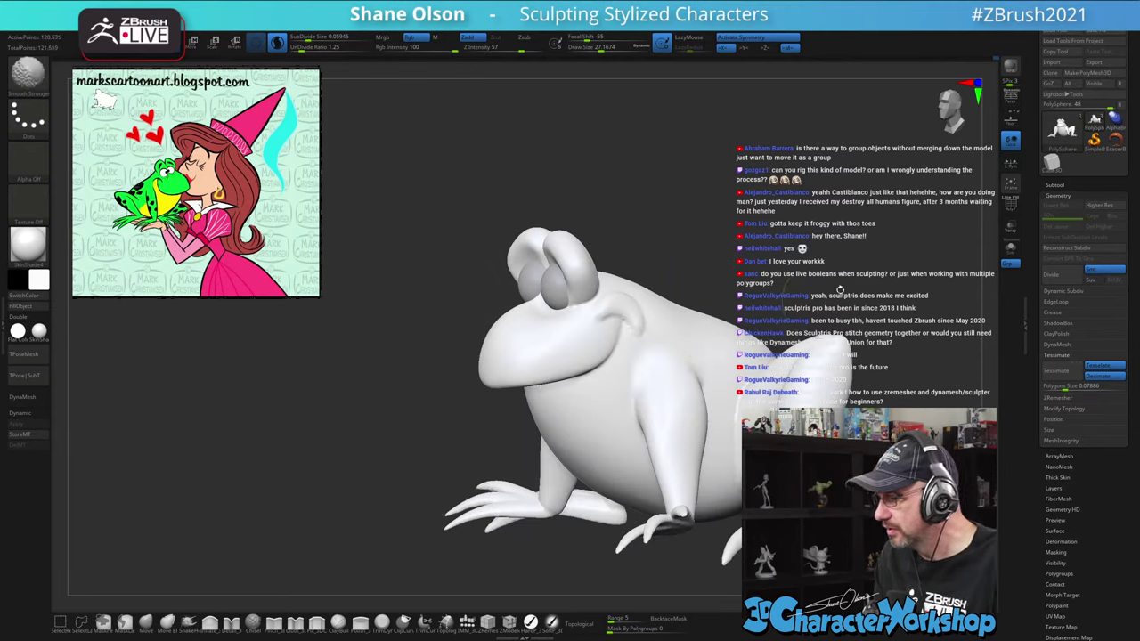
mouse_move(840, 289)
right_mouse_down()
mouse_move(721, 363)
mouse_move(710, 305)
mouse_move(717, 254)
mouse_move(520, 267)
right_mouse_up()
key("shift")
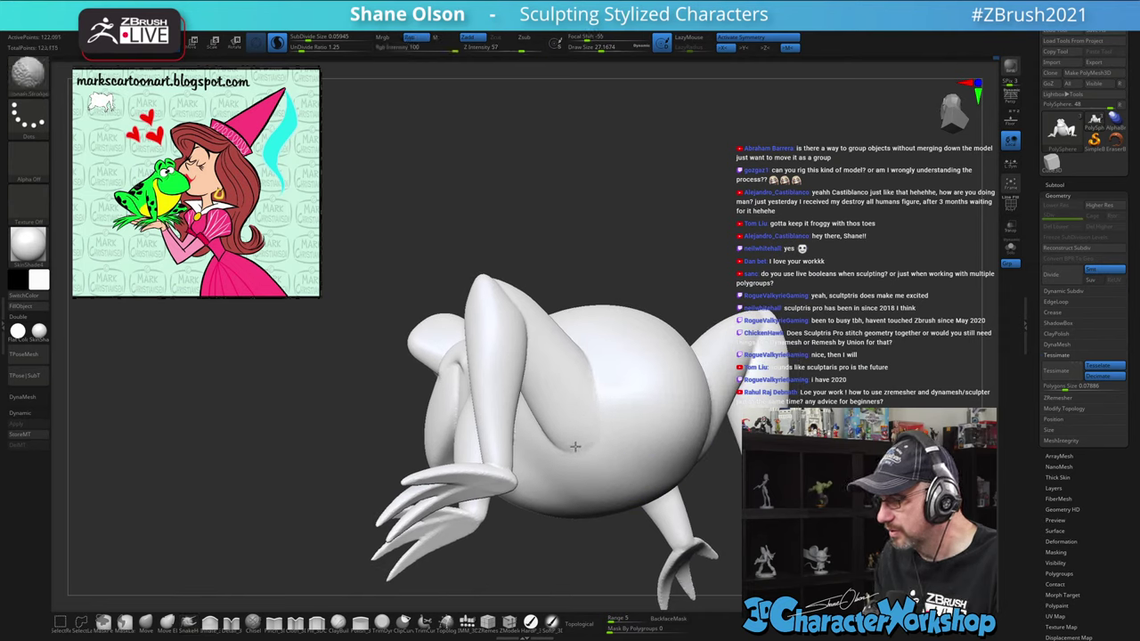
right_click_drag(620, 266, 528, 411)
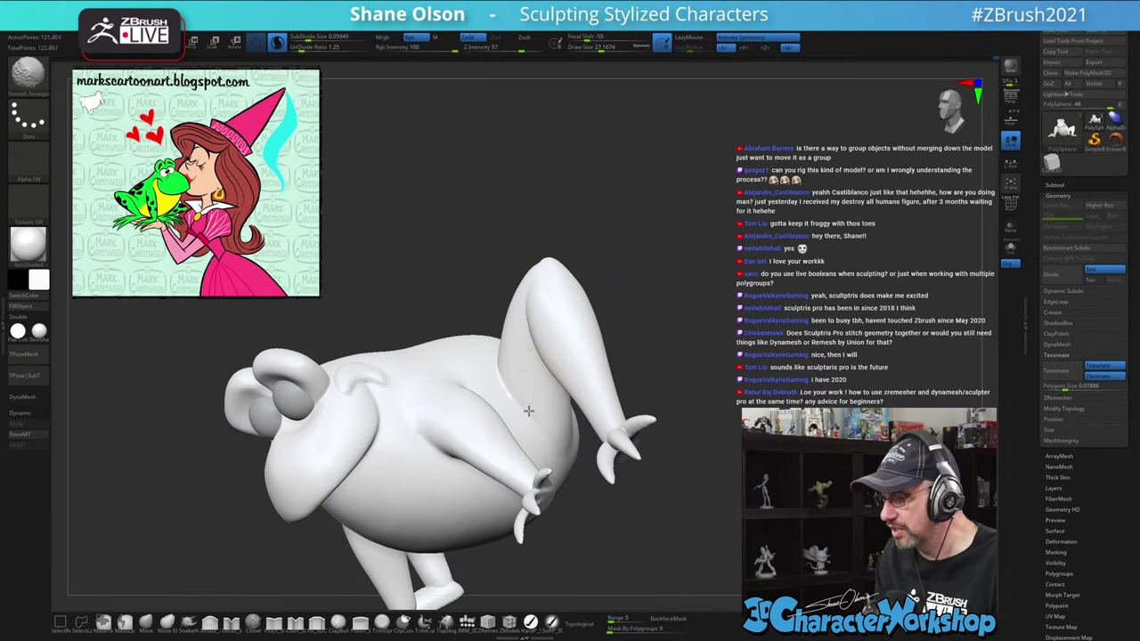
left_click_drag(732, 426, 594, 440)
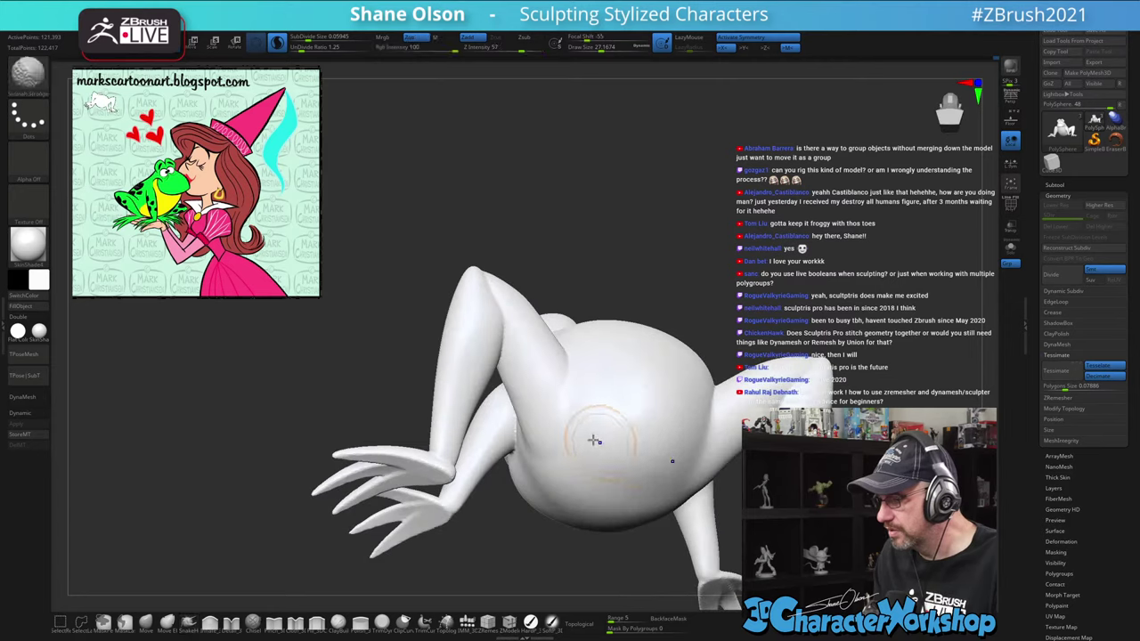
mouse_move(554, 495)
left_mouse_down()
mouse_move(496, 312)
mouse_move(615, 209)
mouse_move(508, 290)
left_mouse_up()
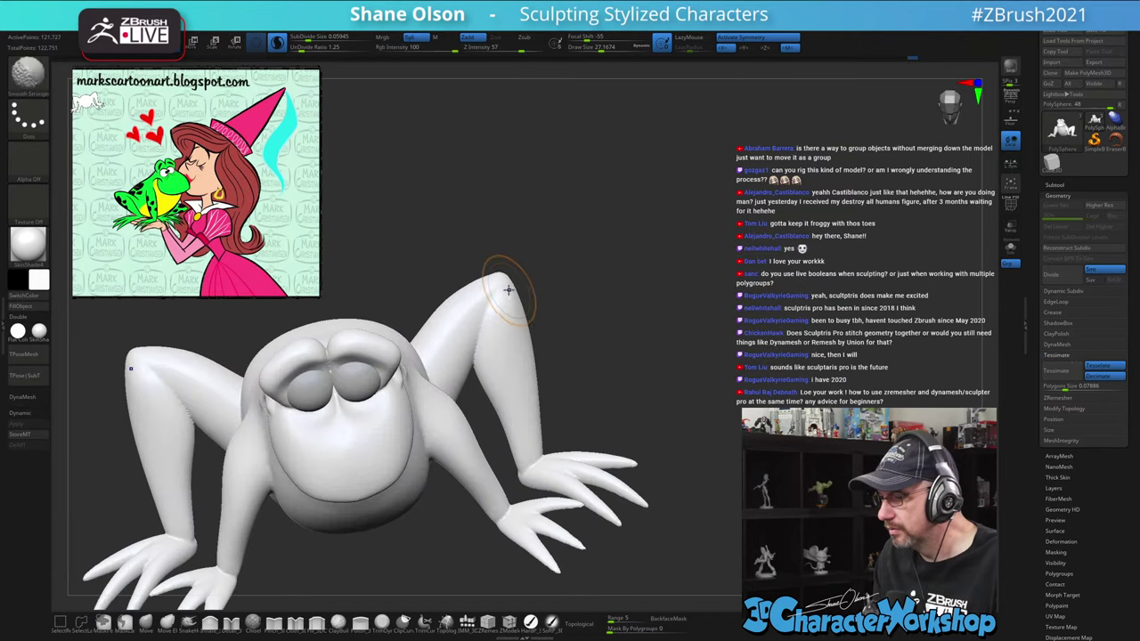
Blend the frog's shoulders into the neck and chest with smoothing strokes, using Draw Size 24.30258
mouse_move(504, 337)
left_mouse_down()
mouse_move(623, 321)
mouse_move(796, 423)
mouse_move(723, 412)
left_mouse_up()
left_click_drag(553, 436, 554, 424, "shift")
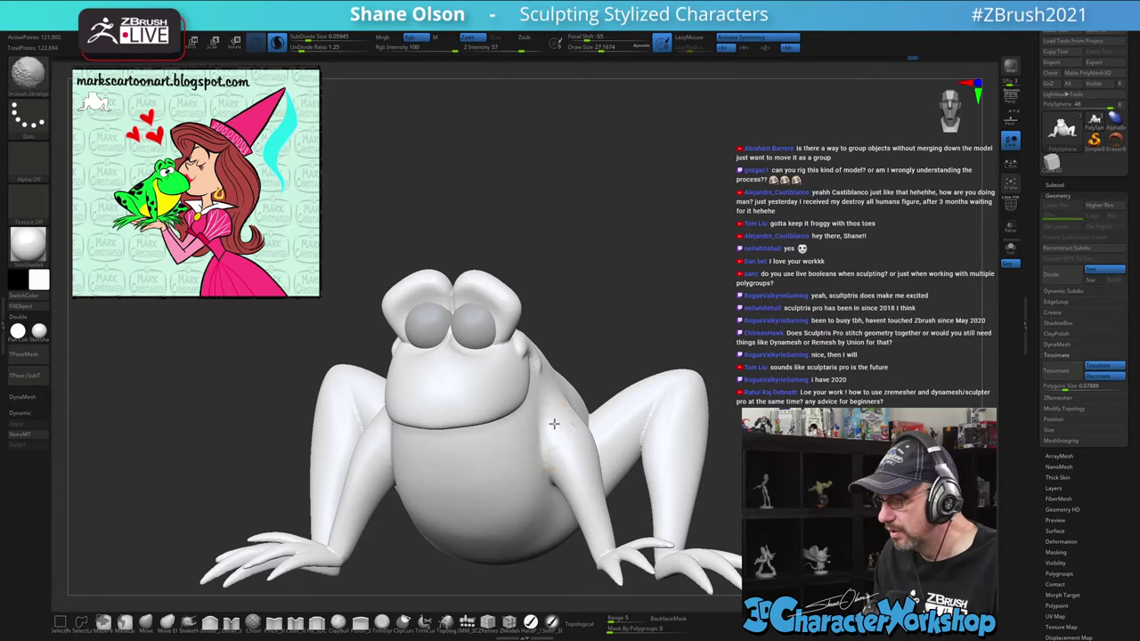
mouse_move(651, 357)
left_mouse_down()
mouse_move(579, 383)
mouse_move(550, 423)
left_mouse_up()
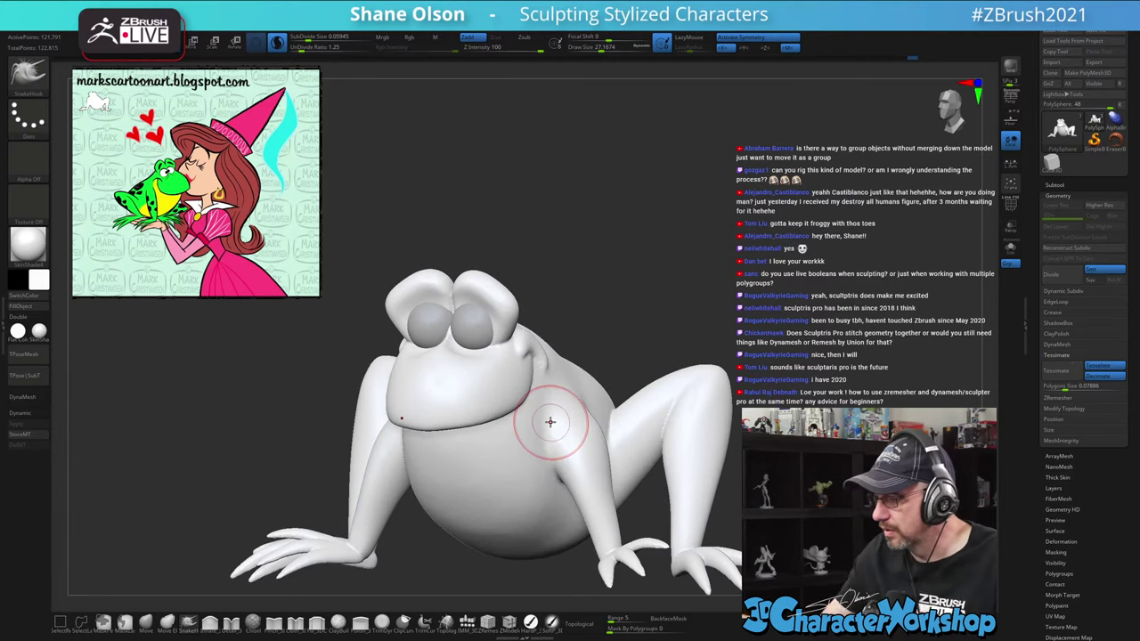
mouse_move(623, 343)
left_mouse_down("alt")
mouse_move(644, 309)
mouse_move(644, 333)
left_mouse_up("alt")
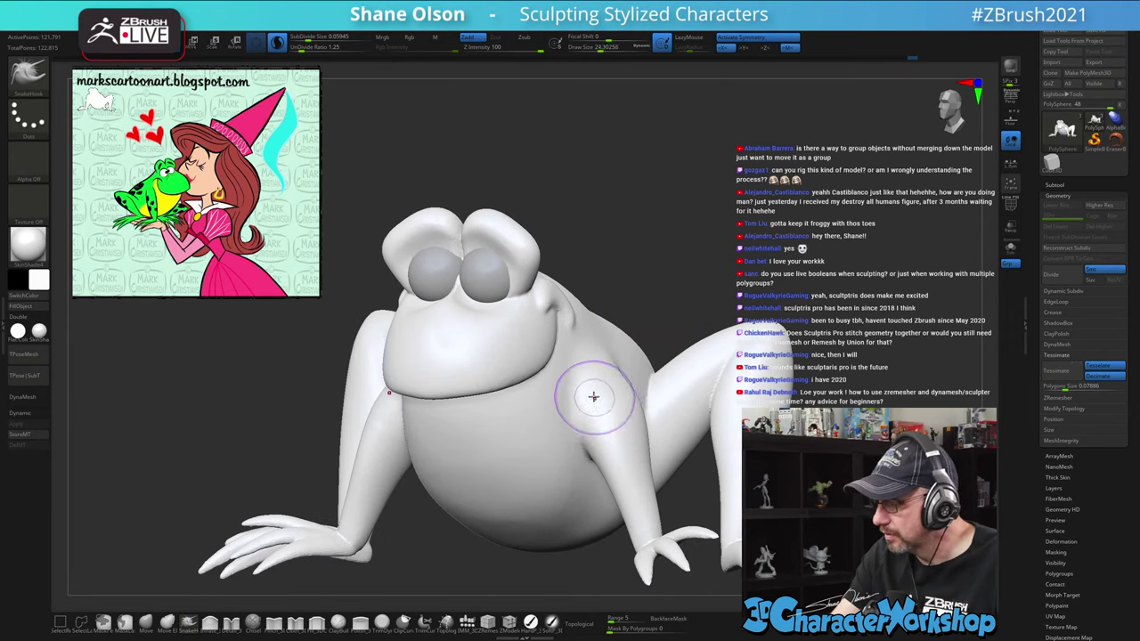
left_click_drag(593, 397, 579, 392, "shift")
mouse_move(693, 292)
left_mouse_down()
mouse_move(625, 287)
mouse_move(687, 285)
mouse_move(633, 284)
mouse_move(655, 267)
mouse_move(621, 212)
mouse_move(618, 252)
mouse_move(726, 376)
left_mouse_up()
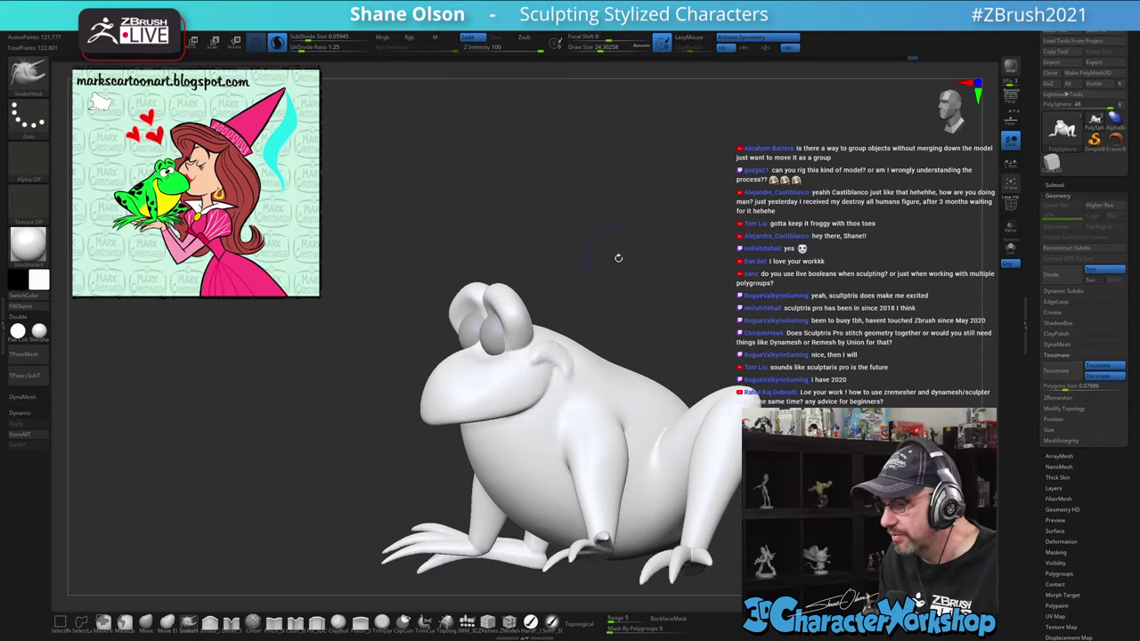
Smooth the crease between the eyelids, reducing the Draw Size to 13.33333 and keeping SnakeHook as the sculpting brush
mouse_move(618, 257)
left_mouse_down("shift")
mouse_move(672, 270)
mouse_move(590, 312)
left_mouse_up("shift")
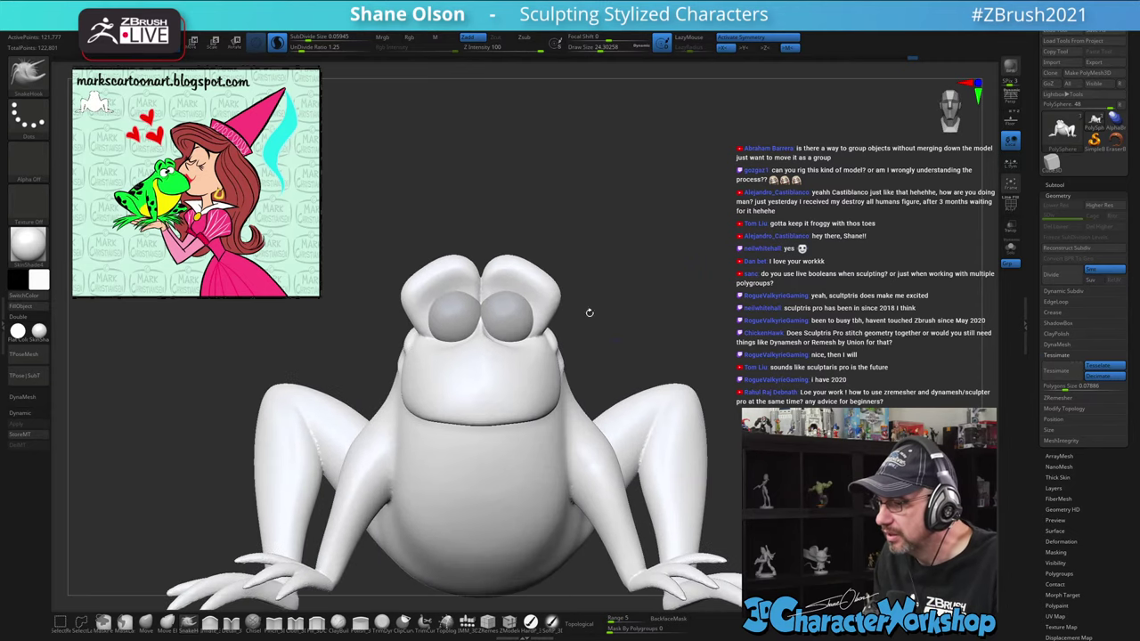
left_click_drag(483, 314, 488, 301, "shift")
key("b")
key("s")
key("h")
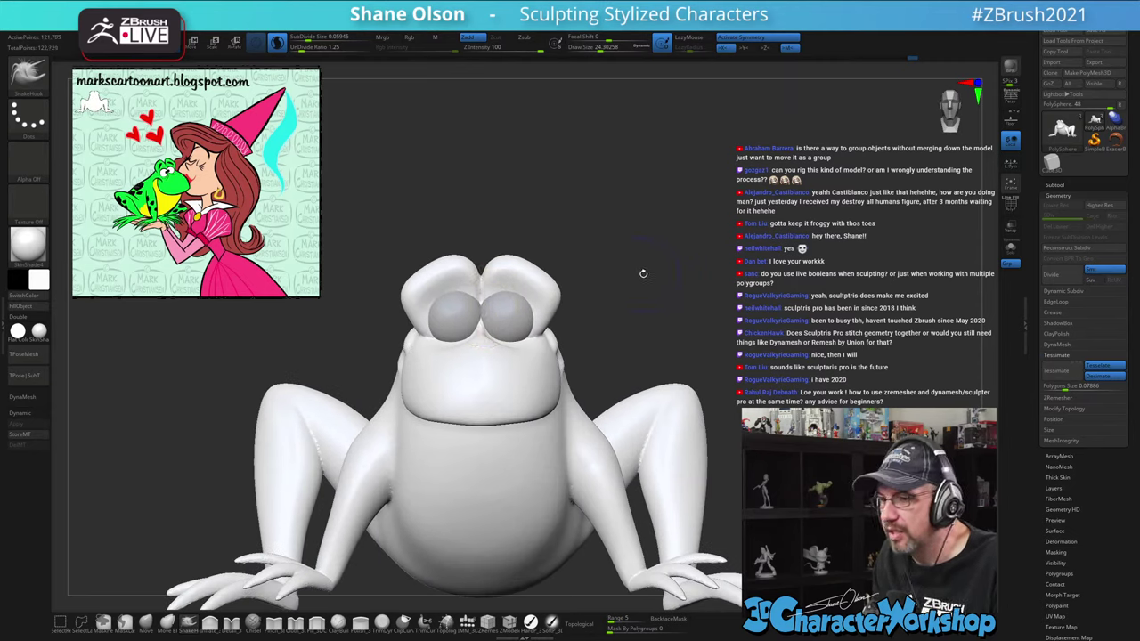
left_click_drag(643, 274, 686, 274)
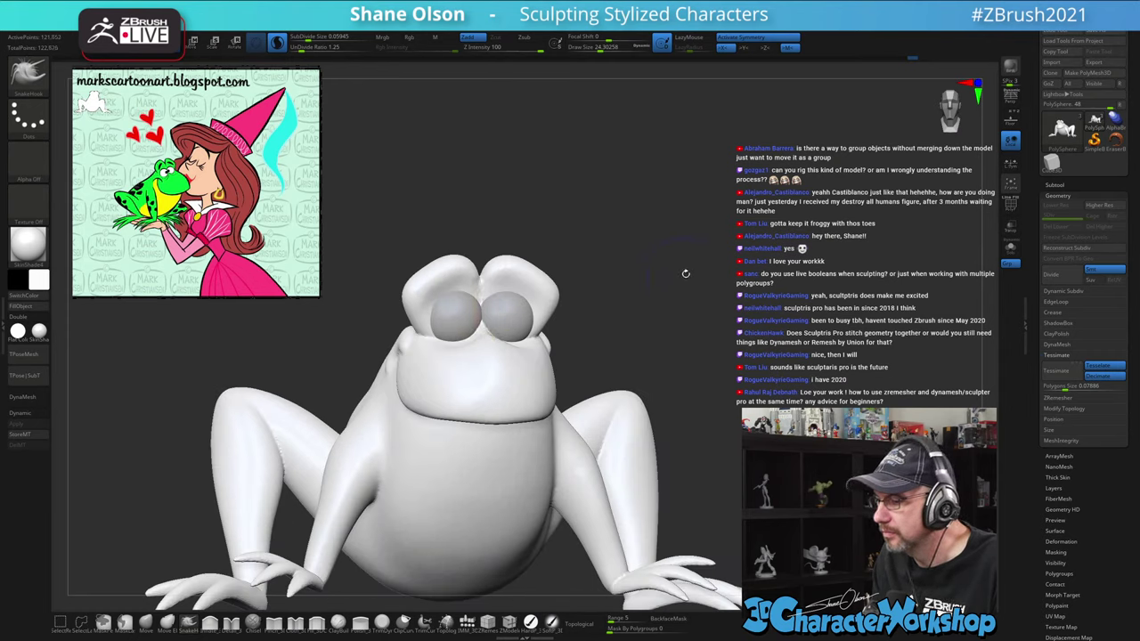
key("s")
left_click_drag(625, 300, 613, 301)
left_click_drag(472, 308, 465, 307, "shift")
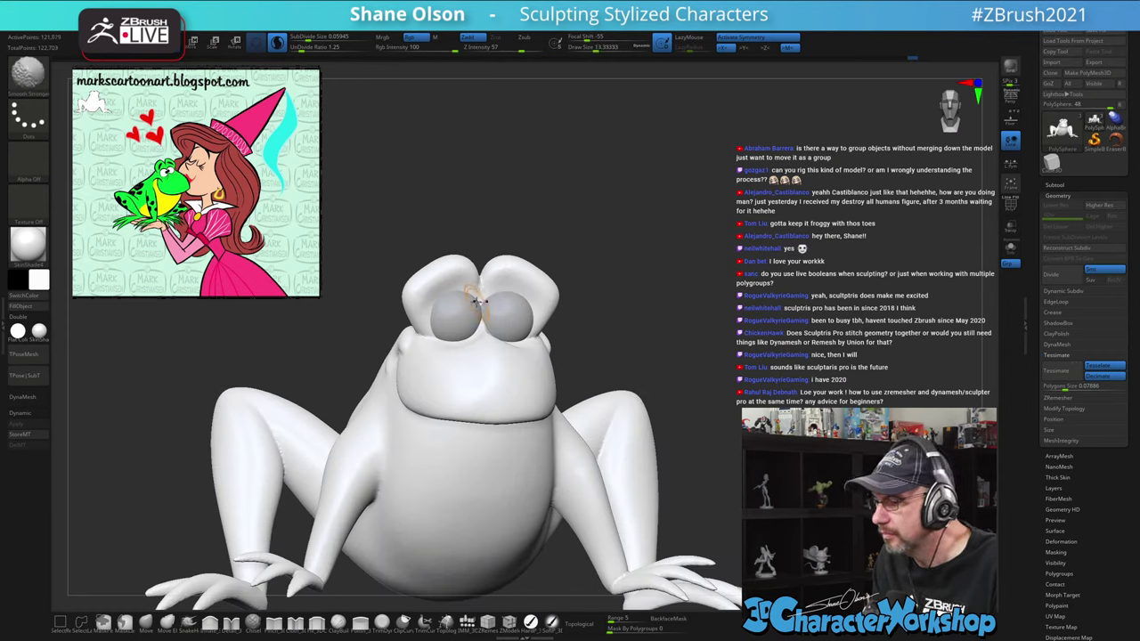
mouse_move(595, 306)
left_mouse_down()
mouse_move(652, 328)
mouse_move(717, 318)
mouse_move(679, 318)
mouse_move(711, 290)
left_mouse_up()
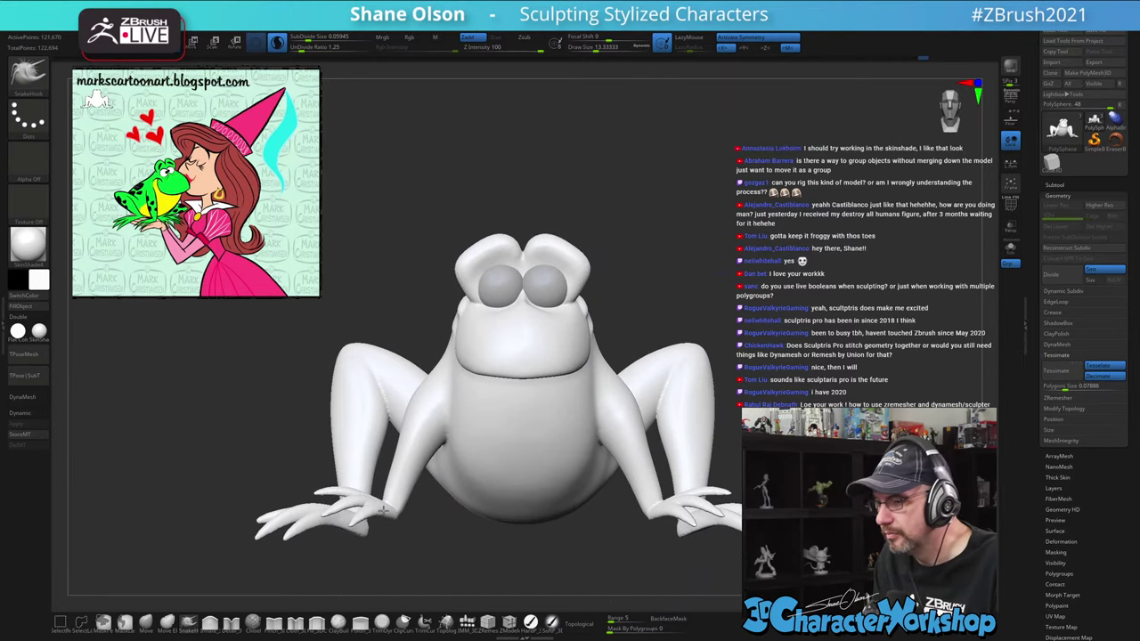
Switch to the Move brush at Draw Size 30.28859 and smooth the frog's upper arms and flanks
left_click(146, 621)
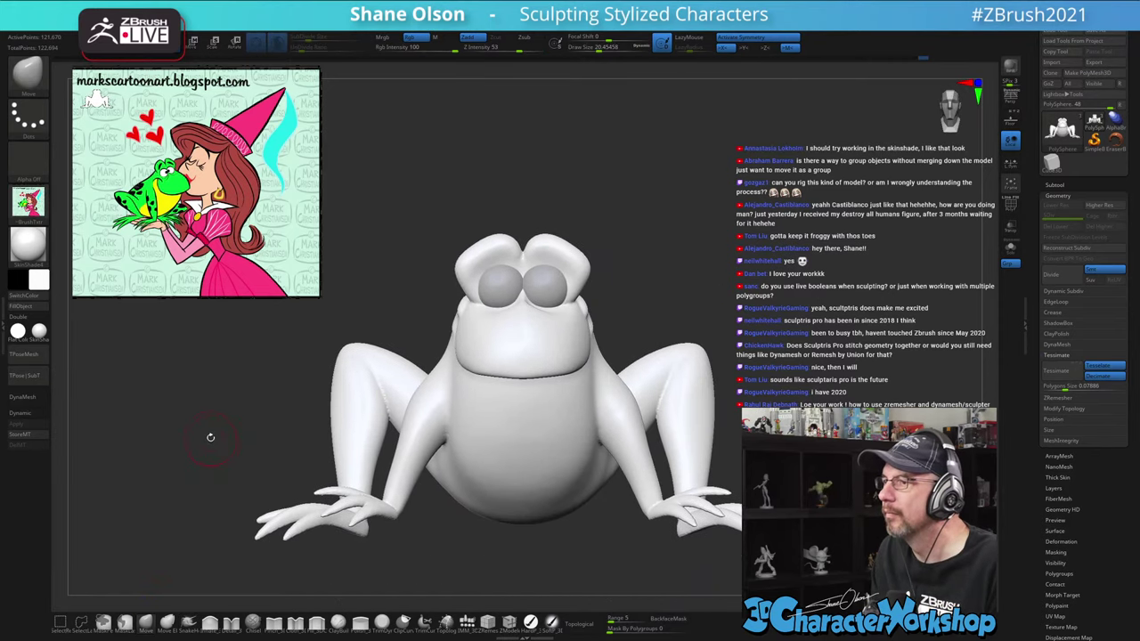
left_click_drag(633, 264, 659, 261, "alt")
key("s")
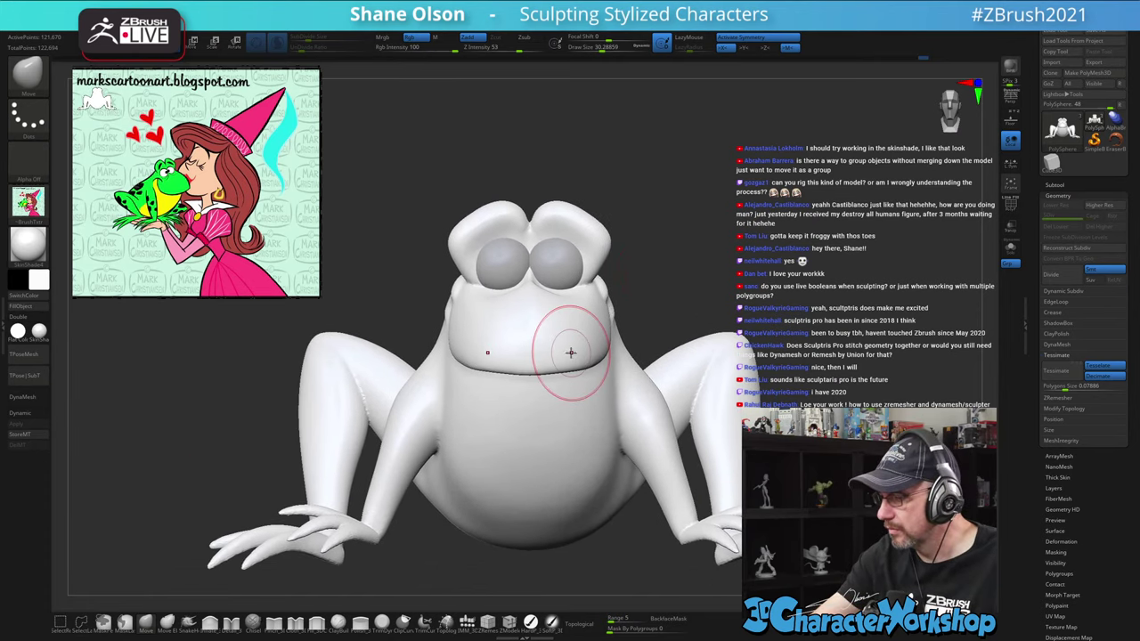
mouse_move(802, 258)
left_mouse_down()
mouse_move(745, 244)
mouse_move(727, 270)
mouse_move(763, 297)
mouse_move(762, 333)
mouse_move(800, 314)
left_mouse_up()
key("shift")
right_click_drag(438, 463, 415, 455)
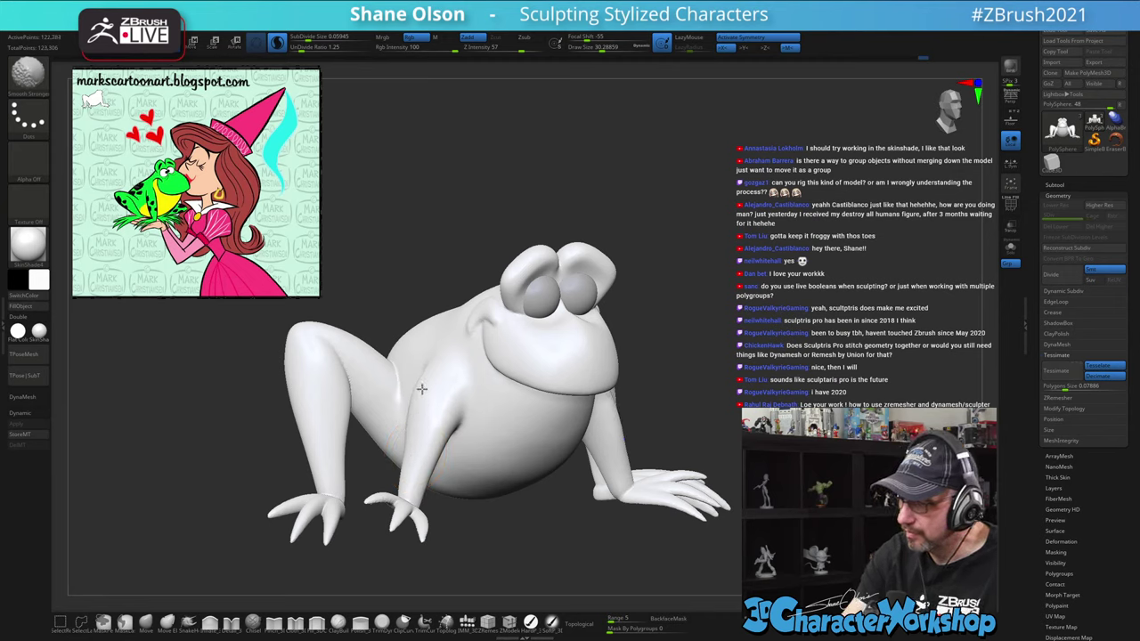
right_click_drag(481, 467, 544, 532)
mouse_move(733, 434)
right_mouse_down()
mouse_move(720, 373)
mouse_move(668, 365)
right_mouse_up()
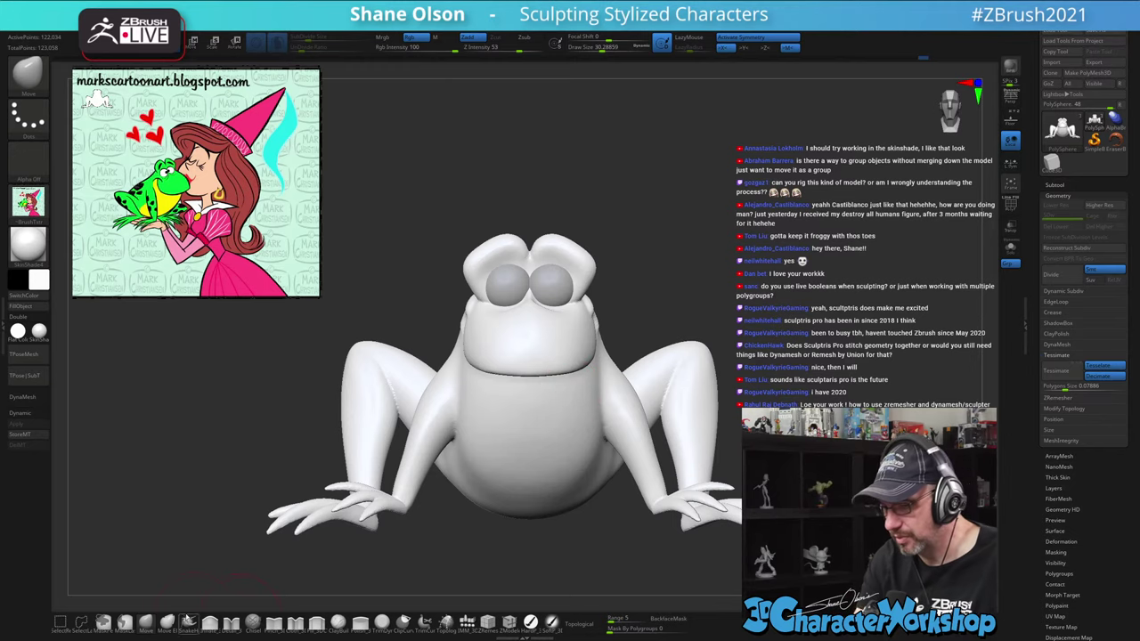
Set the Move brush's Draw Size to 37.35591 and apply the zbro_Gray_ex material to the frog
key("s")
left_click(670, 304)
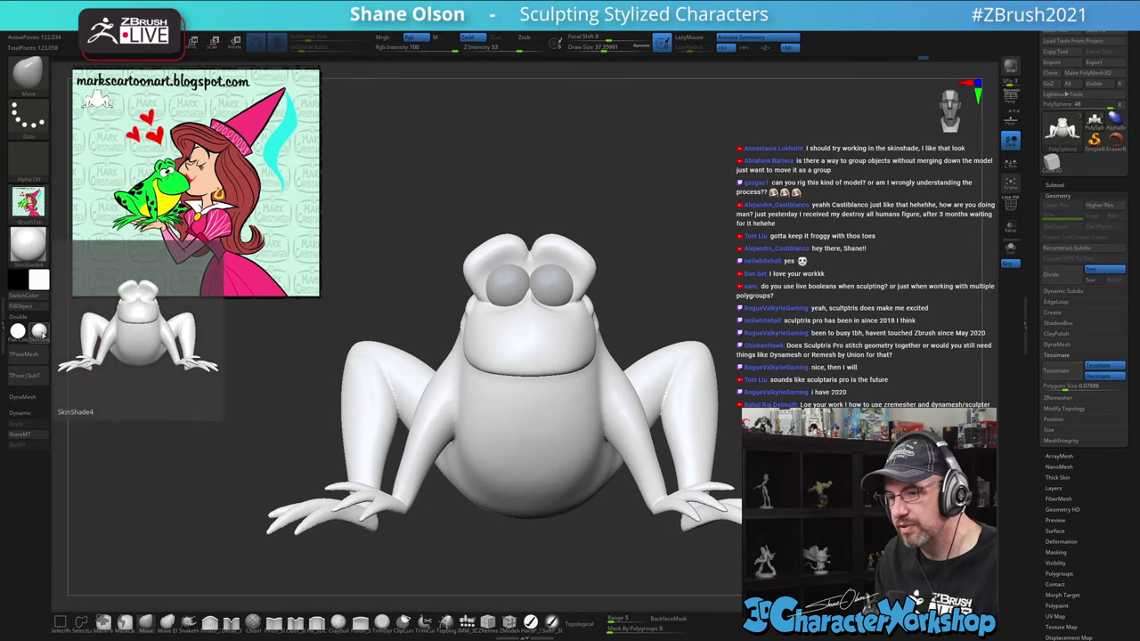
left_click(39, 332)
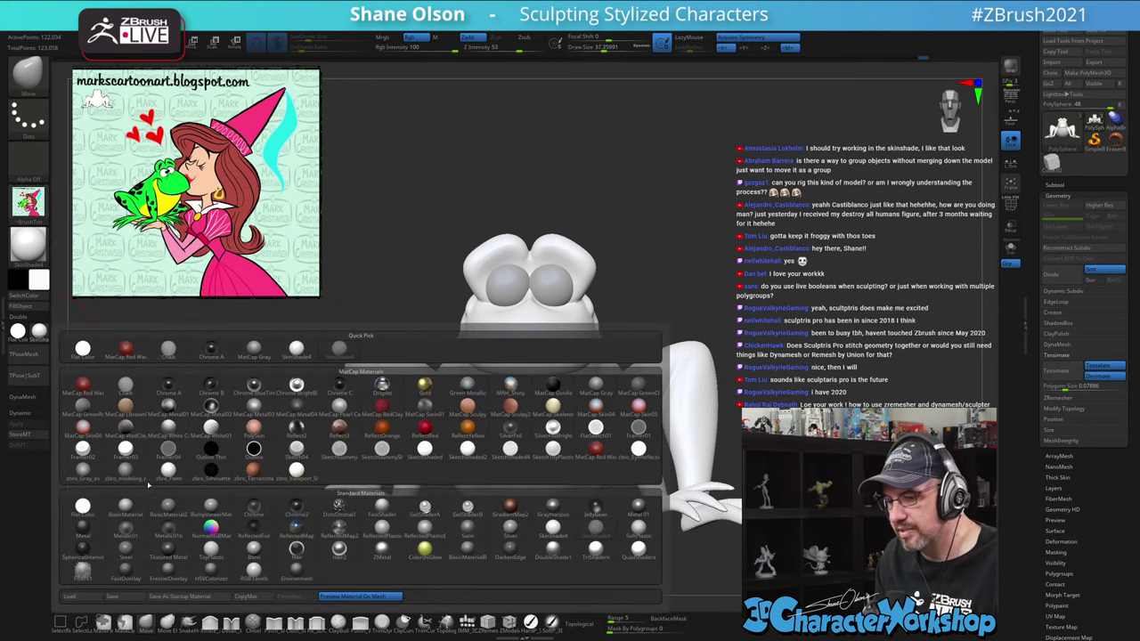
left_click(86, 474)
mouse_move(845, 244)
left_mouse_down("alt")
mouse_move(814, 273)
mouse_move(825, 269)
mouse_move(798, 244)
mouse_move(864, 372)
mouse_move(836, 394)
mouse_move(820, 250)
mouse_move(791, 200)
mouse_move(772, 224)
mouse_move(813, 219)
mouse_move(807, 250)
left_mouse_up("alt")
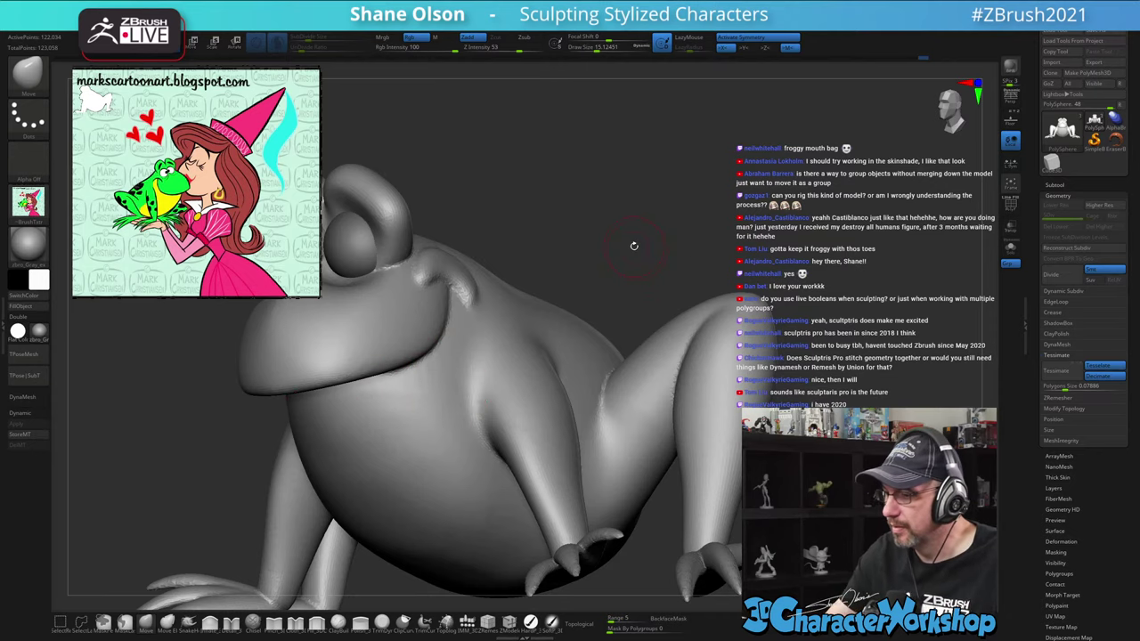
Smooth the palm and finger bases of the front hand from below, with the Draw Size reduced to 10.97284
left_click_drag(631, 247, 407, 241)
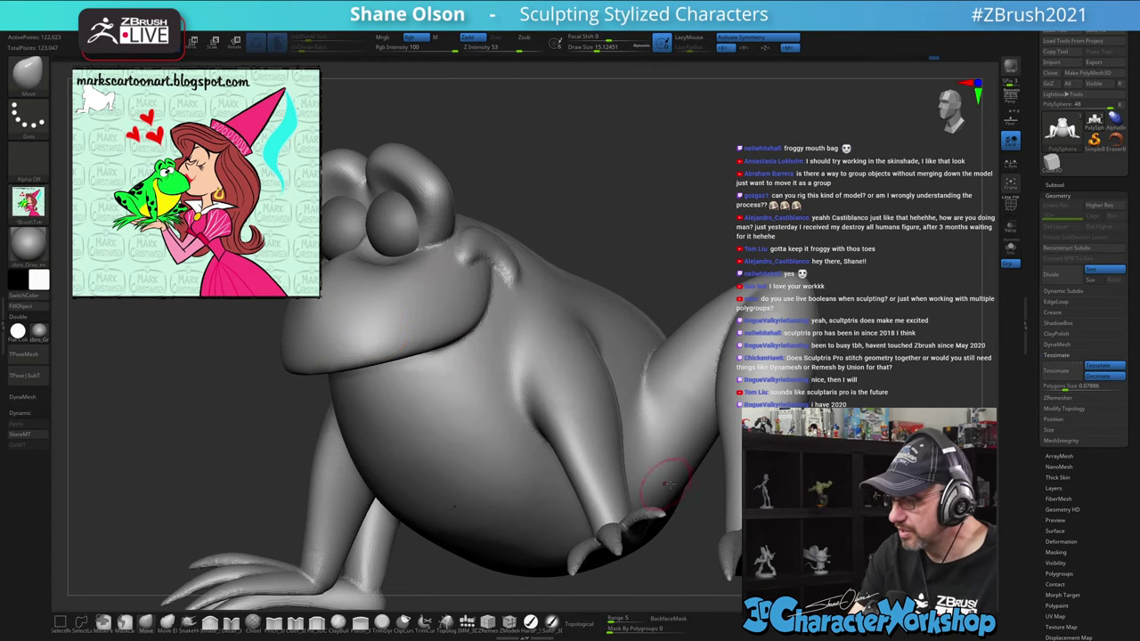
left_click_drag(851, 517, 863, 335)
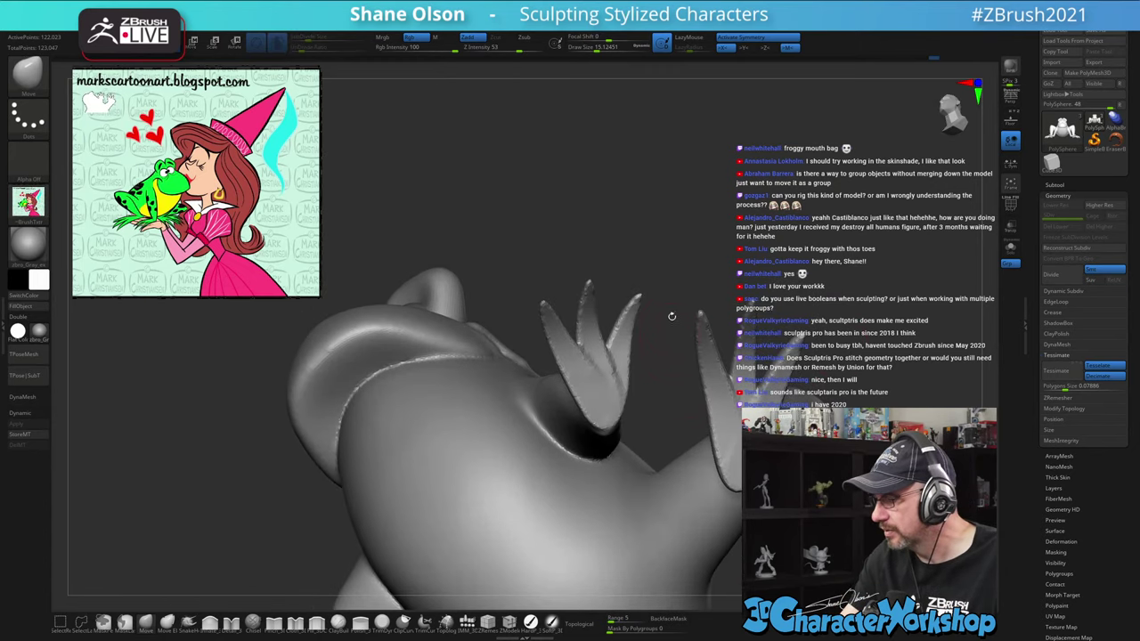
mouse_move(671, 316)
left_mouse_down()
mouse_move(674, 247)
mouse_move(687, 244)
left_mouse_up()
key("s")
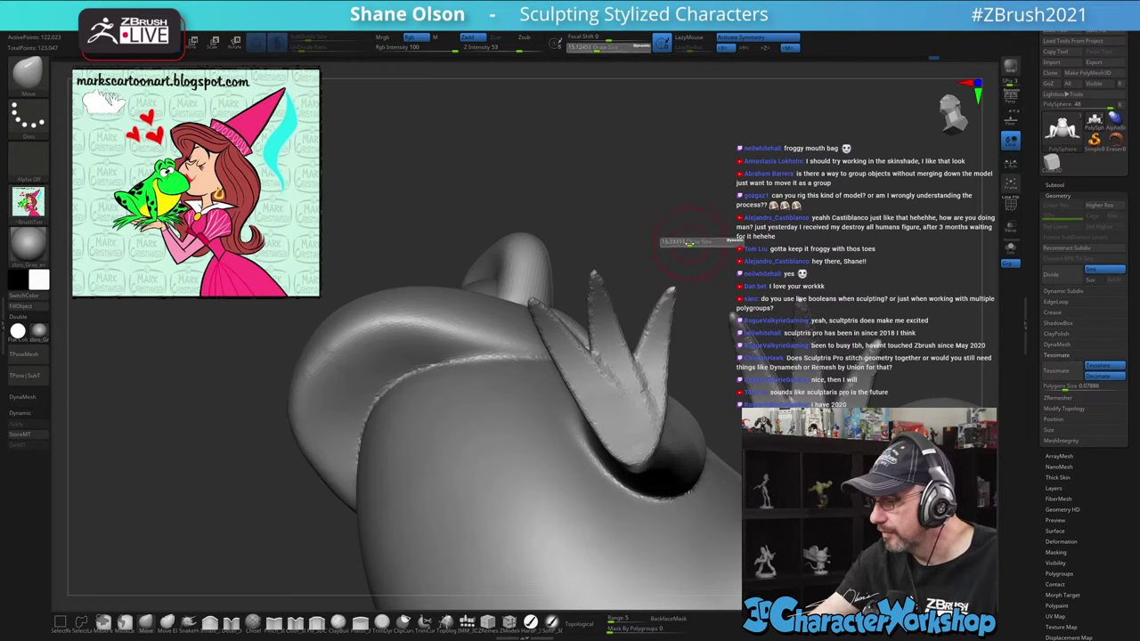
key("shift")
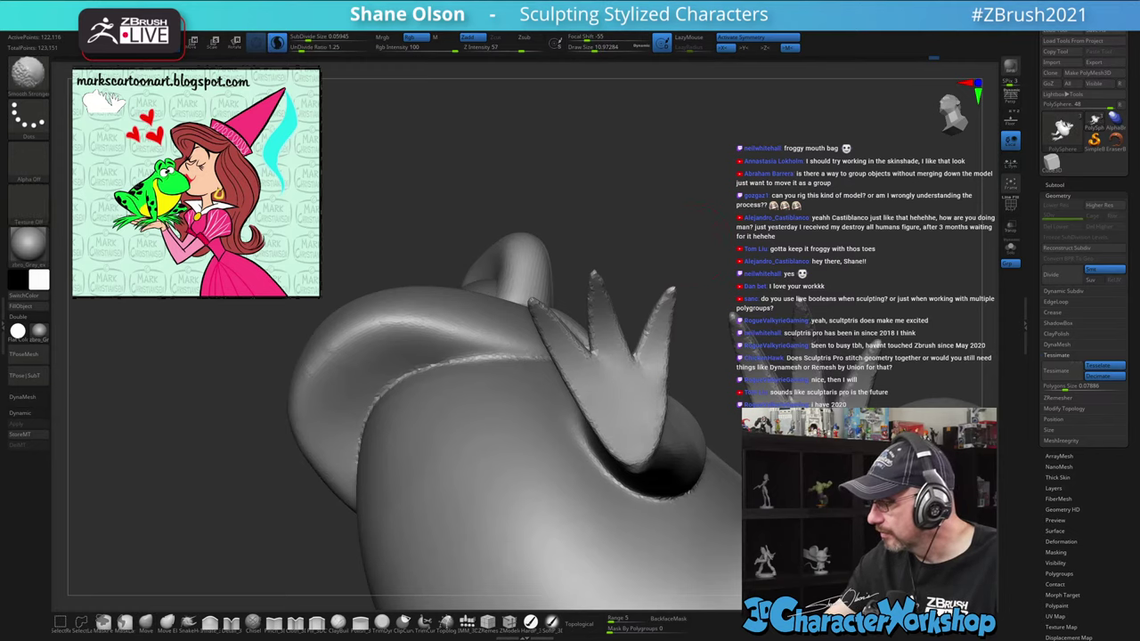
Smooth the wrist and ankle joins and the tops of the front and hind feet
mouse_move(827, 284)
left_mouse_down()
mouse_move(859, 338)
mouse_move(747, 264)
mouse_move(829, 319)
mouse_move(821, 385)
mouse_move(806, 394)
left_mouse_up()
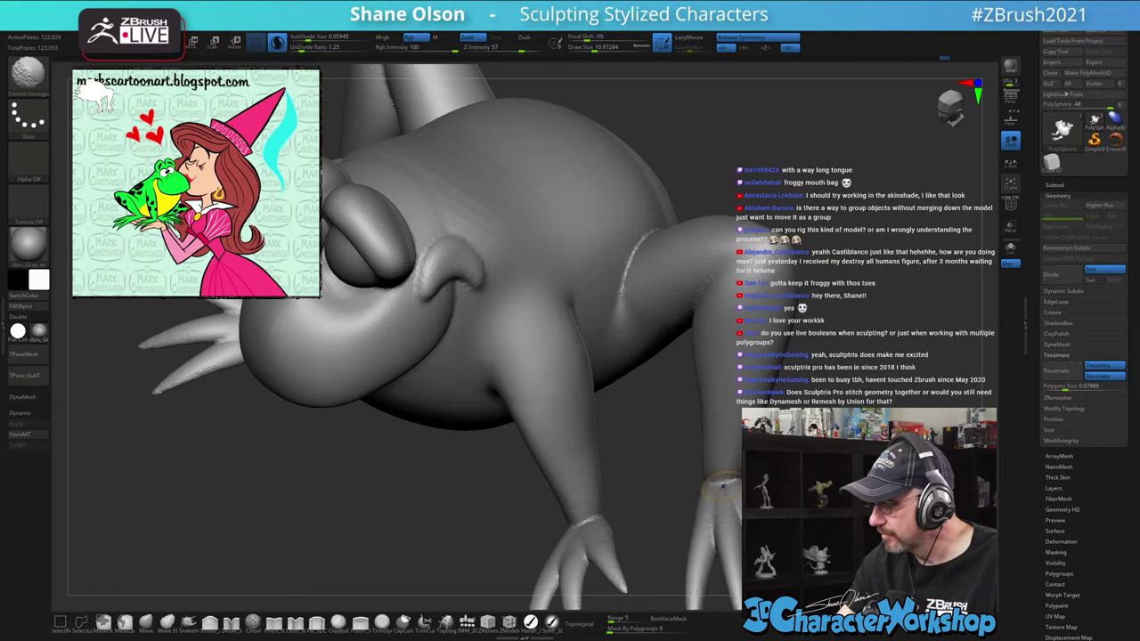
left_click_drag(737, 487, 738, 472, "shift")
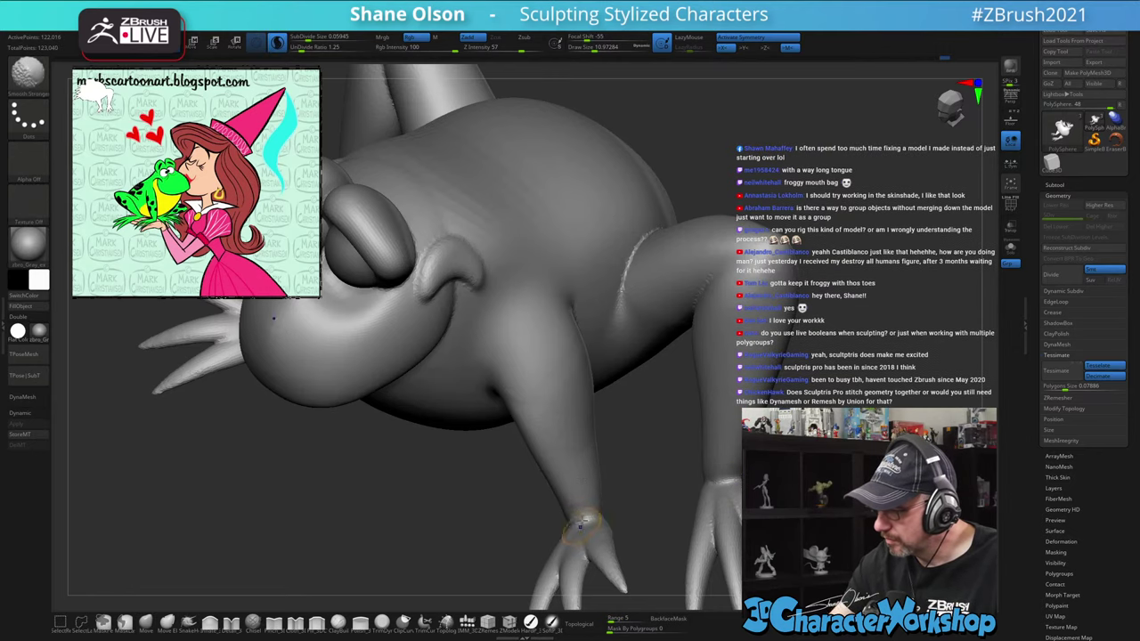
mouse_move(833, 386)
left_mouse_down()
mouse_move(809, 396)
mouse_move(790, 355)
mouse_move(753, 358)
mouse_move(708, 406)
left_mouse_up()
key("shift")
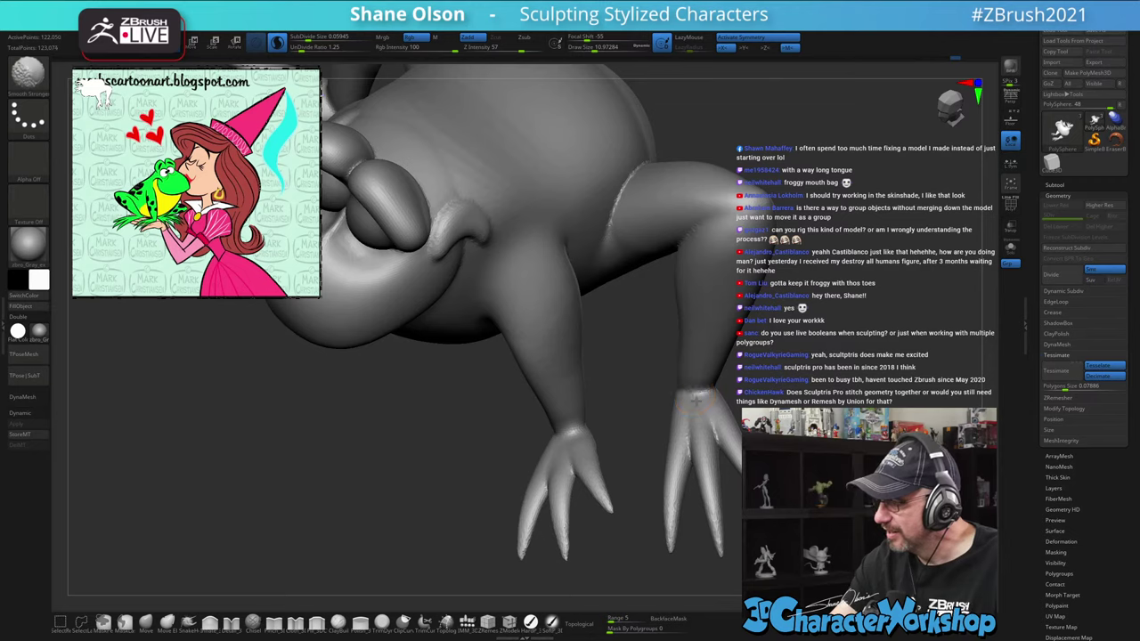
left_click_drag(528, 411, 570, 434)
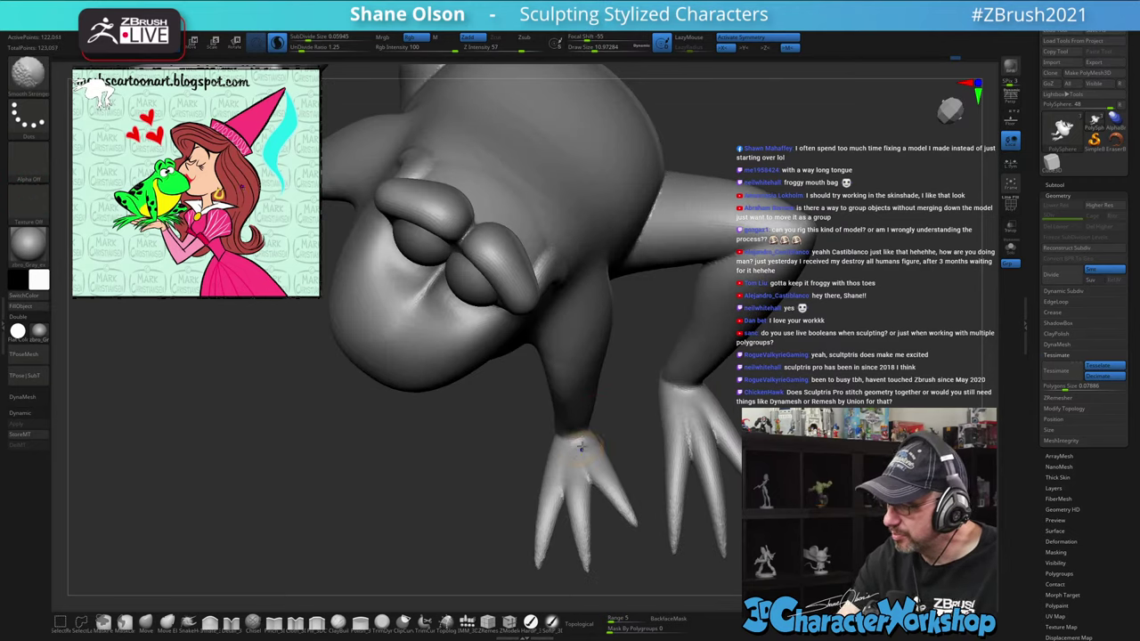
mouse_move(585, 486)
left_mouse_down("shift")
mouse_move(581, 554)
mouse_move(627, 510)
mouse_move(570, 499)
left_mouse_up("shift")
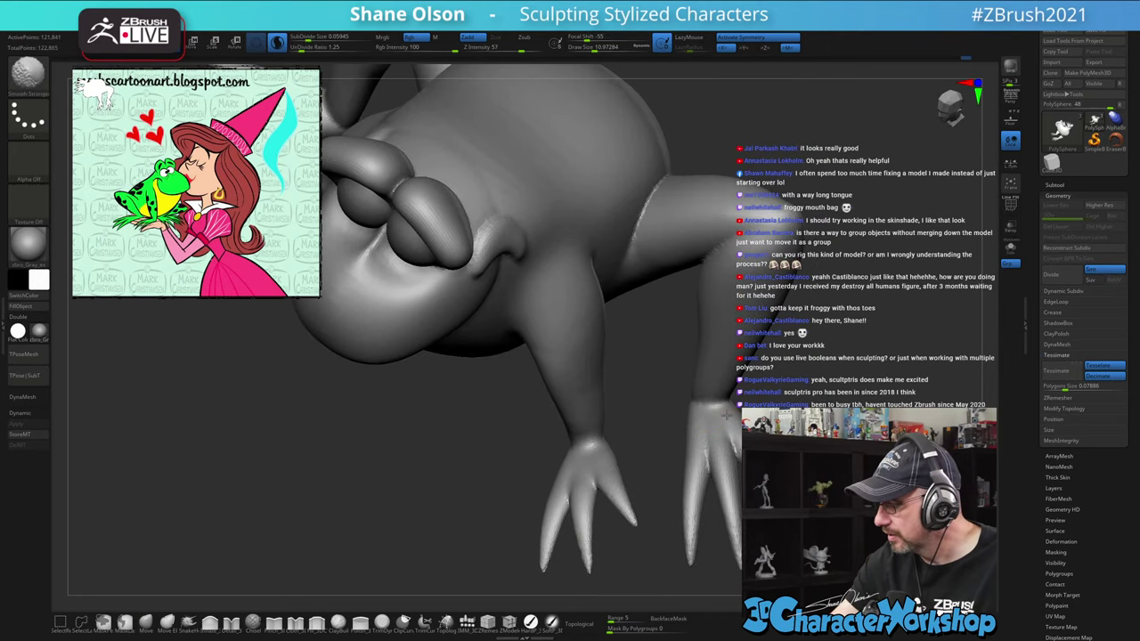
Try to mask everything except the frog's front arm and reposition the arm with the transform gizmo
mouse_move(727, 415)
left_mouse_down()
mouse_move(800, 366)
mouse_move(725, 423)
mouse_move(720, 348)
mouse_move(768, 313)
mouse_move(855, 312)
mouse_move(782, 301)
mouse_move(822, 322)
left_mouse_up()
key("w")
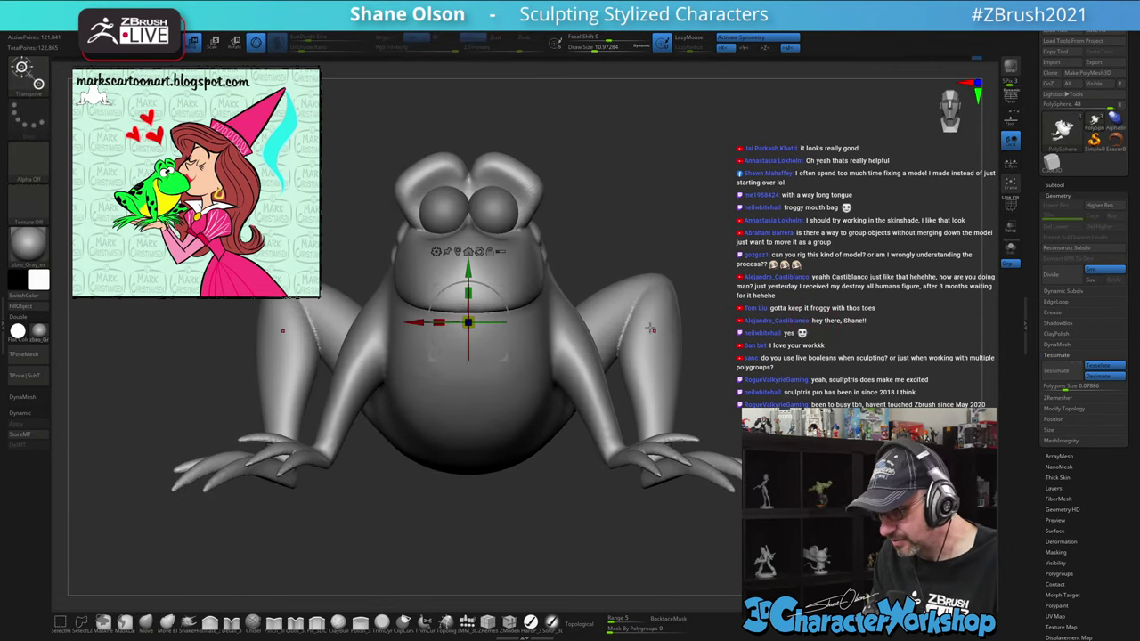
left_click_drag(647, 215, 686, 242, "alt")
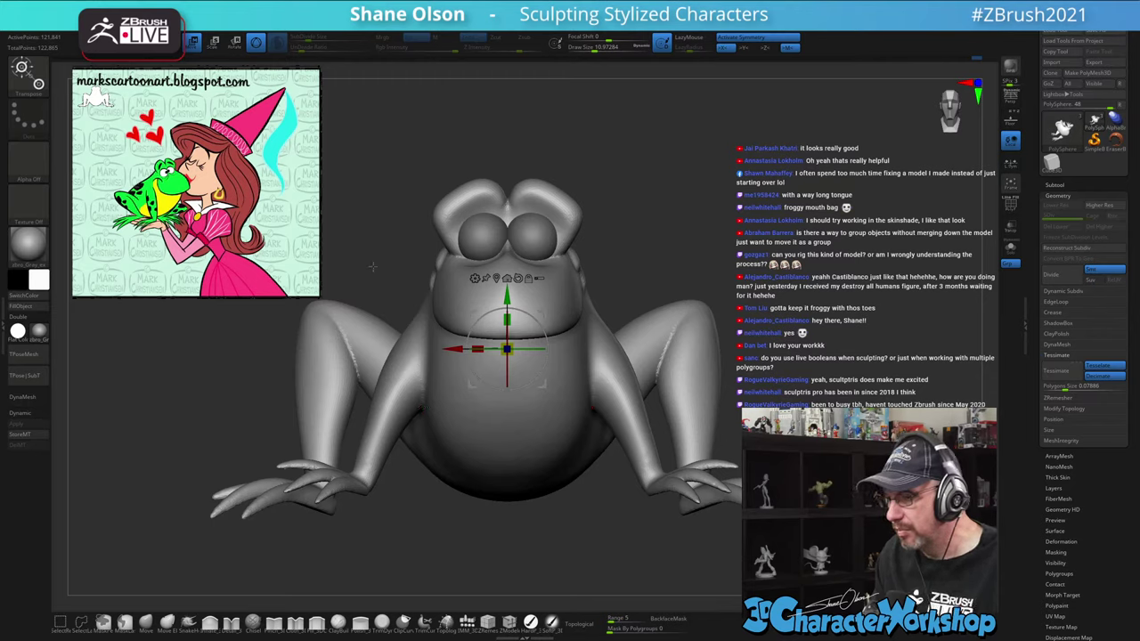
left_click_drag(372, 265, 383, 374)
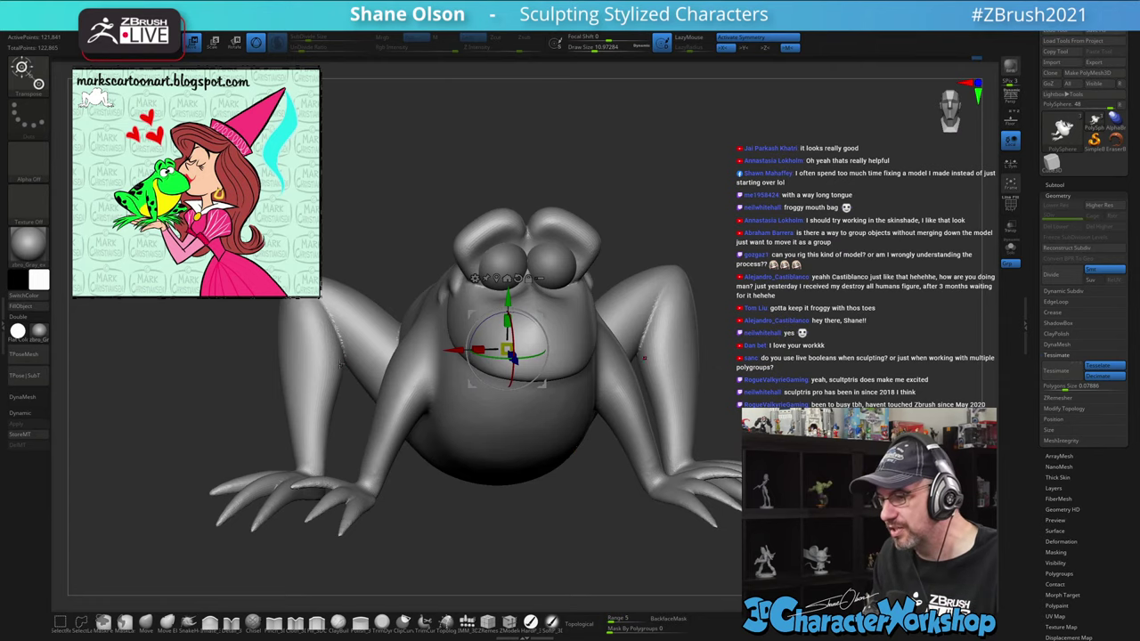
left_click_drag(403, 233, 454, 301, "alt")
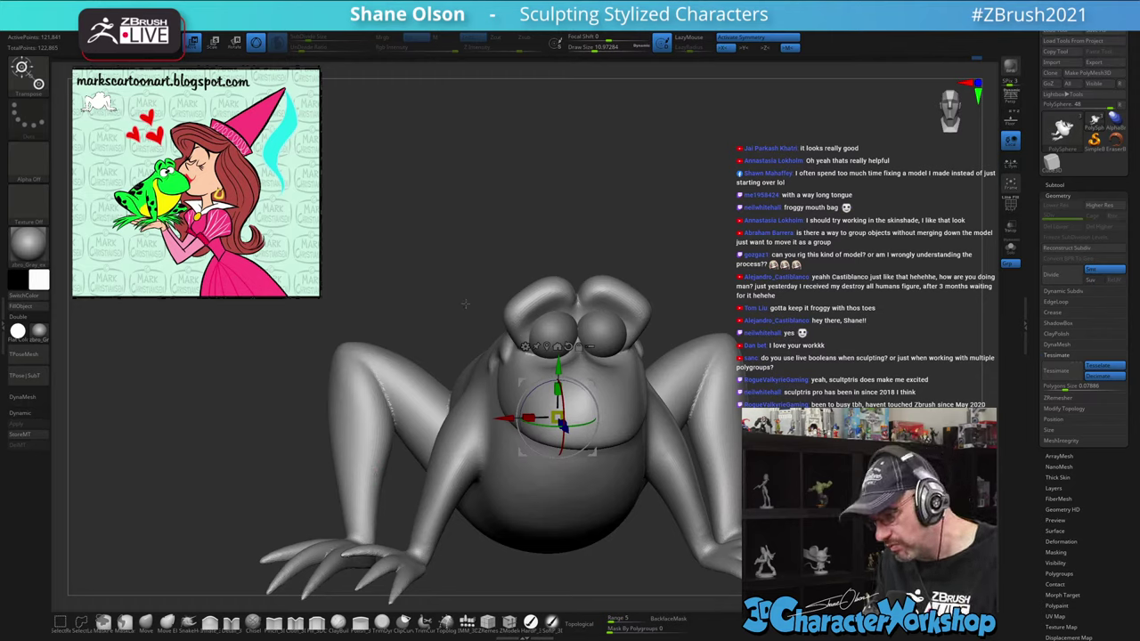
left_click_drag(458, 280, 450, 275)
left_click_drag(467, 427, 435, 476, "ctrl")
left_click(436, 472, "ctrl")
left_click(436, 472, "ctrl")
left_click_drag(378, 341, 479, 355)
left_click_drag(251, 541, 584, 497)
left_click_drag(502, 389, 735, 435, "alt")
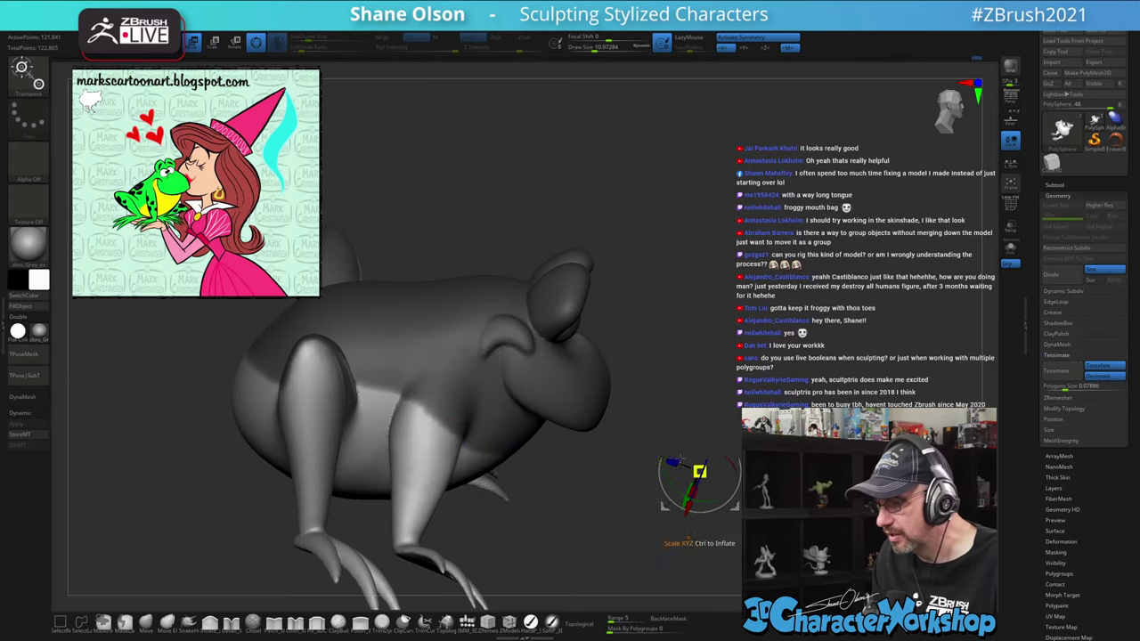
left_click(427, 432, "alt")
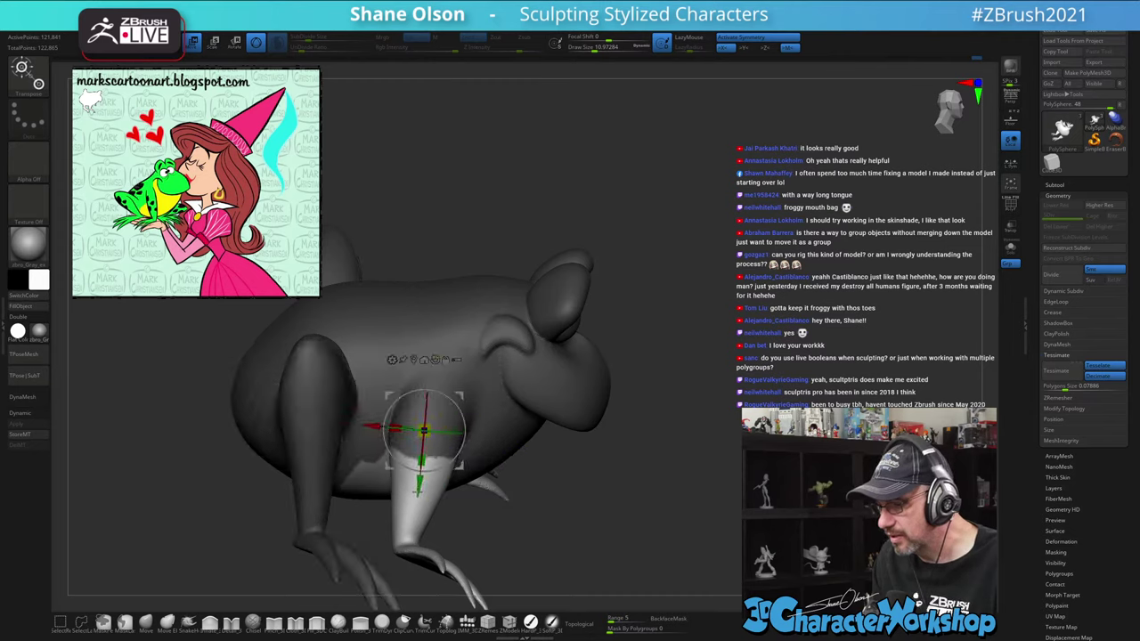
left_click_drag(433, 522, 790, 314)
key("q")
Smooth the top of the head behind the eyelids at Draw Size 28.89503
mouse_move(535, 570)
left_mouse_down()
mouse_move(561, 472)
mouse_move(521, 450)
mouse_move(535, 534)
left_mouse_up()
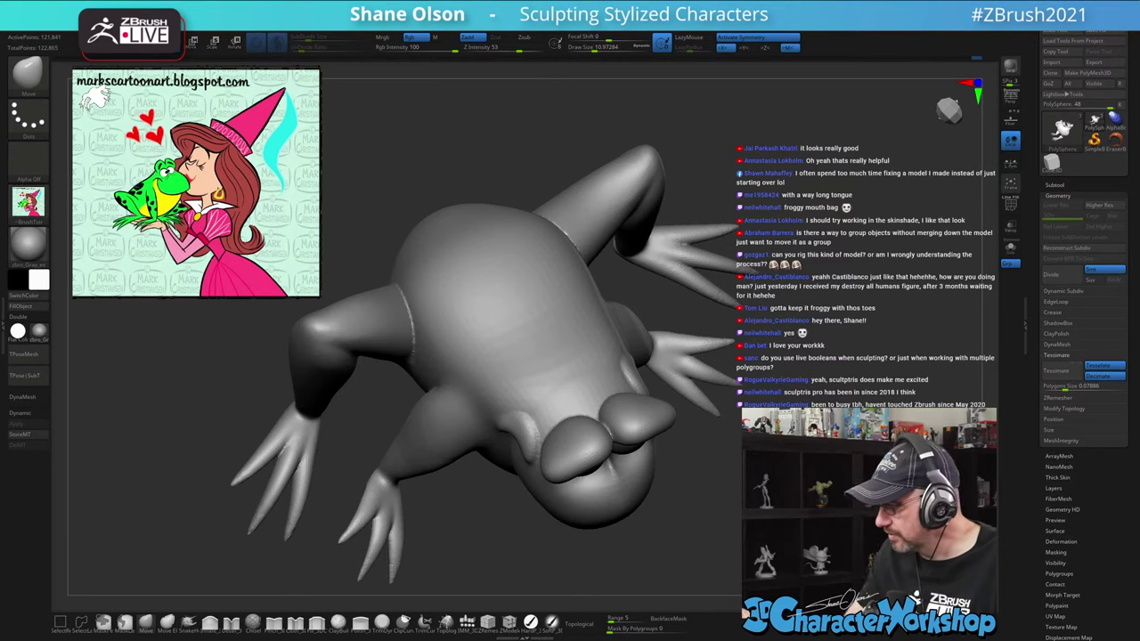
left_click_drag(694, 454, 705, 486)
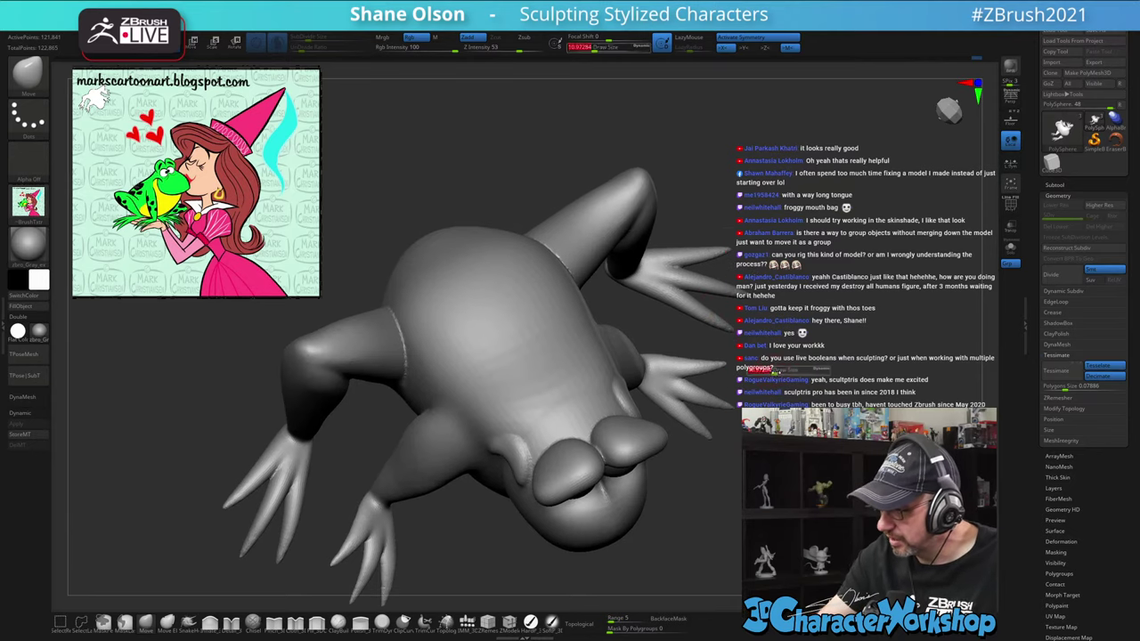
key("shift")
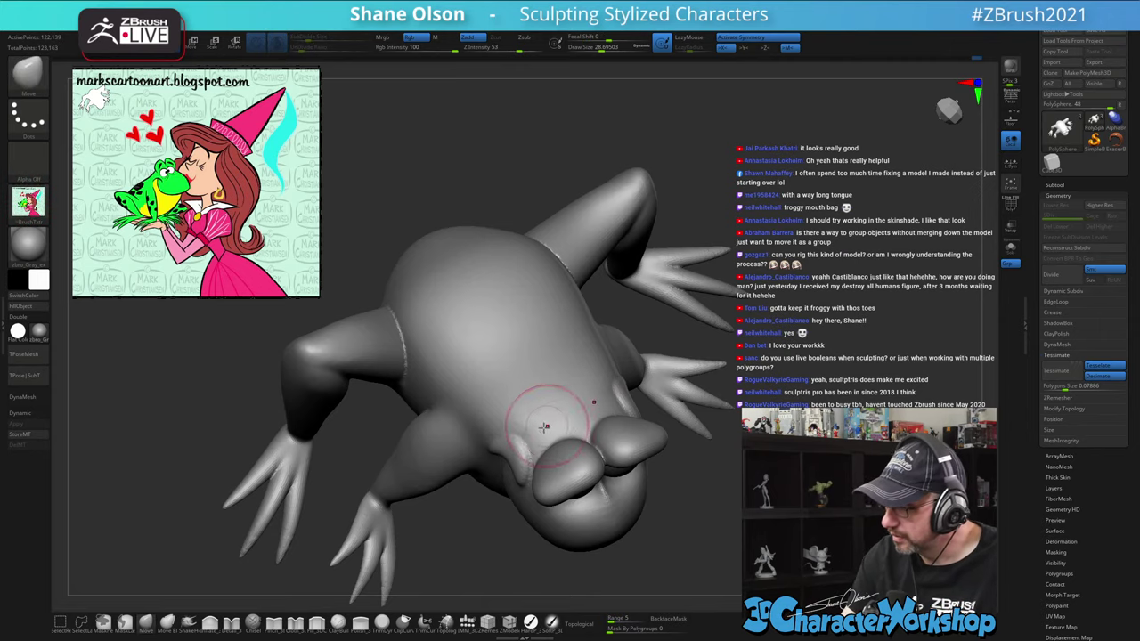
mouse_move(534, 423)
left_mouse_down("shift")
mouse_move(508, 456)
mouse_move(539, 423)
mouse_move(506, 427)
mouse_move(524, 443)
left_mouse_up("shift")
Smooth the area between the mouth corner and the eyelid with the Draw Size reduced to 8.96859
key("s")
right_click_drag(535, 410, 542, 407)
key("s")
left_click_drag(544, 409, 537, 411)
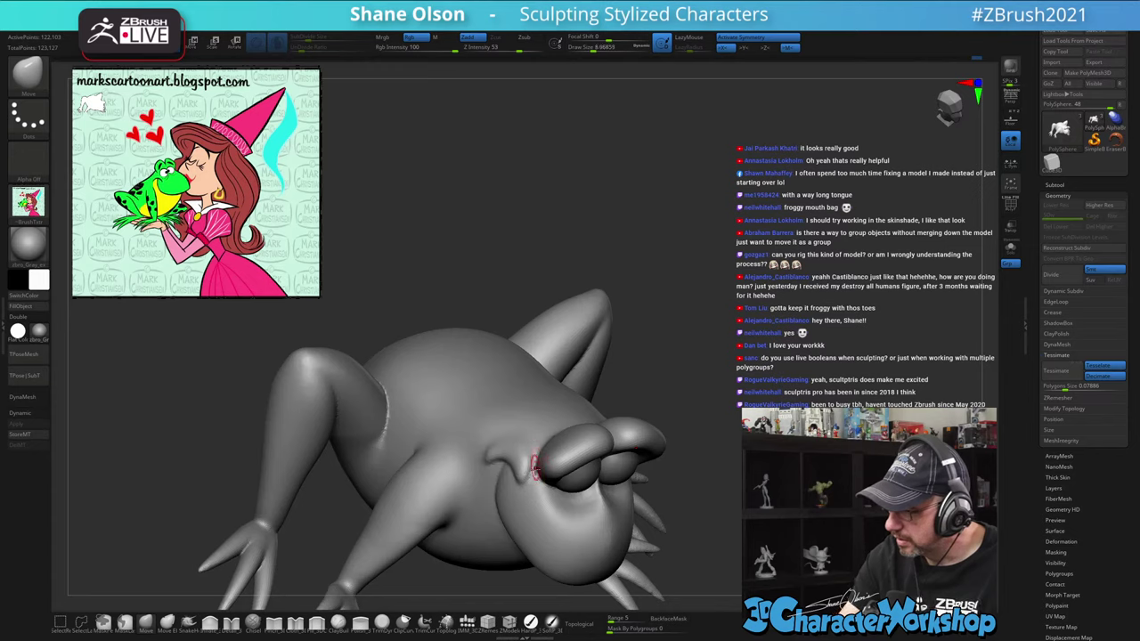
key("shift")
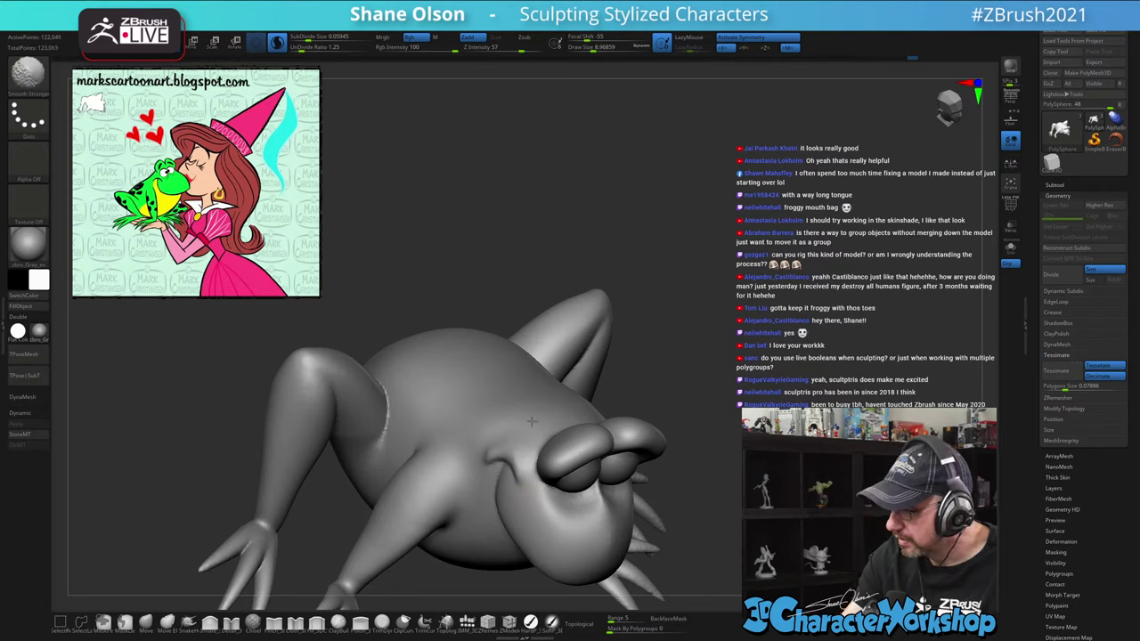
Smooth the neck and shoulder behind the mouth corner, using Draw Sizes of 14.20615 and 22.96179
mouse_move(532, 422)
right_mouse_down()
mouse_move(563, 397)
mouse_move(614, 383)
mouse_move(690, 419)
mouse_move(736, 463)
mouse_move(488, 414)
right_mouse_up()
key("s")
key("shift")
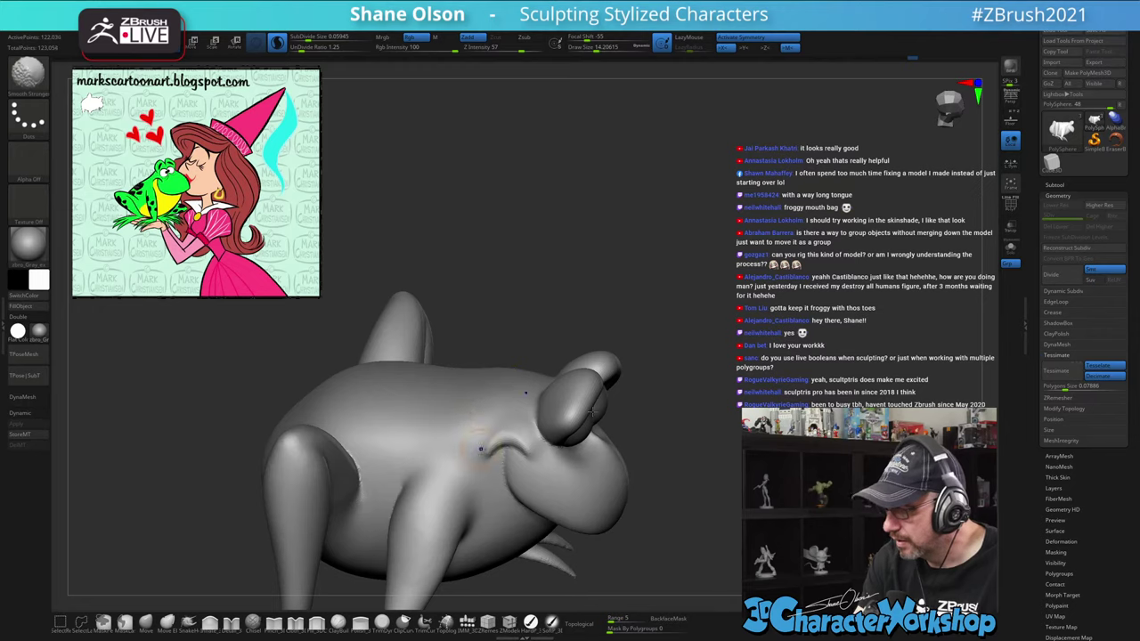
right_click_drag(710, 406, 690, 463)
key("s")
left_click_drag(697, 425, 705, 425)
key("shift")
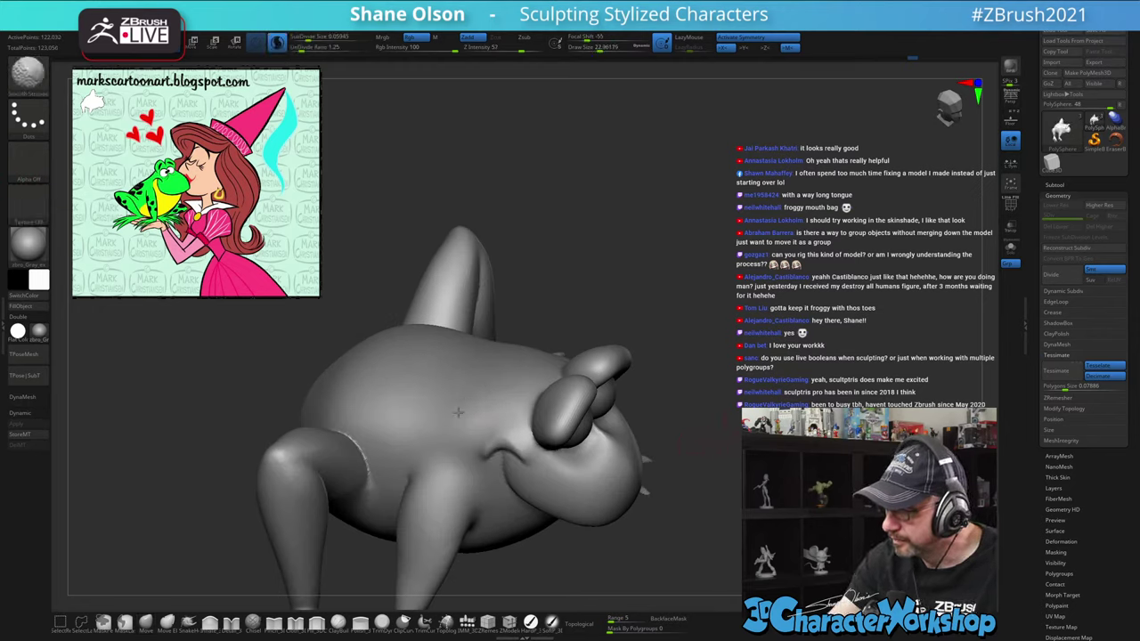
right_click_drag(445, 432, 735, 401)
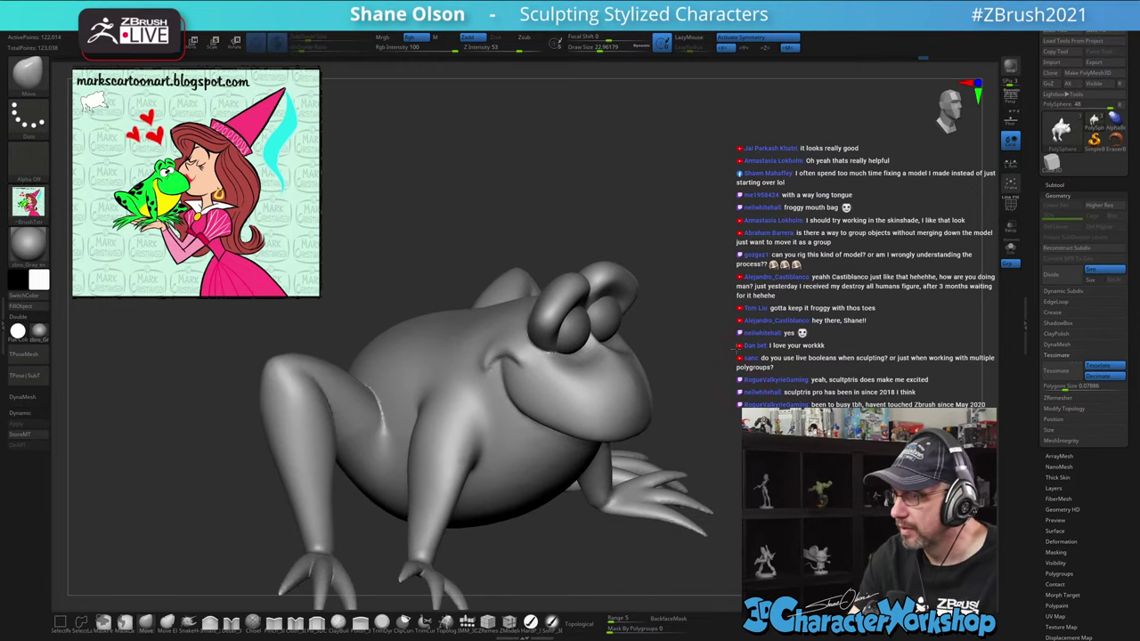
right_click_drag(736, 351, 721, 304)
right_click_drag(721, 376, 700, 333)
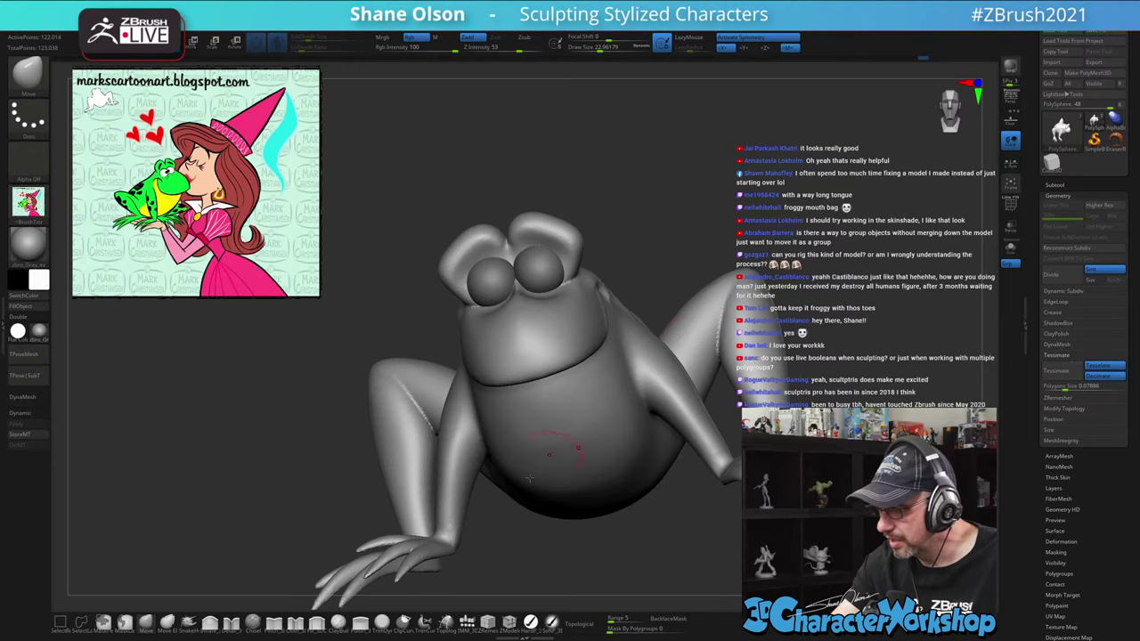
key("ctrl")
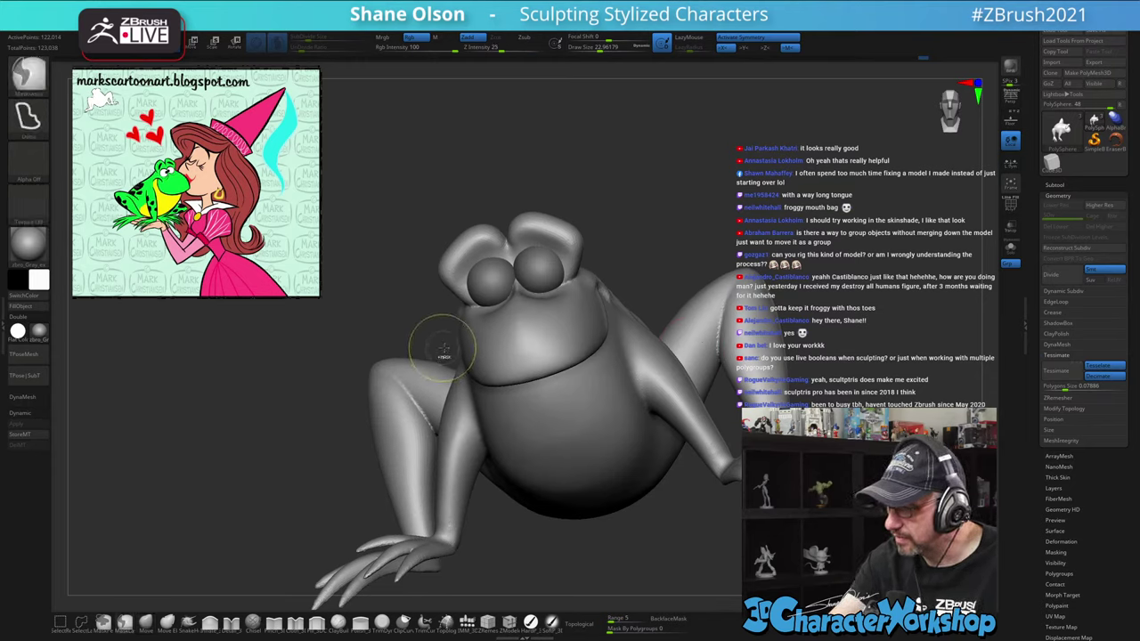
key("ctrl")
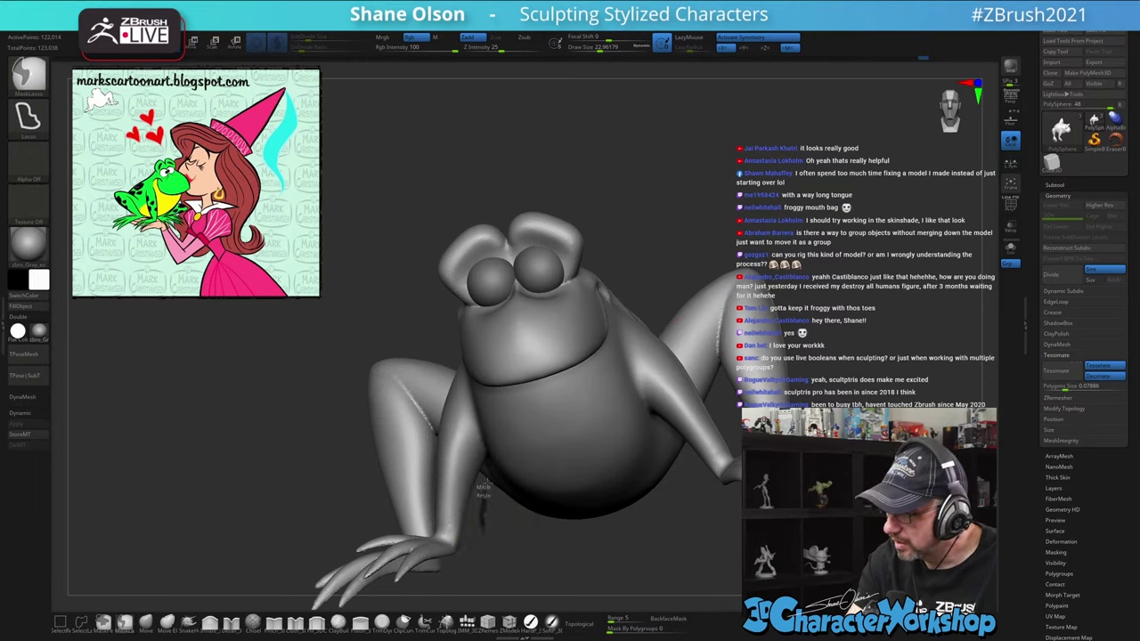
mouse_move(463, 378)
left_mouse_down("ctrl")
mouse_move(419, 506)
mouse_move(343, 577)
mouse_move(567, 537)
left_mouse_up("ctrl")
left_click_drag(553, 510, 674, 547)
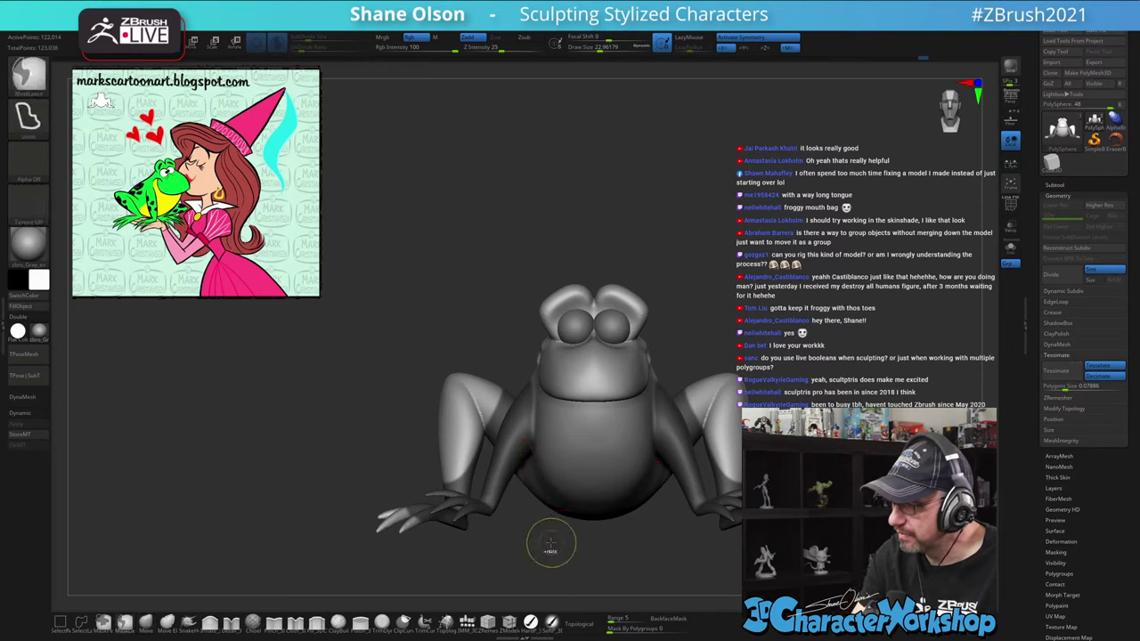
left_click_drag(549, 547, 554, 570, "ctrl")
Mask the frog's front arms and hands with MaskLasso, removing any masking from the hind legs
left_click_drag(487, 371, 471, 319, "alt")
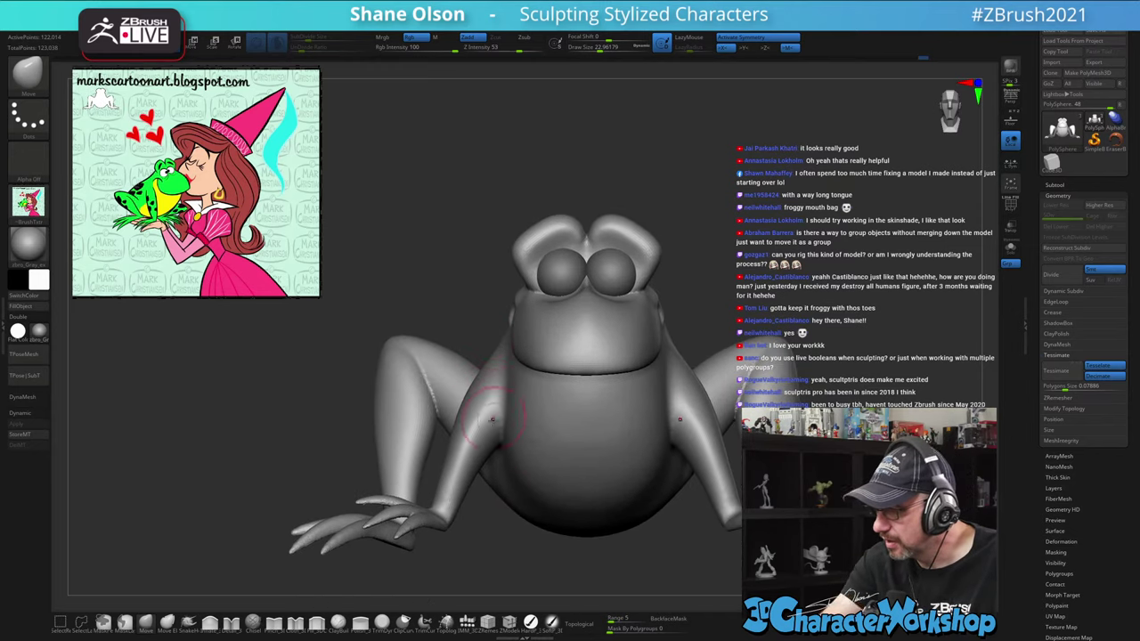
left_click_drag(504, 511, 503, 505, "ctrl")
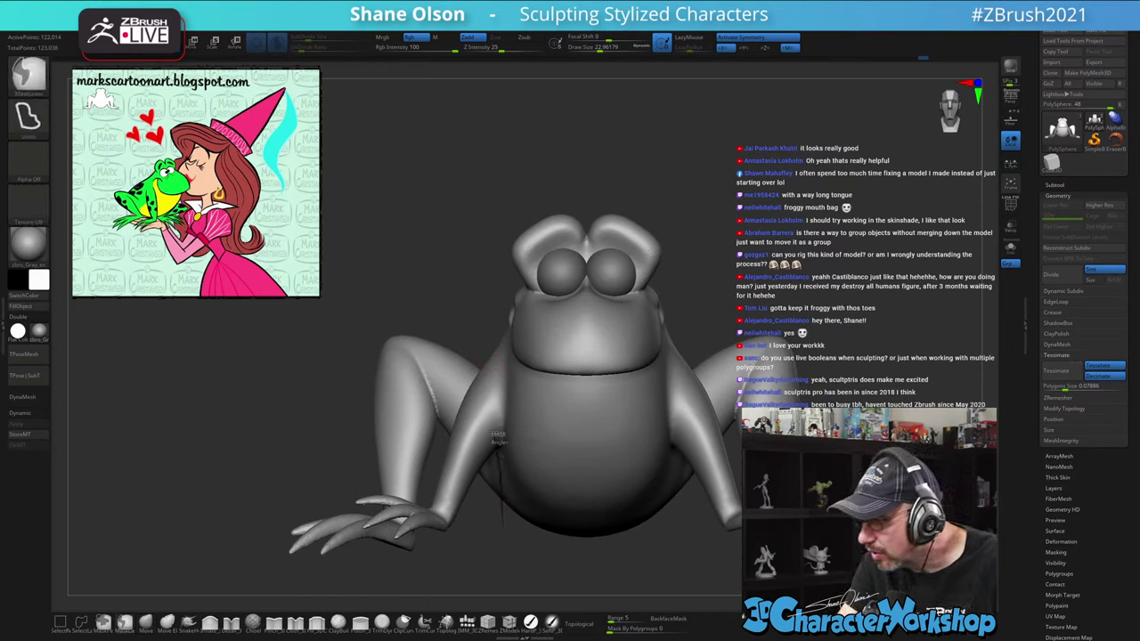
mouse_move(497, 436)
left_mouse_down("ctrl")
mouse_move(466, 391)
mouse_move(373, 472)
mouse_move(384, 554)
mouse_move(481, 552)
mouse_move(668, 450)
mouse_move(721, 412)
mouse_move(706, 397)
mouse_move(715, 451)
mouse_move(718, 406)
mouse_move(715, 431)
mouse_move(768, 423)
mouse_move(764, 434)
mouse_move(771, 412)
left_mouse_up("ctrl")
mouse_move(505, 554)
left_mouse_down("ctrl")
mouse_move(371, 283)
mouse_move(565, 261)
mouse_move(621, 459)
mouse_move(399, 561)
left_mouse_up("ctrl")
mouse_move(686, 550)
left_mouse_down()
mouse_move(566, 548)
mouse_move(579, 568)
mouse_move(561, 563)
left_mouse_up()
mouse_move(447, 397)
left_mouse_down("ctrl+alt")
mouse_move(399, 358)
mouse_move(382, 470)
left_mouse_up("ctrl+alt")
left_click_drag(438, 405, 418, 378, "ctrl")
Soften and invert the mask so only the front arms stay editable, and set the Move brush's Draw Size to 33.681
left_click_drag(565, 478, 593, 521)
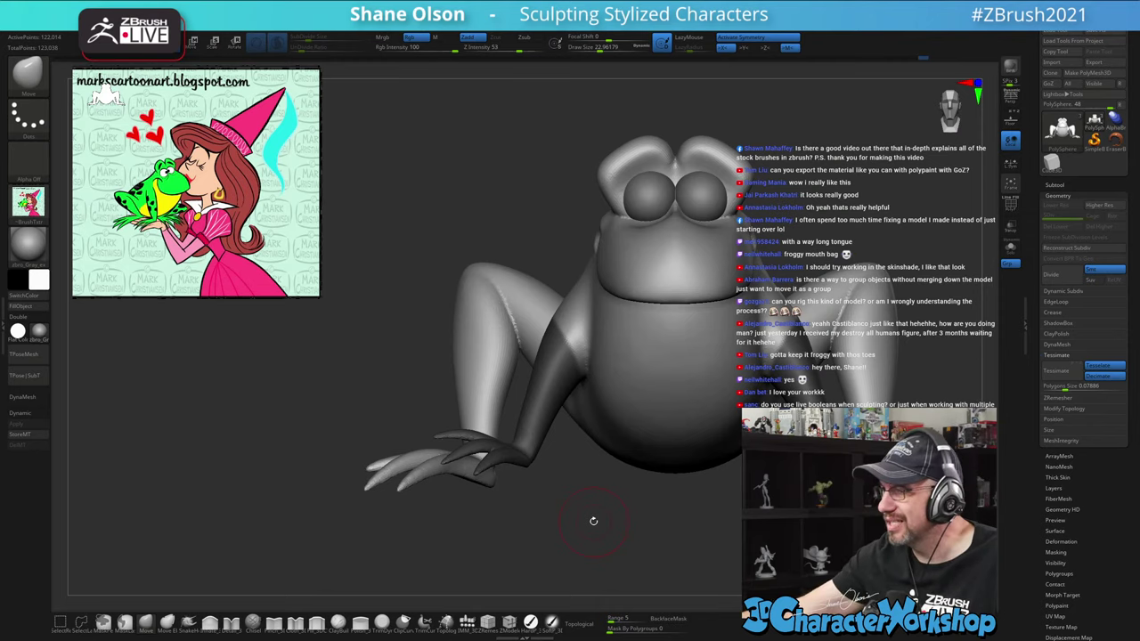
left_click_drag(485, 203, 451, 203)
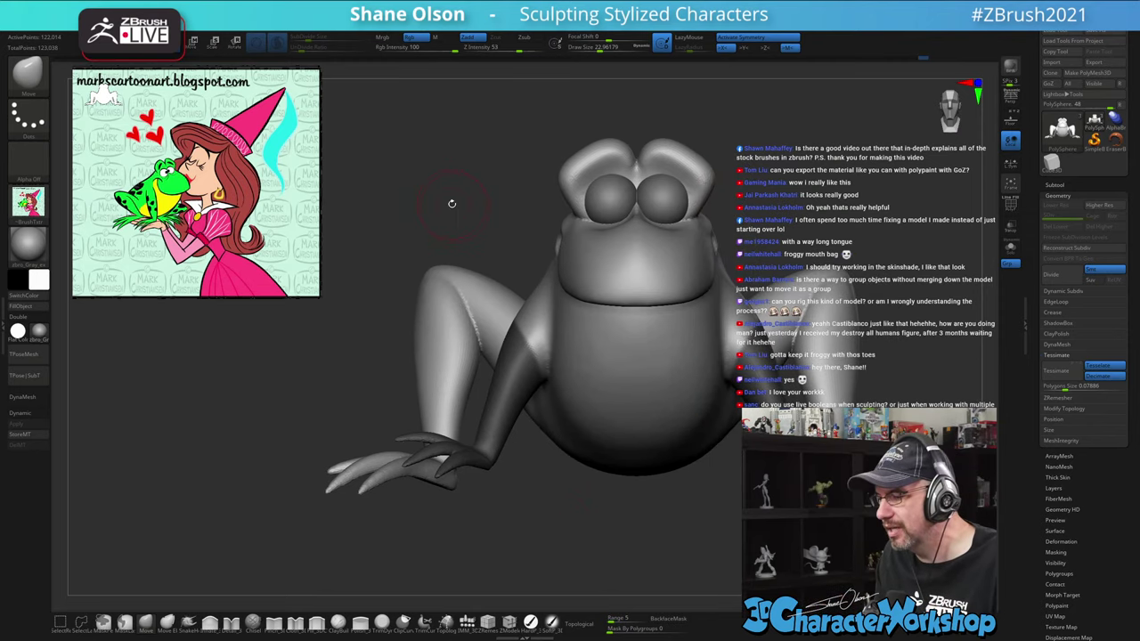
left_click(521, 372, "ctrl")
left_click(517, 378, "ctrl")
left_click(505, 408, "ctrl")
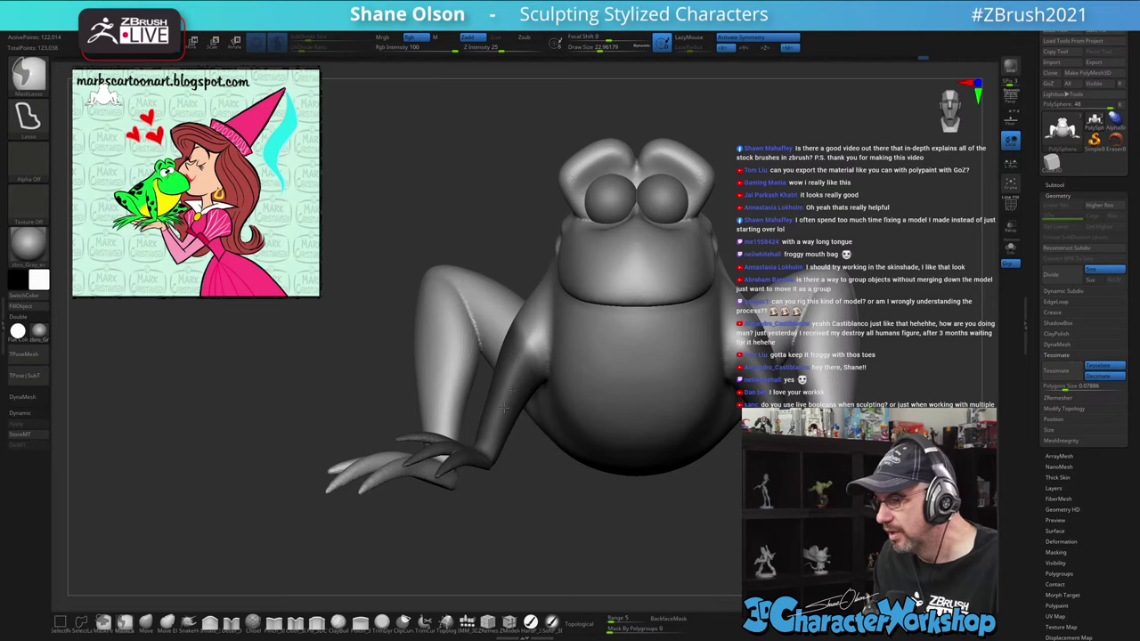
left_click(547, 493, "ctrl")
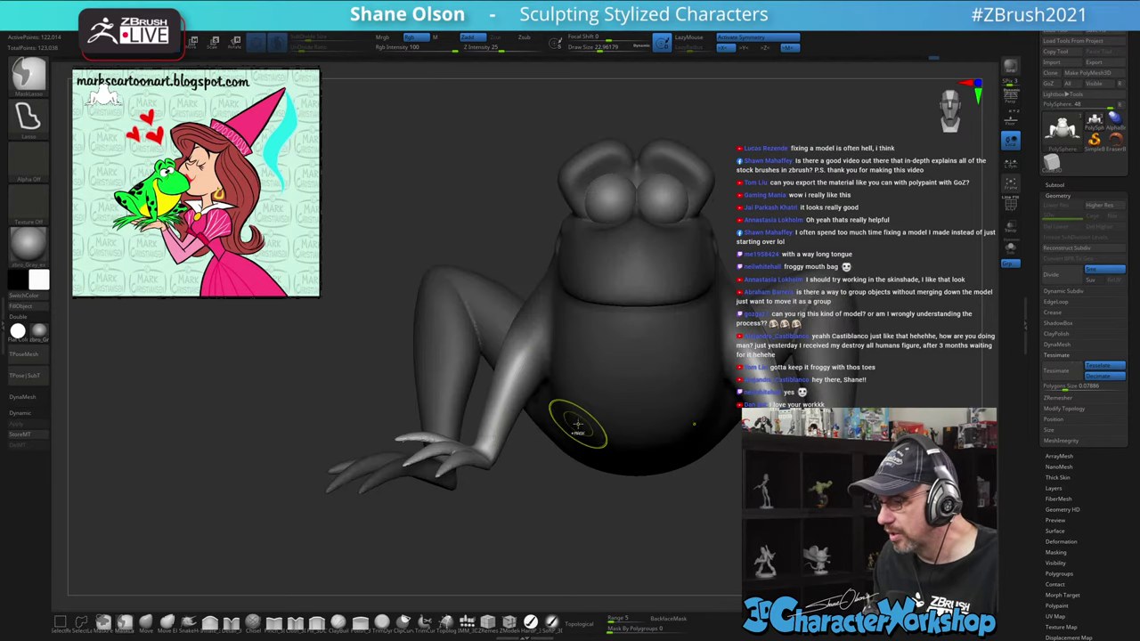
key("s")
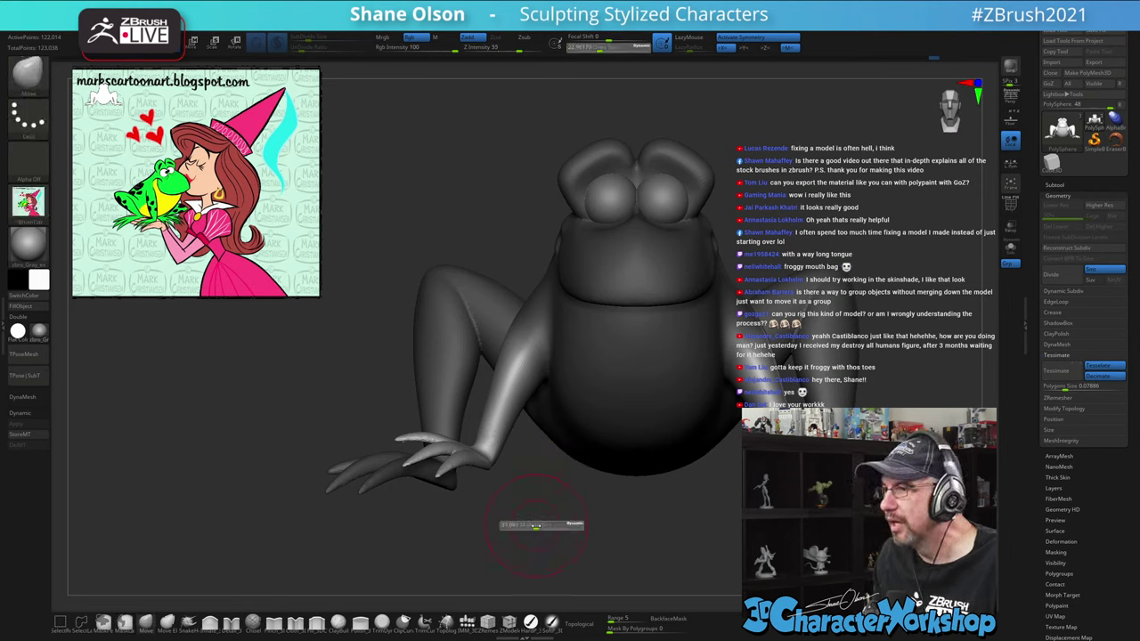
left_click_drag(532, 491, 551, 509)
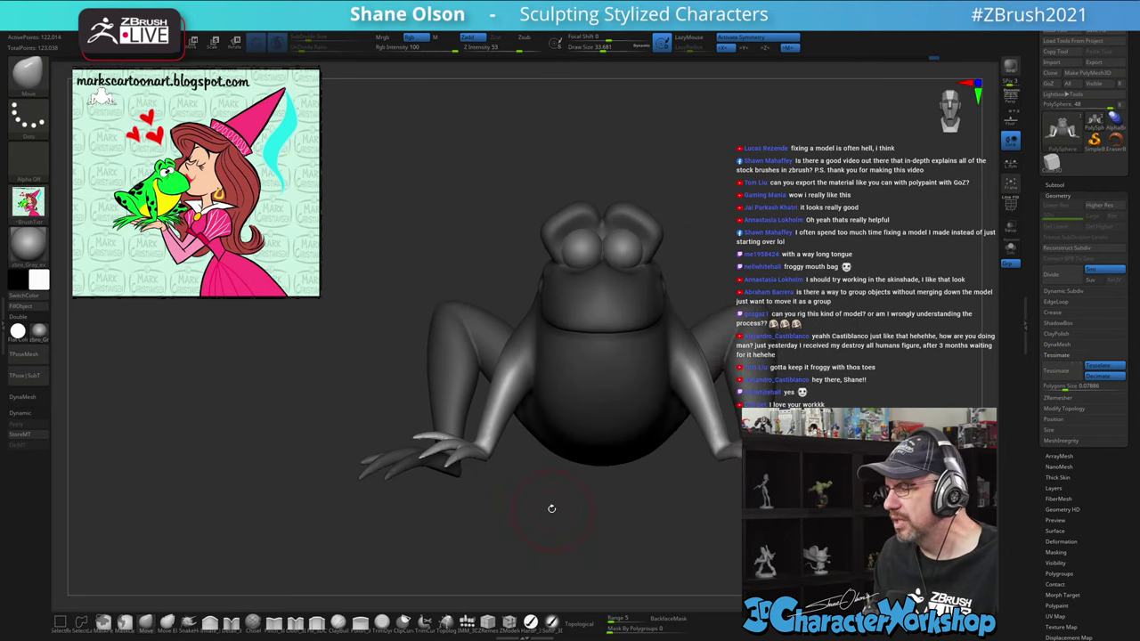
Check the front-arm mask by inverting it back and forth and viewing the frog from the side
left_click(552, 507, "ctrl")
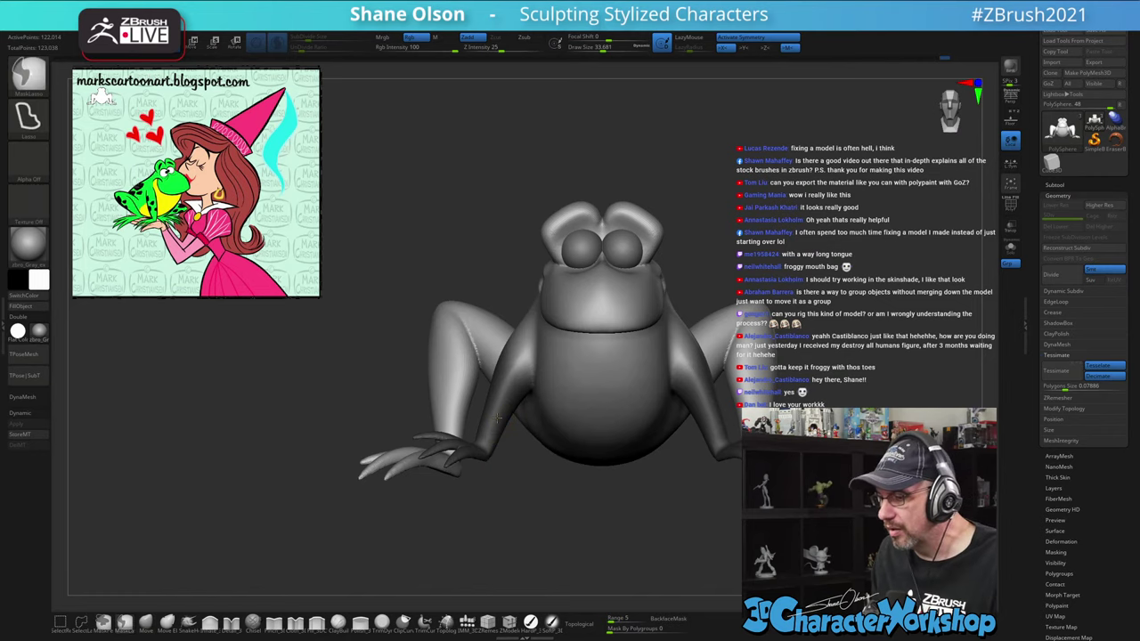
left_click(508, 529, "ctrl")
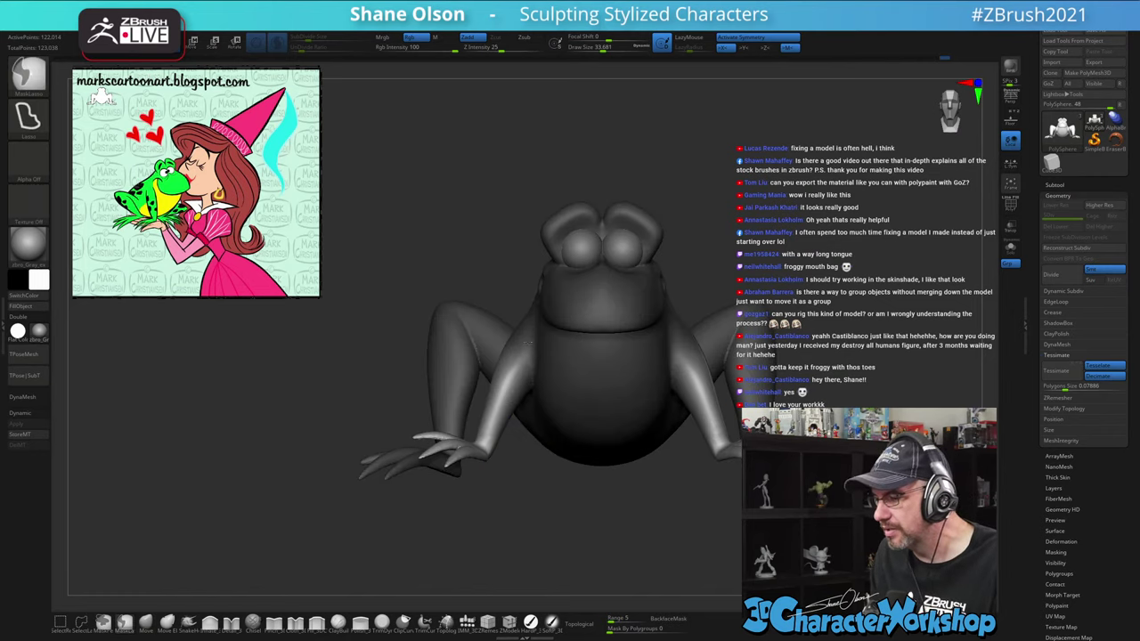
left_click_drag(525, 496, 572, 508)
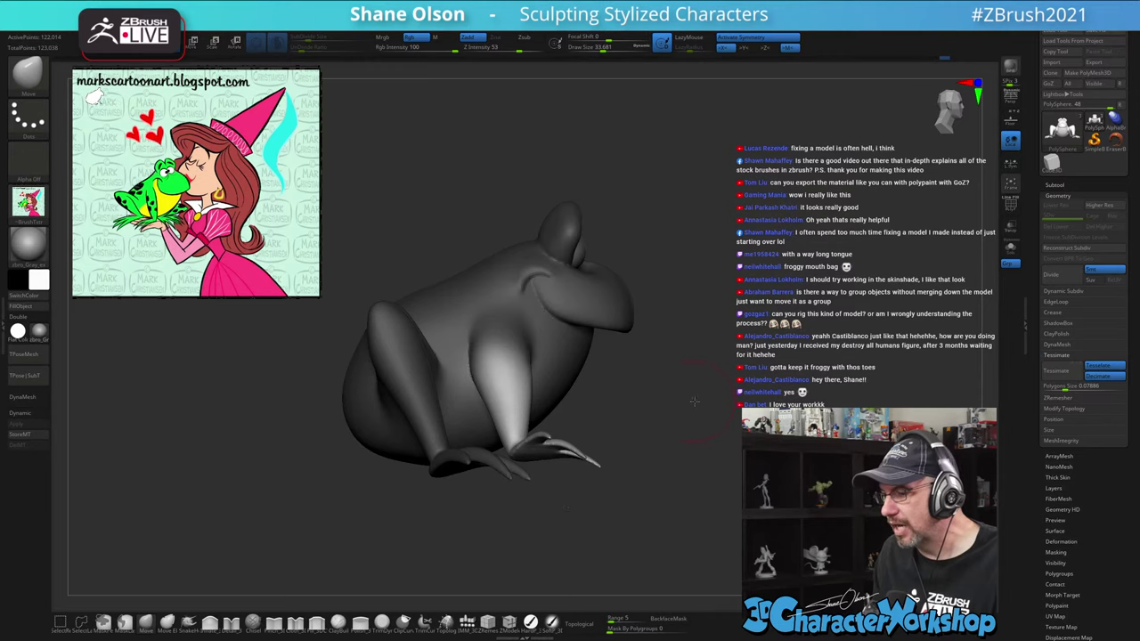
left_click_drag(694, 402, 653, 401)
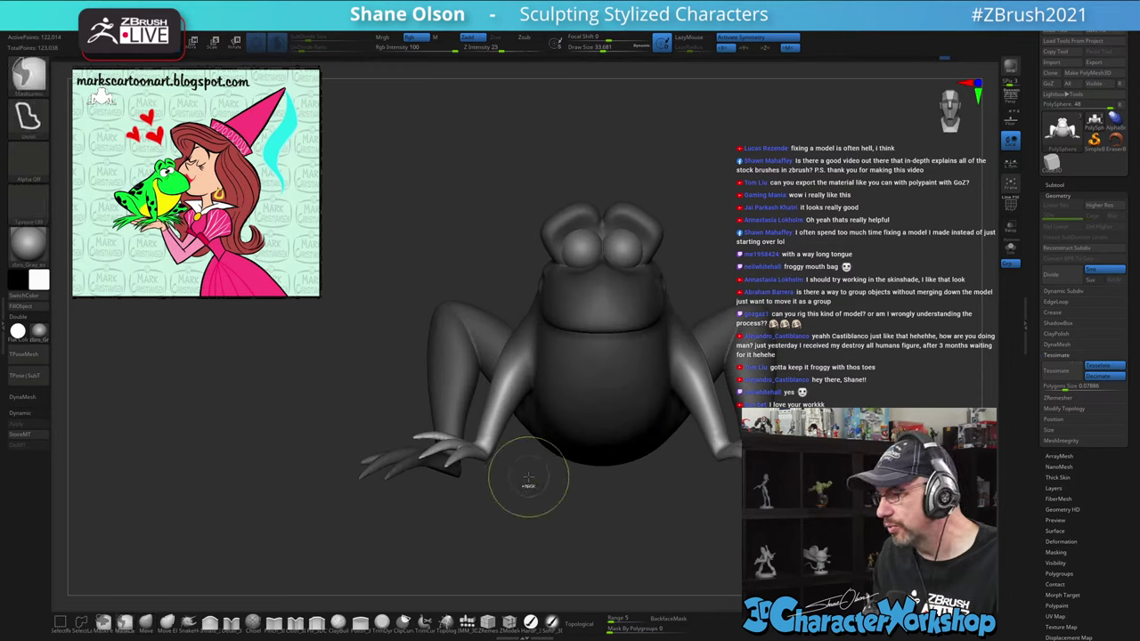
left_click_drag(528, 481, 522, 533, "ctrl")
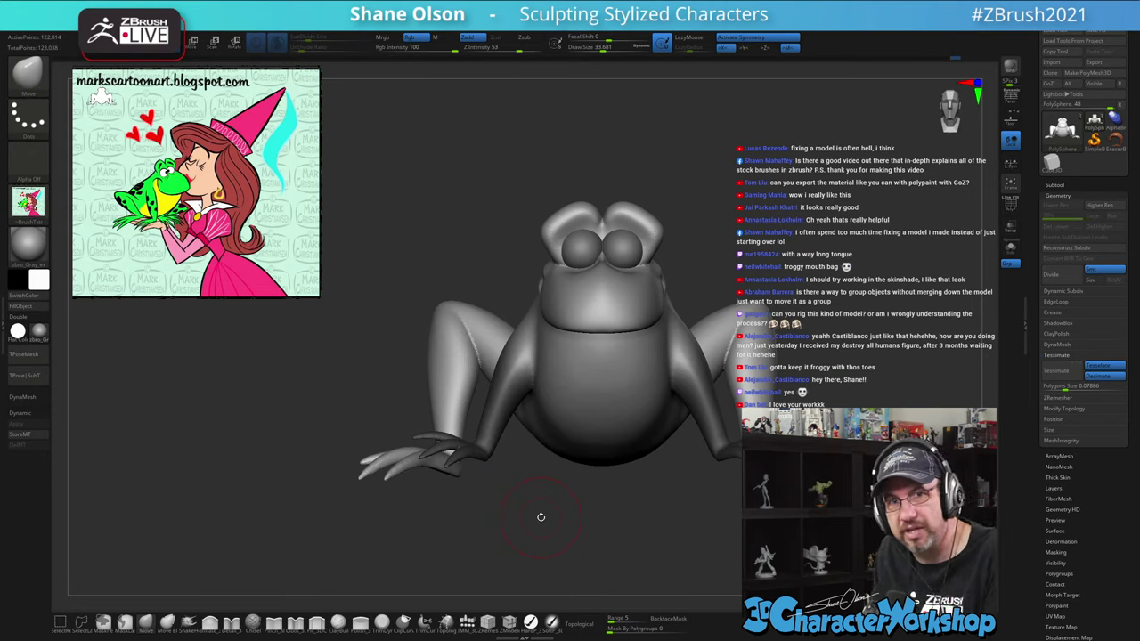
left_click_drag(544, 512, 522, 523, "alt")
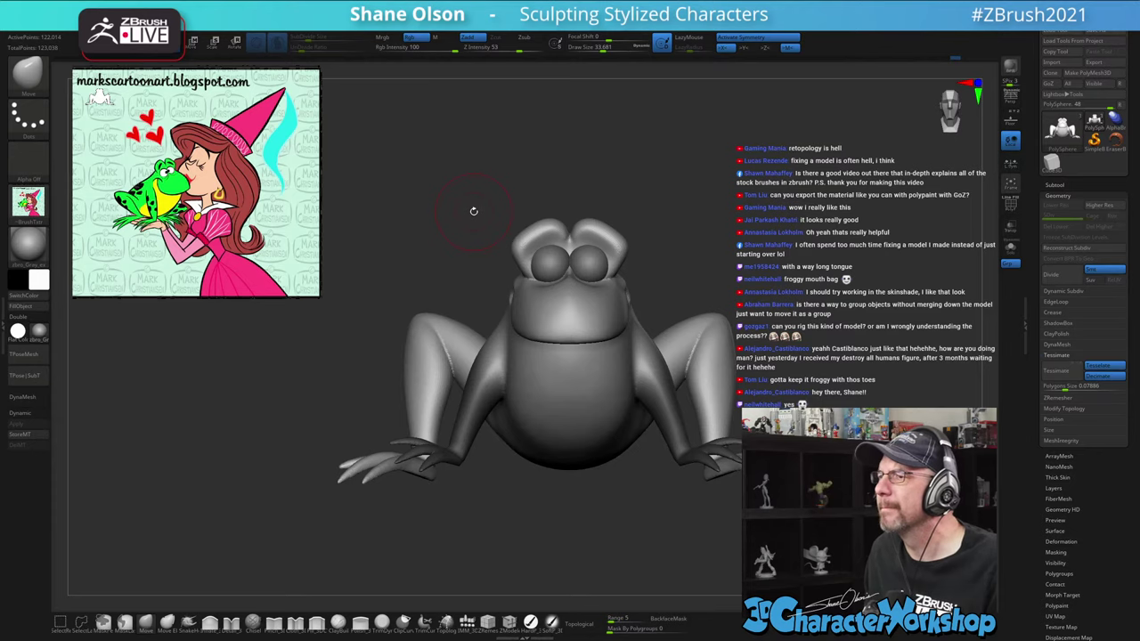
Switch the material to SkinShade4 and invert the mask so only the front arms remain editable
left_click(39, 333)
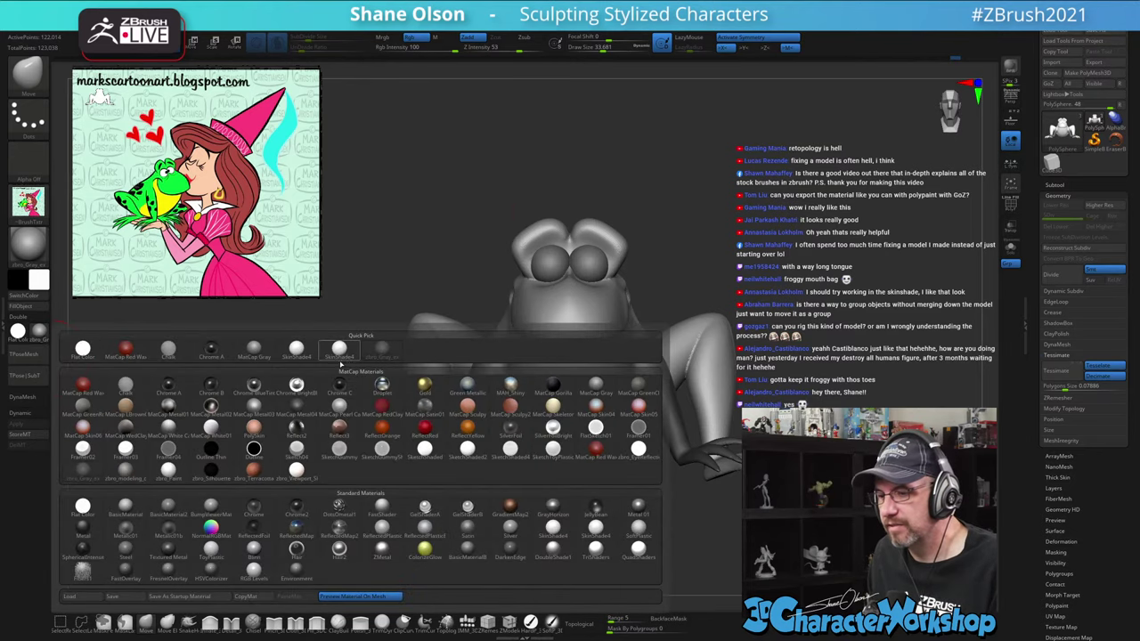
left_click(339, 356)
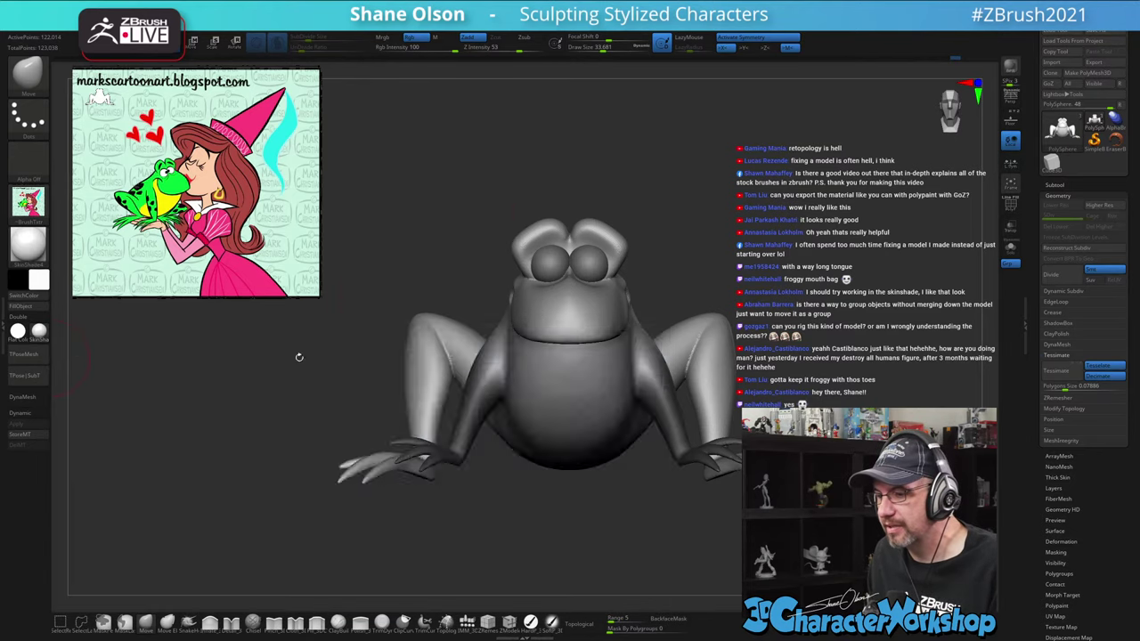
left_click(525, 541, "ctrl")
Position the transform gizmo at the shoulder with its orientation reset, and rotate both front arms inward toward the belly
key("w")
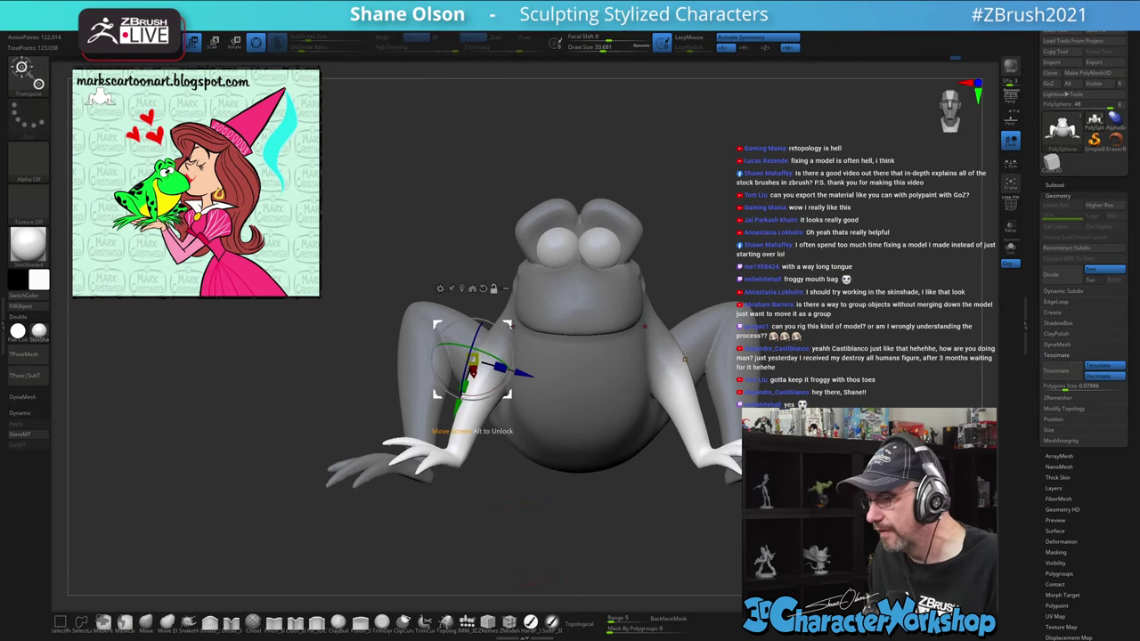
left_click_drag(514, 326, 532, 330, "alt")
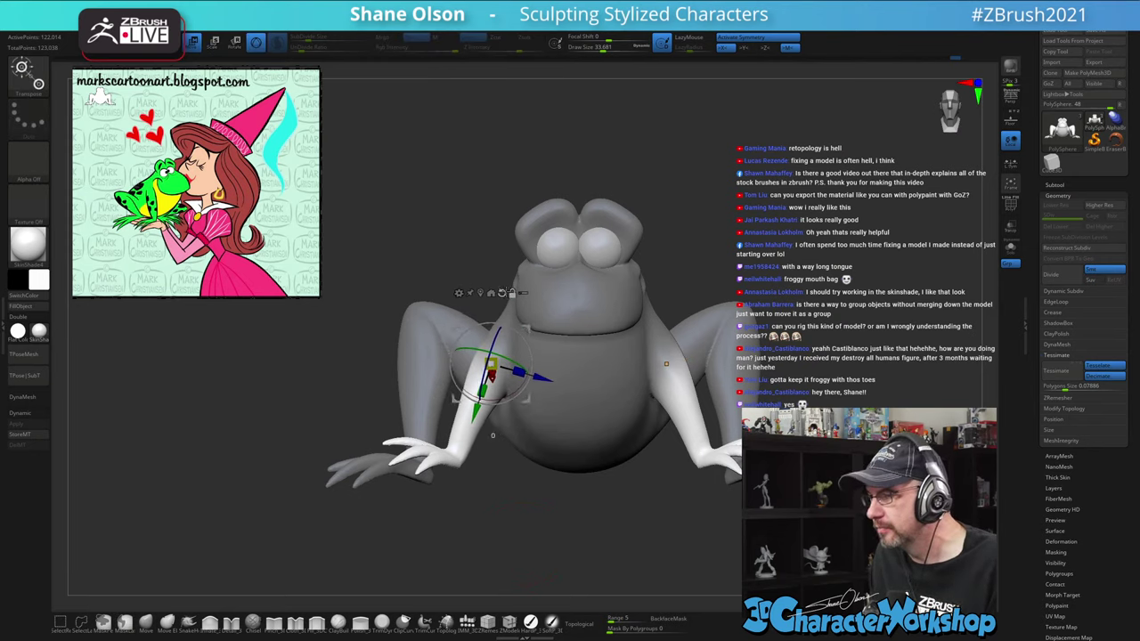
left_click(503, 293, "alt")
left_click_drag(424, 169, 432, 200, "alt")
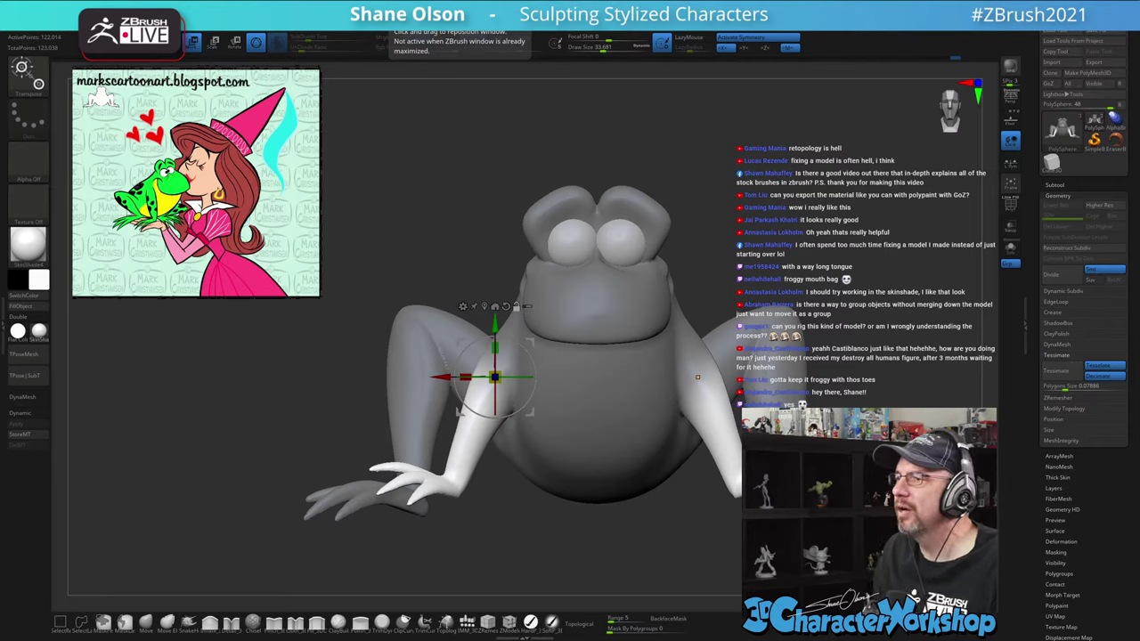
left_click_drag(403, 161, 410, 144, "alt")
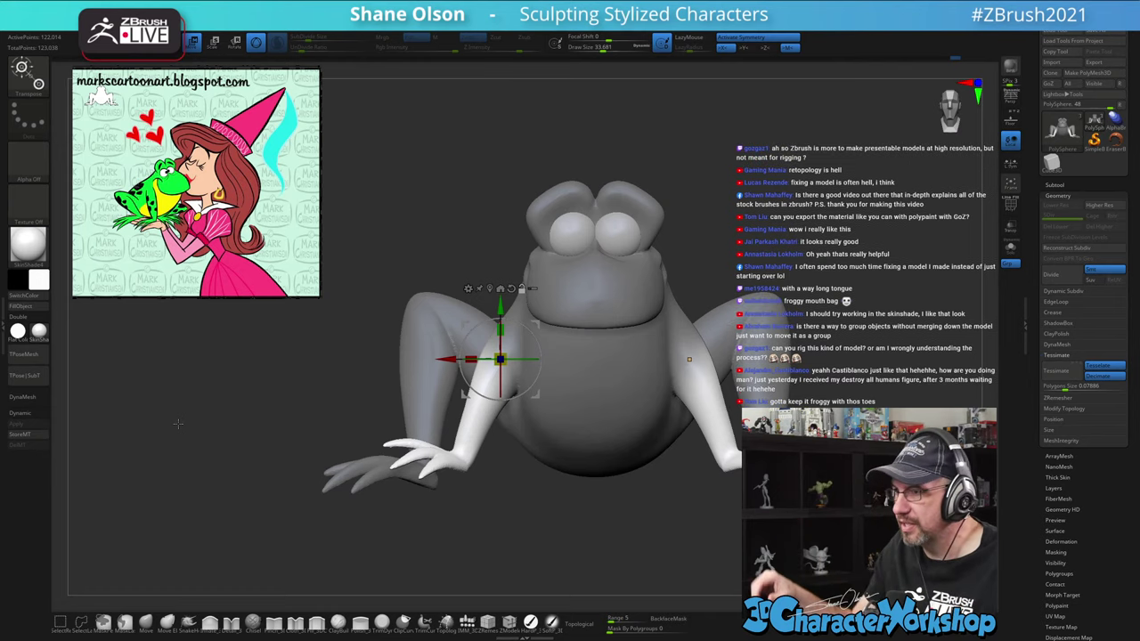
mouse_move(537, 341)
left_mouse_down()
mouse_move(521, 325)
mouse_move(546, 331)
left_mouse_up()
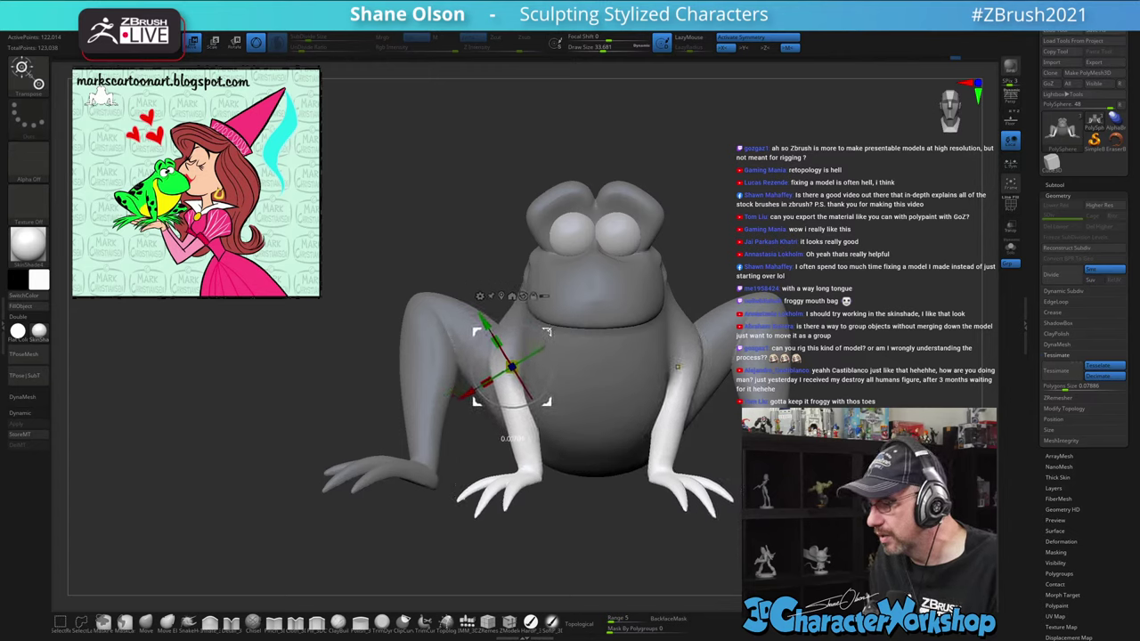
left_click_drag(513, 229, 500, 204)
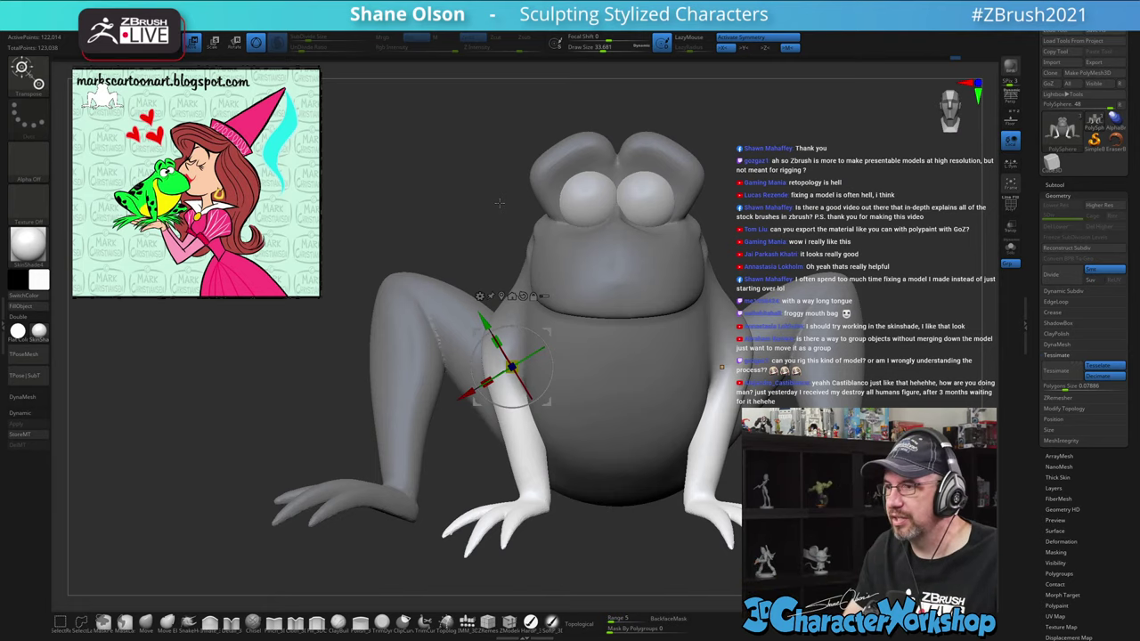
Clear the mask and reshape the shoulders and upper arms with the Move brush, enlarging the Draw Size to 39.31169
key("q")
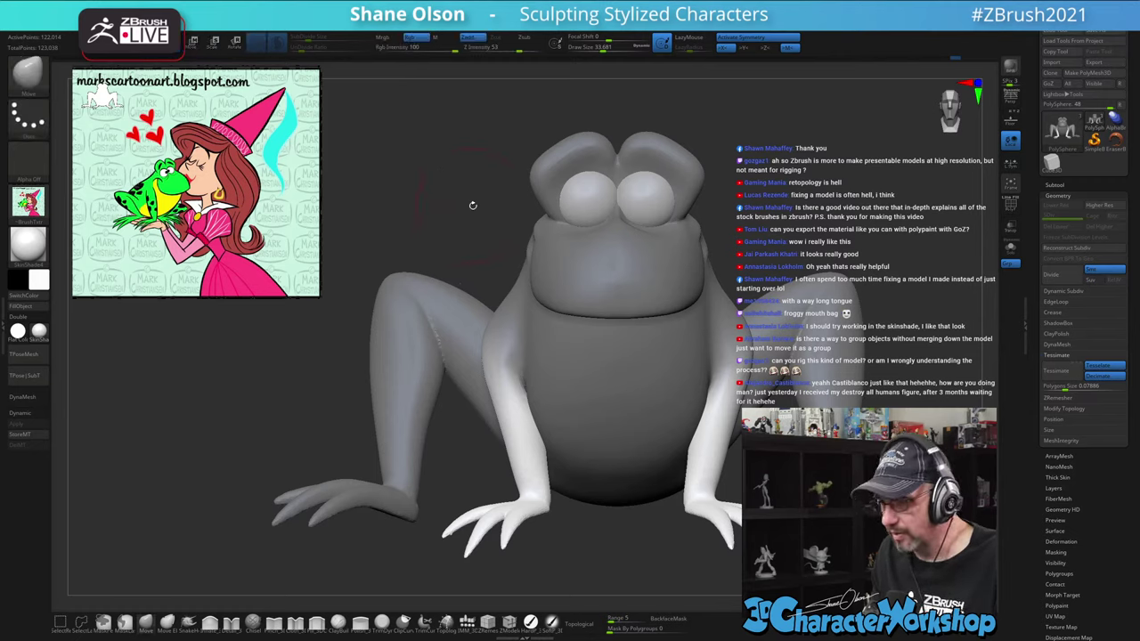
left_click_drag(472, 206, 473, 221, "ctrl")
key("s")
mouse_move(496, 343)
left_mouse_down()
mouse_move(506, 343)
mouse_move(490, 344)
left_mouse_up()
key("s")
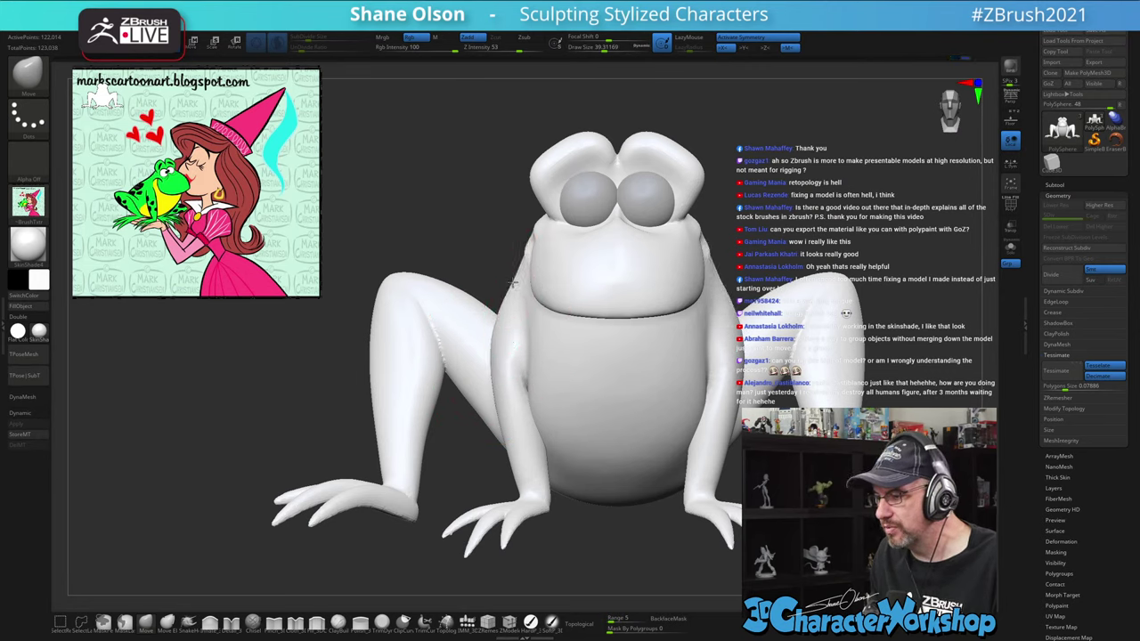
left_click_drag(482, 229, 487, 230)
key("s")
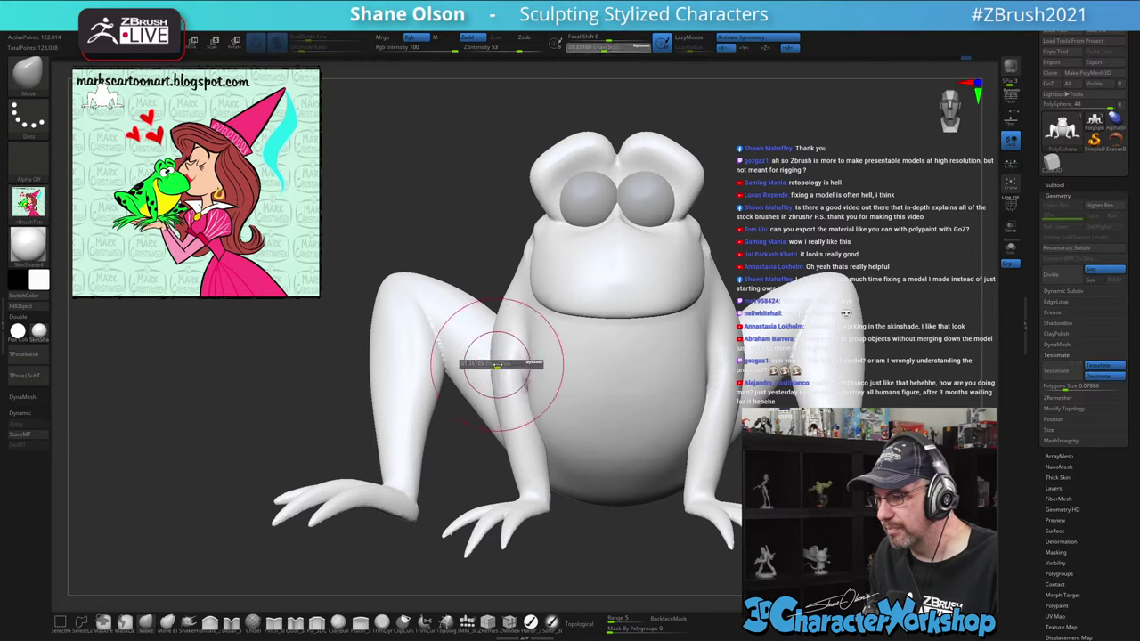
left_click_drag(499, 365, 503, 366)
Smooth the join between the front arm and the side of the body with Sculptris Pro active
mouse_move(486, 253)
left_mouse_down()
mouse_move(490, 237)
mouse_move(501, 249)
left_mouse_up()
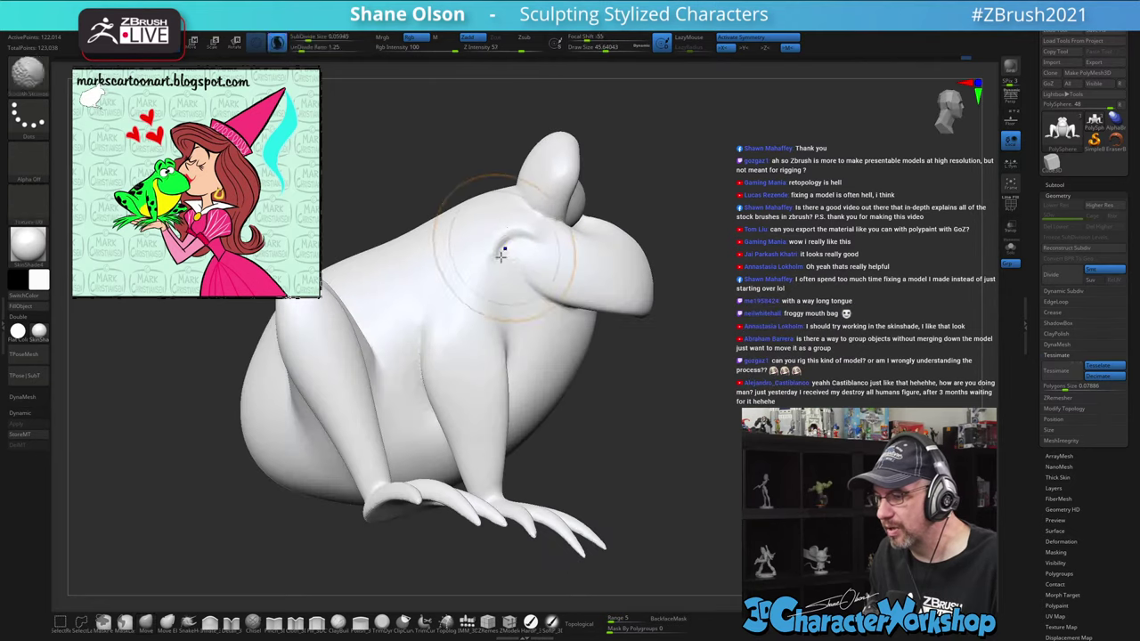
left_click_drag(427, 380, 433, 394)
key("s")
left_click_drag(426, 392, 428, 398, "shift")
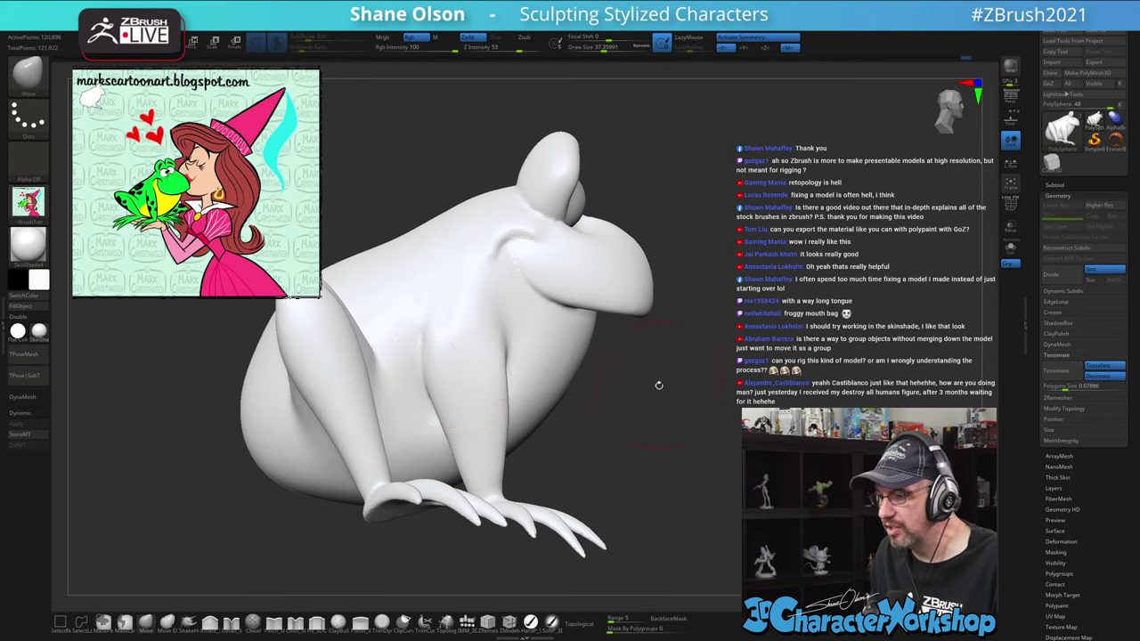
Adjust the inner edge of the upper arm against the belly using the Move brush at Draw Size 35.48367
mouse_move(657, 387)
right_mouse_down()
mouse_move(611, 382)
mouse_move(649, 377)
mouse_move(710, 413)
mouse_move(579, 396)
right_mouse_up()
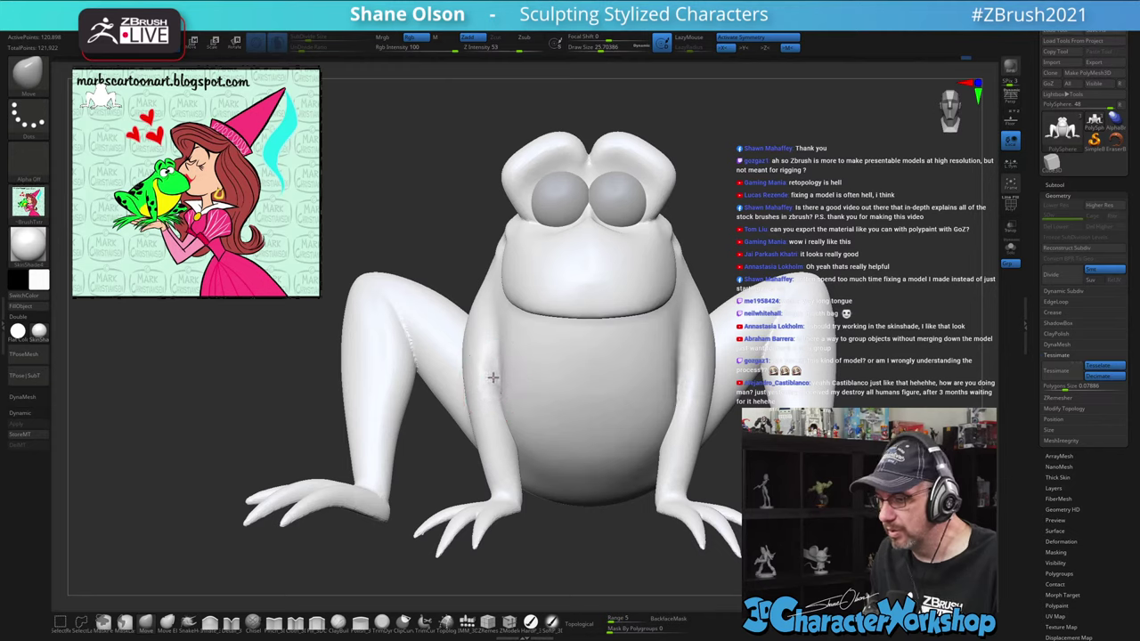
key("s")
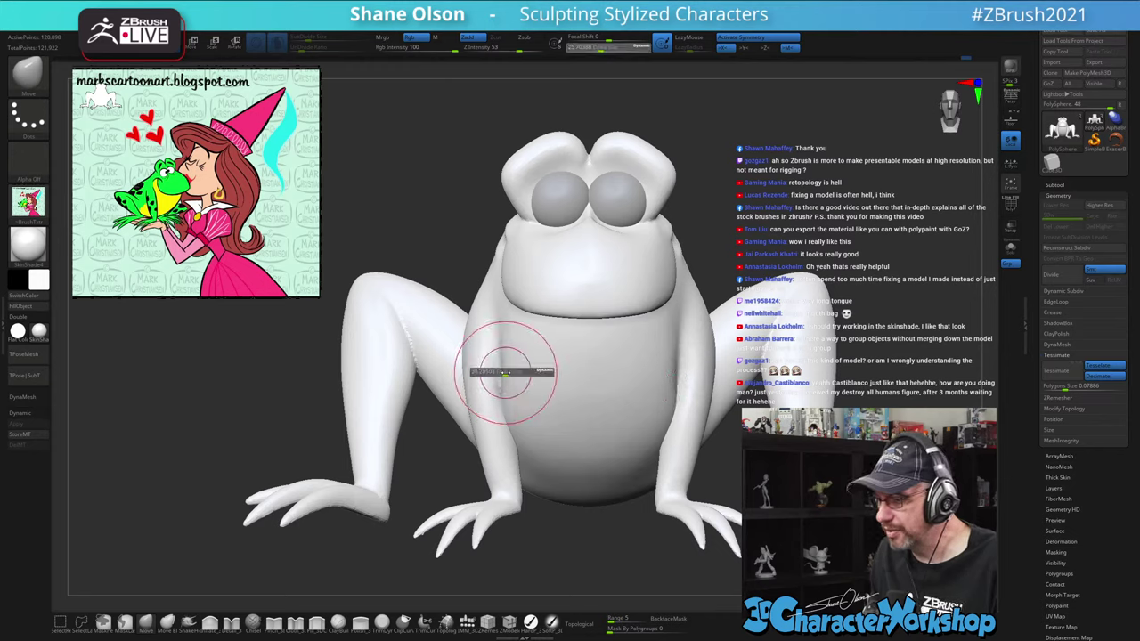
left_click_drag(506, 374, 513, 373)
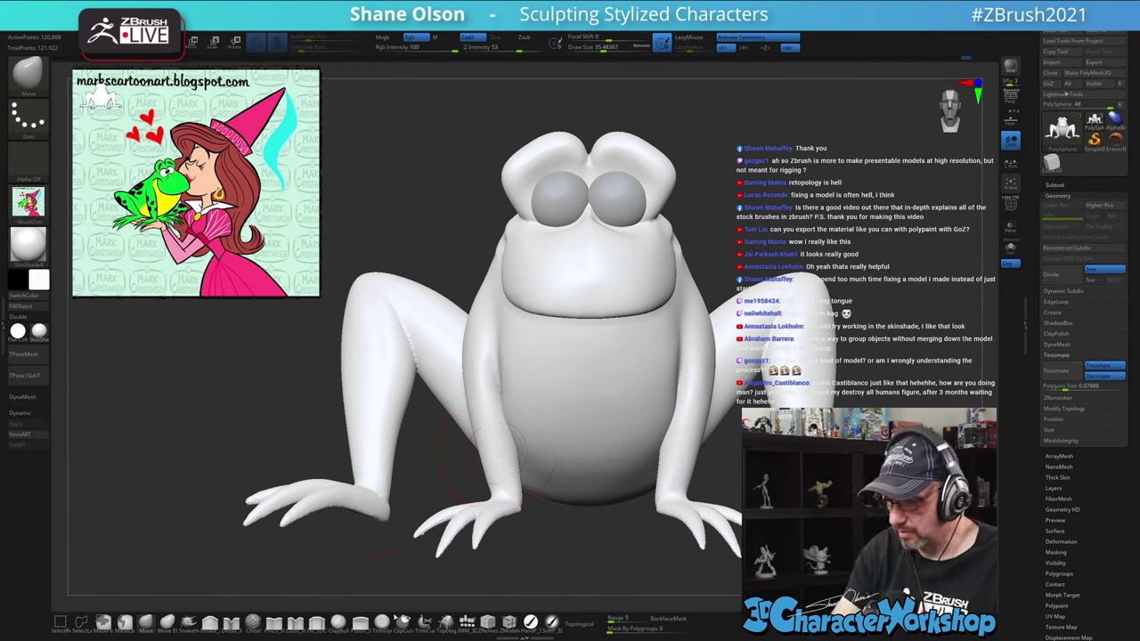
Thicken the front arms with the Inflate brush at Draw Size 30.28859 with Sculptris Pro turned off, and smooth them
left_click(210, 621)
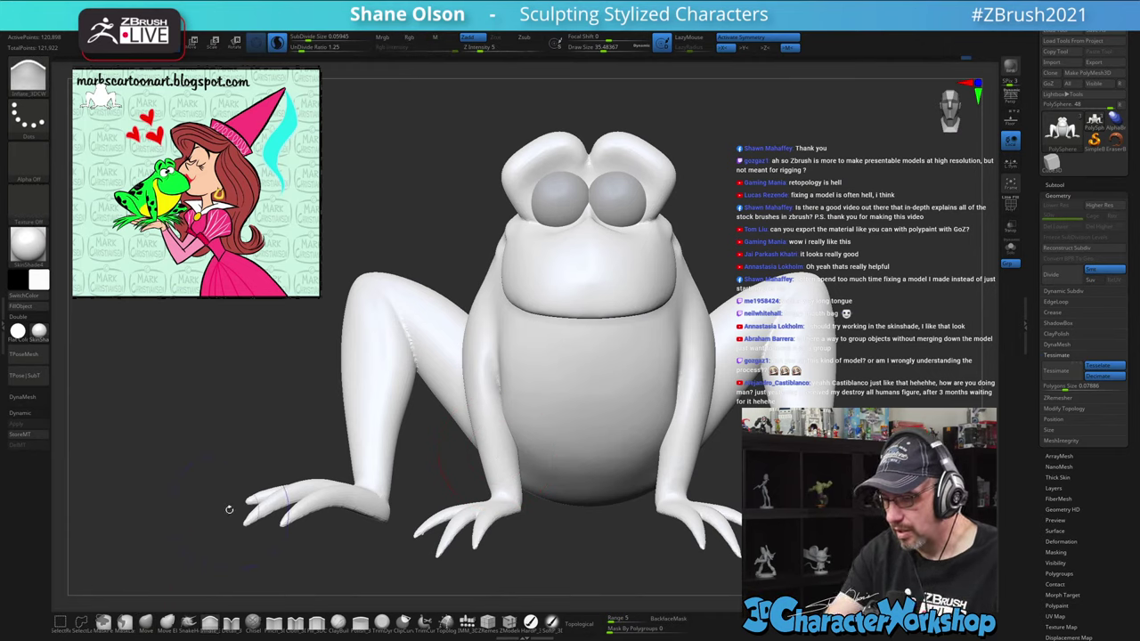
key("s")
left_click(233, 458)
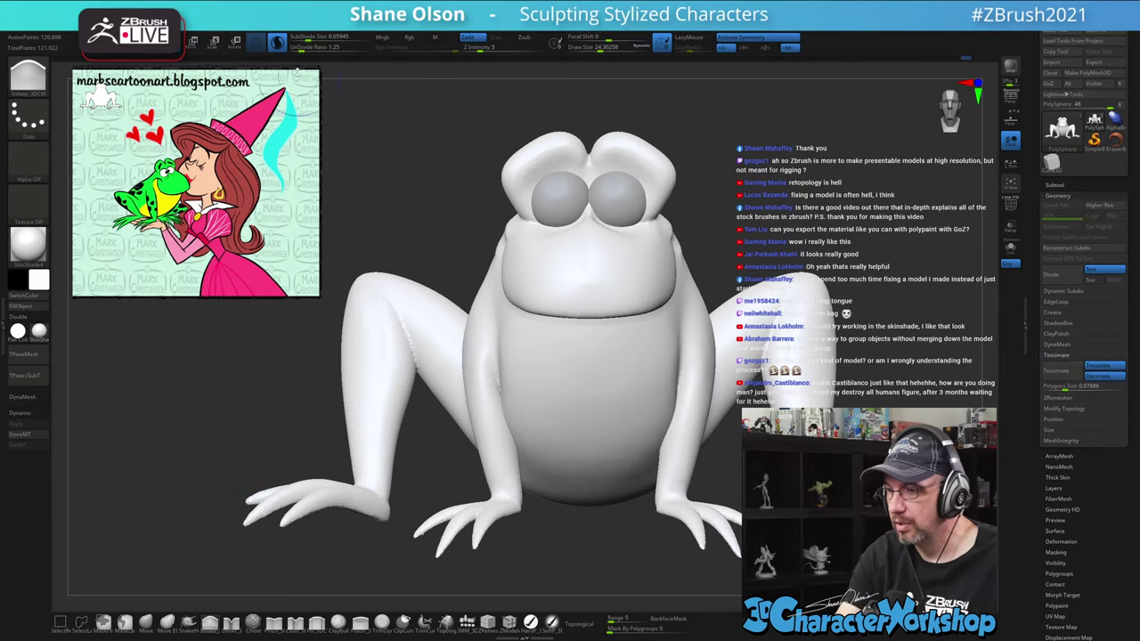
left_click(277, 43)
left_click_drag(359, 105, 423, 195)
key("s")
left_click_drag(489, 374, 495, 370)
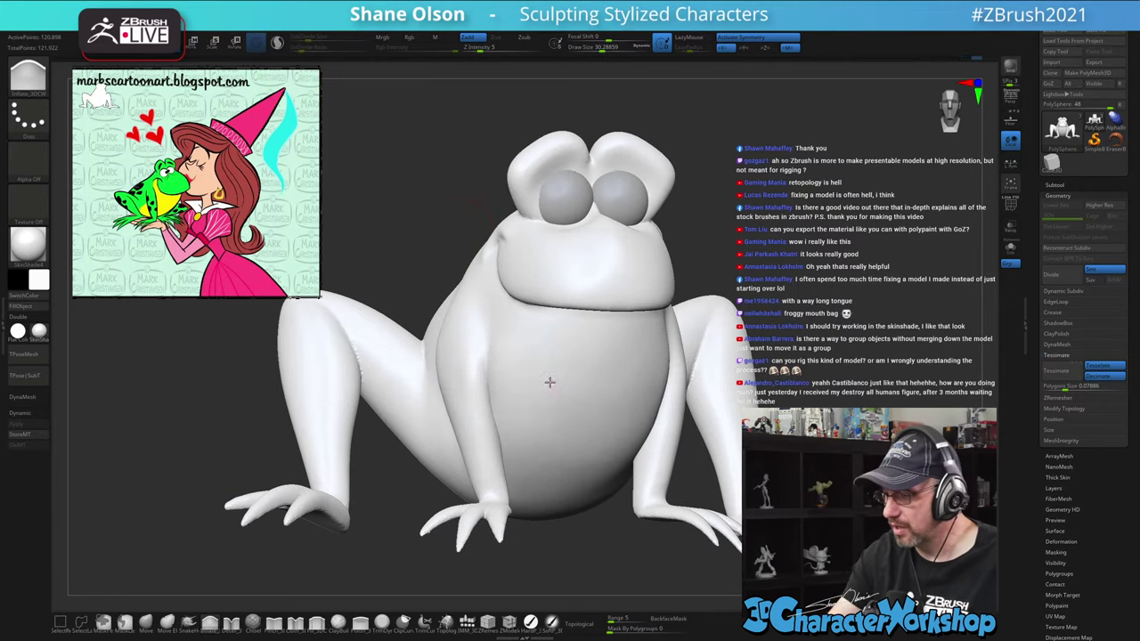
right_click_drag(550, 383, 561, 382)
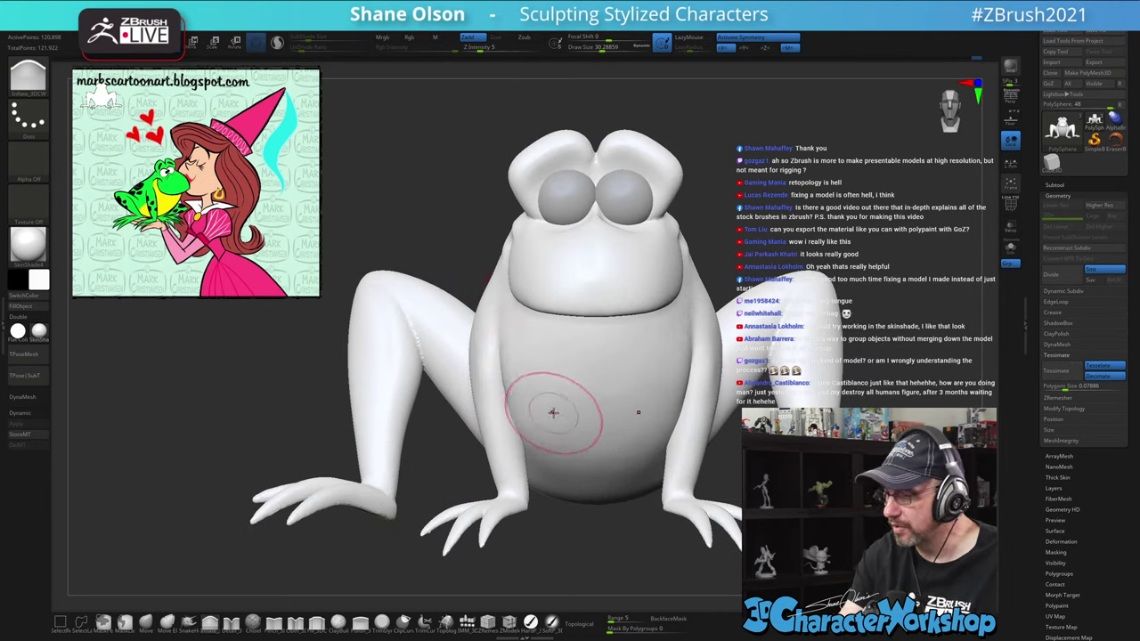
right_click_drag(543, 517, 575, 502)
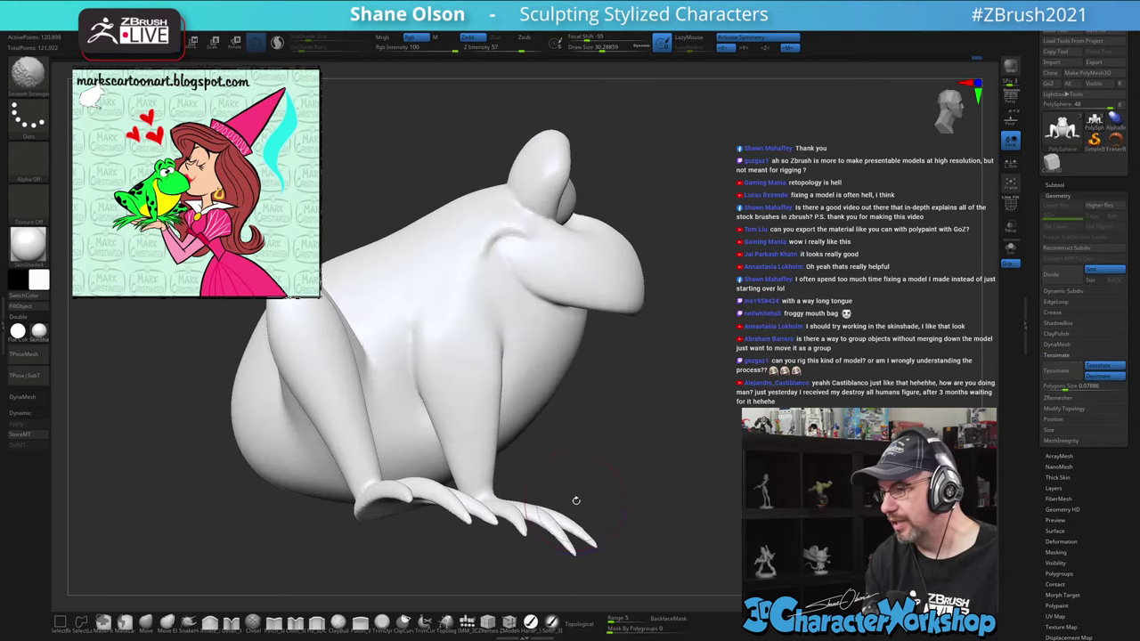
right_click_drag(442, 512, 473, 500, "alt")
Refine the shoulder and upper arm contours from several angles with the Move brush at Draw Size 33.681
left_click(146, 623)
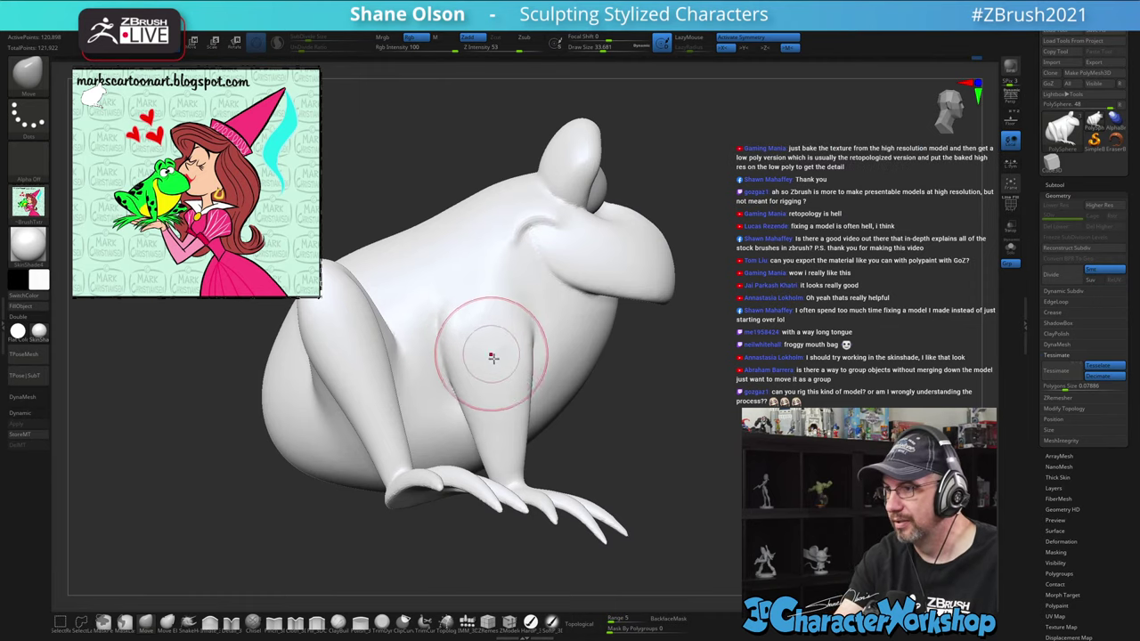
mouse_move(473, 356)
right_mouse_down()
mouse_move(491, 352)
mouse_move(448, 326)
right_mouse_up()
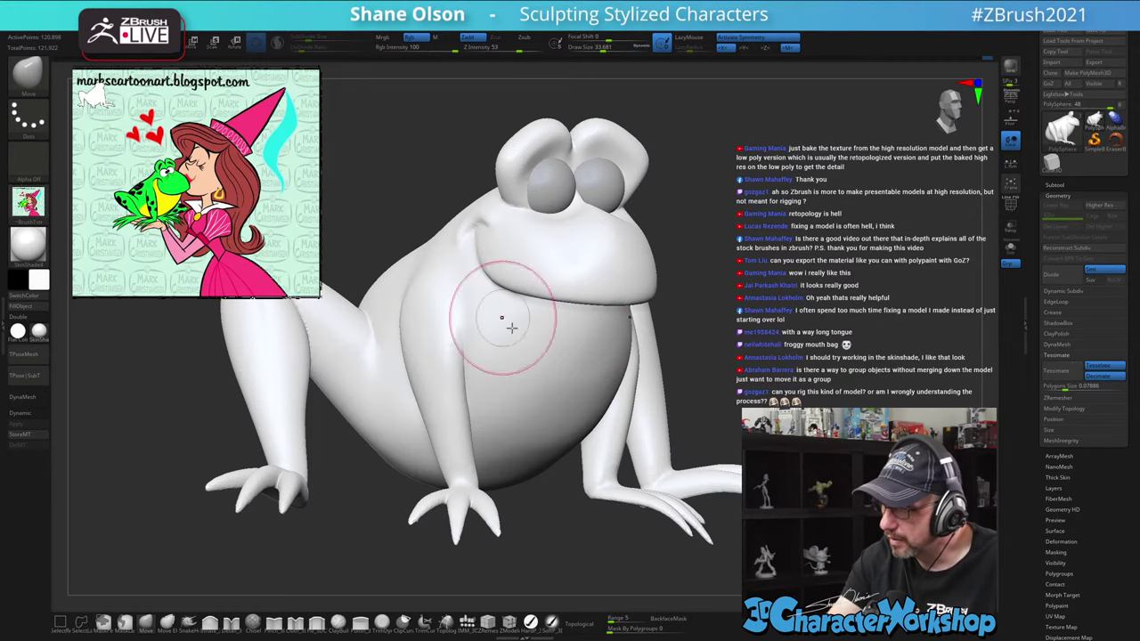
right_click_drag(483, 318, 504, 530)
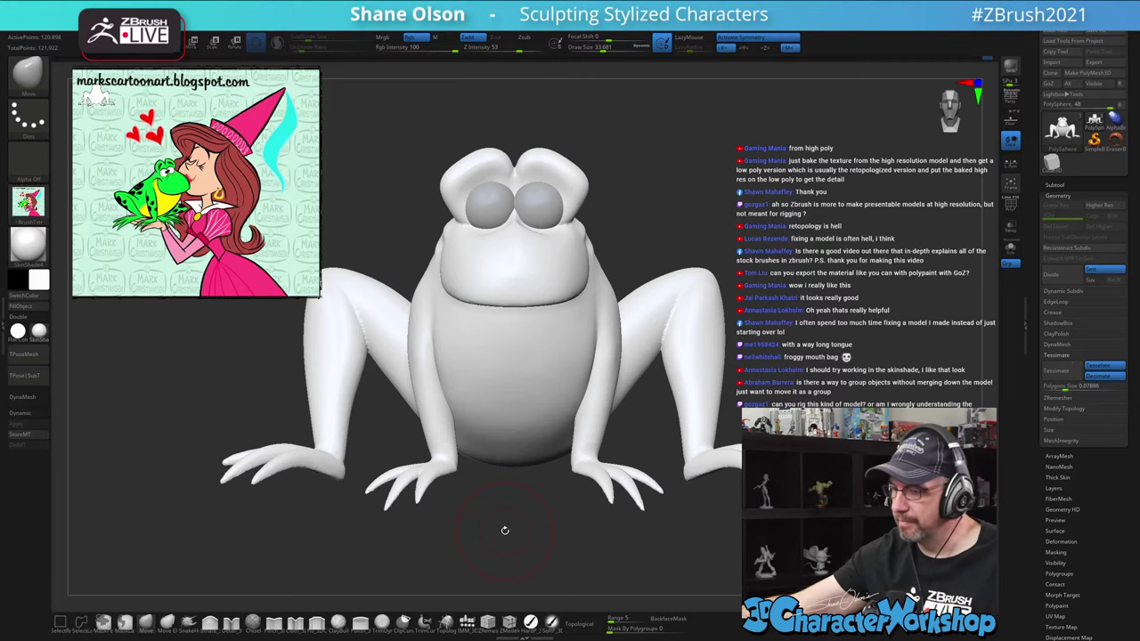
Set the Draw Size to 21.67969 and refine the front wrists and hands, checking them from above, below and the side
left_click_drag(527, 530, 548, 550, "alt")
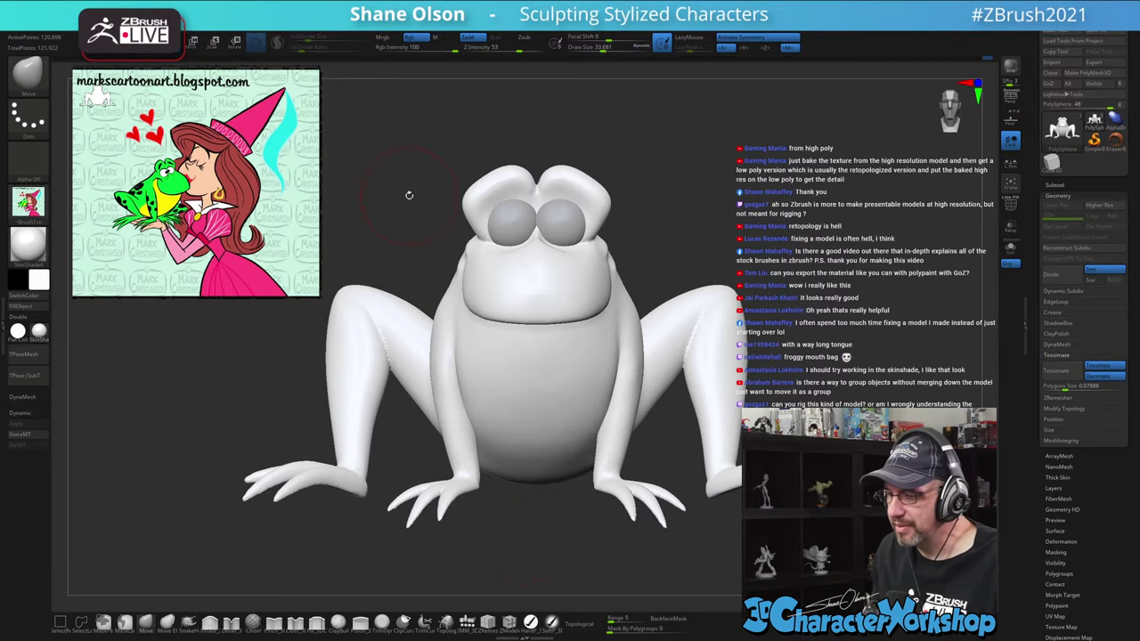
left_click_drag(410, 196, 467, 203)
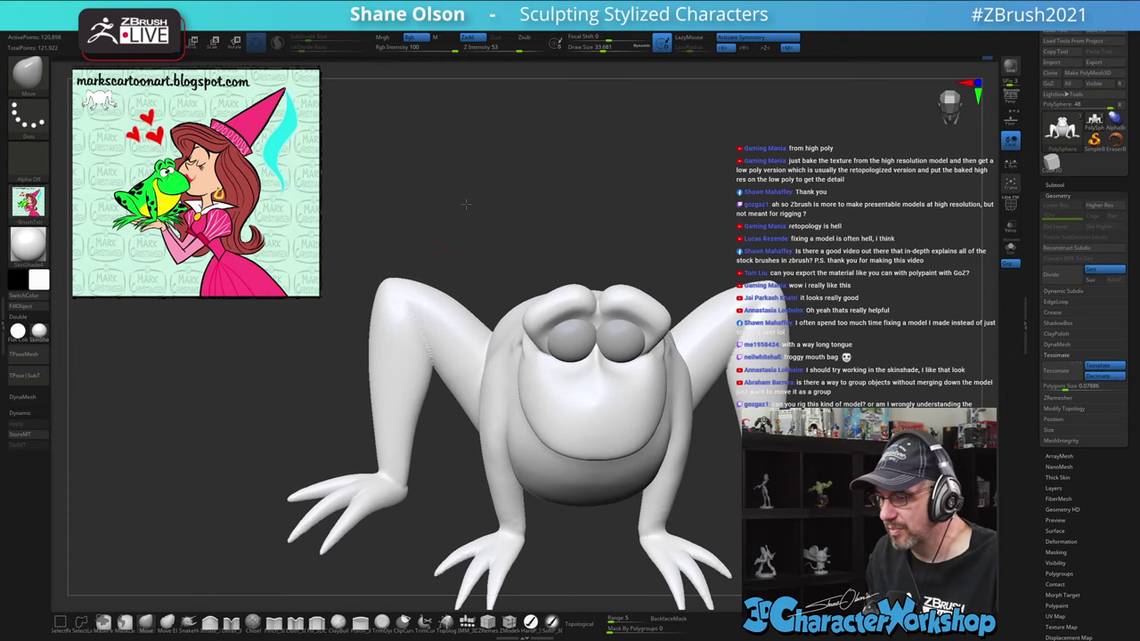
key("s")
mouse_move(455, 519)
left_mouse_down()
mouse_move(444, 519)
mouse_move(422, 434)
mouse_move(407, 435)
left_mouse_up()
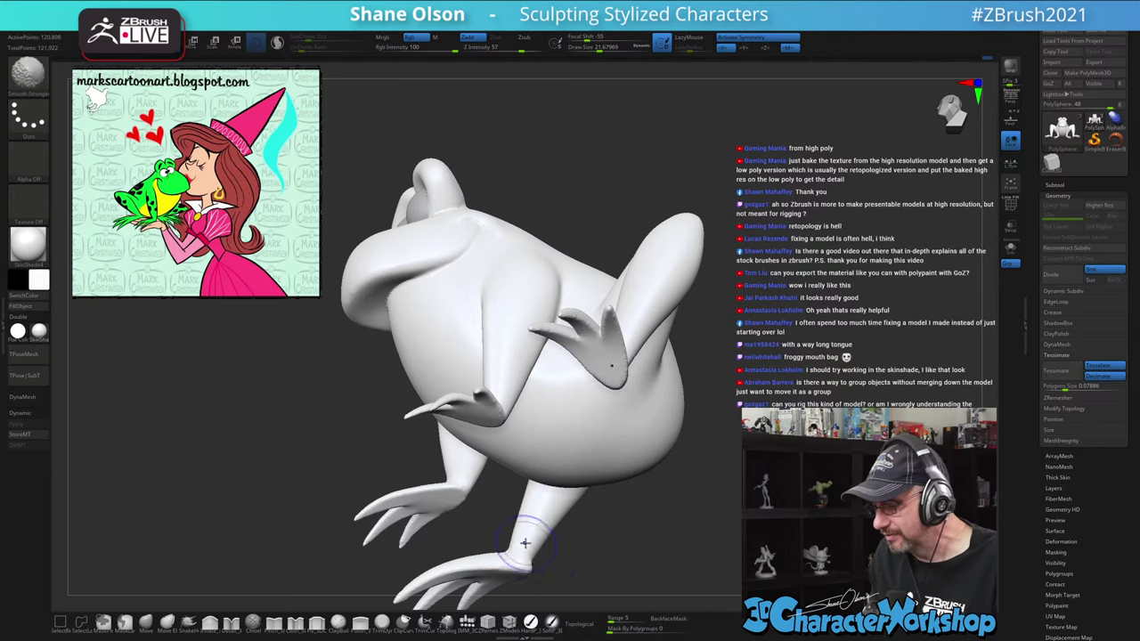
left_click_drag(559, 547, 728, 534)
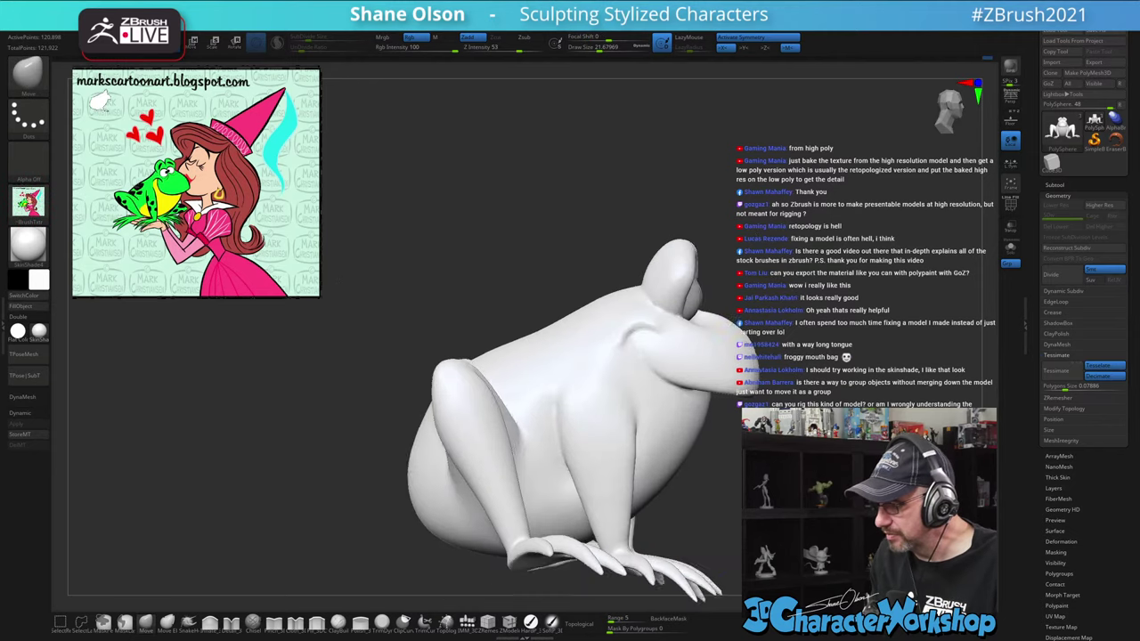
left_click_drag(659, 534, 496, 454)
left_click_drag(526, 213, 467, 151)
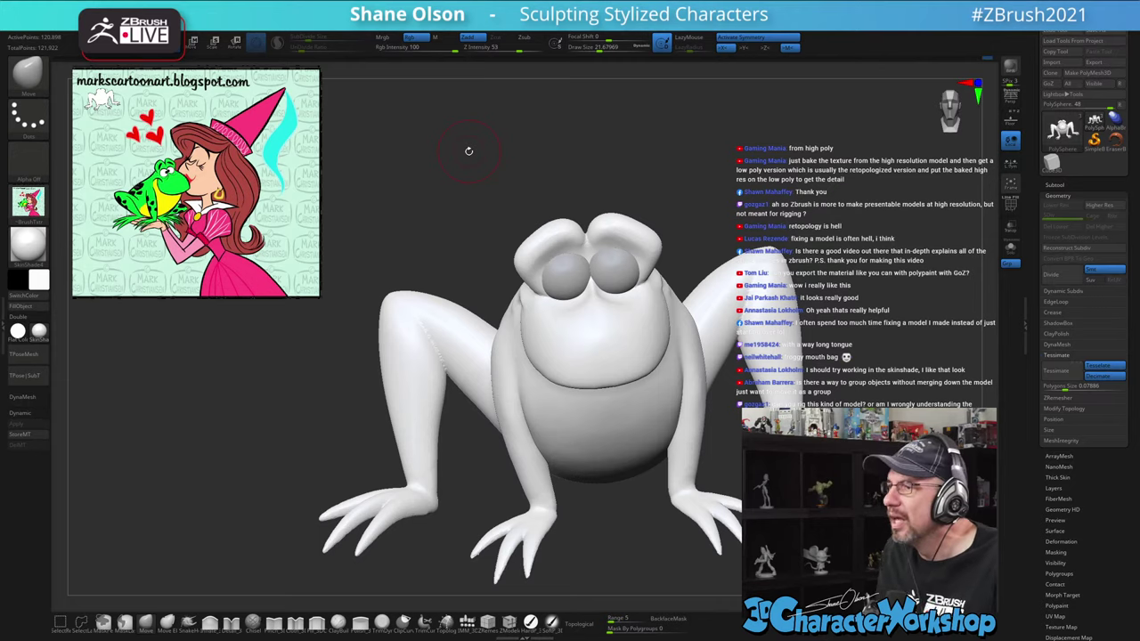
key("F5")
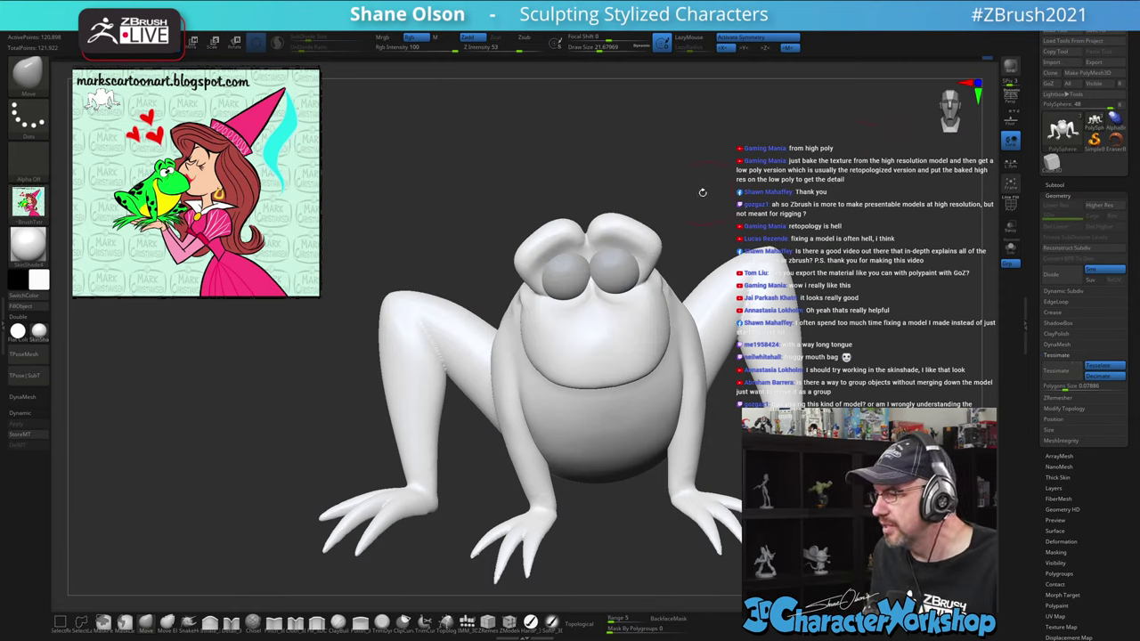
left_click_drag(703, 192, 708, 159)
left_click_drag(781, 166, 660, 189)
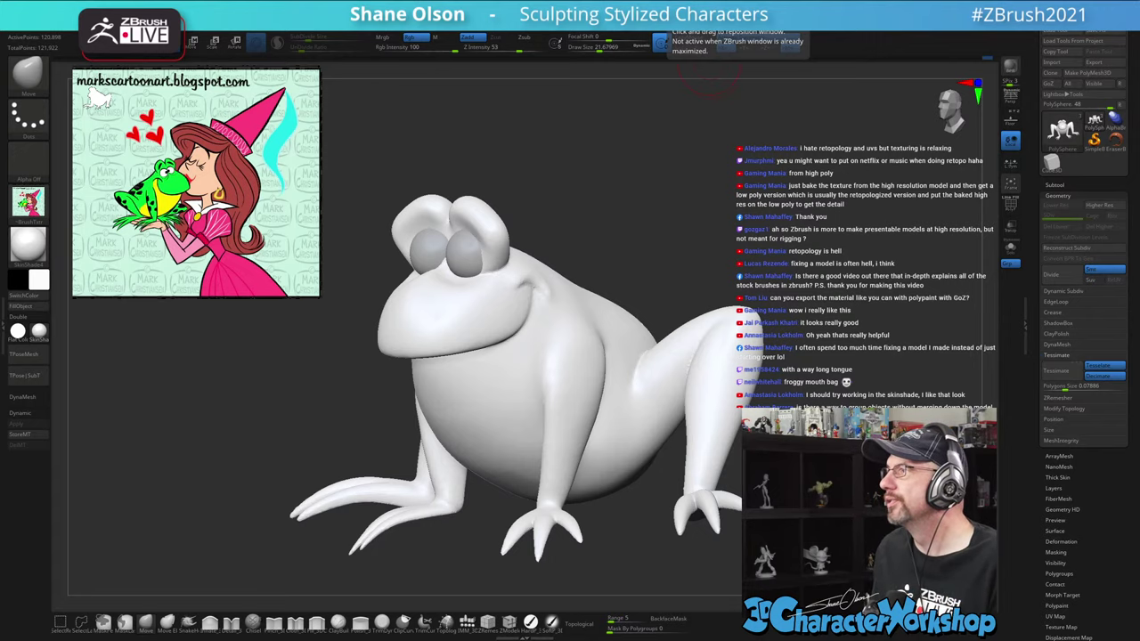
Switch to the browser and look through the 3D Character Workshop lesson list as far as the Game Character section, returning to ZBrush
left_click_drag(900, 0, 897, 45)
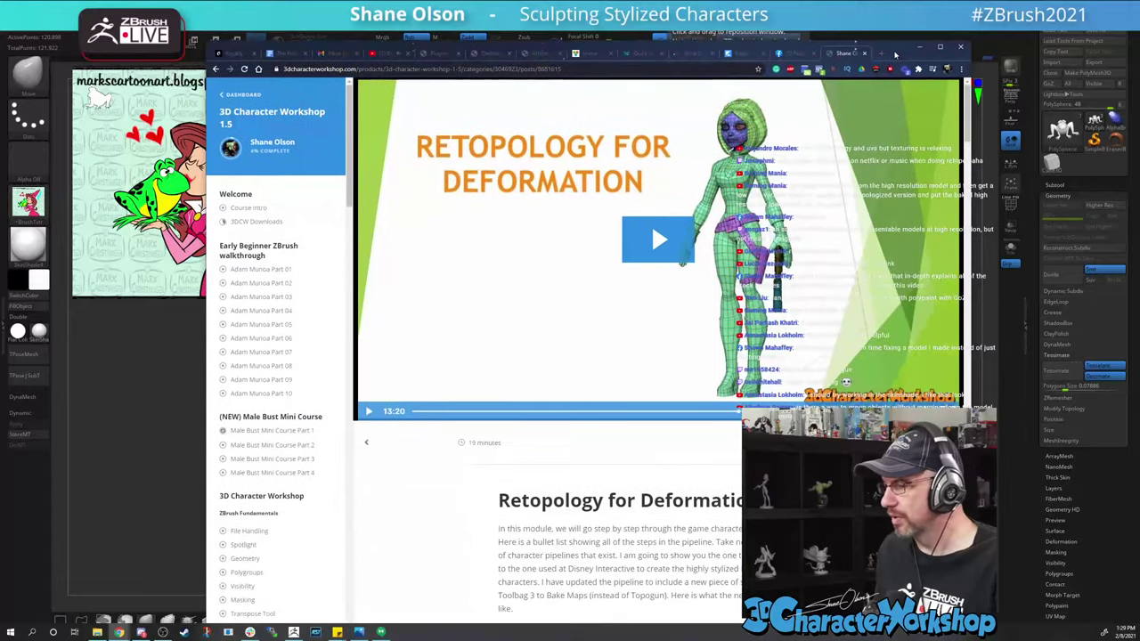
scroll(318, 301, "down", 2)
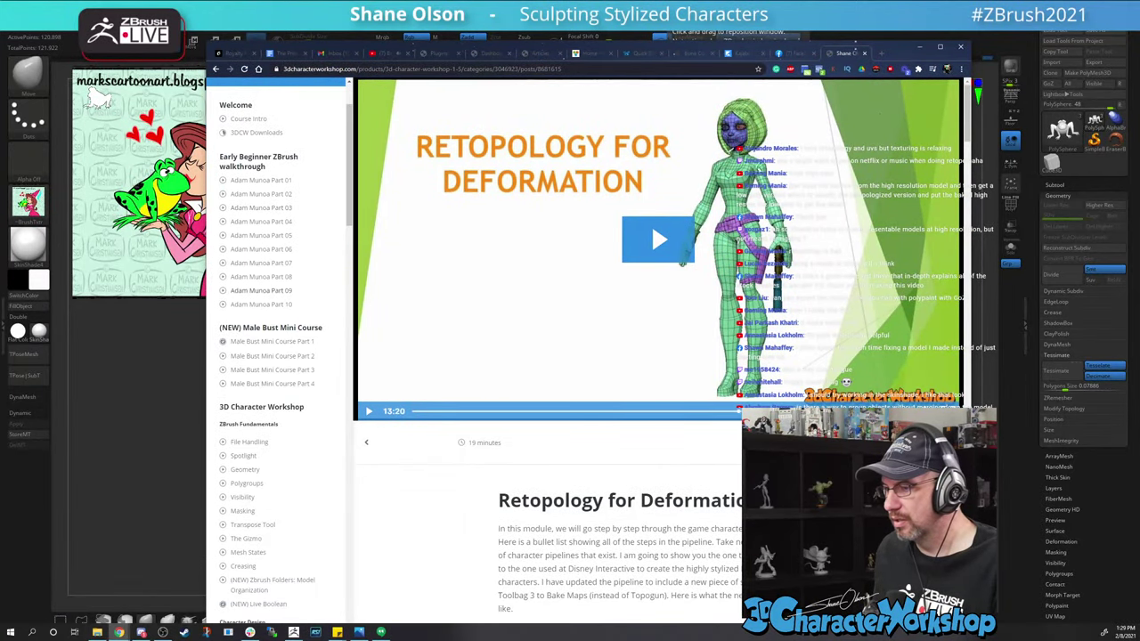
left_click(940, 47)
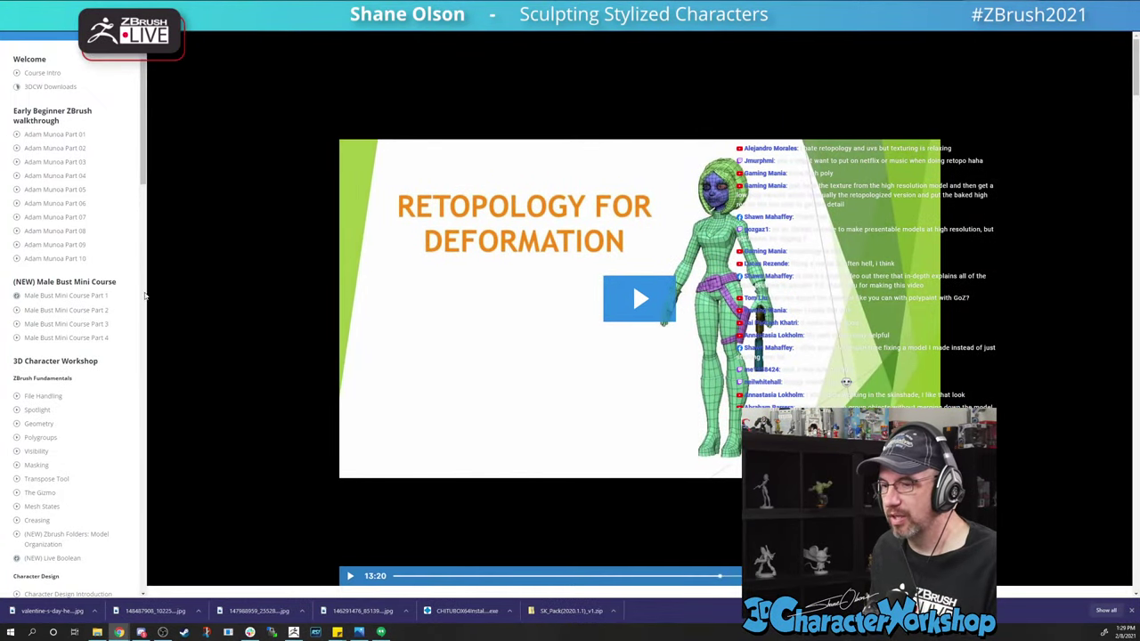
scroll(82, 312, "down", 3)
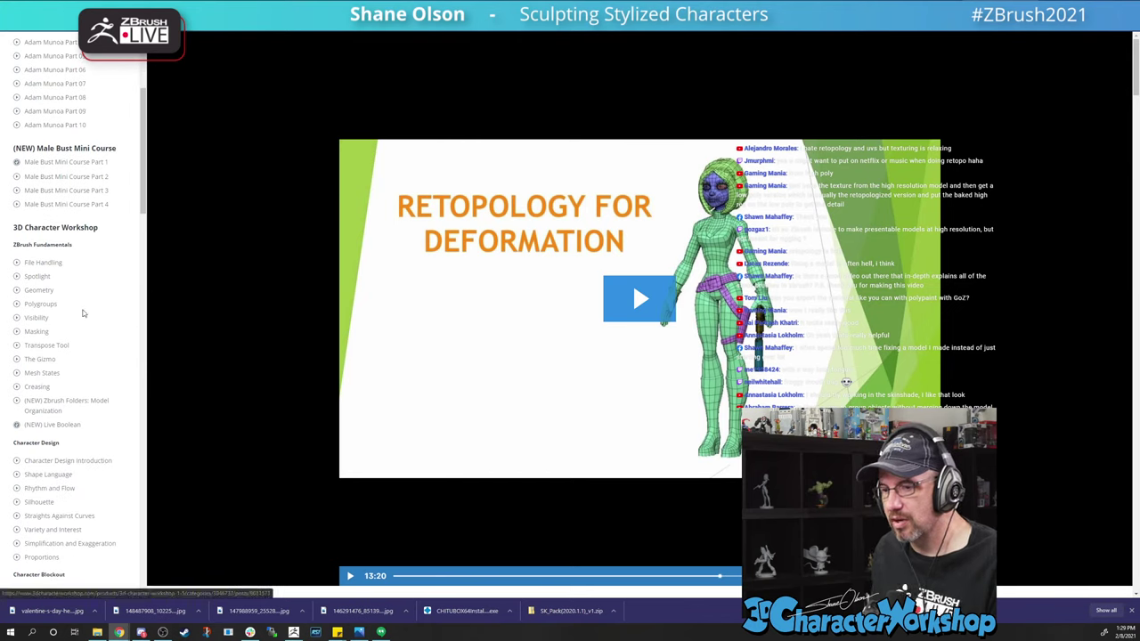
scroll(83, 313, "down", 10)
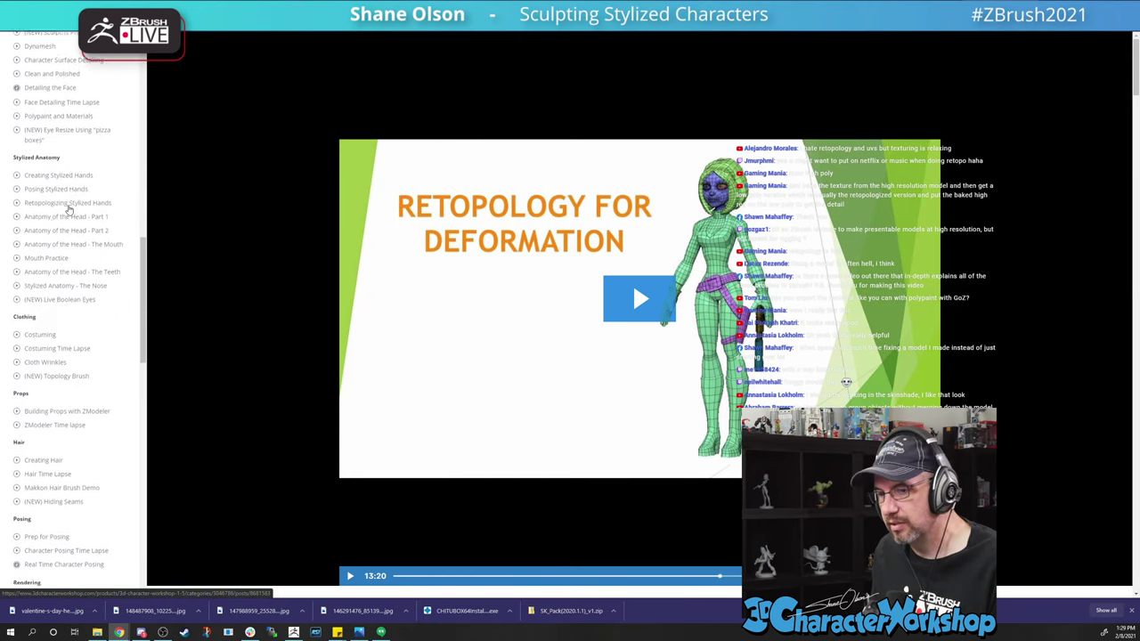
scroll(69, 209, "down", 10)
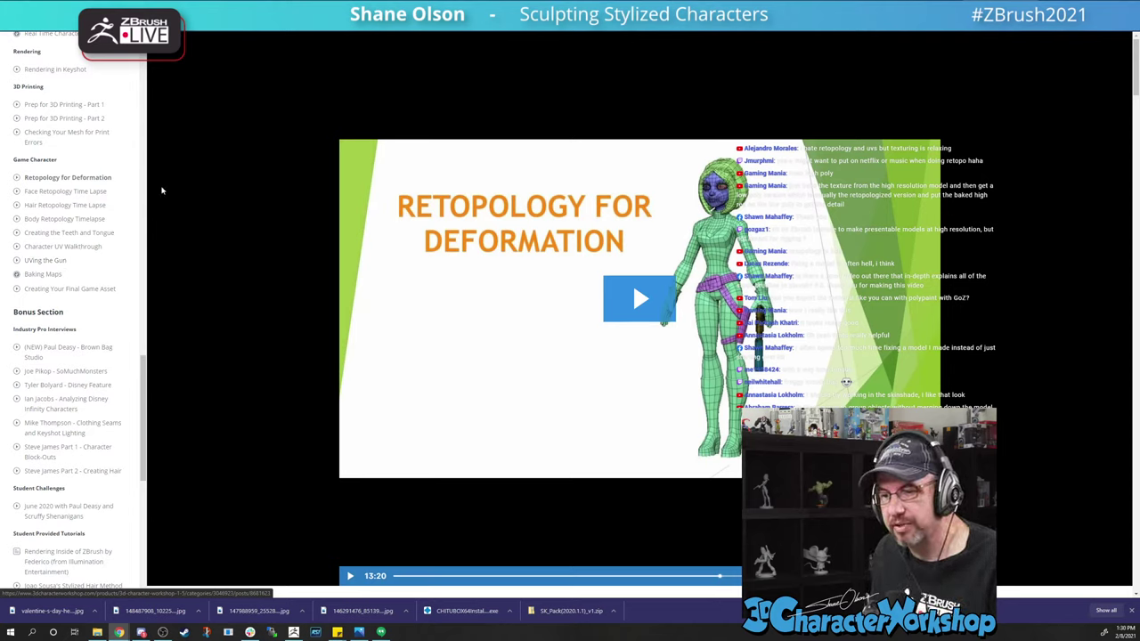
scroll(97, 300, "up", 2)
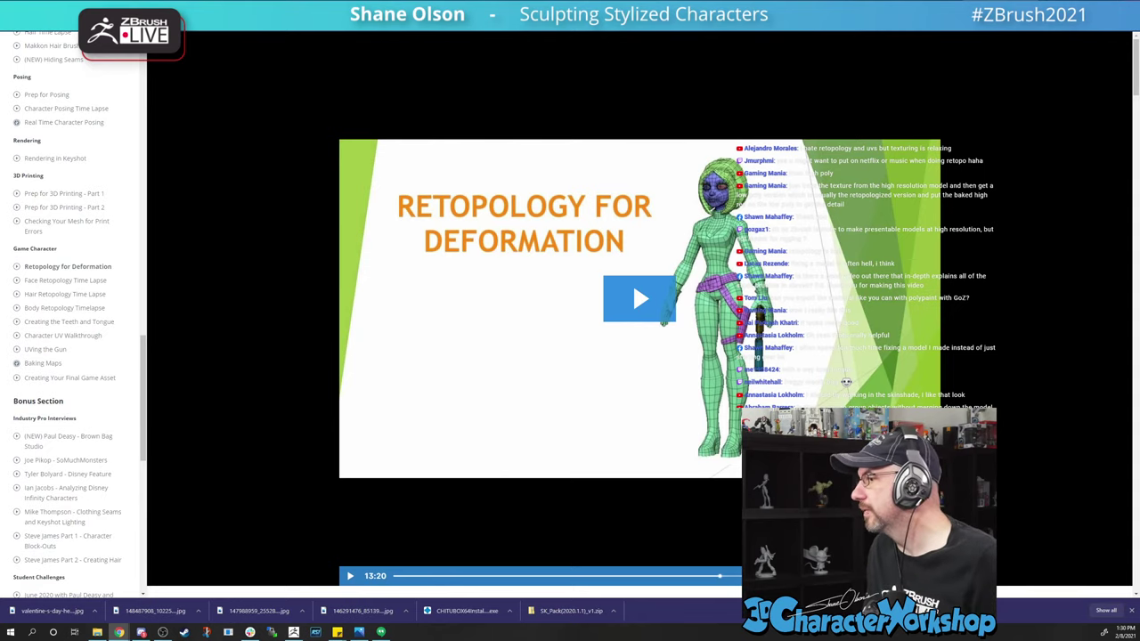
left_click_drag(966, 7, 996, 0)
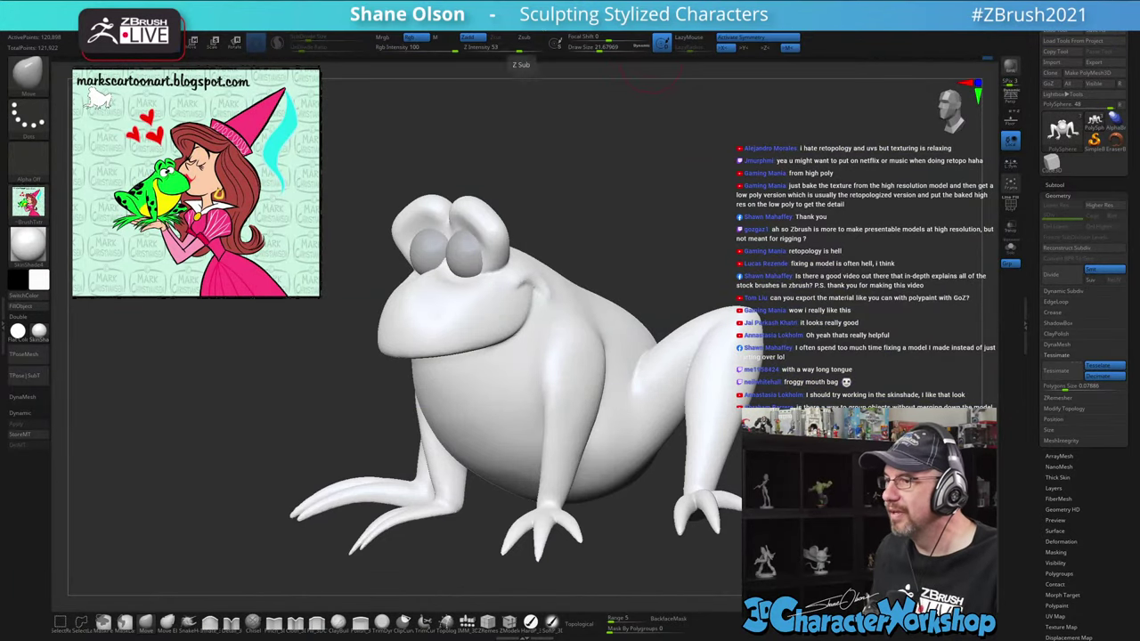
left_click_drag(736, 215, 646, 221)
left_click_drag(791, 251, 795, 263, "alt")
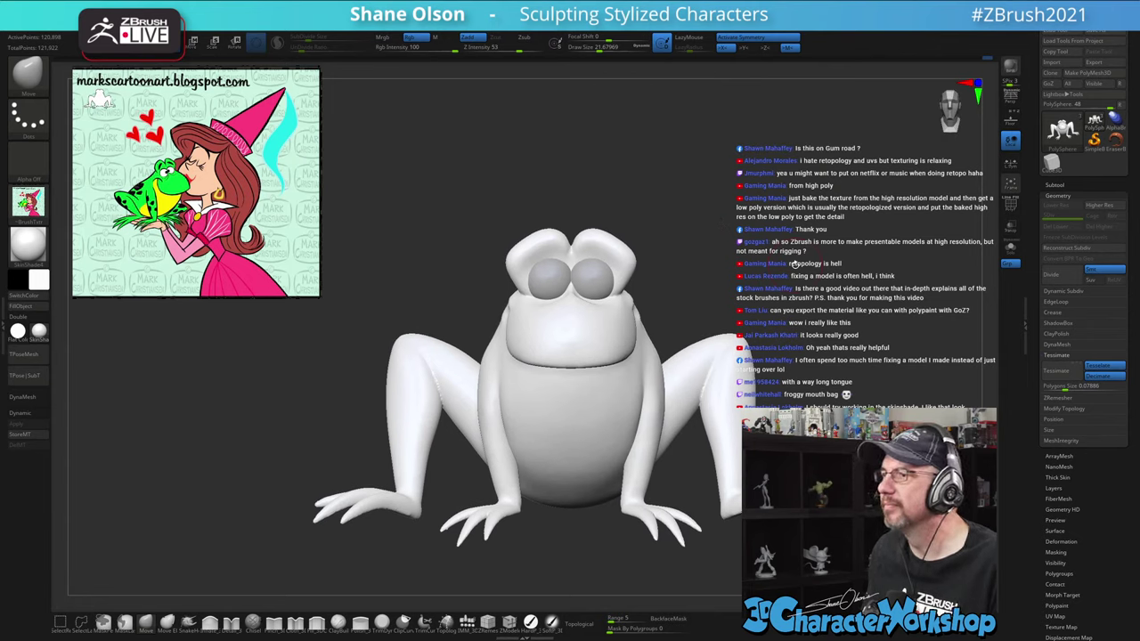
left_click_drag(701, 259, 700, 270)
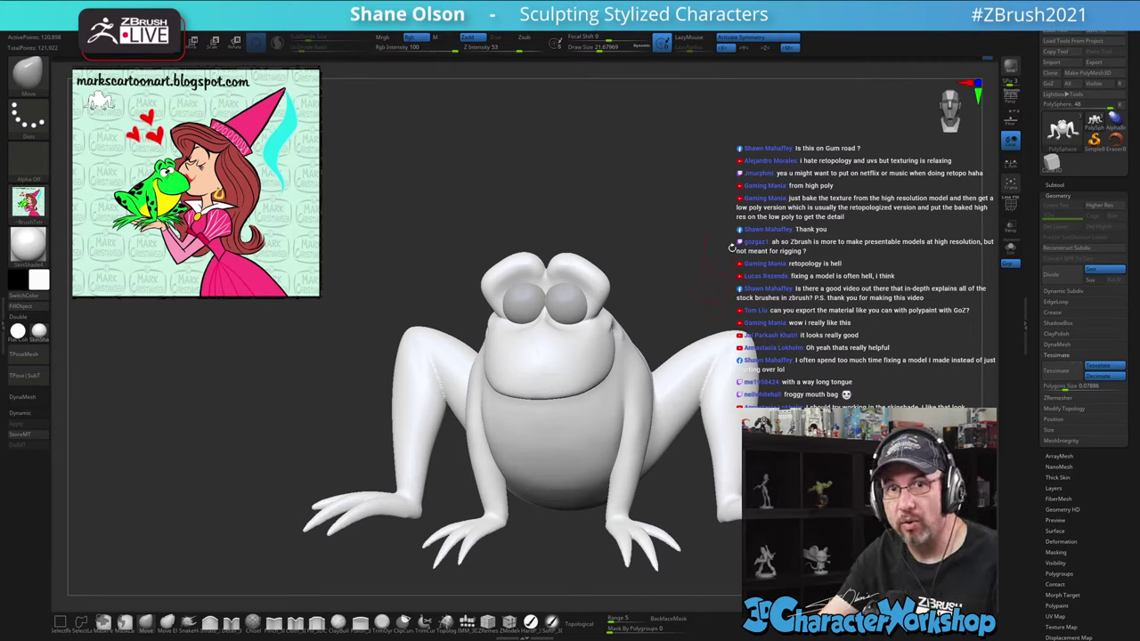
left_click_drag(700, 267, 705, 290)
left_click_drag(618, 247, 600, 286)
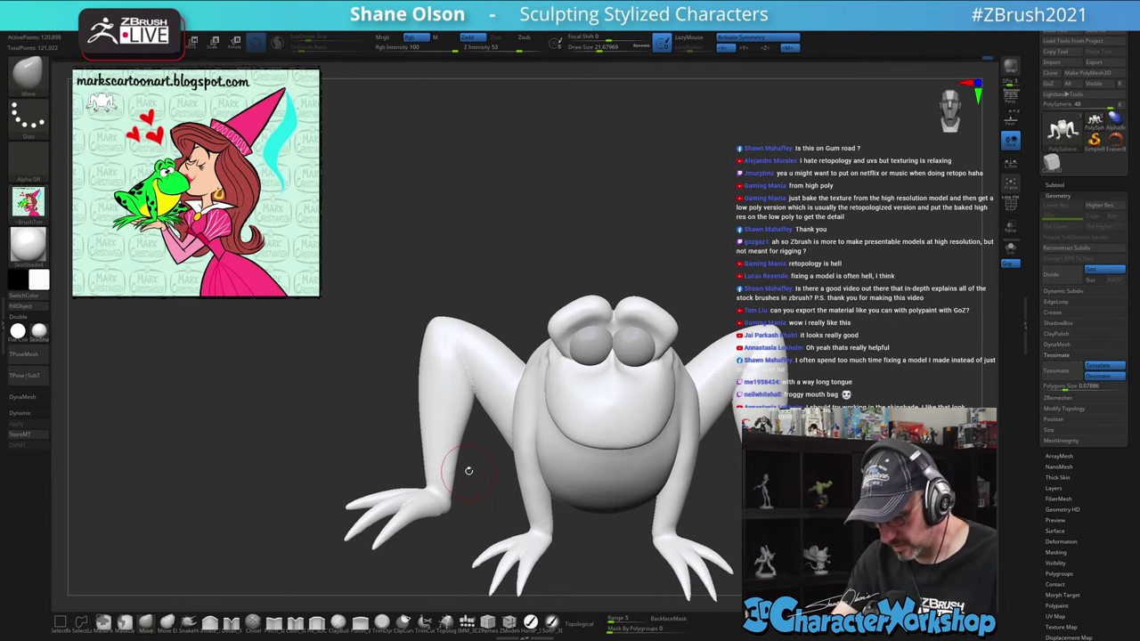
key("w")
left_click_drag(458, 348, 440, 385, "ctrl")
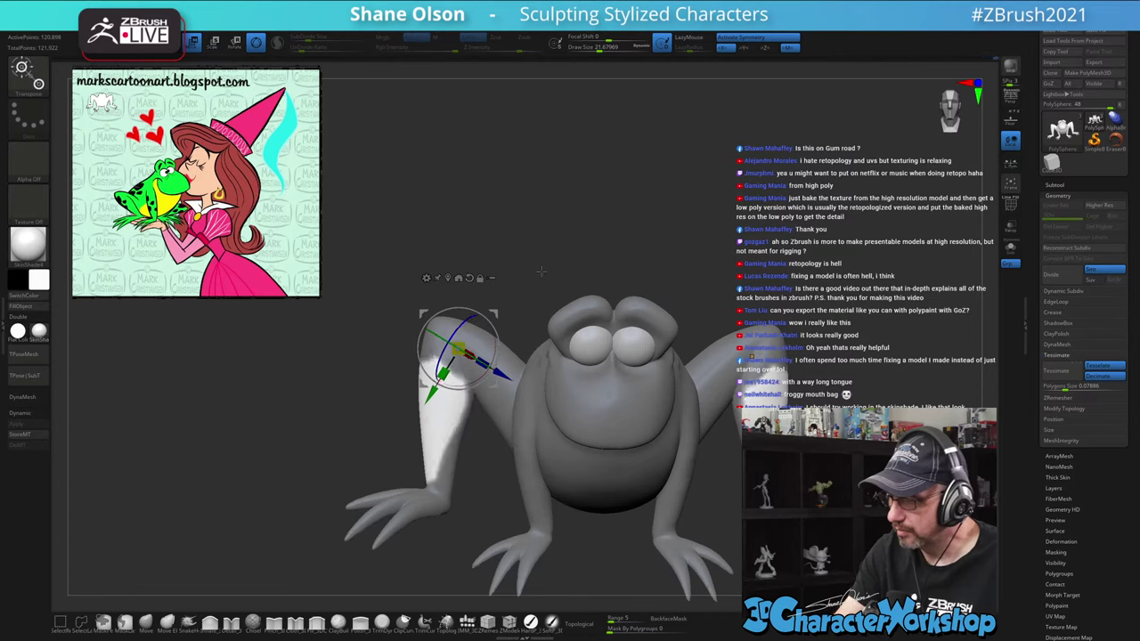
left_click_drag(541, 282, 540, 283, "ctrl")
key("q")
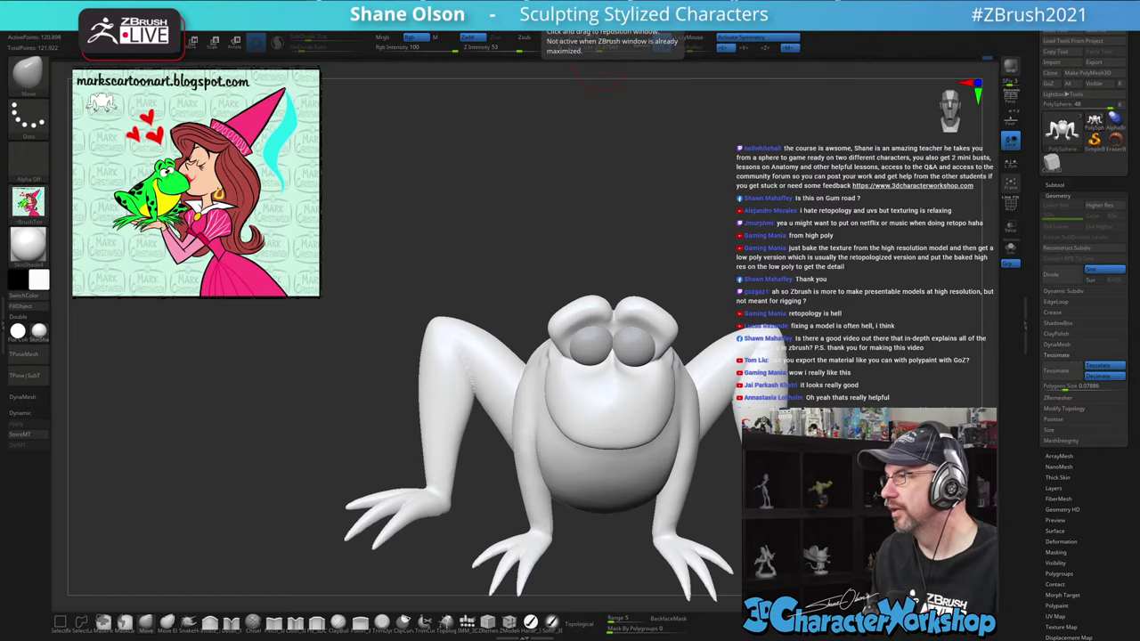
Switch to the browser, browse the student artwork on the 3D Character Workshop forum, close the forum page and return to ZBrush
left_click_drag(946, 2, 834, 100)
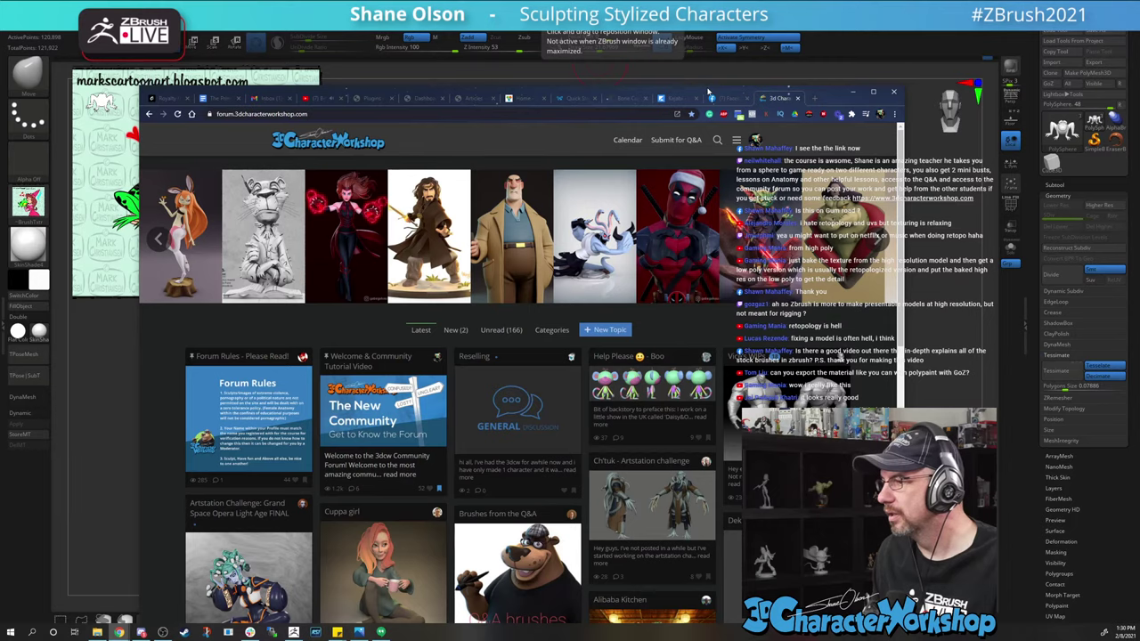
left_click_drag(709, 88, 710, 34)
scroll(532, 237, "down", 1)
scroll(530, 267, "down", 5)
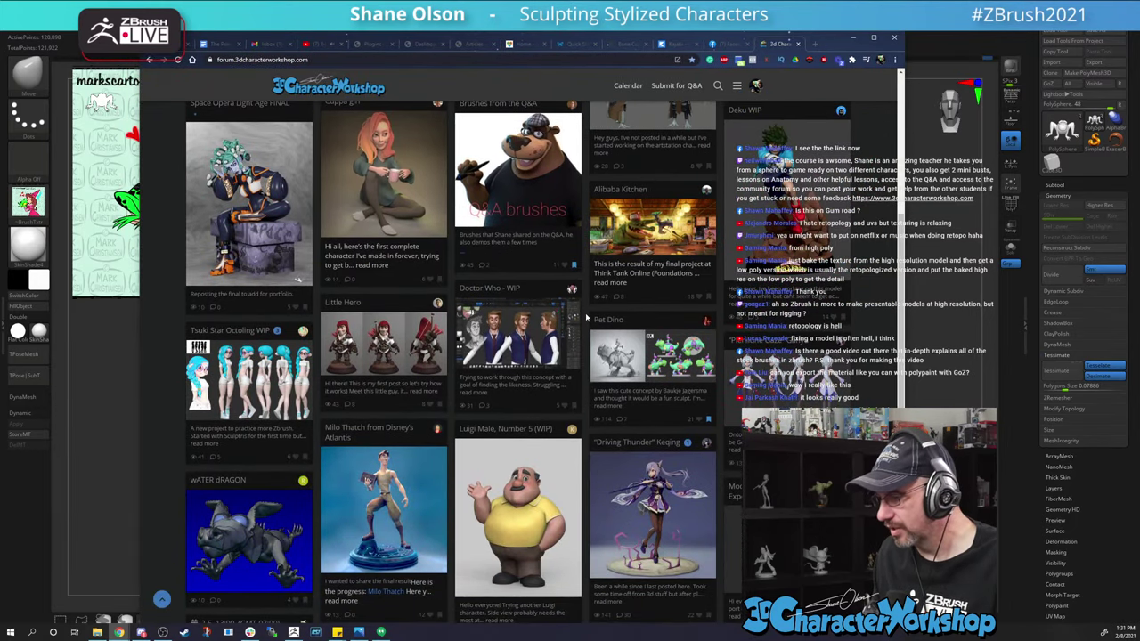
scroll(579, 311, "down", 8)
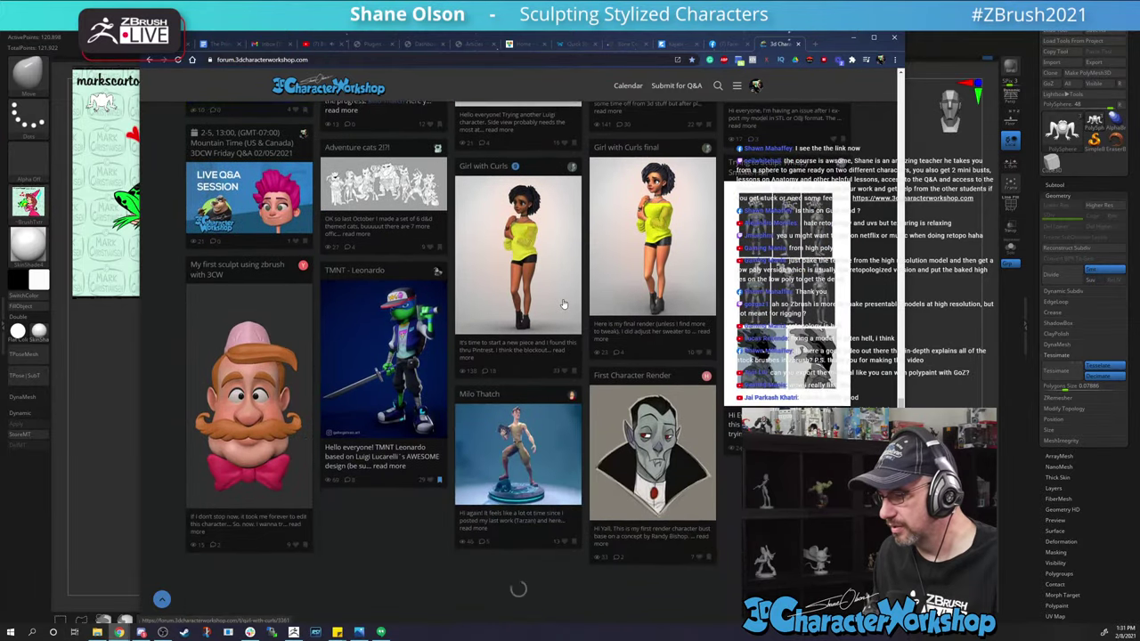
scroll(489, 335, "up", 2)
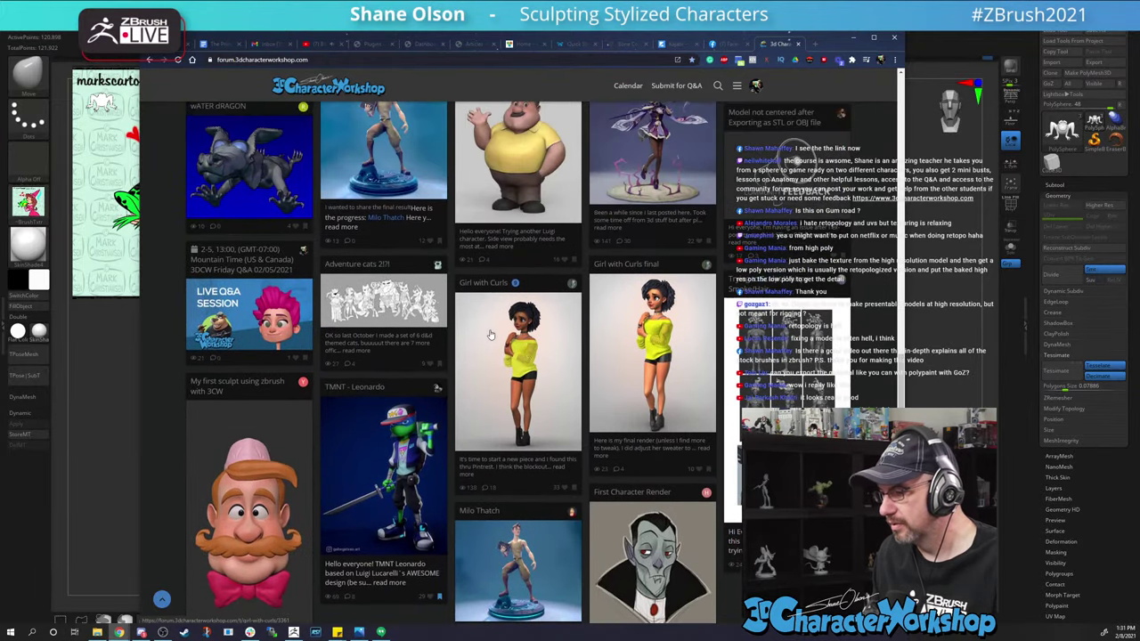
scroll(489, 335, "up", 5)
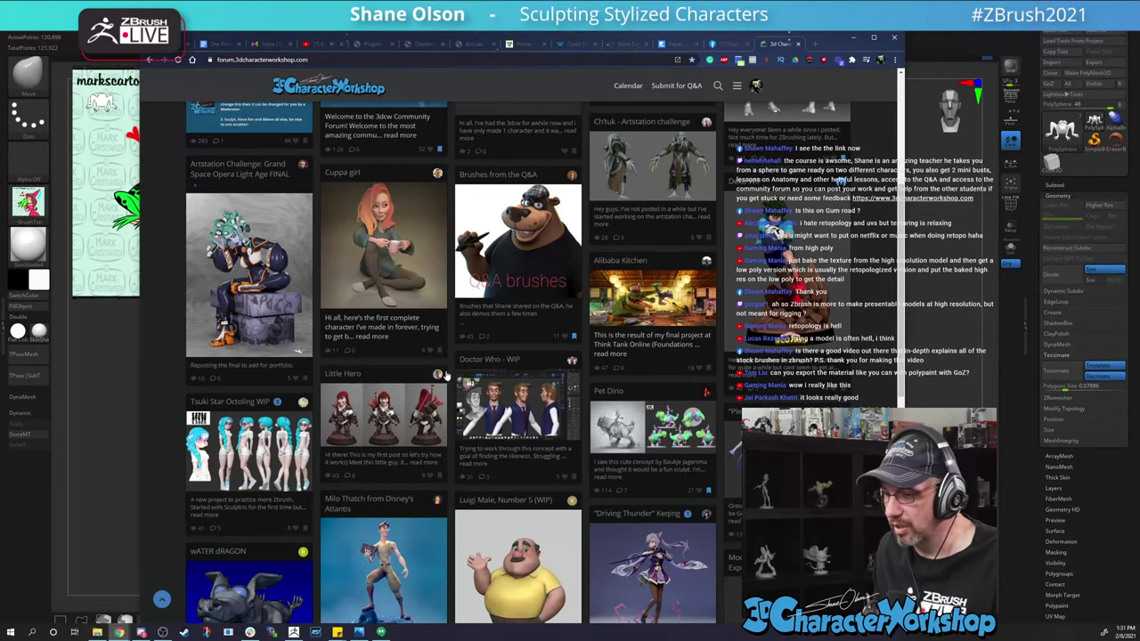
scroll(585, 370, "up", 3)
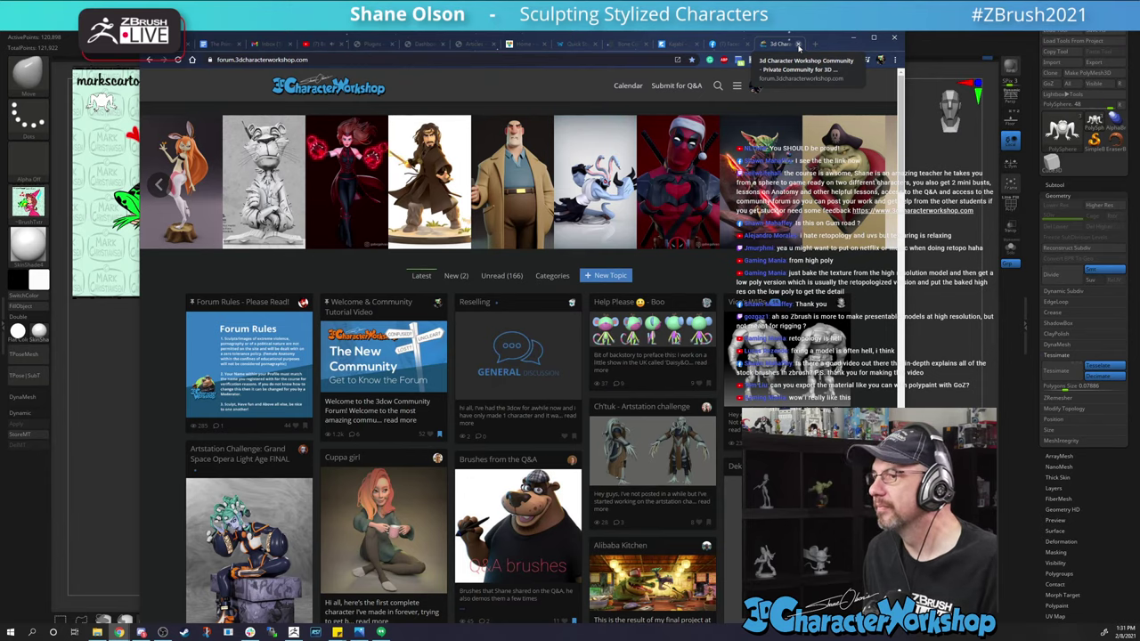
left_click(798, 45)
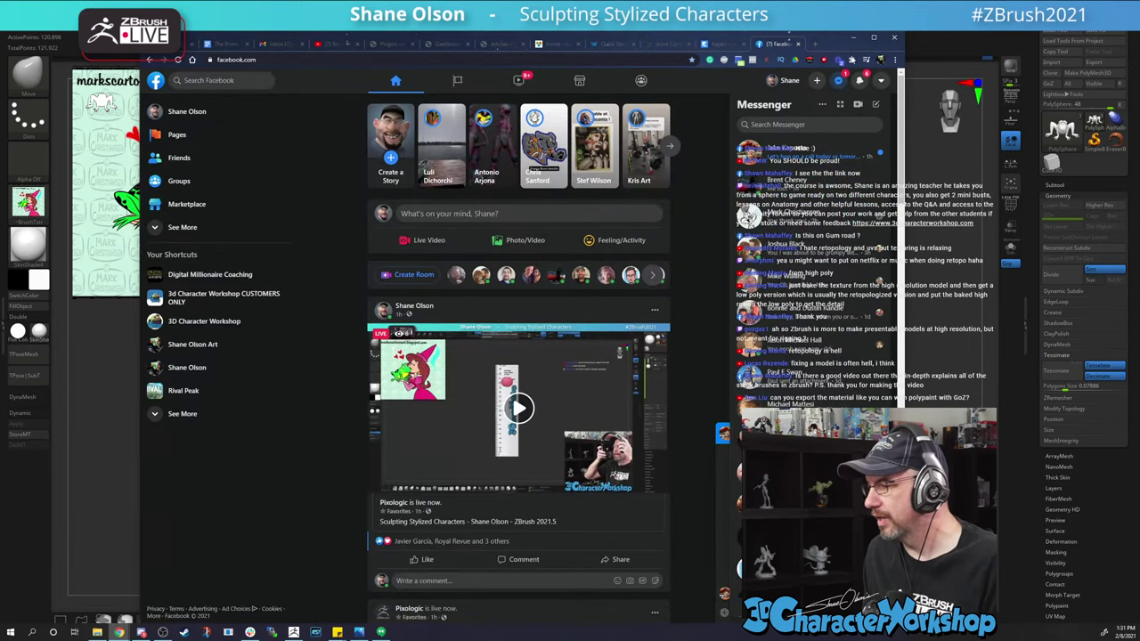
left_click(853, 38)
Mask the lower hind legs and feet symmetrically, soften the mask edge, and invert the mask so only they remain editable
left_click_drag(731, 224, 681, 235)
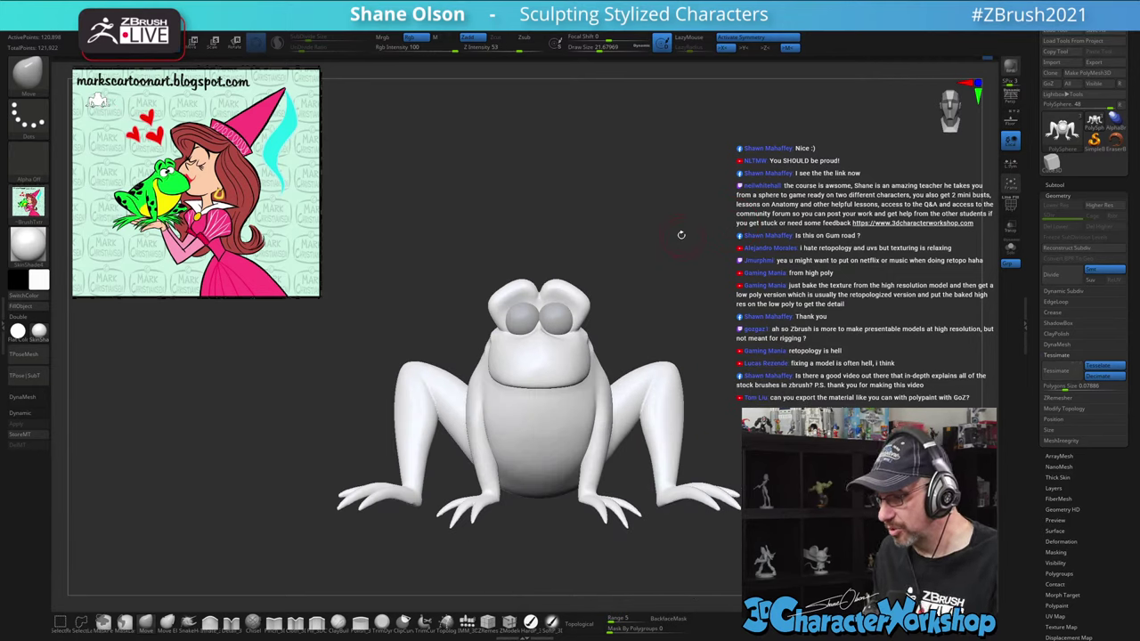
left_click_drag(765, 279, 725, 408)
mouse_move(685, 325)
left_mouse_down("ctrl")
mouse_move(741, 445)
mouse_move(650, 517)
mouse_move(641, 392)
mouse_move(677, 330)
left_mouse_up("ctrl")
mouse_move(718, 289)
left_mouse_down()
mouse_move(706, 261)
mouse_move(739, 281)
mouse_move(738, 310)
left_mouse_up()
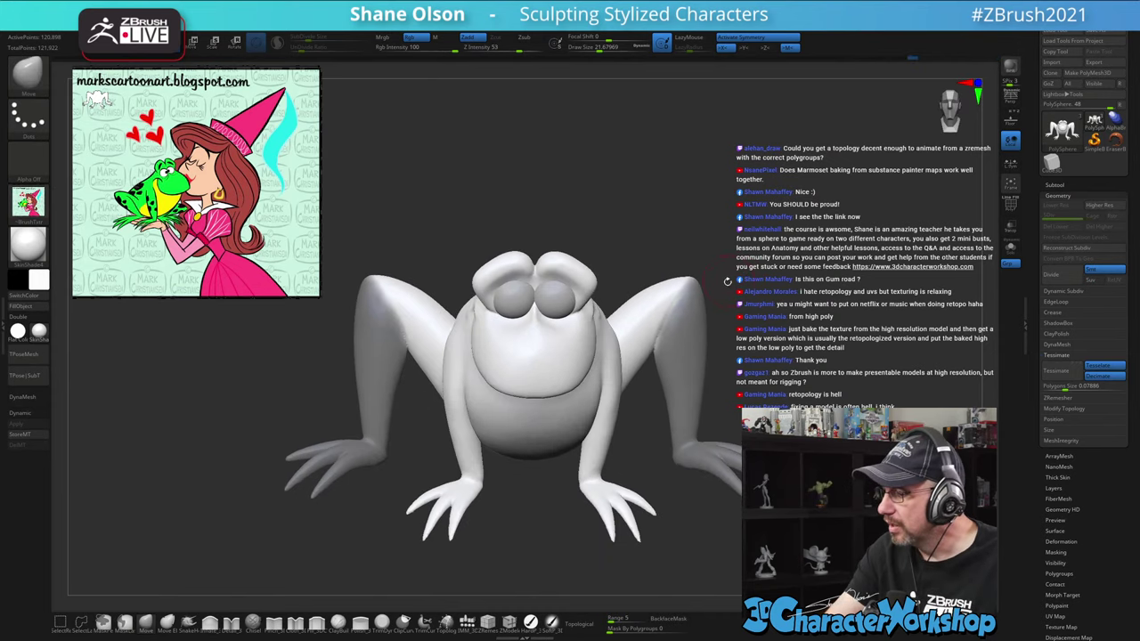
left_click(737, 312, "ctrl")
left_click(659, 306, "ctrl")
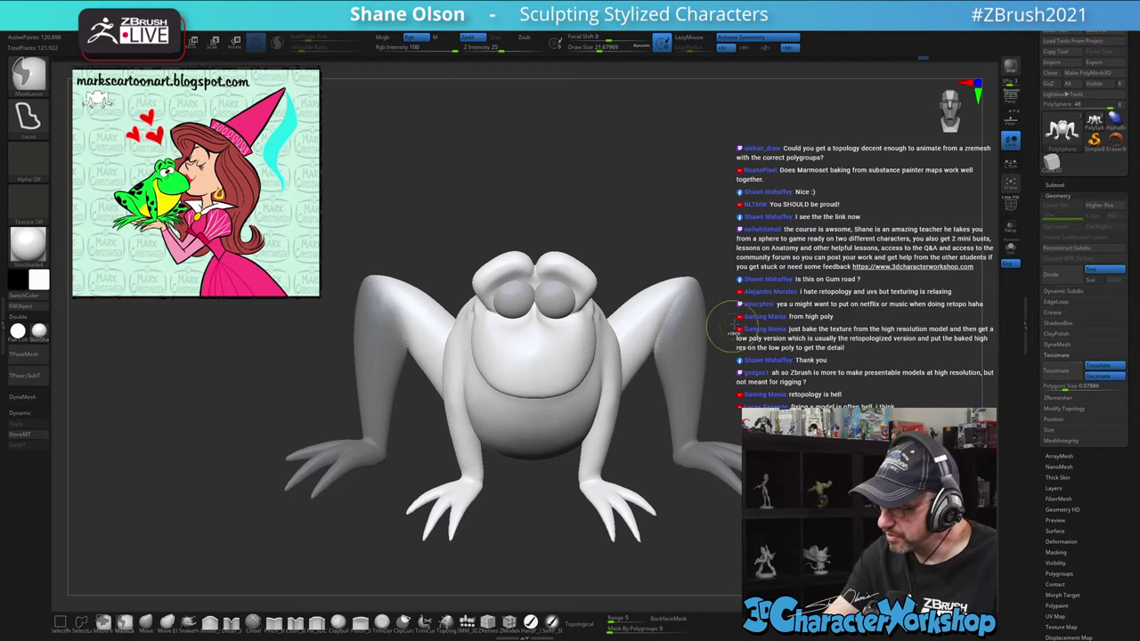
left_click(784, 380, "ctrl")
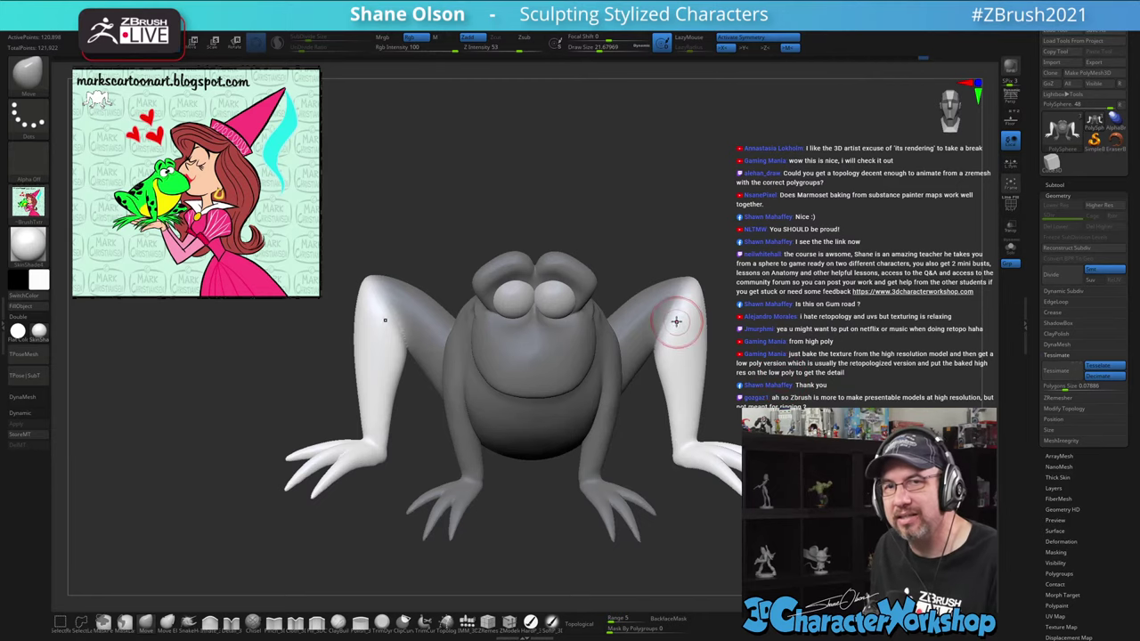
Place the gizmo at the hind knee, rotate the lower hind legs inward so the feet sit near the hands, and clear the mask
mouse_move(756, 241)
left_mouse_down()
mouse_move(815, 248)
mouse_move(775, 241)
left_mouse_up()
key("w")
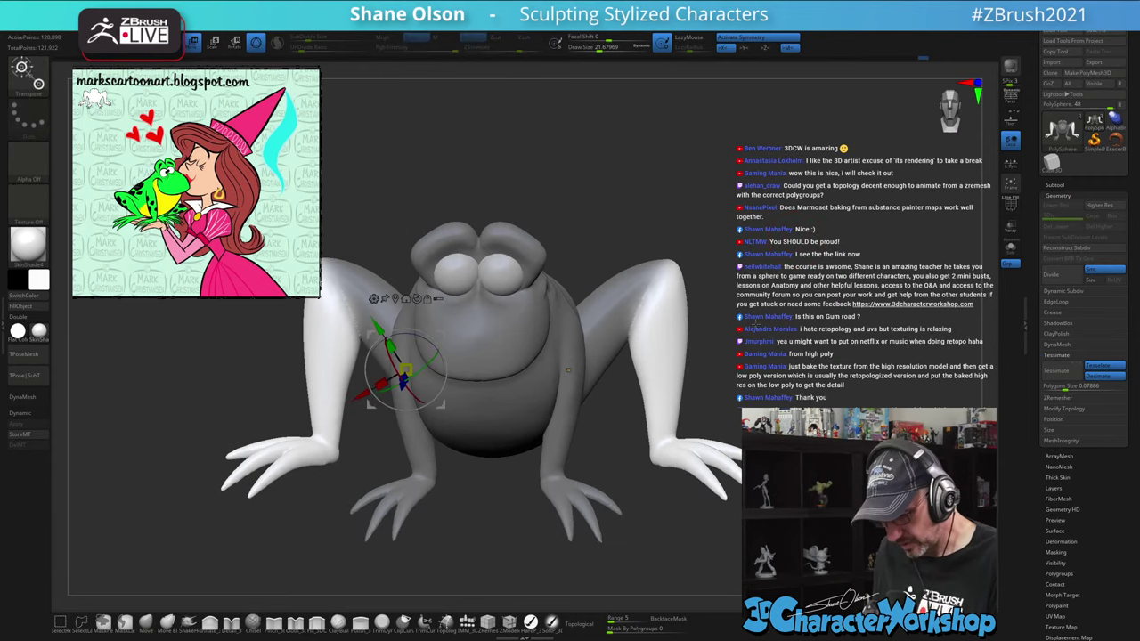
left_click(651, 295)
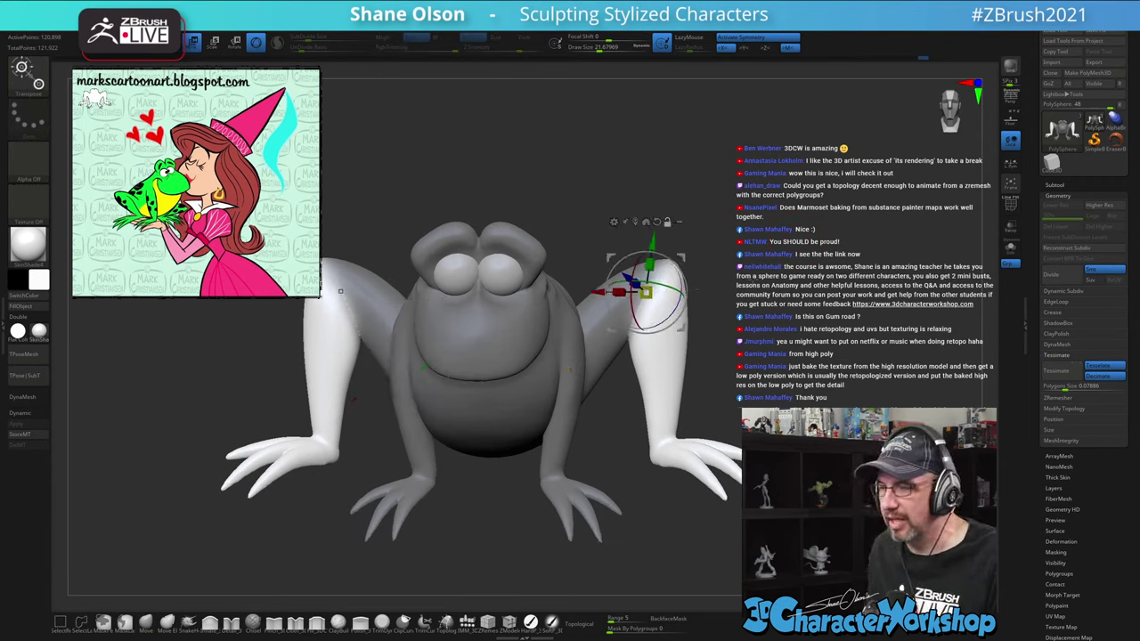
left_click_drag(753, 281, 779, 291)
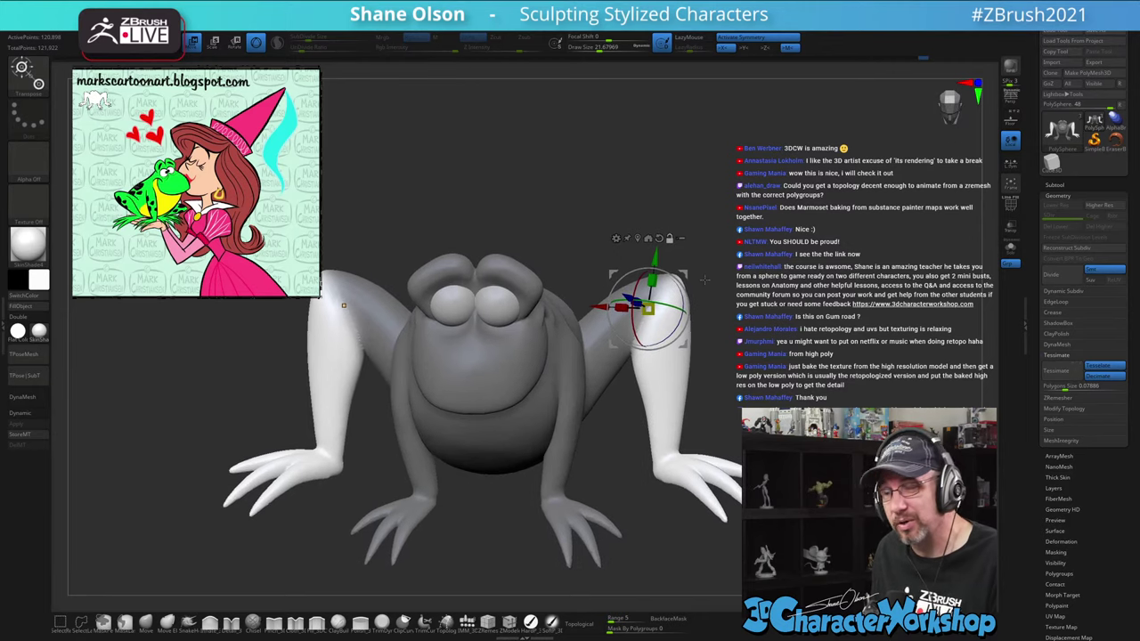
left_click_drag(684, 284, 735, 352)
mouse_move(771, 388)
left_mouse_down()
mouse_move(682, 388)
mouse_move(768, 374)
left_mouse_up()
left_click_drag(697, 380, 783, 445)
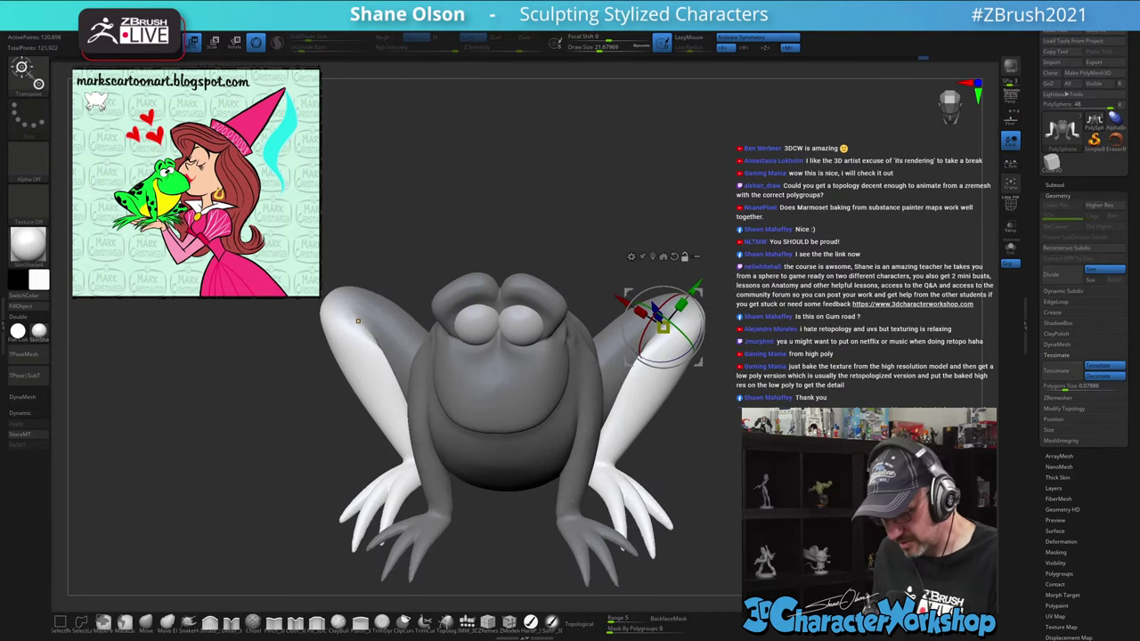
key("q")
left_click_drag(761, 373, 763, 375, "alt")
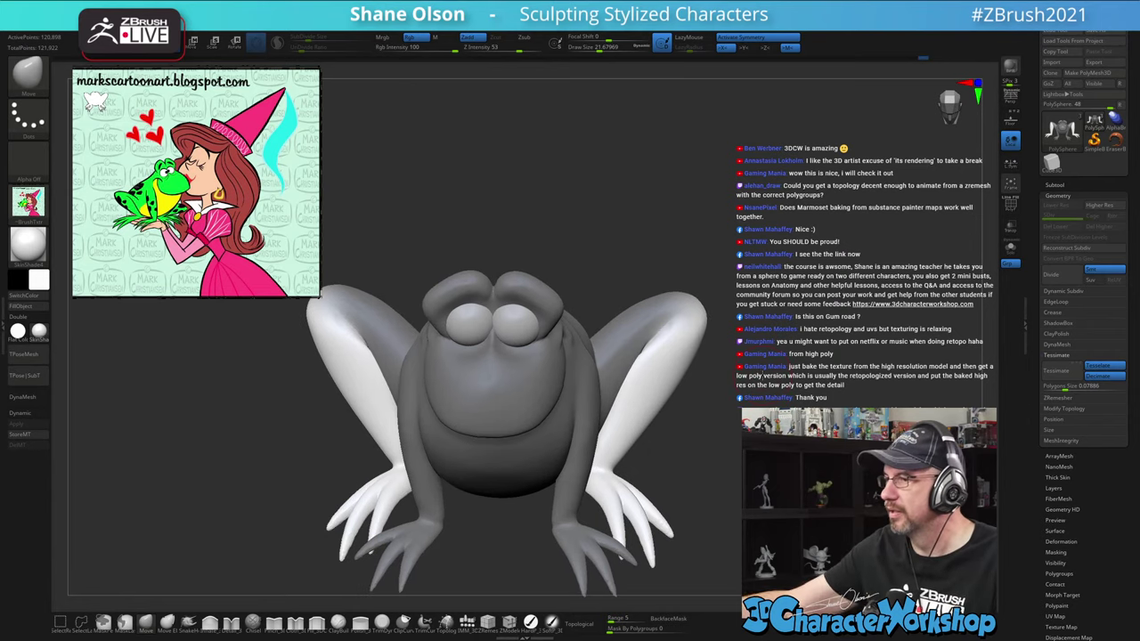
left_click(739, 343, "ctrl")
Set the Move brush to a draw size of about 37 and reshape the hind legs symmetrically between the knee and shin
mouse_move(739, 341)
left_mouse_down()
mouse_move(752, 294)
mouse_move(700, 343)
mouse_move(730, 358)
mouse_move(673, 379)
left_mouse_up()
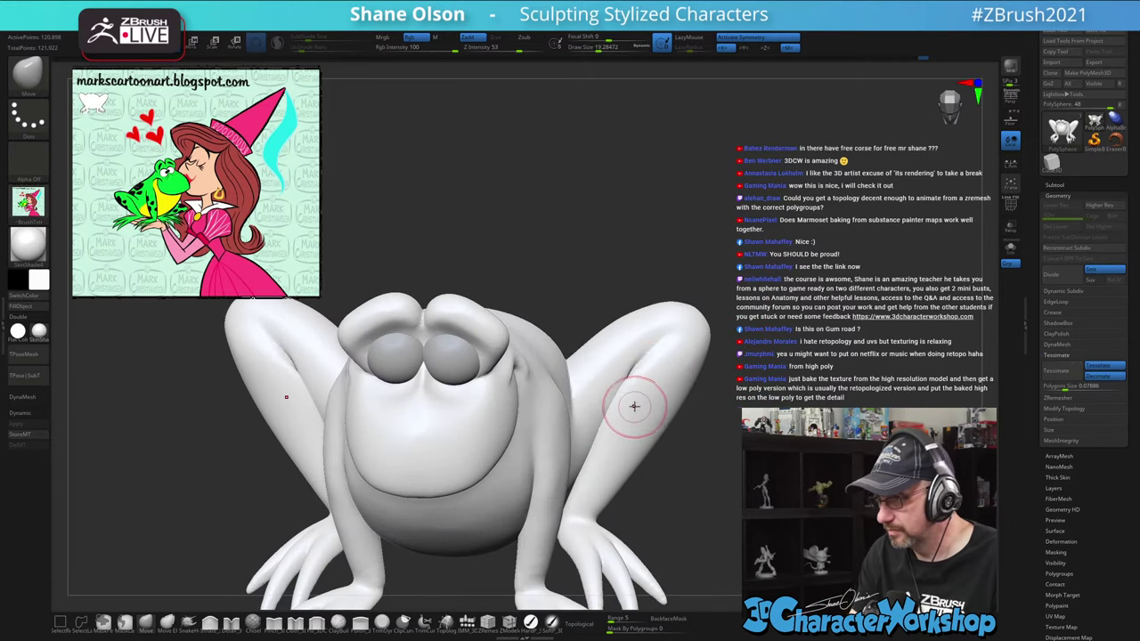
left_click_drag(719, 429, 726, 370)
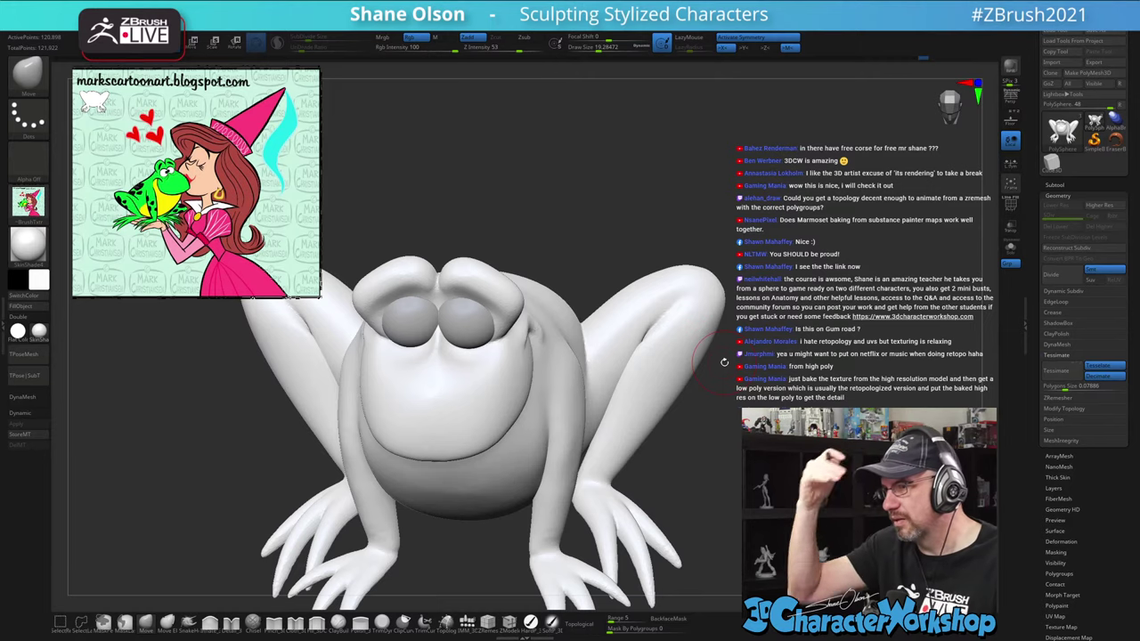
left_click_drag(721, 437, 727, 423)
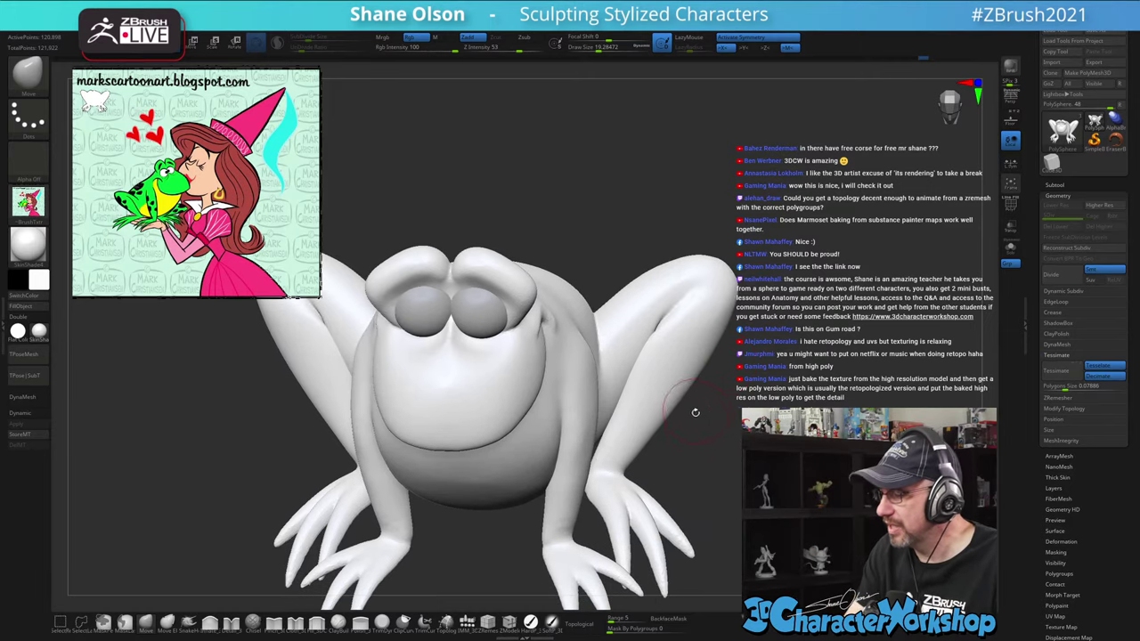
left_click(151, 625)
key("s")
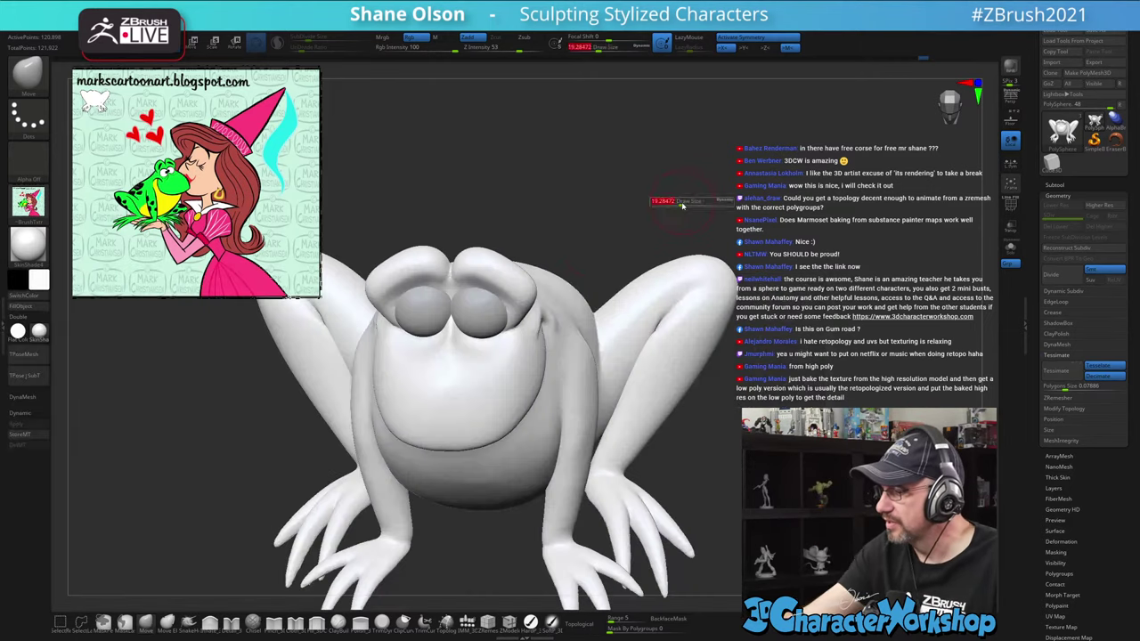
left_click_drag(679, 204, 683, 204)
key("s")
left_click_drag(669, 335, 672, 334)
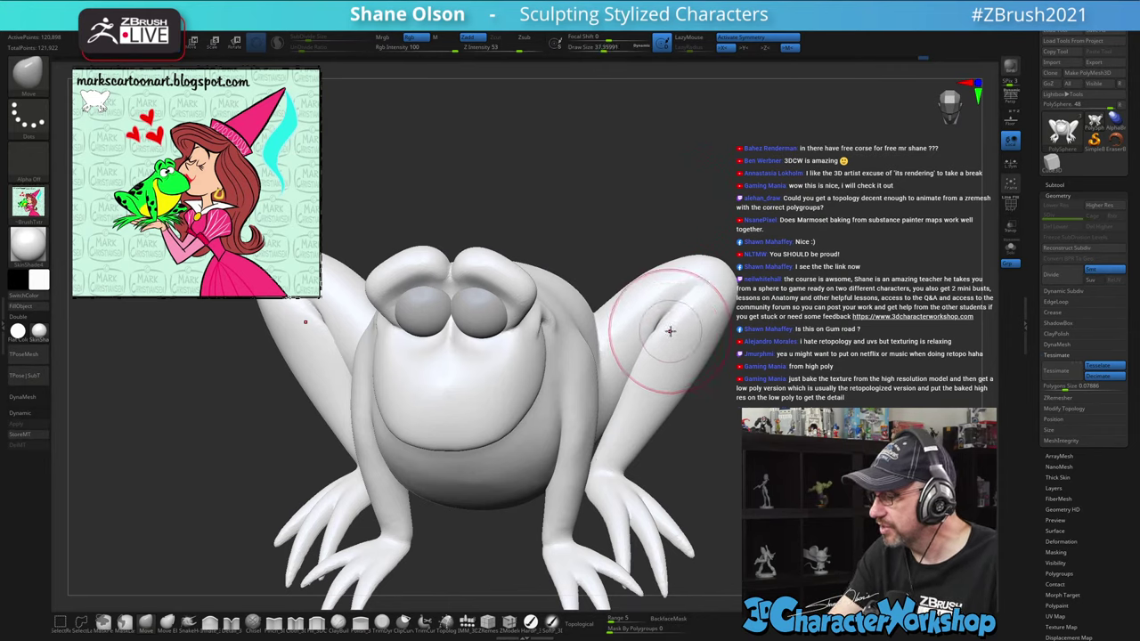
left_click_drag(651, 381, 639, 391)
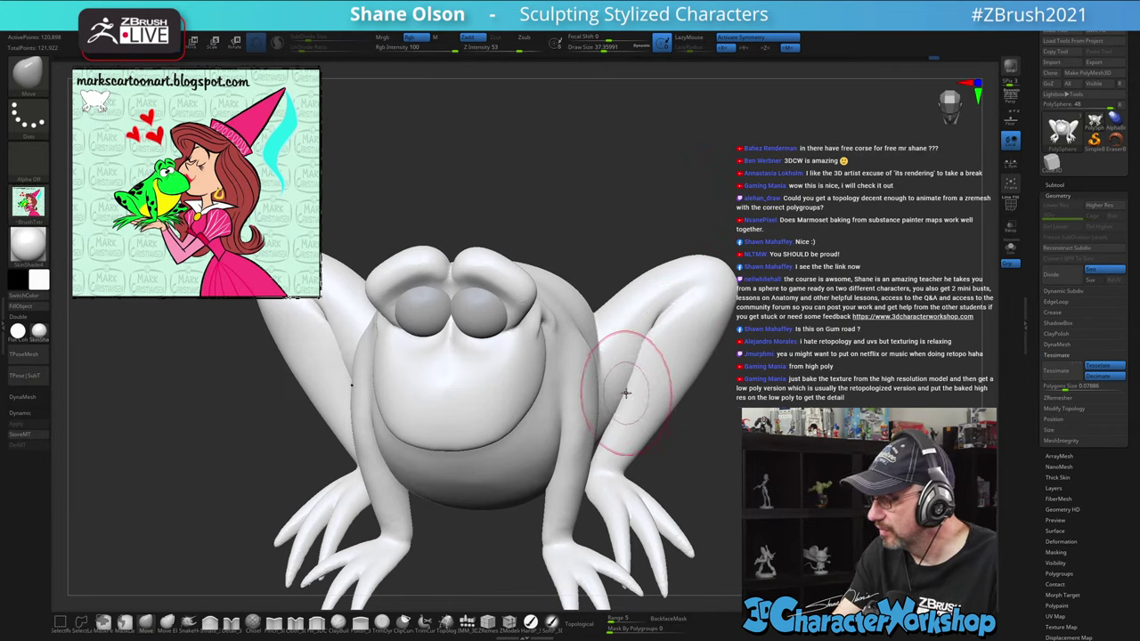
Use the Inflate brush at a draw size of about 24 to fill out the hind legs around the knees and calves
left_click_drag(773, 427, 766, 406)
left_click_drag(726, 294, 718, 389)
key("shift")
left_click(213, 624)
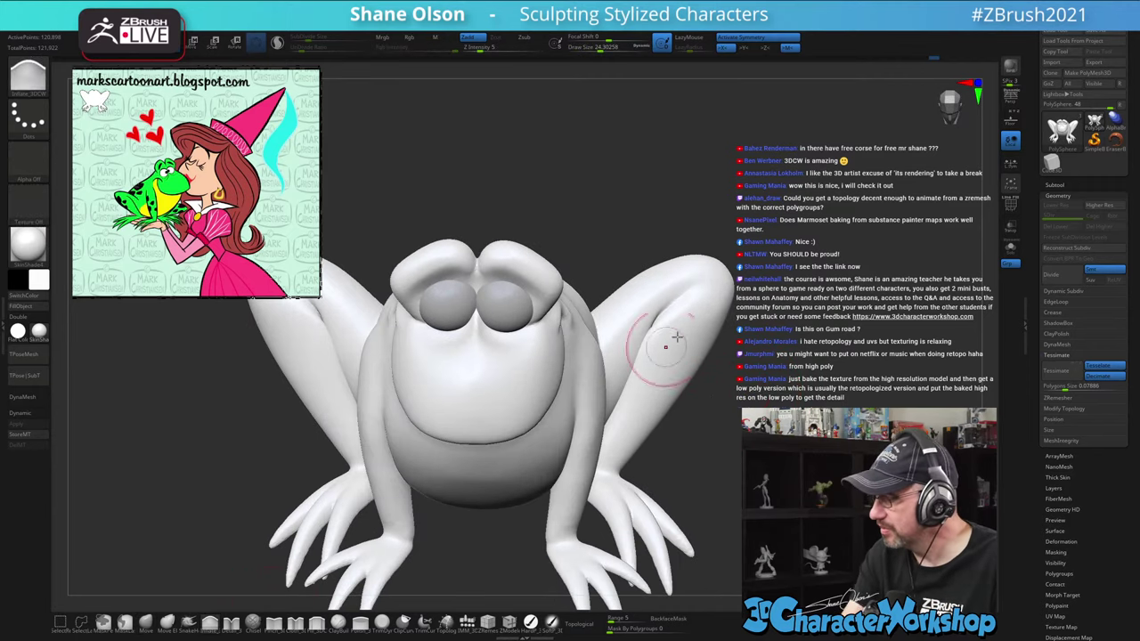
mouse_move(731, 351)
left_mouse_down()
mouse_move(748, 356)
mouse_move(713, 367)
mouse_move(747, 381)
mouse_move(624, 414)
left_mouse_up()
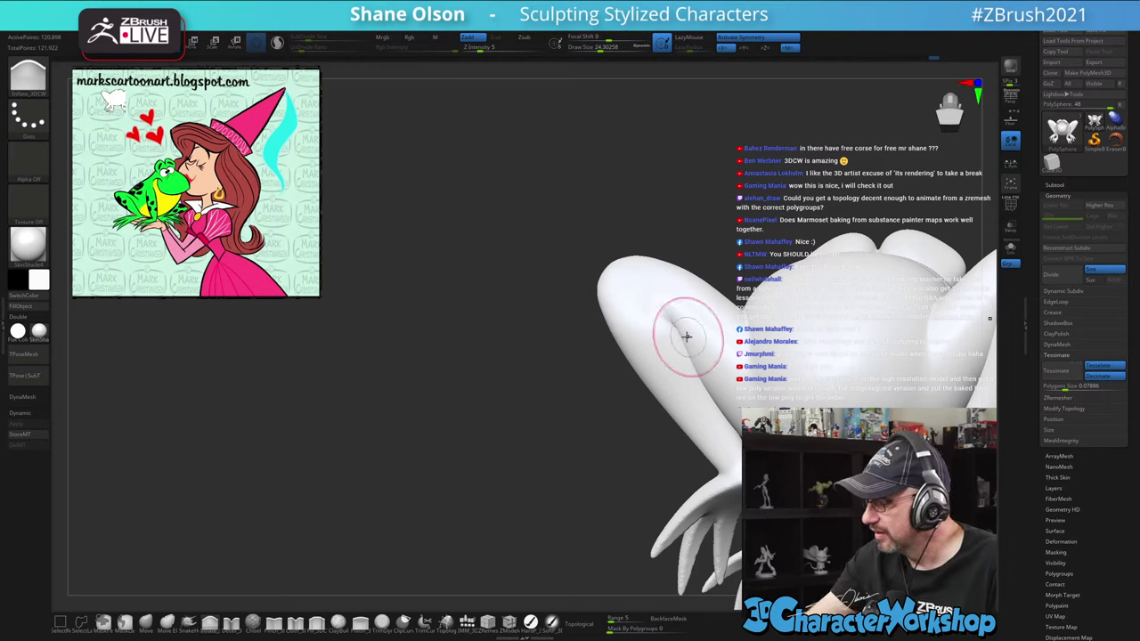
left_click_drag(704, 336, 656, 318)
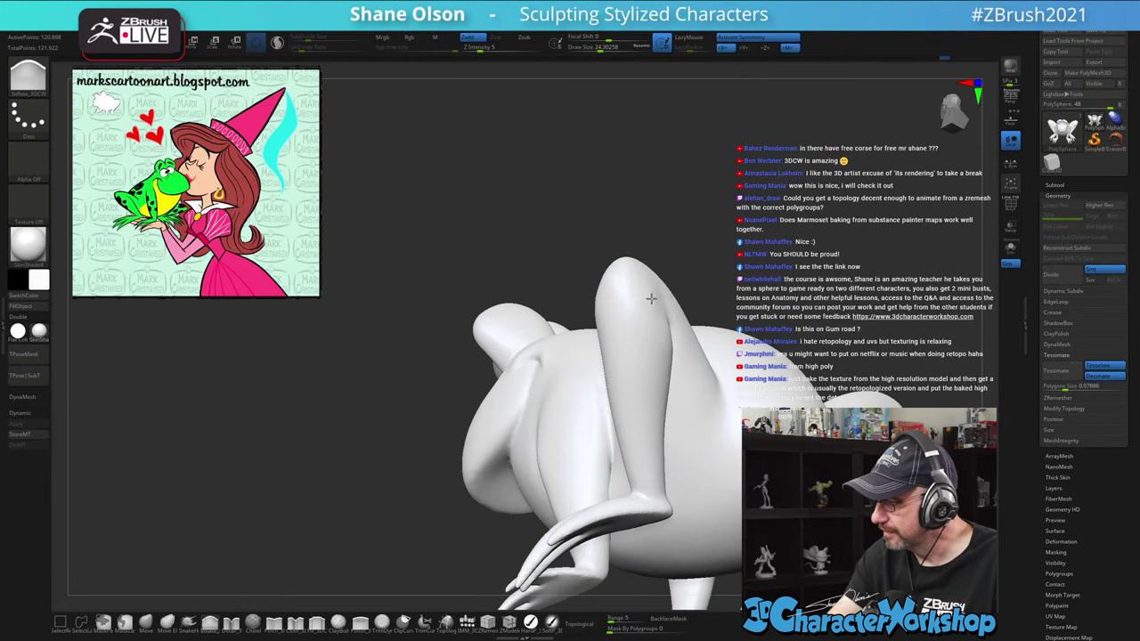
left_click_drag(655, 364, 717, 346)
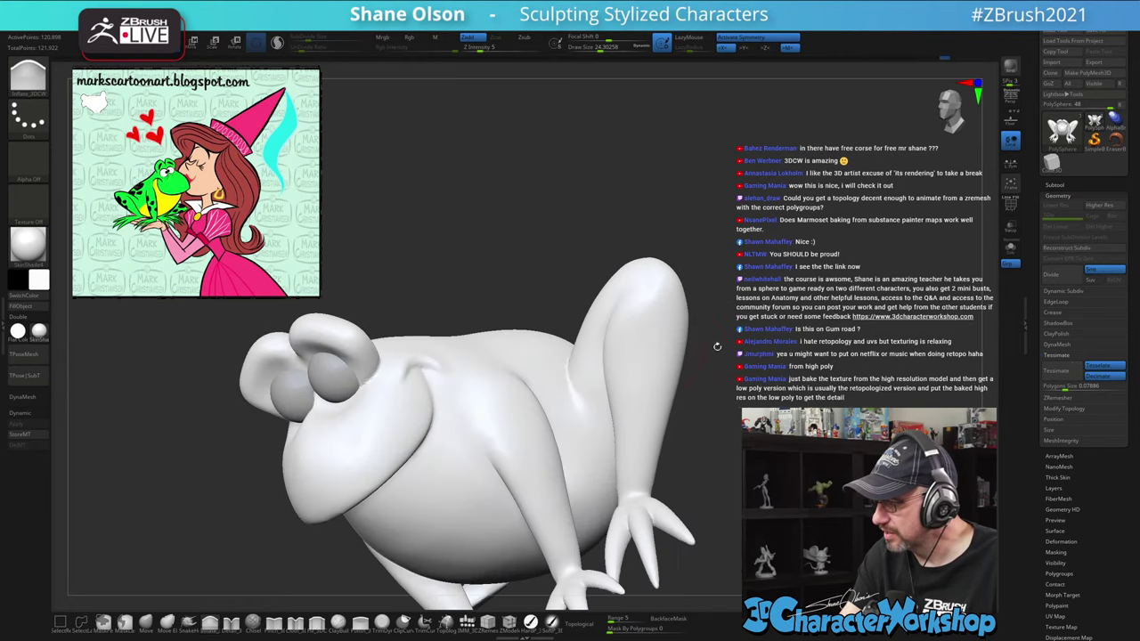
left_click_drag(699, 414, 735, 421, "shift")
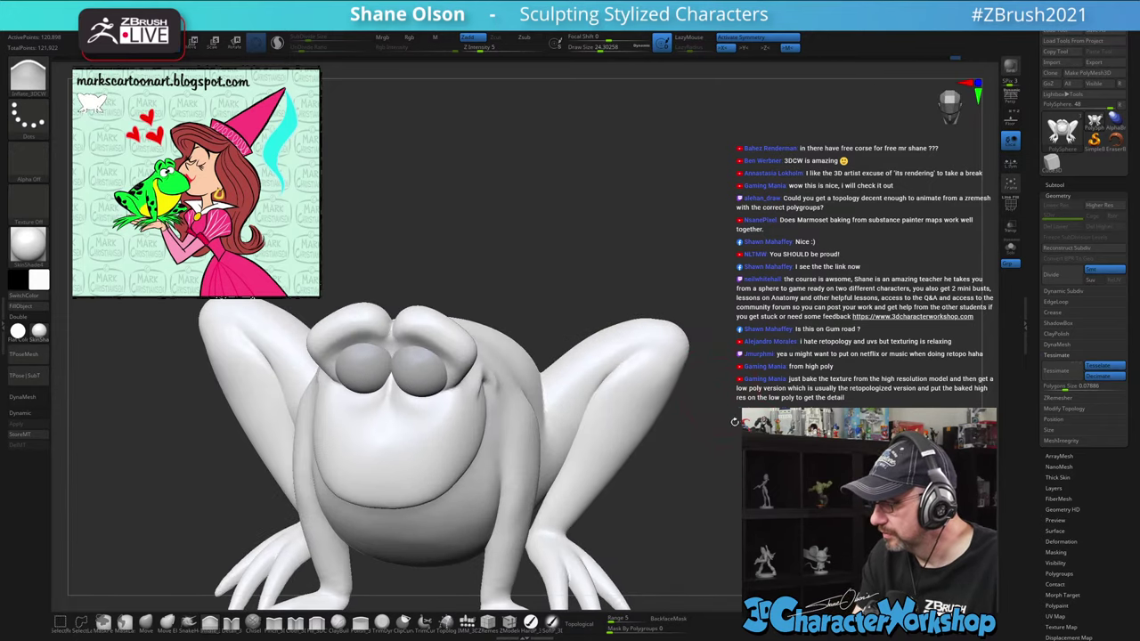
Enlarge the Move brush to a draw size of about 50 and refine the lower hind legs' shape from front and side views
left_click_drag(728, 381, 737, 410)
mouse_move(726, 453)
left_mouse_down("alt")
mouse_move(723, 403)
mouse_move(716, 433)
left_mouse_up("alt")
left_click(145, 622)
key("s")
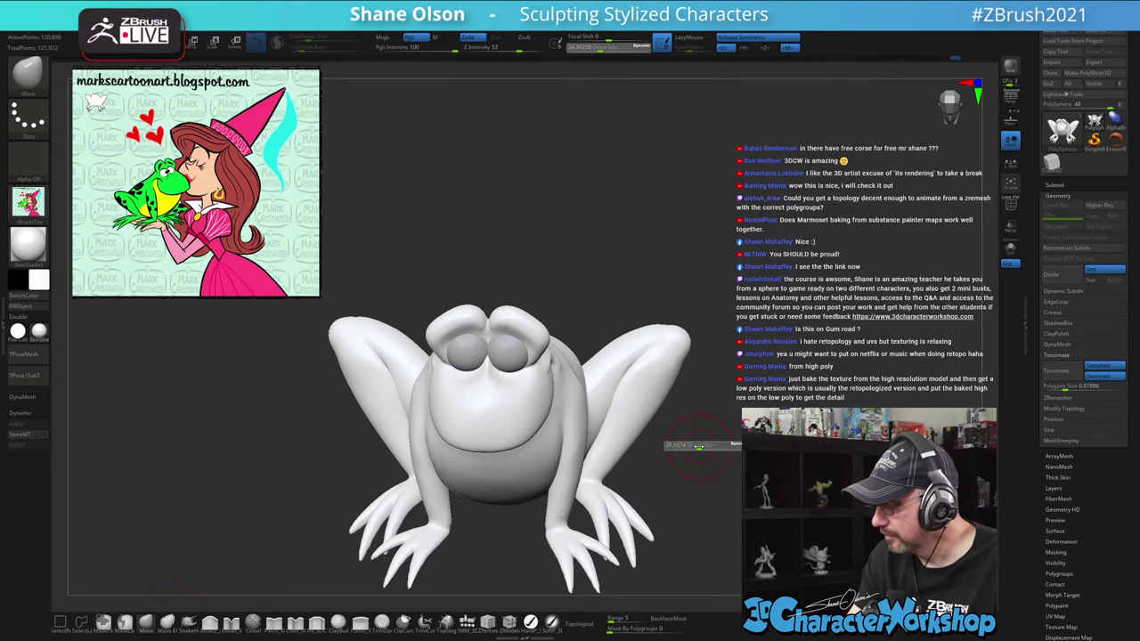
left_click(704, 447)
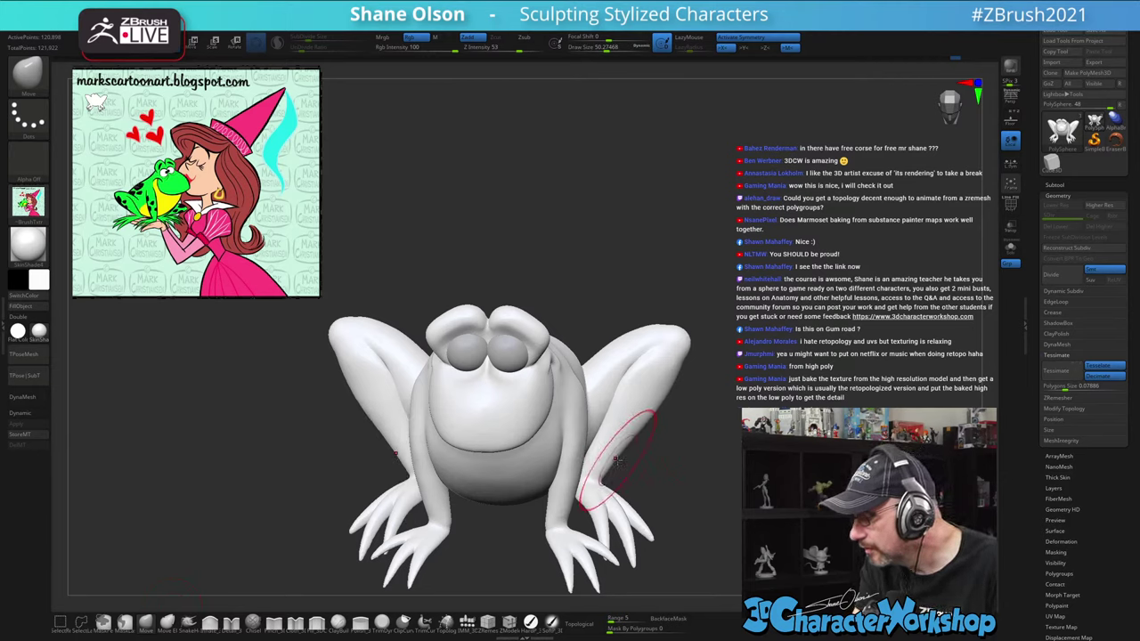
mouse_move(673, 463)
left_mouse_down()
mouse_move(674, 485)
mouse_move(668, 465)
left_mouse_up()
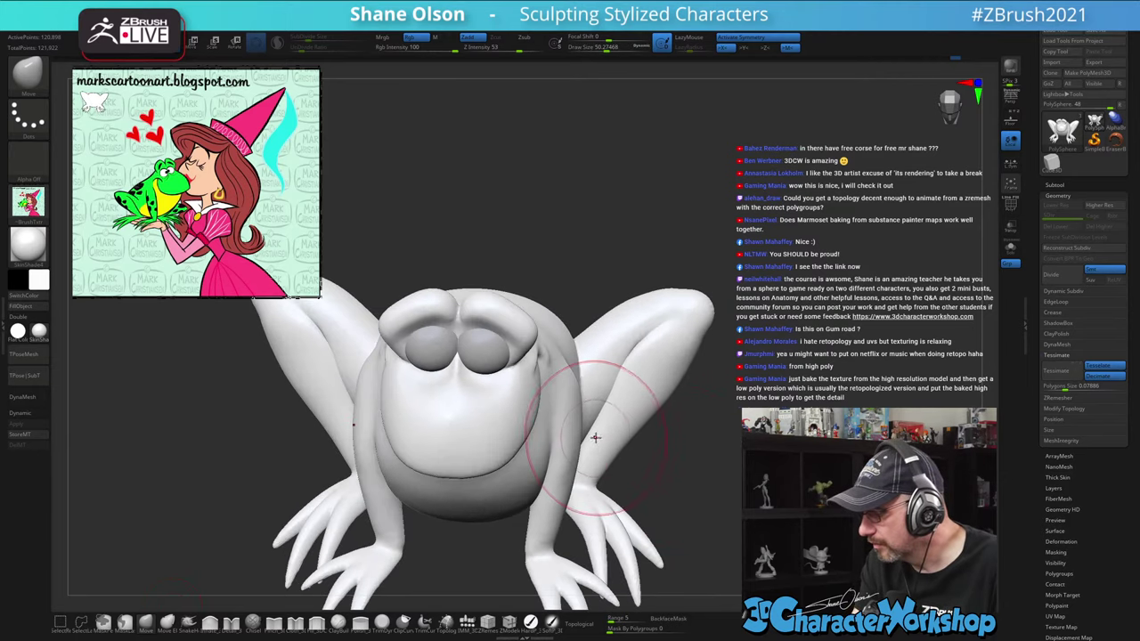
mouse_move(718, 435)
left_mouse_down()
mouse_move(738, 435)
mouse_move(704, 428)
mouse_move(633, 379)
left_mouse_up()
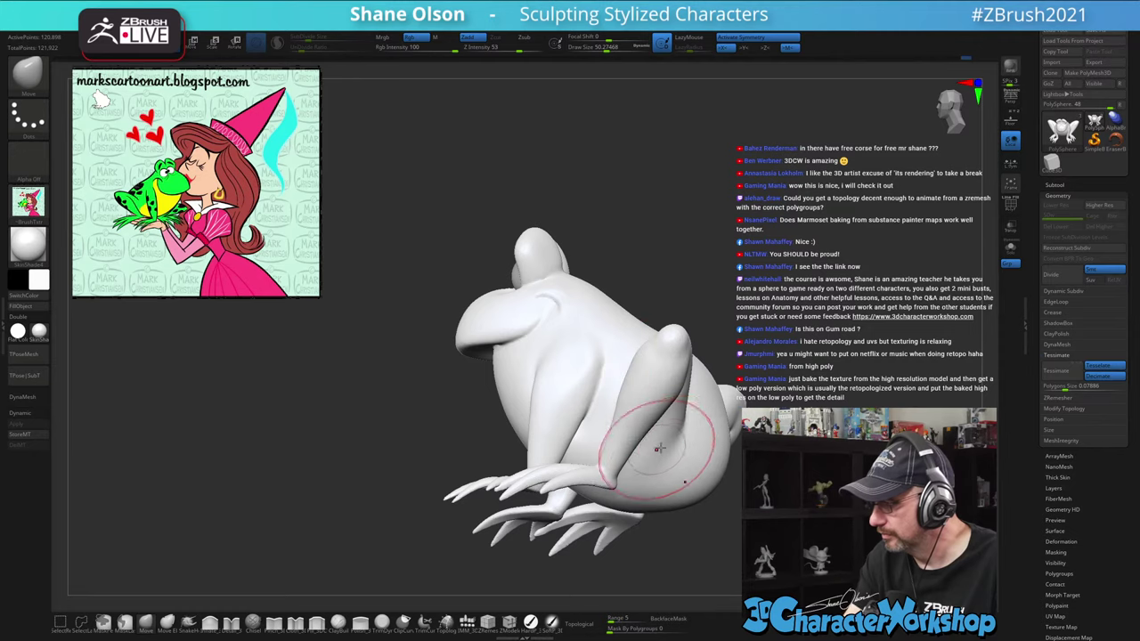
mouse_move(741, 385)
left_mouse_down()
mouse_move(753, 403)
mouse_move(795, 391)
mouse_move(743, 403)
mouse_move(742, 424)
mouse_move(746, 399)
left_mouse_up()
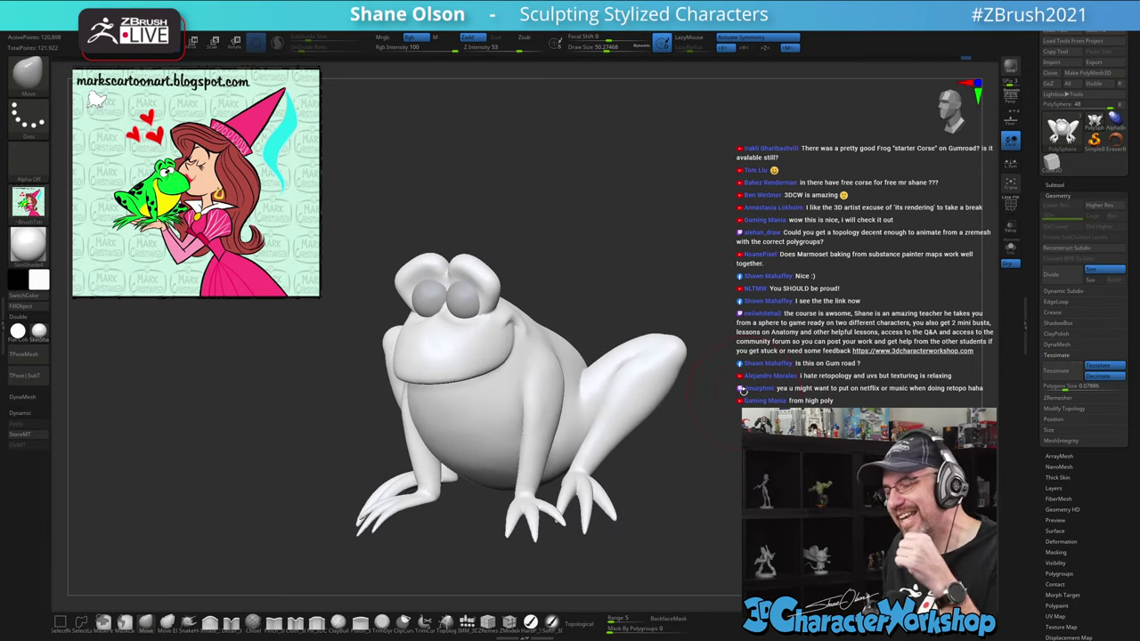
Reduce the Inflate brush to a draw size of about 30 and thicken the frog's front hands symmetrically
left_click_drag(790, 241, 804, 243)
left_click_drag(786, 312, 738, 433, "alt")
left_click(212, 628)
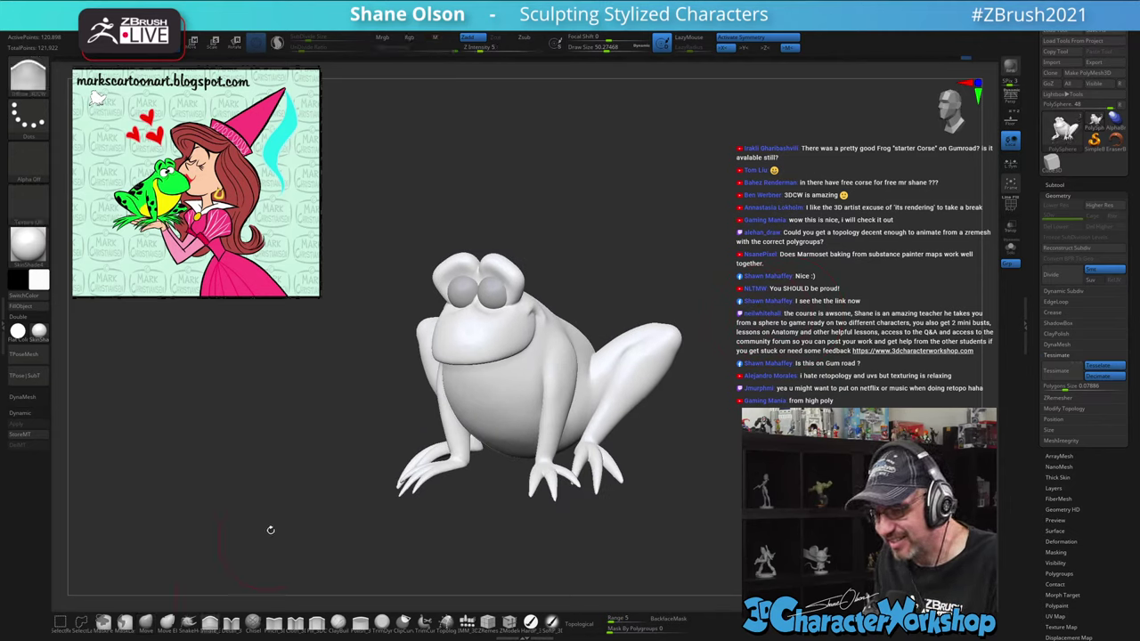
mouse_move(270, 529)
left_mouse_down("alt")
mouse_move(353, 475)
mouse_move(350, 389)
mouse_move(334, 375)
mouse_move(336, 392)
left_mouse_up("alt")
key("s")
left_click(288, 510)
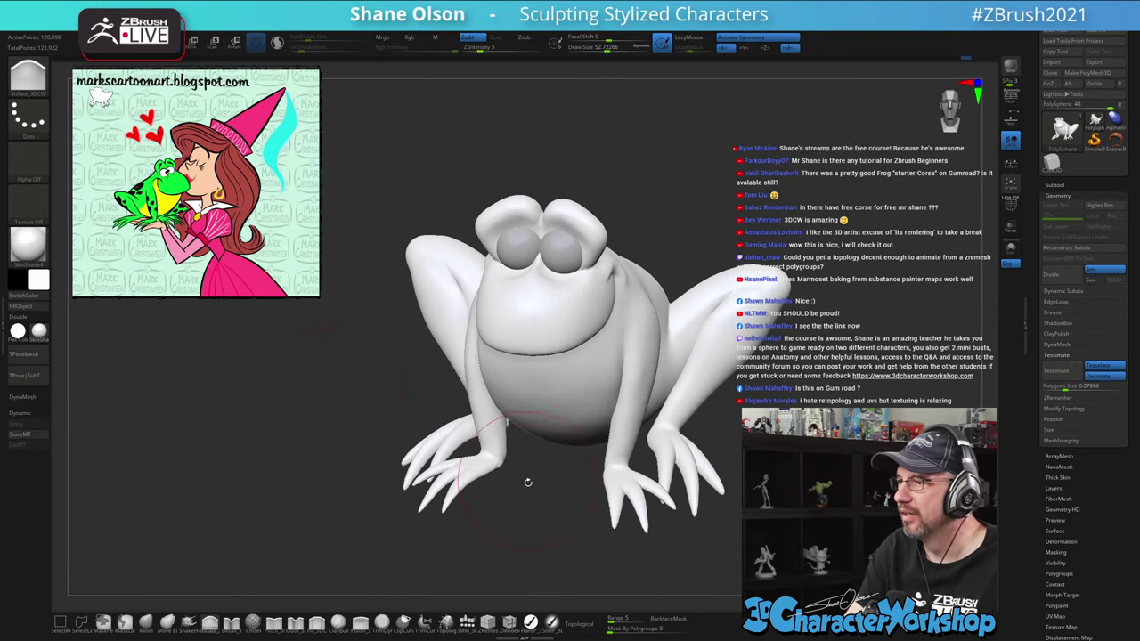
left_click_drag(524, 481, 522, 501)
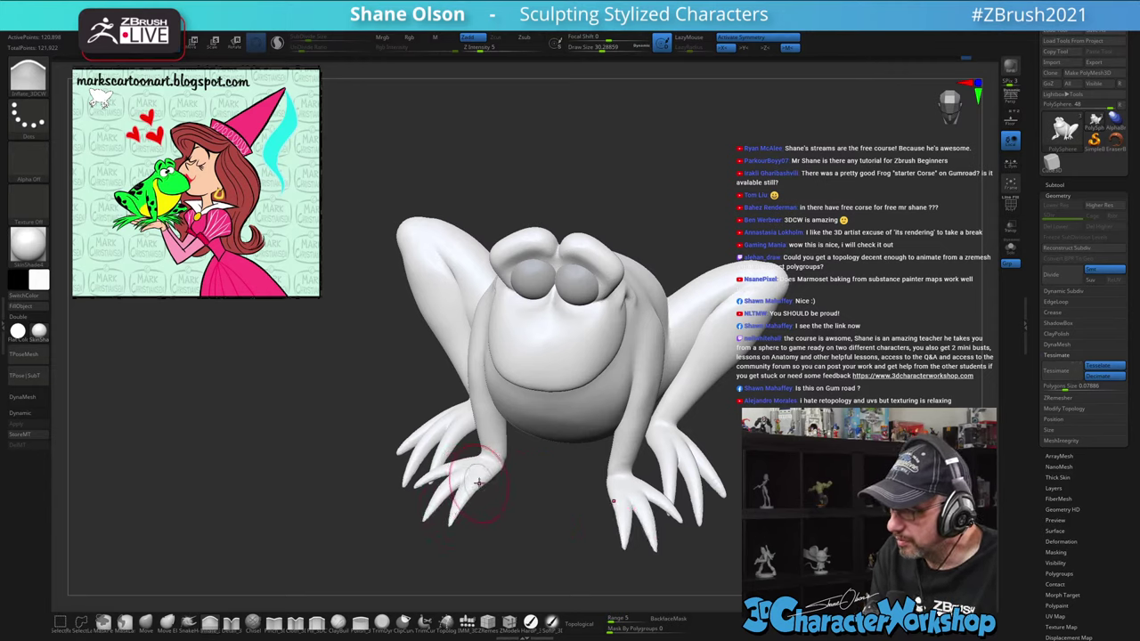
Add volume to the frog's wrists and forearms with light strokes of the current 3DCW brush, working from front and back
left_click_drag(462, 475, 426, 403)
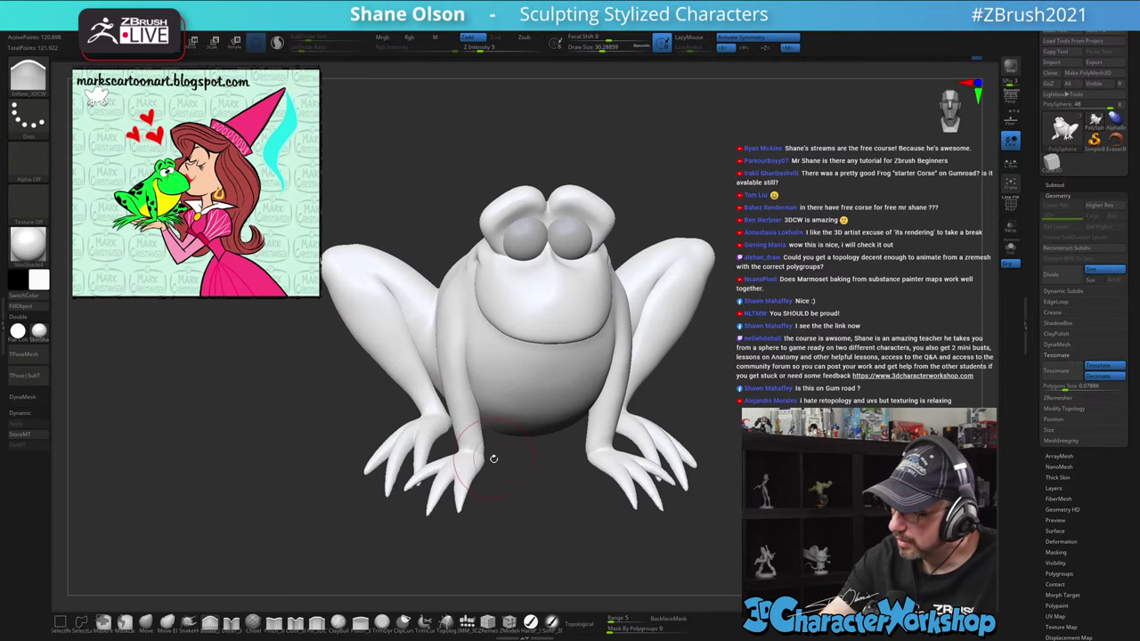
left_click_drag(493, 457, 454, 426)
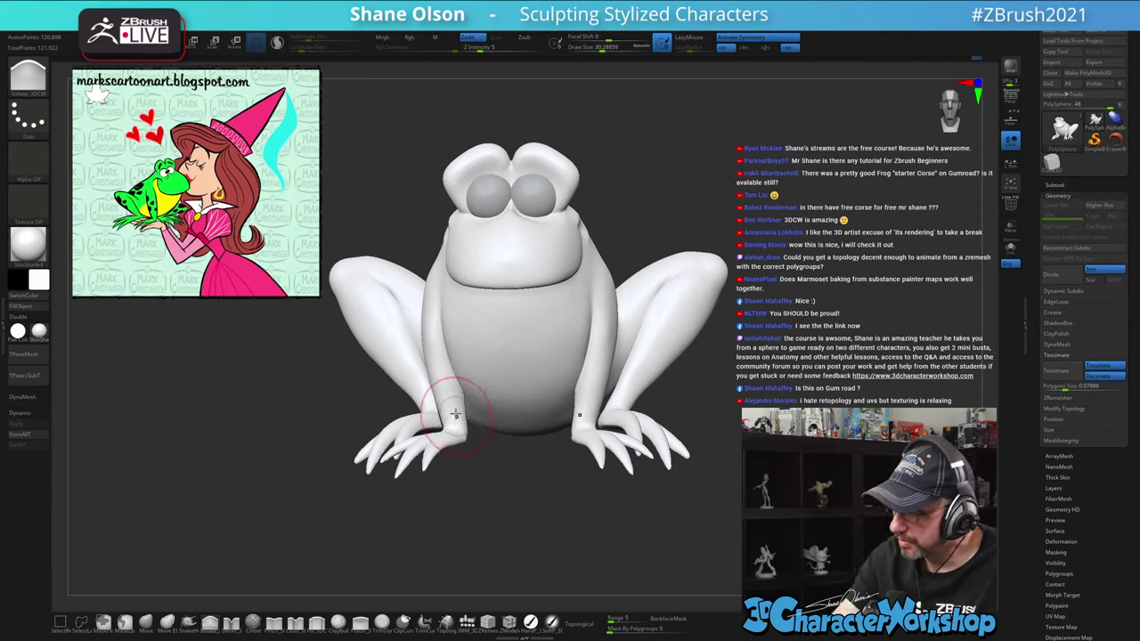
left_click_drag(471, 500, 606, 465)
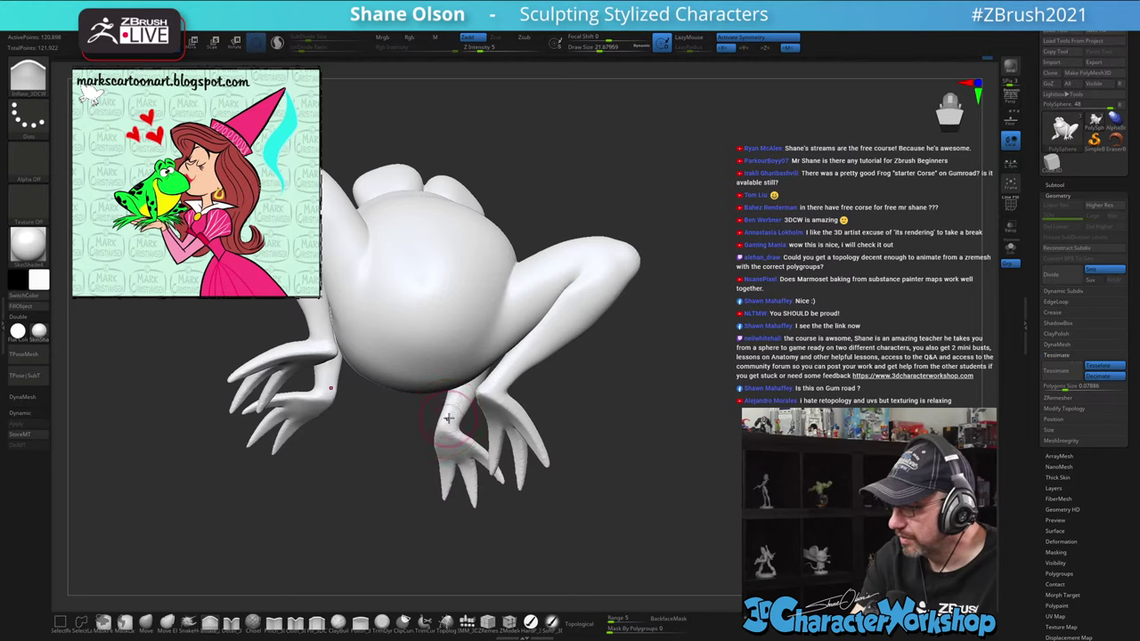
left_click_drag(631, 402, 815, 419)
mouse_move(520, 205)
left_mouse_down()
mouse_move(579, 267)
mouse_move(610, 356)
mouse_move(589, 410)
mouse_move(579, 379)
left_mouse_up()
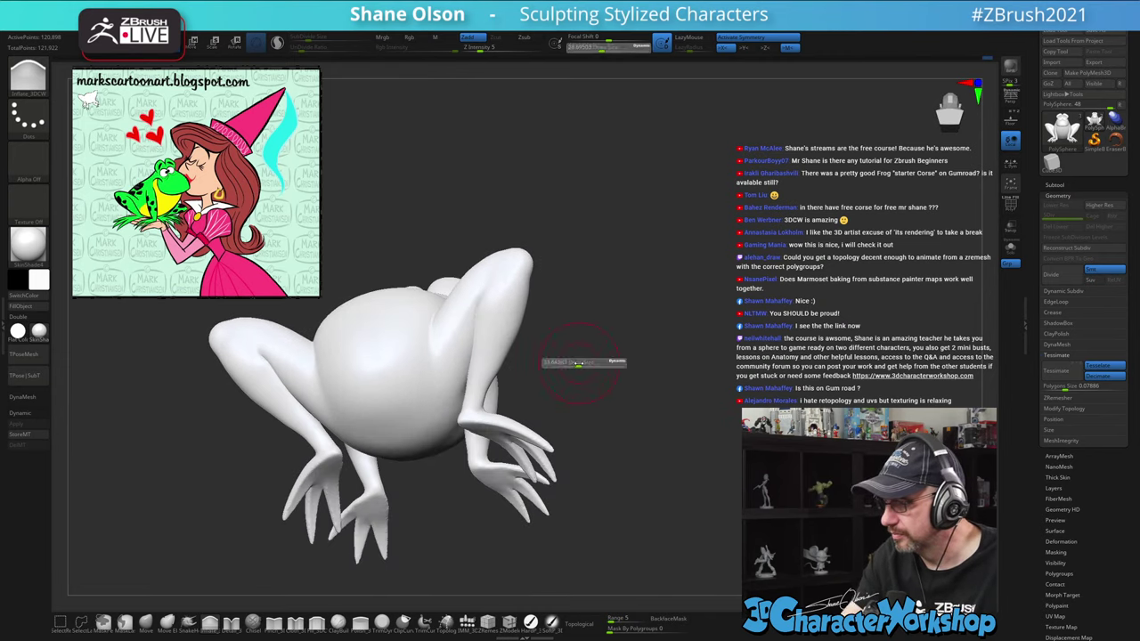
Set the draw size to about 33.7 and smooth the shin of the frog's hind leg from behind
key("s")
left_click(497, 362)
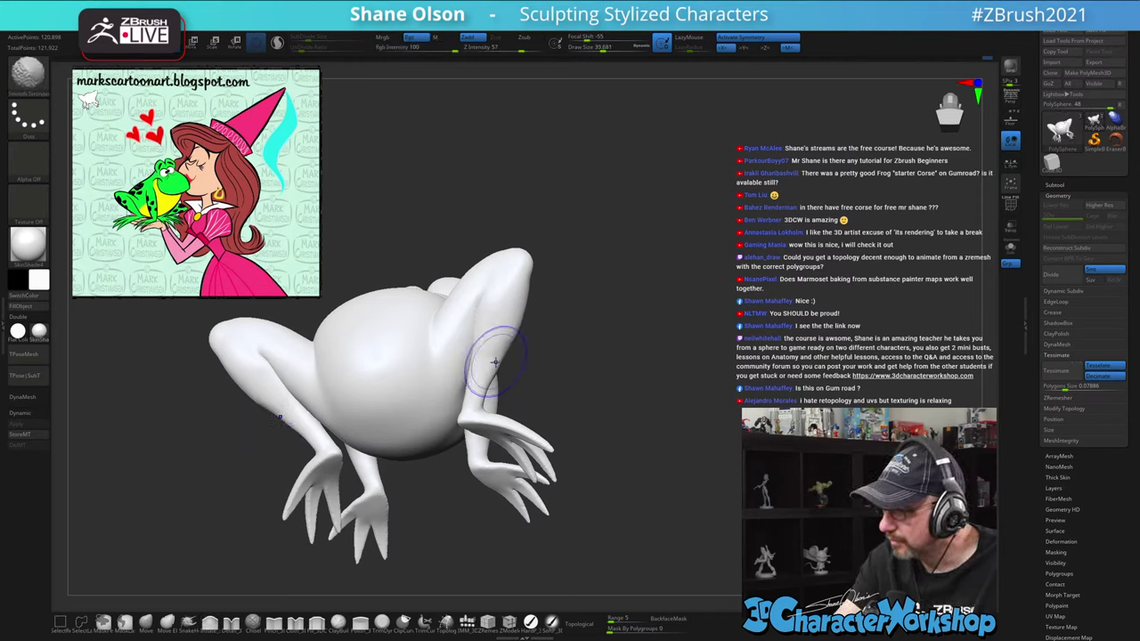
left_click_drag(633, 351, 587, 390)
mouse_move(499, 410)
left_mouse_down()
mouse_move(477, 384)
mouse_move(738, 509)
left_mouse_up()
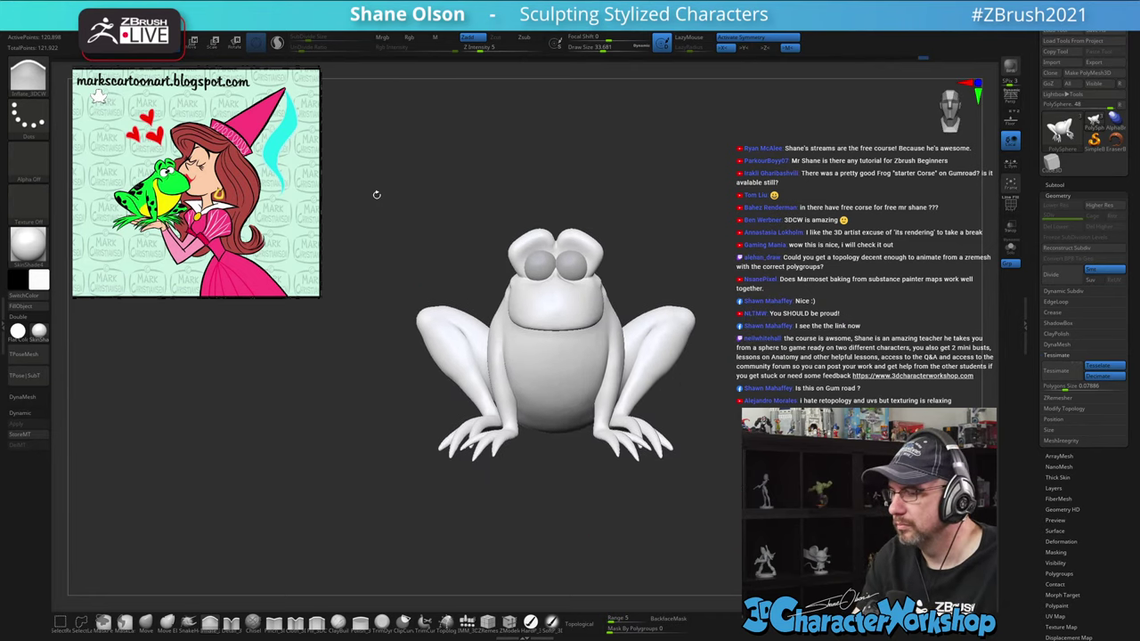
Turn on Sculptris Pro and smooth the frog's hind leg and front arm
left_click(277, 42)
left_click_drag(724, 360, 455, 369)
key("shift")
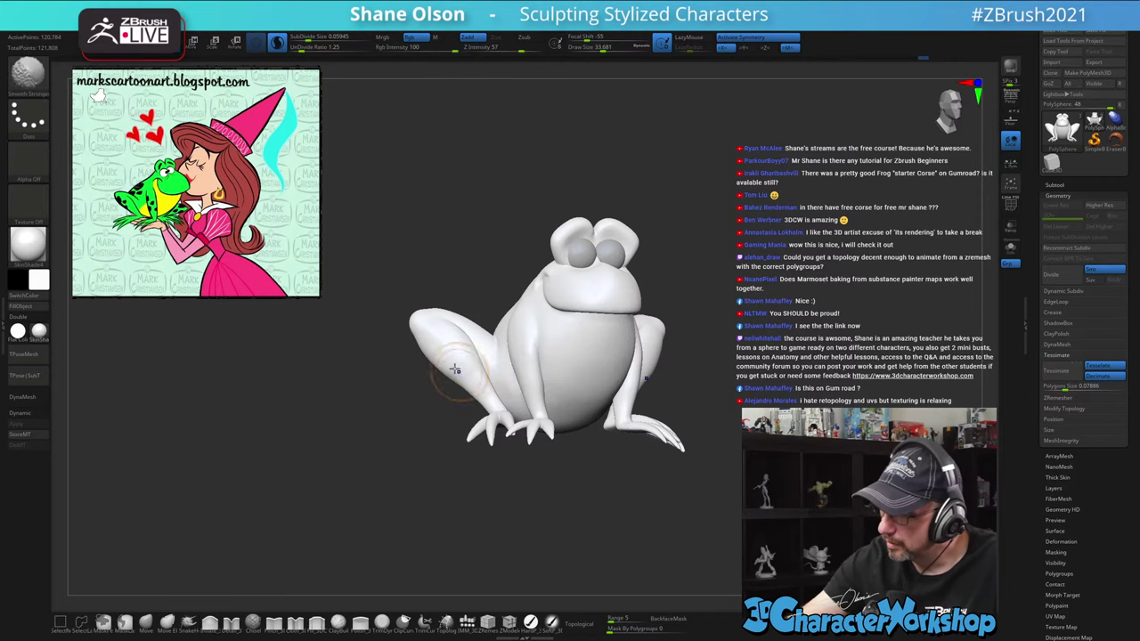
mouse_move(577, 507)
left_mouse_down()
mouse_move(562, 514)
mouse_move(615, 504)
mouse_move(608, 492)
left_mouse_up()
left_click_drag(651, 379, 647, 414, "alt")
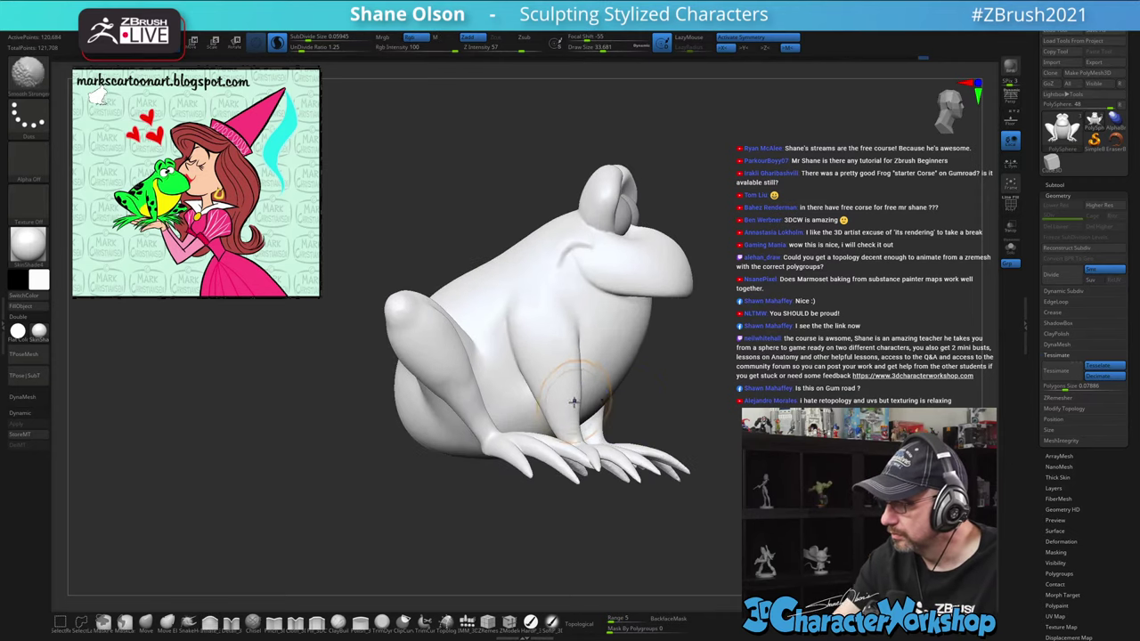
mouse_move(574, 401)
left_mouse_down("shift")
mouse_move(579, 383)
mouse_move(590, 390)
left_mouse_up("shift")
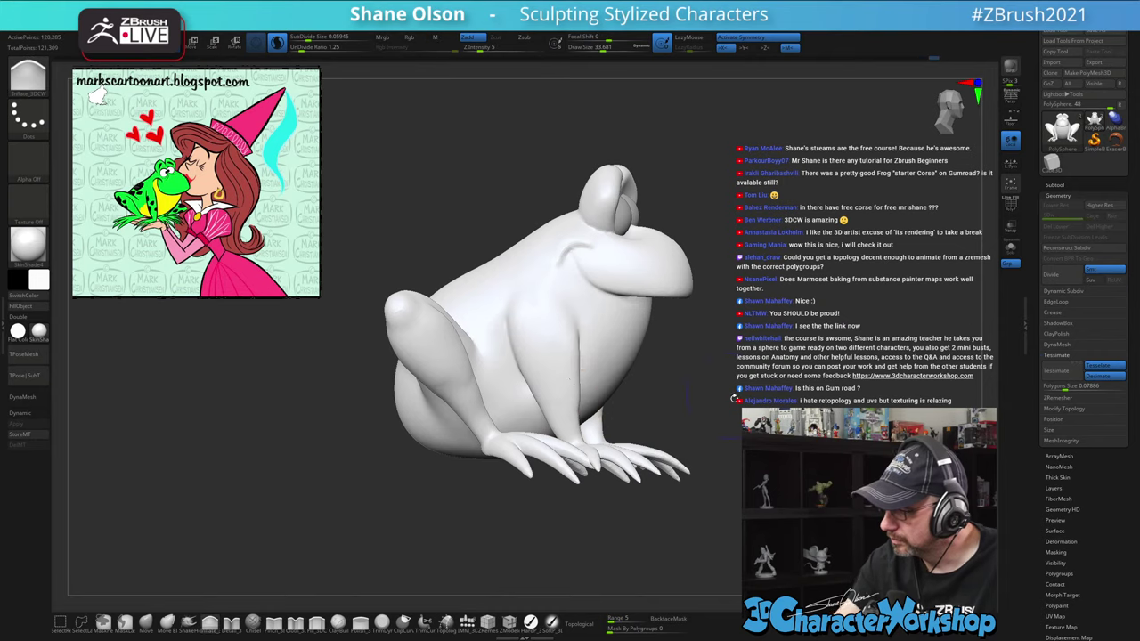
Refine and smooth the underside of the hind leg between knee and ankle
left_click_drag(734, 508, 607, 531)
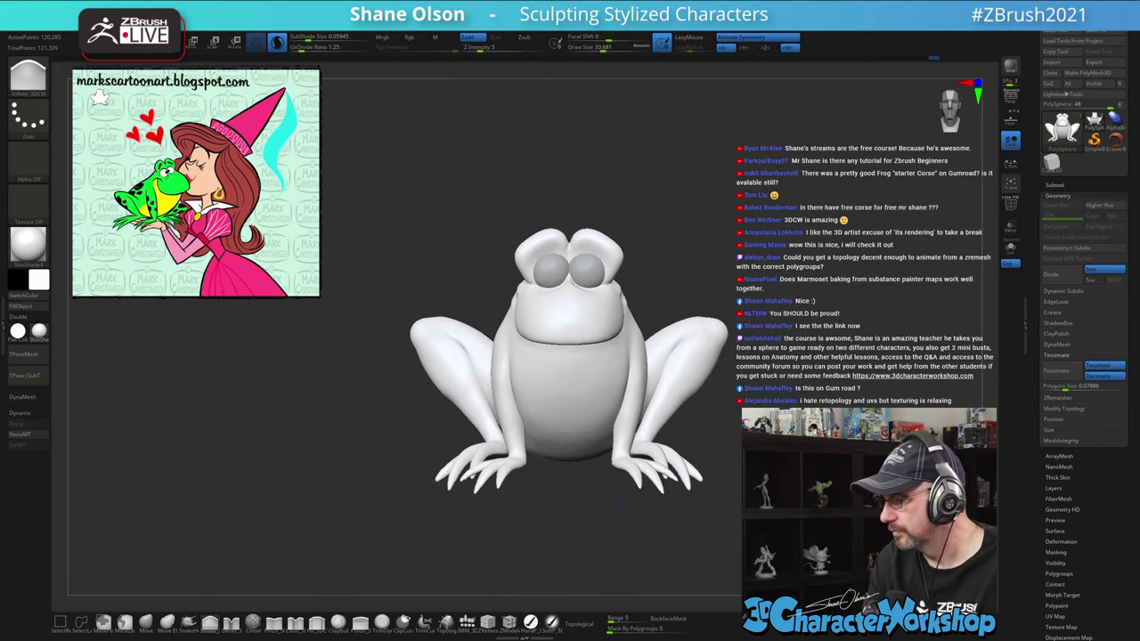
mouse_move(770, 377)
left_mouse_down()
mouse_move(741, 331)
mouse_move(726, 330)
left_mouse_up()
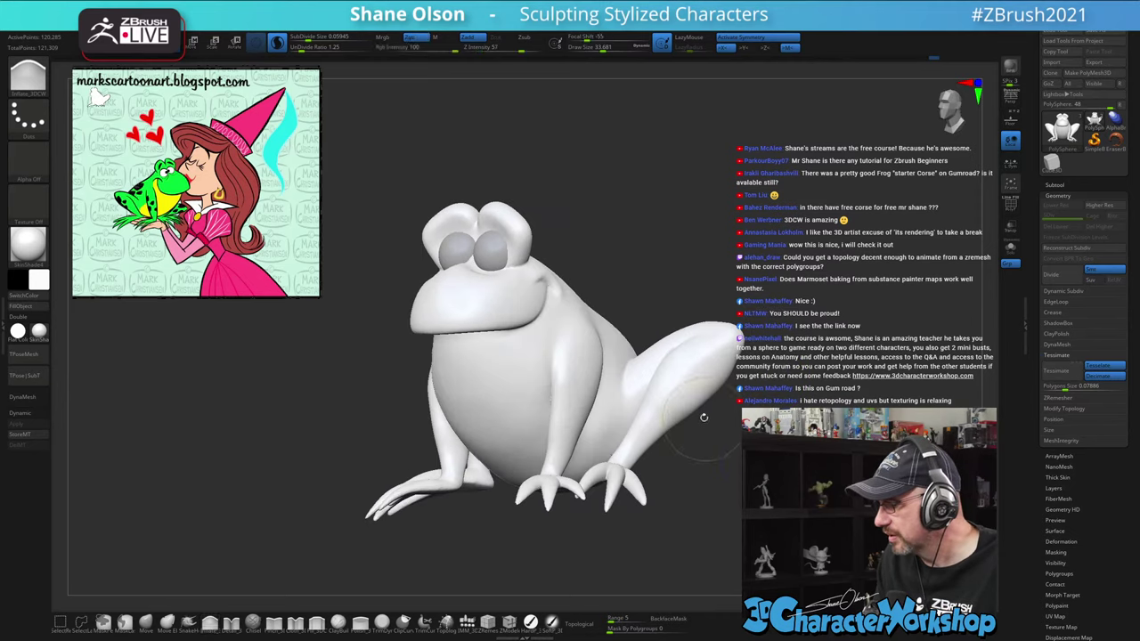
mouse_move(703, 416)
left_mouse_down("shift")
mouse_move(685, 406)
mouse_move(718, 383)
left_mouse_up("shift")
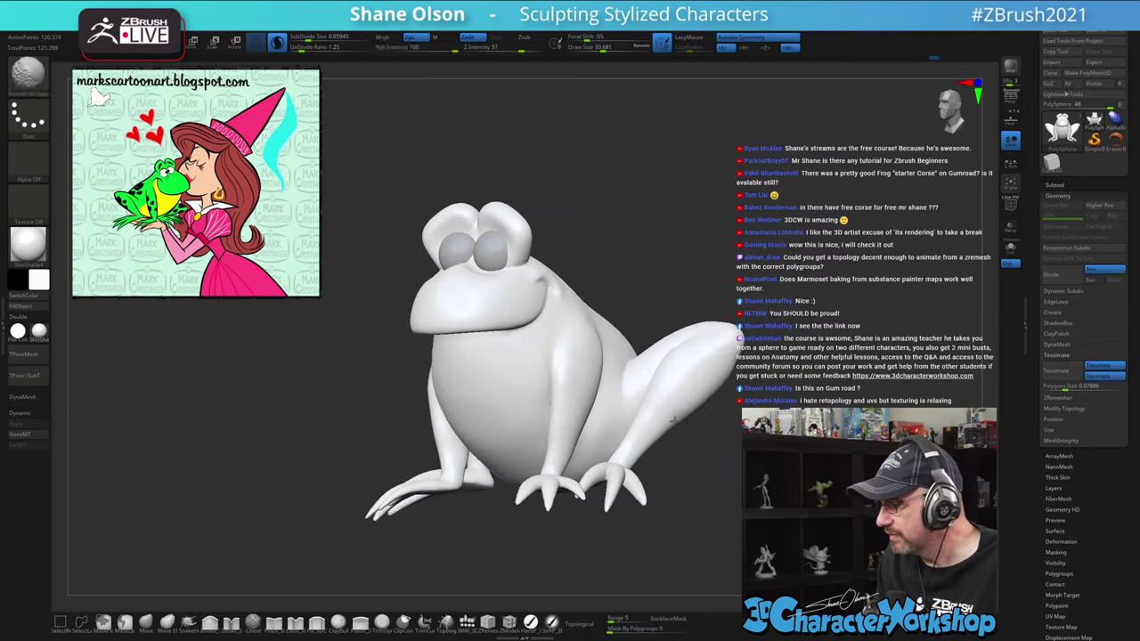
left_click_drag(675, 420, 685, 422, "shift")
left_click_drag(741, 397, 801, 399, "shift")
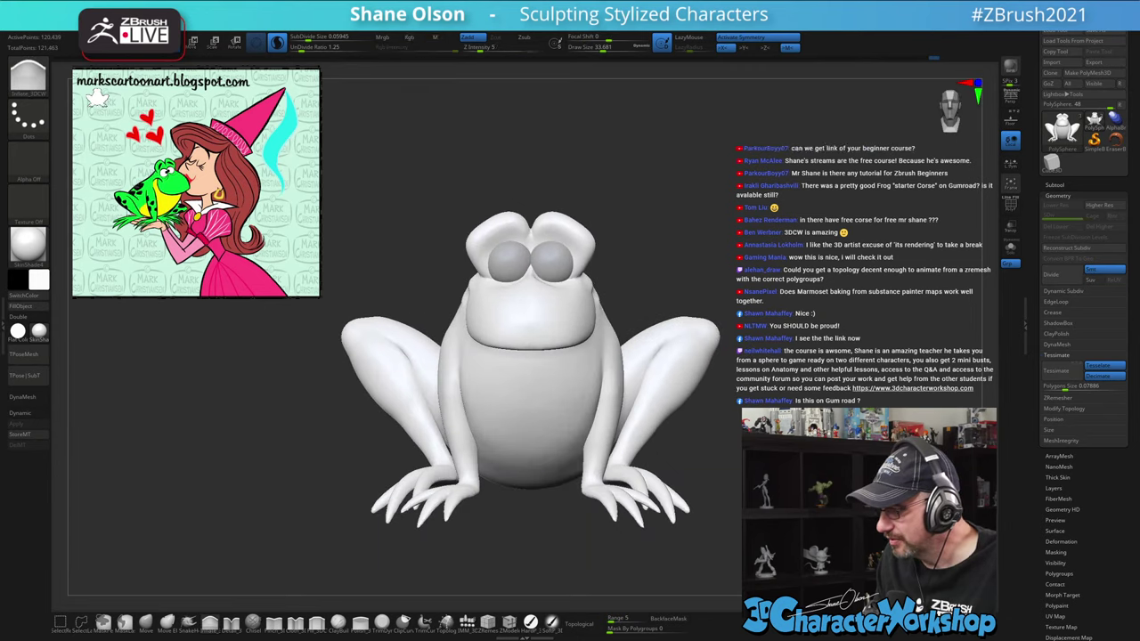
key("f")
key("f")
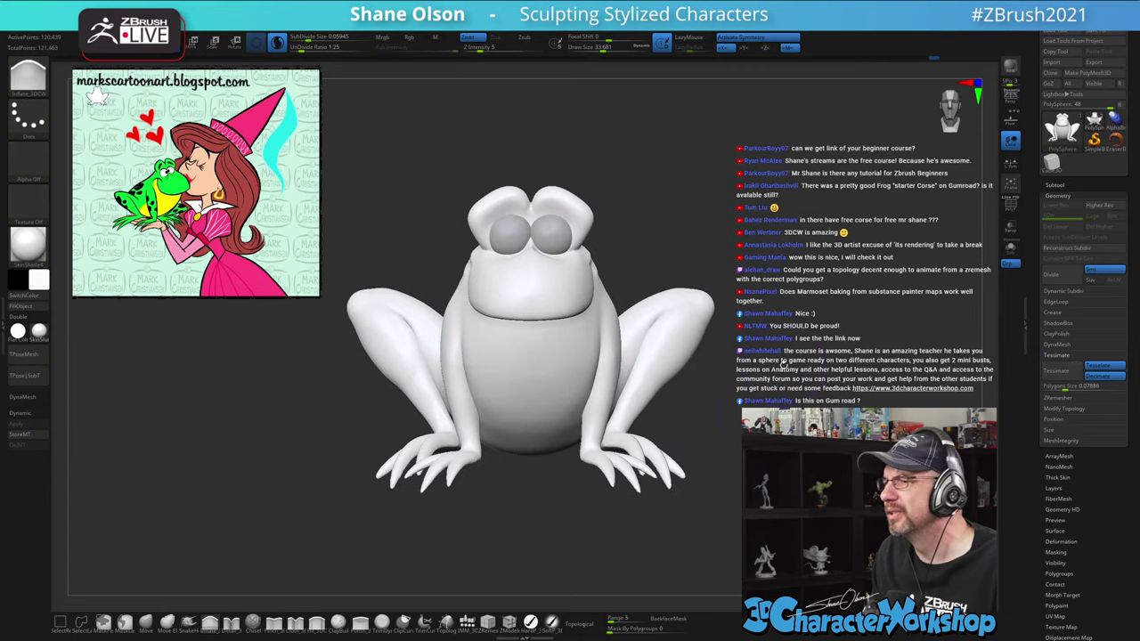
left_click_drag(792, 344, 784, 343)
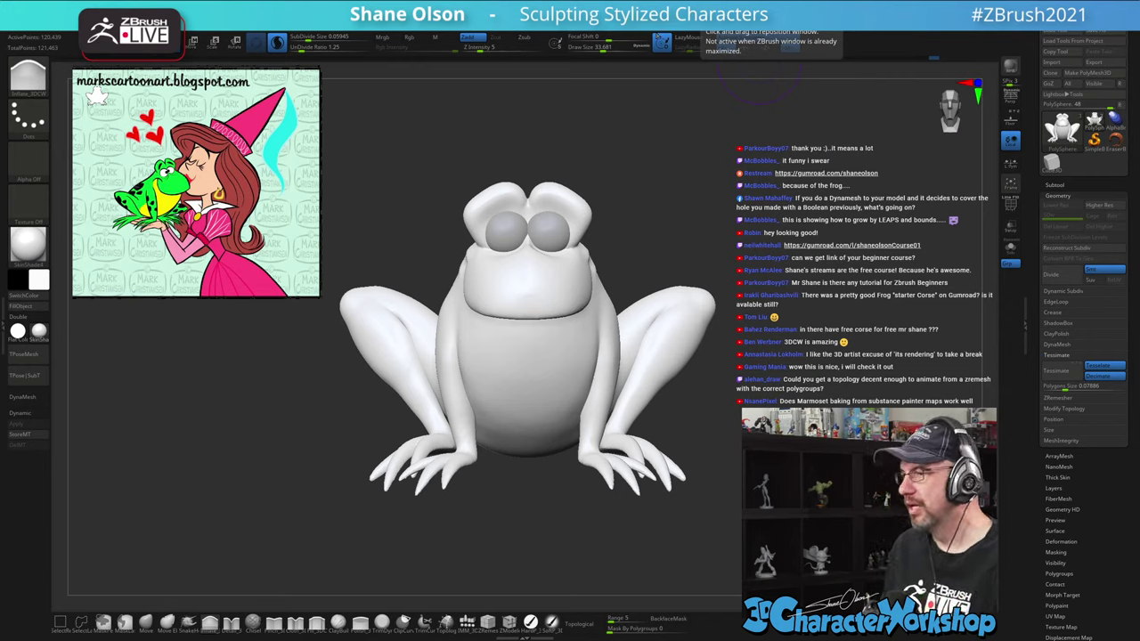
left_click_drag(651, 211, 735, 207)
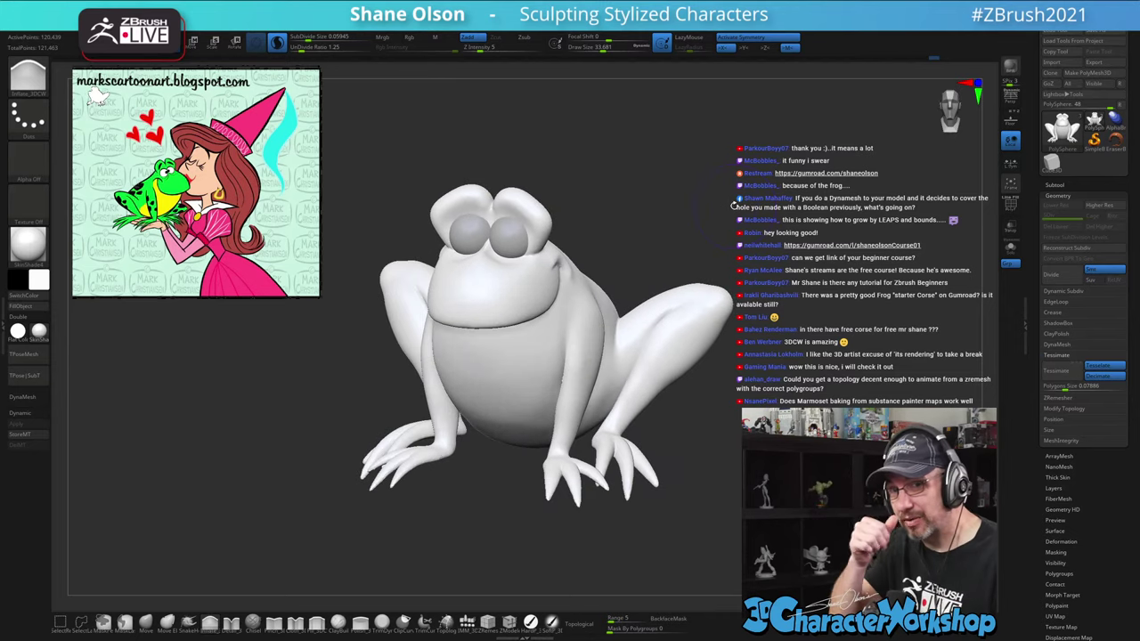
left_click_drag(719, 217, 730, 458, "shift")
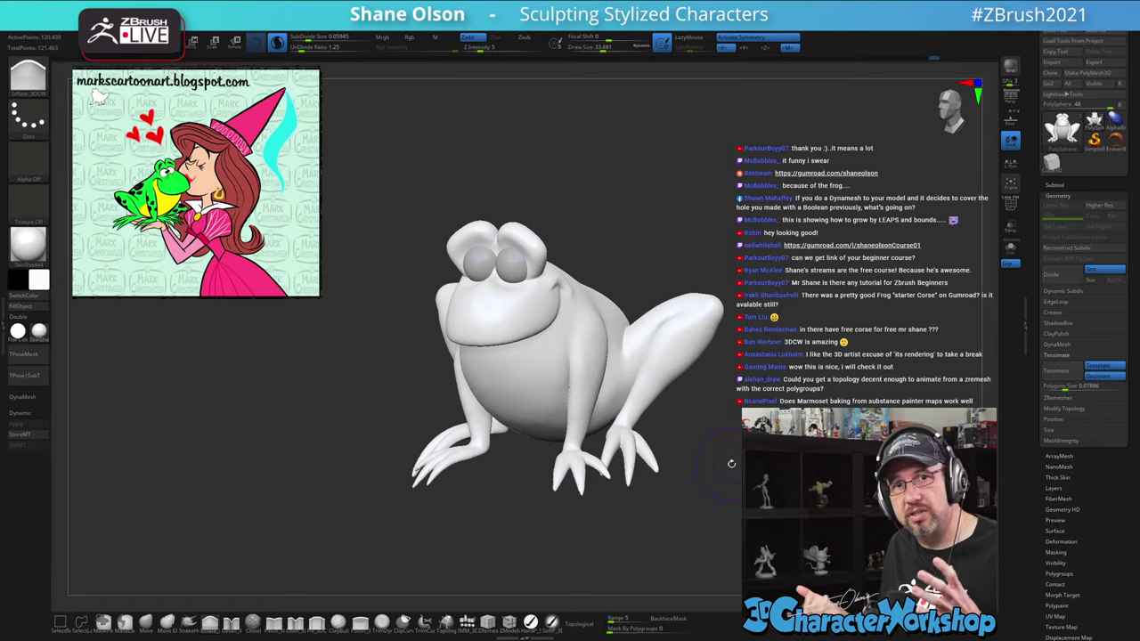
Smooth the frog's front arm from the shoulder down to the wrist
left_click_drag(732, 463, 693, 472)
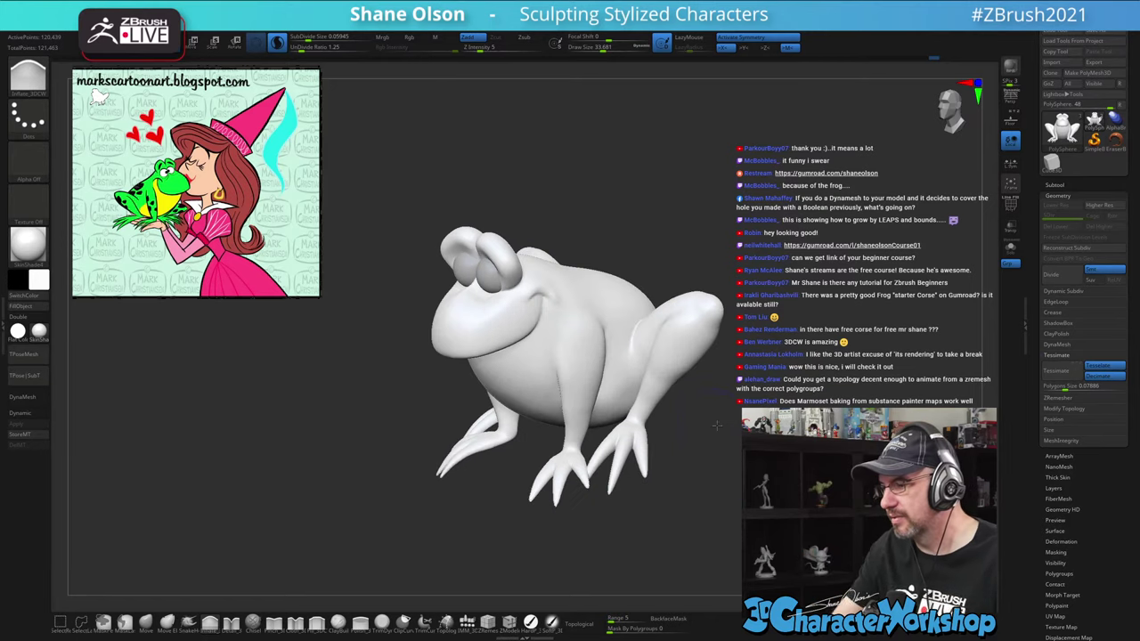
left_click_drag(600, 325, 579, 370, "shift")
left_click_drag(572, 413, 579, 389, "shift")
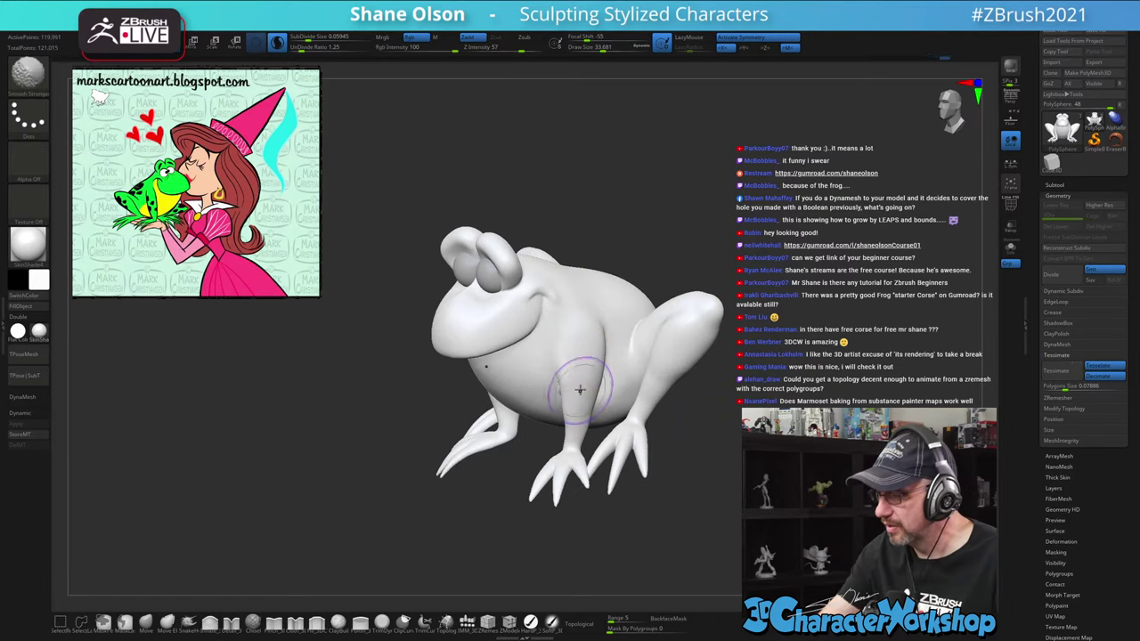
mouse_move(693, 472)
left_mouse_down()
mouse_move(734, 467)
mouse_move(683, 466)
mouse_move(680, 493)
left_mouse_up()
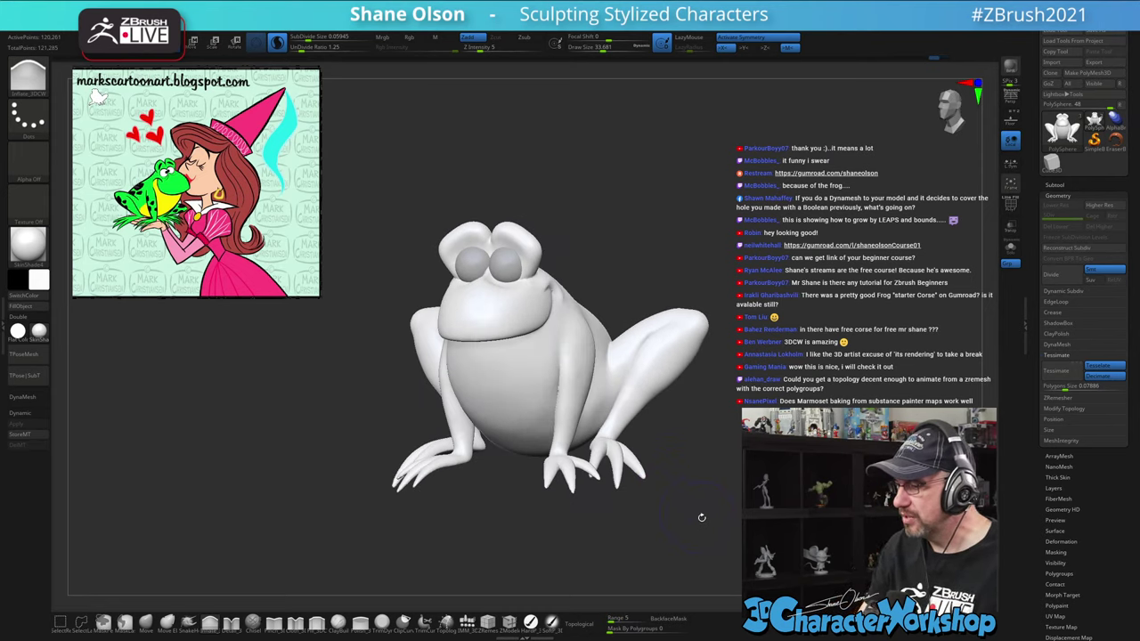
Shape the back of the hind leg's shin at draw size about 28.7 and smooth it down to the ankle
mouse_move(733, 466)
left_mouse_down()
mouse_move(717, 450)
mouse_move(731, 440)
mouse_move(700, 399)
mouse_move(715, 420)
mouse_move(730, 525)
mouse_move(710, 452)
mouse_move(684, 456)
mouse_move(695, 414)
left_mouse_up()
mouse_move(675, 395)
right_mouse_down()
mouse_move(667, 362)
mouse_move(657, 394)
mouse_move(695, 412)
mouse_move(693, 450)
right_mouse_up()
left_click_drag(580, 448, 512, 355, "alt")
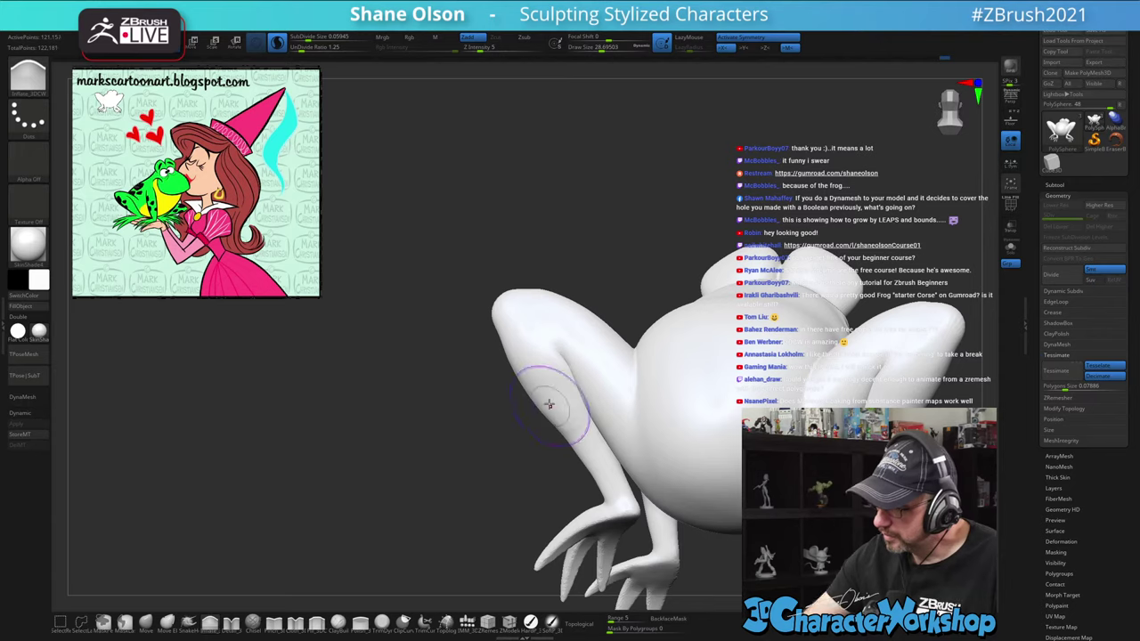
left_click_drag(583, 487, 572, 527, "shift")
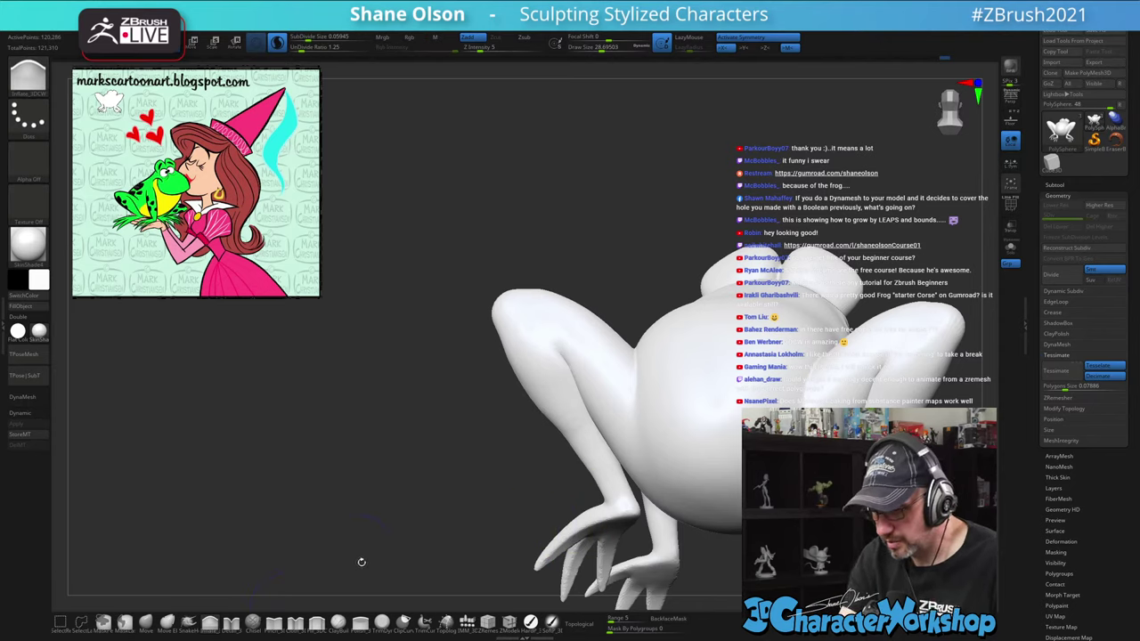
Turn off Sculptris Pro and smooth the hind leg's outer shin
left_click(197, 623)
left_click(277, 43)
left_click(210, 624)
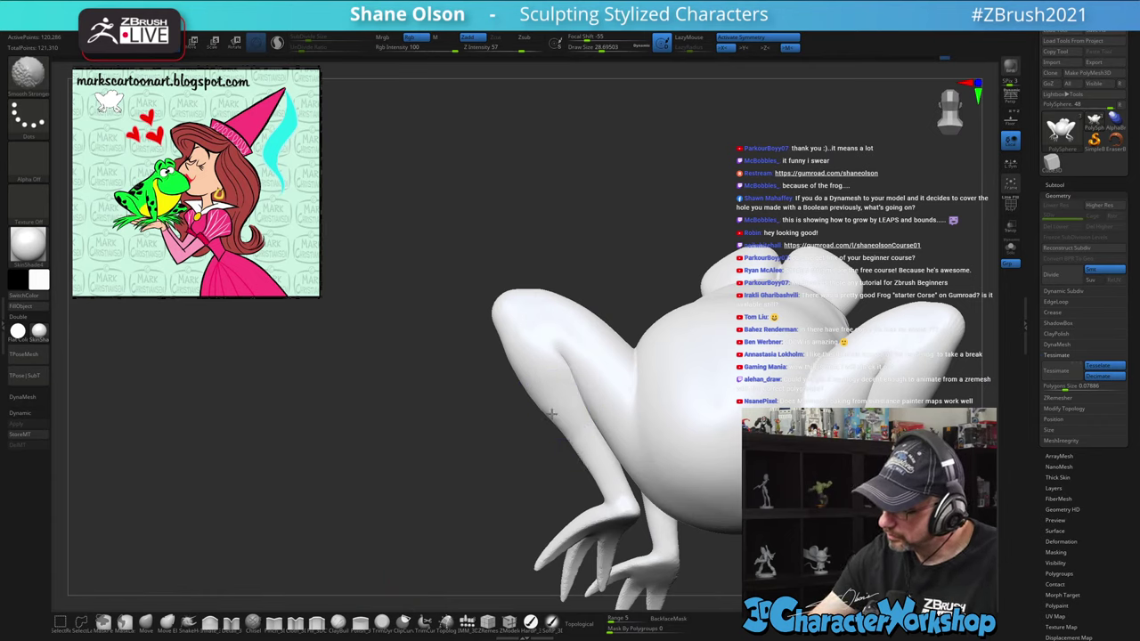
left_click_drag(553, 413, 570, 442, "shift")
left_click_drag(499, 506, 585, 463)
mouse_move(510, 437)
left_mouse_down("shift")
mouse_move(516, 463)
mouse_move(628, 440)
mouse_move(631, 478)
mouse_move(645, 474)
mouse_move(589, 445)
mouse_move(619, 466)
mouse_move(616, 483)
mouse_move(657, 492)
left_mouse_up("shift")
key("shift")
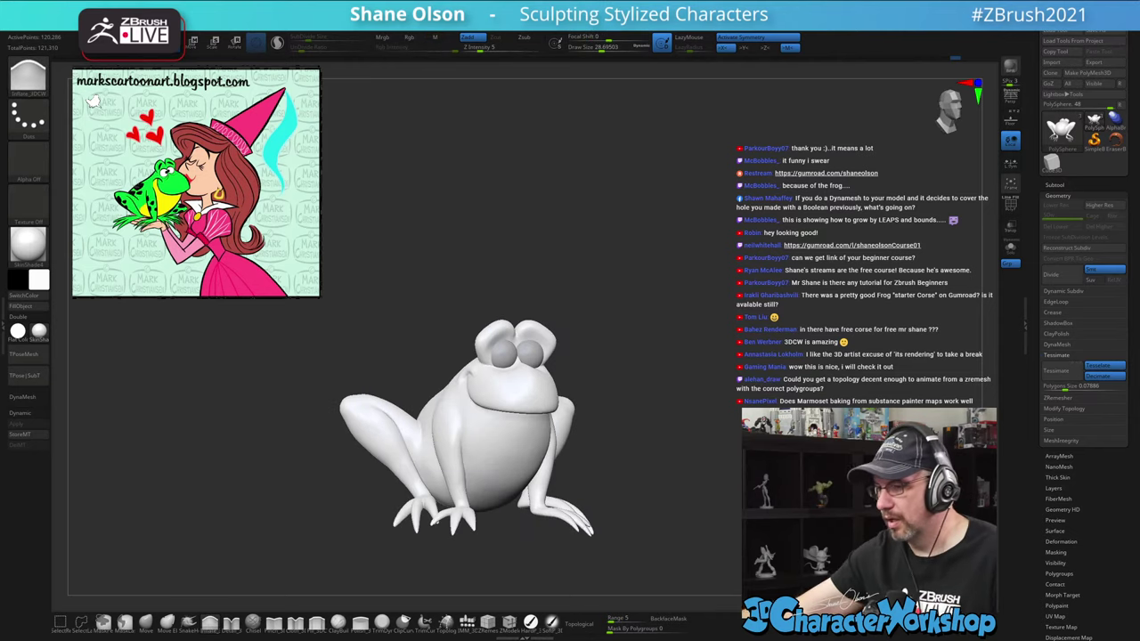
Carve a crisp mouth crease from the corner along the lip with the Detail_3DCW brush at draw size about 10.97
left_click_drag(710, 367, 700, 334)
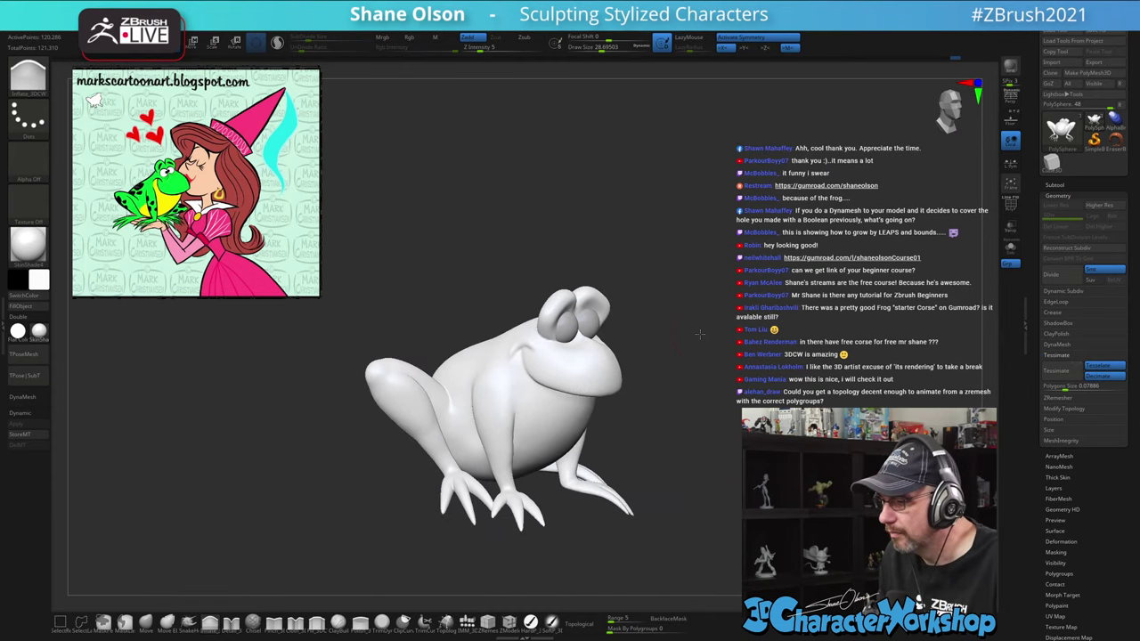
left_click_drag(730, 253, 743, 284, "alt")
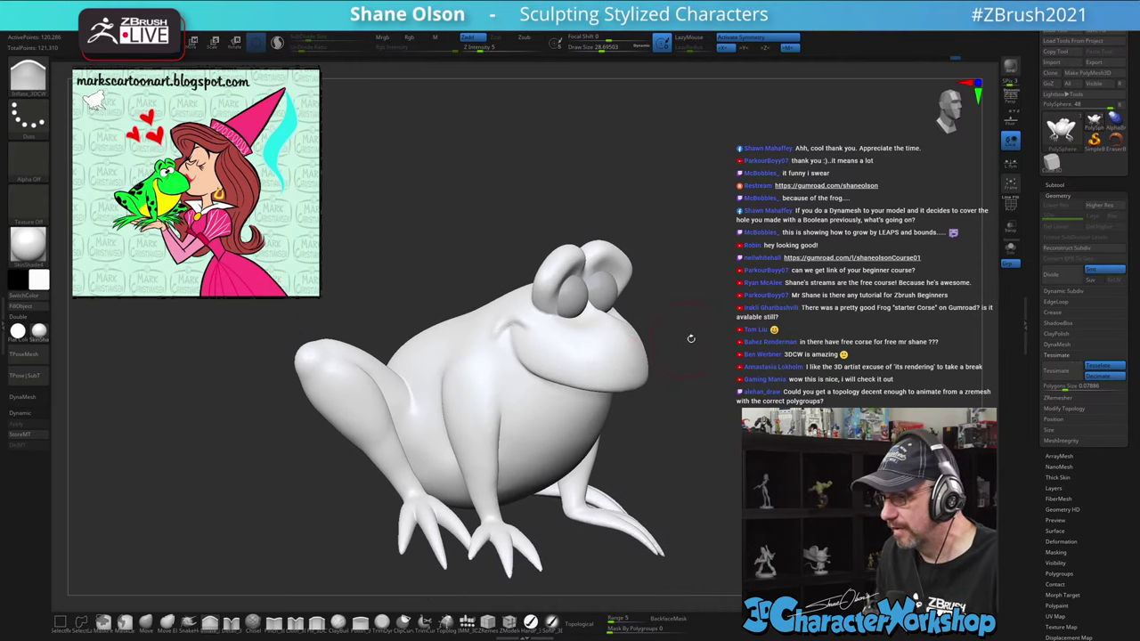
left_click(231, 622)
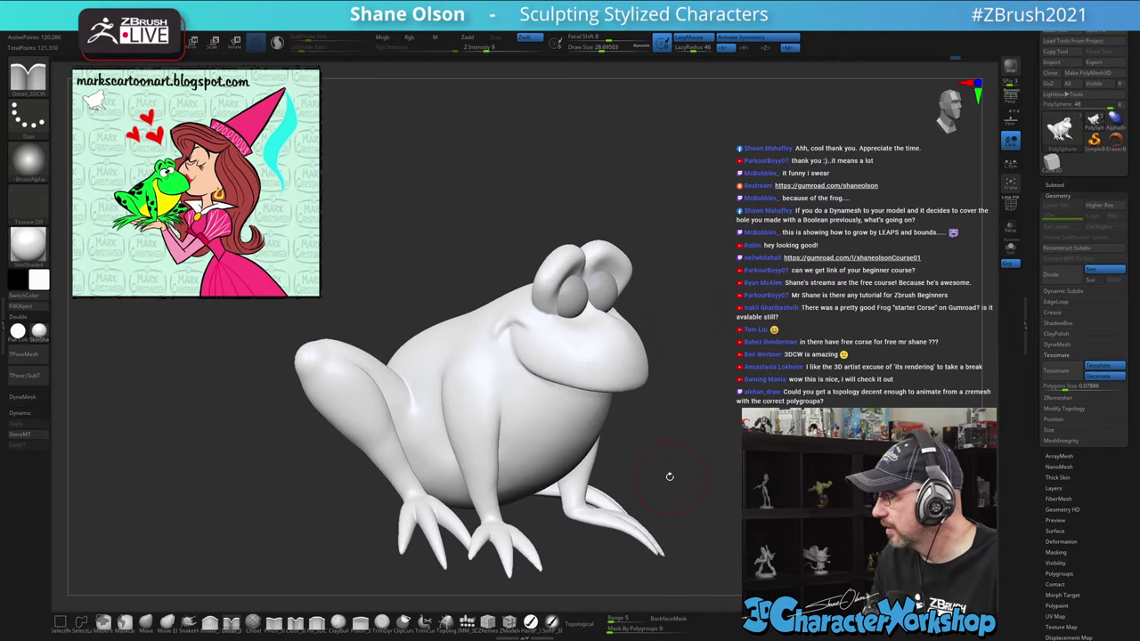
left_click_drag(670, 477, 377, 368)
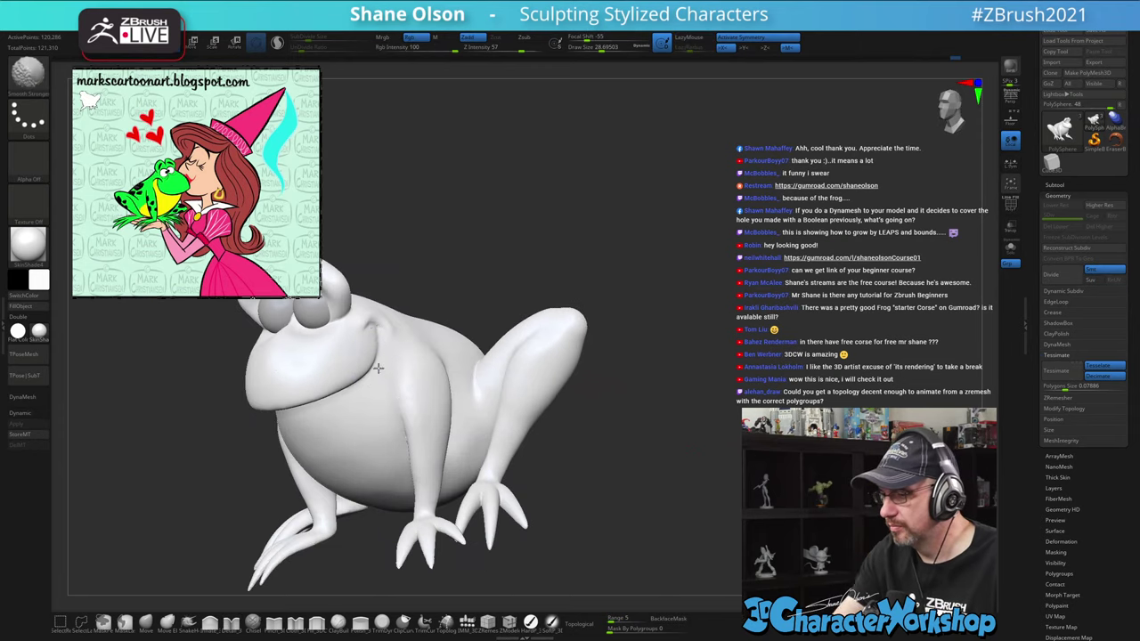
mouse_move(467, 264)
left_mouse_down("alt")
mouse_move(565, 287)
mouse_move(600, 312)
mouse_move(591, 306)
left_mouse_up("alt")
key("s")
key("s")
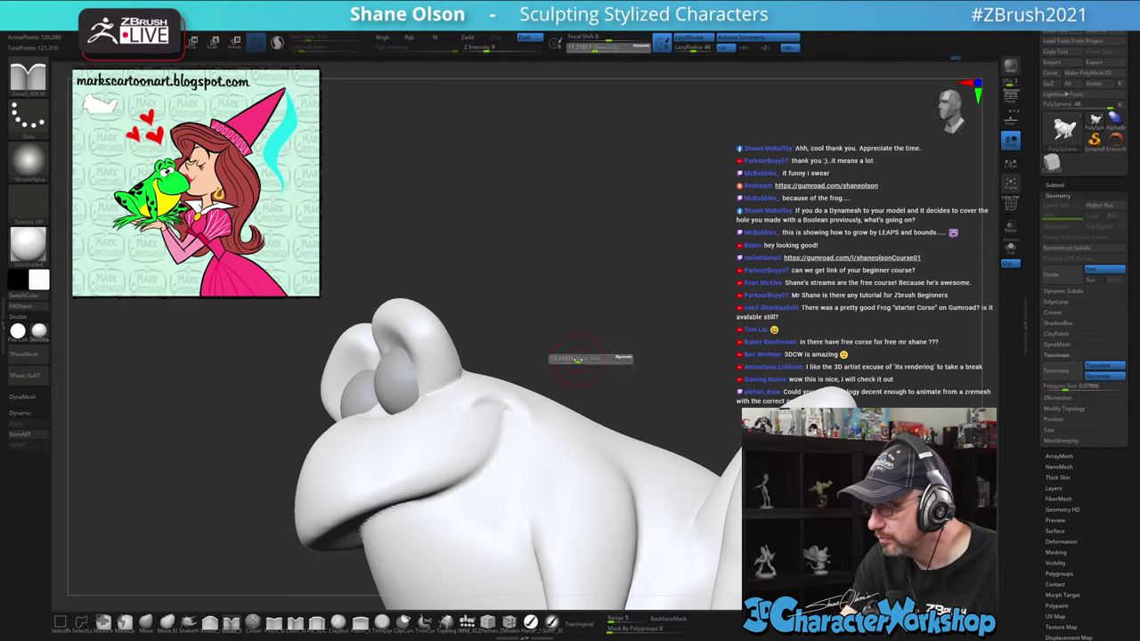
mouse_move(575, 365)
left_mouse_down("alt")
mouse_move(594, 315)
mouse_move(575, 358)
mouse_move(450, 441)
mouse_move(488, 403)
left_mouse_up("alt")
key("s")
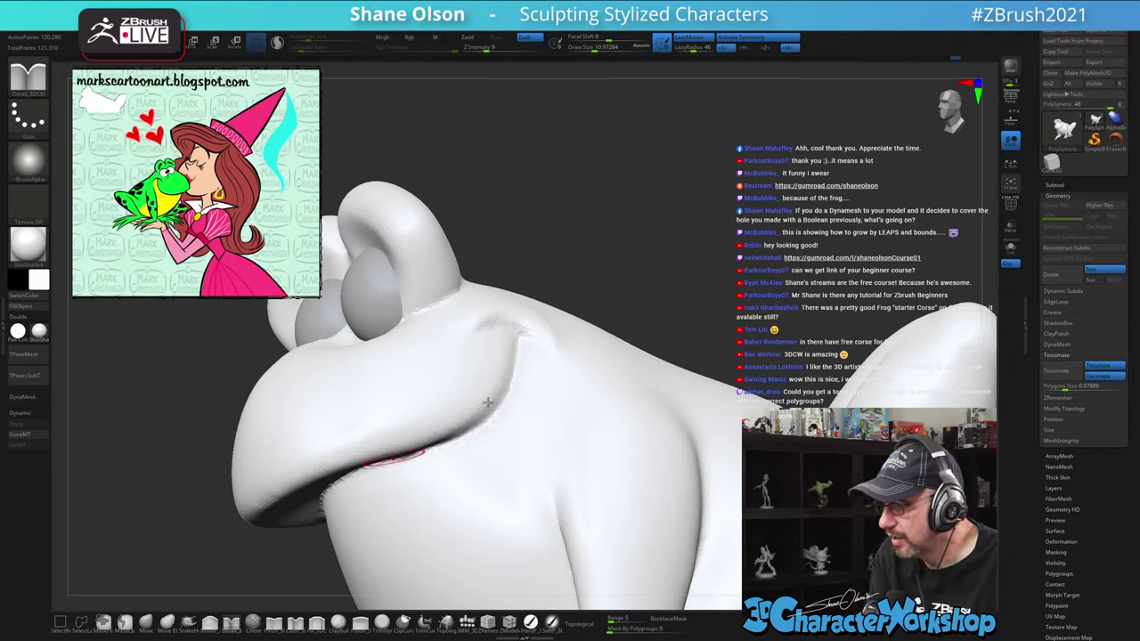
mouse_move(515, 331)
left_mouse_down()
mouse_move(513, 392)
mouse_move(450, 442)
left_mouse_up()
right_click_drag(559, 354, 508, 326)
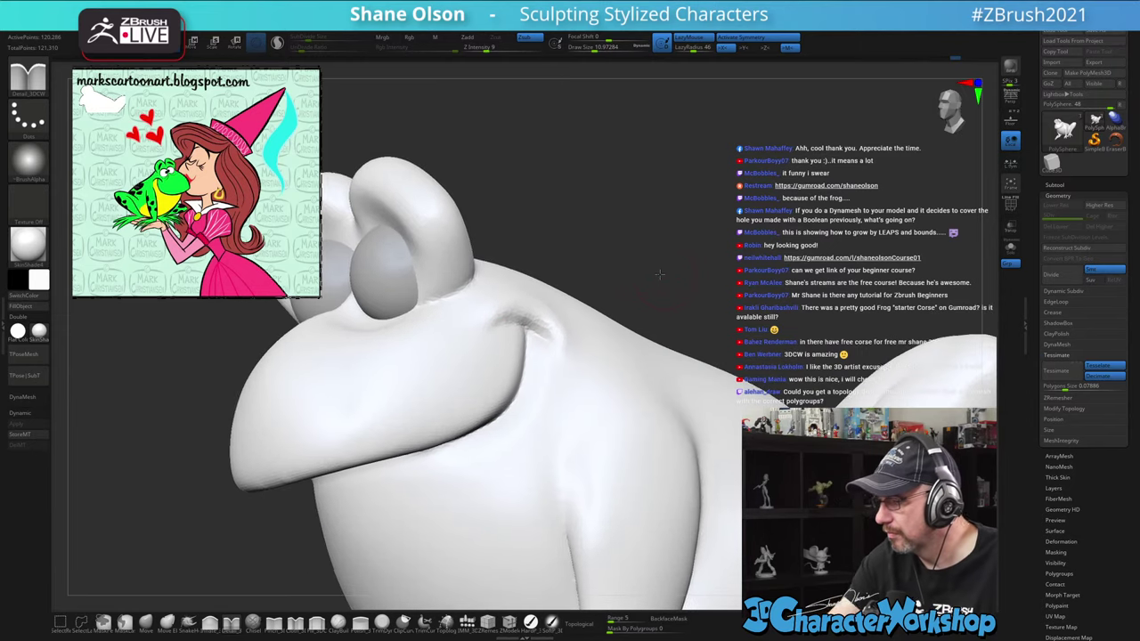
right_click_drag(660, 274, 521, 423, "ctrl")
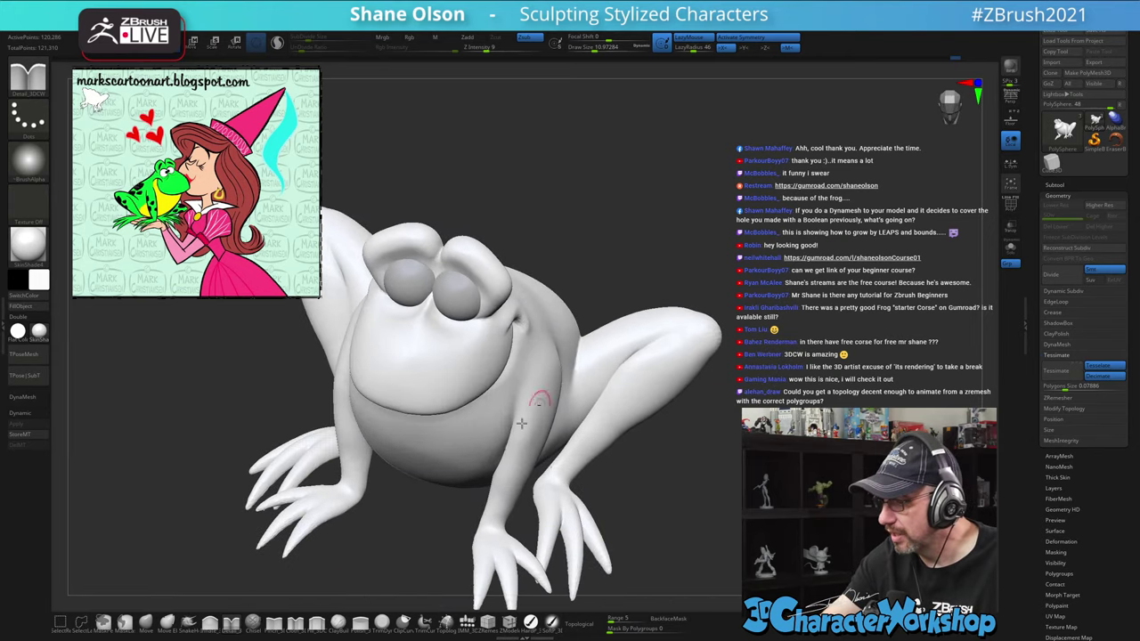
Reshape the frog's cheeks behind the mouth corners with the Move brush at draw size about 19.28
left_click(146, 623)
right_click_drag(607, 212, 600, 202, "ctrl")
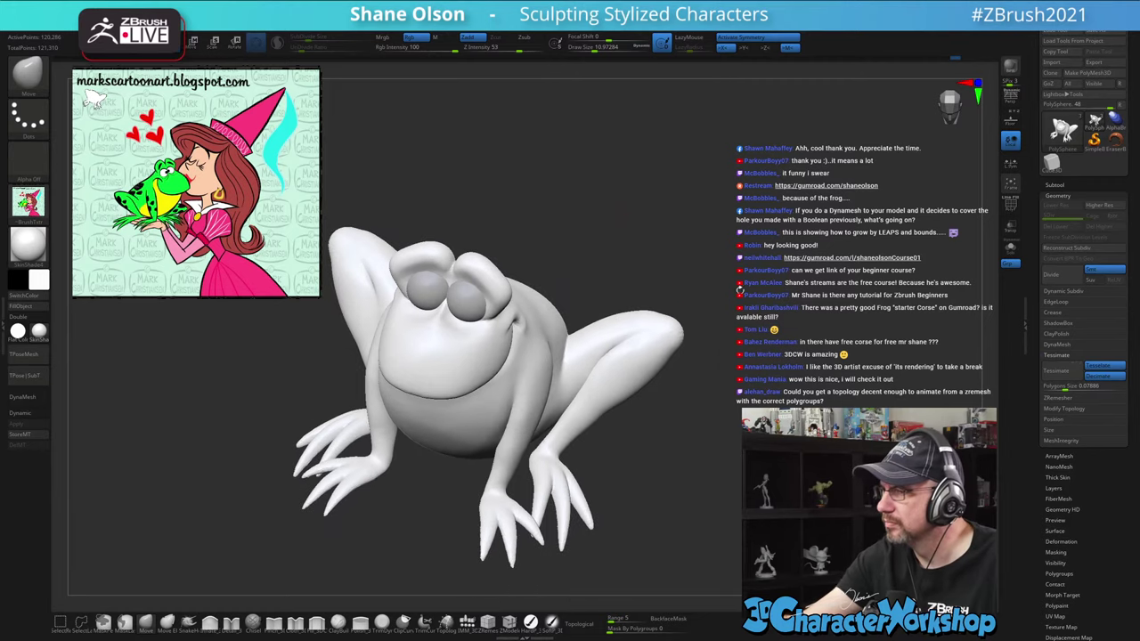
right_click_drag(736, 424, 341, 226)
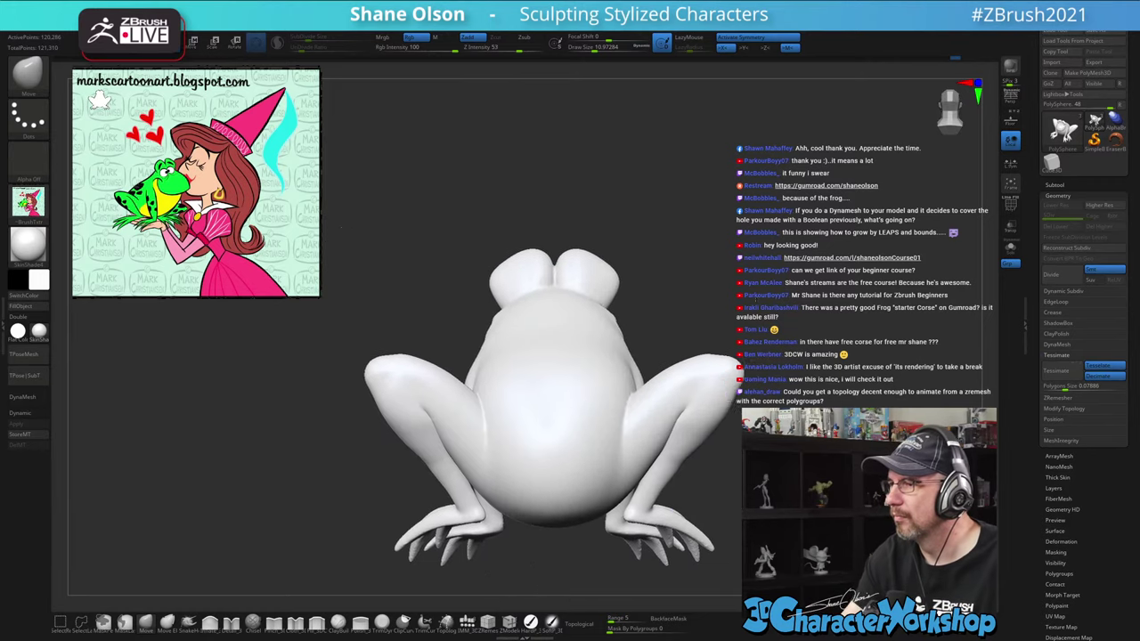
right_click_drag(756, 298, 681, 290, "alt")
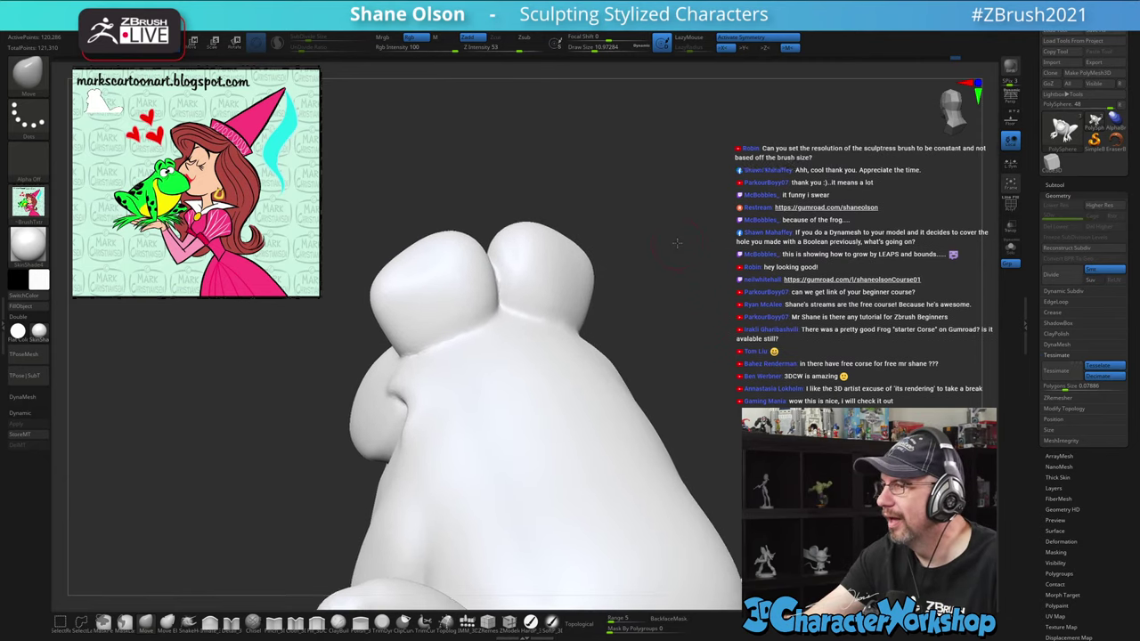
right_click_drag(676, 242, 651, 333)
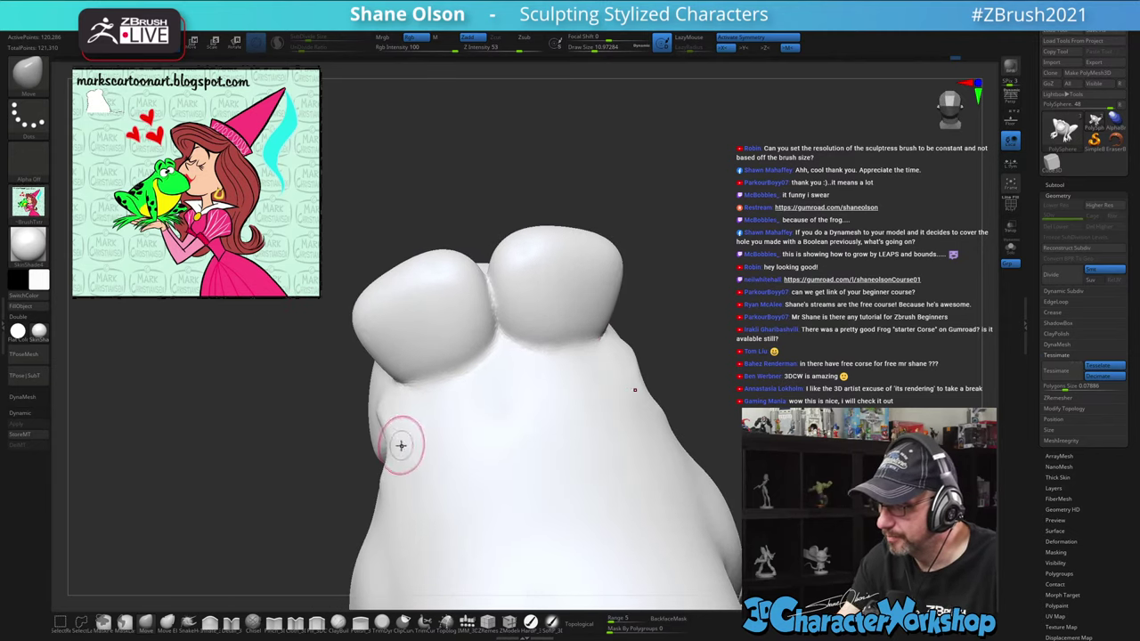
key("s")
left_click_drag(401, 445, 394, 444)
key("s")
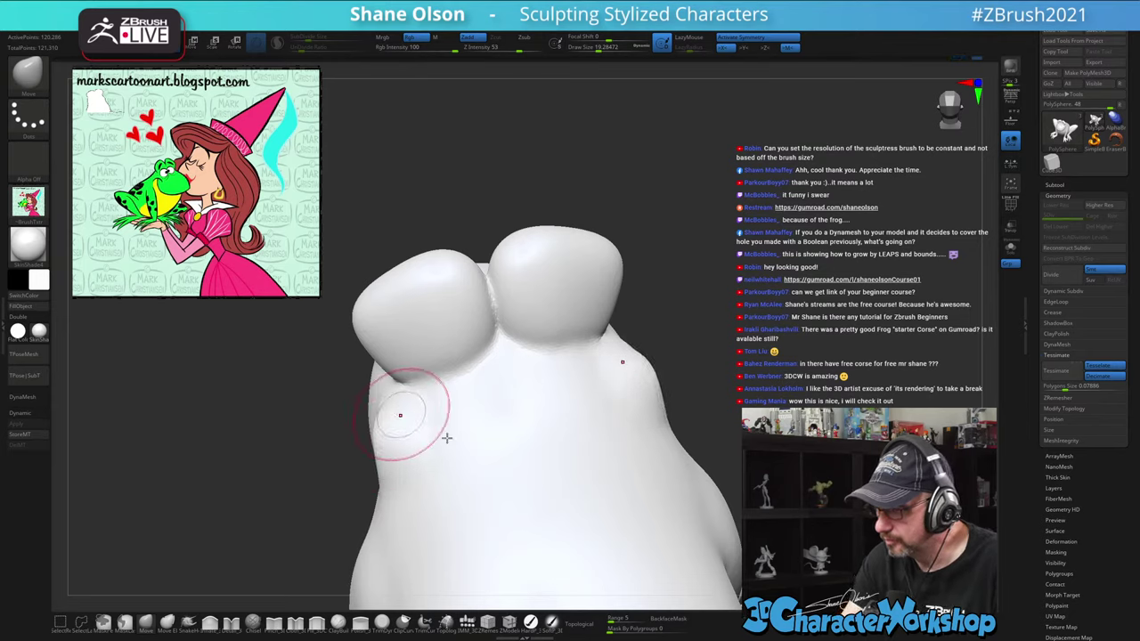
mouse_move(395, 412)
right_mouse_down()
mouse_move(445, 499)
mouse_move(466, 481)
mouse_move(410, 448)
mouse_move(523, 415)
mouse_move(665, 322)
right_mouse_up()
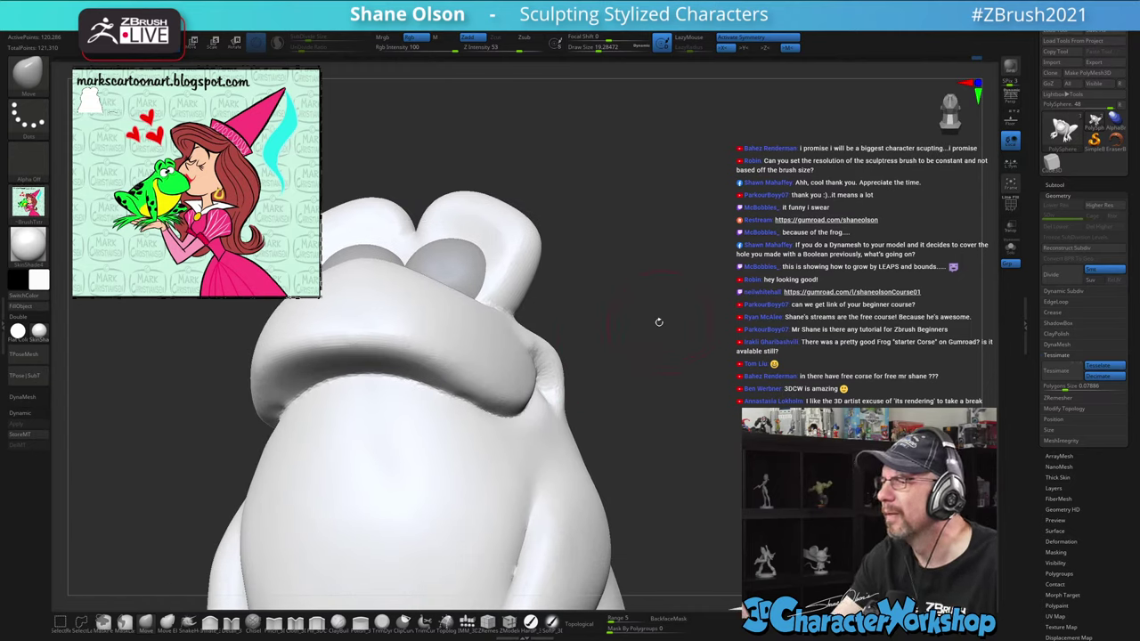
mouse_move(626, 363)
right_mouse_down()
mouse_move(618, 313)
mouse_move(585, 368)
mouse_move(538, 344)
mouse_move(601, 371)
mouse_move(620, 359)
mouse_move(618, 393)
mouse_move(538, 352)
right_mouse_up()
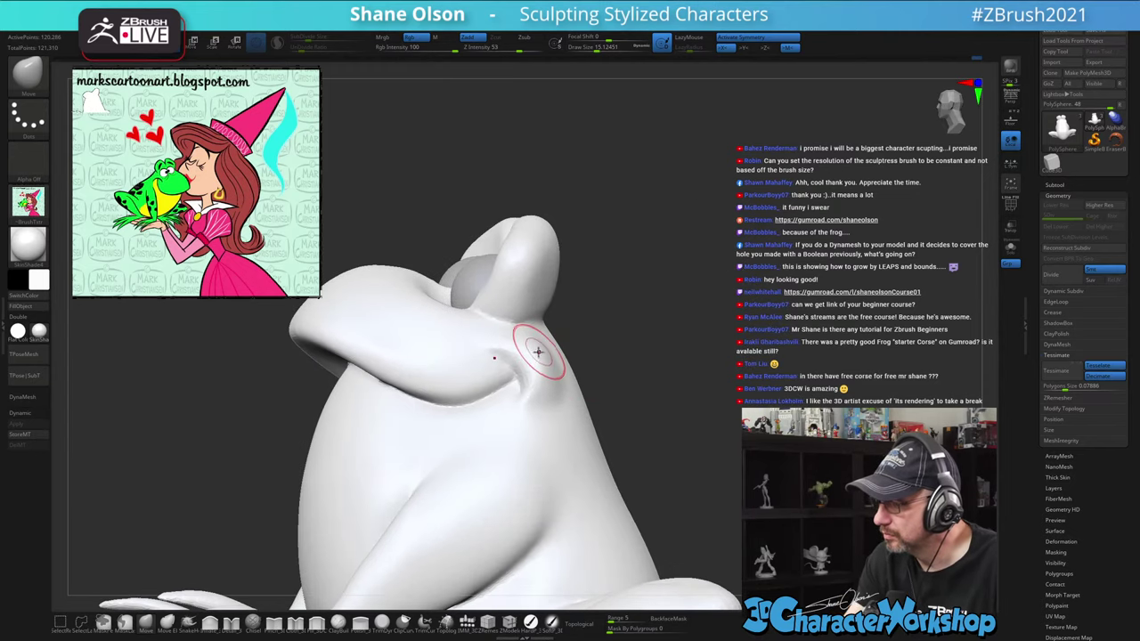
mouse_move(603, 338)
right_mouse_down()
mouse_move(659, 377)
mouse_move(646, 331)
mouse_move(702, 259)
mouse_move(655, 265)
mouse_move(677, 261)
mouse_move(671, 271)
right_mouse_up()
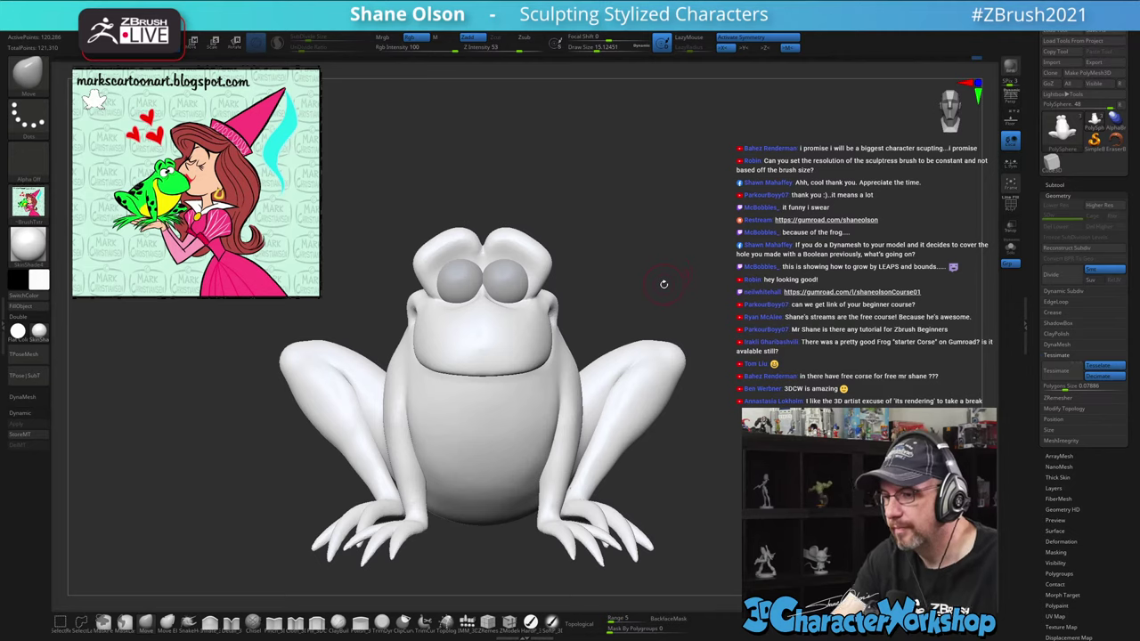
Smooth the frog's front shoulder at draw size about 21.68
left_click_drag(588, 303, 635, 305)
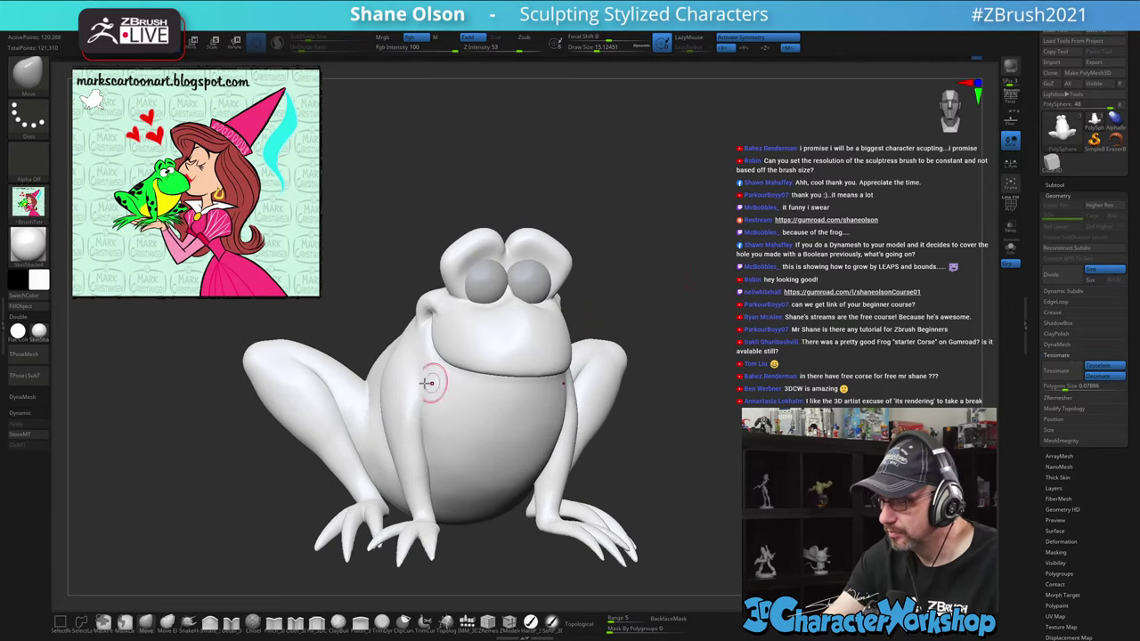
left_click_drag(397, 372, 403, 373, "shift")
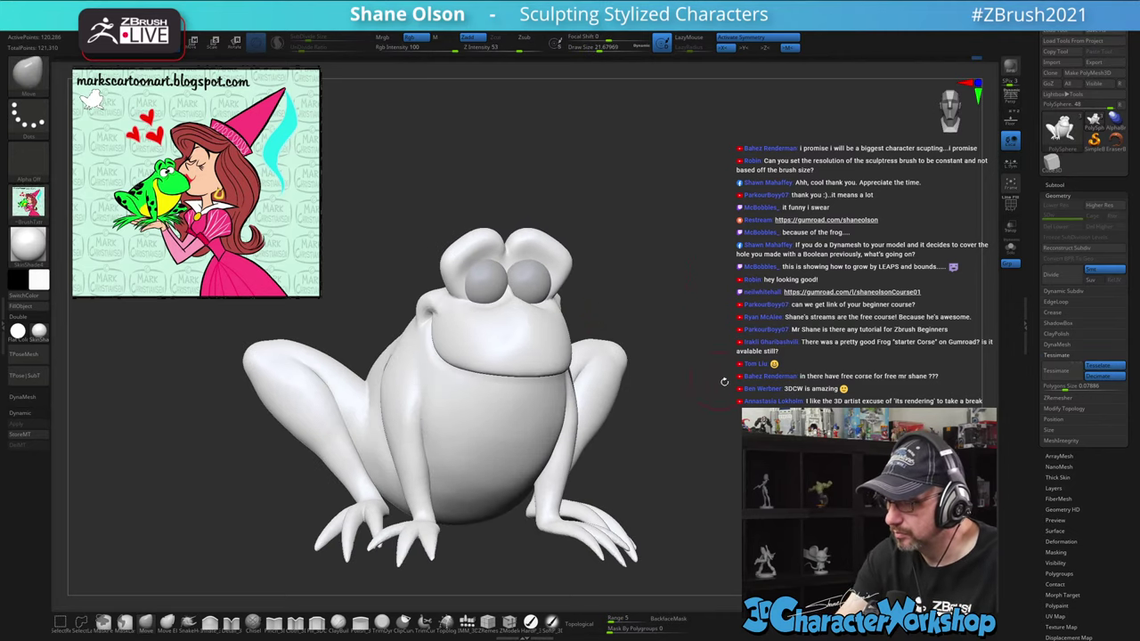
mouse_move(725, 381)
left_mouse_down("shift")
mouse_move(719, 436)
mouse_move(753, 468)
left_mouse_up("shift")
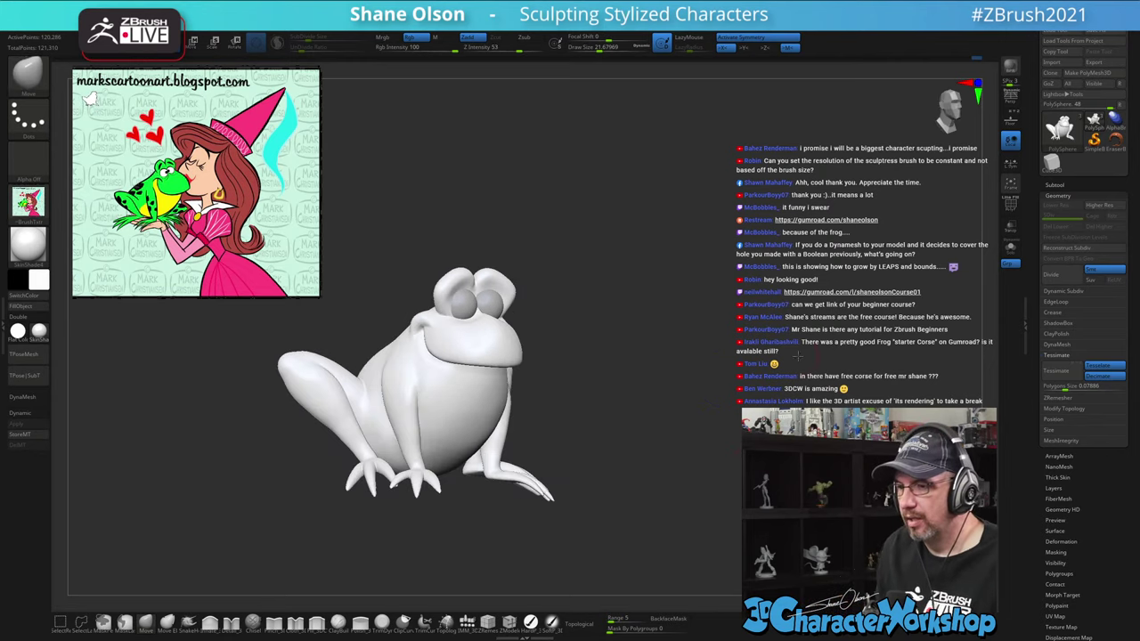
left_click_drag(798, 356, 774, 322, "alt")
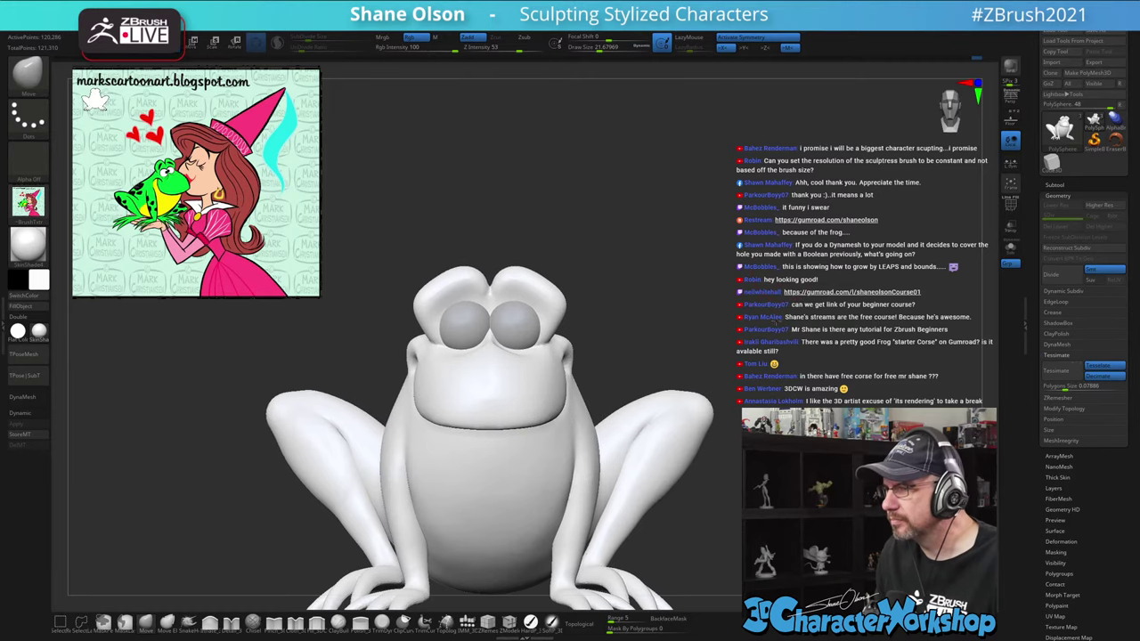
left_click_drag(734, 268, 743, 230, "alt")
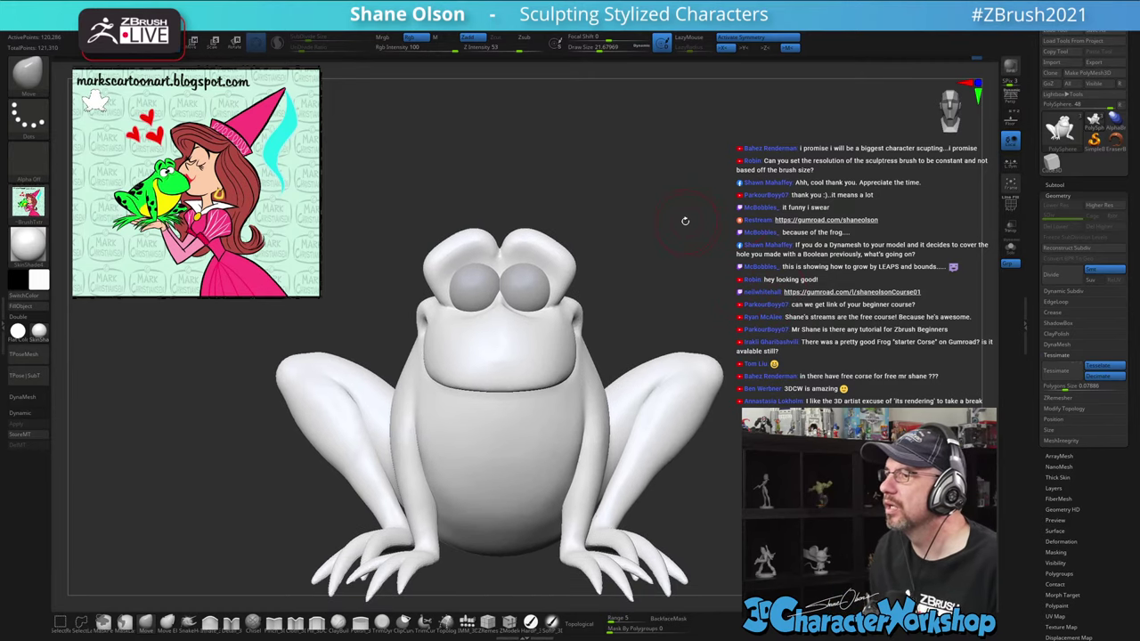
right_click_drag(685, 220, 682, 212, "ctrl")
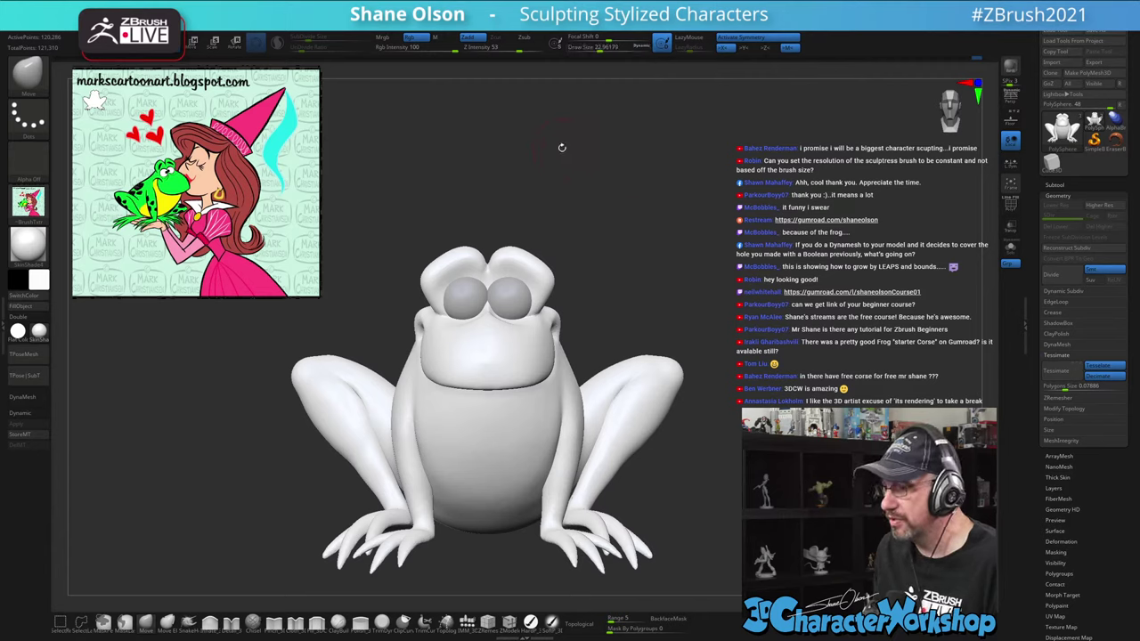
Turn on Sculptris Pro and toggle its Adaptive Size option on and back off
mouse_move(474, 26)
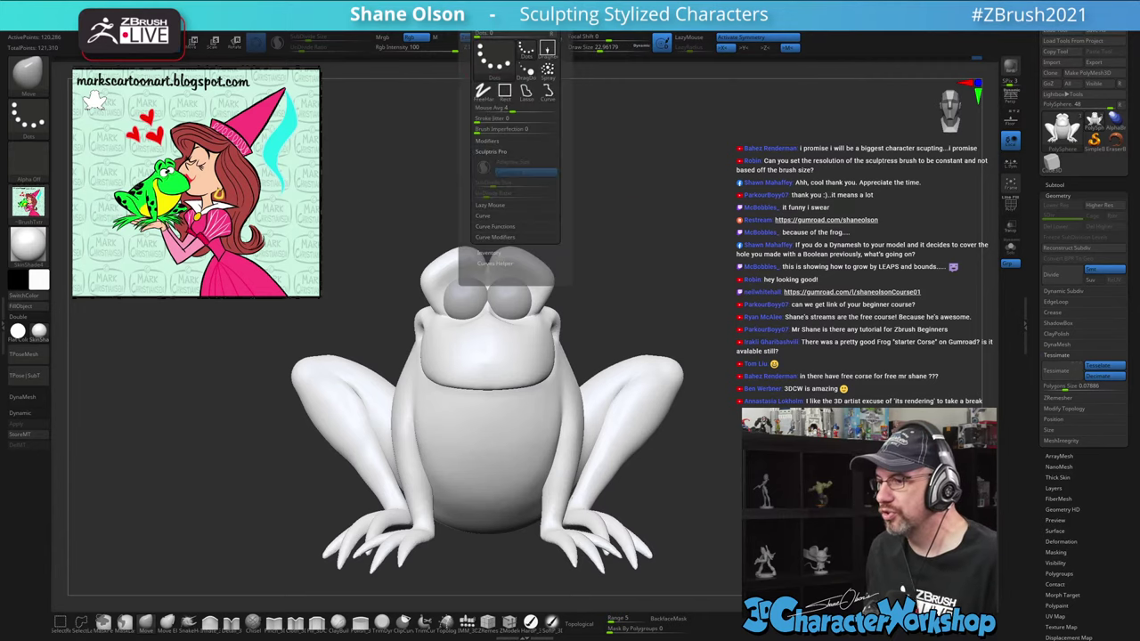
left_click(486, 168)
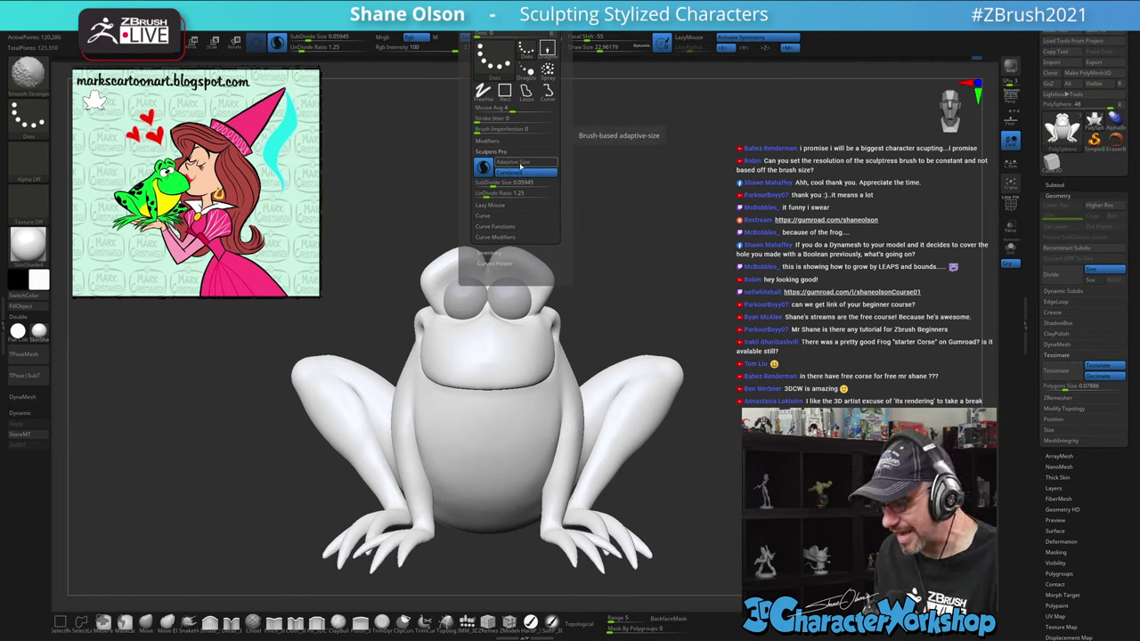
left_click(516, 166)
left_click(517, 166)
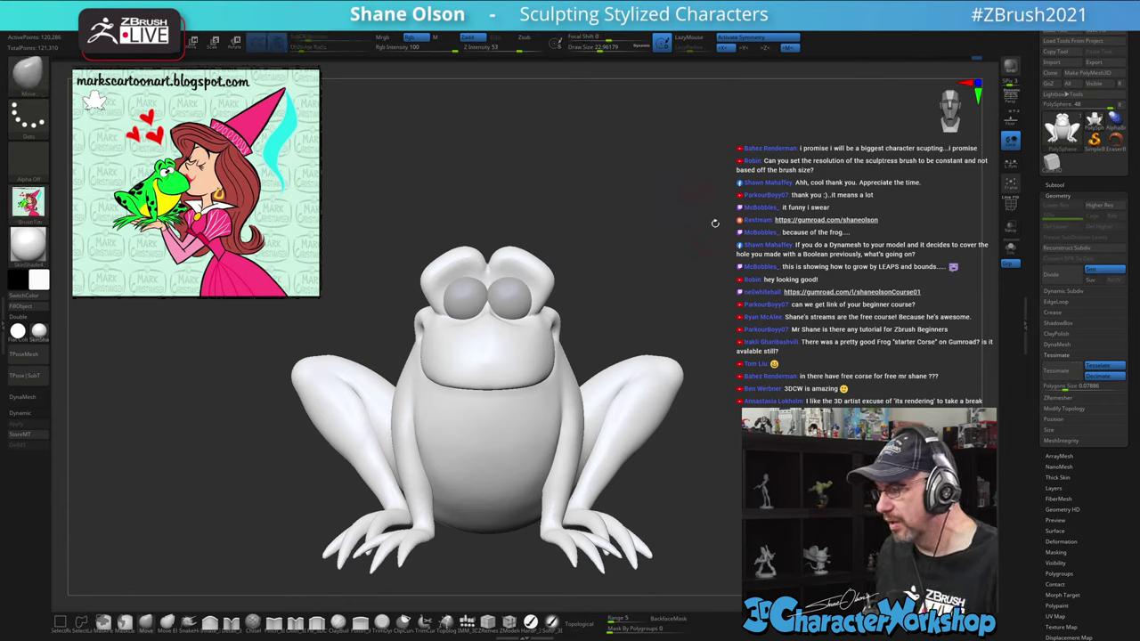
Sample the bright green from the frog in the reference drawing as the main color
left_click_drag(715, 223, 707, 210, "alt")
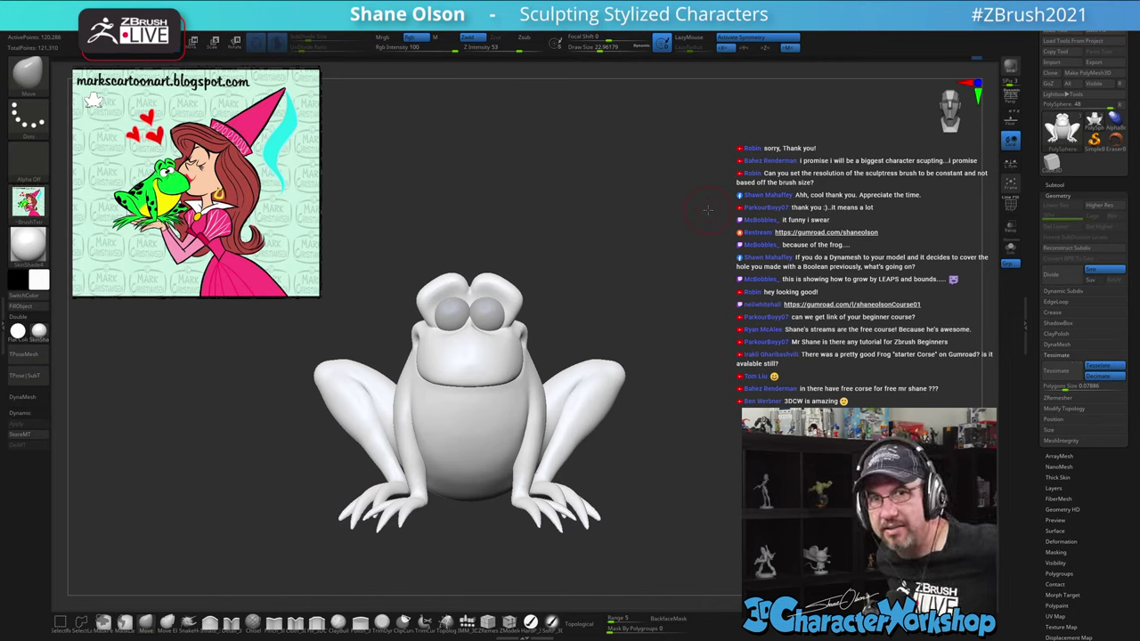
key("shift")
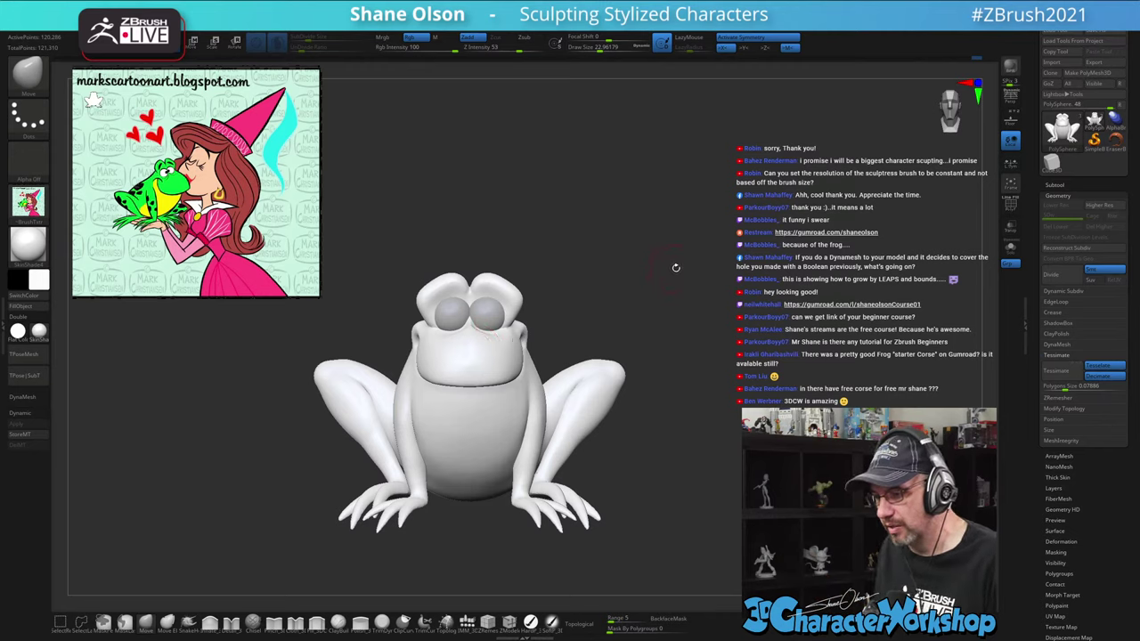
left_click_drag(679, 259, 703, 305)
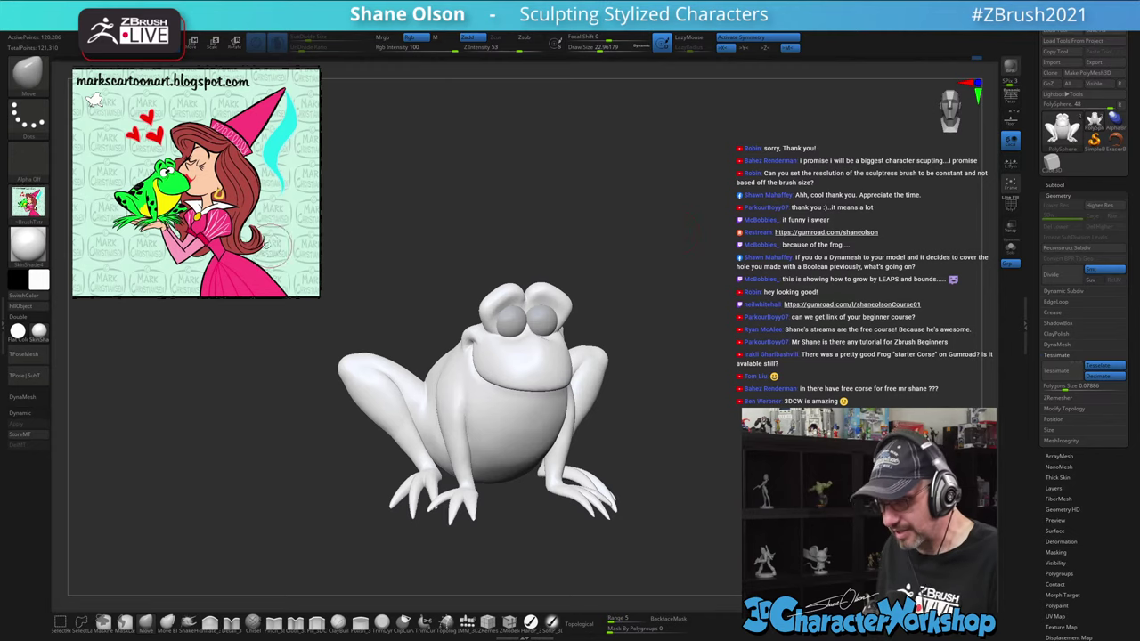
key("z")
left_click(172, 188)
key("z")
left_click_drag(700, 320, 759, 310)
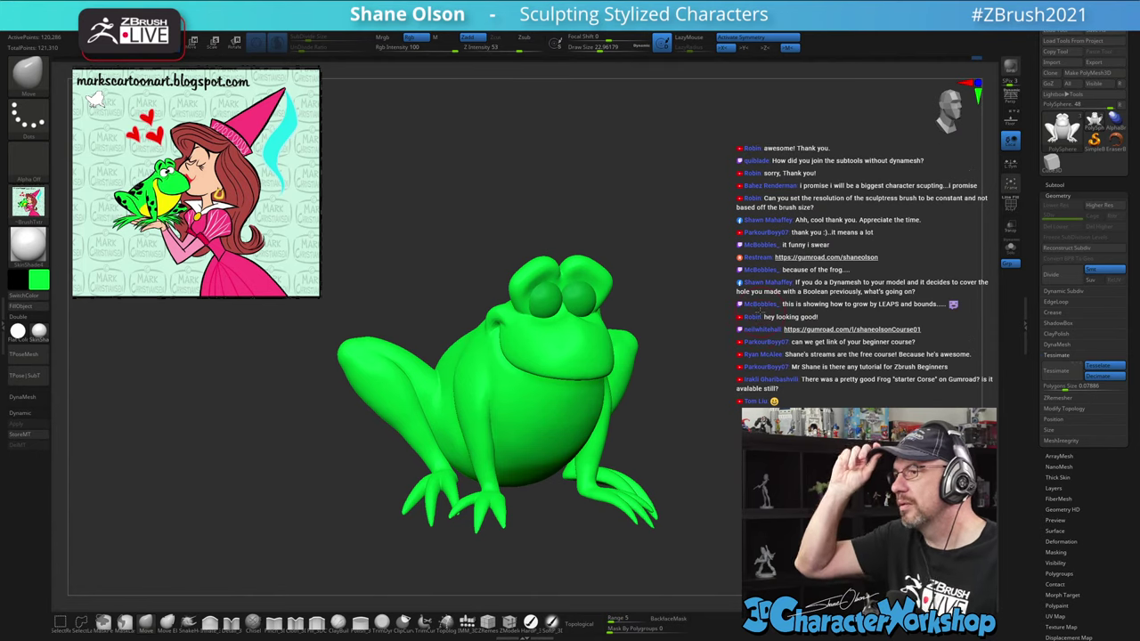
left_click_drag(759, 317, 759, 317)
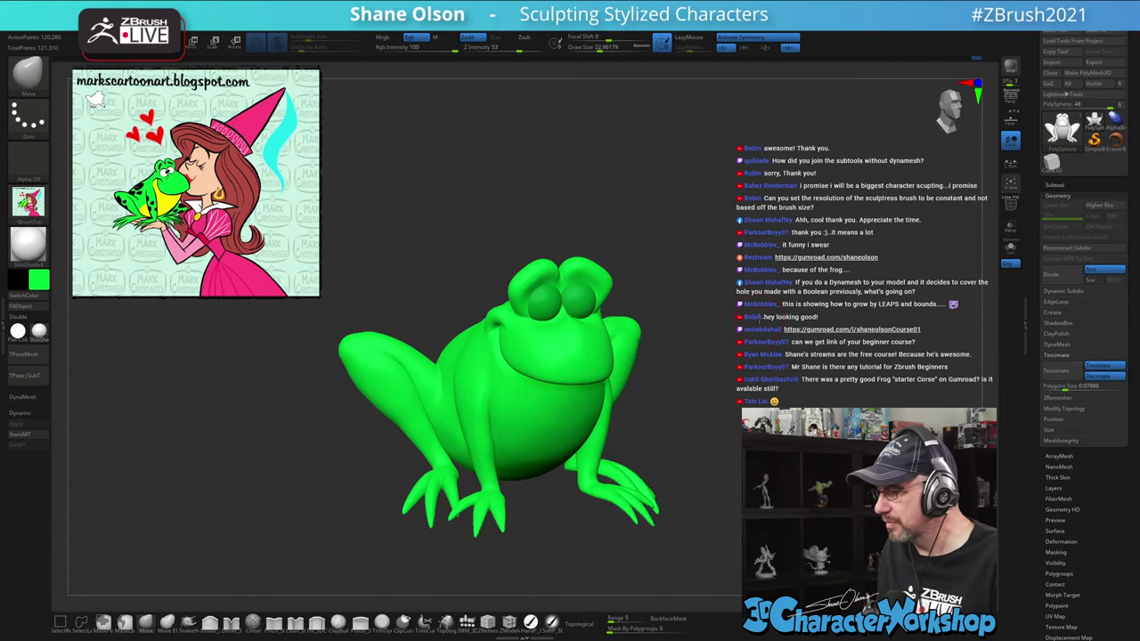
Move the transform gizmo off the frog and examine its primitive, deformer and remesh options
left_click_drag(664, 205, 683, 201)
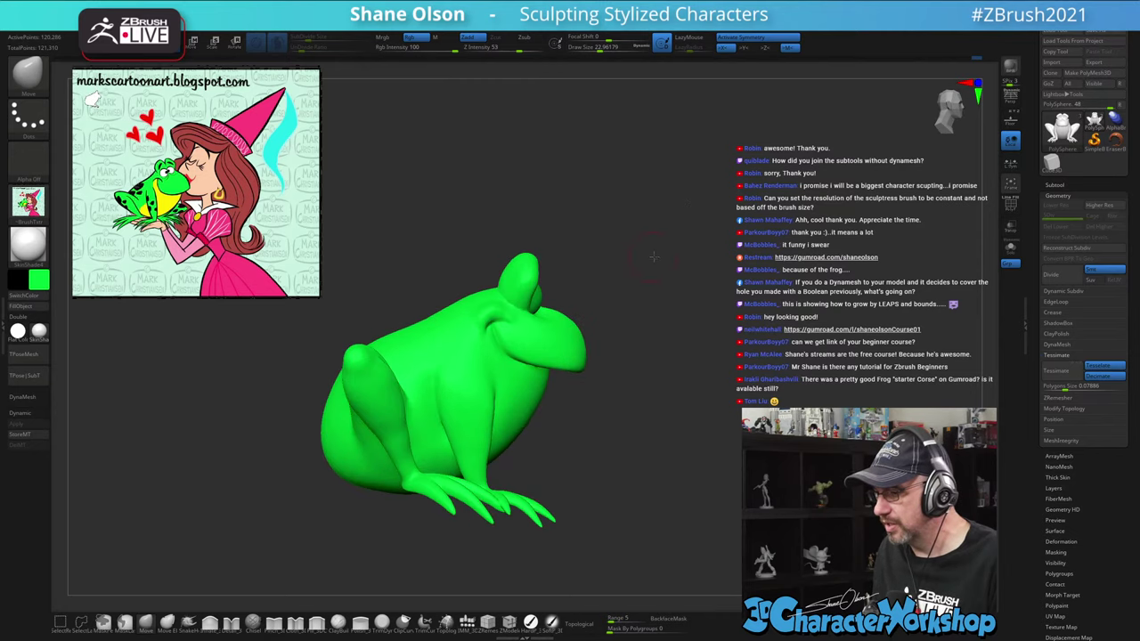
left_click_drag(662, 287, 475, 281)
key("w")
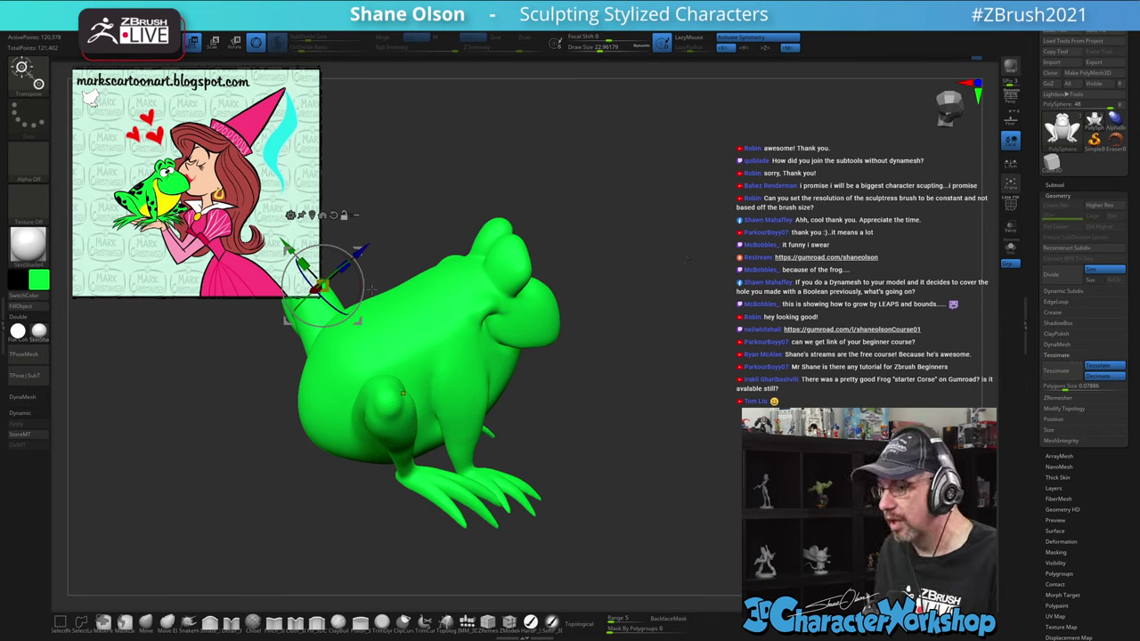
left_click_drag(358, 320, 649, 345, "alt")
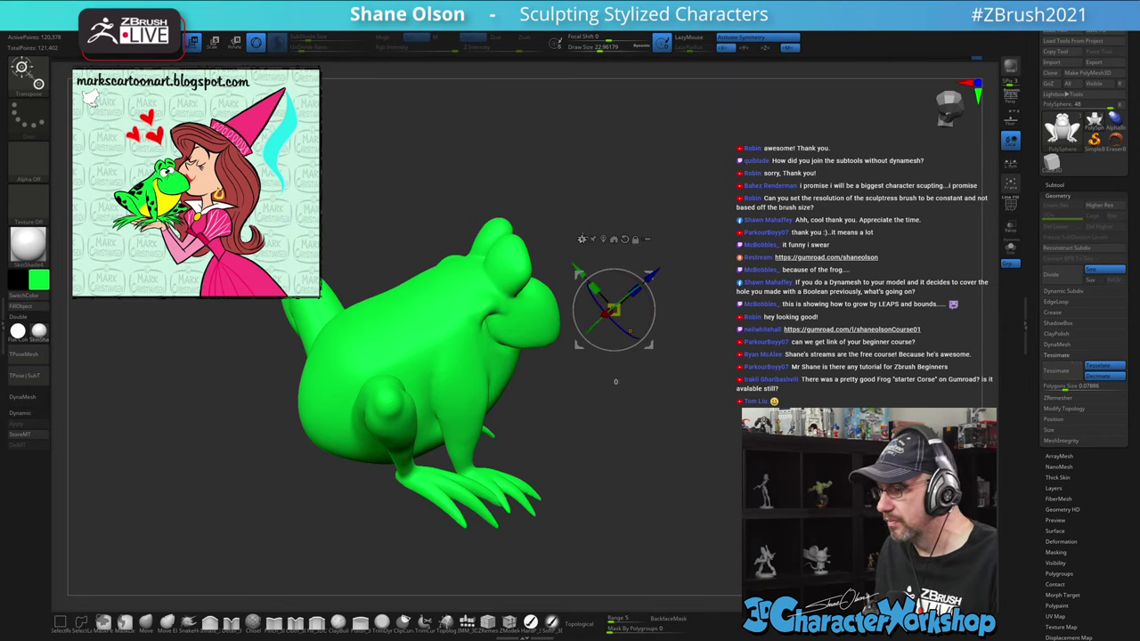
left_click(582, 239)
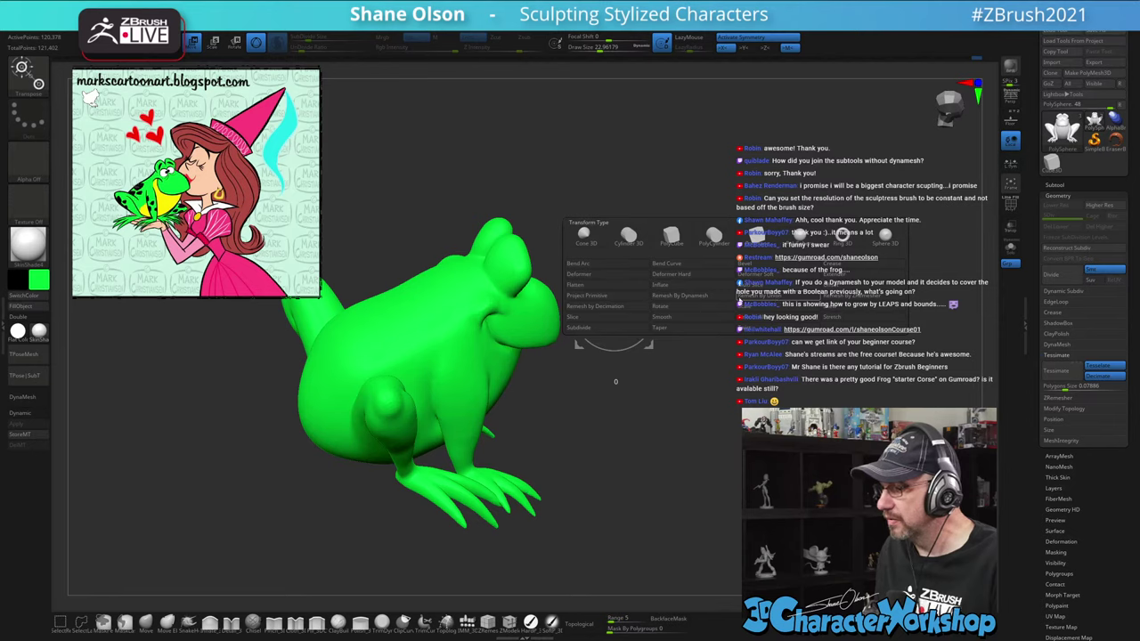
mouse_move(760, 258)
left_mouse_down()
mouse_move(623, 245)
mouse_move(876, 404)
left_mouse_up()
key("q")
Switch to the HardP_3DCW paint brush and fill the whole frog body with the bright green
left_click_drag(899, 579, 720, 524)
left_click(531, 622)
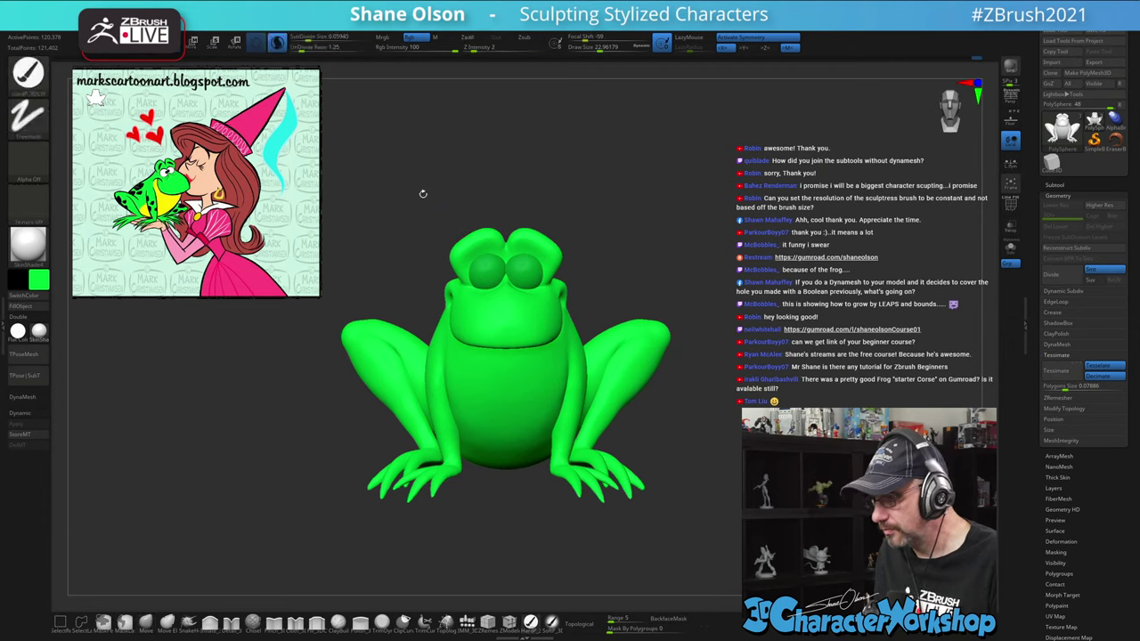
left_click(27, 308)
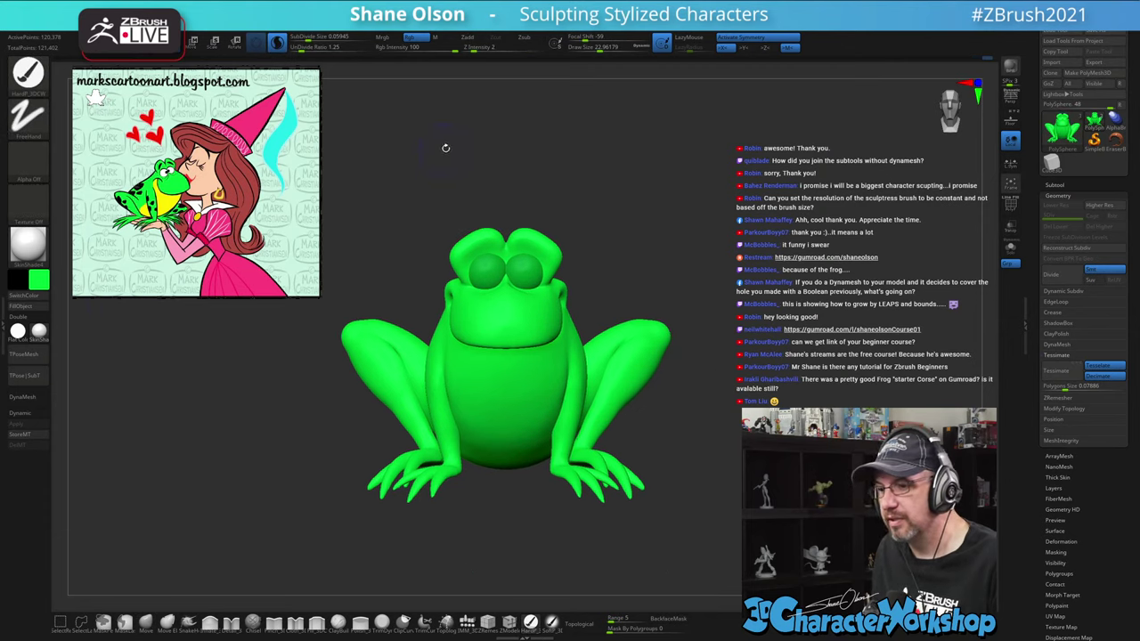
Sample the yellow from the frog's belly in the reference drawing as the paint color
left_click_drag(446, 148, 511, 186, "alt")
left_click_drag(524, 362, 529, 293, "alt")
left_click_drag(605, 307, 675, 306)
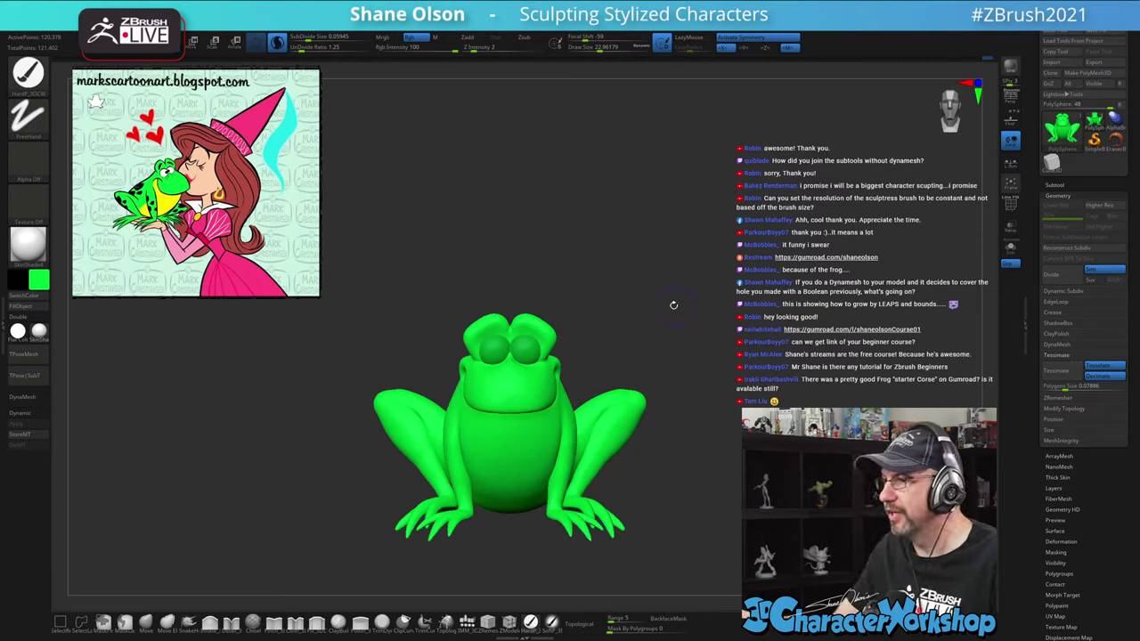
left_click_drag(710, 461, 701, 455, "alt")
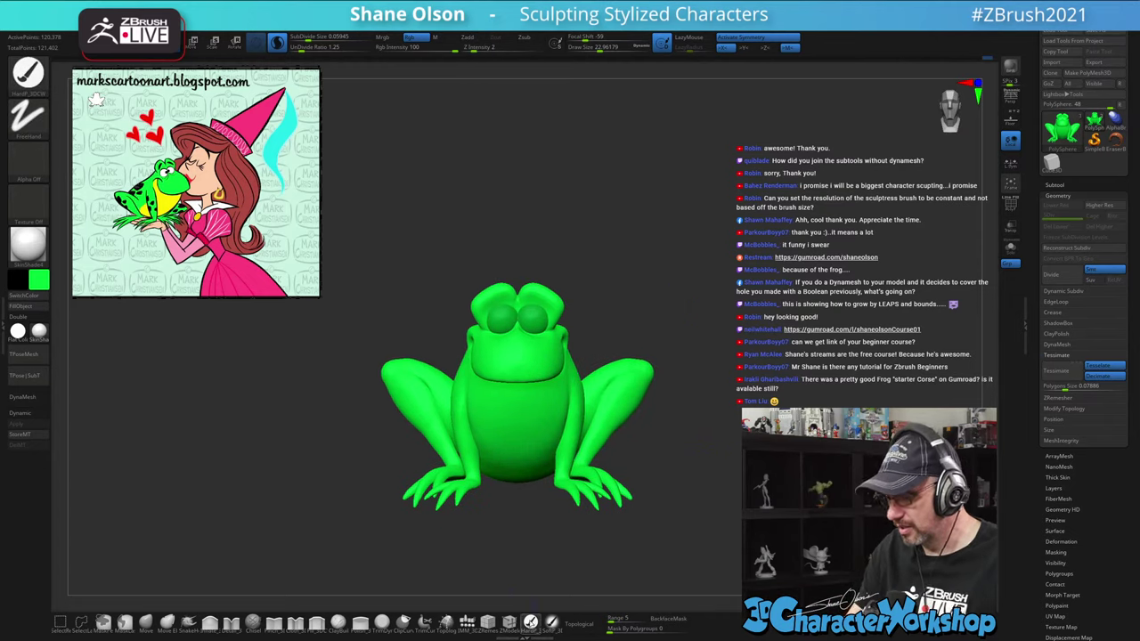
left_click_drag(681, 381, 620, 444, "alt")
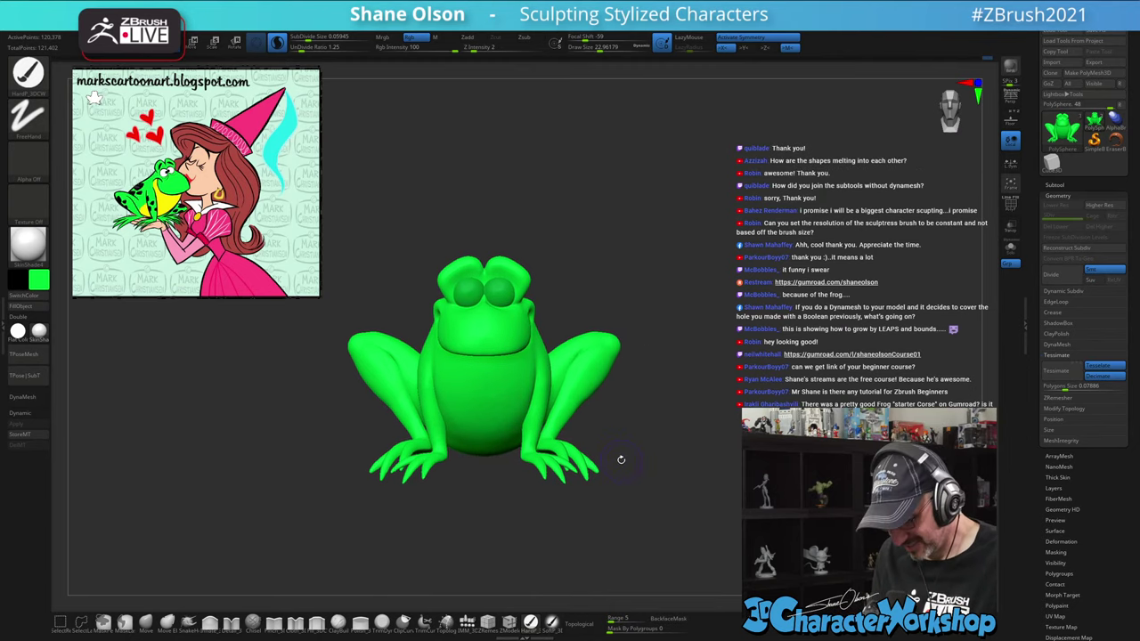
key("z")
key("c")
key("z")
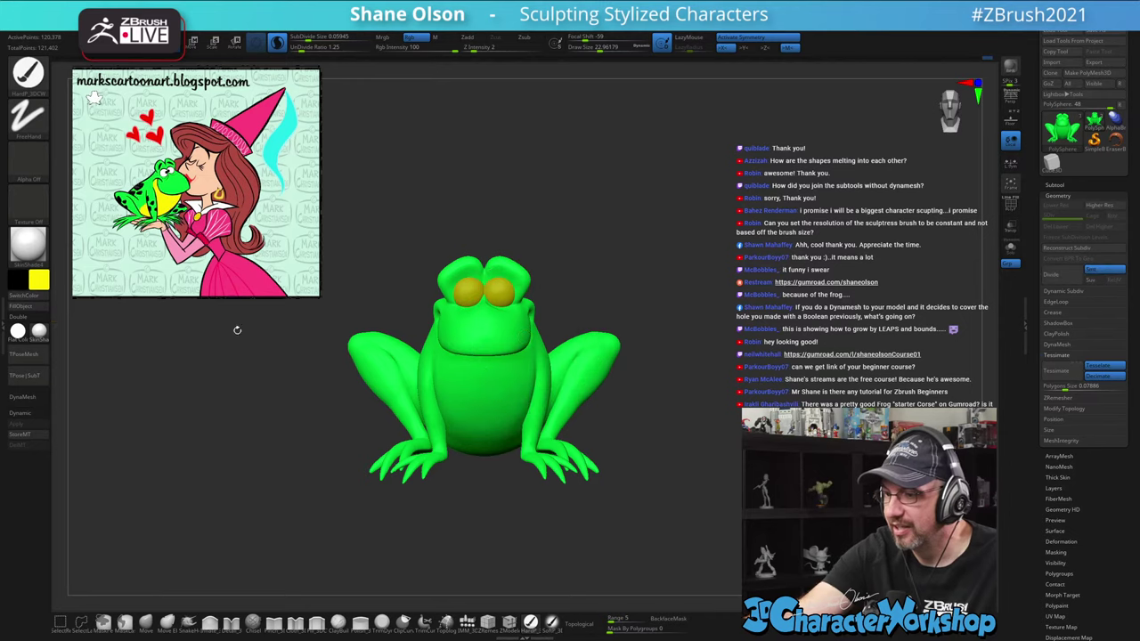
Paint a vertical yellow oval patch down the middle of the frog's belly and turn on the PolyFrame display
mouse_move(501, 410)
left_mouse_down()
mouse_move(490, 396)
mouse_move(476, 427)
mouse_move(485, 440)
left_mouse_up()
left_click_drag(649, 374, 644, 259)
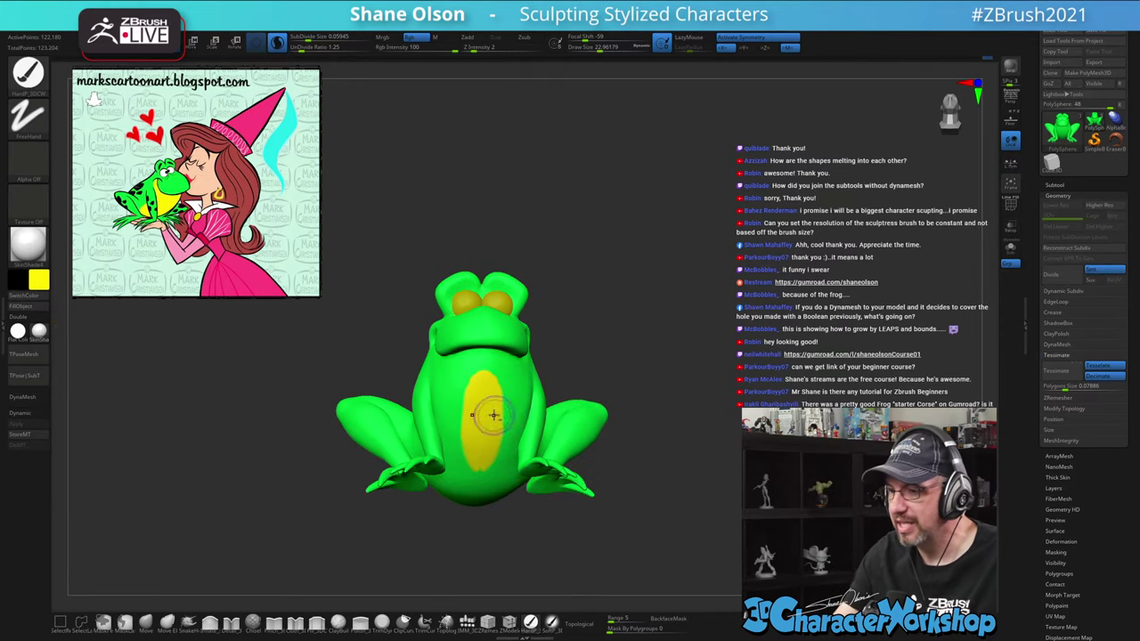
right_click_drag(497, 415, 510, 364, "alt")
left_click_drag(492, 392, 486, 408)
mouse_move(657, 374)
left_mouse_down()
mouse_move(675, 334)
mouse_move(663, 466)
left_mouse_up()
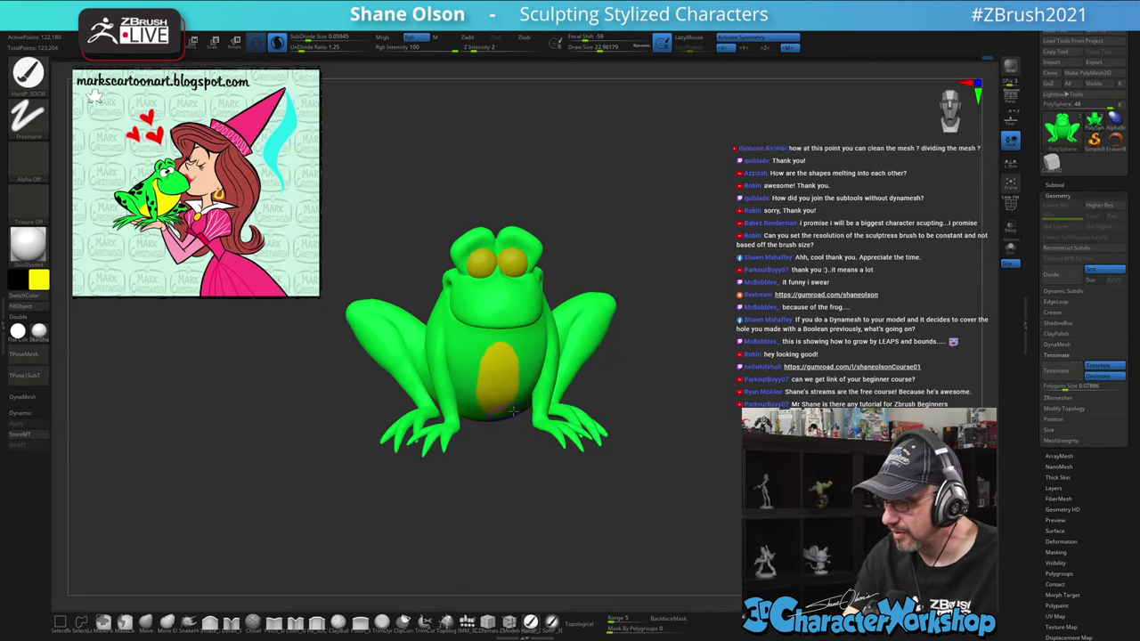
key("shift+f")
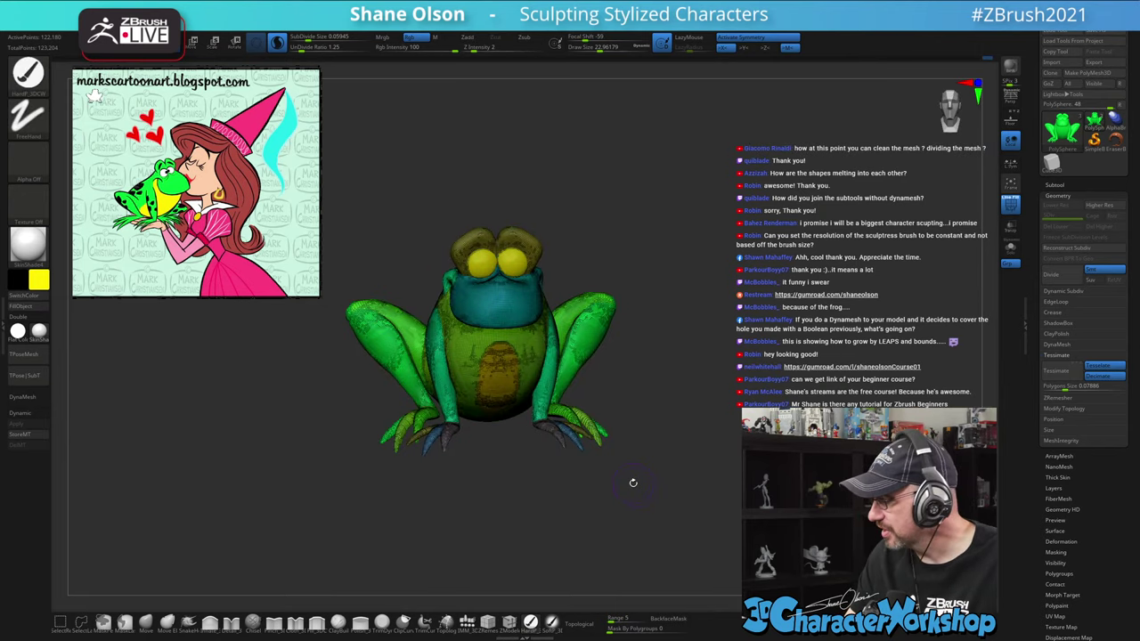
Turn off the PolyFrame display and widen the yellow belly patch toward both sides of the frog's torso
left_click_drag(763, 241, 743, 233)
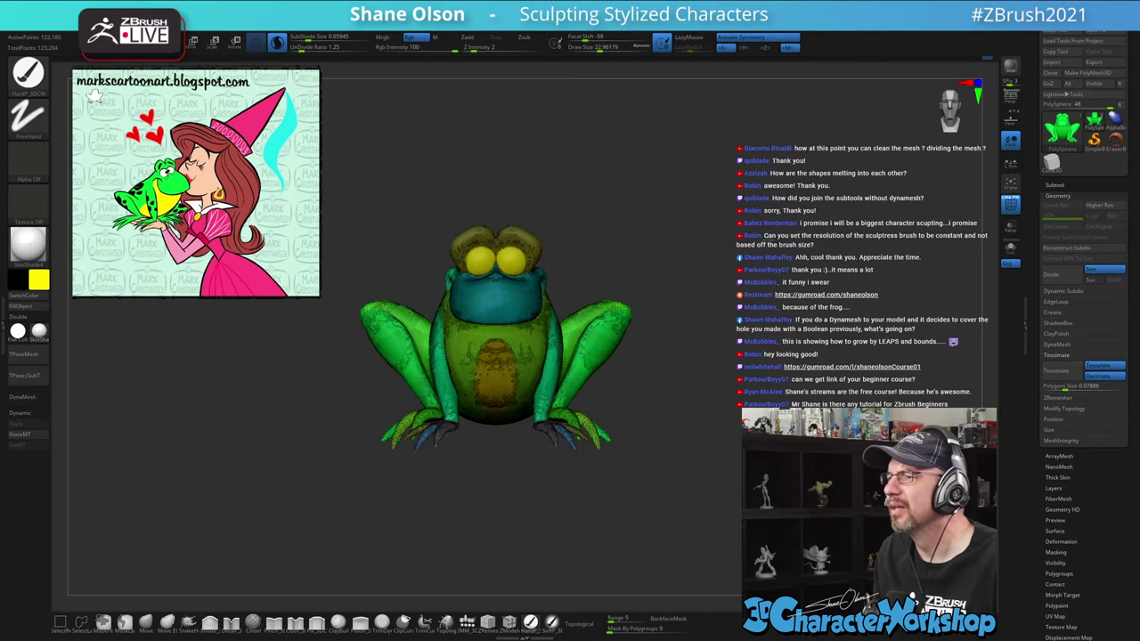
right_click_drag(729, 265, 763, 196, "ctrl")
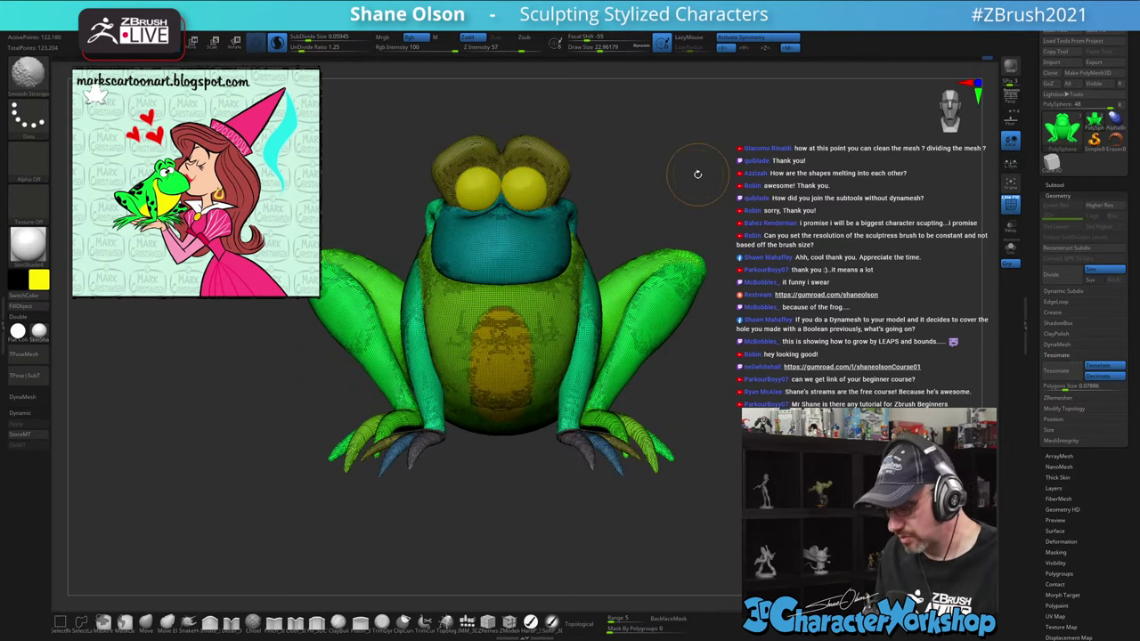
key("shift+f")
mouse_move(848, 390)
right_mouse_down("ctrl")
mouse_move(783, 384)
mouse_move(827, 395)
right_mouse_up("ctrl")
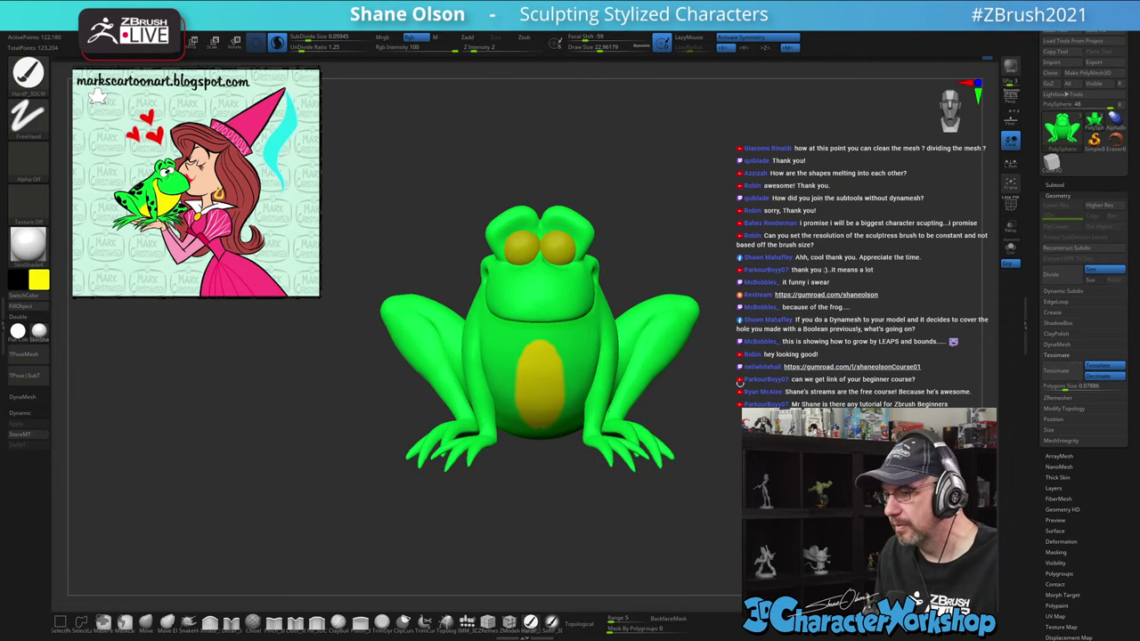
left_click_drag(520, 351, 525, 410)
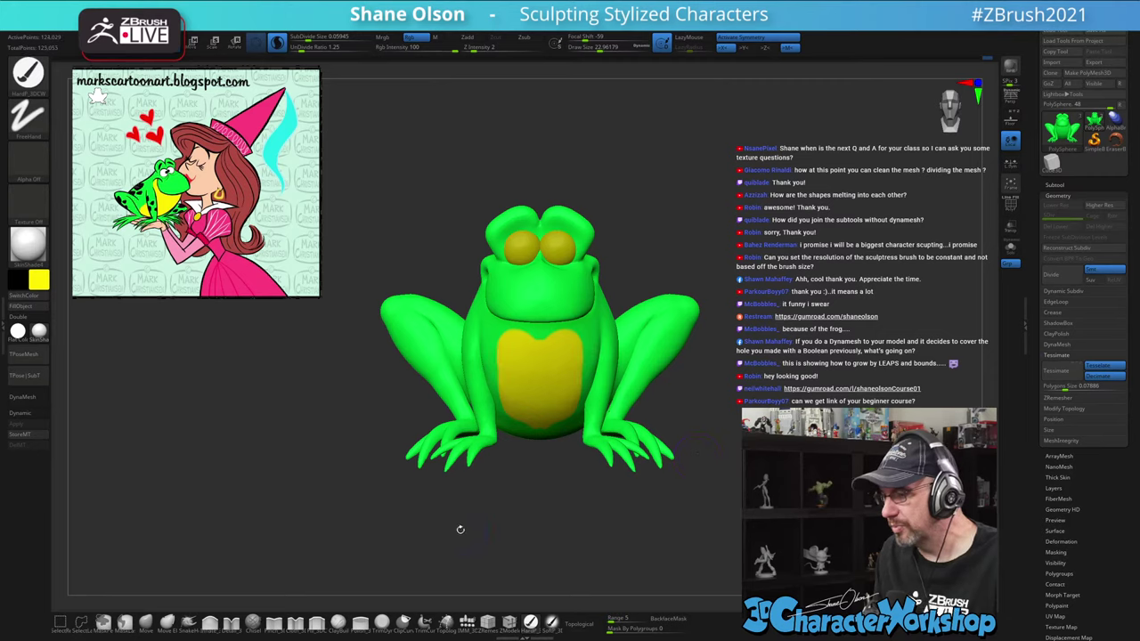
Hide the polygroups of the frog's front arms and hands so the torso is exposed
left_click_drag(364, 499, 361, 488)
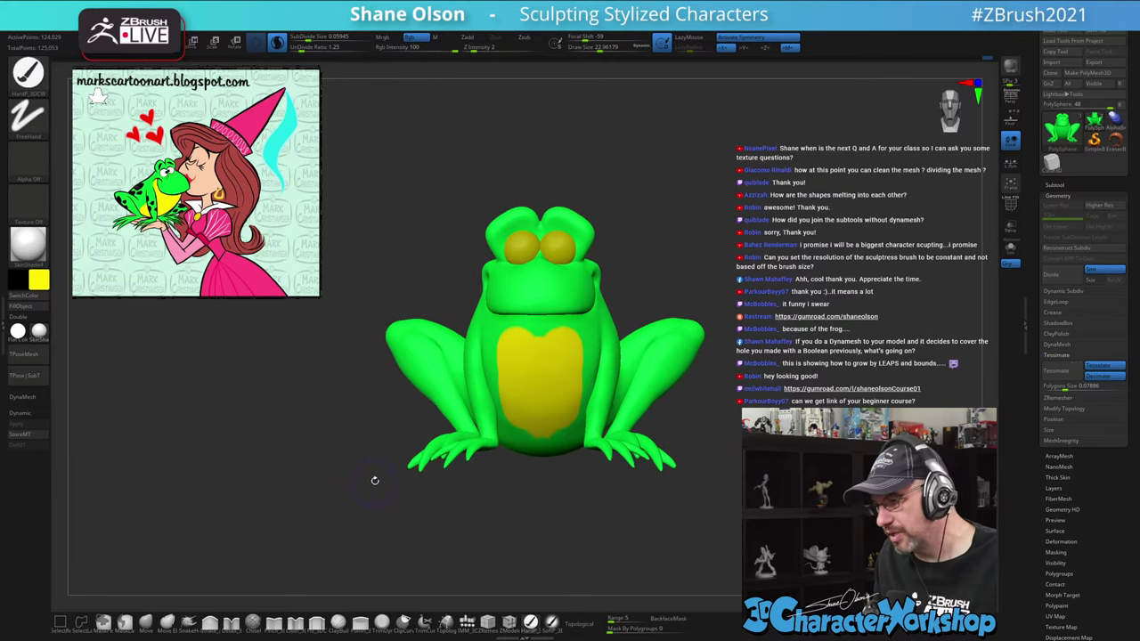
left_click_drag(324, 425, 371, 419)
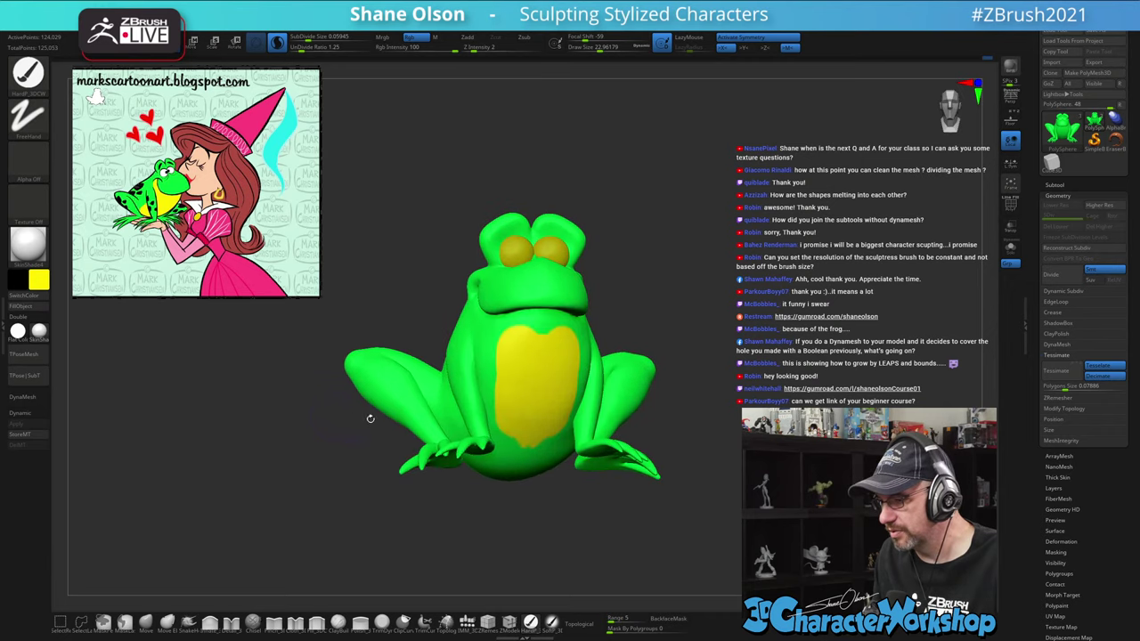
left_click(466, 386, "ctrl+shift")
left_click(467, 386, "ctrl+shift")
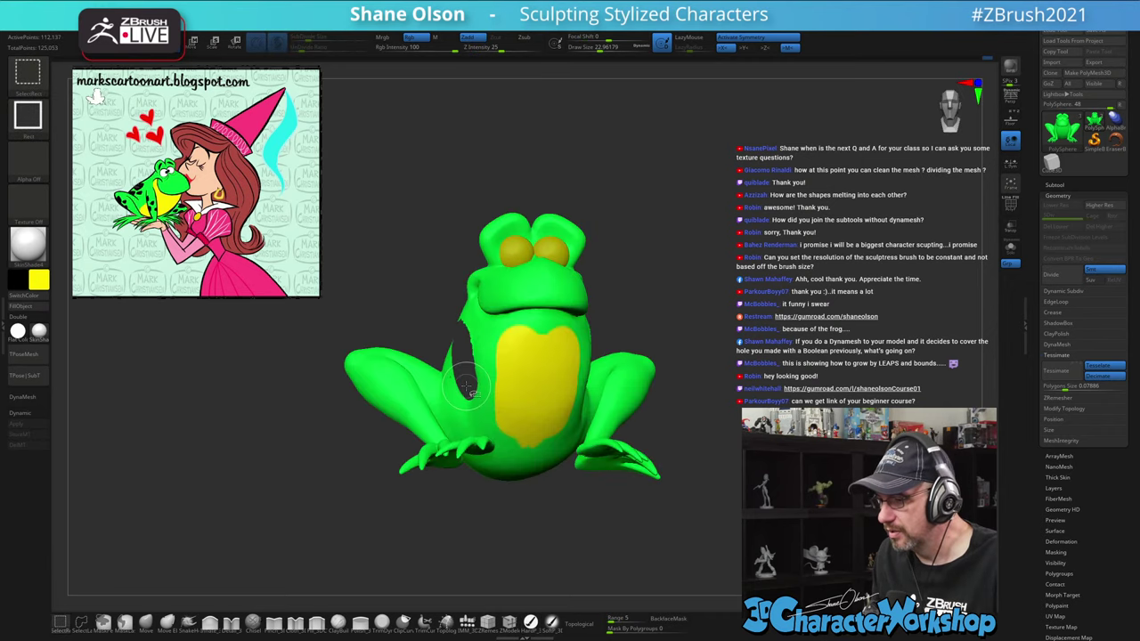
left_click_drag(791, 364, 819, 381)
left_click(488, 455, "ctrl+shift")
left_click(488, 457, "ctrl+shift")
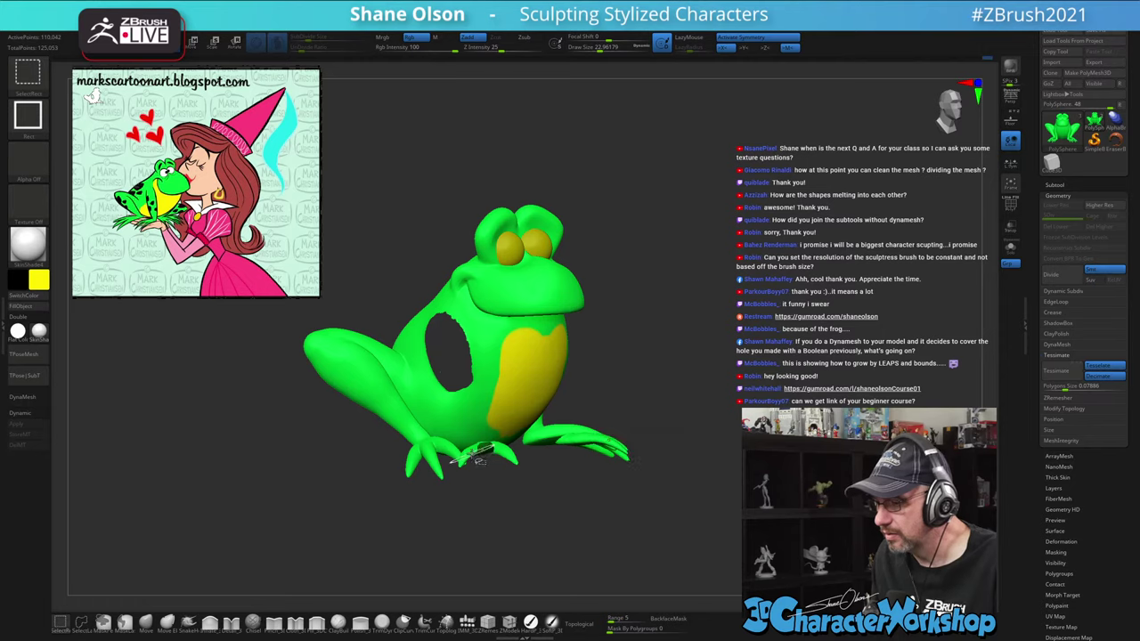
left_click(472, 455, "ctrl+shift")
left_click(511, 456, "ctrl+shift")
Hide the polygroups of the hind feet and lower legs, leaving only the head and torso
left_click(452, 456, "ctrl+shift")
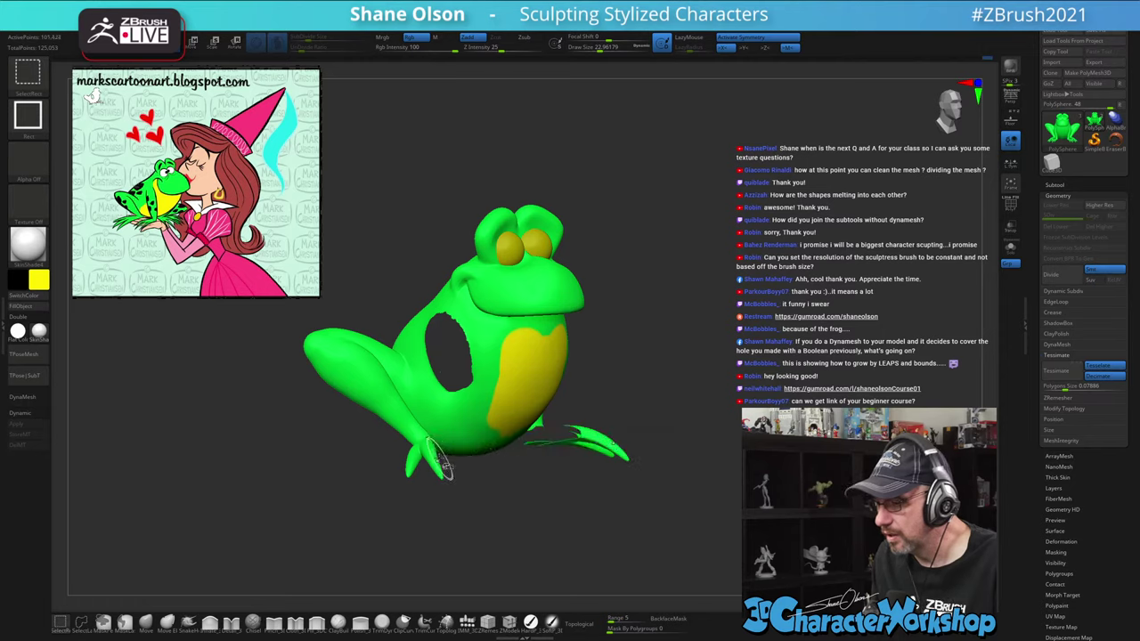
left_click(439, 466, "ctrl+shift")
left_click(416, 464, "ctrl+shift")
left_click(407, 428, "ctrl+shift")
mouse_move(719, 433)
left_mouse_down()
mouse_move(766, 374)
mouse_move(757, 363)
left_mouse_up()
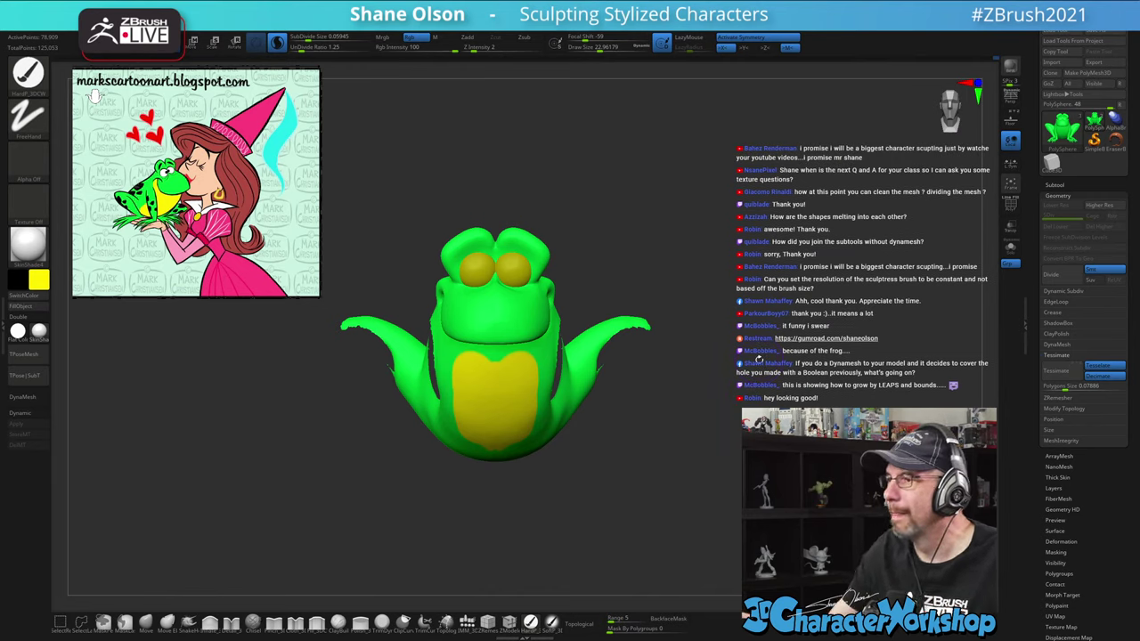
left_click_drag(636, 410, 694, 277, "alt")
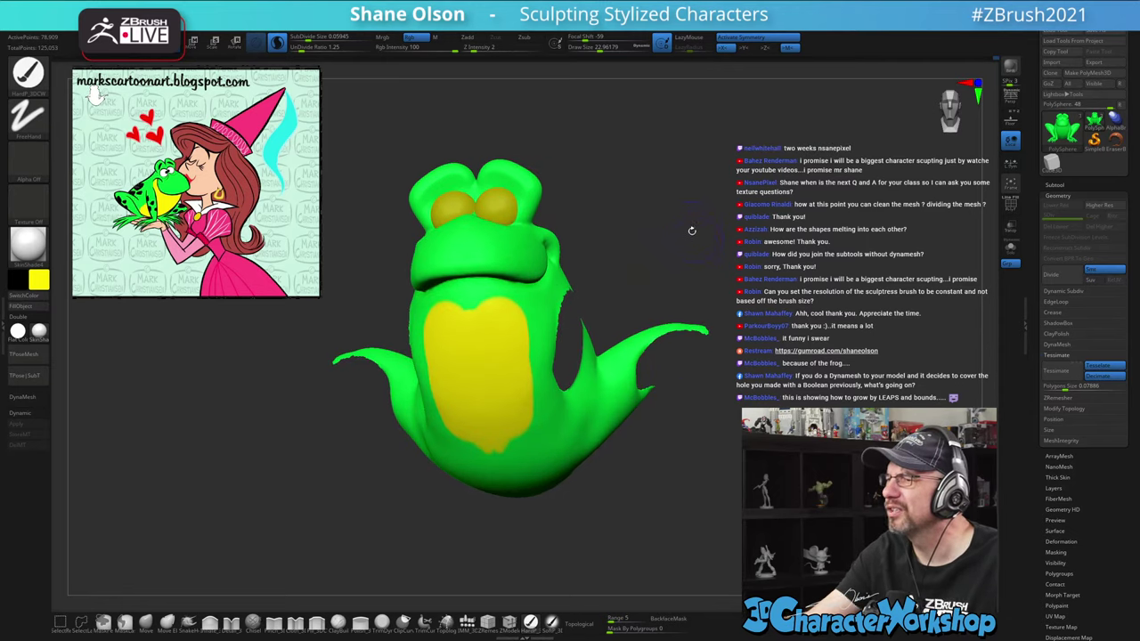
Reduce the brush Draw Size to about 17.1 and extend the yellow over the throat, belly sides and lower belly
left_click_drag(692, 231, 697, 231)
key("space")
key("s")
mouse_move(483, 307)
left_mouse_down()
mouse_move(472, 302)
mouse_move(511, 300)
mouse_move(528, 335)
mouse_move(539, 371)
mouse_move(532, 421)
left_mouse_up()
right_click_drag(535, 417, 531, 360)
mouse_move(494, 420)
left_mouse_down()
mouse_move(506, 502)
mouse_move(516, 432)
left_mouse_up()
mouse_move(654, 458)
left_mouse_down()
mouse_move(685, 389)
mouse_move(705, 386)
mouse_move(653, 361)
mouse_move(673, 365)
left_mouse_up()
mouse_move(467, 304)
left_mouse_down()
mouse_move(456, 334)
mouse_move(532, 408)
mouse_move(565, 476)
left_mouse_up()
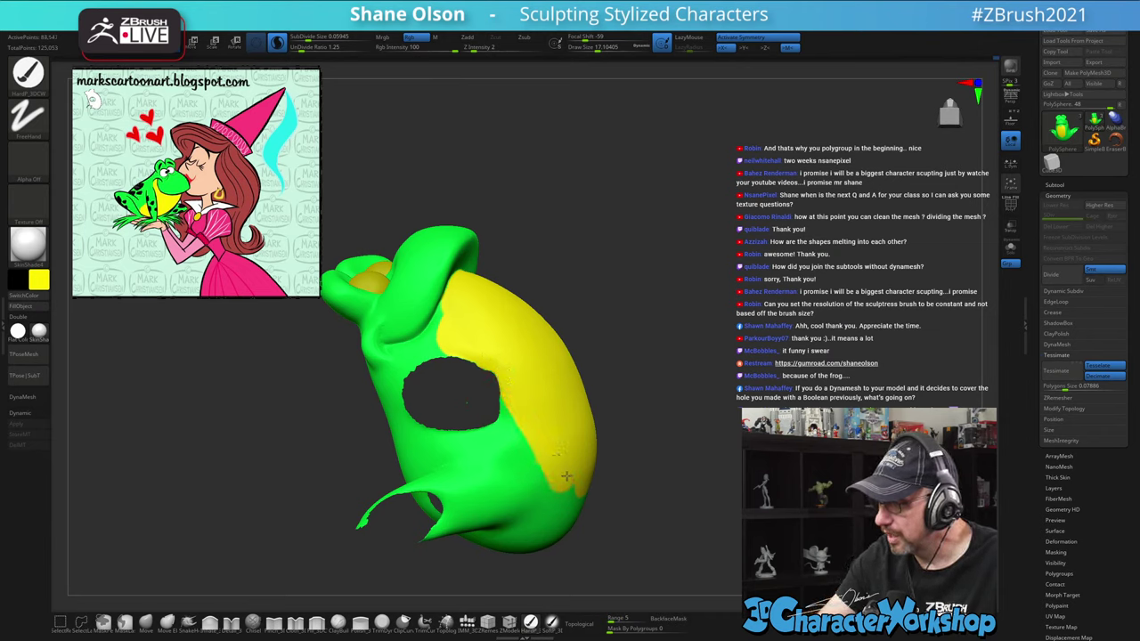
left_click_drag(739, 497, 736, 506)
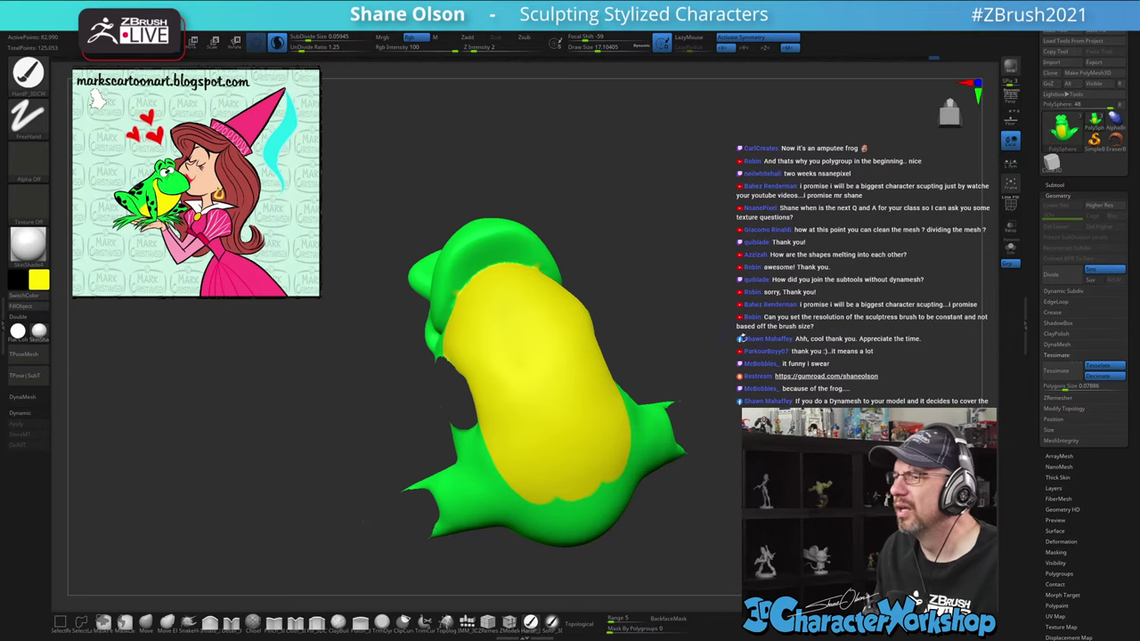
mouse_move(742, 338)
left_mouse_down()
mouse_move(746, 327)
mouse_move(764, 367)
mouse_move(741, 364)
mouse_move(737, 344)
left_mouse_up()
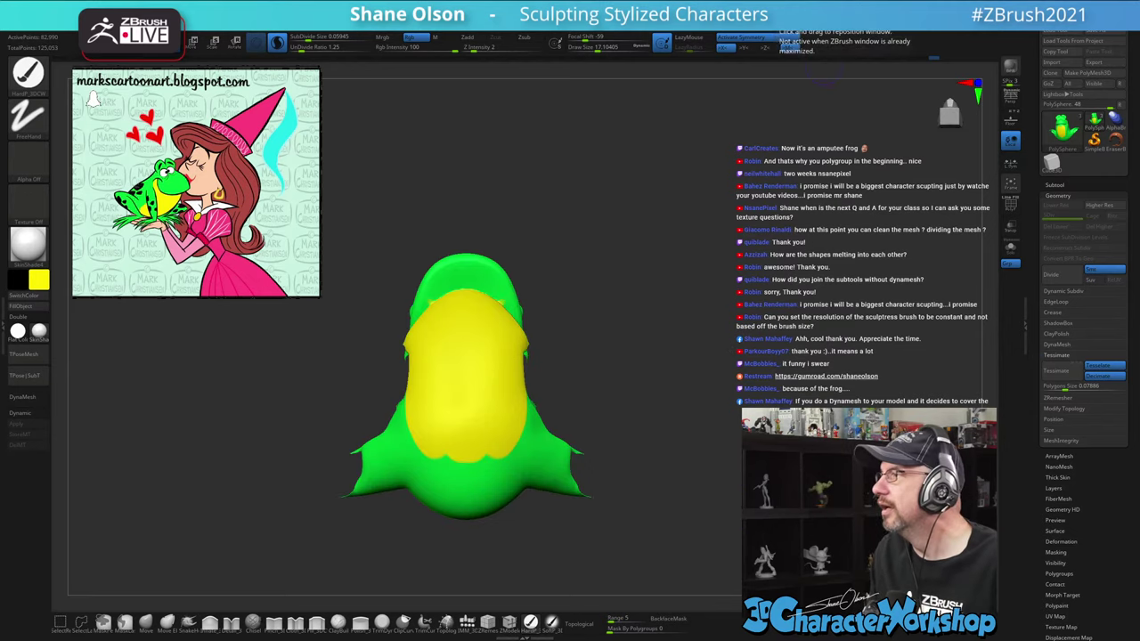
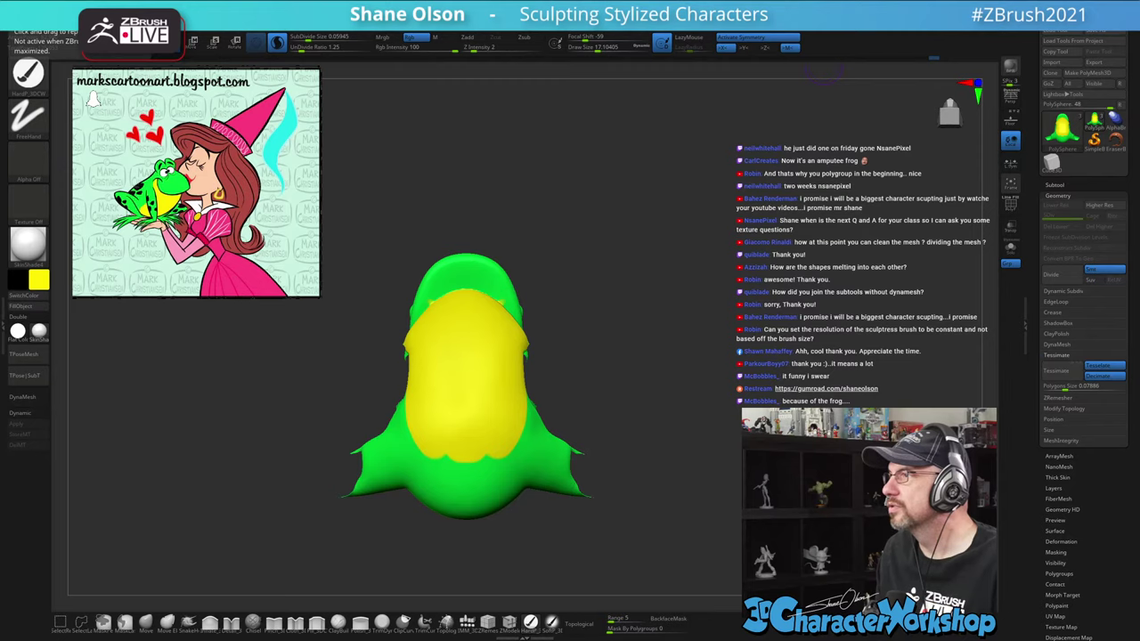
Switch to the web browser and look over the Pixologic ZBrushLIVE home page
left_click_drag(606, 36, 641, 43)
left_click(301, 139)
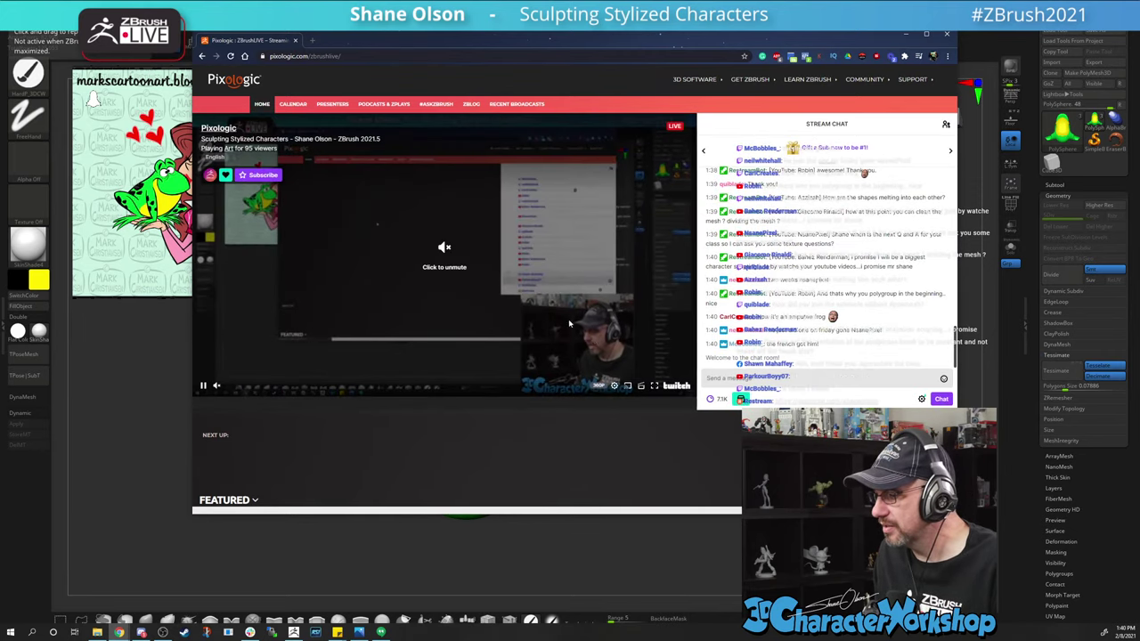
scroll(357, 312, "down", 5)
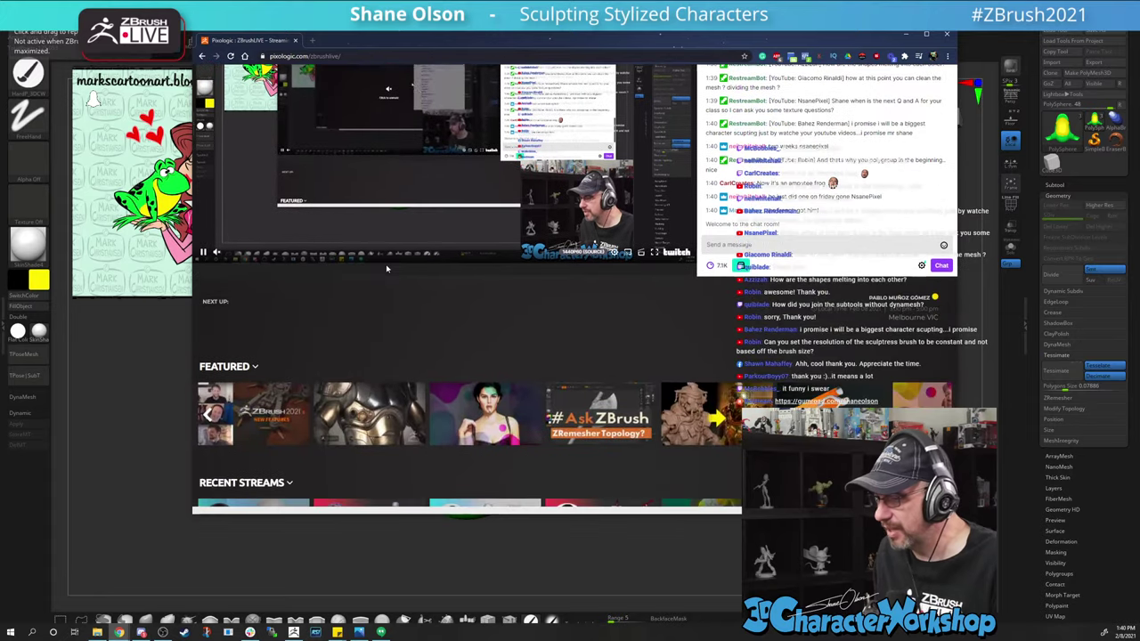
scroll(403, 251, "up", 2)
scroll(403, 250, "up", 3)
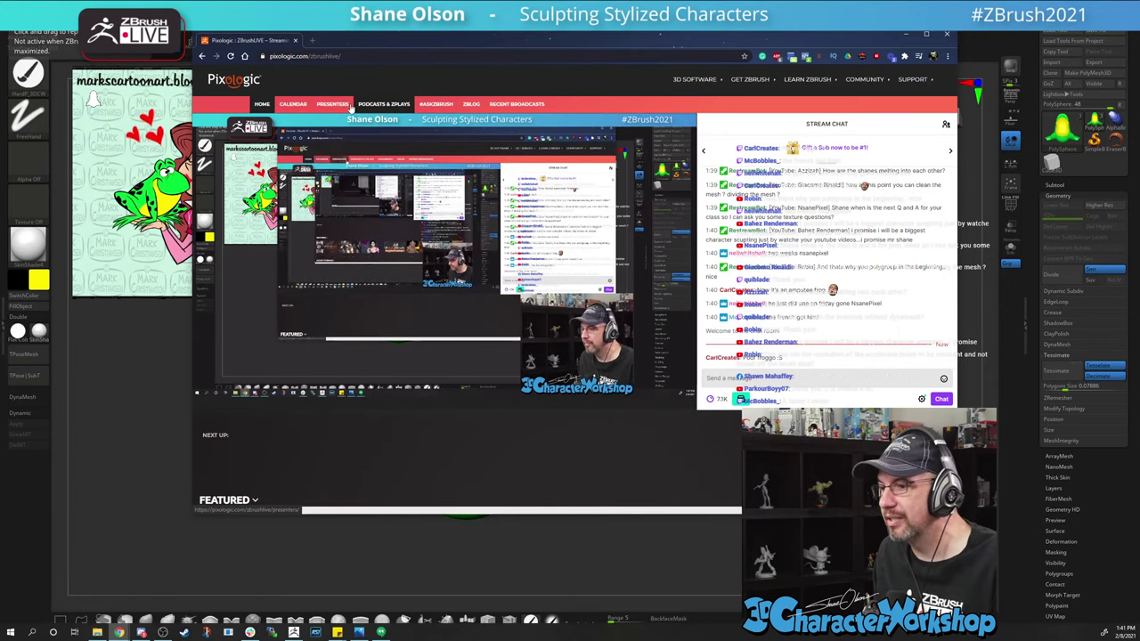
Open the ZBrushLIVE presenters page and look through the presenter profiles
left_click(329, 104)
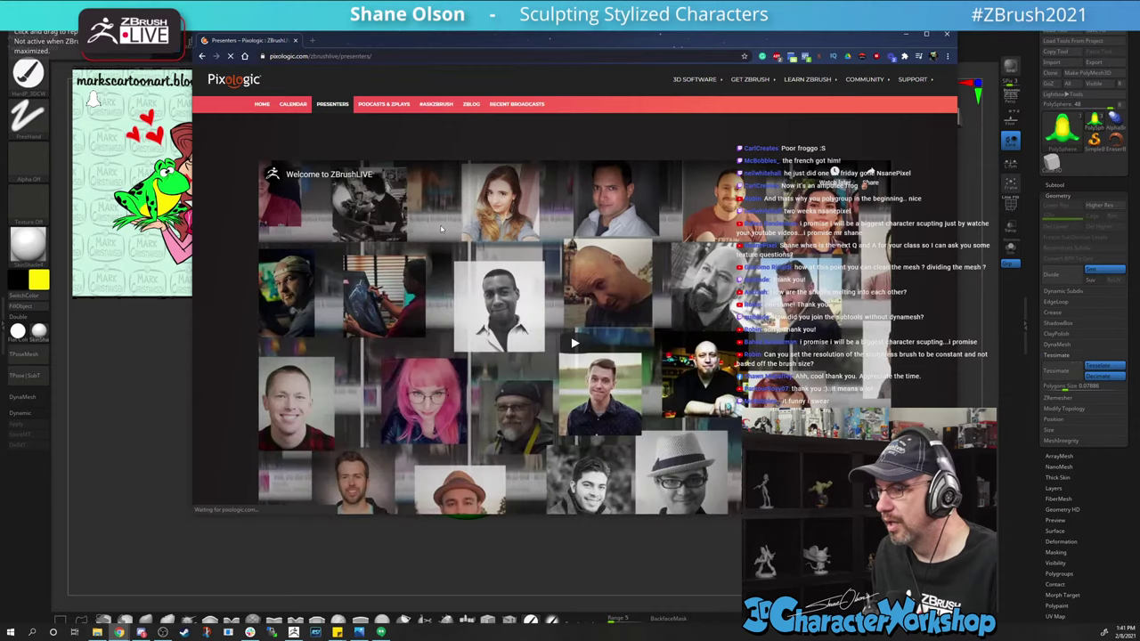
scroll(501, 292, "down", 1)
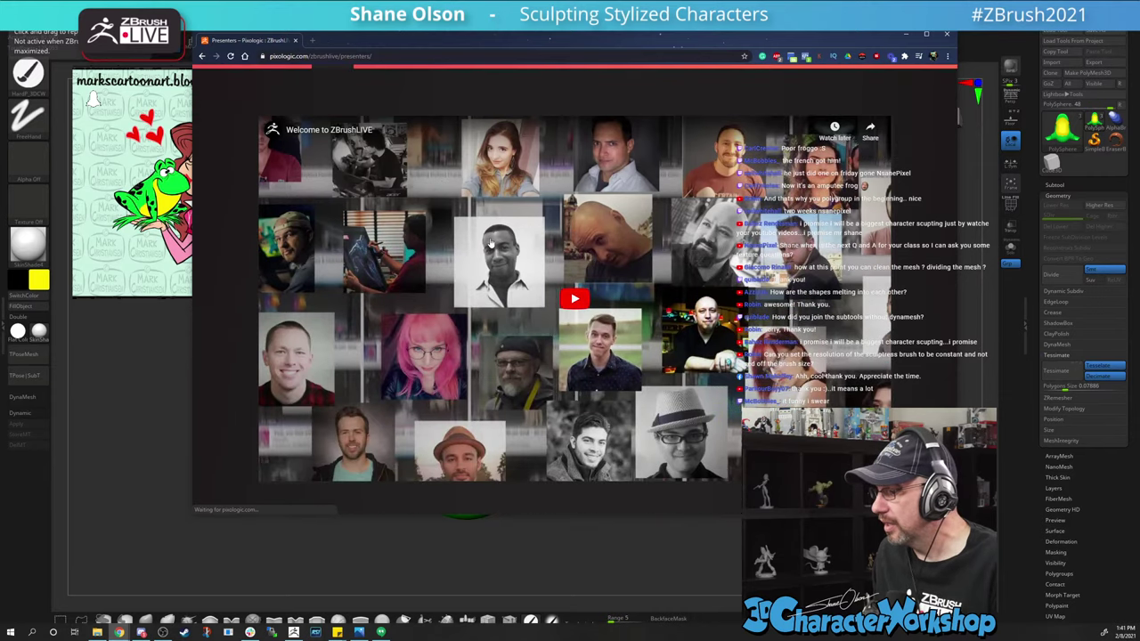
scroll(322, 457, "up", 1)
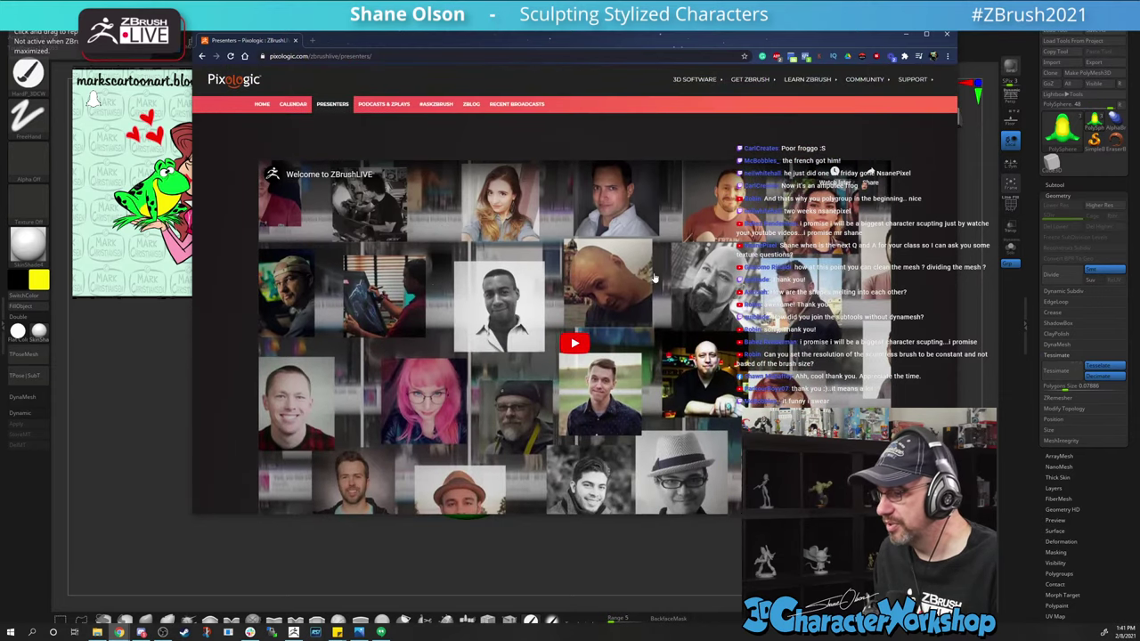
scroll(288, 309, "down", 1)
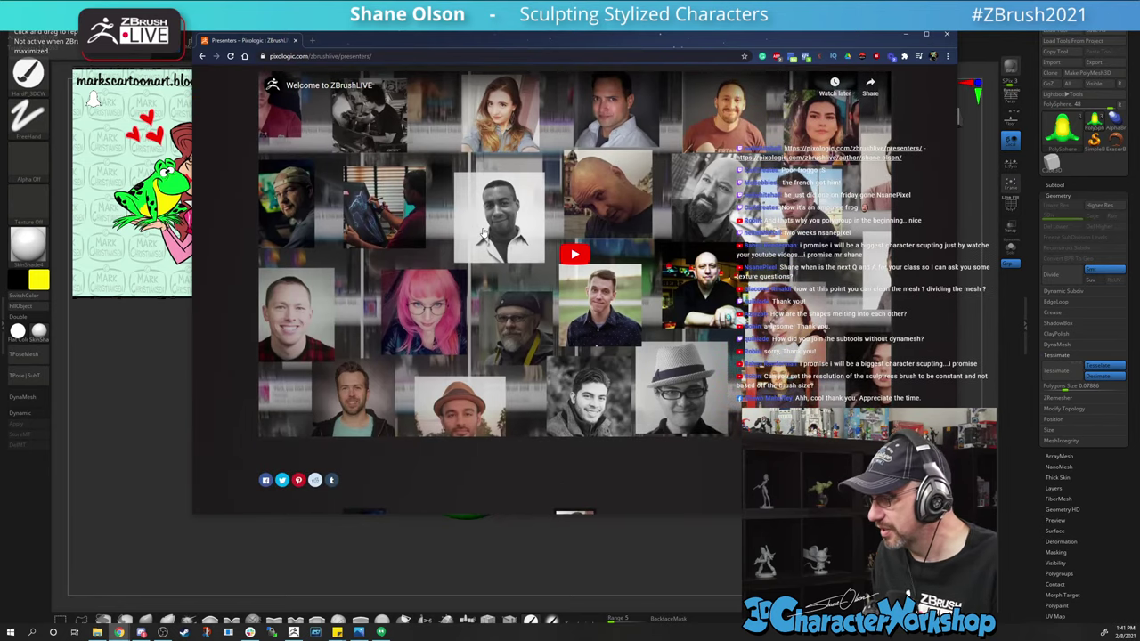
scroll(650, 281, "up", 1)
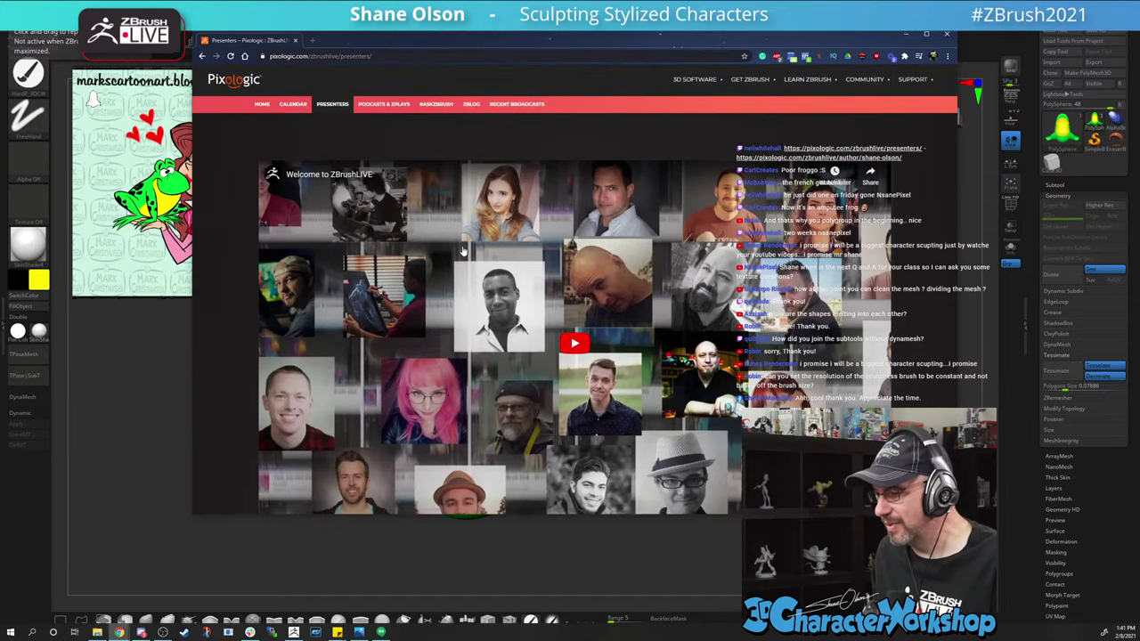
scroll(523, 272, "down", 4)
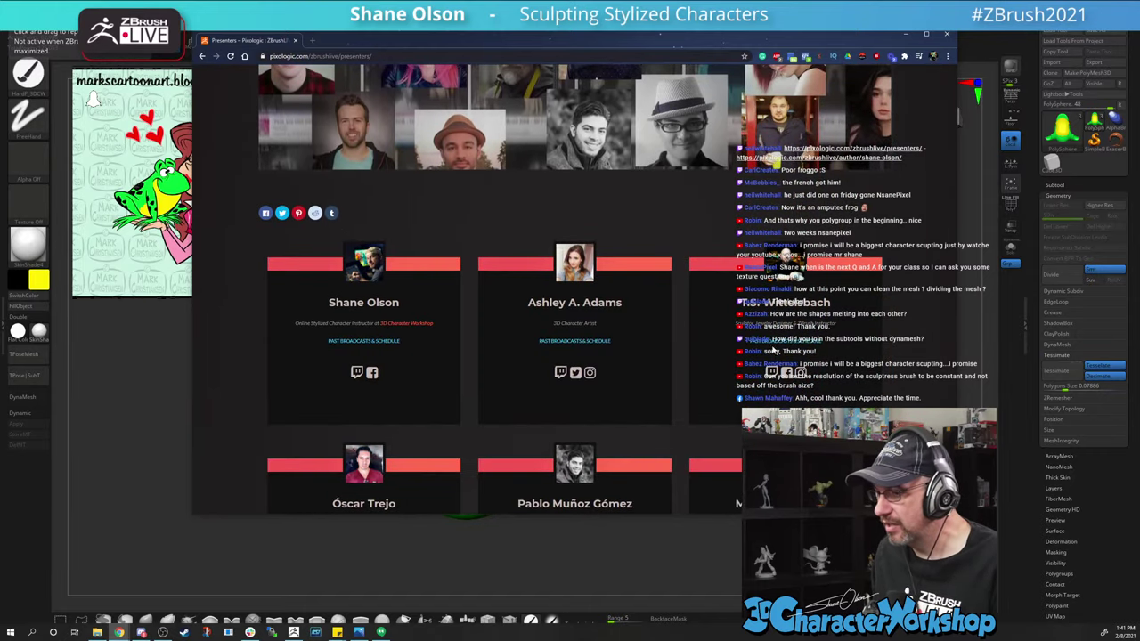
scroll(470, 313, "down", 2)
scroll(526, 414, "down", 1)
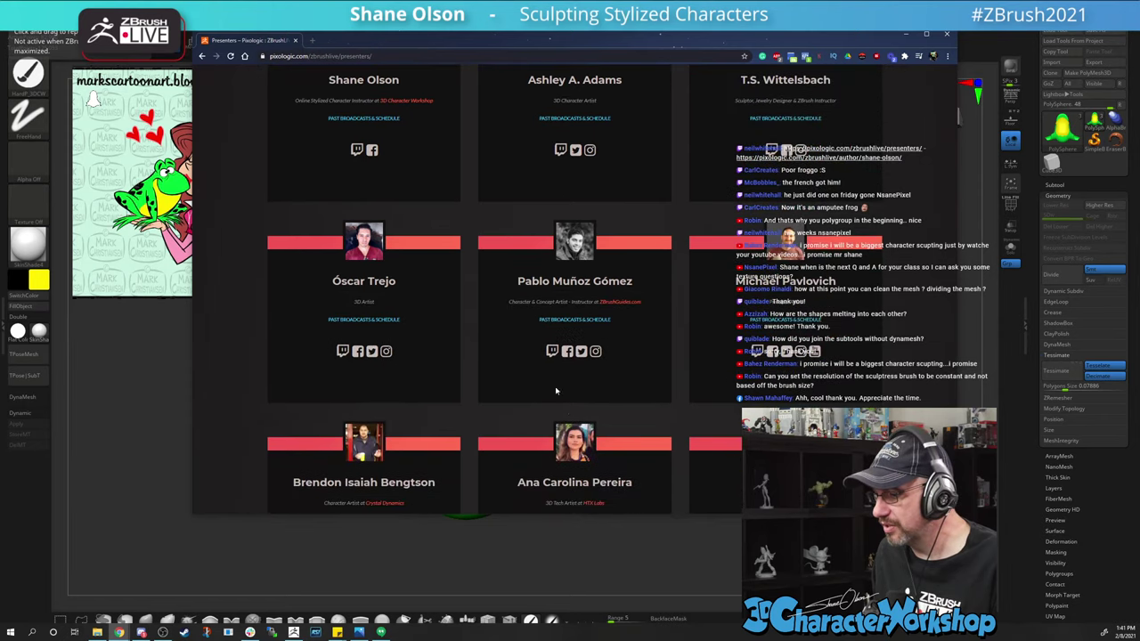
scroll(568, 417, "up", 2)
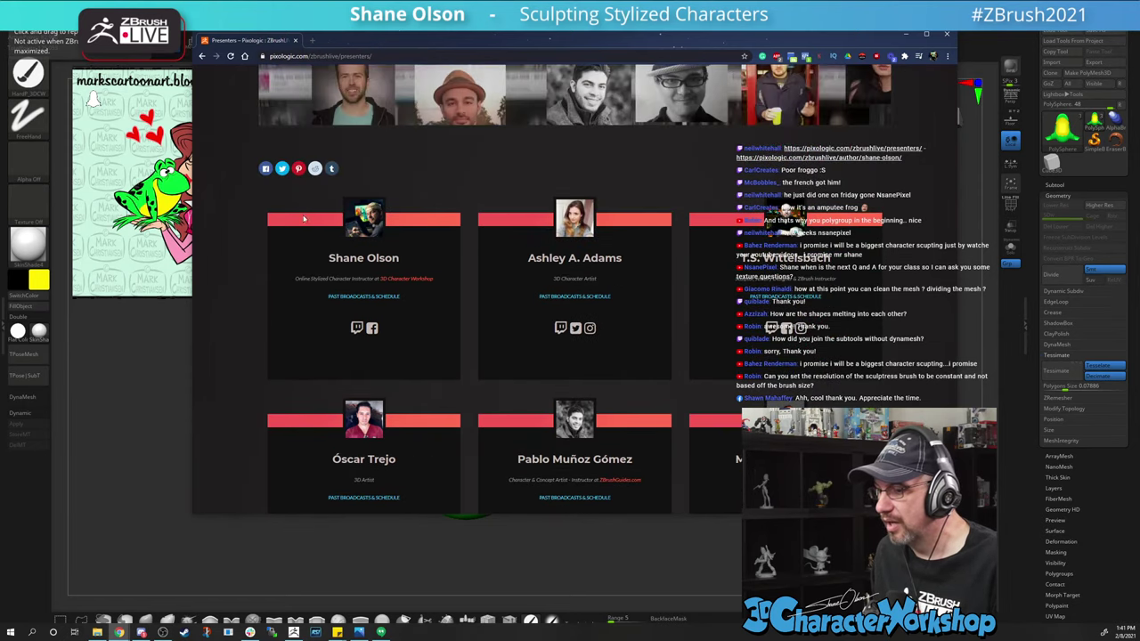
Open the first listed presenter's past broadcasts and schedule, review the stream dates and featured posts, and close the browser
left_click(365, 298)
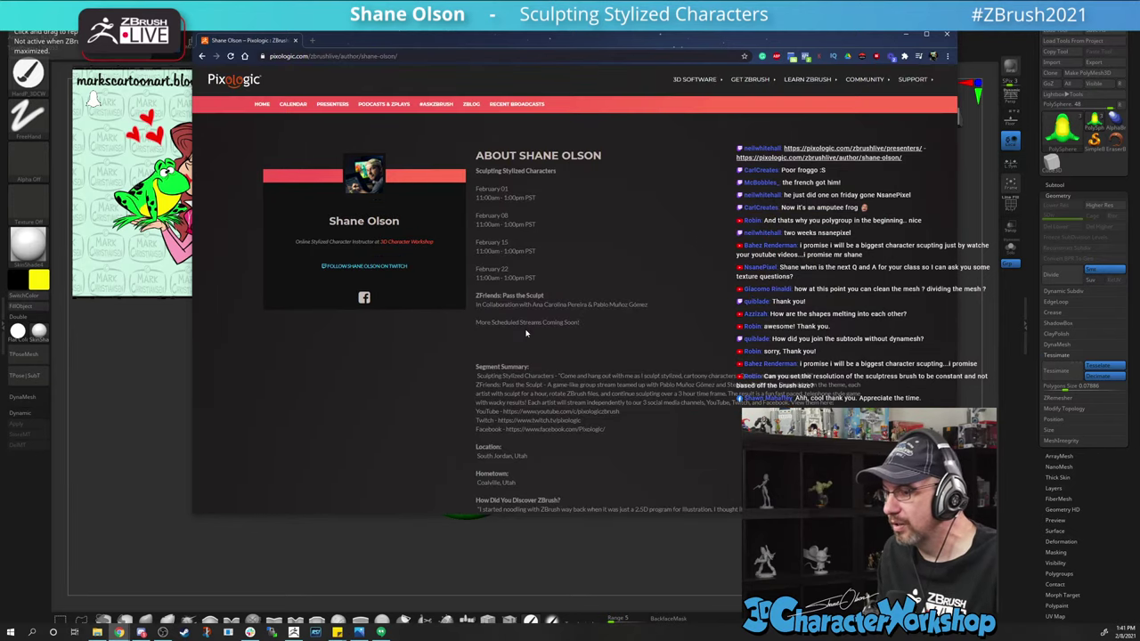
scroll(526, 333, "down", 5)
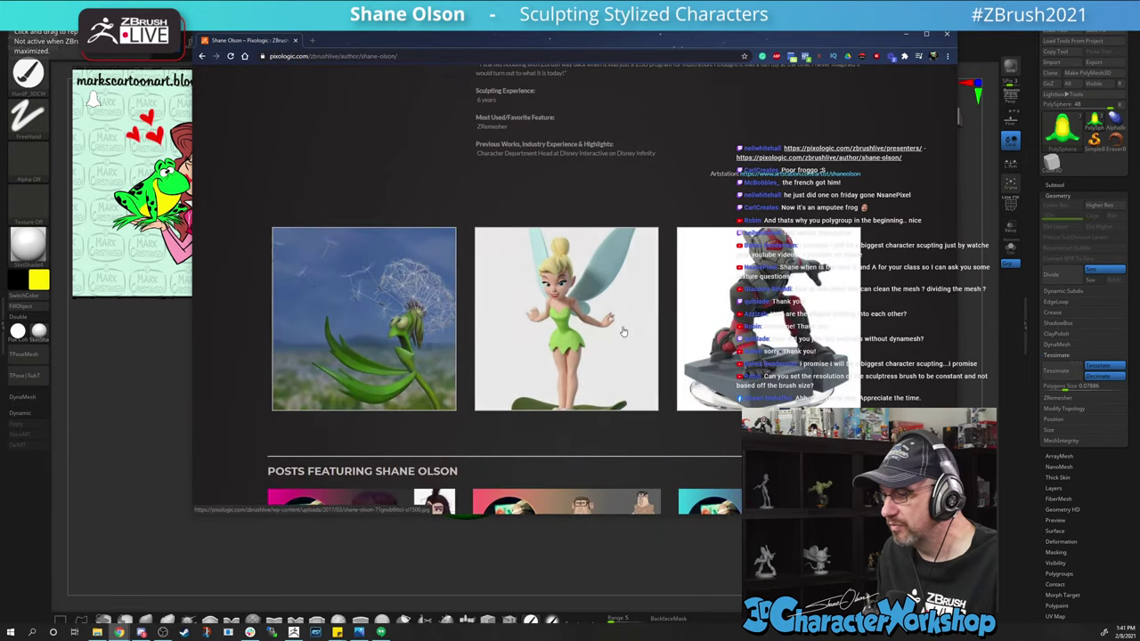
scroll(623, 331, "down", 4)
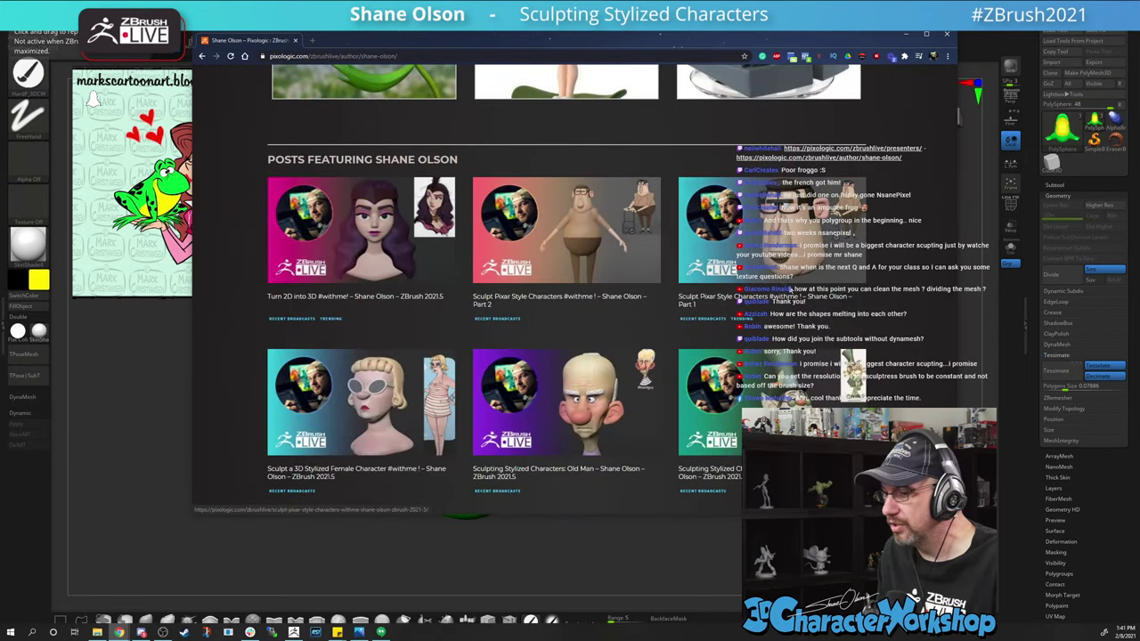
scroll(407, 305, "down", 3)
scroll(314, 299, "down", 10)
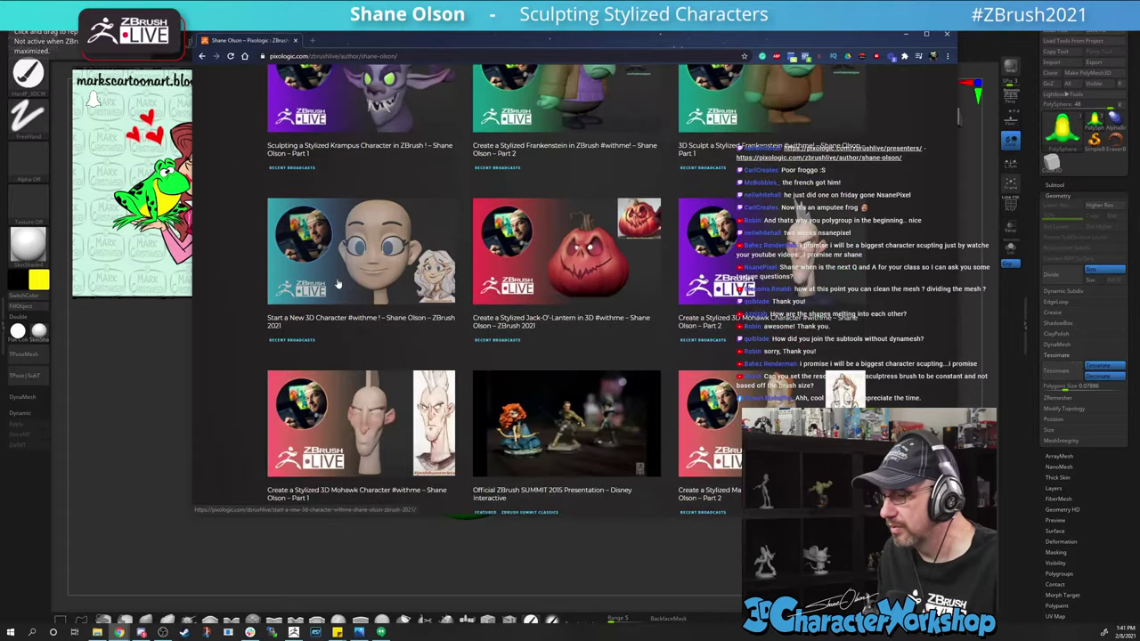
scroll(330, 252, "up", 15)
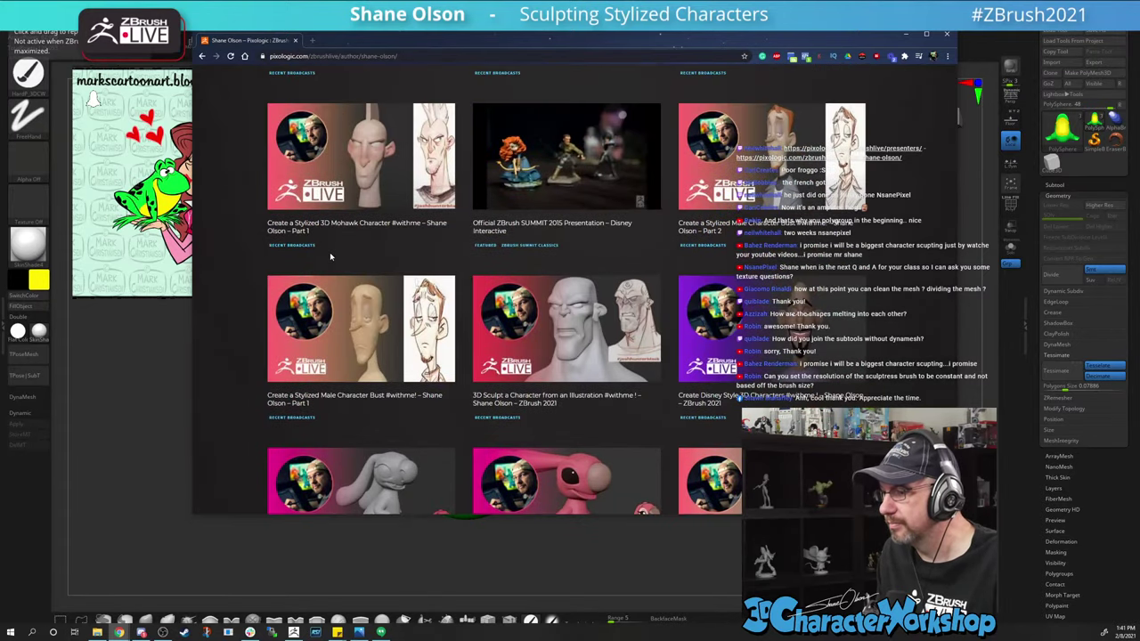
scroll(562, 153, "up", 4)
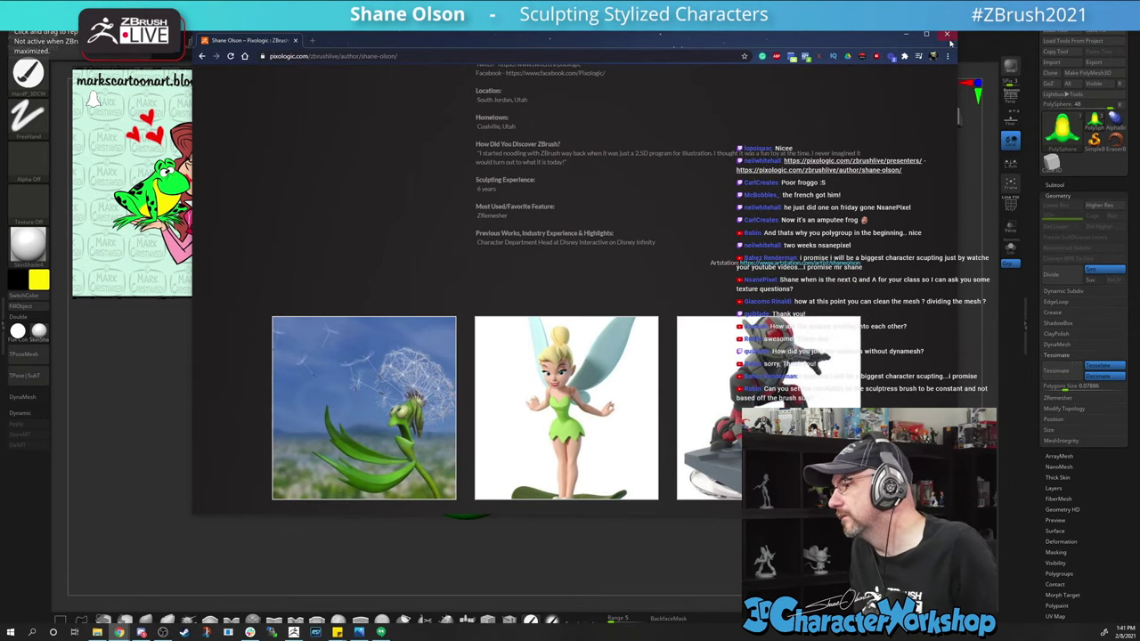
left_click(948, 35)
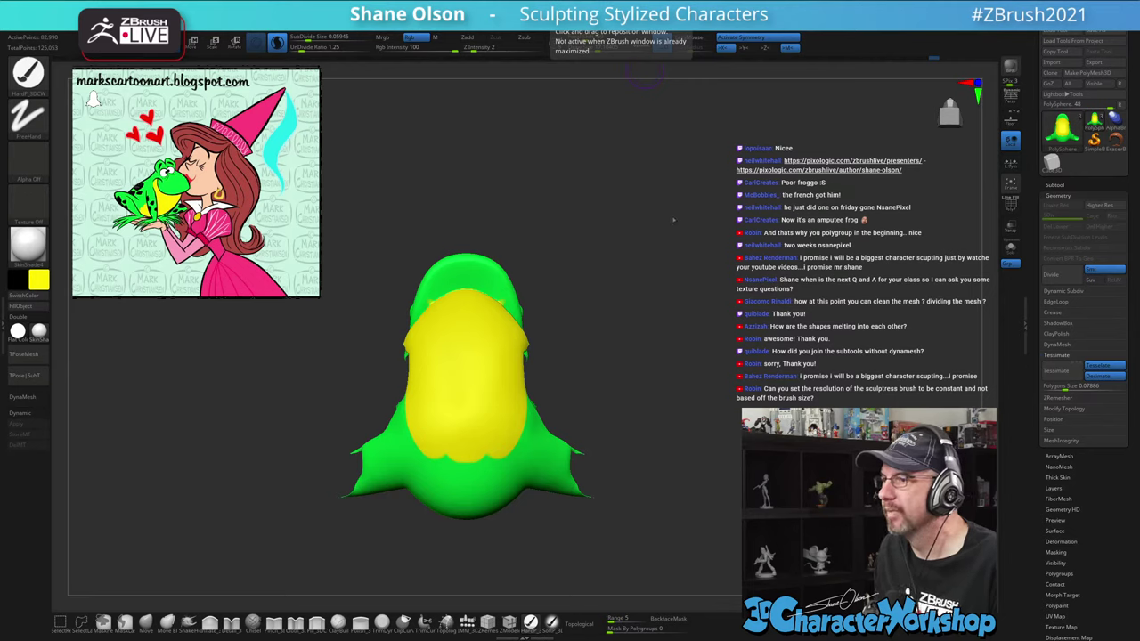
left_click_drag(674, 219, 682, 216)
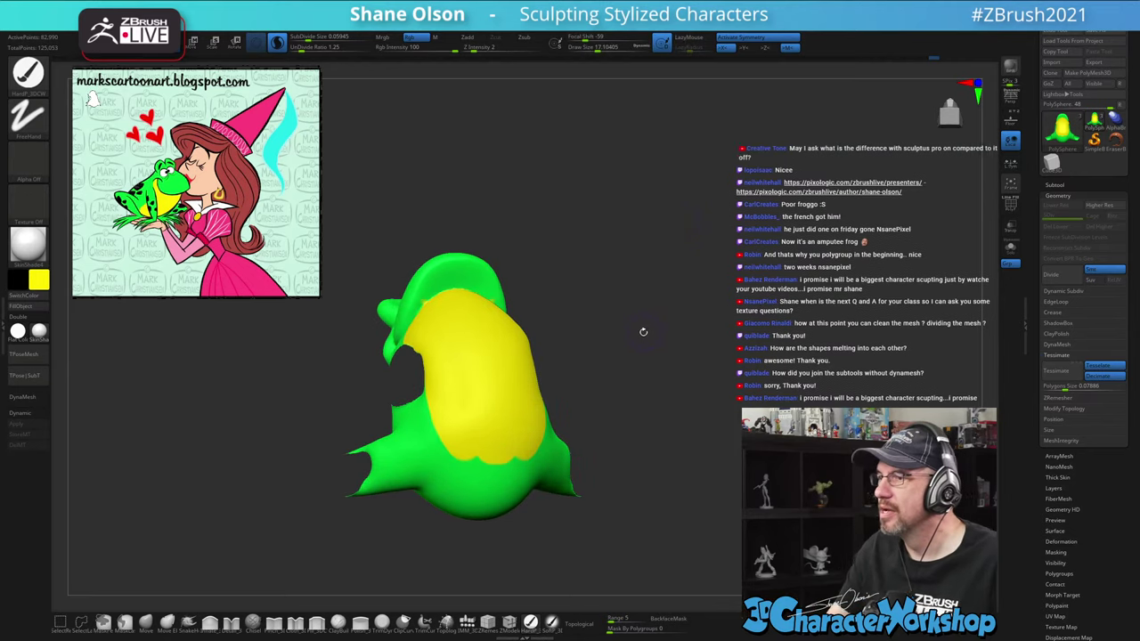
left_click_drag(641, 331, 658, 285)
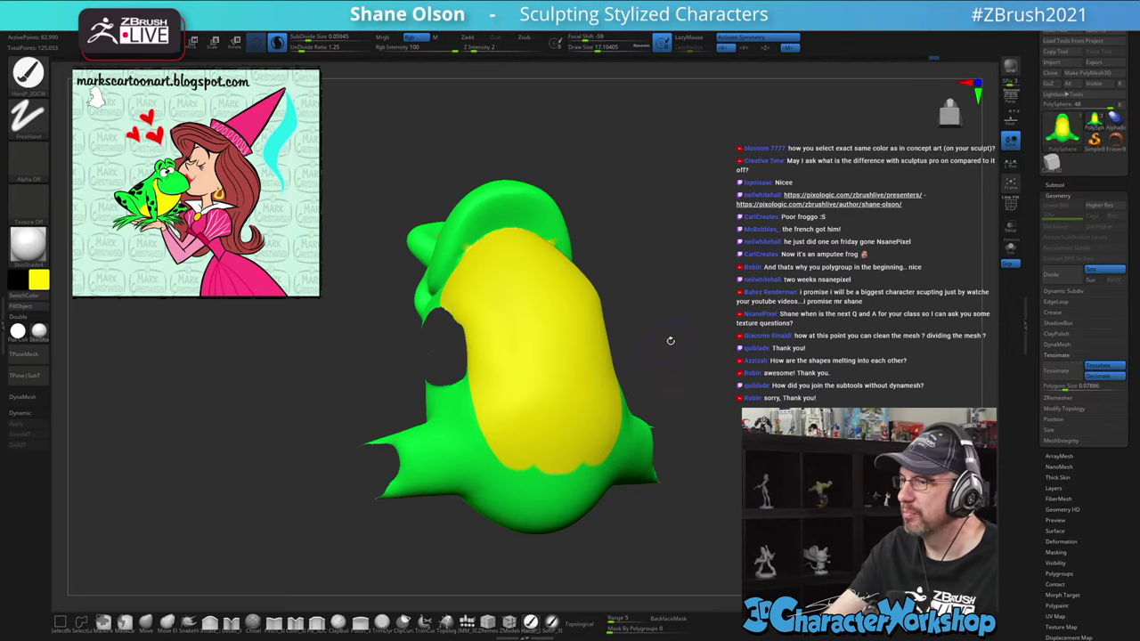
Extend the yellow down the frog's lower belly and even out its bottom and side edges
left_click_drag(654, 293, 660, 283)
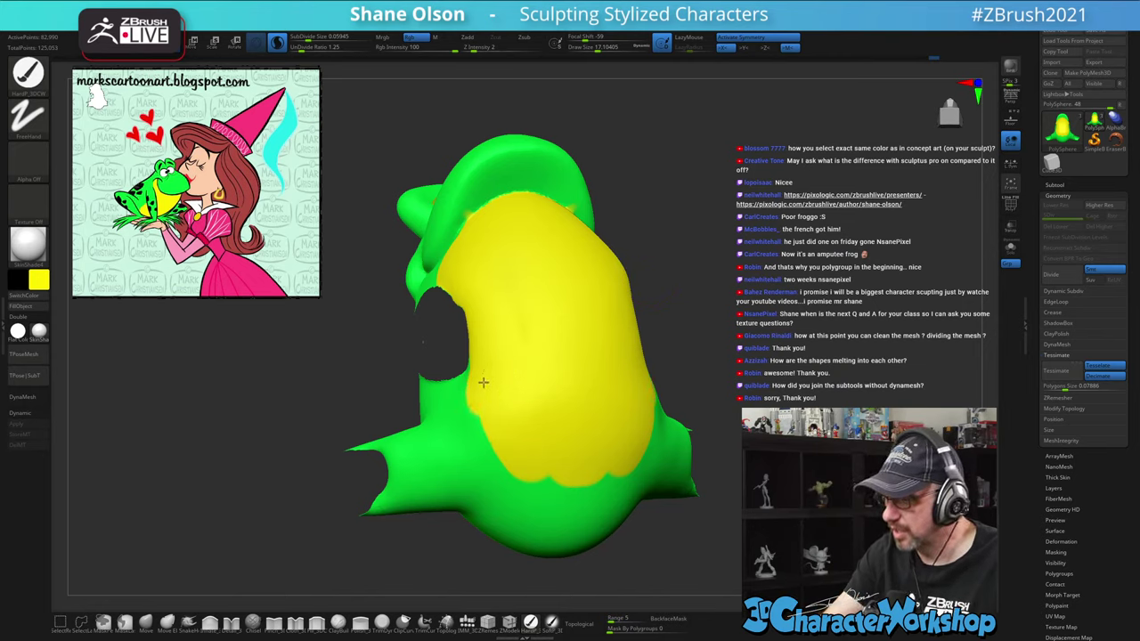
mouse_move(482, 398)
left_mouse_down()
mouse_move(524, 475)
mouse_move(573, 490)
left_mouse_up()
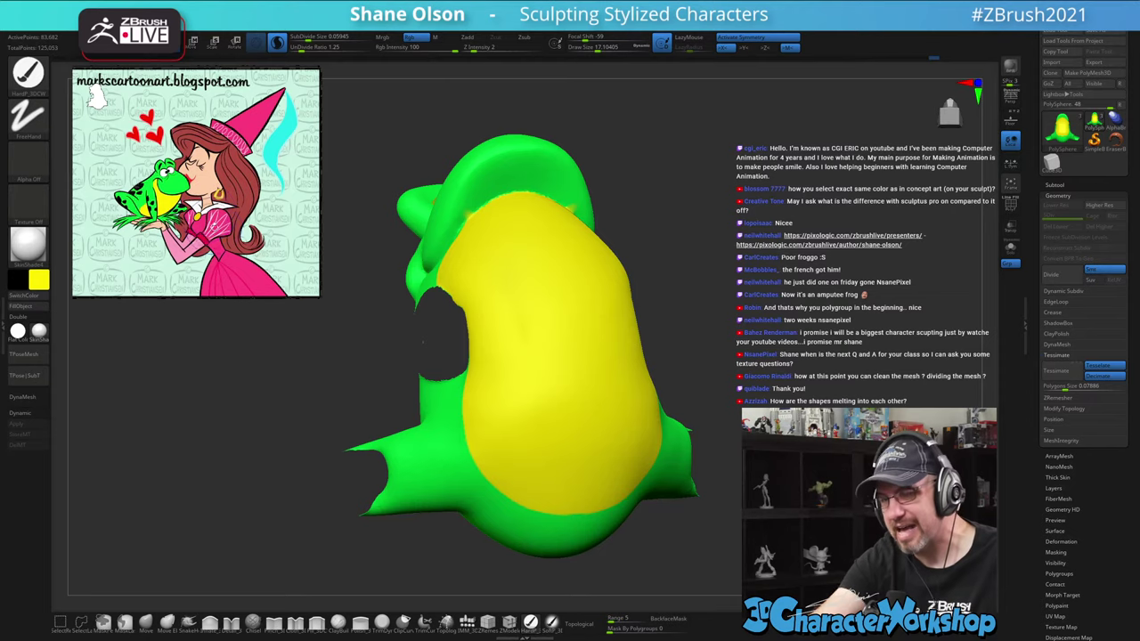
Reposition the reference drawing slightly in Spotlight and return to painting on the model
key("shift+z")
left_click_drag(525, 338, 237, 439)
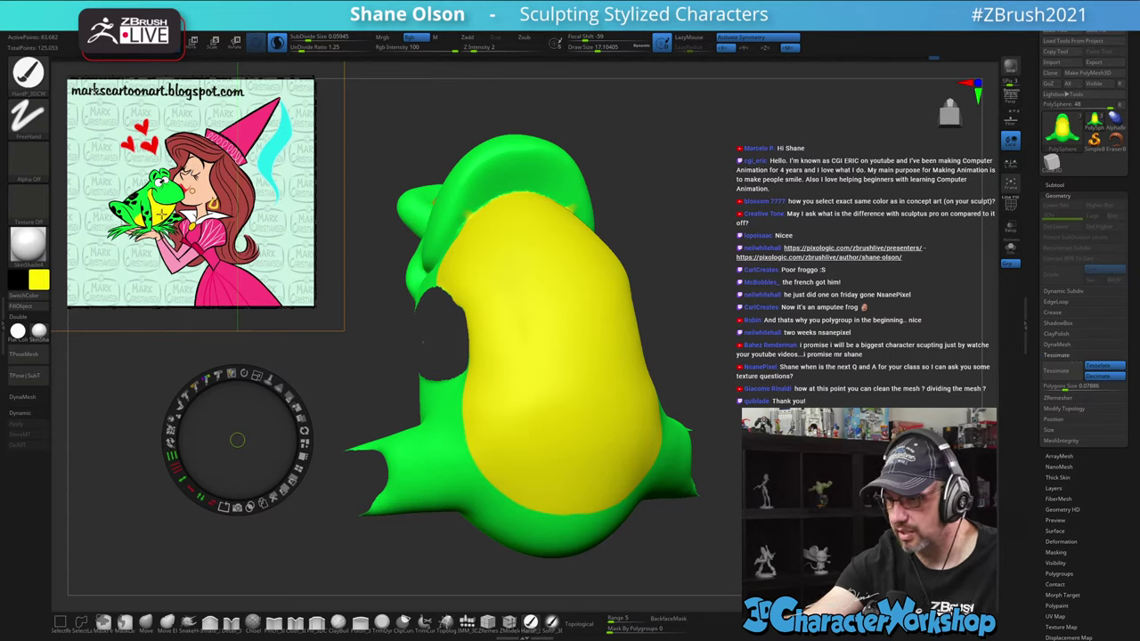
key("z")
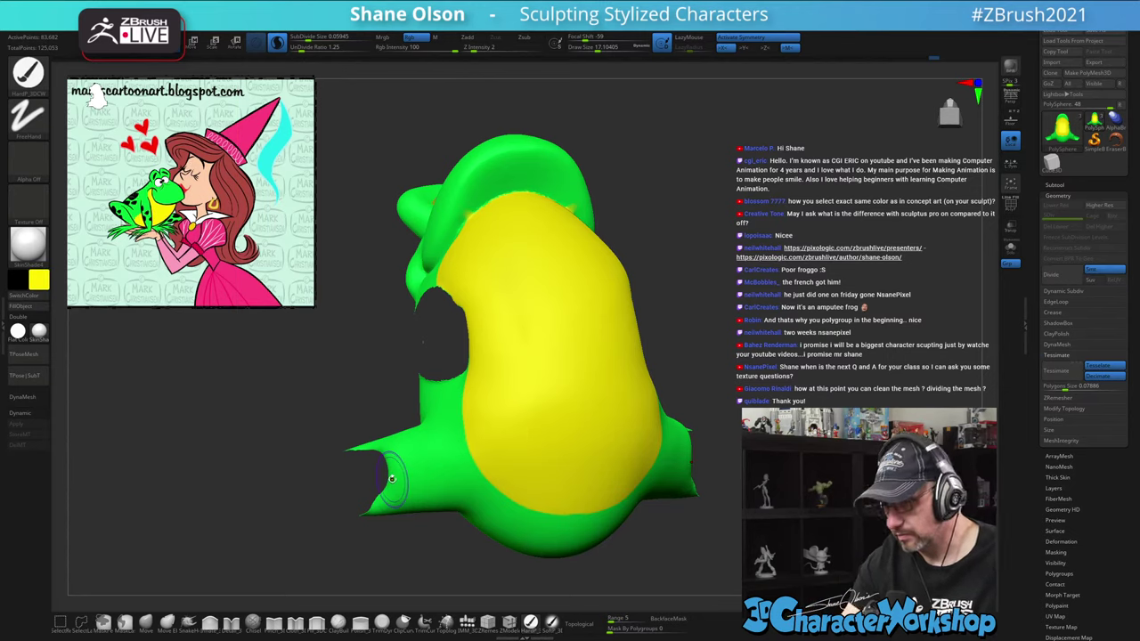
Reduce the brush Draw Size to 7 and paint yellow beneath the jaw towards the mouth corner and around the arm opening
left_click_drag(744, 288, 809, 322)
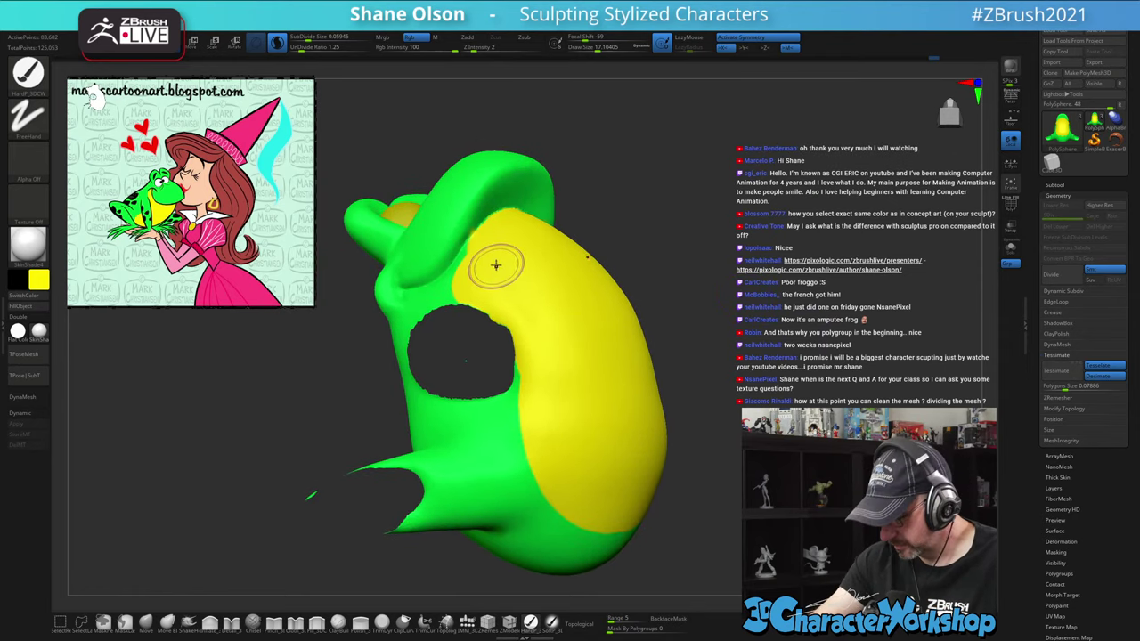
mouse_move(496, 265)
right_mouse_down()
mouse_move(560, 244)
mouse_move(535, 262)
mouse_move(549, 243)
mouse_move(540, 255)
mouse_move(525, 214)
right_mouse_up()
key("bracketleft")
key("bracketleft")
key("bracketleft")
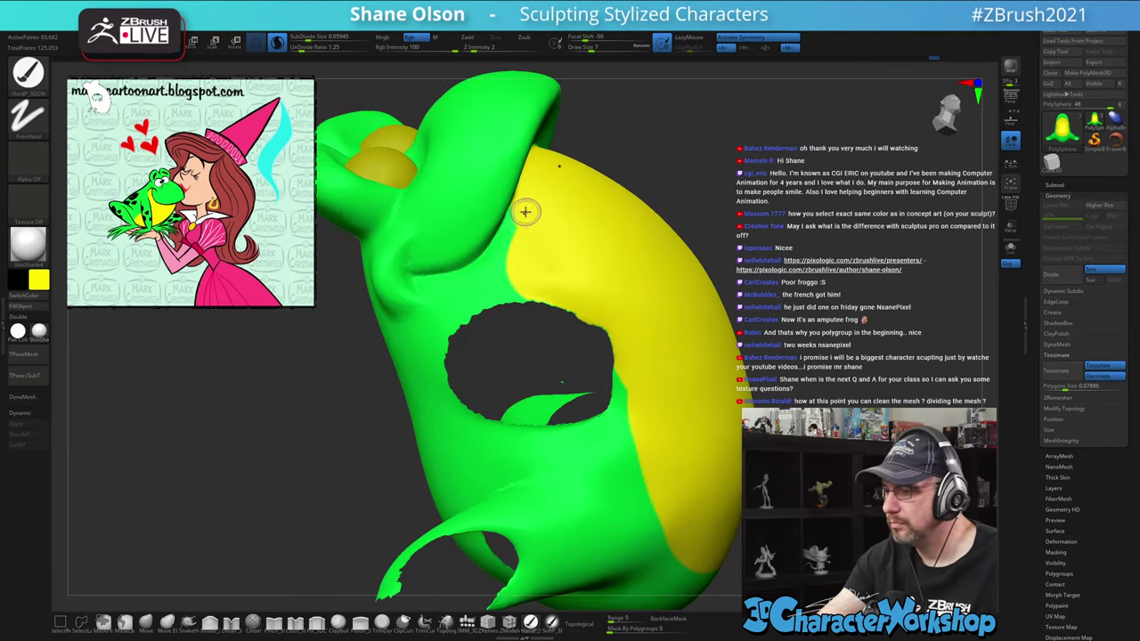
right_click_drag(518, 258, 526, 199)
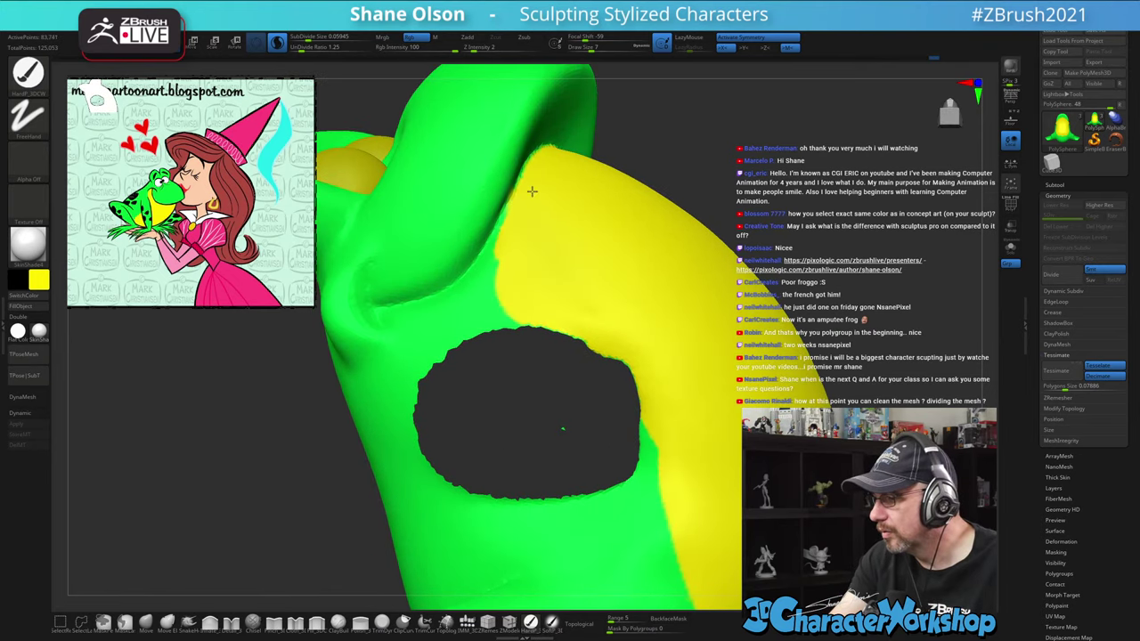
mouse_move(505, 246)
left_mouse_down()
mouse_move(461, 295)
mouse_move(405, 321)
mouse_move(510, 303)
left_mouse_up()
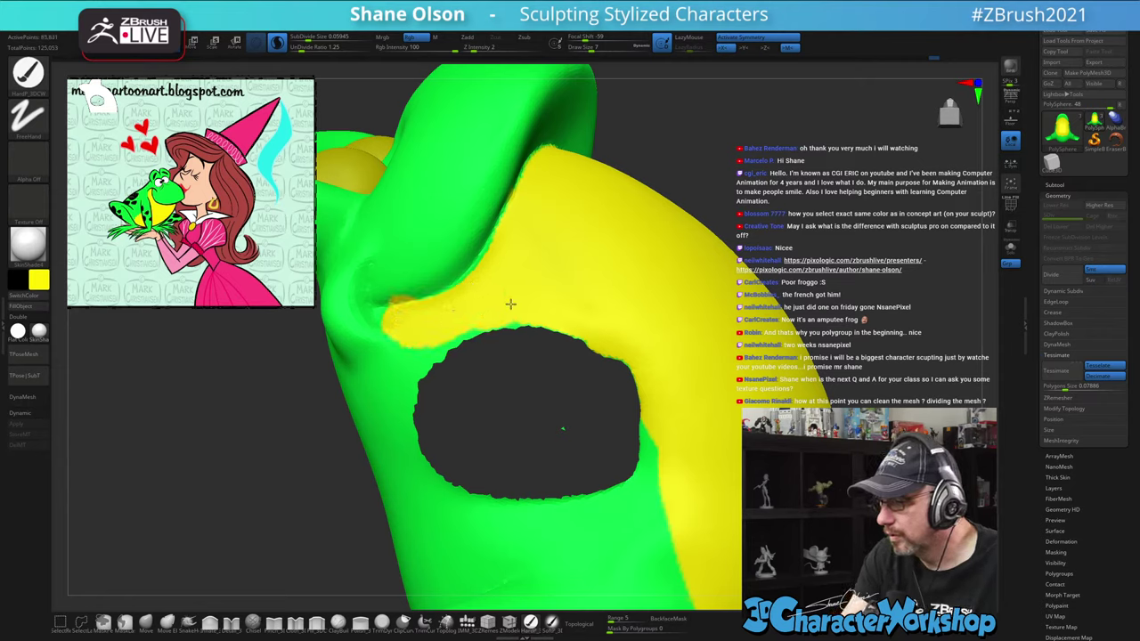
left_click_drag(449, 330, 456, 335)
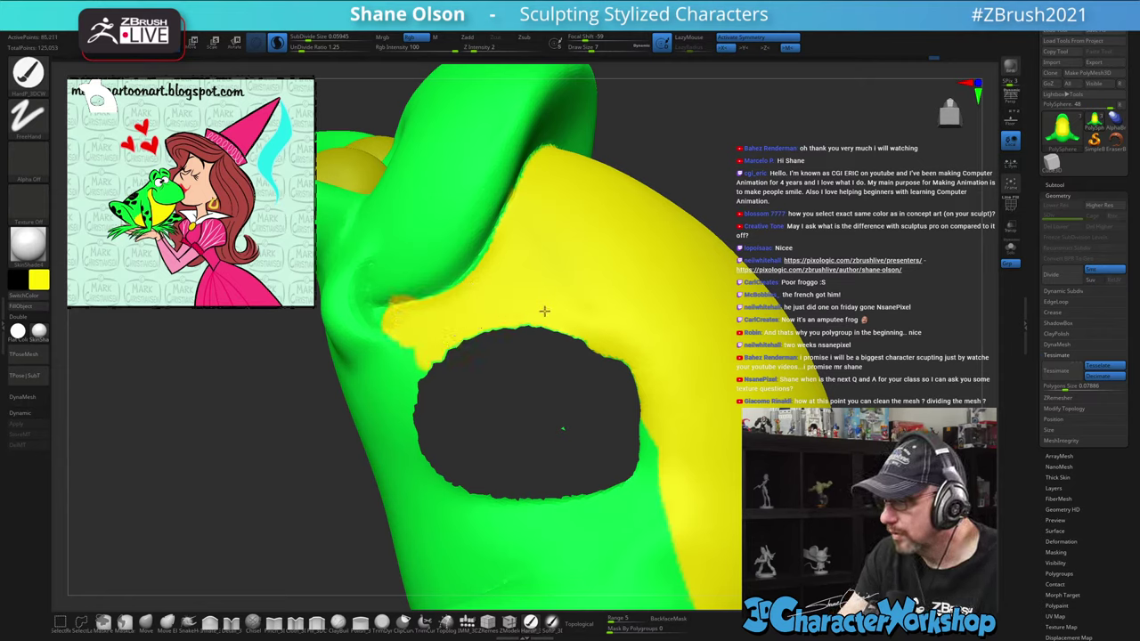
left_click_drag(544, 311, 658, 356)
Reduce the Draw Size to 2 and bring the yellow to a clean point at the mouth corner and down to the arm opening
mouse_move(513, 282)
right_mouse_down()
mouse_move(534, 270)
mouse_move(507, 214)
right_mouse_up()
mouse_move(456, 285)
right_mouse_down()
mouse_move(466, 307)
mouse_move(496, 318)
mouse_move(522, 401)
mouse_move(504, 333)
mouse_move(511, 374)
mouse_move(448, 308)
right_mouse_up()
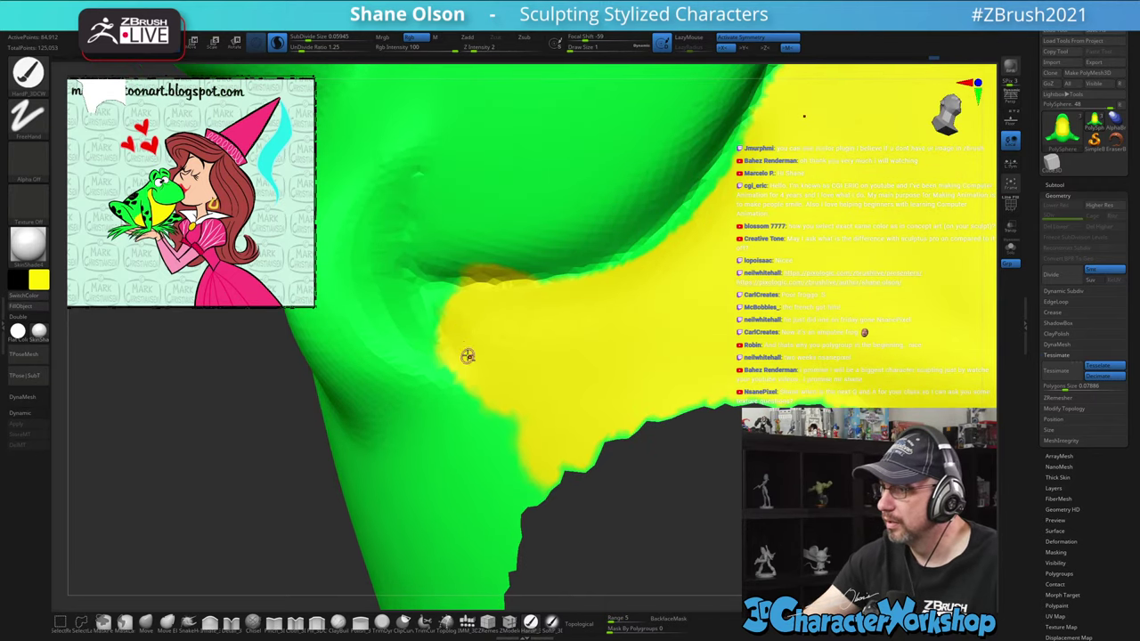
right_click_drag(468, 356, 463, 337)
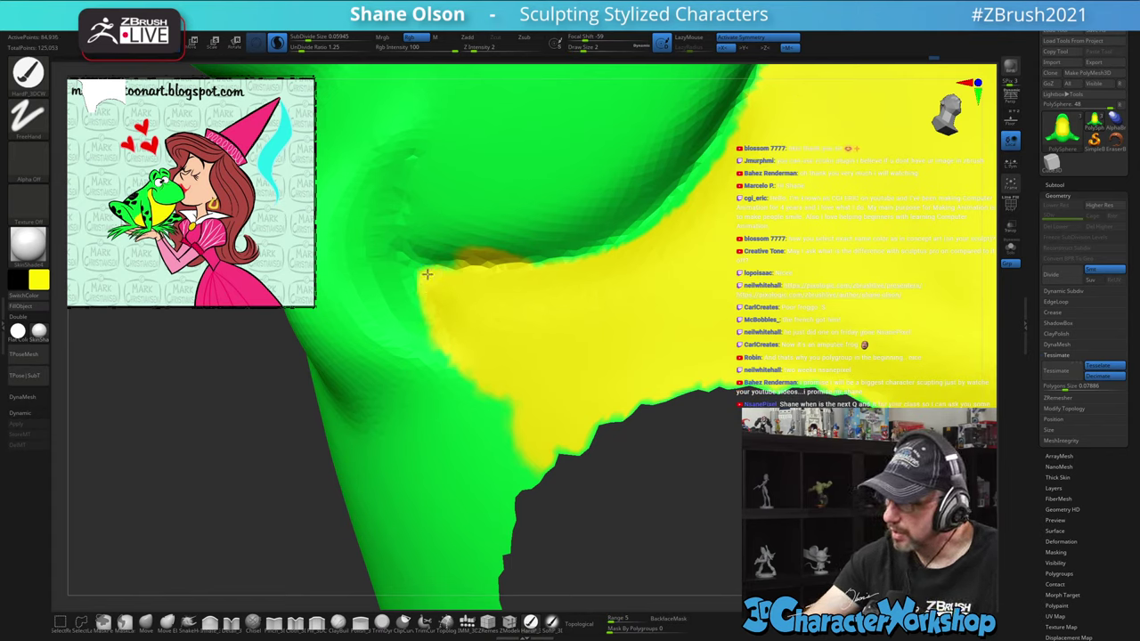
left_click_drag(426, 292, 507, 456)
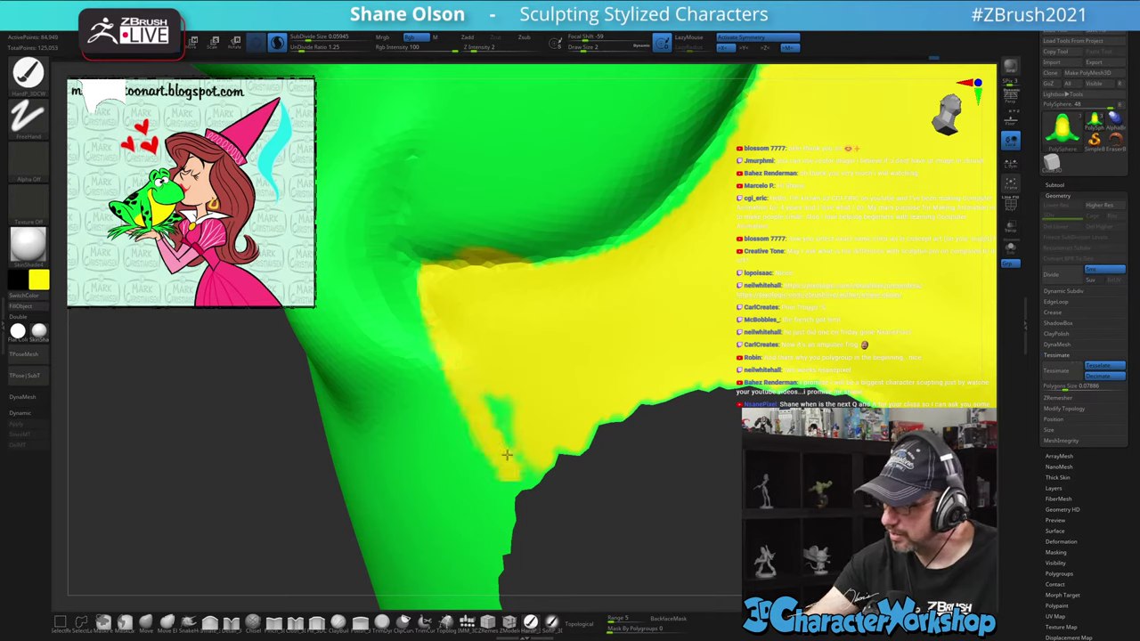
left_click_drag(493, 399, 523, 475)
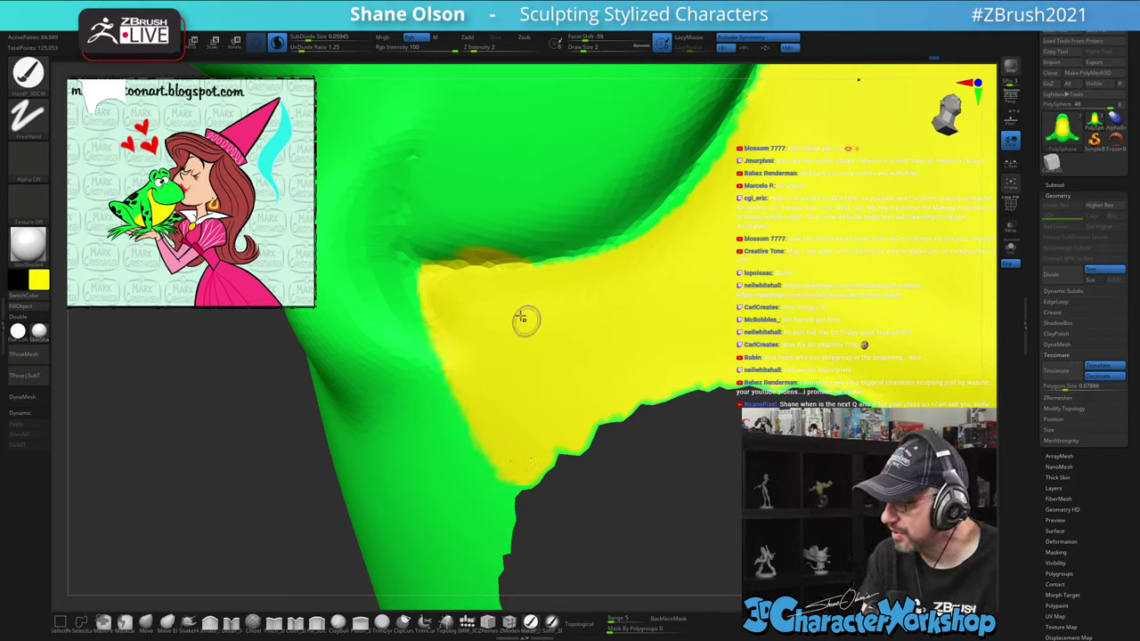
Pick the green body colour and repaint the lip edge above the yellow to clean up the overpainted spots
right_click_drag(525, 305, 525, 267)
key("c")
mouse_move(518, 249)
left_mouse_down()
mouse_move(499, 270)
mouse_move(463, 276)
mouse_move(485, 285)
mouse_move(546, 263)
left_mouse_up()
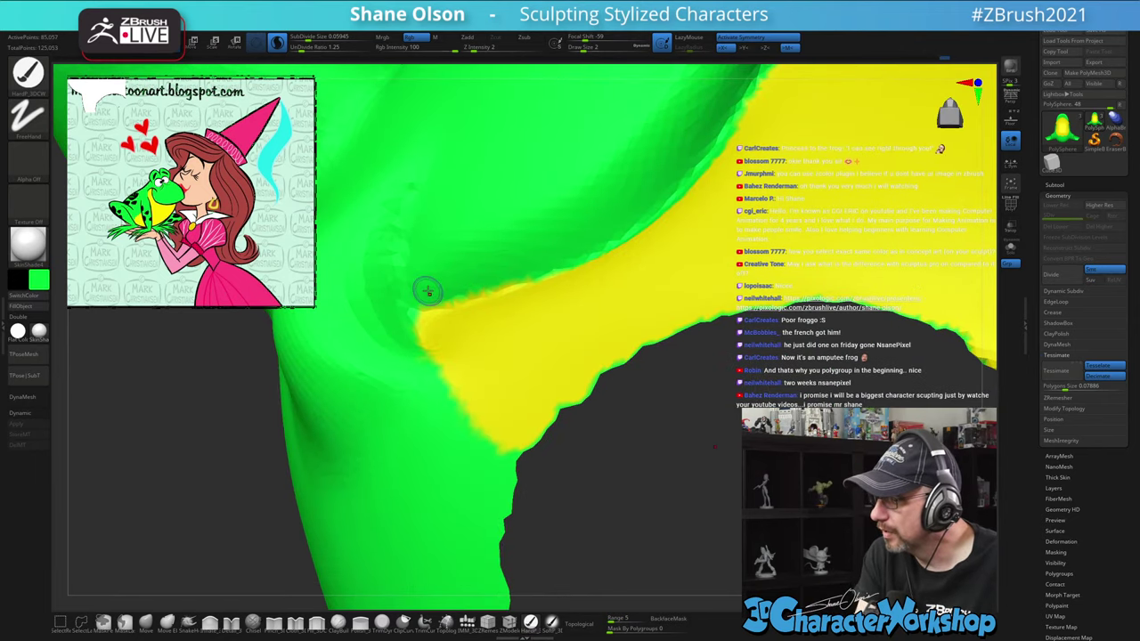
right_click_drag(661, 276, 566, 245, "ctrl")
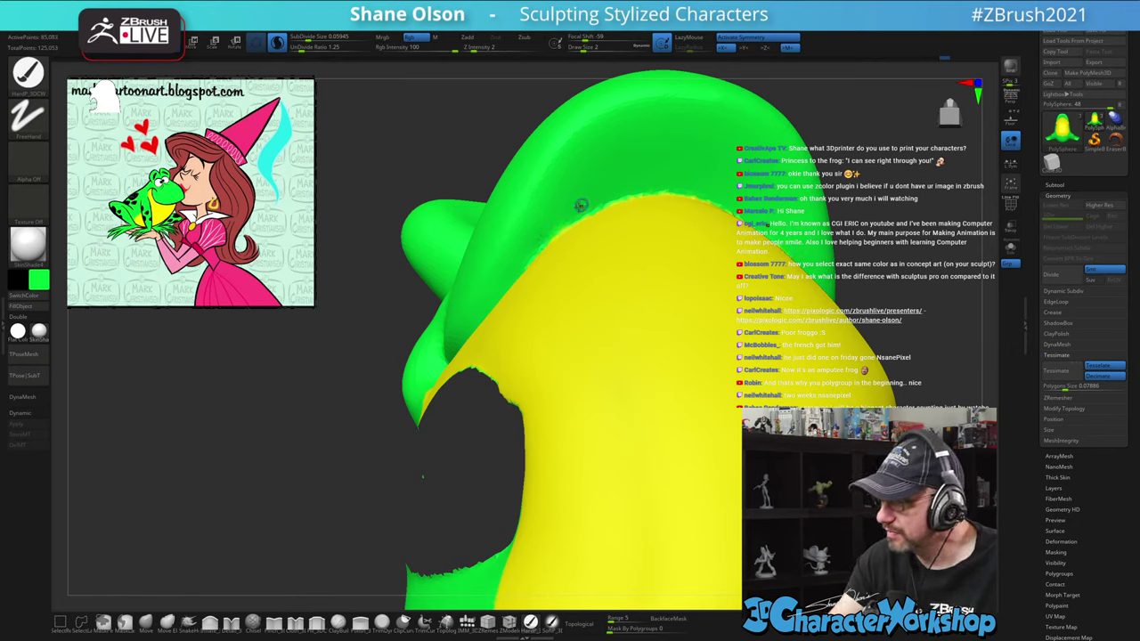
Pick the yellow at Draw Size 8 and widen the belly patch between the arm and leg openings
right_click_drag(423, 476, 641, 366)
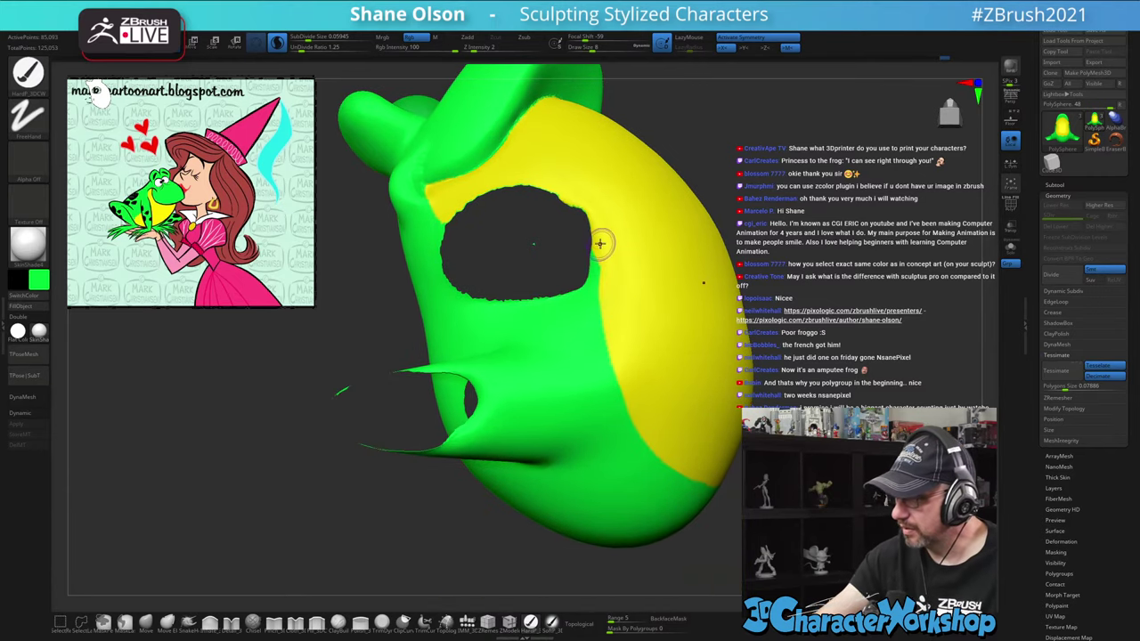
key("c")
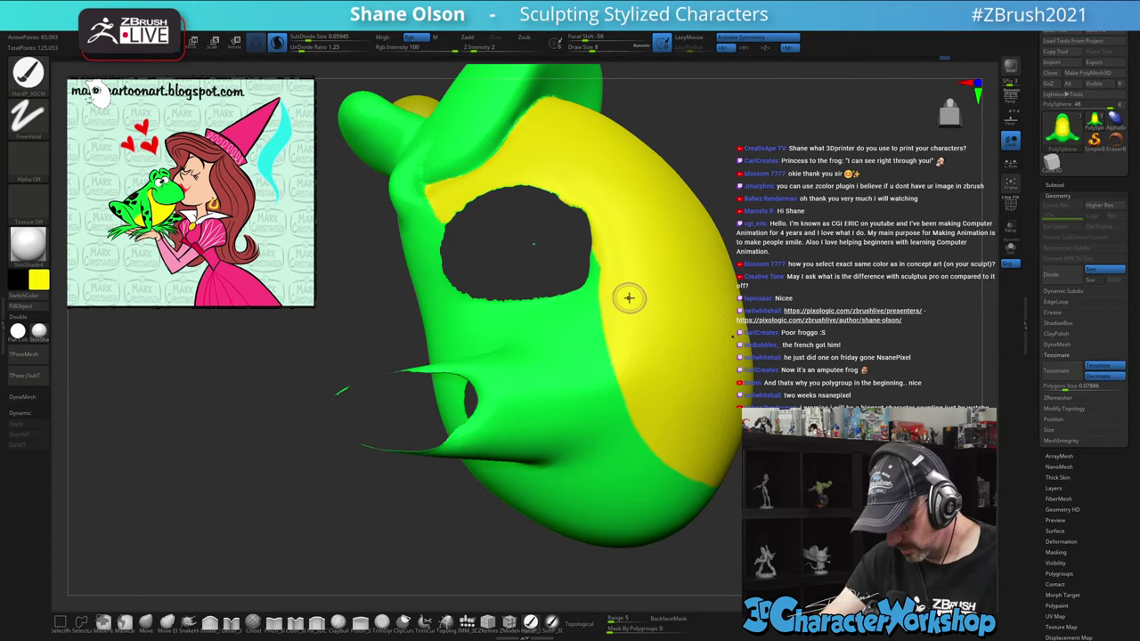
mouse_move(598, 264)
left_mouse_down()
mouse_move(588, 311)
mouse_move(551, 306)
mouse_move(611, 408)
mouse_move(664, 464)
left_mouse_up()
left_click_drag(614, 372, 568, 319)
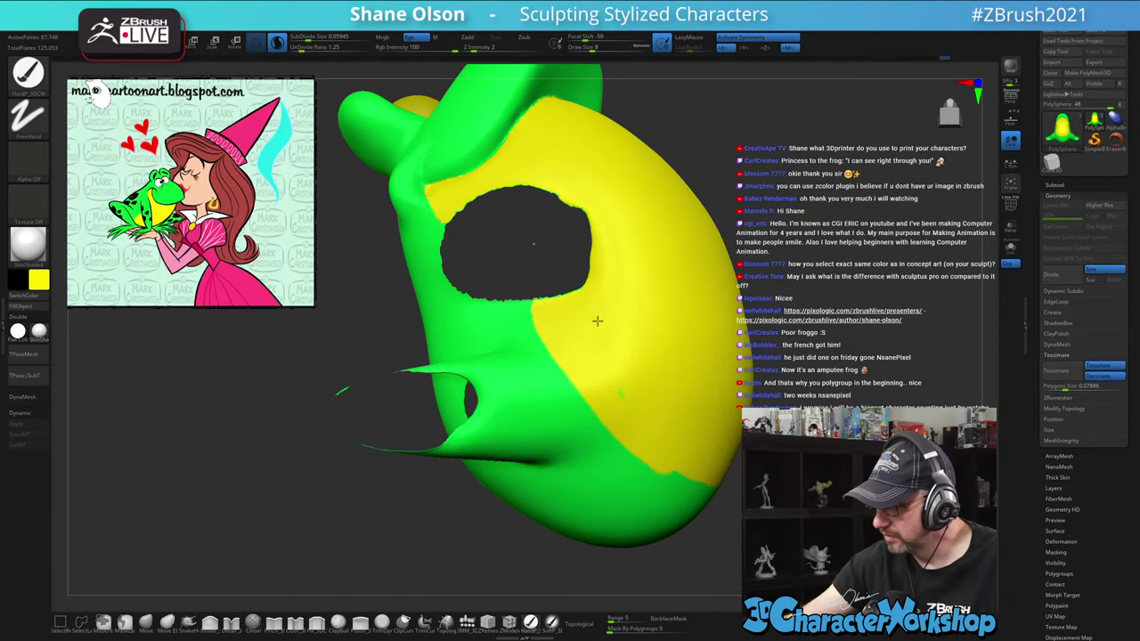
mouse_move(748, 401)
right_mouse_down()
mouse_move(602, 381)
mouse_move(529, 449)
mouse_move(611, 433)
right_mouse_up()
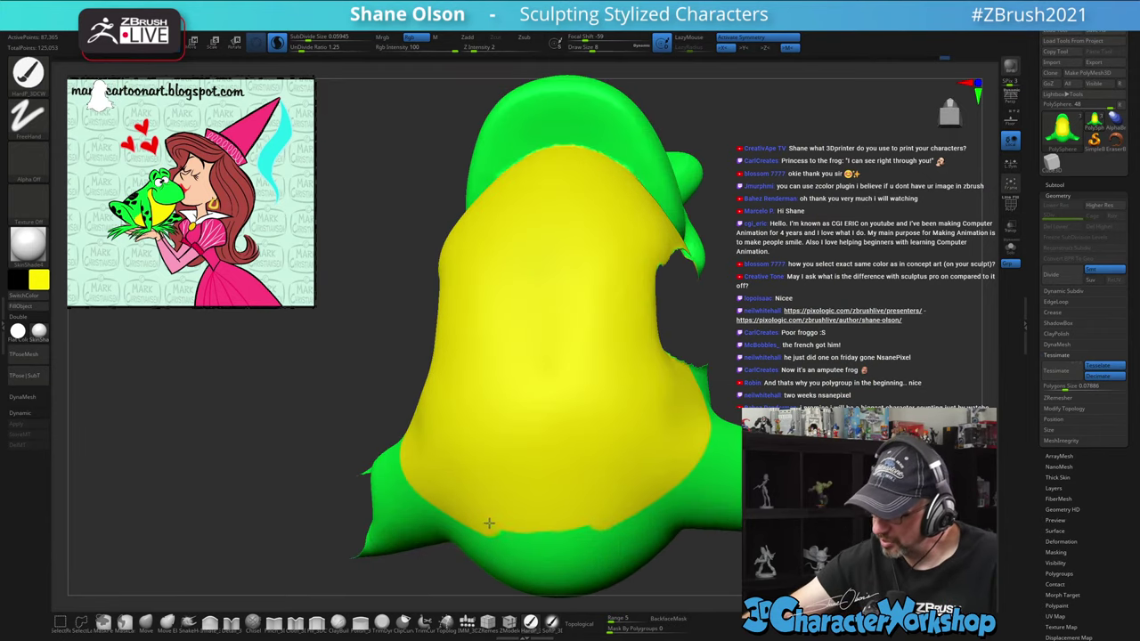
mouse_move(529, 354)
right_mouse_down()
mouse_move(704, 384)
mouse_move(685, 372)
mouse_move(665, 407)
right_mouse_up()
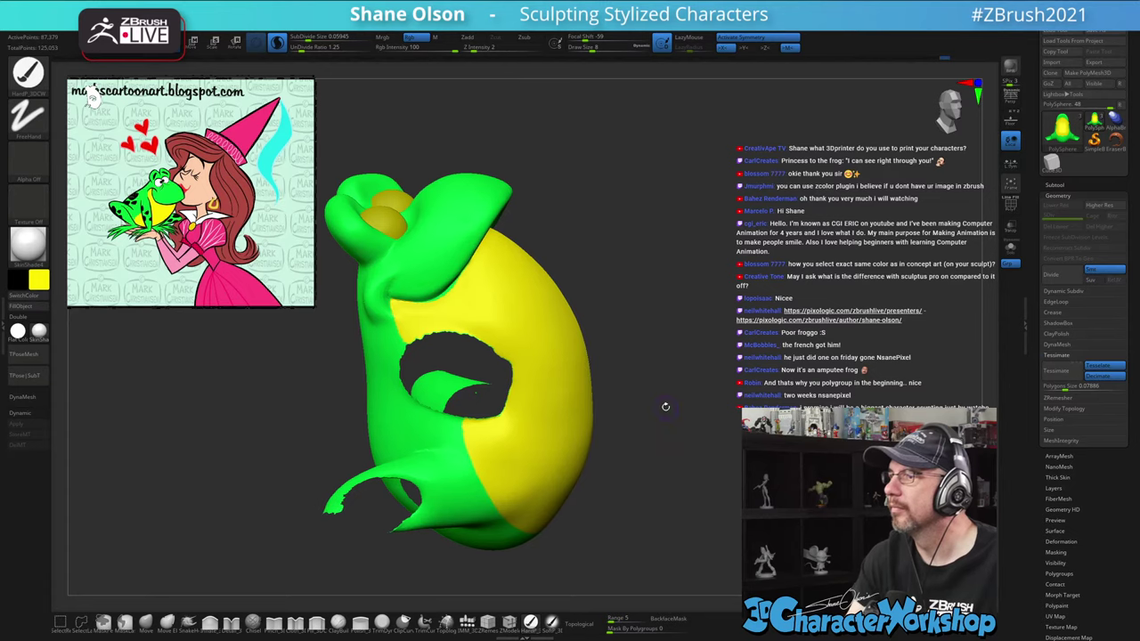
Unhide the frog's arms and legs so that the whole model is shown
key("ctrl+shift")
left_click(700, 349, "ctrl+shift")
mouse_move(799, 395)
right_mouse_down("ctrl")
mouse_move(784, 361)
mouse_move(792, 432)
mouse_move(804, 318)
mouse_move(824, 326)
mouse_move(836, 303)
right_mouse_up("ctrl")
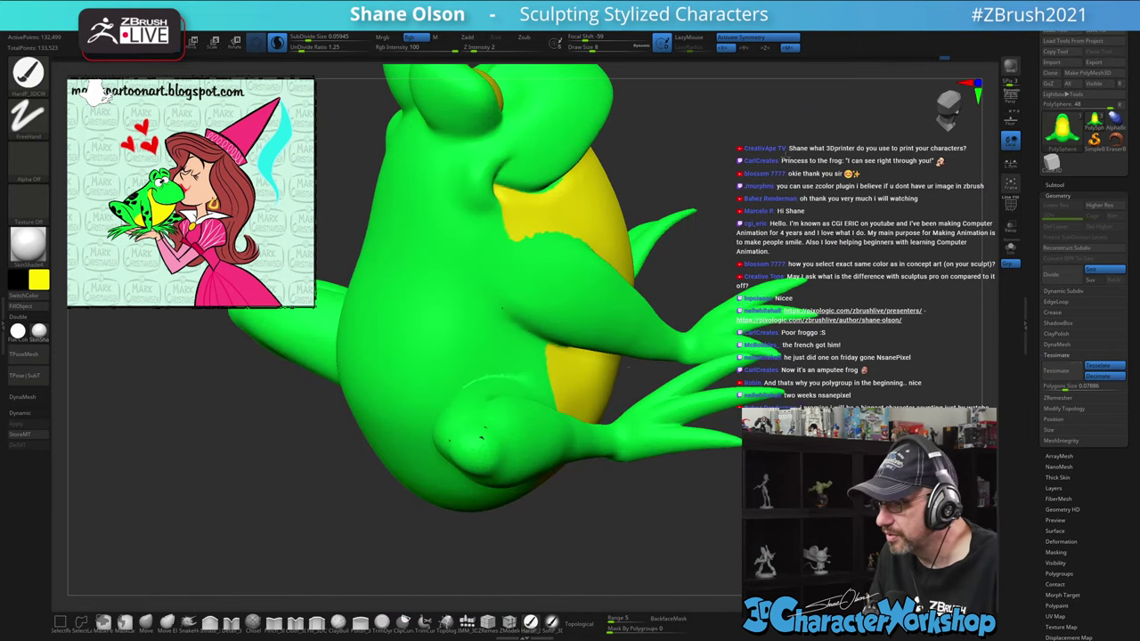
right_click_drag(786, 155, 763, 307, "alt")
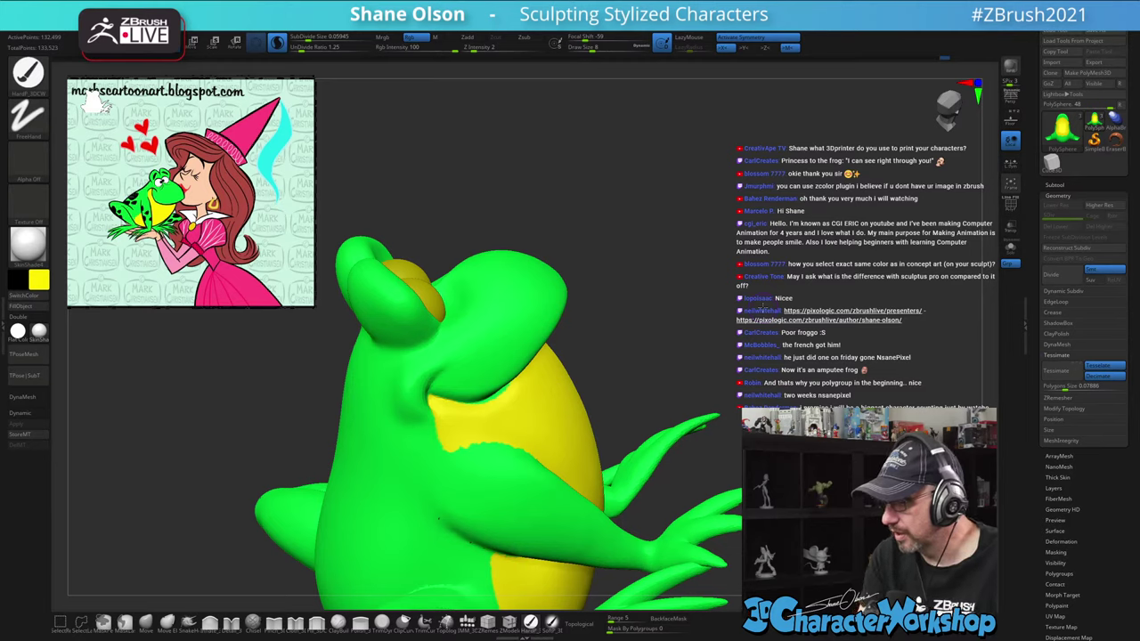
Smooth the jagged border between yellow and green at the shoulder and beside the belly at Draw Size 8
right_click_drag(504, 461, 509, 477)
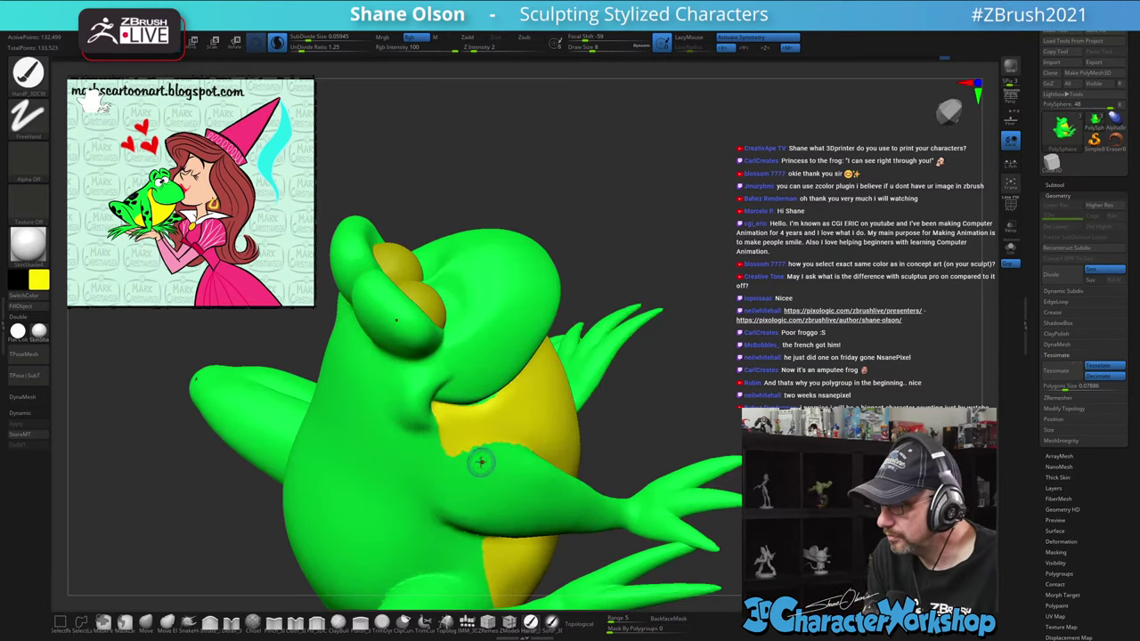
key("shift")
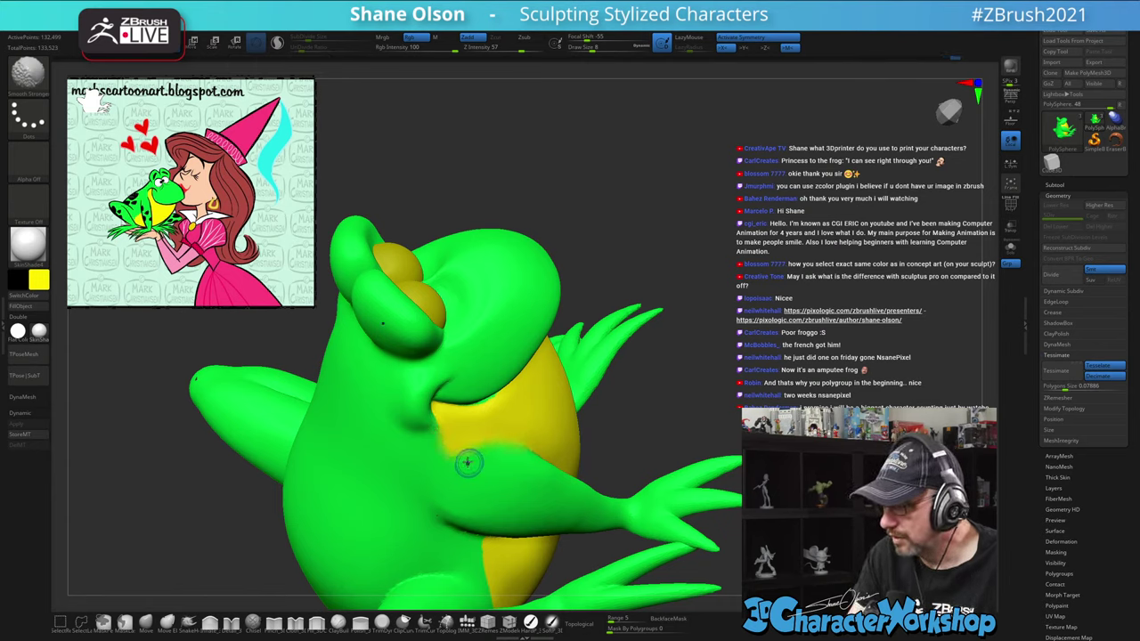
left_click_drag(655, 433, 697, 395)
left_click_drag(716, 448, 717, 408, "alt")
key("shift")
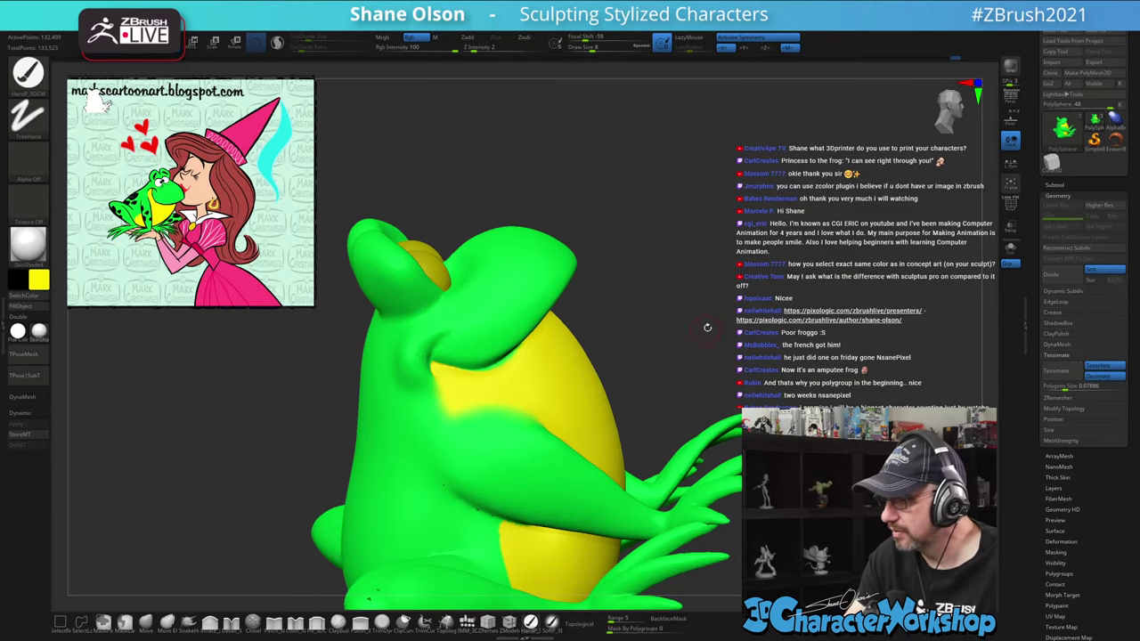
left_click_drag(707, 326, 698, 235, "alt")
key("shift")
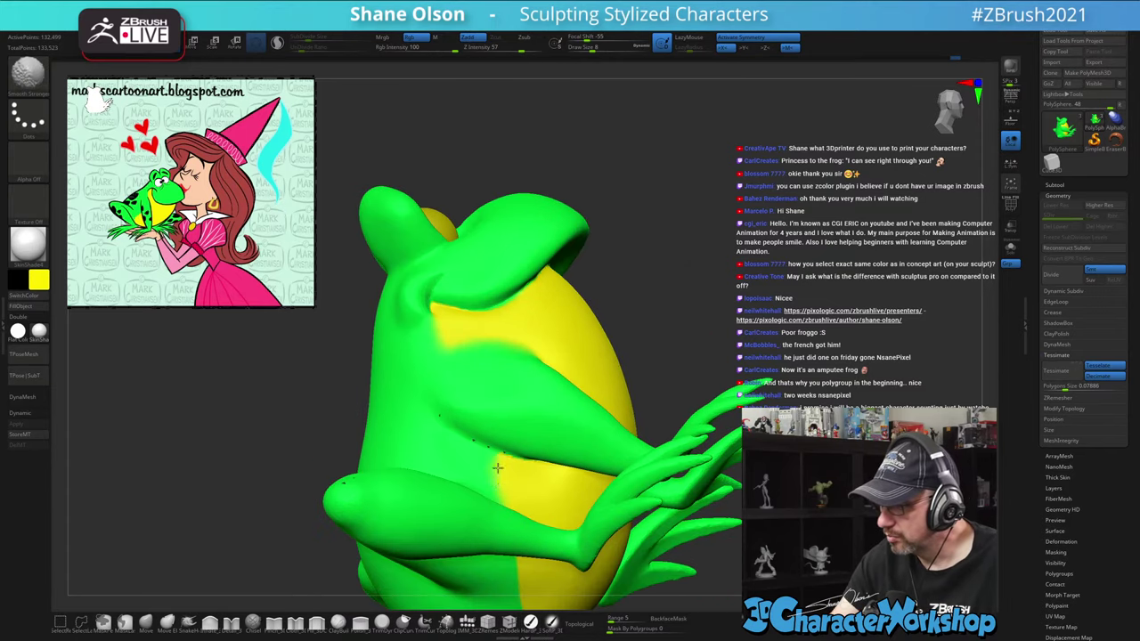
Apply Close Holes to the frog mesh to fill the small gaps
key("ctrl+shift")
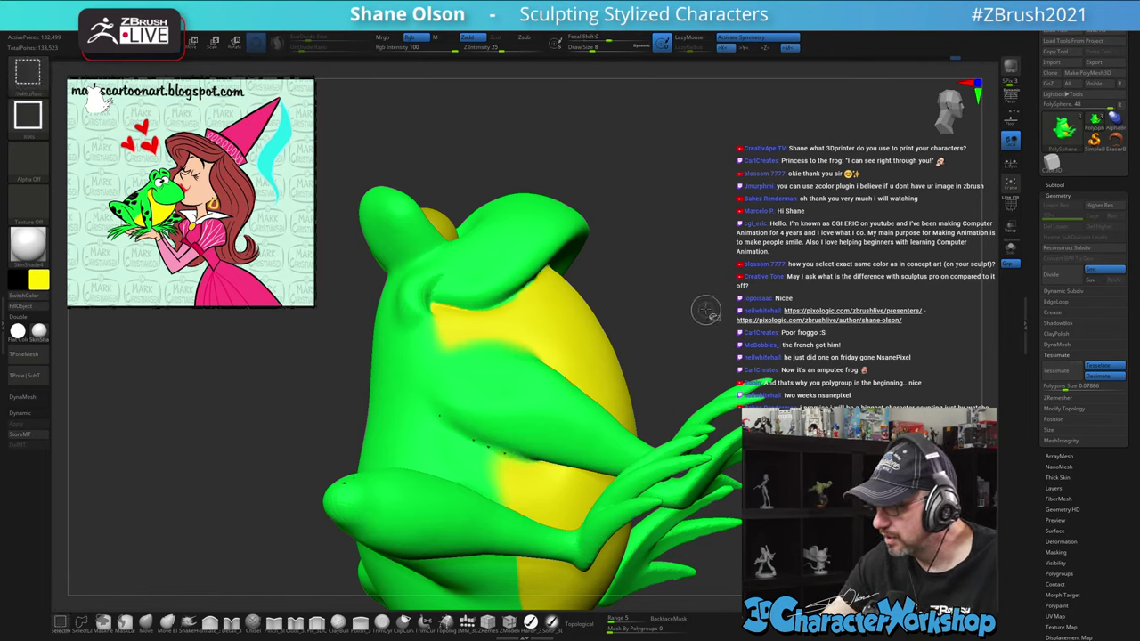
key("space")
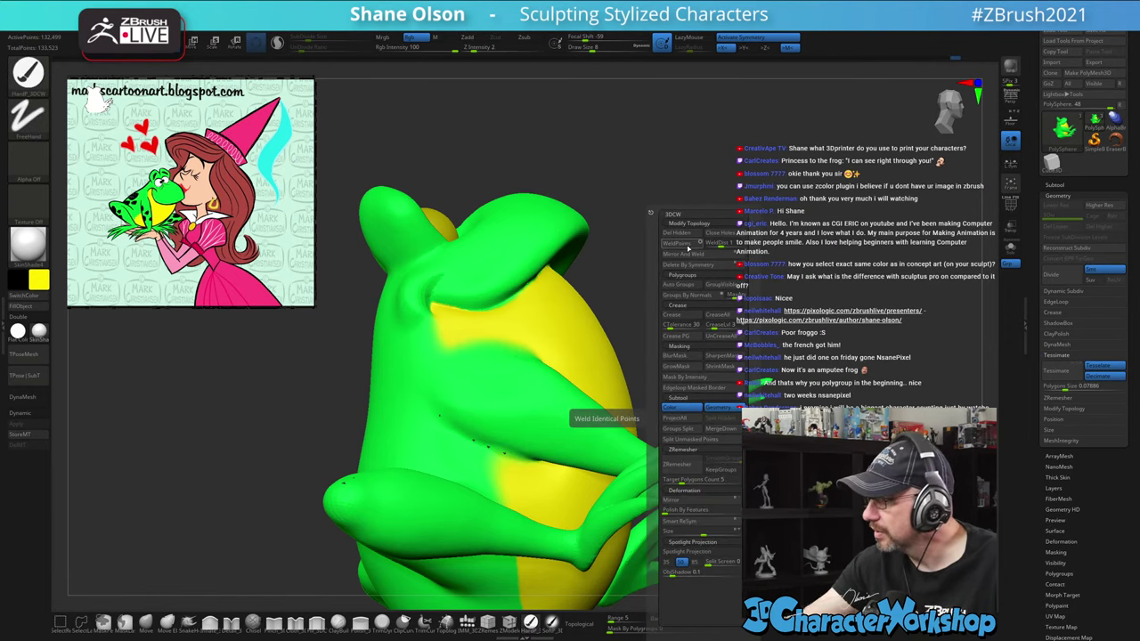
key("space")
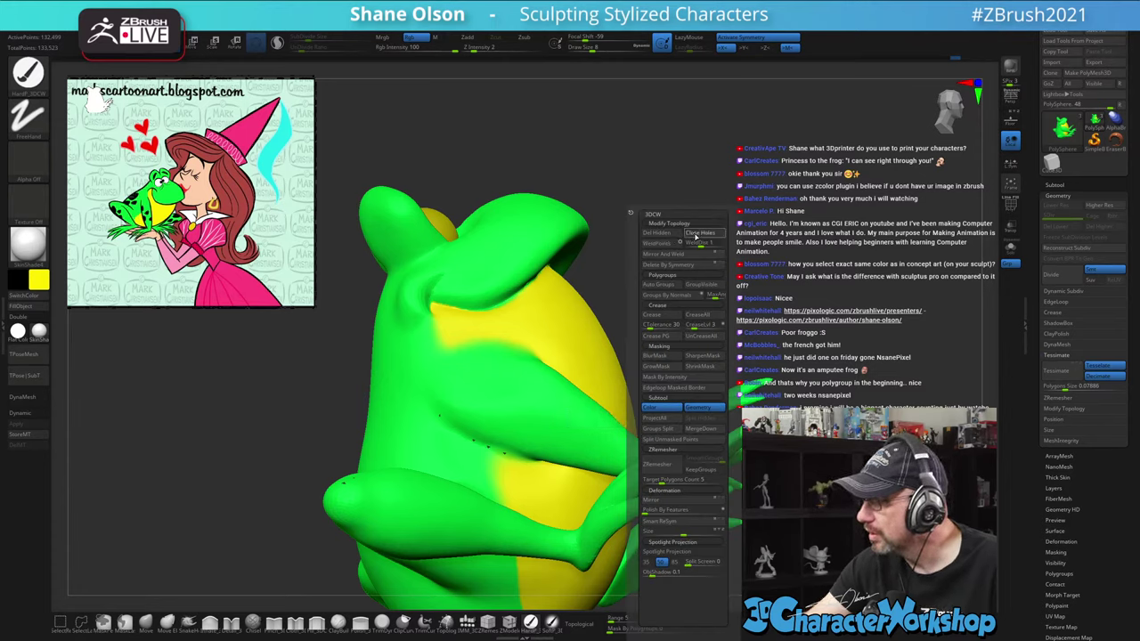
left_click(697, 233)
left_click_drag(710, 172, 683, 236)
Raise the Draw Size to about 15.1 and soften the yellow-to-green transitions at the shoulder, thigh and lower belly
mouse_move(619, 558)
left_mouse_down()
mouse_move(717, 536)
mouse_move(652, 513)
mouse_move(654, 469)
left_mouse_up()
key("]")
key("]")
key("]")
left_click_drag(675, 537, 682, 438)
mouse_move(525, 377)
left_mouse_down("shift")
mouse_move(532, 326)
mouse_move(591, 424)
left_mouse_up("shift")
mouse_move(699, 308)
left_mouse_down()
mouse_move(690, 455)
mouse_move(677, 485)
left_mouse_up()
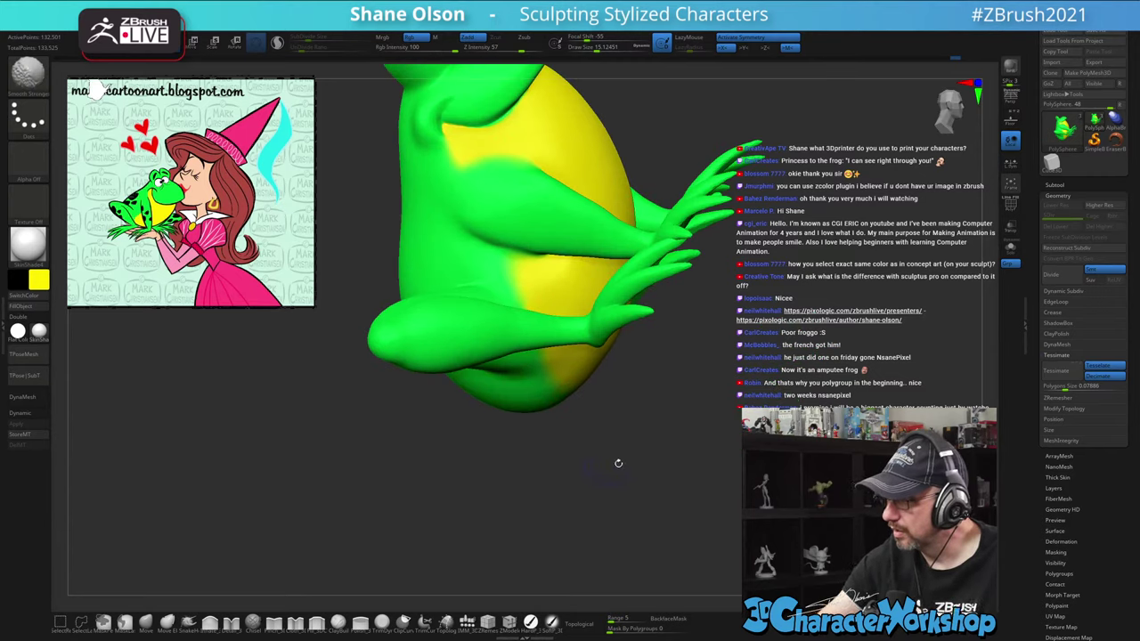
Examine the painted frog from the front and three-quarter views, checking the belly colour against the reference drawing
mouse_move(618, 463)
left_mouse_down()
mouse_move(657, 473)
mouse_move(661, 400)
left_mouse_up()
mouse_move(672, 478)
left_mouse_down()
mouse_move(570, 490)
mouse_move(615, 561)
mouse_move(570, 535)
left_mouse_up()
left_click_drag(570, 499, 534, 568, "alt")
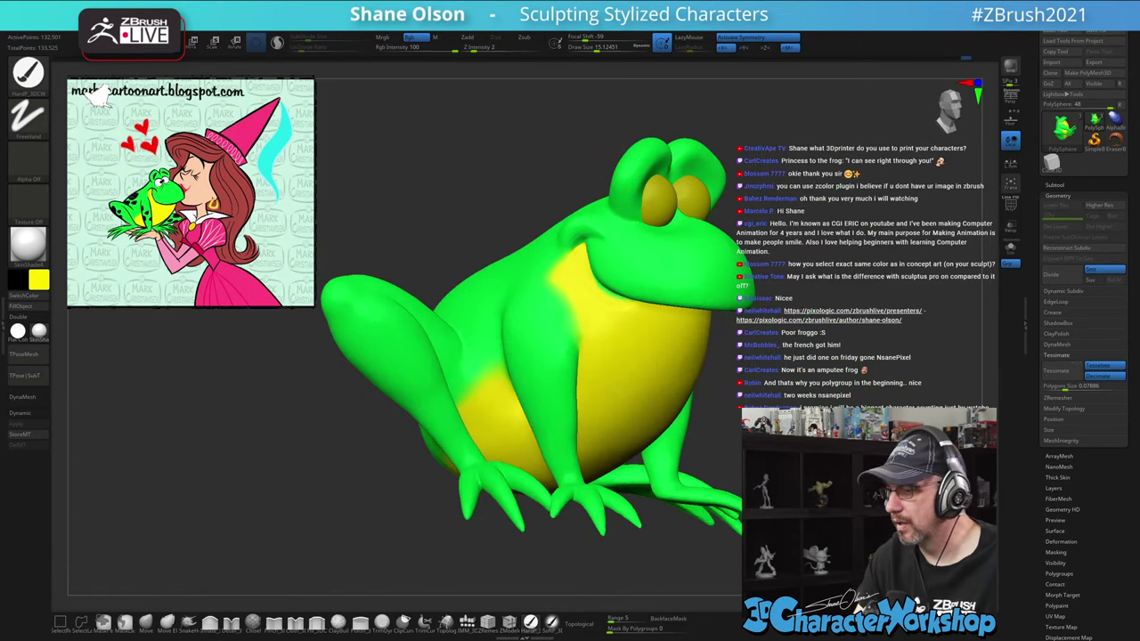
mouse_move(884, 339)
left_mouse_down("alt")
mouse_move(765, 311)
mouse_move(794, 261)
left_mouse_up("alt")
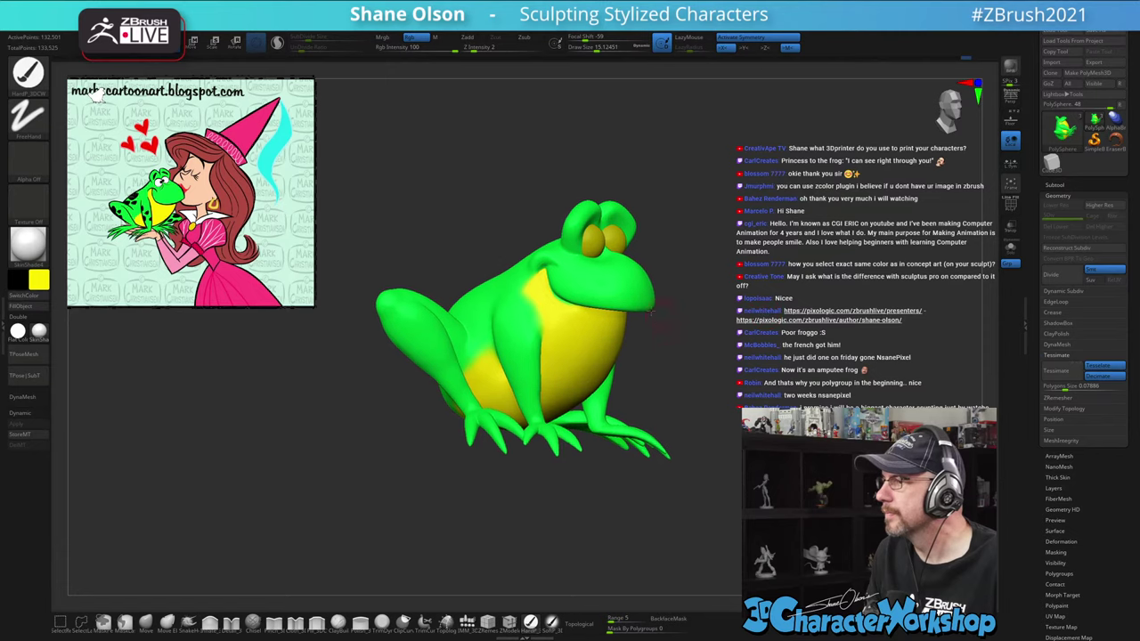
left_click_drag(751, 322, 664, 314)
mouse_move(778, 308)
left_mouse_down("alt")
mouse_move(807, 285)
mouse_move(773, 295)
left_mouse_up("alt")
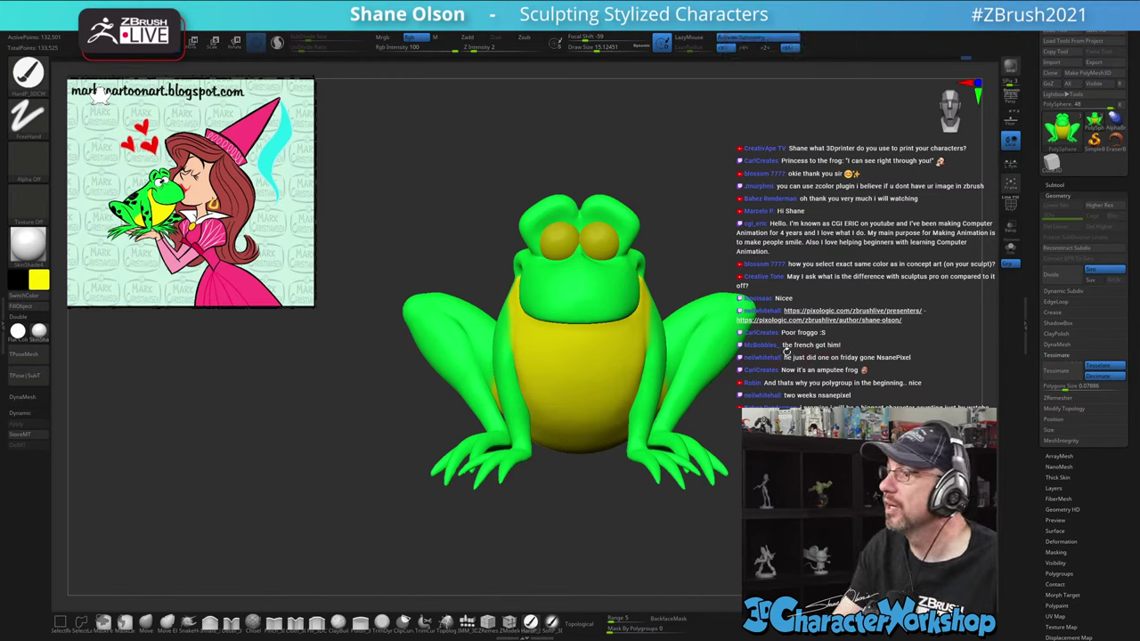
left_click_drag(787, 350, 797, 363)
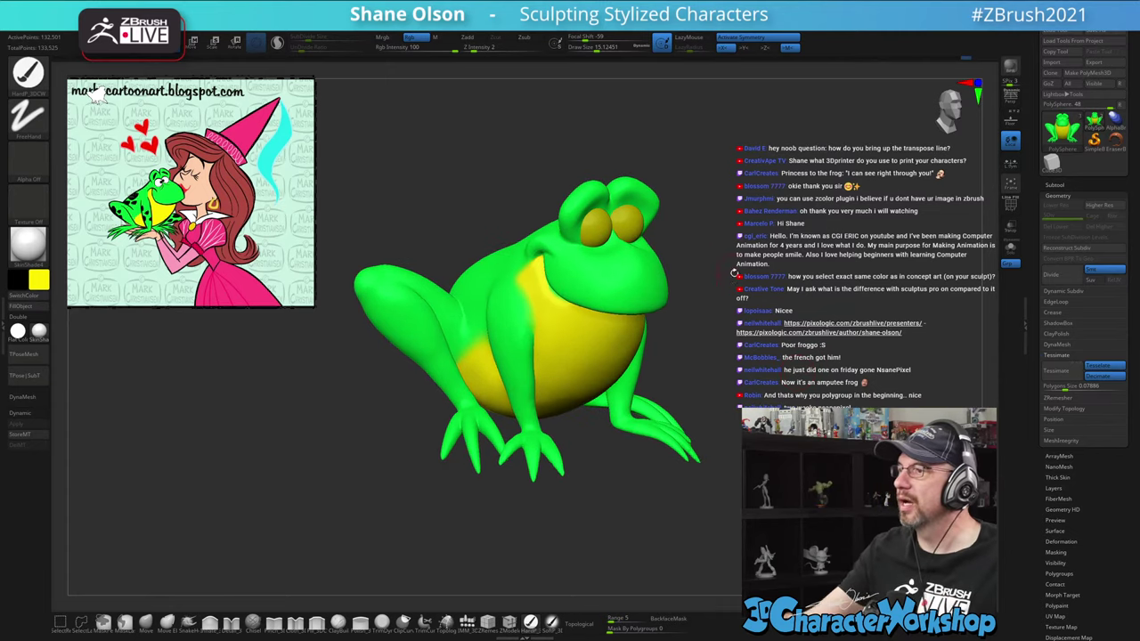
left_click_drag(731, 284, 749, 292, "alt")
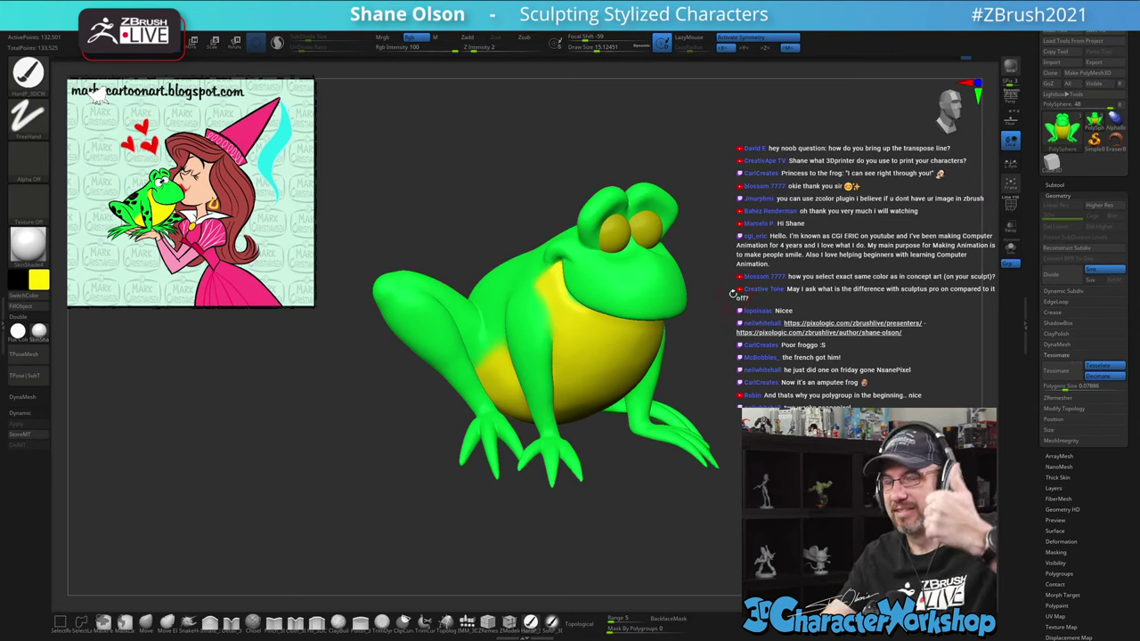
left_click_drag(732, 294, 540, 490)
left_click_drag(720, 365, 700, 405)
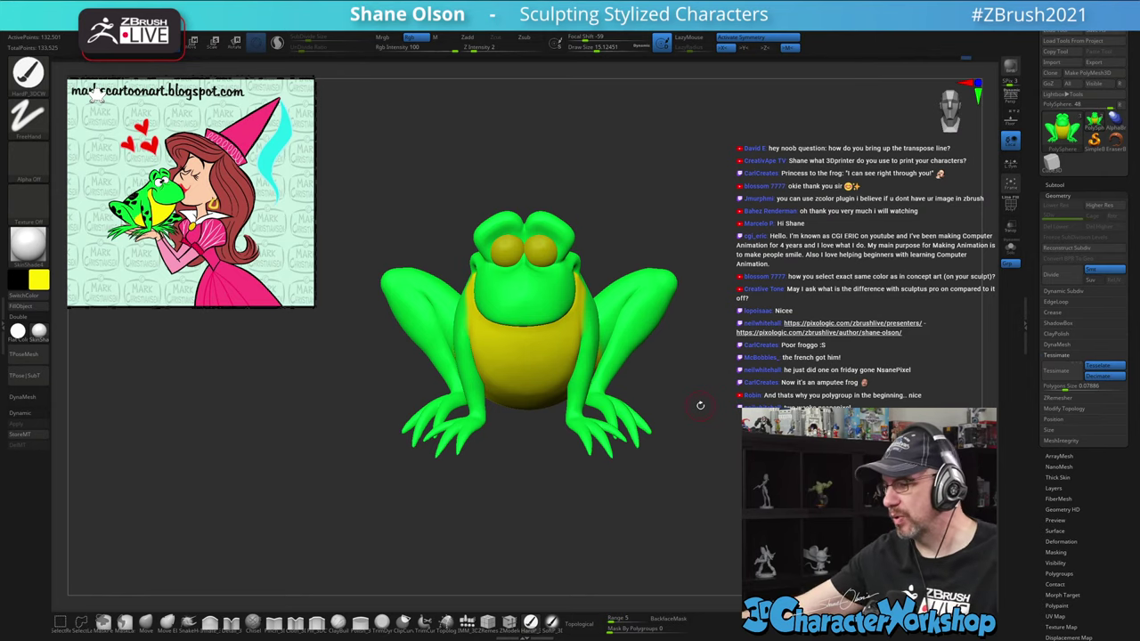
left_click_drag(700, 405, 698, 366)
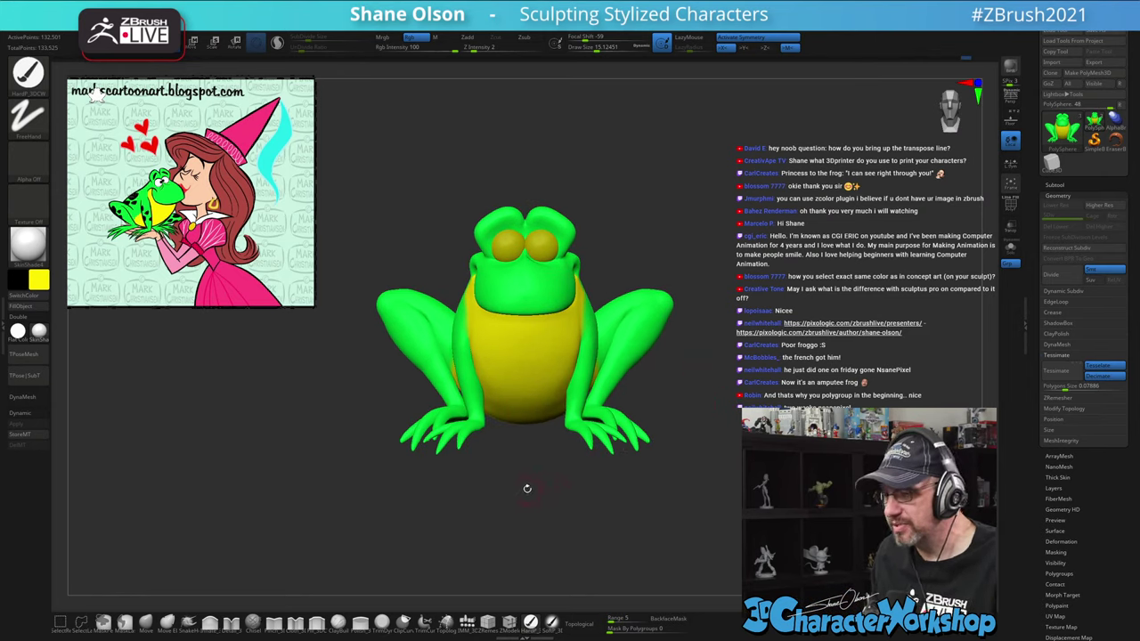
left_click_drag(528, 488, 532, 491, "shift")
Enter Move mode, place the gizmo beside the frog's head, and toggle between Gizmo 3D and the transpose line
key("w")
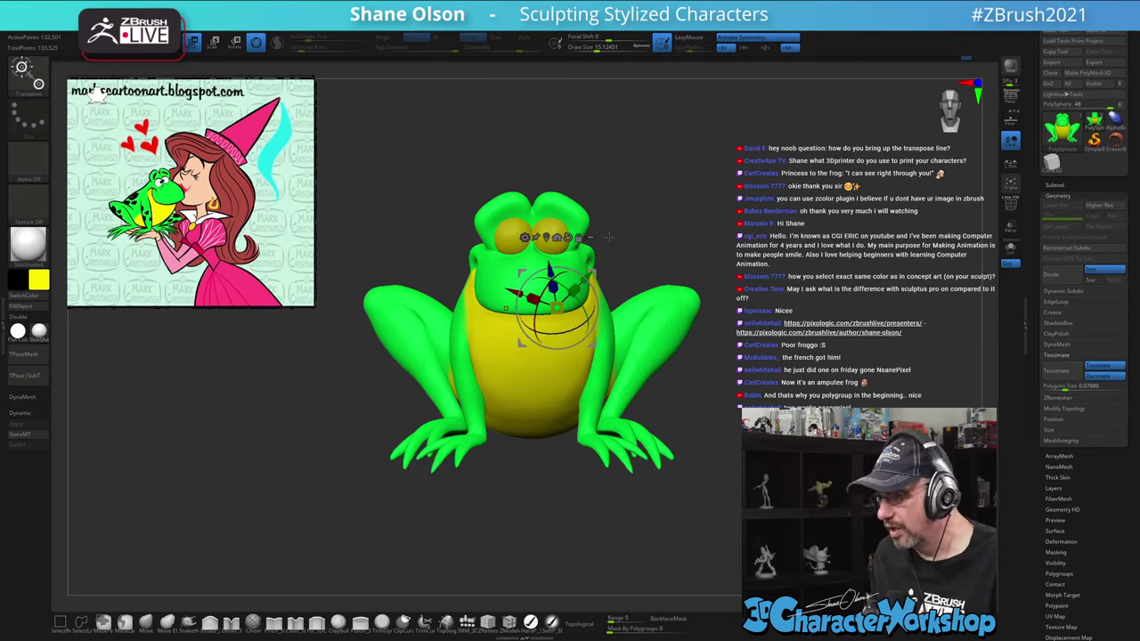
left_click(568, 238, "alt")
left_click_drag(594, 268, 428, 178, "alt")
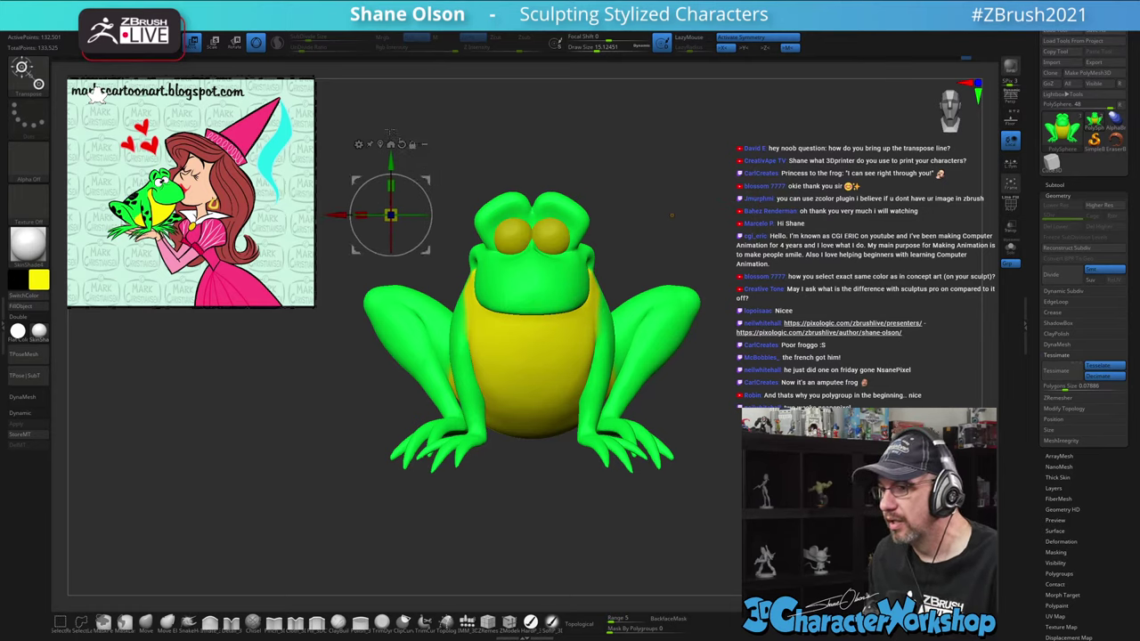
left_click(256, 44)
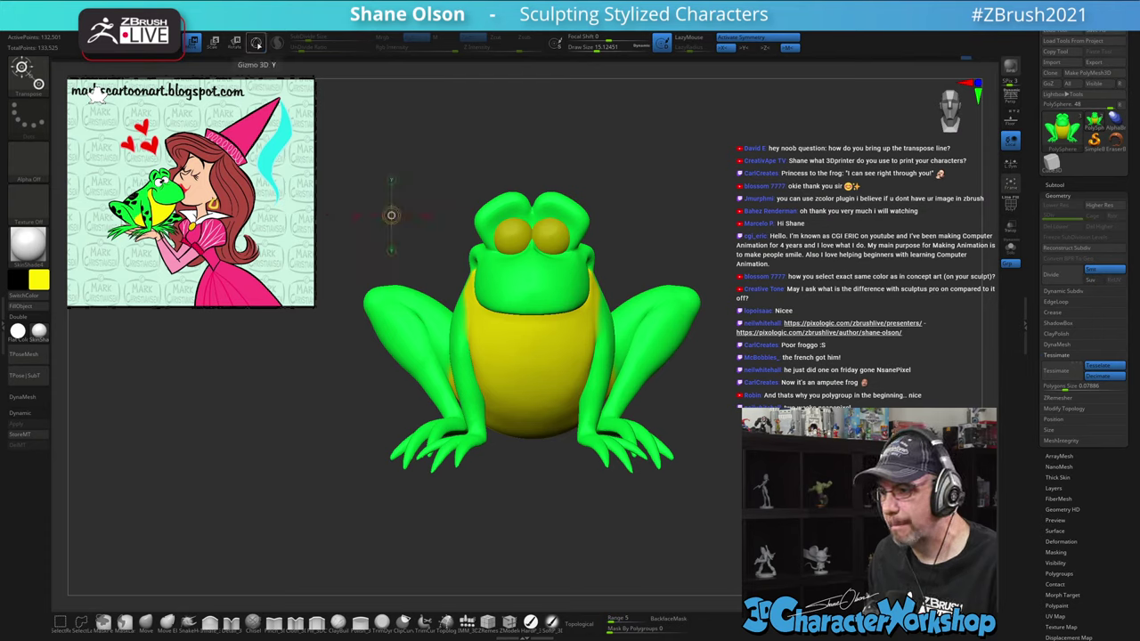
left_click(256, 43)
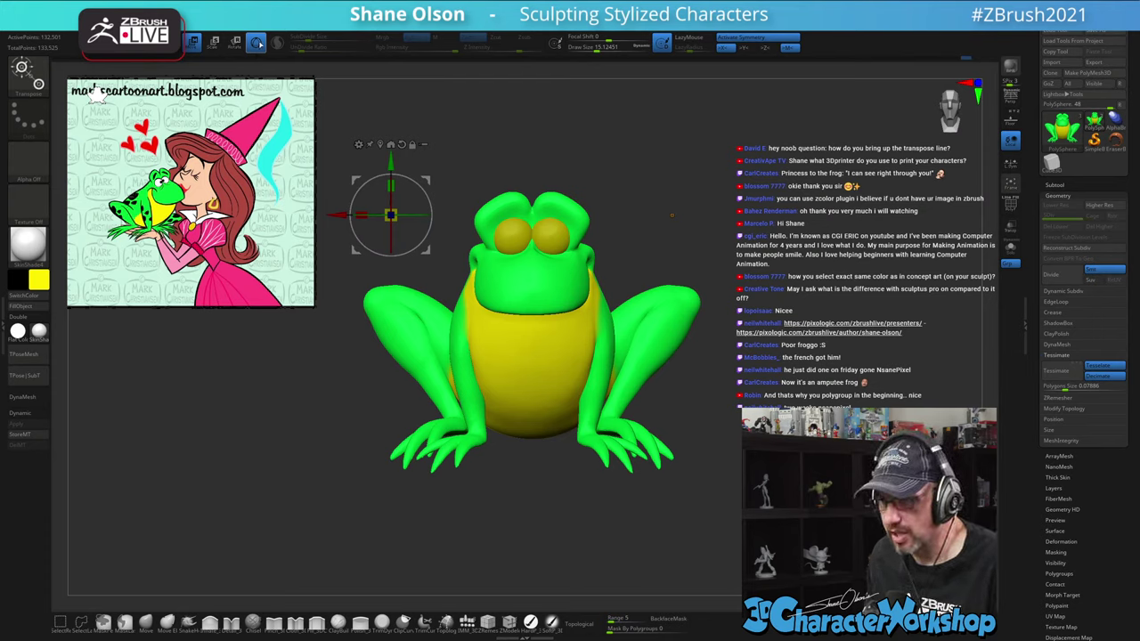
left_click(256, 44)
left_click(256, 44)
left_click(256, 44)
left_click(255, 44)
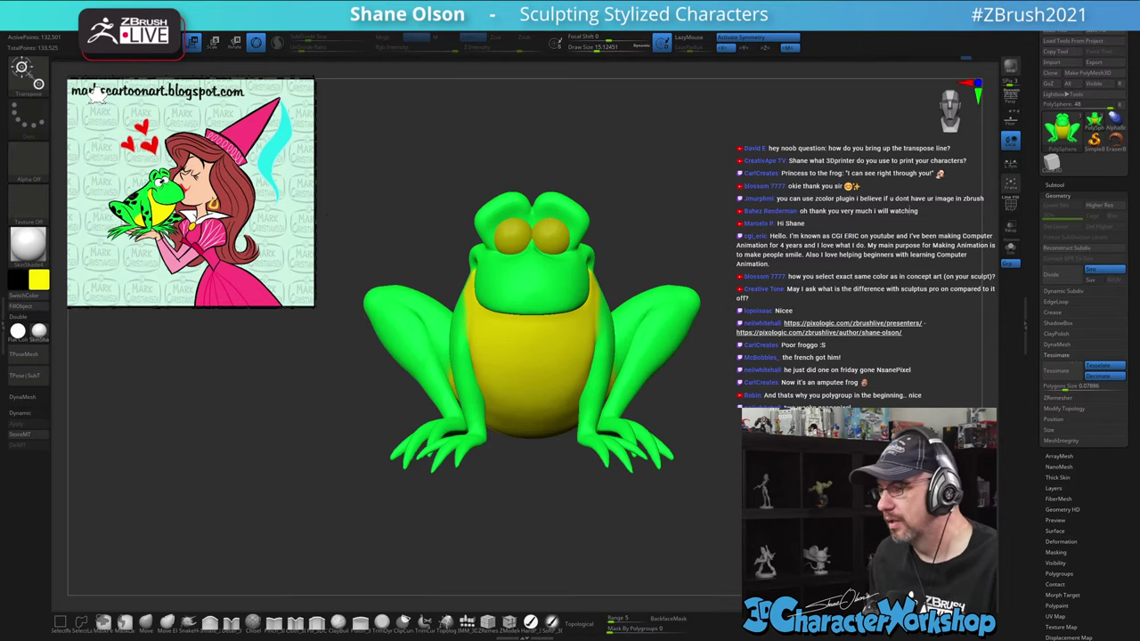
mouse_move(790, 270)
left_mouse_down("alt")
mouse_move(790, 466)
mouse_move(773, 332)
mouse_move(839, 262)
mouse_move(814, 359)
mouse_move(690, 325)
mouse_move(776, 298)
mouse_move(761, 287)
left_mouse_up("alt")
key("q")
Make the eyeballs the active subtool and set the paint colour to a slightly warm off-white
left_click_drag(571, 170, 603, 213, "alt")
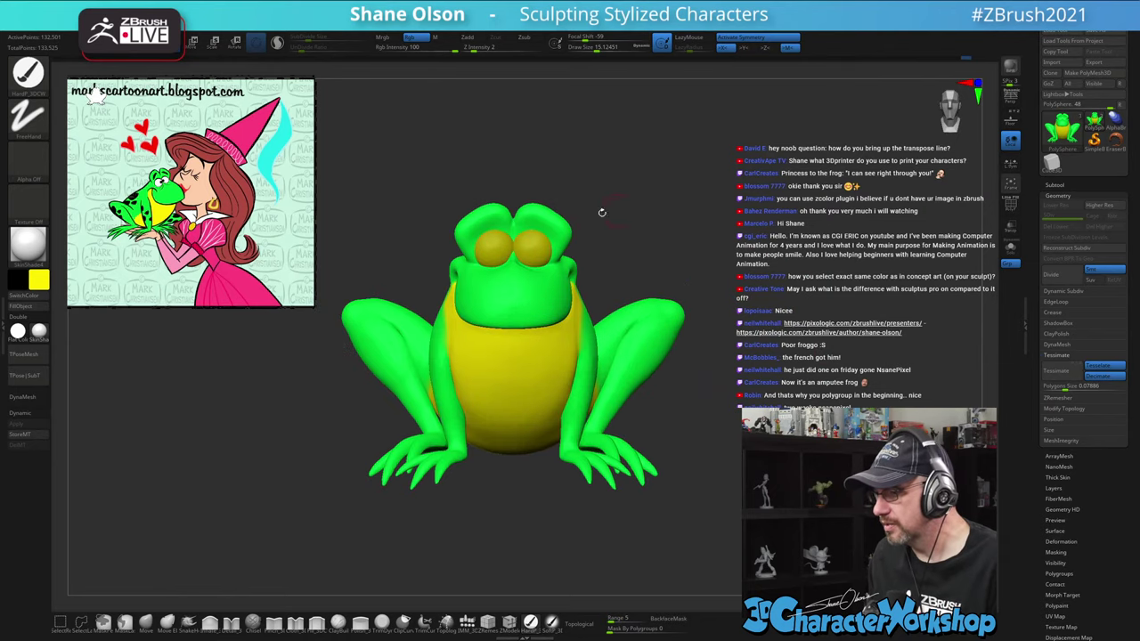
left_click(535, 249, "alt")
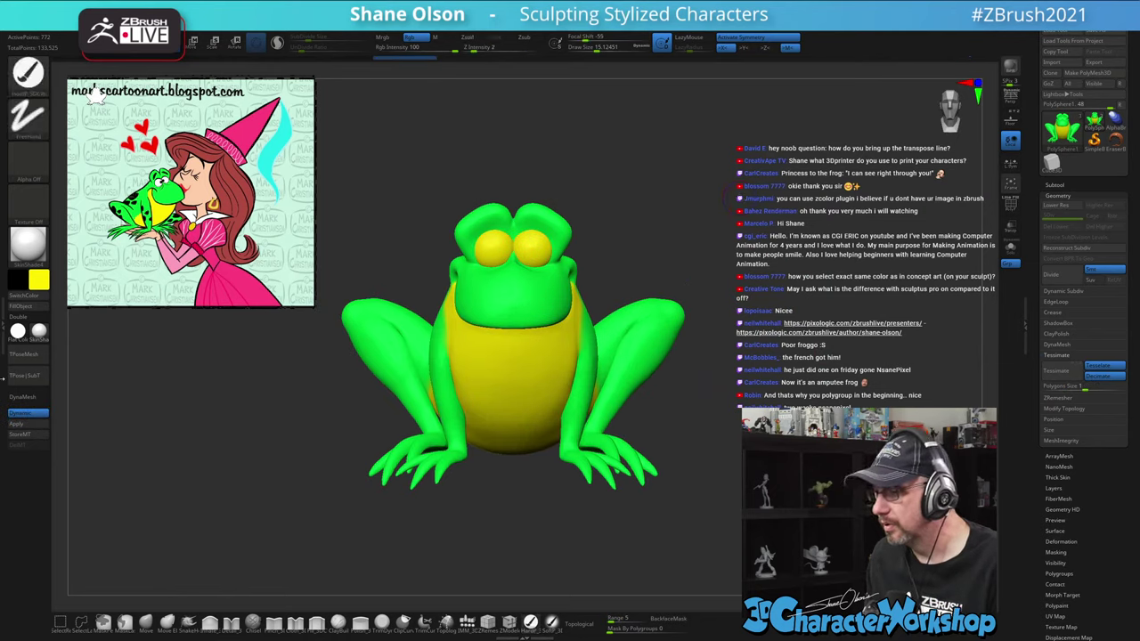
key("z")
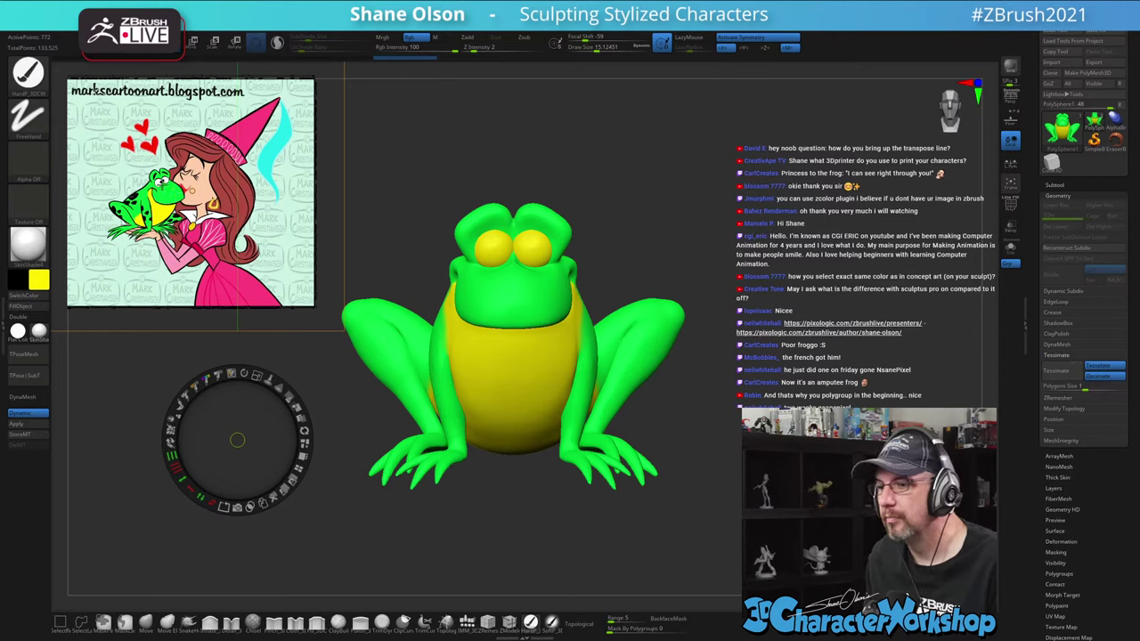
key("c")
key("z")
left_click(40, 281)
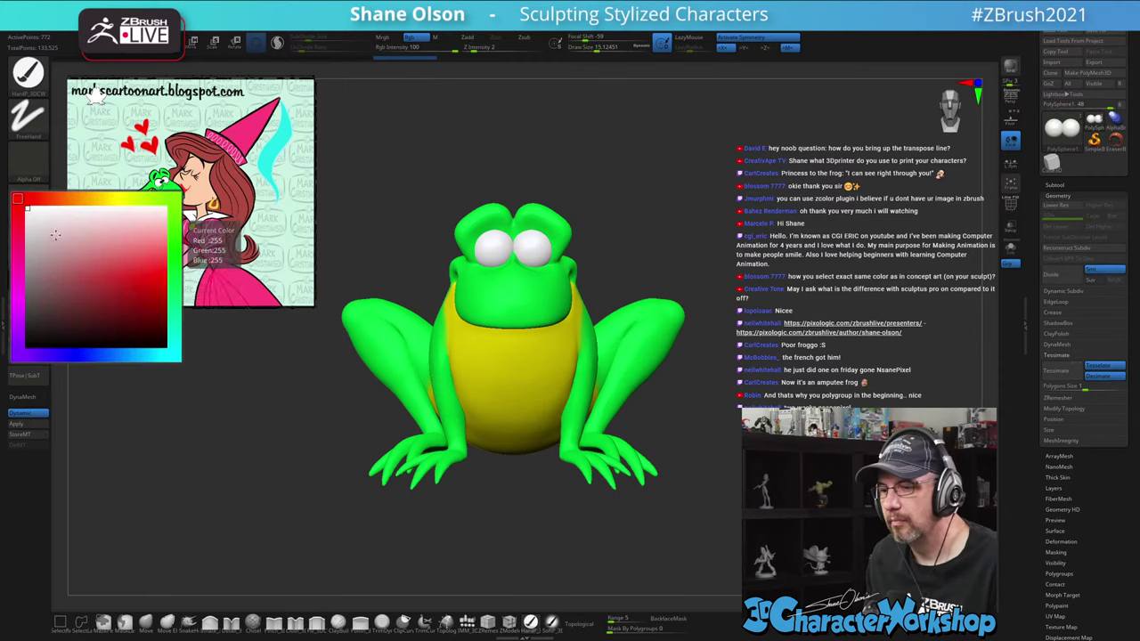
left_click(38, 218)
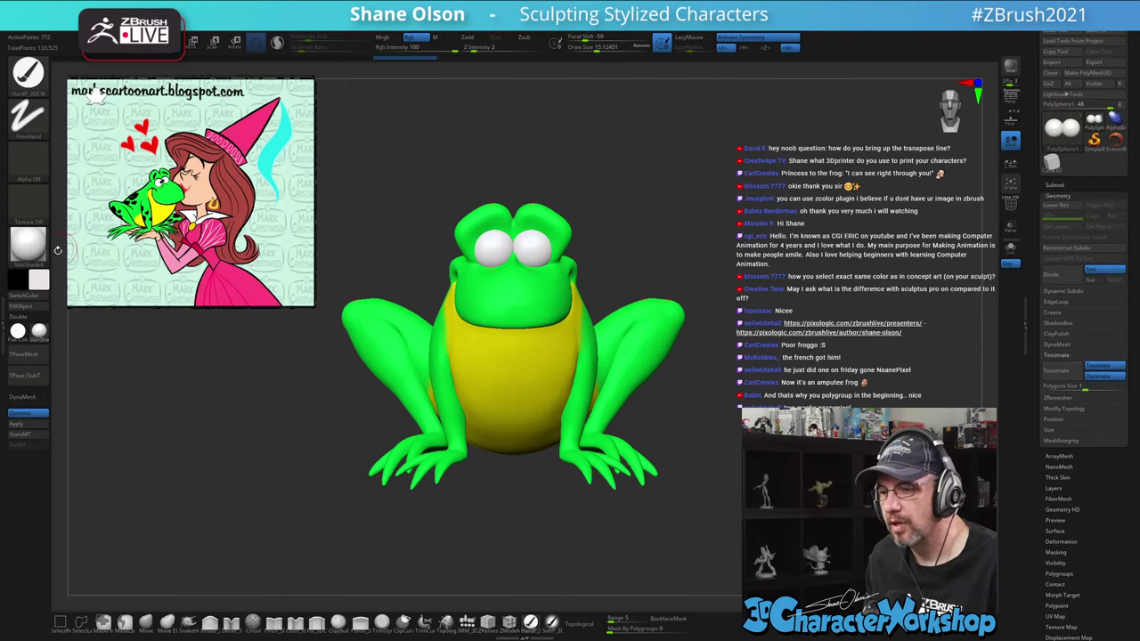
left_click(47, 281)
left_click(98, 199)
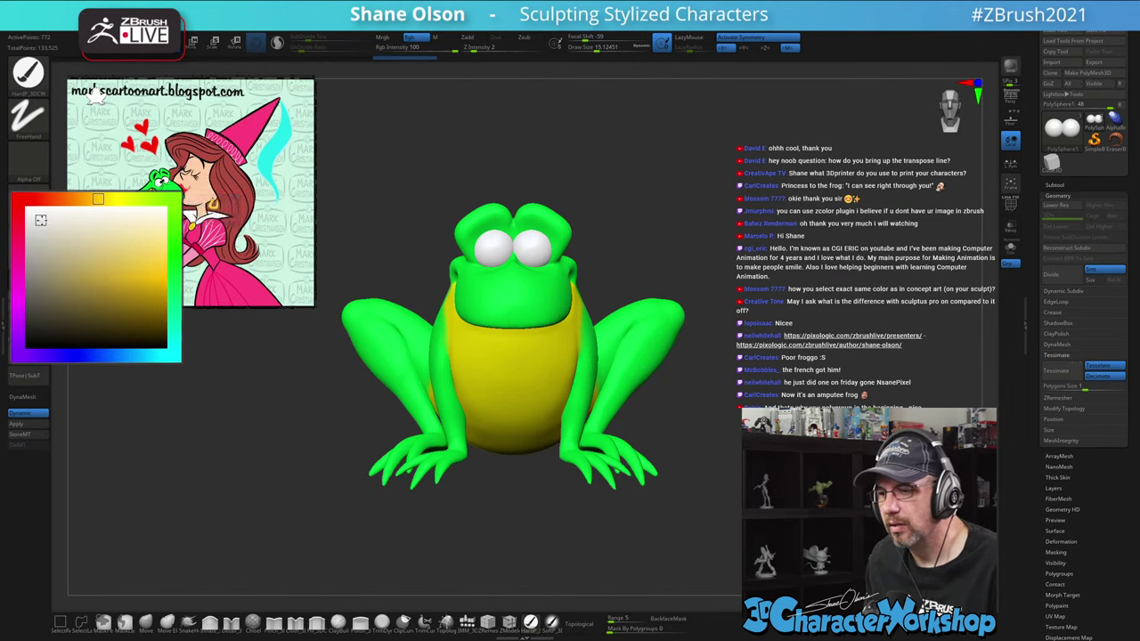
Fill the eyeballs with the off-white paint colour using FillObject
left_click_drag(762, 141, 660, 237)
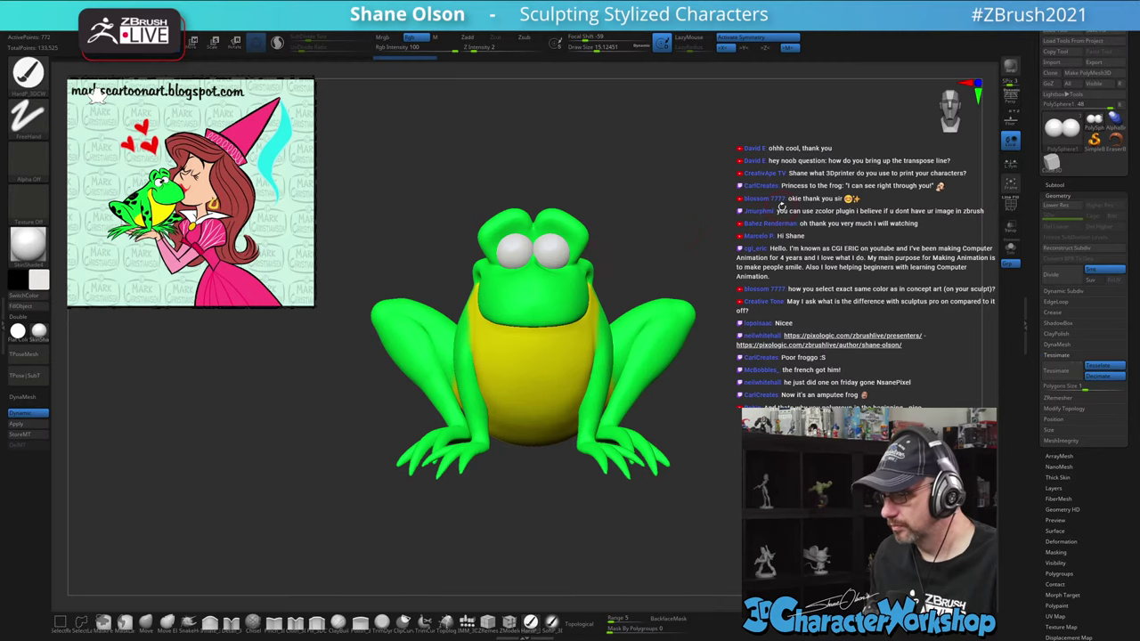
left_click_drag(781, 206, 797, 211)
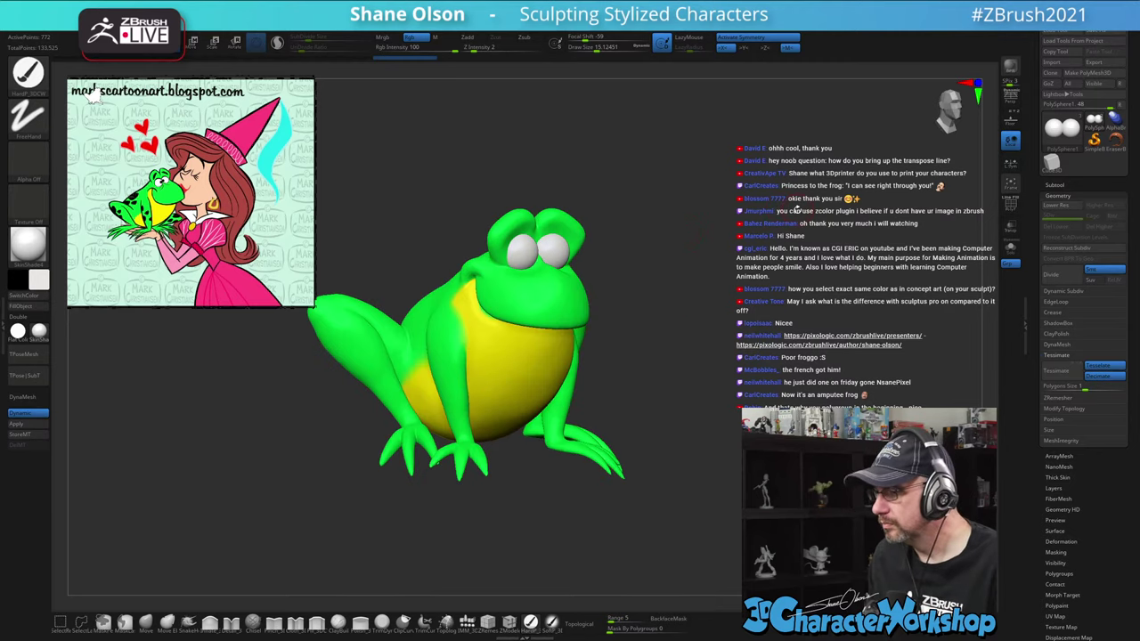
left_click(533, 623)
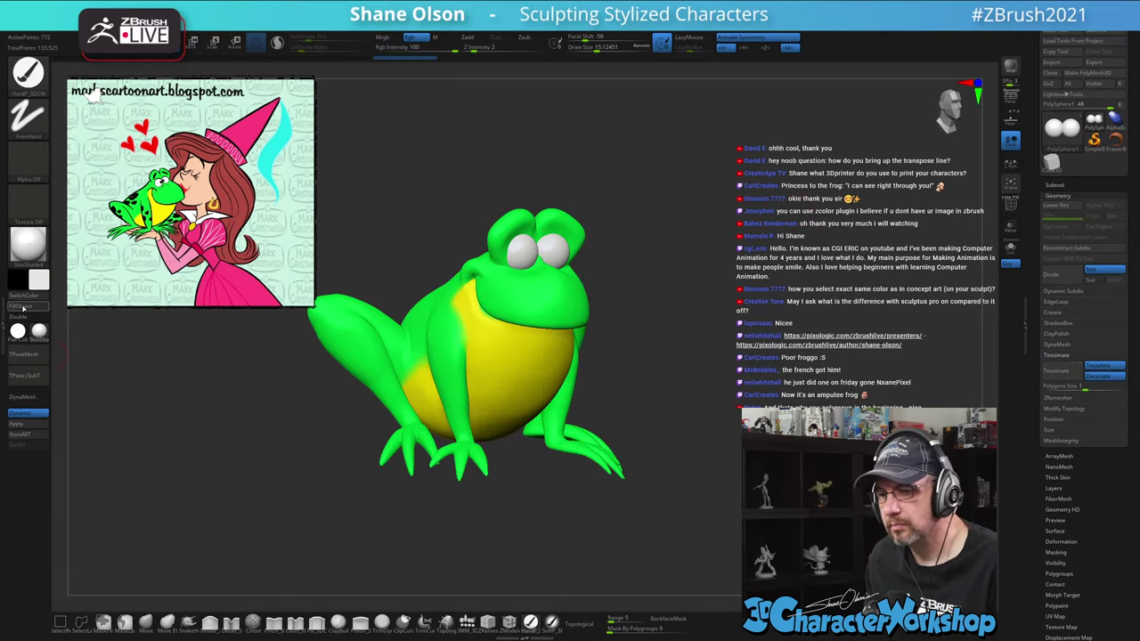
left_click(23, 306)
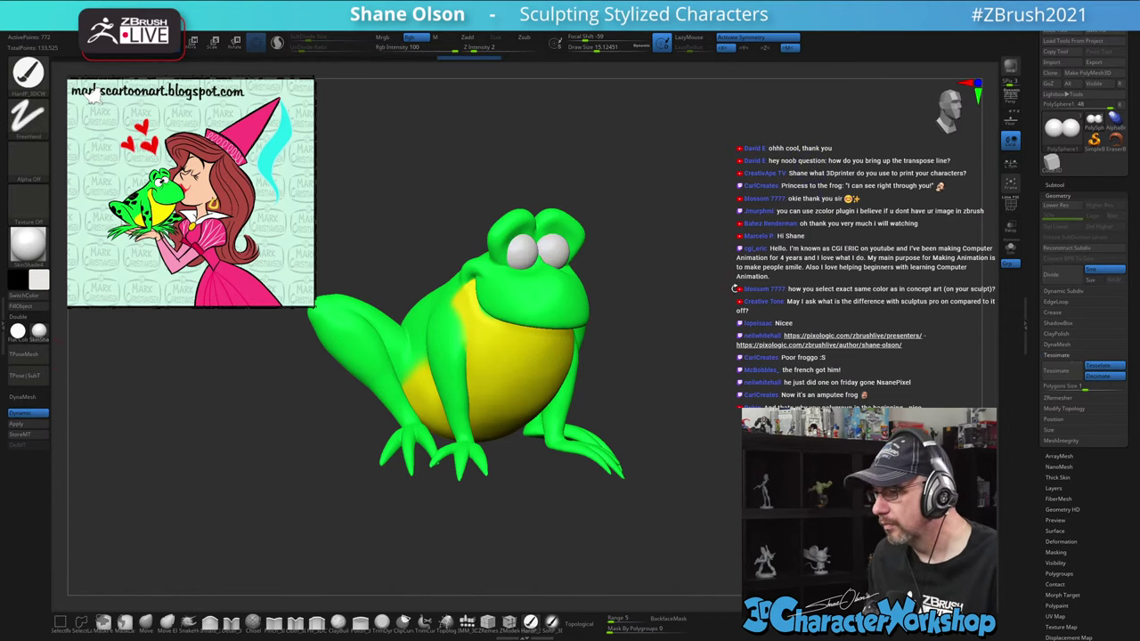
Insert small black QuadSphere-2 pupils symmetrically on the lower inner part of both eyeballs with the insert-mesh brush
mouse_move(747, 140)
left_mouse_down()
mouse_move(719, 289)
mouse_move(679, 413)
mouse_move(771, 376)
mouse_move(725, 271)
mouse_move(648, 278)
left_mouse_up()
key("s")
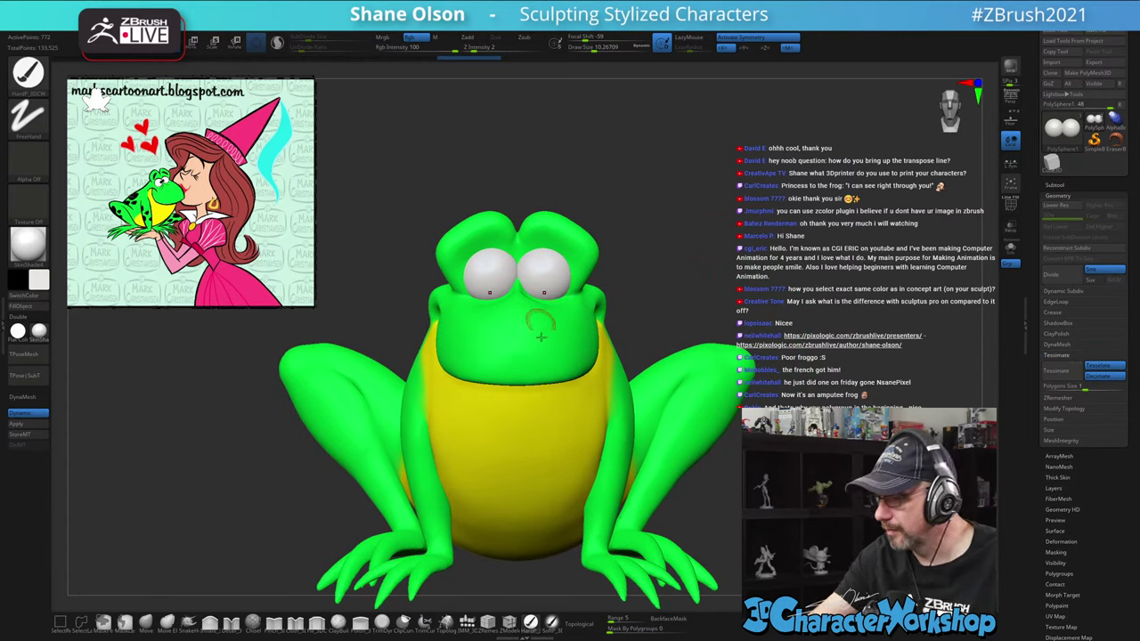
mouse_move(541, 291)
right_mouse_down()
mouse_move(555, 298)
mouse_move(546, 295)
right_mouse_up()
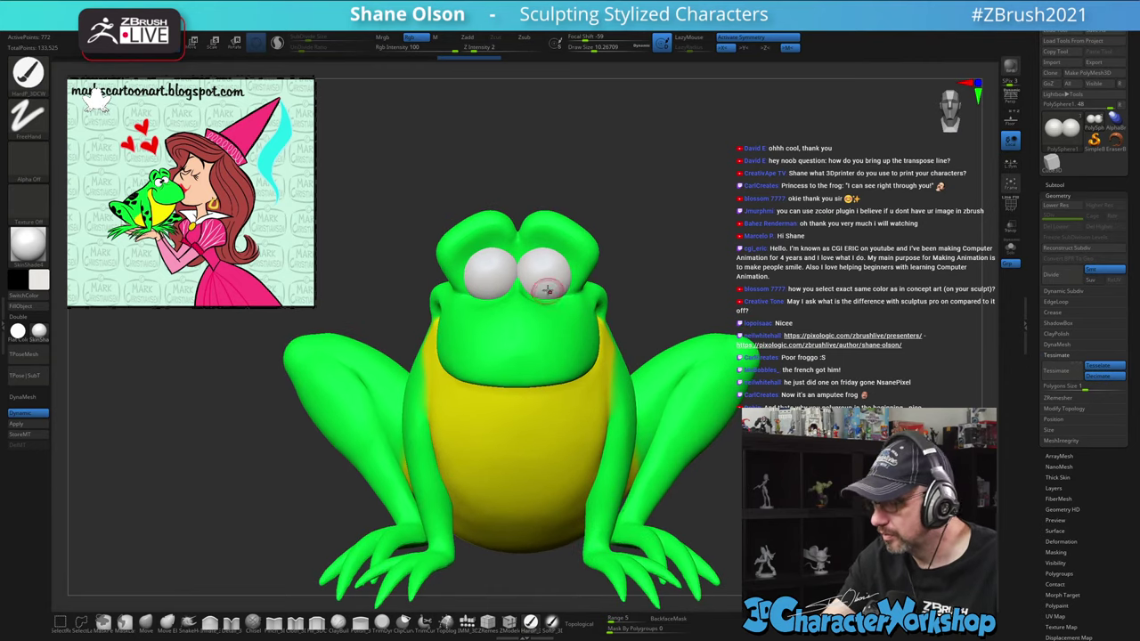
left_click(147, 623)
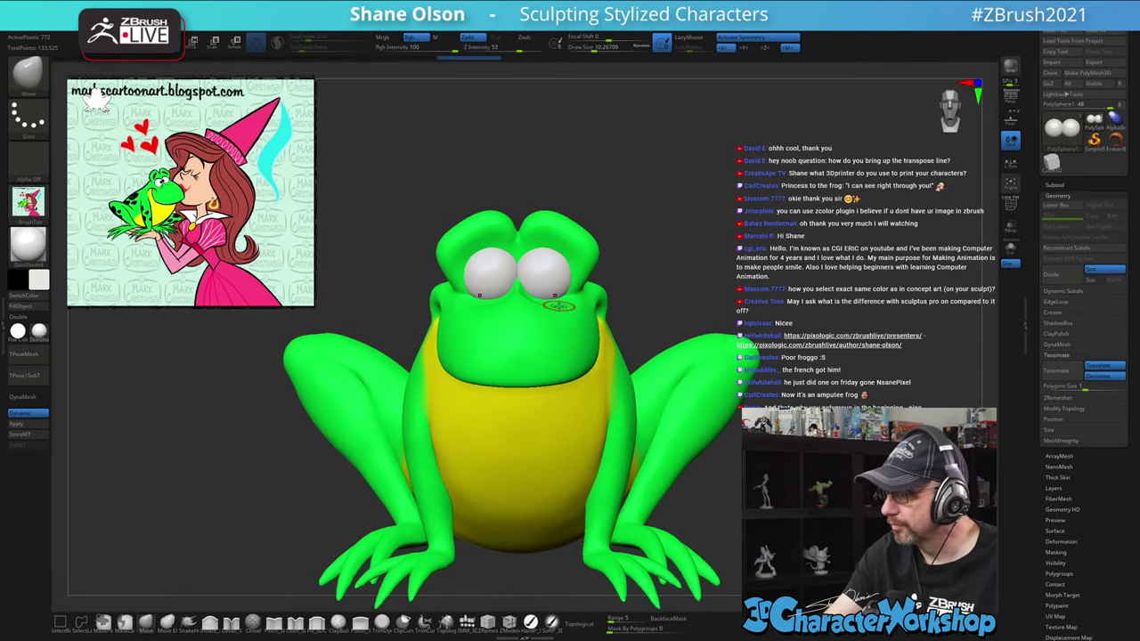
left_click(470, 627)
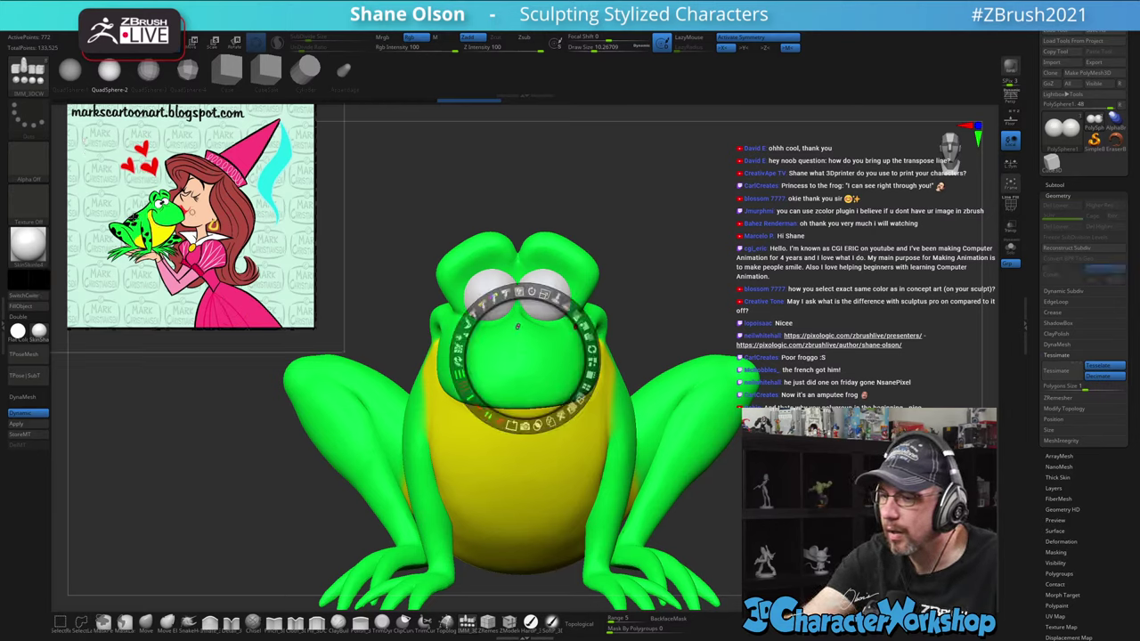
left_click_drag(403, 191, 405, 186)
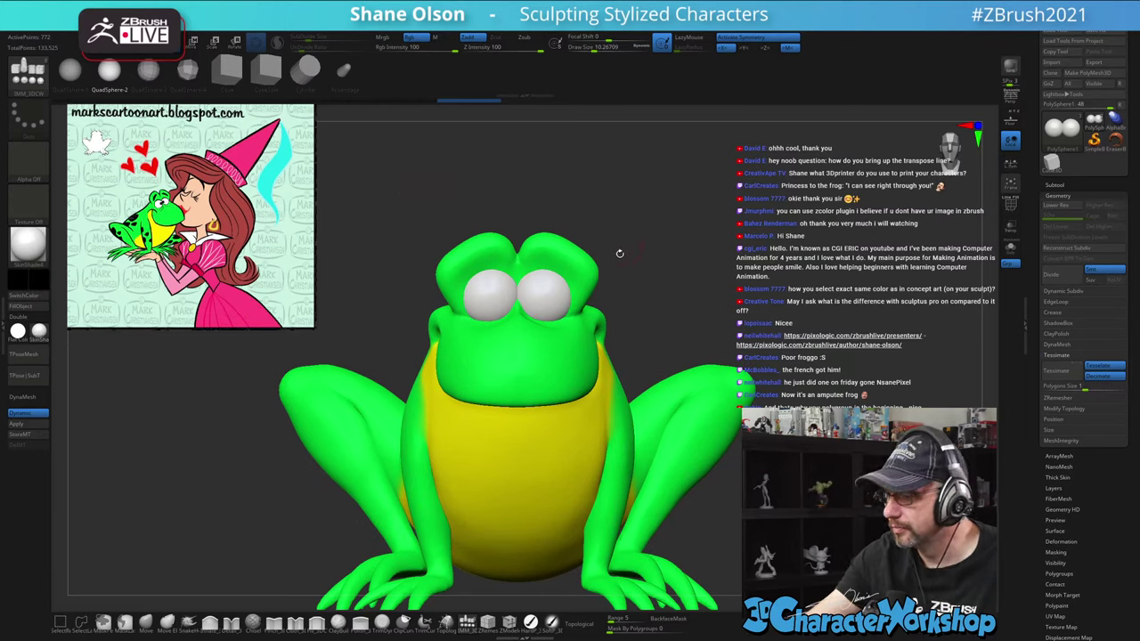
left_click_drag(537, 302, 537, 306)
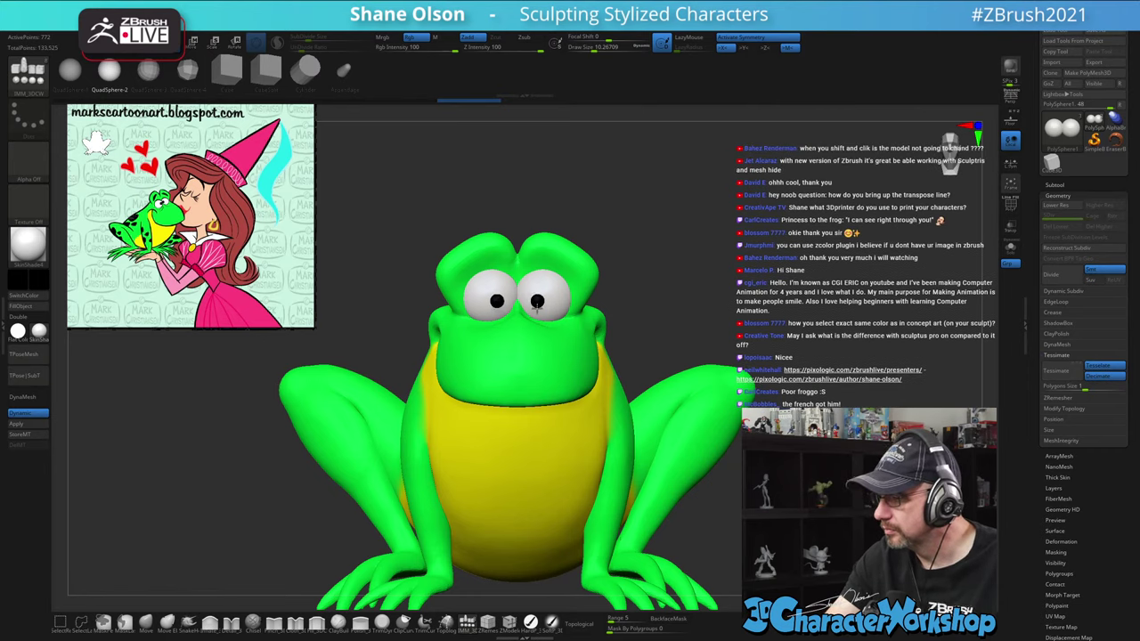
Push the protruding pupils back into the eyeballs and shift them slightly towards the centre of the face
left_click_drag(694, 250, 642, 243)
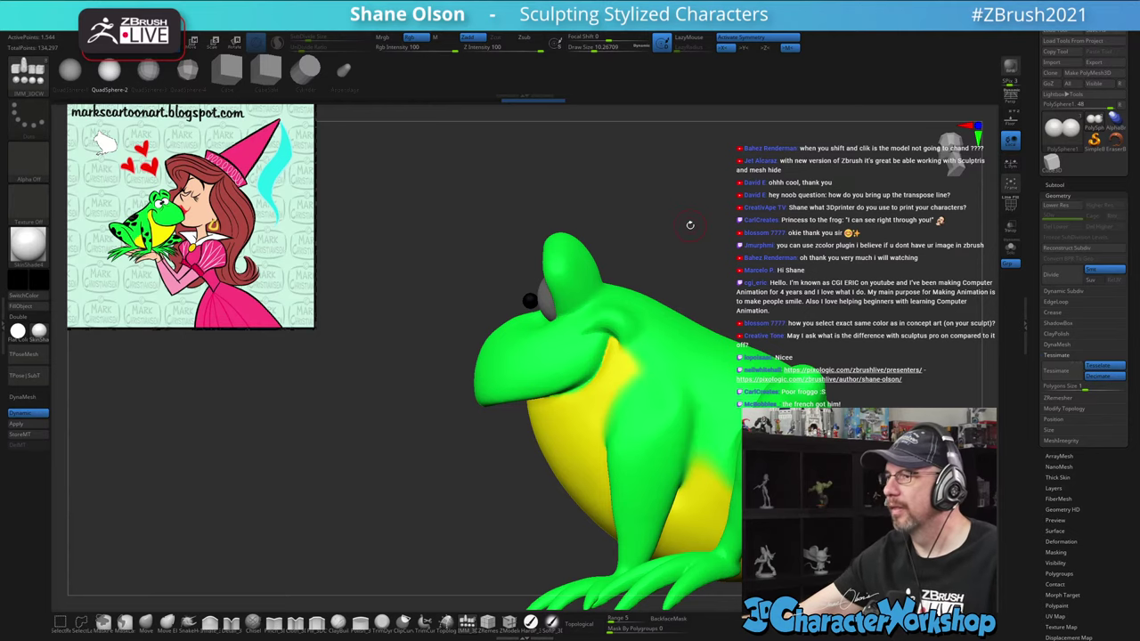
left_click_drag(707, 201, 605, 190)
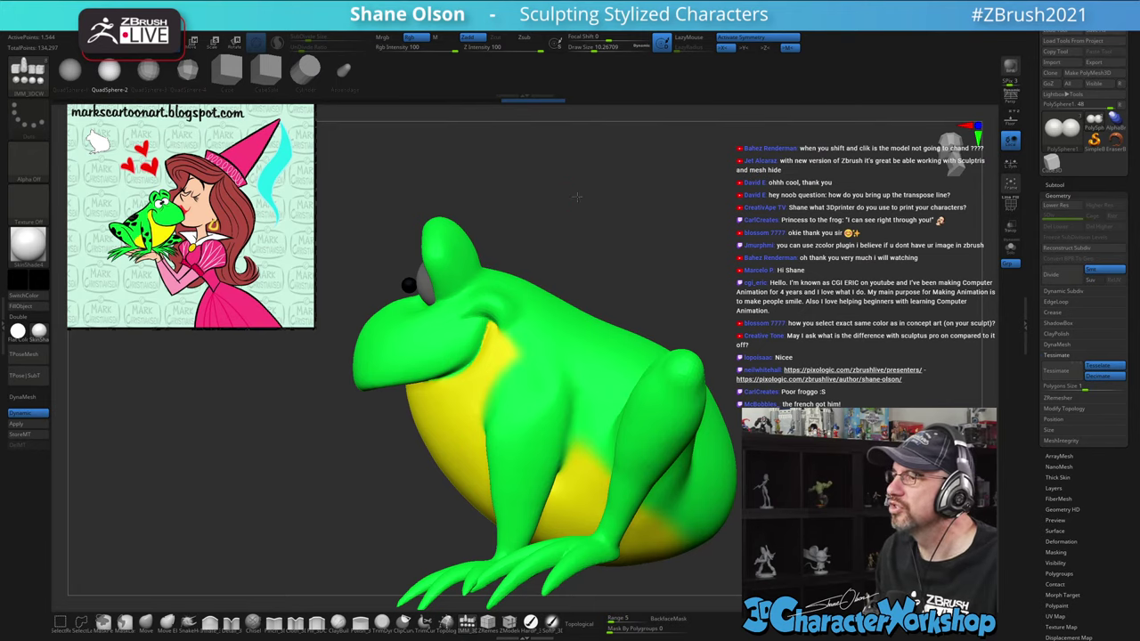
left_click_drag(577, 196, 587, 214)
key("w")
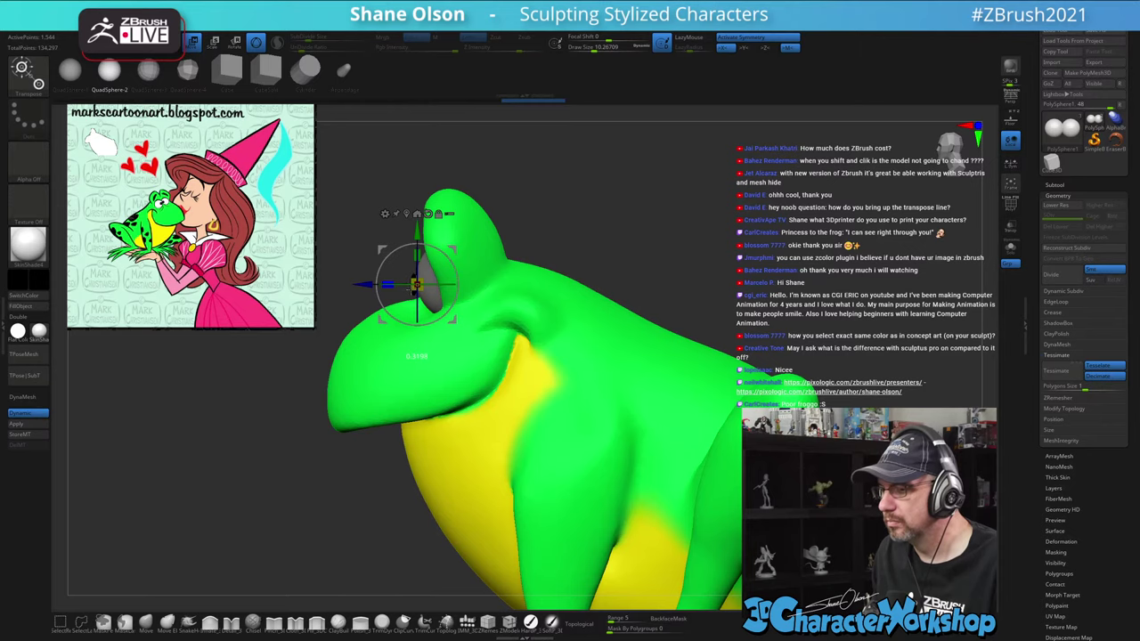
left_click_drag(636, 189, 677, 218)
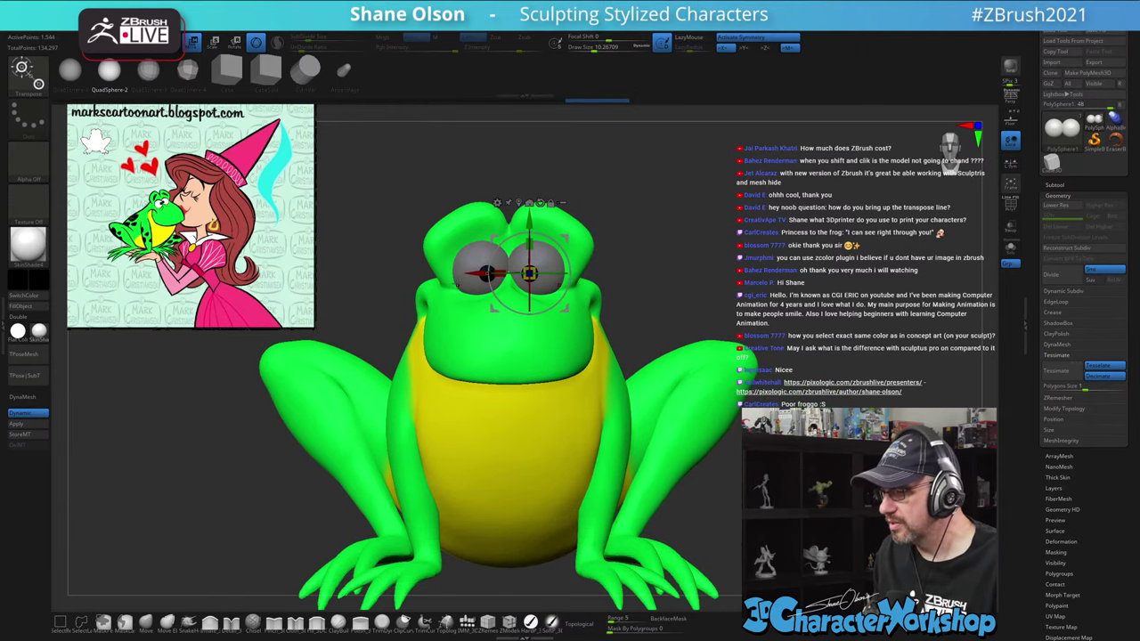
left_click_drag(530, 273, 523, 273, "alt")
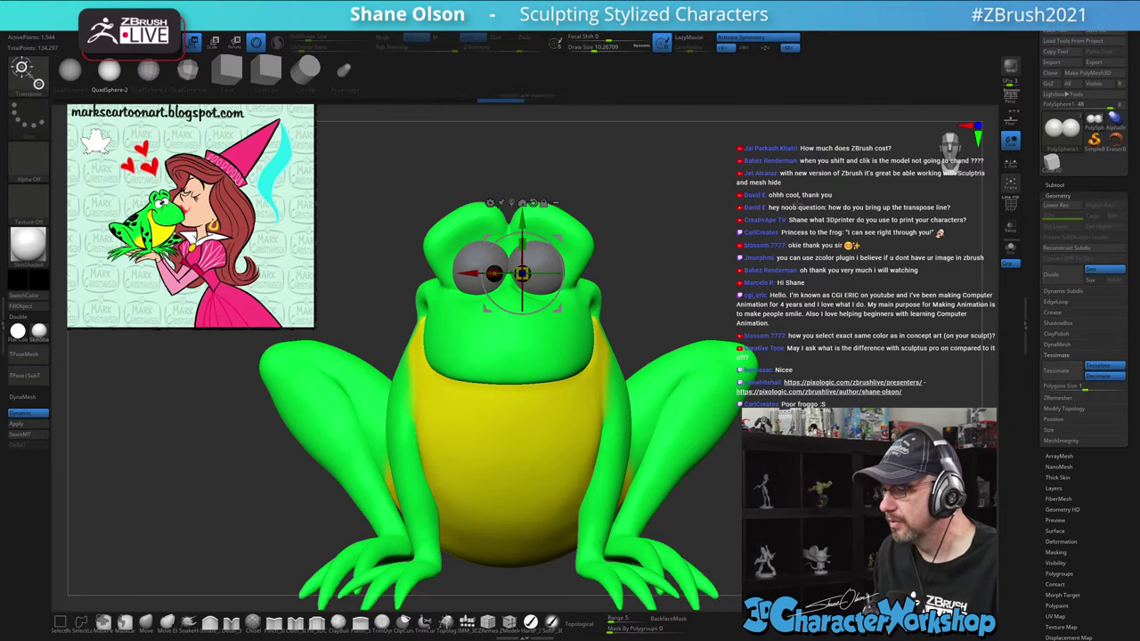
Clear the mask from the eyeballs
left_click_drag(750, 169, 753, 307)
left_click_drag(714, 343, 712, 450, "alt")
left_click_drag(537, 389, 533, 361)
right_click_drag(533, 360, 532, 170)
right_click_drag(820, 311, 818, 161, "alt")
left_click_drag(813, 164, 803, 180, "ctrl")
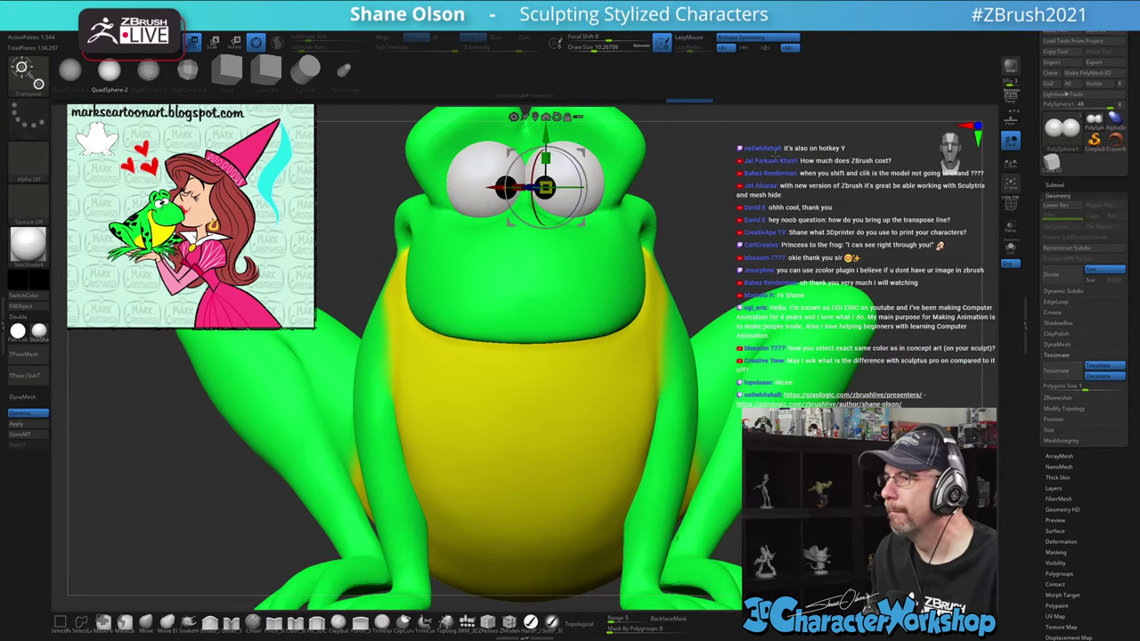
right_click_drag(789, 189, 764, 203, "ctrl")
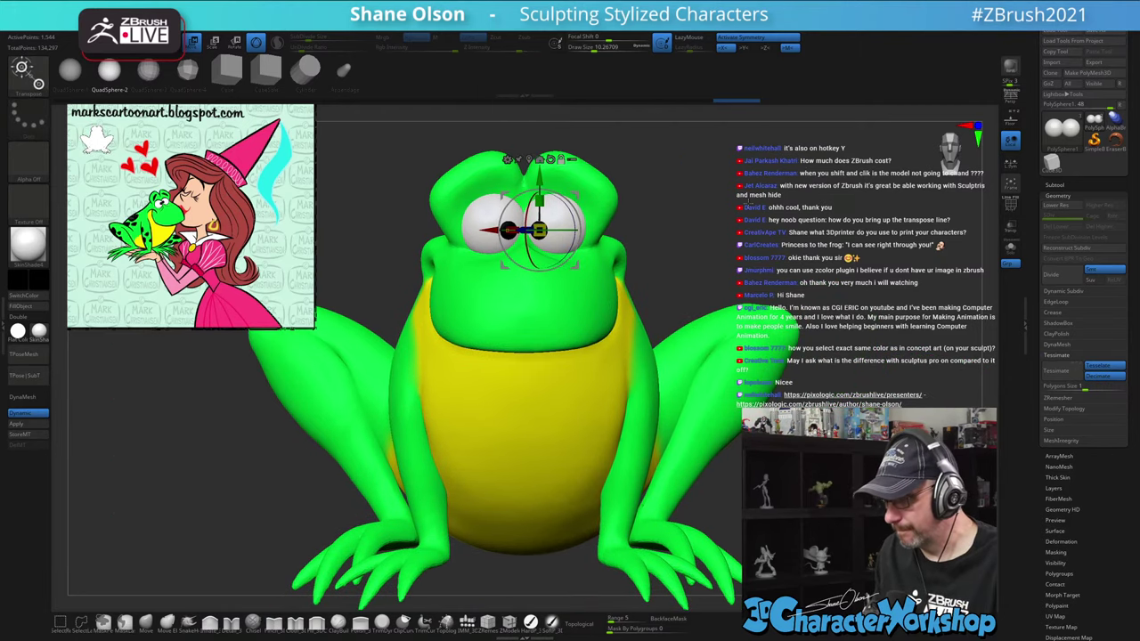
Examine the pupils up close from the three-quarter and side views, checking how they sit on the eyeballs
key("q")
left_click_drag(728, 201, 700, 200)
right_click_drag(699, 200, 707, 240, "ctrl")
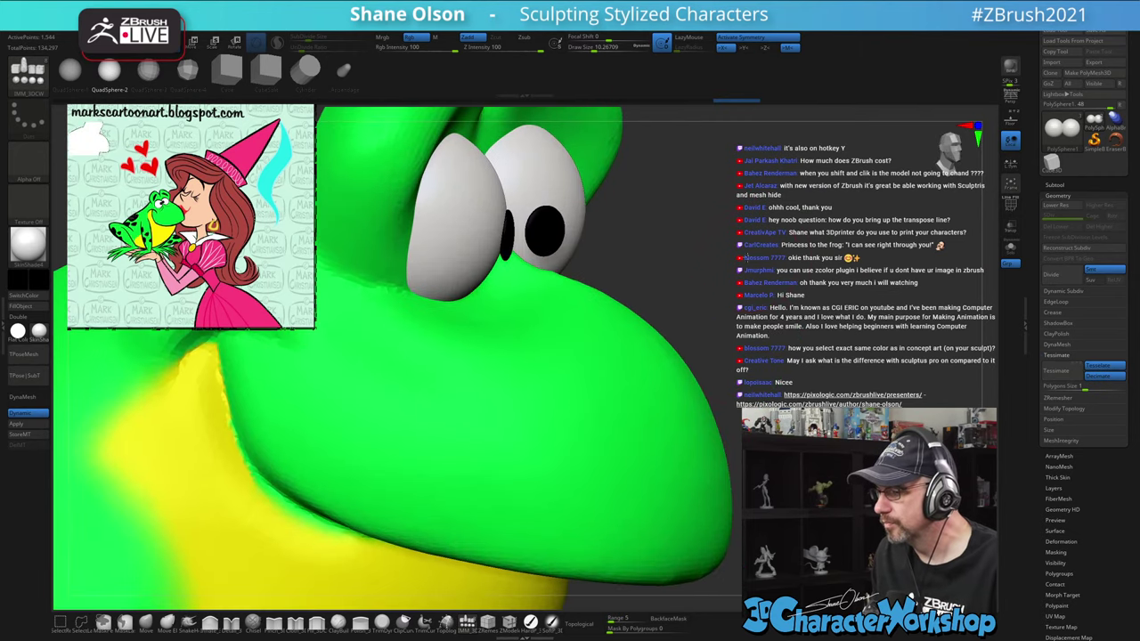
left_click_drag(707, 241, 427, 183)
key("w")
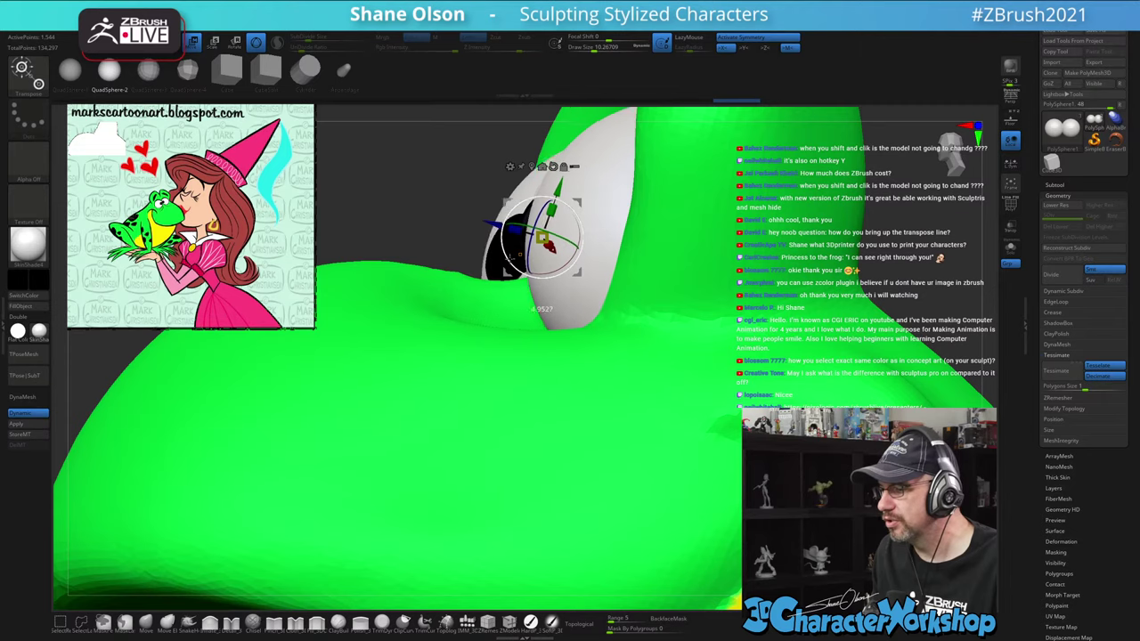
mouse_move(415, 195)
left_mouse_down("alt")
mouse_move(394, 169)
mouse_move(450, 252)
left_mouse_up("alt")
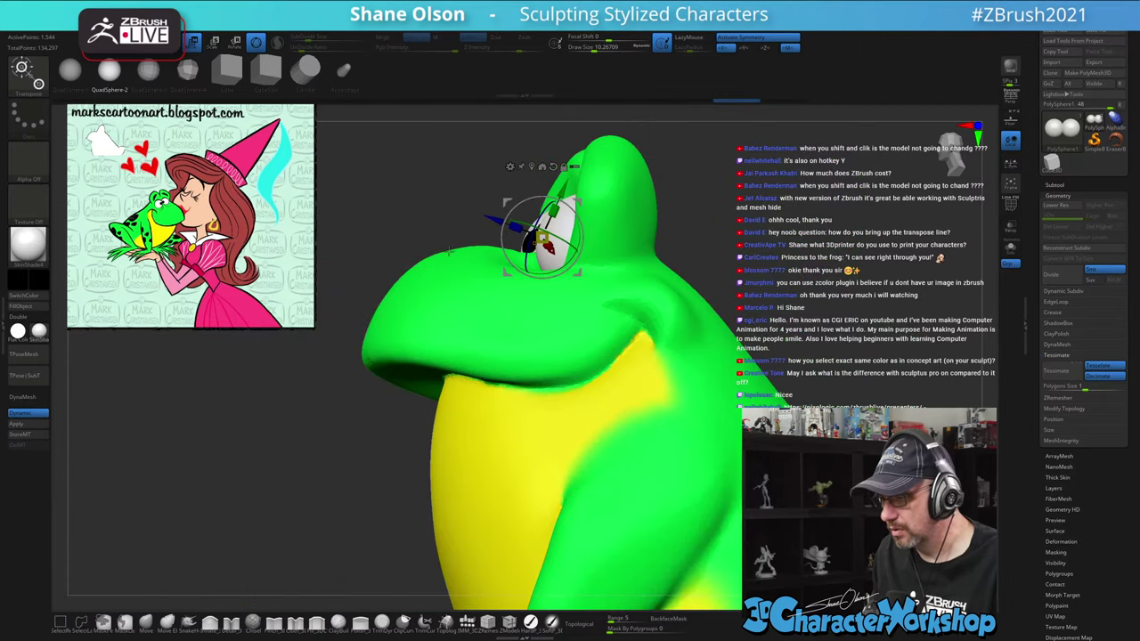
key("q")
key("shift")
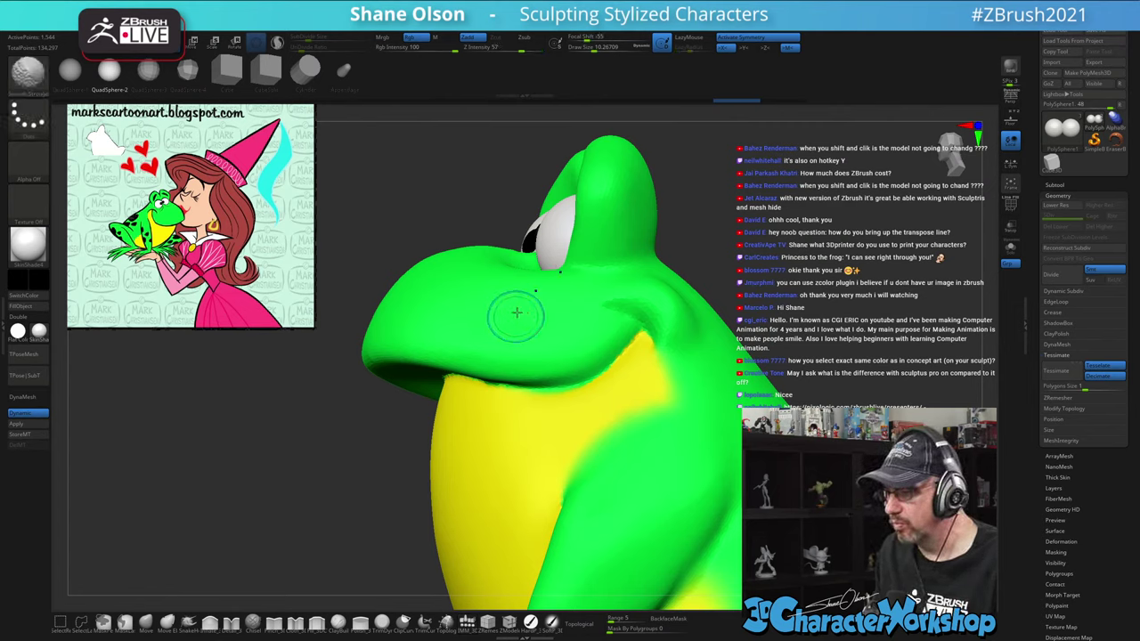
key("shift")
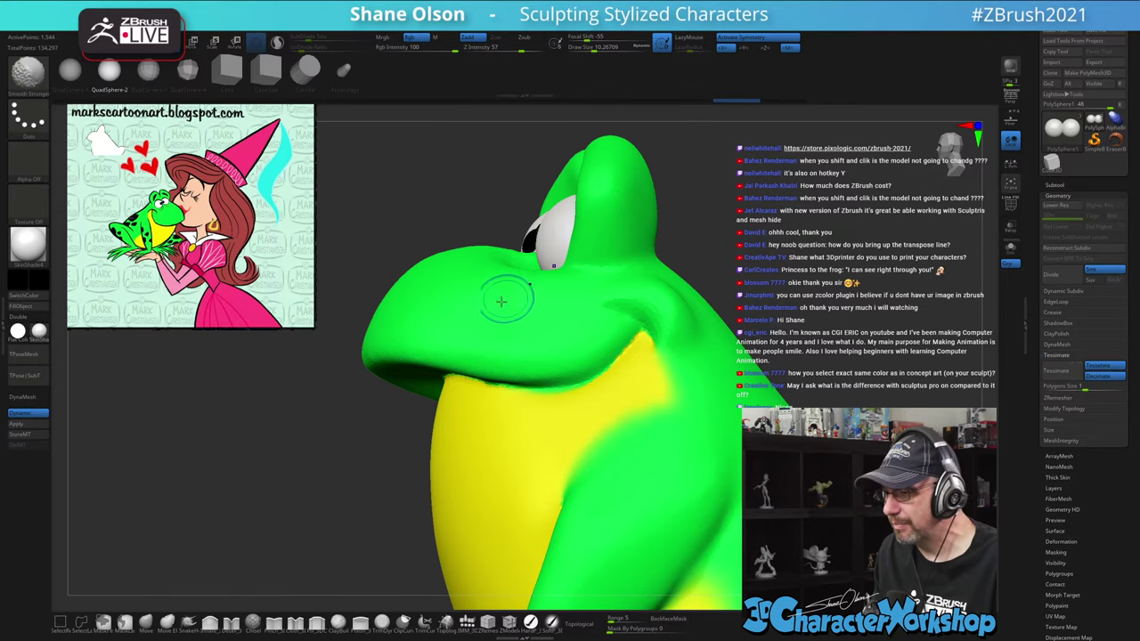
Show the polygroup wireframe on the eyes and isolate them from the rest of the frog
key("w")
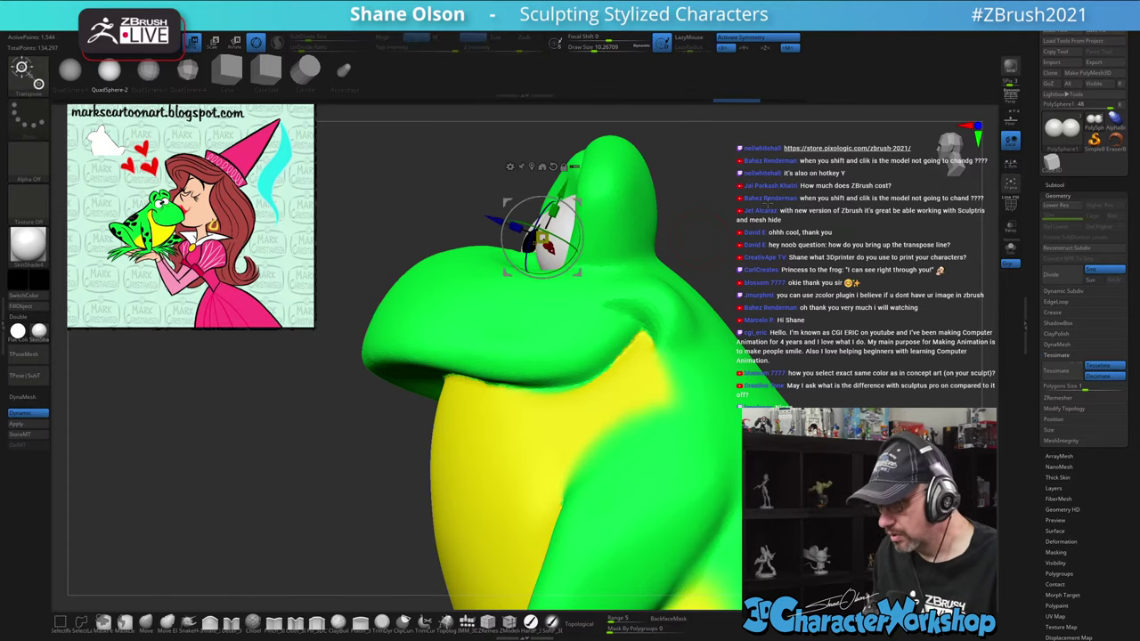
left_click_drag(768, 204, 776, 265, "alt")
left_click_drag(798, 207, 779, 251, "alt")
left_click_drag(789, 195, 782, 230, "alt")
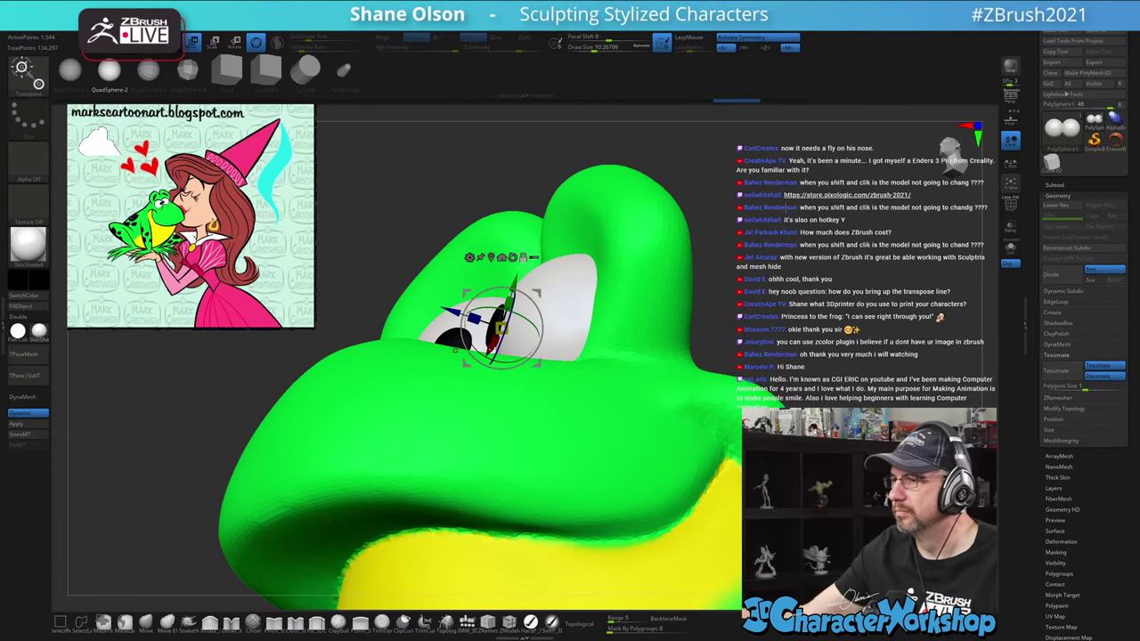
left_click_drag(729, 263, 693, 292)
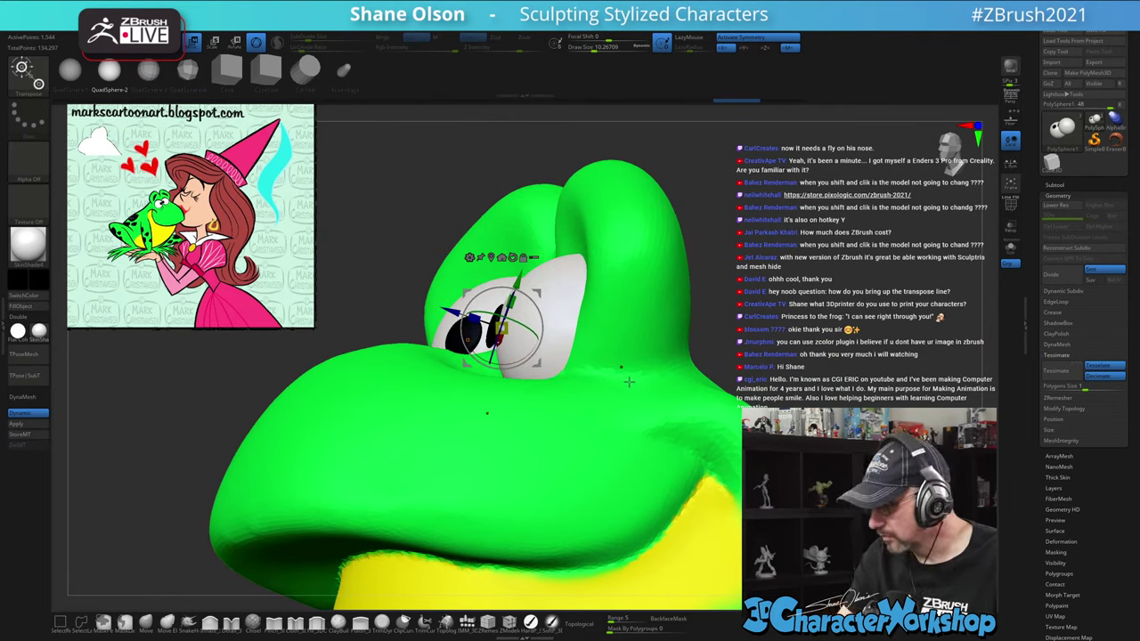
key("shift+f")
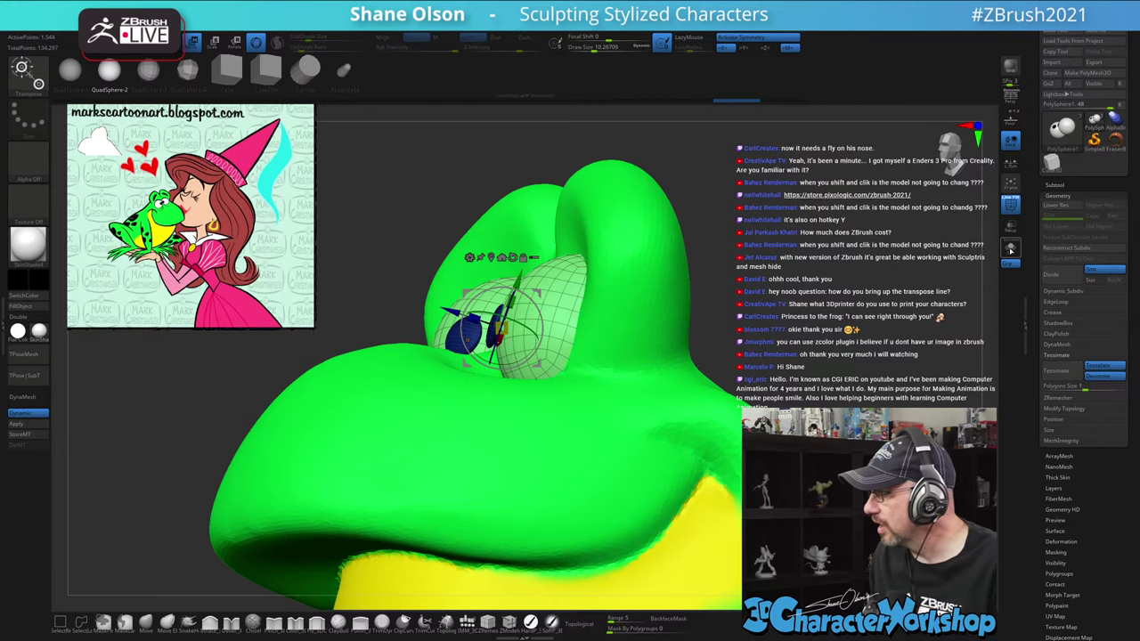
left_click(1010, 252)
left_click_drag(801, 498, 873, 570, "shift")
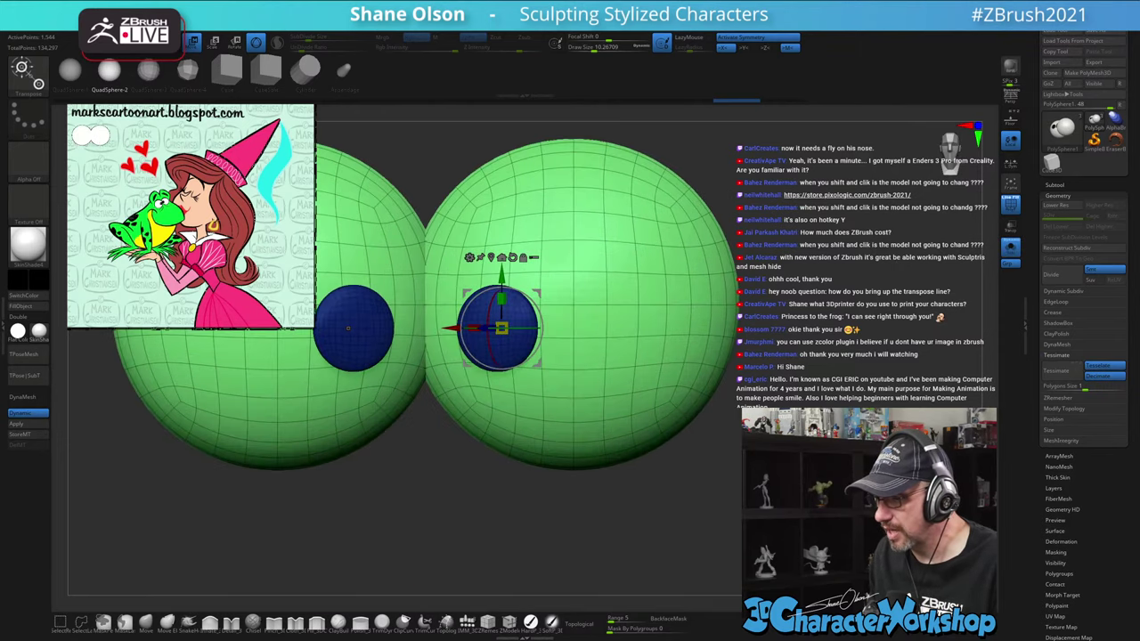
Isolate the two pupil polygroups by hiding the eyeballs, and split the pupils off into their own subtool
key("ctrl")
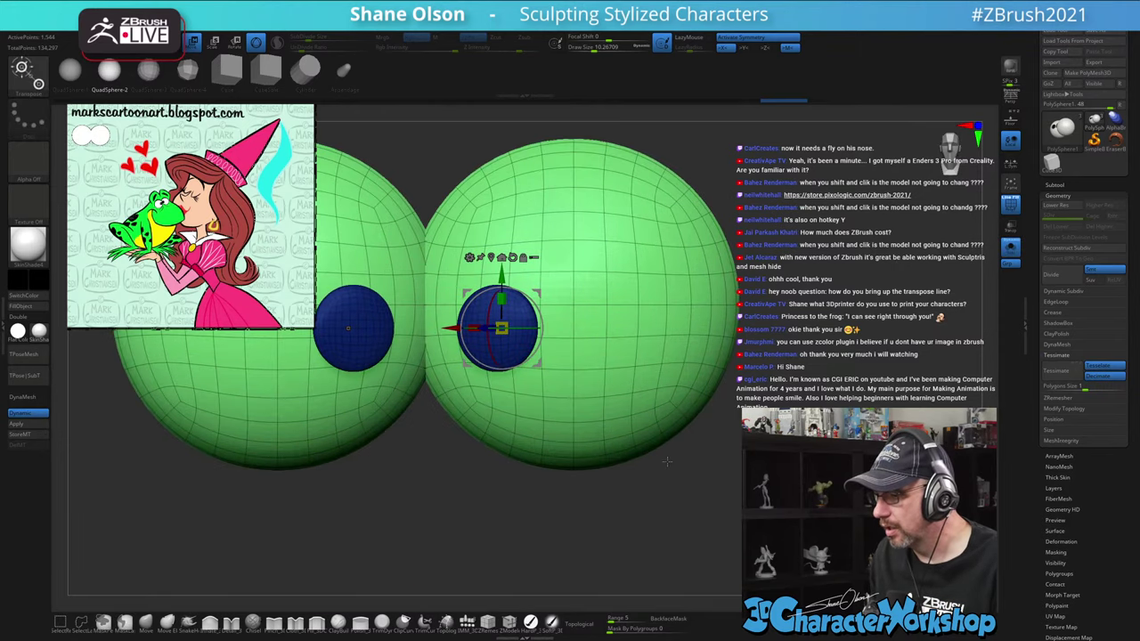
key("q")
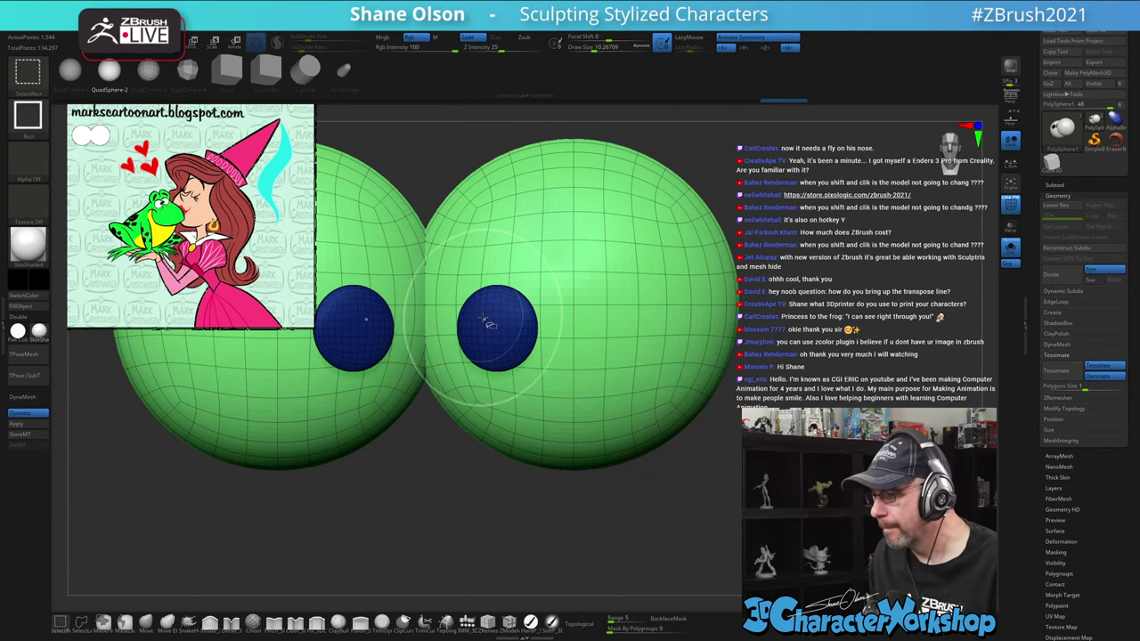
left_click(497, 327, "ctrl+shift")
key("space")
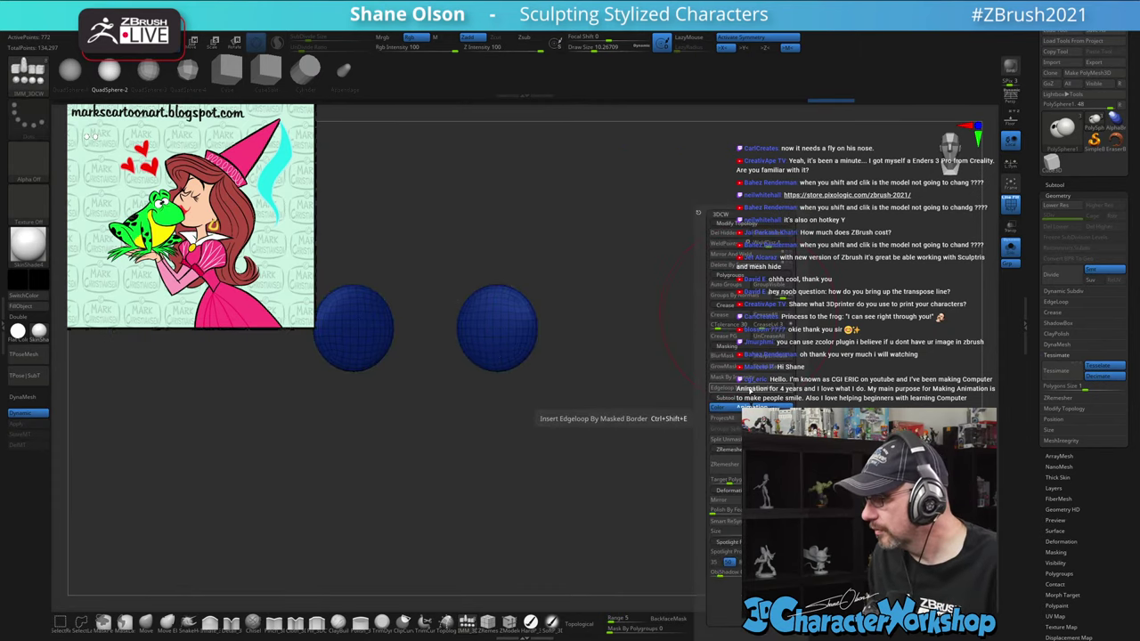
left_click(767, 429)
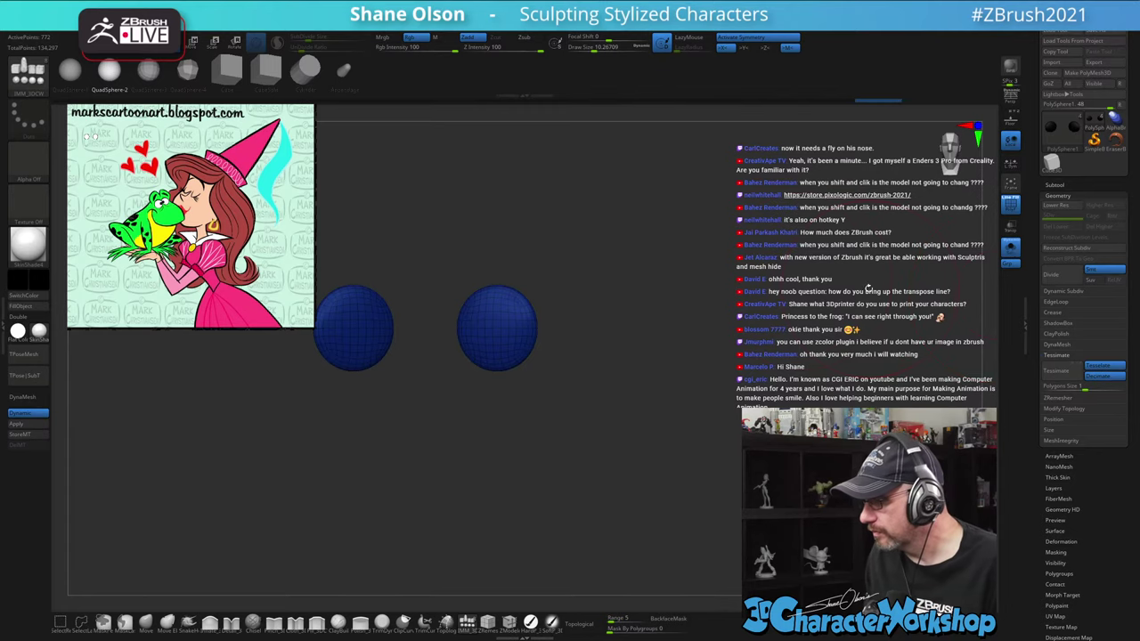
Bring back the whole frog, rotate and shift the pupils to sit against the eyeballs, and turn off their wireframe
left_click(1017, 253)
left_click_drag(924, 280, 892, 283)
key("w")
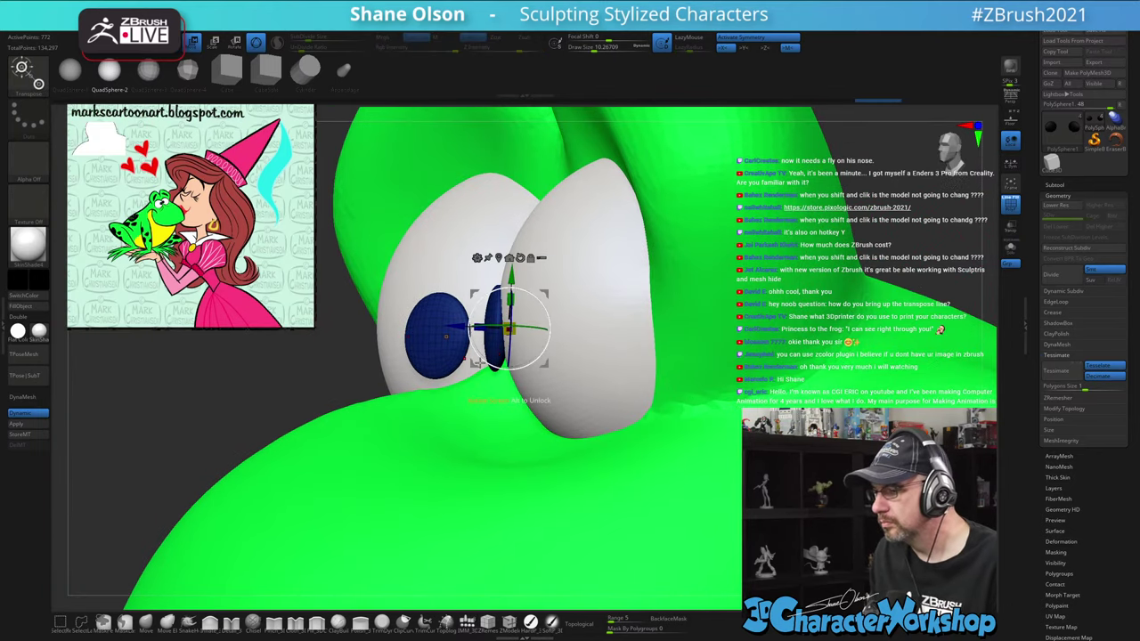
left_click_drag(549, 320, 545, 311)
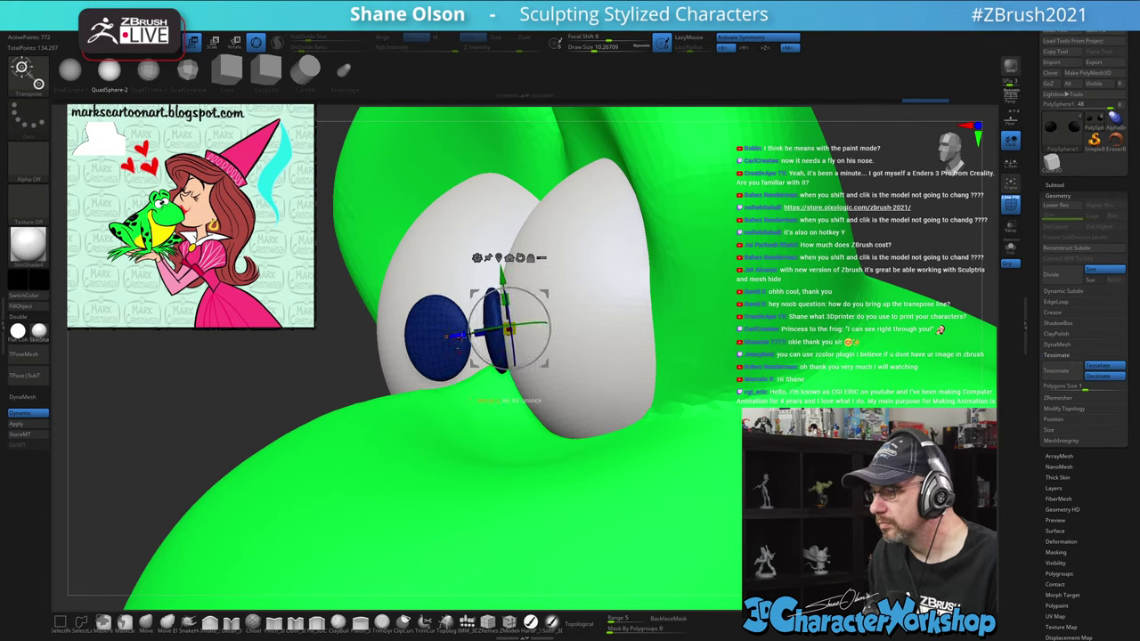
left_click_drag(465, 335, 478, 347)
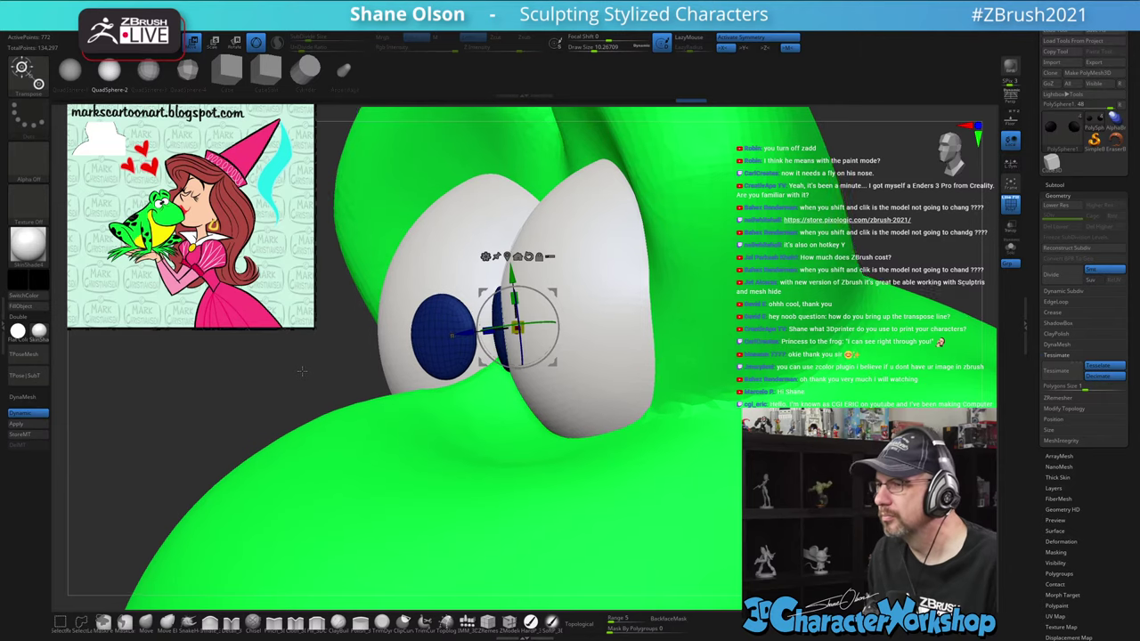
left_click_drag(309, 375, 651, 185, "alt")
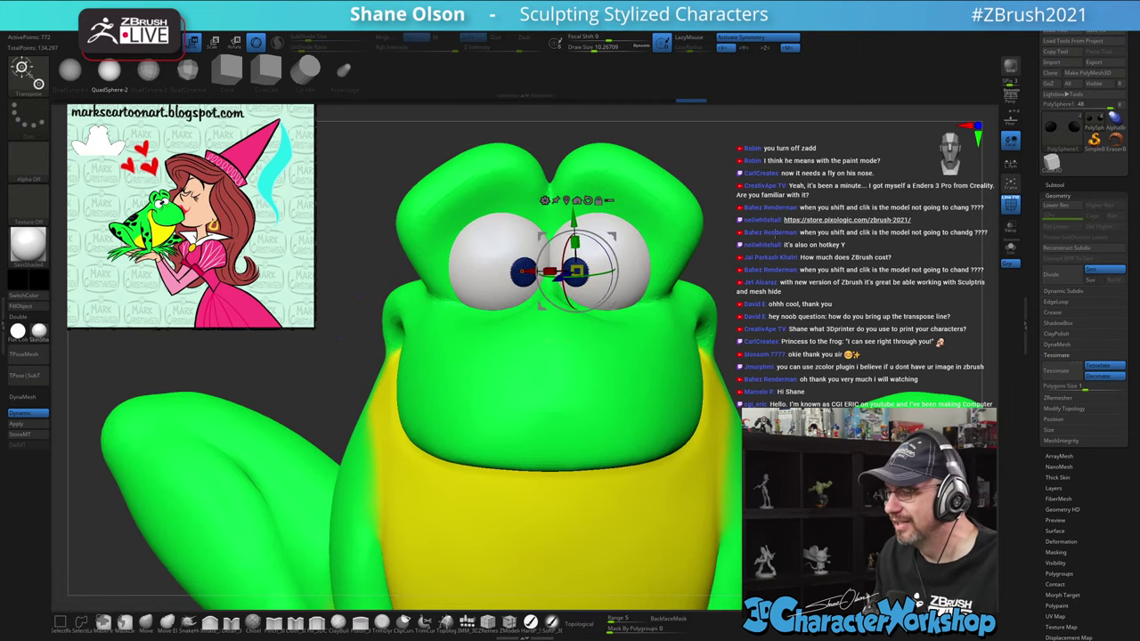
key("q")
key("shift+f")
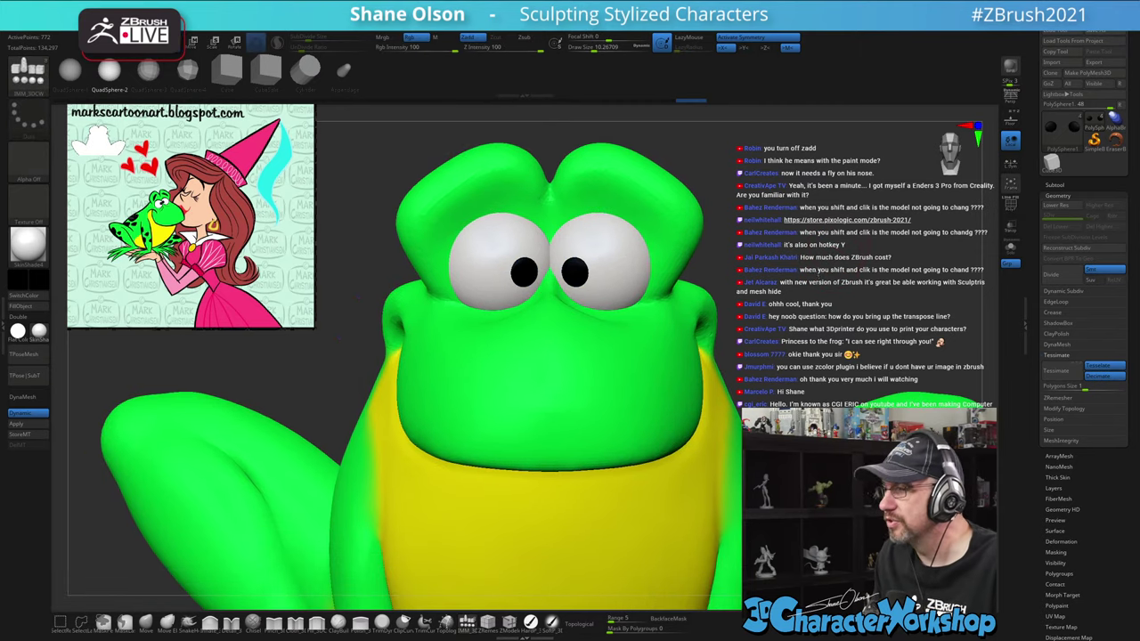
Insert small black spheres symmetrically on the body's brow ridges above the eyes and split them off as a separate subtool
left_click_drag(819, 275, 811, 258, "alt")
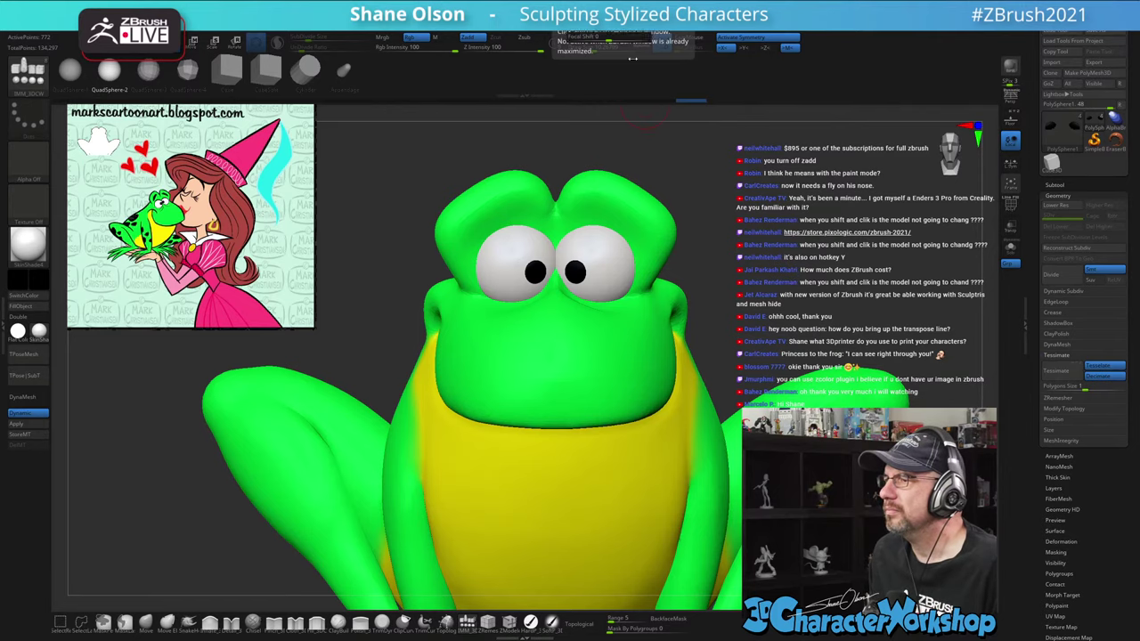
left_click_drag(792, 301, 787, 234, "alt")
left_click_drag(788, 234, 734, 292)
left_click(467, 624)
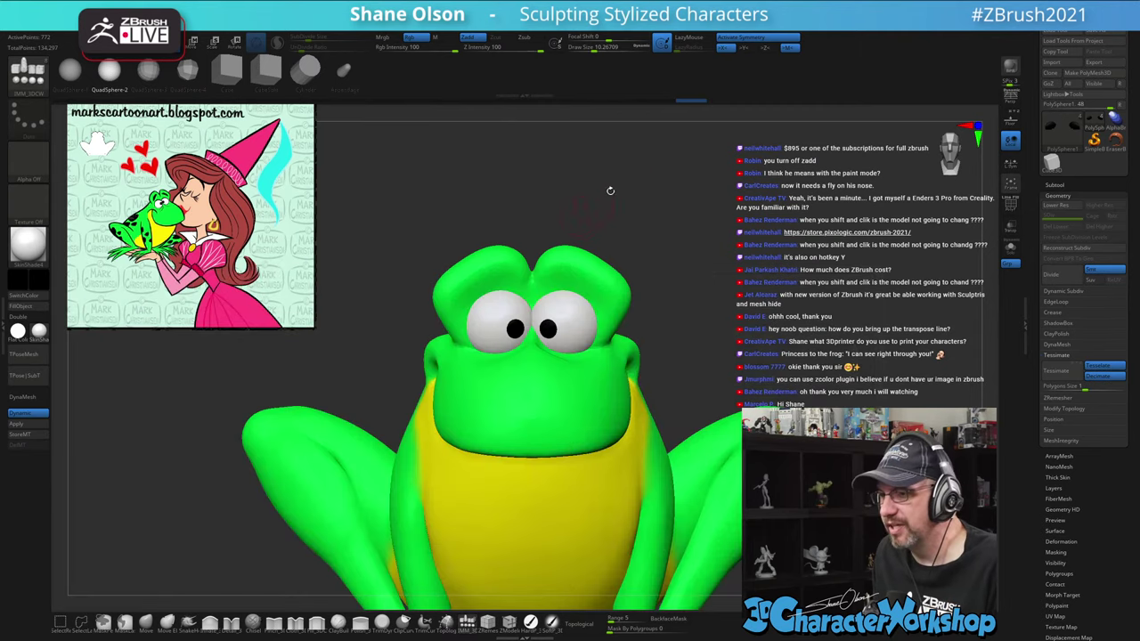
left_click_drag(596, 266, 467, 346, "ctrl")
left_click(591, 272, "alt")
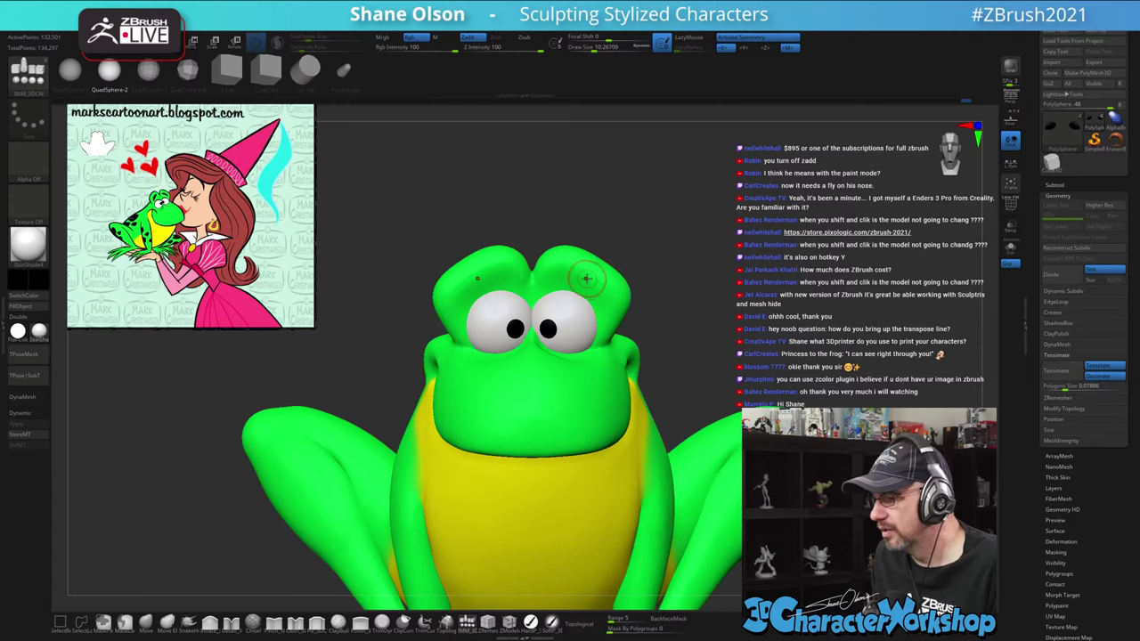
left_click(694, 257, "ctrl")
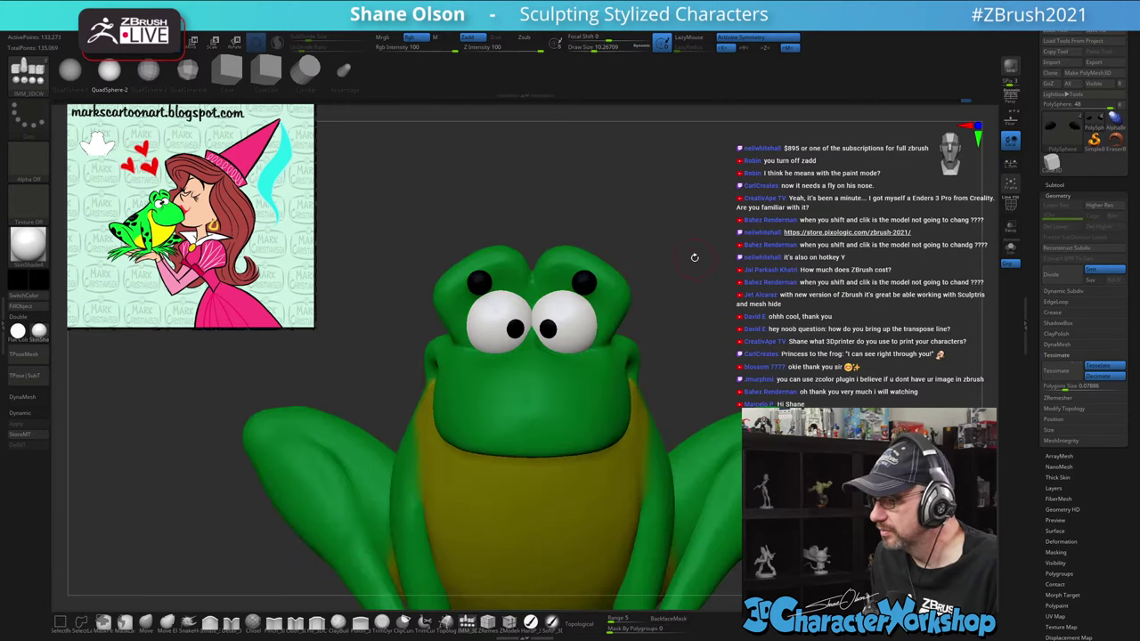
key("space")
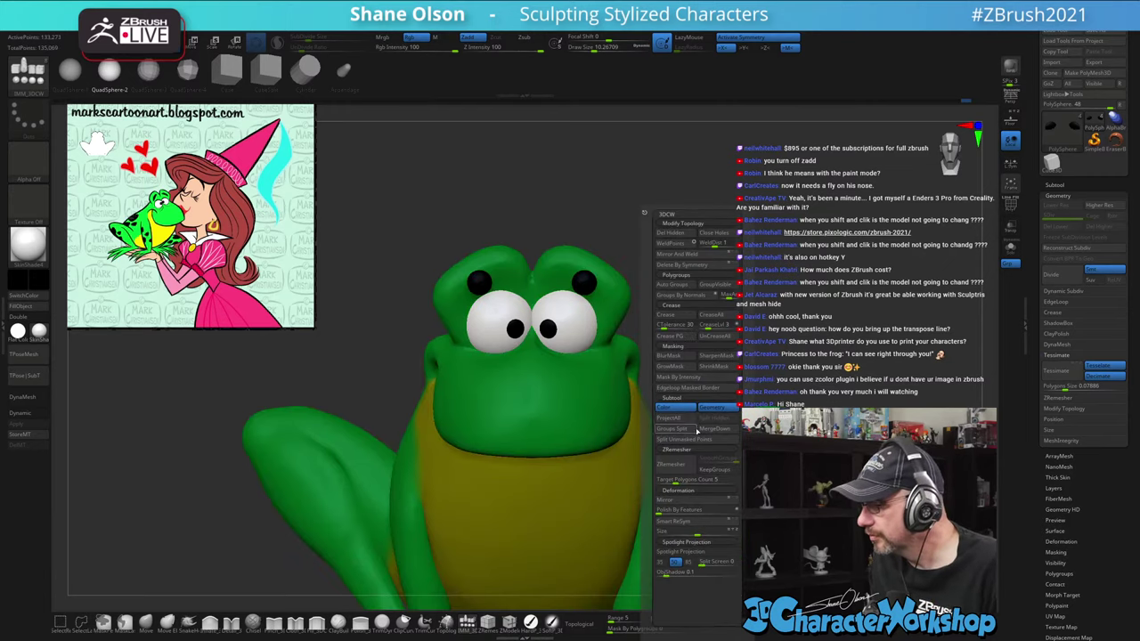
left_click(697, 440)
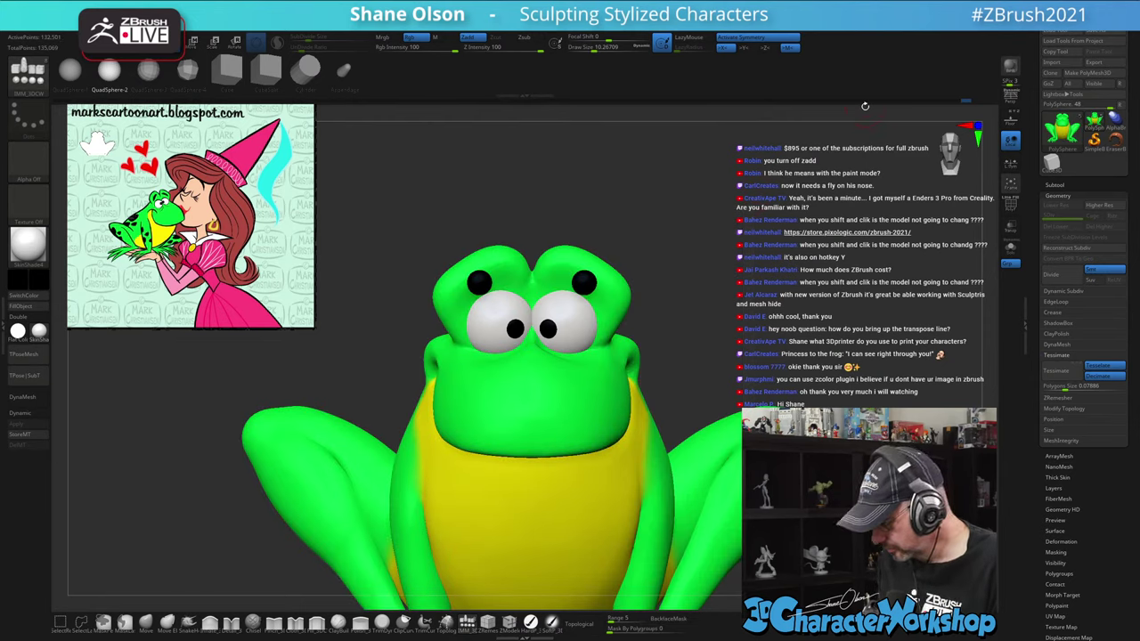
Flatten, stretch and tilt the black brow spheres into elongated oval eyebrows above the eyes
key("w")
left_click_drag(686, 223, 675, 195)
left_click_drag(598, 263, 600, 258)
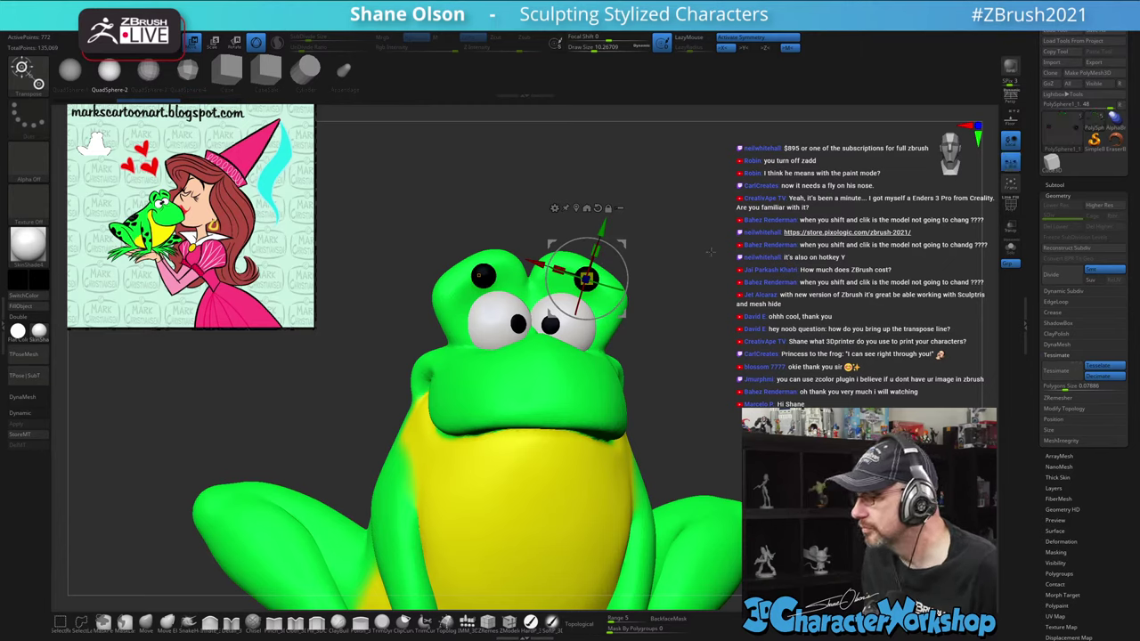
mouse_move(757, 218)
left_mouse_down("alt")
mouse_move(755, 245)
mouse_move(784, 271)
mouse_move(742, 267)
mouse_move(688, 237)
mouse_move(775, 230)
left_mouse_up("alt")
left_click_drag(734, 267, 680, 240)
left_click_drag(600, 254, 596, 301)
left_click_drag(535, 261, 496, 253)
Adjust the eyebrows' scale and angle from the side so they sit closer against the brow ridges
left_click_drag(783, 289, 691, 400)
left_click_drag(574, 308, 577, 302)
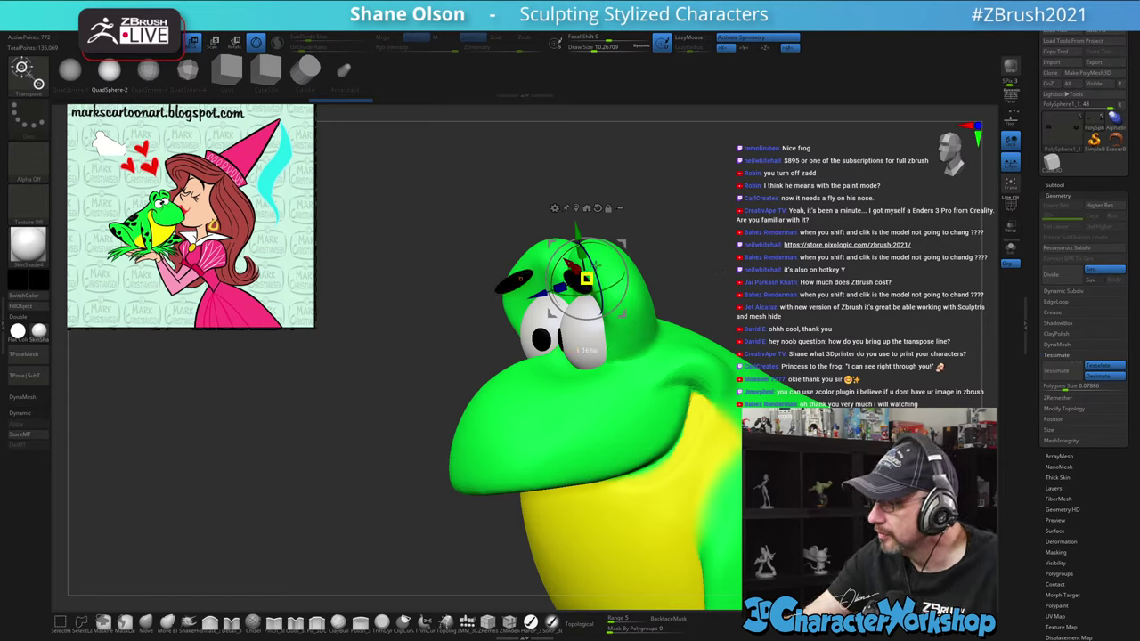
left_click_drag(595, 265, 597, 262)
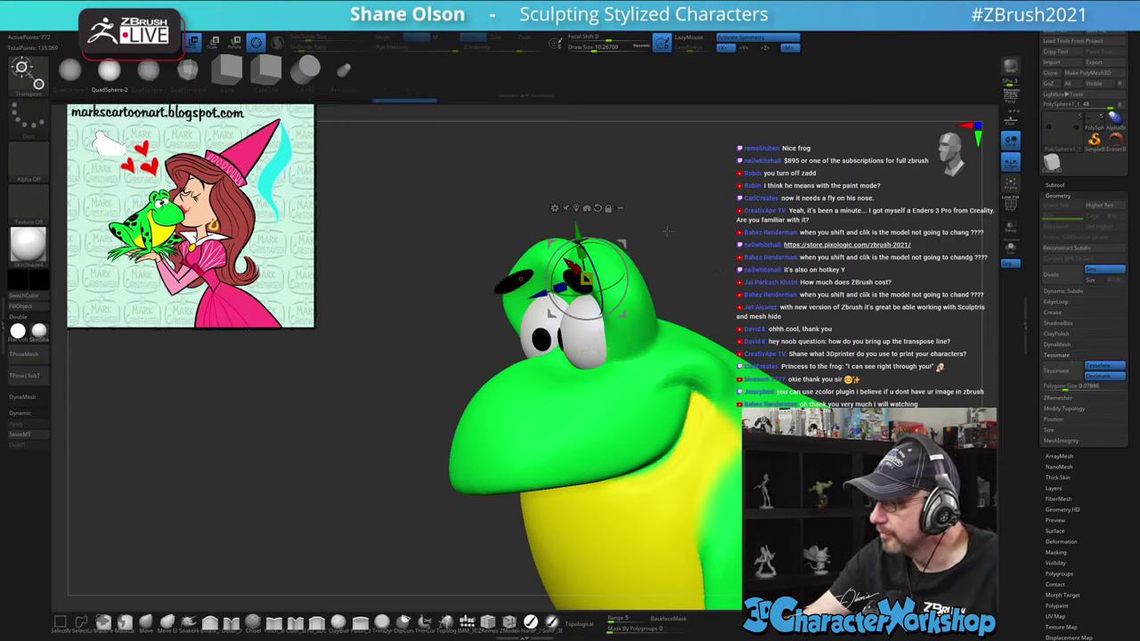
mouse_move(718, 225)
left_mouse_down()
mouse_move(667, 221)
mouse_move(628, 256)
left_mouse_up()
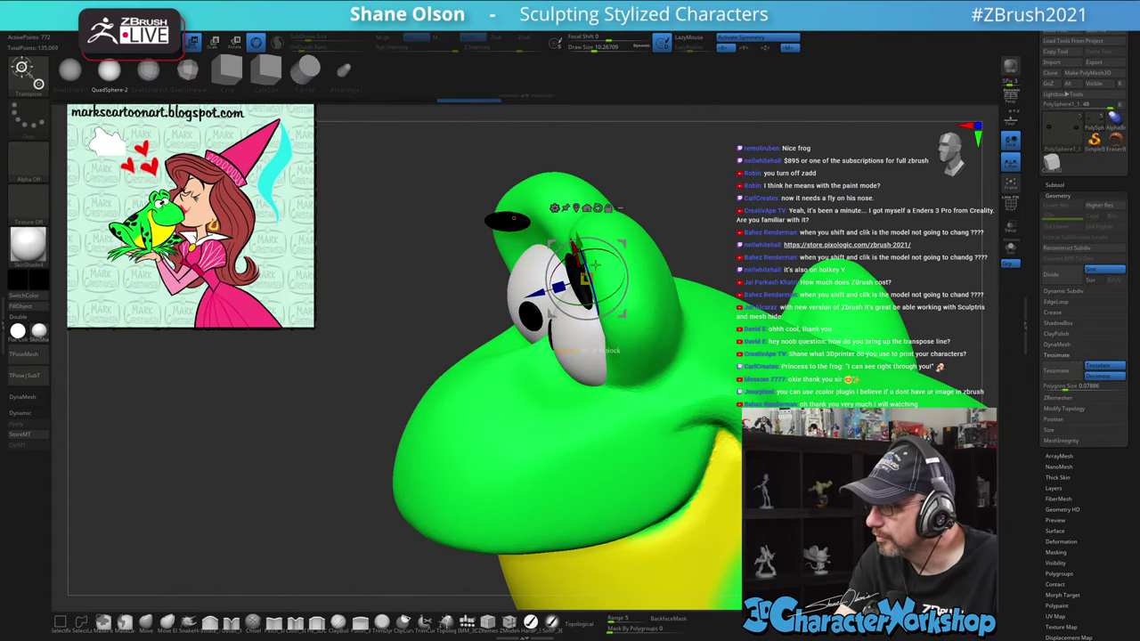
Start bending the eyebrows into arches from the front with an enlarged Move brush
key("q")
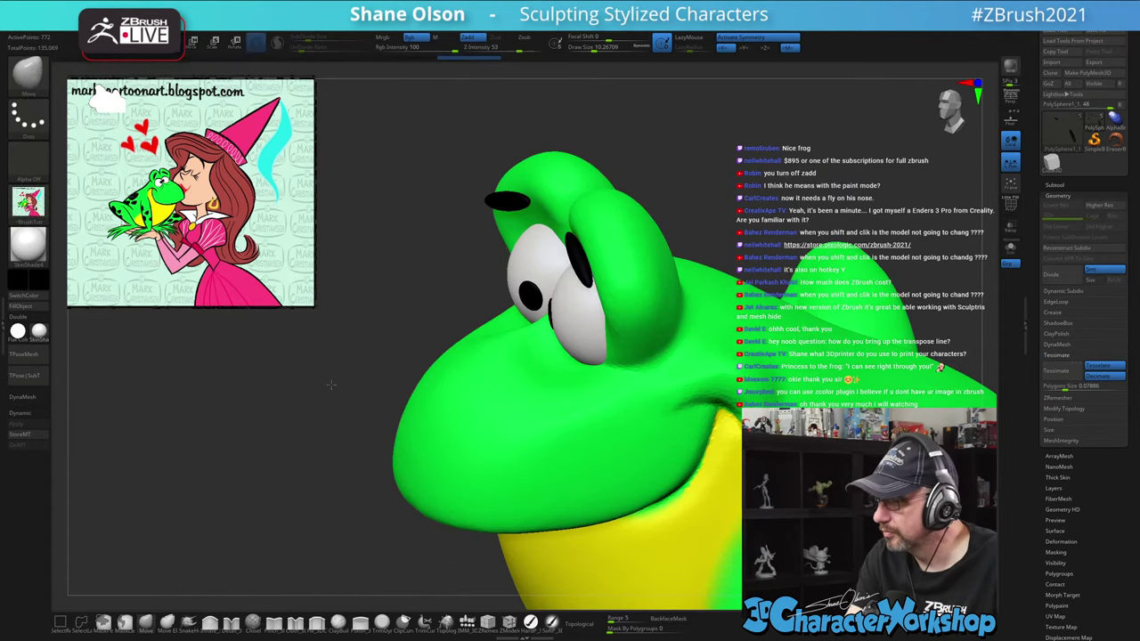
left_click_drag(330, 384, 348, 362, "shift")
key("bracketright")
left_click_drag(599, 252, 591, 238)
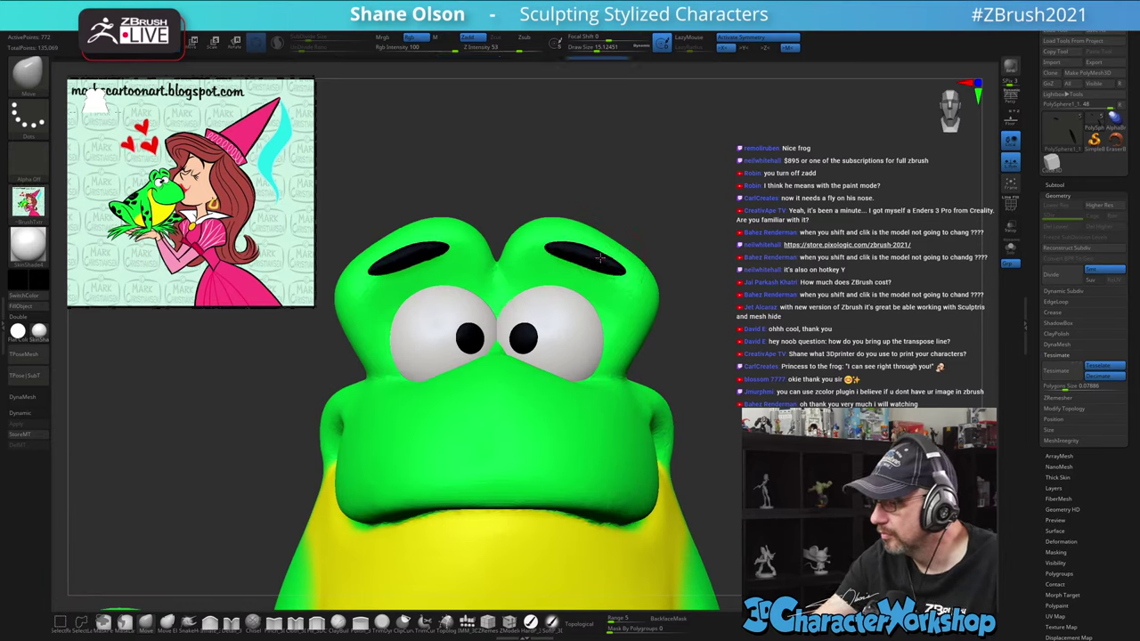
left_click_drag(663, 190, 660, 227, "alt")
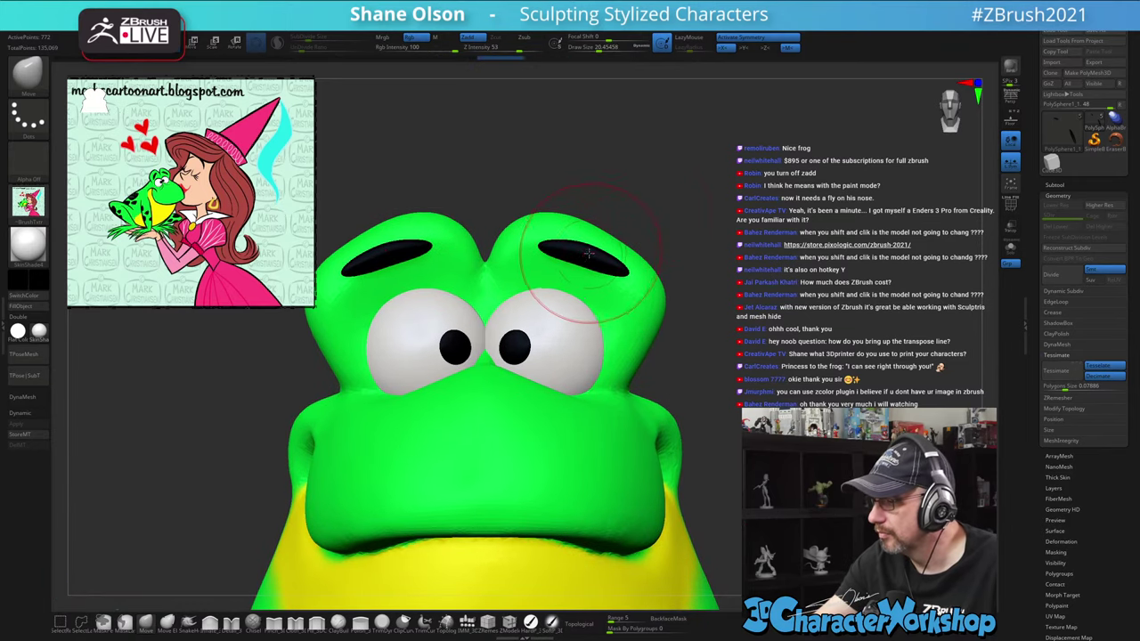
Thicken the inner and outer tips of the eyebrows with a small inflate brush at intensity 5
left_click(210, 623)
key("s")
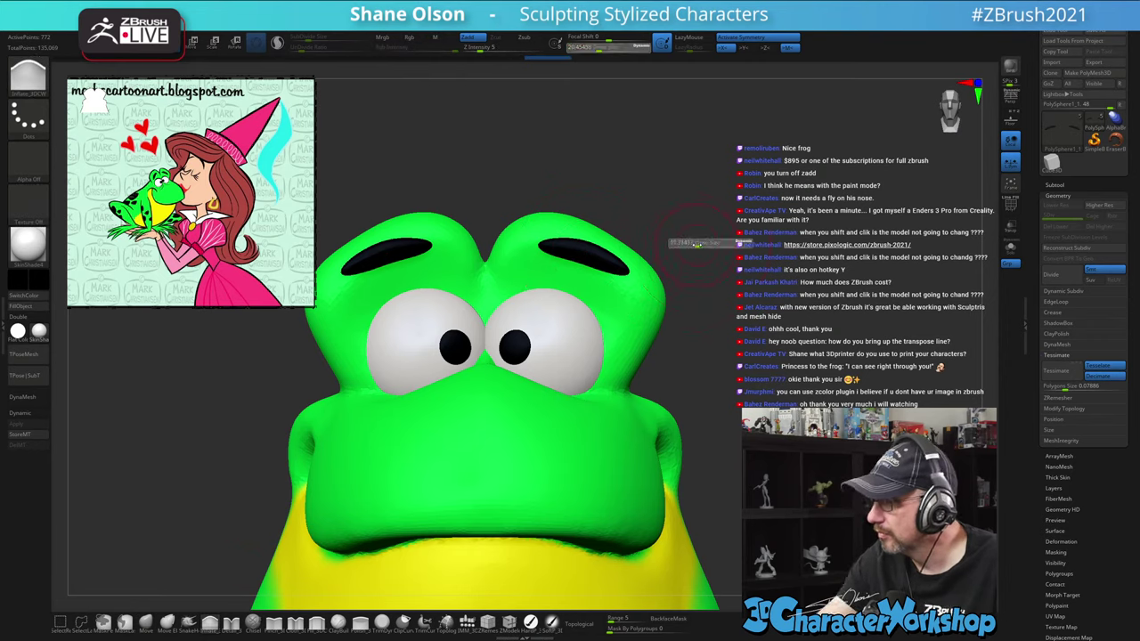
left_click_drag(697, 245, 690, 245)
left_click_drag(609, 257, 627, 272)
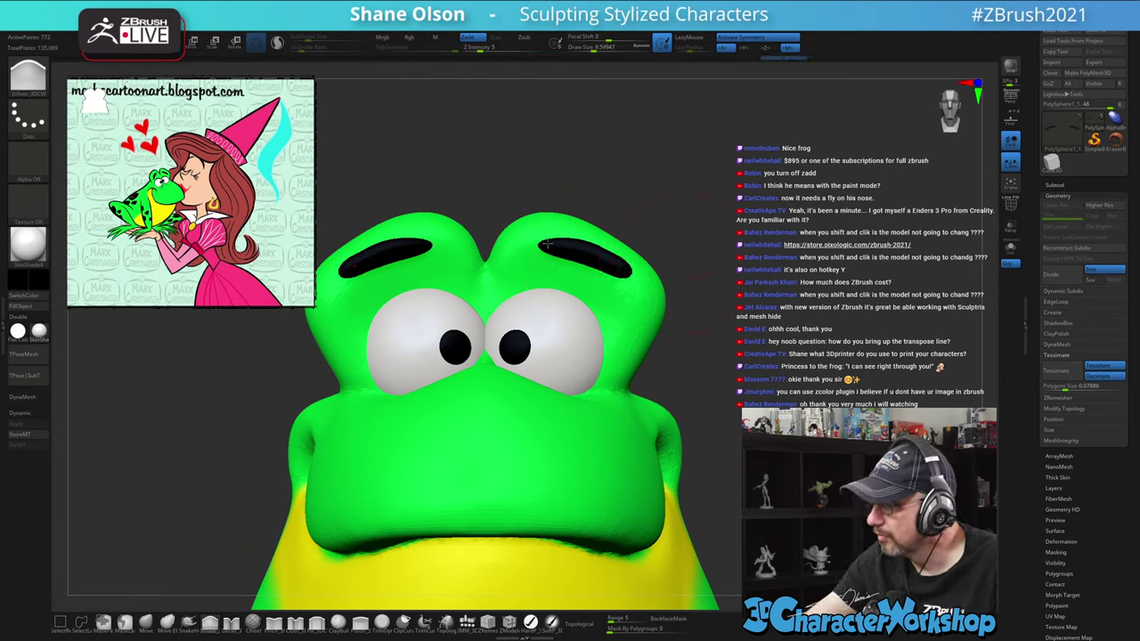
left_click_drag(541, 245, 548, 243)
Reshape the eyebrows with the Move brush, arching them and wrapping their outer ends along the brow ridges
mouse_move(686, 209)
left_mouse_down()
mouse_move(663, 223)
mouse_move(707, 227)
mouse_move(703, 258)
mouse_move(669, 232)
left_mouse_up()
key("b")
key("m")
key("v")
key("s")
mouse_move(571, 266)
left_mouse_down()
mouse_move(588, 242)
mouse_move(621, 257)
left_mouse_up()
left_click_drag(704, 224, 634, 231)
mouse_move(691, 203)
left_mouse_down()
mouse_move(752, 240)
mouse_move(745, 307)
left_mouse_up()
key("s")
left_click_drag(621, 322, 624, 322)
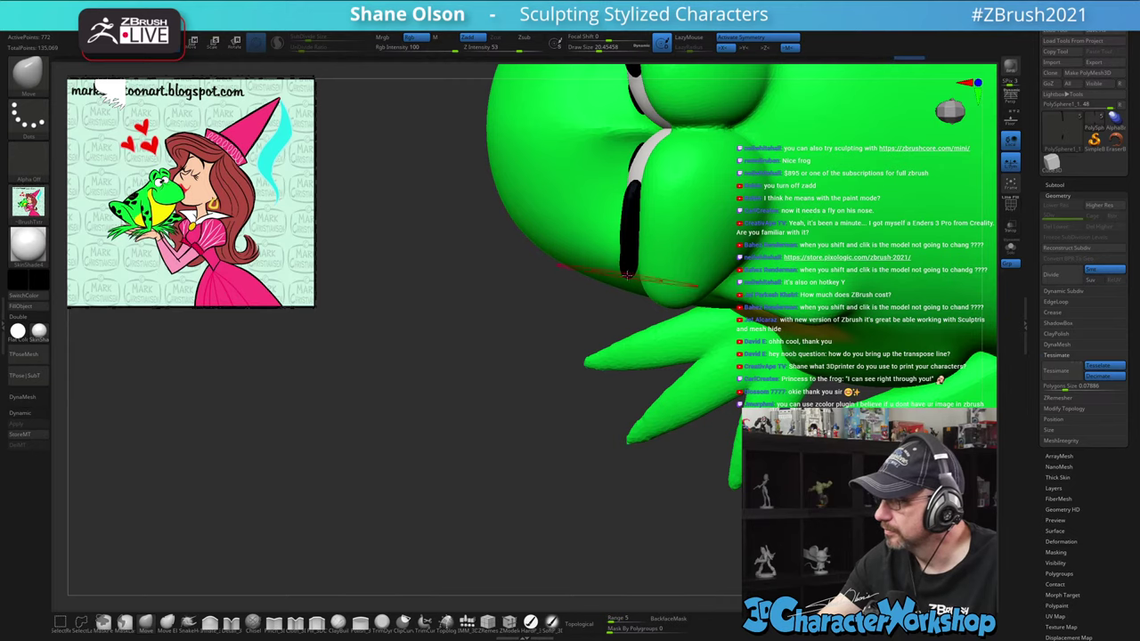
Reposition and rotate the eyebrows as whole objects to follow the curved front of the brow ridges
key("w")
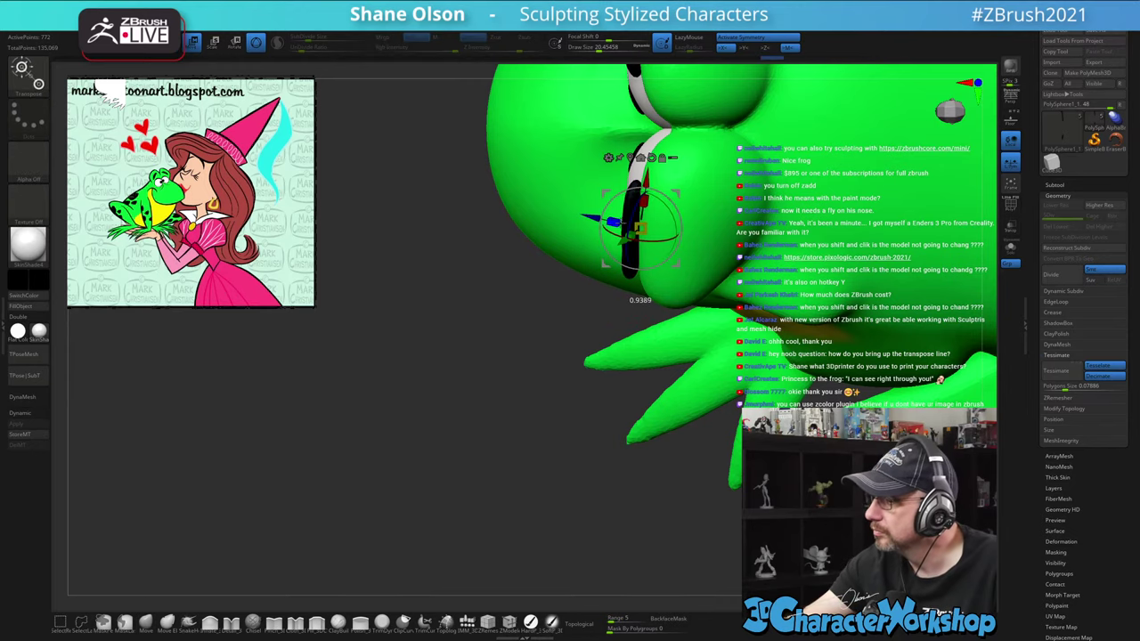
left_click_drag(551, 411, 639, 288)
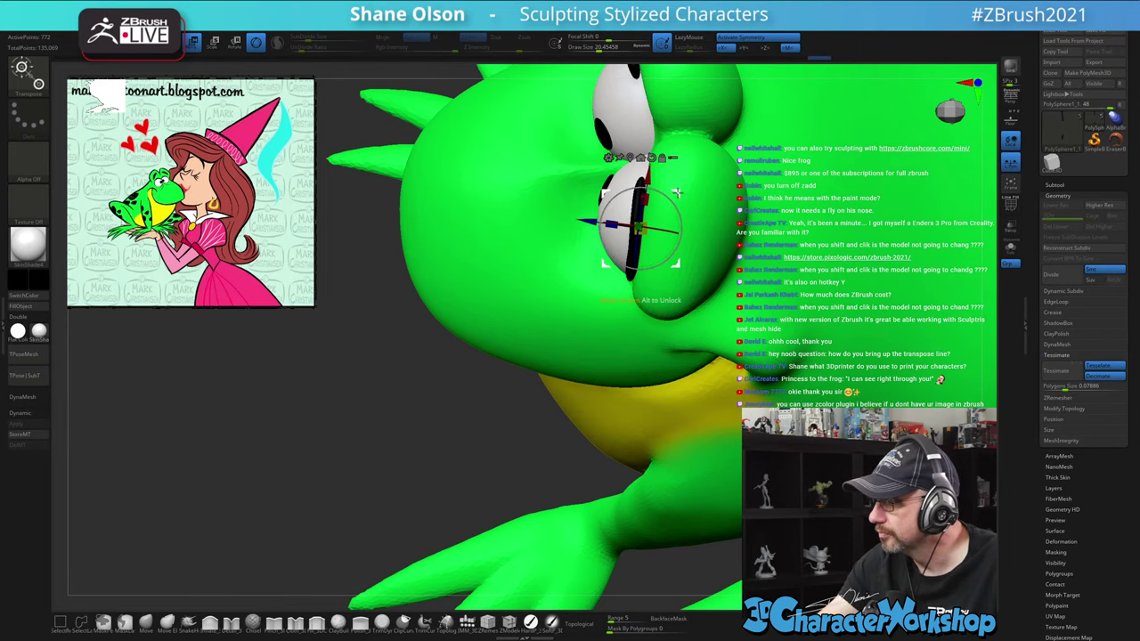
left_click_drag(676, 191, 681, 191)
left_click_drag(695, 242, 751, 300)
mouse_move(710, 218)
left_mouse_down()
mouse_move(719, 169)
mouse_move(683, 207)
mouse_move(664, 206)
mouse_move(689, 220)
left_mouse_up()
mouse_move(748, 258)
left_mouse_down()
mouse_move(787, 337)
mouse_move(761, 250)
mouse_move(739, 312)
mouse_move(728, 260)
left_mouse_up()
Tilt the eyebrows more steeply down towards their outer ends and return to the Move brush in a three-quarter view
key("q")
key("w")
scroll(723, 274, "up", 3)
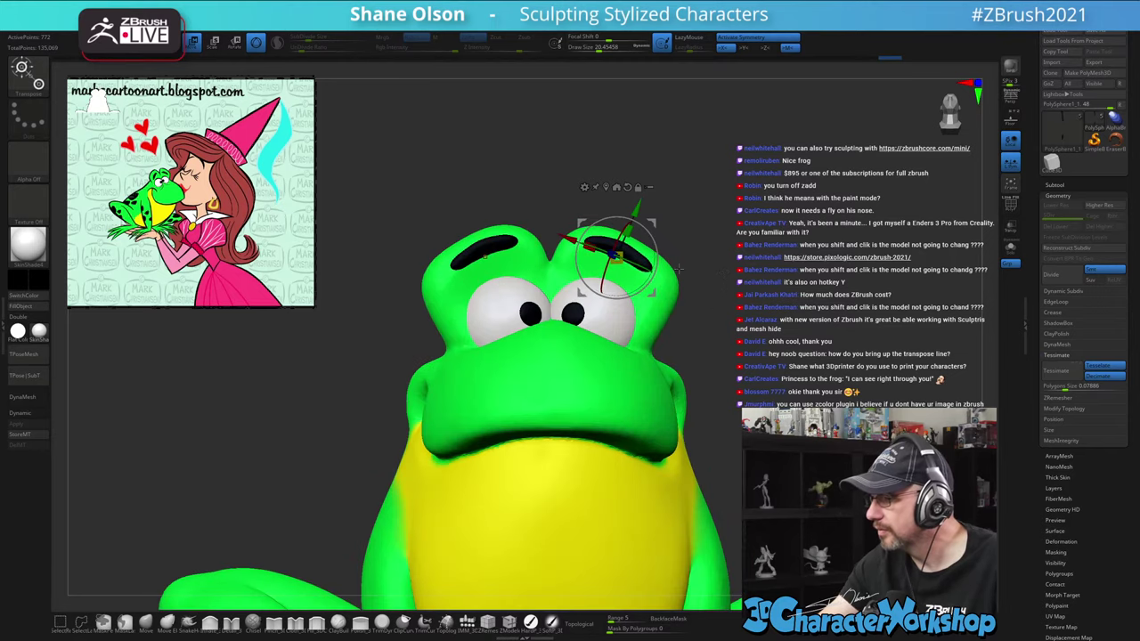
left_click_drag(657, 249, 654, 224)
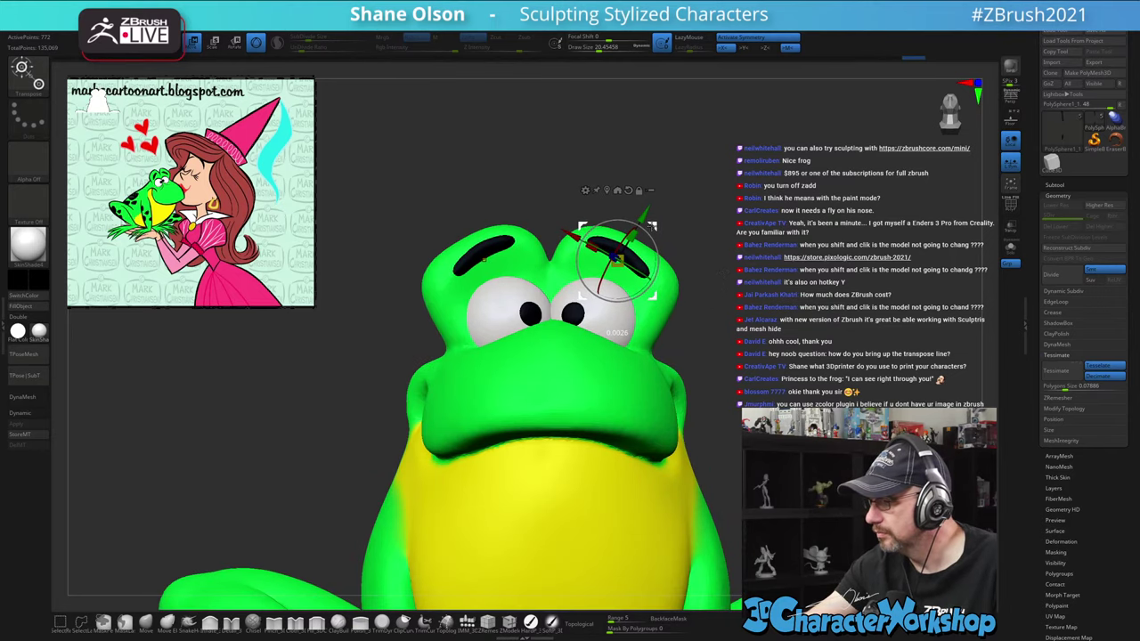
mouse_move(725, 283)
left_mouse_down()
mouse_move(723, 302)
mouse_move(678, 328)
mouse_move(729, 337)
mouse_move(707, 290)
mouse_move(723, 286)
mouse_move(701, 311)
mouse_move(689, 305)
left_mouse_up()
key("q")
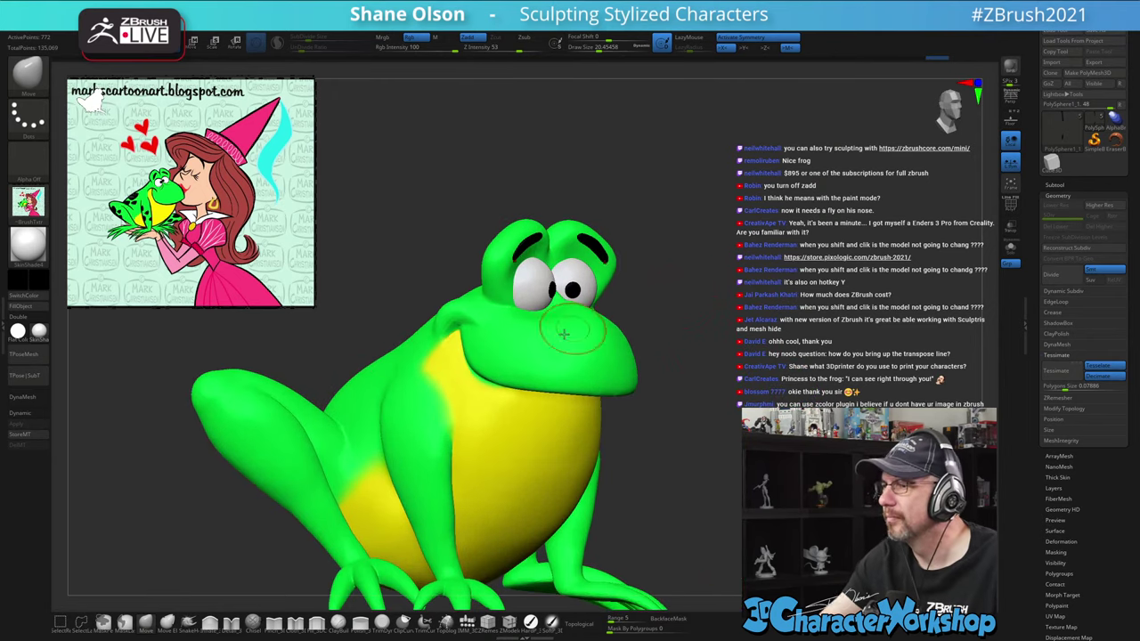
Sample the belly's yellow and clean up the paint edge along the underside of the jaw with the hard paint brush at draw size 3
mouse_move(679, 392)
left_mouse_down()
mouse_move(727, 394)
mouse_move(731, 430)
mouse_move(670, 374)
left_mouse_up()
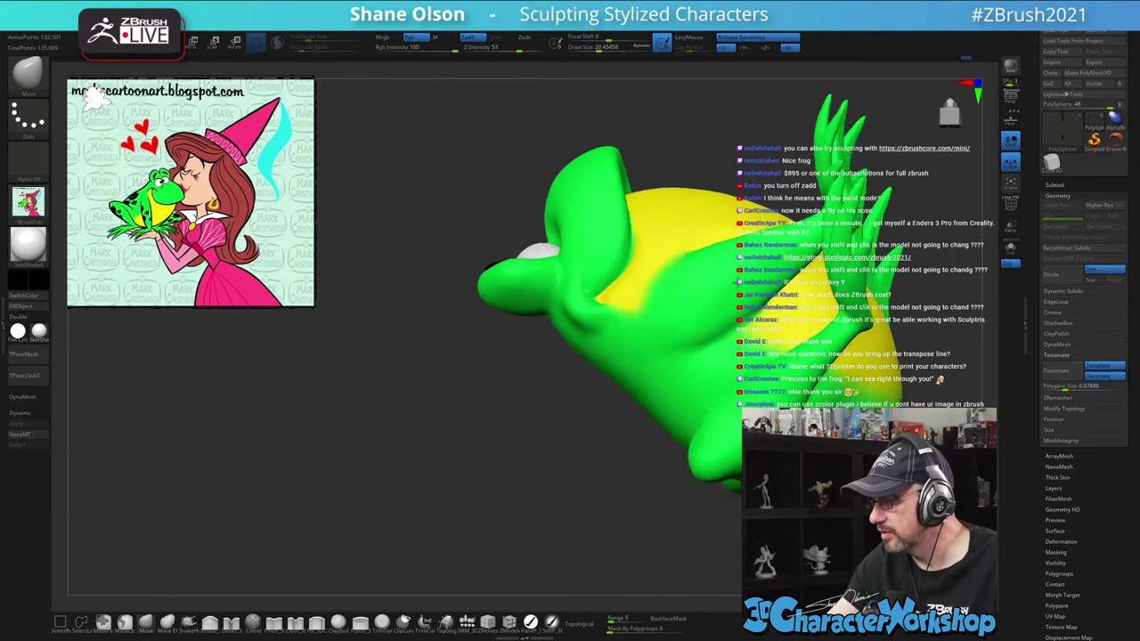
mouse_move(654, 224)
right_mouse_down("ctrl")
mouse_move(655, 284)
mouse_move(601, 365)
mouse_move(609, 380)
right_mouse_up("ctrl")
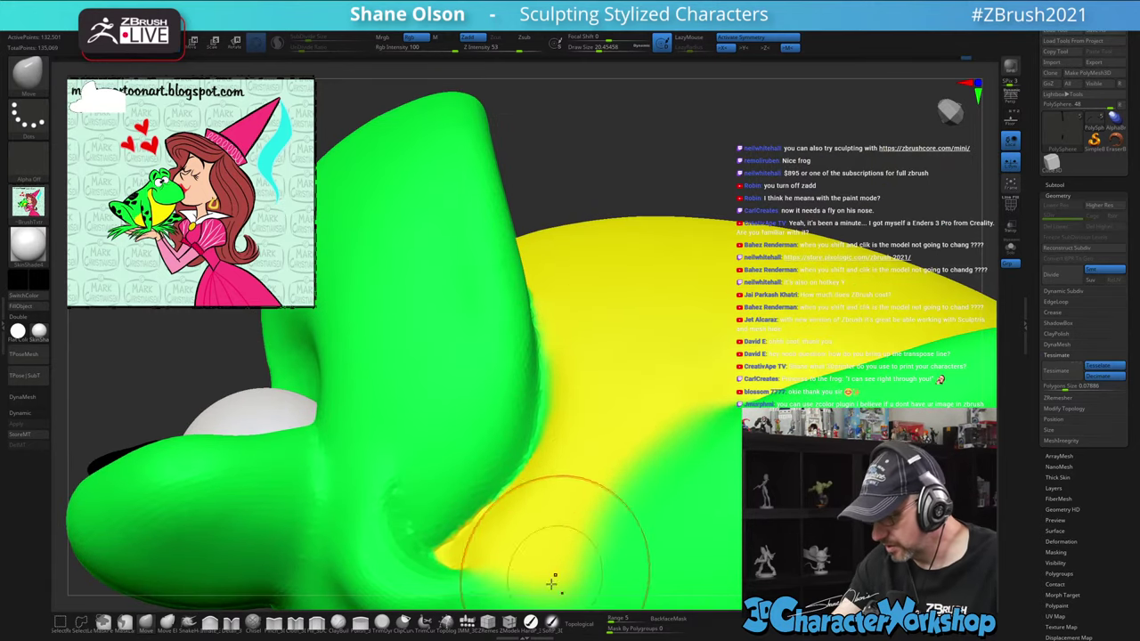
left_click(532, 622)
key("bracketleft")
key("bracketleft")
key("bracketleft")
key("bracketleft")
key("bracketleft")
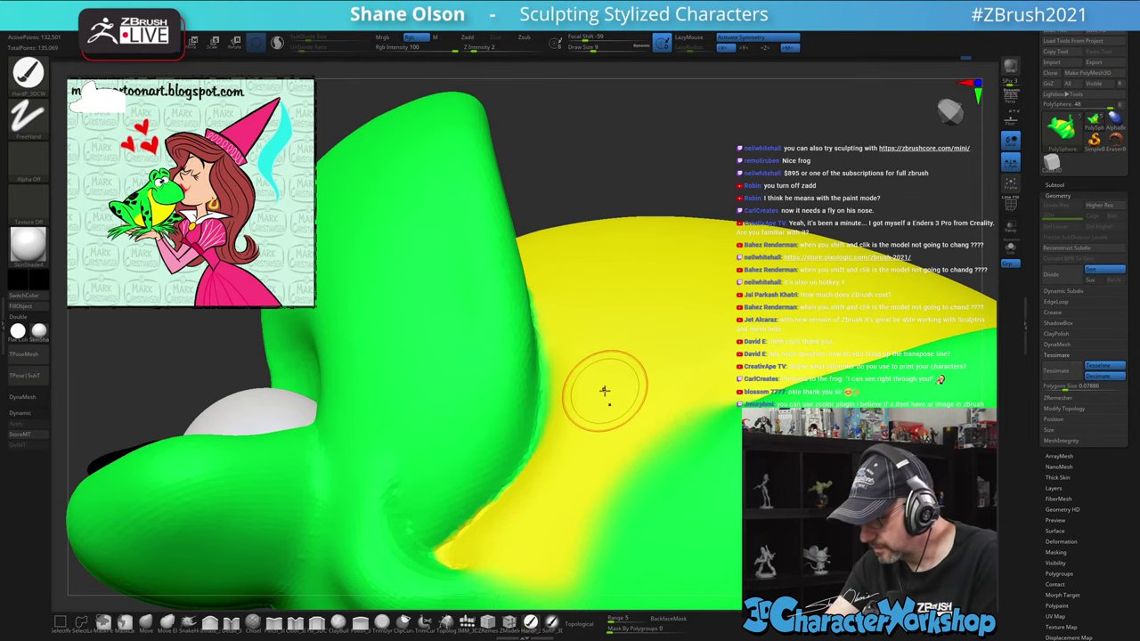
mouse_move(600, 360)
right_mouse_down()
mouse_move(595, 329)
mouse_move(593, 340)
right_mouse_up()
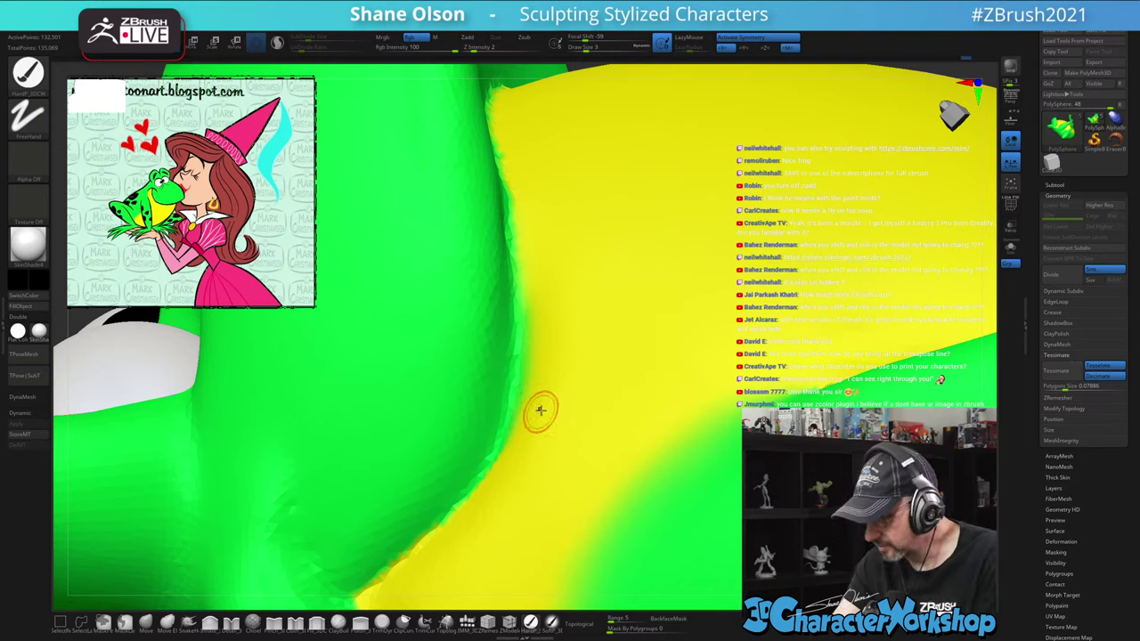
key("c")
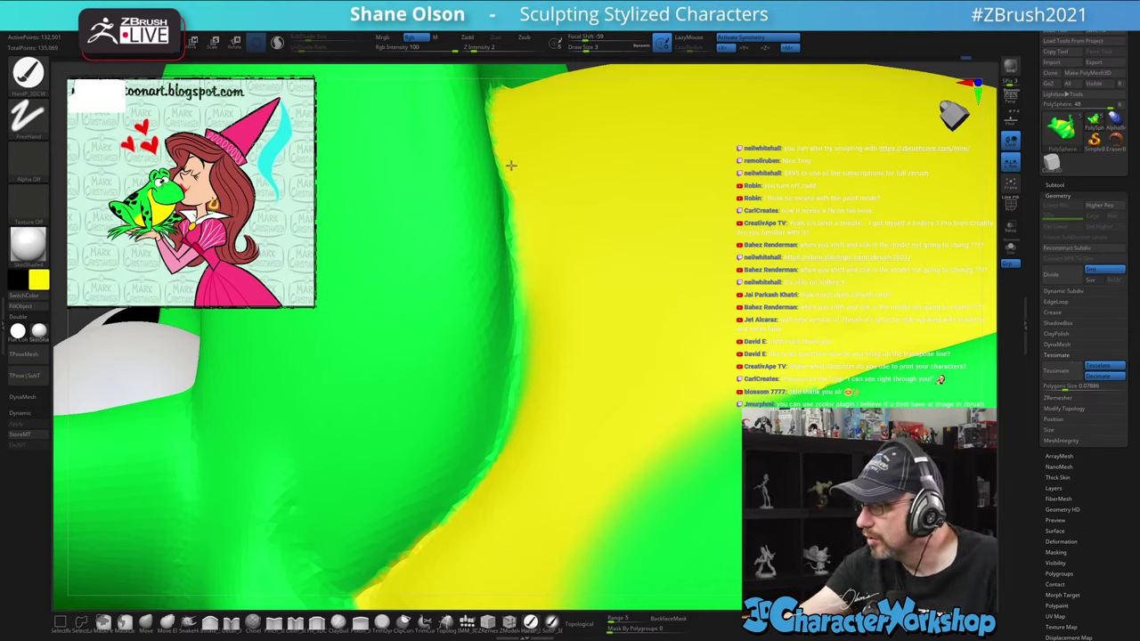
mouse_move(520, 227)
left_mouse_down()
mouse_move(522, 369)
mouse_move(506, 452)
left_mouse_up()
right_click_drag(587, 421, 609, 394)
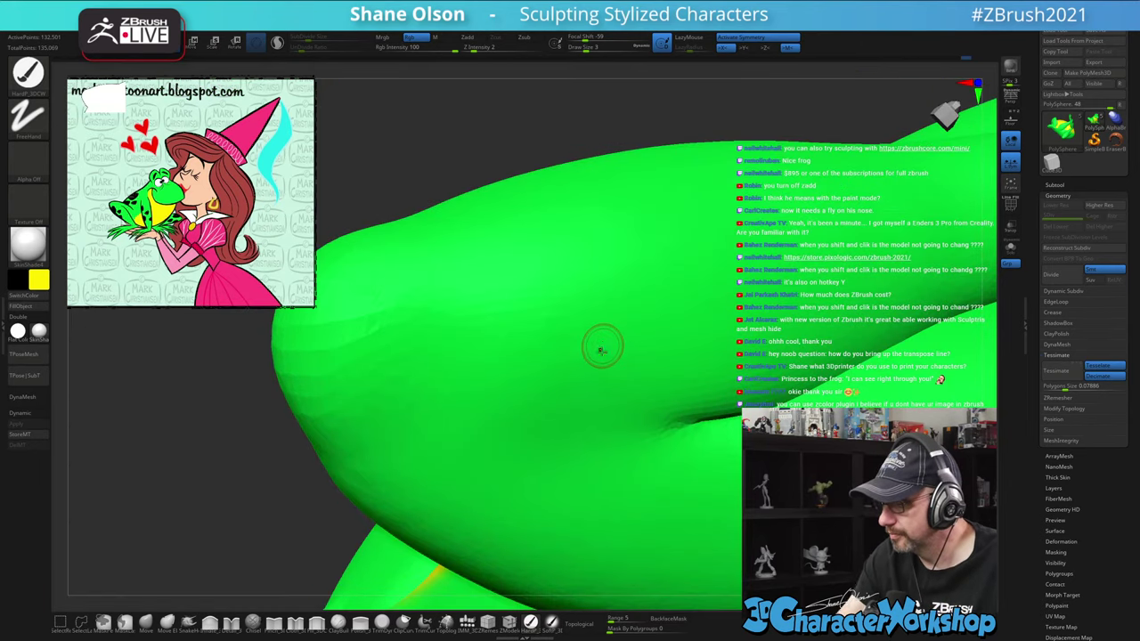
Examine the whole frog from the front, three-quarter and side views against the reference drawing
key("f")
right_click_drag(720, 179, 547, 190)
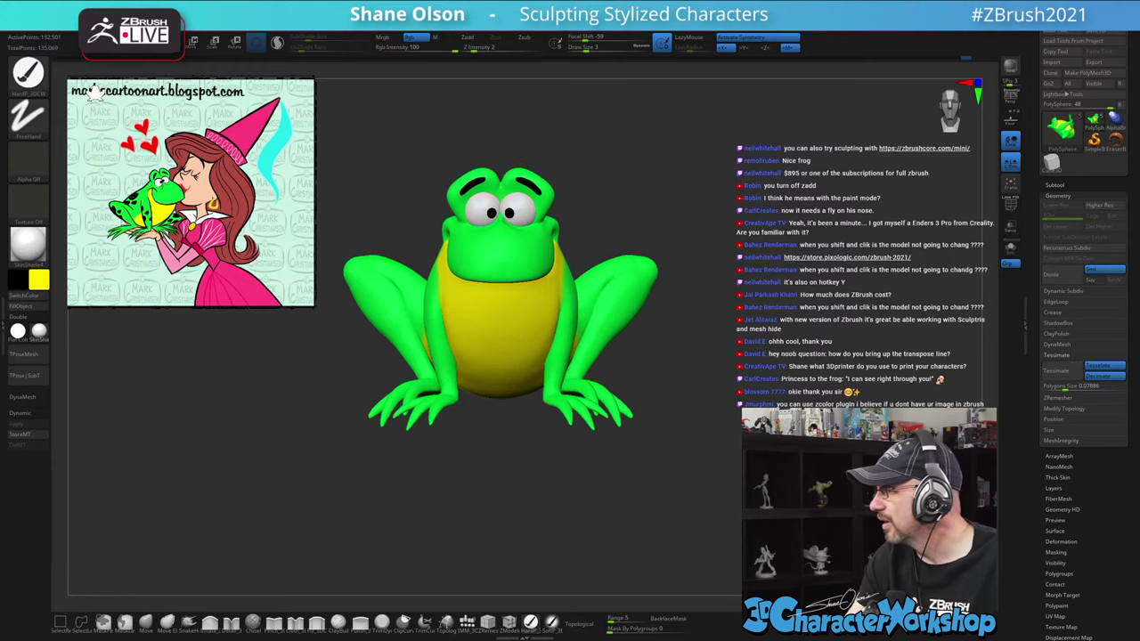
left_click_drag(681, 86, 788, 280)
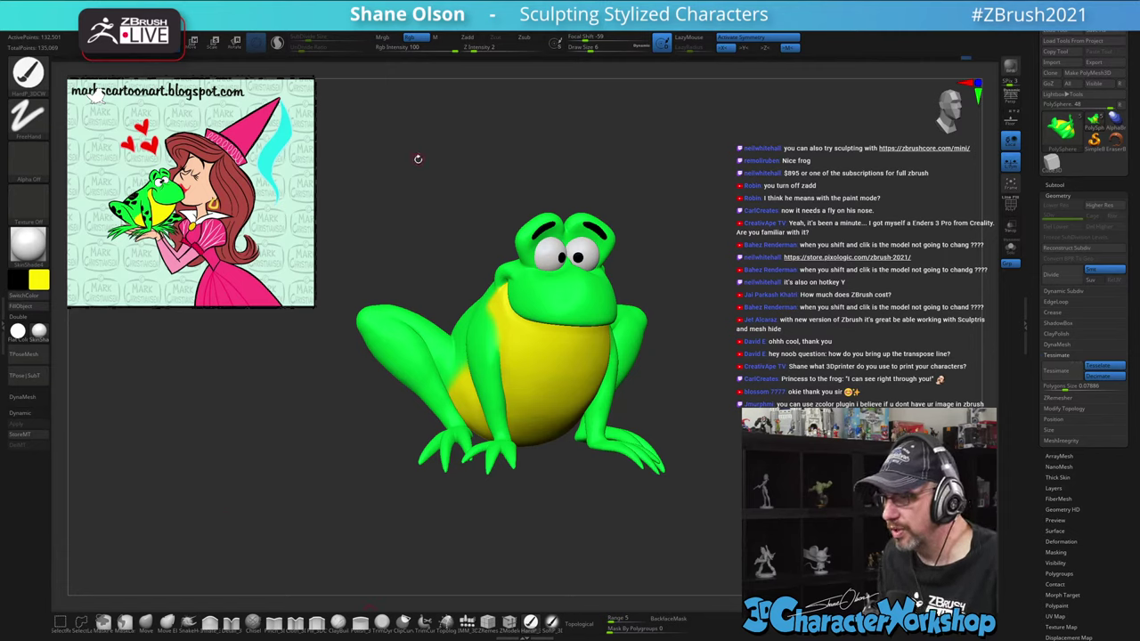
left_click_drag(412, 169, 442, 179, "alt")
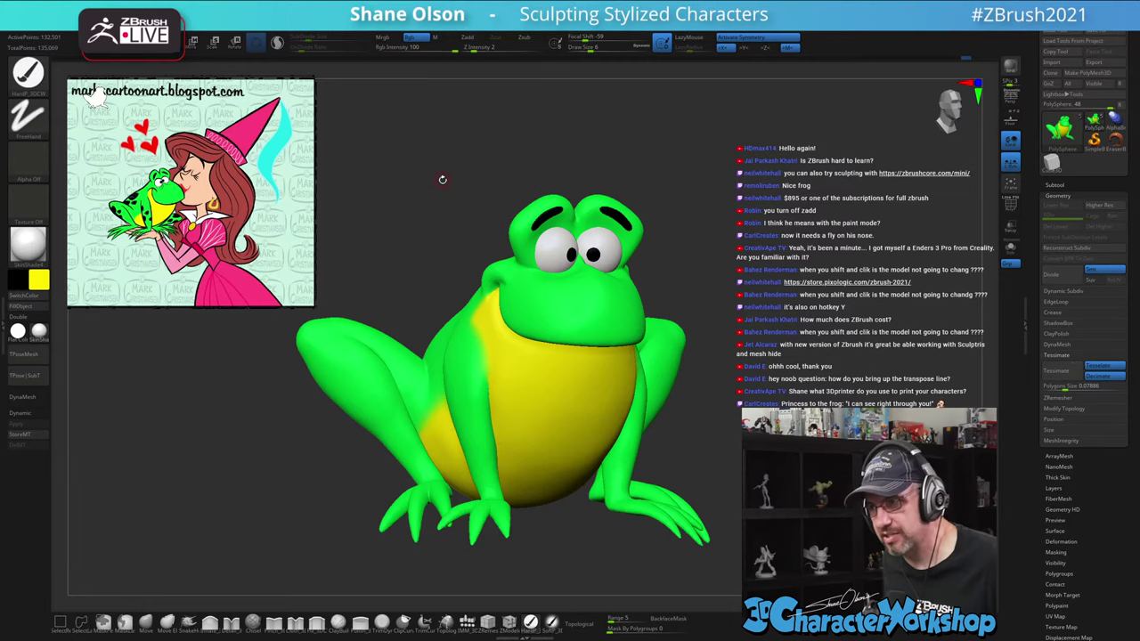
left_click_drag(700, 245, 718, 244)
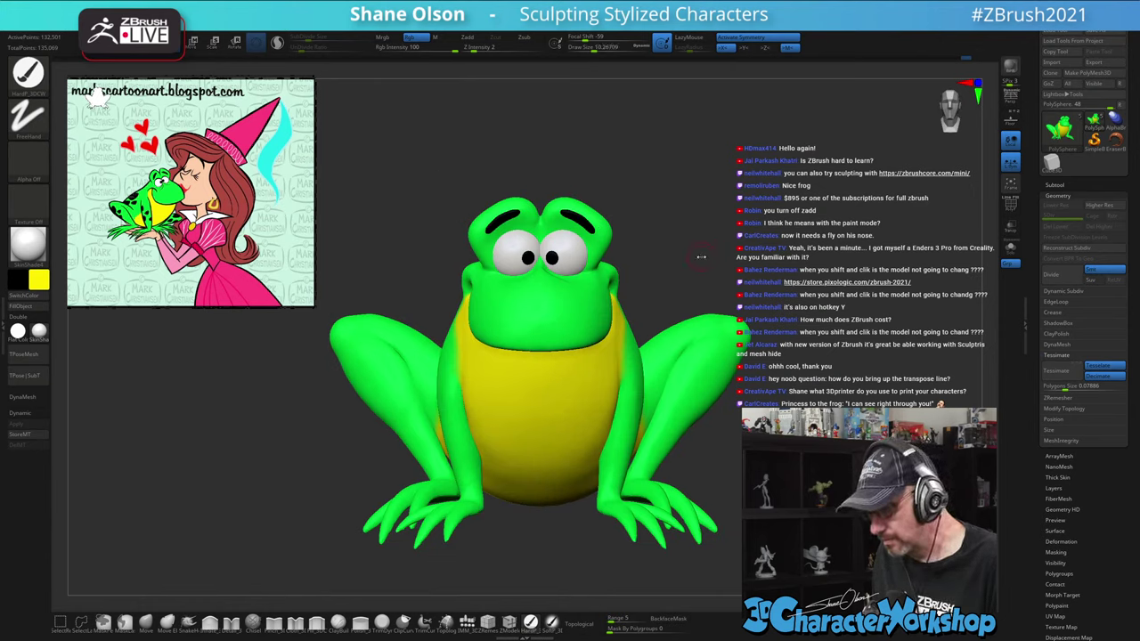
left_click_drag(701, 256, 687, 253)
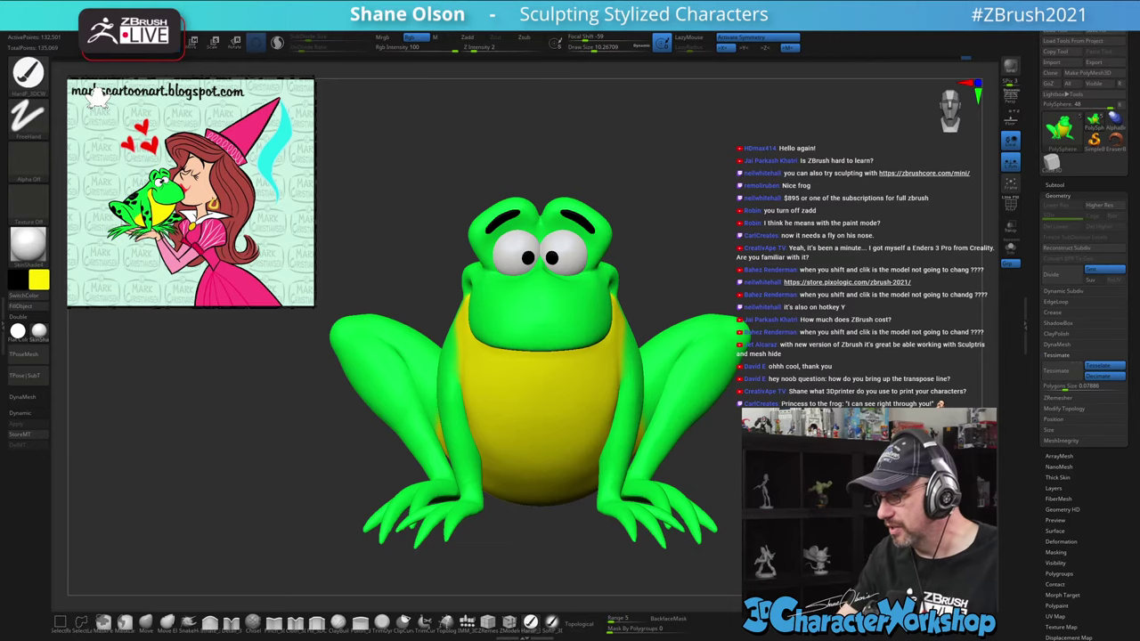
left_click_drag(695, 255, 606, 257)
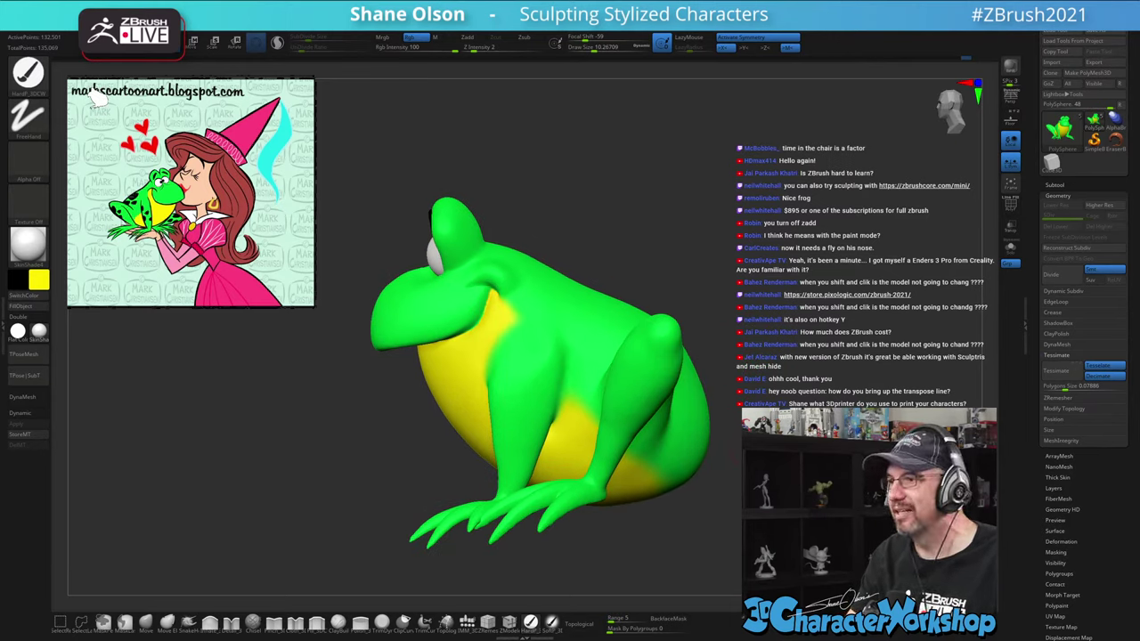
left_click_drag(96, 97, 97, 99, "alt")
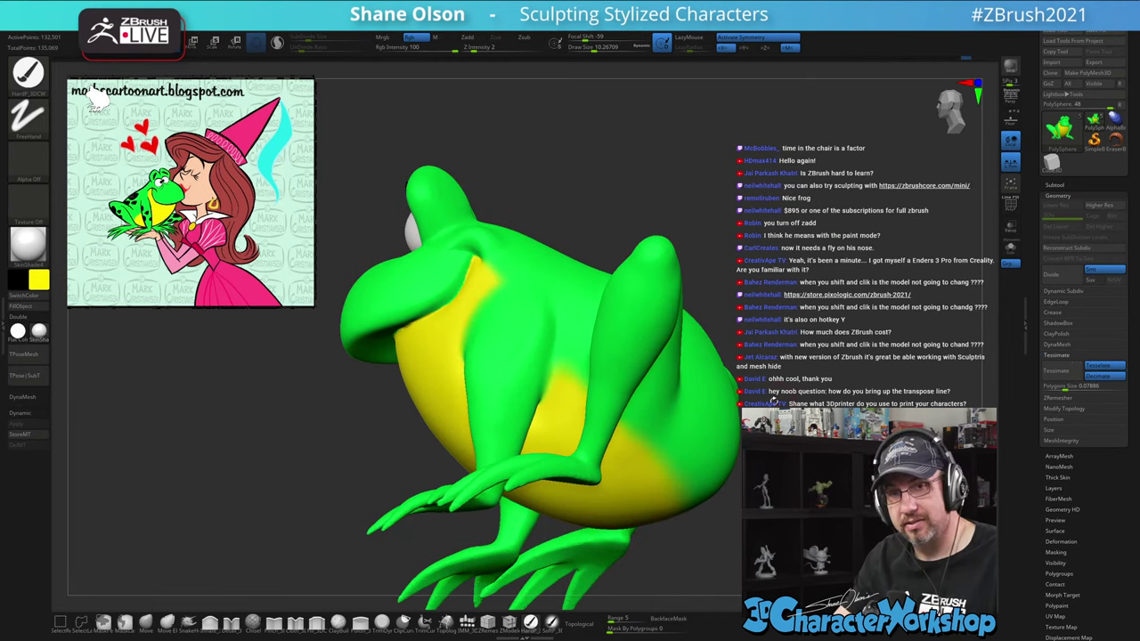
Refine the front arm where it meets the yellow belly with a lazy-mouse sculpting brush at Z intensity 15 and draw size about 22
left_click(275, 626)
key("s")
left_click_drag(381, 456, 386, 455)
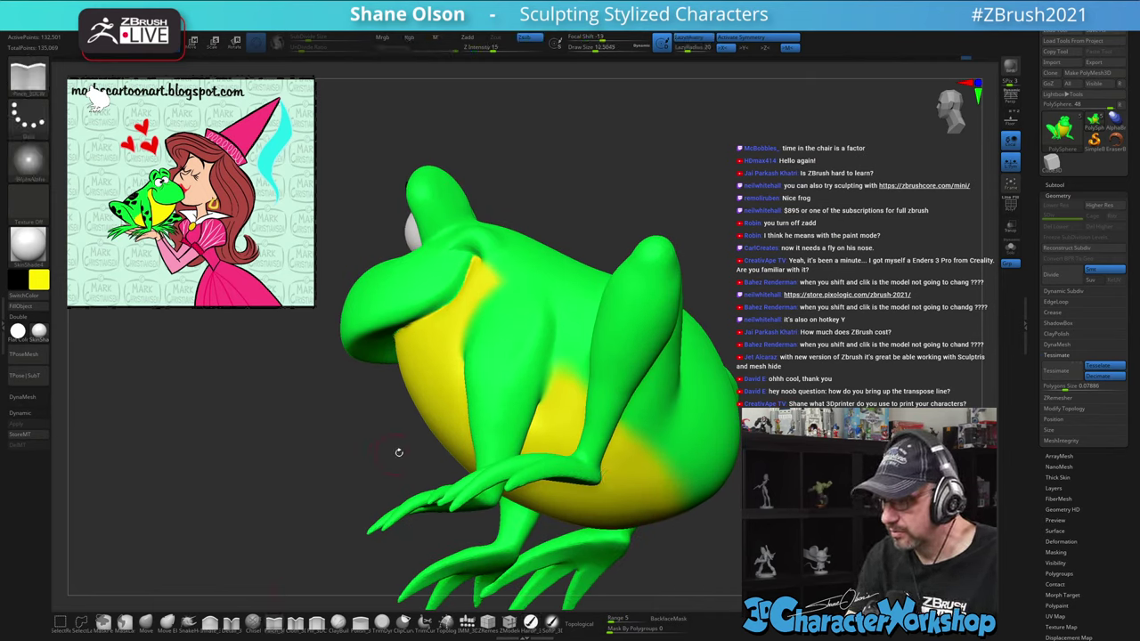
mouse_move(571, 349)
right_mouse_down()
mouse_move(560, 377)
mouse_move(560, 351)
mouse_move(558, 383)
right_mouse_up()
key("shift")
key("s")
mouse_move(553, 395)
left_mouse_down()
mouse_move(558, 351)
mouse_move(547, 404)
mouse_move(561, 329)
left_mouse_up()
mouse_move(616, 379)
right_mouse_down()
mouse_move(824, 395)
mouse_move(811, 383)
right_mouse_up()
left_click_drag(471, 386, 469, 379)
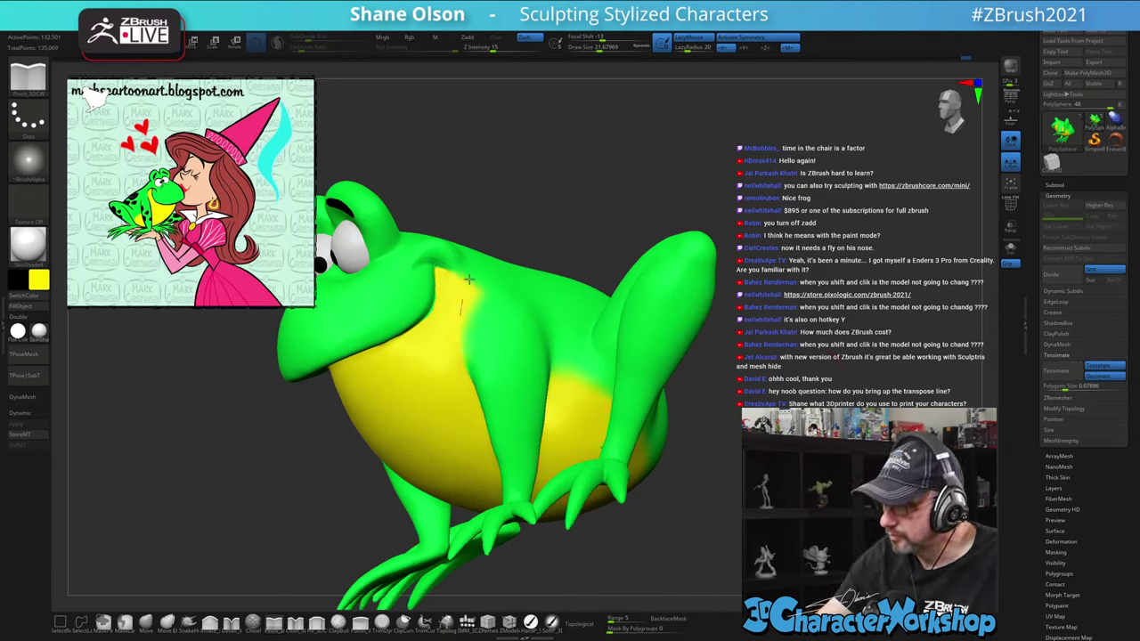
left_click_drag(713, 413, 909, 456)
left_click_drag(677, 489, 757, 499, "alt")
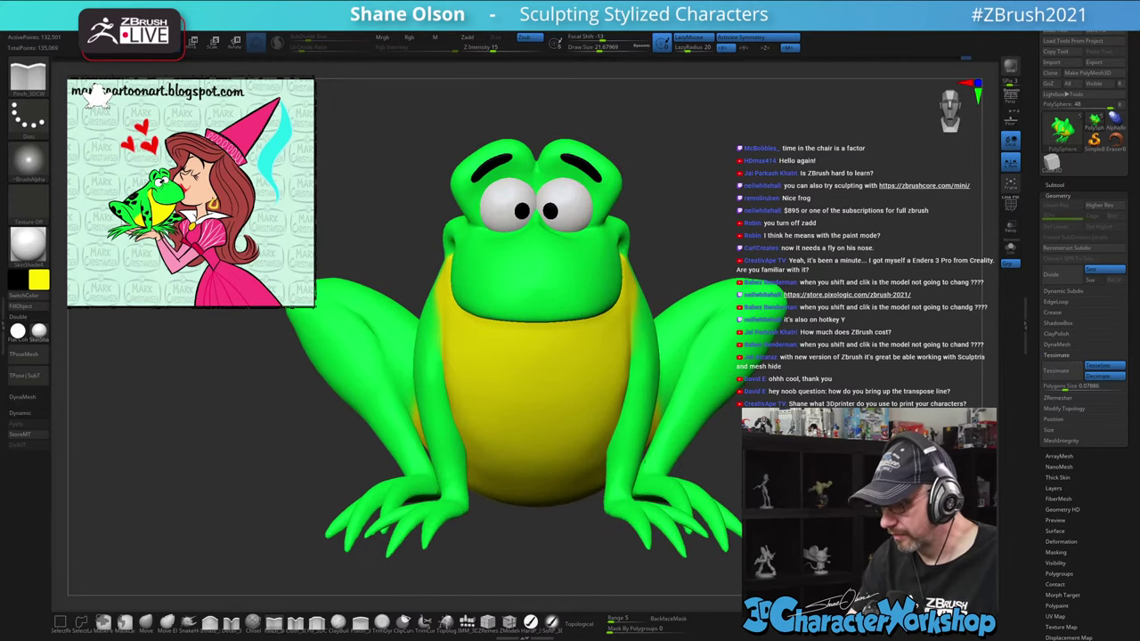
Return to the hard paint brush and set the paint colour to black
left_click(527, 625)
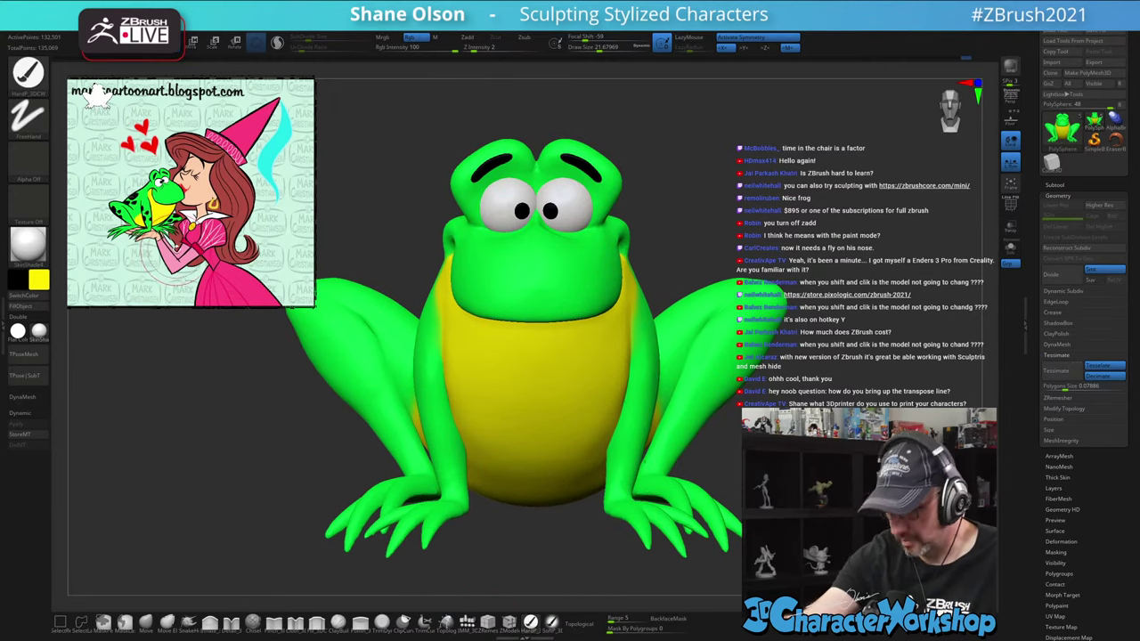
key("shift+z")
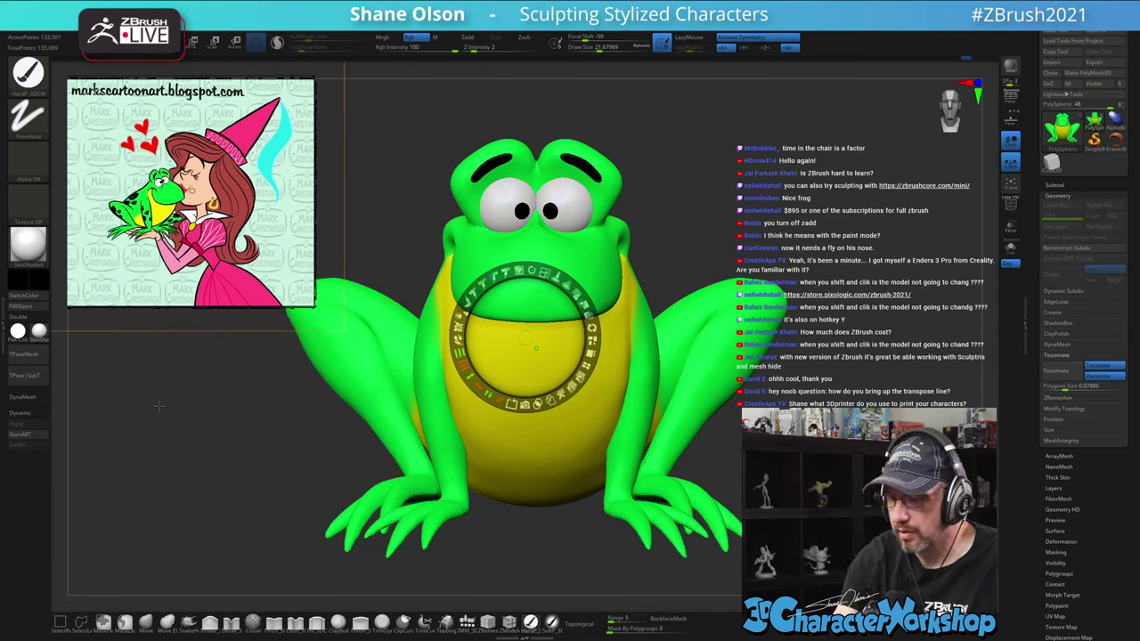
key("z")
left_click(40, 279)
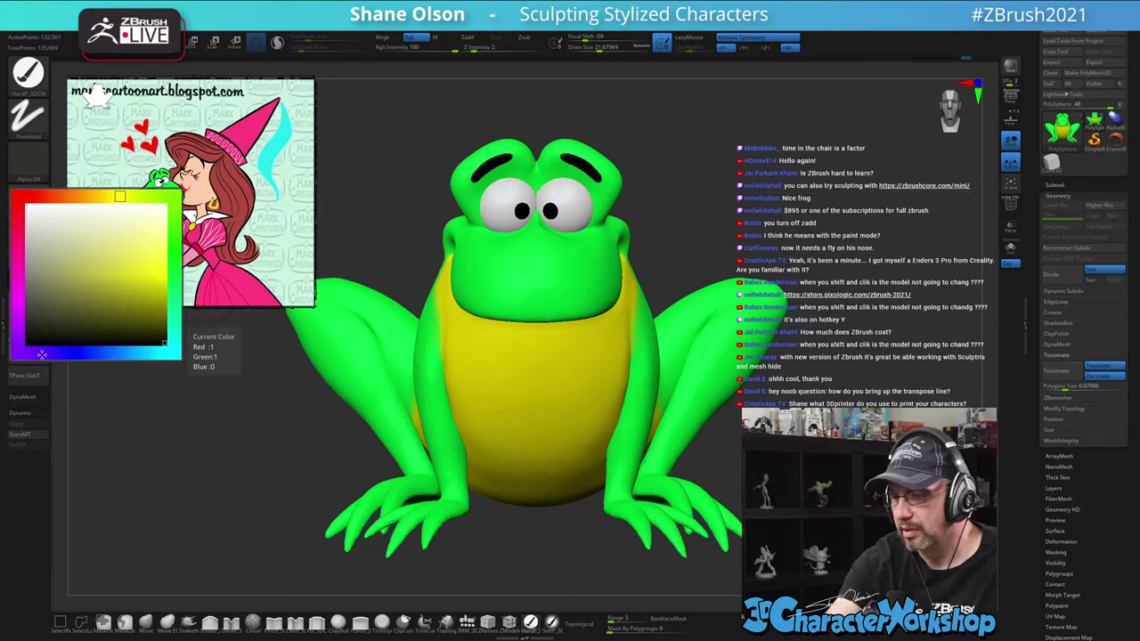
left_click(47, 354)
left_click(53, 296)
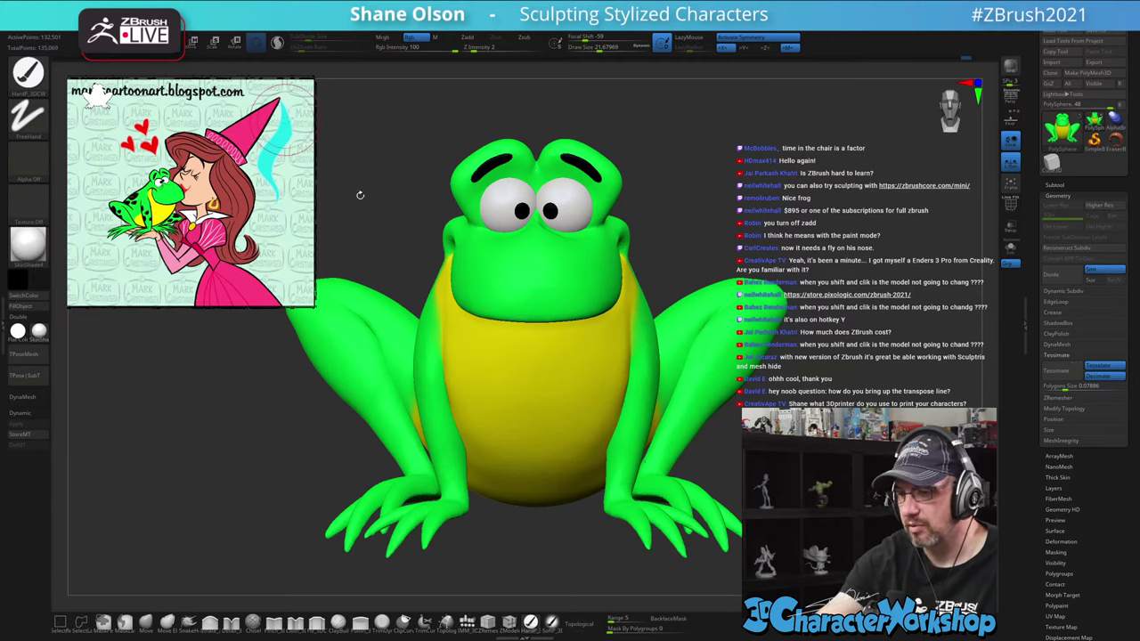
Try a round black spot on the side of the frog's back at a draw size of about 11
mouse_move(285, 498)
left_mouse_down()
mouse_move(214, 512)
mouse_move(198, 488)
mouse_move(205, 423)
mouse_move(196, 426)
left_mouse_up()
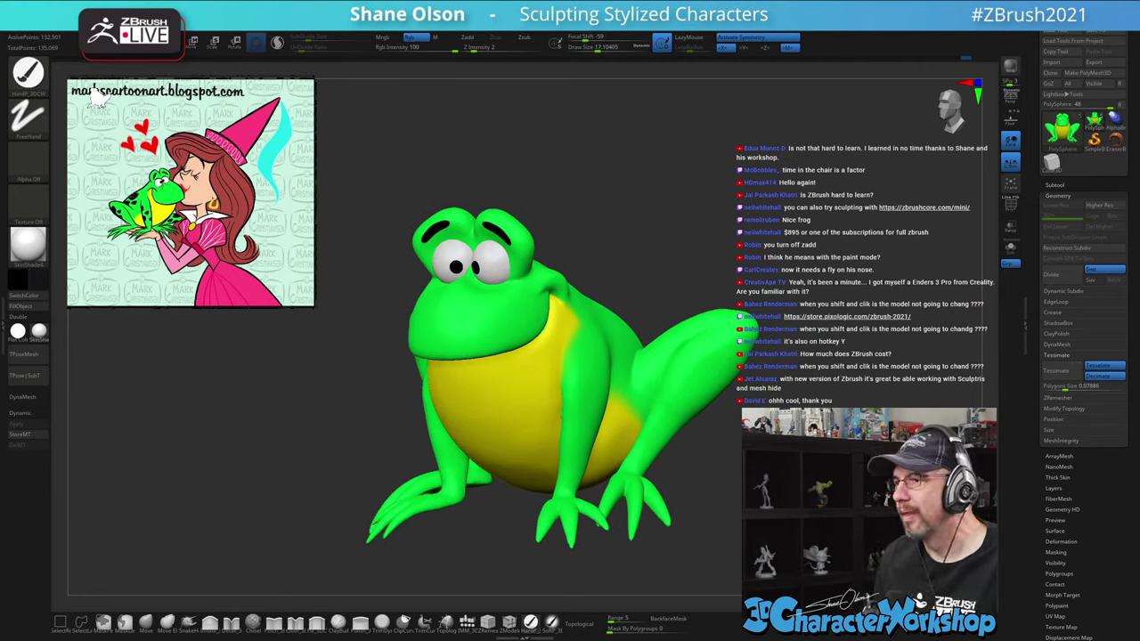
left_click_drag(748, 449, 725, 459, "alt")
left_click_drag(101, 98, 97, 99)
mouse_move(789, 518)
left_mouse_down()
mouse_move(730, 512)
mouse_move(735, 527)
mouse_move(771, 523)
left_mouse_up()
left_click_drag(700, 456, 668, 547)
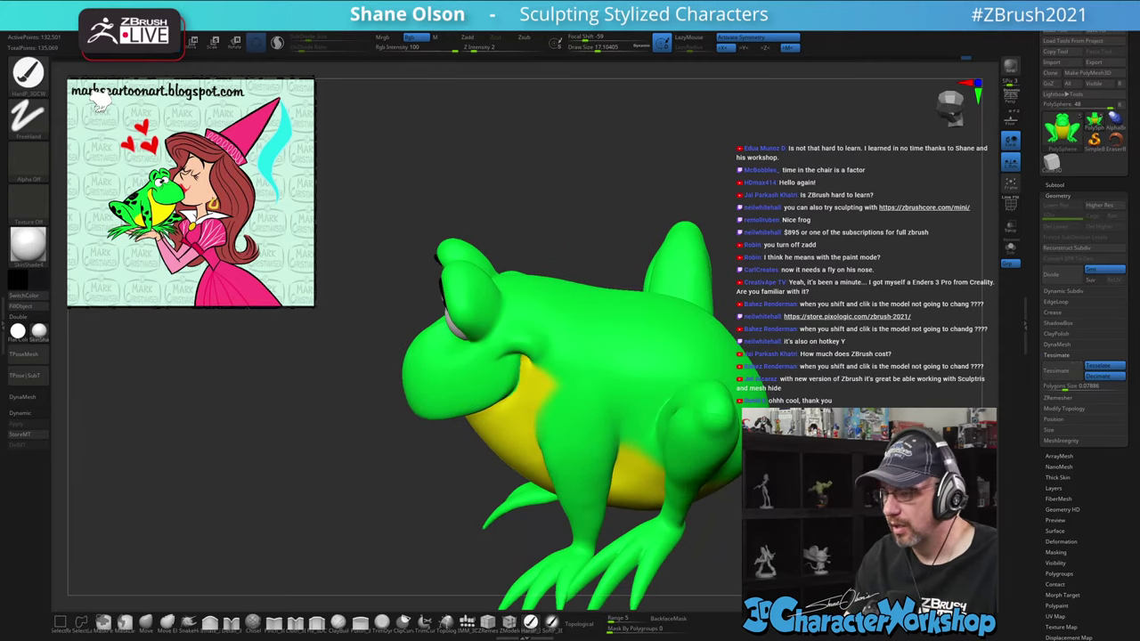
key("s")
left_click_drag(654, 359, 647, 358)
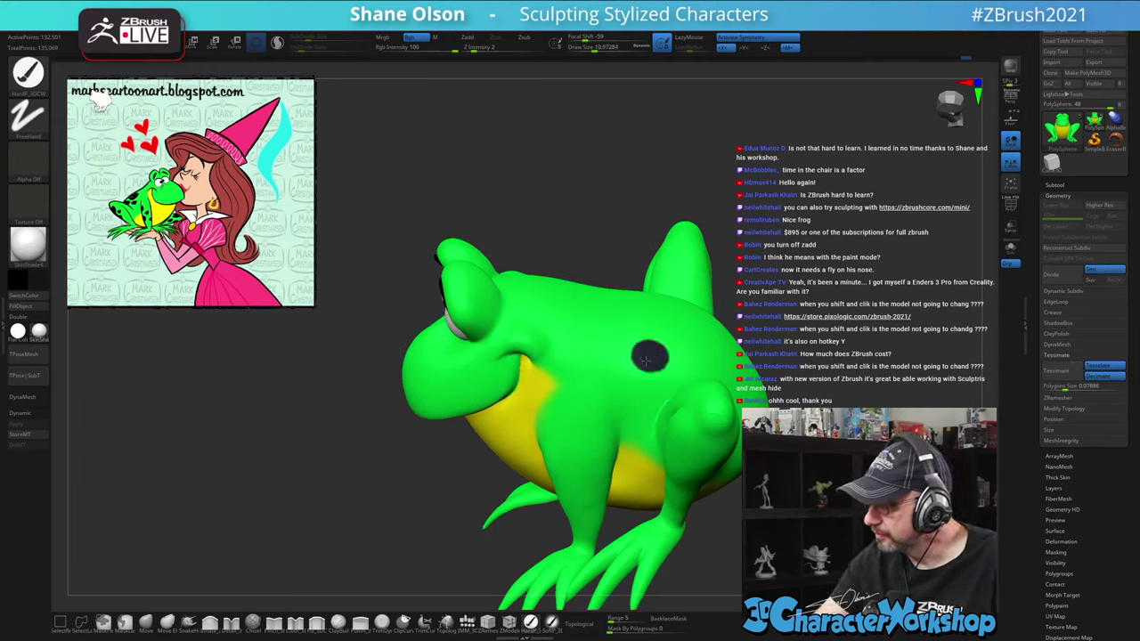
Enable Sculptris Pro, test a black spot on the back with the wireframe displayed, and undo the spot
left_click(277, 44)
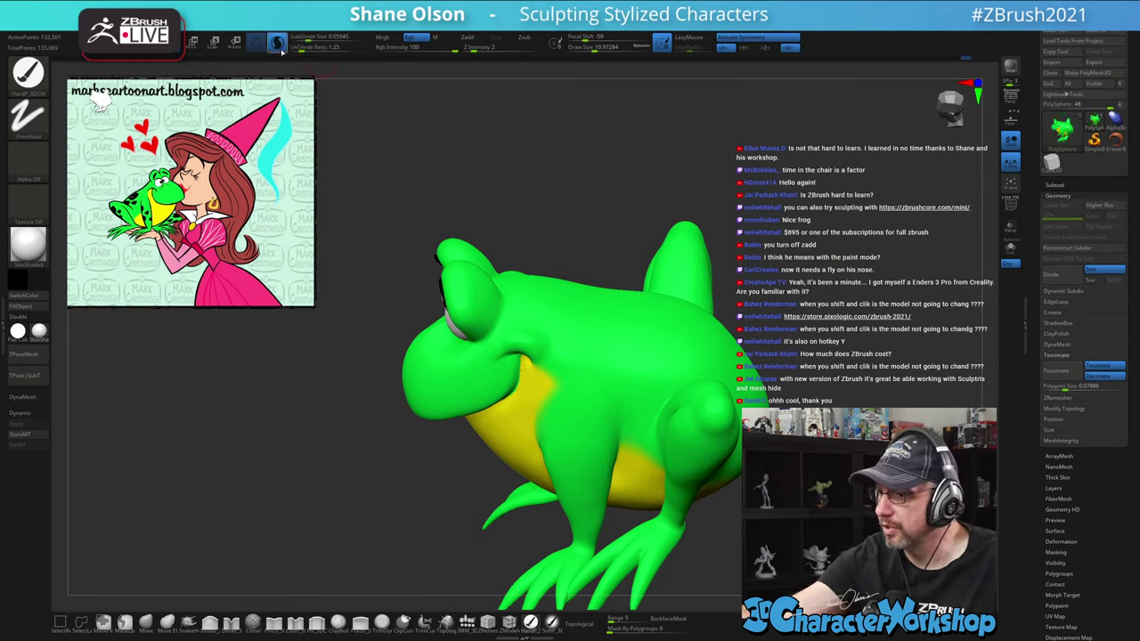
left_click_drag(791, 333, 781, 326)
key("shift+f")
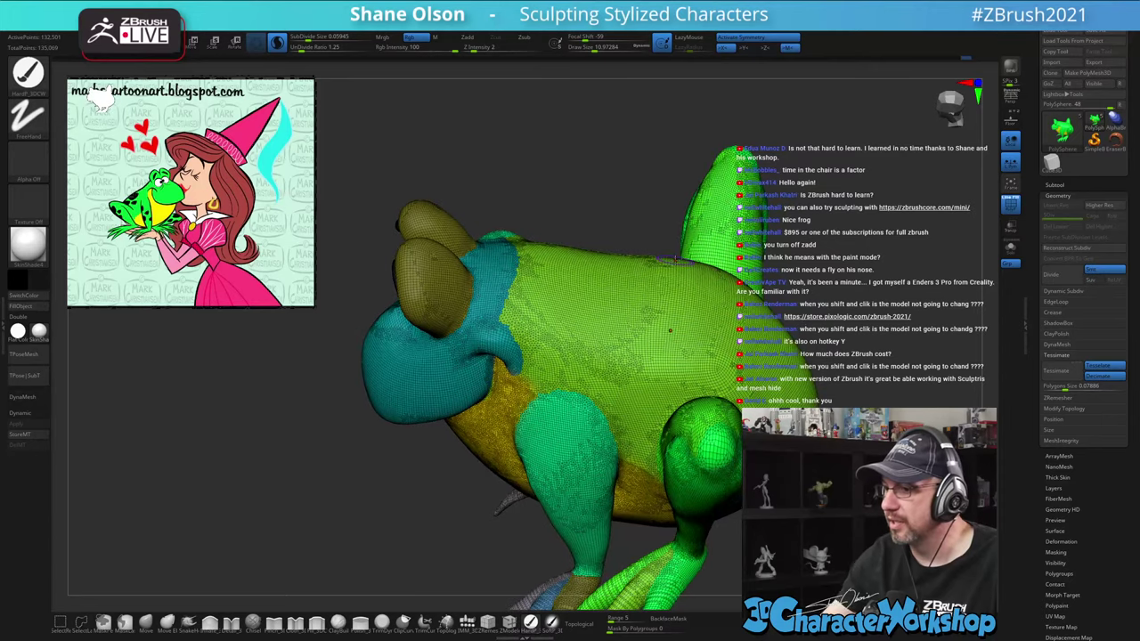
left_click_drag(660, 350, 660, 348)
left_click_drag(855, 318, 857, 375, "alt")
scroll(666, 356, "up", 3)
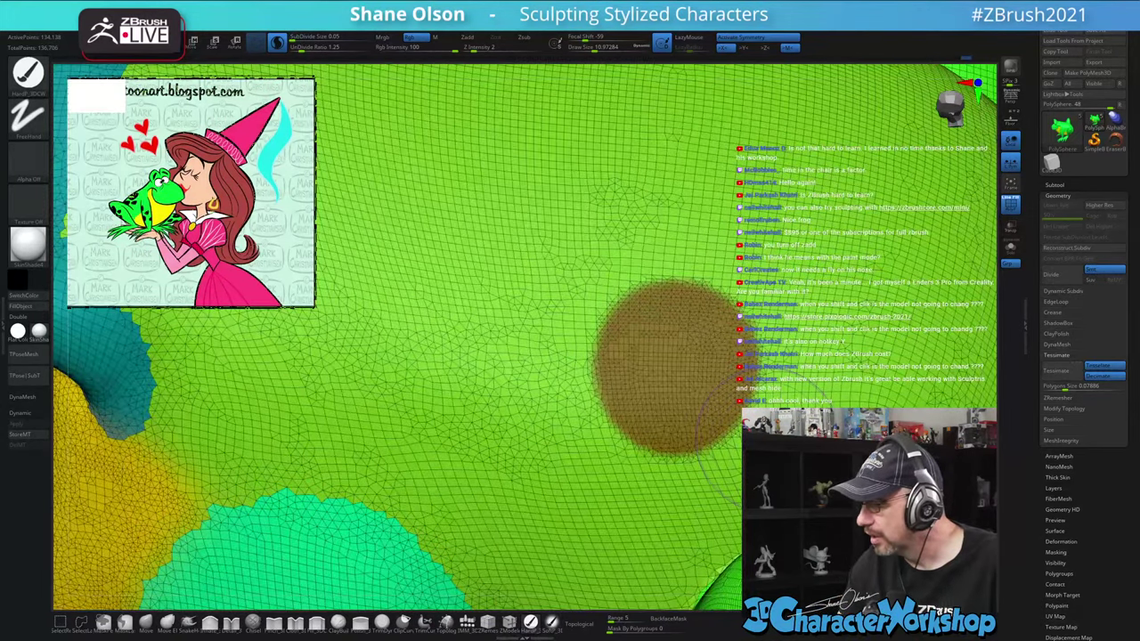
right_click_drag(775, 441, 655, 405, "alt")
key("ctrl+z")
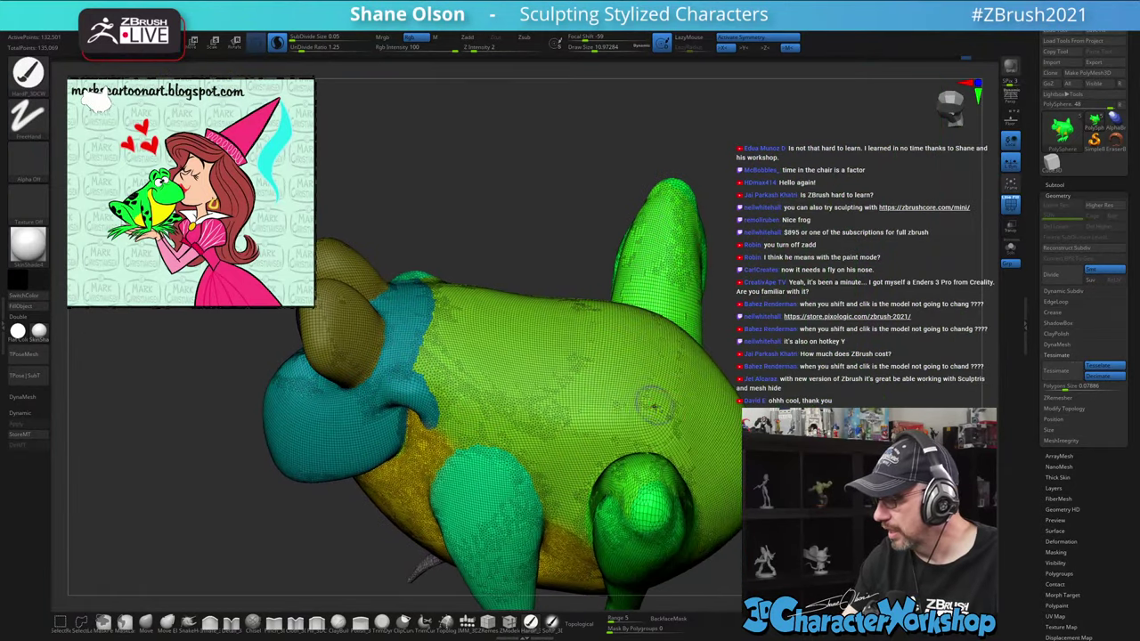
Hide the wireframe, try another black spot on the frog's back, and undo the spot
key("shift+f")
left_click_drag(603, 400, 606, 408)
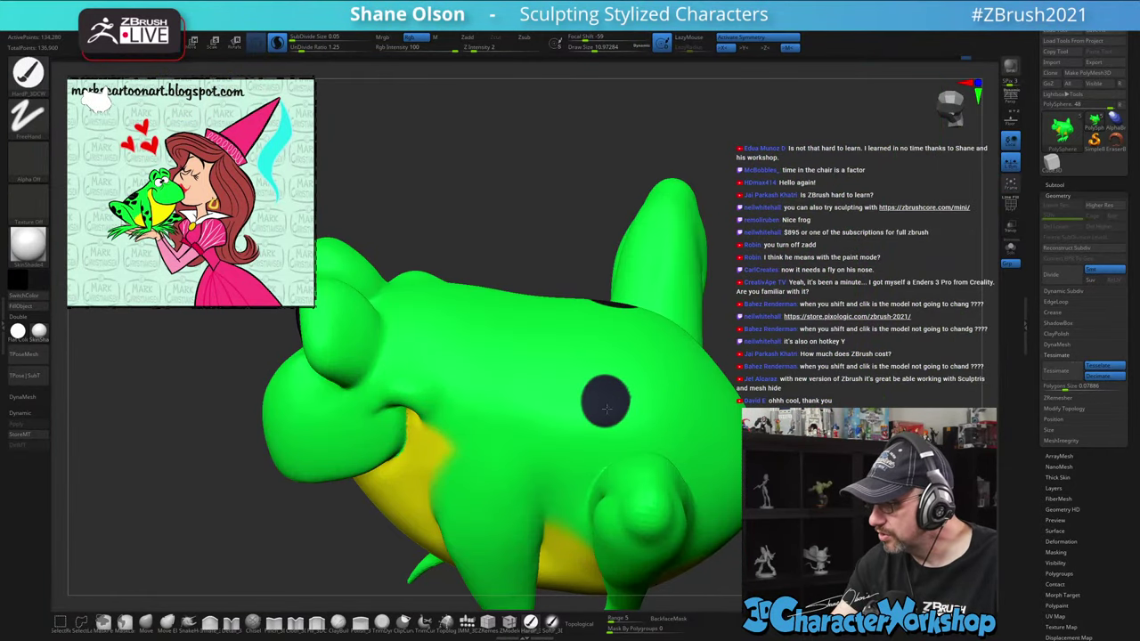
key("ctrl+z")
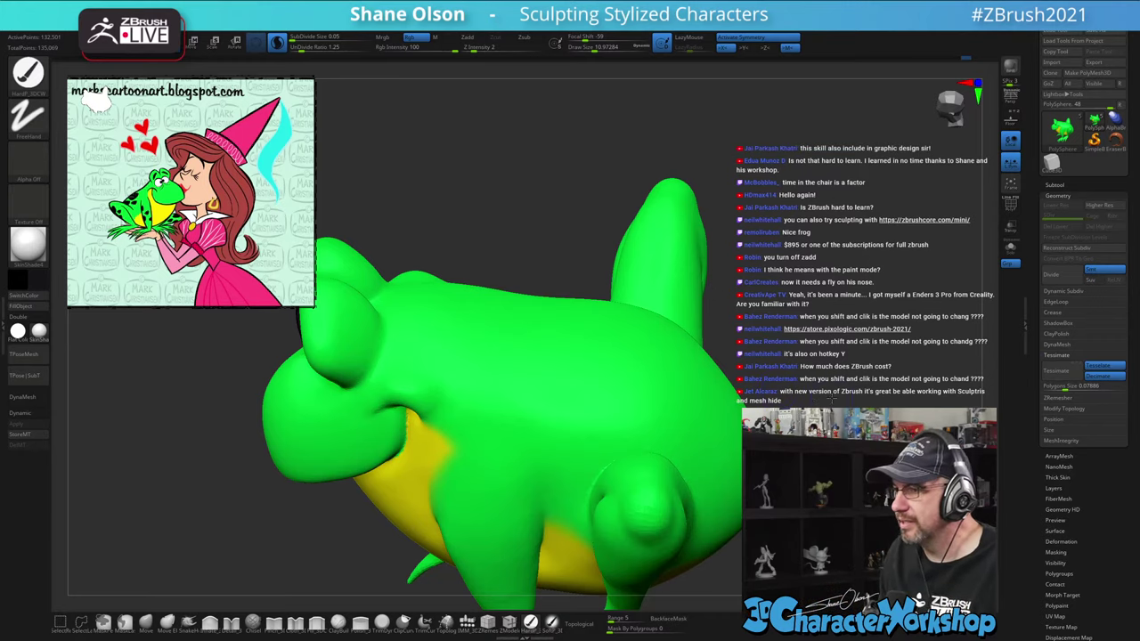
right_click_drag(605, 488, 757, 432, "alt")
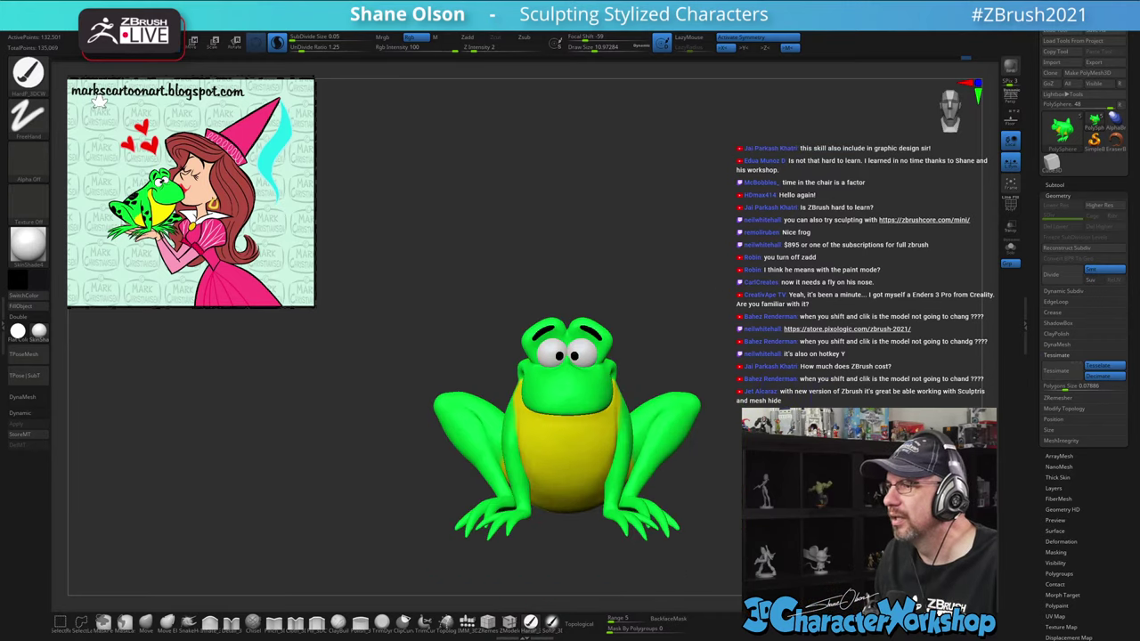
right_click_drag(695, 463, 660, 401, "alt")
key("ctrl+z")
key("ctrl+z")
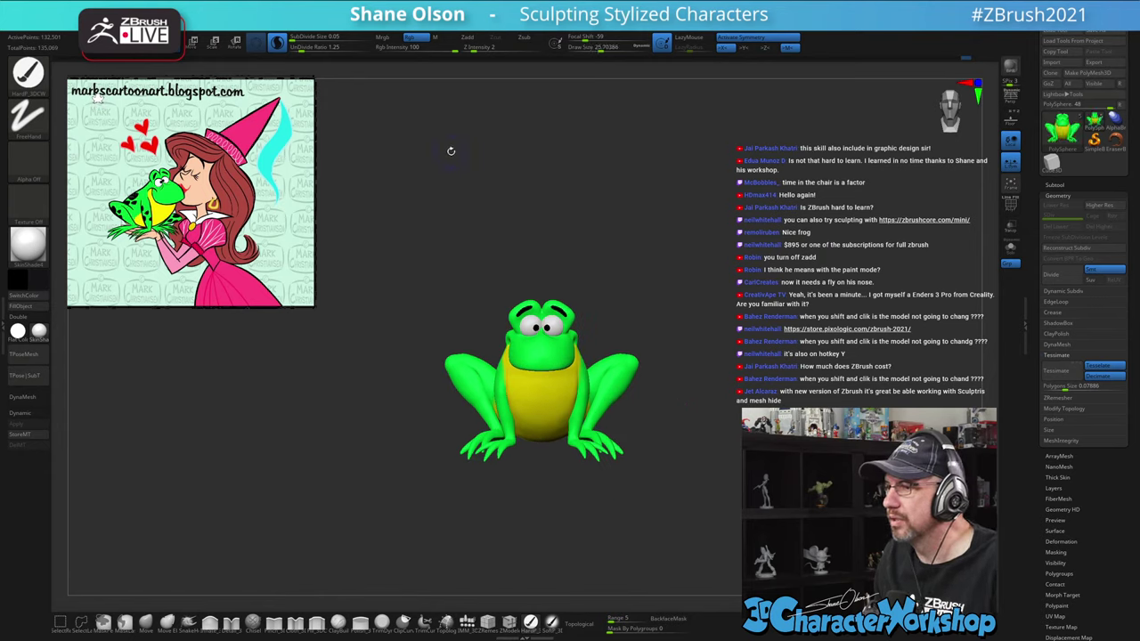
Set the draw size to about 58 and save the frog as a MarkPrincessFrog ZTL file in the ZTLs folder
key("s")
left_click_drag(465, 200, 470, 199)
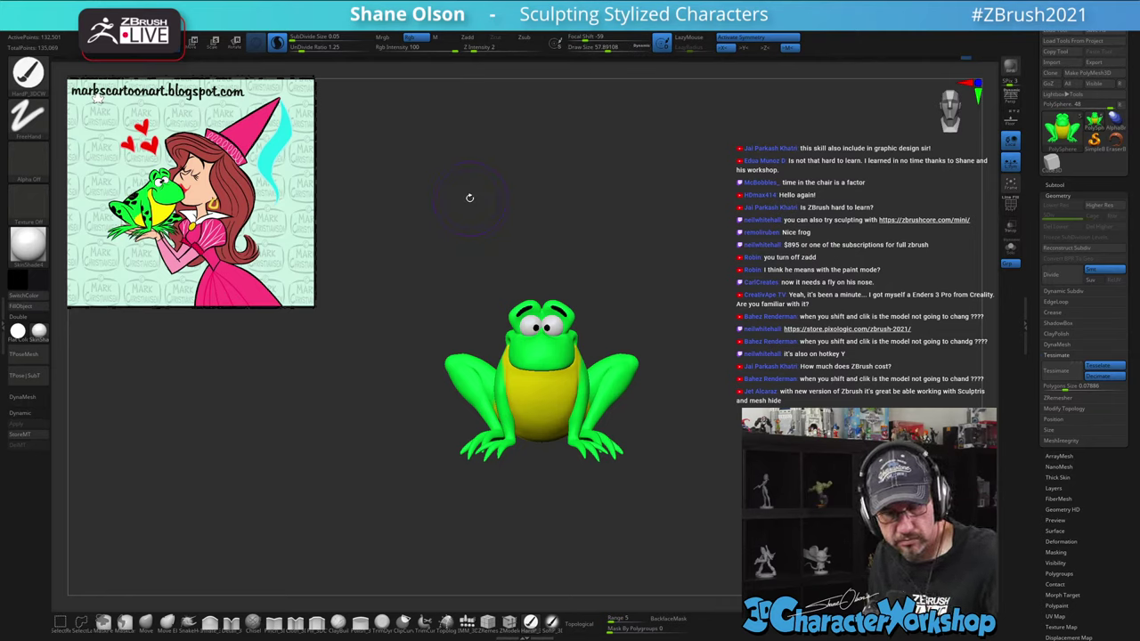
left_click_drag(708, 265, 674, 272, "alt")
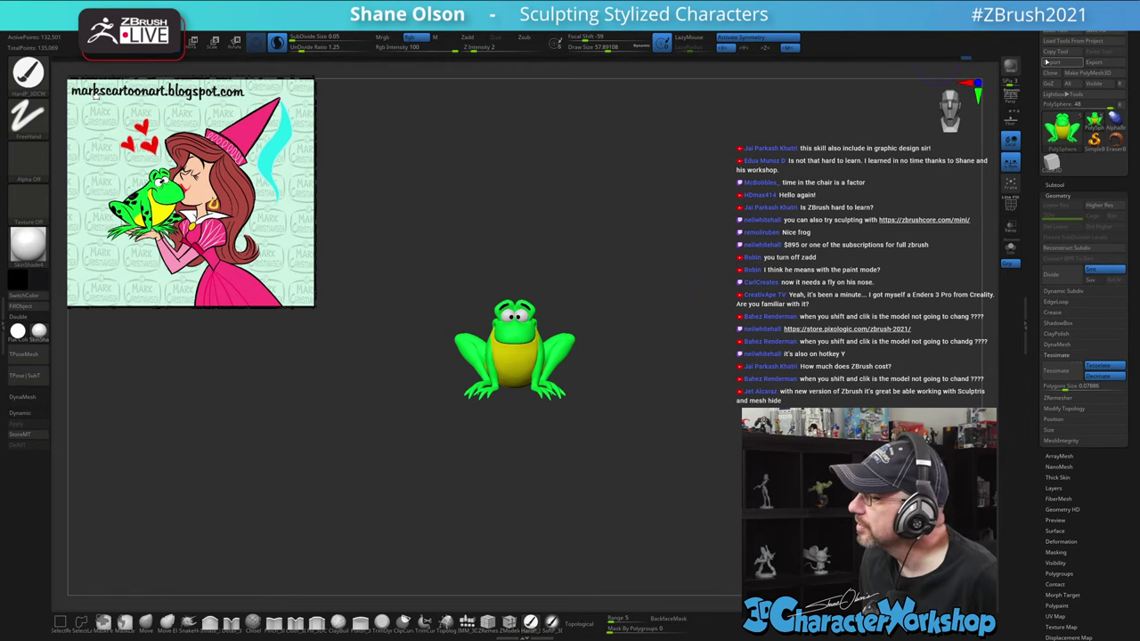
left_click(1104, 35)
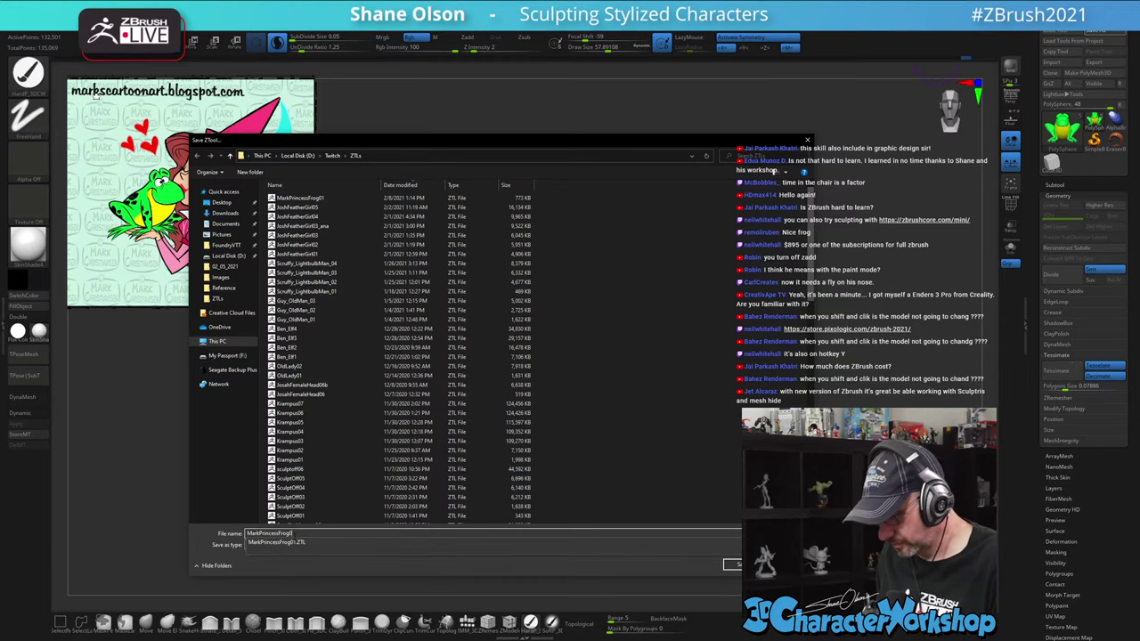
key("Return")
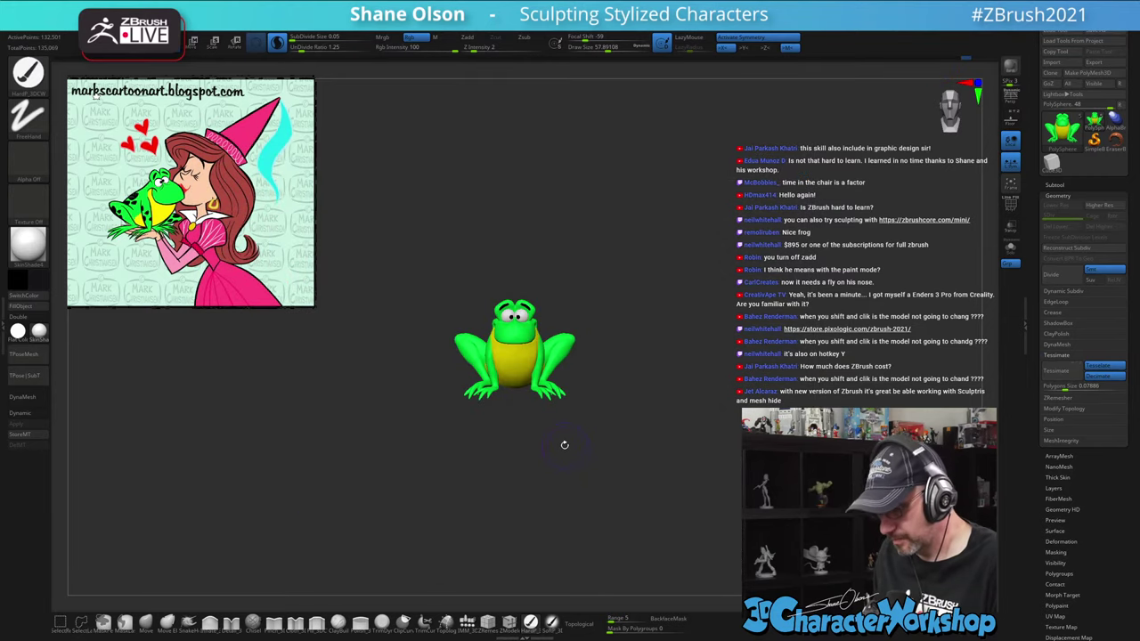
Centre the transform gizmo on the frog, reset its orientation, and place its pivot at the frog's feet
key("w")
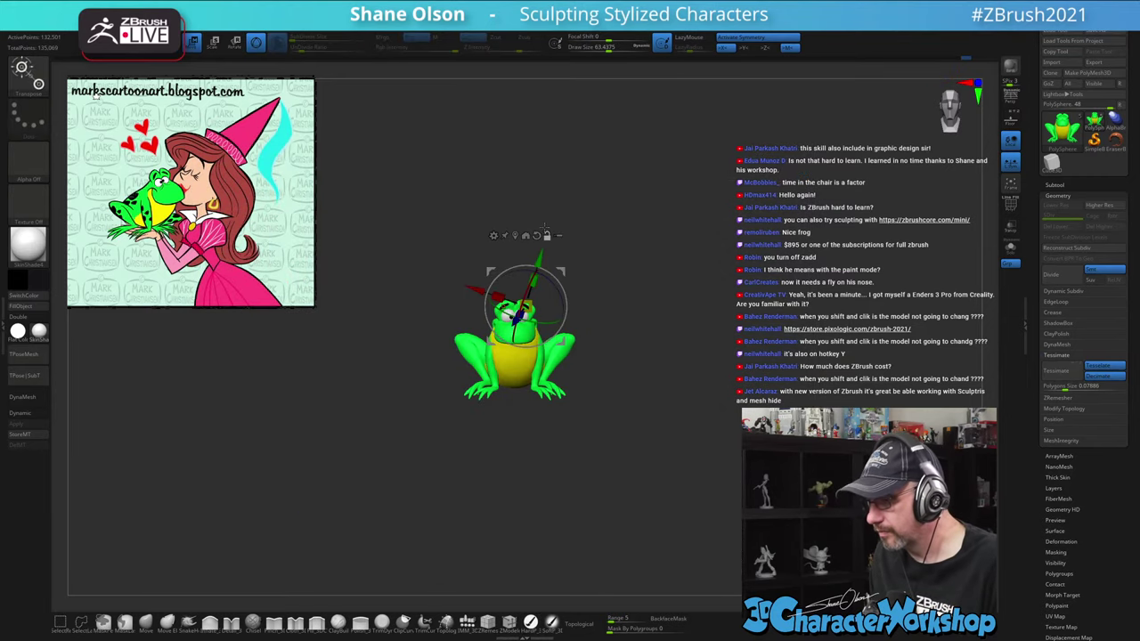
key("x")
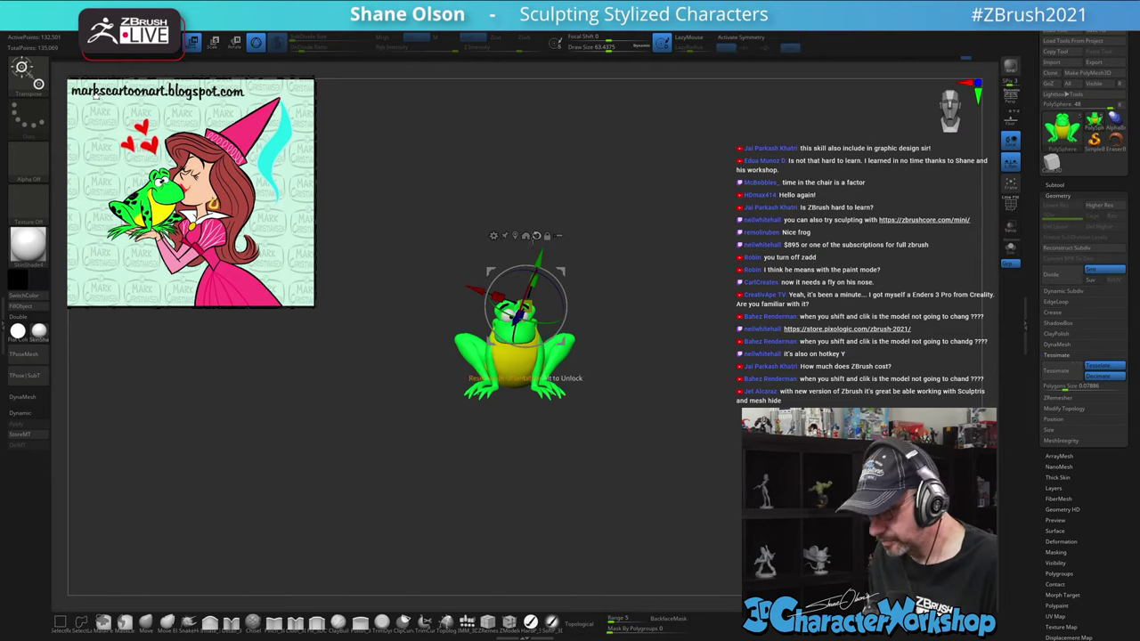
left_click(515, 236, "alt")
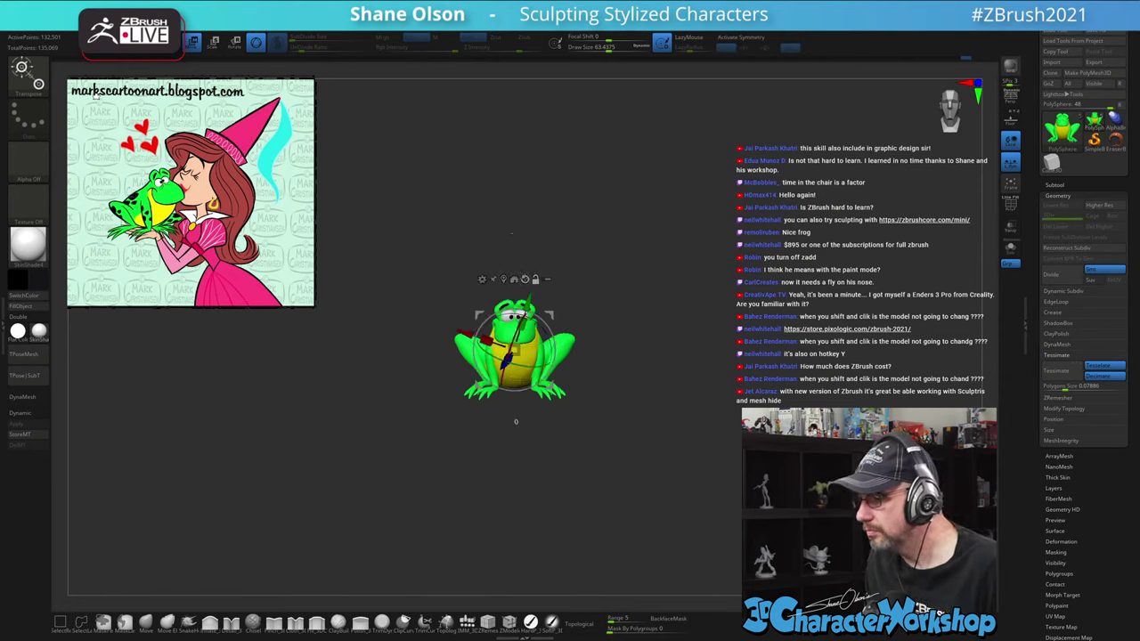
left_click(525, 279, "alt")
key("x")
key("q")
key("w")
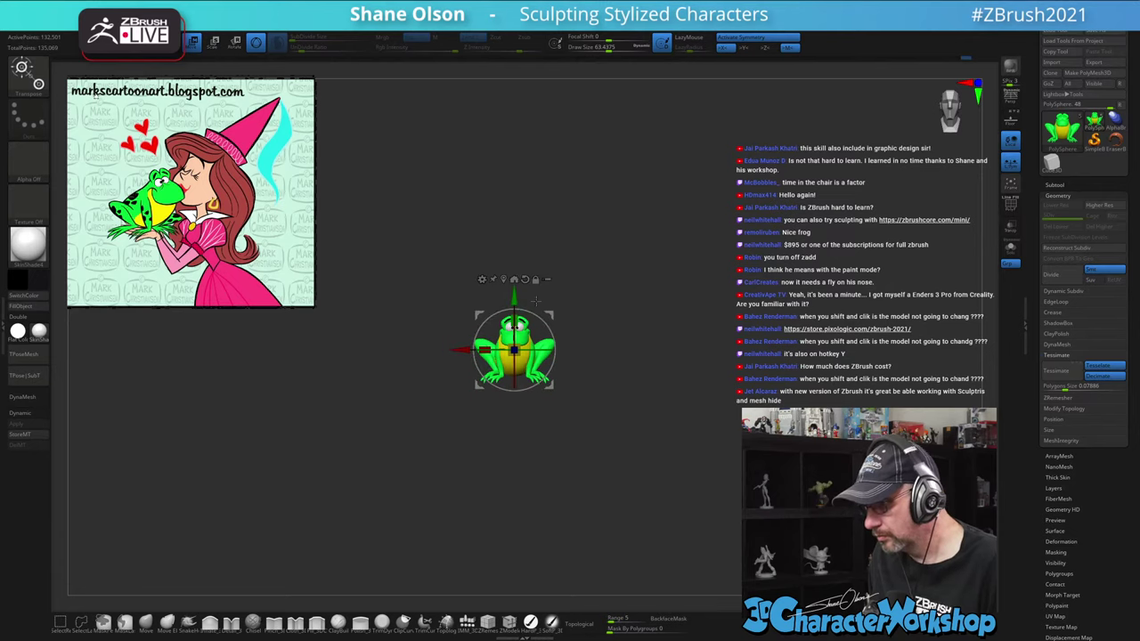
left_click_drag(514, 296, 514, 329, "alt")
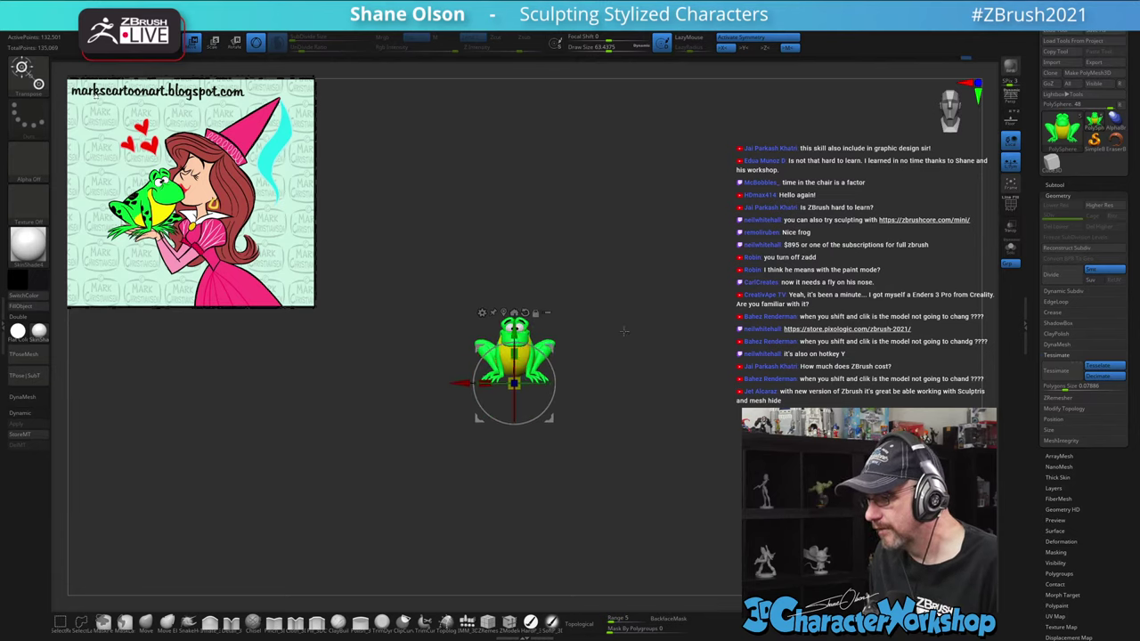
Scale the whole frog up uniformly from its feet, displaying the floor grid as a size reference
left_click(599, 321)
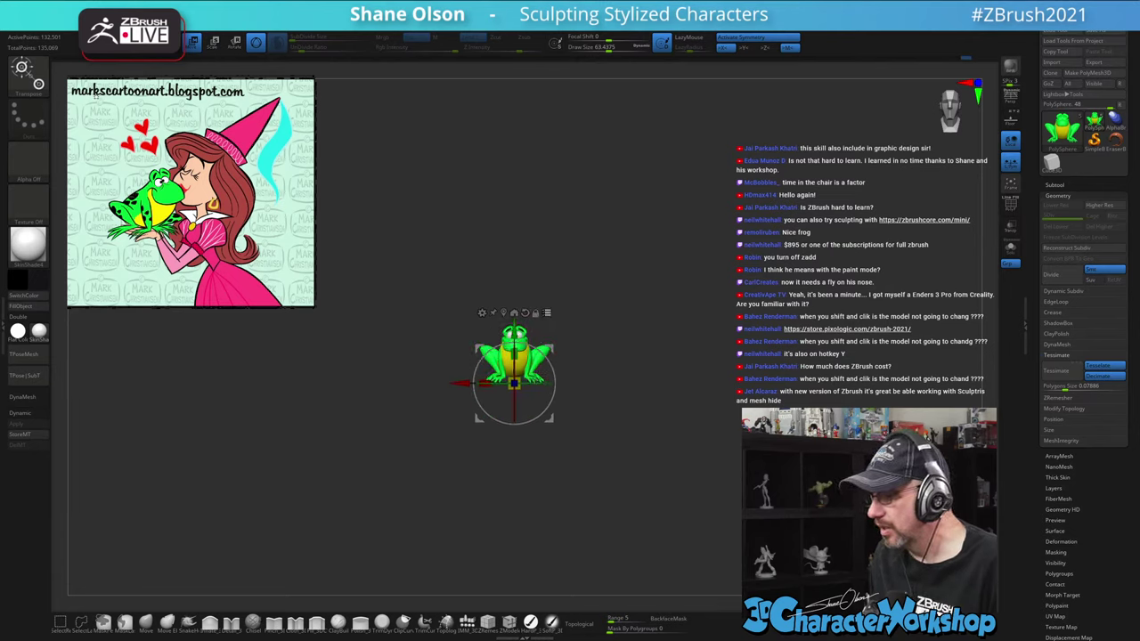
left_click_drag(514, 383, 585, 316)
left_click_drag(762, 264, 747, 366, "alt")
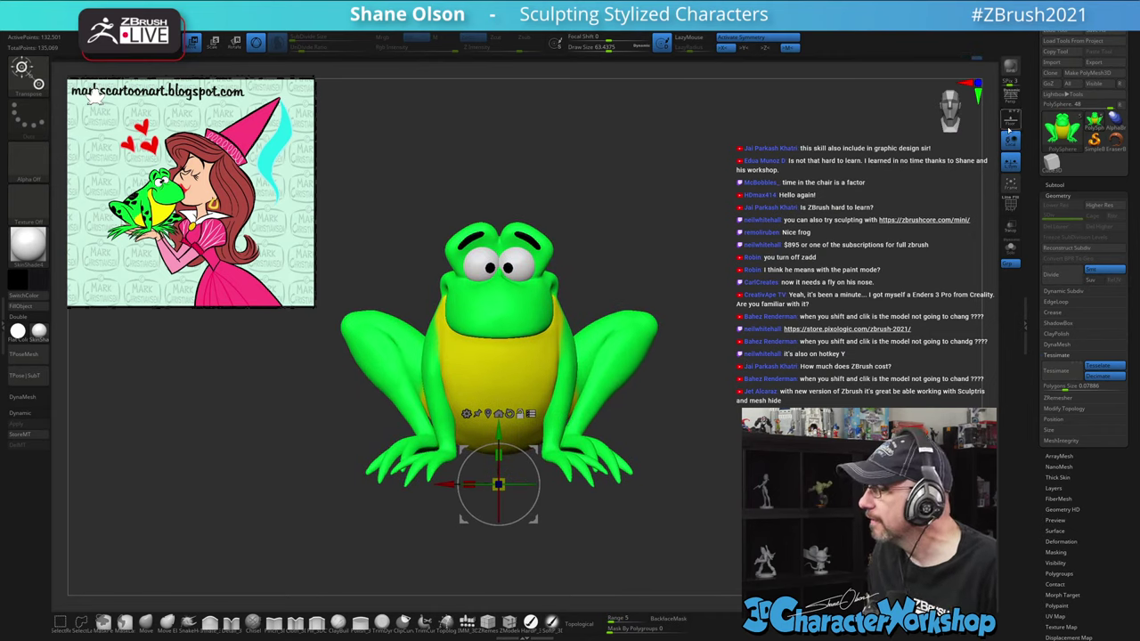
left_click(1011, 121)
left_click_drag(736, 373, 479, 436, "alt")
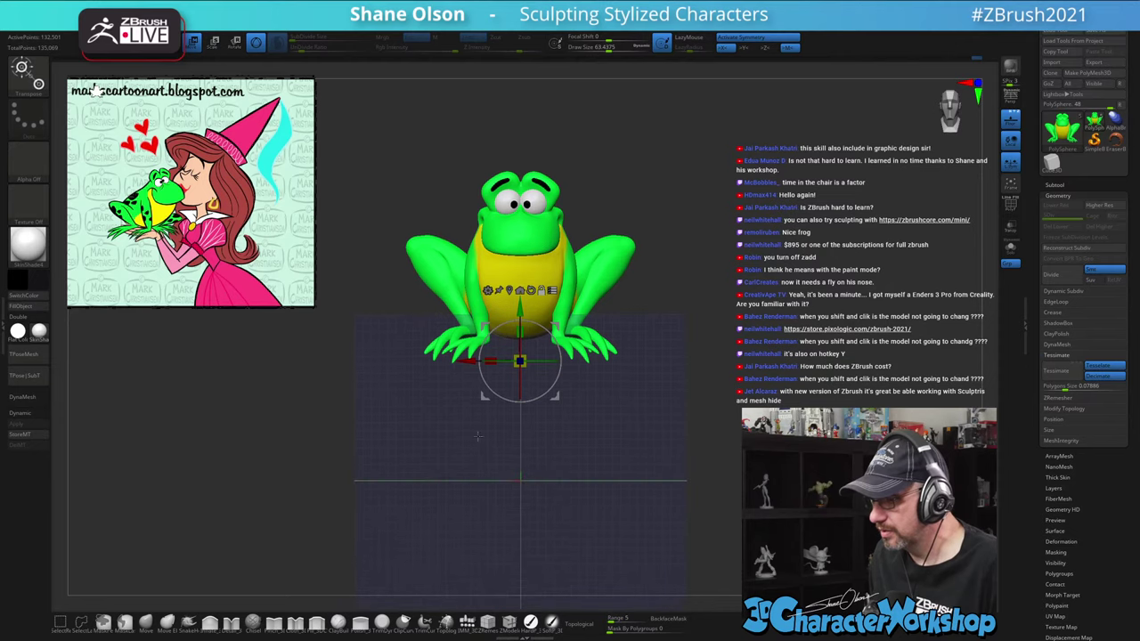
left_click_drag(782, 287, 771, 326, "alt")
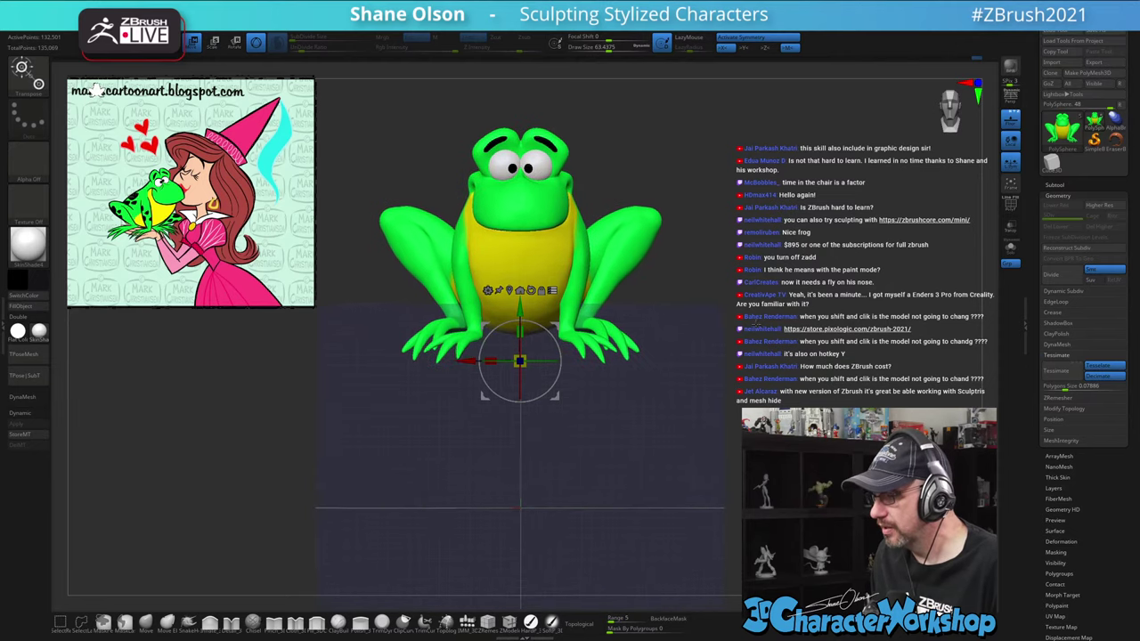
left_click_drag(520, 360, 545, 341)
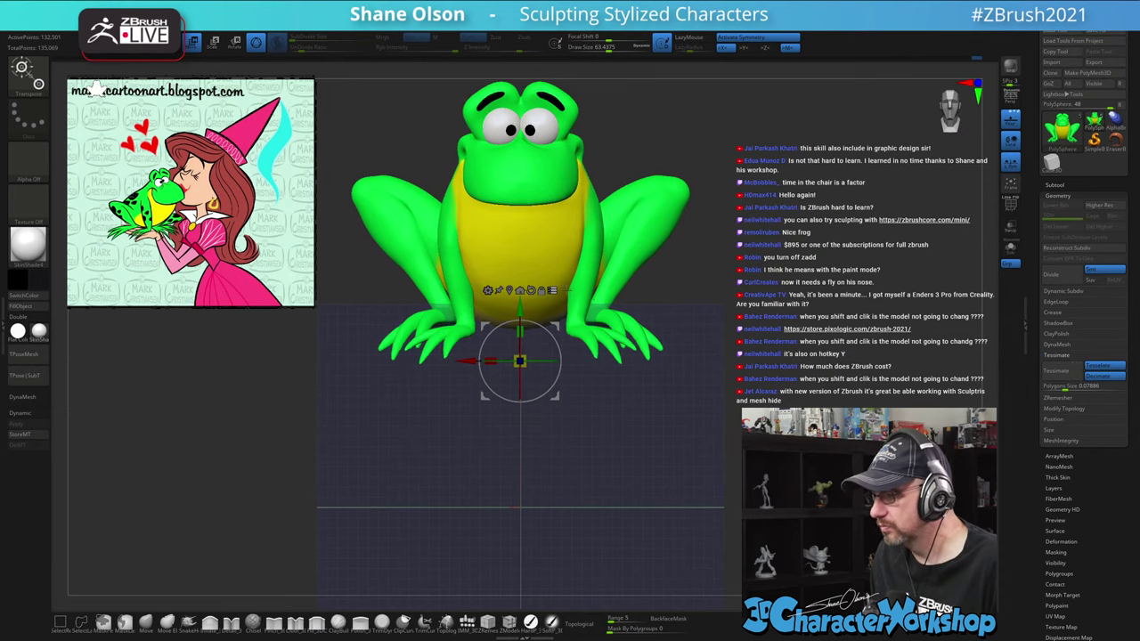
left_click_drag(811, 286, 806, 259, "alt")
key("q")
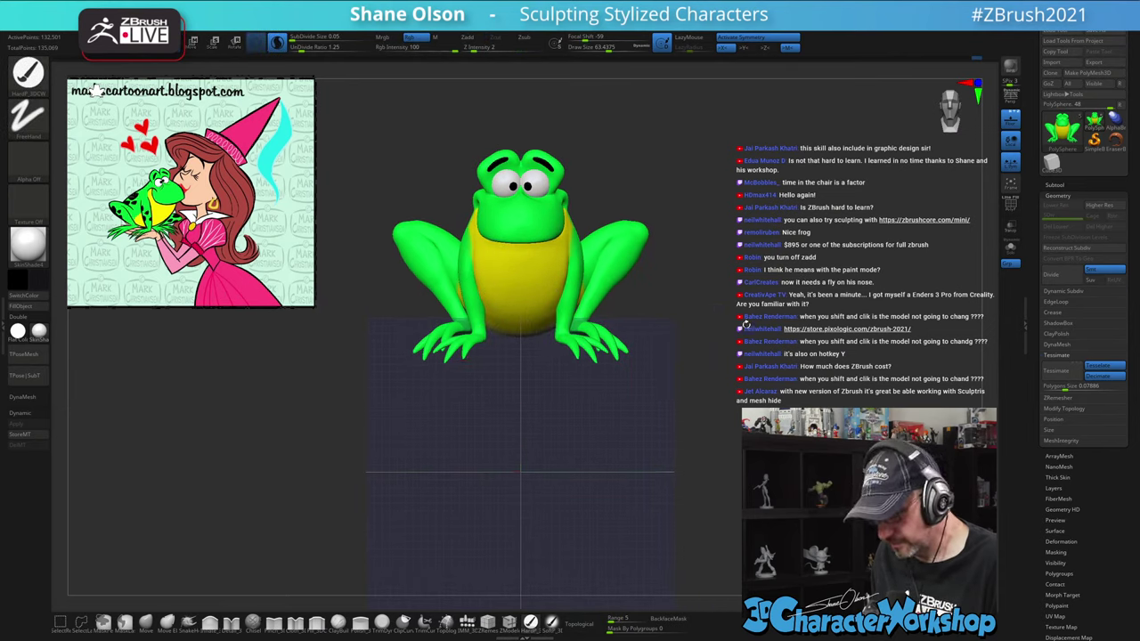
Test a black spot on the side of the enlarged frog's back with the wireframe displayed, and undo the spot
mouse_move(747, 323)
left_mouse_down("alt")
mouse_move(772, 276)
mouse_move(784, 343)
left_mouse_up("alt")
mouse_move(802, 338)
left_mouse_down()
mouse_move(759, 325)
mouse_move(828, 383)
left_mouse_up()
key("shift+f")
left_click_drag(95, 94, 92, 96)
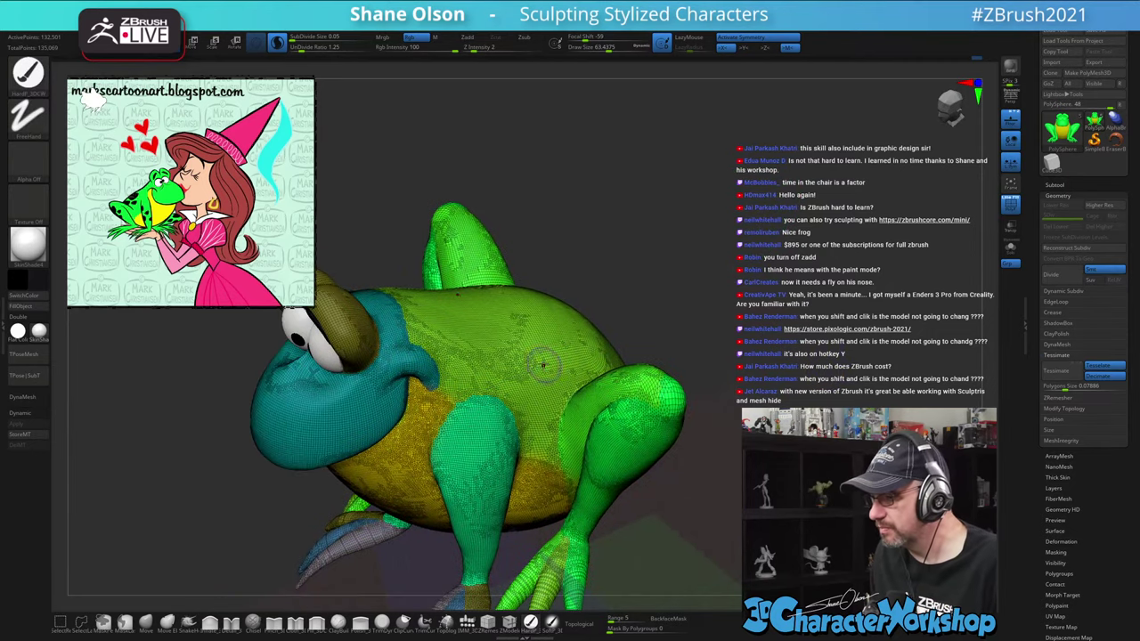
key("shift")
left_click_drag(214, 445, 239, 555, "alt")
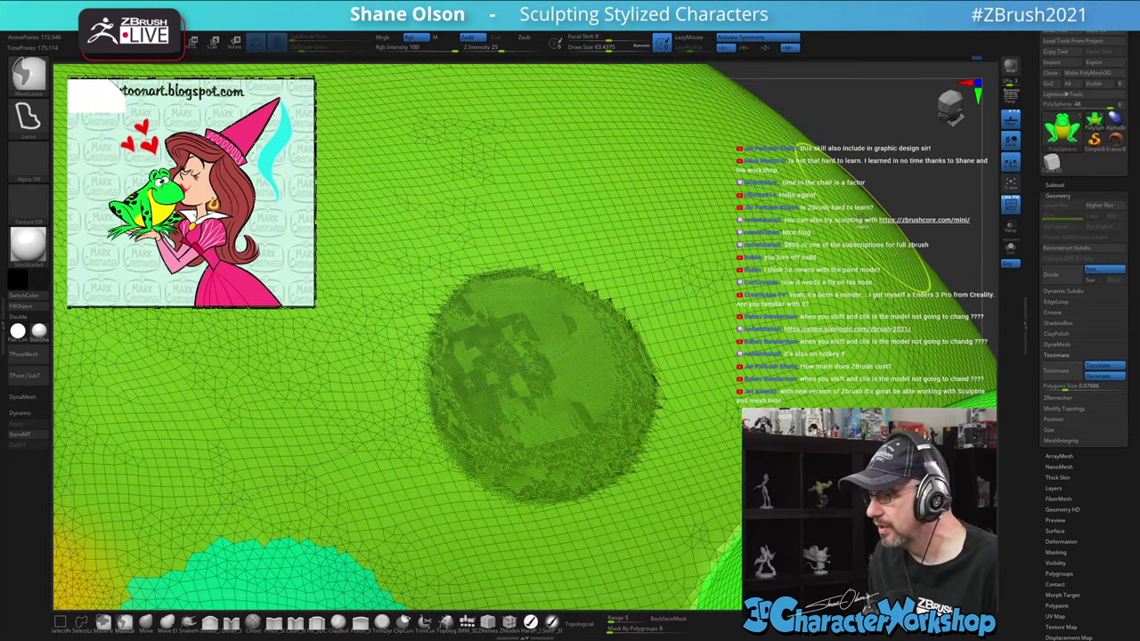
key("ctrl+z")
mouse_move(880, 180)
left_mouse_down("alt")
mouse_move(841, 137)
mouse_move(784, 242)
left_mouse_up("alt")
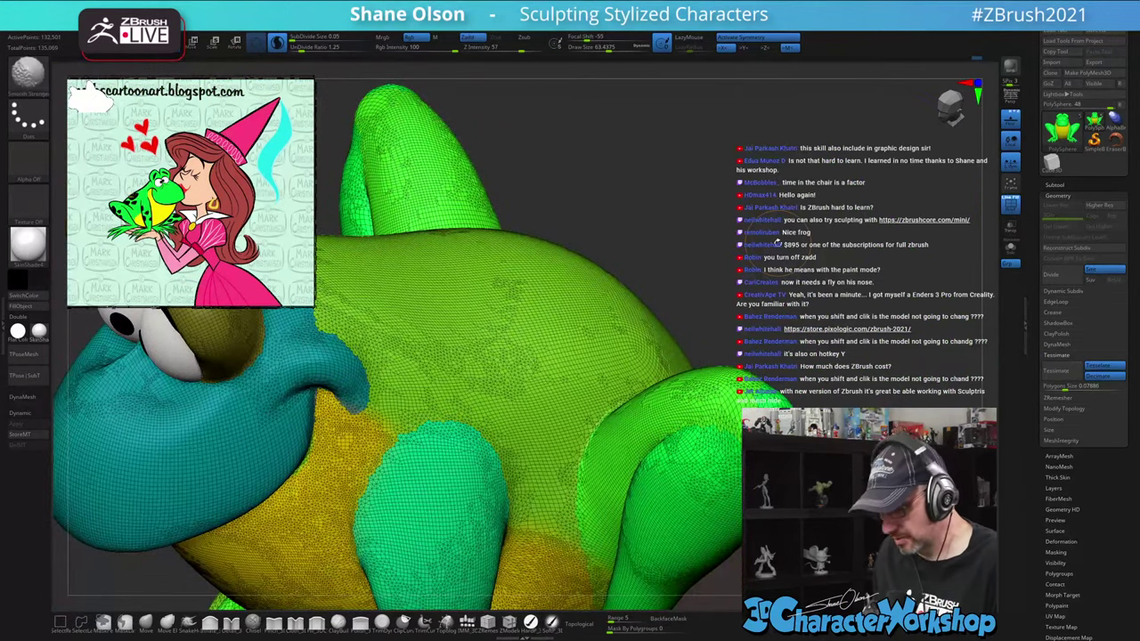
Hide the wireframe, try a round black spot on the frog's back, and undo the spot
key("shift+f")
left_click_drag(525, 379, 529, 381)
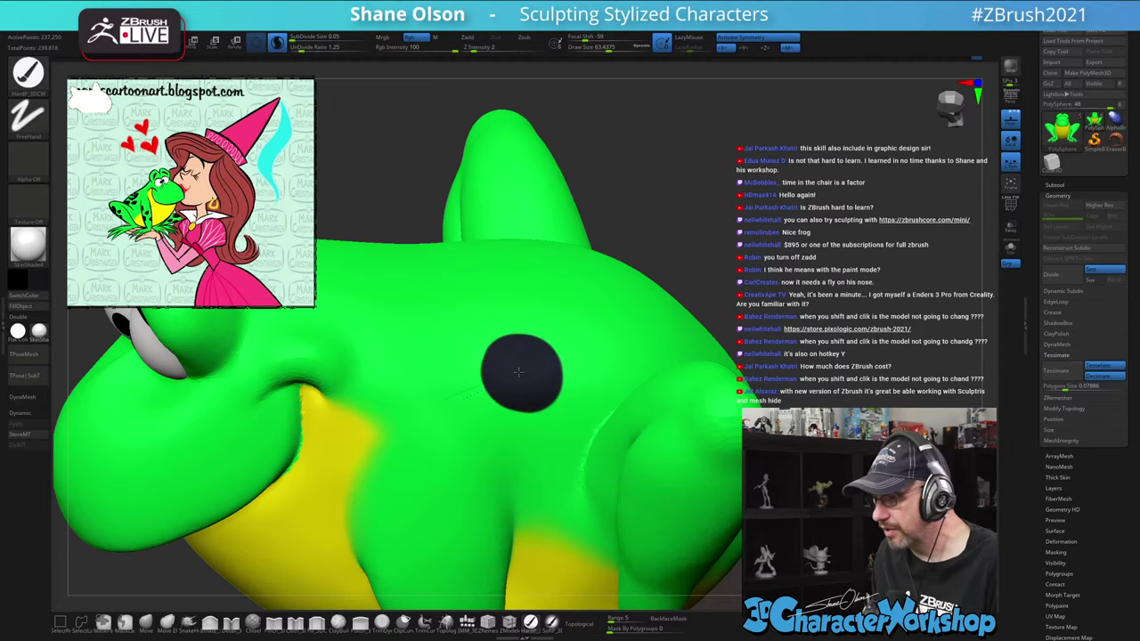
key("ctrl+z")
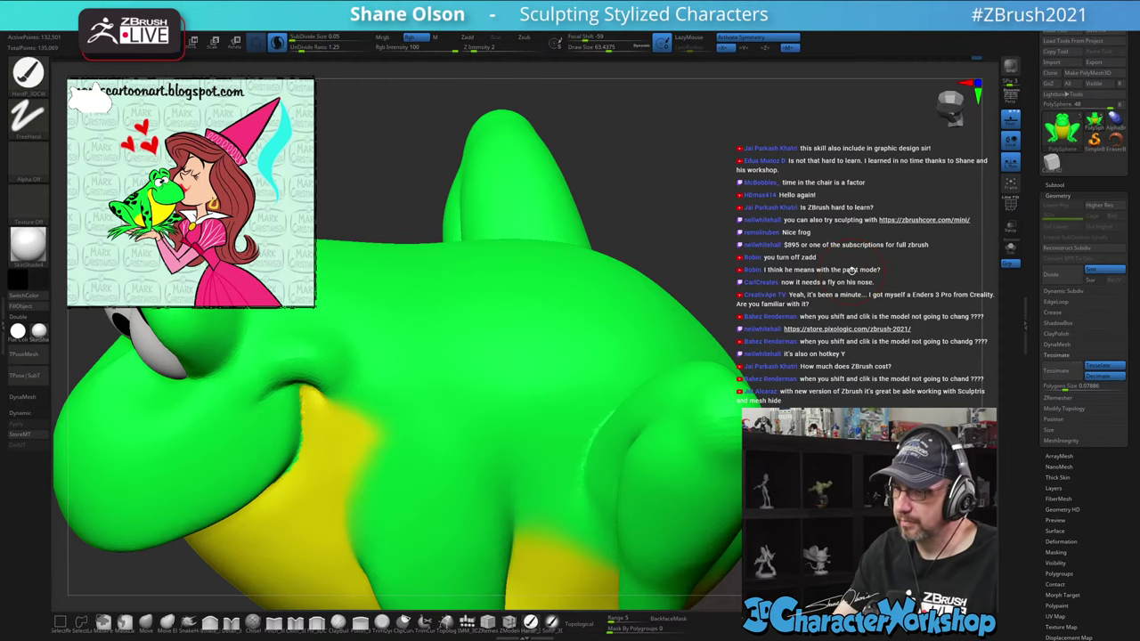
Set the draw size to about 41 and paint an oval black spot on the upper part of each front leg
right_click_drag(568, 433, 537, 402, "ctrl")
mouse_move(511, 466)
middle_mouse_down()
mouse_move(501, 400)
mouse_move(515, 387)
mouse_move(508, 411)
mouse_move(494, 400)
middle_mouse_up()
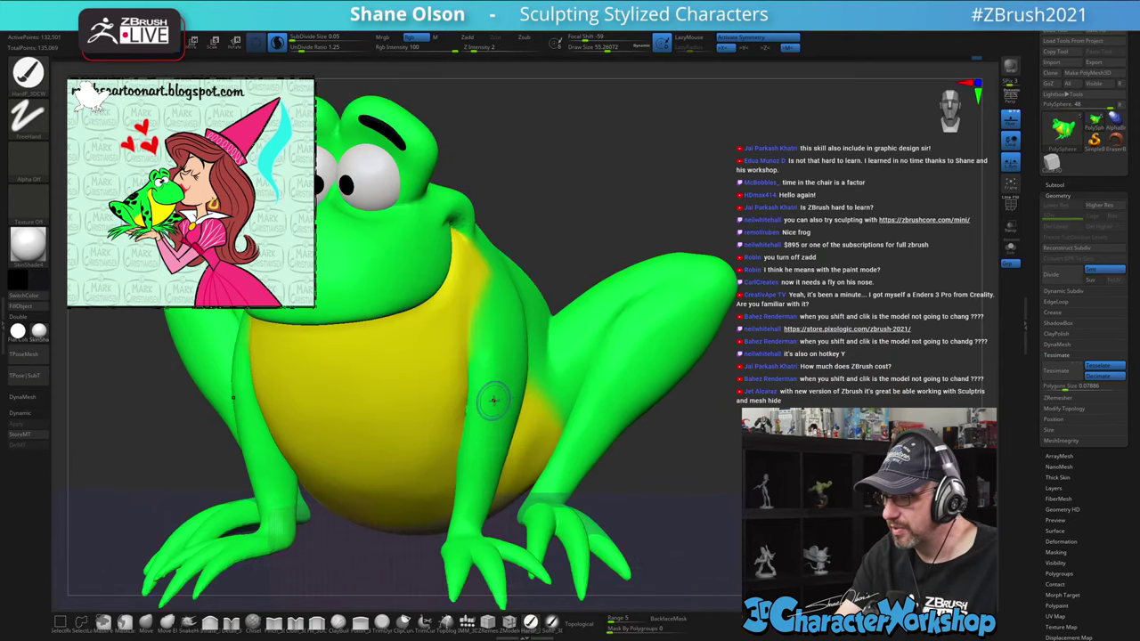
right_click_drag(497, 401, 466, 466, "ctrl")
key("s")
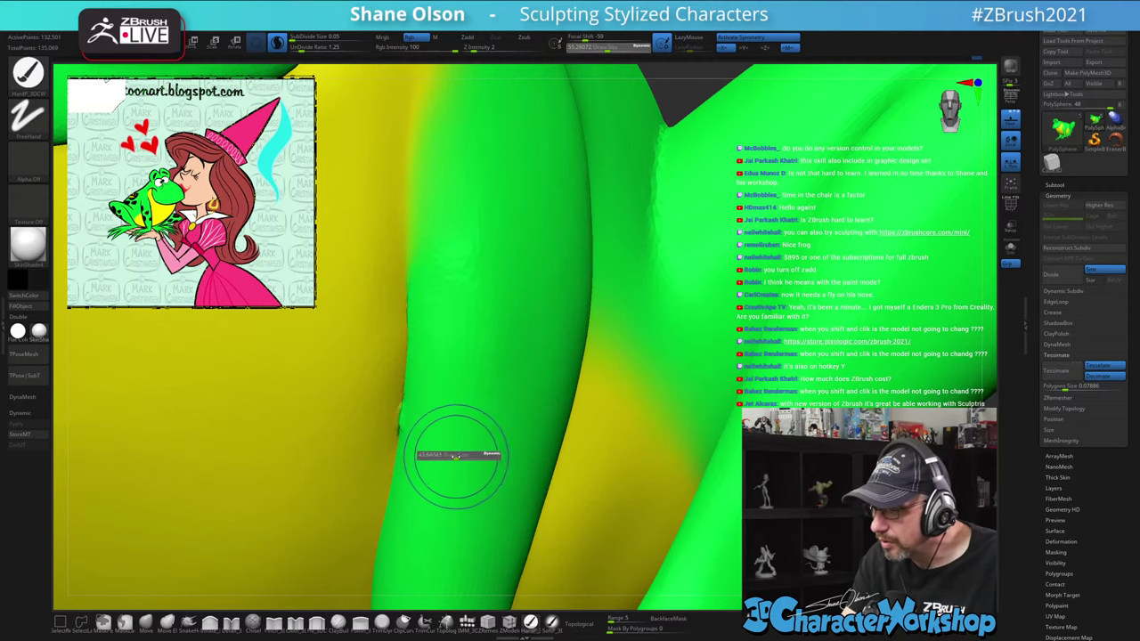
left_click_drag(455, 457, 447, 457)
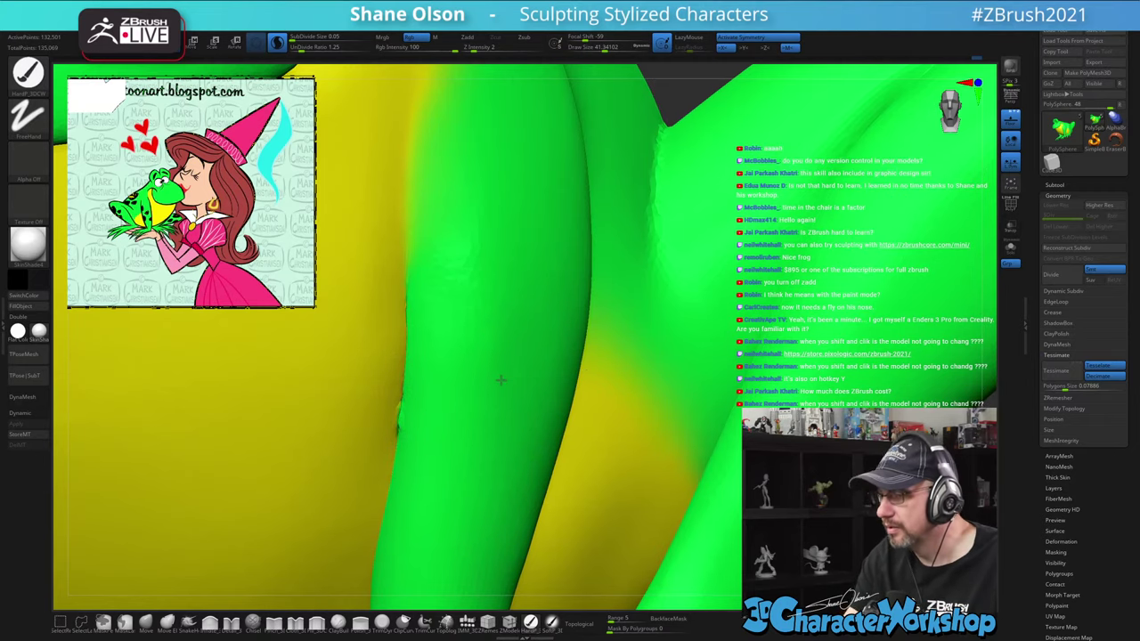
middle_click_drag(396, 414, 505, 381)
right_click_drag(505, 381, 517, 315, "ctrl")
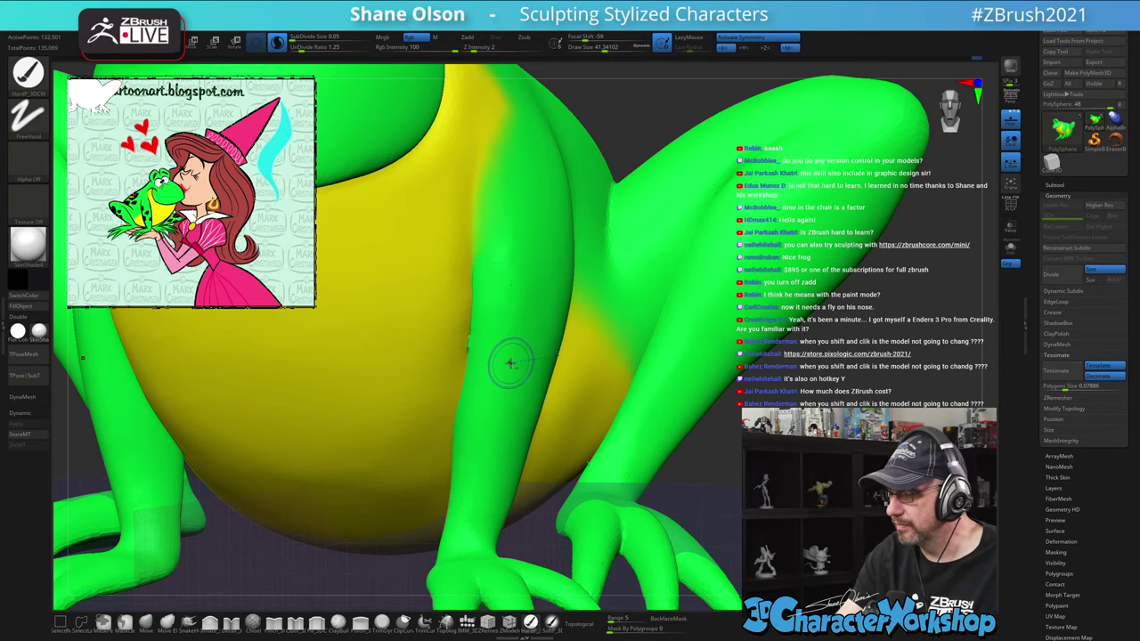
right_click_drag(510, 364, 511, 308, "ctrl")
right_click_drag(523, 352, 529, 380, "alt")
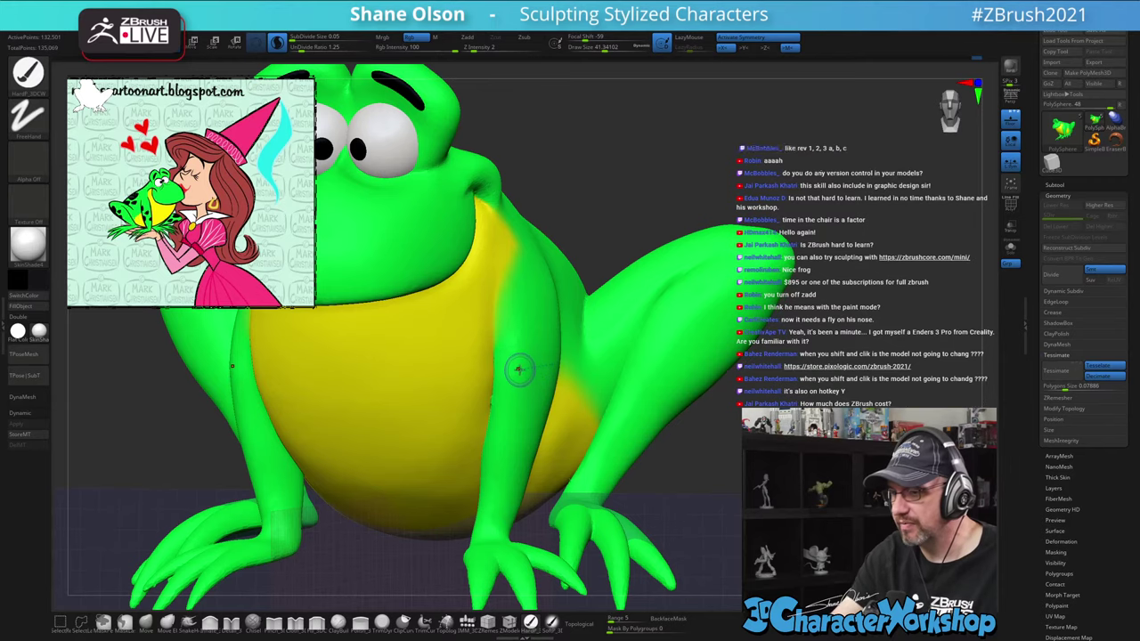
middle_click_drag(519, 369, 508, 383)
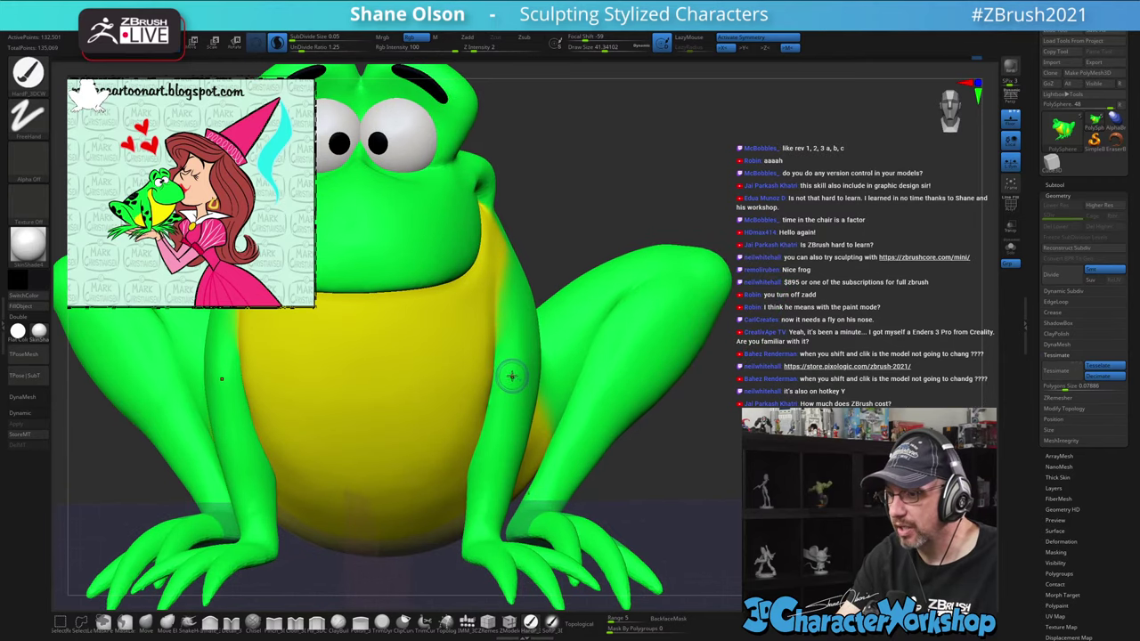
left_click_drag(509, 382, 506, 381)
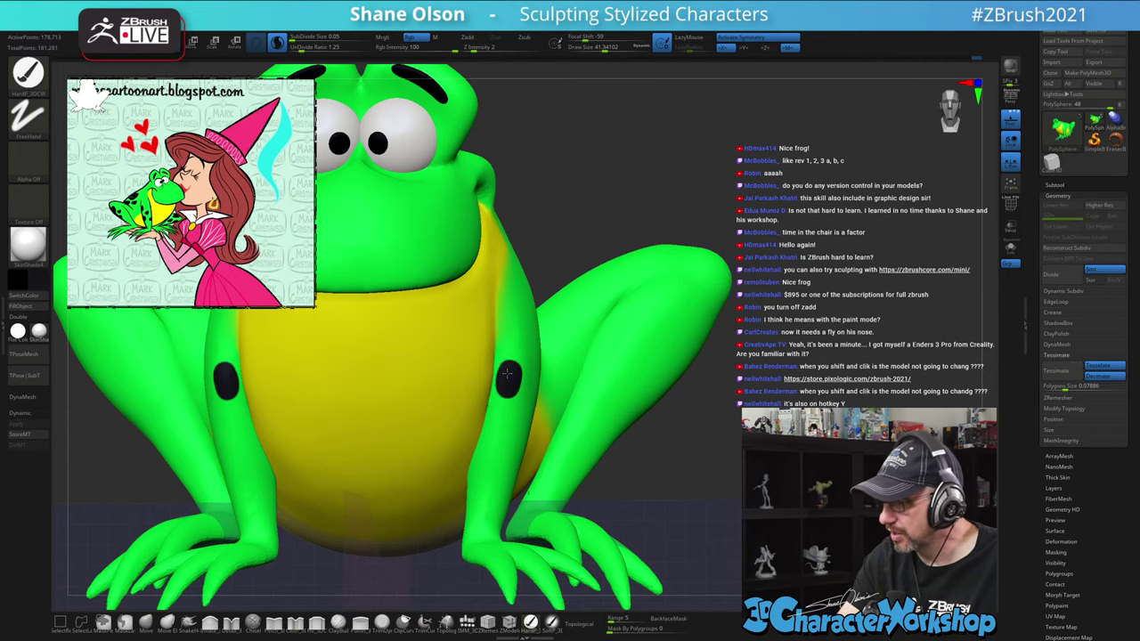
Paint two more black spots down each front leg at a draw size of about 33, and hide the floor grid
middle_click_drag(522, 361, 519, 425)
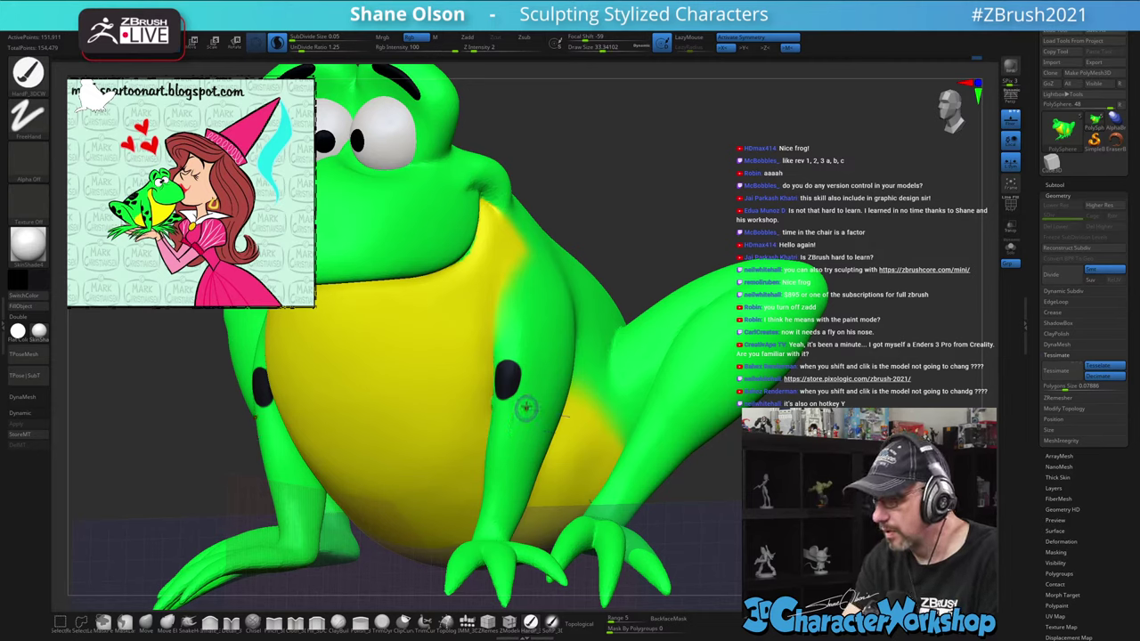
mouse_move(520, 419)
left_mouse_down()
mouse_move(510, 431)
mouse_move(526, 417)
left_mouse_up()
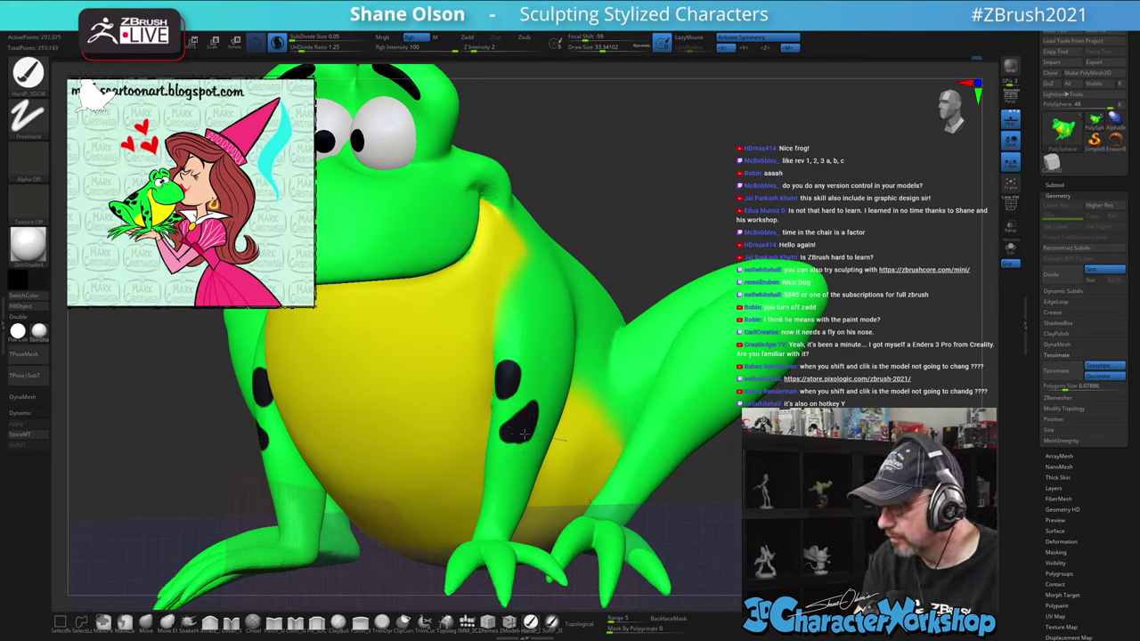
right_click_drag(541, 396, 541, 422)
mouse_move(516, 436)
left_mouse_down()
mouse_move(522, 413)
mouse_move(511, 431)
left_mouse_up()
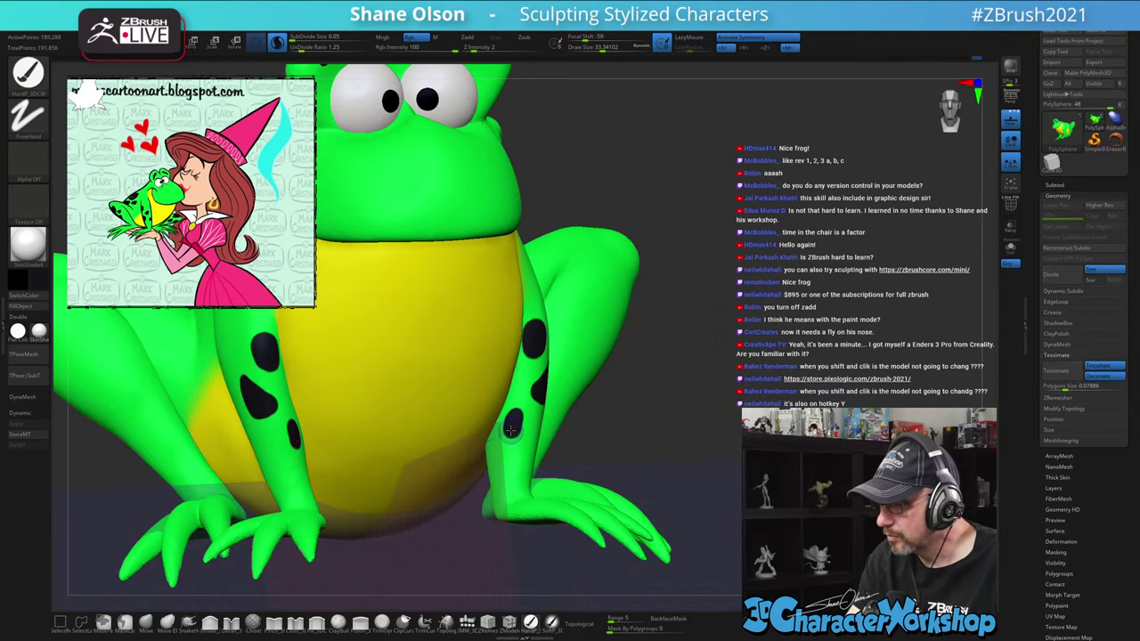
left_click(1010, 119)
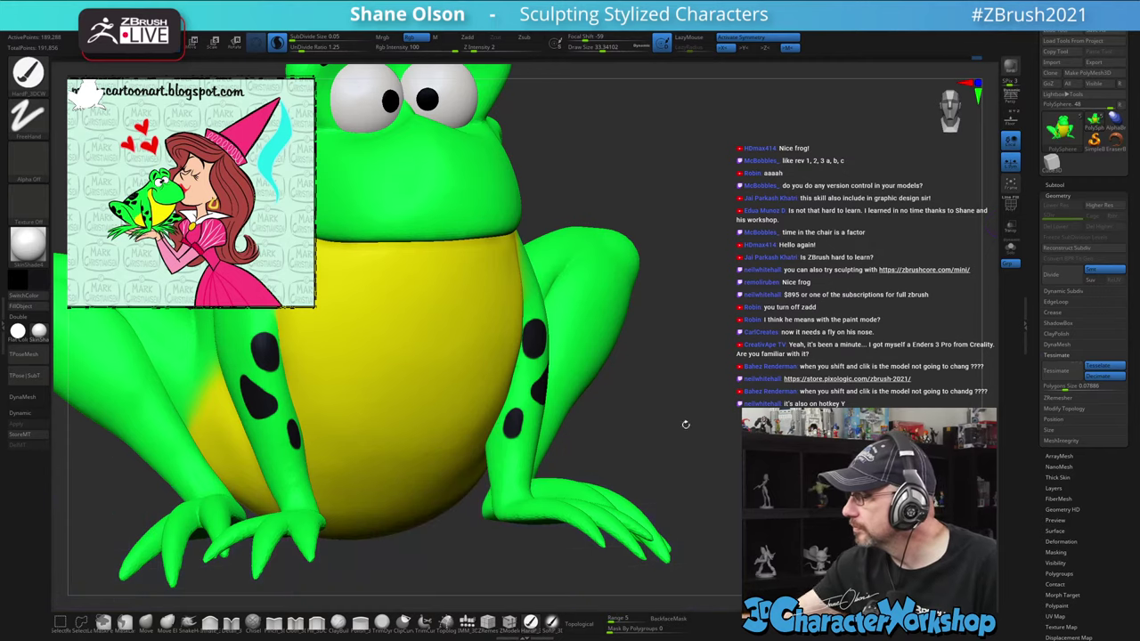
At a draw size of about 23, widen the lowest inner spot and add a small outer spot on each front leg
mouse_move(661, 396)
right_mouse_down("alt")
mouse_move(690, 336)
mouse_move(679, 358)
mouse_move(712, 342)
right_mouse_up("alt")
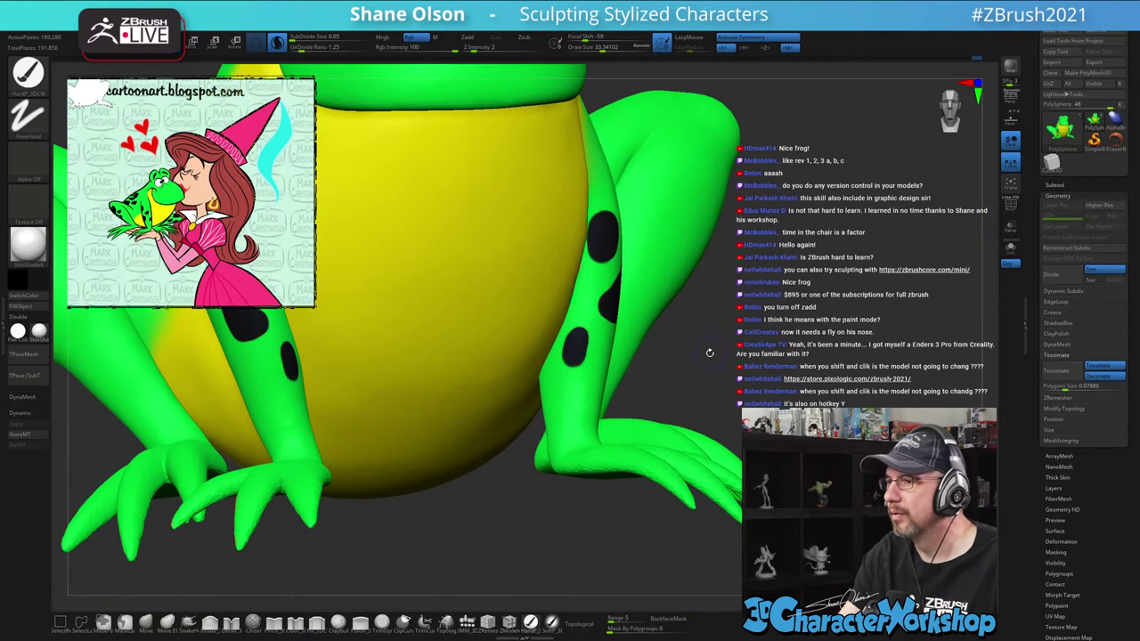
key("s")
left_click_drag(712, 353, 705, 353)
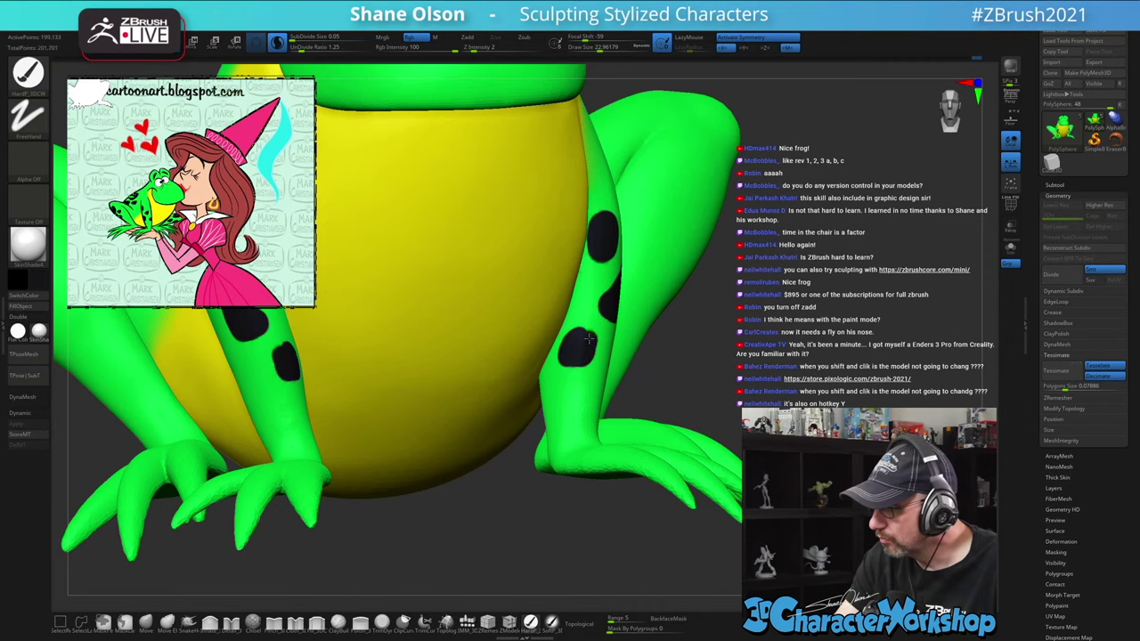
middle_click_drag(718, 317, 582, 356)
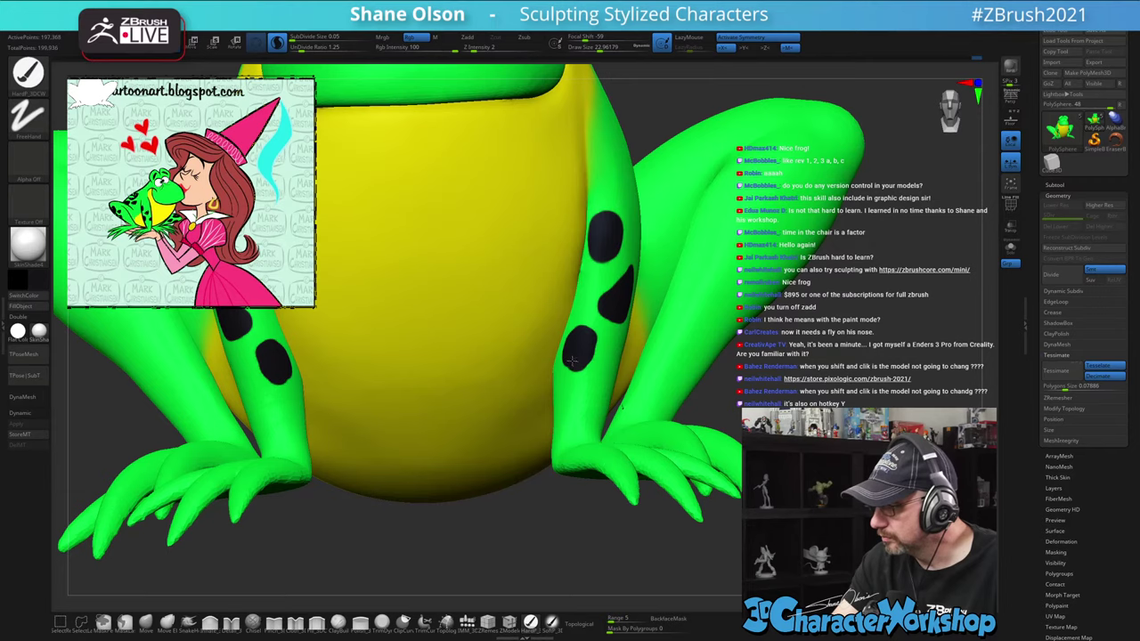
middle_click_drag(590, 355, 686, 381)
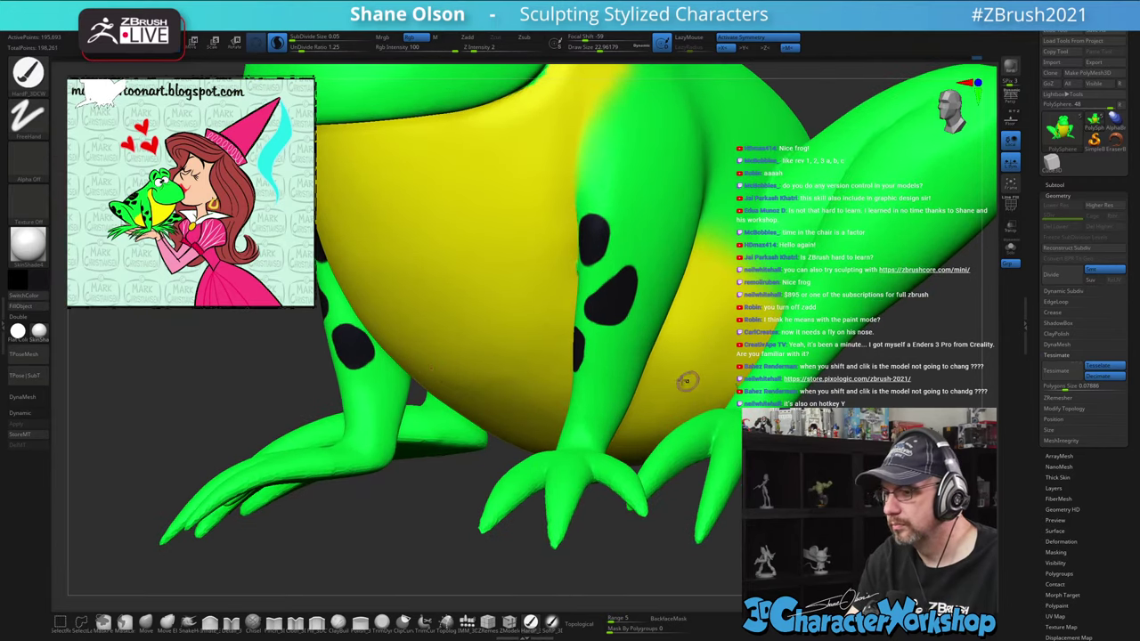
left_click_drag(622, 361, 615, 358)
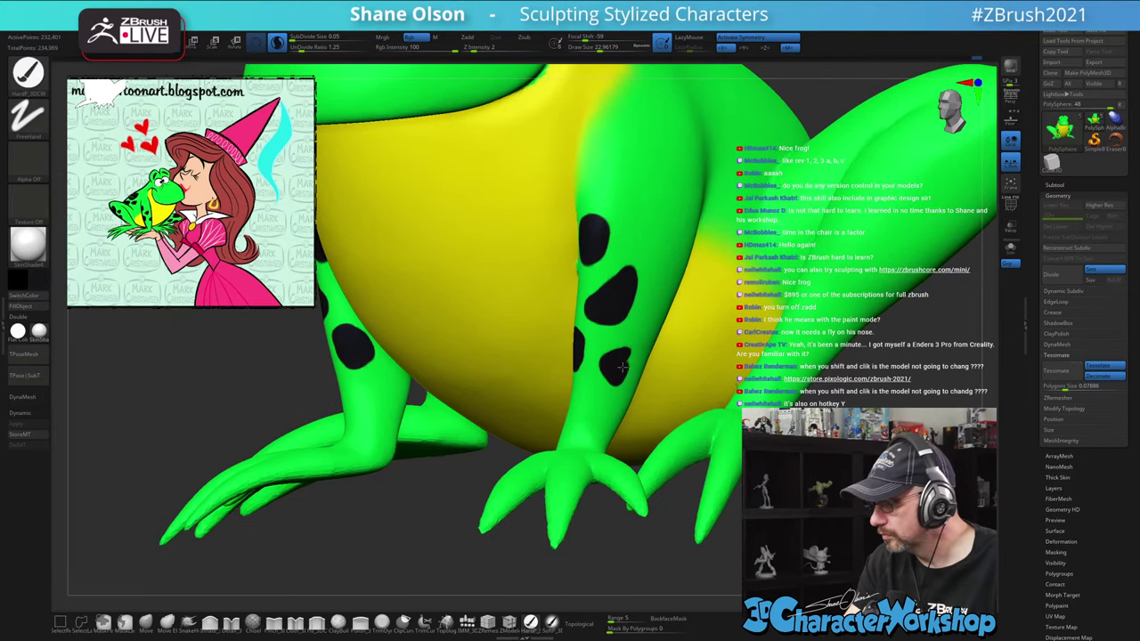
Set the draw size to about 47 and paint a large oval black spot on each side of the frog's back
right_click_drag(657, 356, 766, 290, "ctrl")
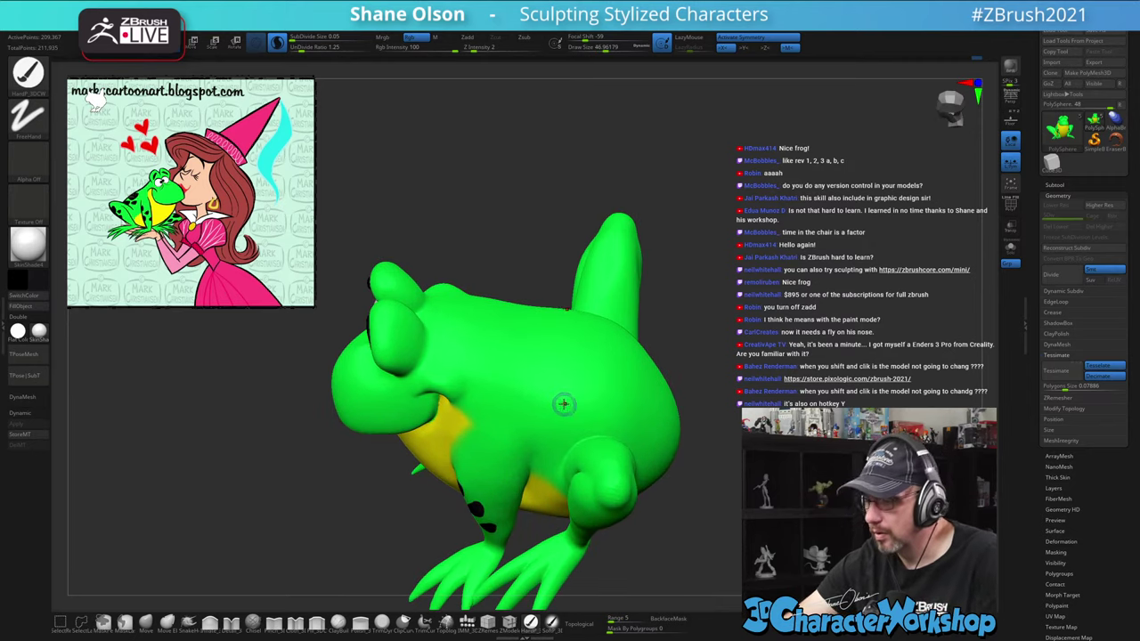
right_click_drag(563, 403, 545, 387, "alt")
mouse_move(546, 370)
left_mouse_down()
mouse_move(564, 381)
mouse_move(547, 372)
left_mouse_up()
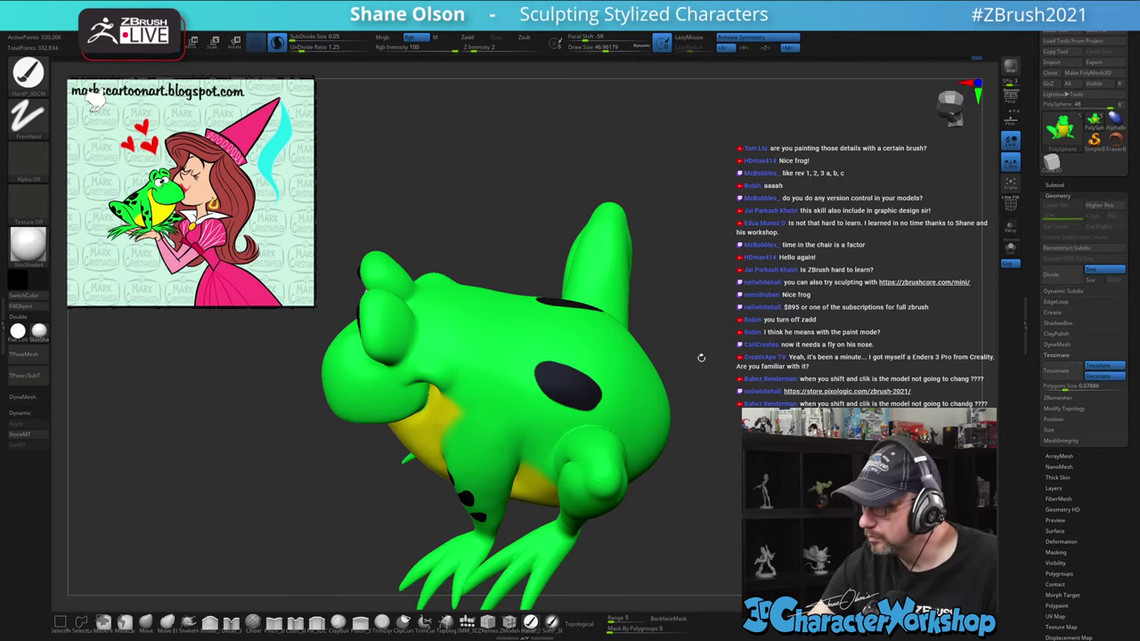
right_click_drag(702, 356, 735, 453, "ctrl")
right_click_drag(734, 452, 733, 360, "alt")
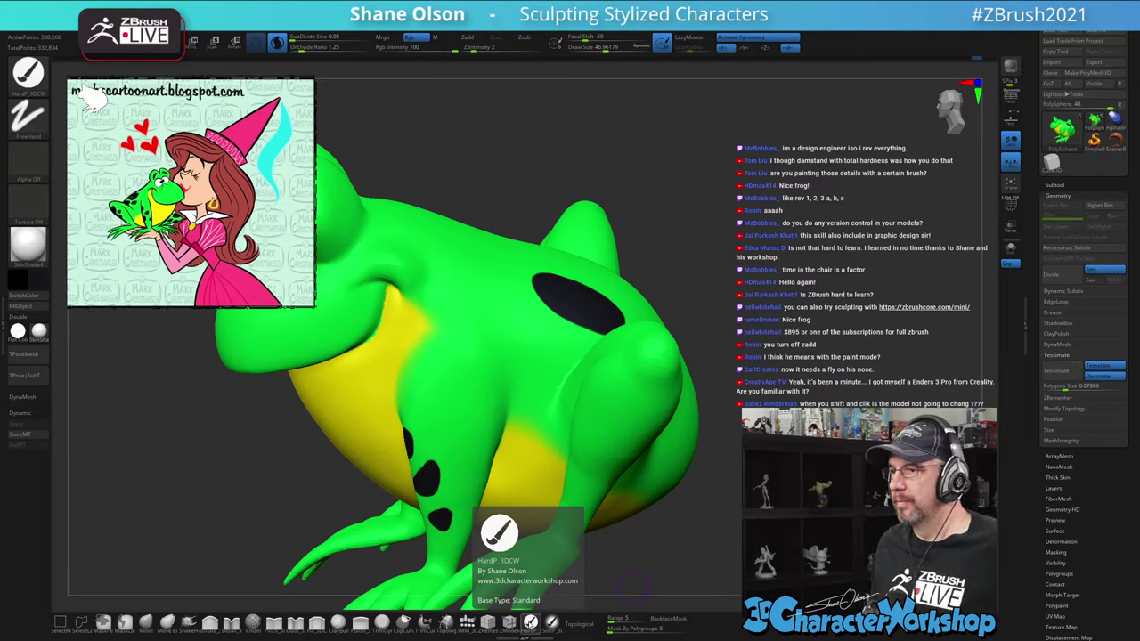
Fill out and even the edges of the large oval black spot on each side of the back at a draw size of about 43
left_click_drag(725, 383, 716, 446, "alt")
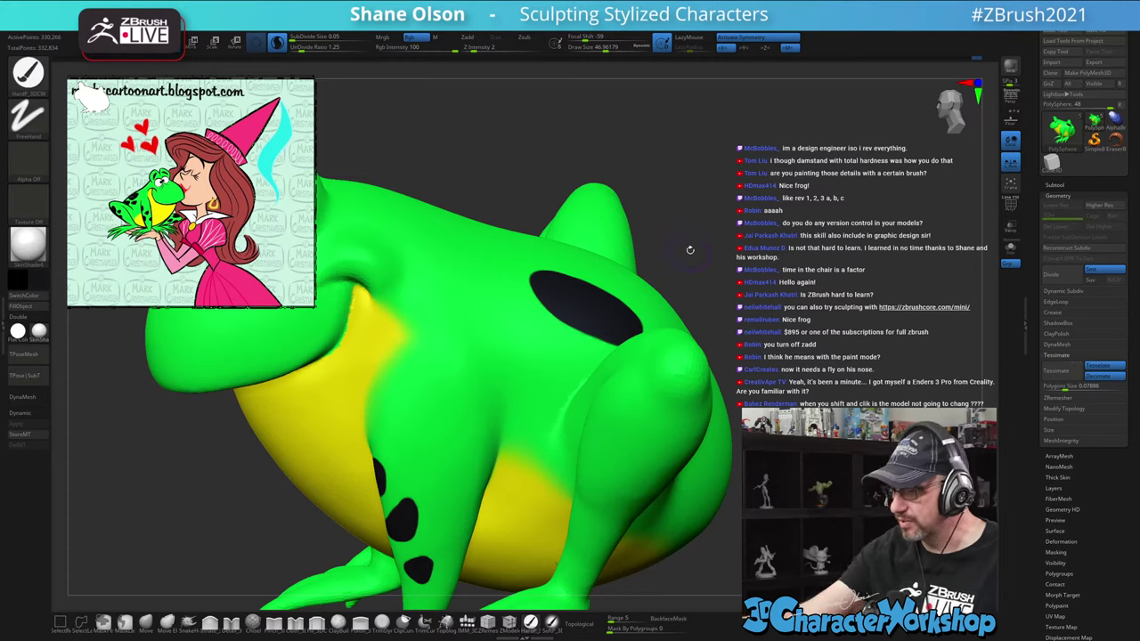
key("space")
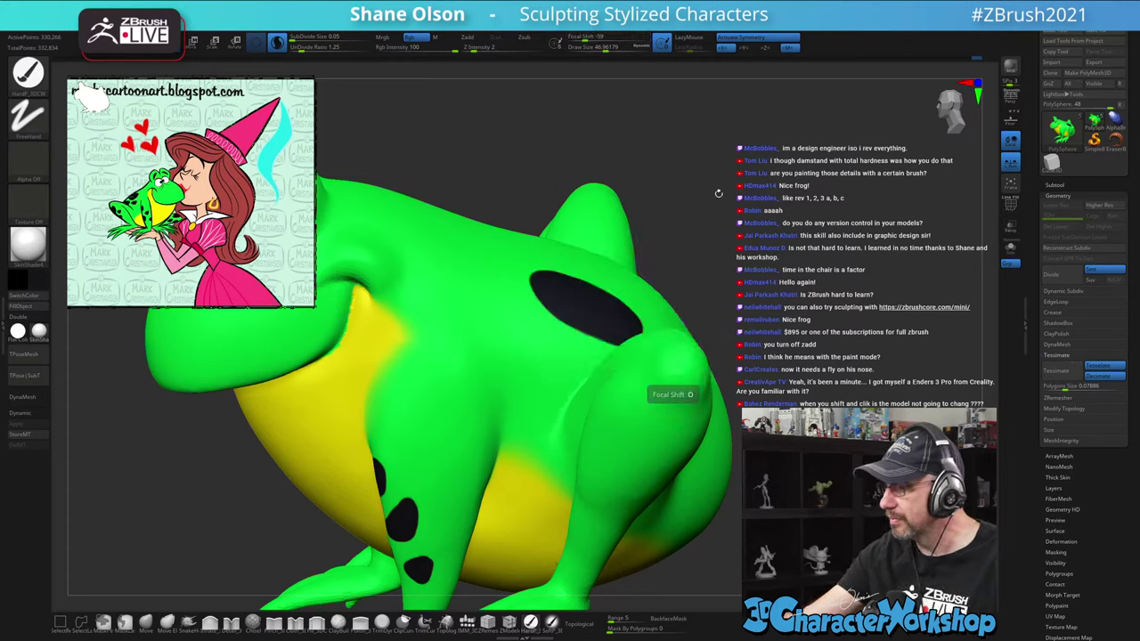
right_click_drag(588, 308, 538, 299)
mouse_move(542, 303)
right_mouse_down("ctrl")
mouse_move(541, 320)
mouse_move(520, 321)
mouse_move(468, 299)
mouse_move(495, 313)
right_mouse_up("ctrl")
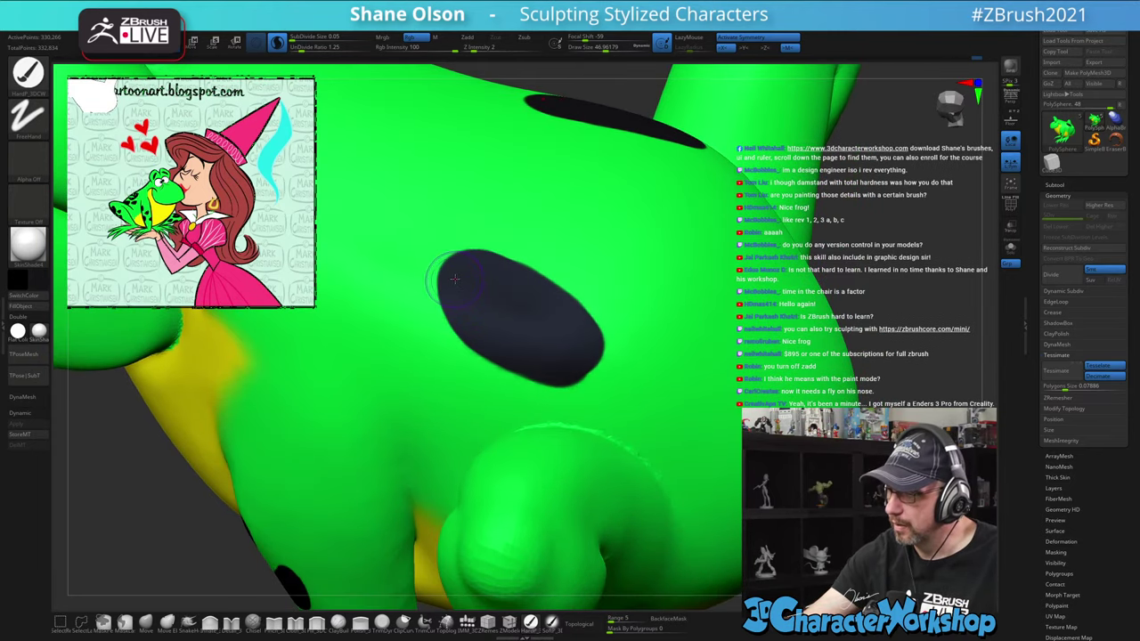
mouse_move(459, 283)
left_mouse_down()
mouse_move(468, 325)
mouse_move(496, 353)
mouse_move(552, 363)
mouse_move(571, 355)
left_mouse_up()
mouse_move(520, 358)
right_mouse_down()
mouse_move(571, 339)
mouse_move(488, 353)
mouse_move(535, 349)
right_mouse_up()
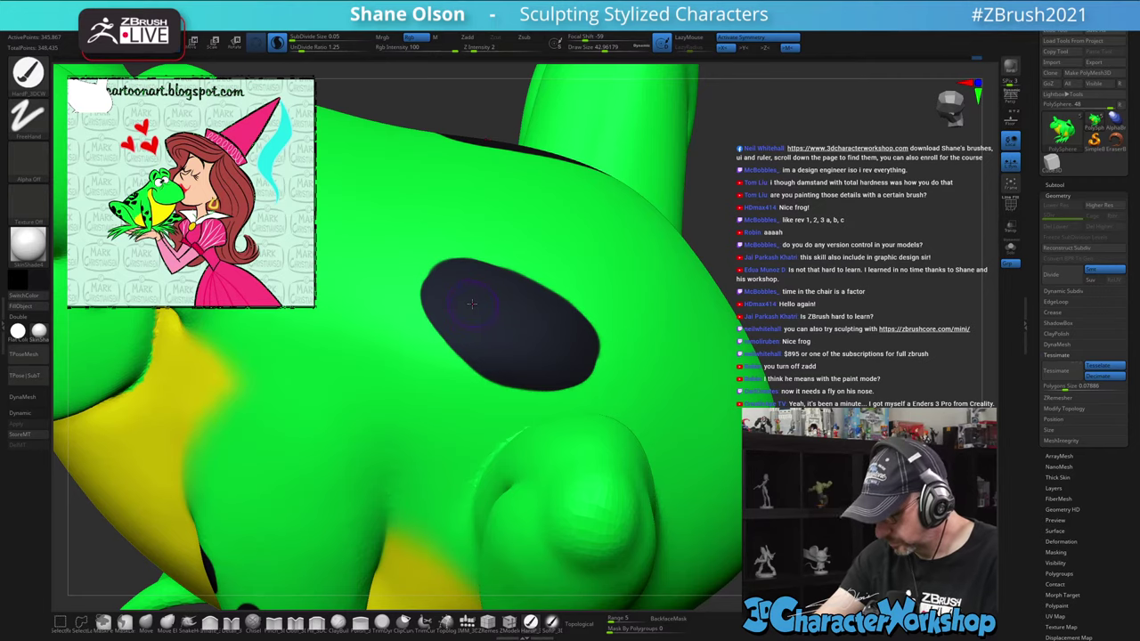
key("bracketleft")
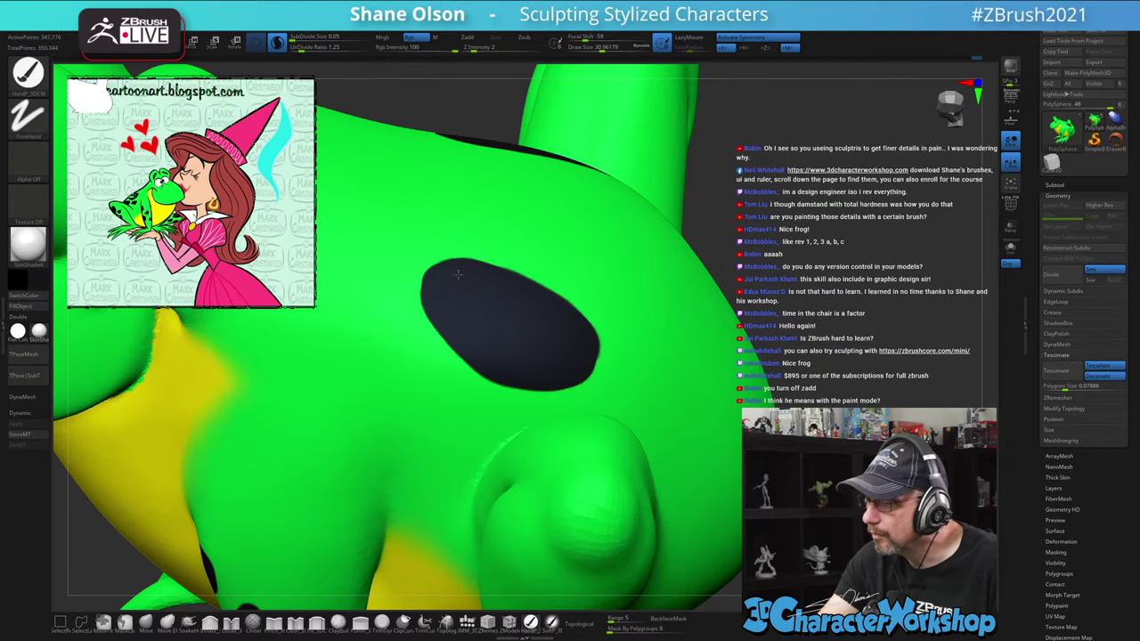
Examine the mesh wireframe around the black spots on the frog's front legs and back
mouse_move(808, 285)
right_mouse_down()
mouse_move(774, 316)
mouse_move(794, 301)
mouse_move(775, 301)
mouse_move(787, 316)
mouse_move(765, 326)
mouse_move(787, 343)
right_mouse_up()
right_click_drag(801, 297, 778, 371)
key("shift+f")
right_click_drag(634, 301, 708, 296)
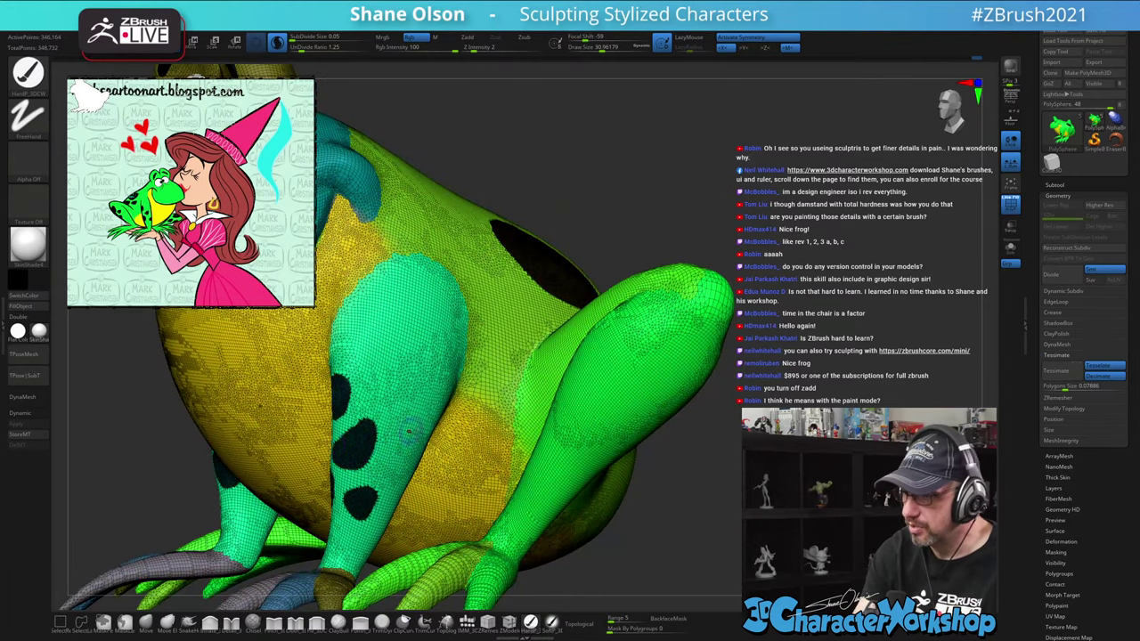
mouse_move(682, 454)
right_mouse_down()
mouse_move(805, 327)
mouse_move(765, 349)
right_mouse_up()
key("shift+f")
left_click_drag(545, 367, 543, 356, "shift")
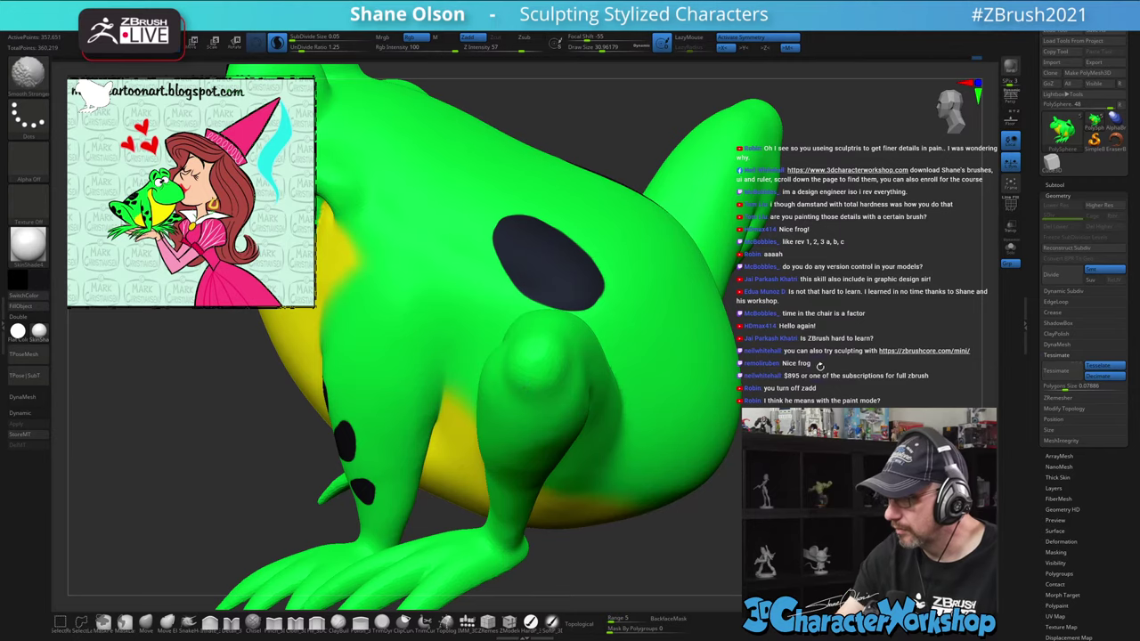
key("shift+f")
key("shift+f")
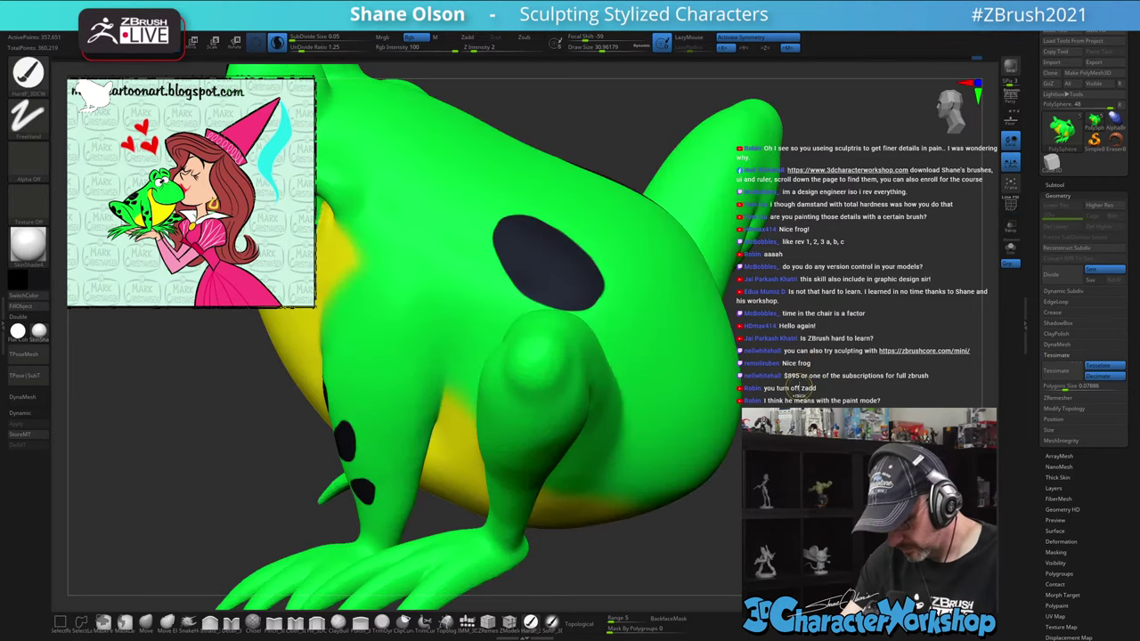
Reduce the draw size to between about 21 and 10 and paint a small black spot beside each large back spot, above the knee
right_click_drag(800, 337, 787, 367, "ctrl")
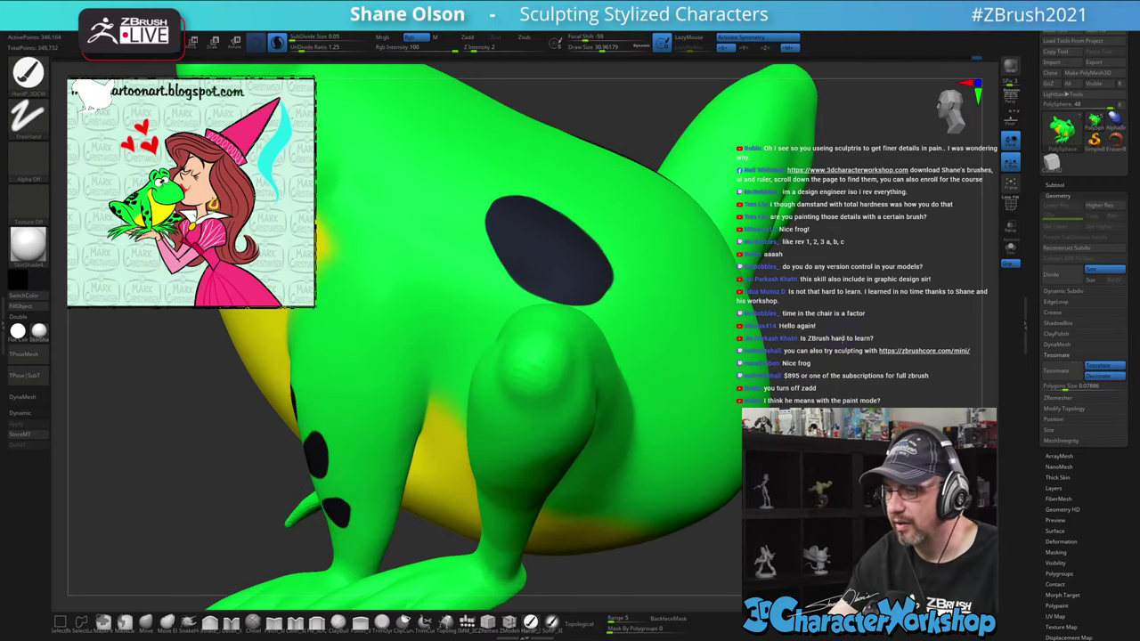
mouse_move(843, 340)
right_mouse_down("alt")
mouse_move(832, 383)
mouse_move(806, 411)
right_mouse_up("alt")
key("[")
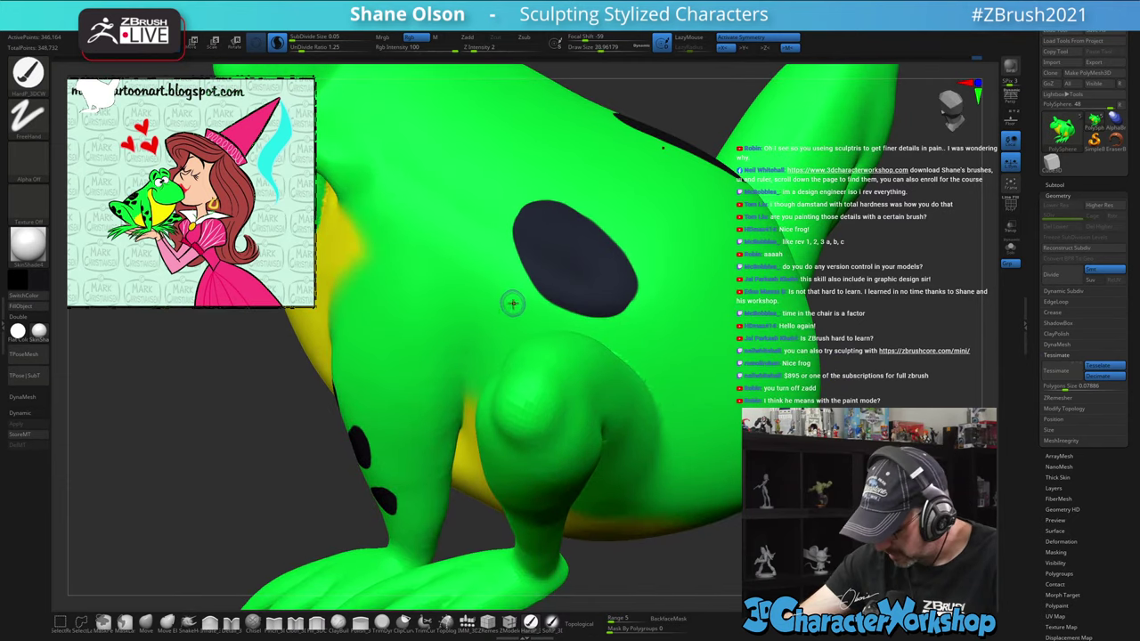
mouse_move(513, 304)
left_mouse_down()
mouse_move(525, 313)
mouse_move(504, 287)
mouse_move(531, 314)
mouse_move(503, 295)
left_mouse_up()
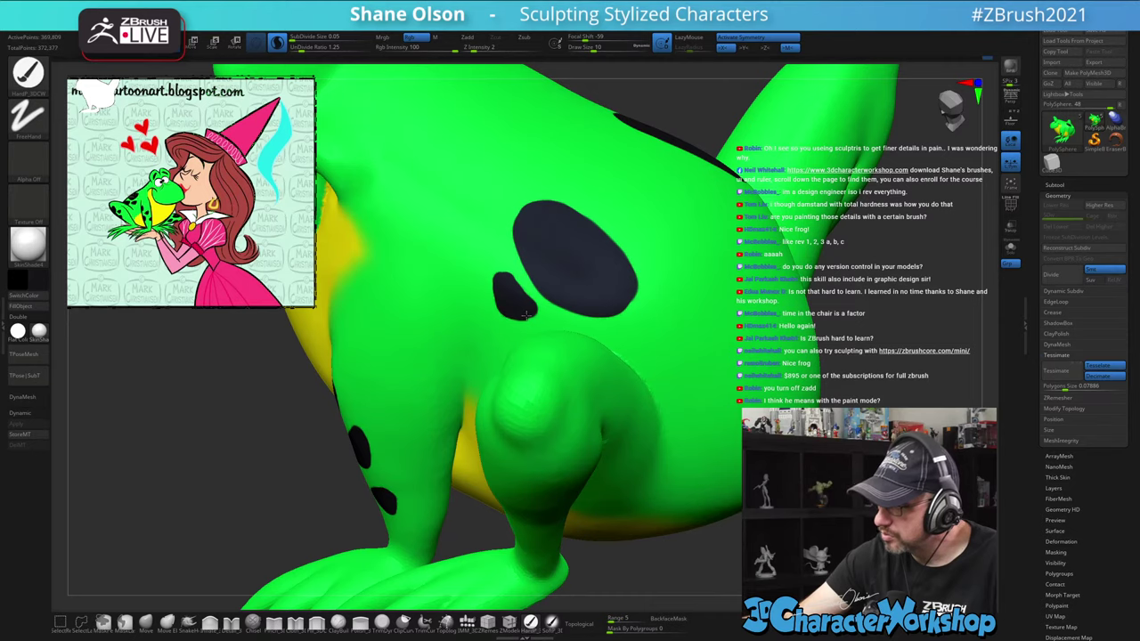
left_click_drag(744, 454, 796, 389)
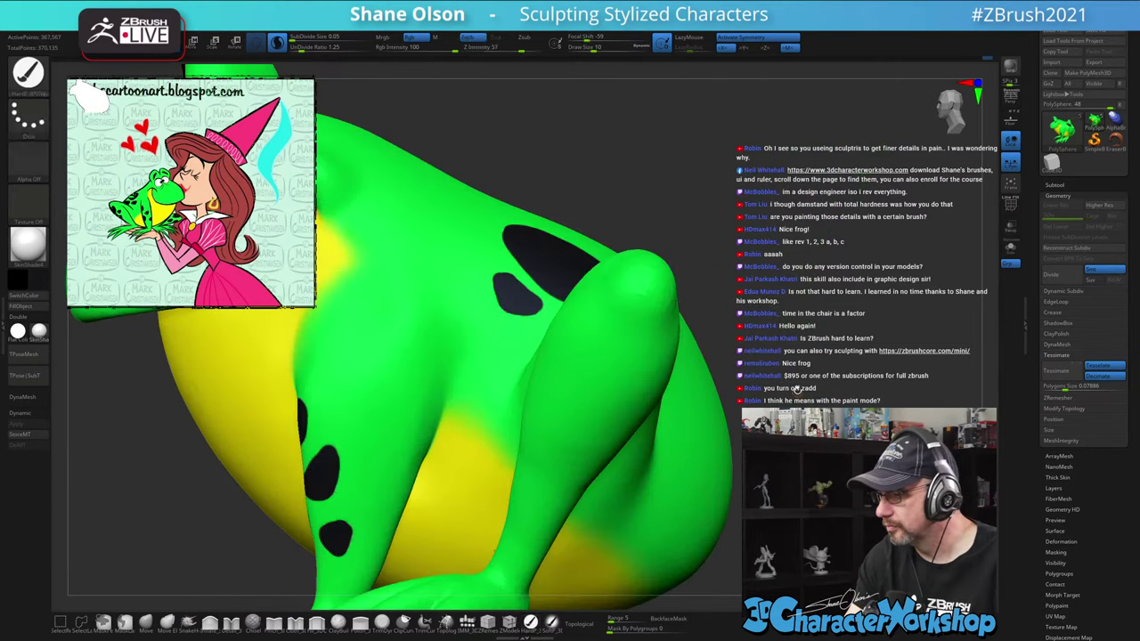
Set the draw size to 42 and paint an oval black spot on the outer side of each hind leg, just below the knee
mouse_move(784, 333)
left_mouse_down("alt")
mouse_move(776, 327)
mouse_move(780, 355)
left_mouse_up("alt")
left_click_drag(677, 215, 694, 290)
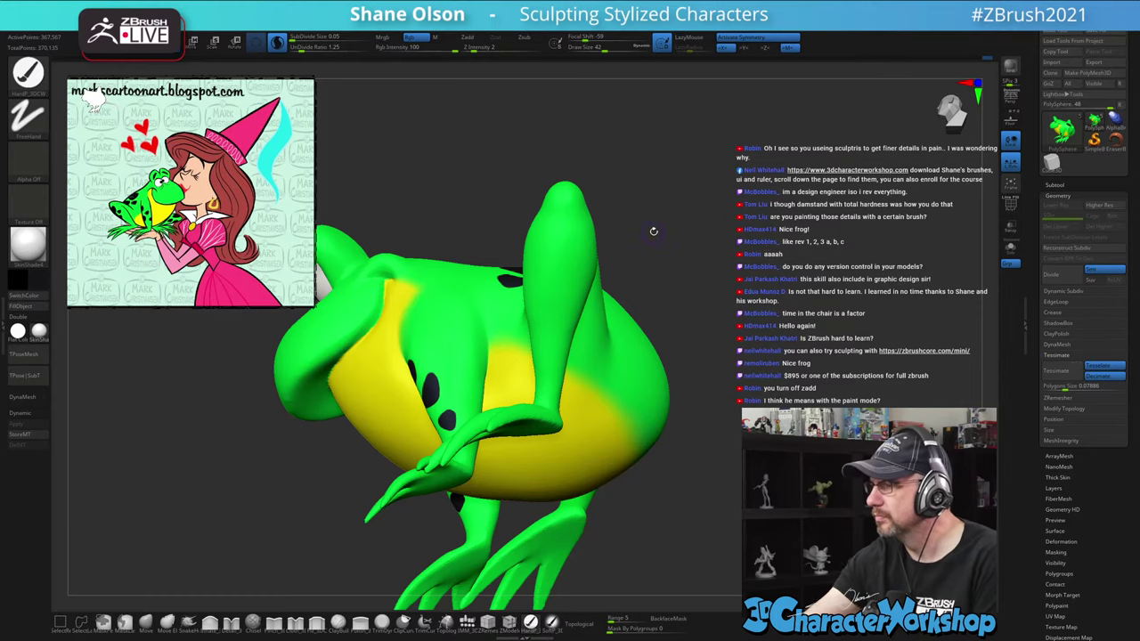
mouse_move(653, 231)
left_mouse_down()
mouse_move(624, 233)
mouse_move(661, 235)
left_mouse_up()
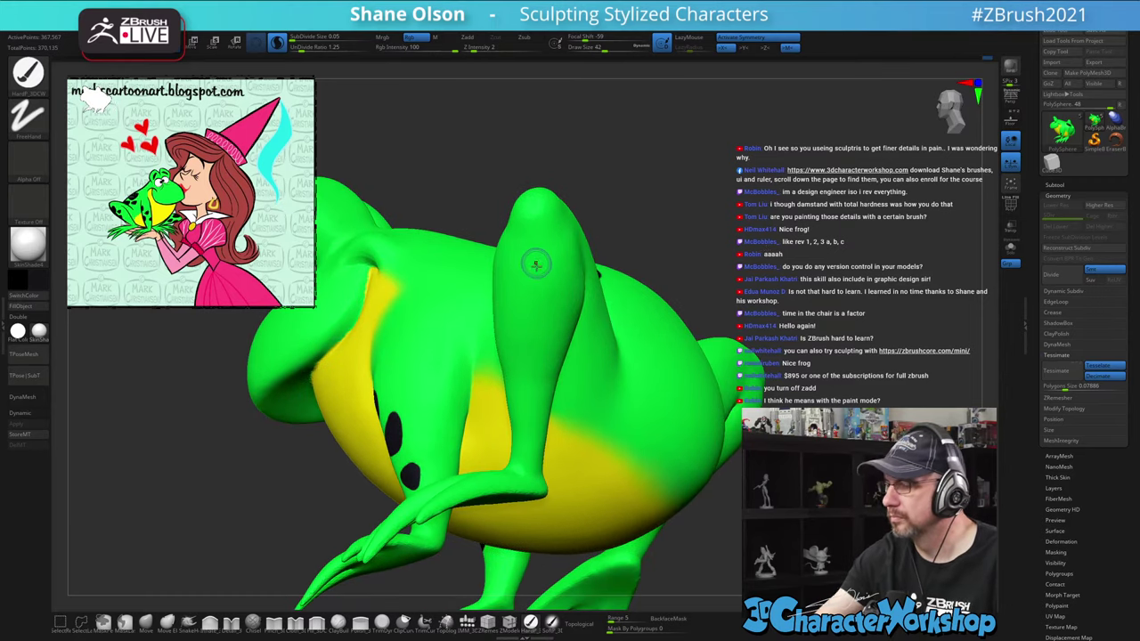
right_click_drag(537, 262, 563, 249)
mouse_move(573, 237)
left_mouse_down()
mouse_move(552, 268)
mouse_move(557, 290)
mouse_move(584, 263)
mouse_move(575, 242)
left_mouse_up()
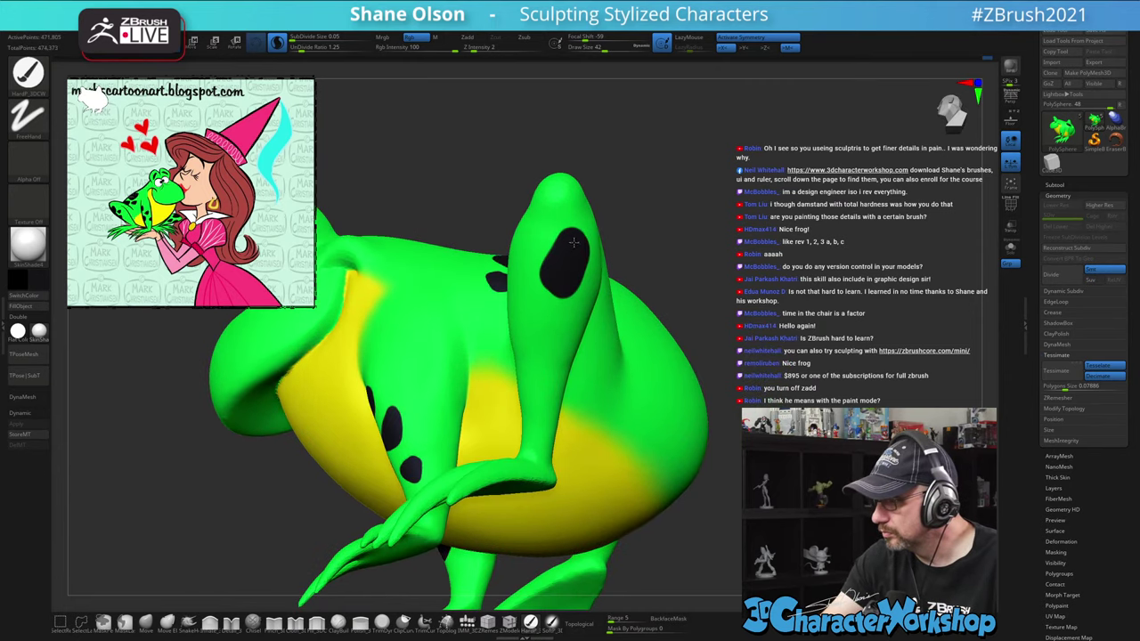
Reduce the draw size to 22 and paint two smaller black spots below the large oval spot on each hind leg
left_click_drag(656, 253, 731, 287)
mouse_move(662, 259)
left_mouse_down("alt")
mouse_move(679, 271)
mouse_move(644, 287)
left_mouse_up("alt")
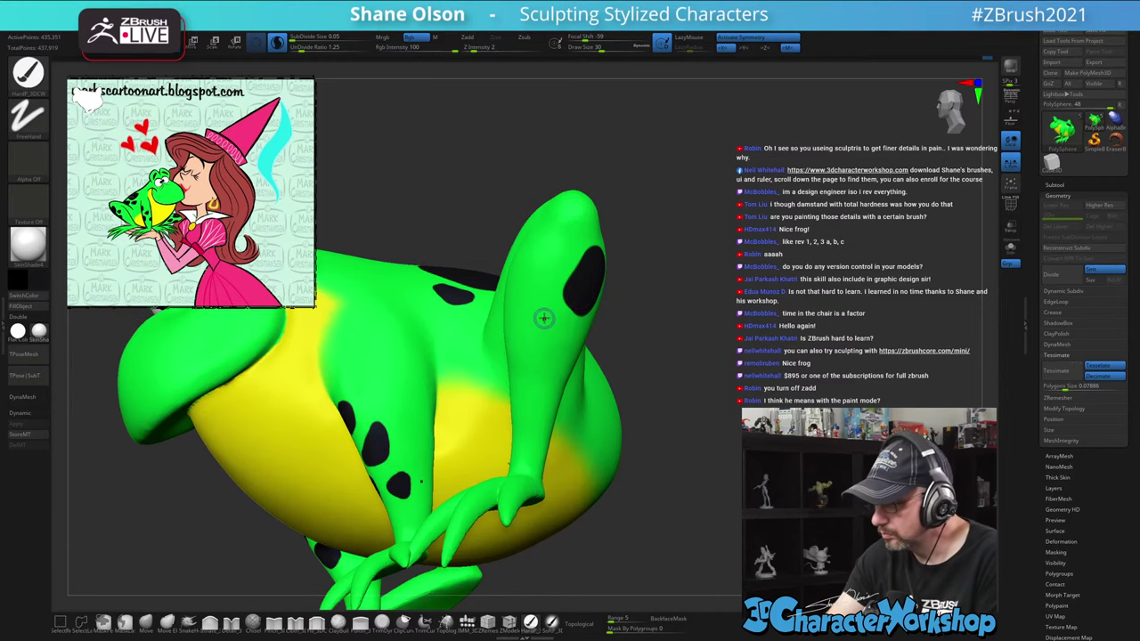
key("bracketleft")
key("bracketleft")
mouse_move(545, 313)
left_mouse_down()
mouse_move(536, 336)
mouse_move(549, 326)
left_mouse_up()
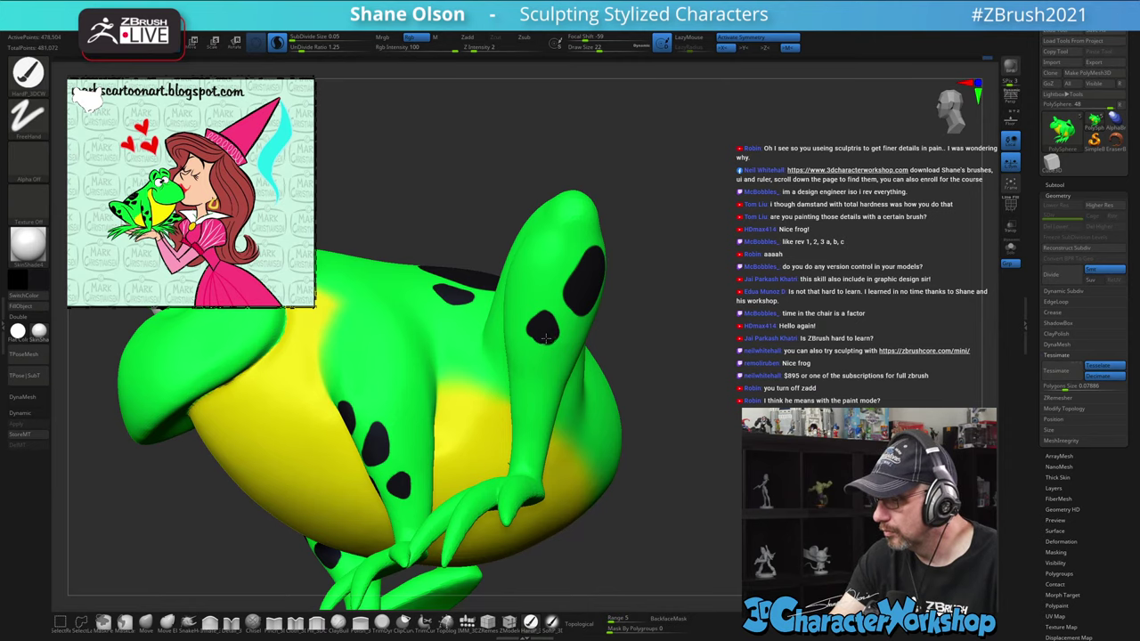
mouse_move(636, 331)
left_mouse_down()
mouse_move(579, 334)
mouse_move(574, 351)
mouse_move(588, 336)
left_mouse_up()
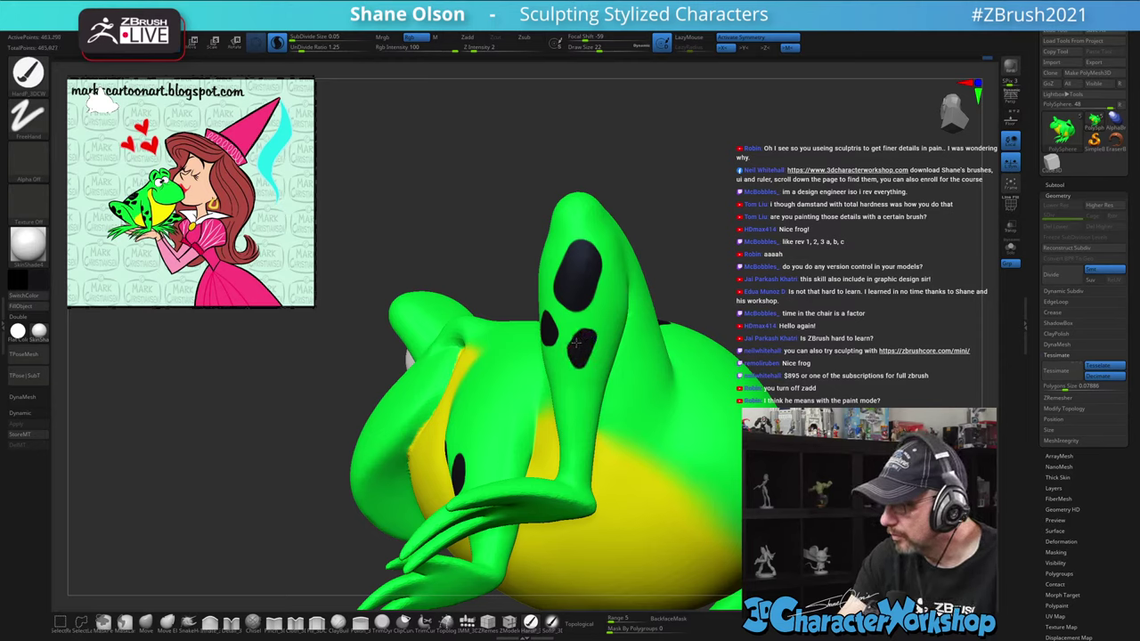
left_click_drag(724, 286, 506, 411)
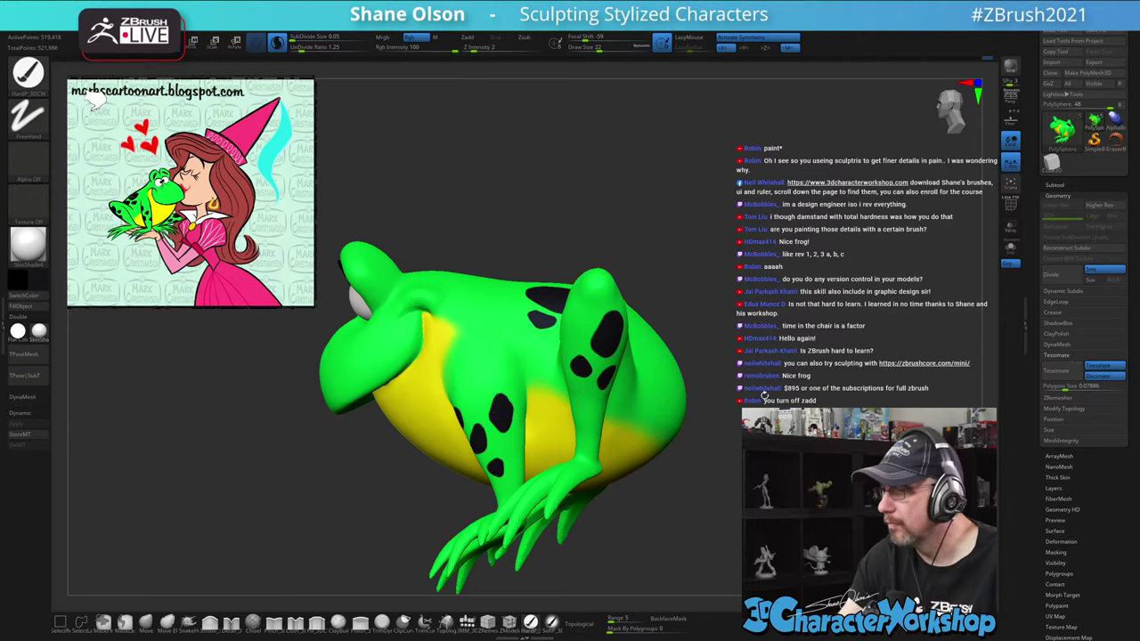
Turn off symmetry and paint a filled diamond-shaped black spot near the middle of the frog's back at draw size 34
mouse_move(764, 395)
left_mouse_down("alt")
mouse_move(712, 392)
mouse_move(763, 400)
mouse_move(720, 424)
mouse_move(695, 410)
mouse_move(691, 429)
mouse_move(773, 396)
left_mouse_up("alt")
key("x")
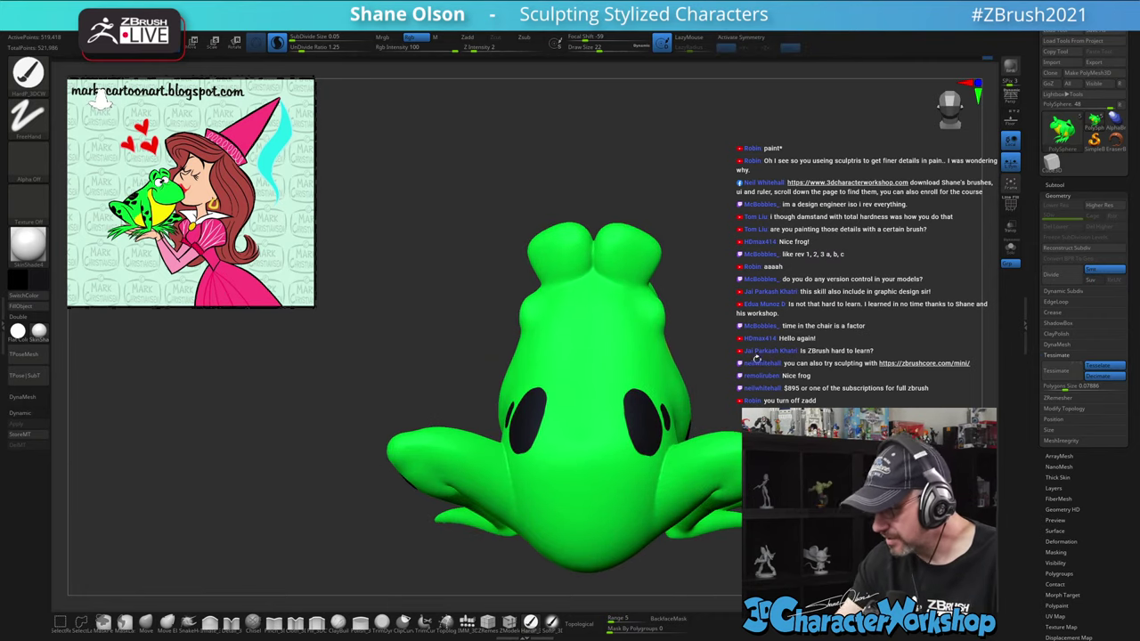
left_click_drag(756, 358, 599, 369, "alt")
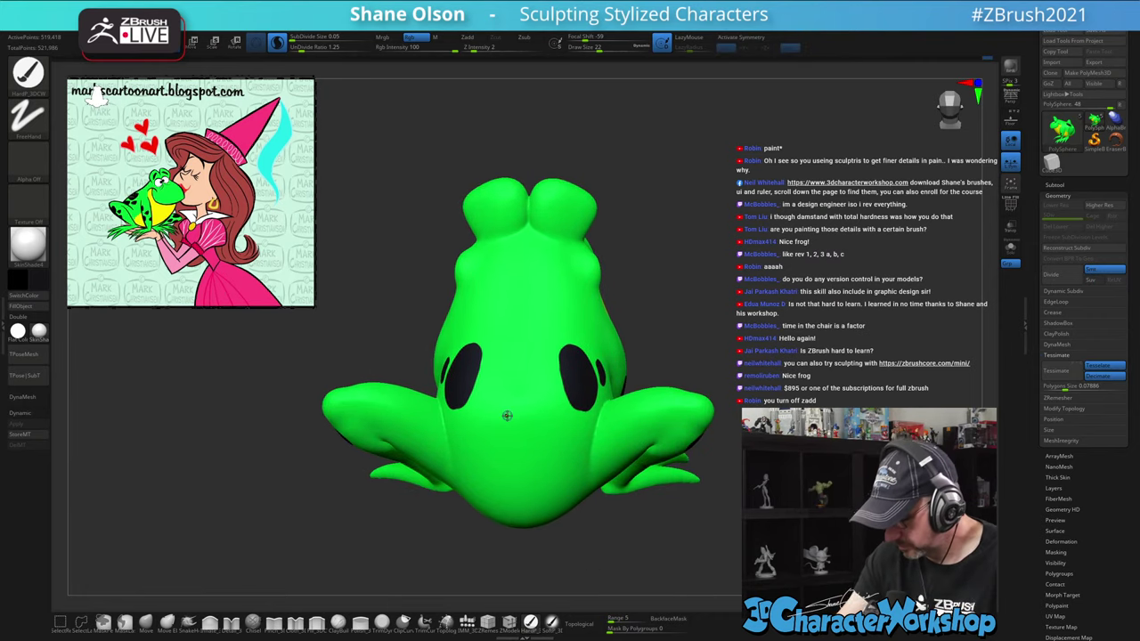
mouse_move(507, 411)
left_mouse_down()
mouse_move(499, 377)
mouse_move(465, 437)
mouse_move(503, 456)
mouse_move(532, 415)
mouse_move(500, 377)
left_mouse_up()
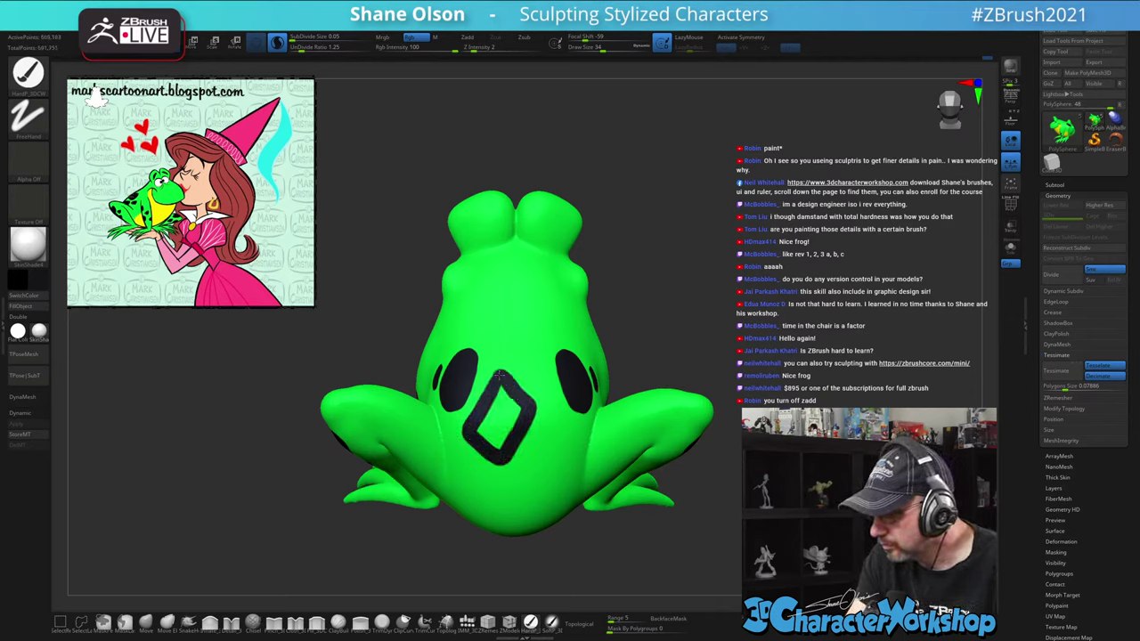
mouse_move(484, 430)
left_mouse_down()
mouse_move(503, 439)
mouse_move(506, 395)
mouse_move(511, 408)
left_mouse_up()
Paint two smaller black spots around the diamond-shaped one on the back at draw size 34
mouse_move(521, 355)
left_mouse_down()
mouse_move(542, 366)
mouse_move(530, 346)
mouse_move(533, 355)
left_mouse_up()
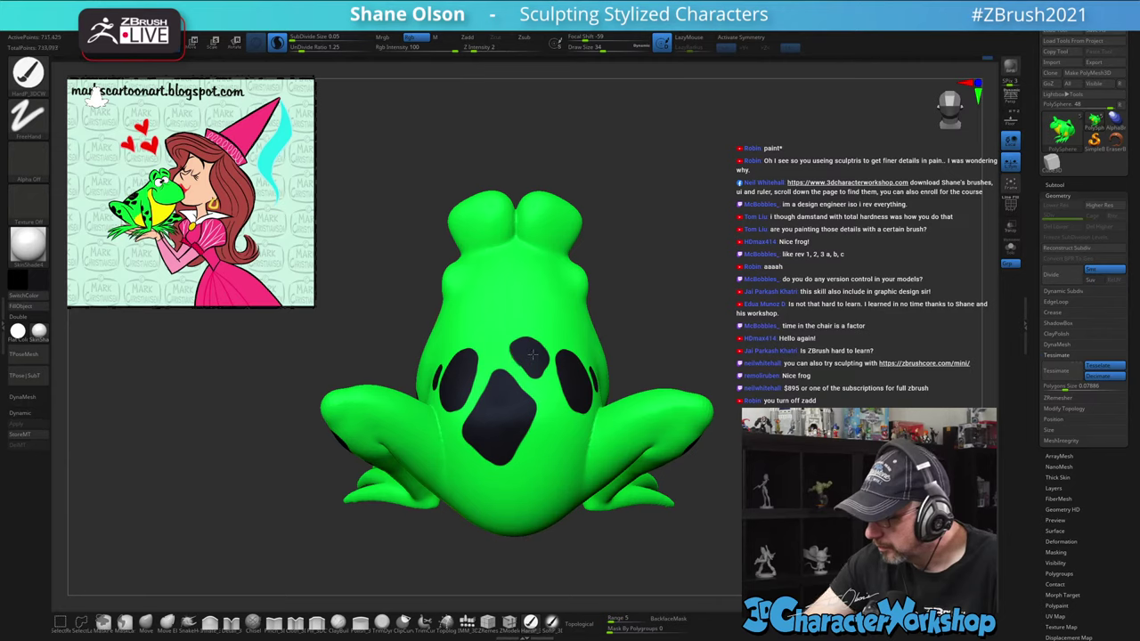
mouse_move(560, 420)
left_mouse_down()
mouse_move(545, 441)
mouse_move(563, 428)
left_mouse_up()
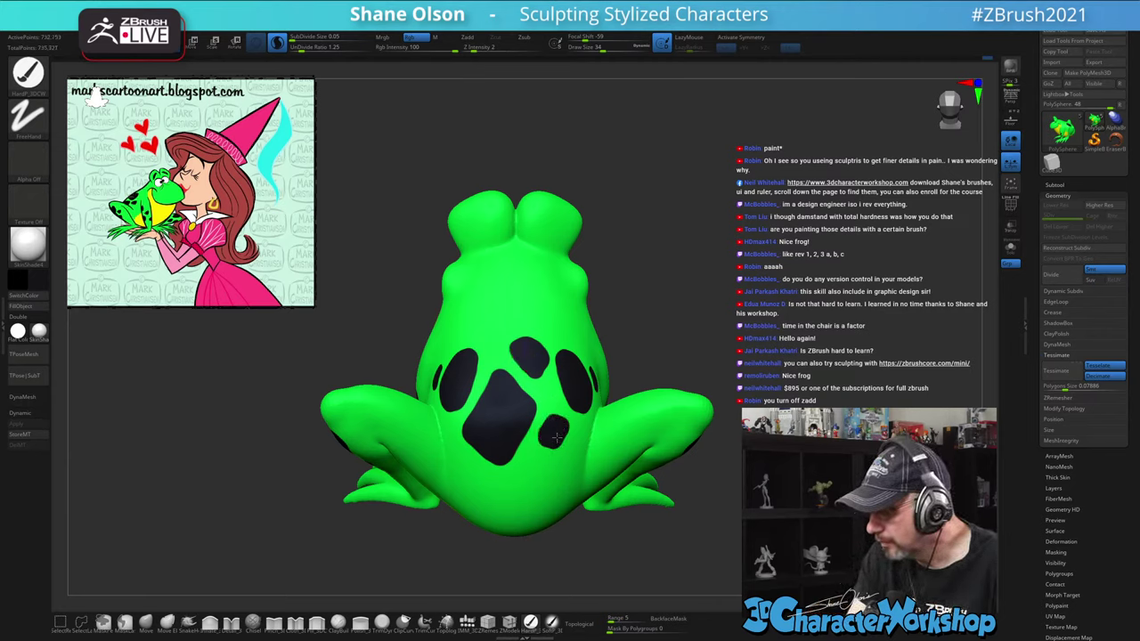
right_click_drag(573, 431, 663, 374, "ctrl")
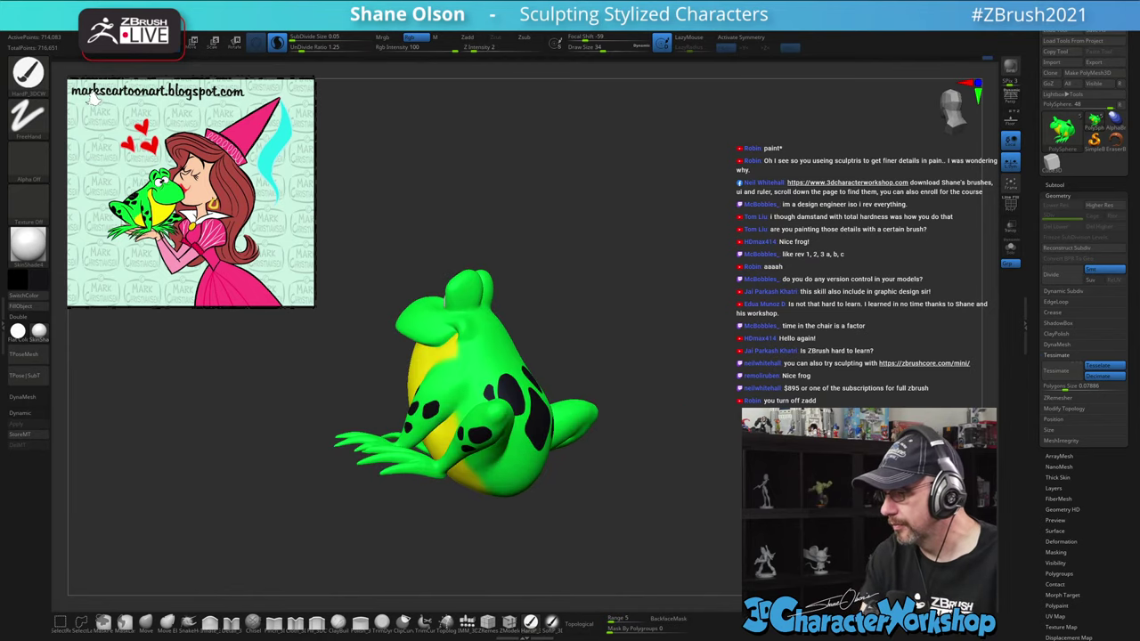
Turn on the perspective view for the painted frog
right_click_drag(699, 469, 743, 521)
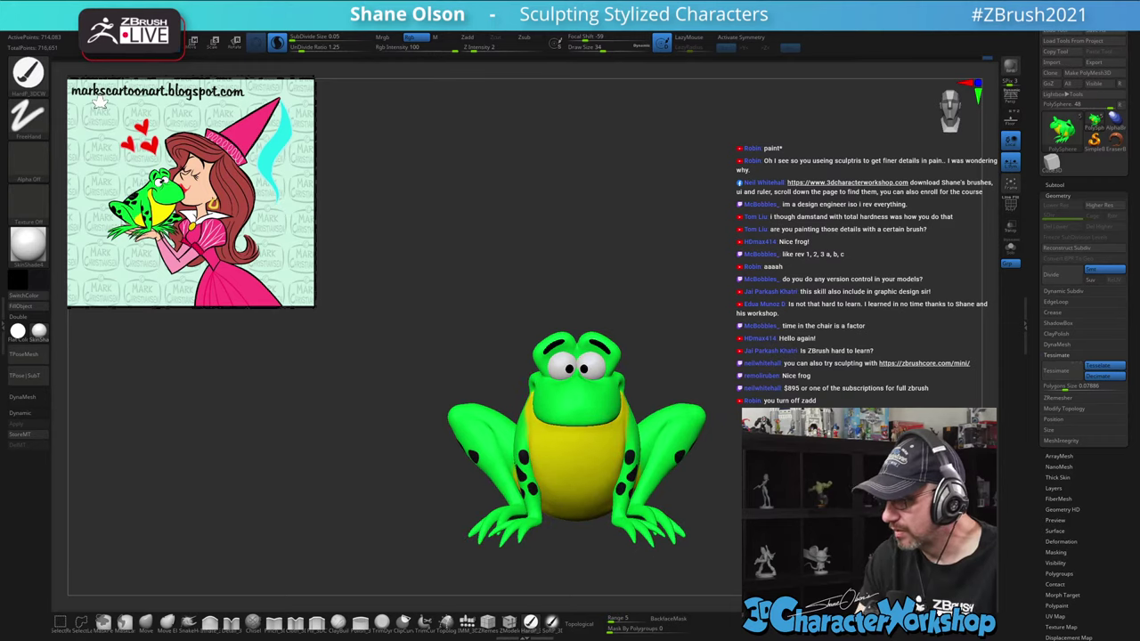
right_click_drag(749, 480, 716, 318, "alt")
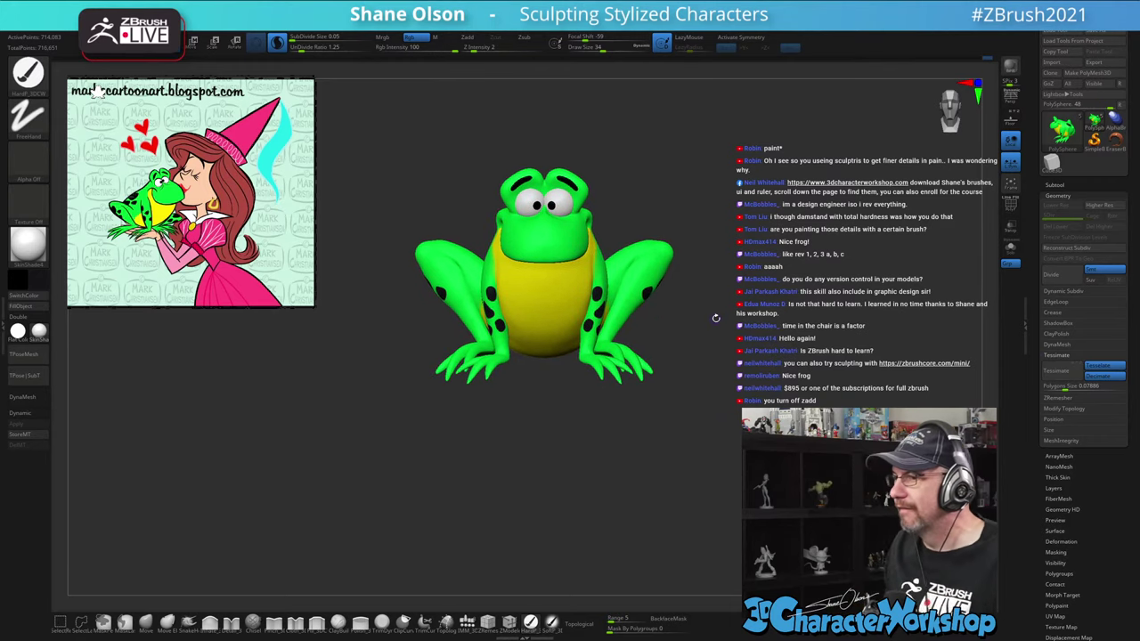
left_click_drag(756, 314, 771, 314)
key("p")
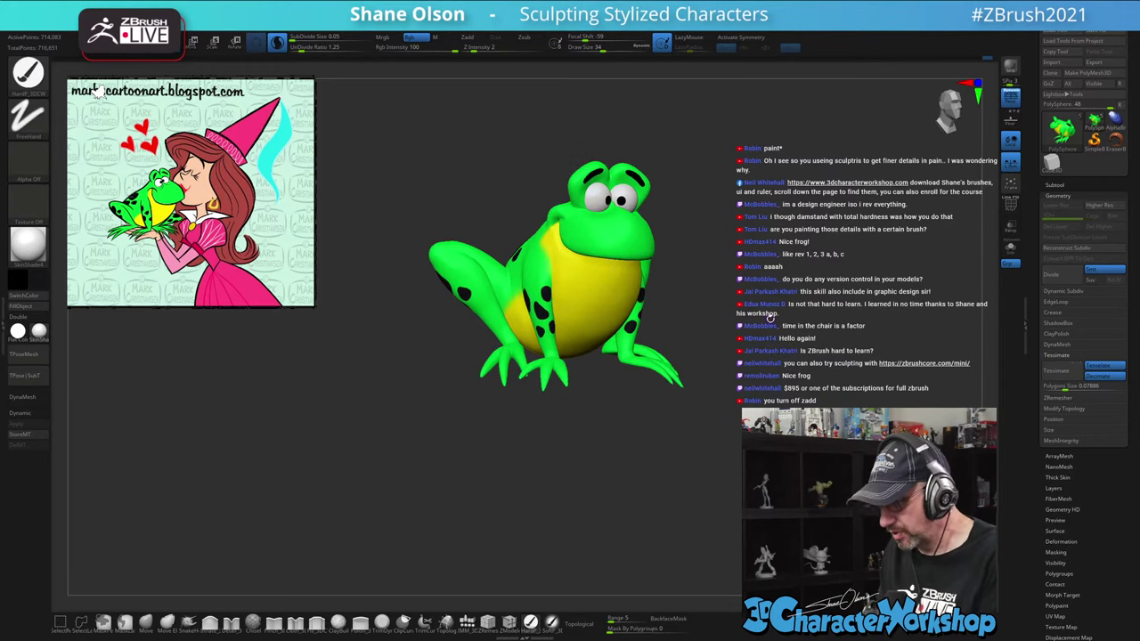
key("space")
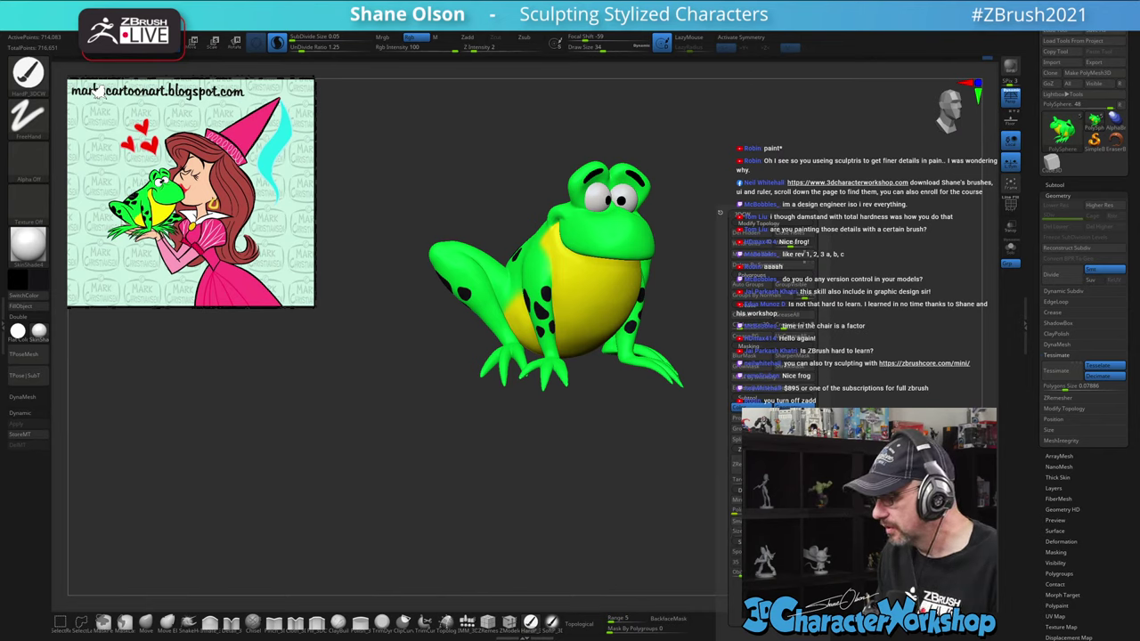
right_click_drag(842, 337, 737, 344, "ctrl")
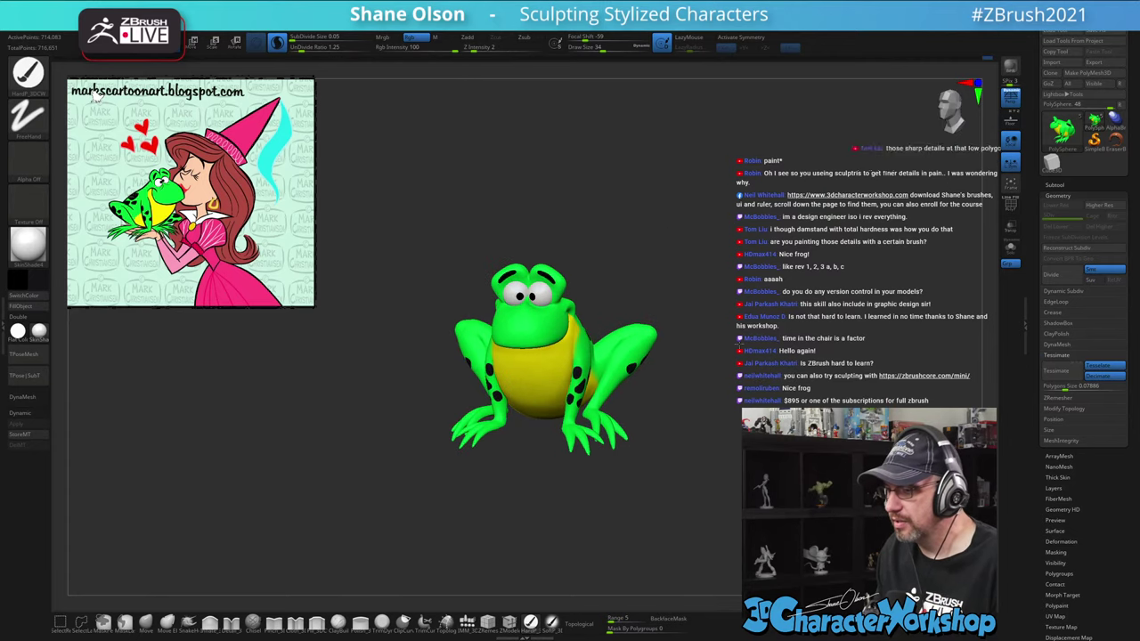
Review the painted frog from the front, the side and underneath against the reference drawing
right_click_drag(743, 245, 693, 221)
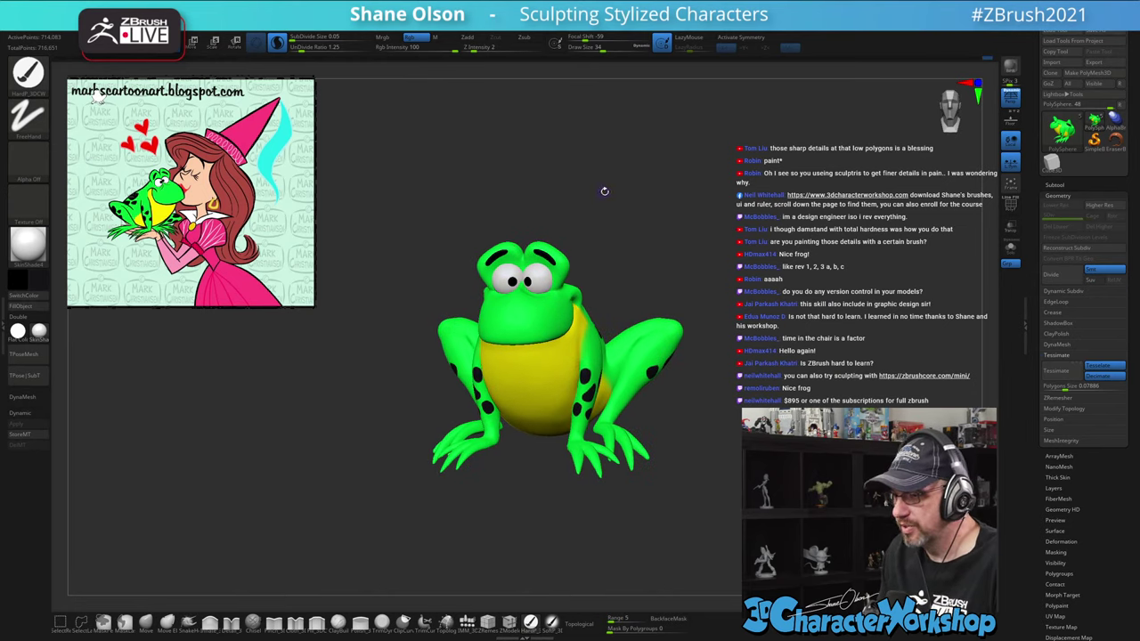
left_click_drag(604, 191, 428, 218)
left_click_drag(487, 192, 452, 201, "alt")
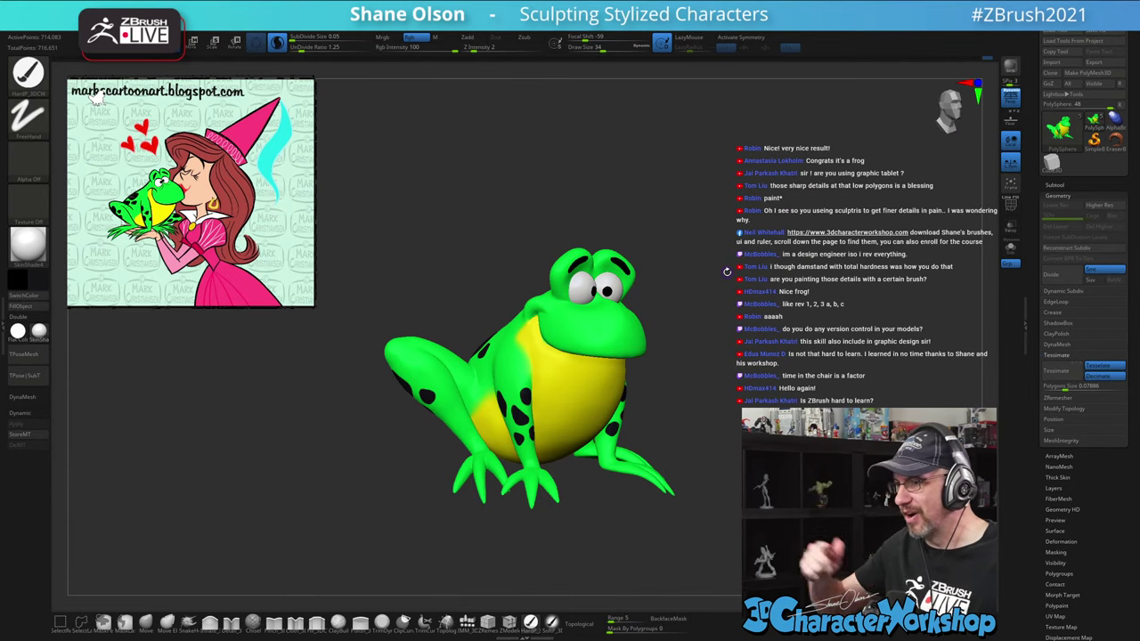
mouse_move(728, 271)
left_mouse_down()
mouse_move(738, 342)
mouse_move(756, 318)
left_mouse_up()
key("s")
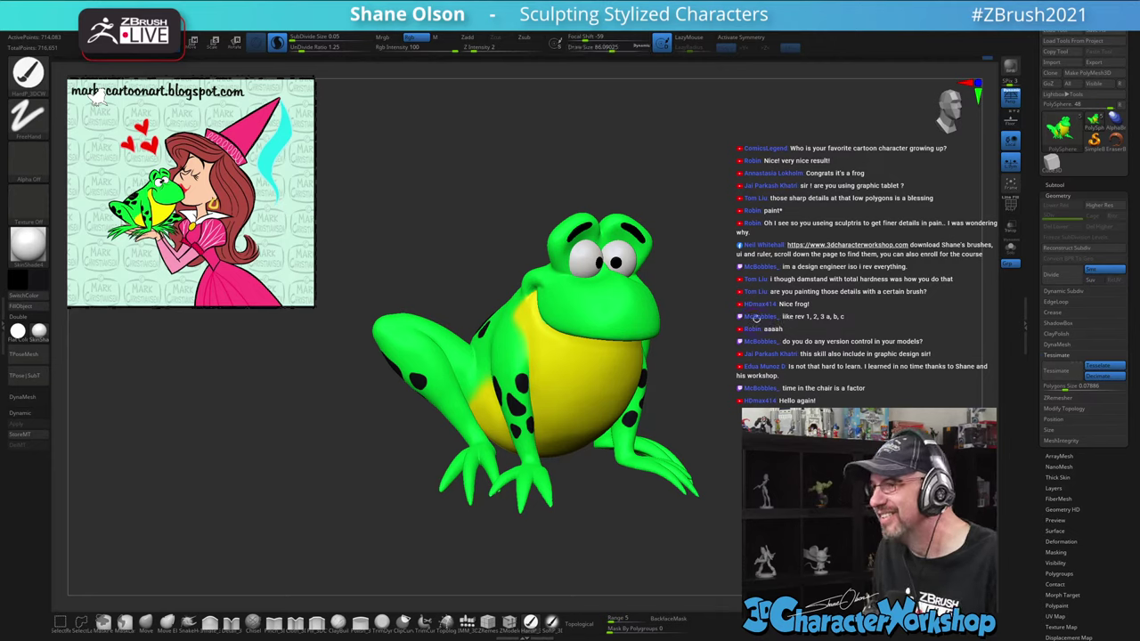
mouse_move(769, 262)
left_mouse_down("alt")
mouse_move(784, 254)
mouse_move(787, 265)
left_mouse_up("alt")
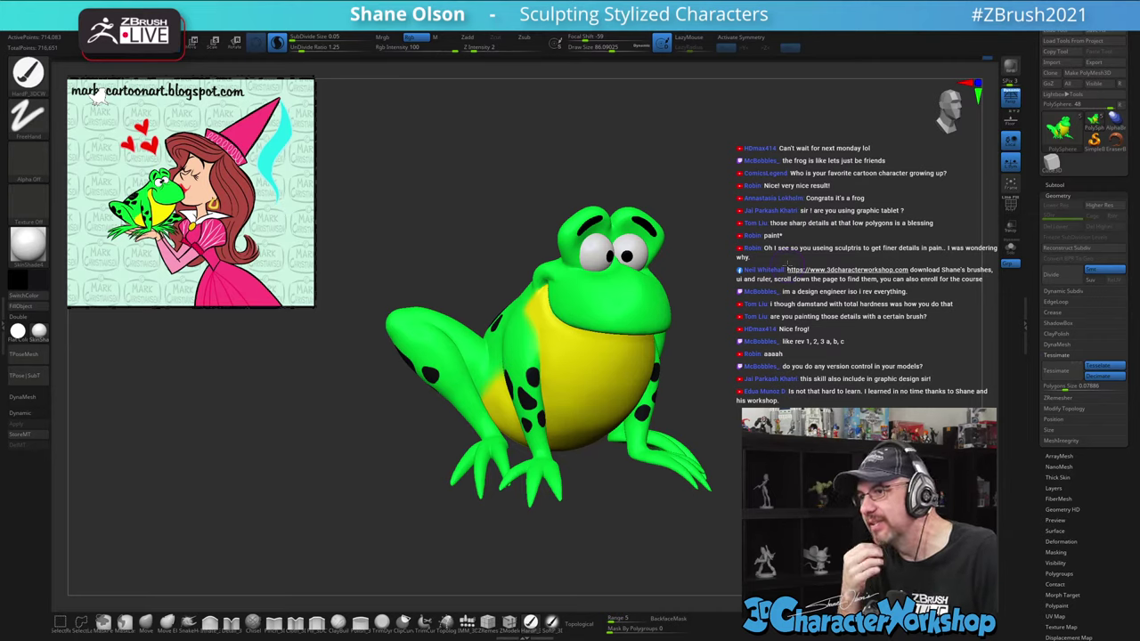
mouse_move(788, 265)
left_mouse_down()
mouse_move(820, 266)
mouse_move(775, 260)
mouse_move(808, 279)
mouse_move(791, 277)
mouse_move(800, 263)
left_mouse_up()
left_click_drag(791, 289, 773, 401)
mouse_move(850, 277)
left_mouse_down()
mouse_move(847, 264)
mouse_move(827, 264)
mouse_move(847, 252)
mouse_move(785, 322)
mouse_move(783, 265)
mouse_move(767, 290)
left_mouse_up()
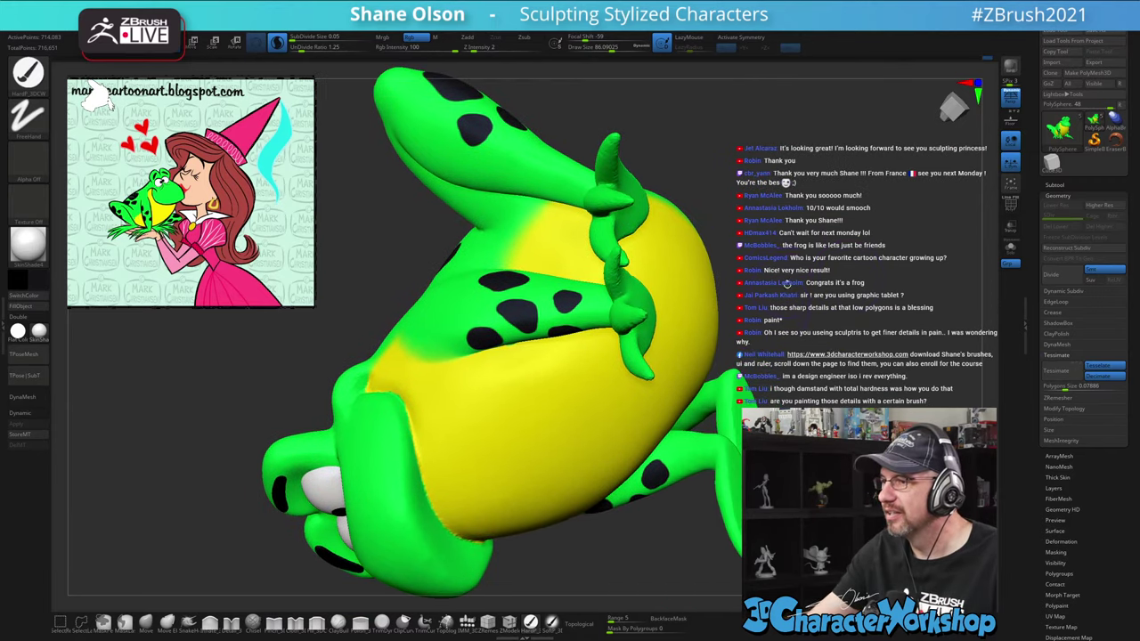
Choose the Pinch brush and set its draw size to about 50 for the frog's mouth crease
key("s")
left_click(783, 288)
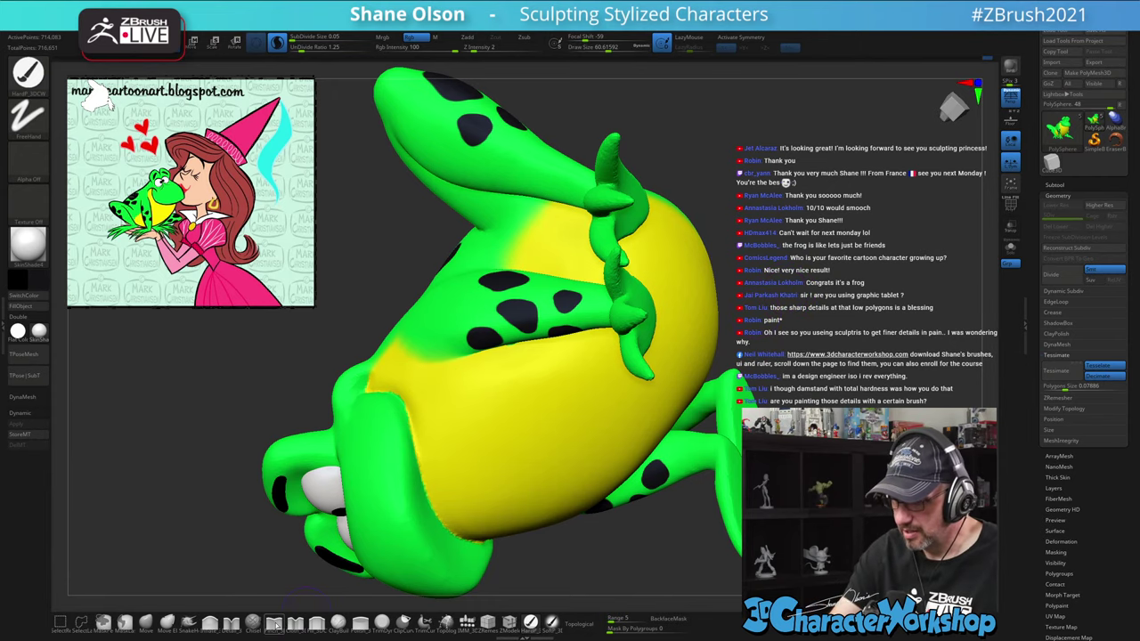
left_click(276, 627)
key("s")
left_click(442, 383)
mouse_move(460, 338)
right_mouse_down("alt")
mouse_move(471, 317)
mouse_move(483, 333)
mouse_move(466, 466)
mouse_move(448, 330)
right_mouse_up("alt")
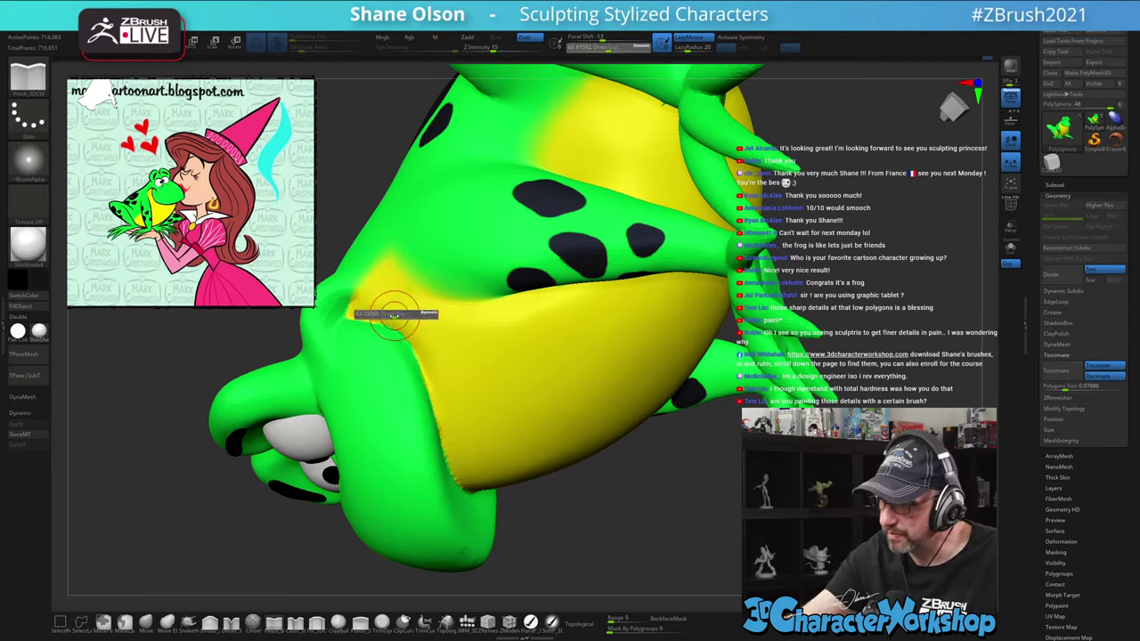
left_click_drag(393, 316, 390, 317)
Undo the trial pinch stroke at the corner of the frog's mouth and turn off Sculptris Pro
mouse_move(358, 312)
left_mouse_down()
mouse_move(337, 320)
mouse_move(351, 299)
left_mouse_up()
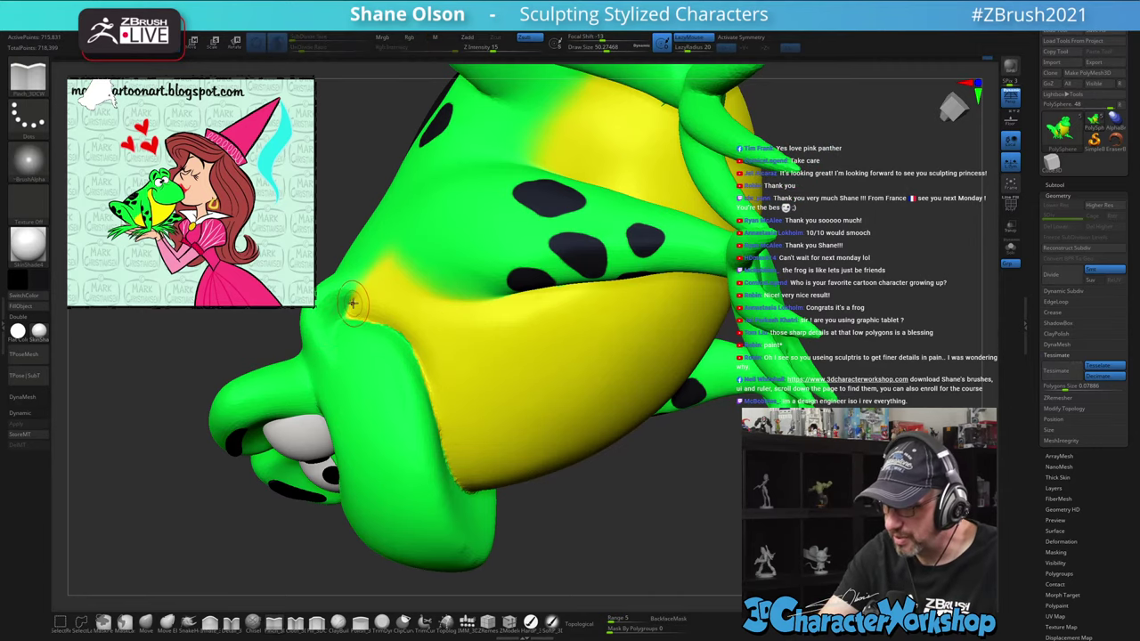
key("ctrl+z")
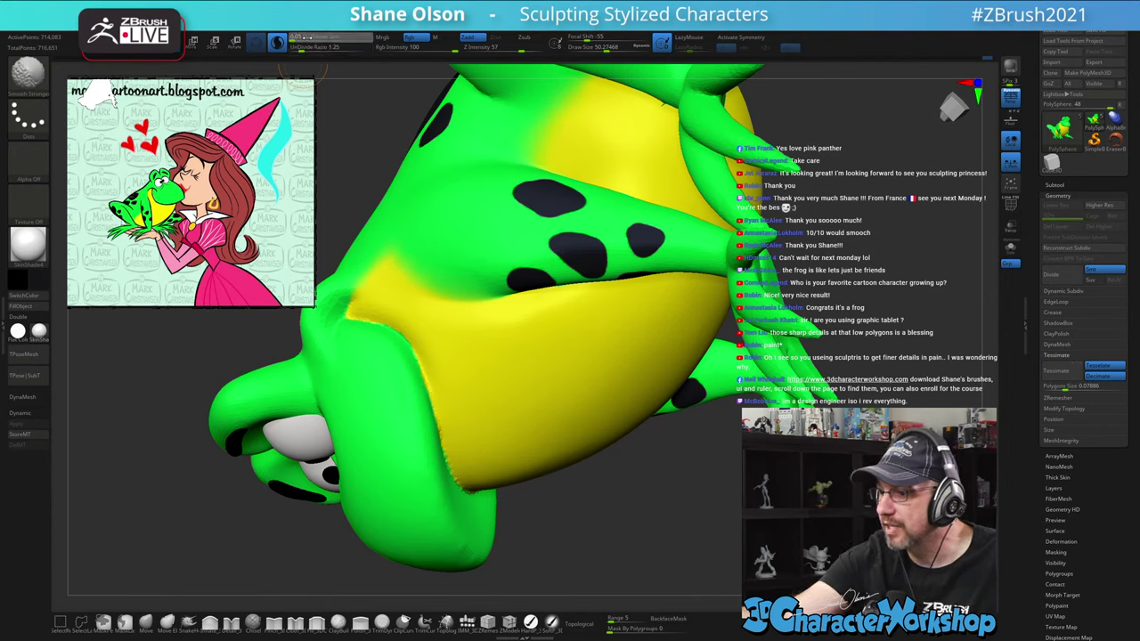
left_click(278, 43)
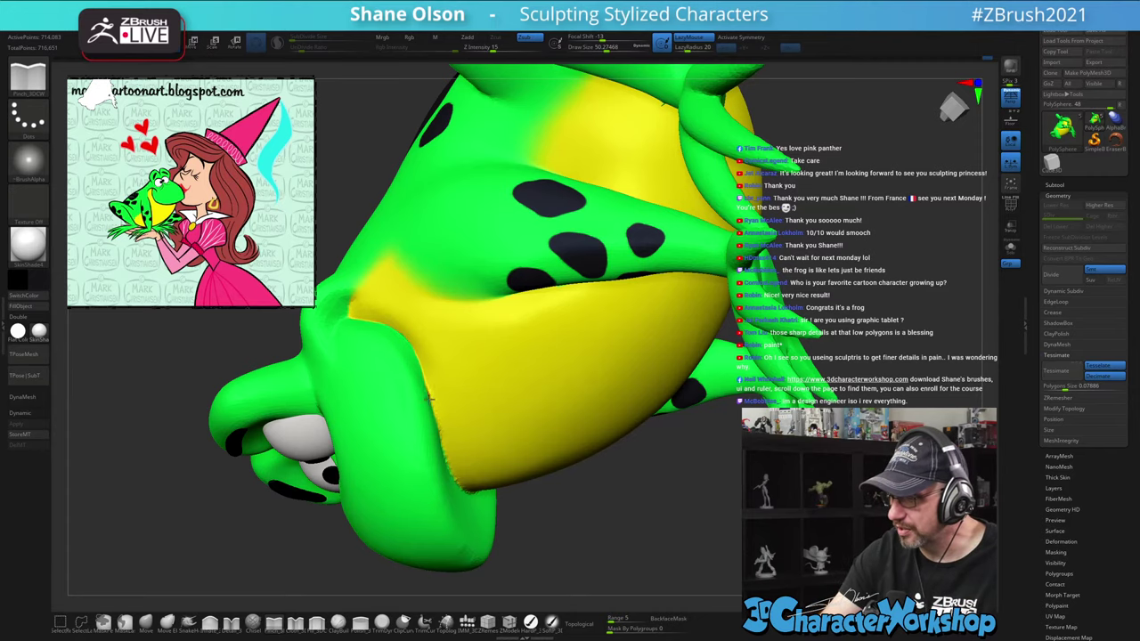
Turn on symmetry and pinch the crease between the green jaw and yellow throat up to the corner of the mouth
right_click_drag(479, 407, 466, 377)
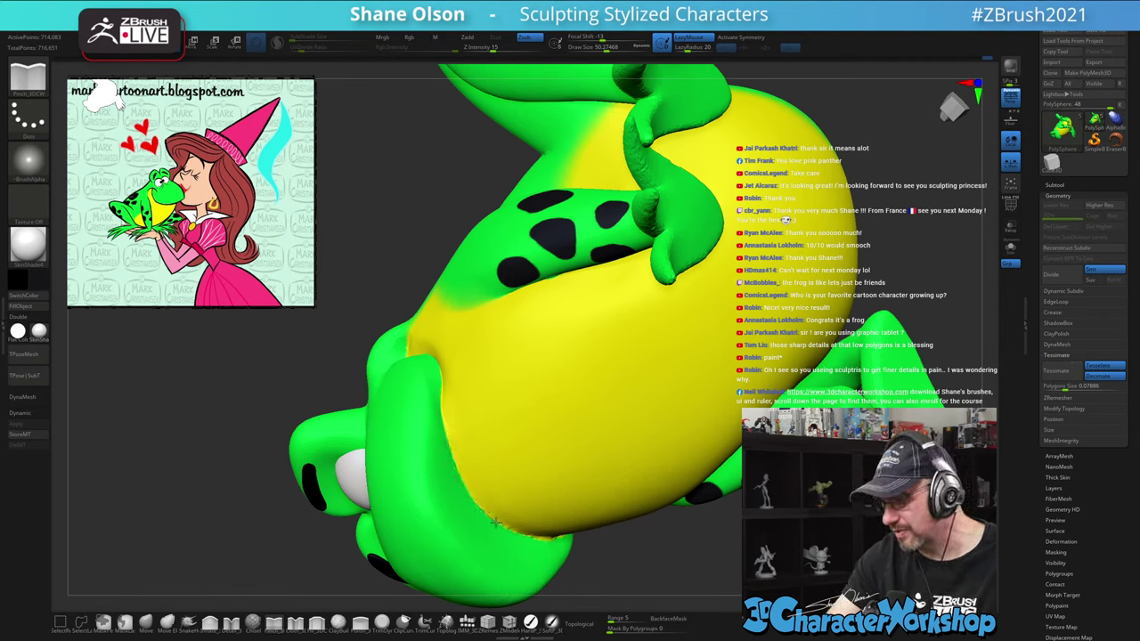
key("shift")
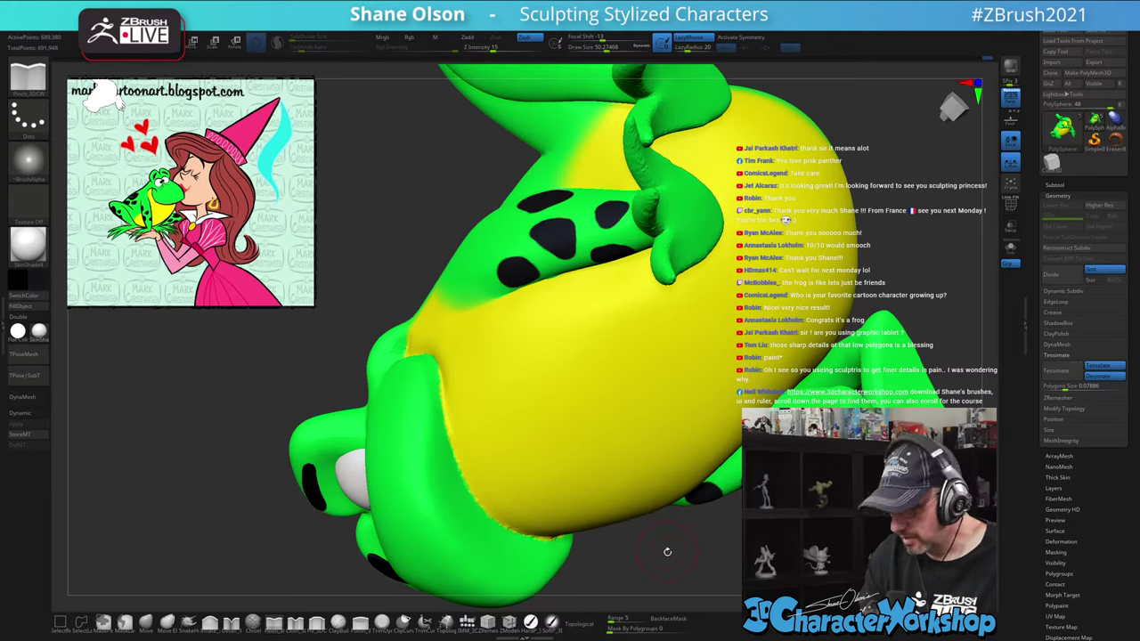
key("x")
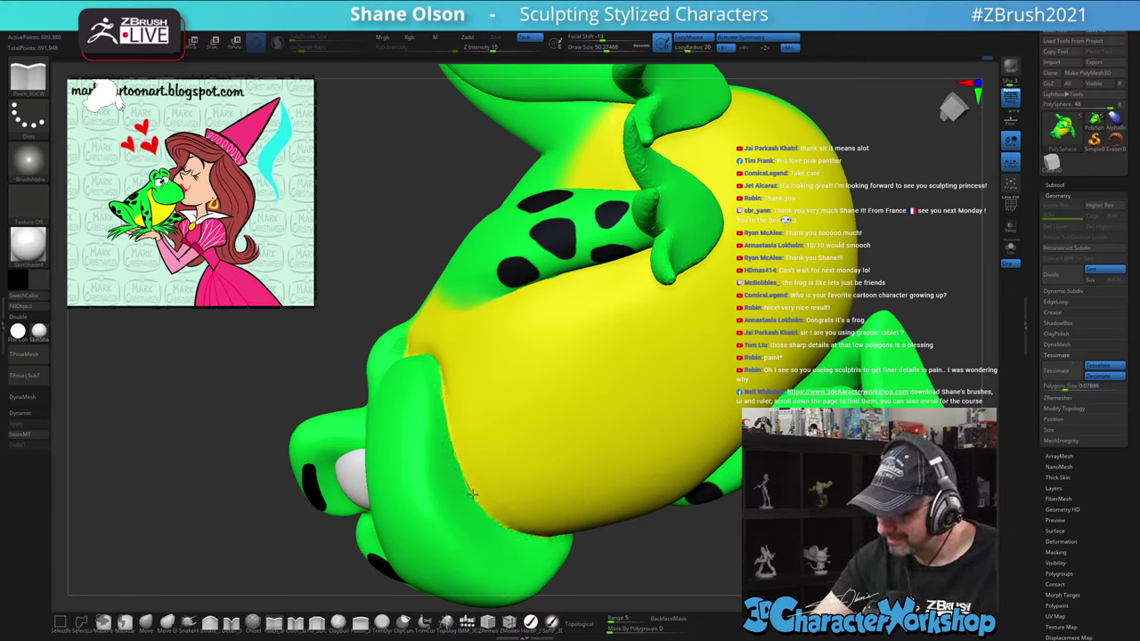
mouse_move(475, 366)
right_mouse_down()
mouse_move(489, 389)
mouse_move(463, 364)
mouse_move(463, 431)
right_mouse_up()
right_click_drag(353, 291, 429, 334)
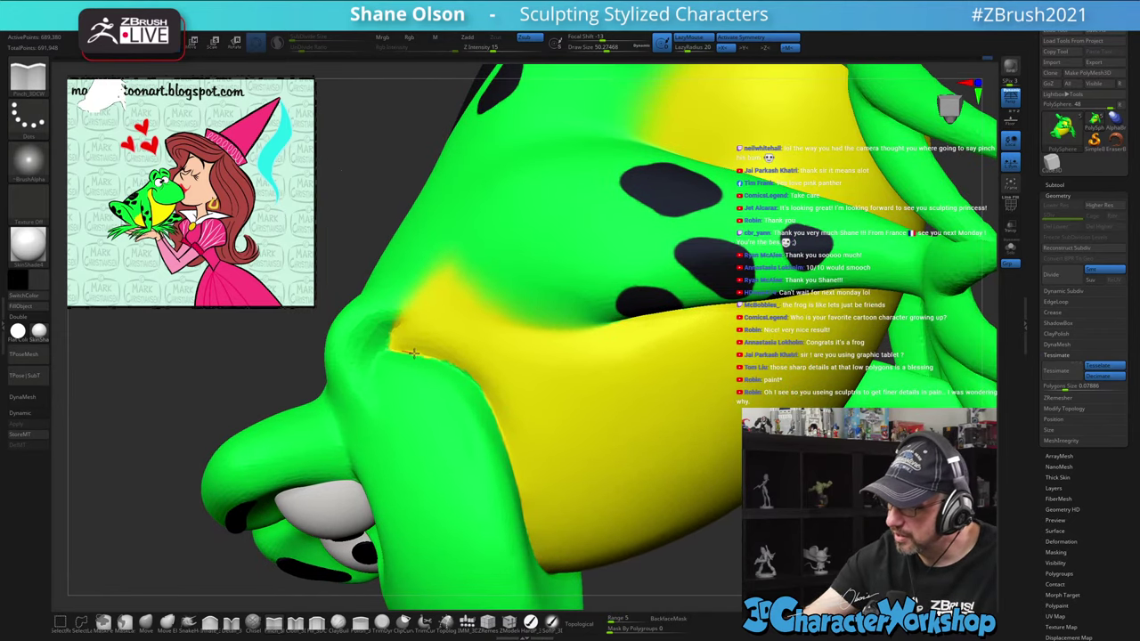
mouse_move(390, 338)
left_mouse_down()
mouse_move(372, 353)
mouse_move(383, 311)
mouse_move(354, 338)
left_mouse_up()
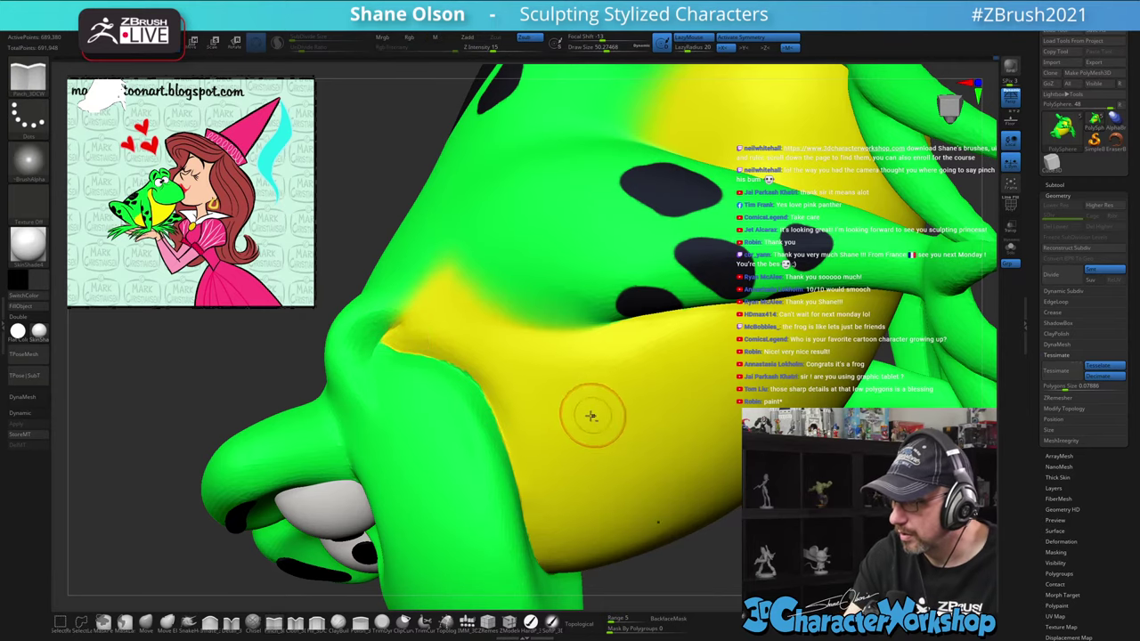
Frame the whole frog and compare its three-quarter front view with the reference drawing
key("f")
left_click_drag(514, 295, 383, 383)
left_click_drag(100, 103, 91, 98)
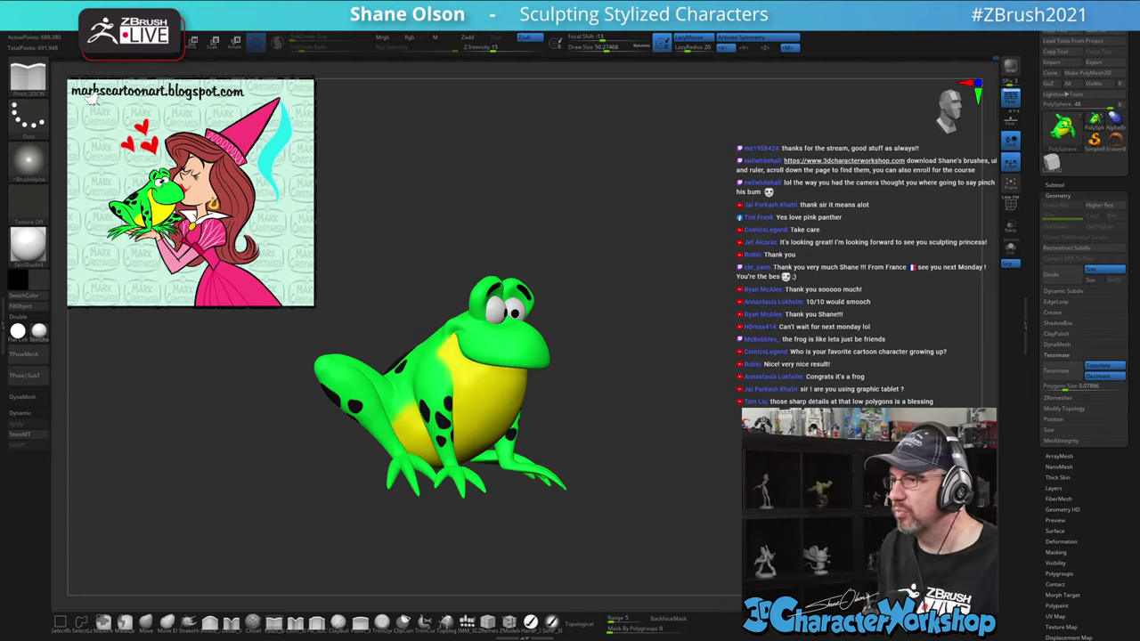
left_click_drag(694, 415, 741, 411, "alt")
key("s")
left_click_drag(690, 344, 697, 344)
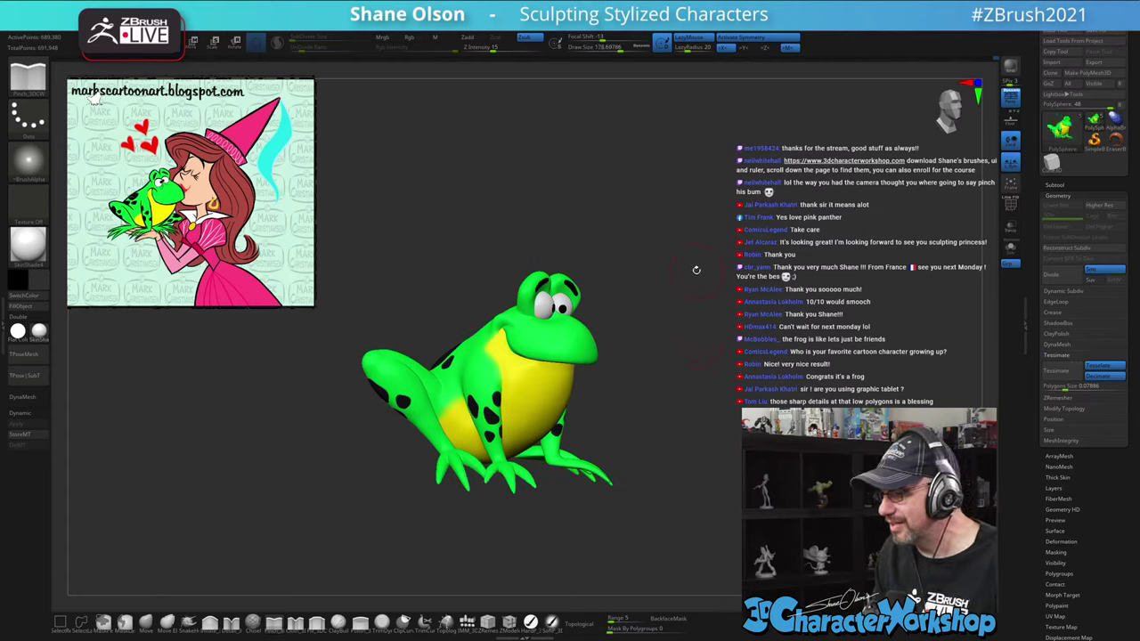
mouse_move(695, 268)
left_mouse_down()
mouse_move(691, 353)
mouse_move(720, 311)
left_mouse_up()
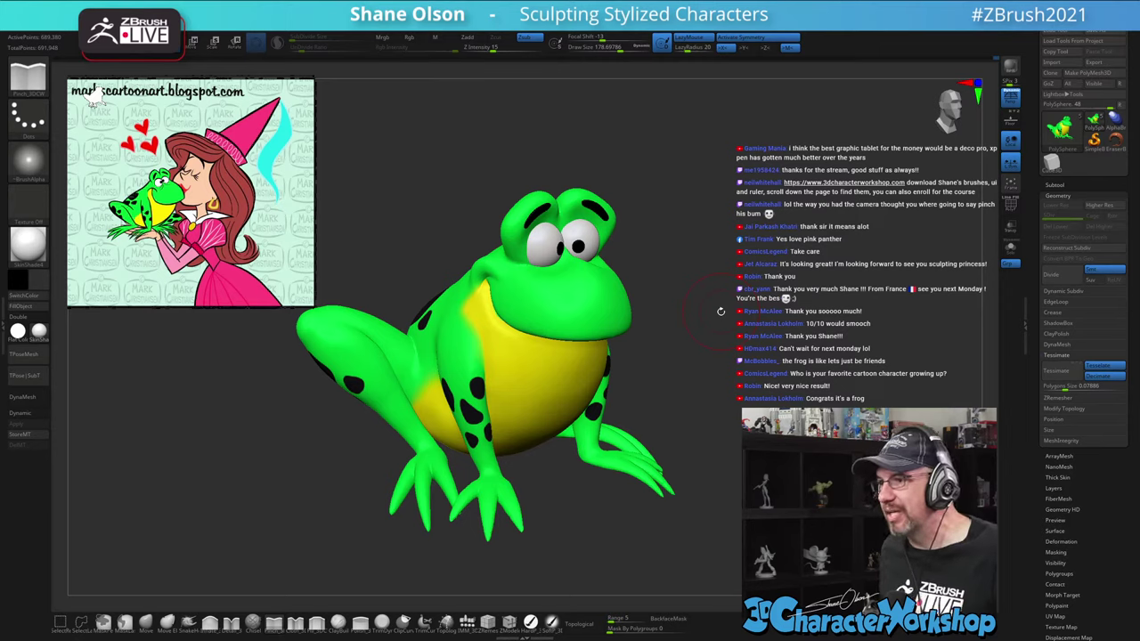